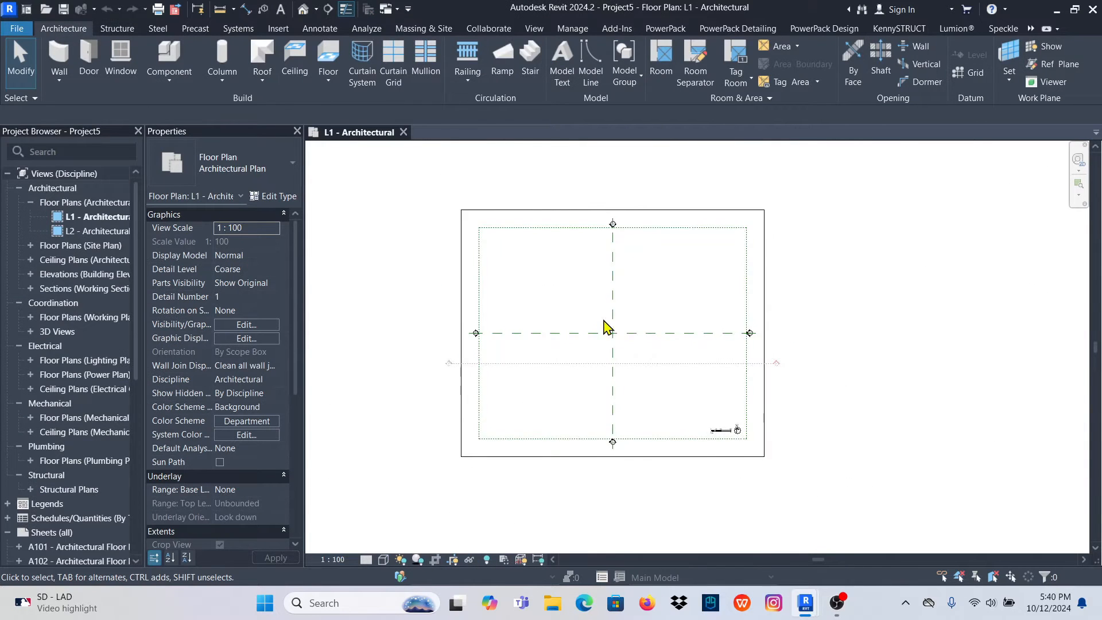
Close the L1 - Architectural floor plan view of the open project
scroll(604, 320, up, 1)
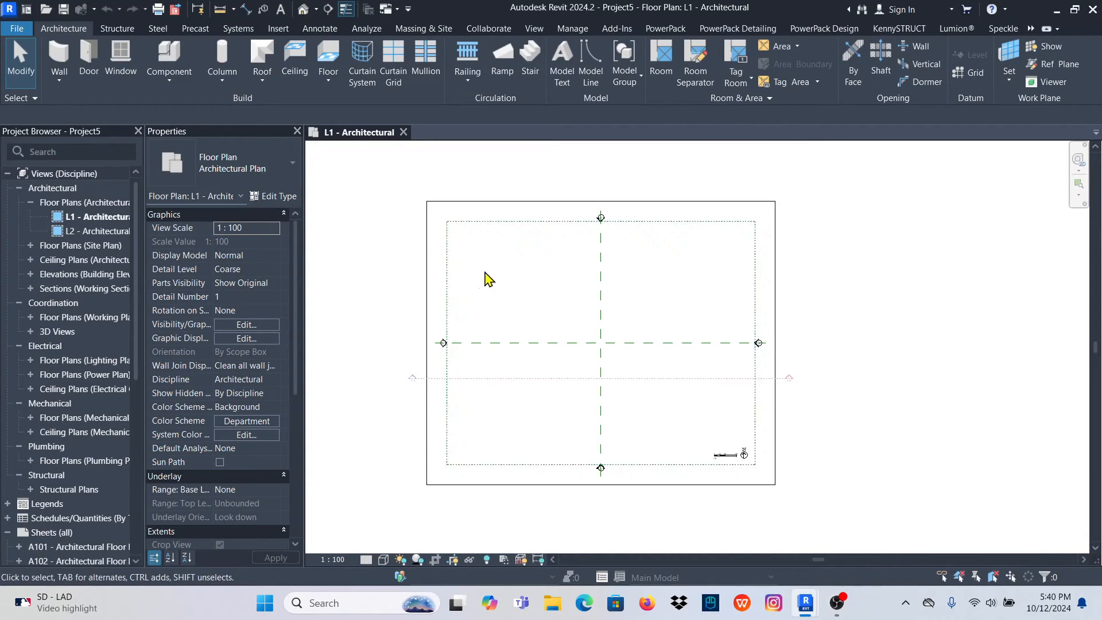
scroll(471, 217, down, 1)
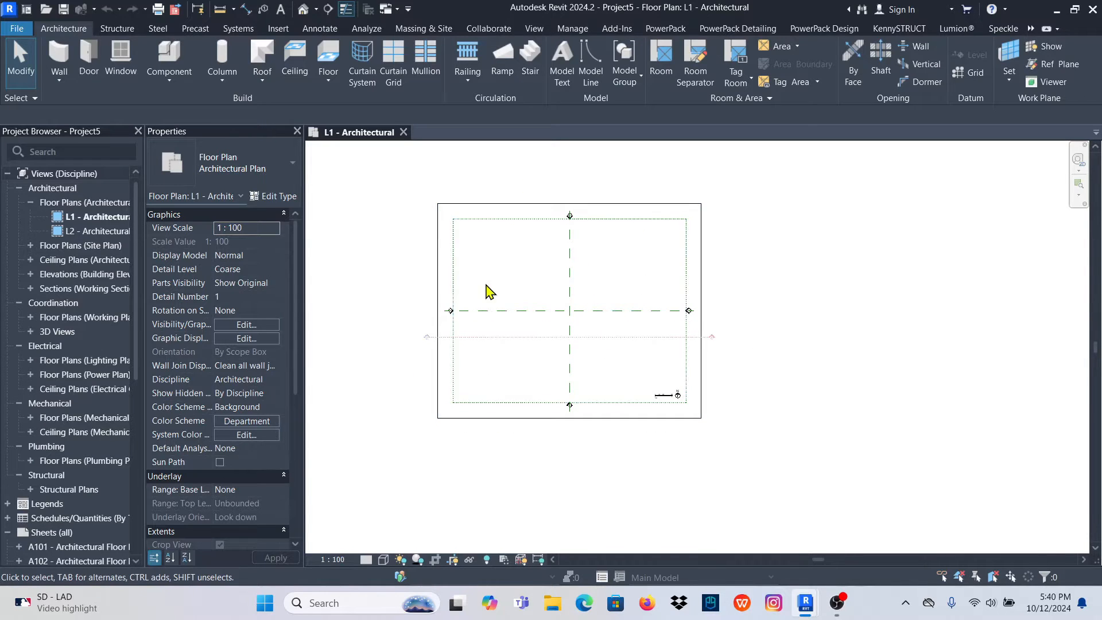
scroll(387, 233, up, 1)
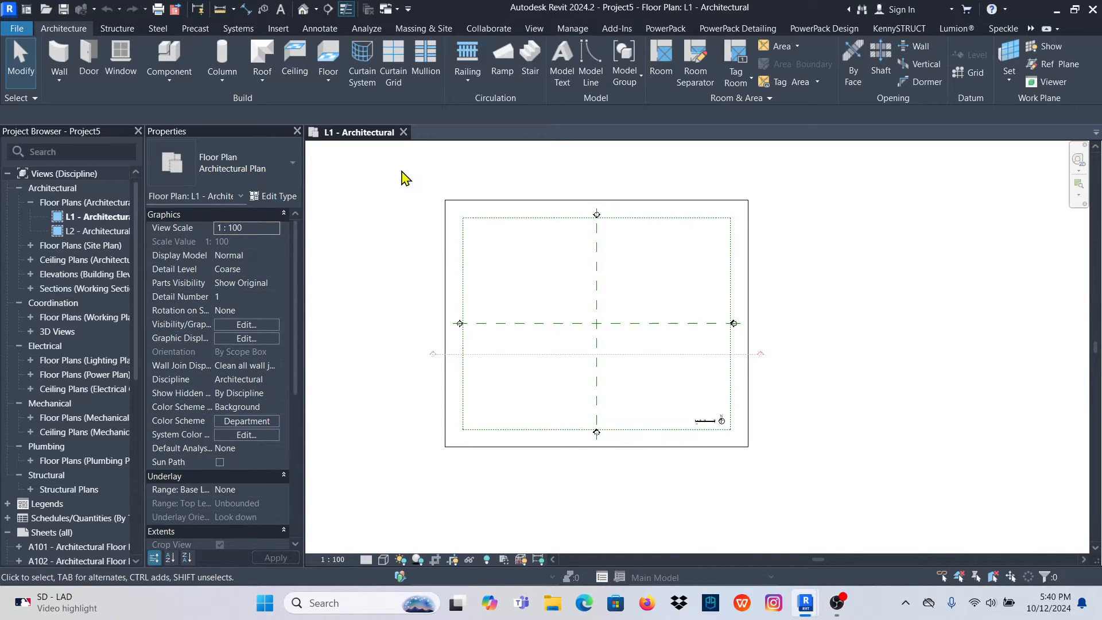
click(404, 134)
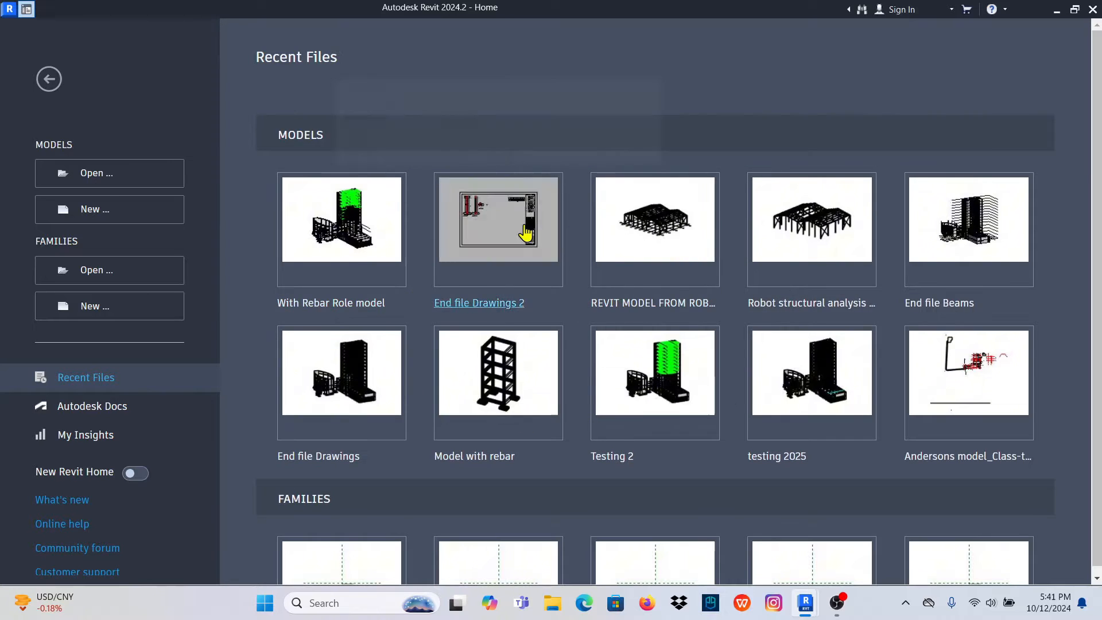
Start a new model project from the home page and view the built-in template options
scroll(526, 233, down, 5)
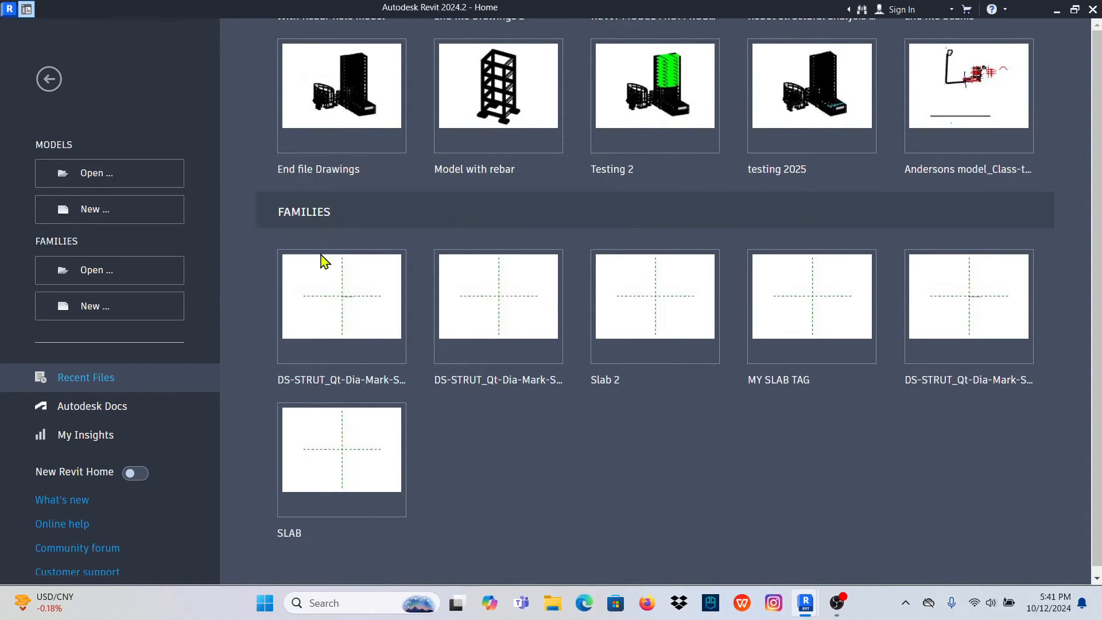
scroll(404, 376, up, 3)
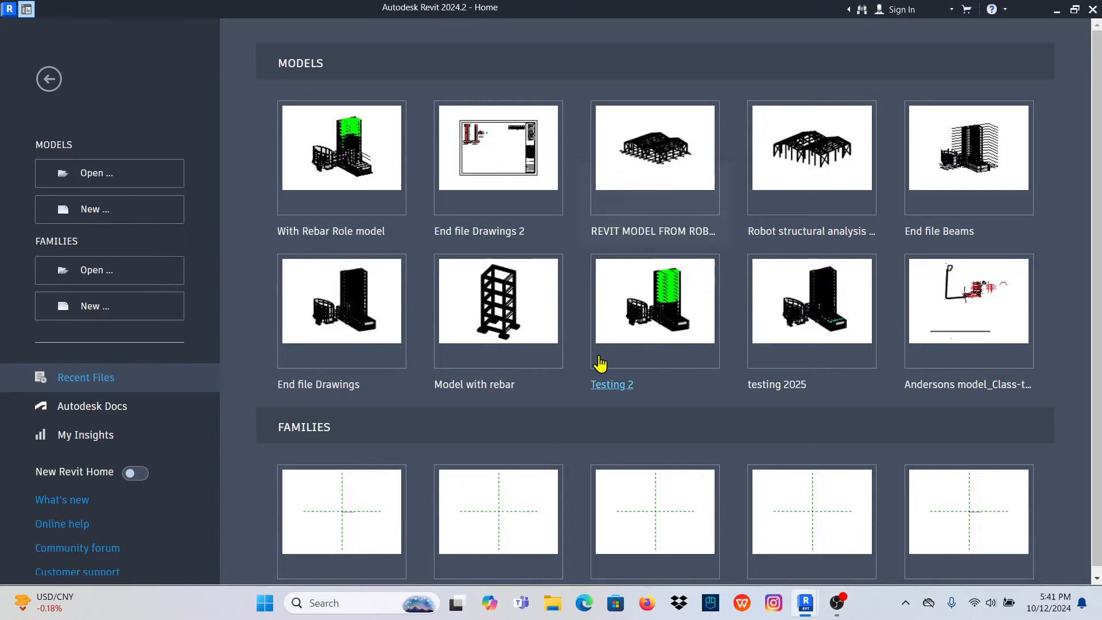
scroll(600, 361, up, 2)
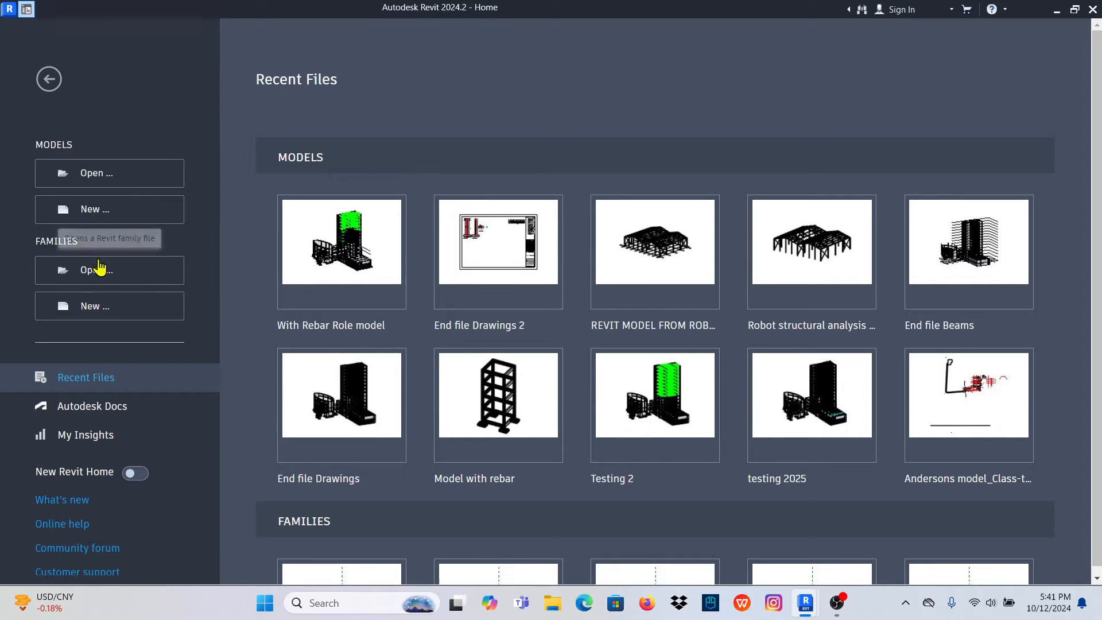
click(95, 213)
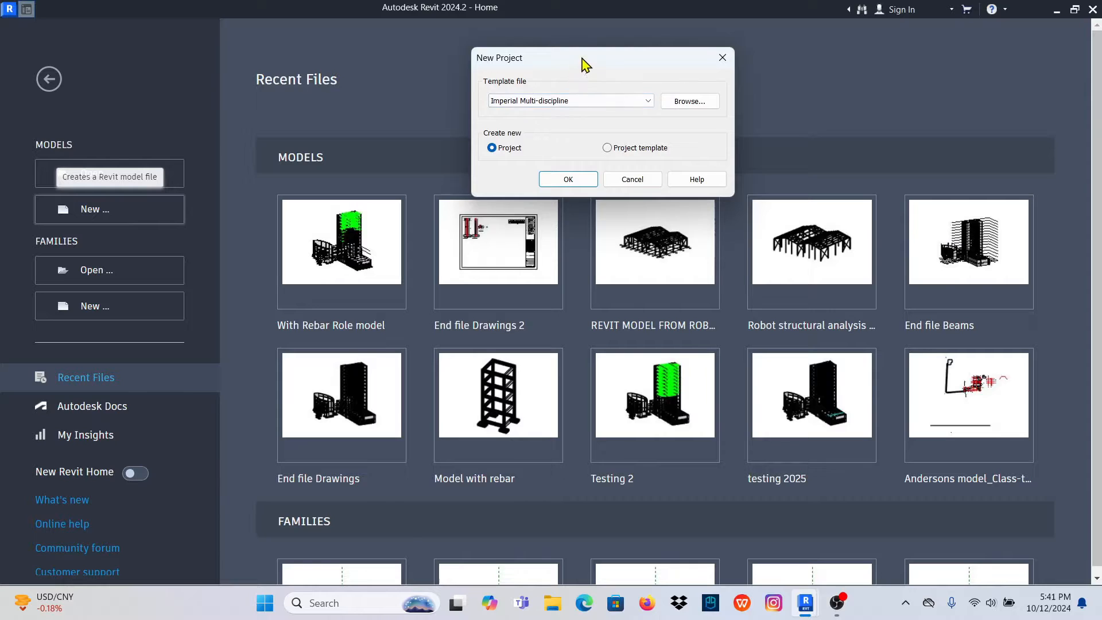
drag(584, 63, 625, 54)
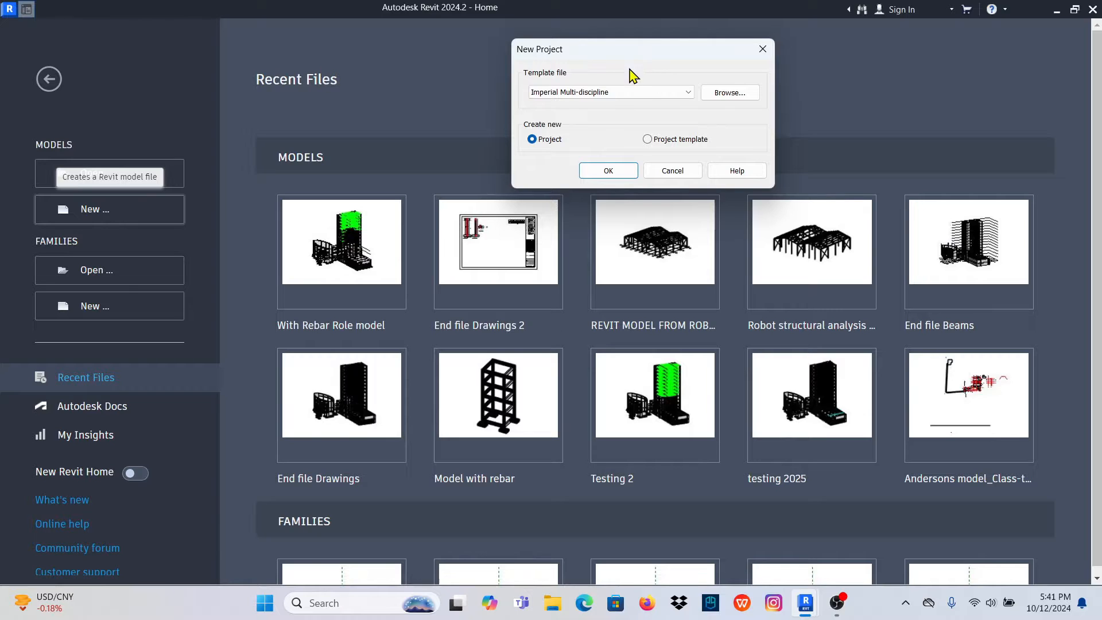
mouse_move(622, 57)
mouse_down()
mouse_move(664, 68)
mouse_move(606, 69)
mouse_up()
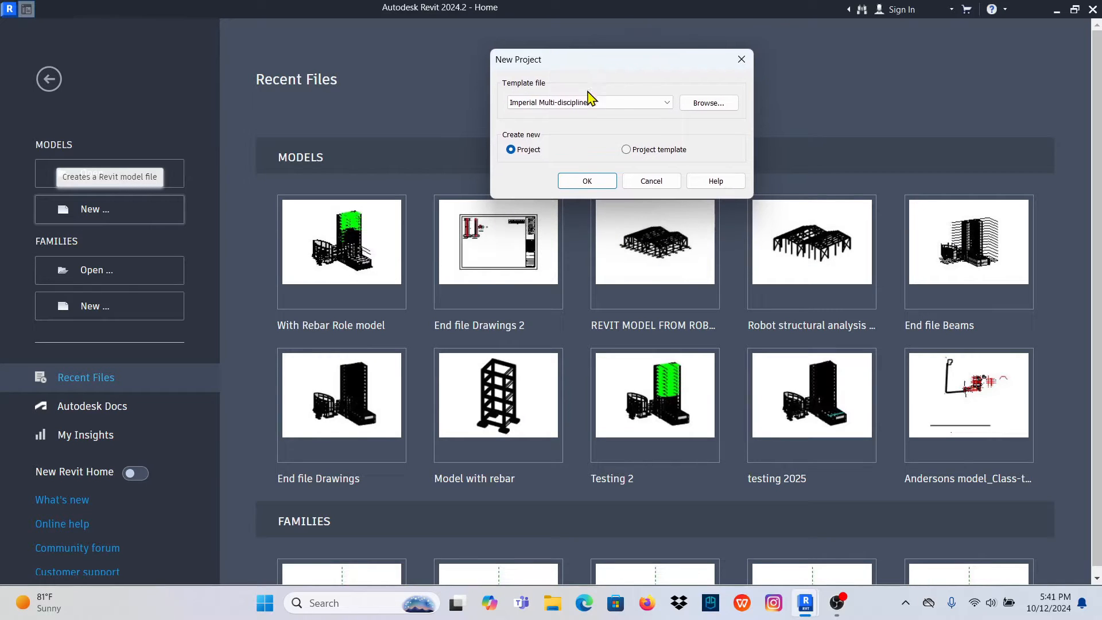
click(667, 104)
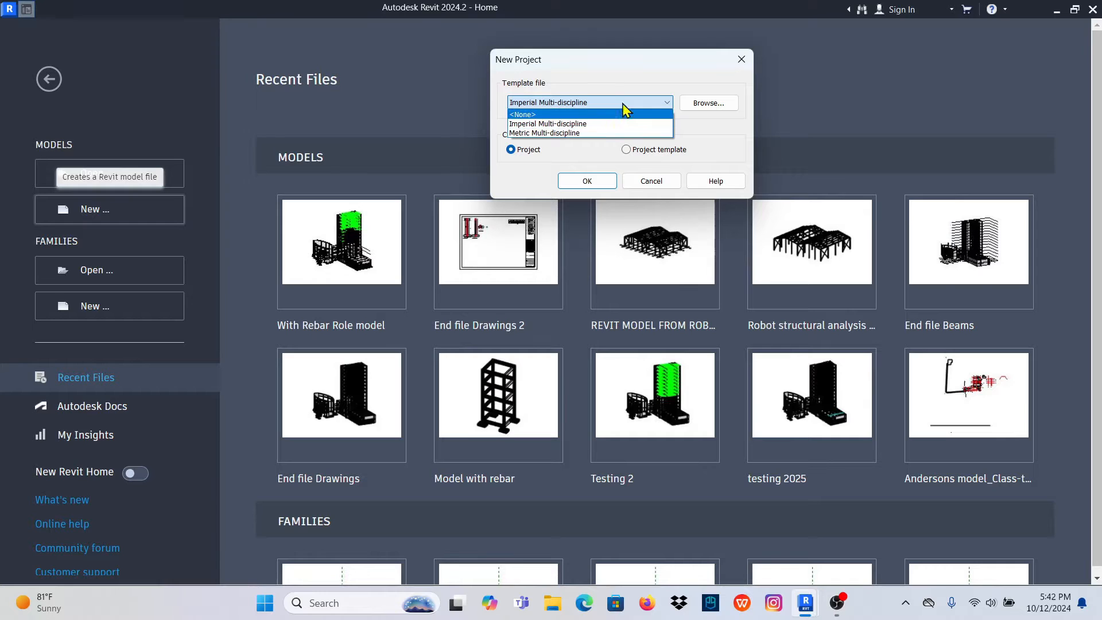
click(651, 70)
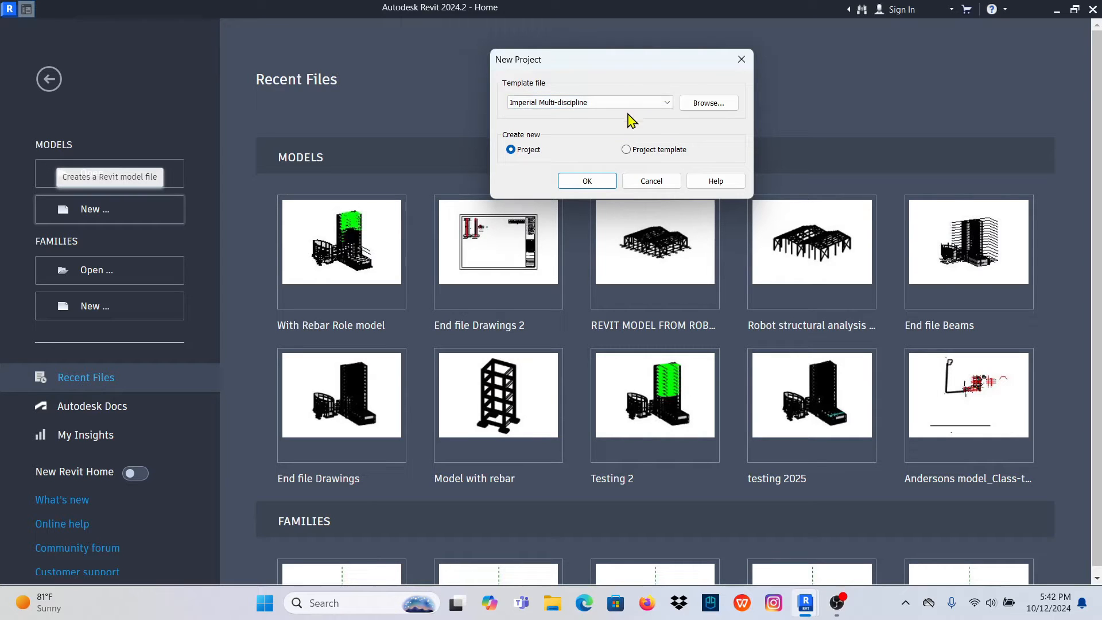
Load ResidentialGBRENU.rte from the English templates folder as the new project's template file
click(708, 104)
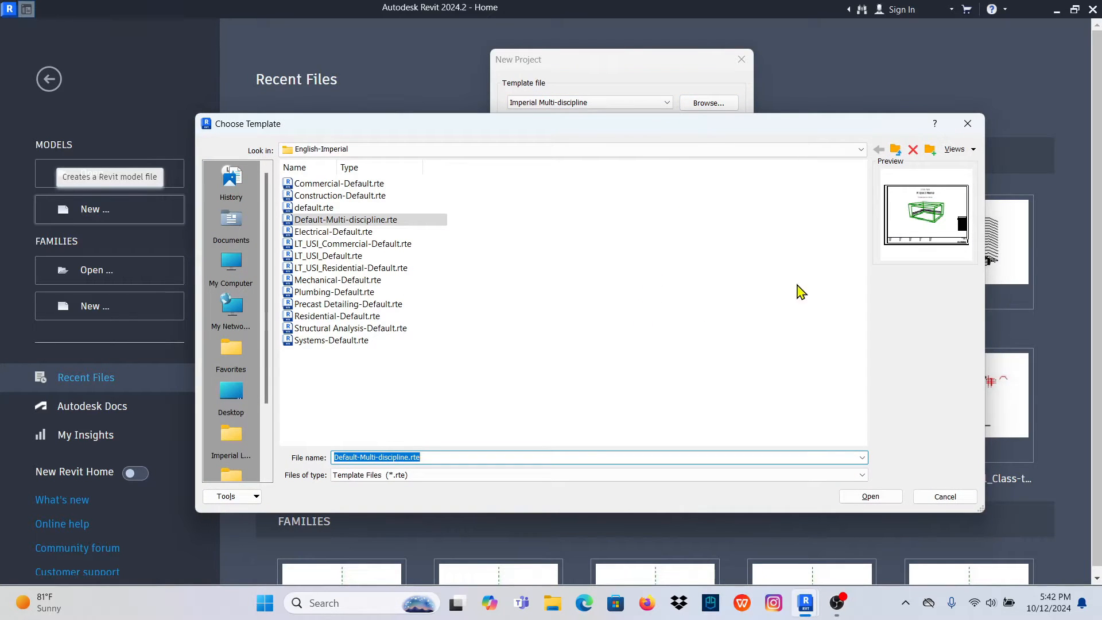
click(860, 150)
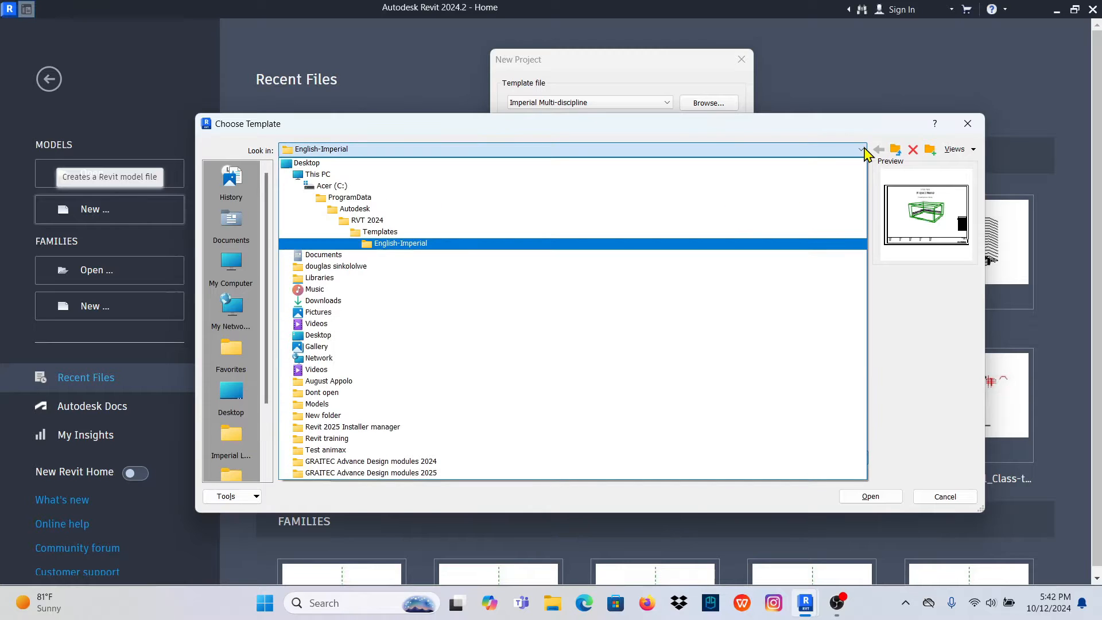
click(403, 232)
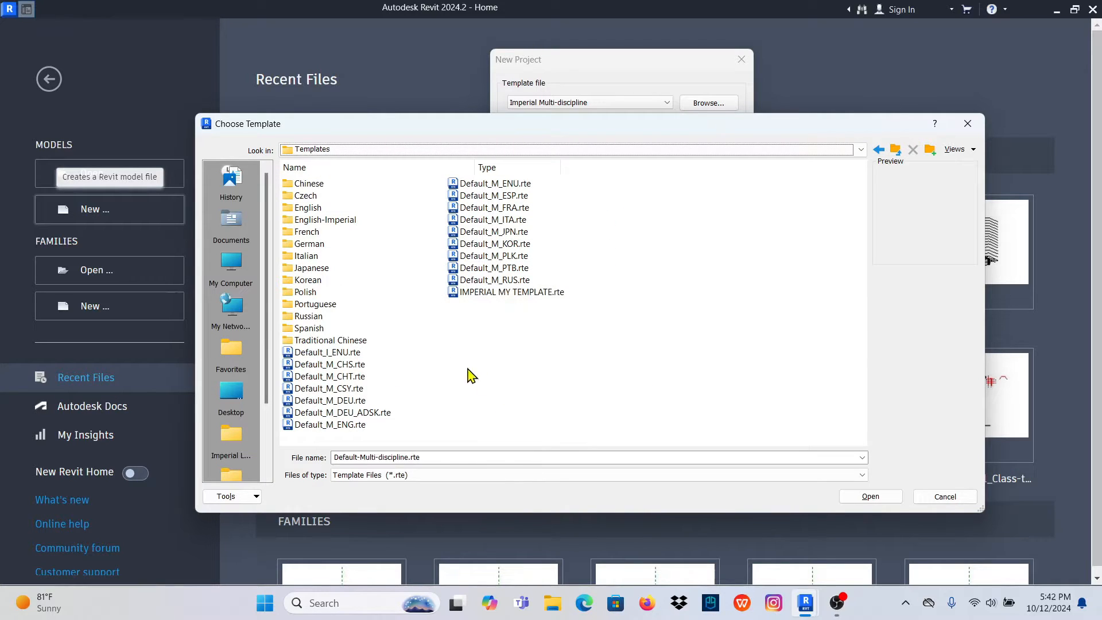
double_click(316, 210)
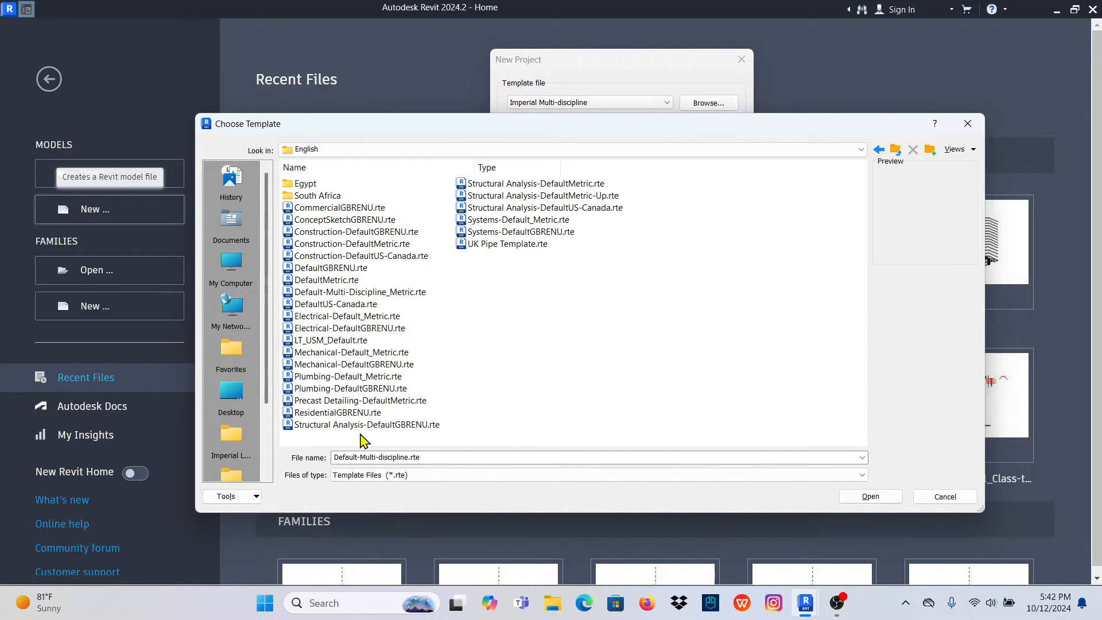
click(334, 414)
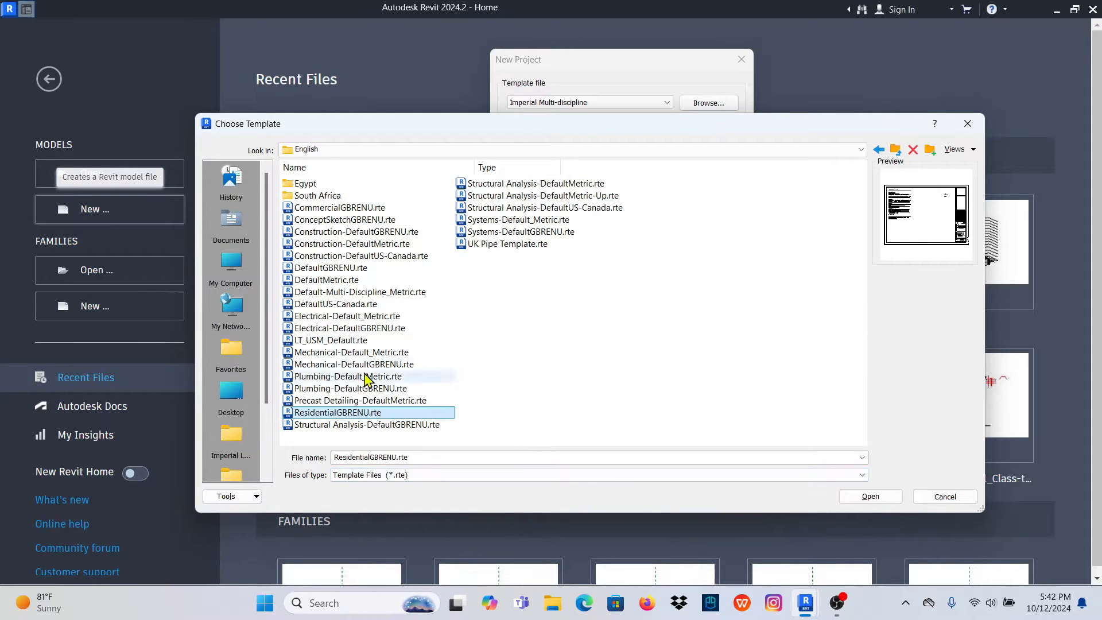
click(323, 415)
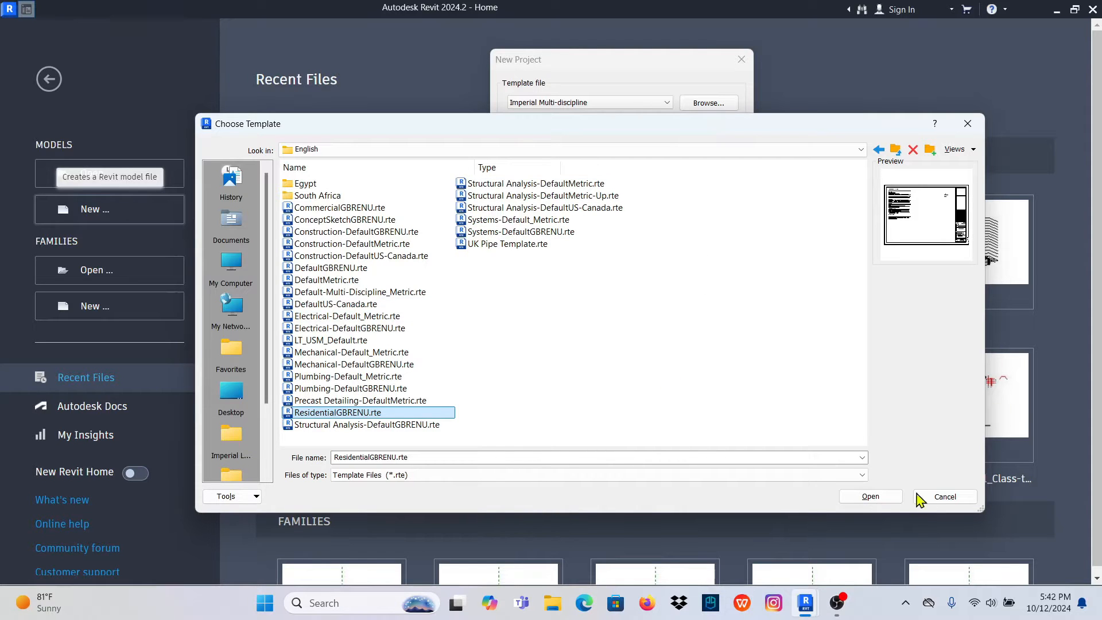
click(877, 497)
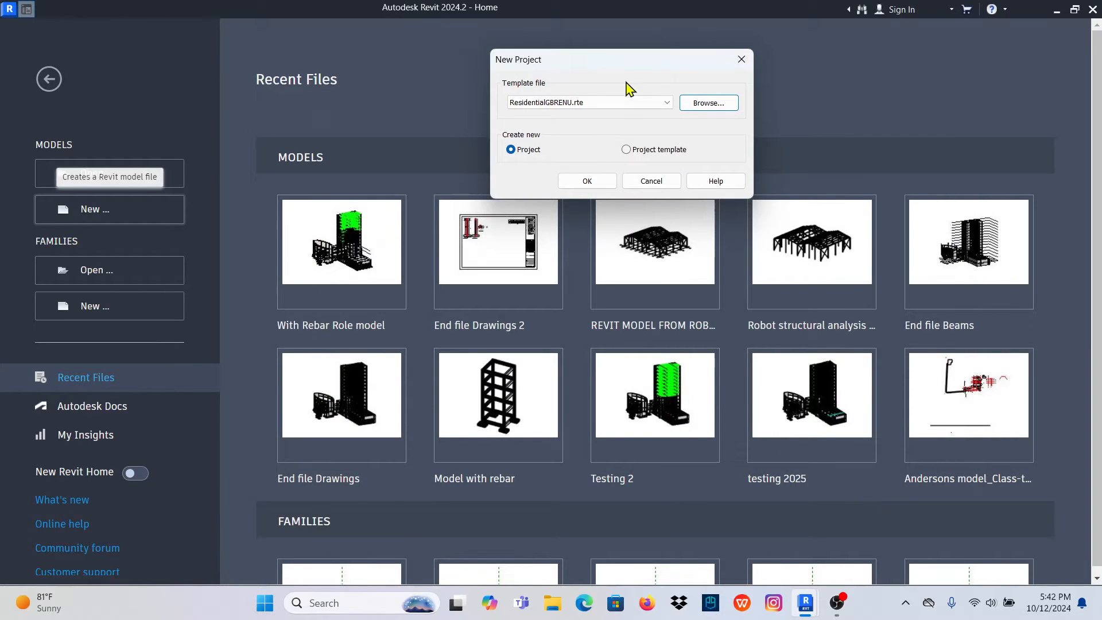
Create the new project from the selected residential template
click(665, 103)
click(668, 108)
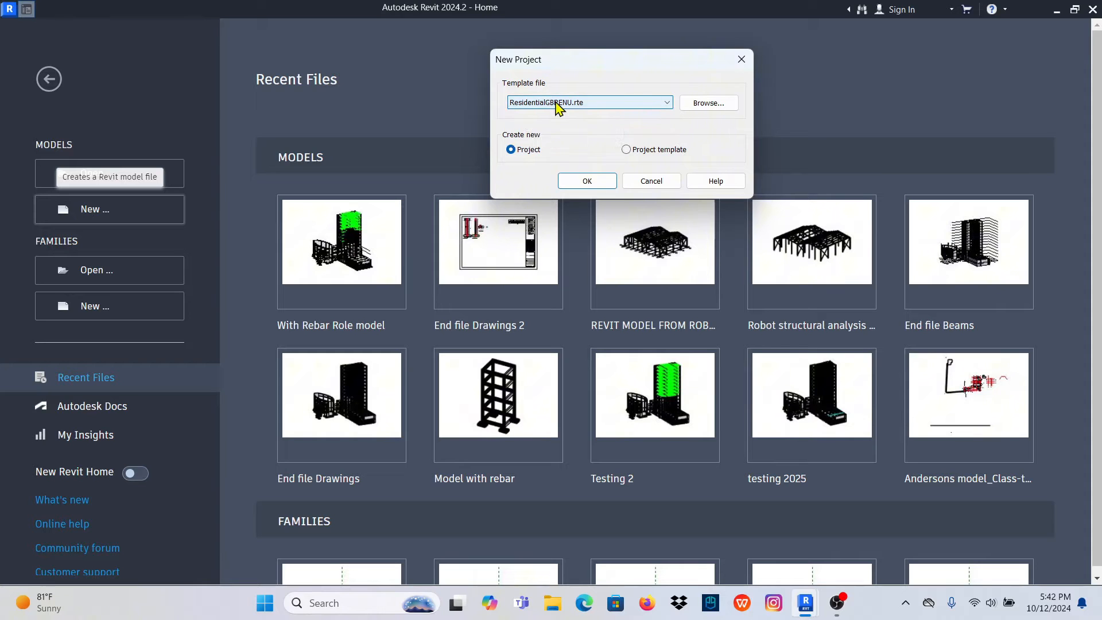
click(585, 181)
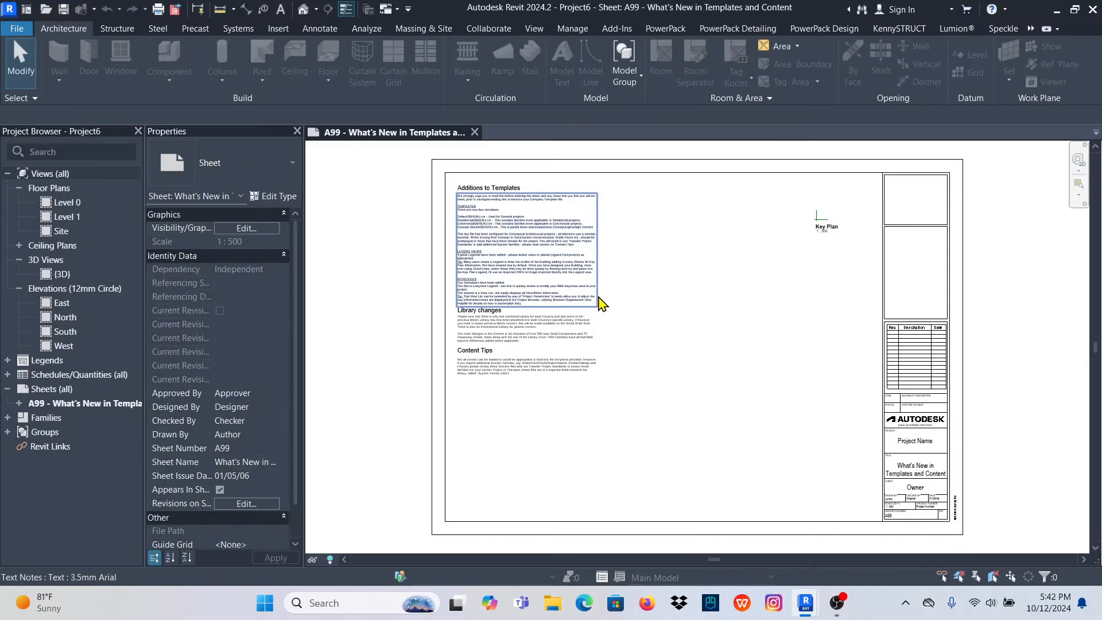
scroll(691, 329, up, 2)
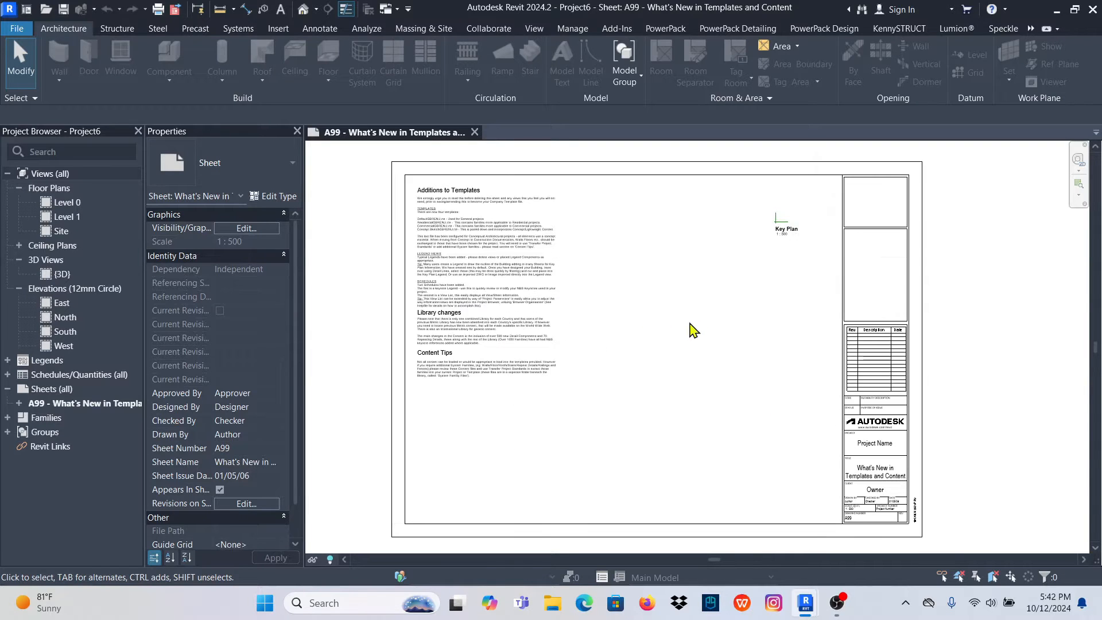
scroll(598, 320, down, 1)
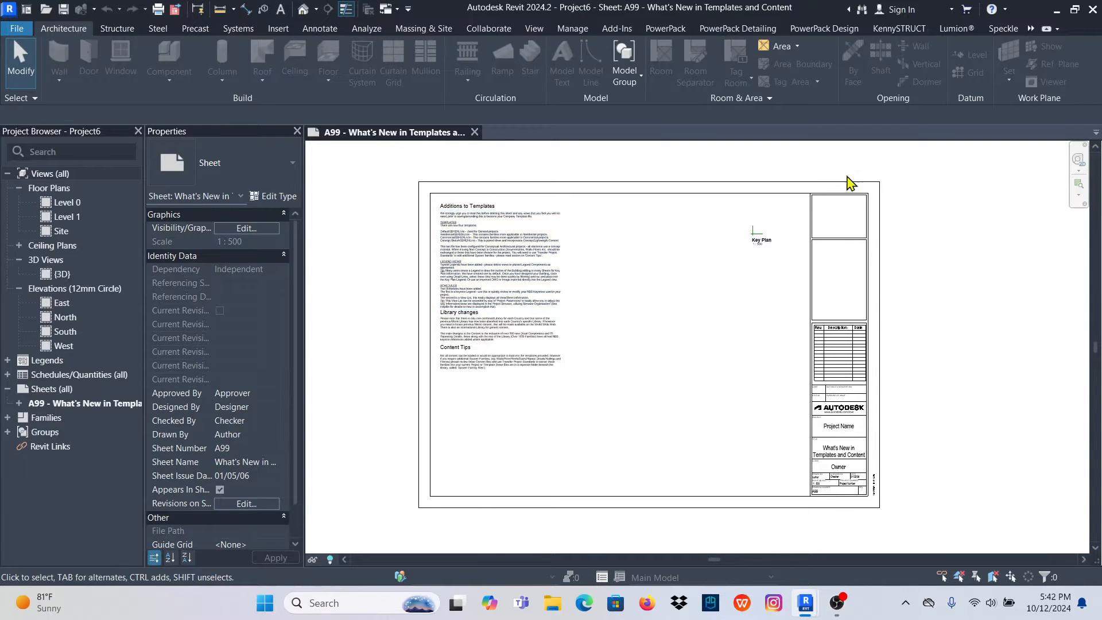
scroll(501, 267, up, 2)
scroll(561, 308, down, 2)
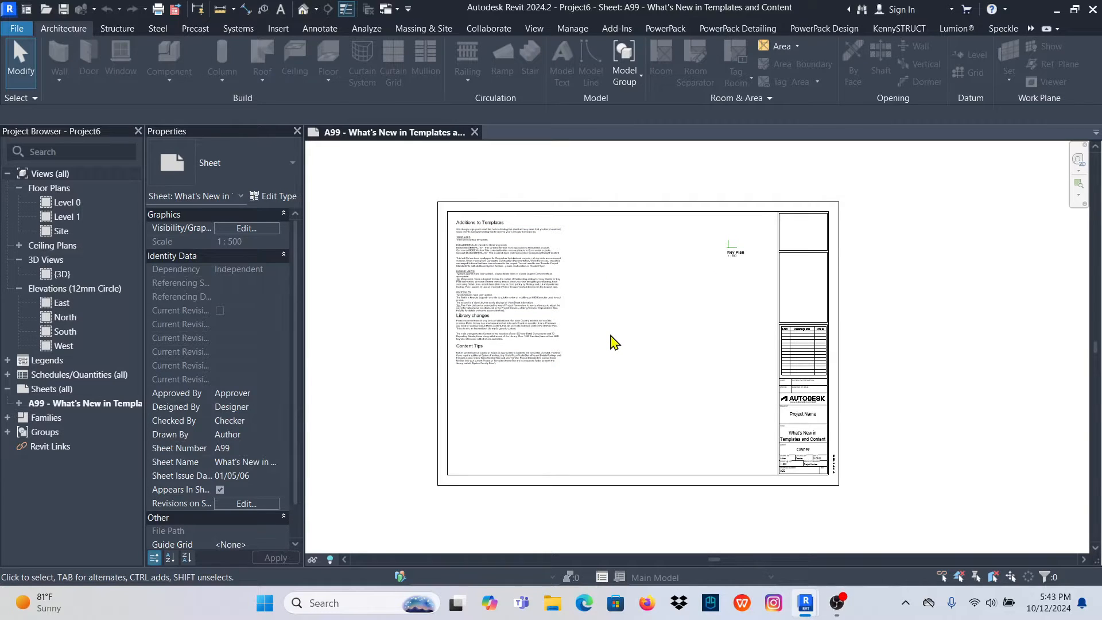
Open the South elevation and lengthen both level lines by pulling out their ends opposite the level heads
double_click(65, 332)
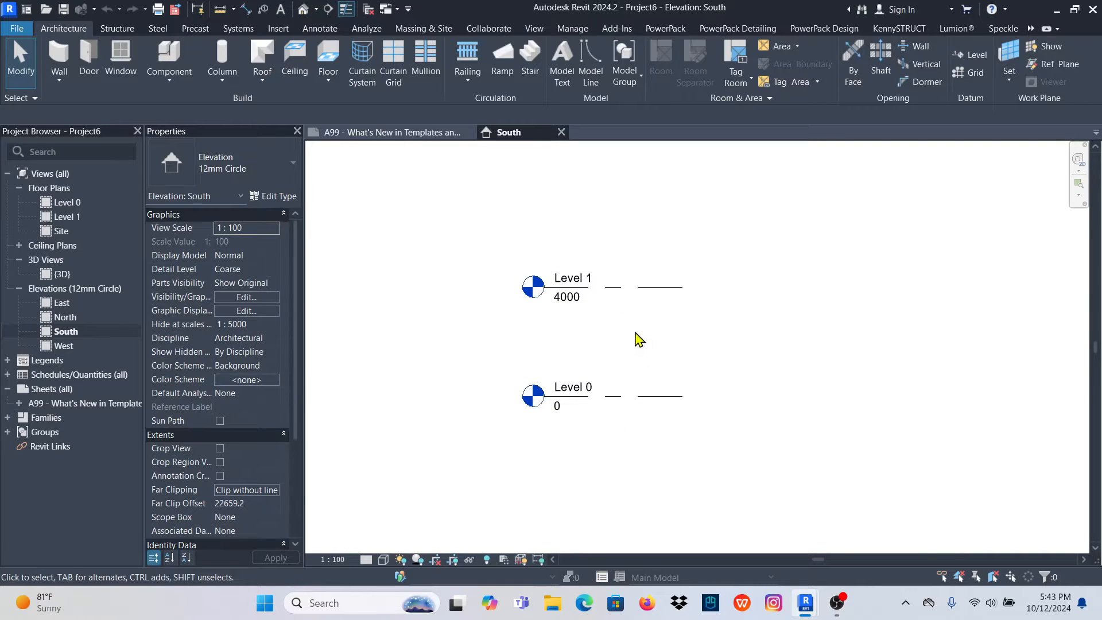
click(643, 287)
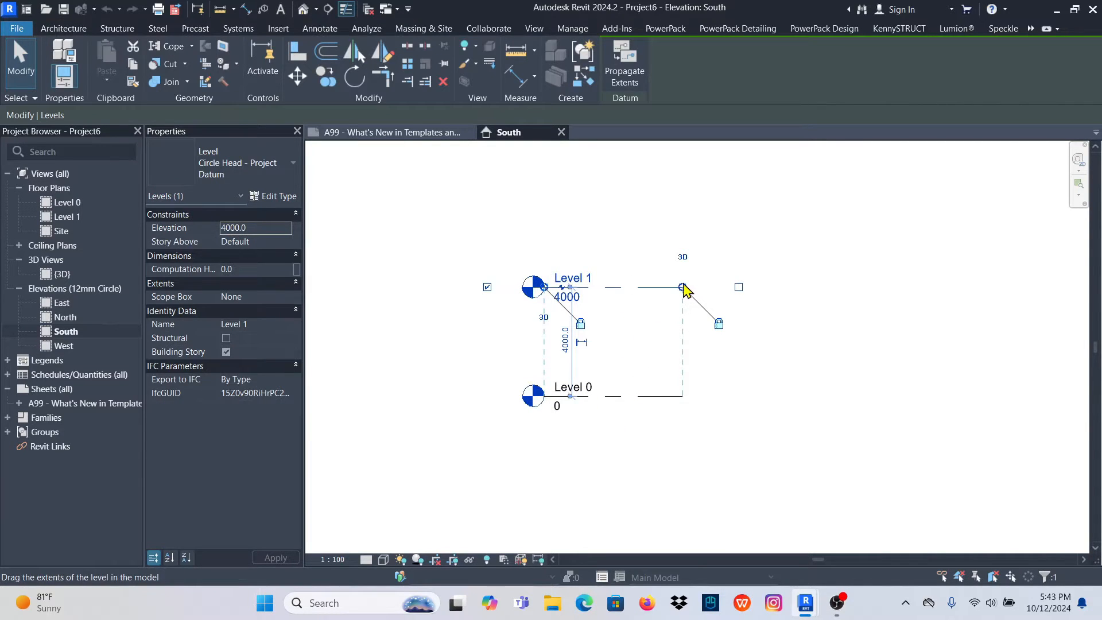
drag(683, 287, 774, 287)
click(650, 309)
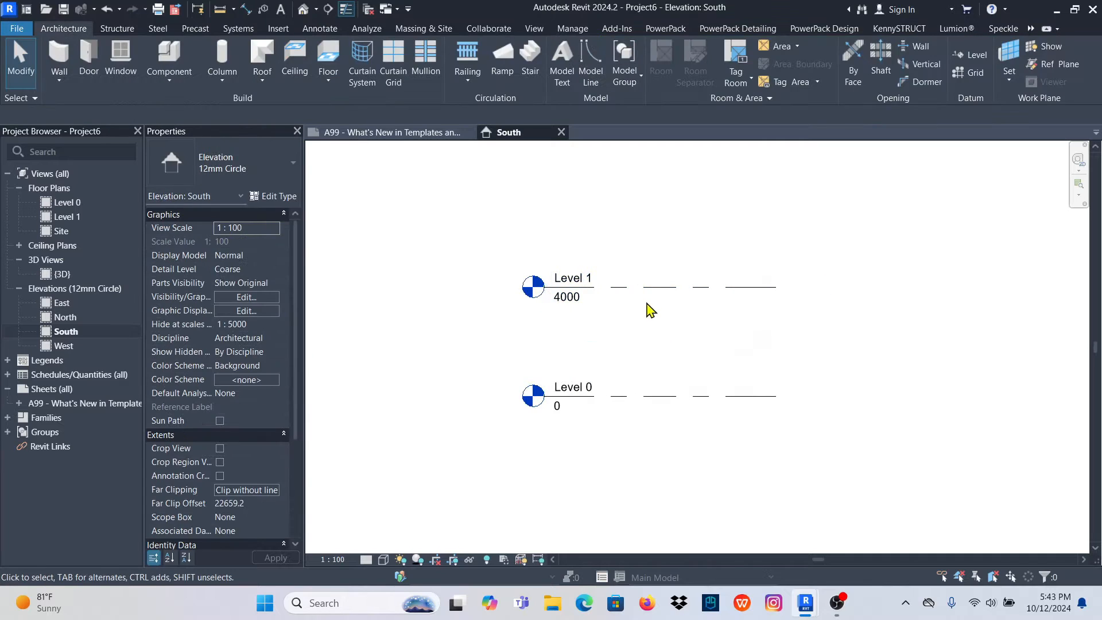
Set the height between Level 0 and Level 1 to 3000 mm
click(651, 288)
scroll(596, 342, up, 1)
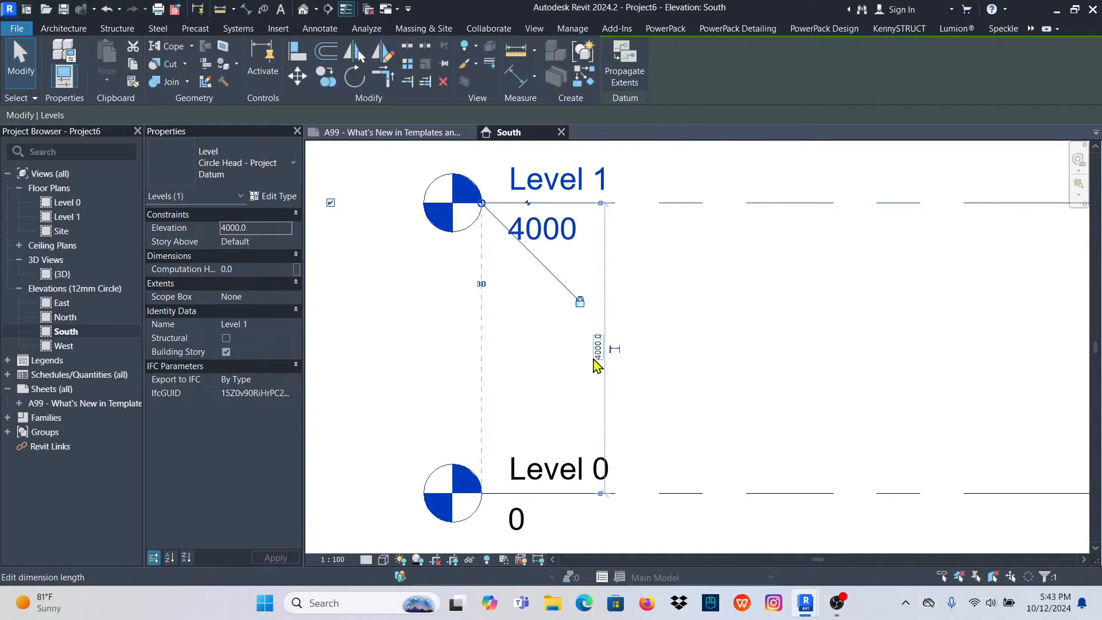
click(594, 348)
text(3)
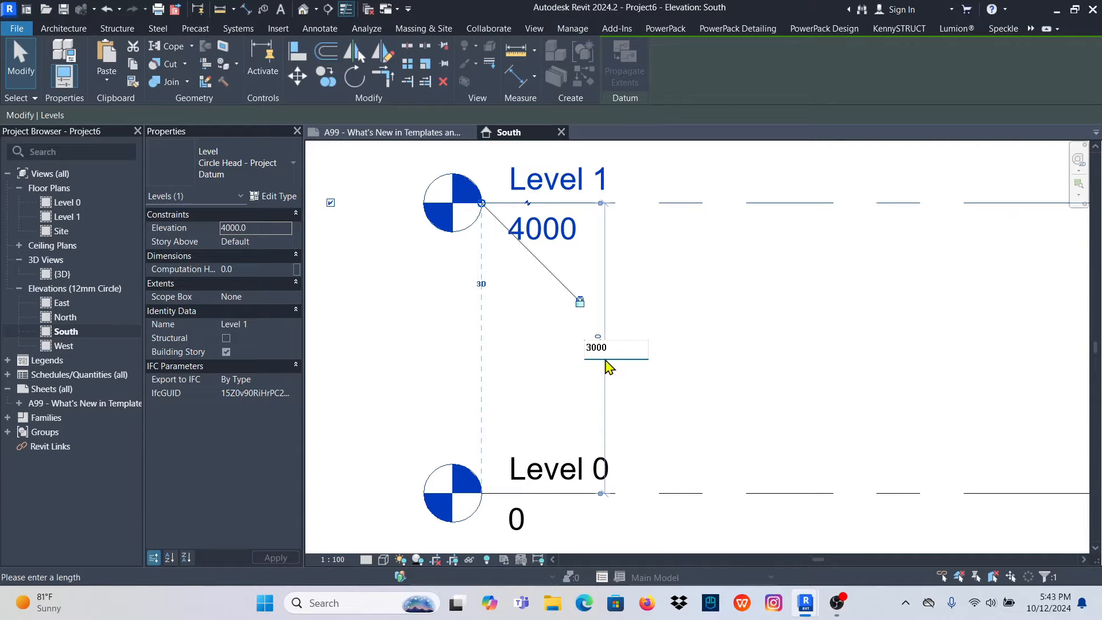
text(000)
key(Return)
scroll(602, 370, down, 4)
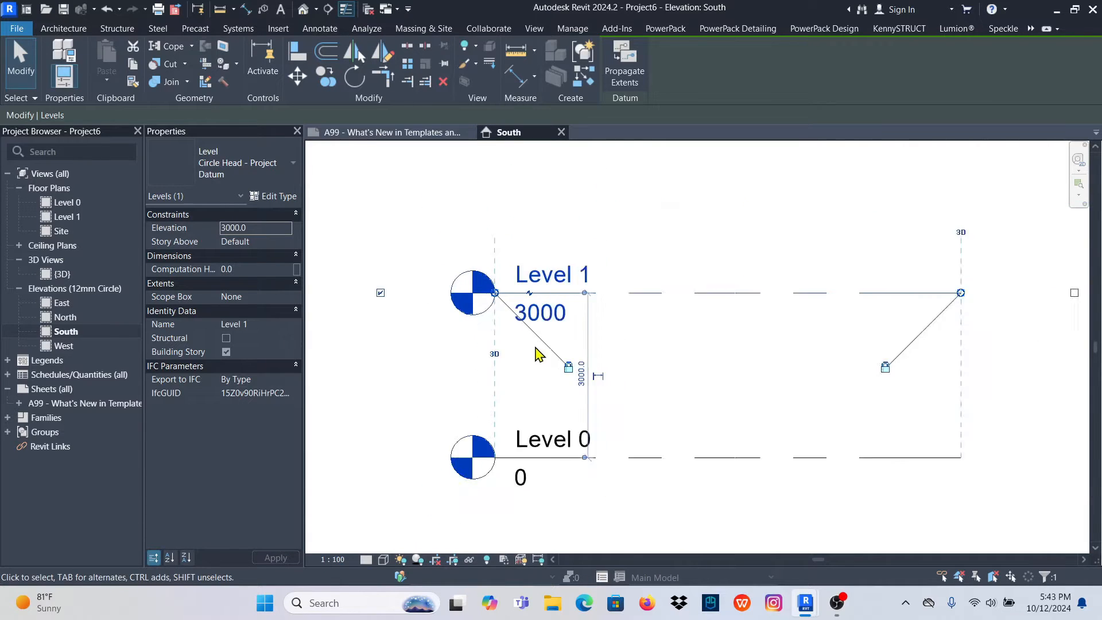
key(Escape)
scroll(583, 298, down, 2)
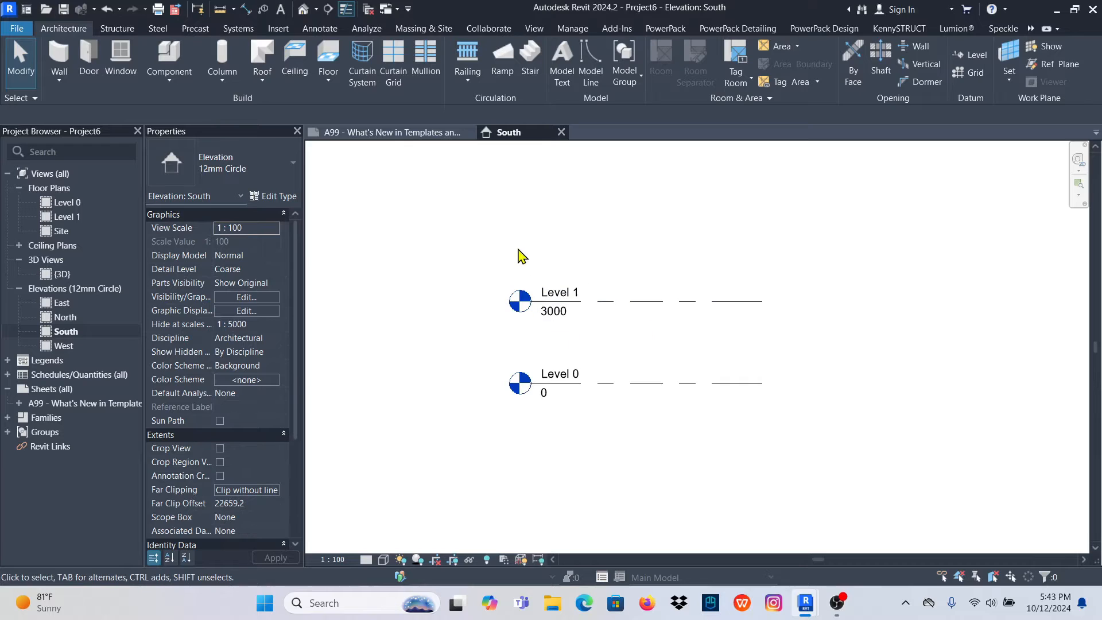
Draw a new level about 2000 mm above Level 1, aligned with both ends of the existing level lines
scroll(597, 297, up, 1)
click(626, 298)
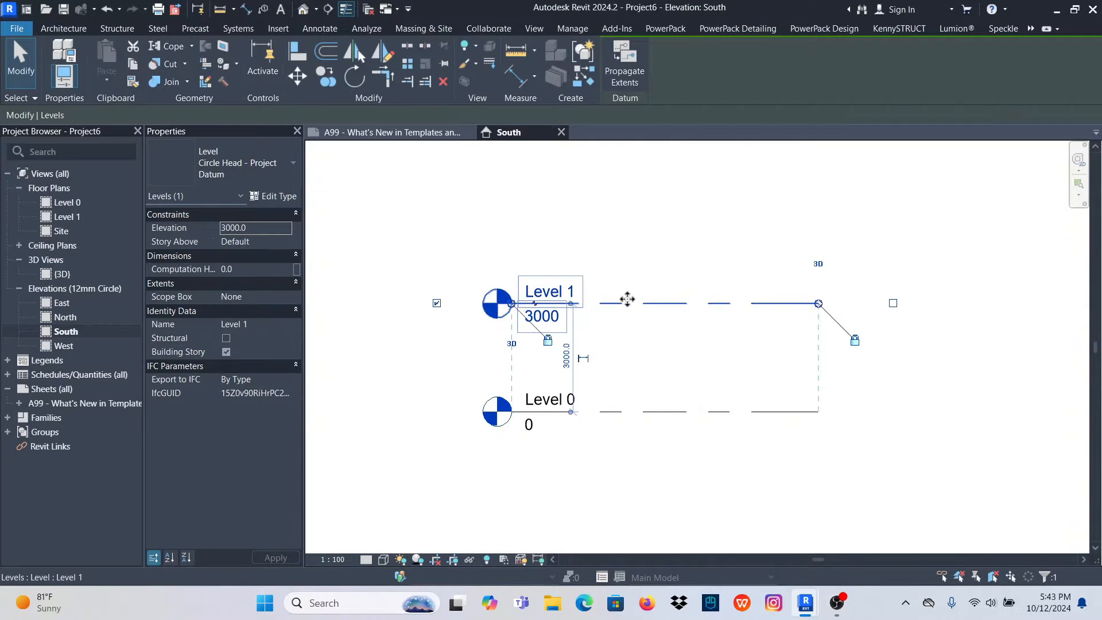
right_click(626, 298)
click(685, 336)
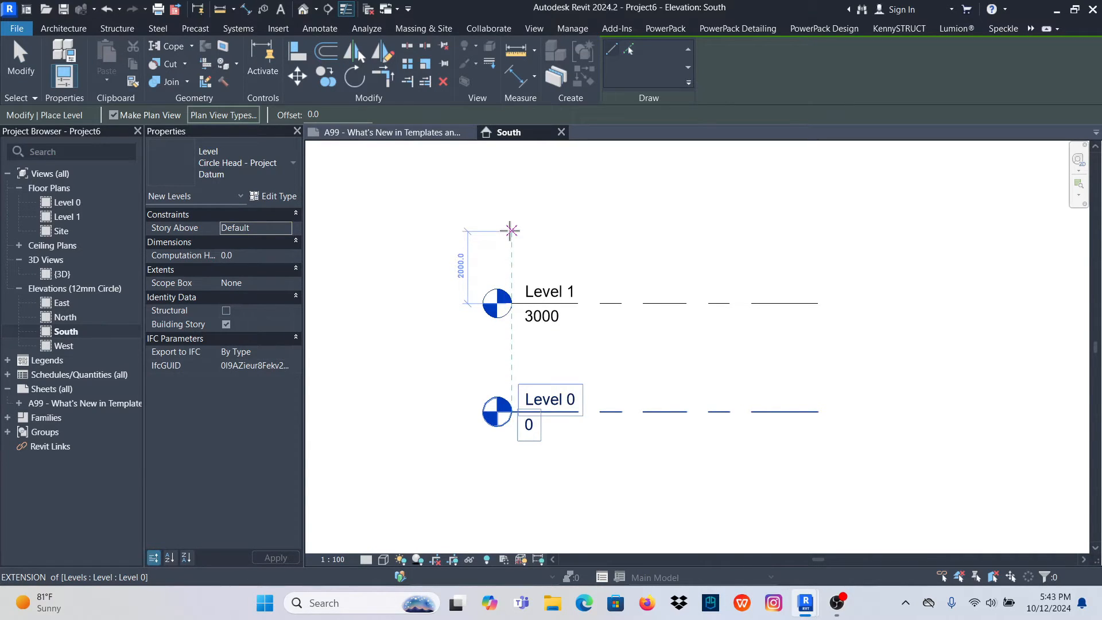
click(510, 231)
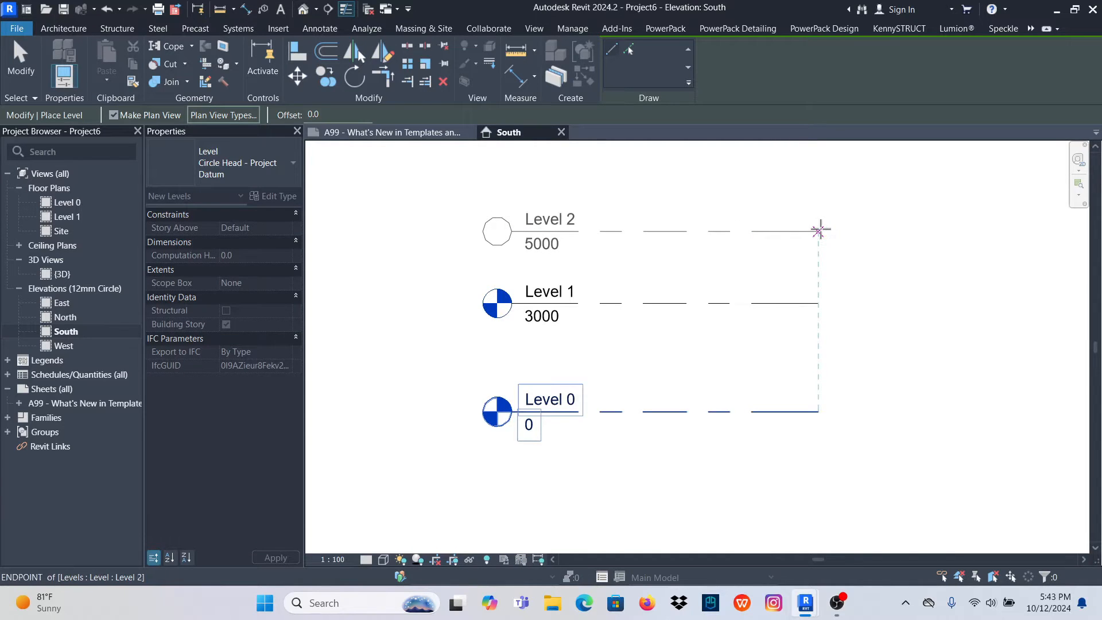
click(818, 231)
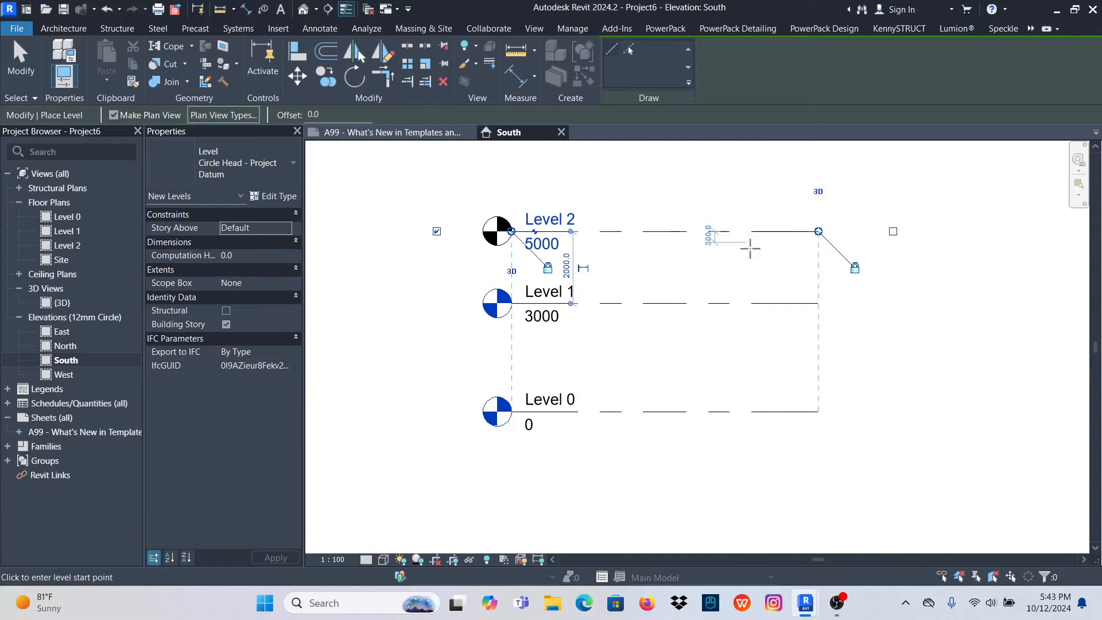
Finish placing levels and rename Level 1 to WP, applying the new name to its corresponding views
click(21, 60)
scroll(594, 289, down, 2)
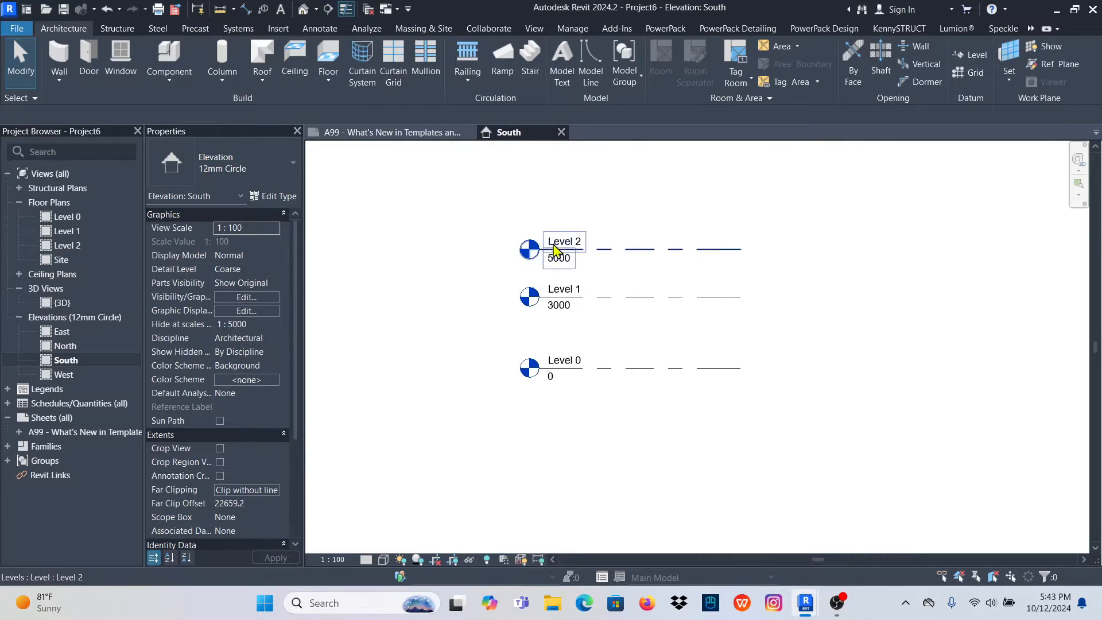
scroll(563, 246, up, 3)
scroll(560, 259, down, 3)
scroll(559, 421, up, 2)
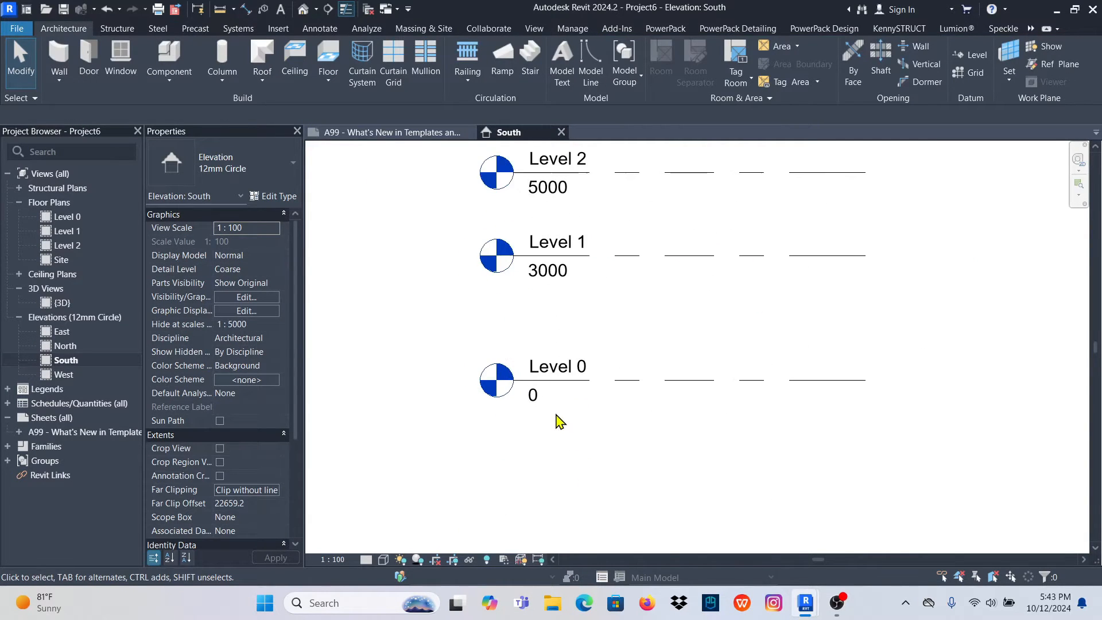
scroll(572, 422, down, 1)
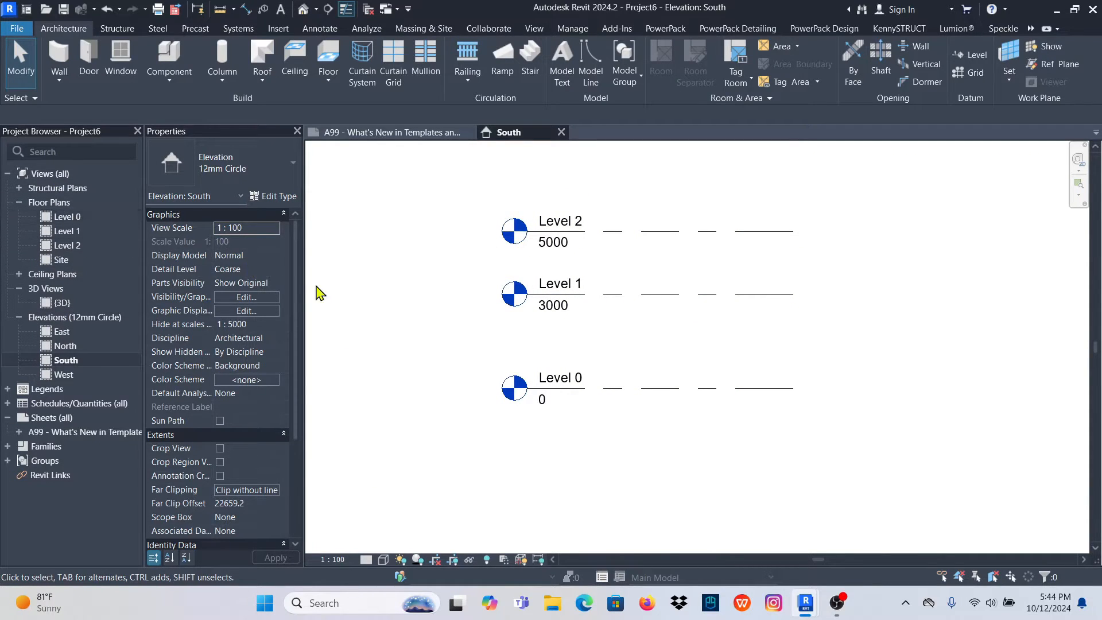
scroll(576, 284, up, 4)
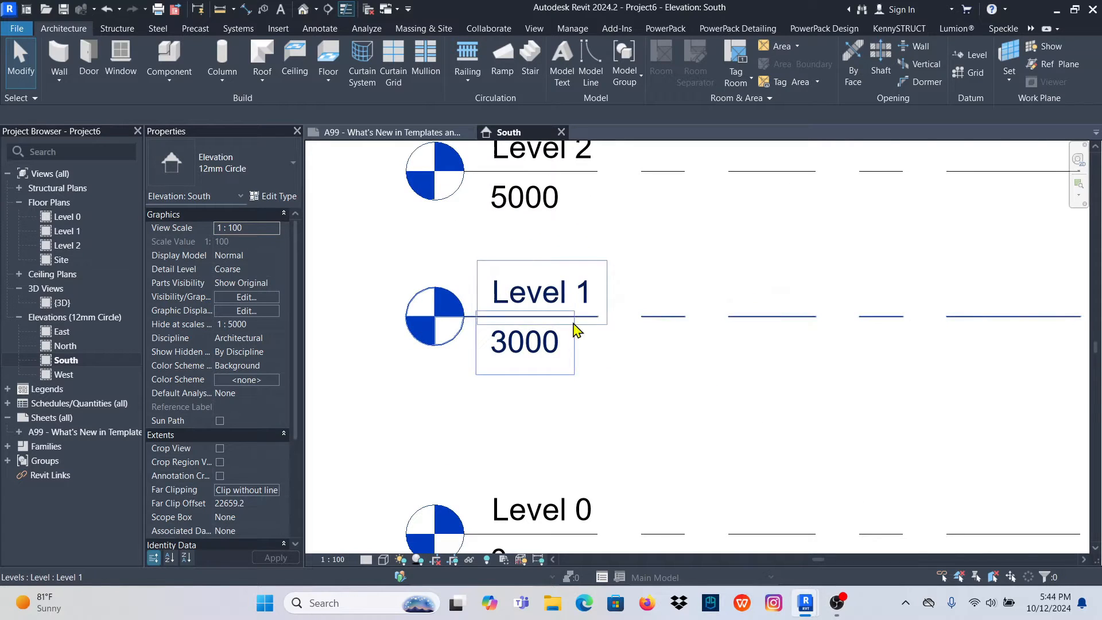
click(544, 297)
click(543, 297)
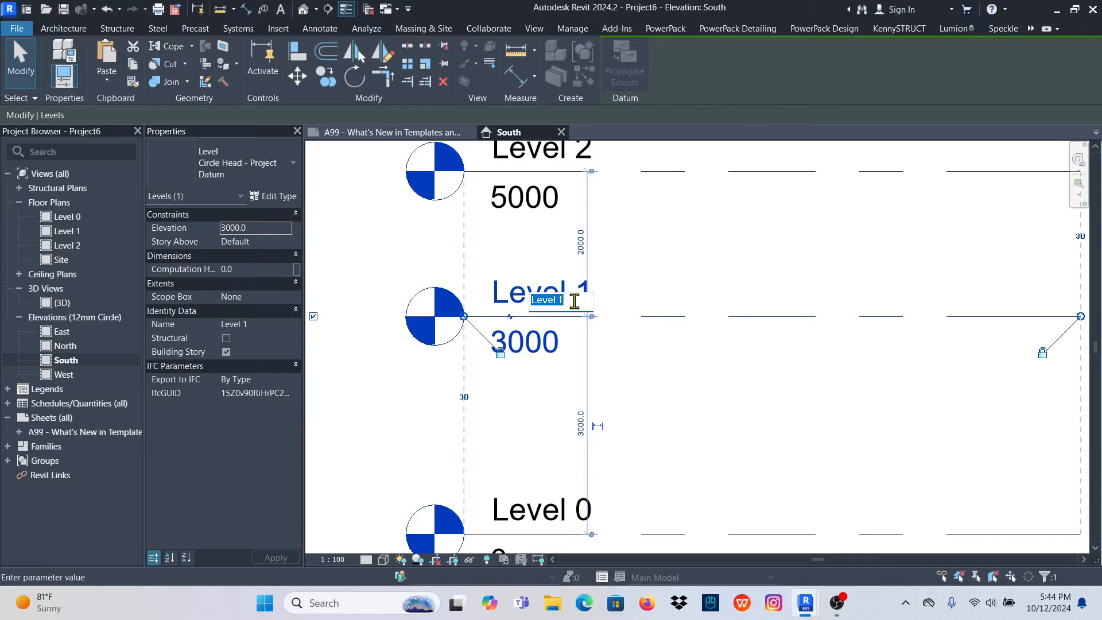
text(WP)
key(Return)
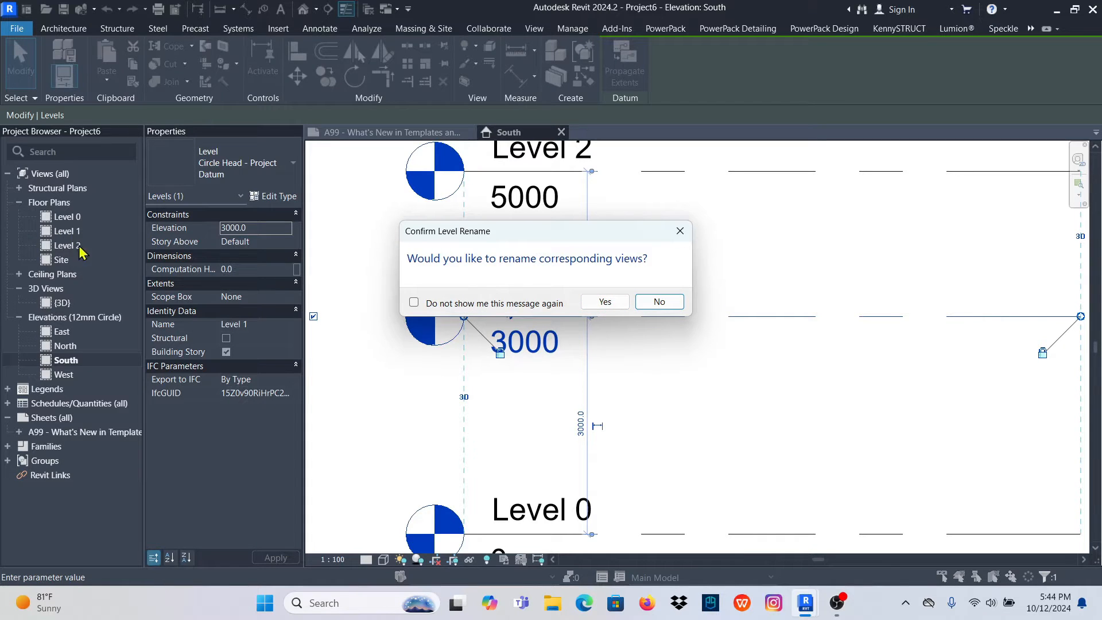
click(604, 302)
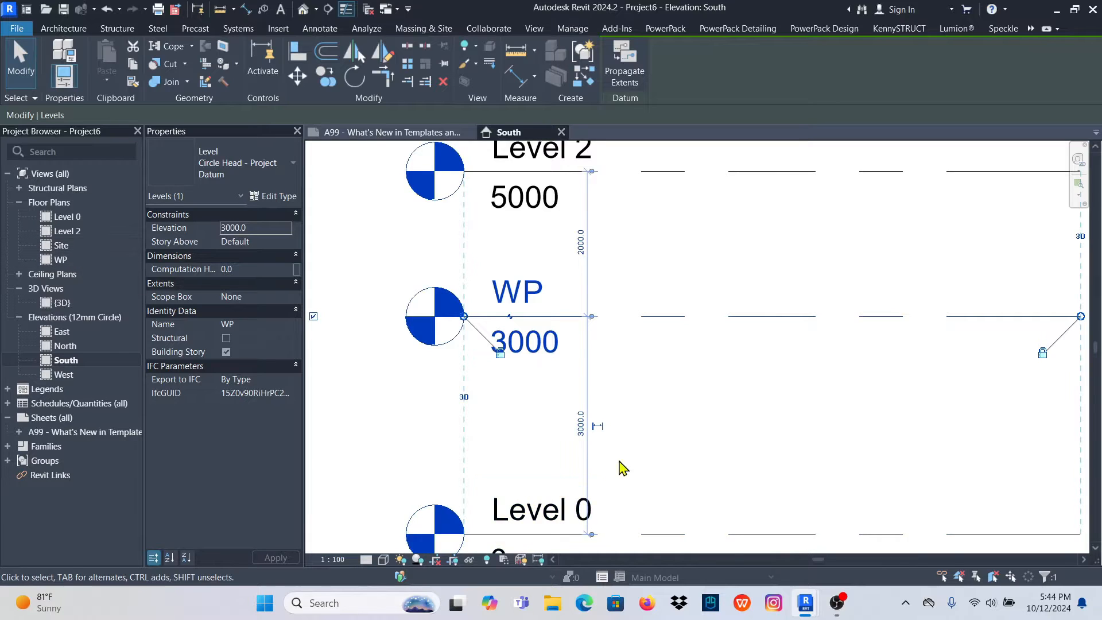
scroll(631, 437, down, 2)
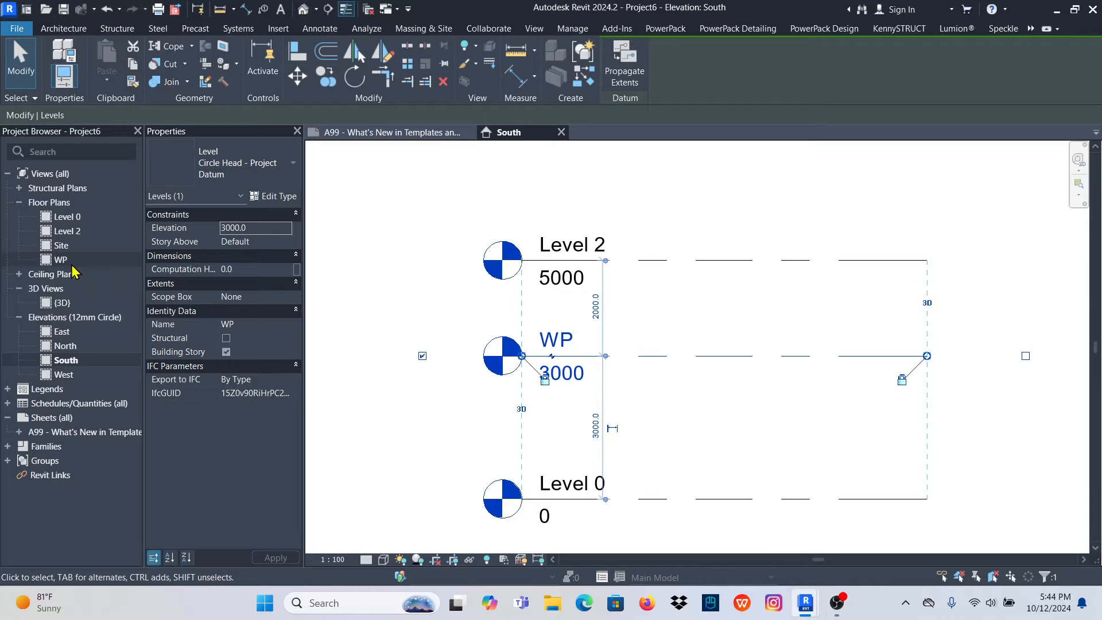
click(660, 340)
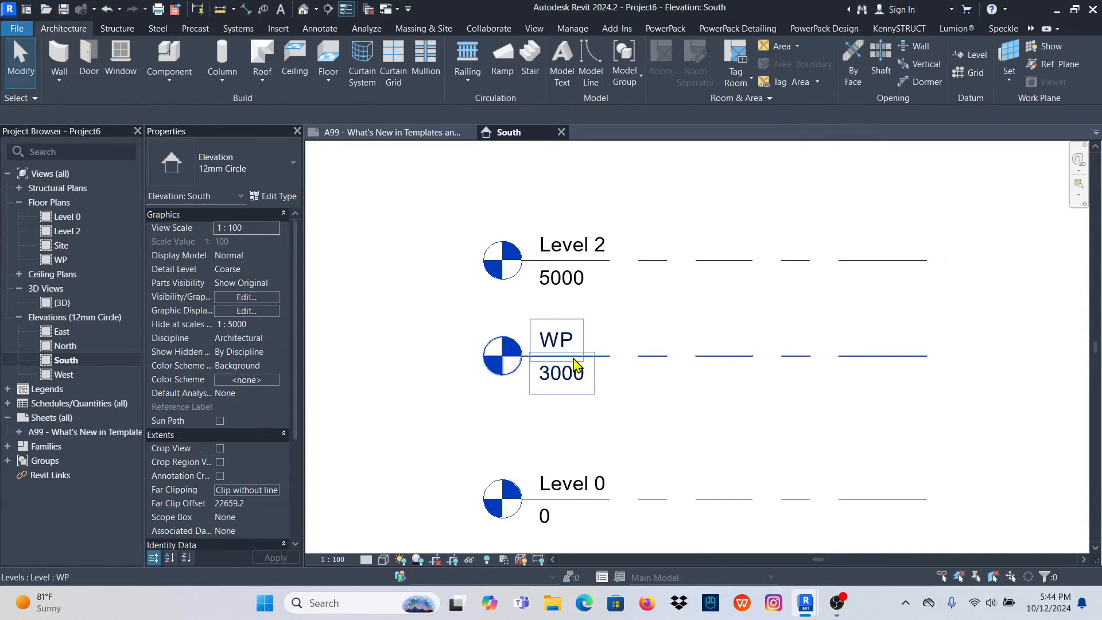
Set the height between WP and Level 2 to 300 mm
scroll(573, 361, down, 2)
scroll(568, 367, up, 3)
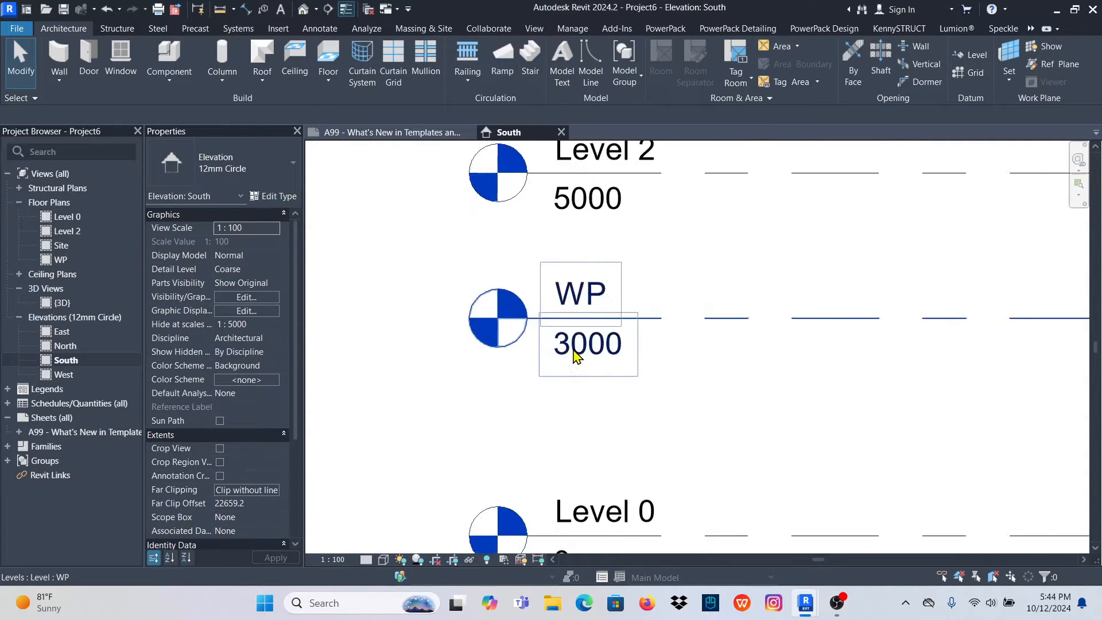
scroll(579, 363, down, 3)
scroll(583, 370, up, 2)
scroll(565, 384, down, 1)
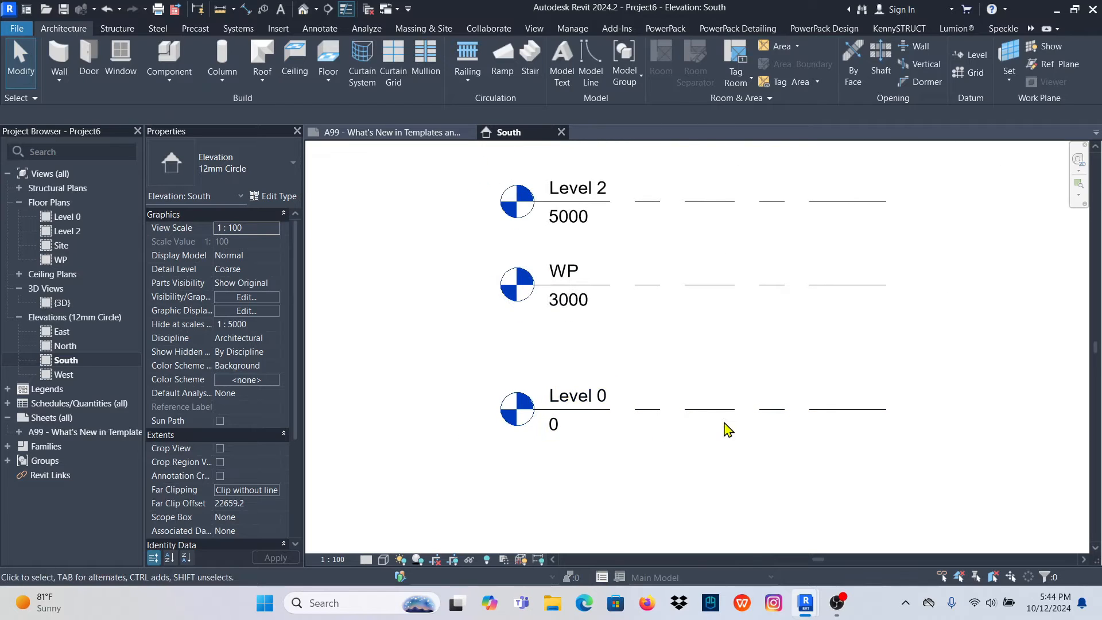
scroll(665, 309, down, 1)
click(615, 270)
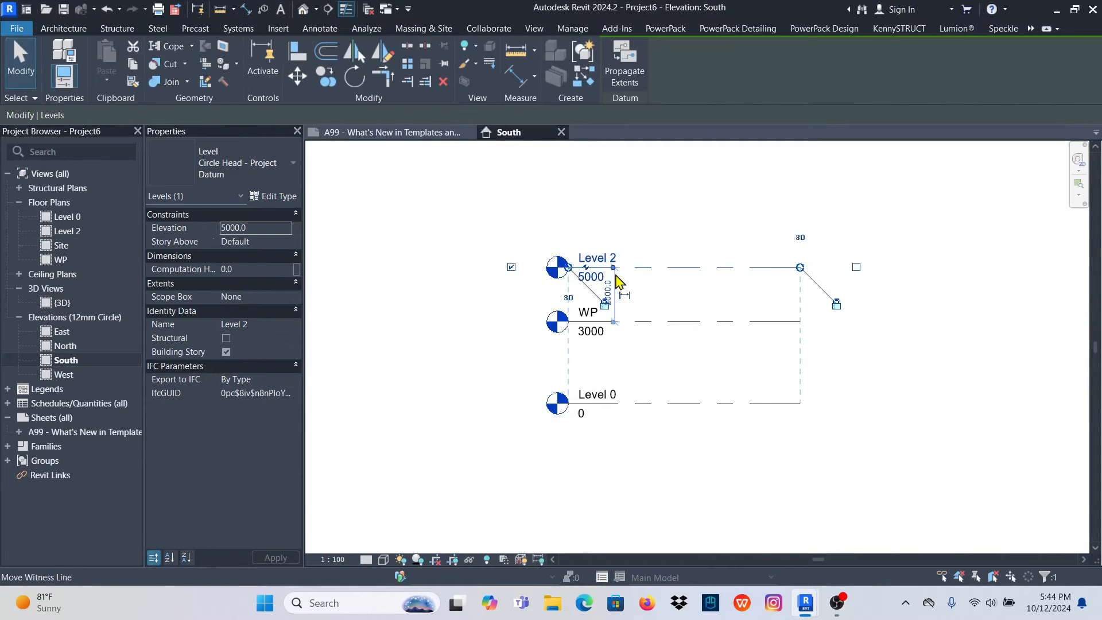
scroll(620, 321, up, 2)
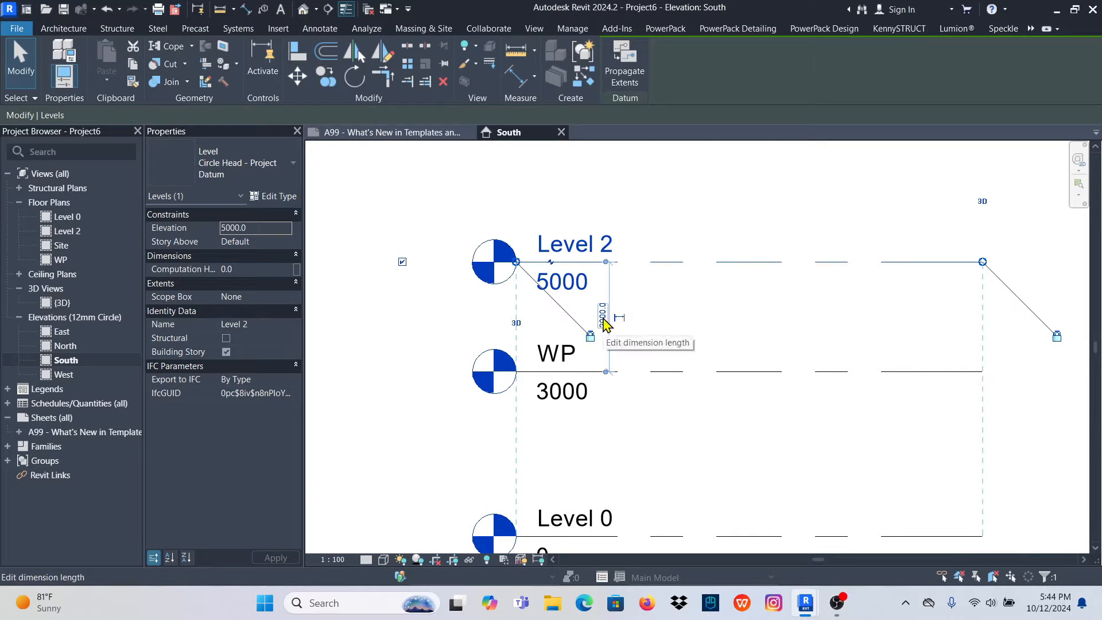
click(604, 320)
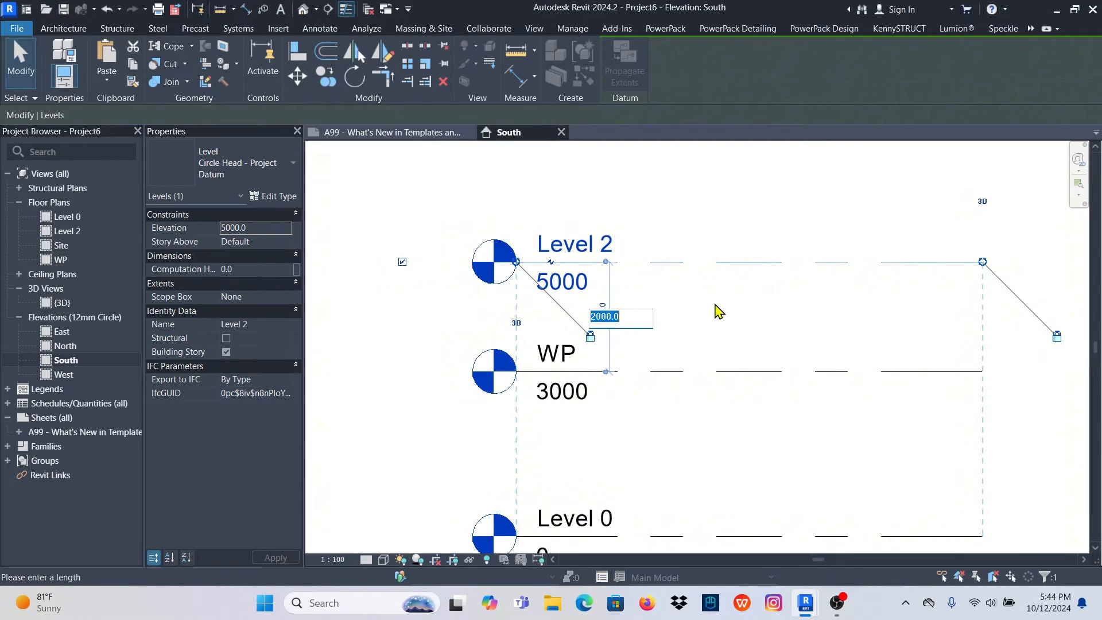
text(300)
key(Return)
scroll(604, 369, up, 8)
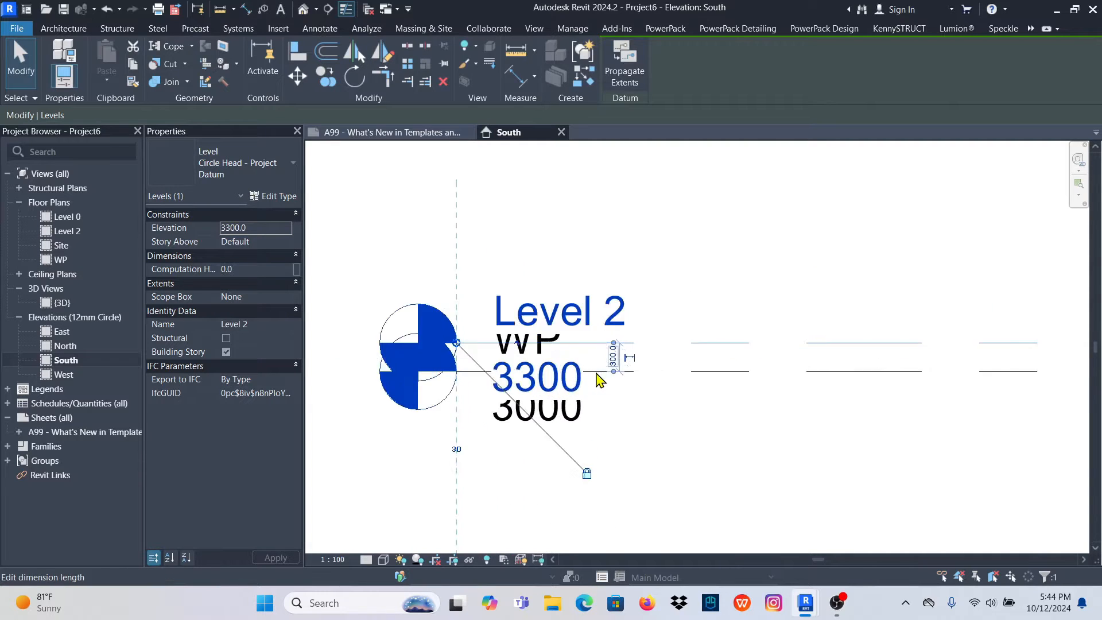
Set the height between WP and Level 2 to 3000 mm
click(593, 328)
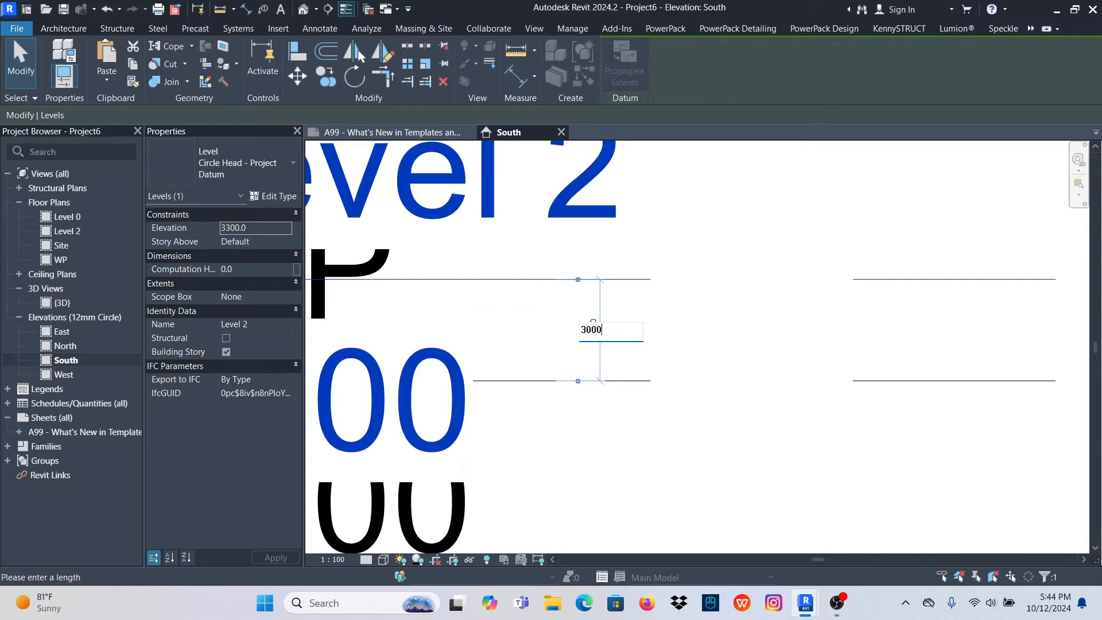
text(3000)
key(Return)
scroll(604, 373, down, 8)
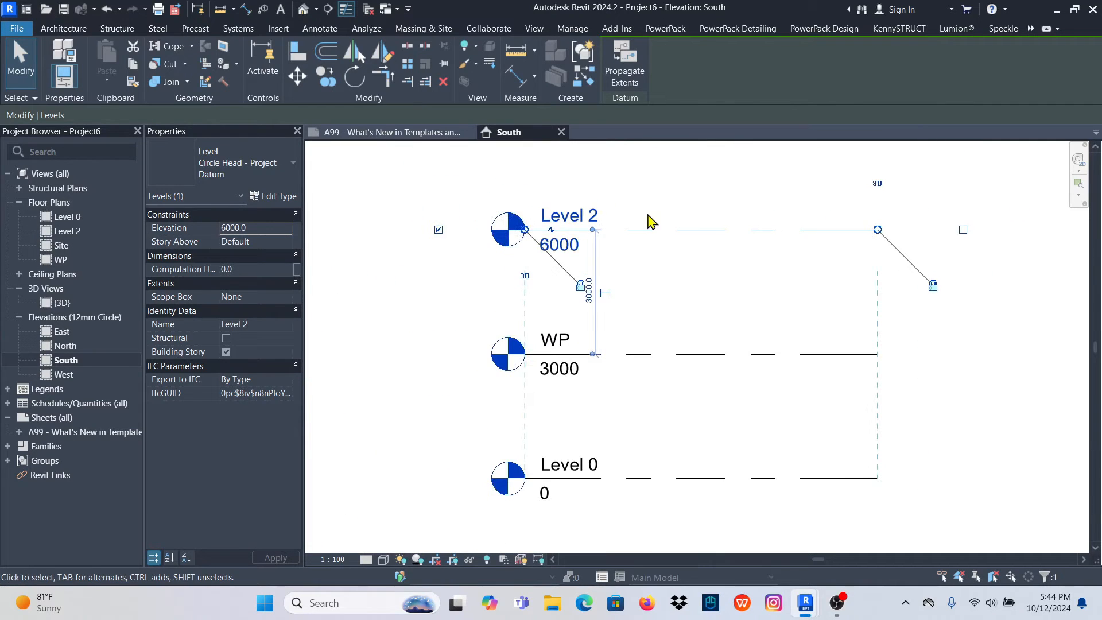
click(652, 204)
click(638, 230)
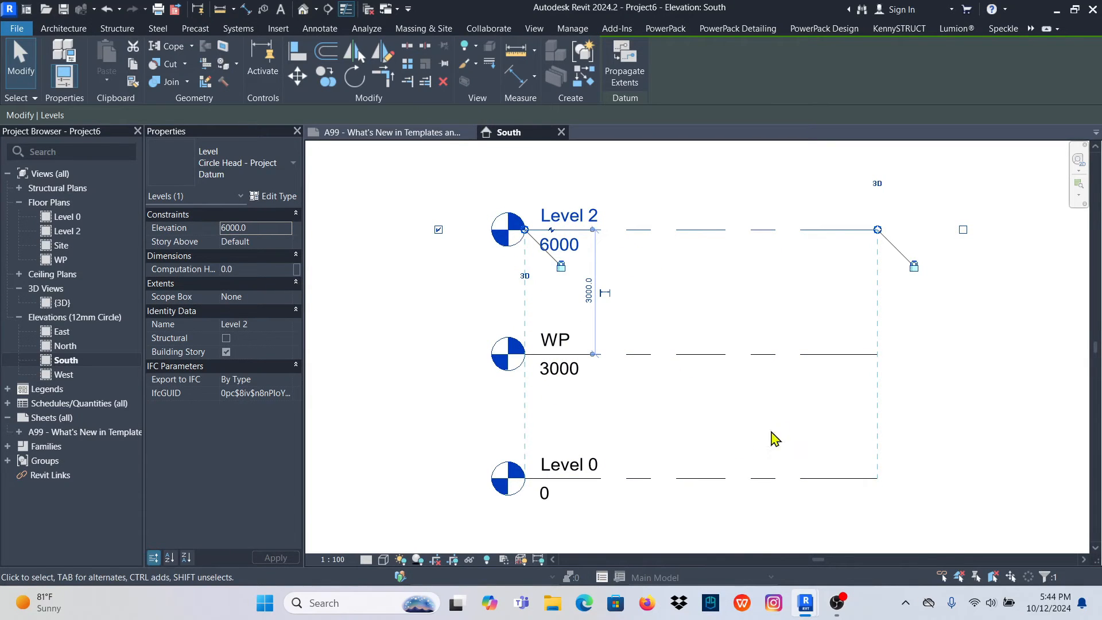
click(734, 285)
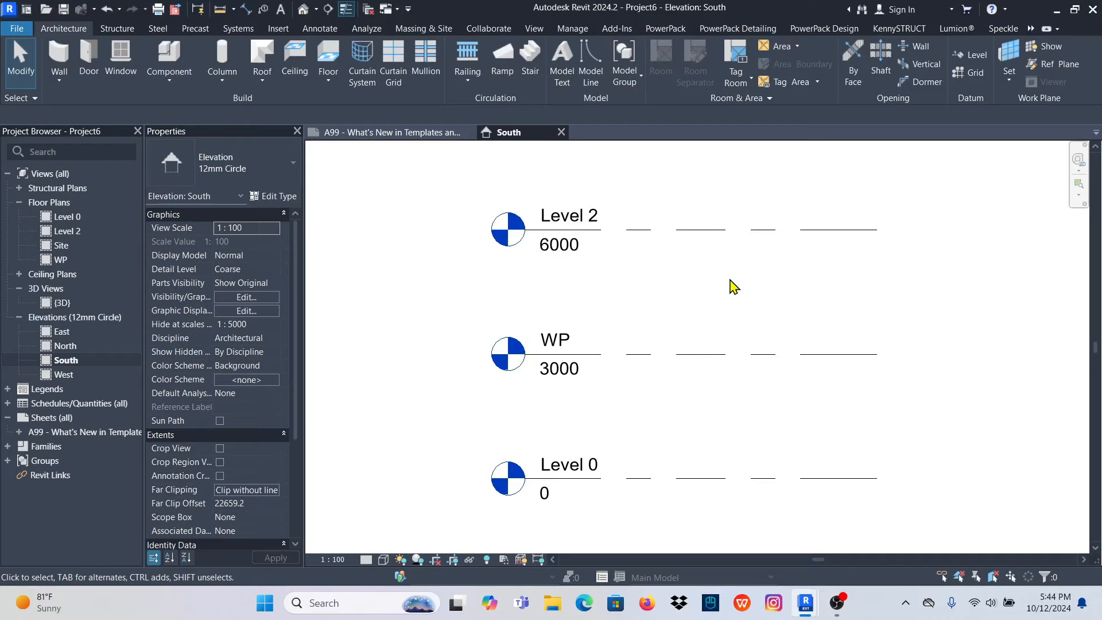
Show a second level head at the right end of the Level 2, WP and Level 0 lines
click(736, 231)
scroll(465, 274, down, 1)
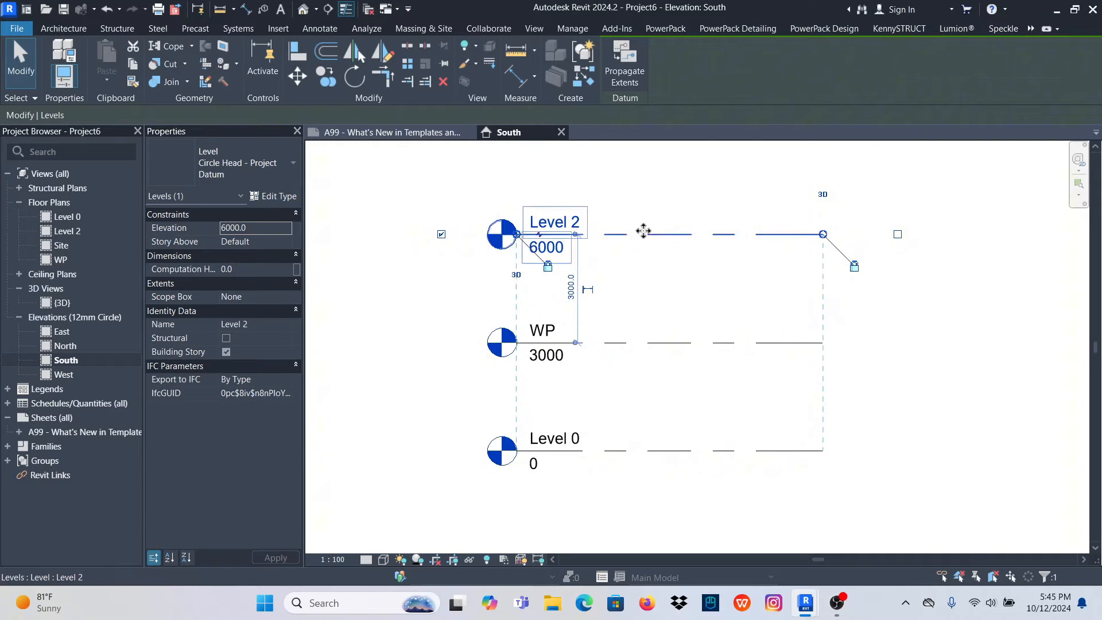
click(897, 234)
click(911, 306)
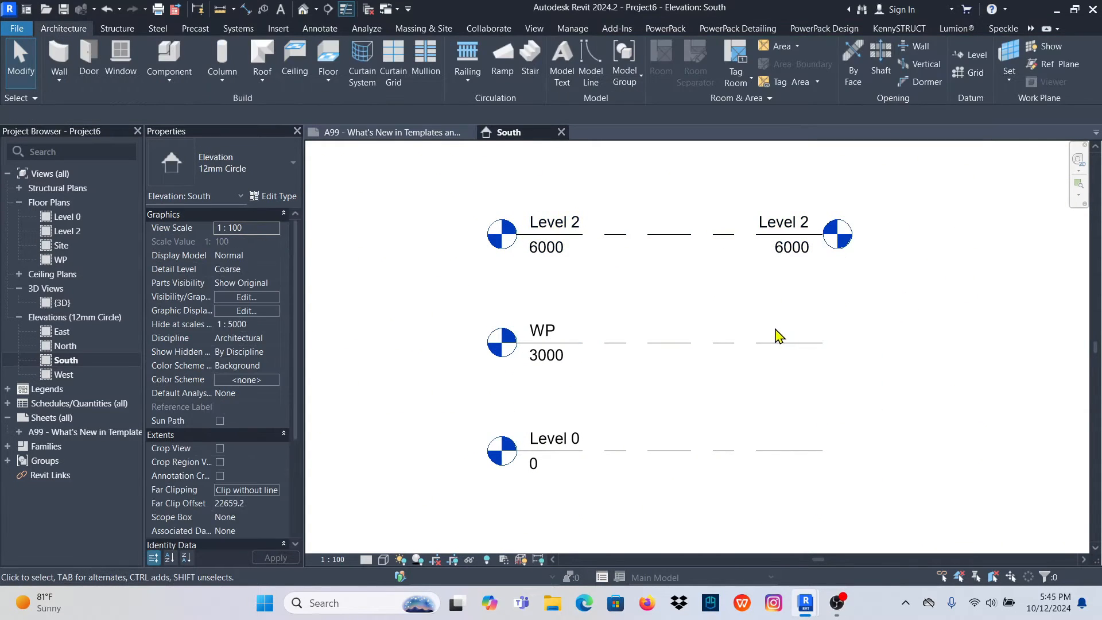
click(779, 342)
click(897, 343)
click(774, 435)
click(763, 450)
click(897, 451)
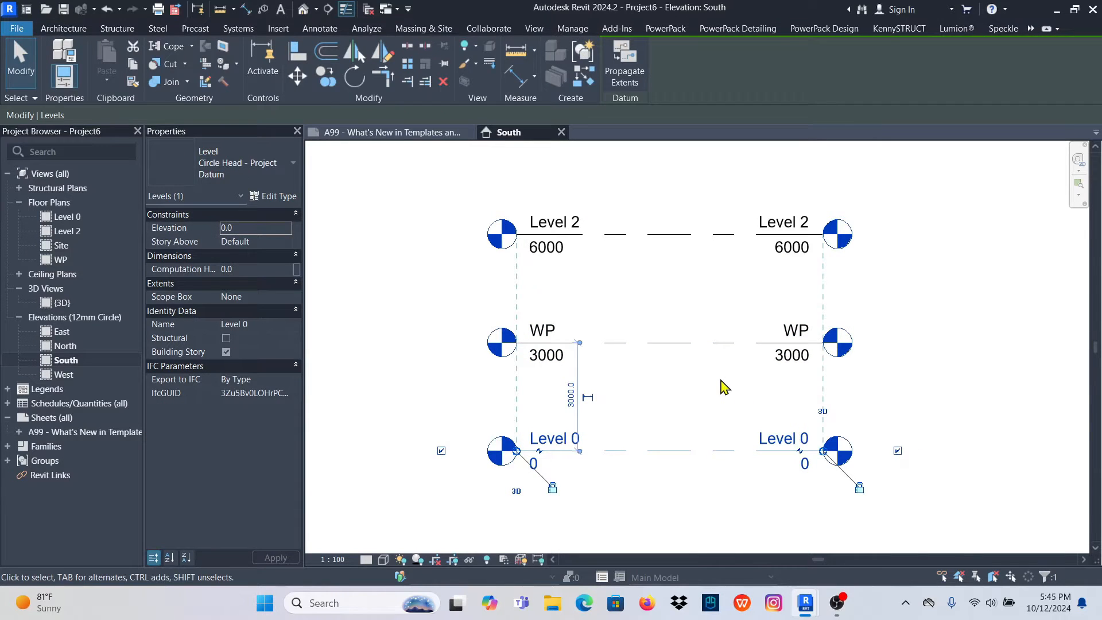
click(725, 387)
Set Level 2's elevation to 7 m (7000 mm) by editing the elevation value at its level head
scroll(561, 413, up, 1)
scroll(561, 412, down, 2)
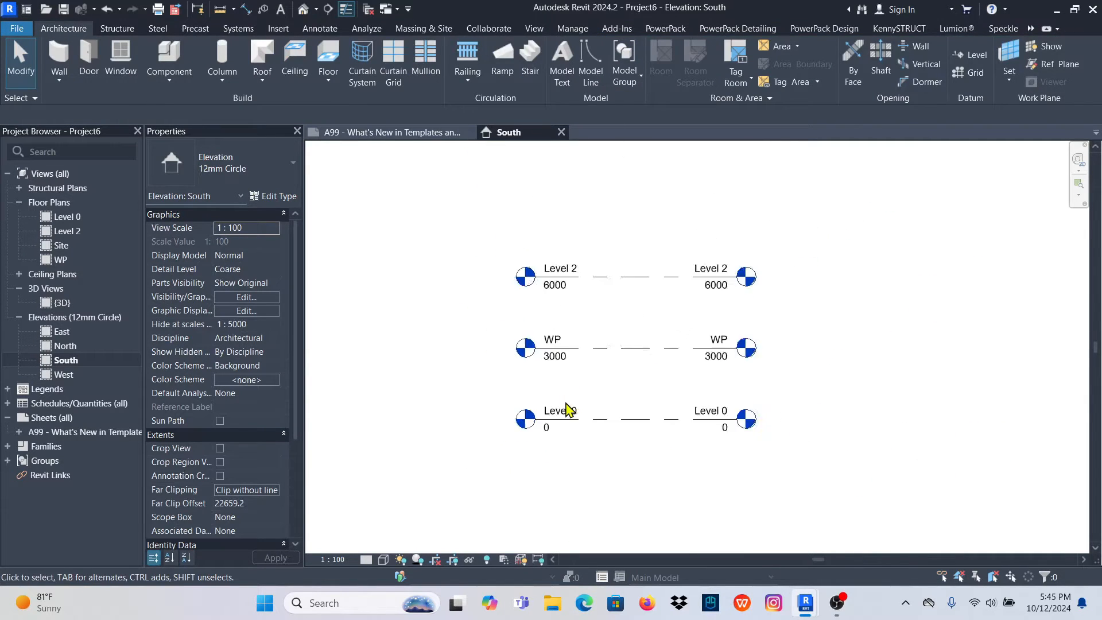
scroll(570, 291, up, 4)
scroll(560, 319, down, 2)
scroll(545, 351, up, 3)
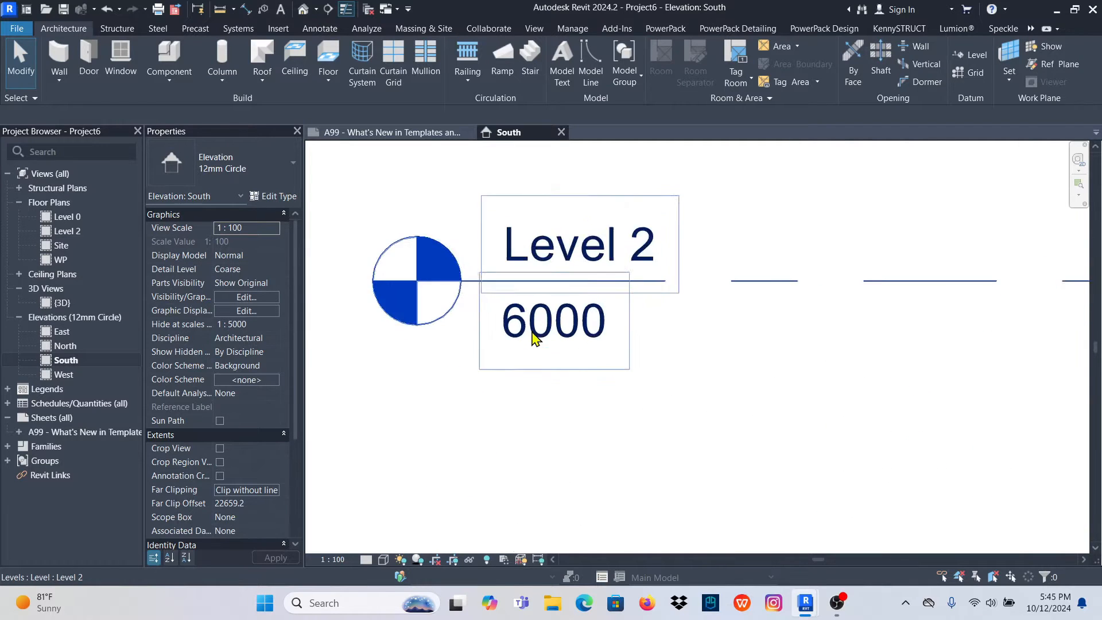
click(554, 318)
click(559, 325)
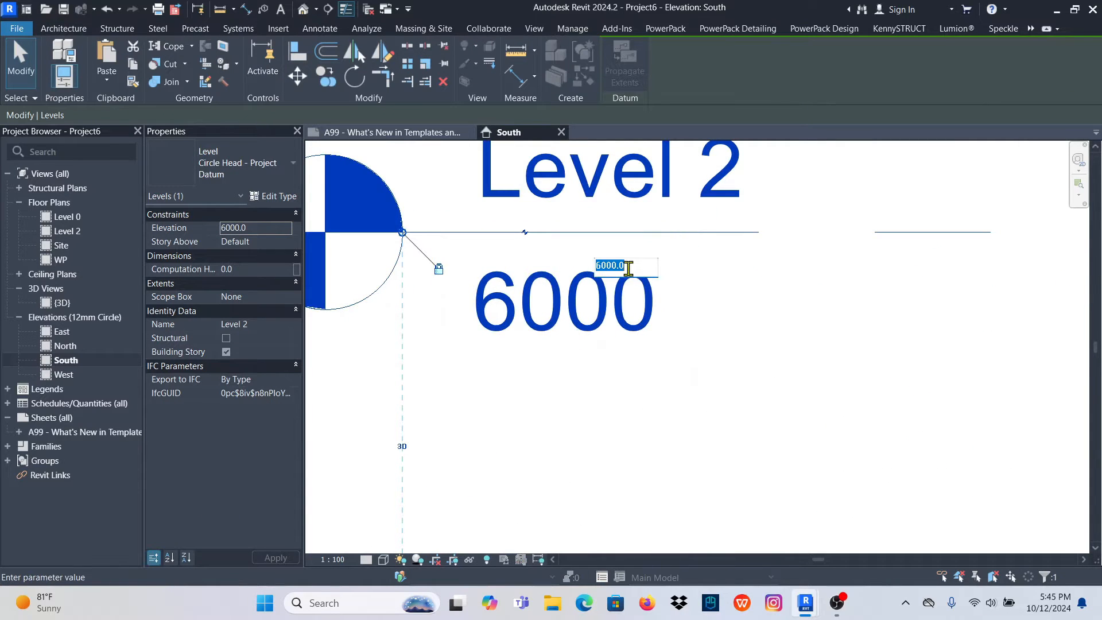
scroll(575, 316, down, 3)
scroll(544, 317, down, 1)
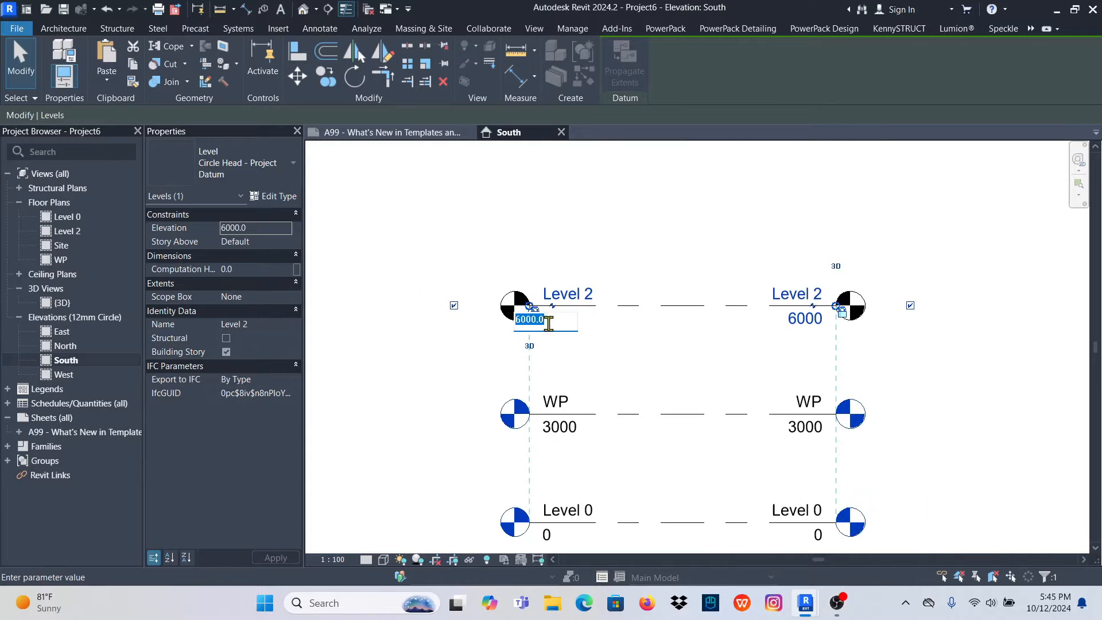
scroll(547, 418, down, 2)
scroll(545, 344, up, 3)
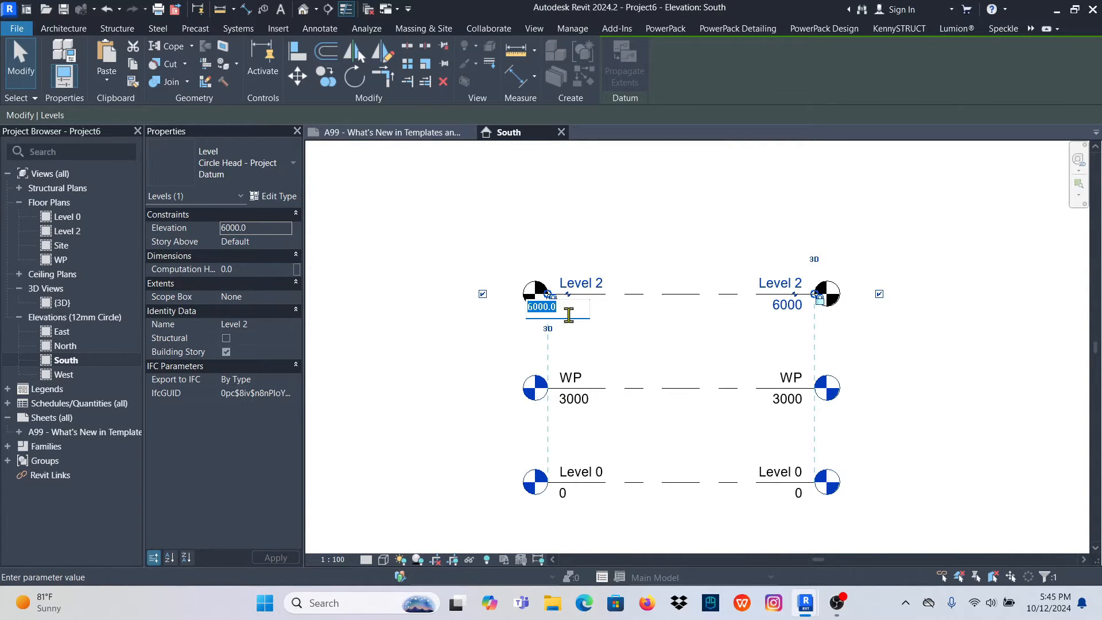
scroll(554, 315, up, 3)
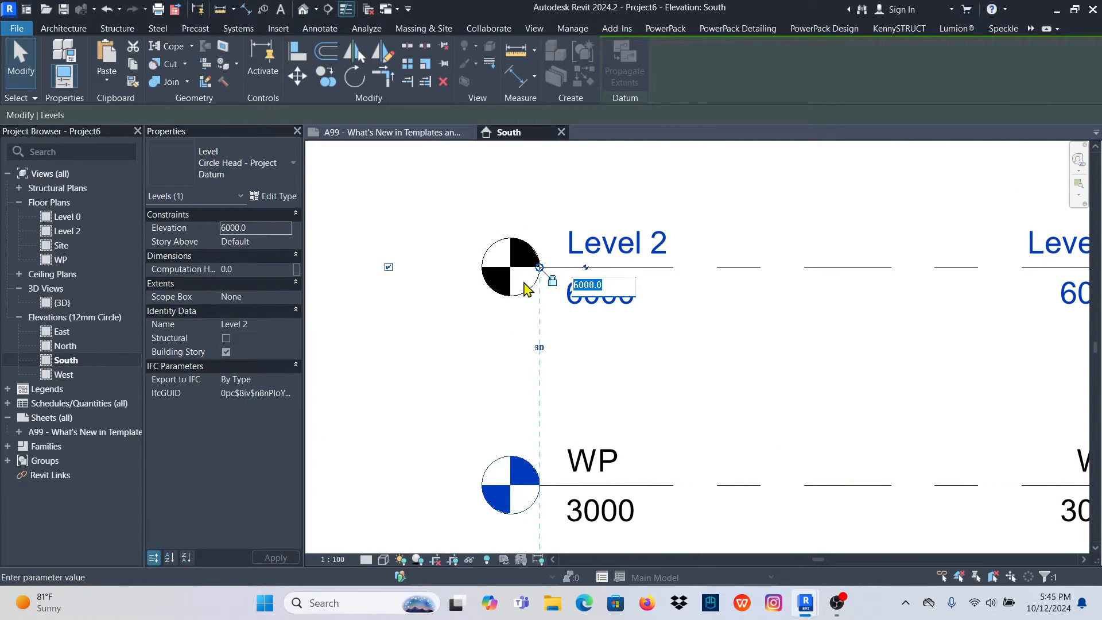
text(7M)
key(Return)
scroll(534, 302, down, 5)
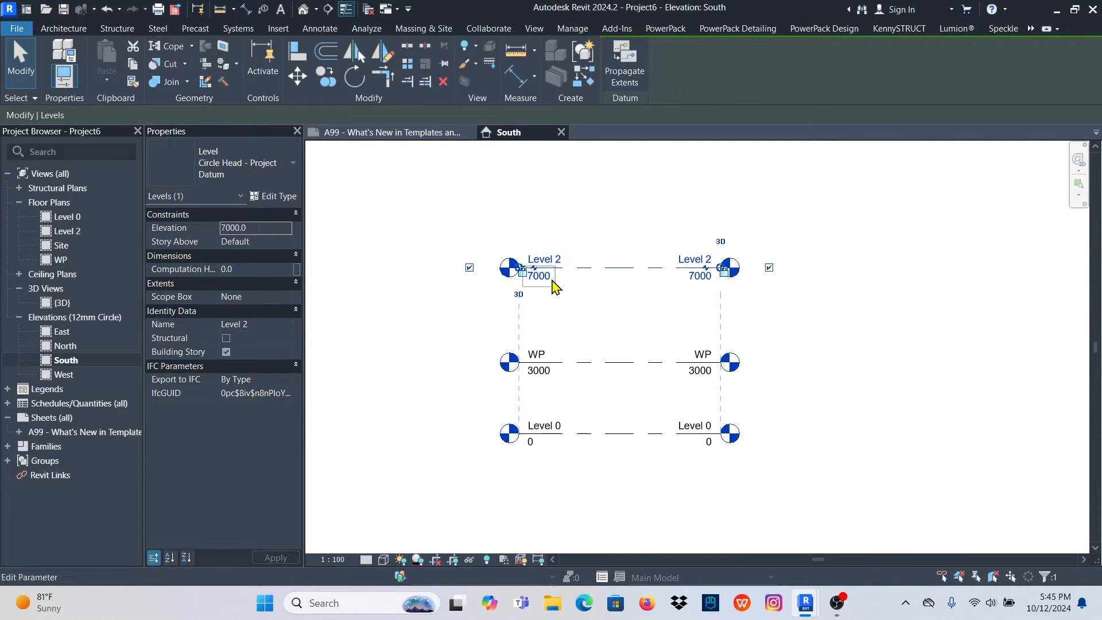
click(636, 229)
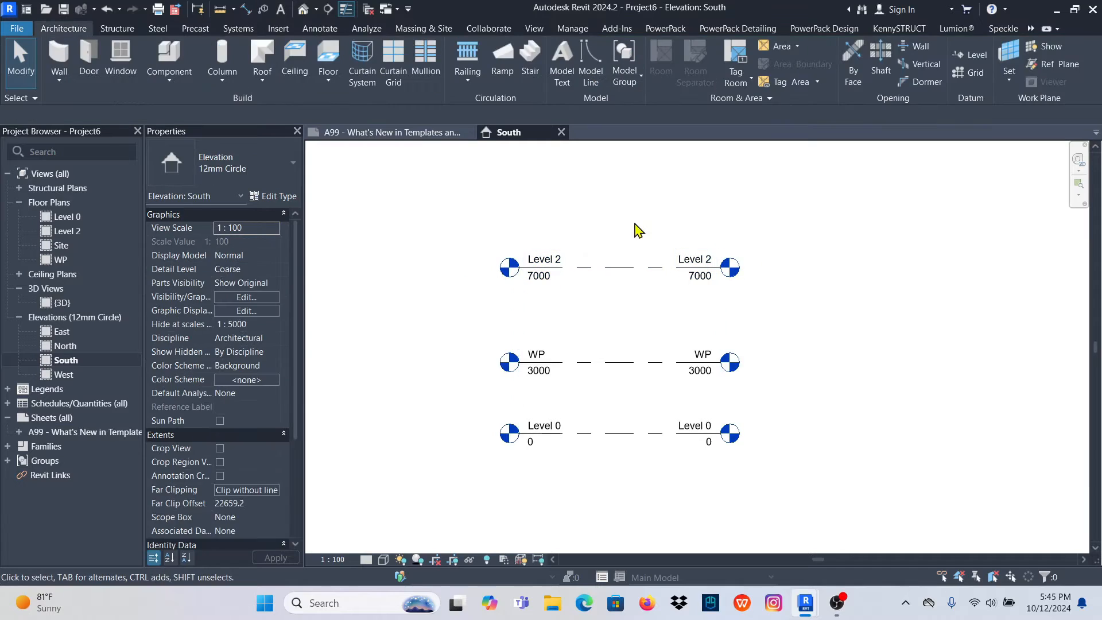
Delete Level 2 together with its floor, ceiling and structural plan views
click(642, 263)
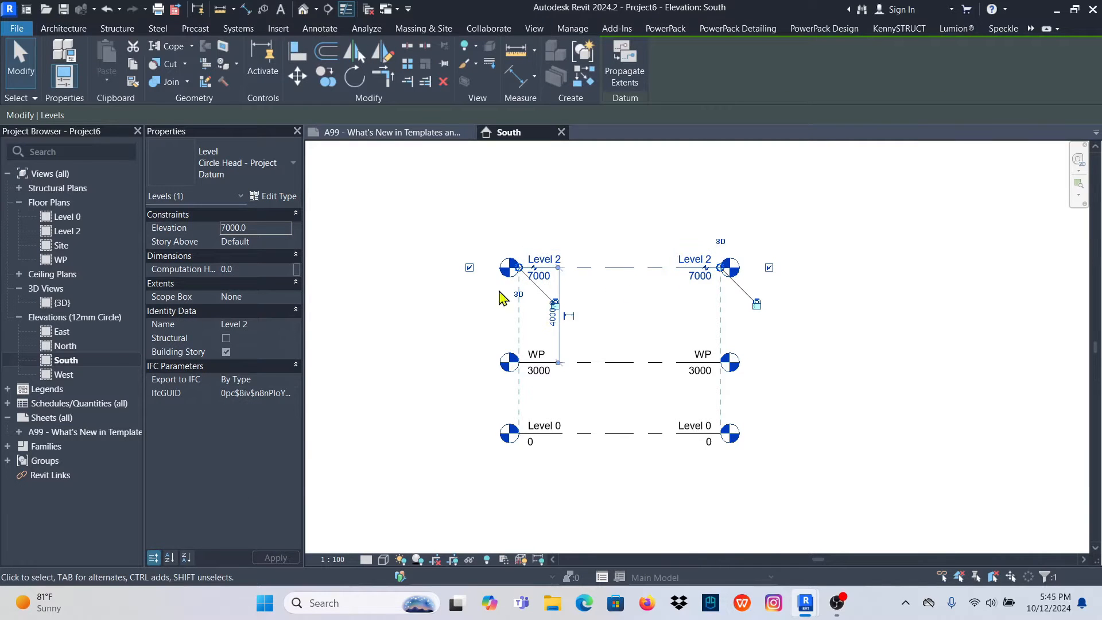
click(443, 85)
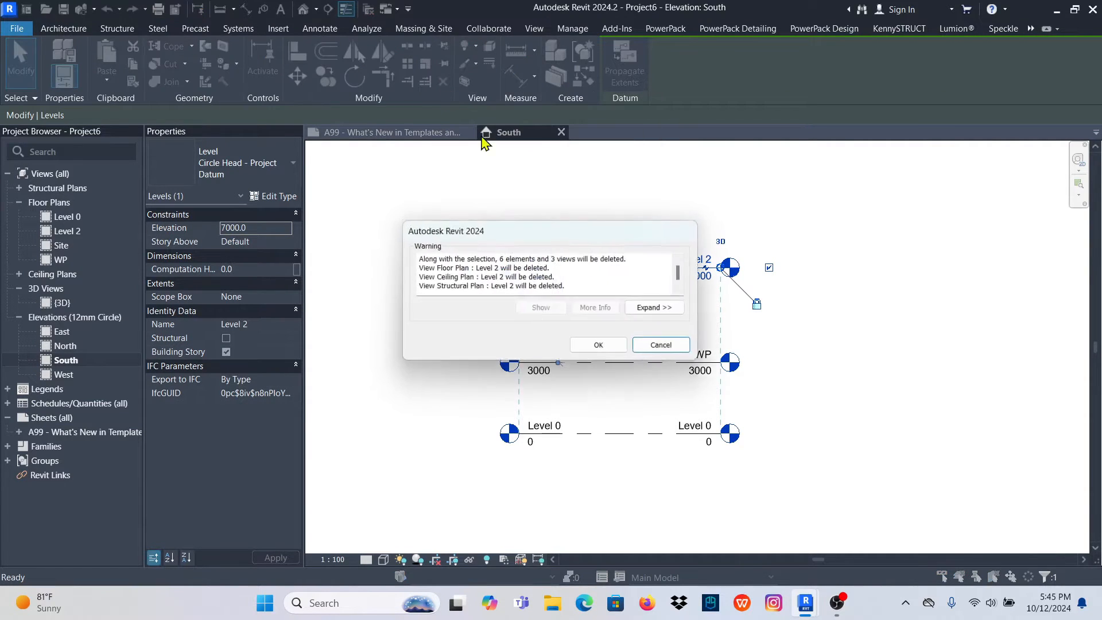
click(600, 345)
scroll(597, 425, up, 3)
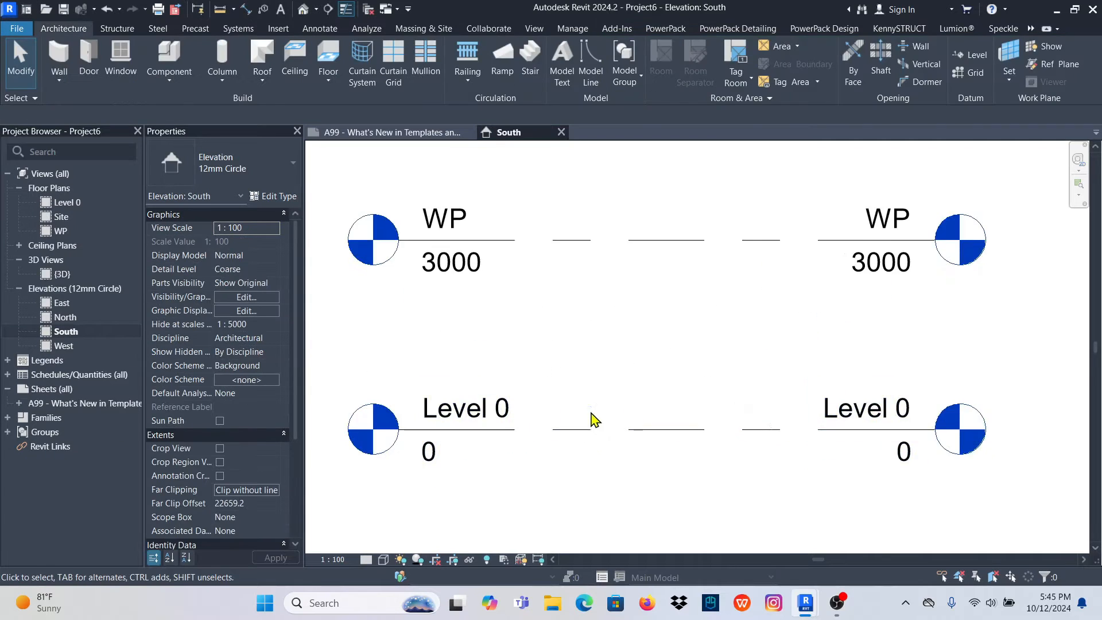
Hide the level heads at the right end of the WP and Level 0 lines
scroll(590, 418, down, 1)
click(683, 260)
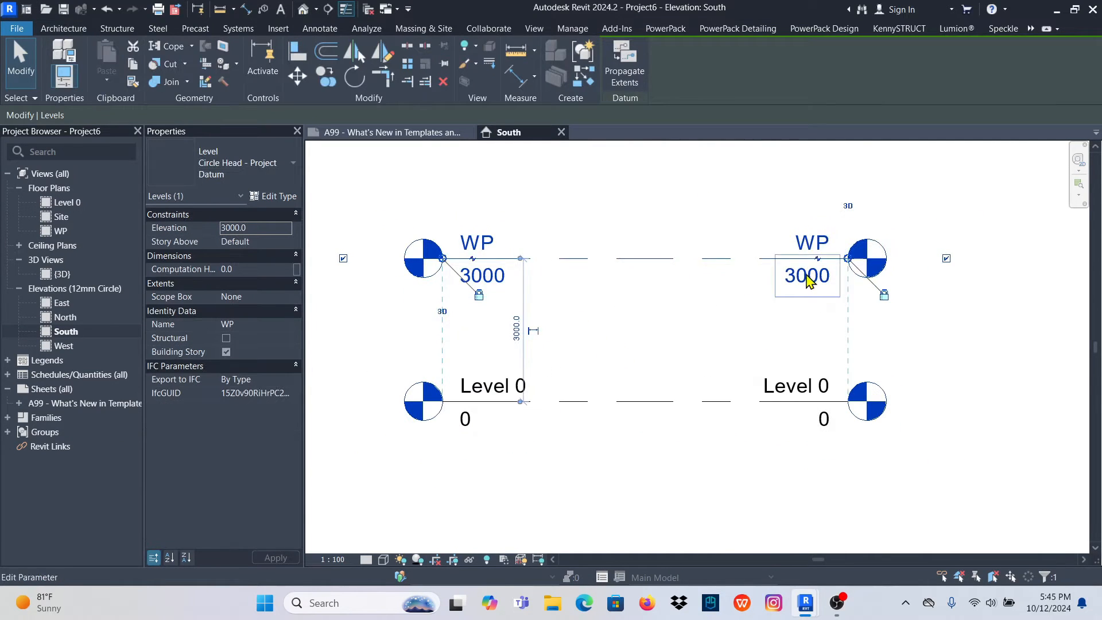
click(946, 258)
key(Escape)
click(680, 409)
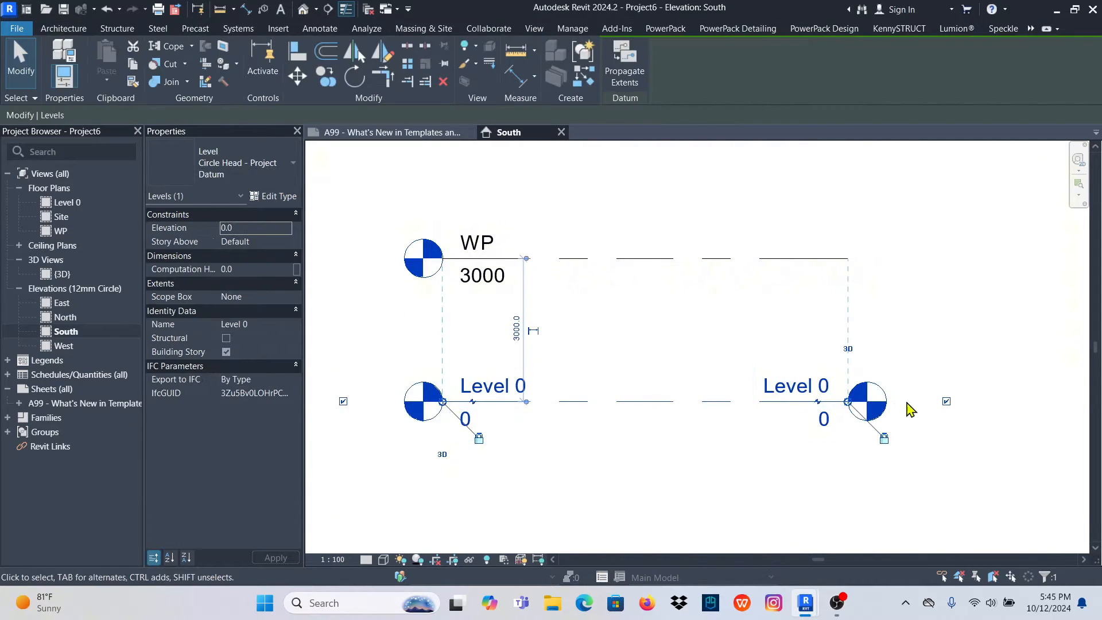
click(946, 401)
scroll(640, 396, down, 2)
click(705, 249)
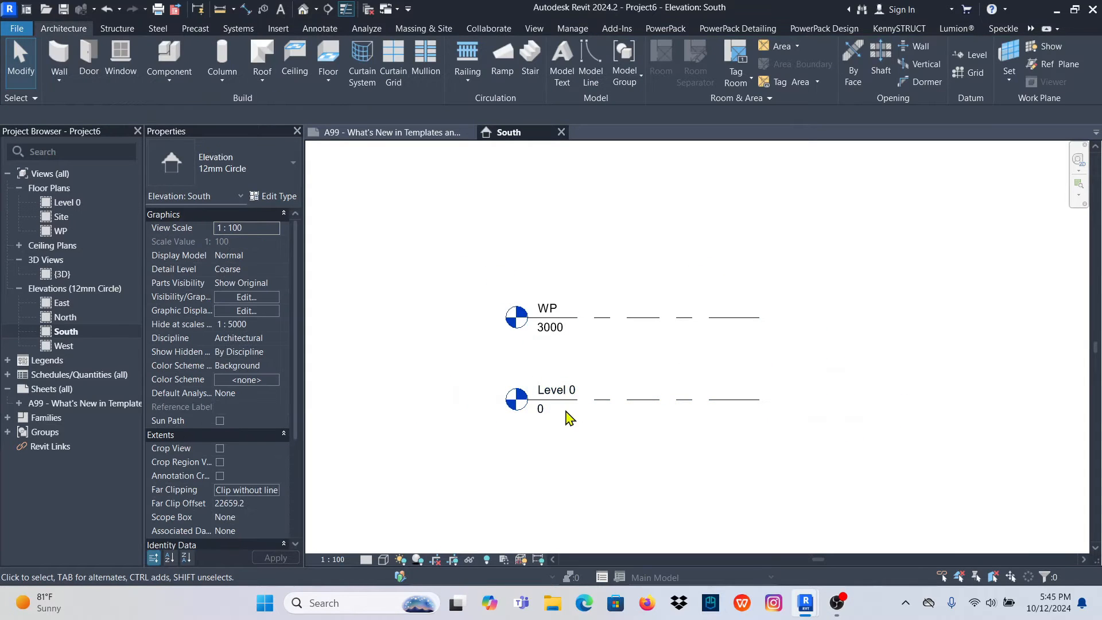
scroll(597, 390, up, 2)
scroll(499, 338, down, 1)
scroll(573, 315, up, 1)
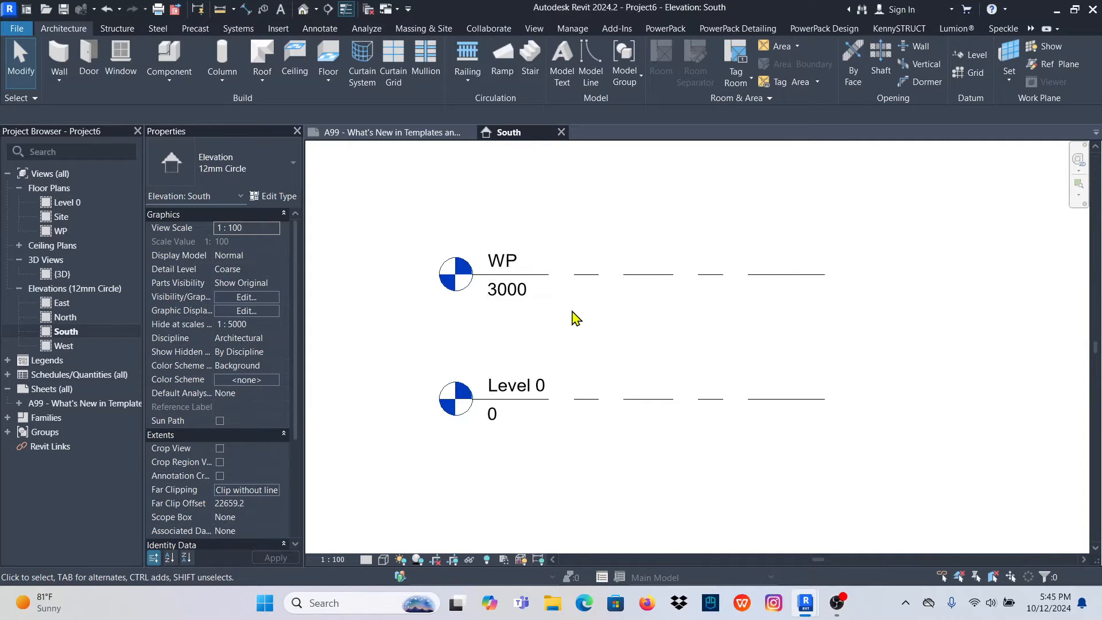
scroll(576, 310, down, 2)
scroll(557, 343, up, 2)
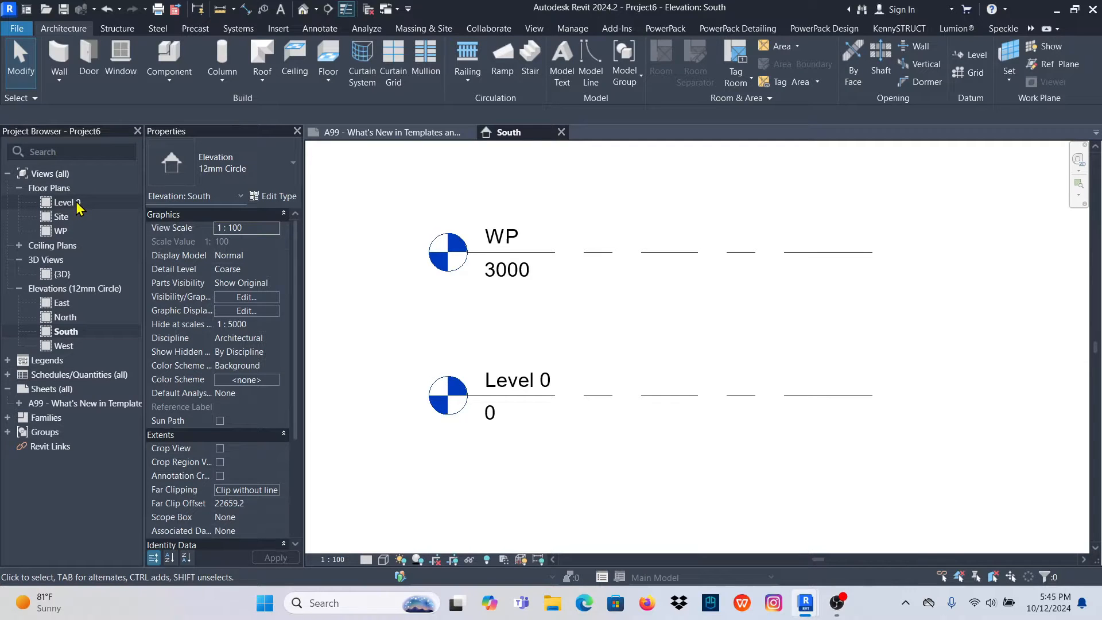
Open the Level 0 floor plan and examine the four elevation markers around the drawing area
double_click(66, 203)
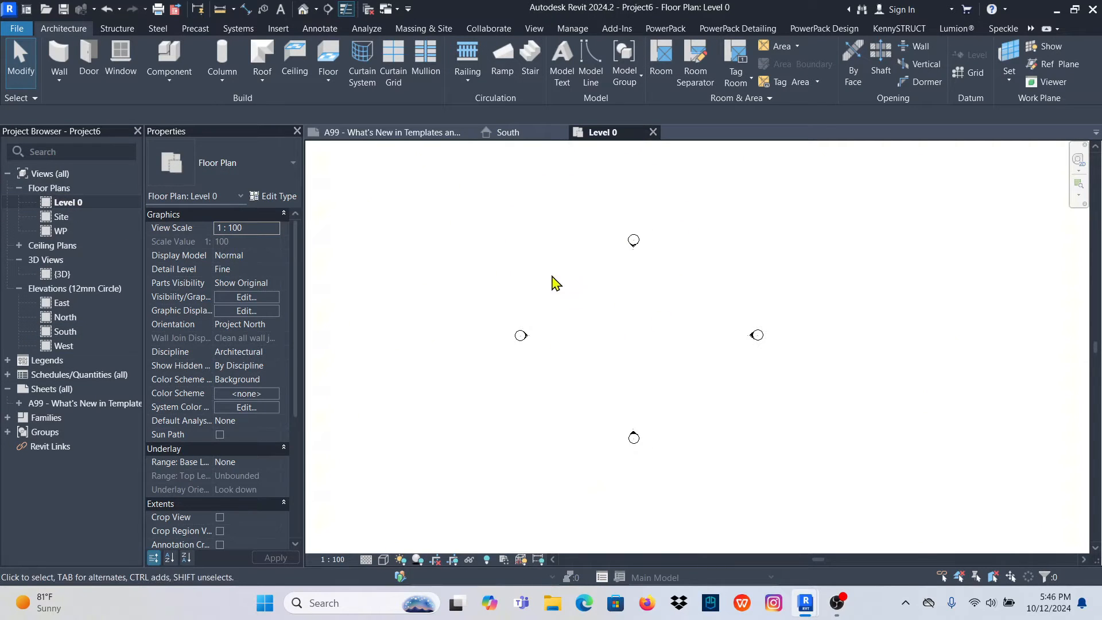
scroll(518, 348, up, 3)
drag(492, 267, 590, 385)
scroll(571, 376, down, 3)
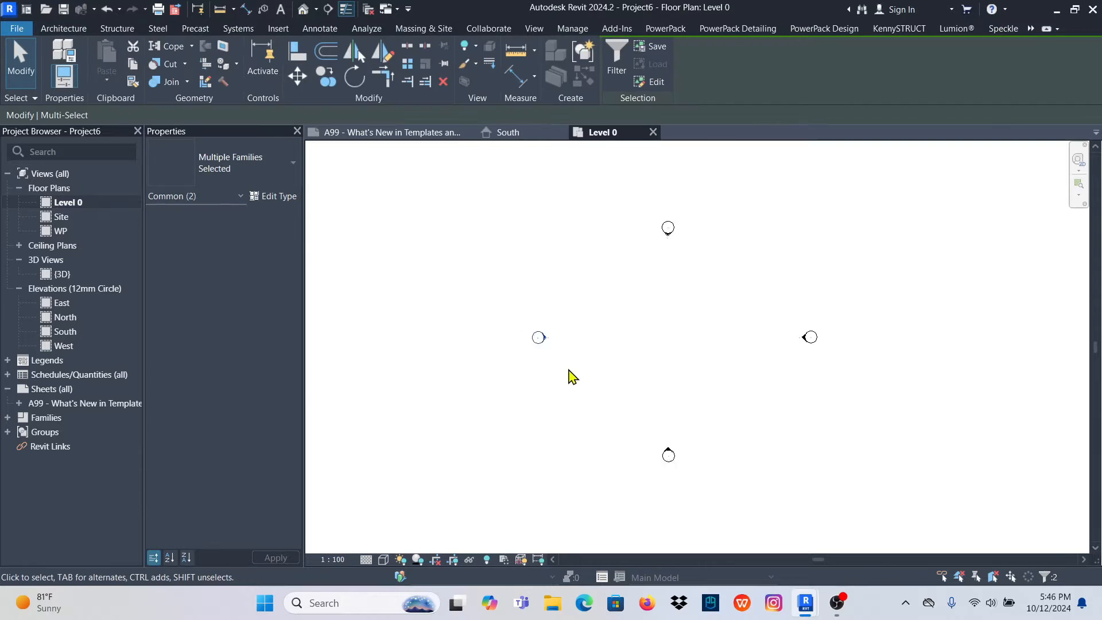
drag(746, 305, 850, 415)
drag(629, 408, 672, 462)
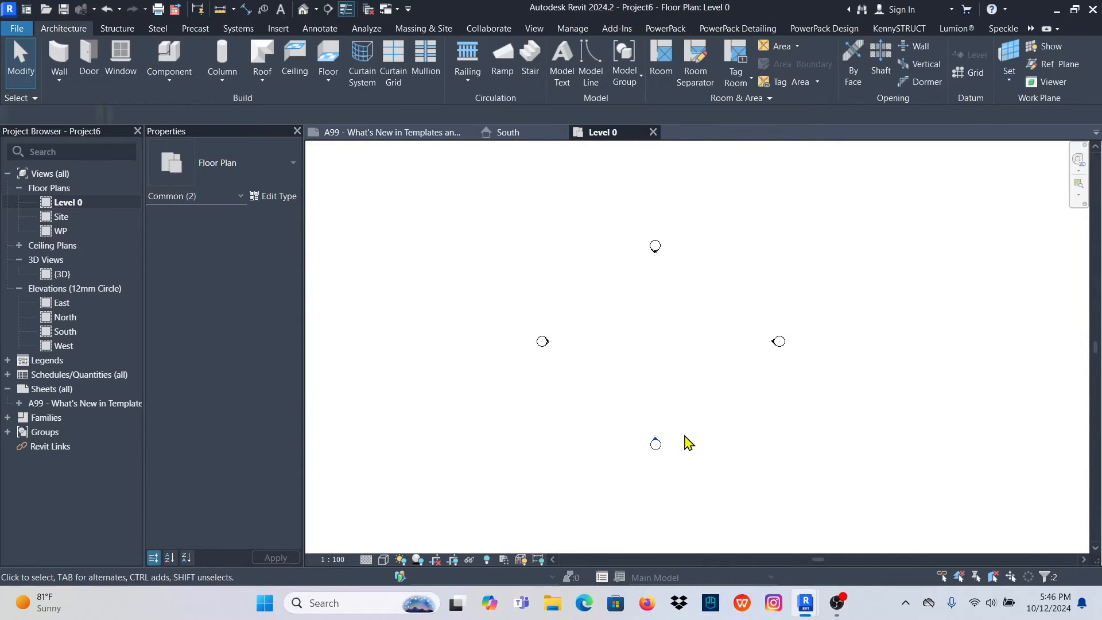
drag(625, 191, 714, 319)
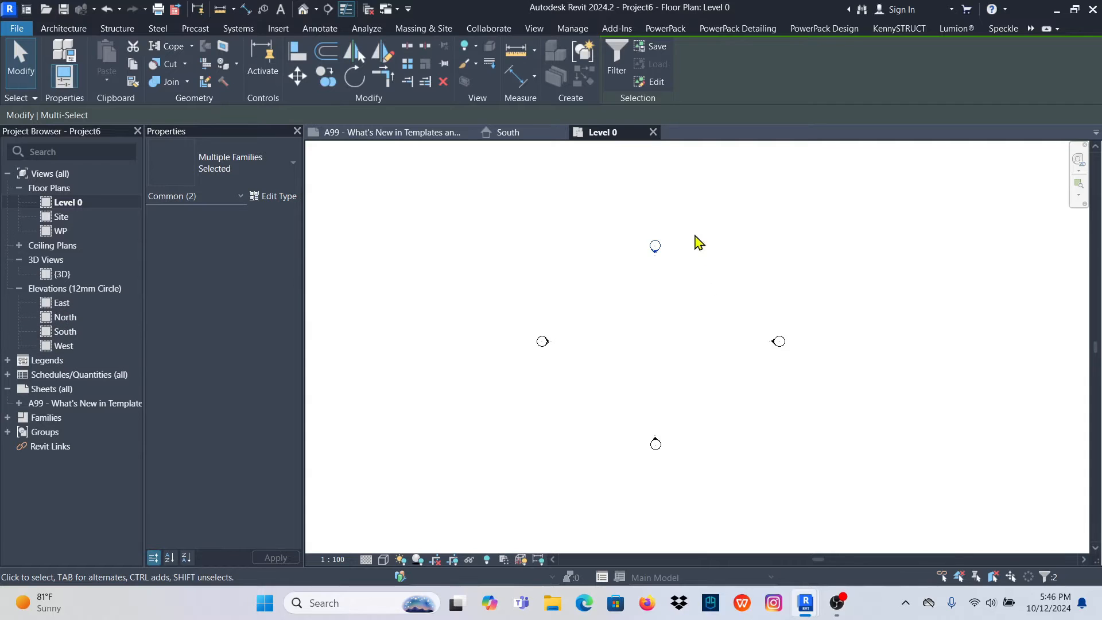
scroll(654, 248, up, 5)
scroll(636, 252, up, 5)
scroll(637, 241, down, 10)
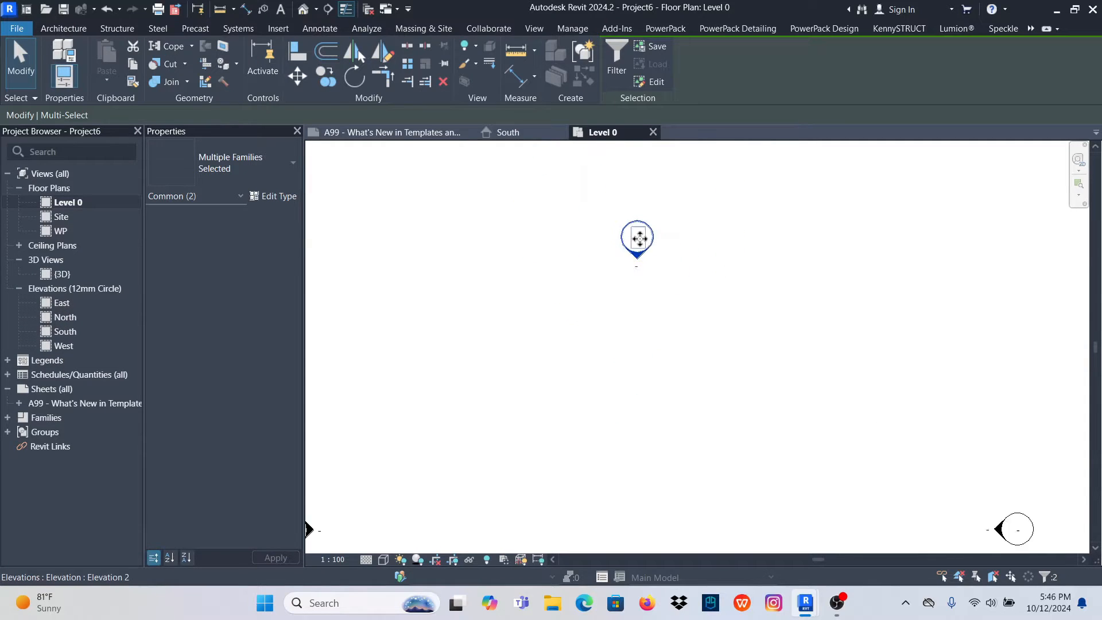
scroll(640, 233, up, 4)
key(Escape)
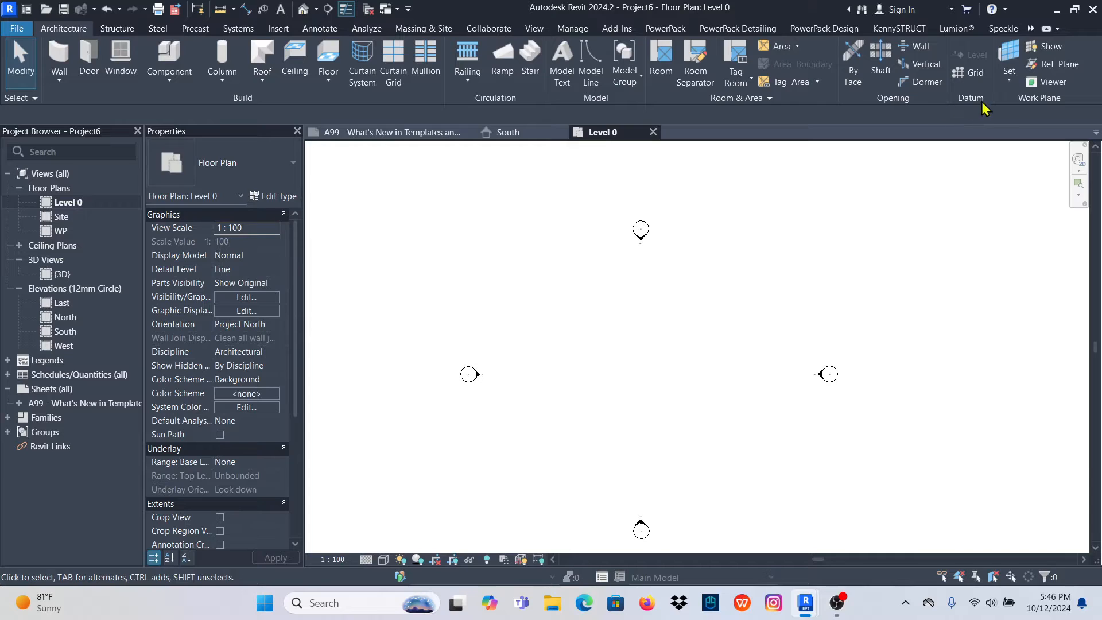
Draw a horizontal straight grid line of type 6.5mm Bubble in the upper part of the area between the elevation markers
click(968, 72)
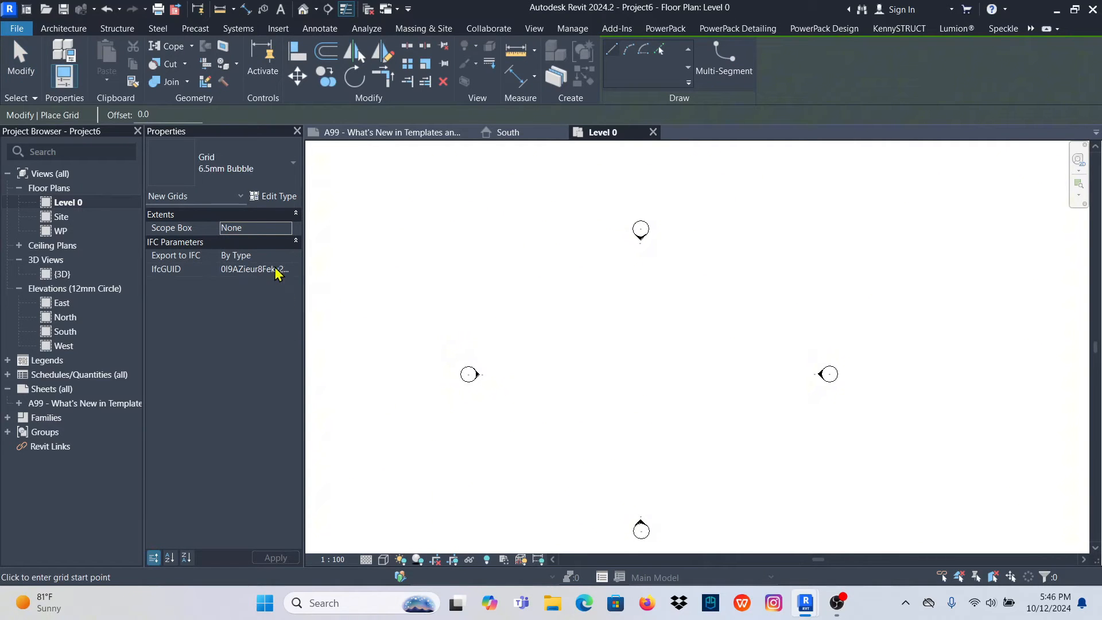
click(267, 171)
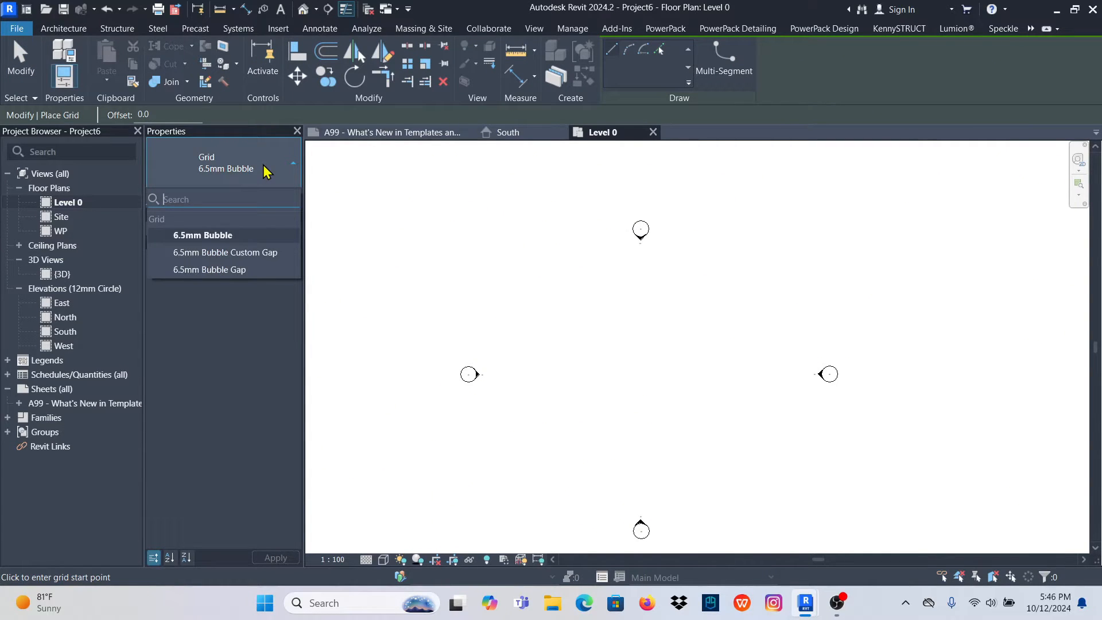
click(203, 236)
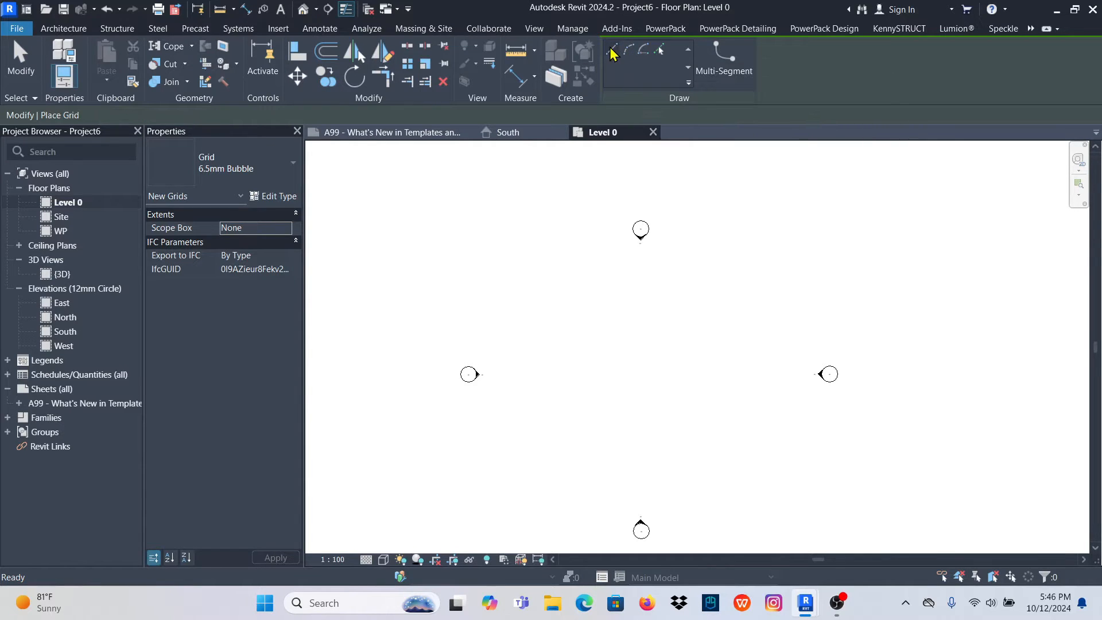
click(612, 52)
scroll(563, 332, down, 2)
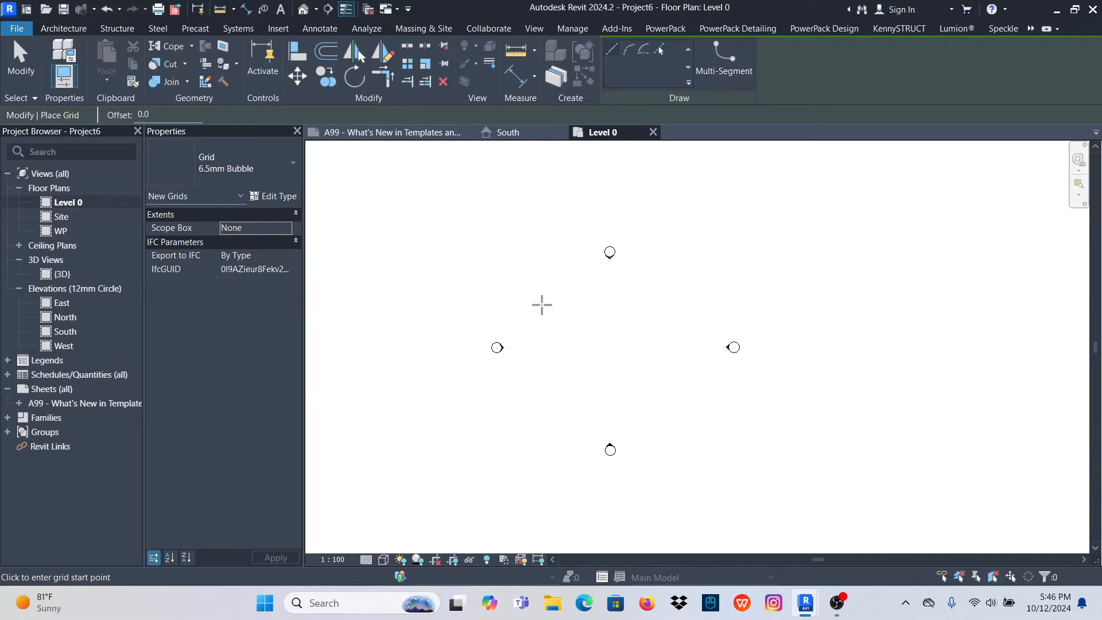
click(542, 304)
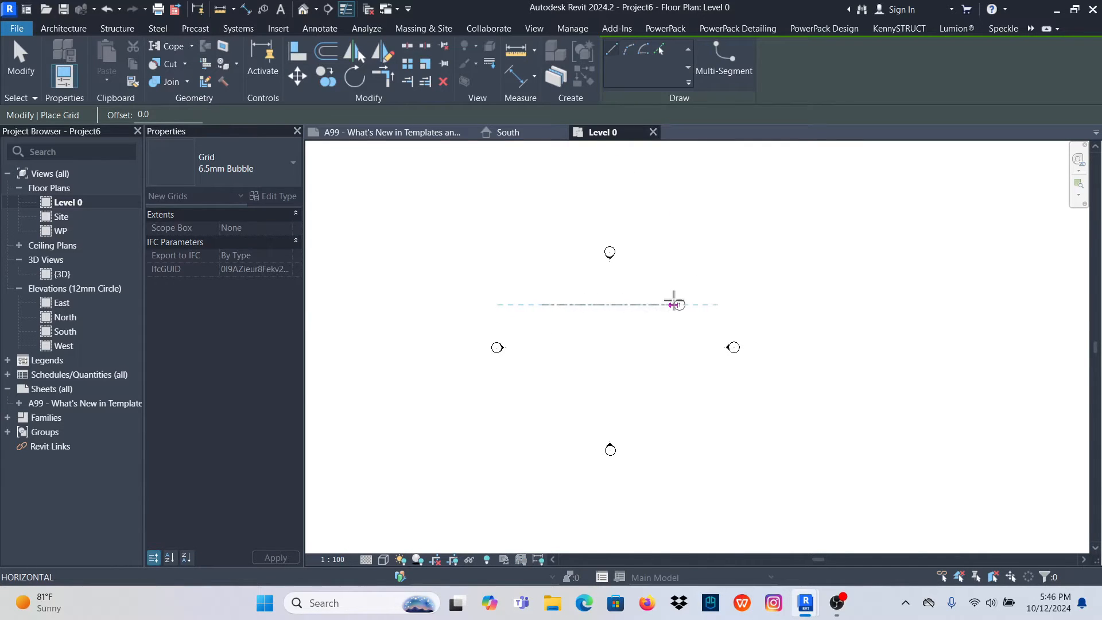
click(691, 304)
scroll(691, 304, up, 2)
scroll(689, 302, up, 1)
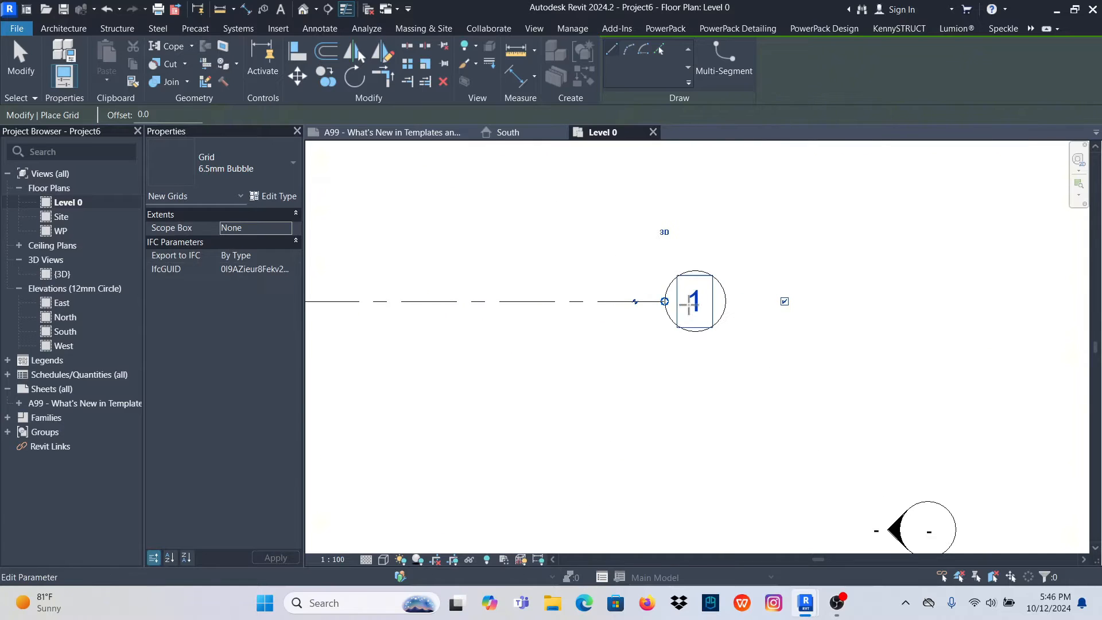
scroll(692, 295, down, 3)
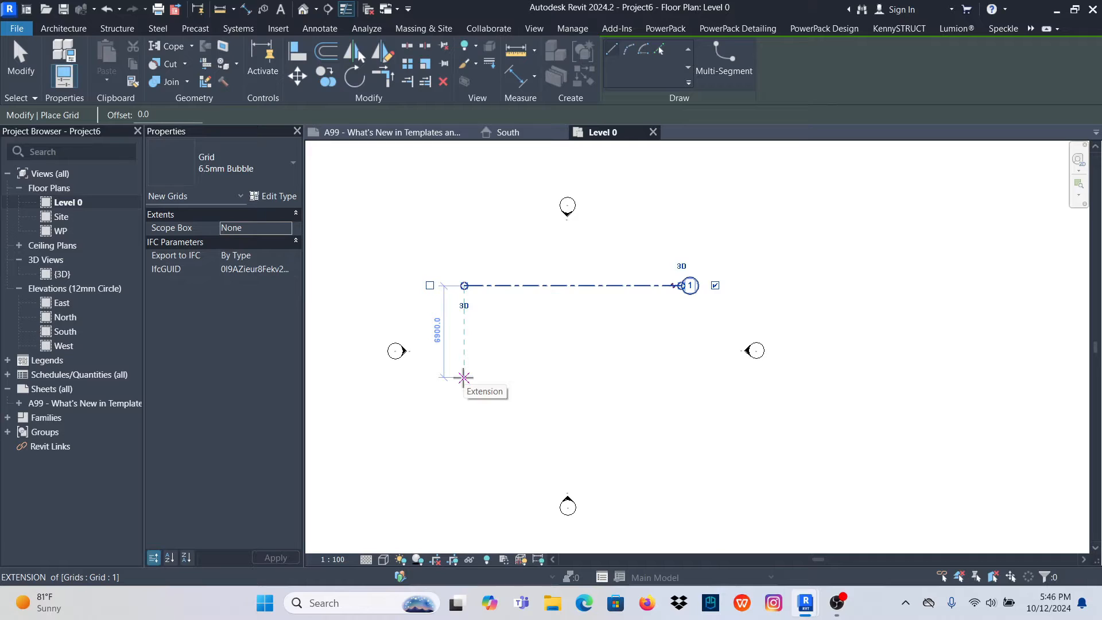
Draw a second horizontal grid line about 6900 mm below grid 1, with both ends aligned to it
click(464, 377)
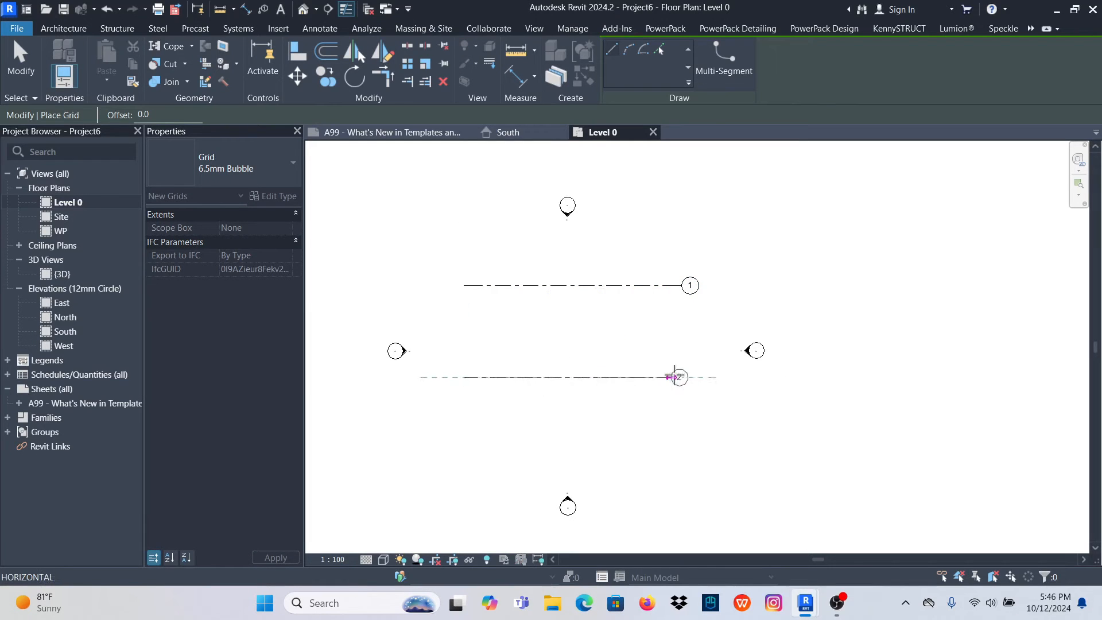
click(685, 377)
scroll(571, 310, down, 2)
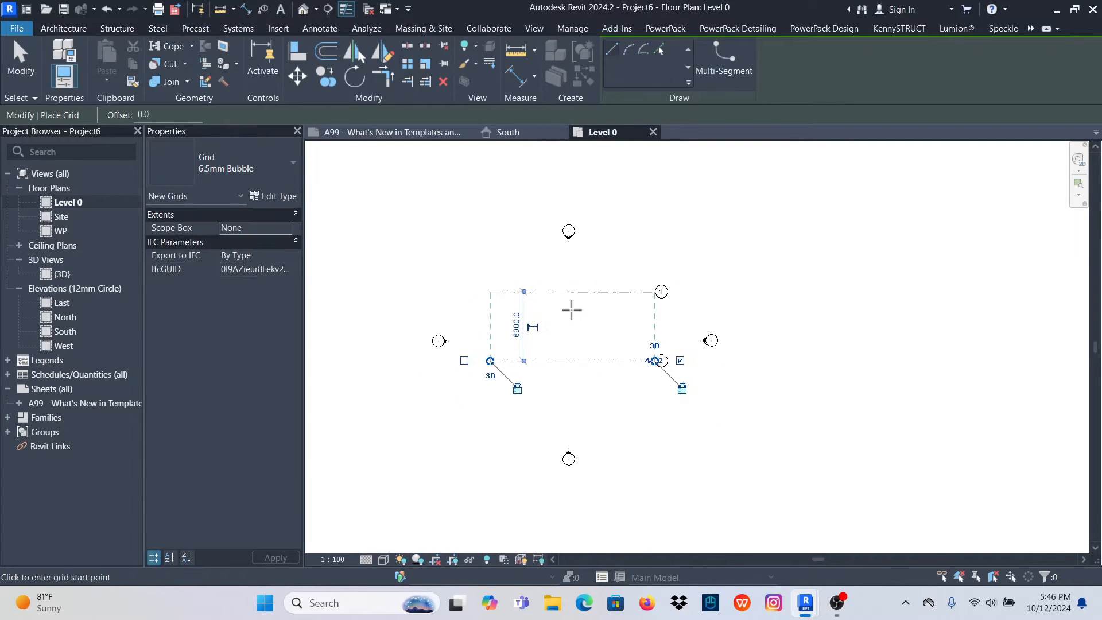
scroll(522, 330, up, 2)
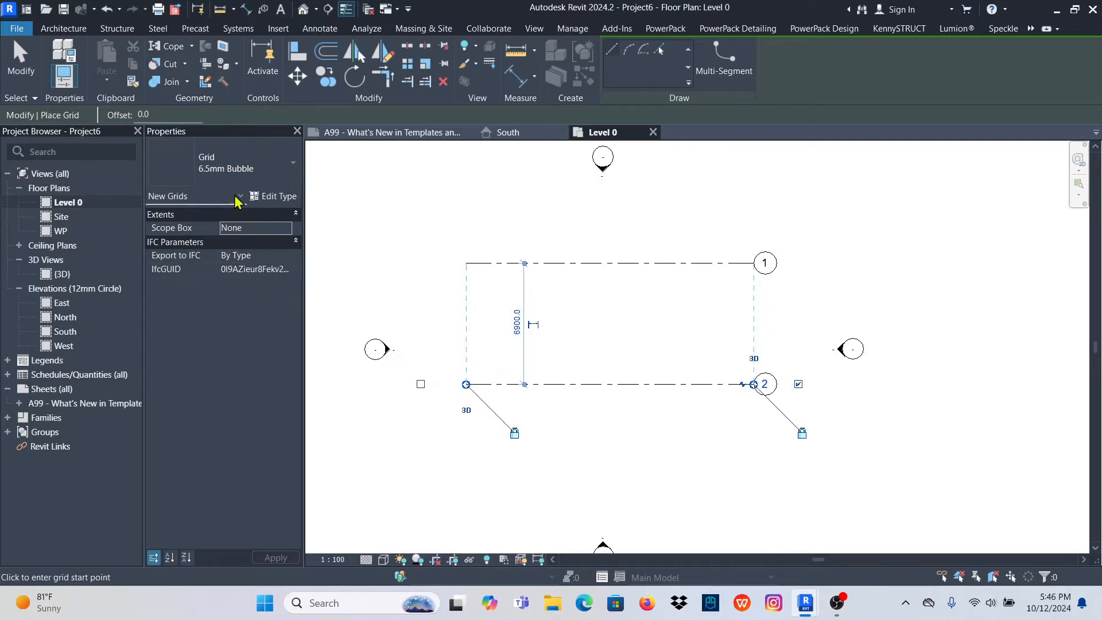
click(18, 64)
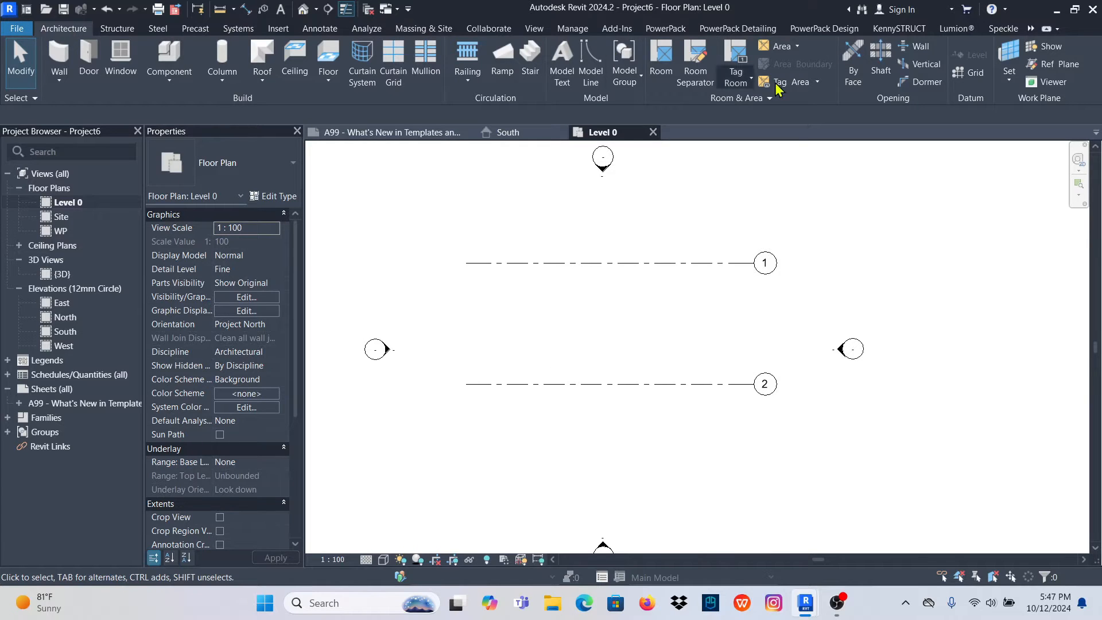
Use Create Similar on grid 1 to draw a vertical grid line downward across both horizontal grids near their left ends
click(550, 265)
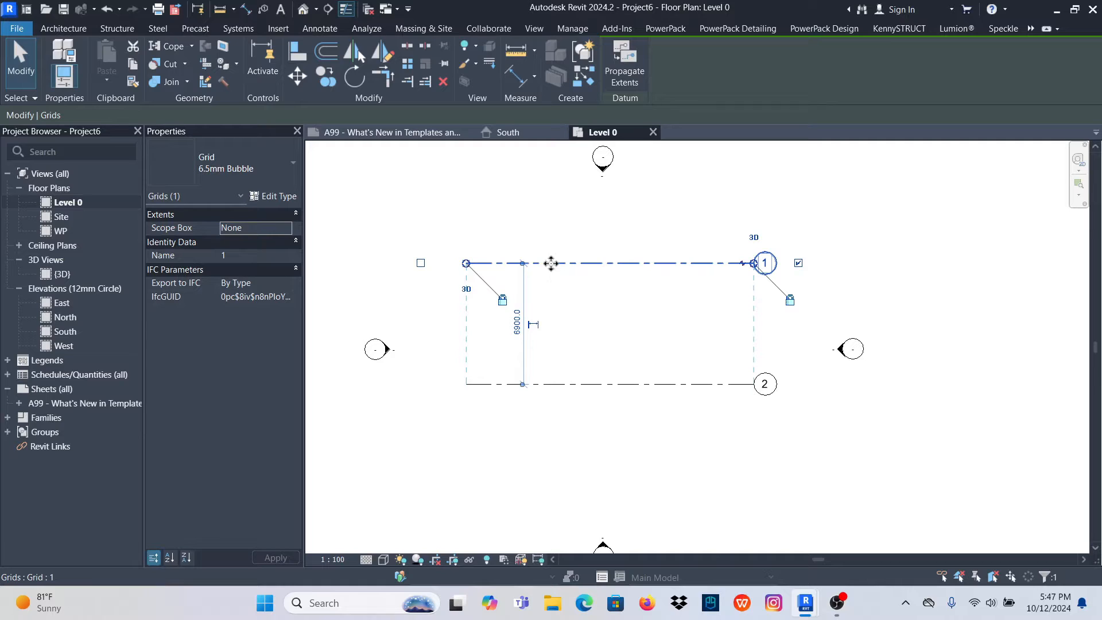
right_click(552, 263)
click(607, 336)
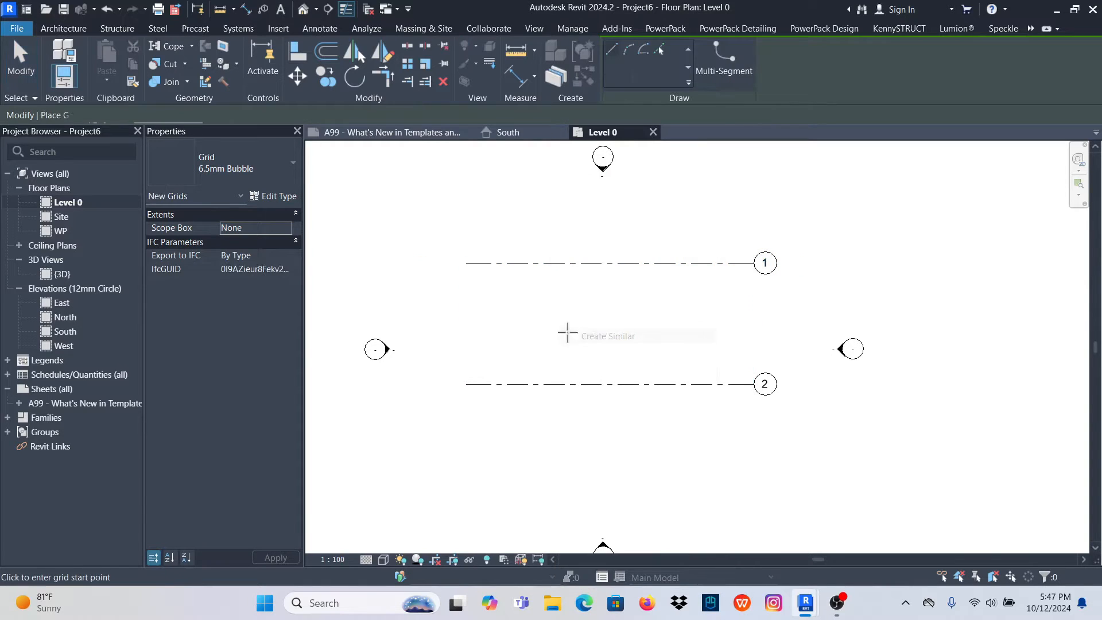
click(499, 237)
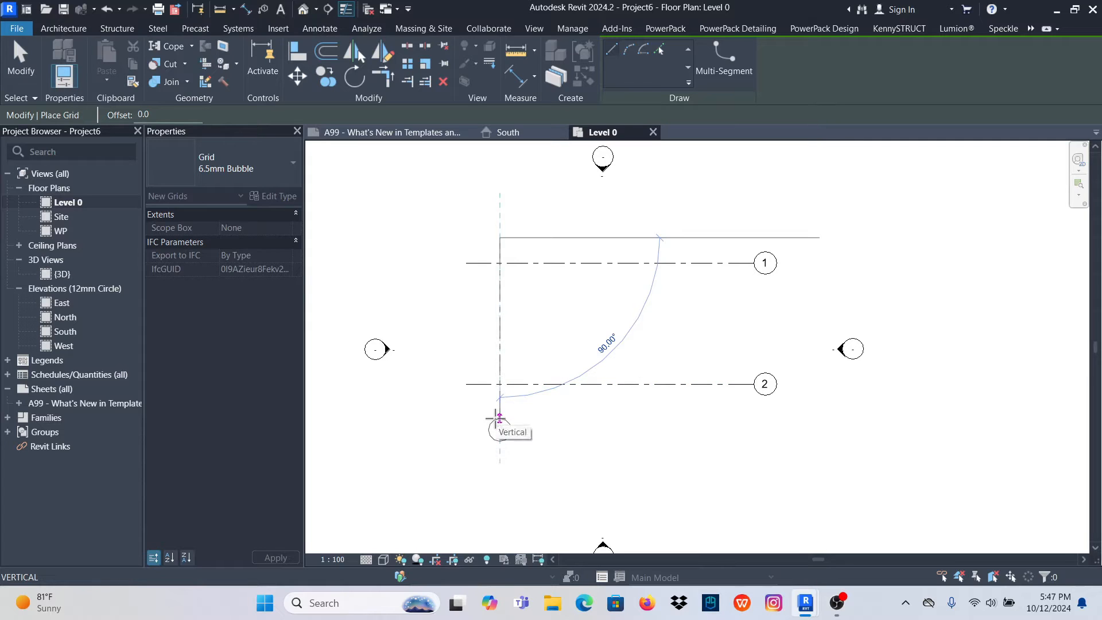
click(500, 417)
click(20, 58)
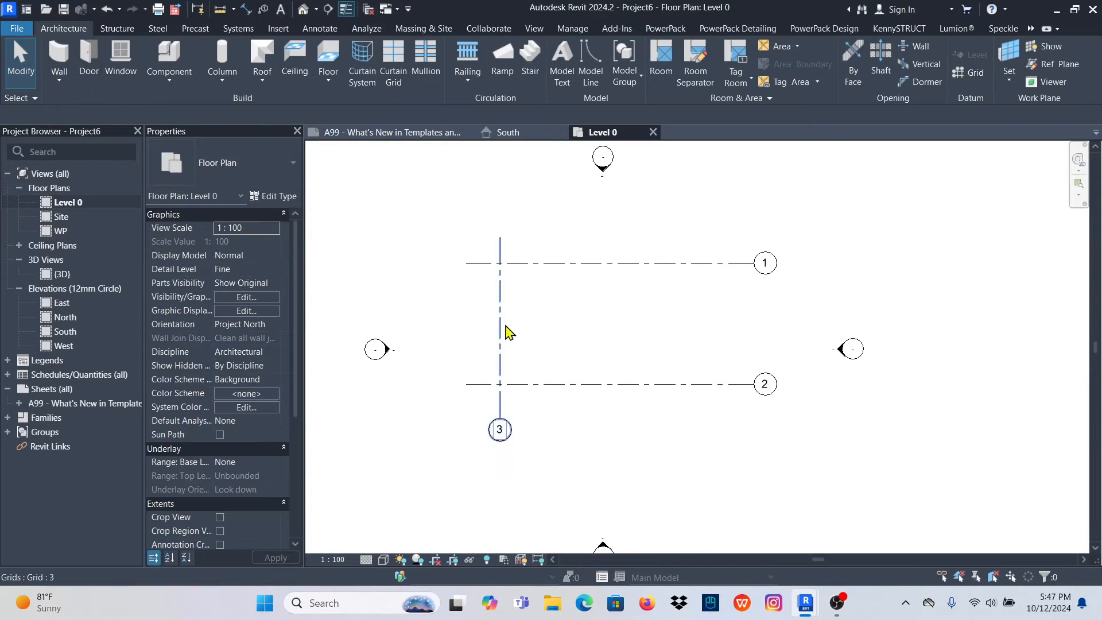
Rename the vertical grid line as A in its bubble
scroll(505, 450, up, 4)
scroll(485, 453, down, 2)
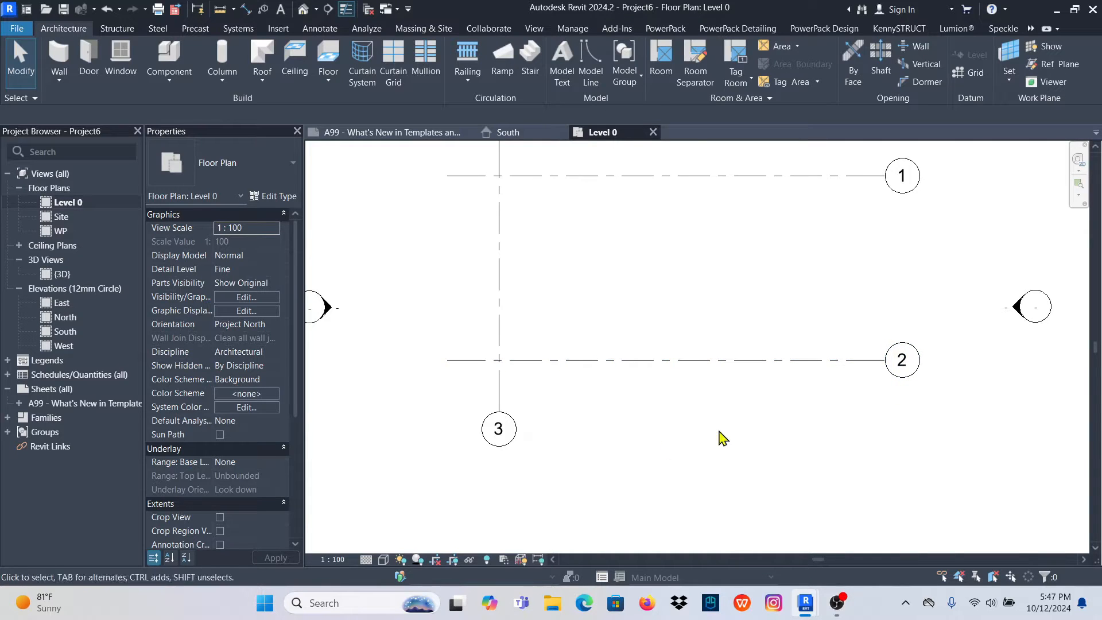
scroll(488, 448, up, 2)
scroll(488, 451, up, 2)
click(518, 419)
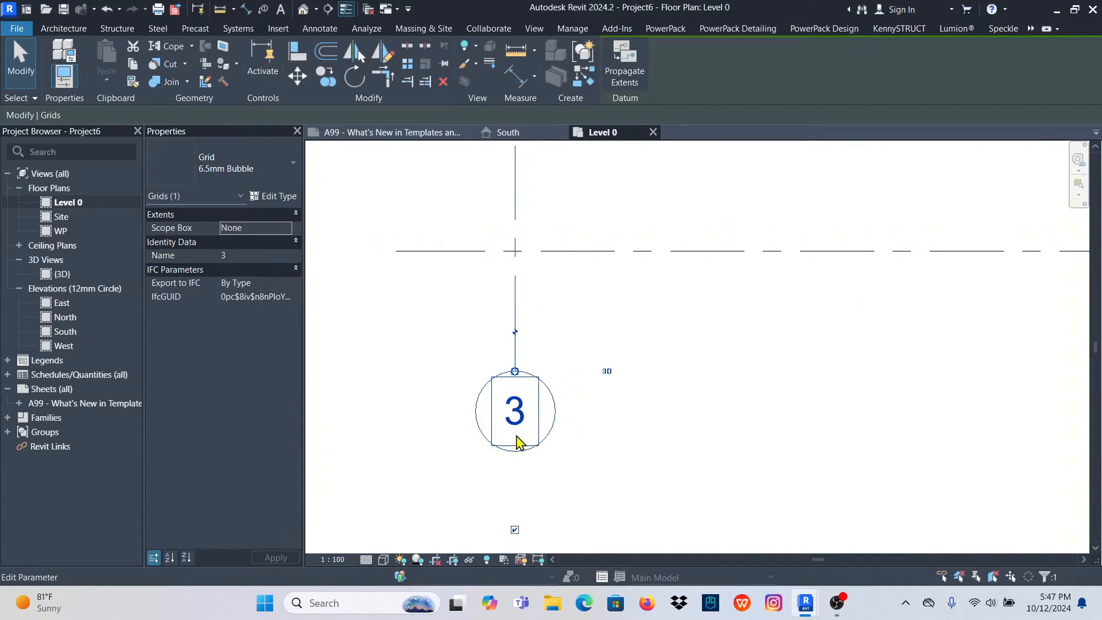
click(516, 415)
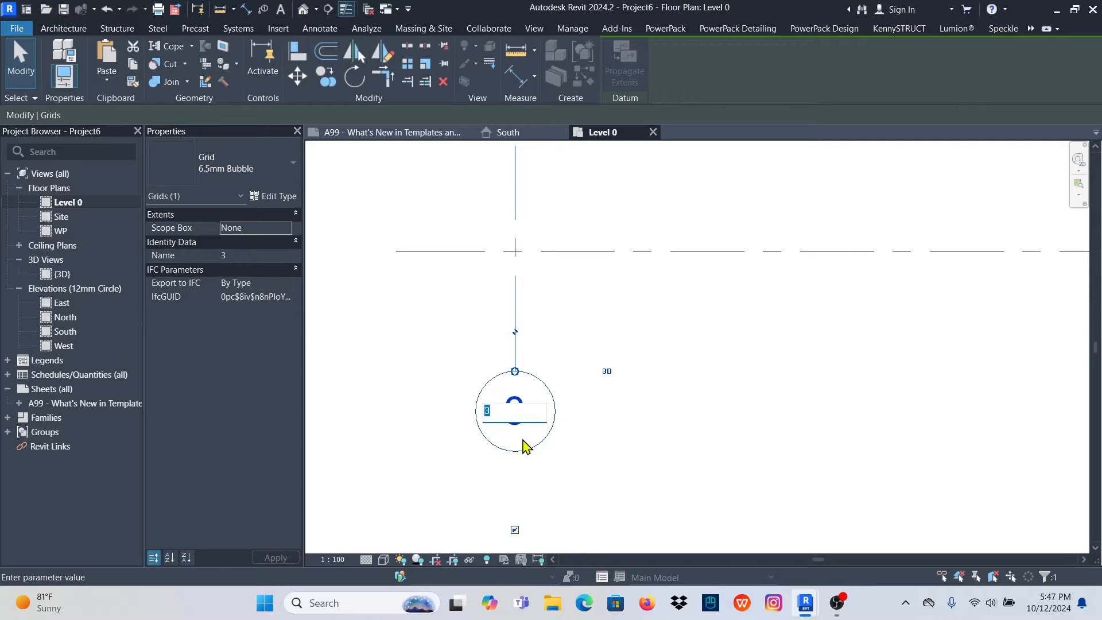
click(648, 445)
scroll(536, 411, down, 3)
click(608, 304)
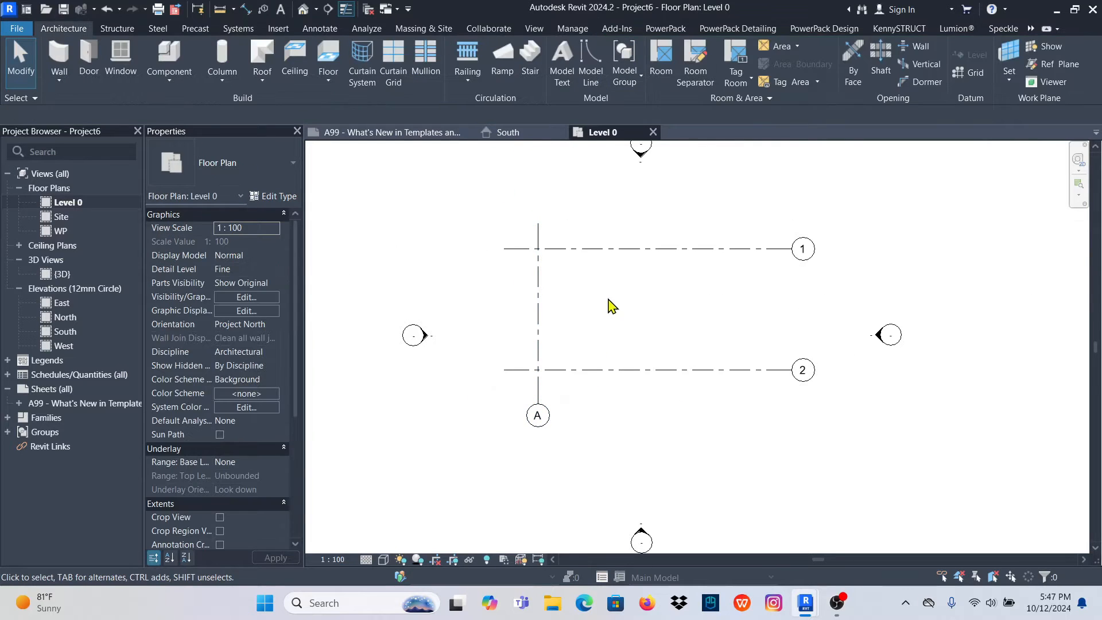
Use Create Similar on grid A to draw a parallel vertical grid line about 4800 mm to its right, with aligned ends
click(539, 317)
right_click(543, 313)
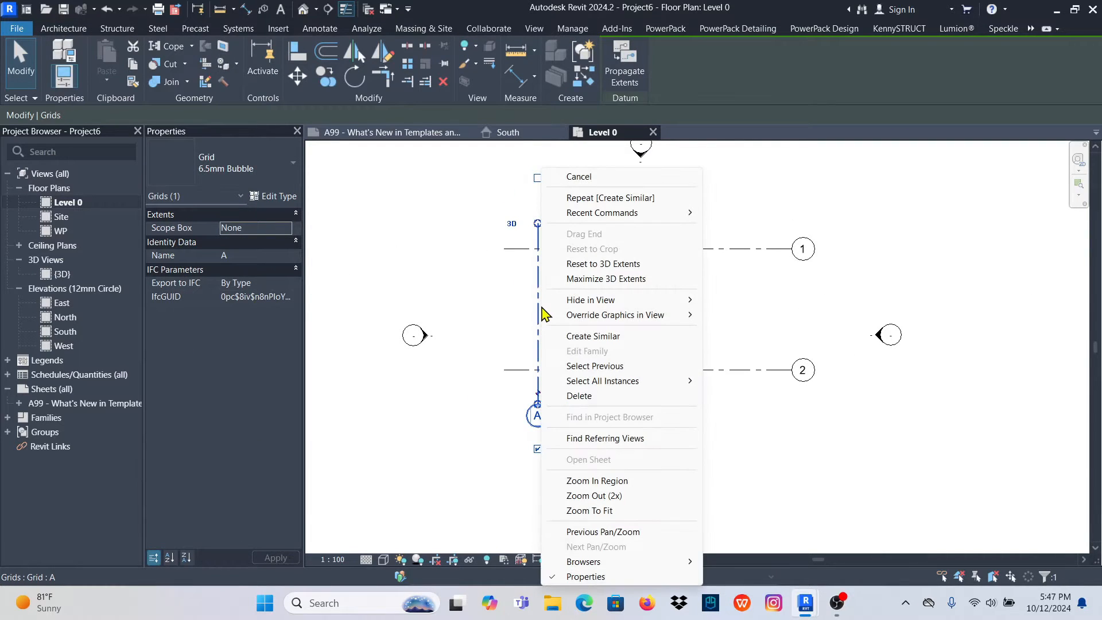
click(593, 336)
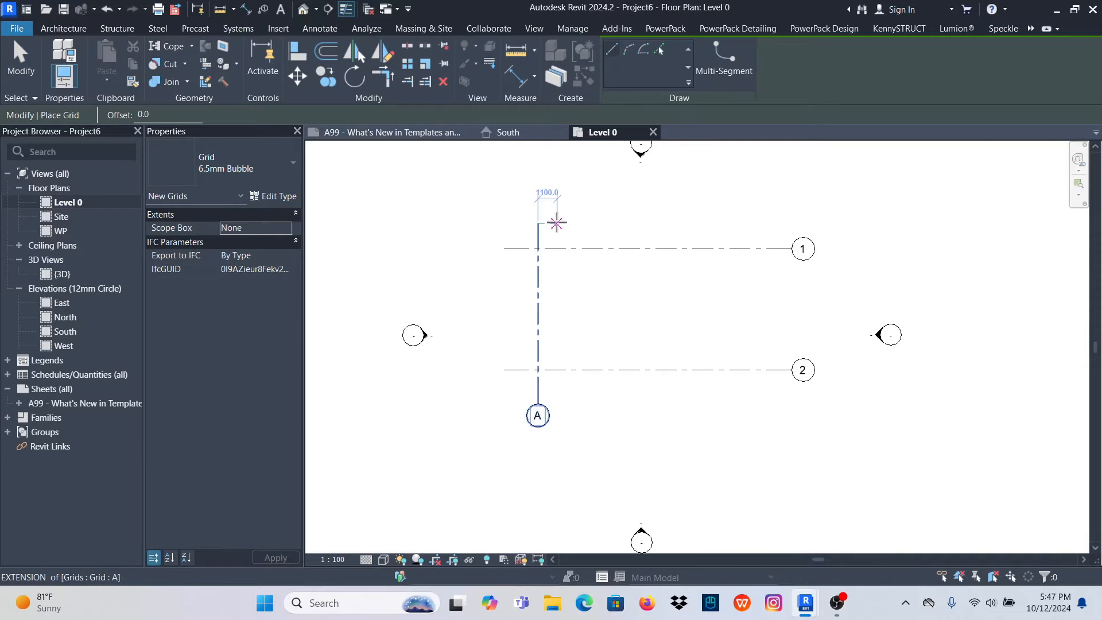
click(621, 223)
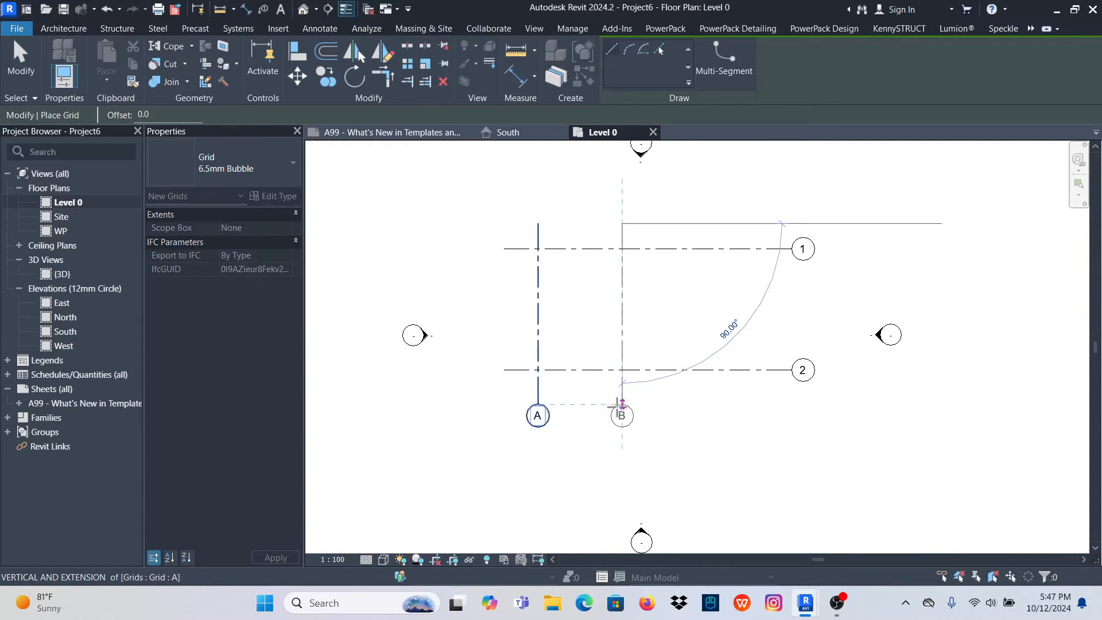
click(621, 403)
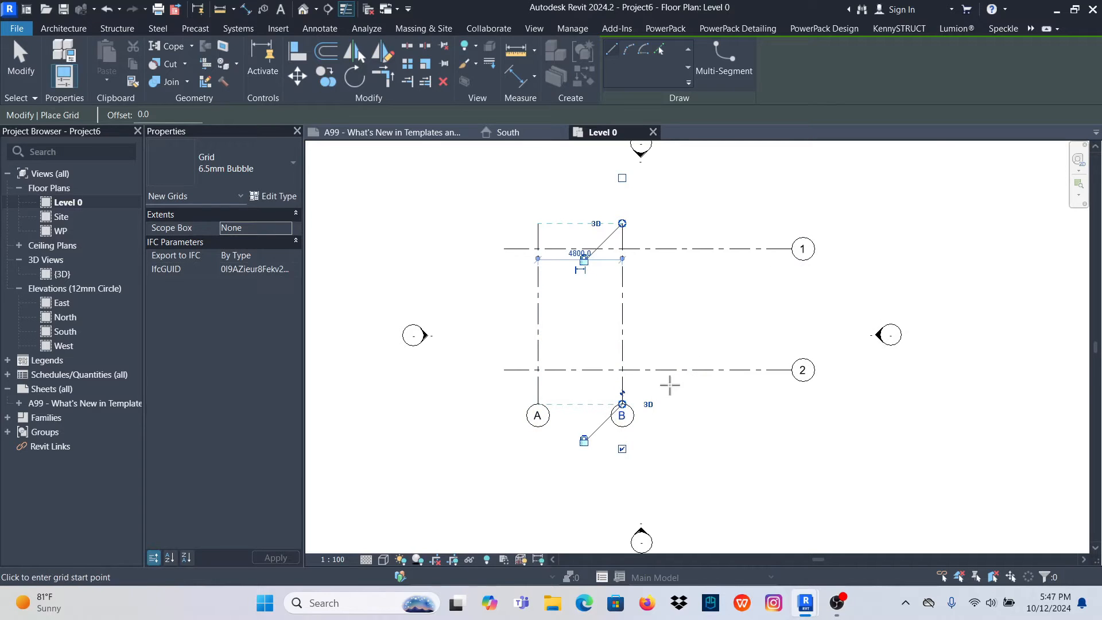
Draw a third vertical grid line about 5200 mm to the right of grid B, with both ends aligned to the others
click(713, 223)
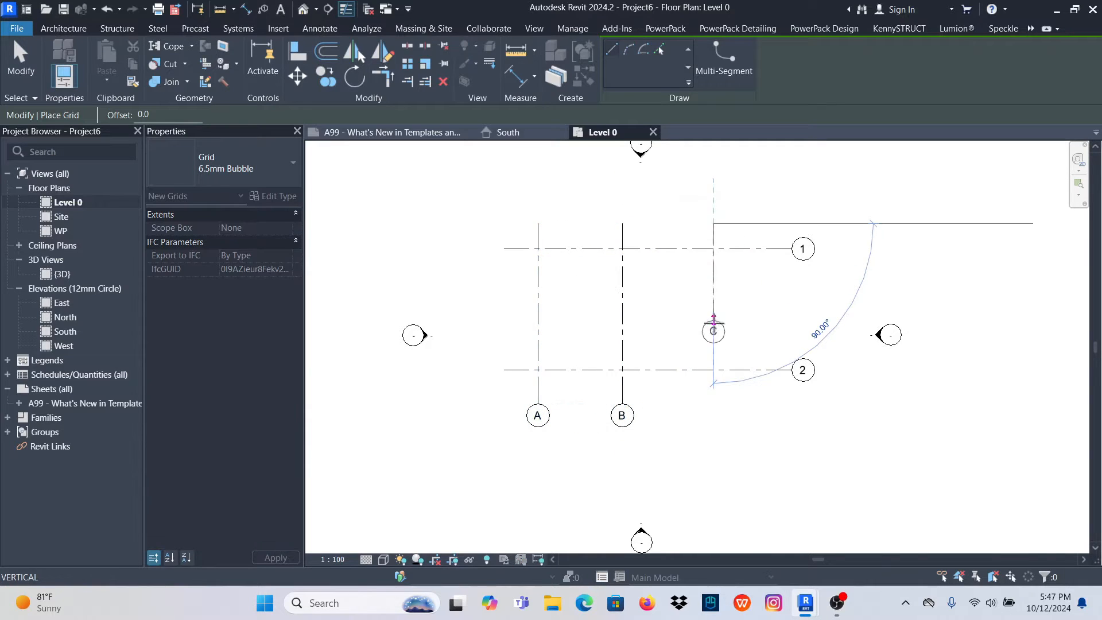
click(713, 405)
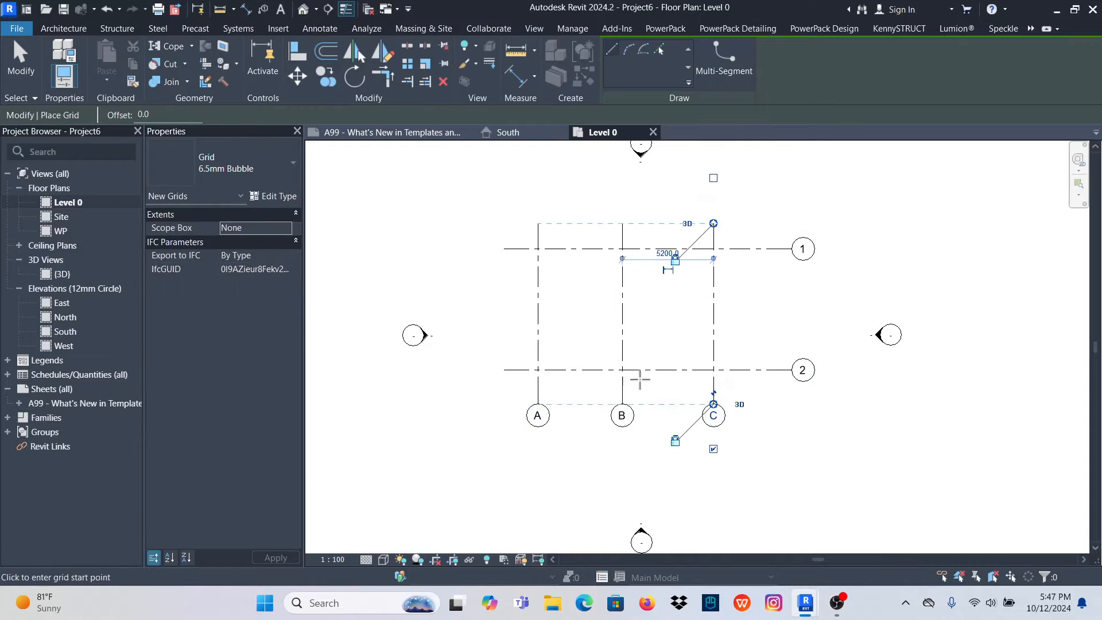
click(21, 58)
scroll(669, 321, up, 1)
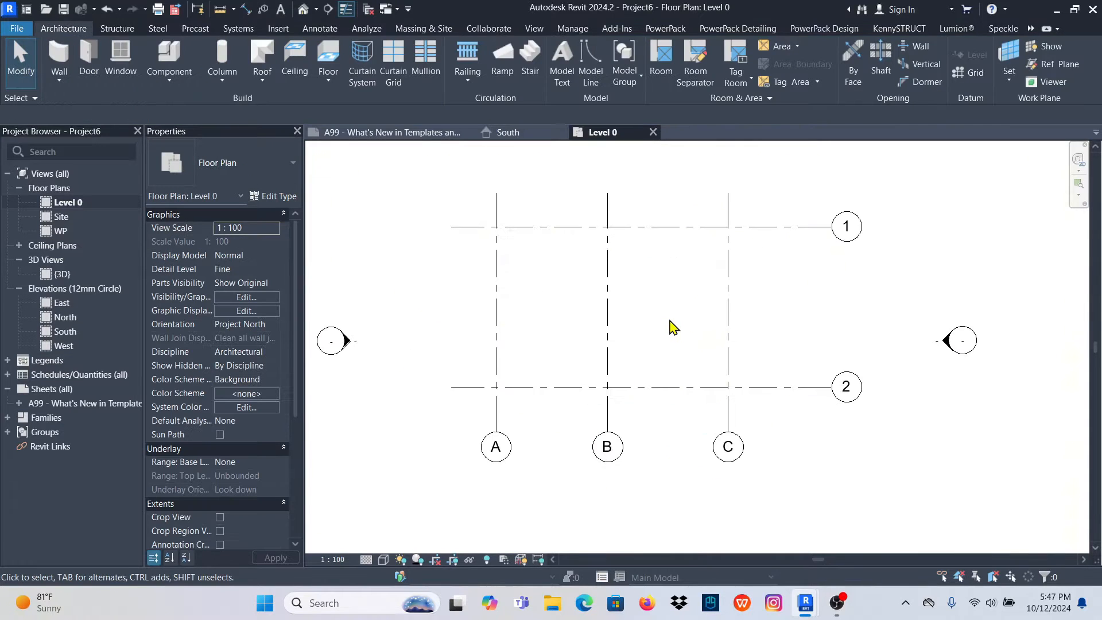
Set the spacing between grids B and C to 5000 mm by moving grid C
click(659, 386)
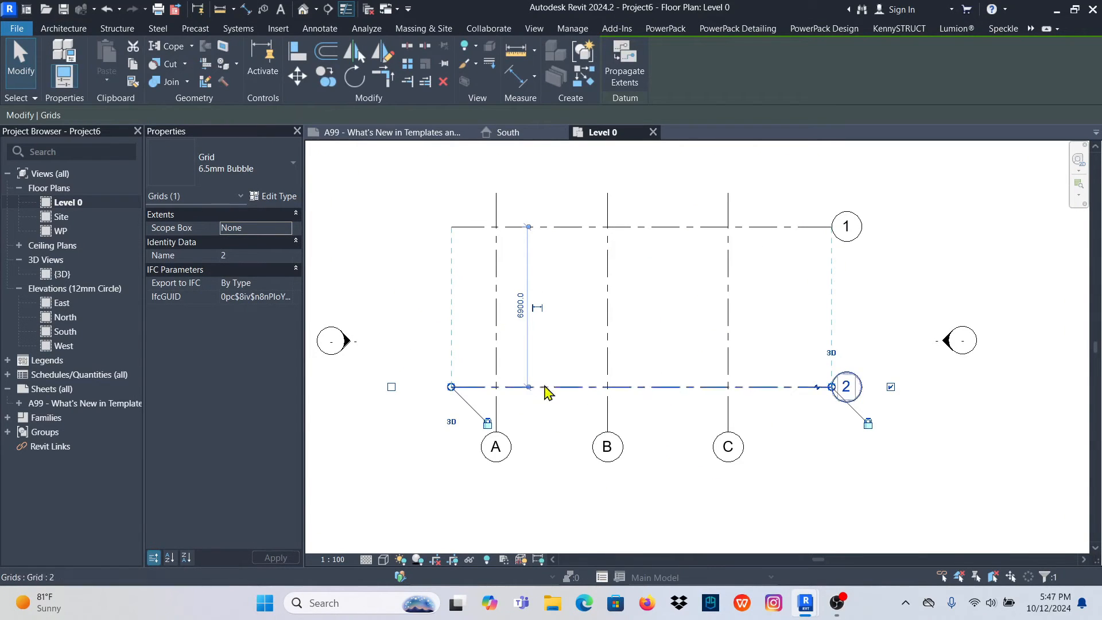
scroll(525, 344, up, 3)
scroll(551, 313, down, 2)
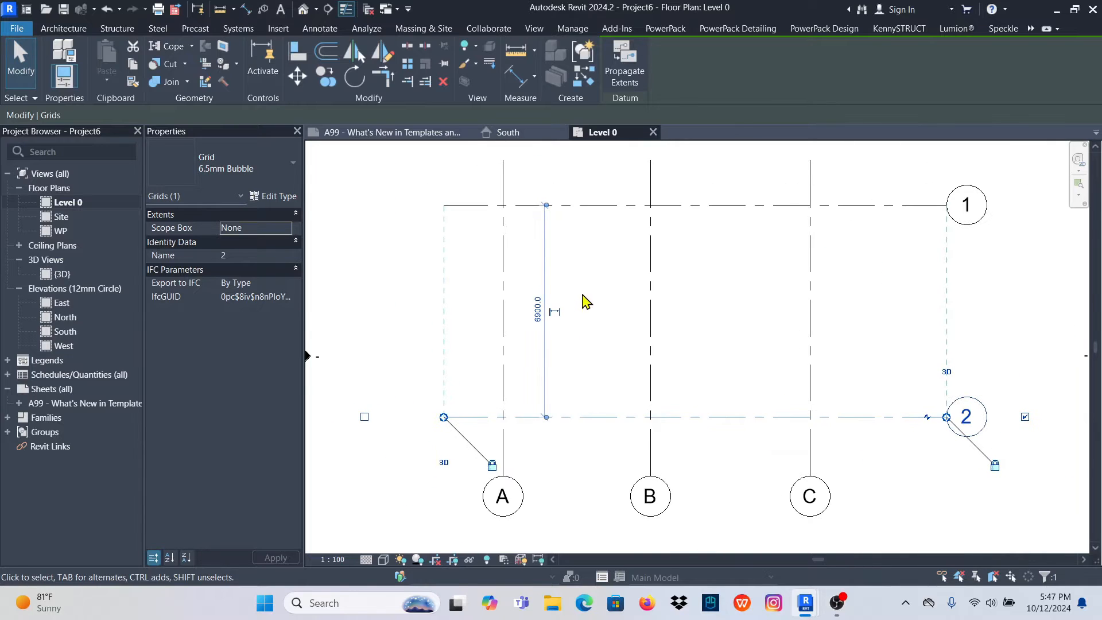
scroll(608, 339, down, 1)
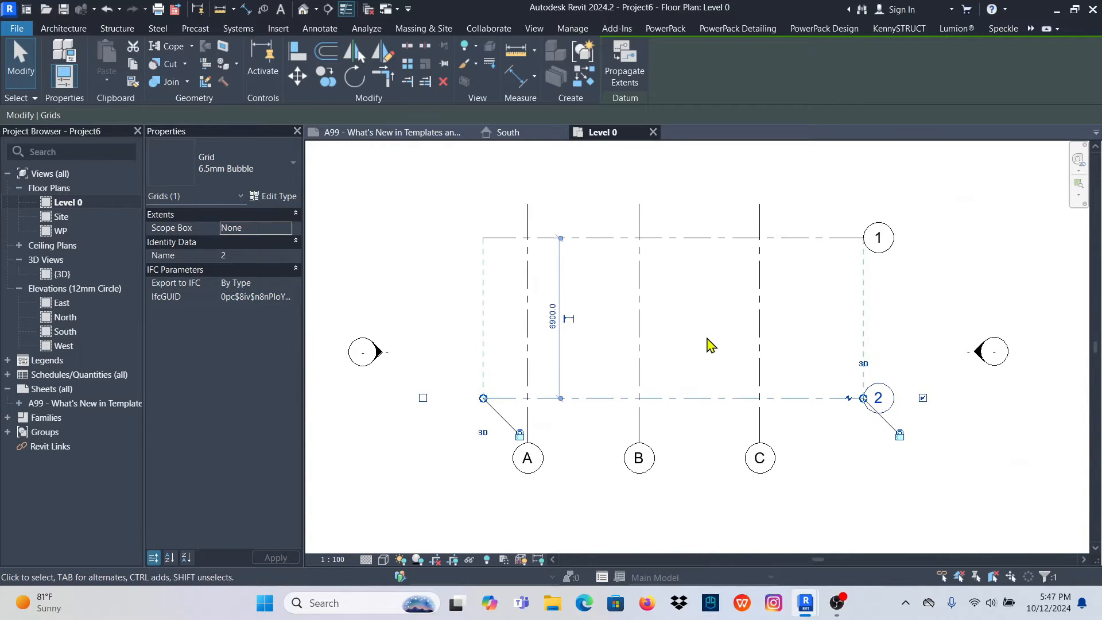
click(721, 317)
click(758, 322)
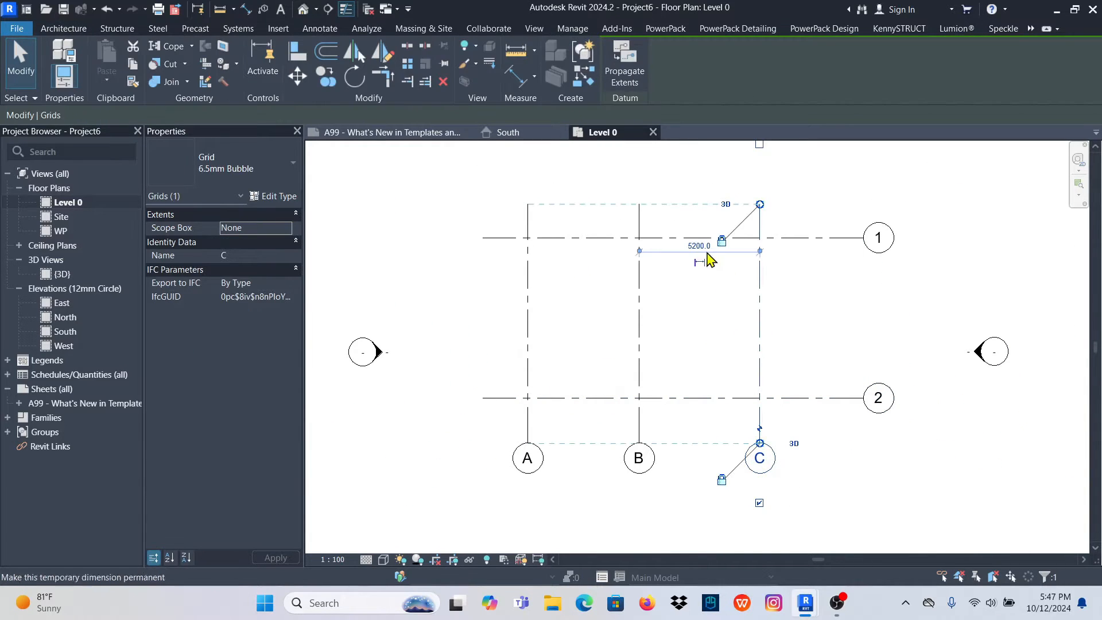
scroll(763, 226, up, 3)
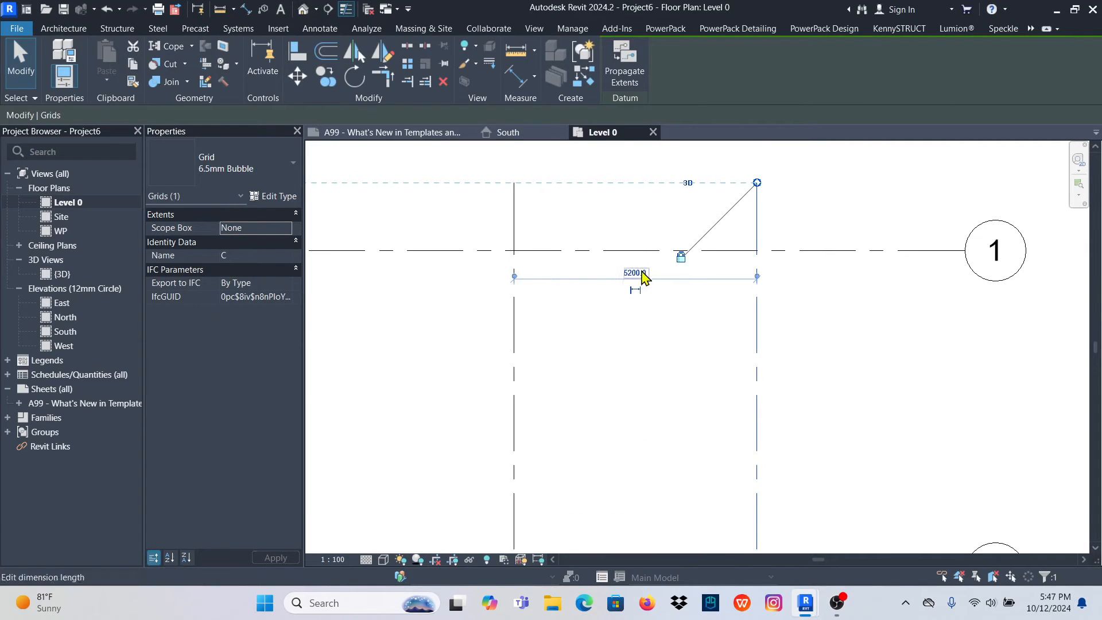
click(635, 273)
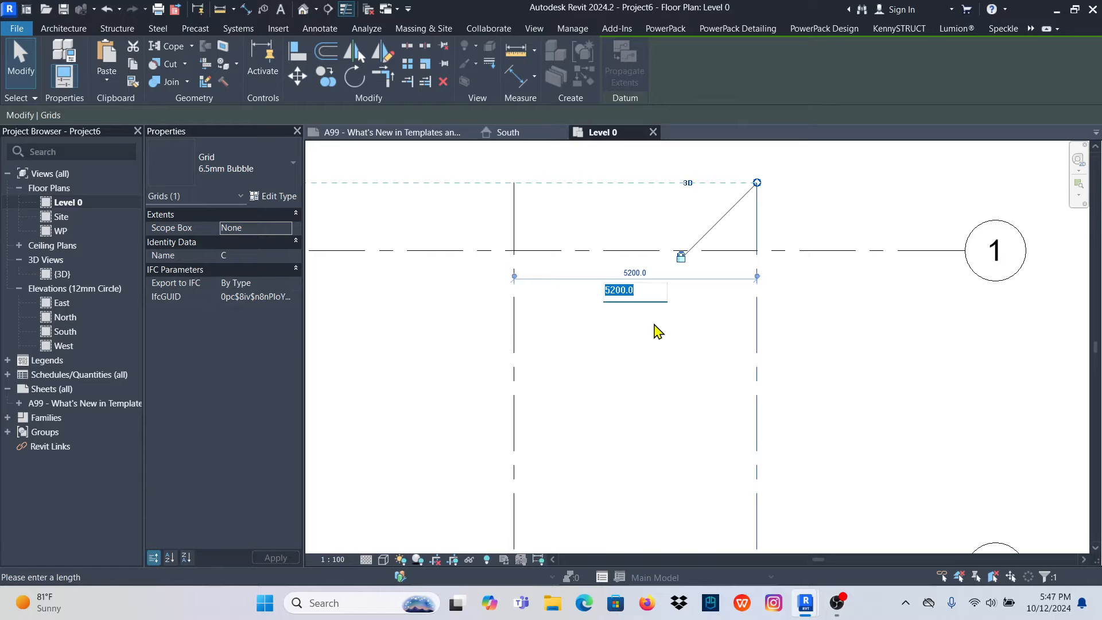
key(Return)
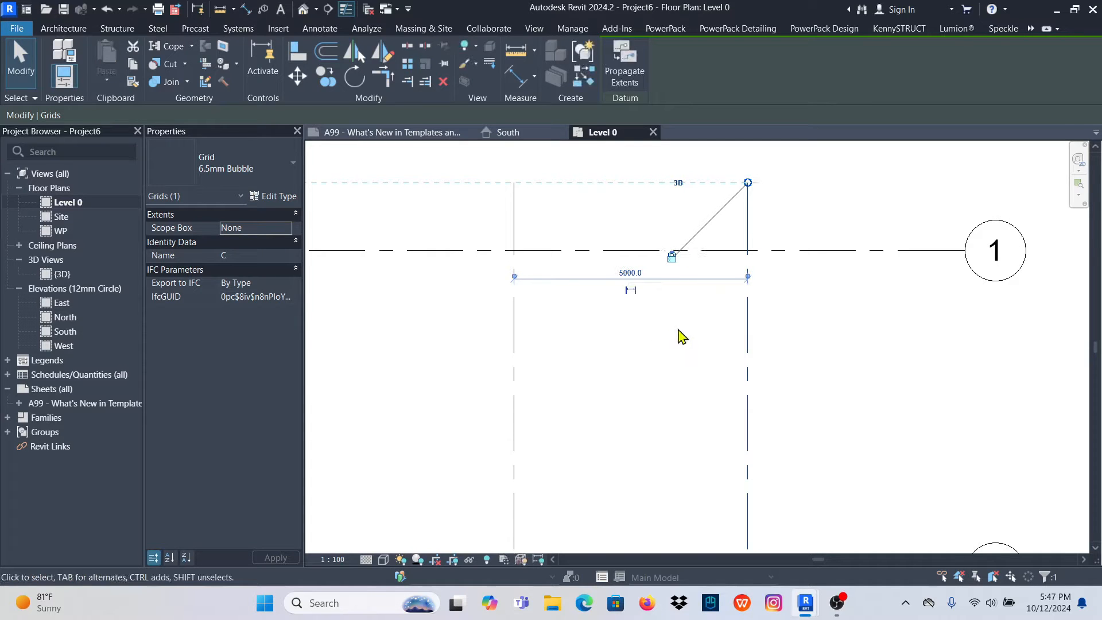
scroll(799, 349, down, 5)
key(Escape)
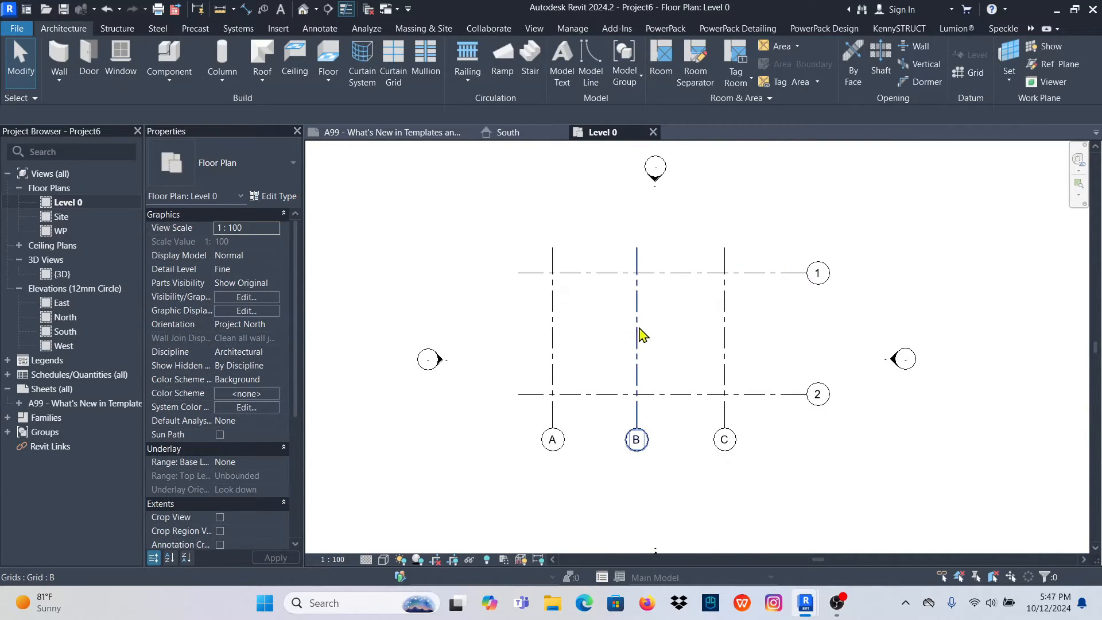
Check the spacing from grid B to its neighbouring grids A and C
click(633, 336)
scroll(597, 281, up, 4)
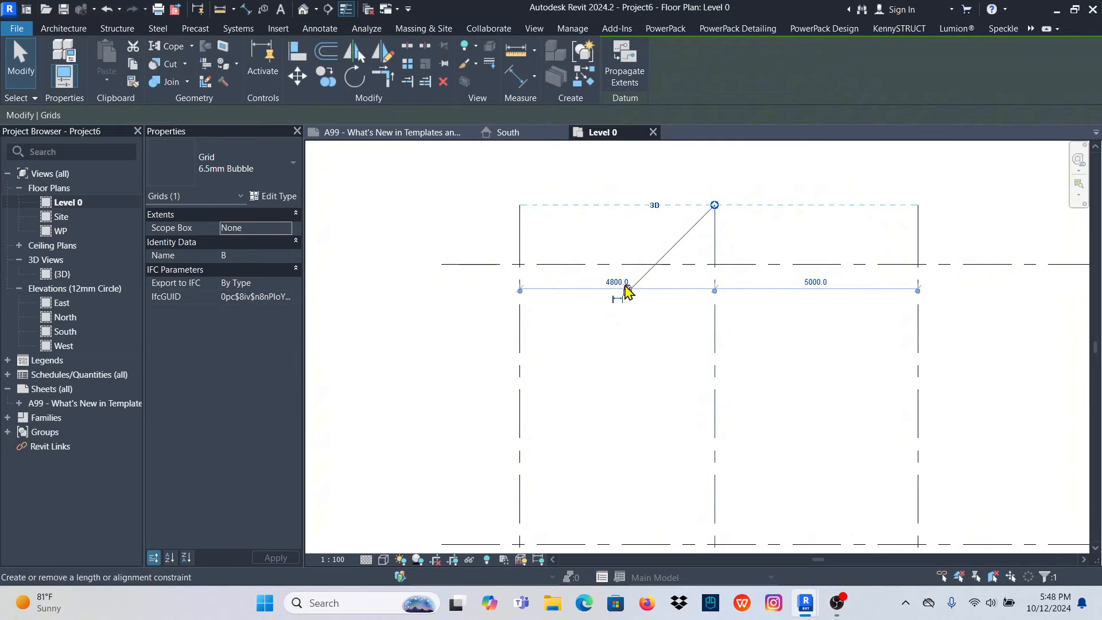
scroll(575, 277, down, 3)
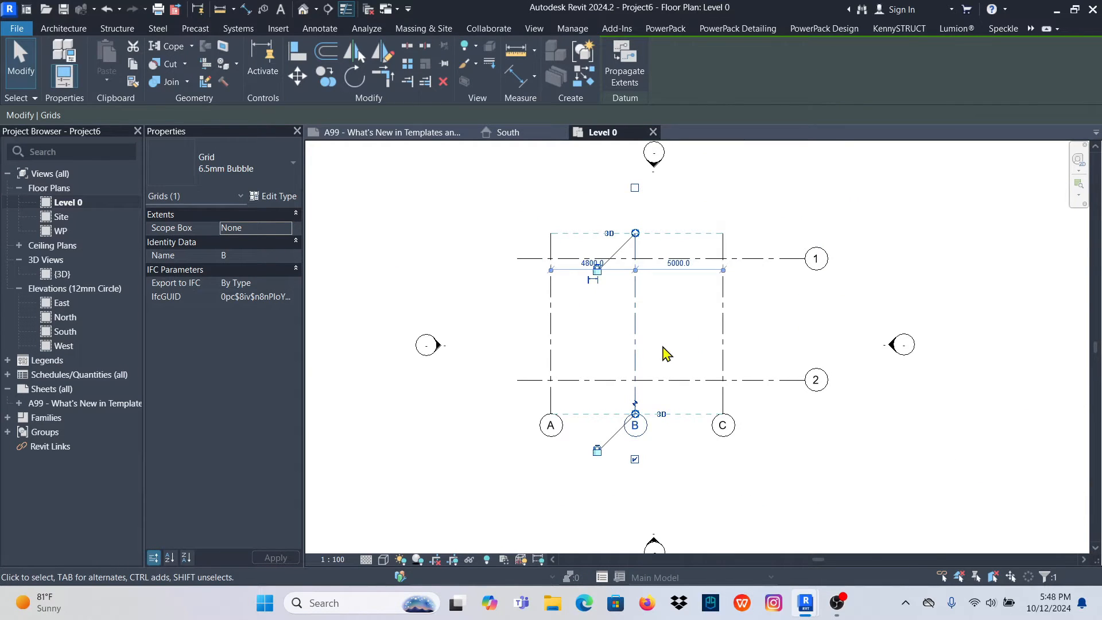
scroll(671, 347, up, 2)
key(Escape)
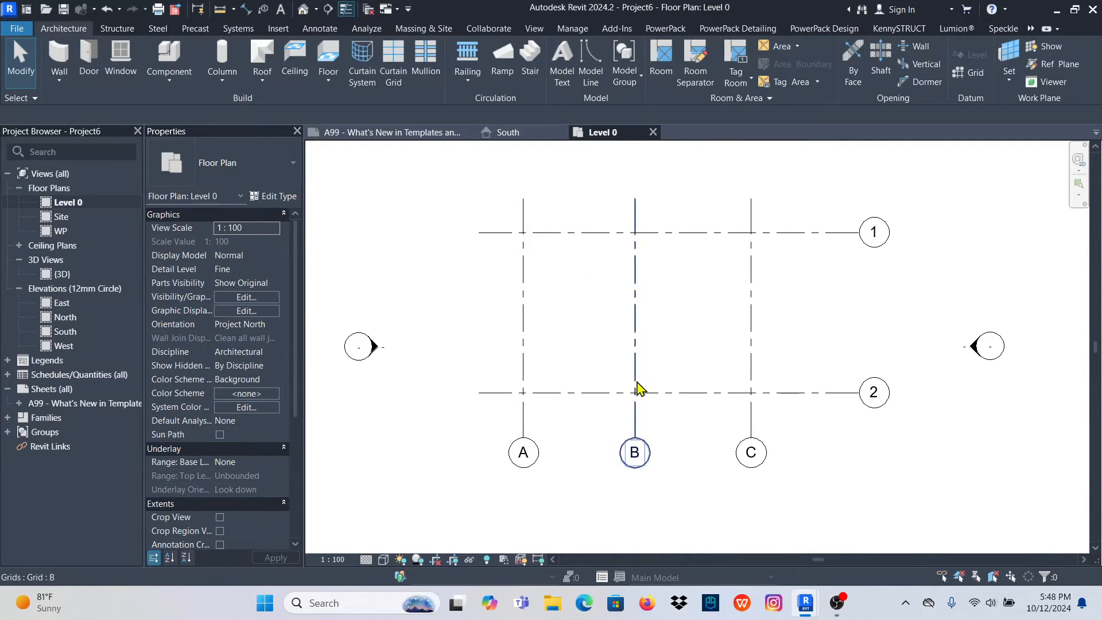
scroll(639, 388, down, 1)
Show the bubbles at the upper ends of vertical grids B, C and A
click(635, 318)
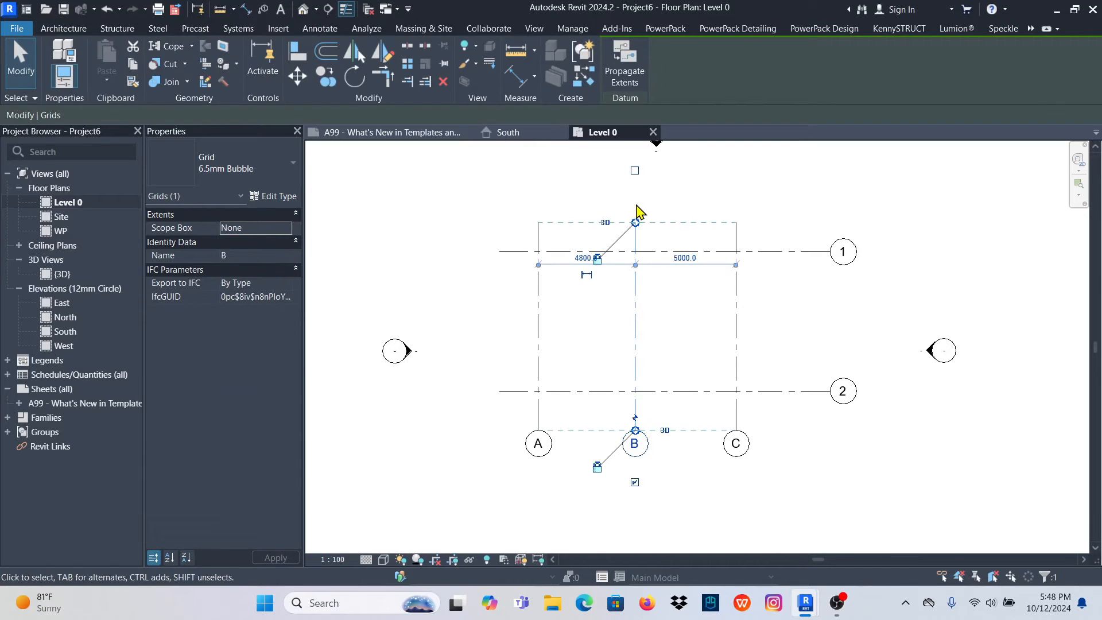
click(634, 170)
click(736, 296)
click(736, 171)
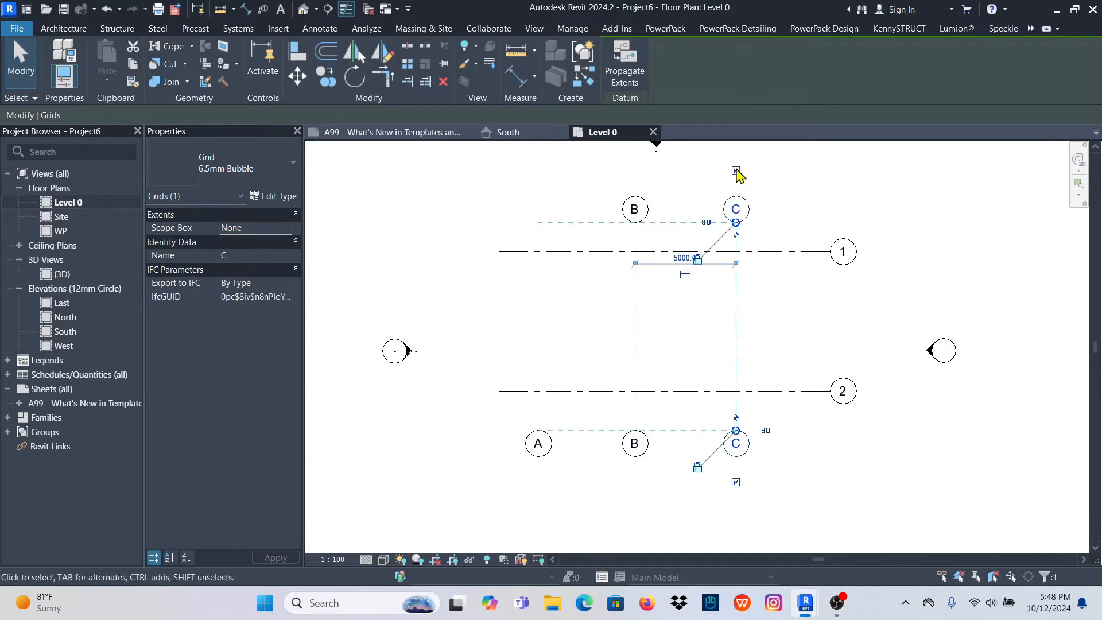
click(539, 285)
click(538, 170)
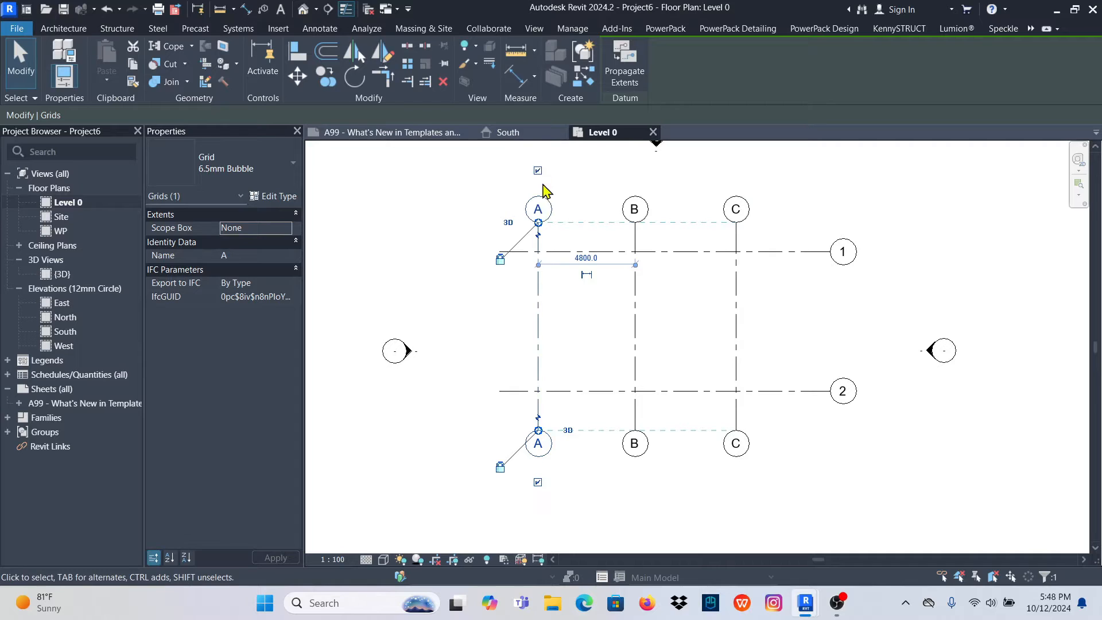
Show the bubbles at the left ends of horizontal grids 1 and 2
click(604, 288)
click(607, 256)
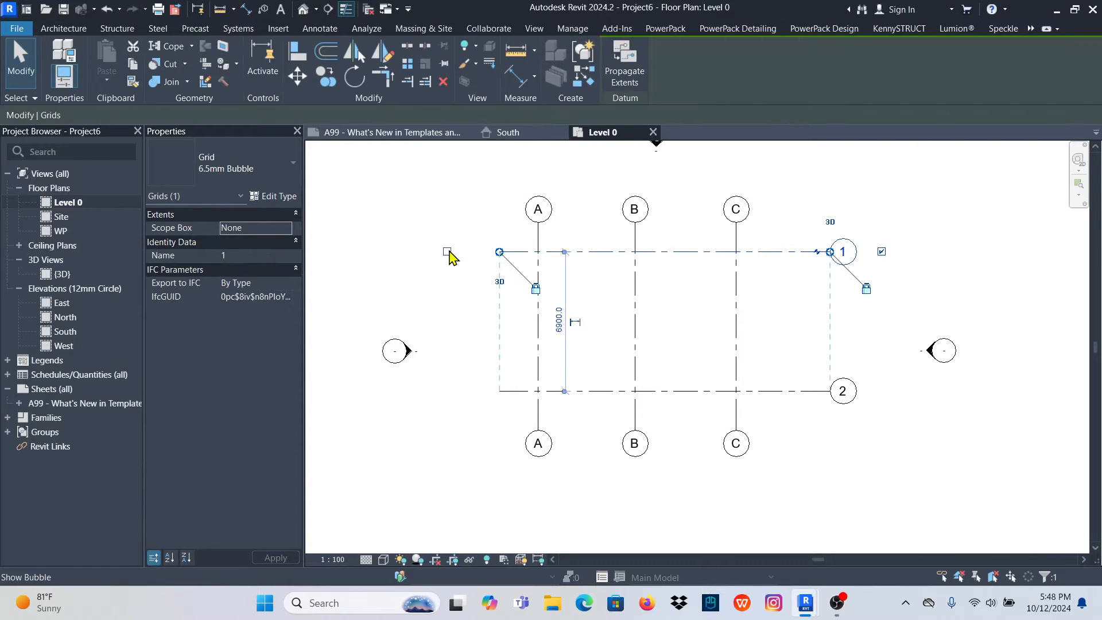
click(593, 337)
click(593, 391)
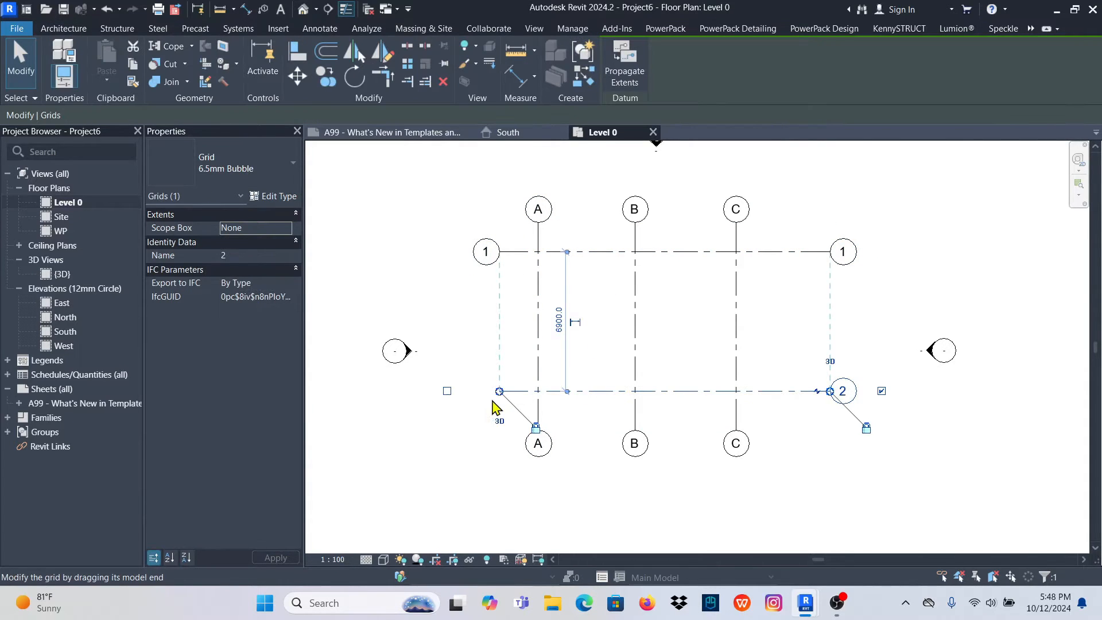
click(447, 391)
click(459, 310)
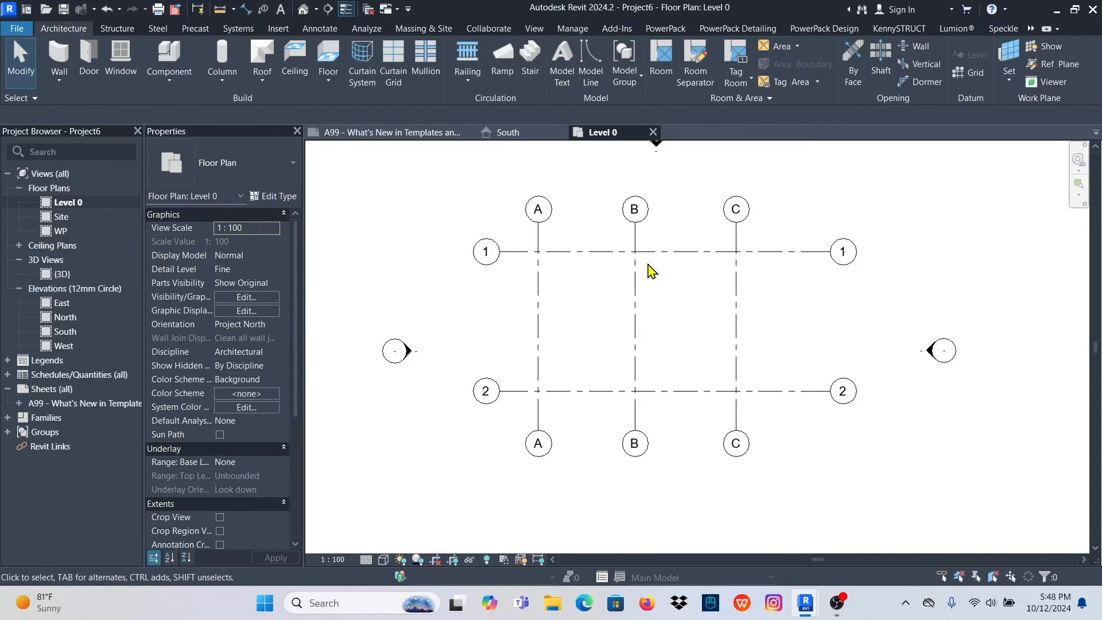
middle_drag(622, 338, 607, 371)
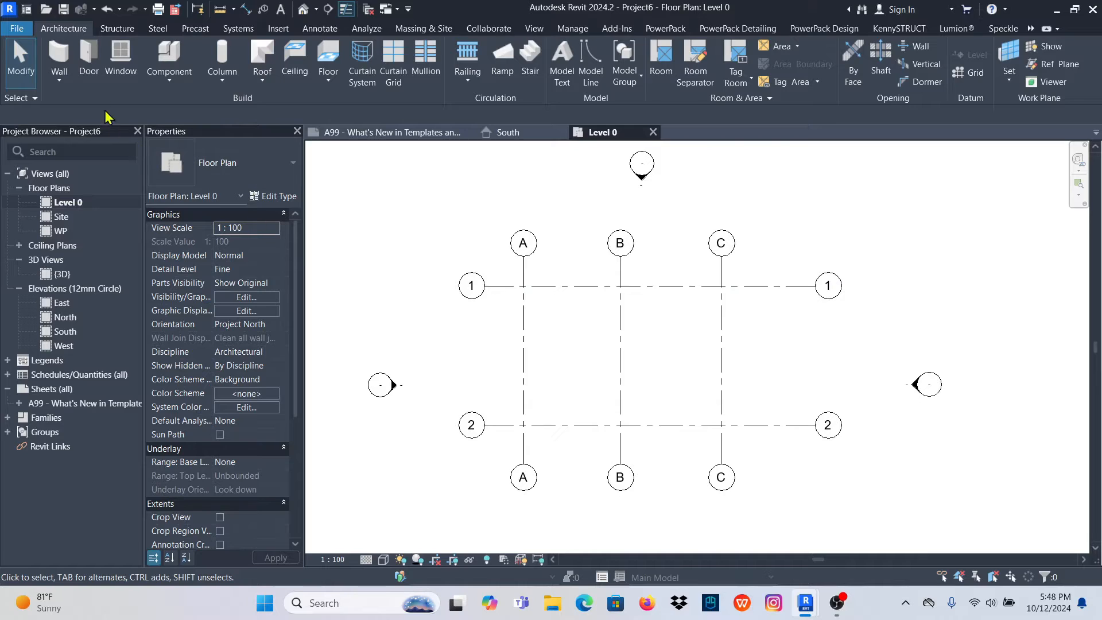
Start an architectural wall using the basic wall type Wall-Partn_12P-70MStd-12P
click(59, 80)
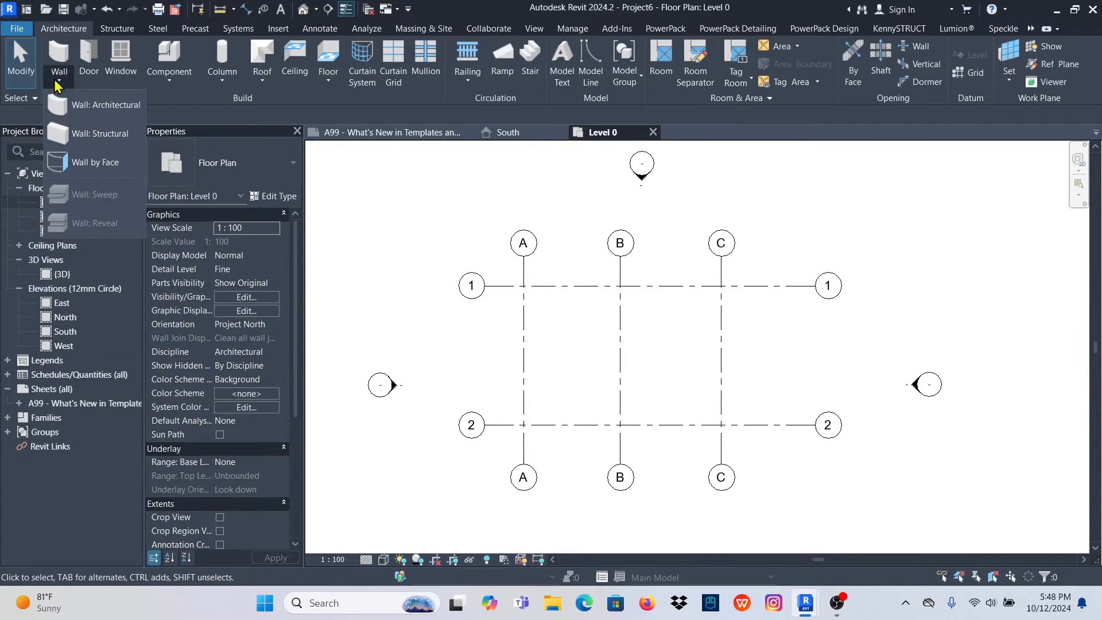
click(96, 104)
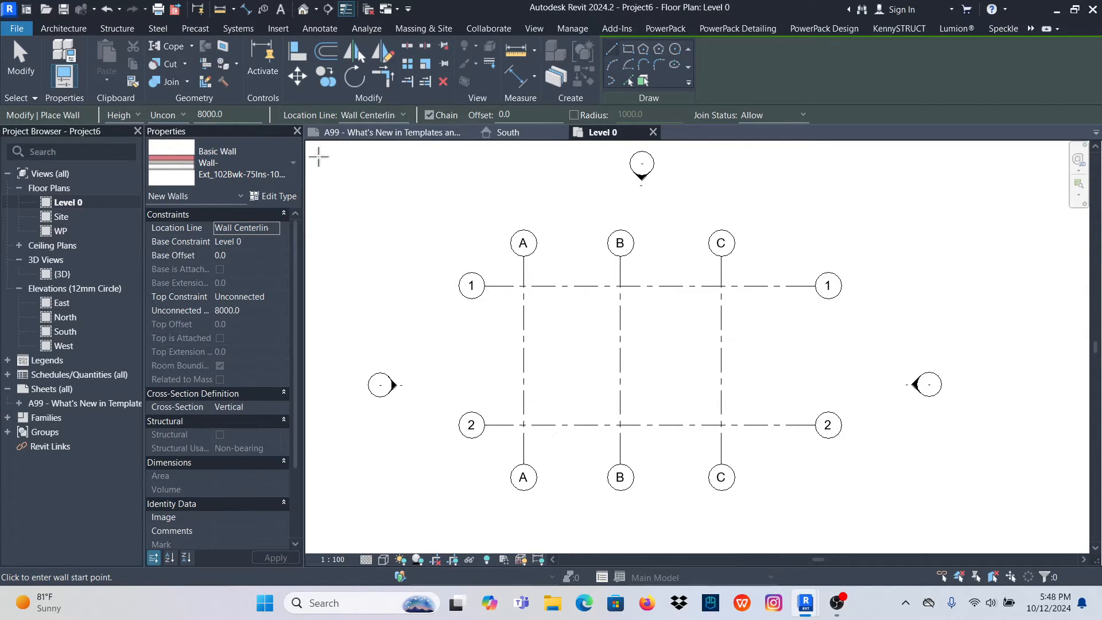
click(285, 166)
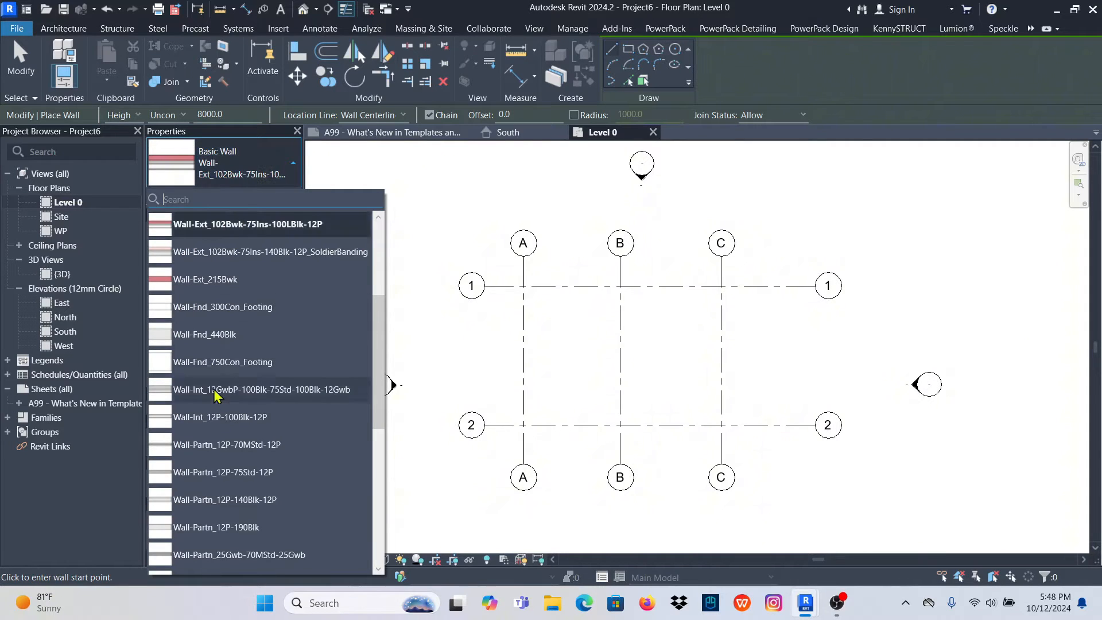
drag(380, 358, 382, 424)
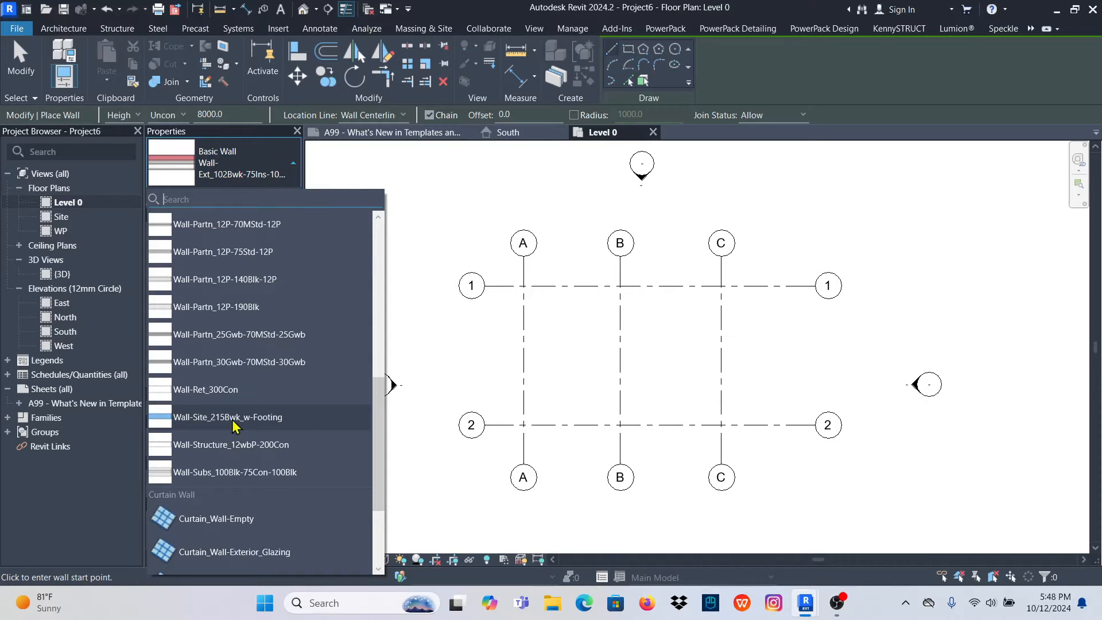
scroll(241, 448, down, 2)
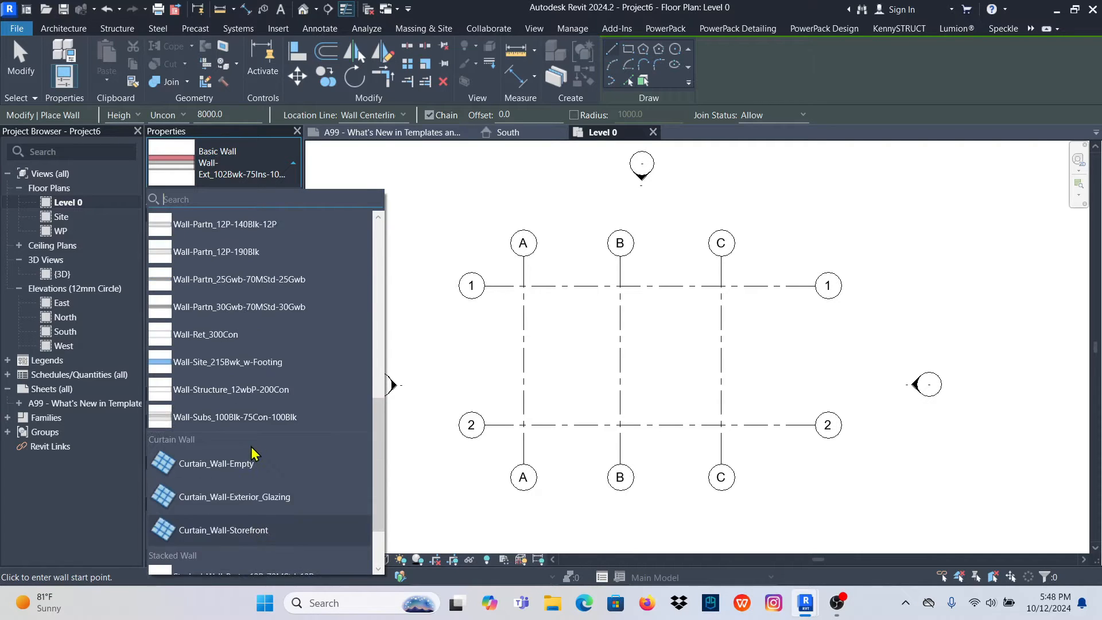
scroll(253, 454, up, 3)
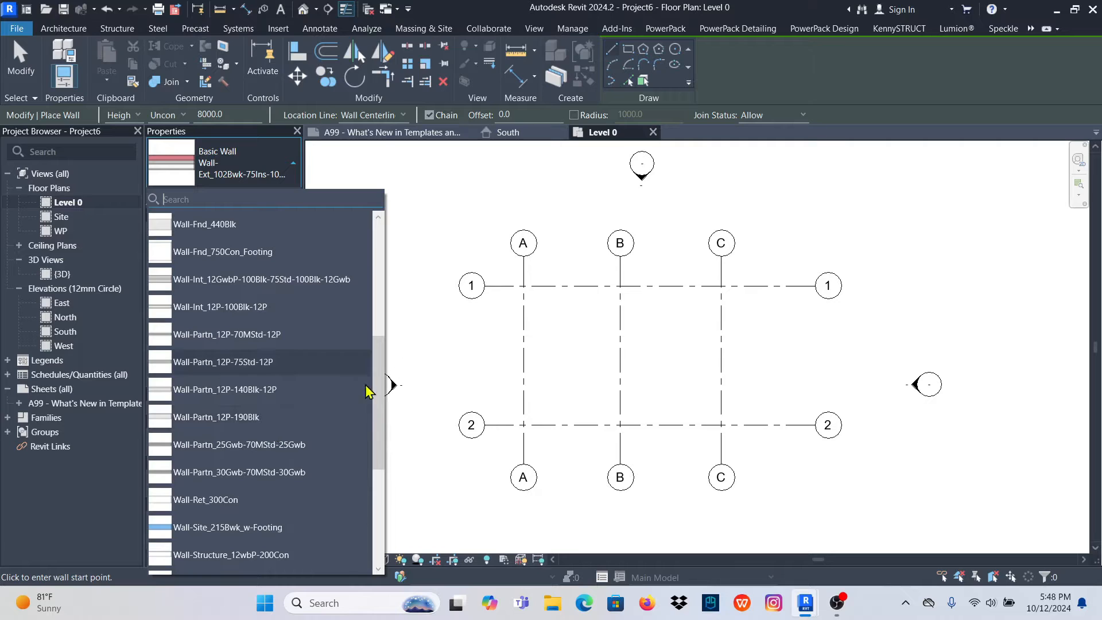
scroll(264, 404, up, 2)
scroll(258, 367, down, 4)
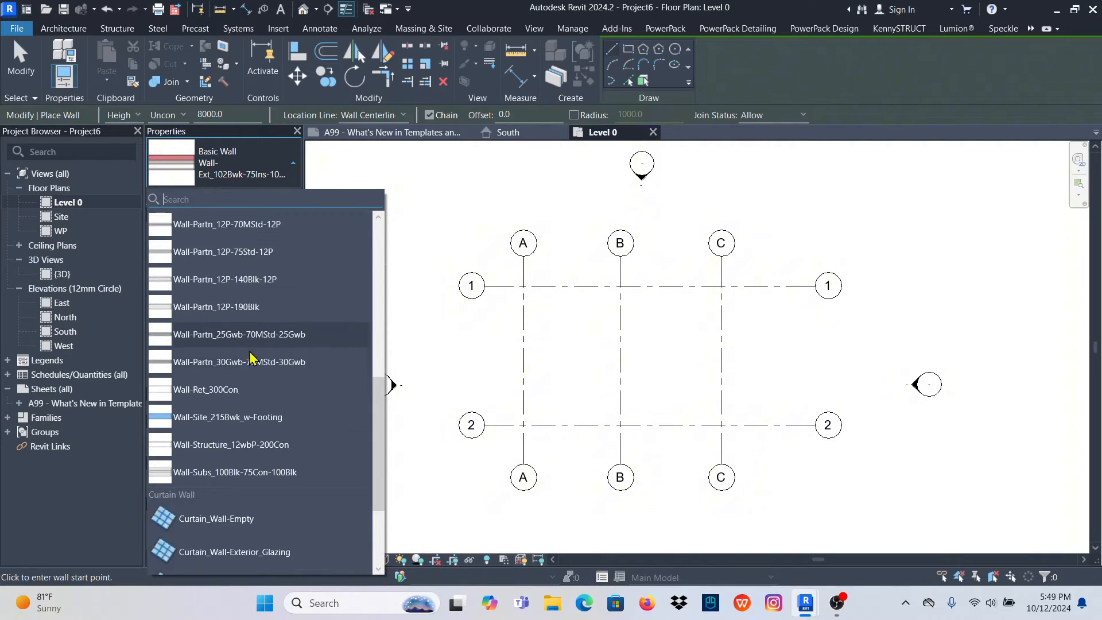
scroll(247, 361, up, 1)
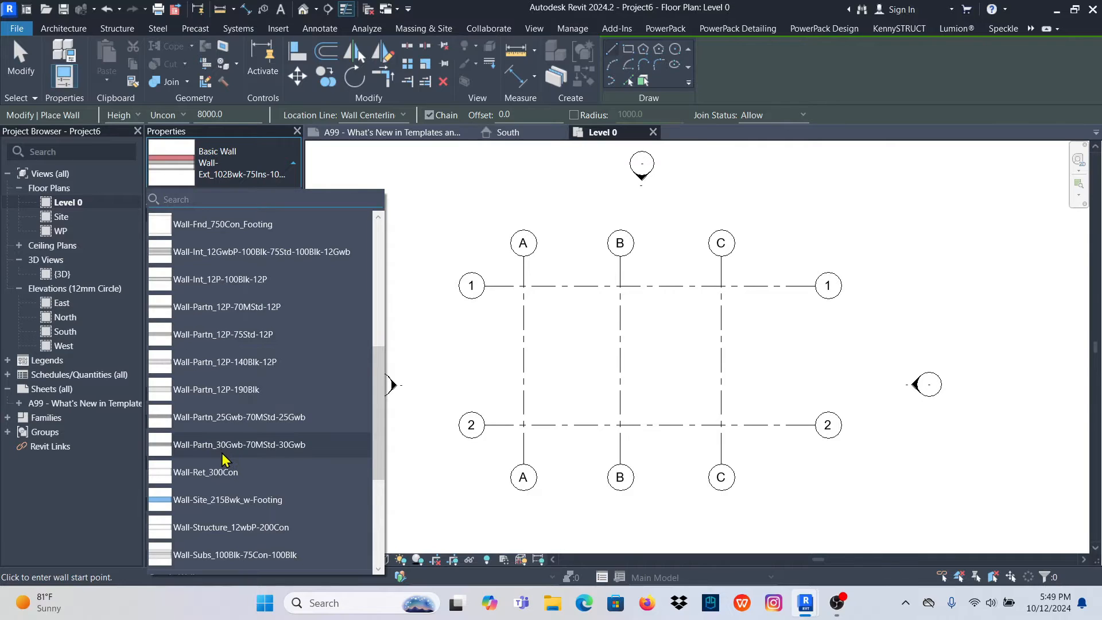
scroll(238, 470, down, 1)
scroll(211, 476, up, 2)
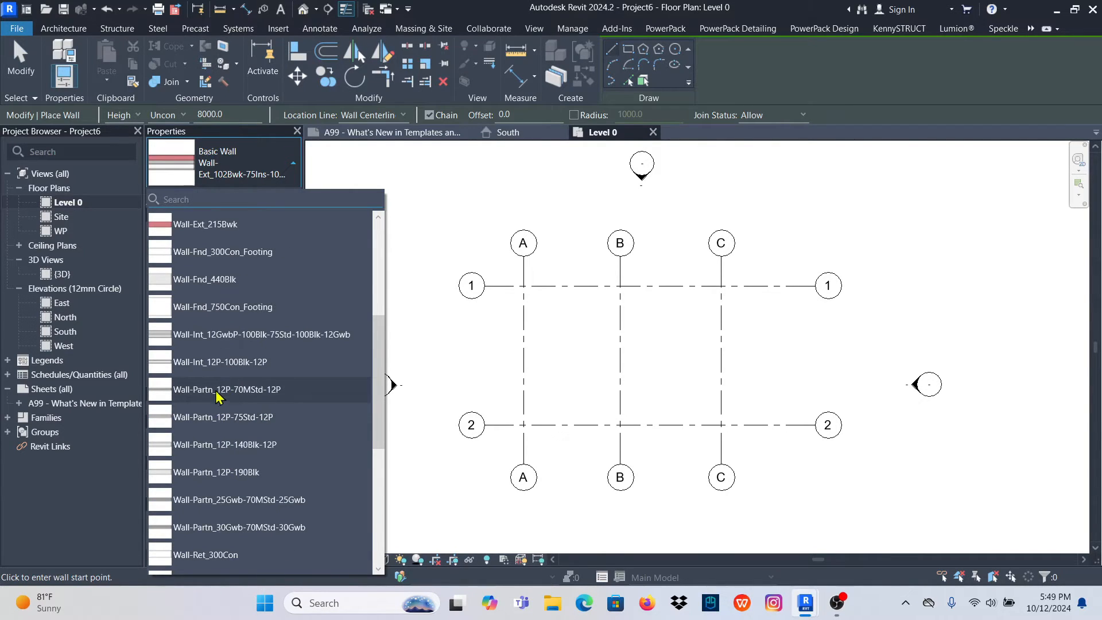
mouse_move(217, 395)
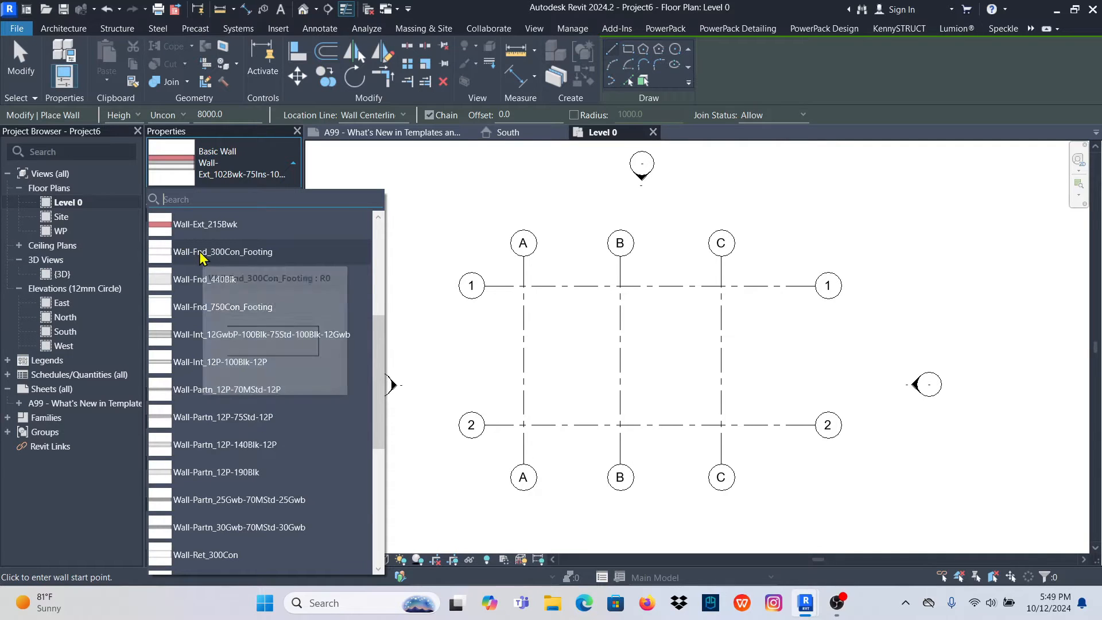
mouse_move(210, 290)
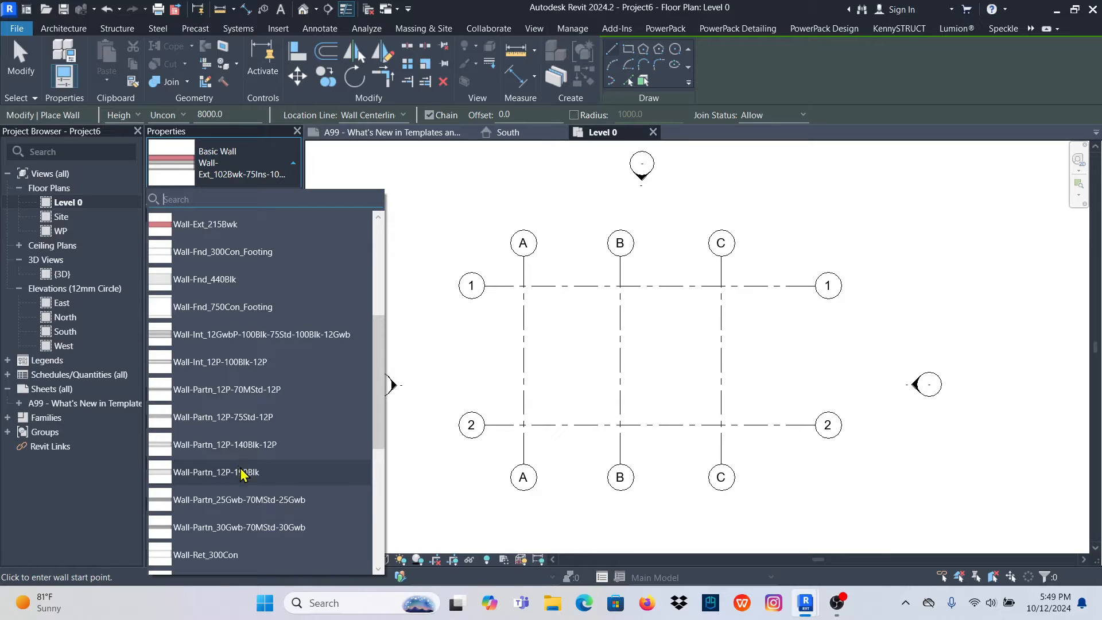
click(221, 390)
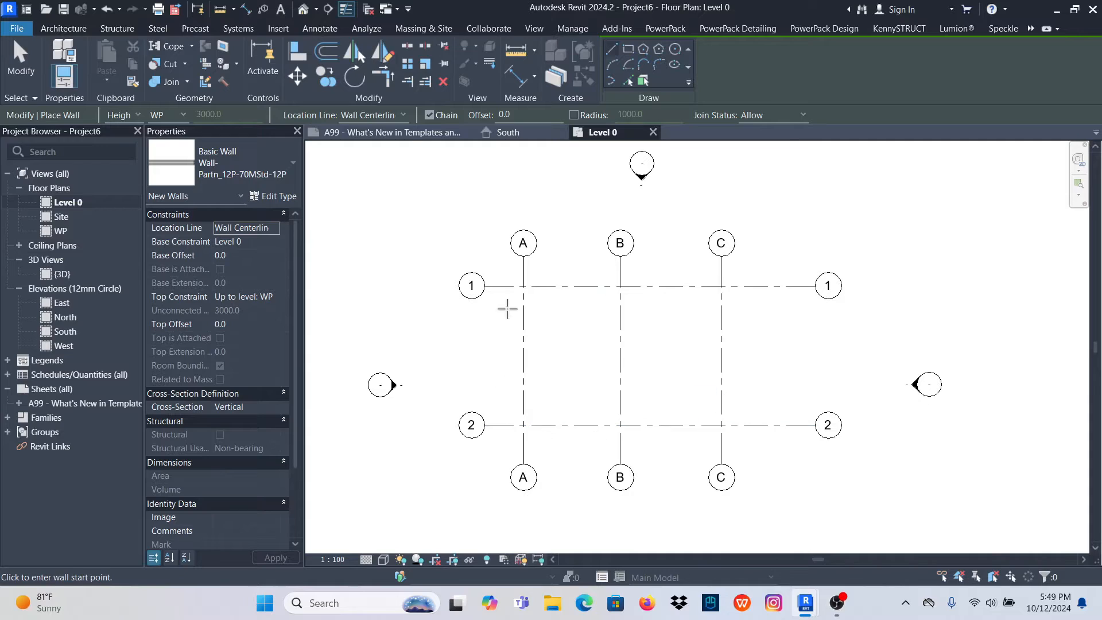
Set the new walls to be defined by height, with their top constrained up to level WP
click(138, 116)
click(138, 116)
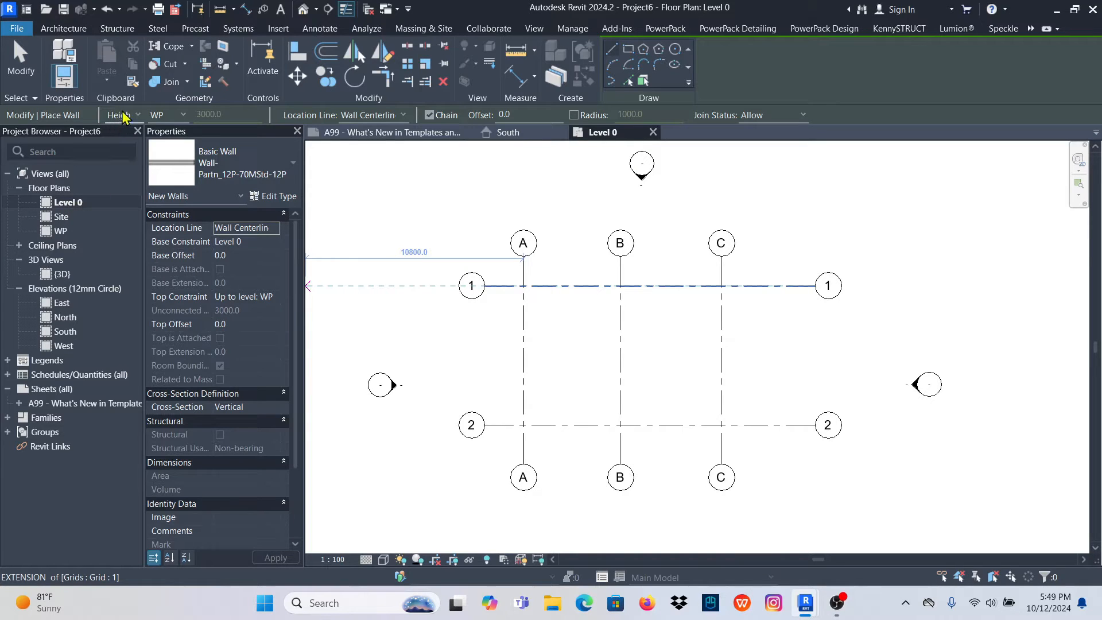
click(184, 116)
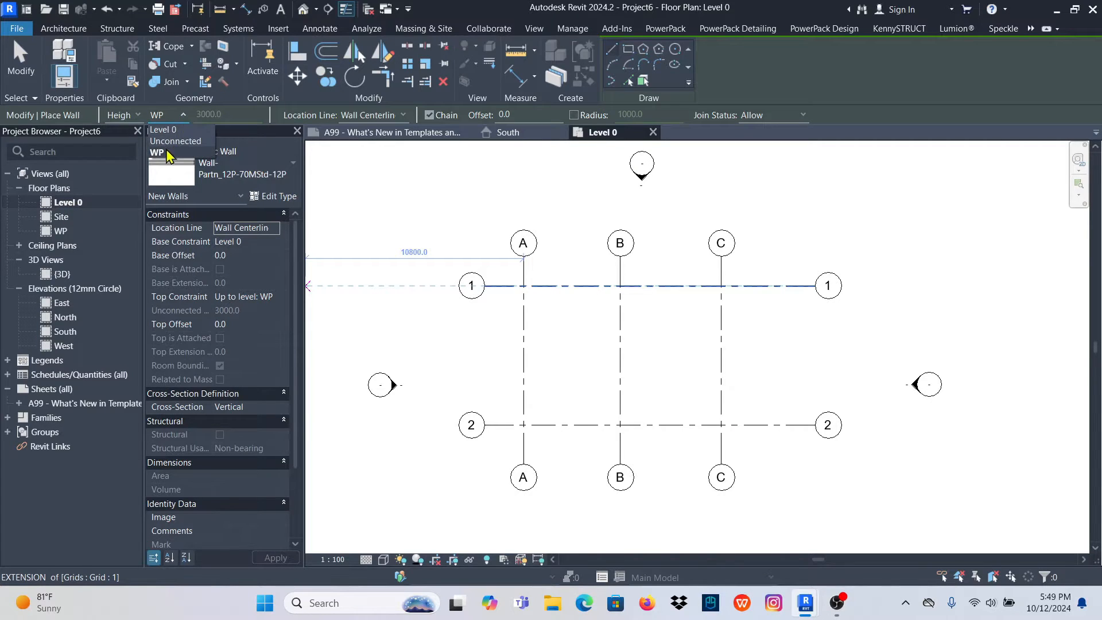
click(163, 154)
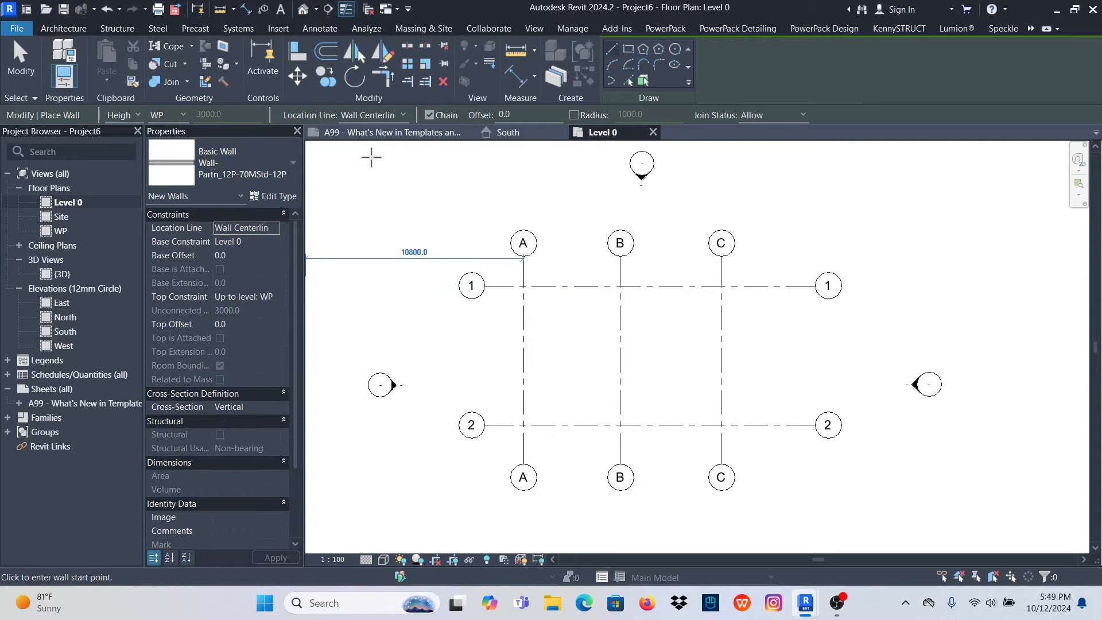
Draw a closed rectangle of chained walls through grid intersections A-2, C-2, C-1 and A-1, ending back at A-2
scroll(540, 442, up, 3)
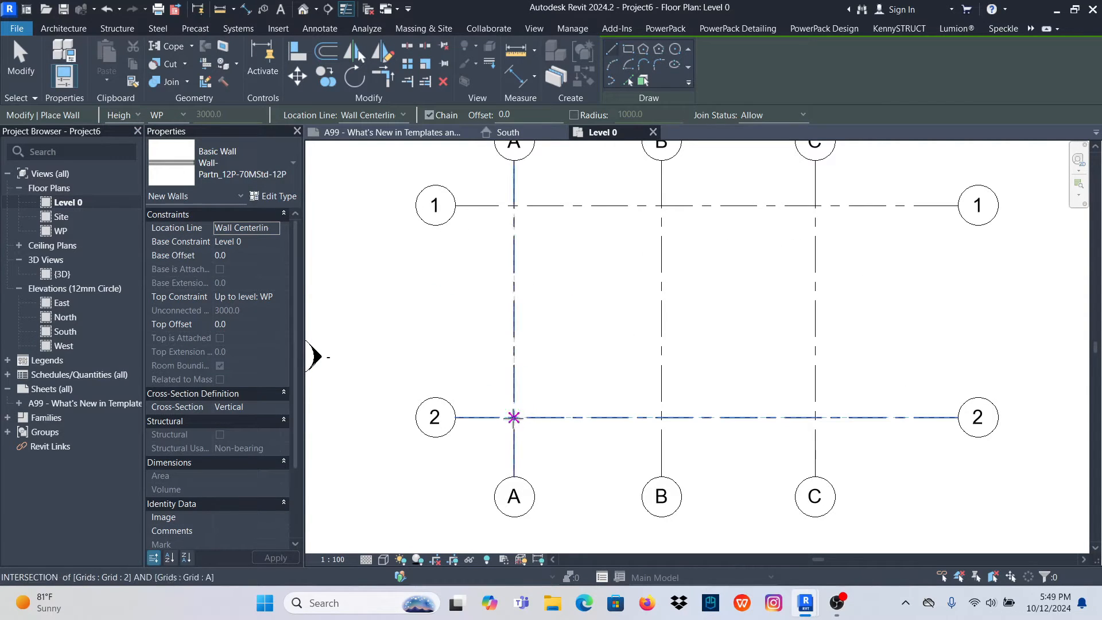
click(513, 417)
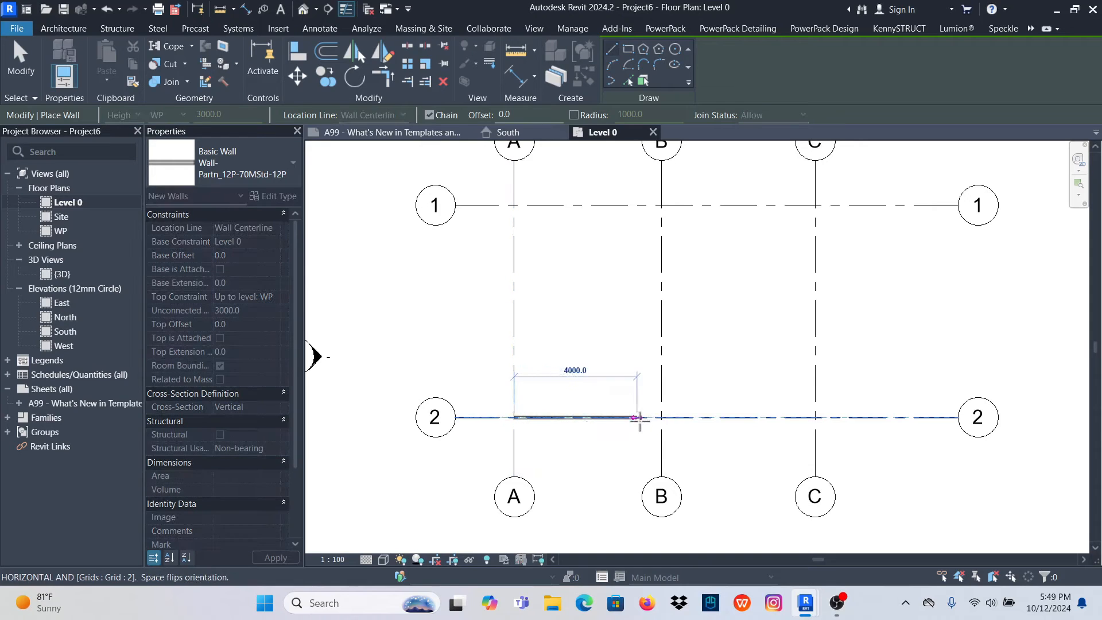
click(814, 417)
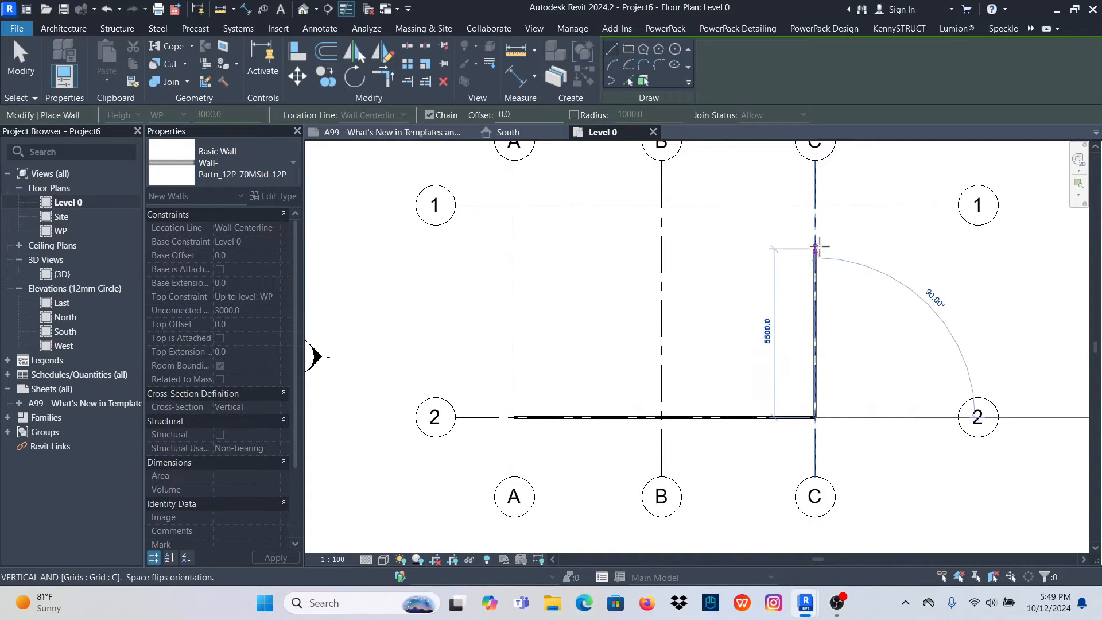
click(815, 205)
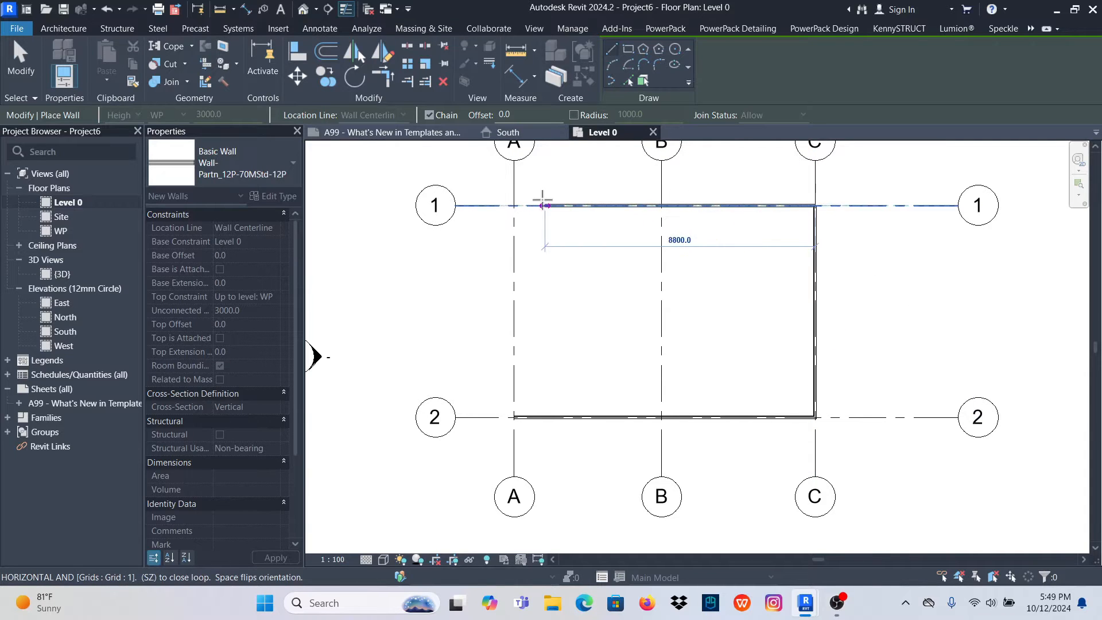
click(513, 205)
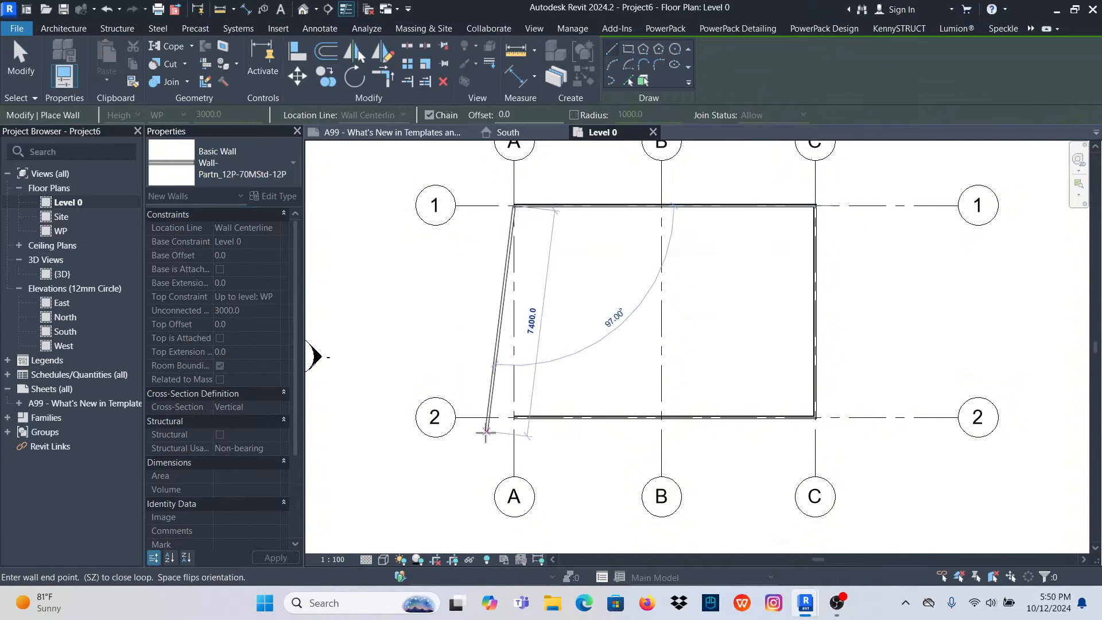
scroll(492, 430, up, 5)
scroll(497, 445, up, 2)
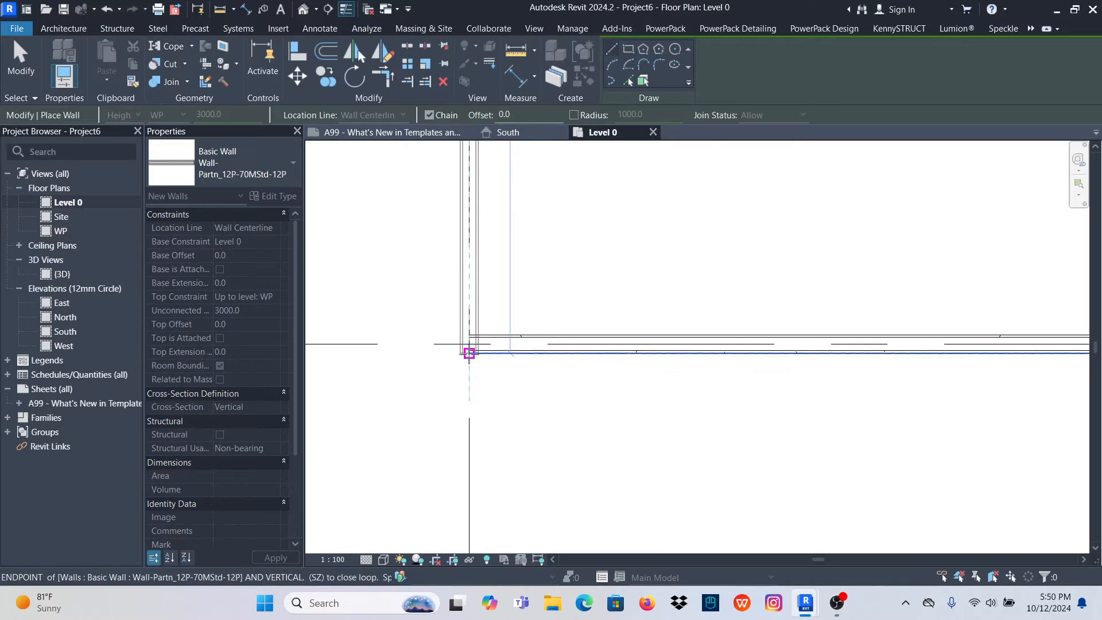
click(468, 344)
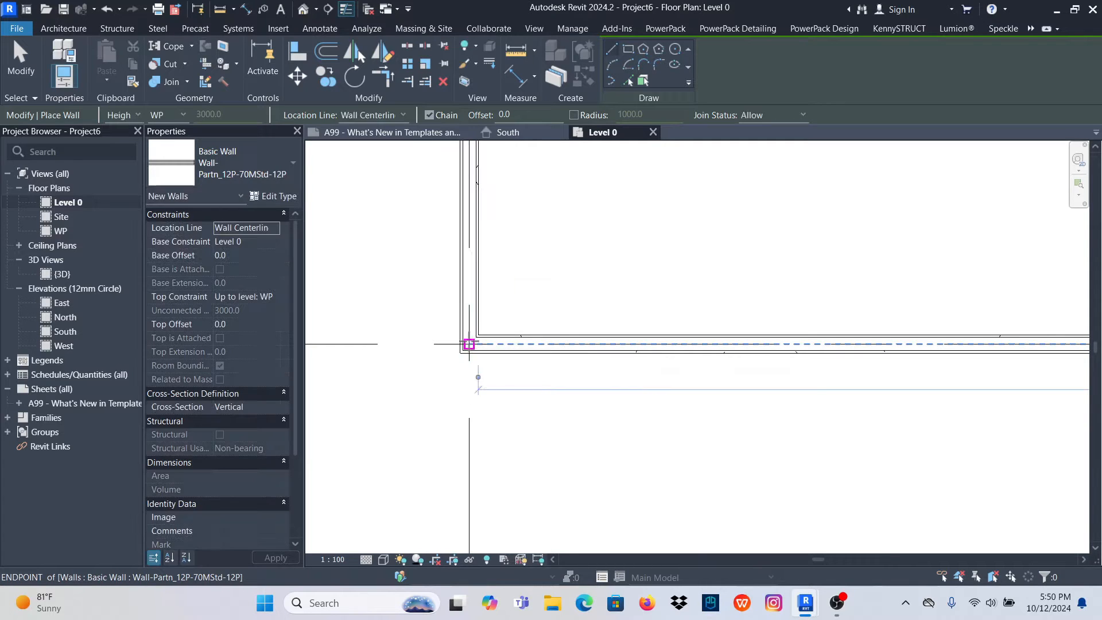
scroll(473, 396, down, 4)
scroll(558, 397, down, 3)
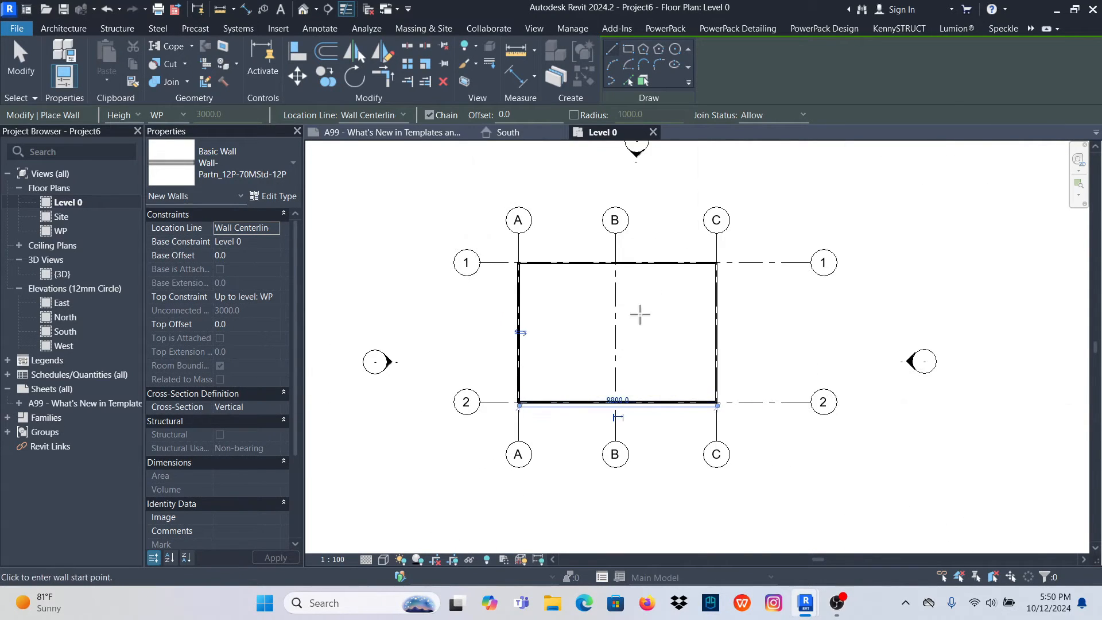
Draw a dividing wall along grid B from the wall on grid 2 to the wall on grid 1, and leave the wall command
scroll(615, 429, up, 3)
scroll(615, 429, up, 4)
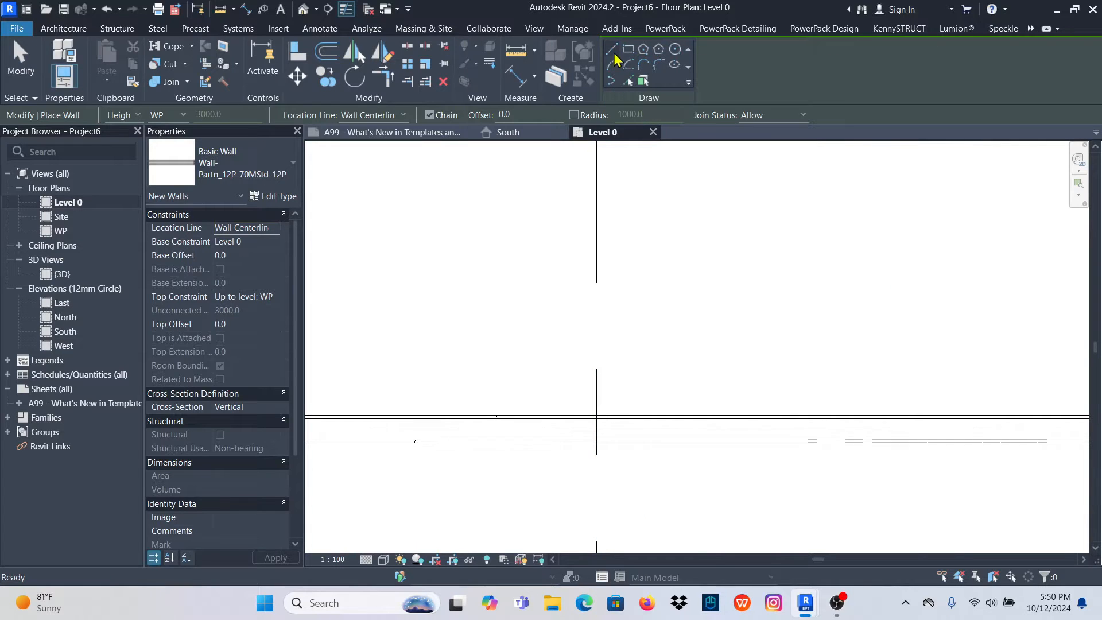
click(597, 428)
scroll(601, 442, down, 5)
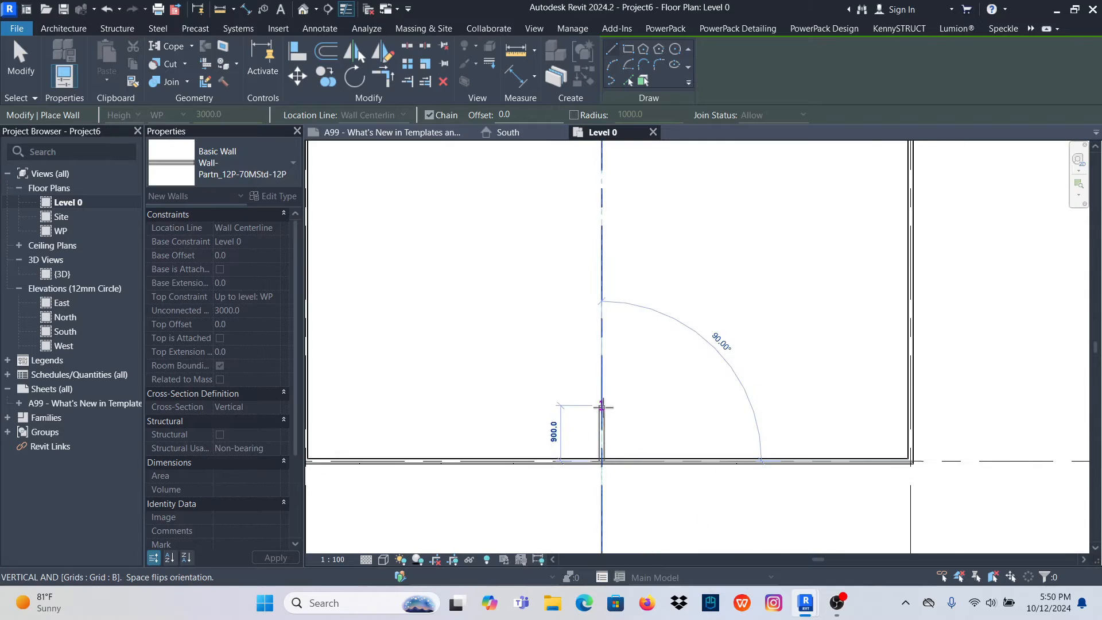
scroll(601, 194, up, 5)
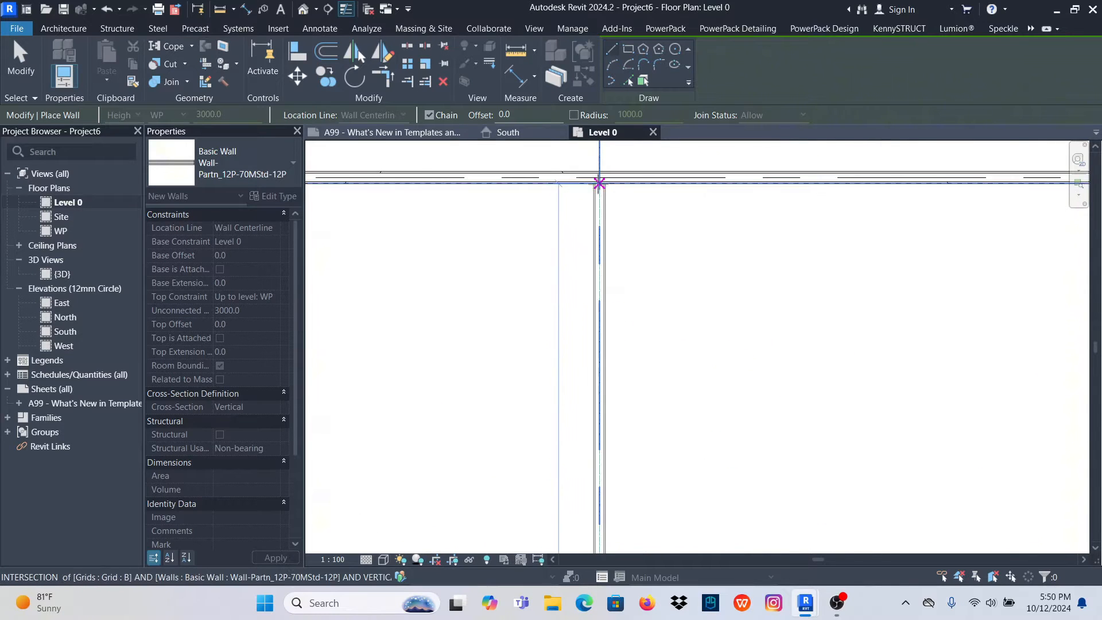
click(599, 178)
key(Escape)
scroll(580, 250, down, 5)
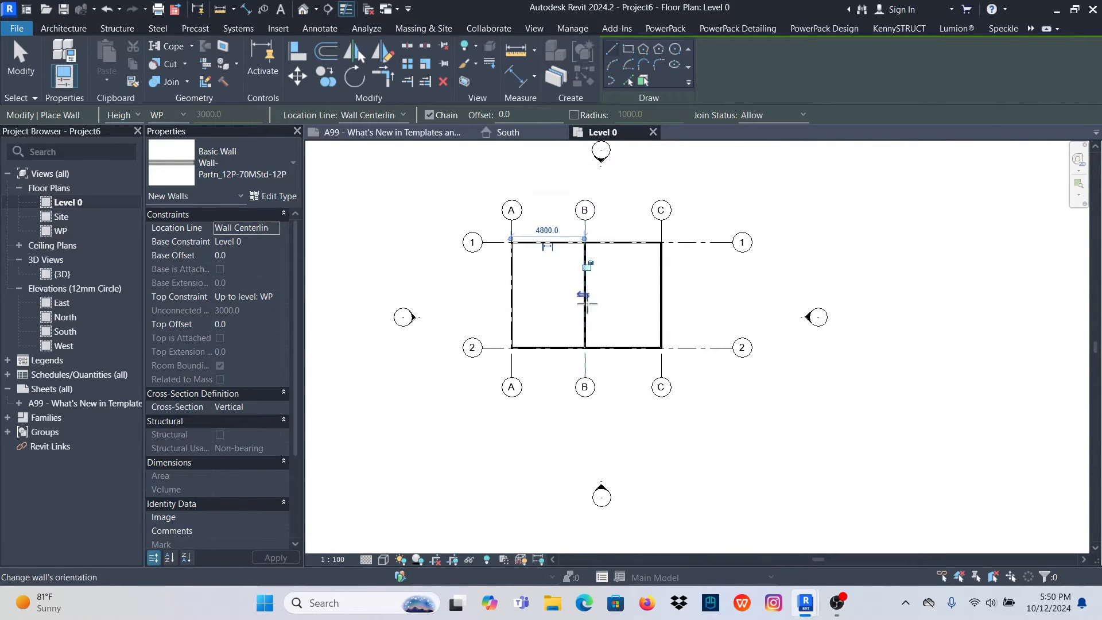
click(21, 63)
Examine the finished walls and their corners in the Level 0 plan and in the 3D view
scroll(542, 275, up, 6)
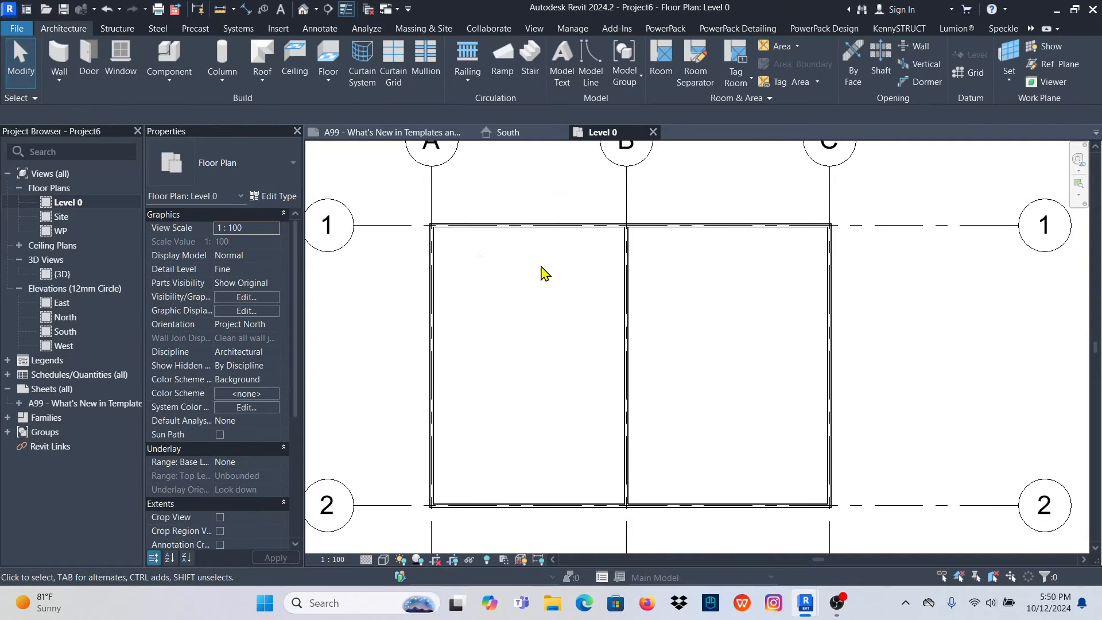
scroll(408, 267, up, 5)
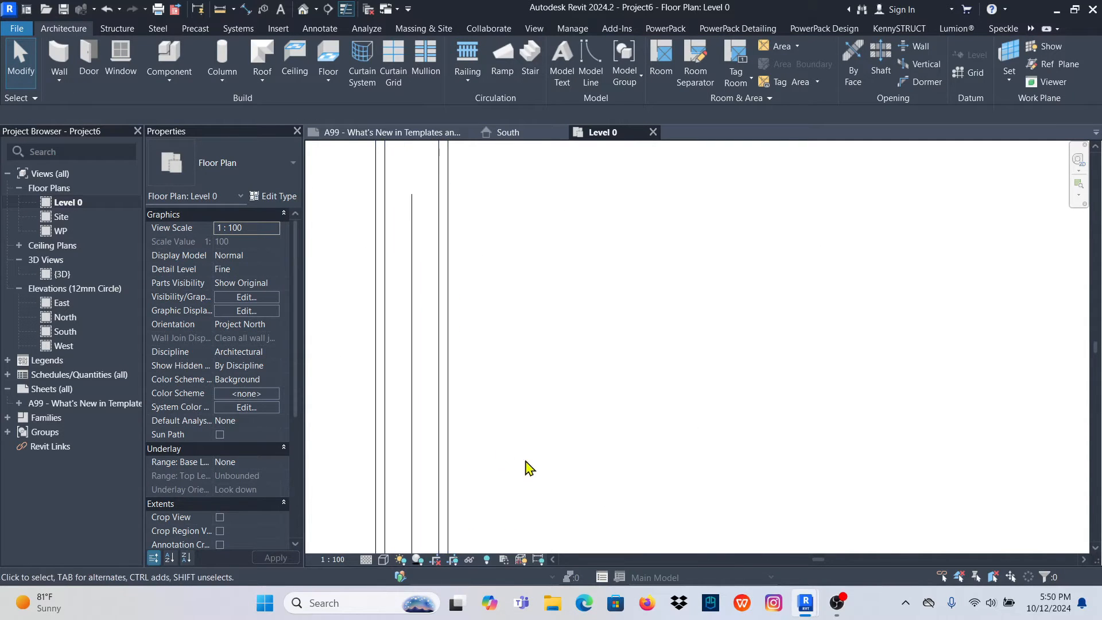
scroll(453, 353, down, 8)
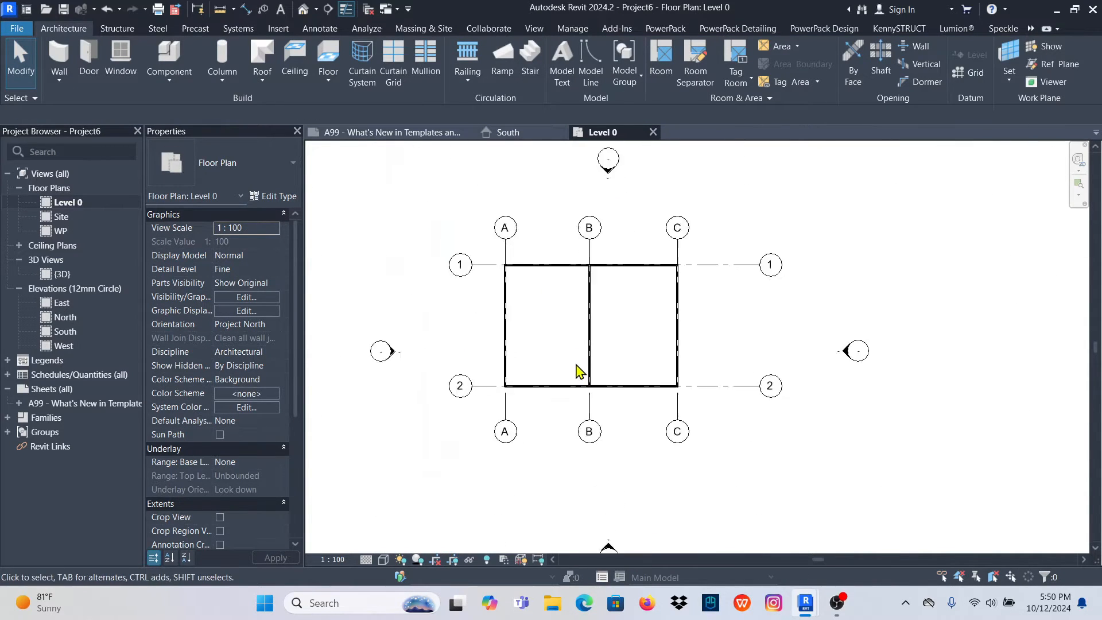
scroll(580, 369, up, 5)
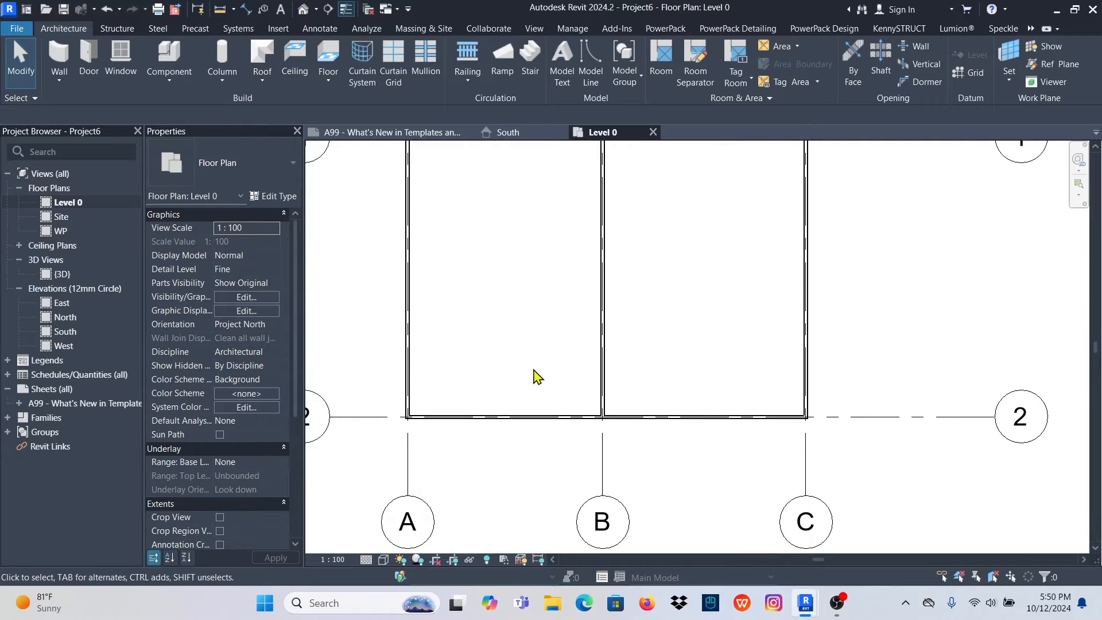
scroll(537, 376, down, 3)
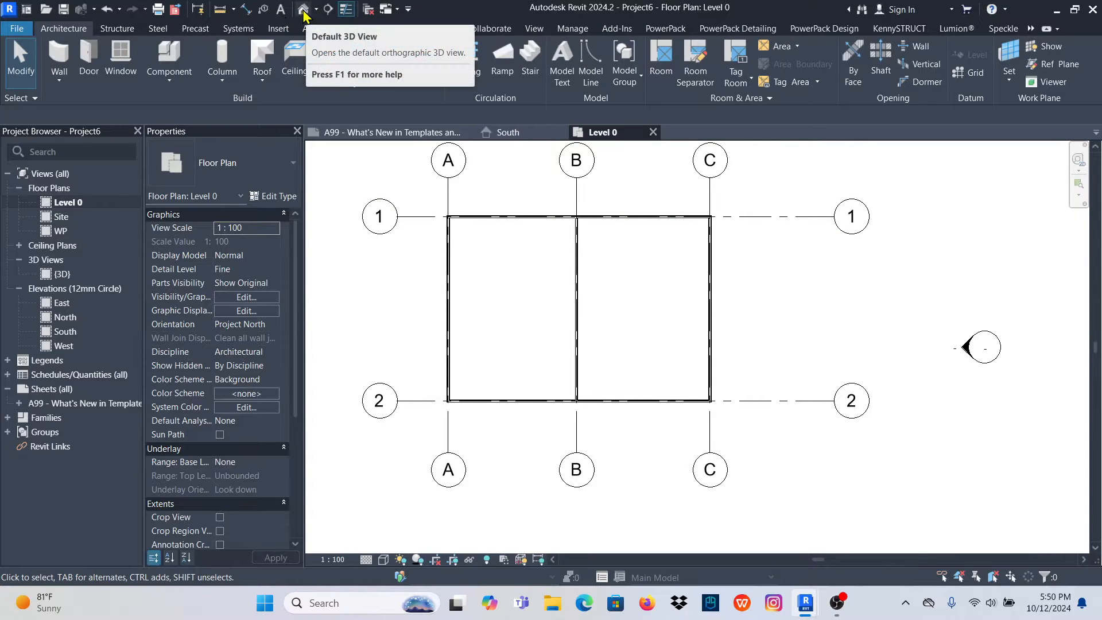
double_click(64, 276)
scroll(705, 351, up, 5)
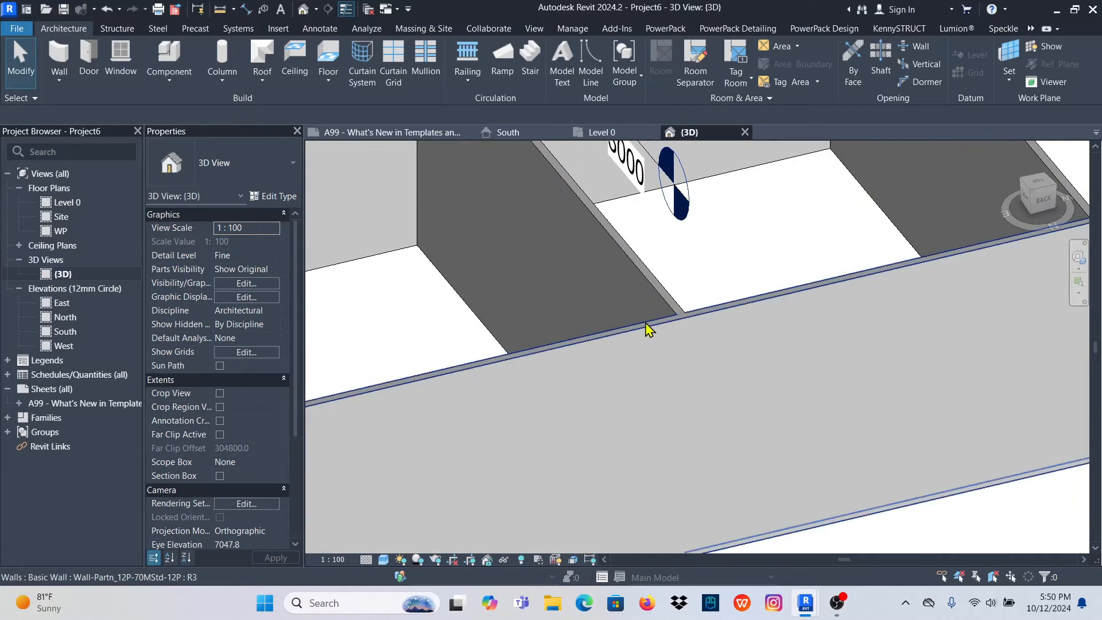
scroll(654, 368, down, 5)
scroll(460, 384, up, 6)
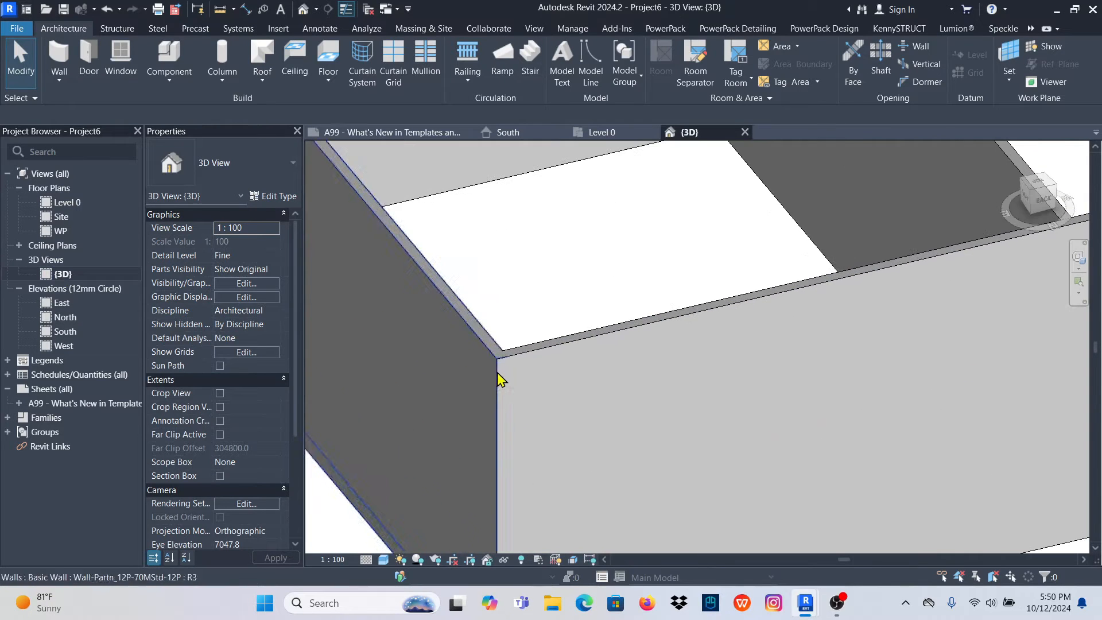
scroll(549, 443, down, 6)
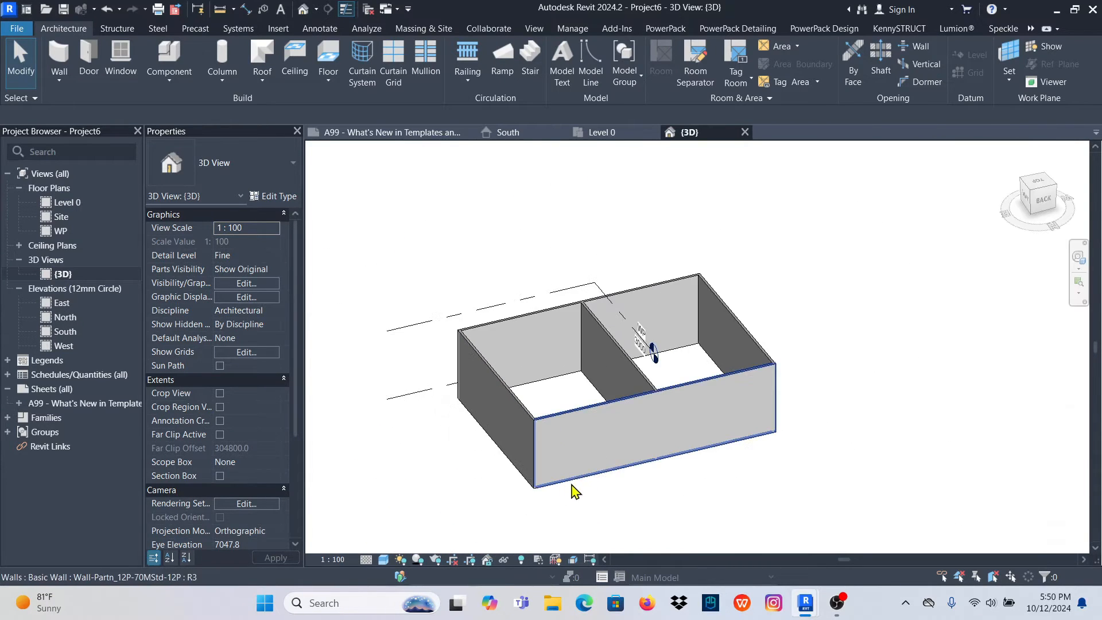
Check the wall's vertical extent against Level 0 and WP in the South elevation, and locate the same wall in the 3D view
double_click(65, 331)
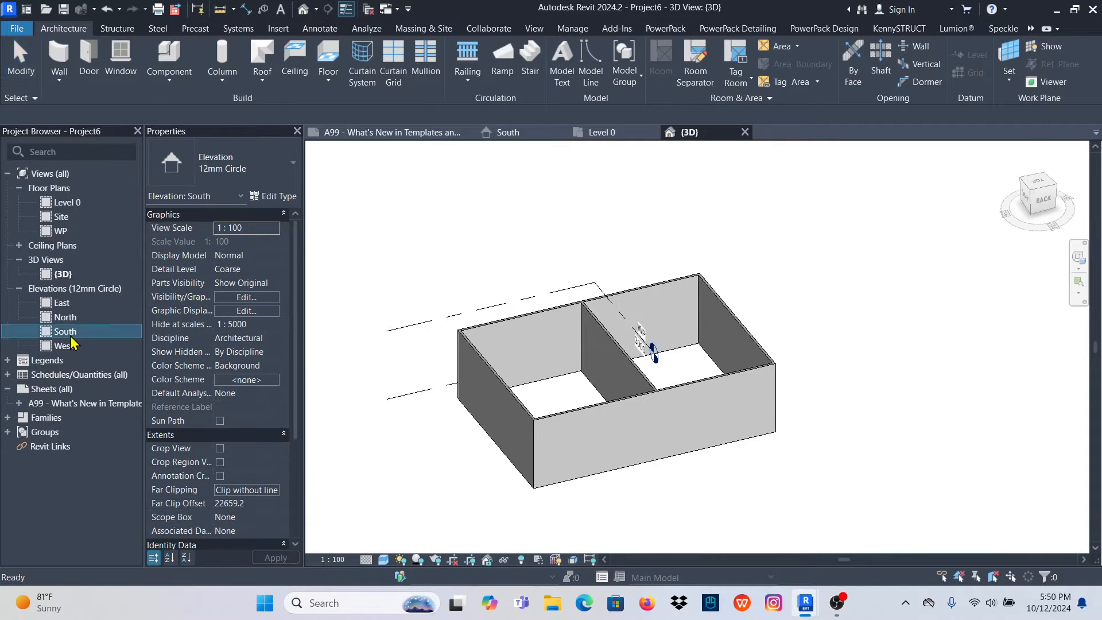
scroll(591, 351, up, 4)
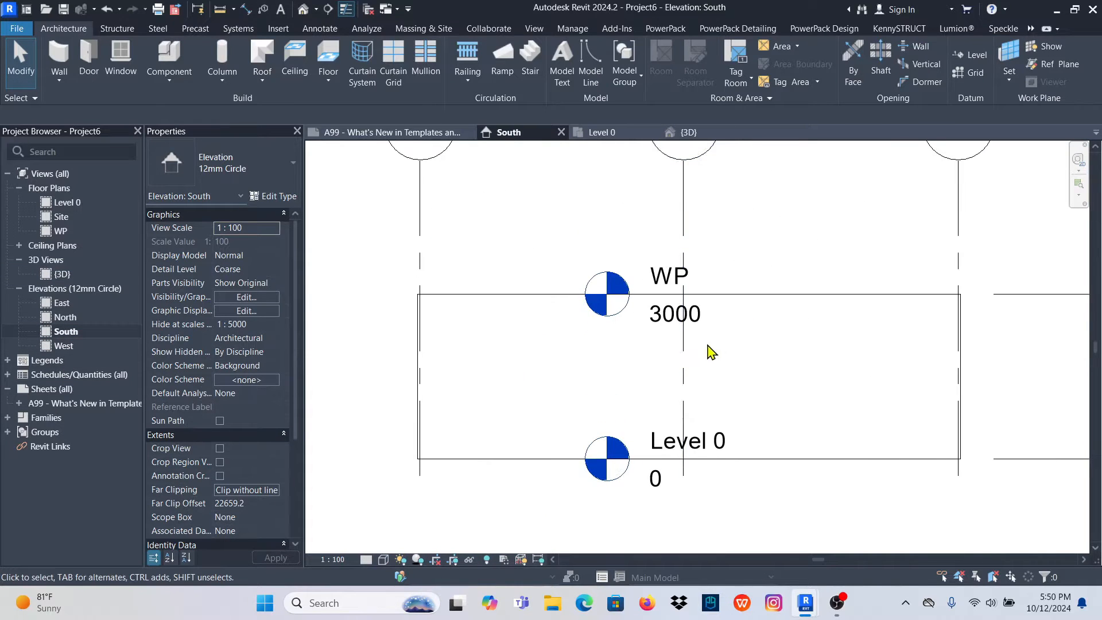
click(739, 305)
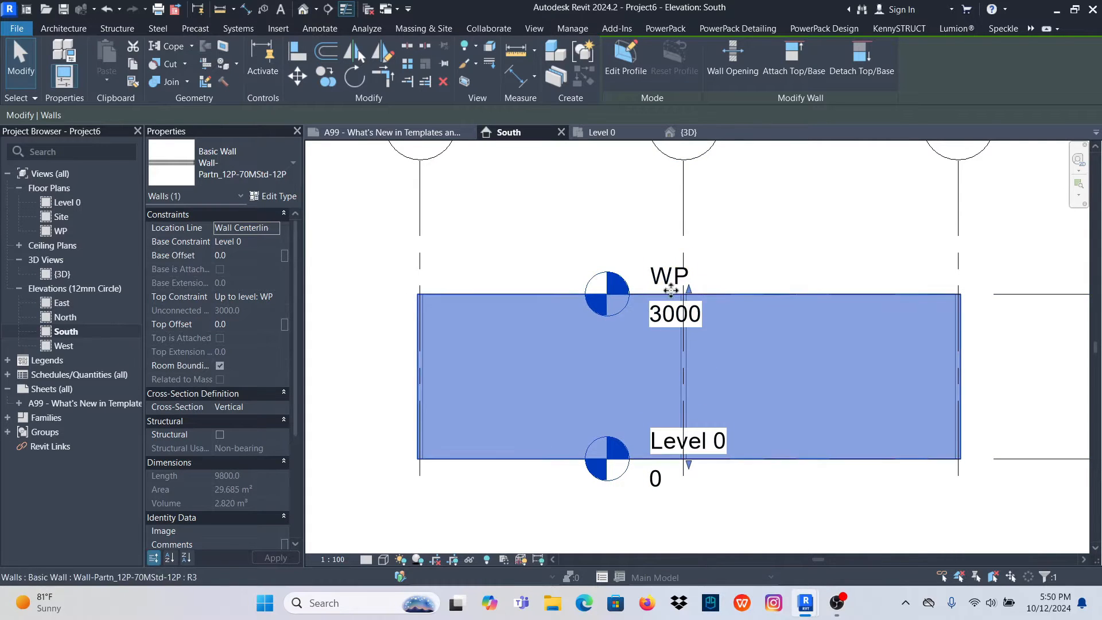
click(690, 133)
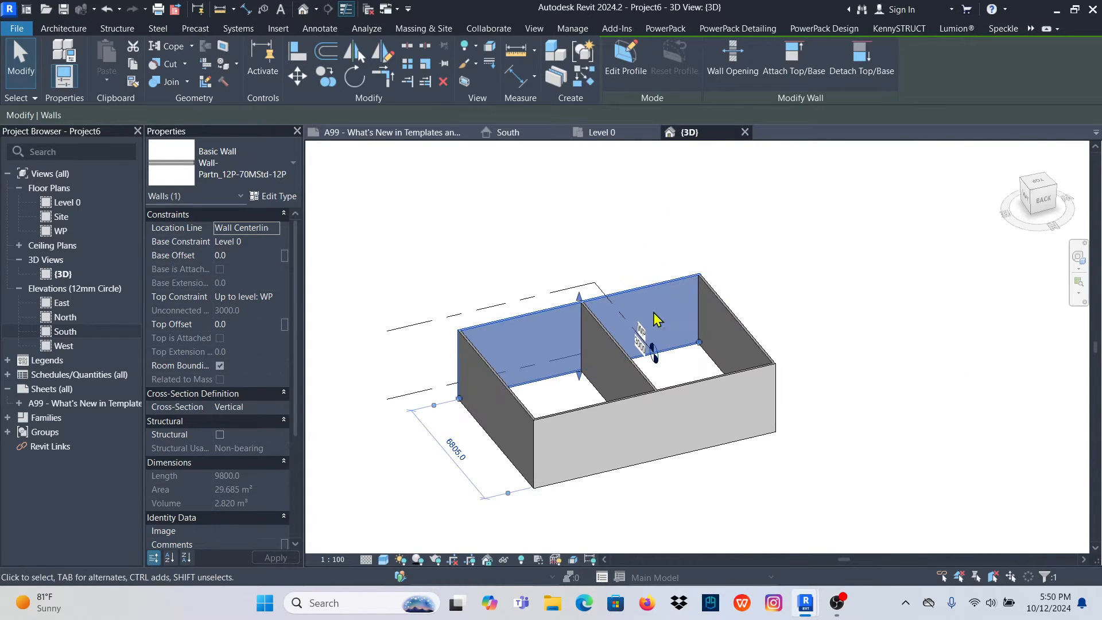
click(811, 325)
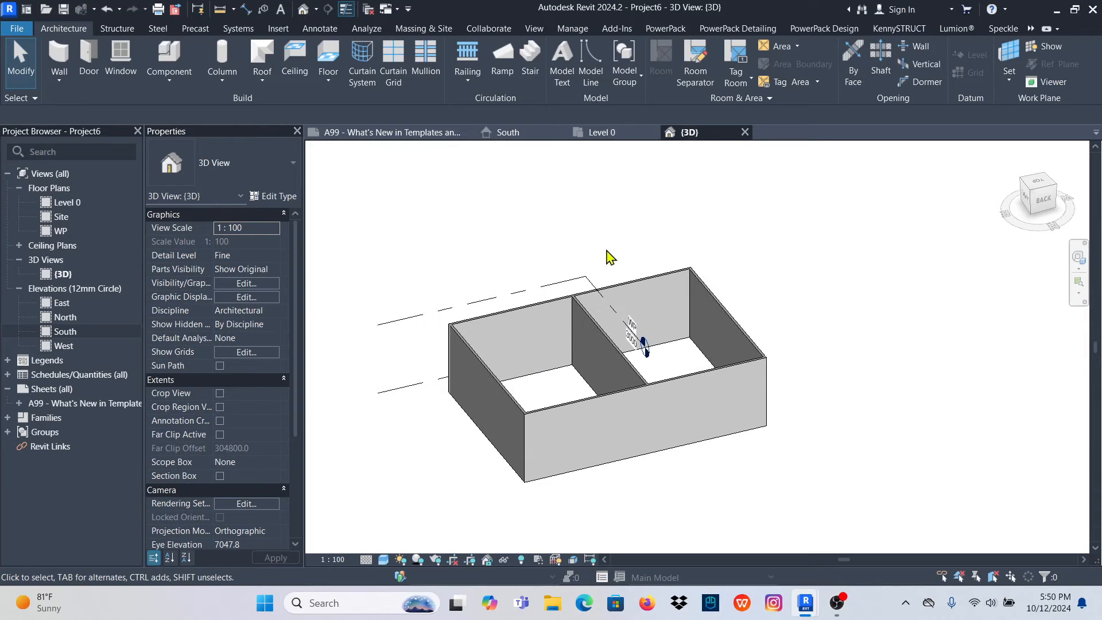
On the Level 0 plan, draw a matching horizontal partition between the grid A and grid B walls, about 2550 mm from the grid 1 wall
click(602, 134)
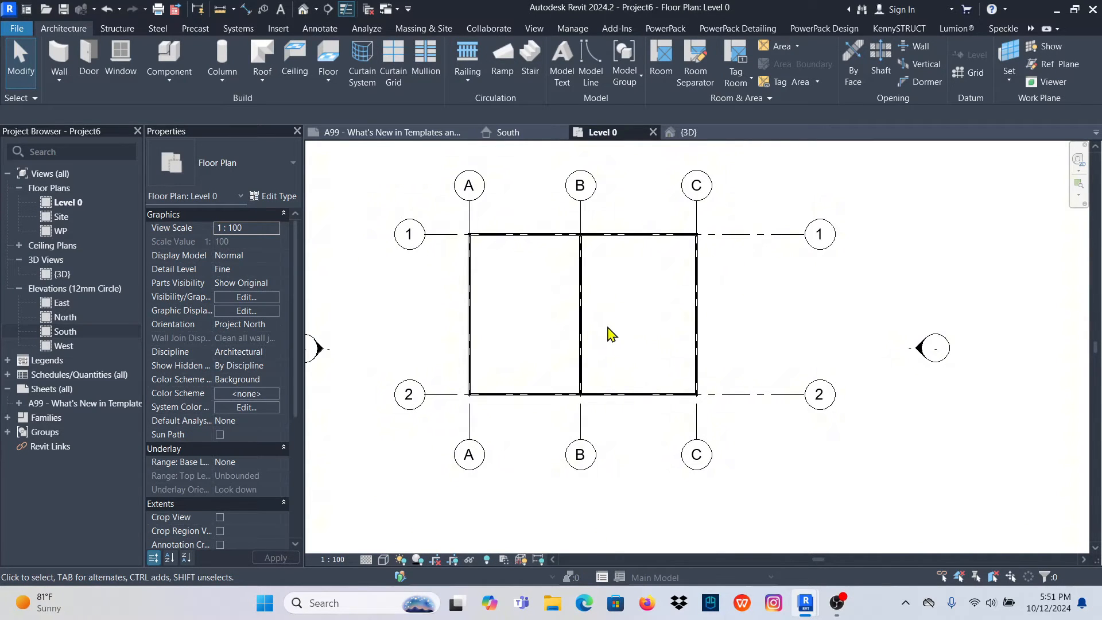
scroll(500, 312, up, 3)
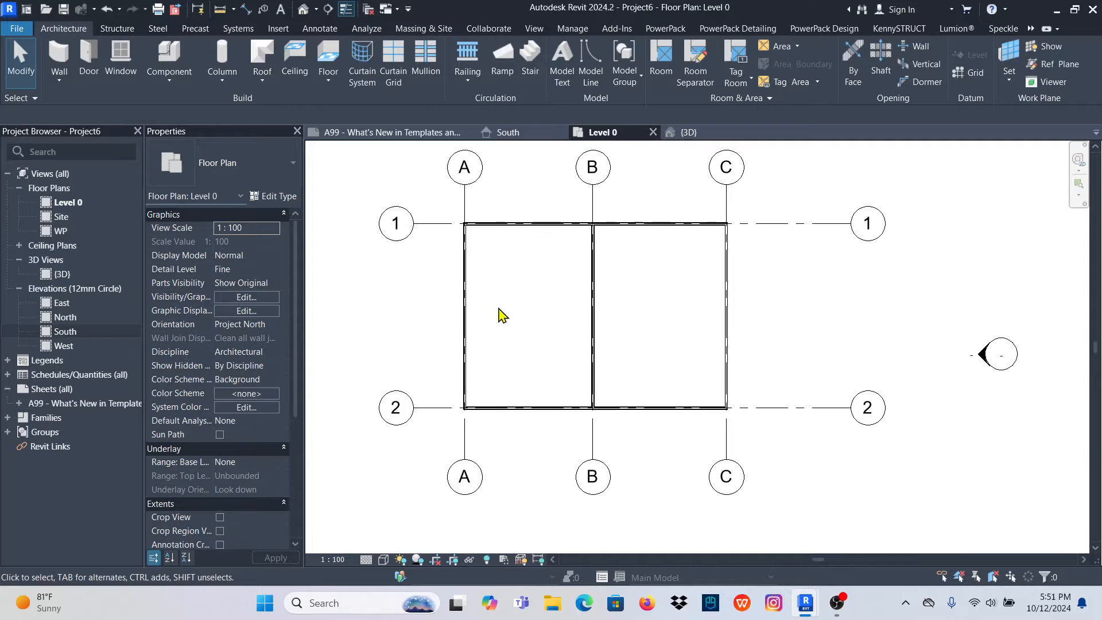
click(463, 276)
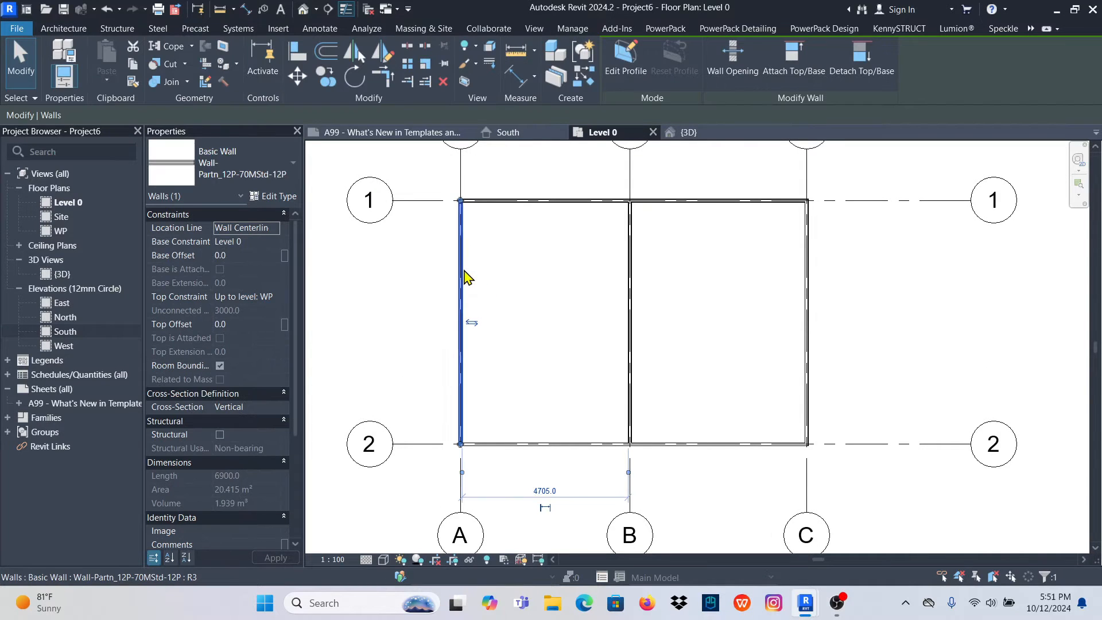
right_click(525, 248)
click(574, 336)
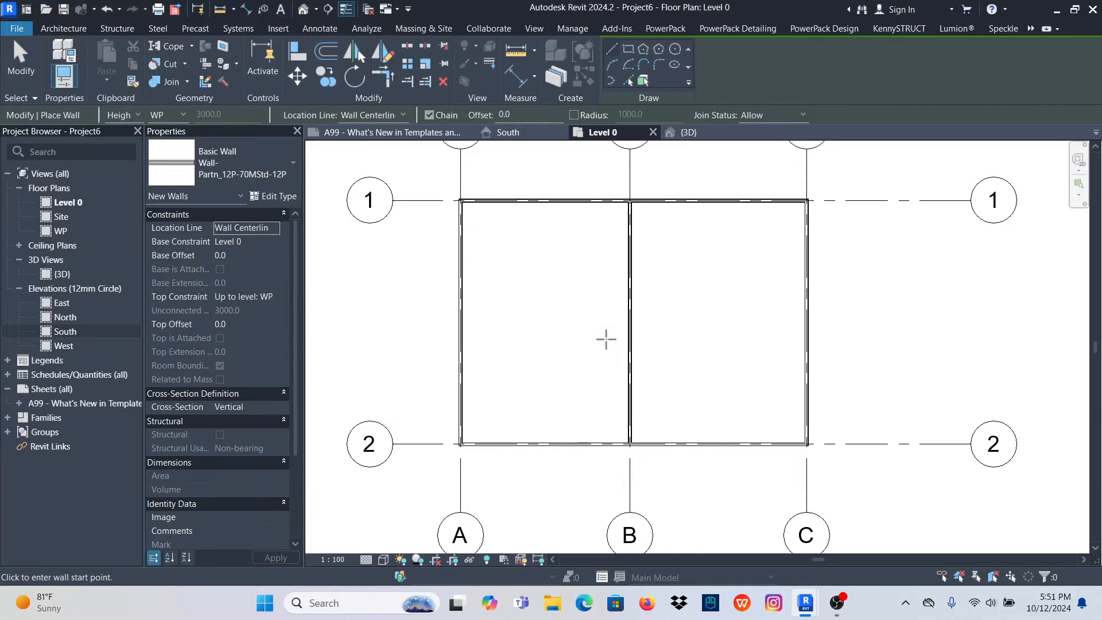
click(459, 294)
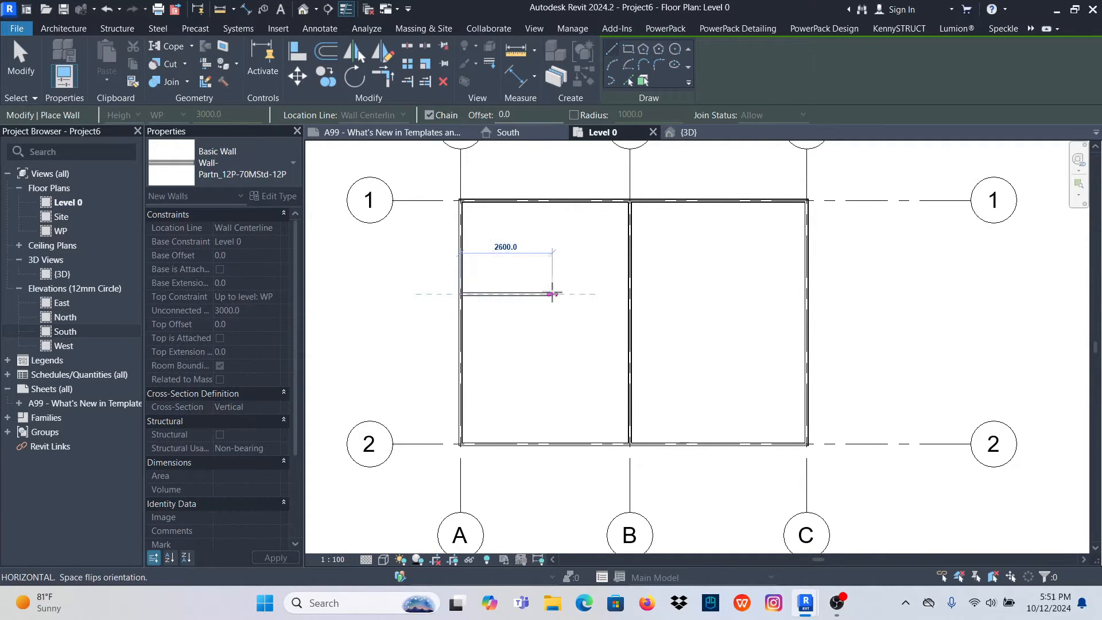
click(629, 294)
key(Escape)
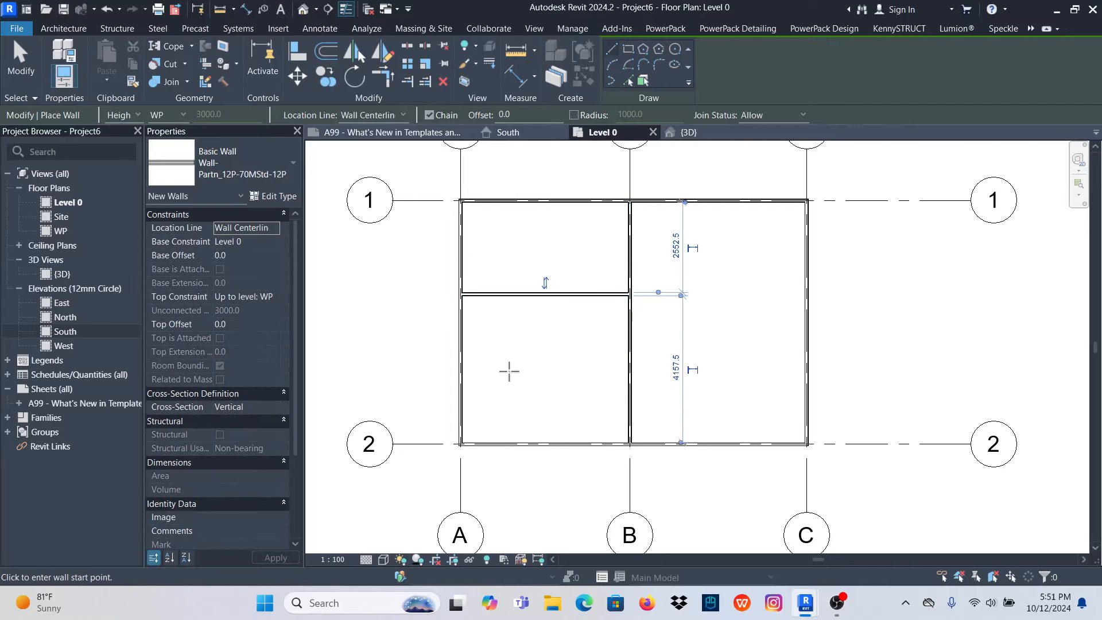
Draw a second horizontal partition between the grid A and grid B walls, about 2210 mm from the grid 2 wall, and leave the wall command
click(459, 362)
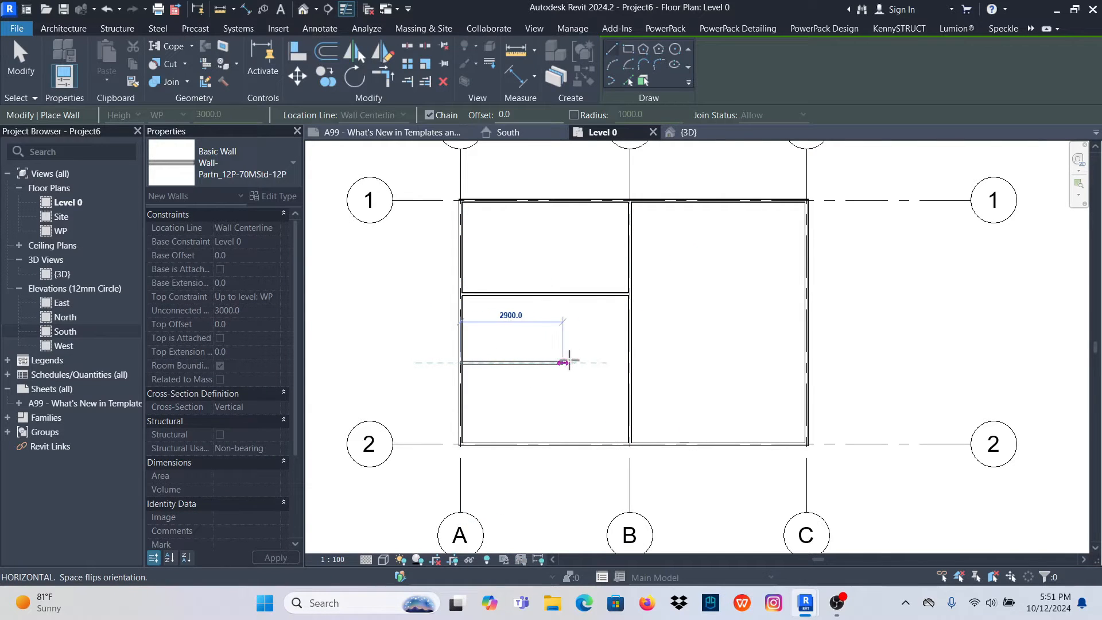
click(619, 362)
key(Escape)
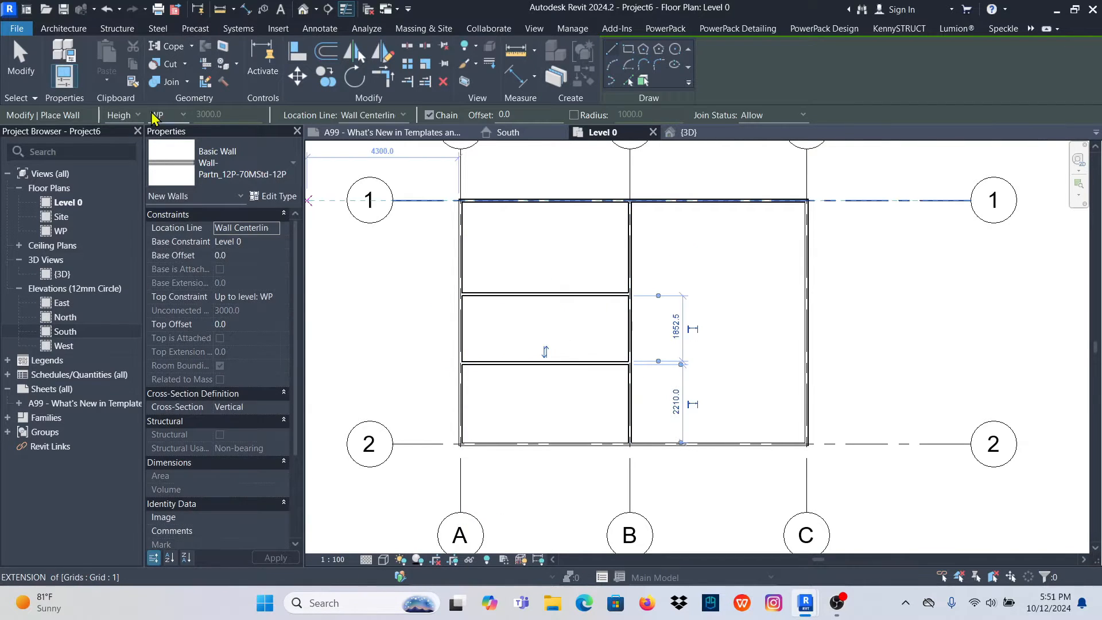
click(29, 66)
scroll(592, 333, up, 2)
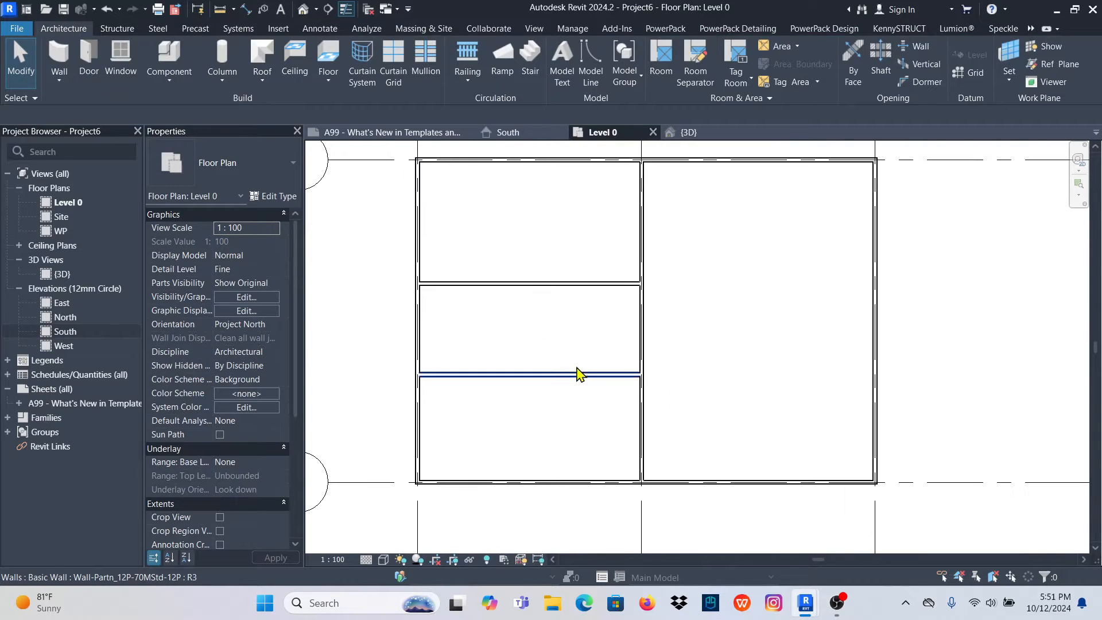
Try to set the grid 2 exterior wall 2700 mm from the nearest partition, and undo that move
click(573, 375)
scroll(701, 347, up, 2)
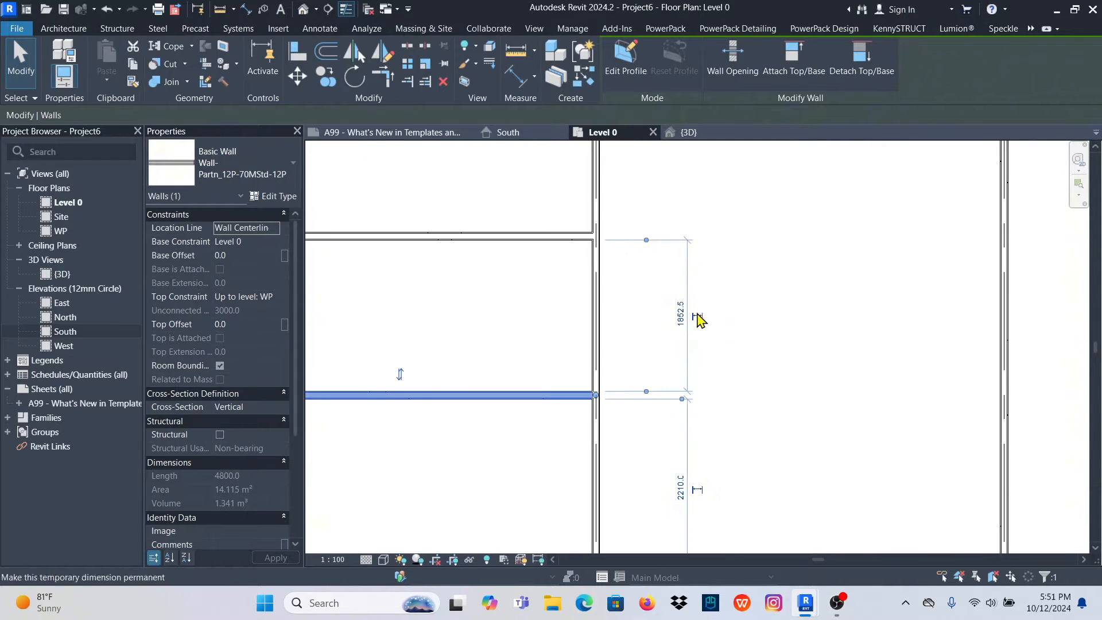
scroll(654, 350, down, 2)
scroll(652, 339, up, 1)
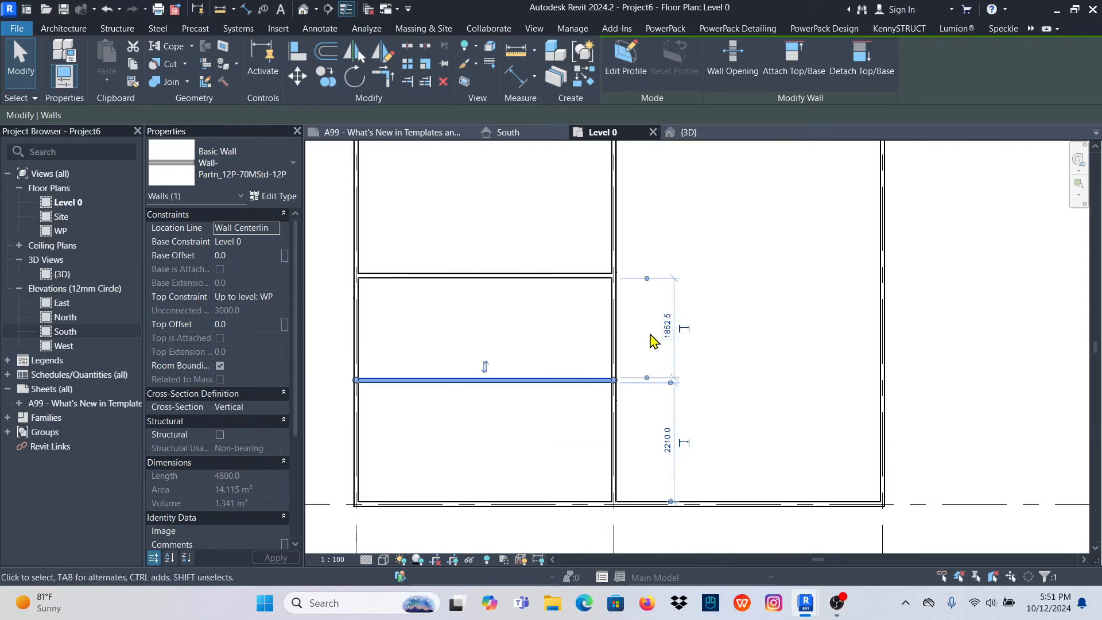
scroll(550, 332, down, 2)
click(554, 418)
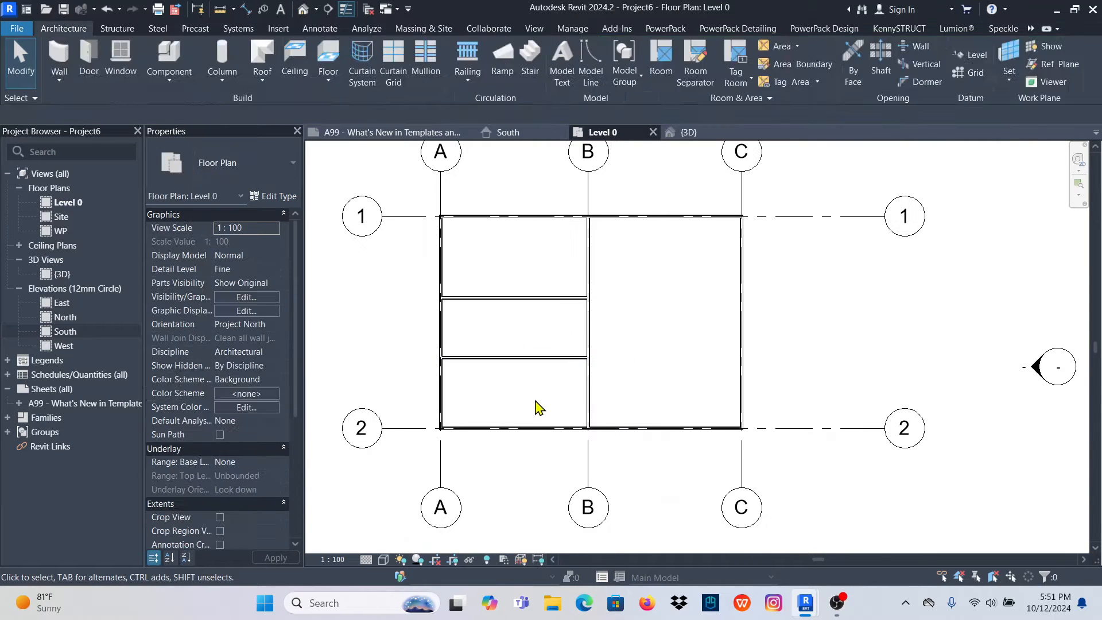
click(523, 427)
scroll(794, 425, up, 2)
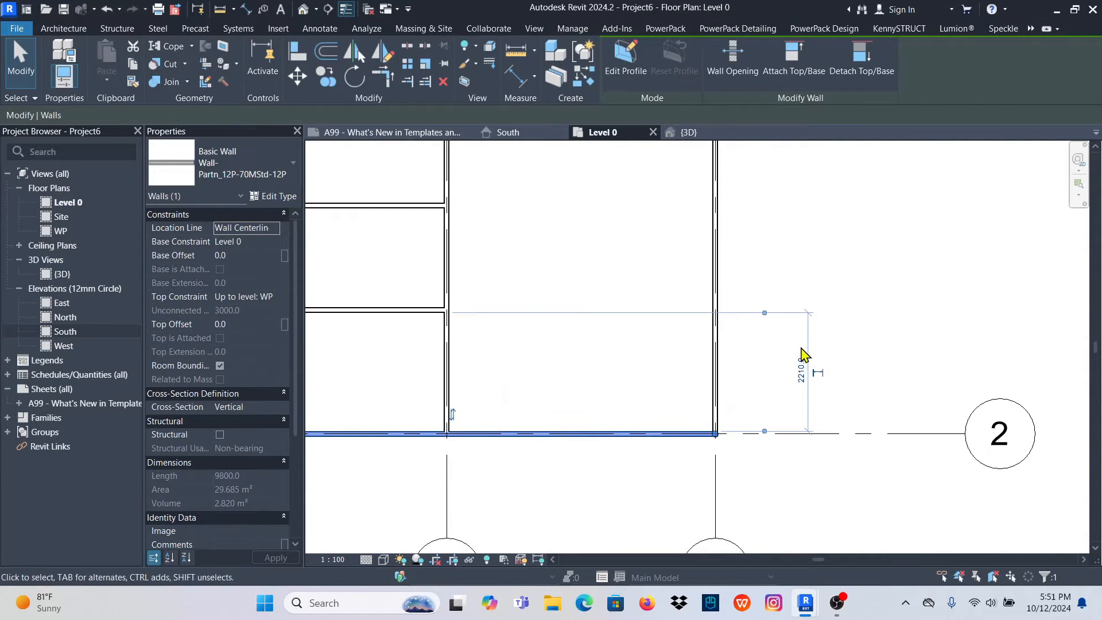
scroll(800, 381, down, 2)
scroll(793, 390, up, 3)
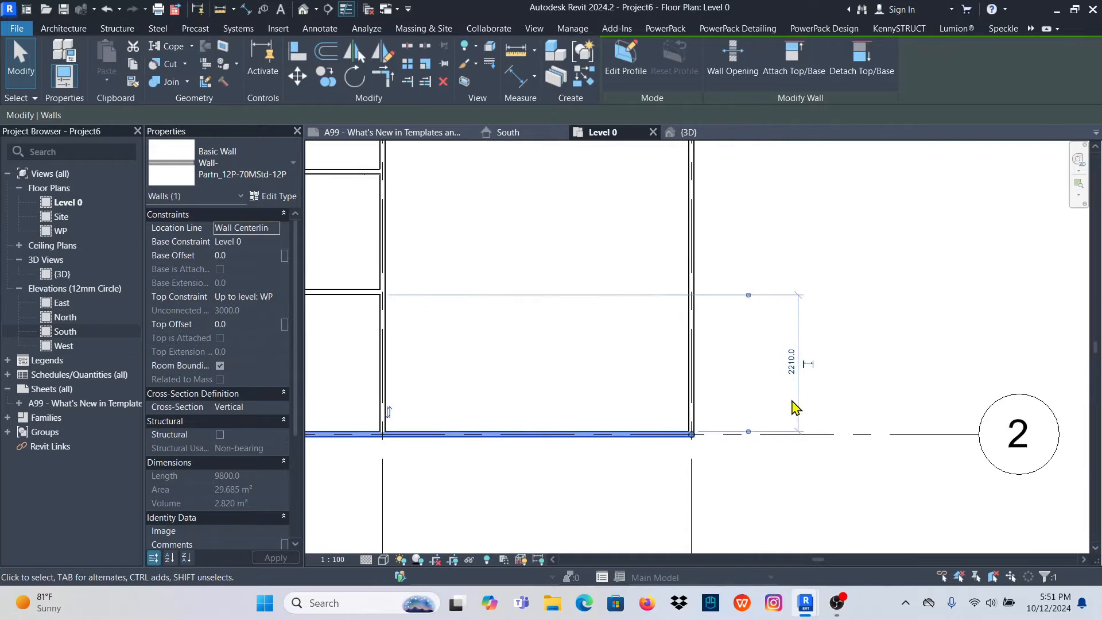
click(793, 357)
scroll(769, 378, down, 3)
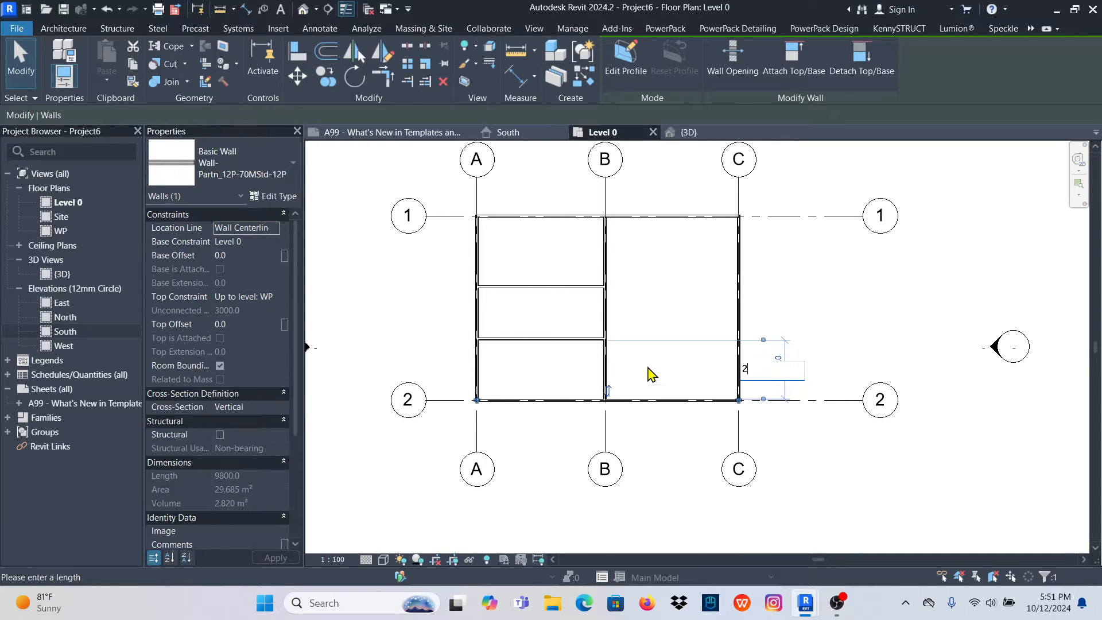
key(Return)
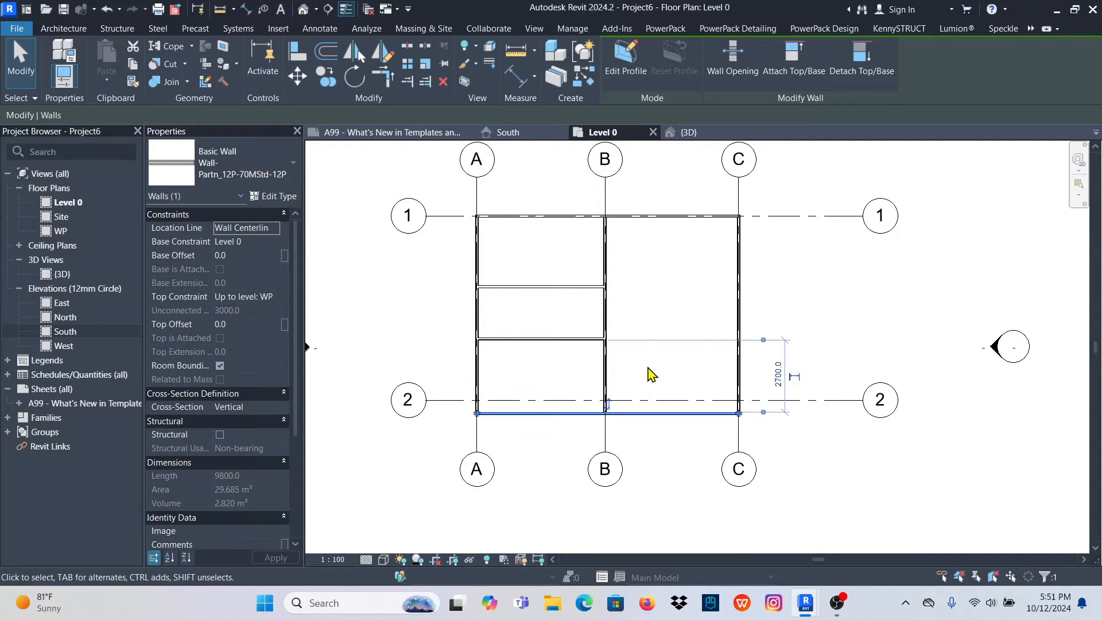
key(ctrl+z)
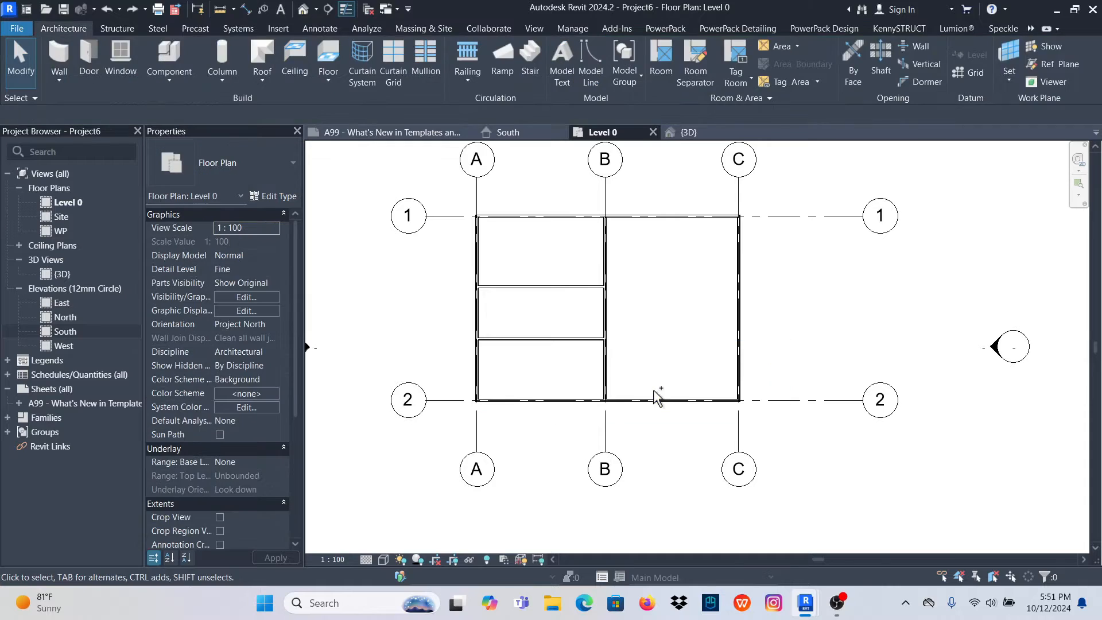
Move the partition nearest grid 2 so that it is 2700 mm from the grid 2 wall
click(544, 339)
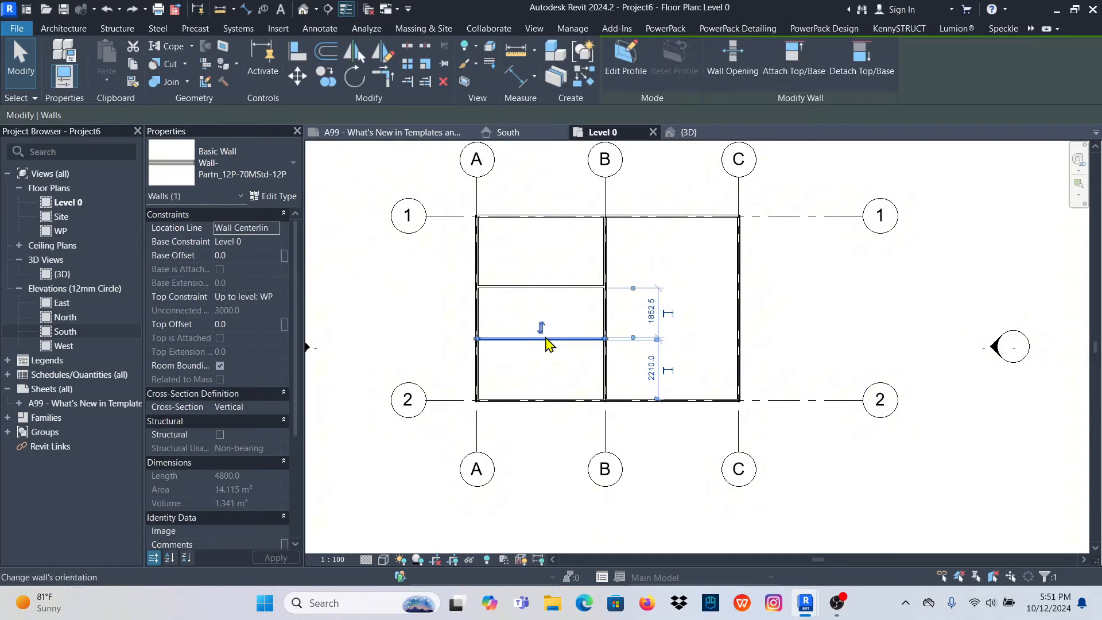
click(650, 370)
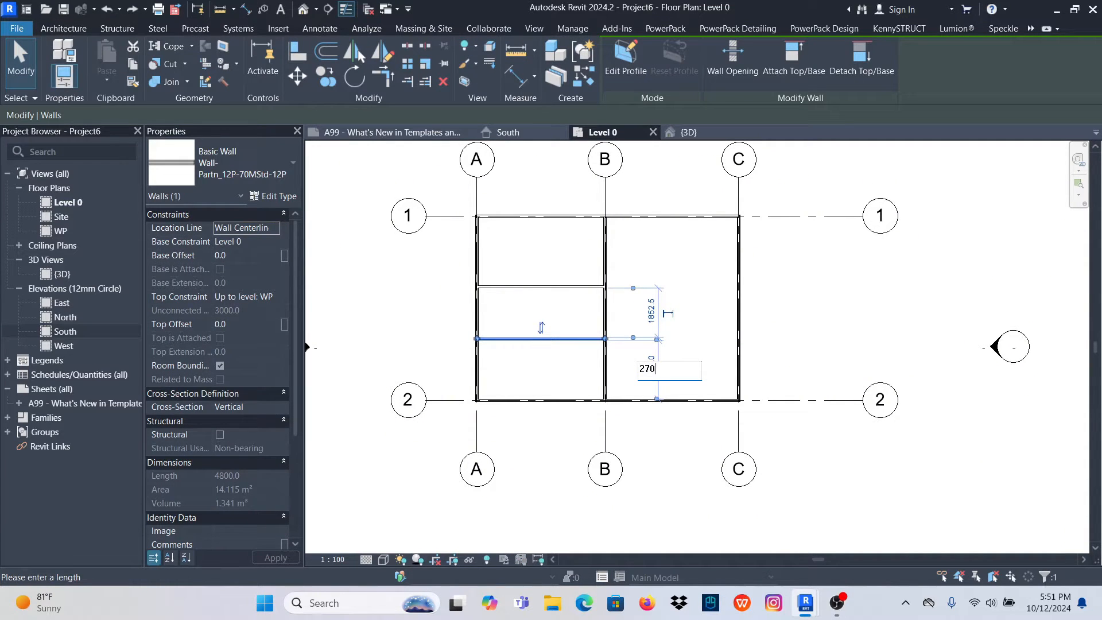
key(Return)
key(Escape)
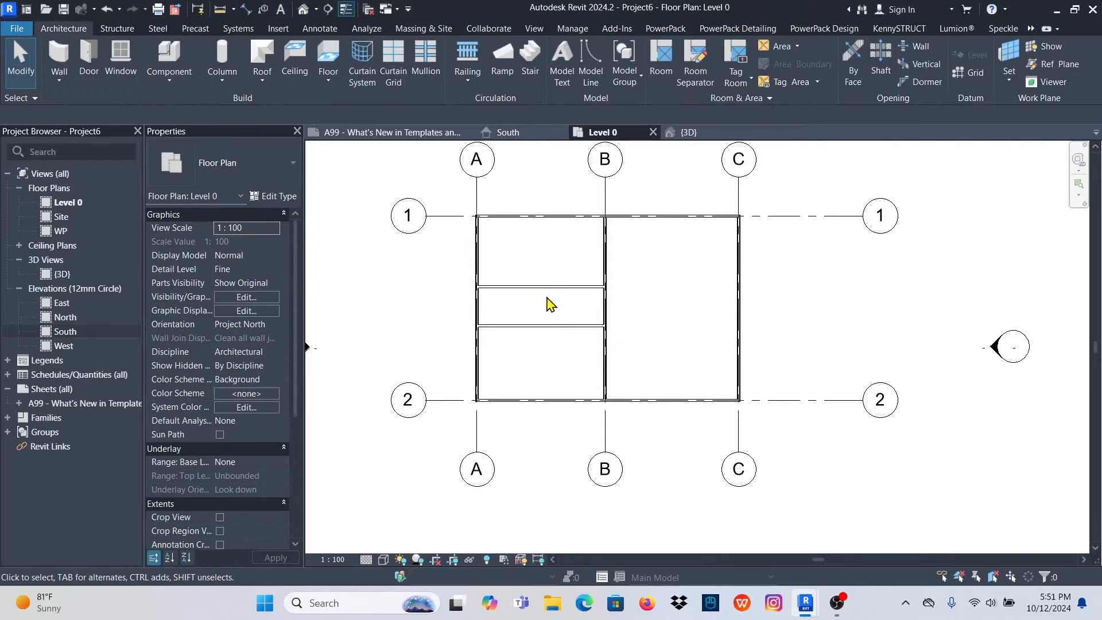
Move the partition nearest grid 1 so that it is 2700 mm from the grid 1 wall
click(549, 286)
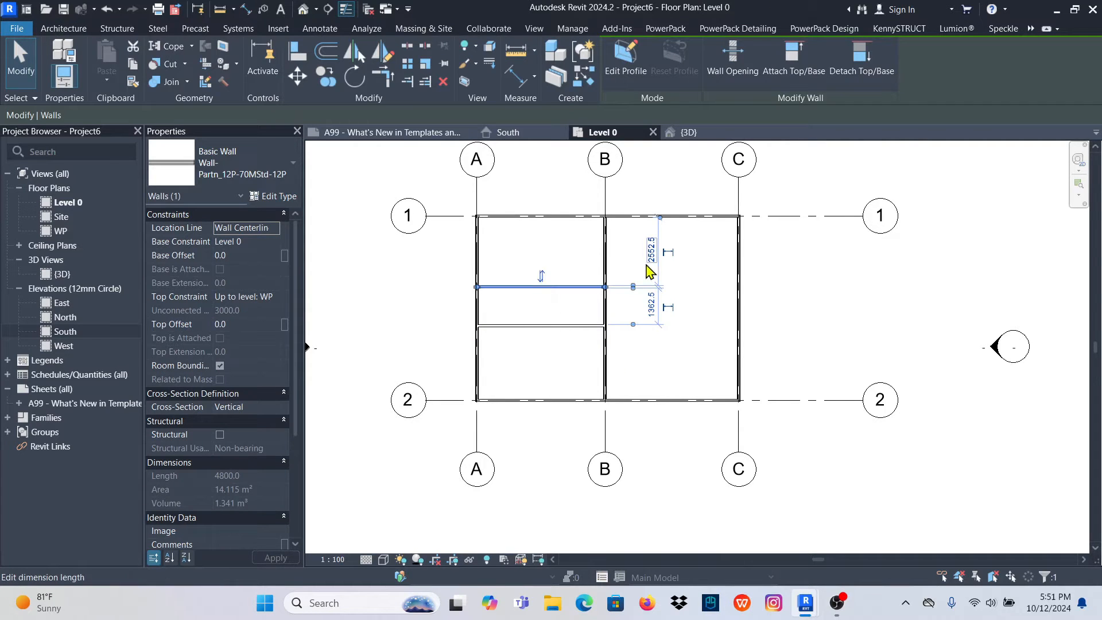
scroll(655, 256, up, 3)
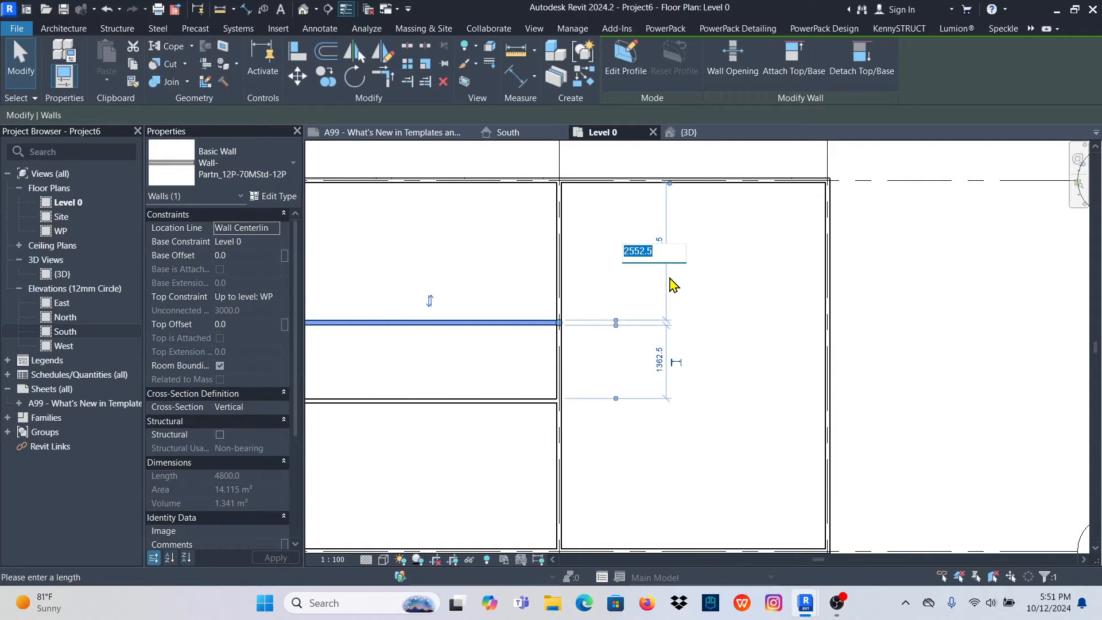
key(Return)
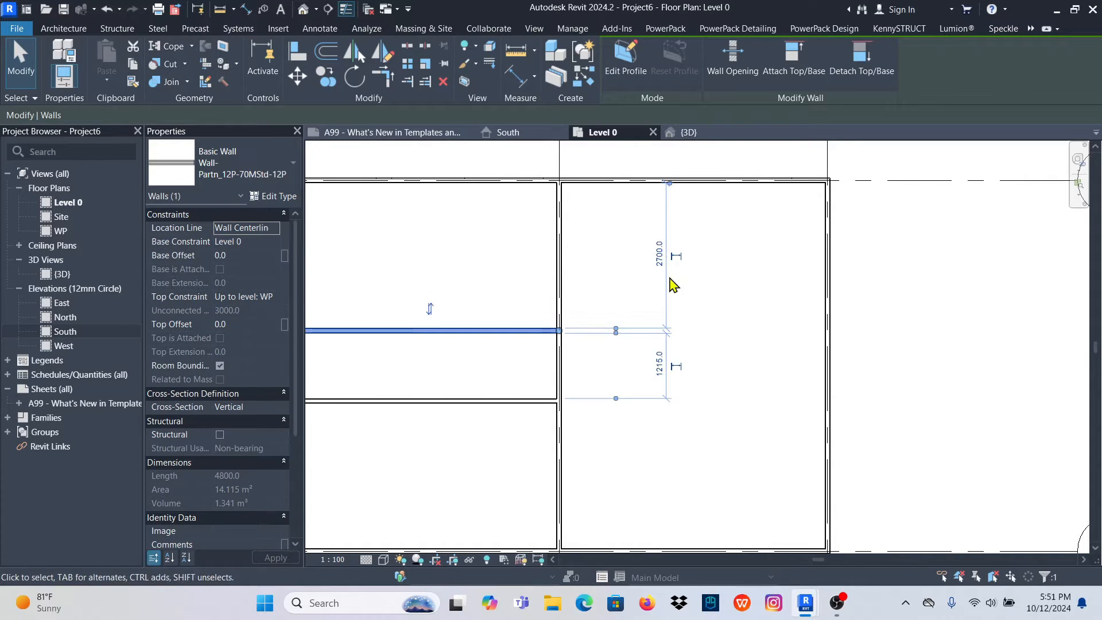
scroll(680, 314, down, 3)
click(690, 387)
Check the spacing between the two horizontal partitions and examine the room layout in the 3D view and the Level 0 plan
scroll(521, 372, up, 2)
click(522, 373)
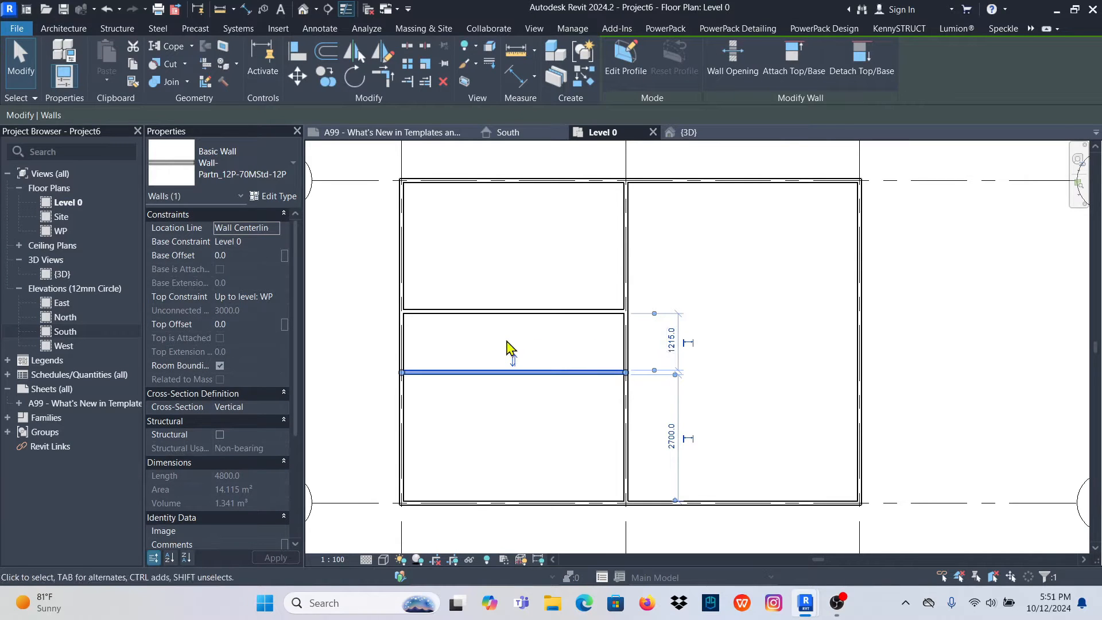
click(733, 337)
scroll(485, 400, down, 3)
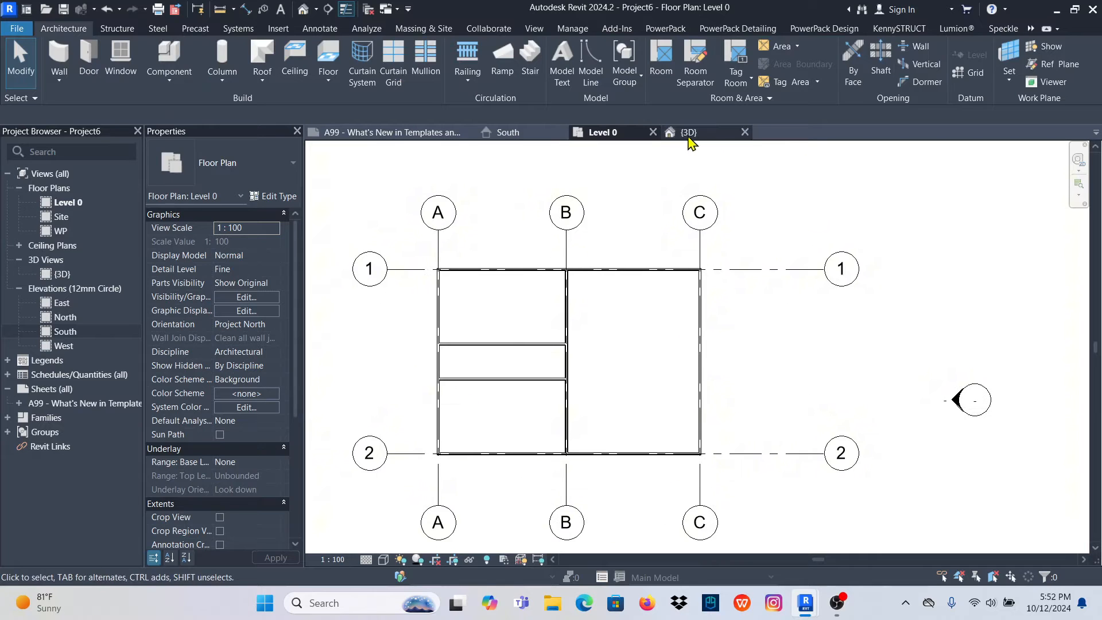
click(689, 132)
scroll(622, 372, up, 4)
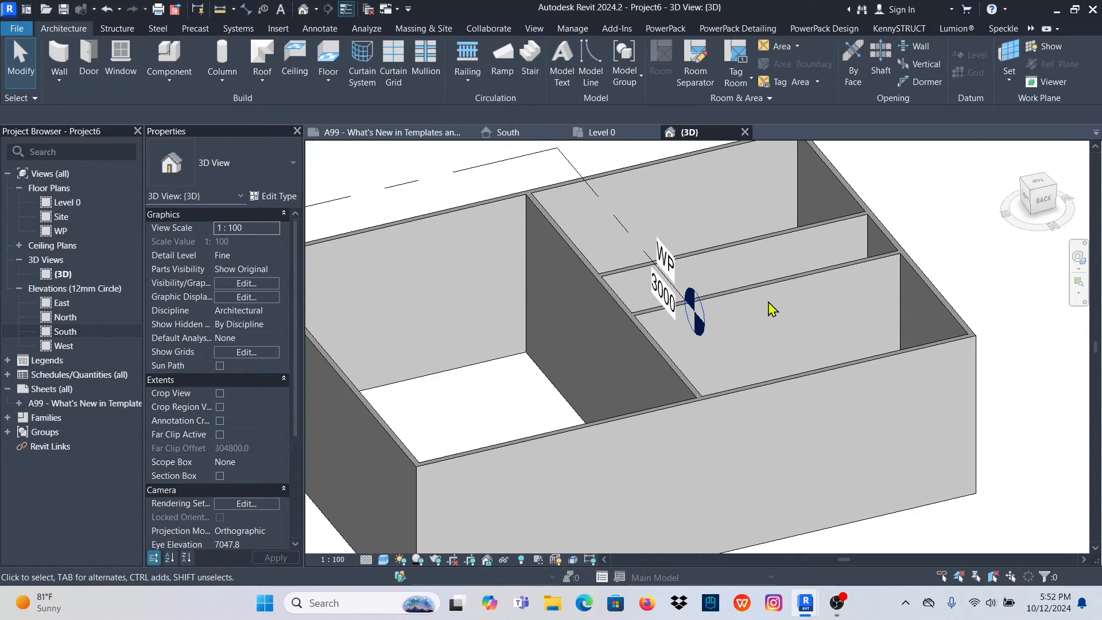
scroll(671, 415, down, 4)
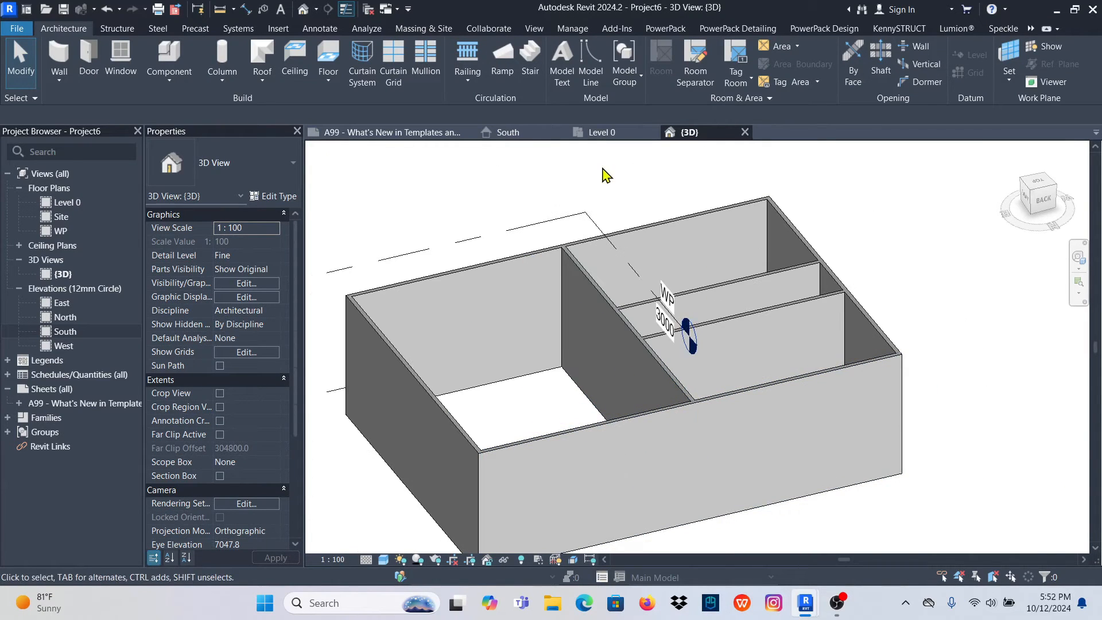
click(601, 133)
scroll(436, 411, up, 2)
scroll(563, 346, down, 3)
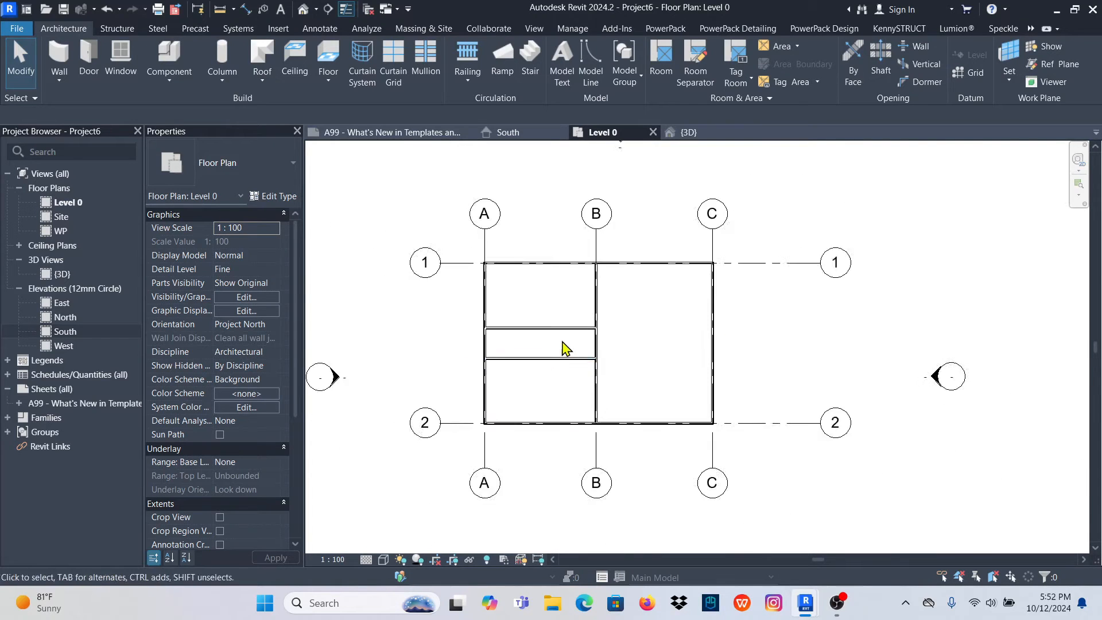
scroll(553, 354, up, 3)
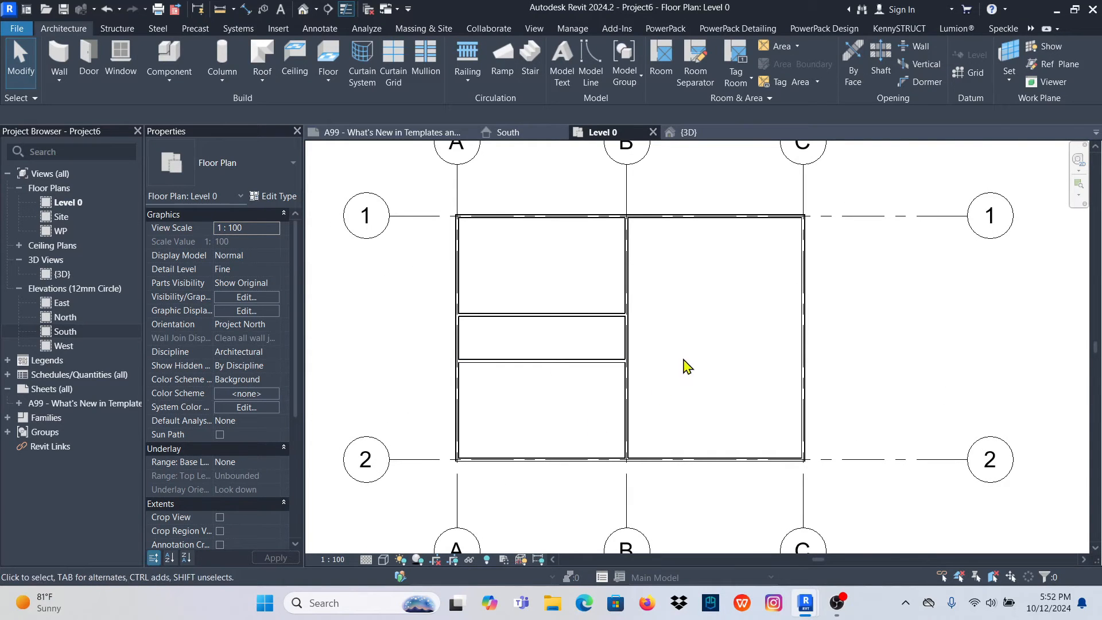
scroll(505, 353, down, 2)
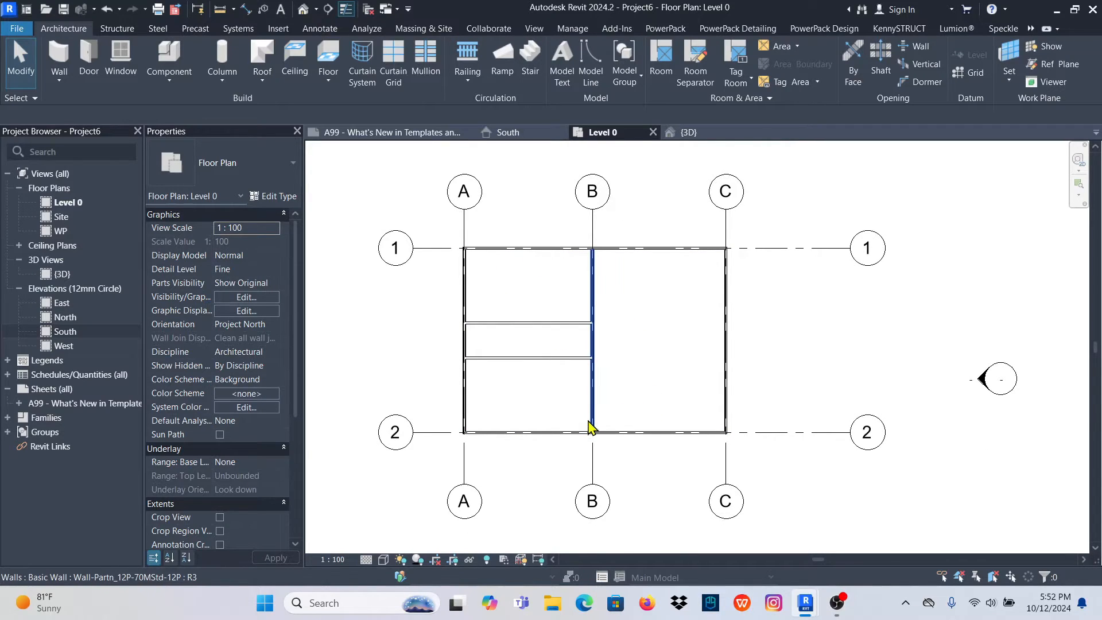
Draw a wall matching the grid B partition from grid B to the grid C wall, about 1250 mm from the grid 2 wall
scroll(597, 421, up, 4)
click(597, 383)
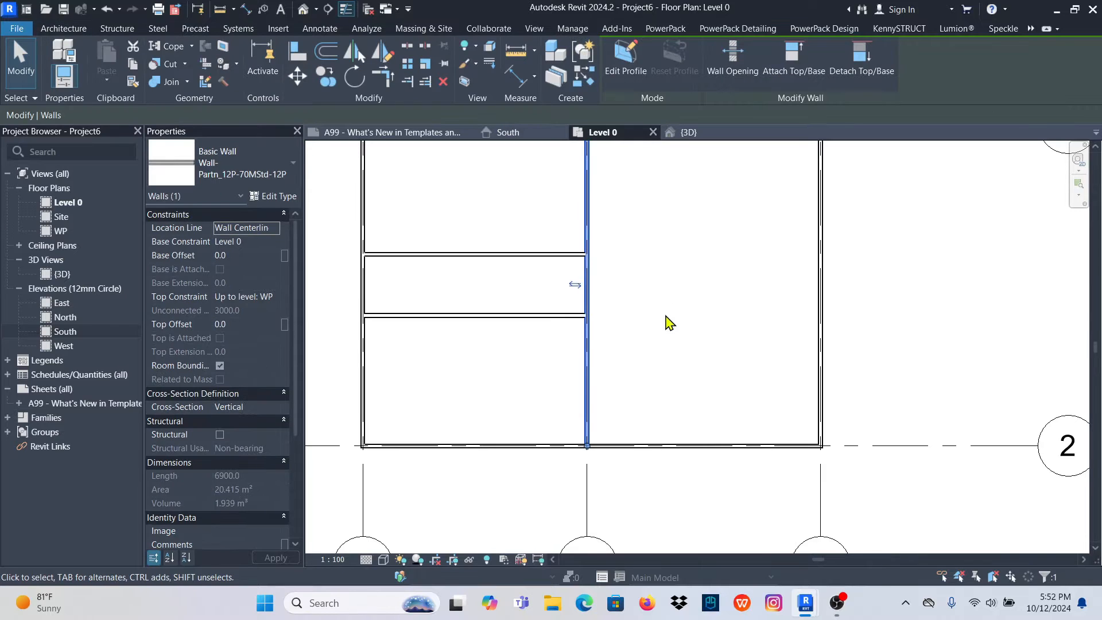
right_click(646, 250)
click(691, 342)
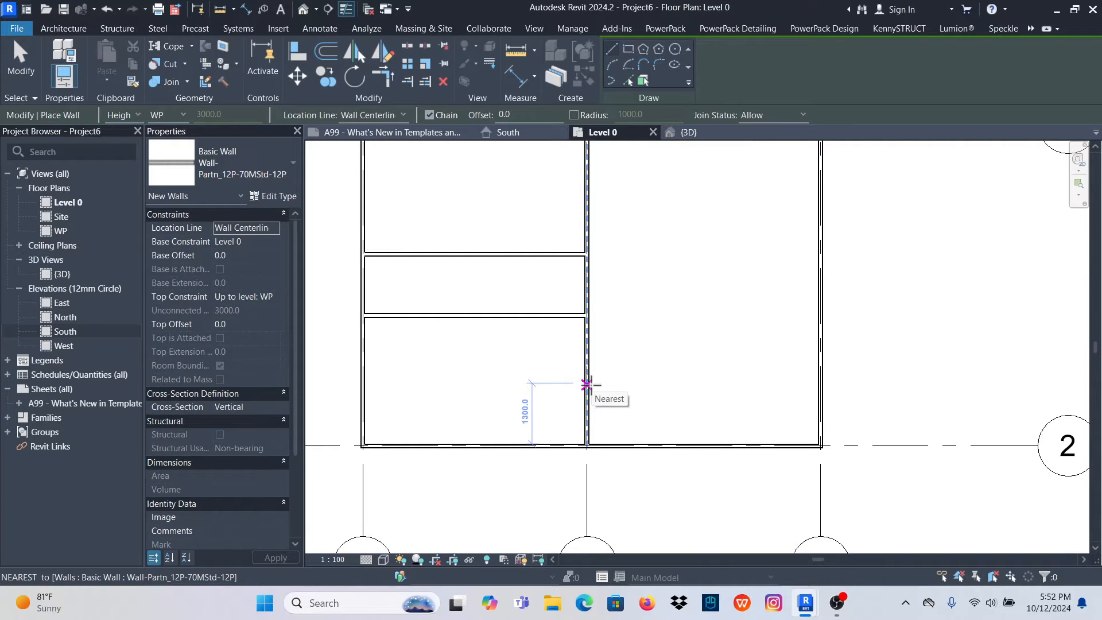
click(586, 384)
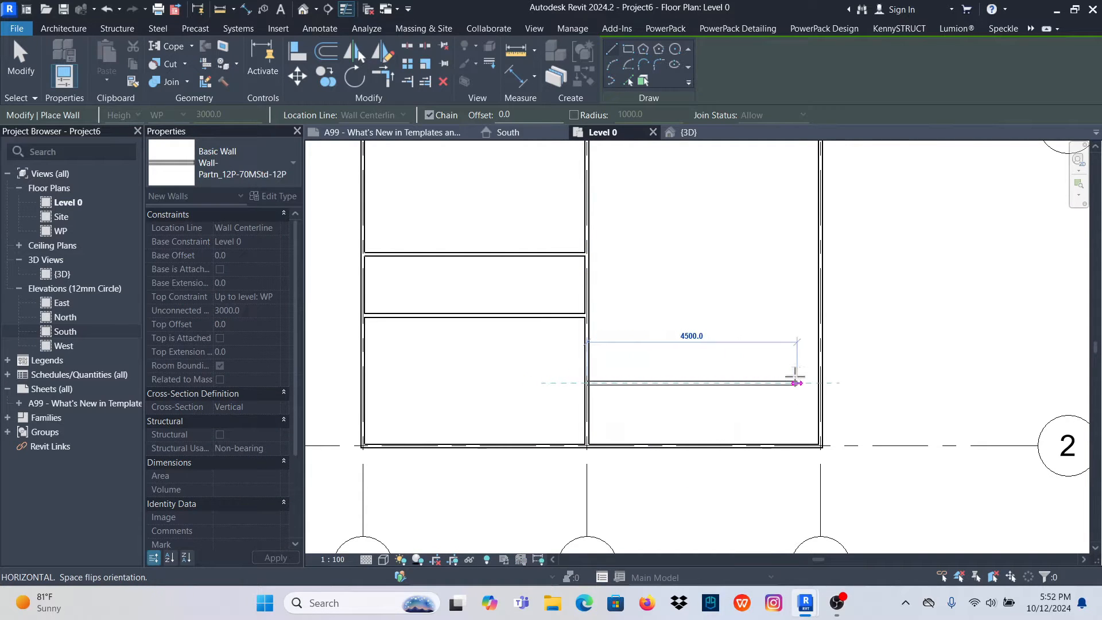
click(819, 382)
scroll(554, 366, down, 2)
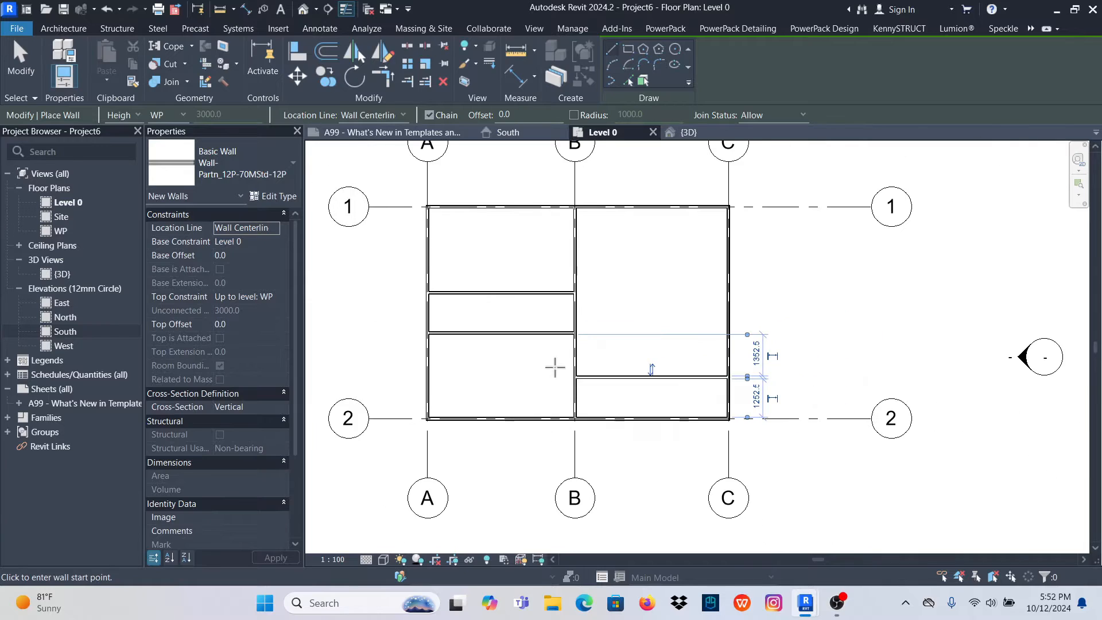
Trim the grid C wall and the new horizontal wall to a corner, keeping the grid C part towards grid 1
click(383, 78)
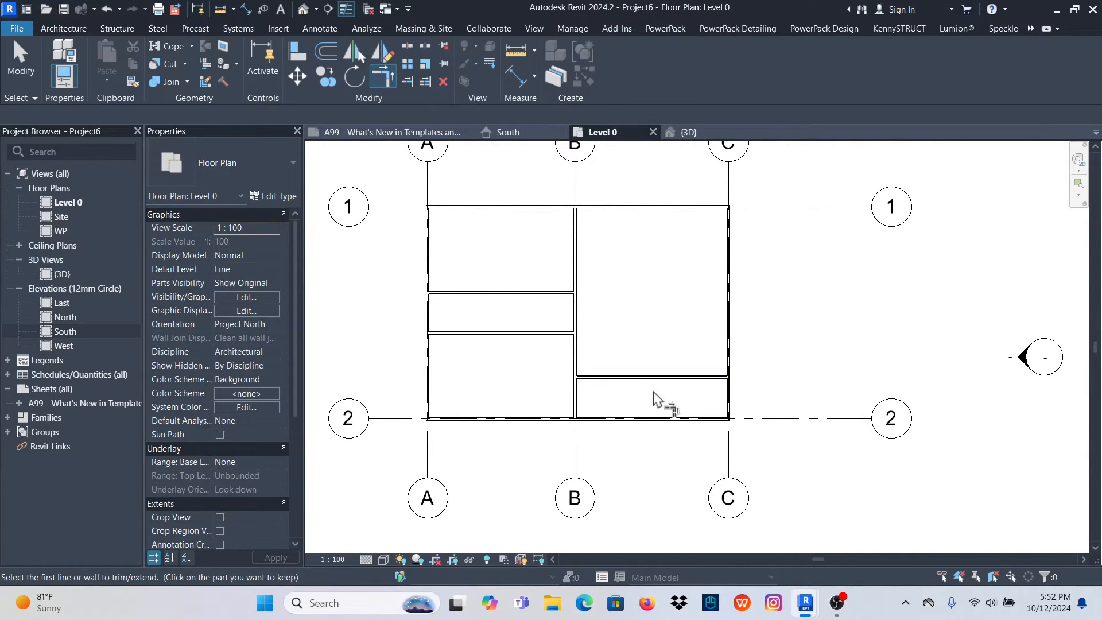
click(713, 380)
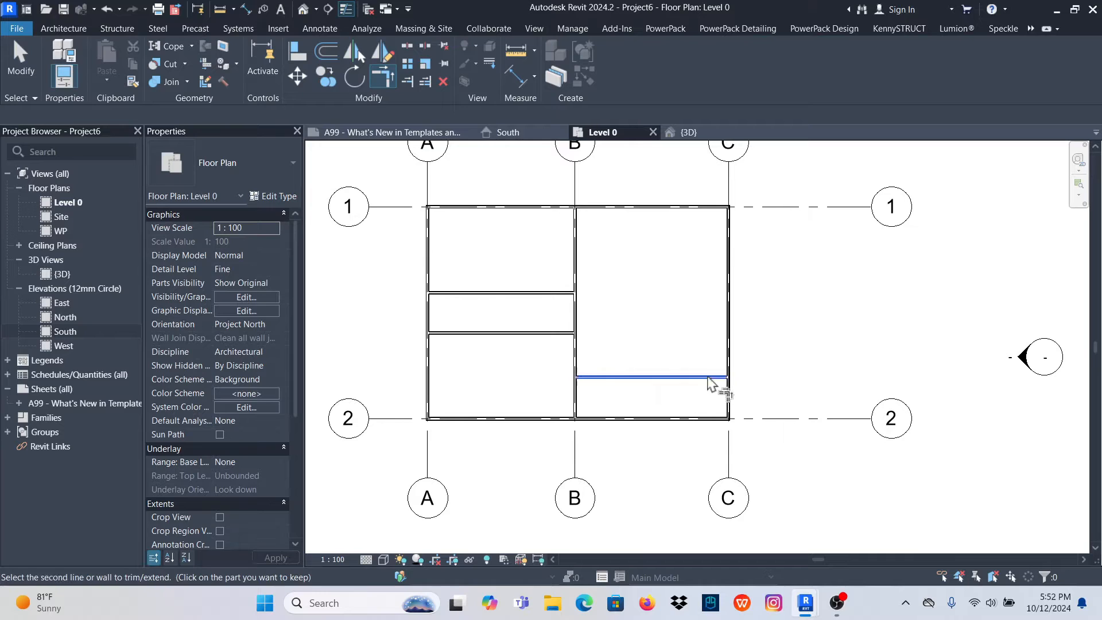
click(729, 347)
Trim the grid 2 wall and the grid B wall to a corner, keeping the part between grids A and B, and leave the trim command
click(568, 421)
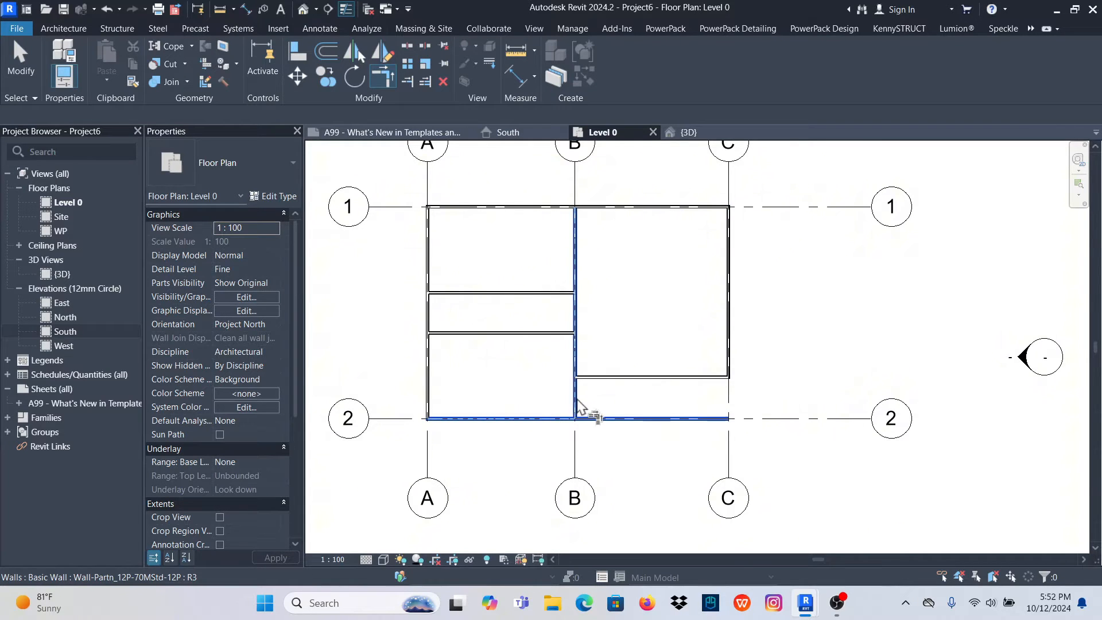
click(576, 406)
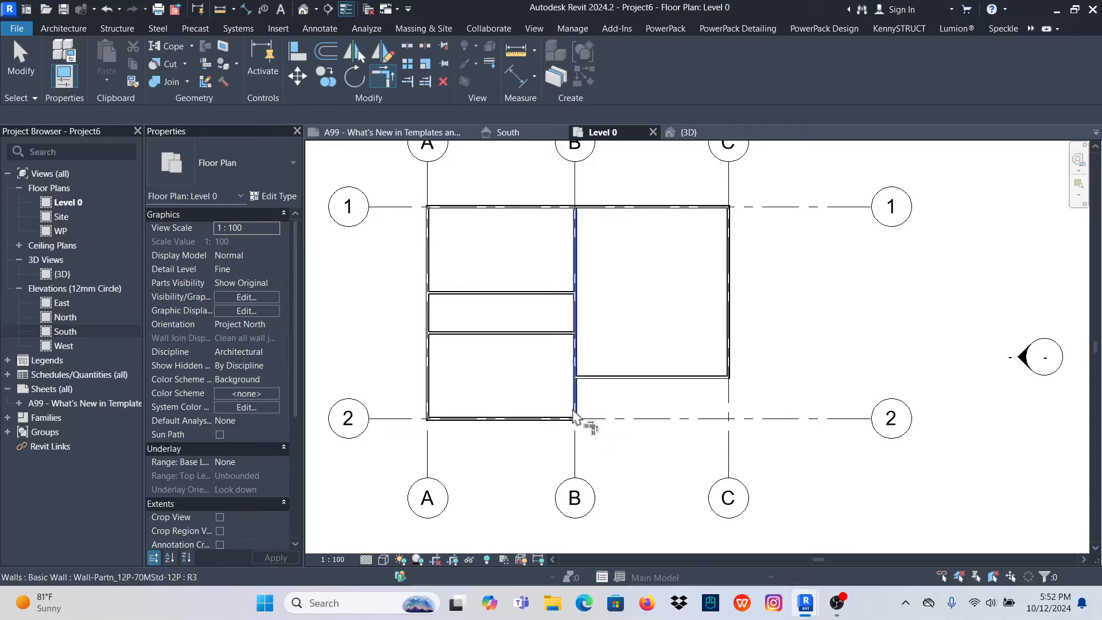
scroll(566, 308, up, 2)
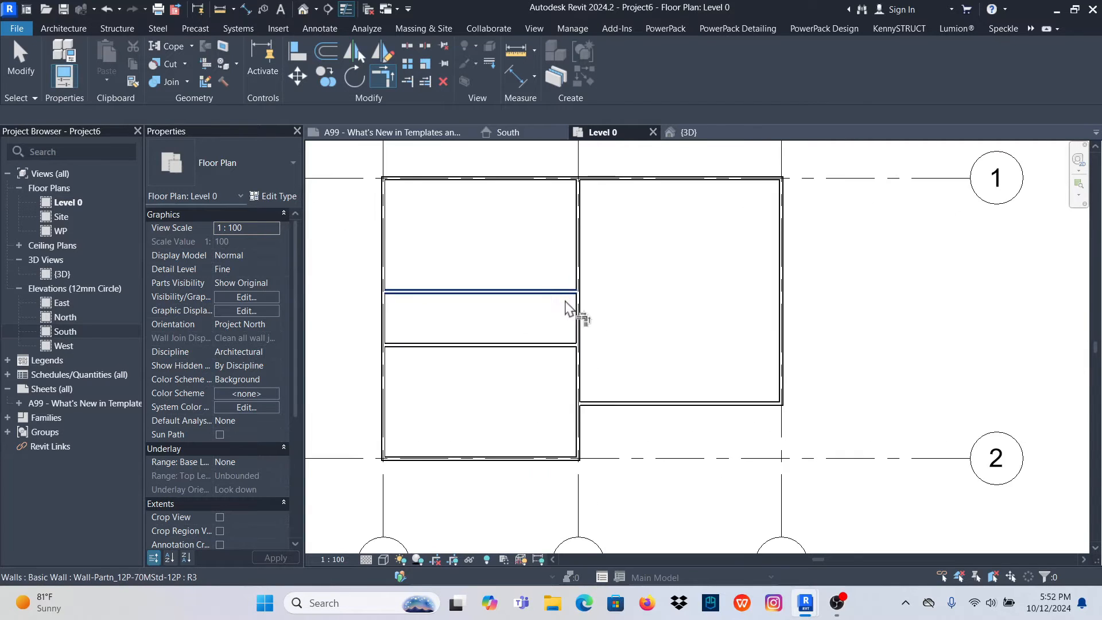
scroll(567, 309, up, 2)
right_click(646, 233)
click(660, 237)
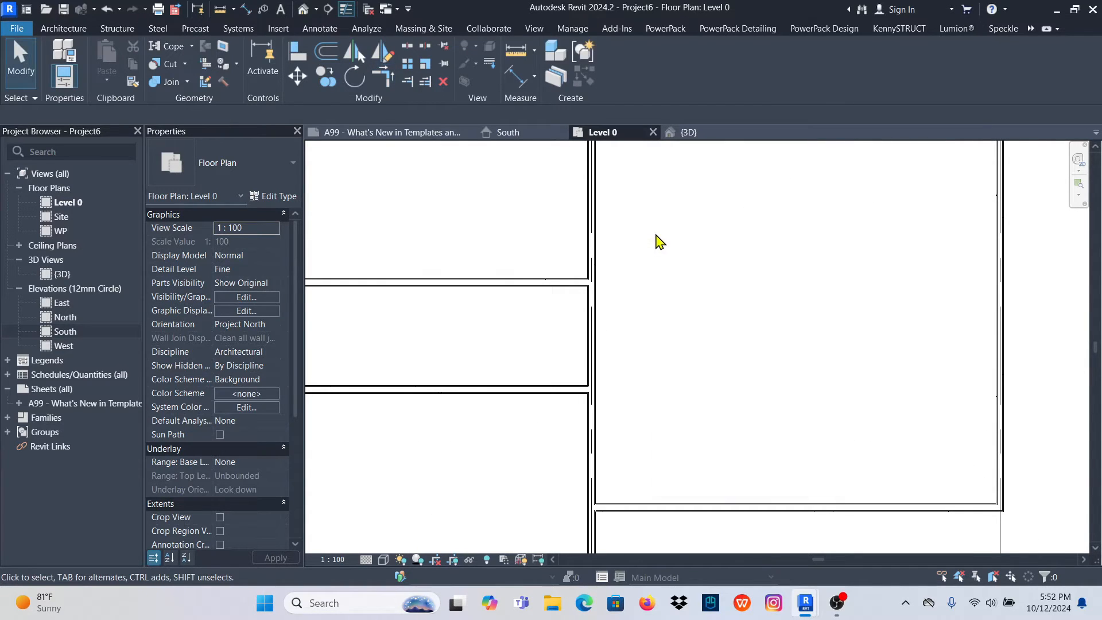
right_click(655, 235)
click(677, 242)
scroll(591, 330, down, 7)
scroll(561, 321, up, 1)
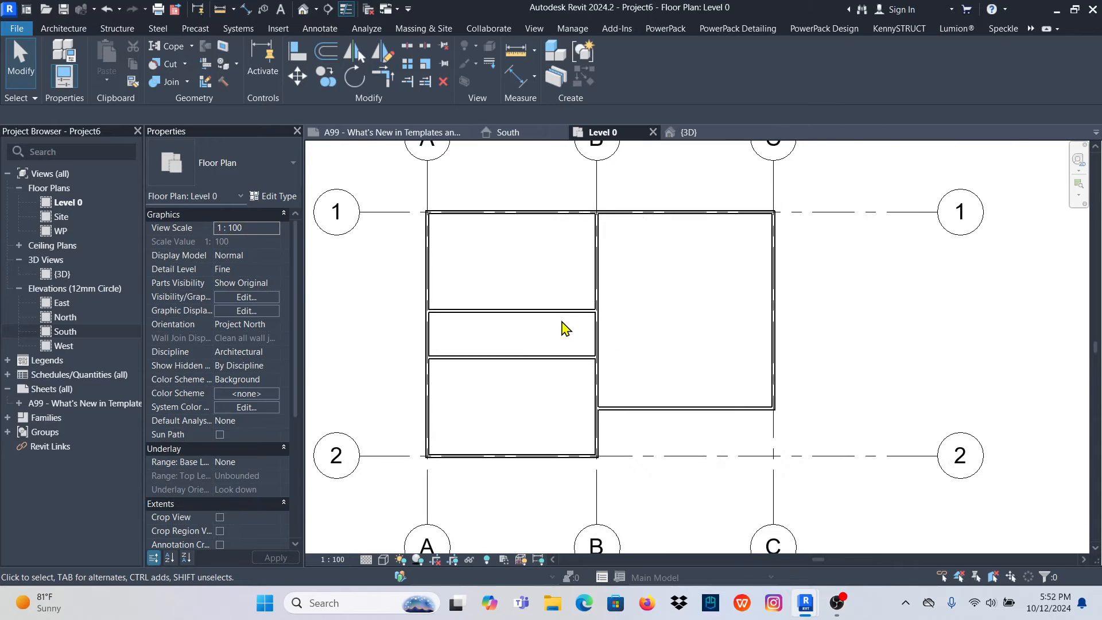
Split the grid B partition with a 25 mm joint gap, midway between the two horizontal partitions, and leave the split command
scroll(561, 329, up, 1)
scroll(635, 306, down, 2)
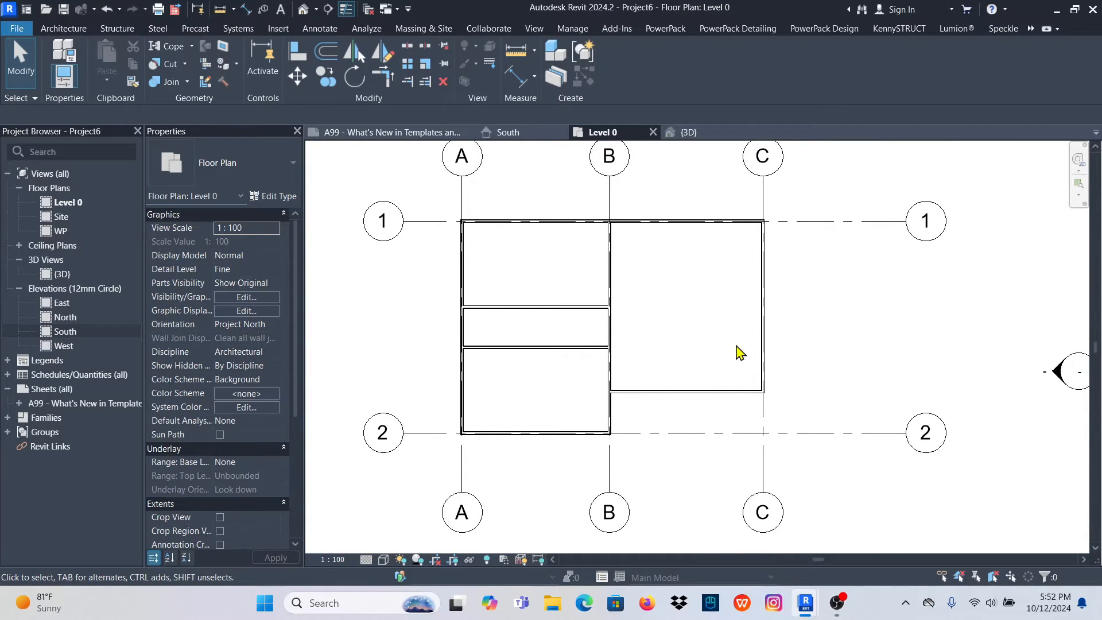
scroll(634, 367, up, 4)
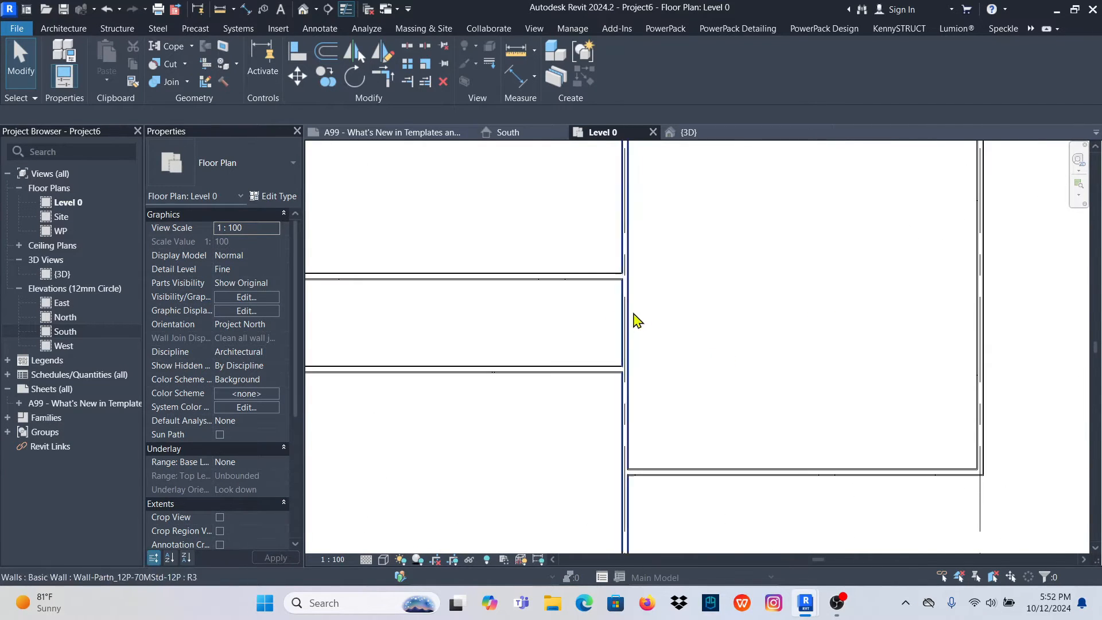
scroll(635, 322, down, 4)
scroll(629, 329, up, 3)
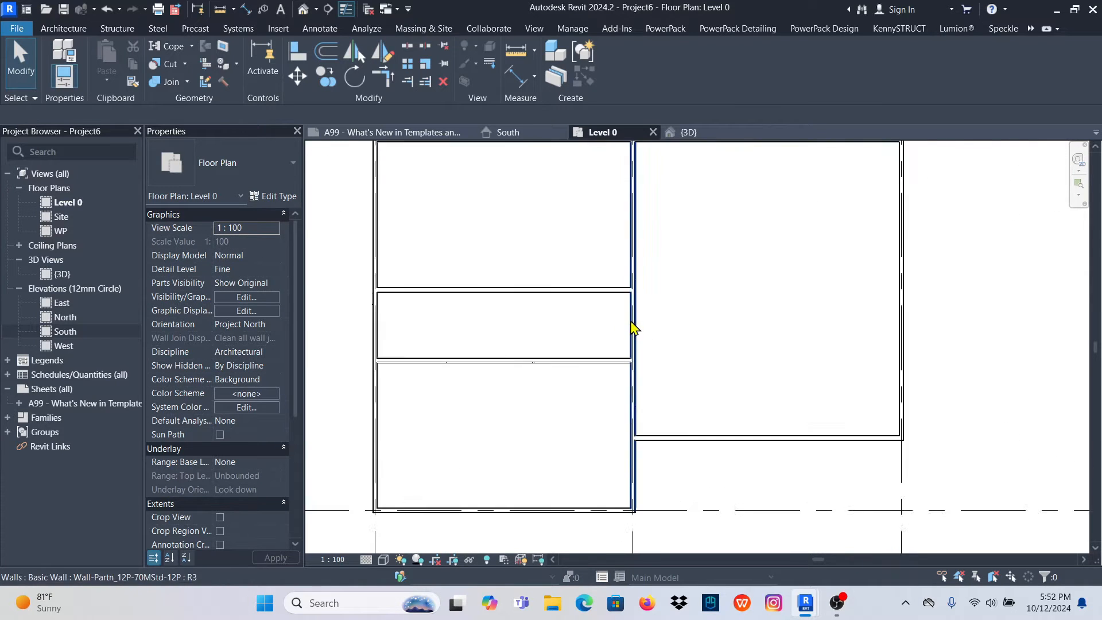
scroll(633, 327, up, 1)
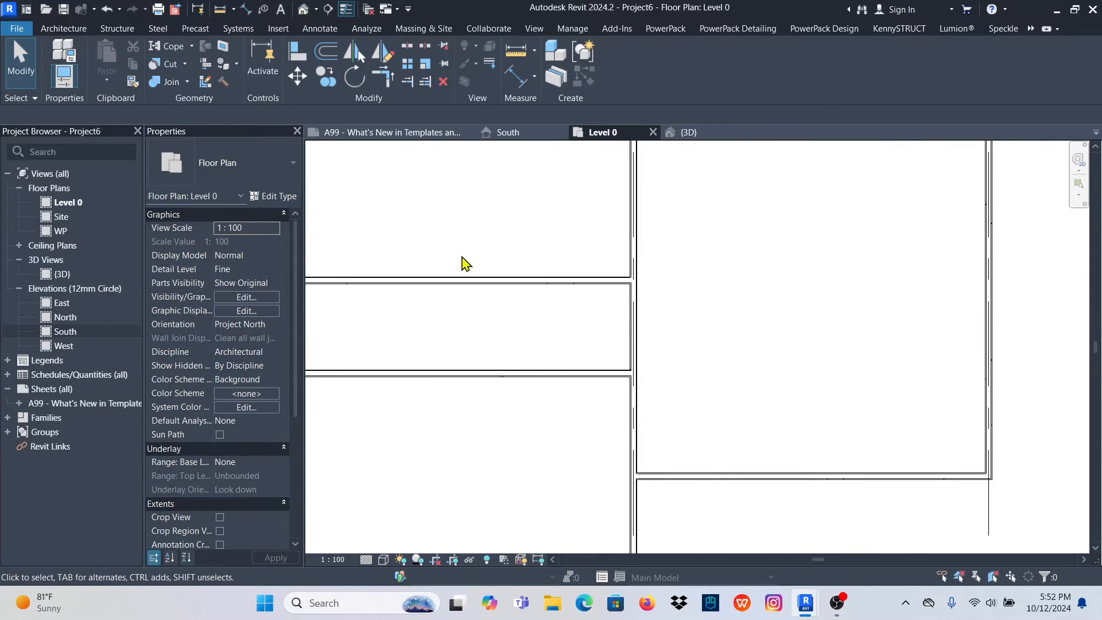
click(428, 47)
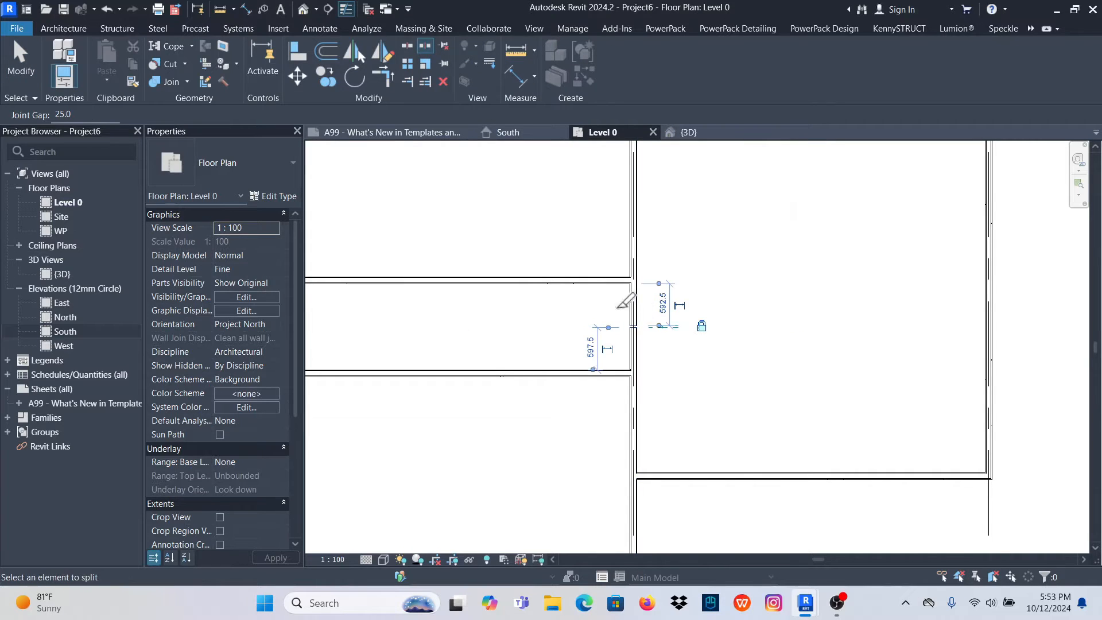
click(22, 63)
Try to trim the horizontal partition nearer grid 1 and the grid B wall to a corner, keeping the part towards grid 1
scroll(635, 310, up, 4)
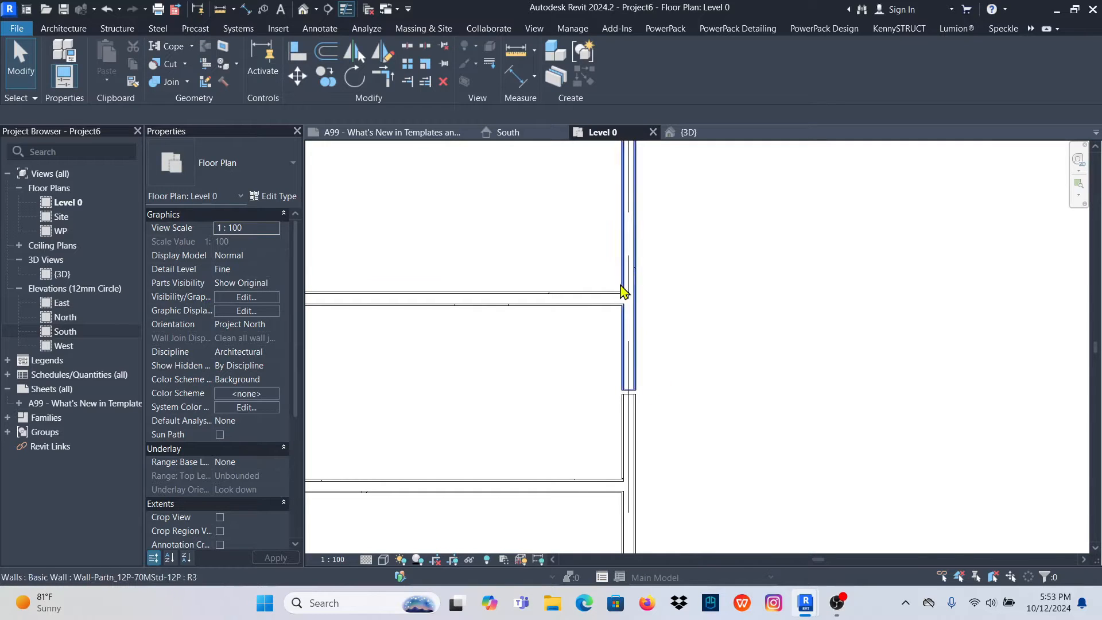
scroll(488, 195, up, 2)
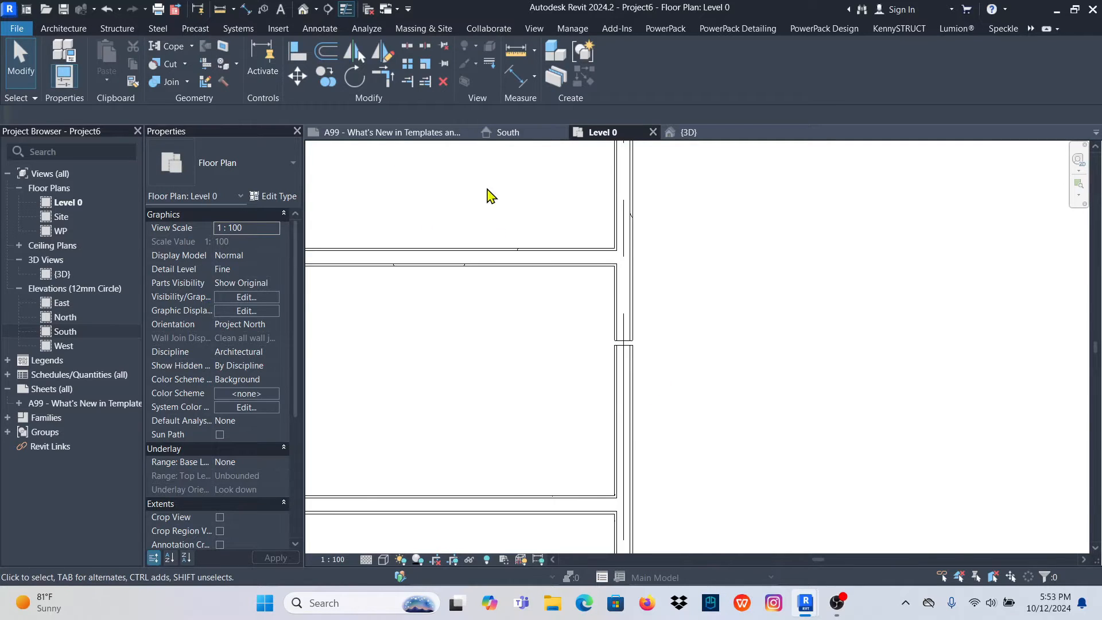
click(385, 81)
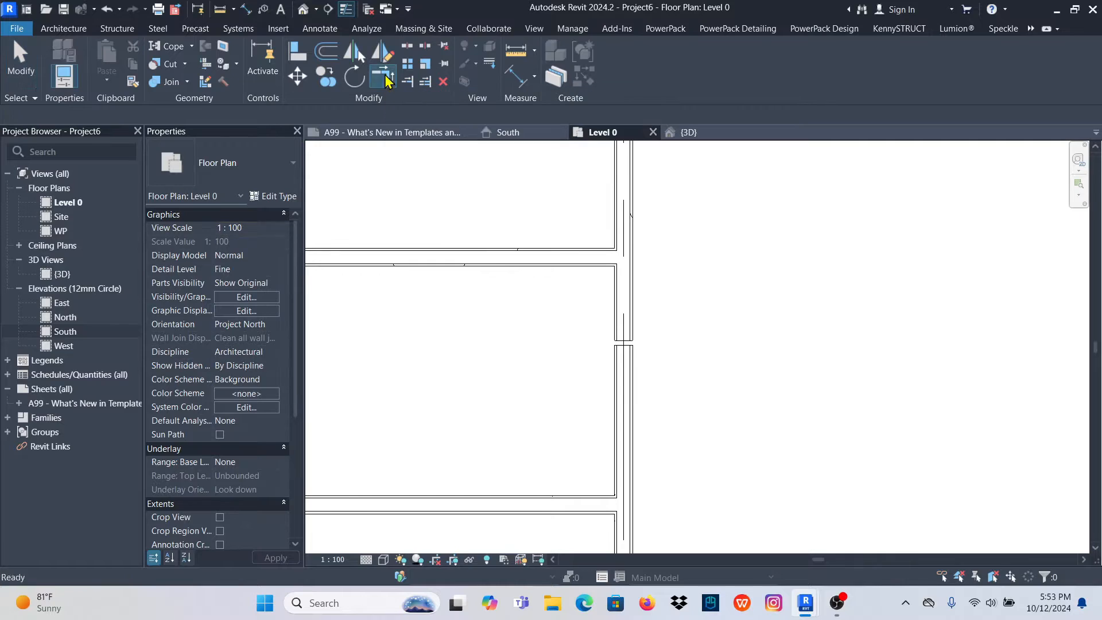
click(555, 259)
click(624, 219)
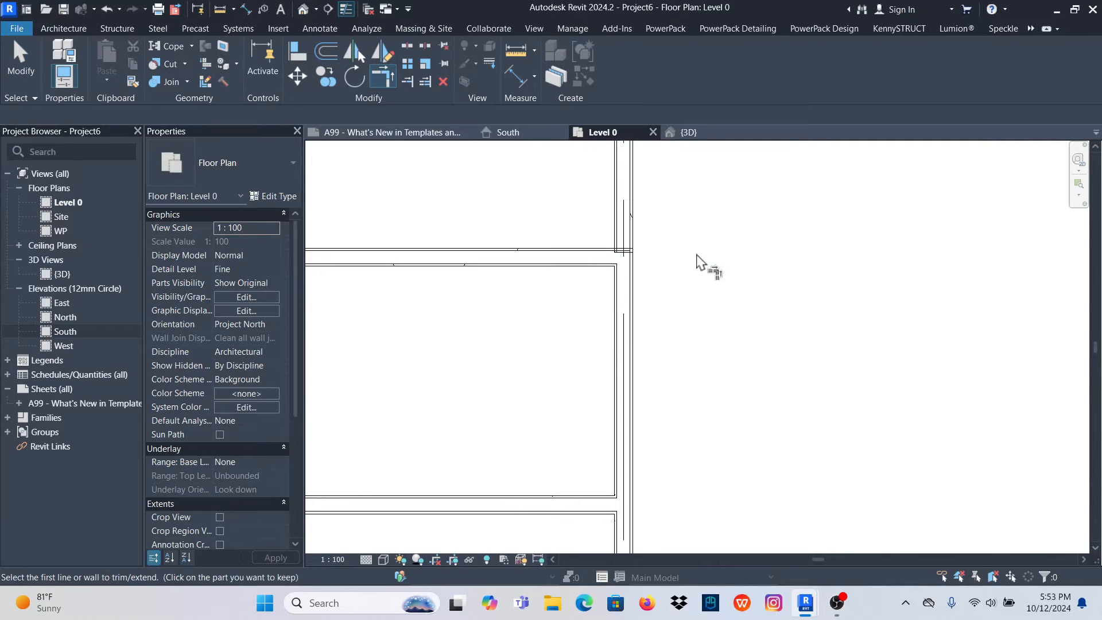
Trim the grid B wall and the horizontal partition nearer grid 2 to a corner, keeping the part towards grid 2, and leave the command
scroll(625, 264, down, 2)
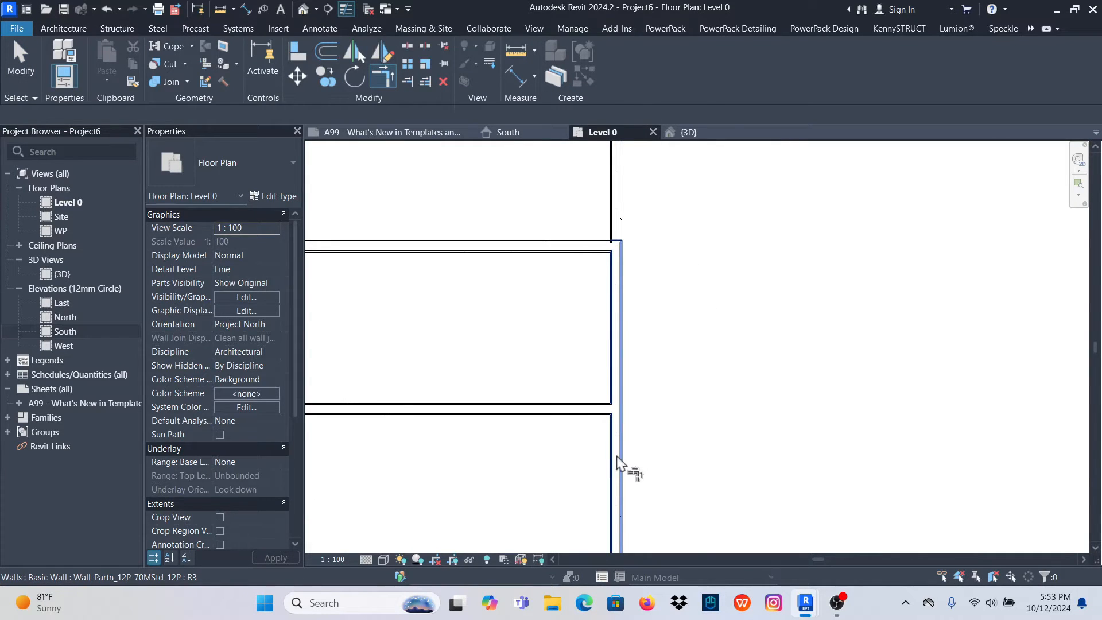
click(617, 462)
click(597, 416)
right_click(651, 264)
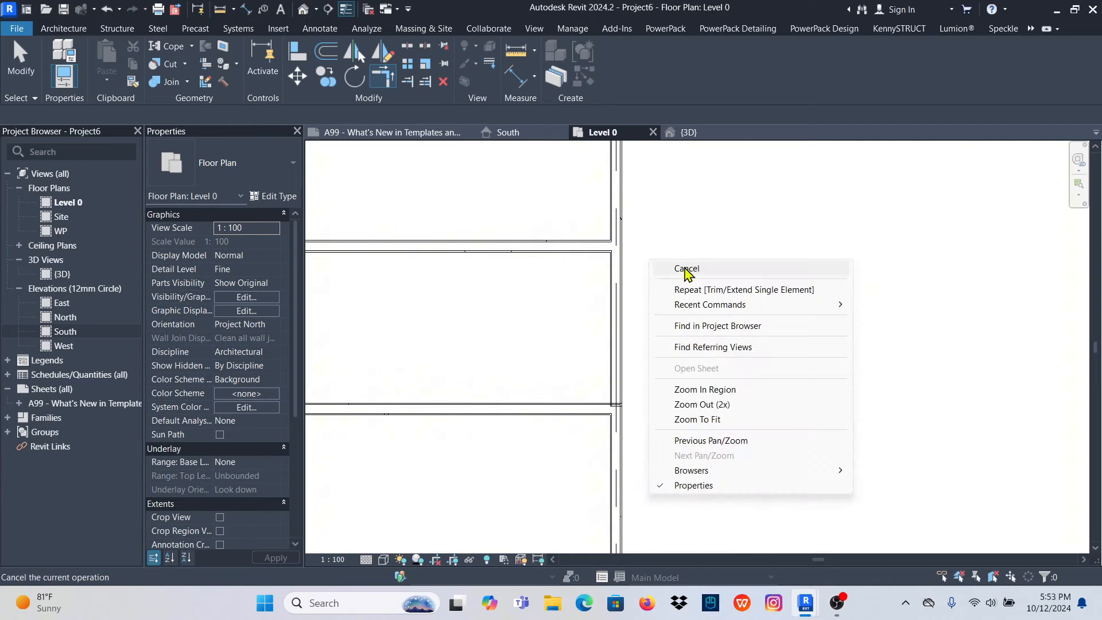
click(677, 265)
Remove the gap constraint from the grid B wall towards grid 1 and pull its end back to the horizontal partition nearer grid 1
click(613, 319)
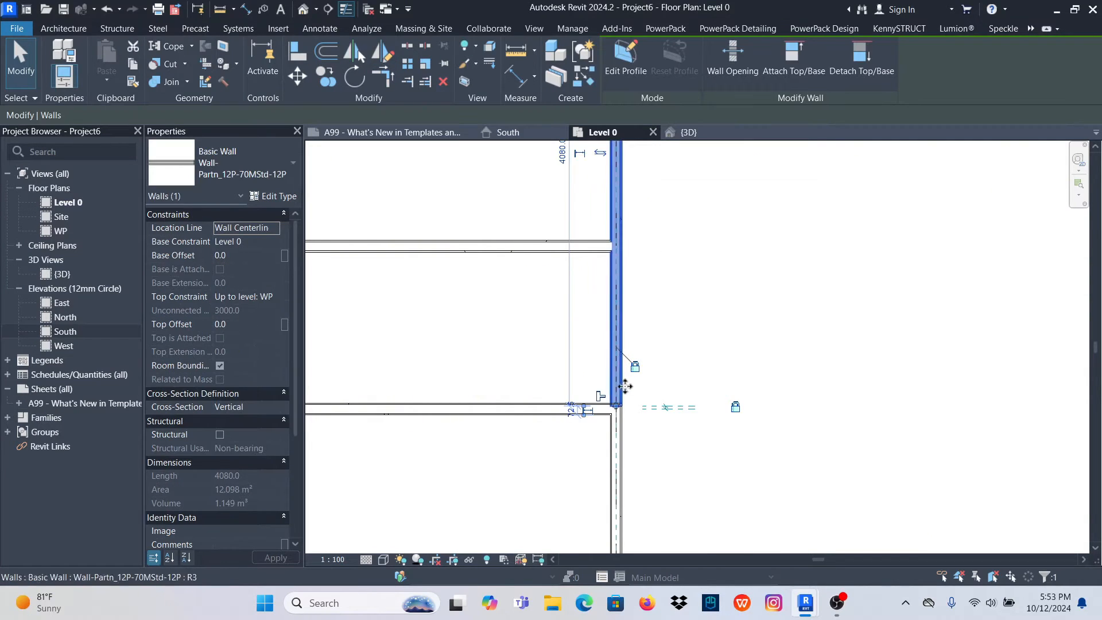
drag(621, 390, 607, 411)
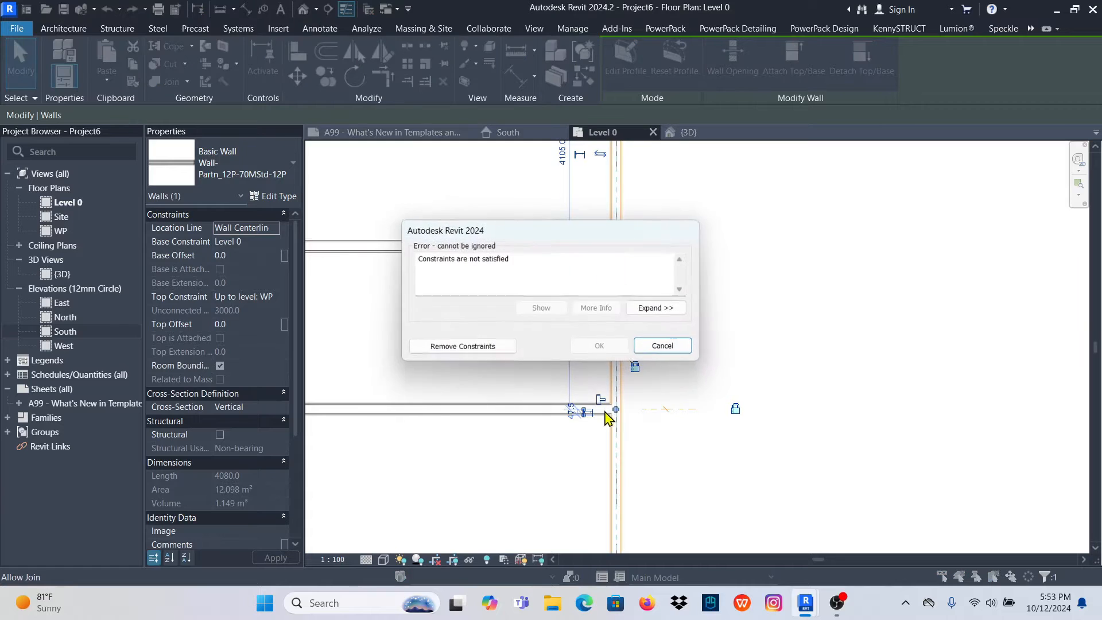
click(485, 348)
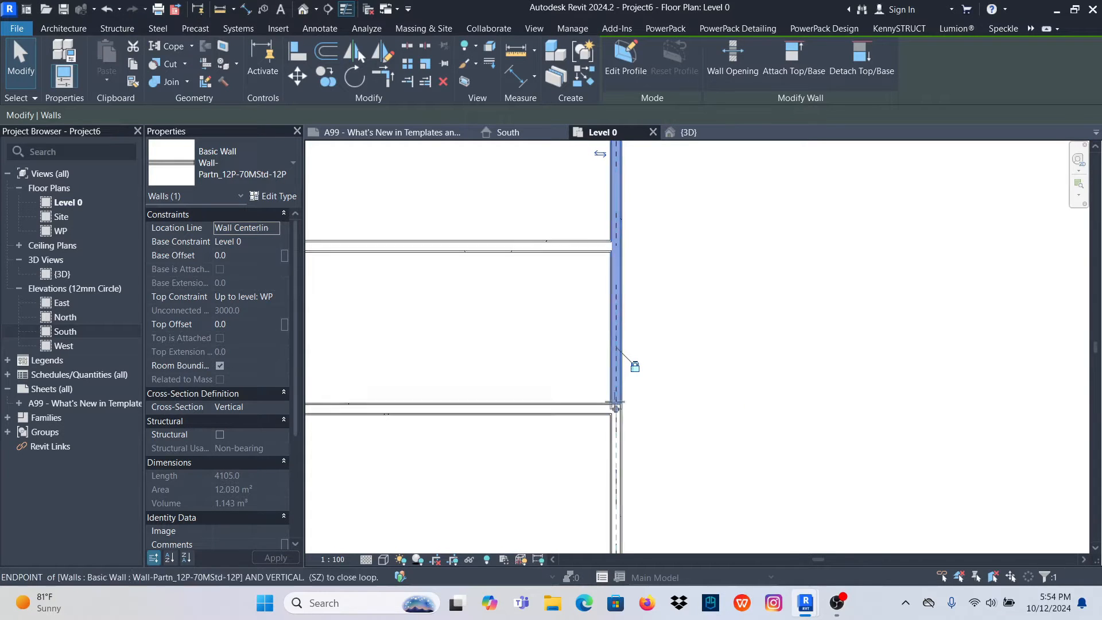
drag(615, 412, 616, 245)
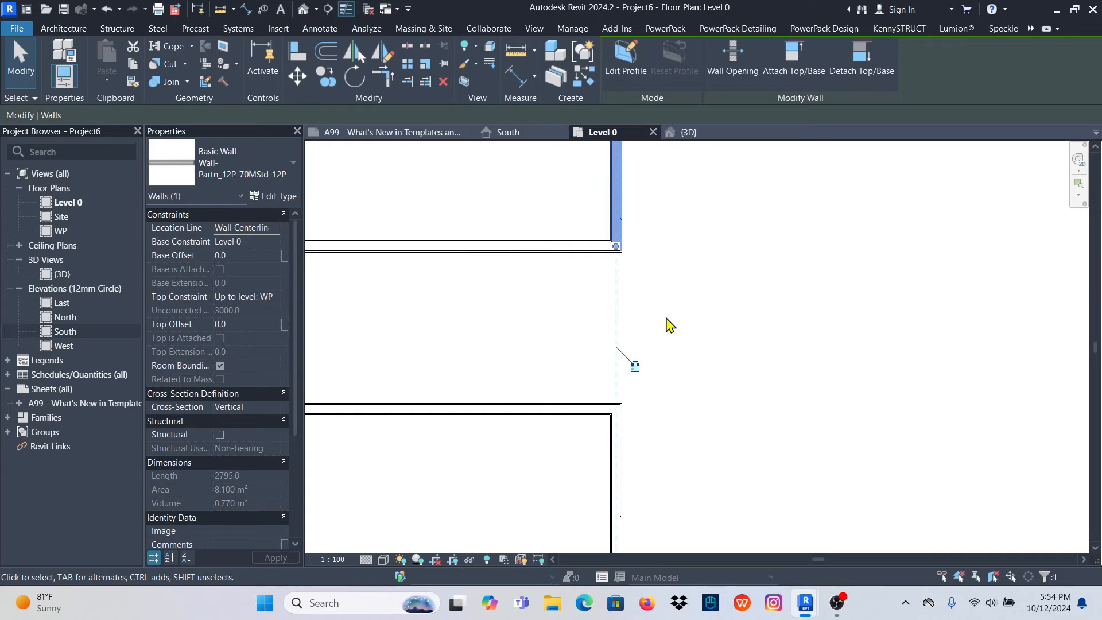
click(666, 321)
Extend the grid B wall slightly past the horizontal partition nearer grid 1, trim both walls to a corner, and leave the trim command
click(618, 218)
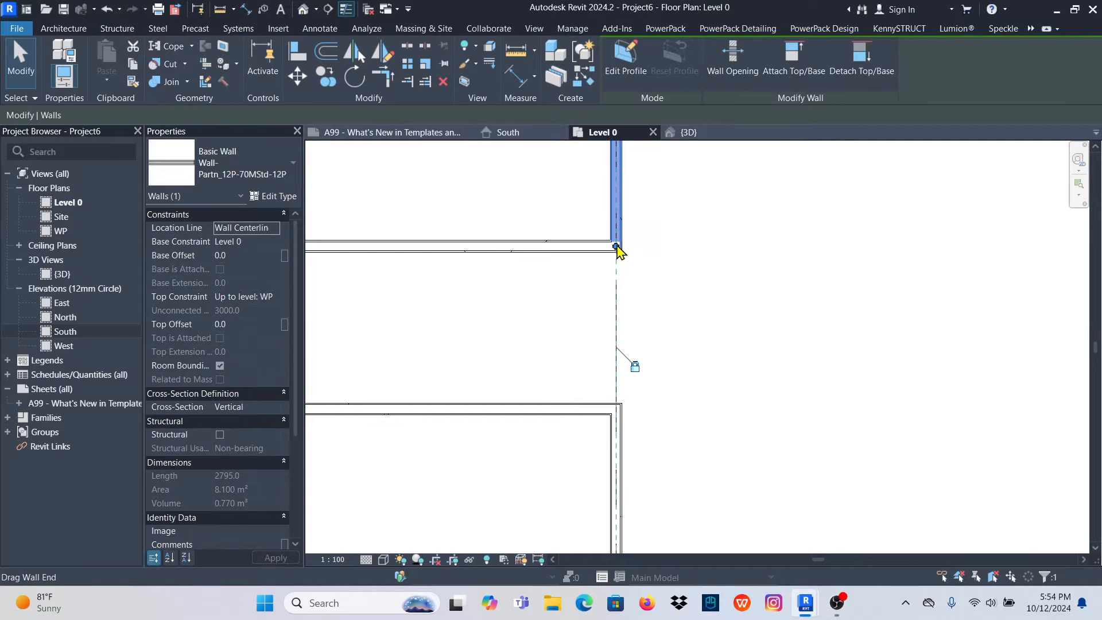
drag(618, 248, 615, 284)
click(706, 337)
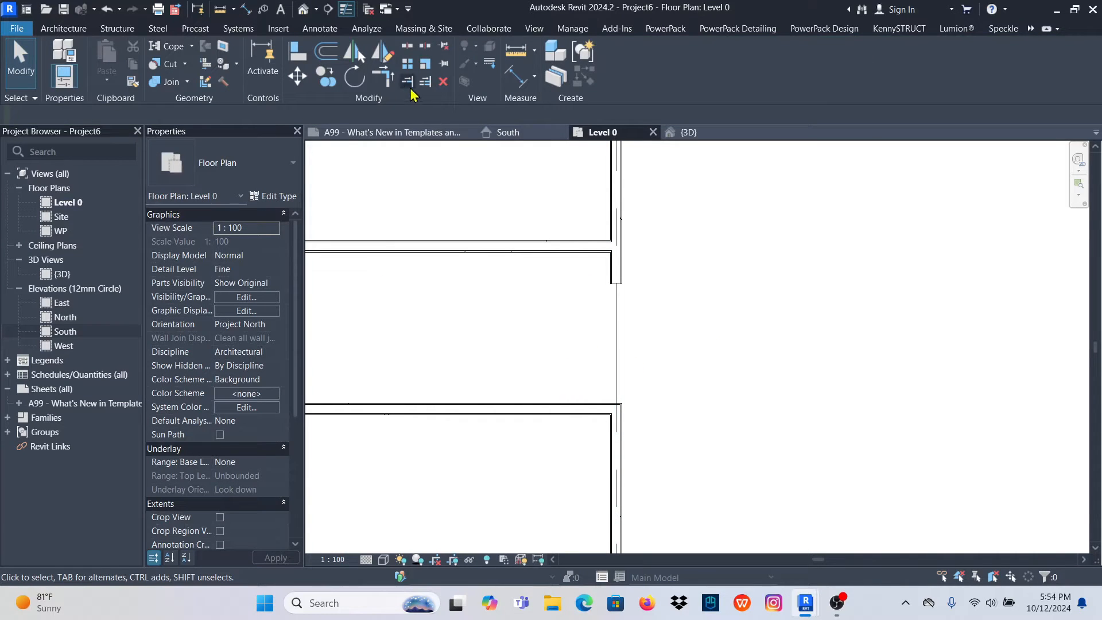
click(382, 76)
click(518, 247)
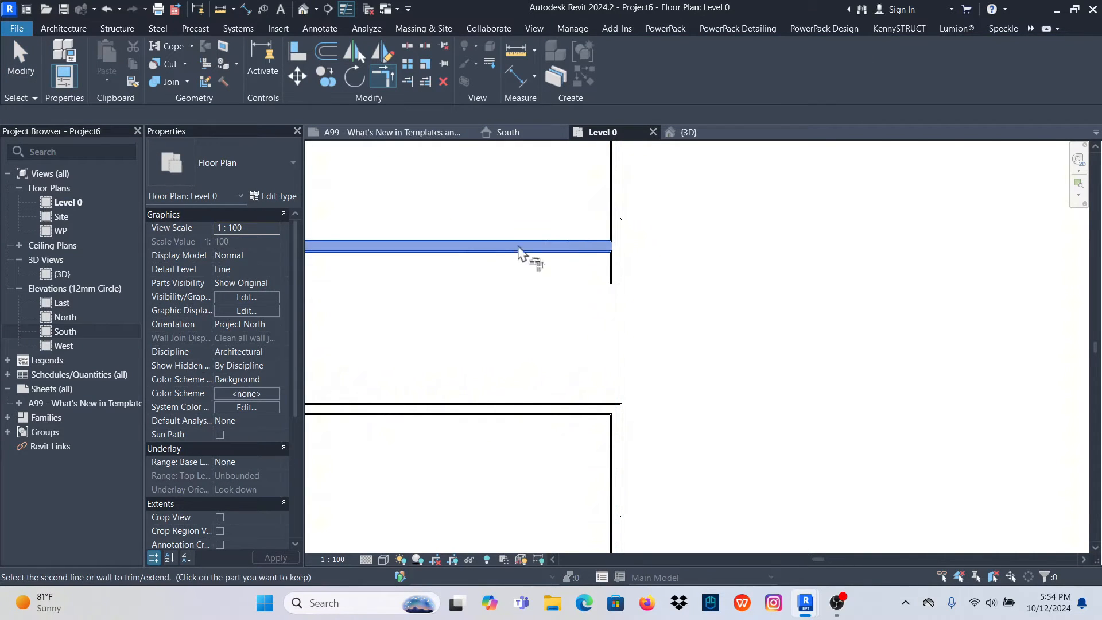
click(617, 217)
scroll(659, 315, down, 3)
scroll(507, 356, down, 2)
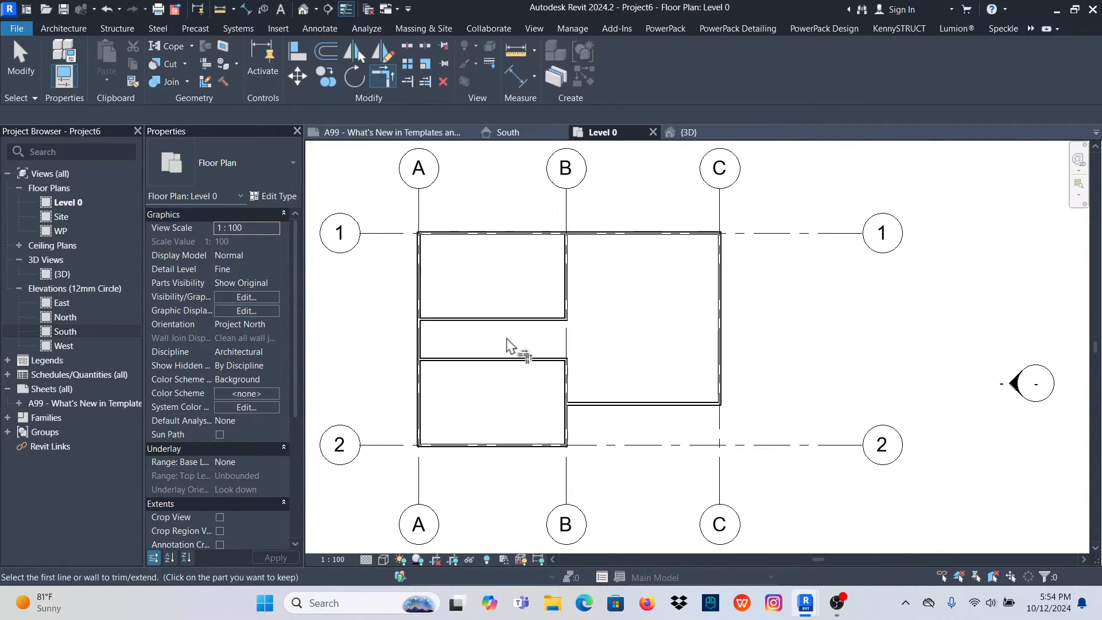
right_click(607, 261)
click(627, 271)
right_click(612, 262)
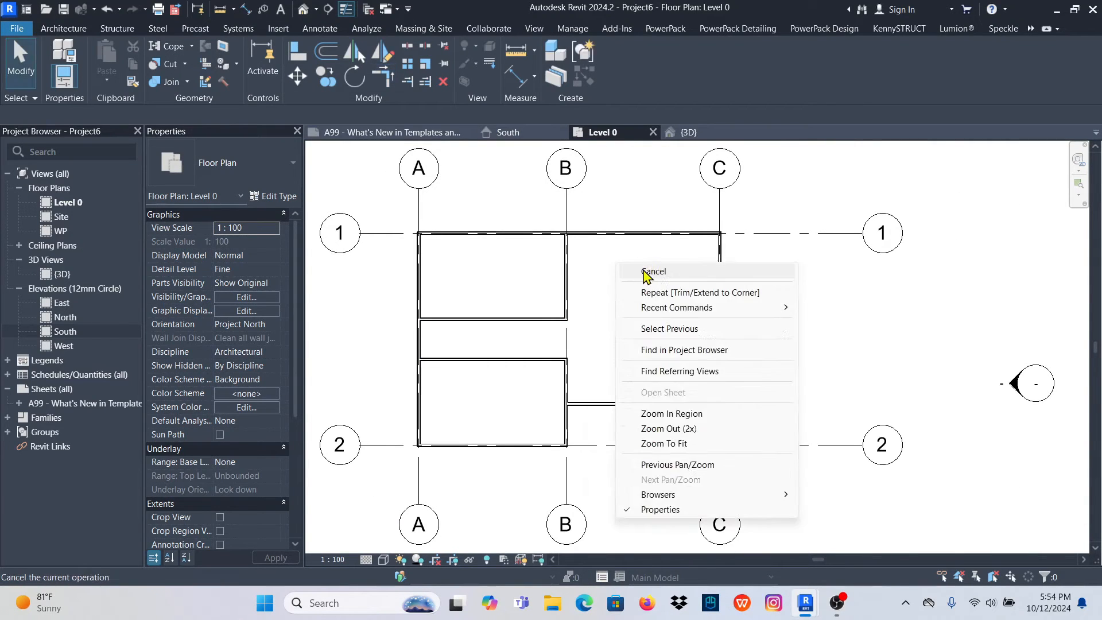
Switch the Level 0 plan to a shaded visual style and examine the wall corners and overall layout
scroll(412, 326, up, 2)
scroll(412, 325, up, 1)
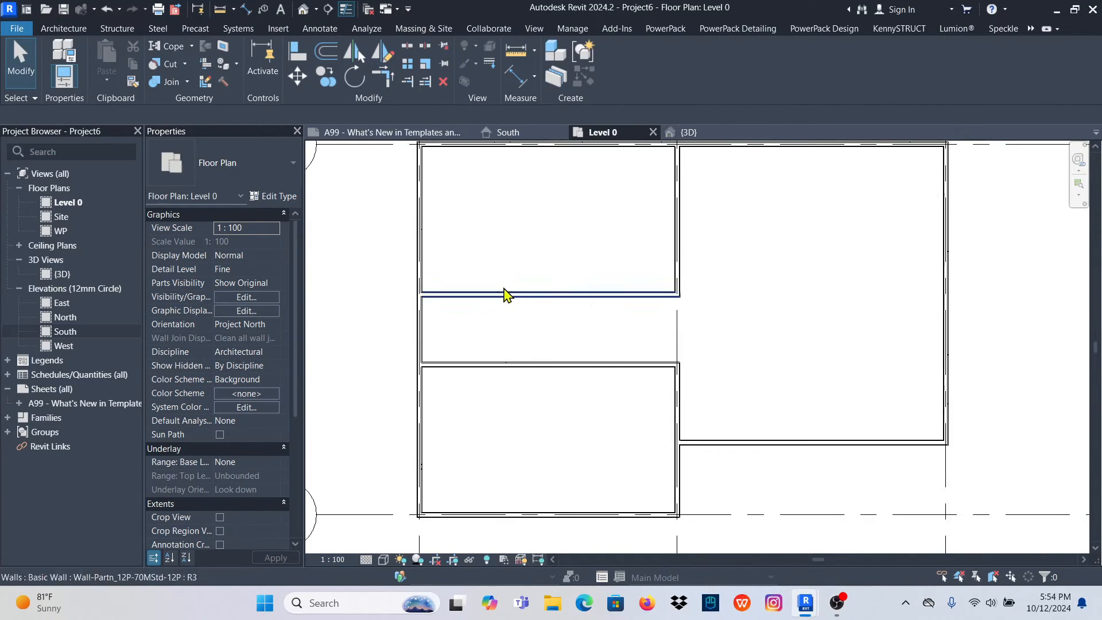
click(383, 559)
click(416, 496)
scroll(579, 356, down, 2)
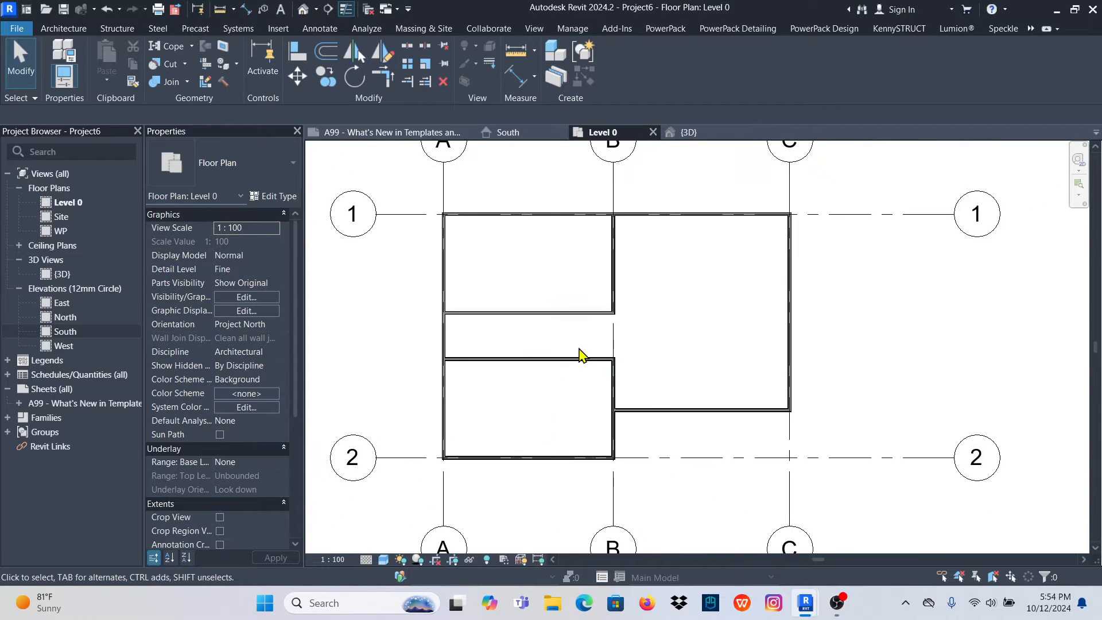
scroll(579, 356, up, 5)
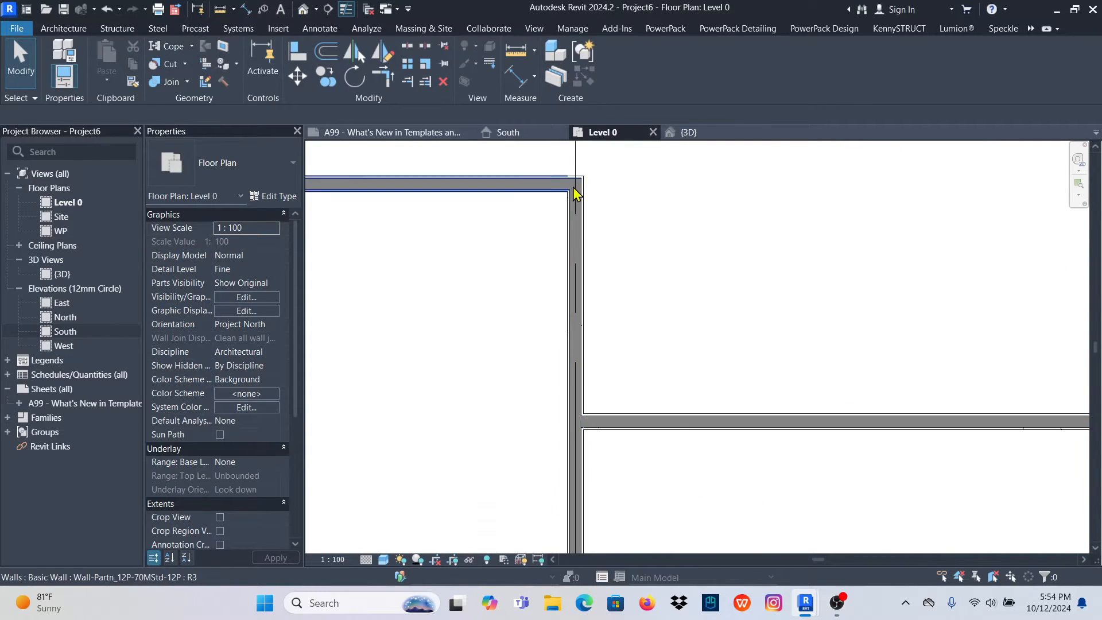
scroll(575, 192, down, 2)
scroll(573, 367, down, 2)
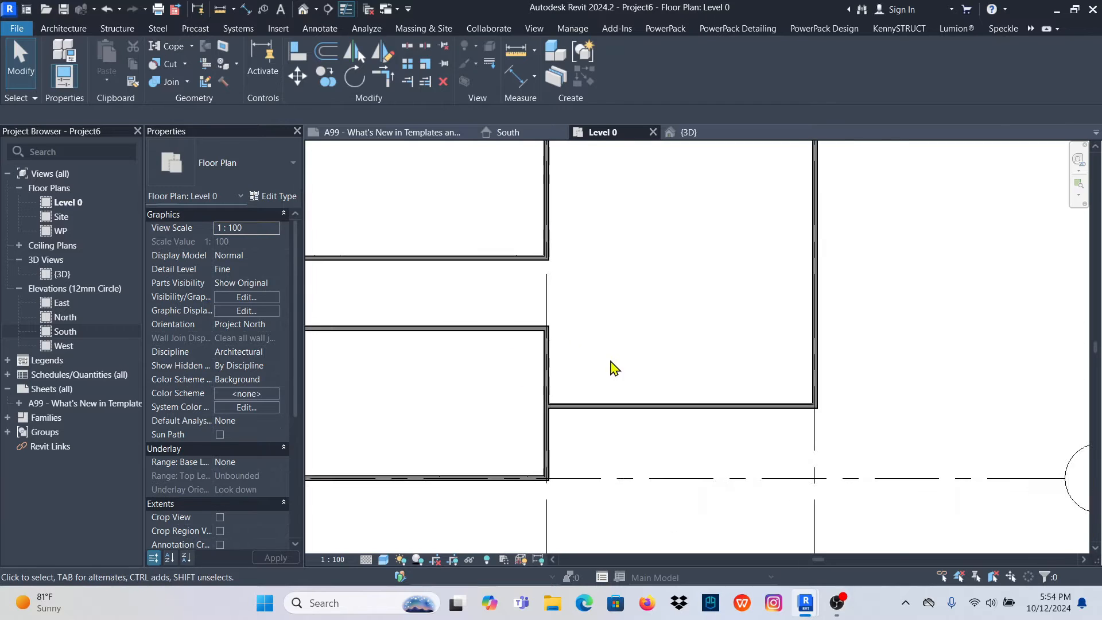
scroll(613, 367, down, 6)
scroll(634, 370, up, 5)
scroll(628, 379, down, 2)
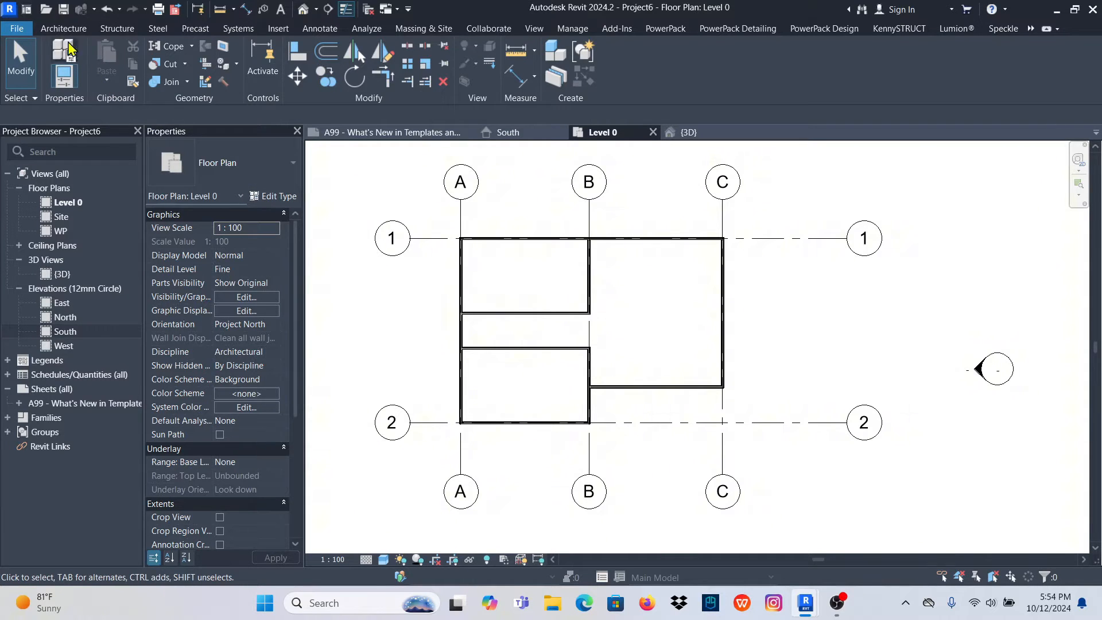
Start the Door command and review the door families and sizes available in the project
click(63, 29)
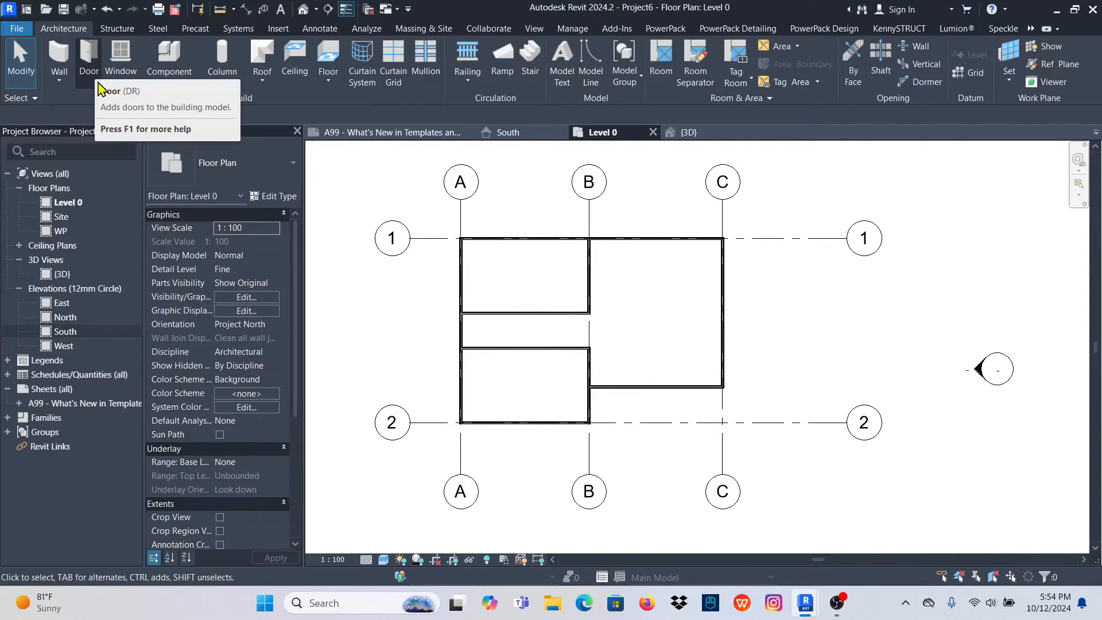
click(90, 58)
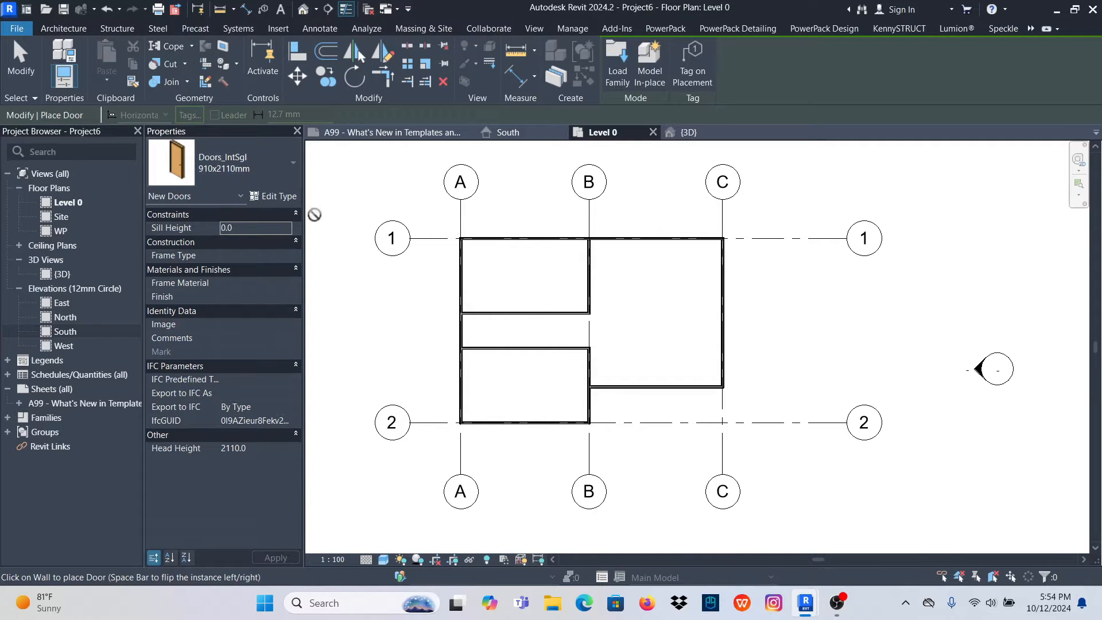
click(278, 168)
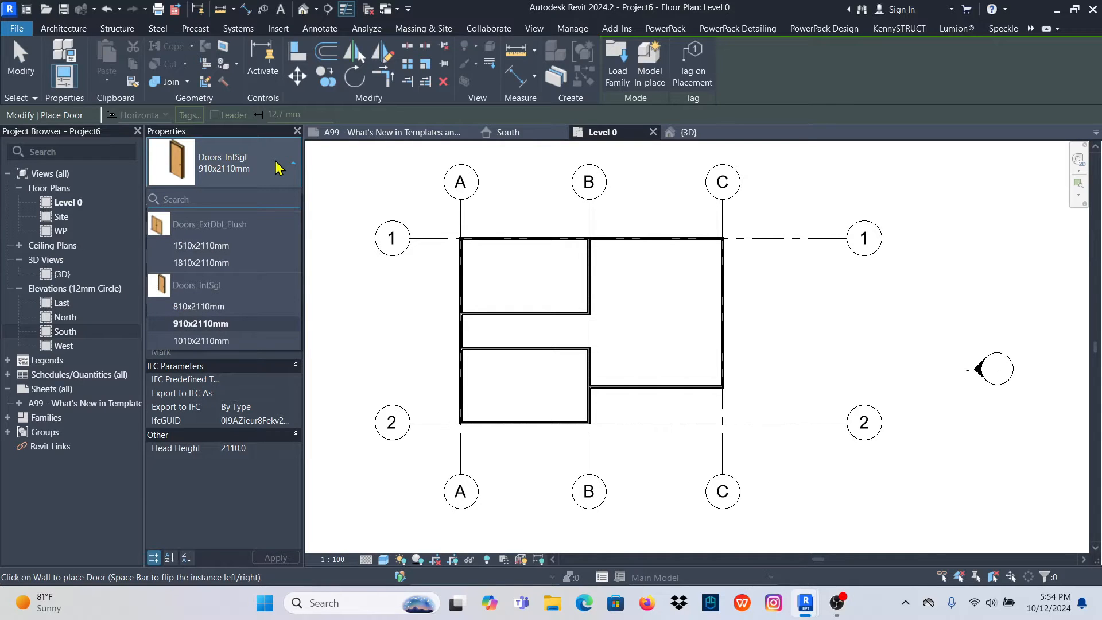
click(278, 168)
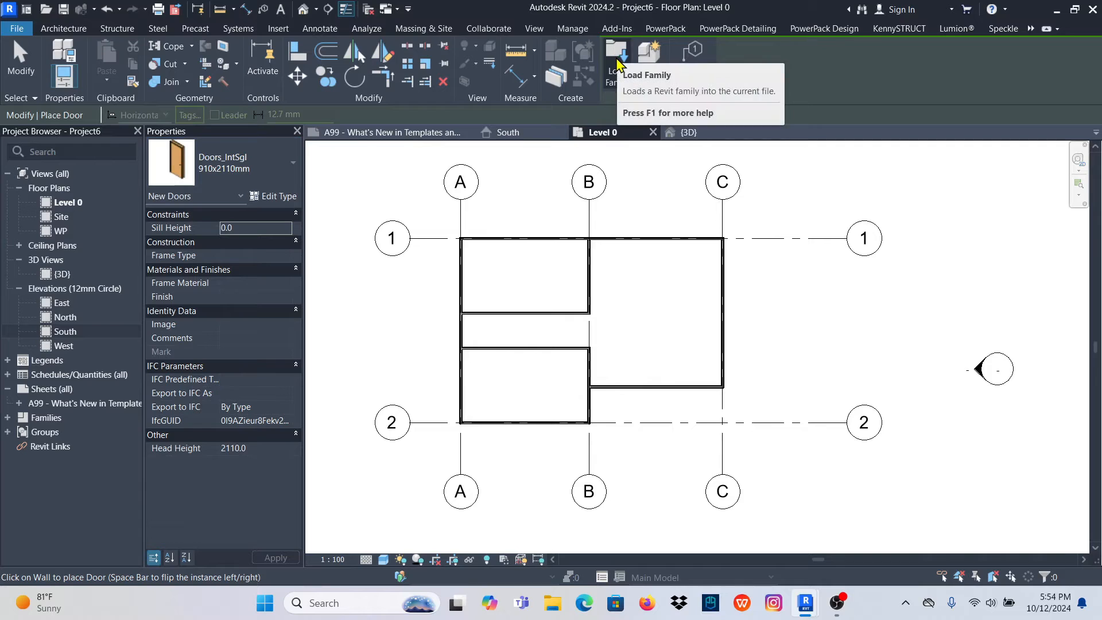
click(268, 175)
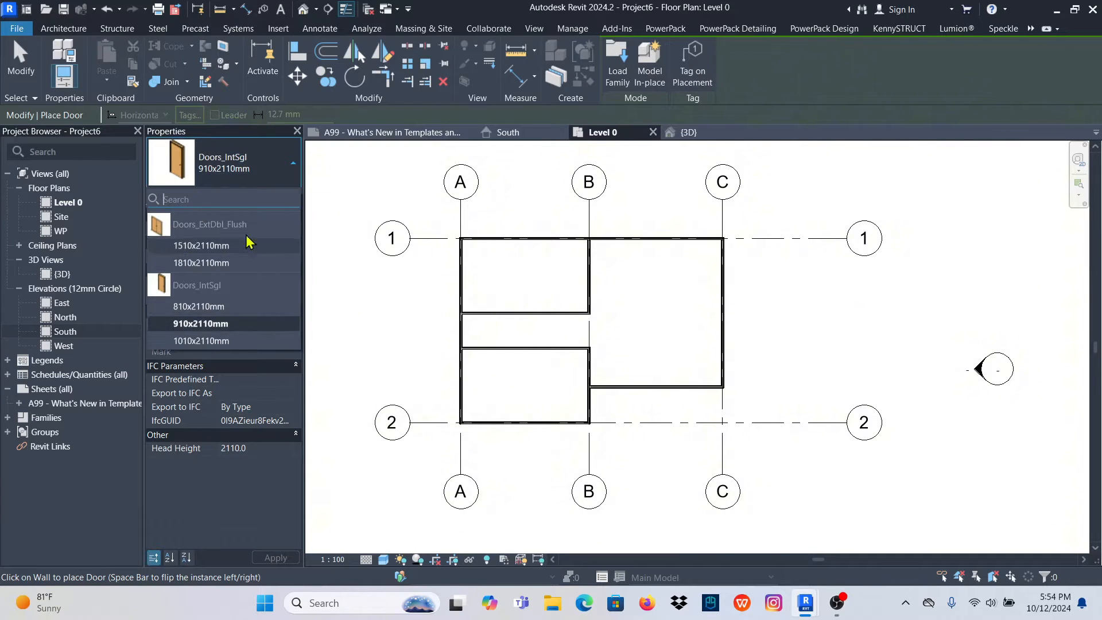
click(273, 171)
click(268, 170)
click(268, 170)
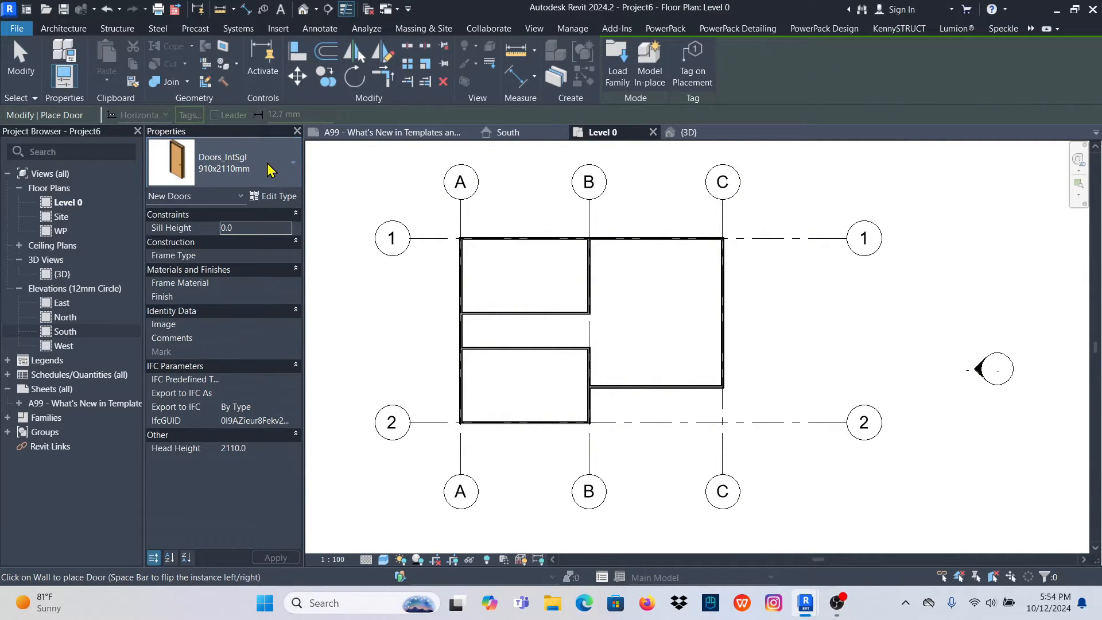
Start loading a family for the door command and open the Doors folder in the English-Imperial US library
click(616, 57)
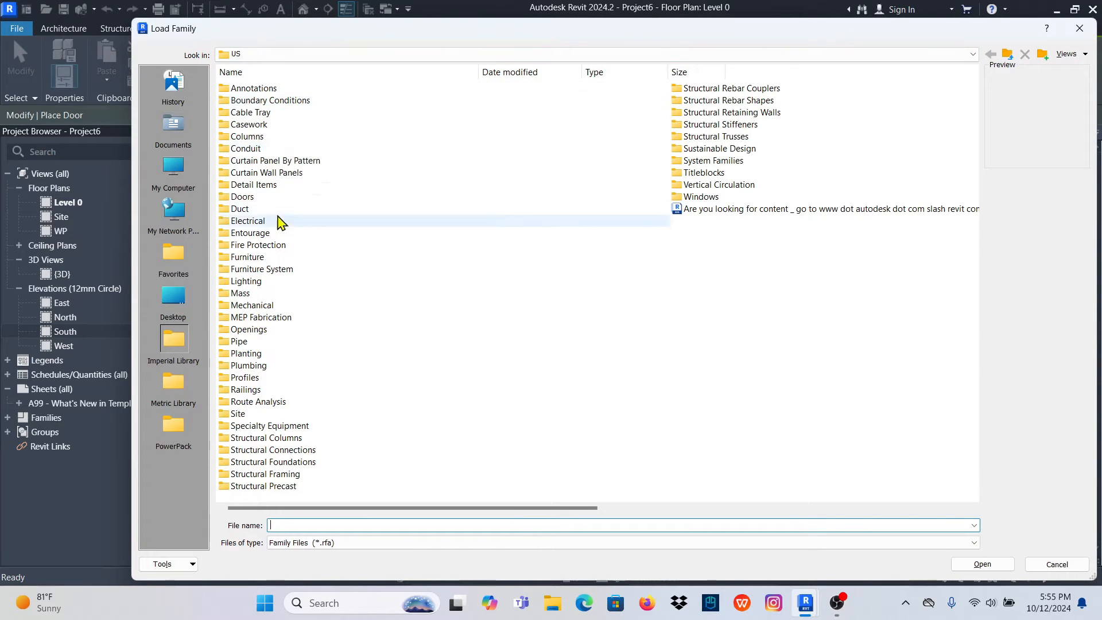
click(970, 55)
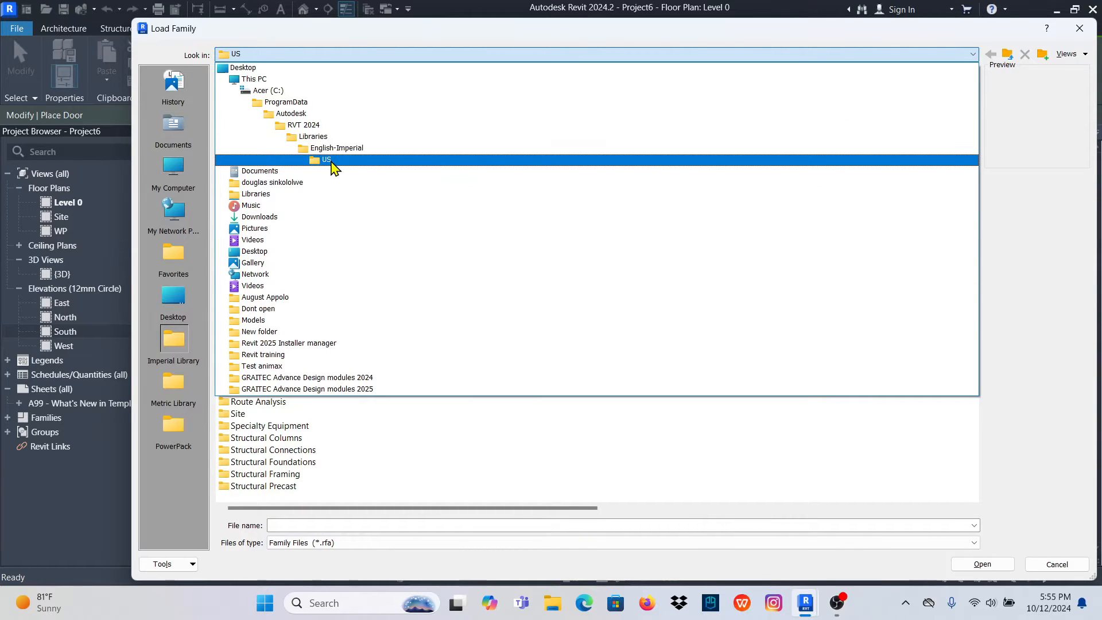
click(327, 161)
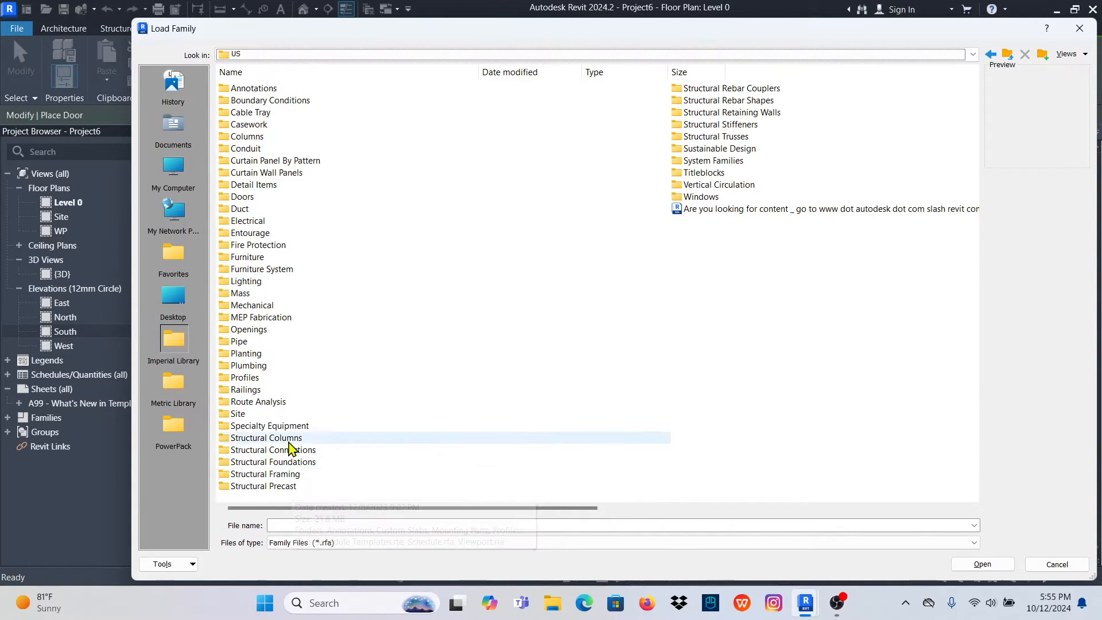
double_click(249, 197)
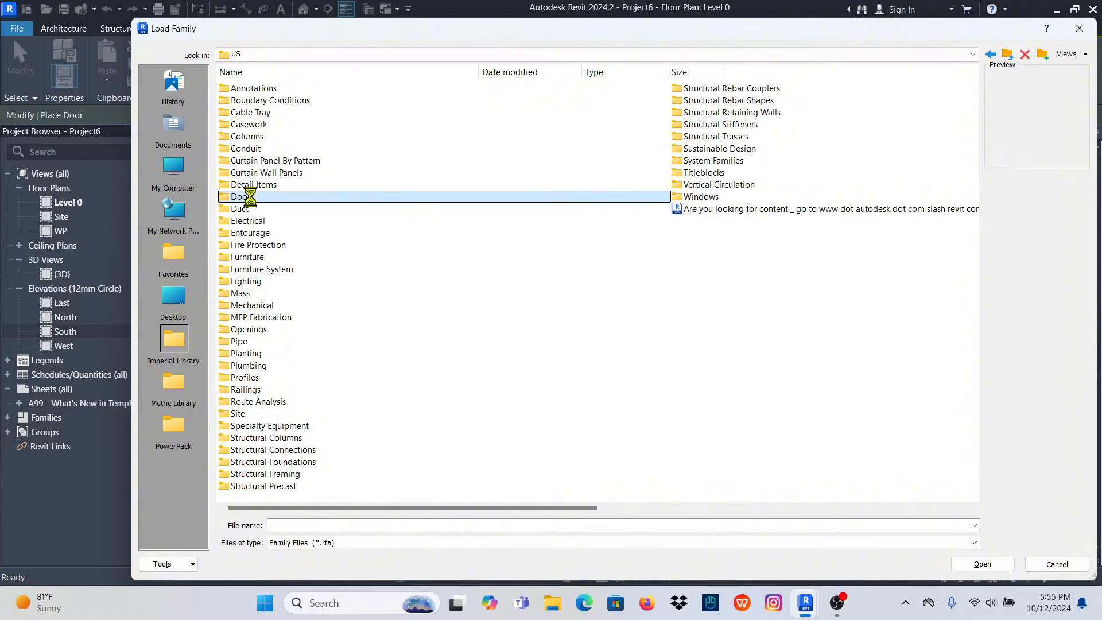
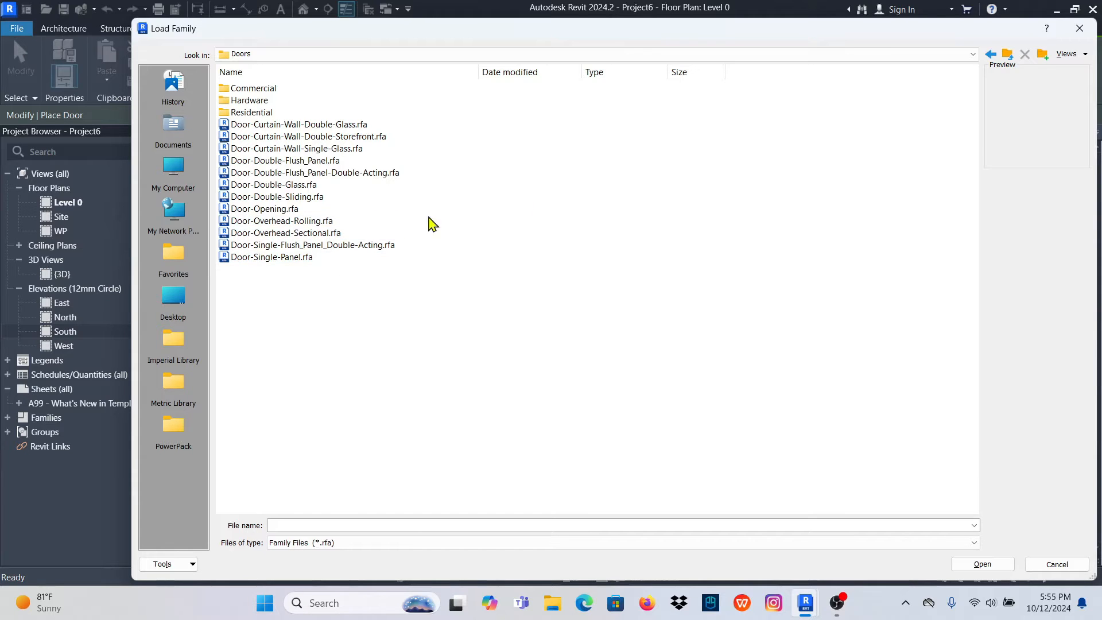
Return to the US library folder and look through its category folders, such as Casework, Windows, Doors, Furniture and Plumbing
click(992, 56)
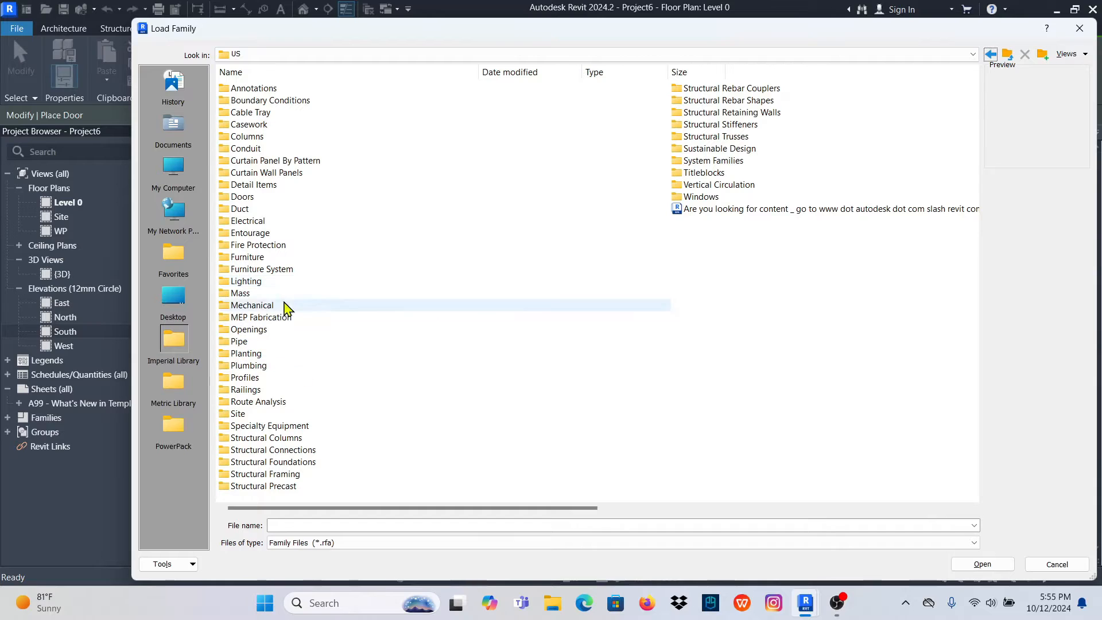
click(266, 128)
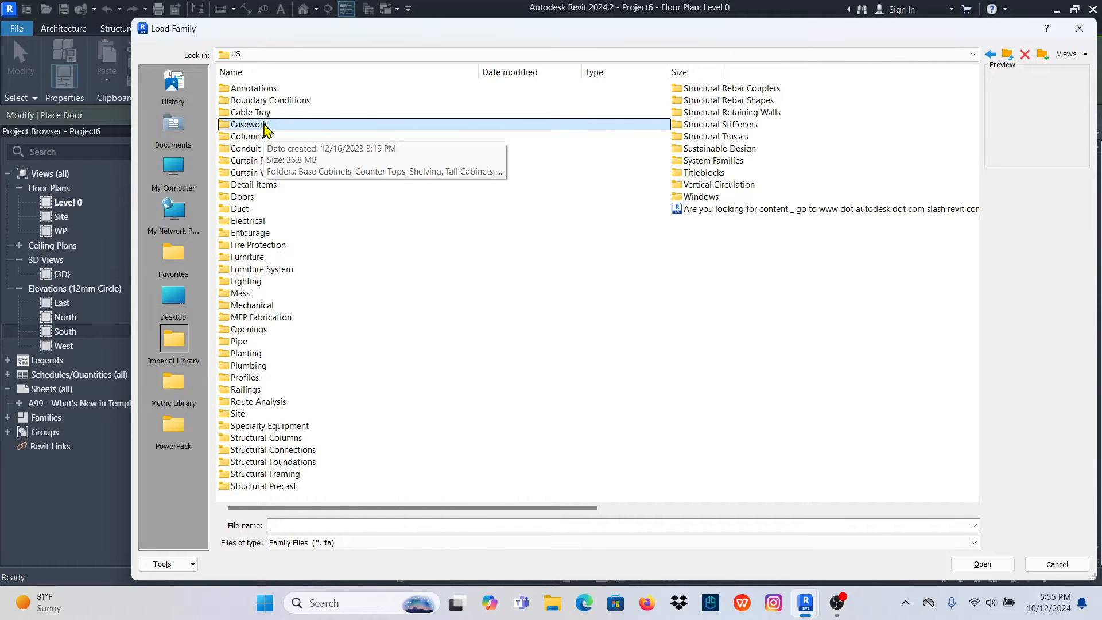
key(w)
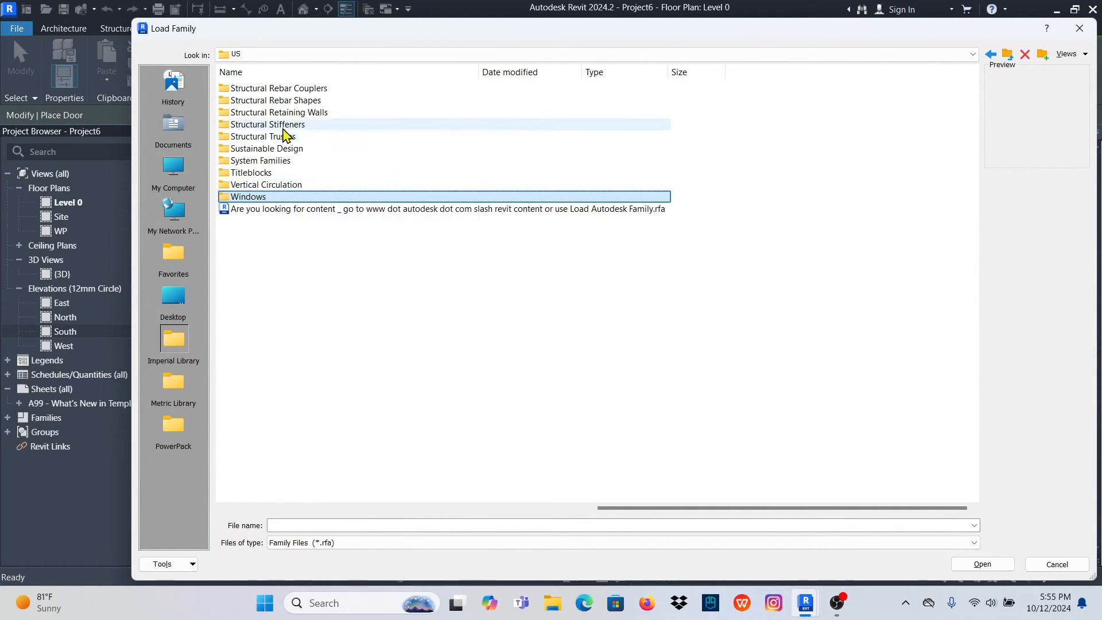
click(270, 150)
key(d)
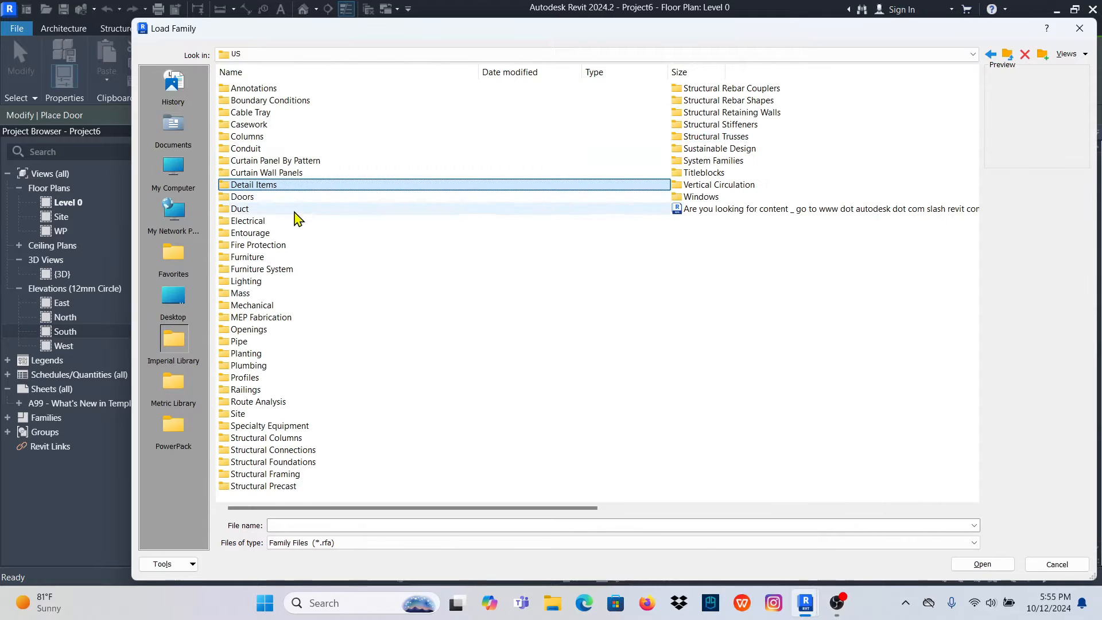
click(252, 197)
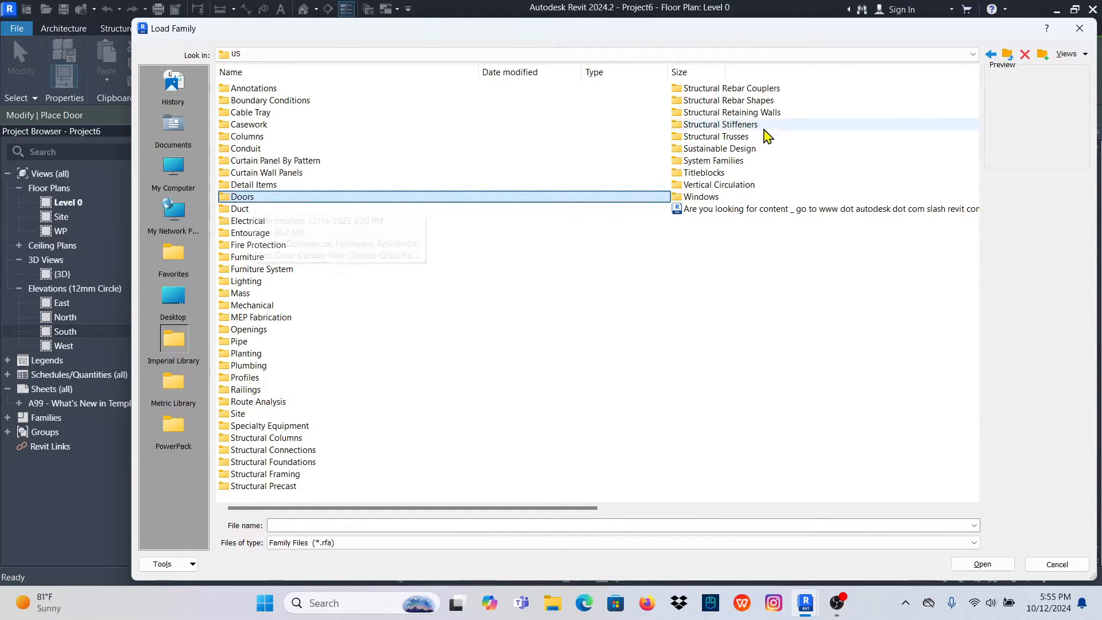
key(f)
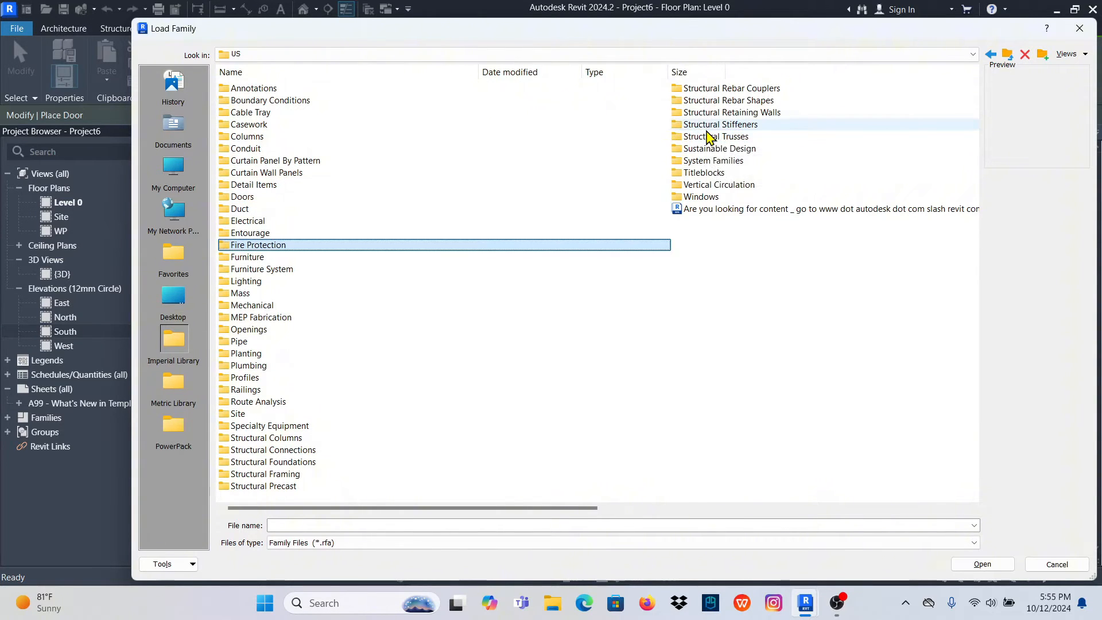
click(248, 257)
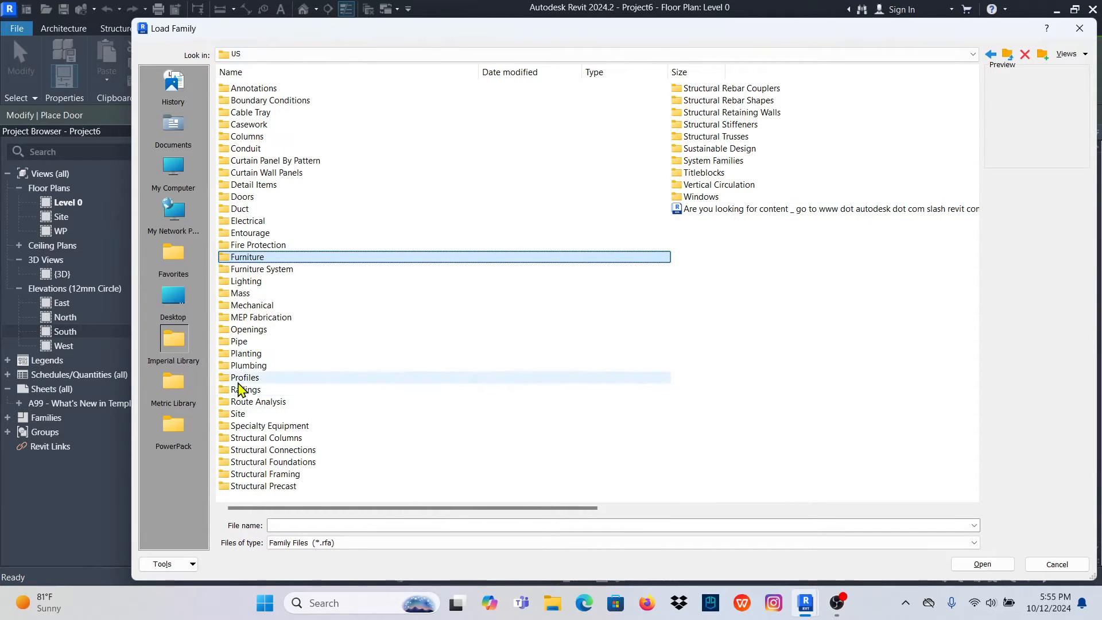
click(246, 365)
key(d)
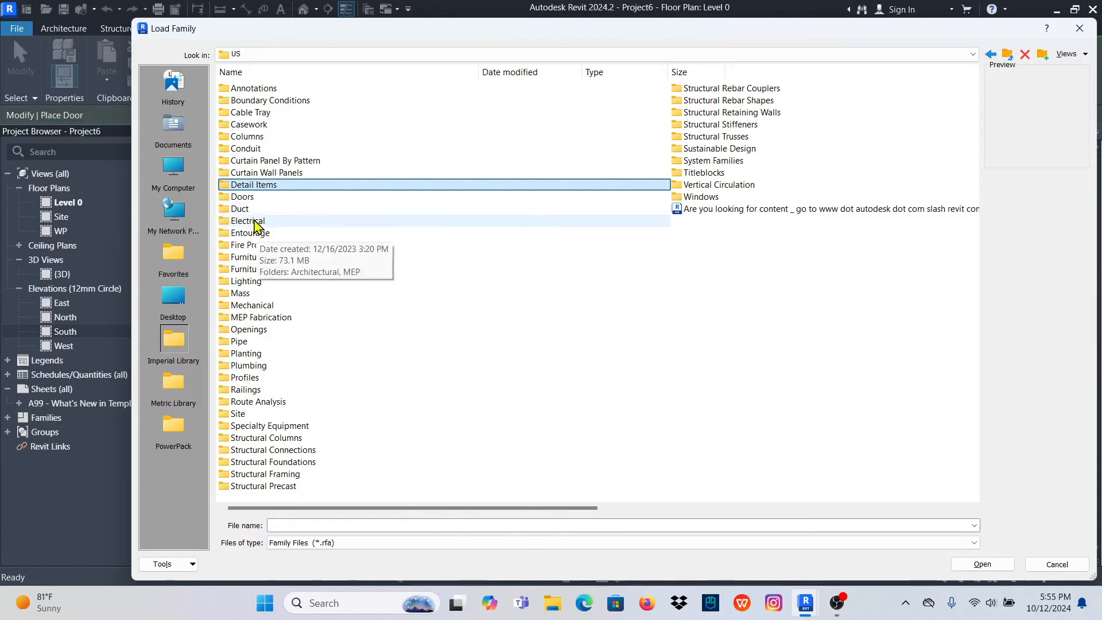
key(d)
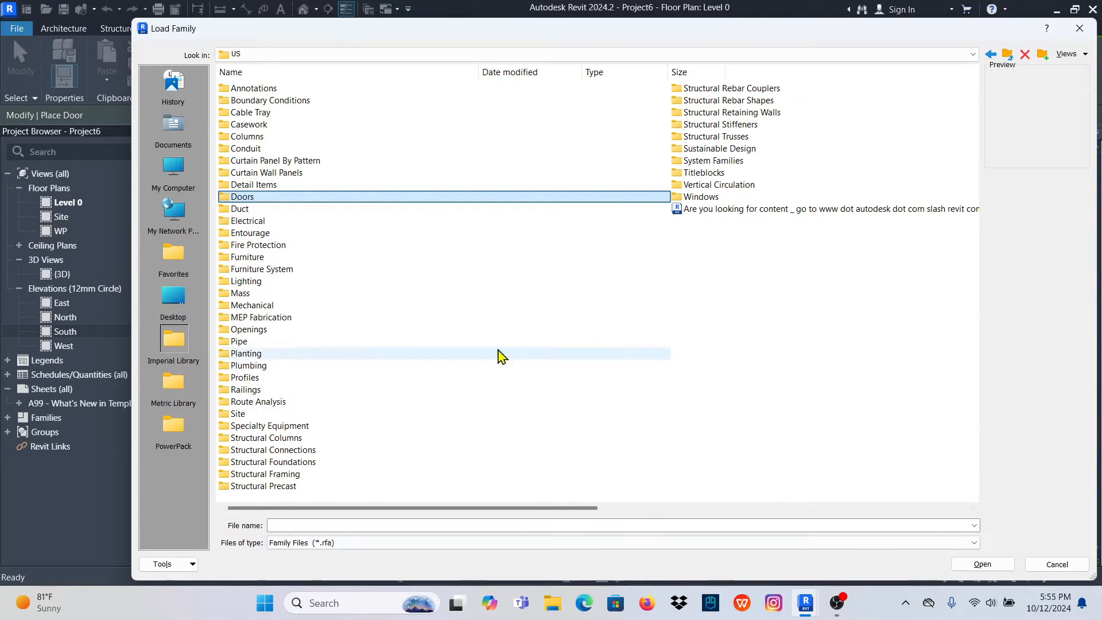
Open the Doors folder, show the family files as thumbnails, and go into the Residential subfolder
double_click(242, 197)
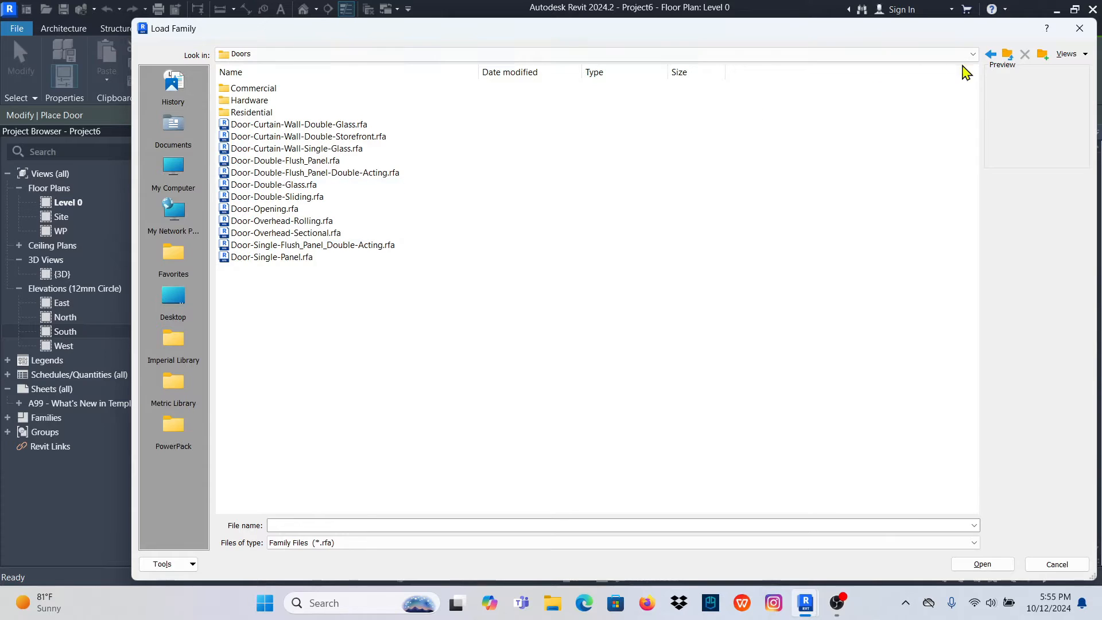
click(1084, 55)
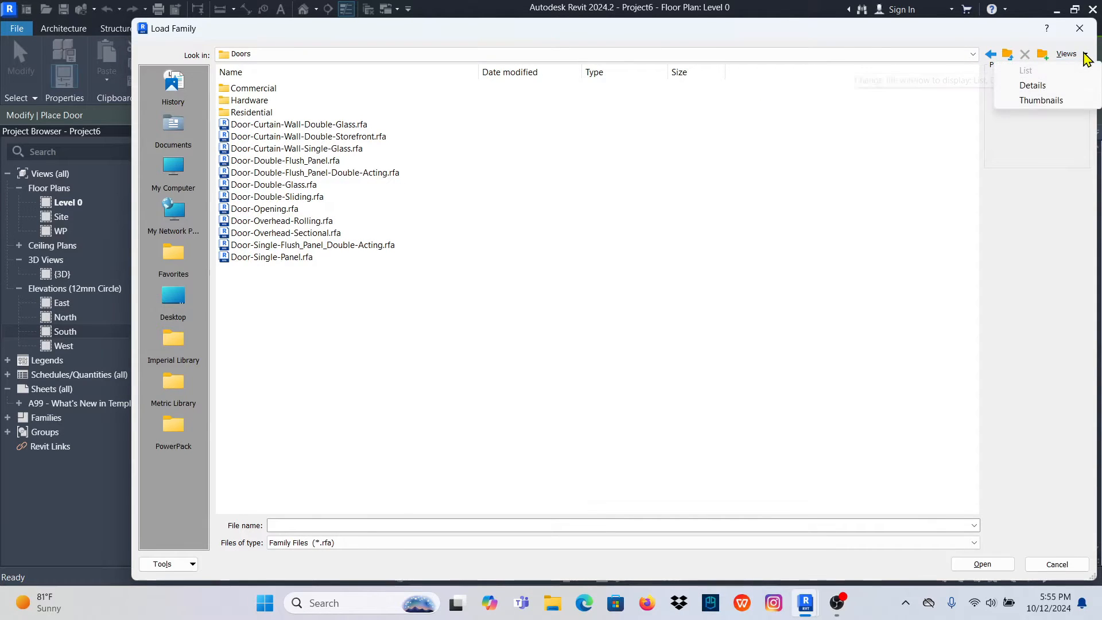
click(1035, 101)
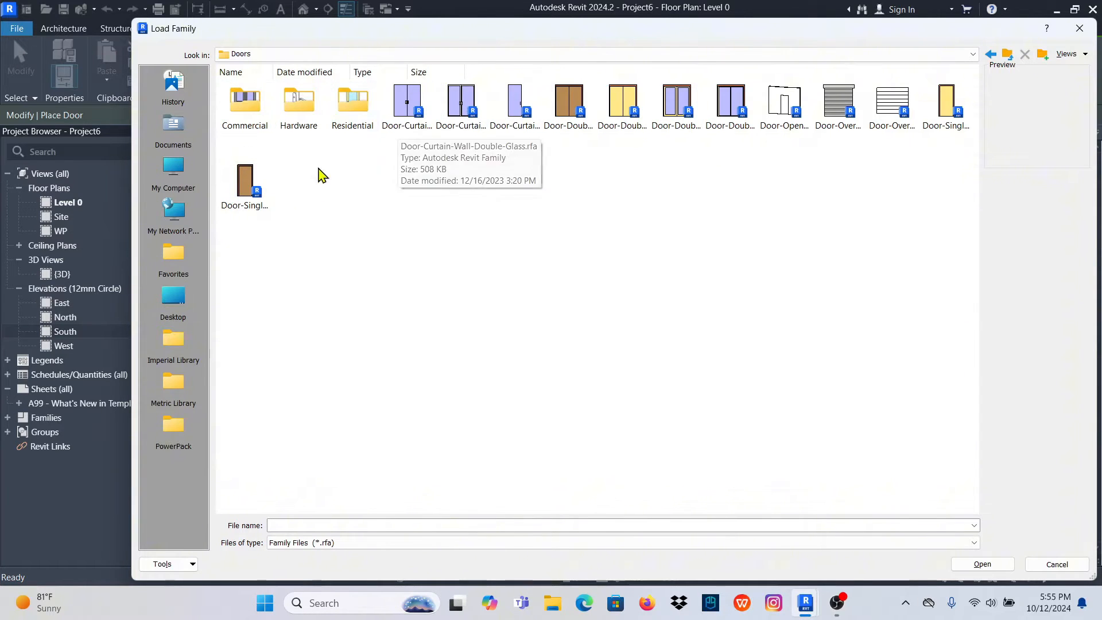
double_click(339, 115)
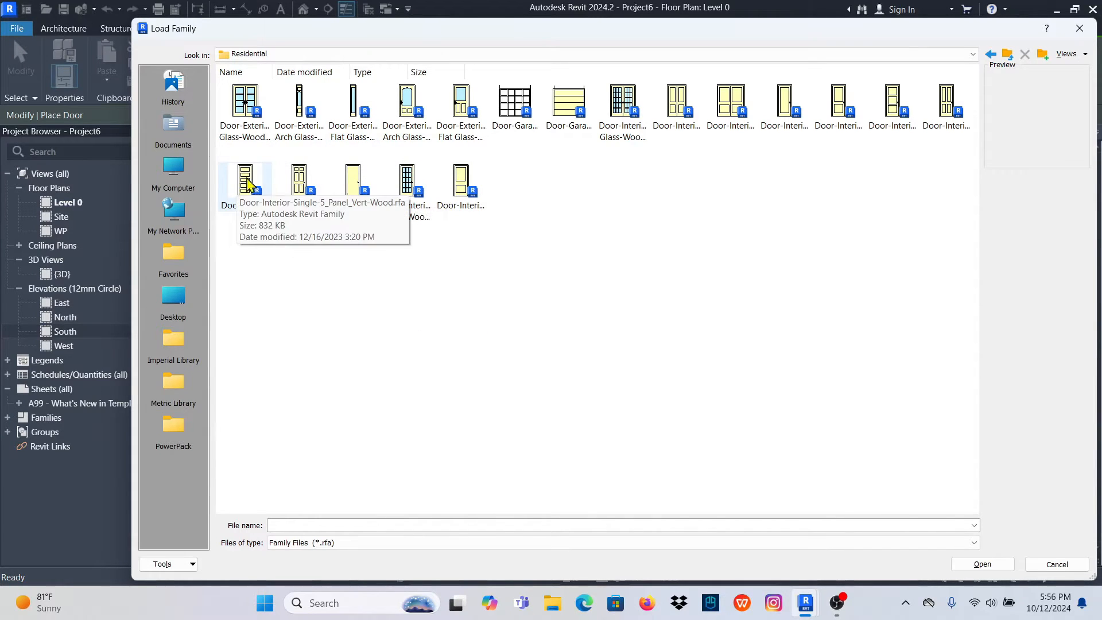
Load the Door-Interior-Single-6_Panel-Wood family with its 18" x 80" type
click(303, 188)
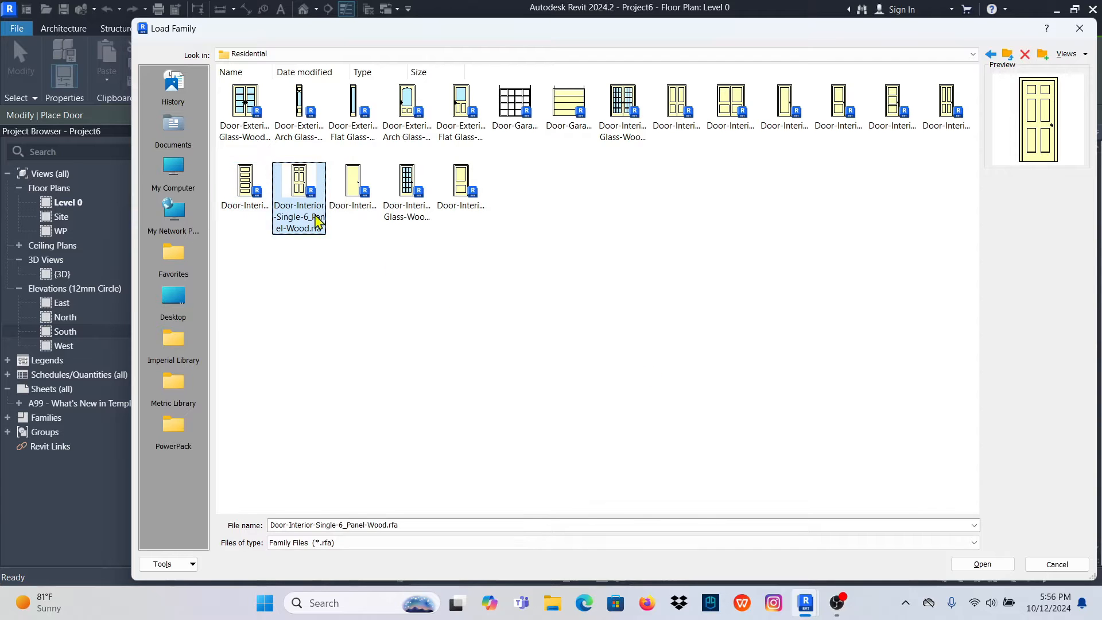
click(981, 563)
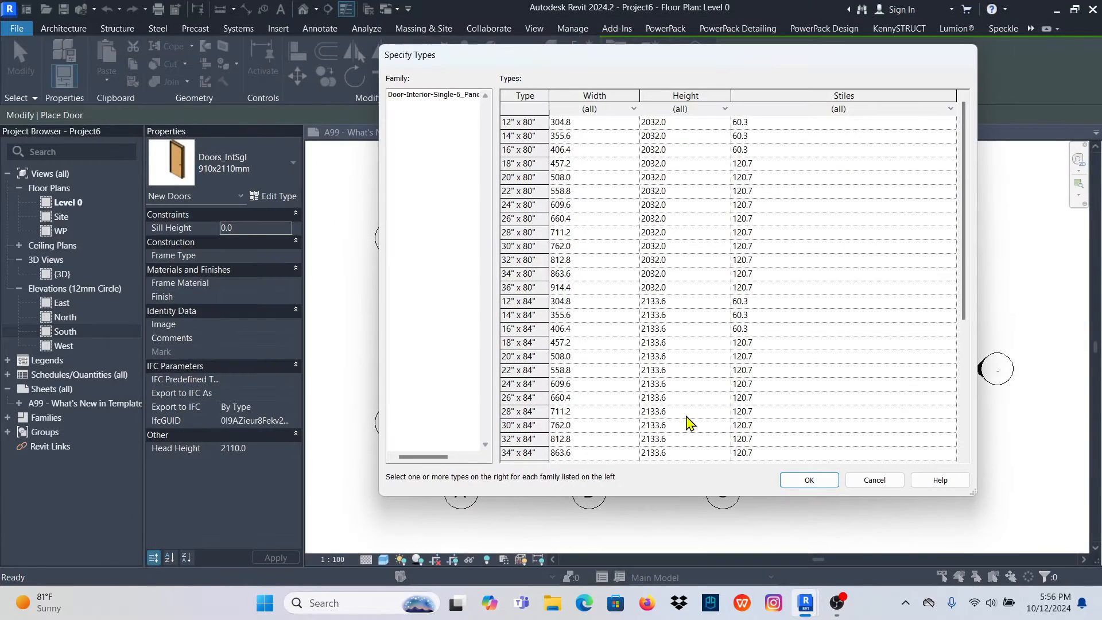
scroll(544, 205, down, 5)
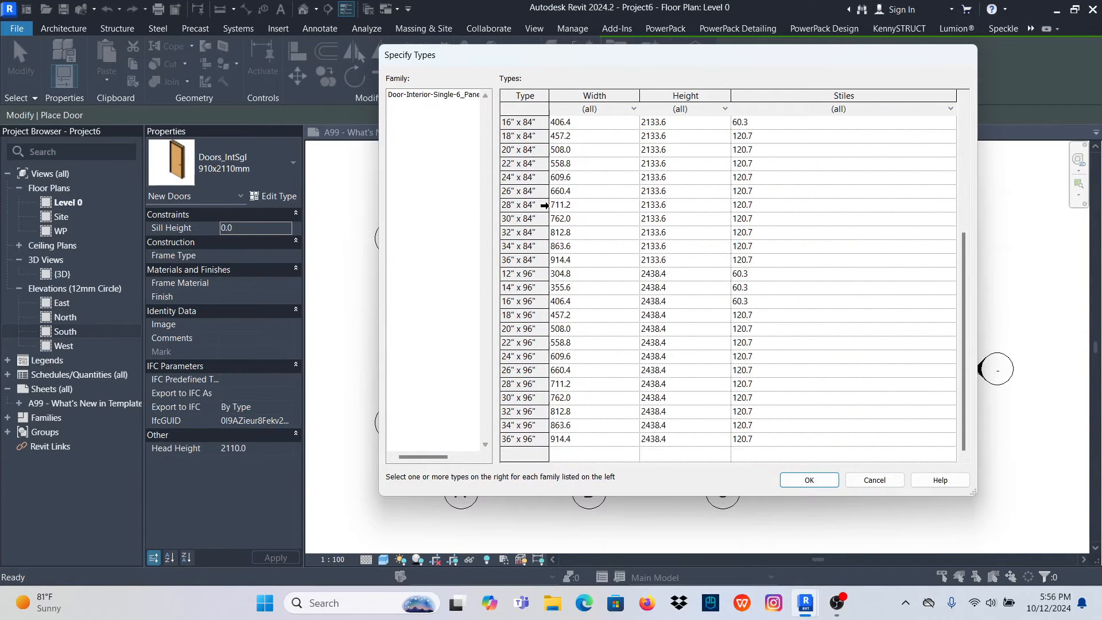
scroll(533, 287, up, 5)
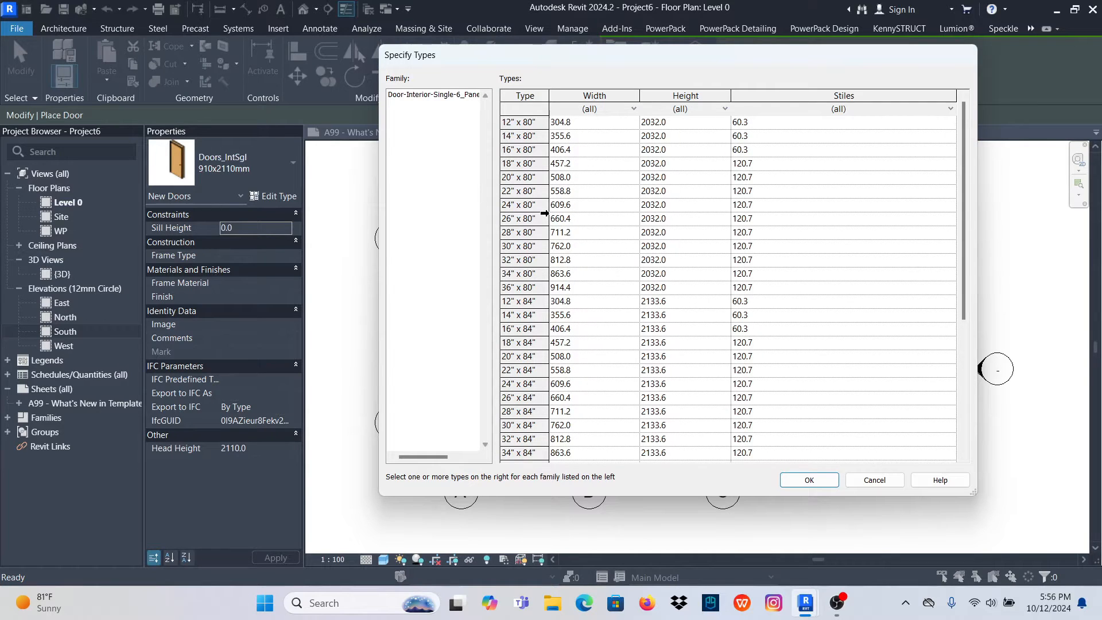
click(522, 165)
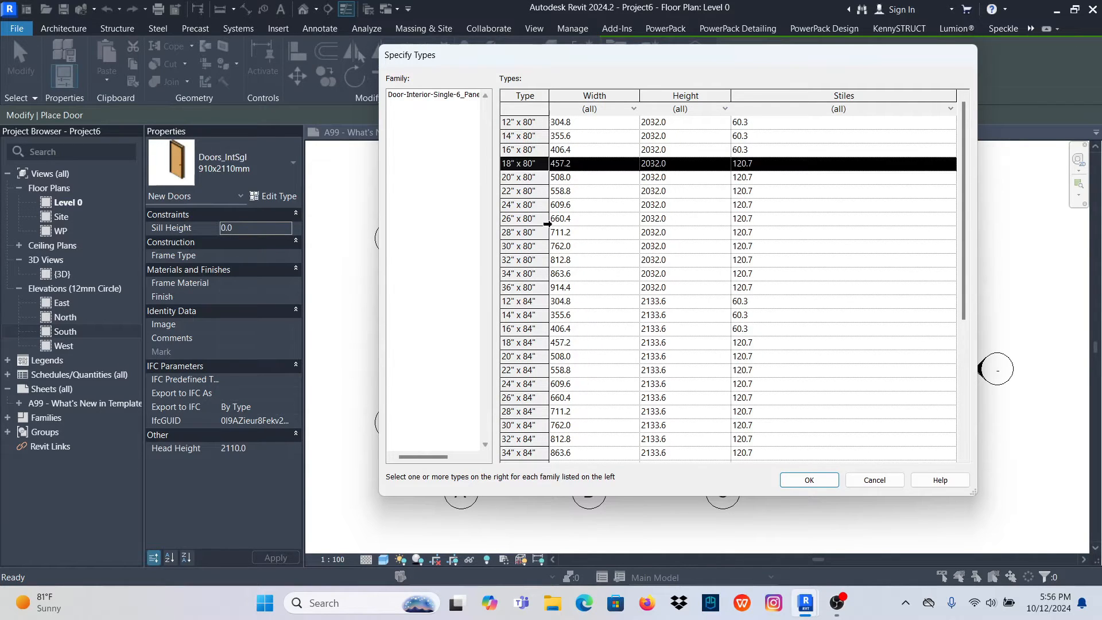
click(809, 480)
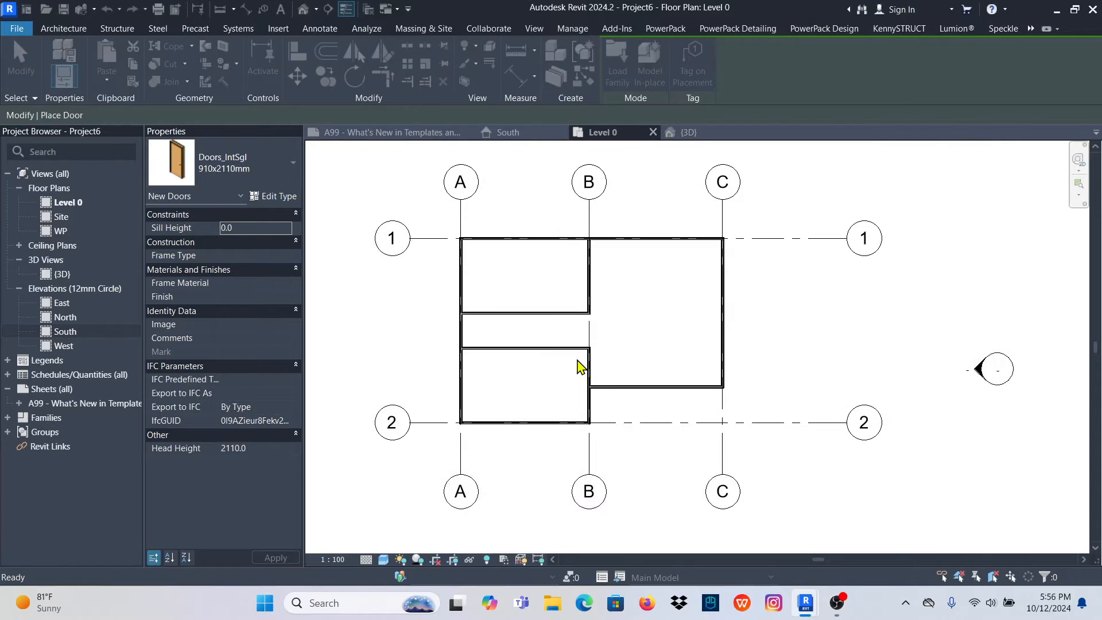
Place the 18" x 80" panel door in the horizontal wall between grids B and C, 900 mm from the grid B wall, swinging inward
scroll(636, 391, up, 3)
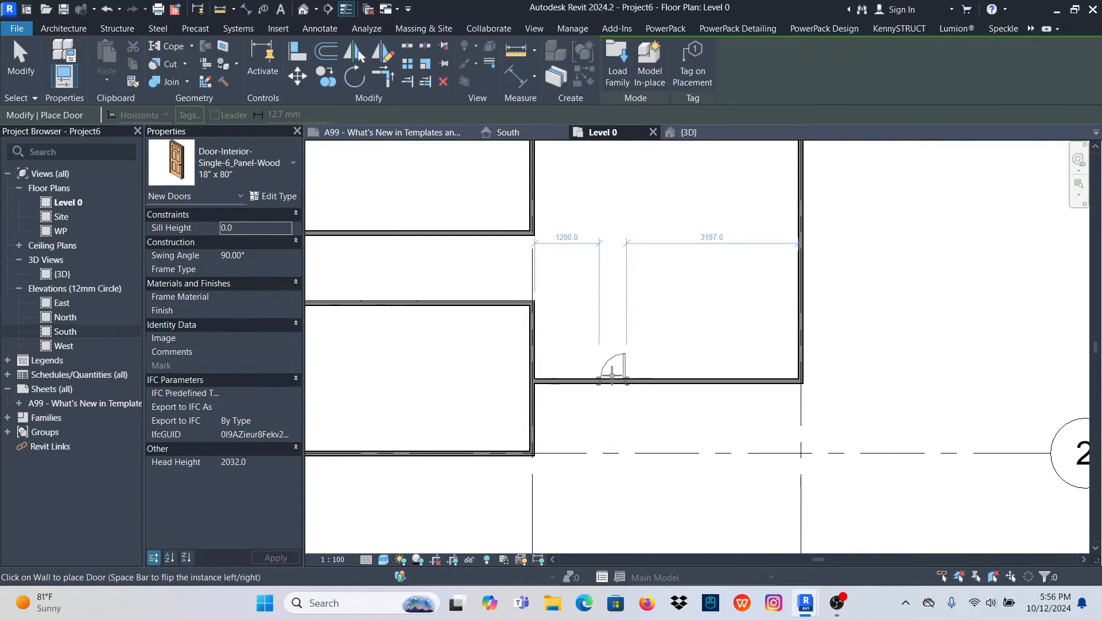
scroll(639, 372, down, 2)
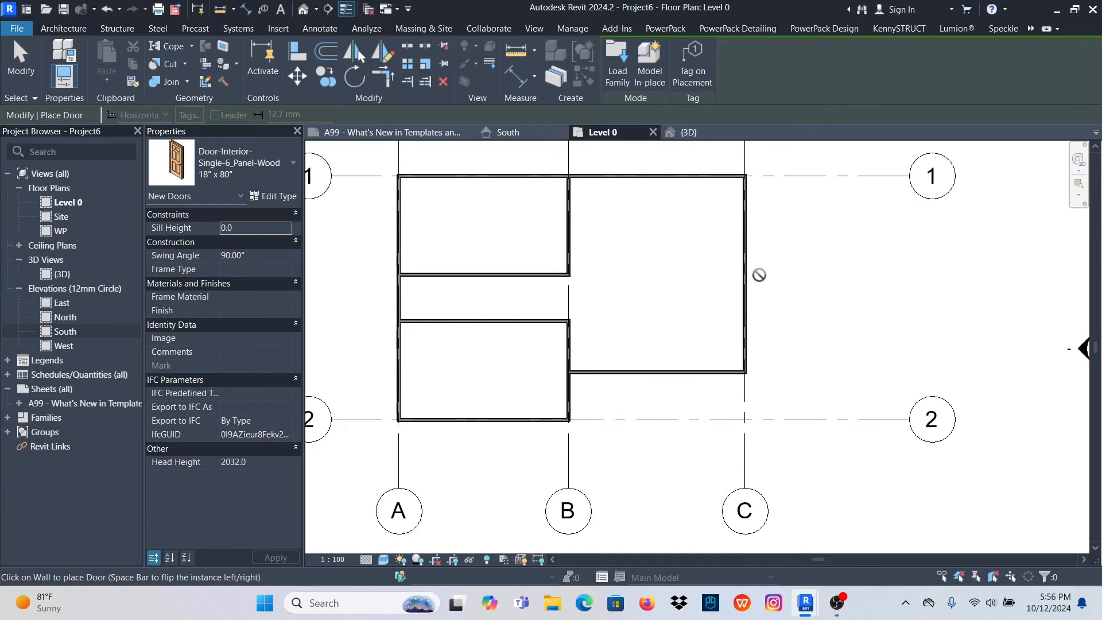
scroll(634, 370, up, 3)
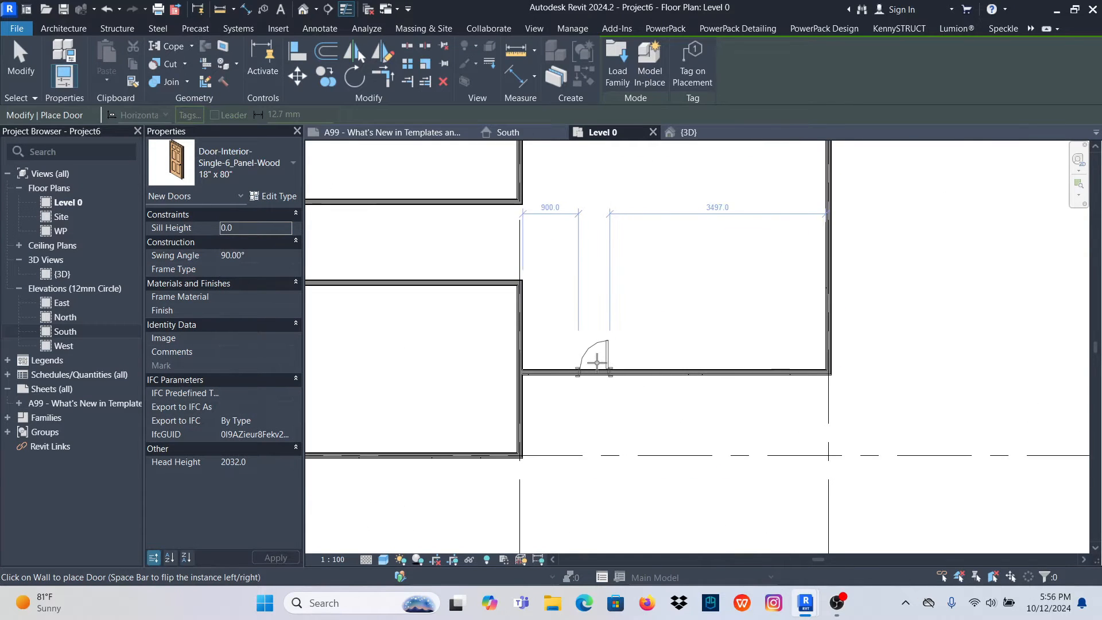
scroll(652, 450, down, 3)
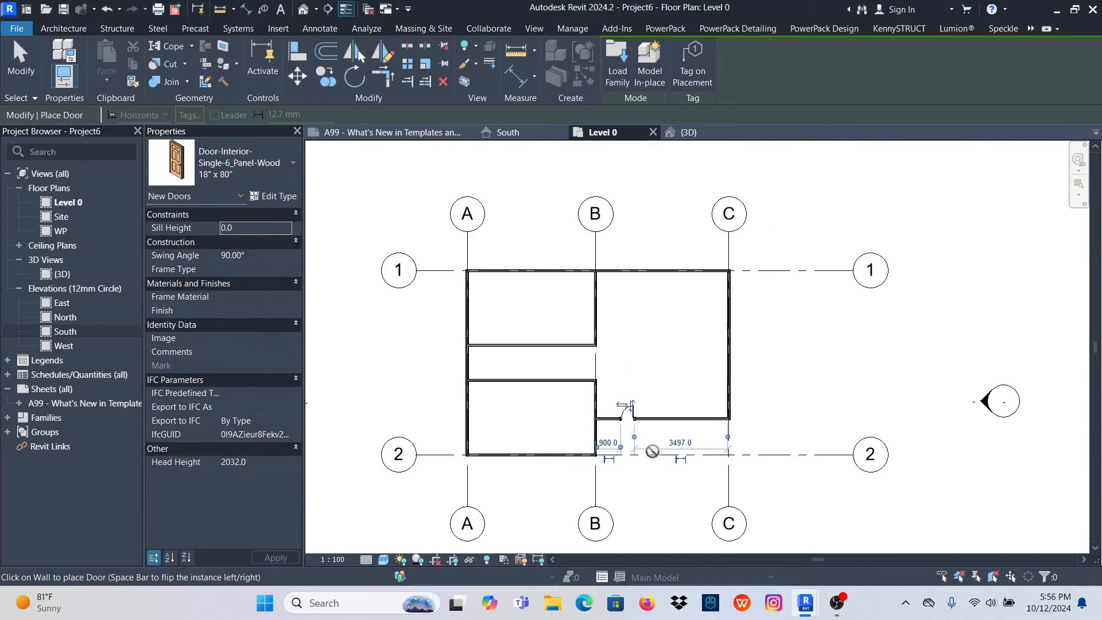
Place a Doors_IntSgl 810x2110mm door in the passage partition nearer grid 1, 300 mm from the grid B wall, swinging into the room
scroll(579, 344, up, 5)
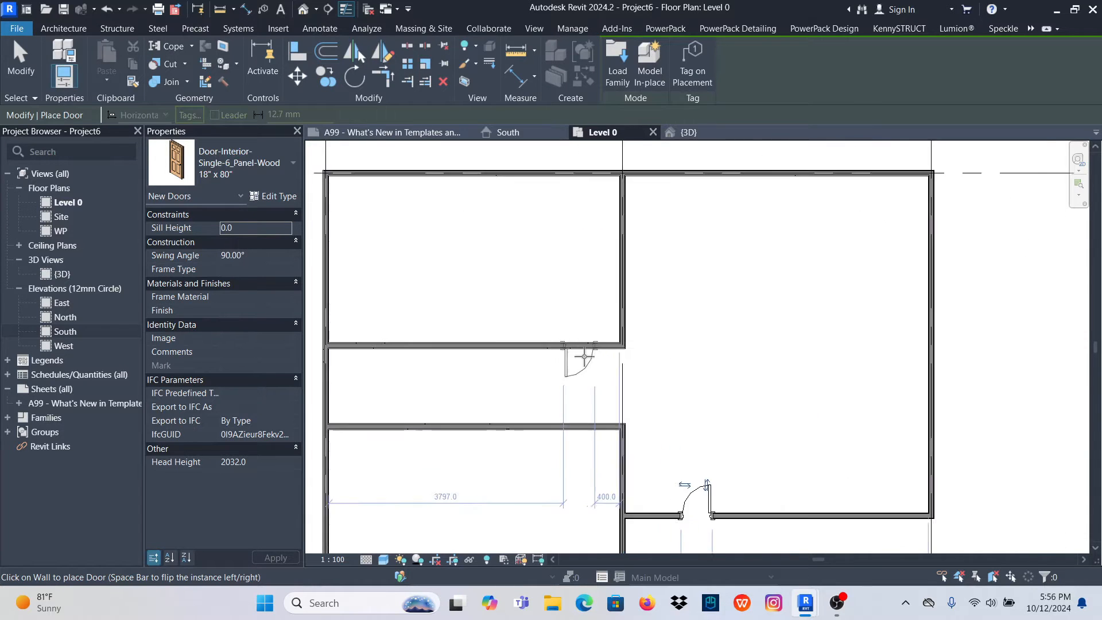
click(265, 169)
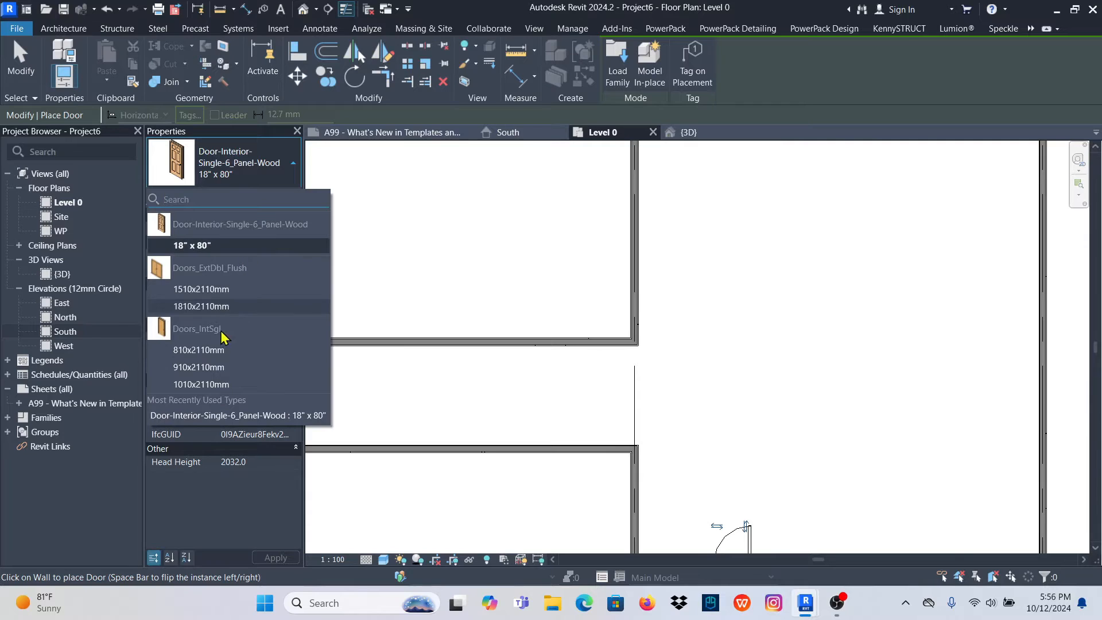
click(201, 350)
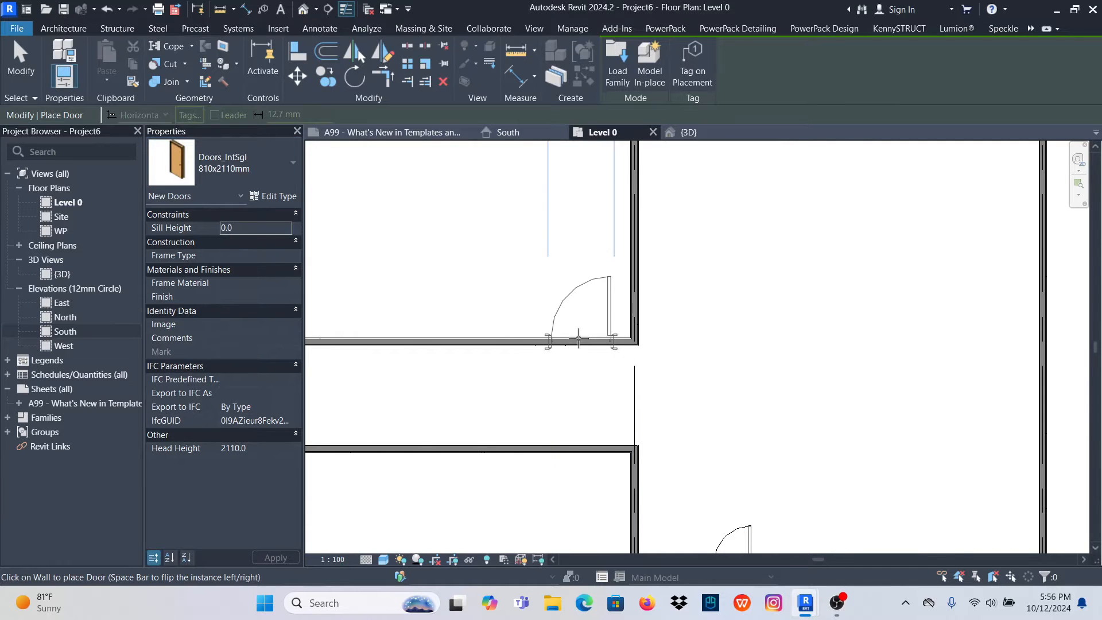
click(587, 280)
scroll(587, 280, down, 2)
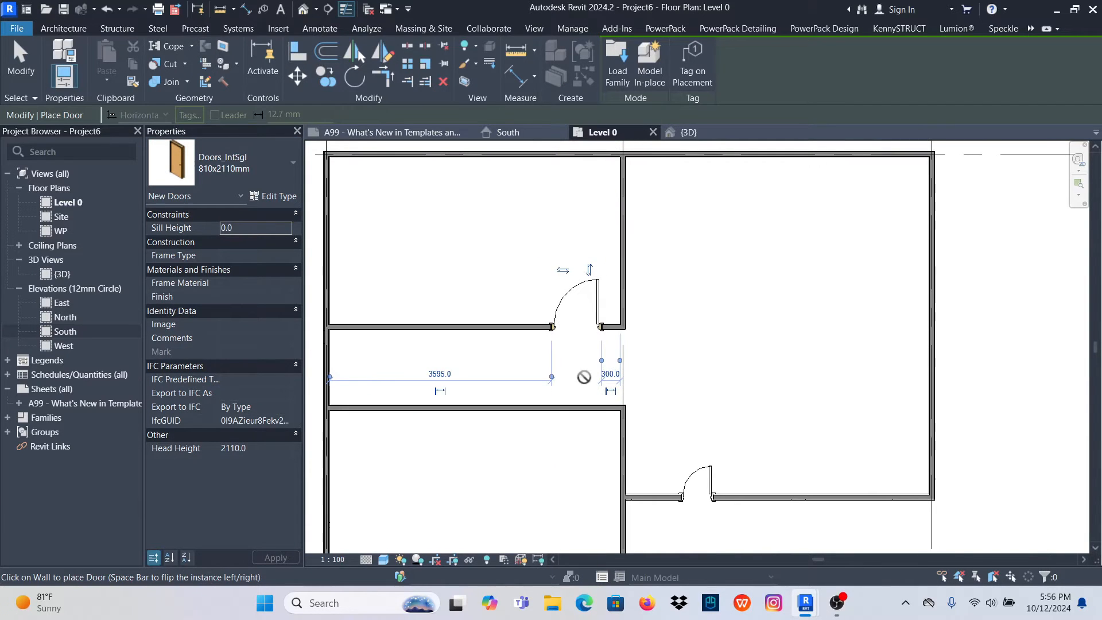
Place a matching 810x2110mm door directly opposite in the partition nearer grid 2, swinging into that room, and leave the Door command
click(578, 413)
scroll(642, 321, down, 2)
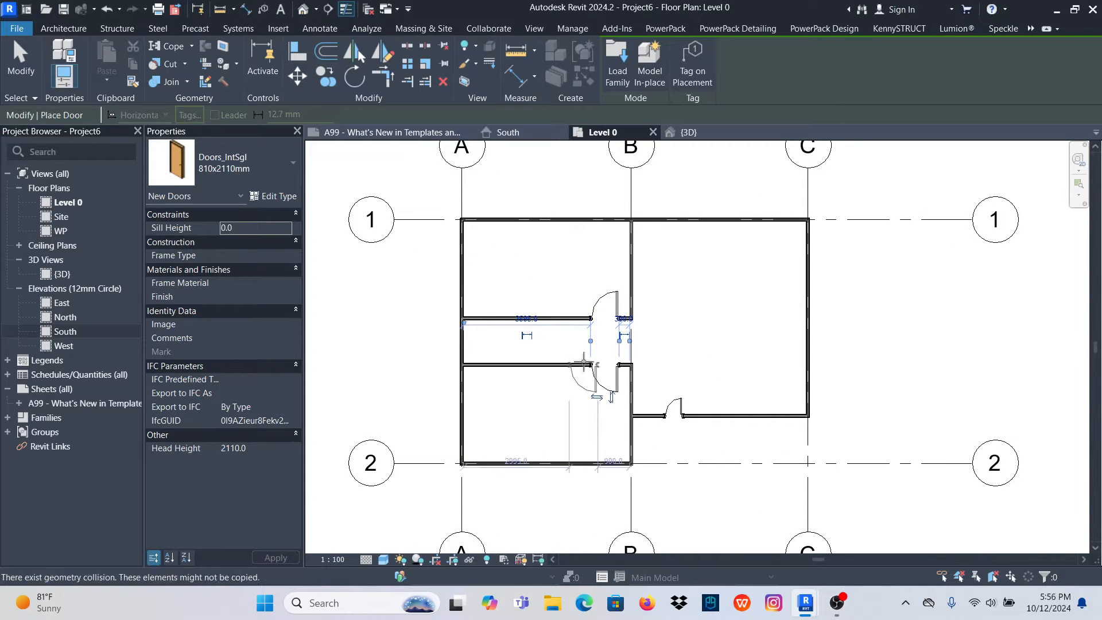
scroll(544, 347, up, 2)
click(20, 57)
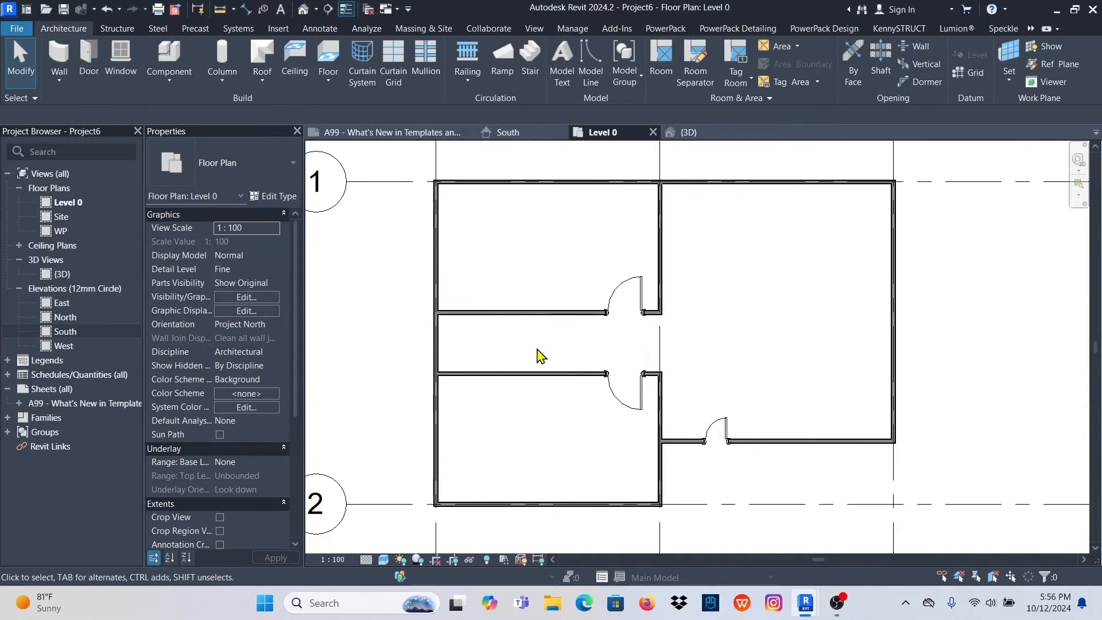
scroll(533, 345, up, 2)
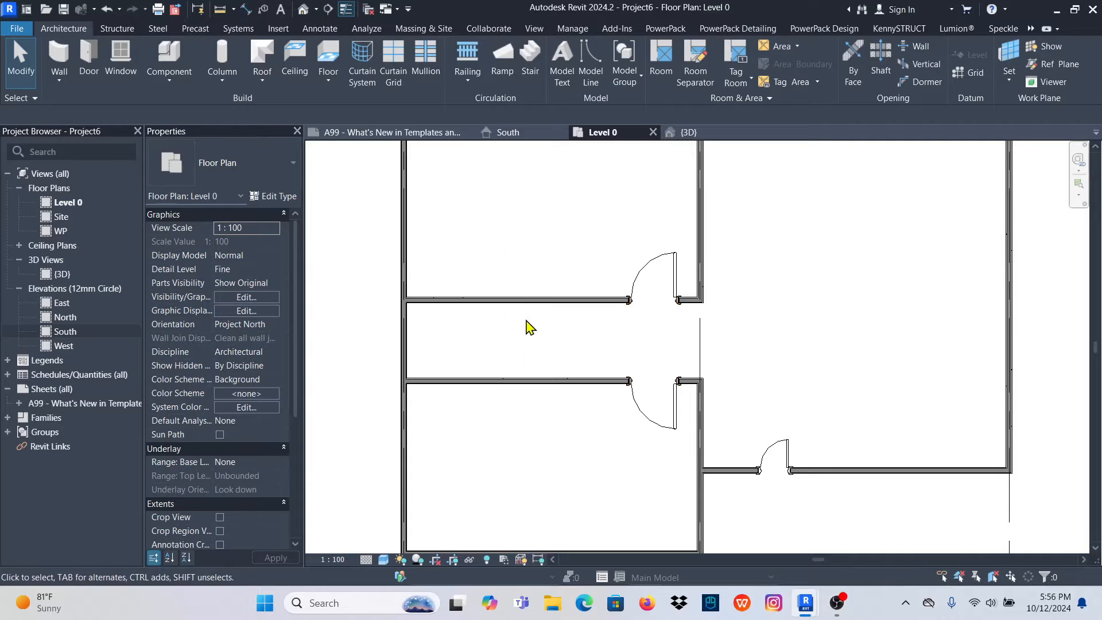
Draw a matching 12P-70MStd-12P partition across the passage between its two walls, about 2050 mm from the grid A wall
click(525, 300)
right_click(524, 300)
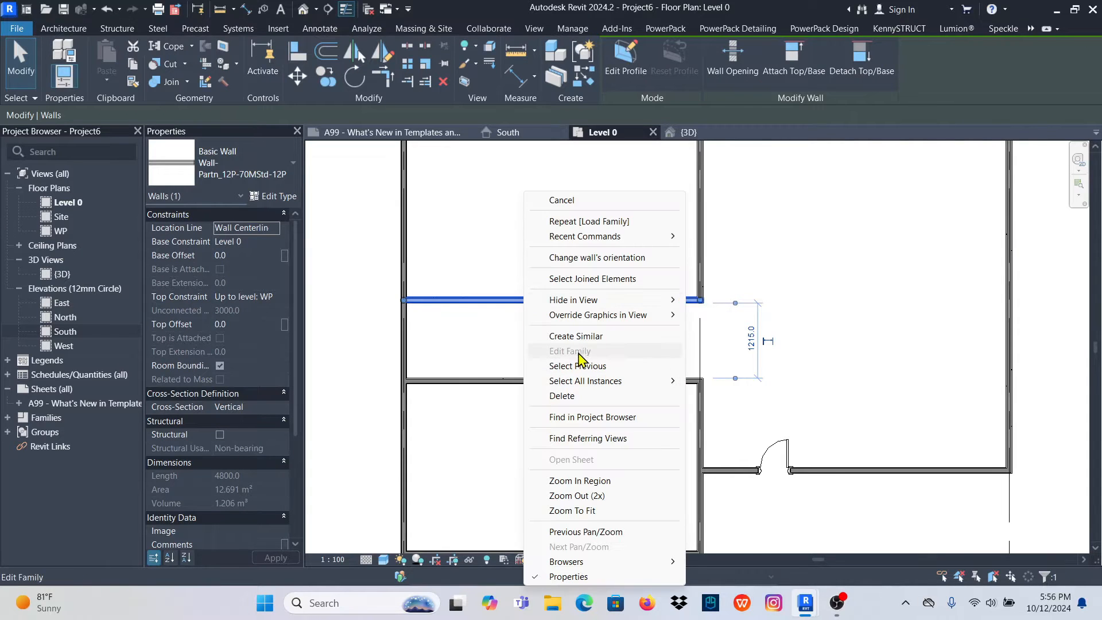
click(575, 336)
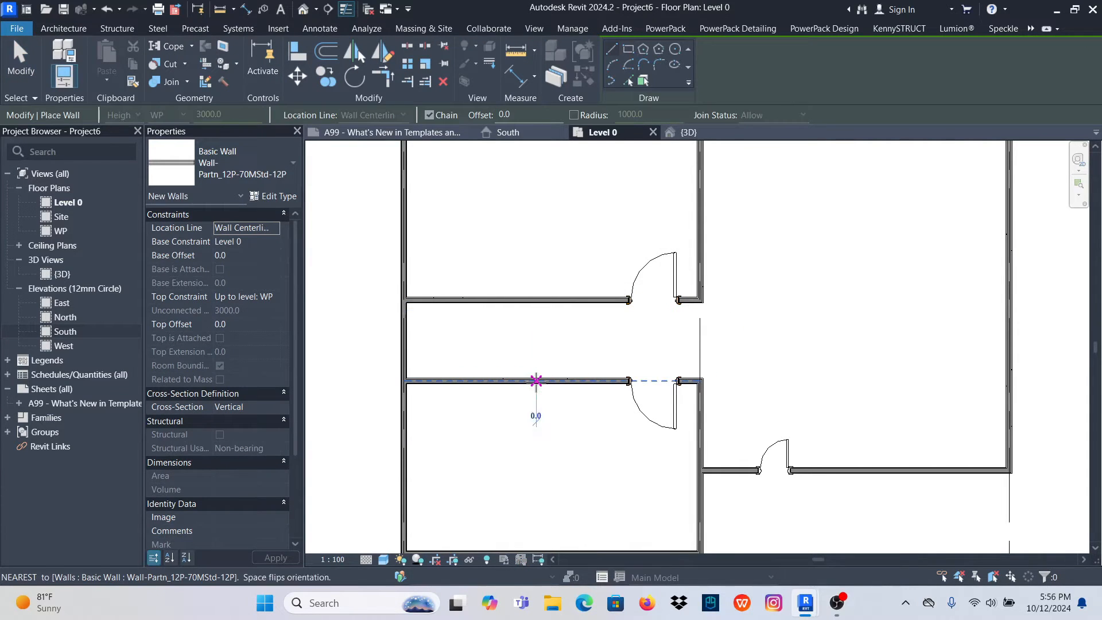
click(535, 380)
click(536, 299)
key(Escape)
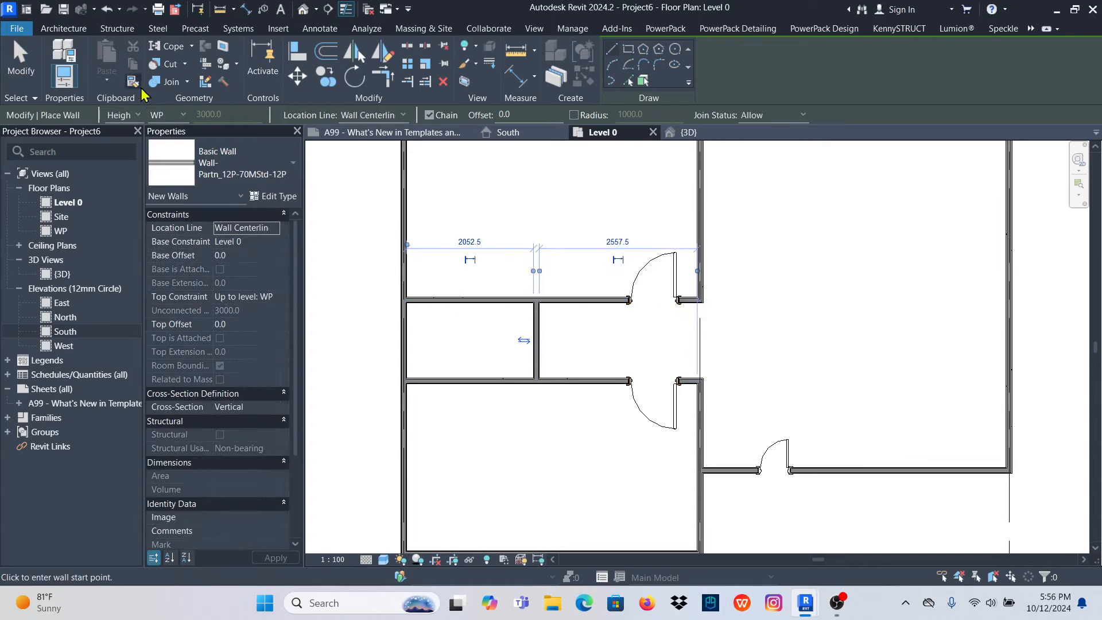
click(17, 66)
scroll(540, 335, up, 2)
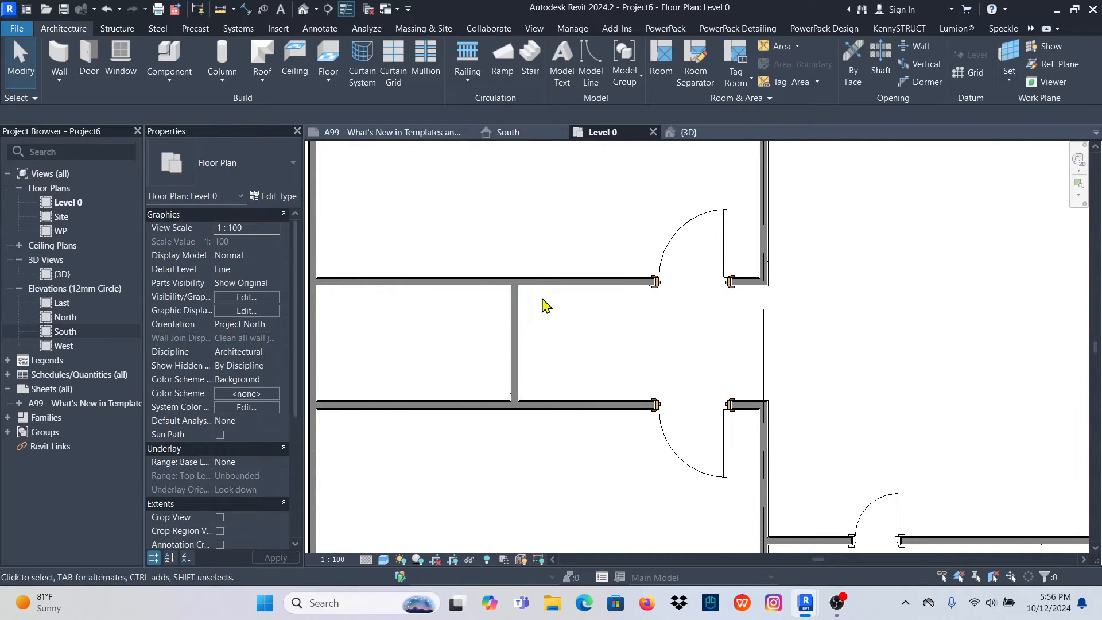
scroll(545, 306, down, 2)
click(522, 332)
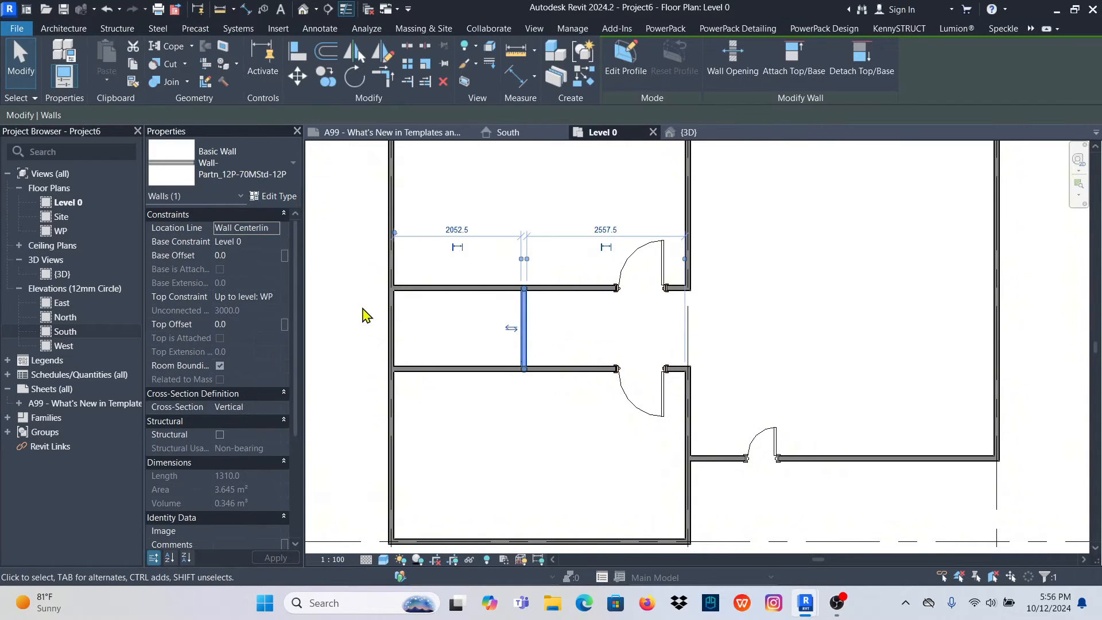
click(564, 324)
Place a Doors_IntSgl 810x2110mm door centred in the new cross partition, swinging toward grid A, and leave the Door command
click(661, 249)
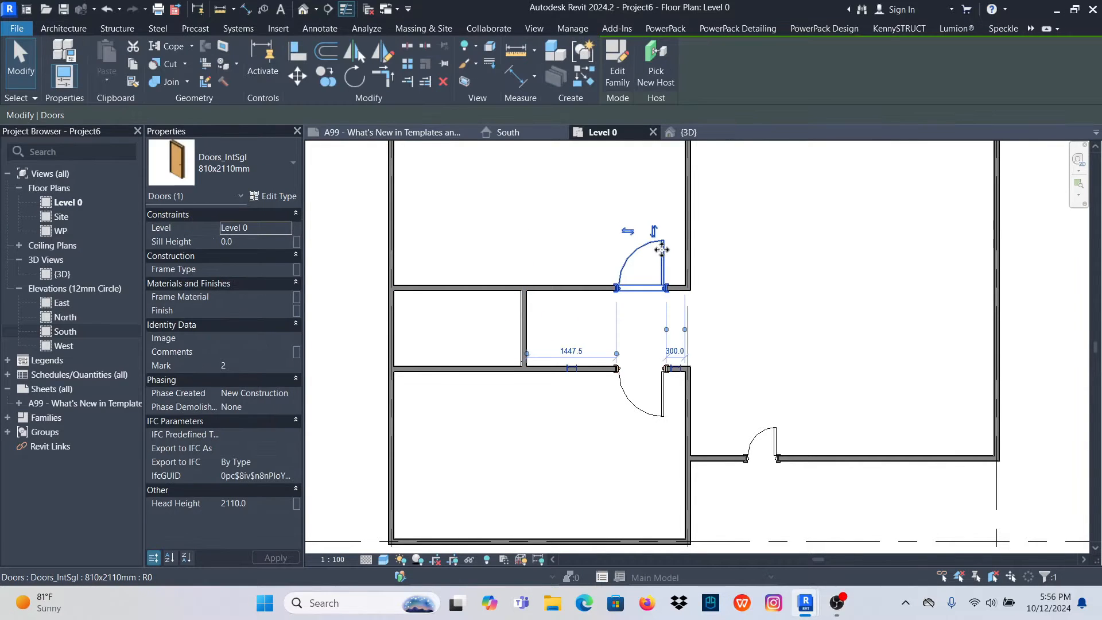
right_click(666, 251)
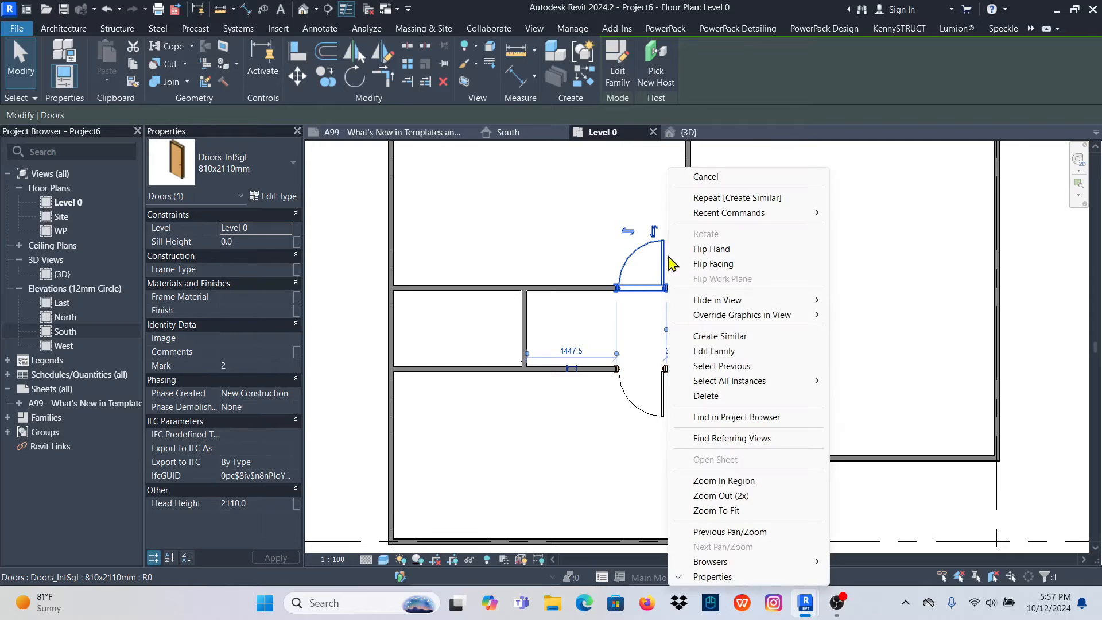
click(724, 336)
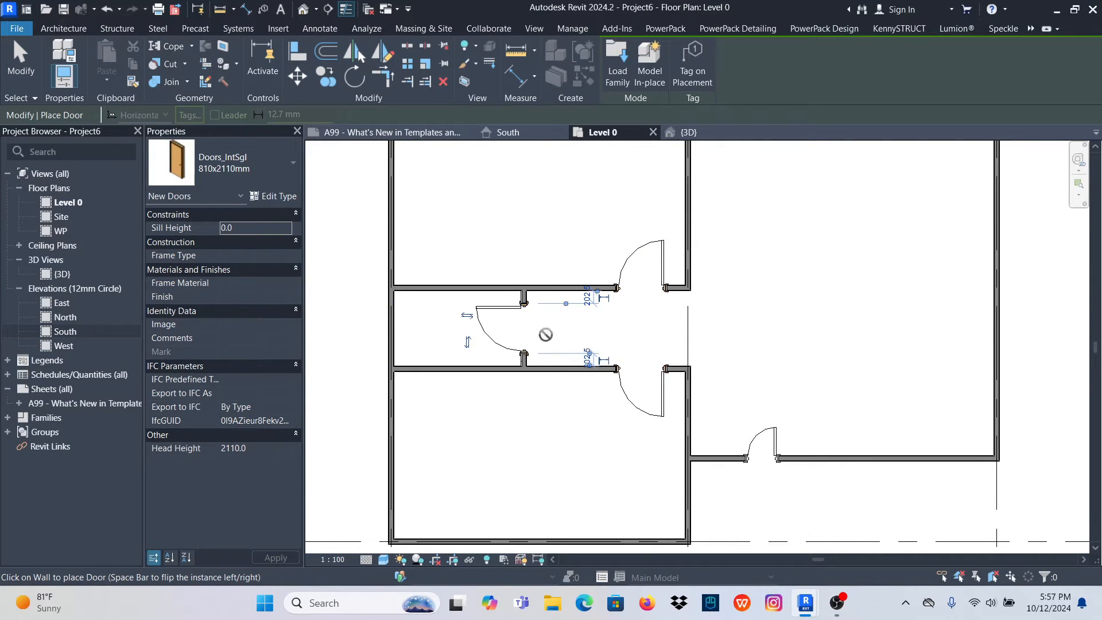
scroll(656, 319, down, 3)
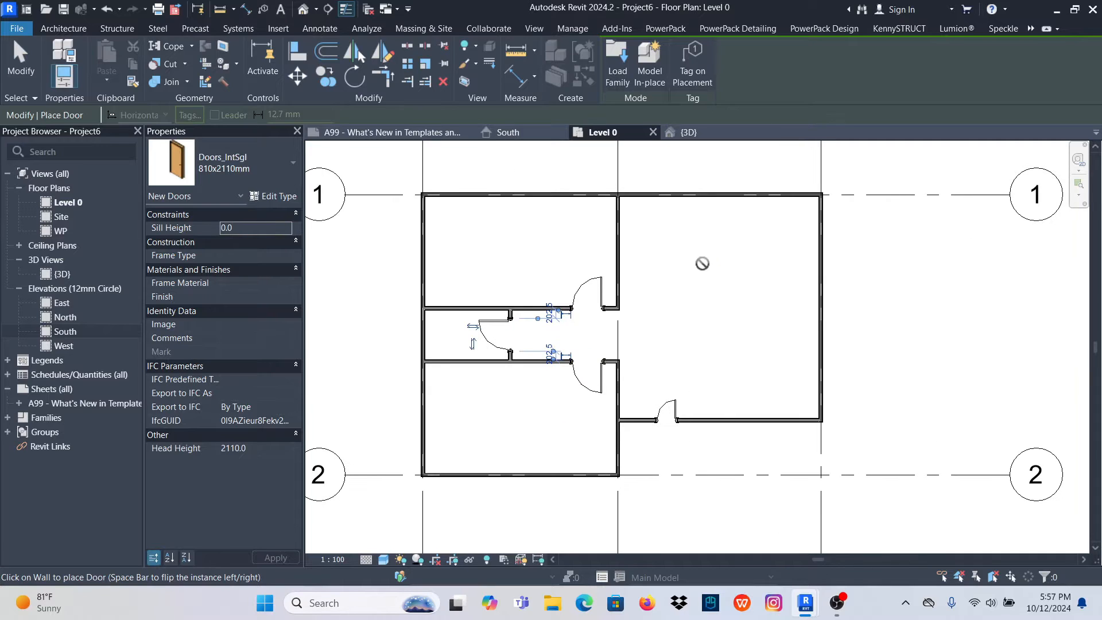
right_click(697, 238)
click(740, 245)
Move the six-panel door between grids B and C to 3000 mm from the grid C wall
scroll(591, 304, up, 3)
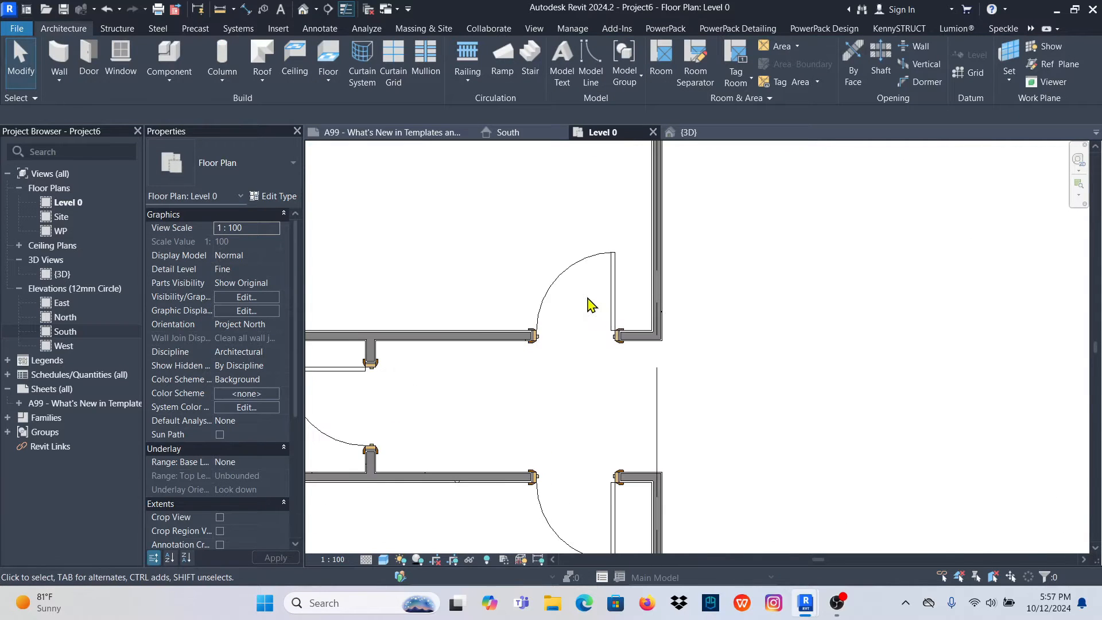
scroll(591, 304, up, 3)
scroll(593, 305, down, 4)
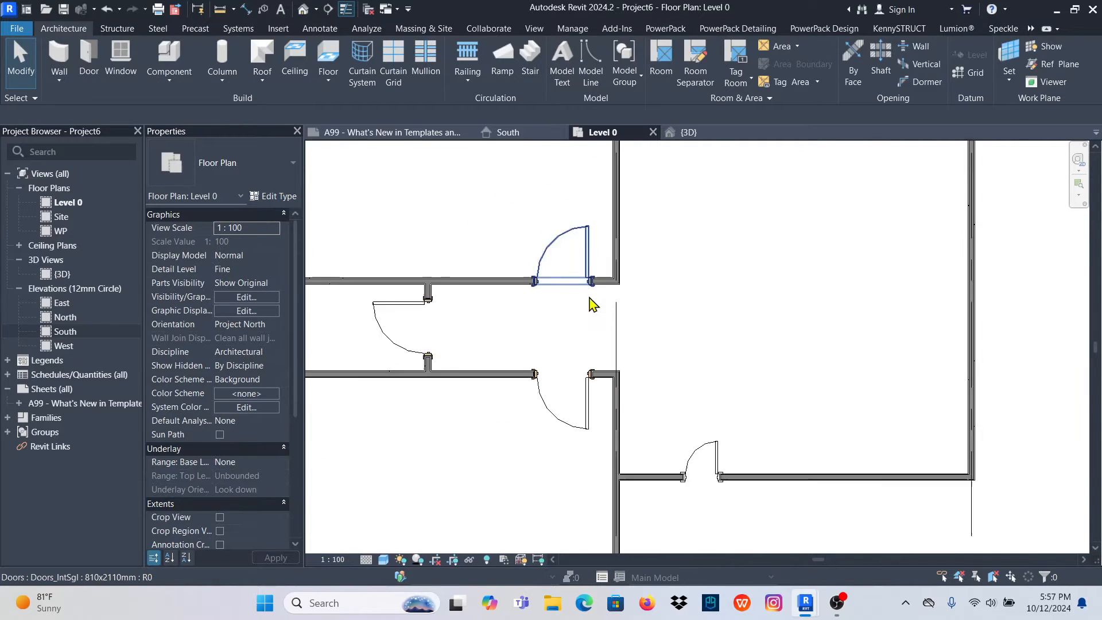
scroll(593, 304, down, 4)
scroll(638, 396, up, 4)
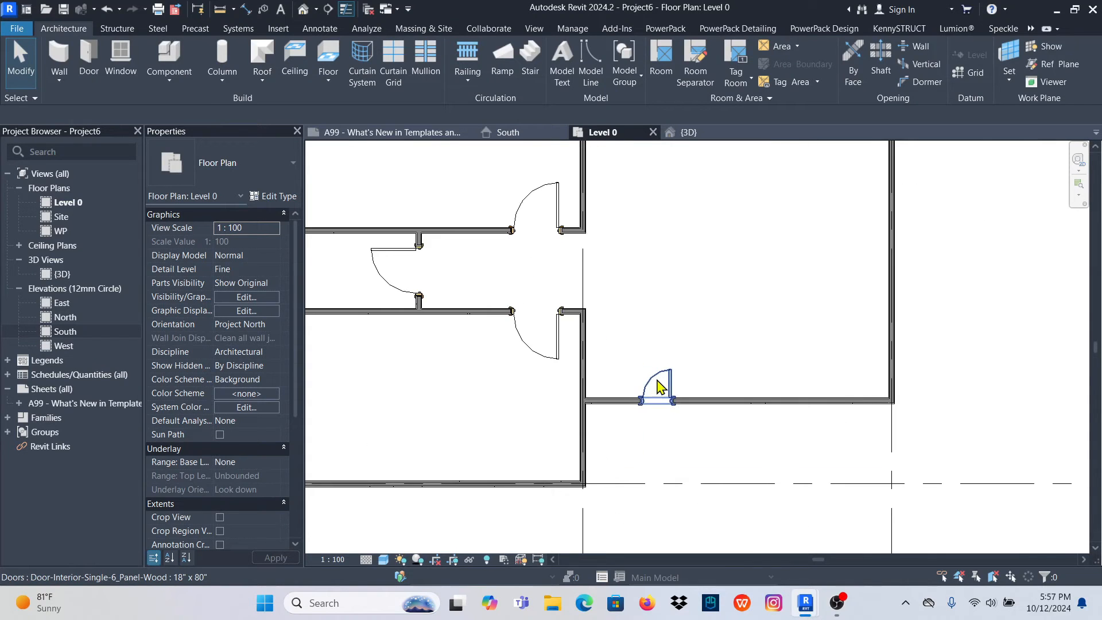
click(660, 388)
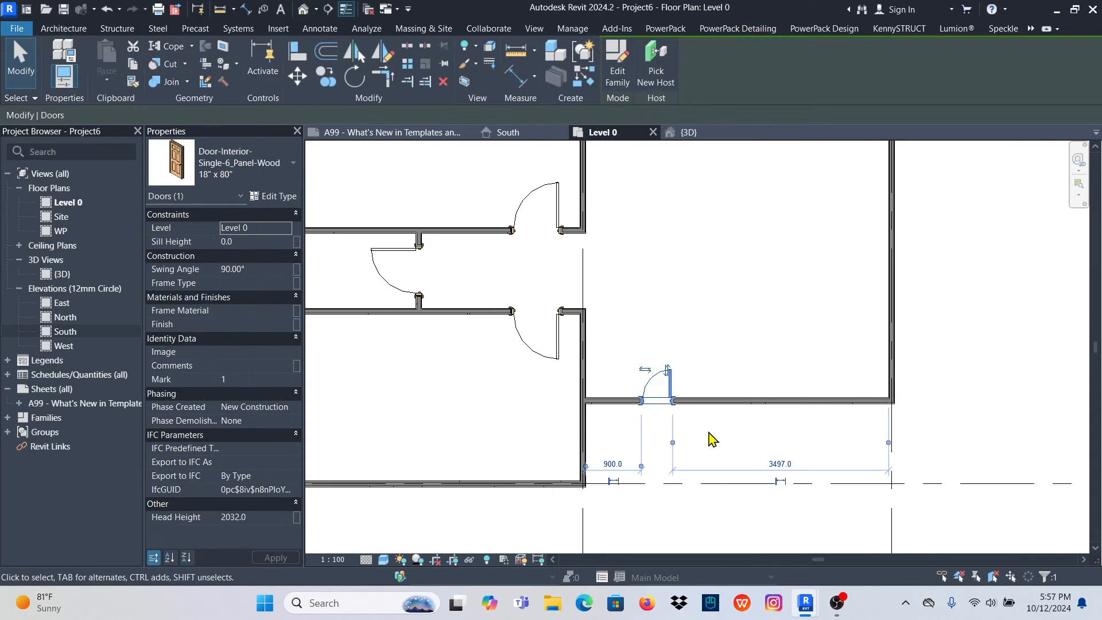
click(780, 466)
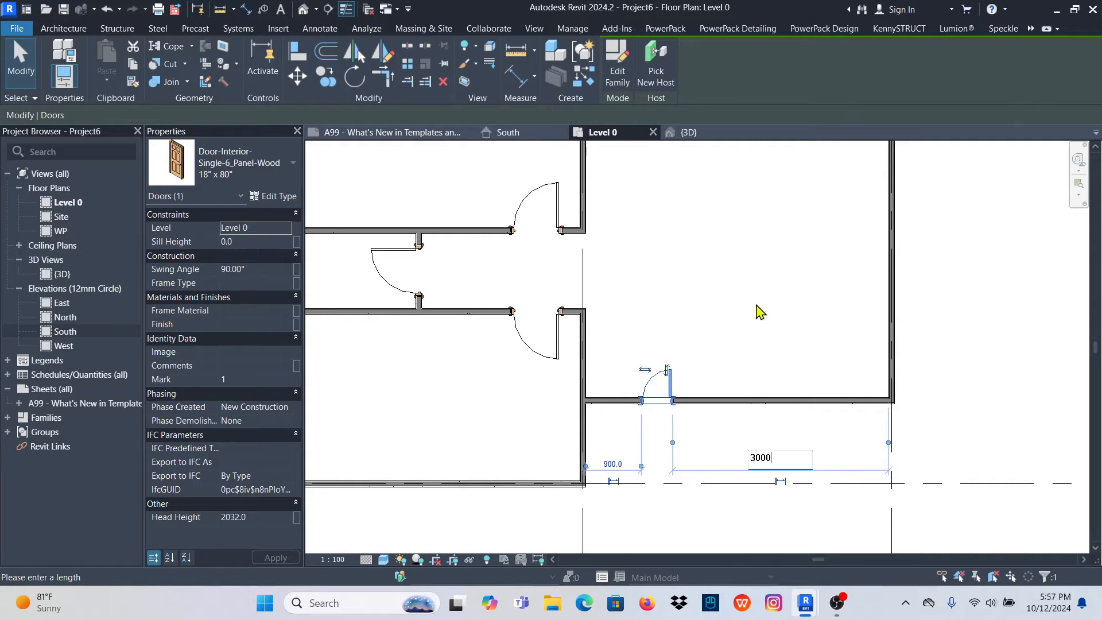
key(Return)
scroll(614, 396, down, 3)
key(Escape)
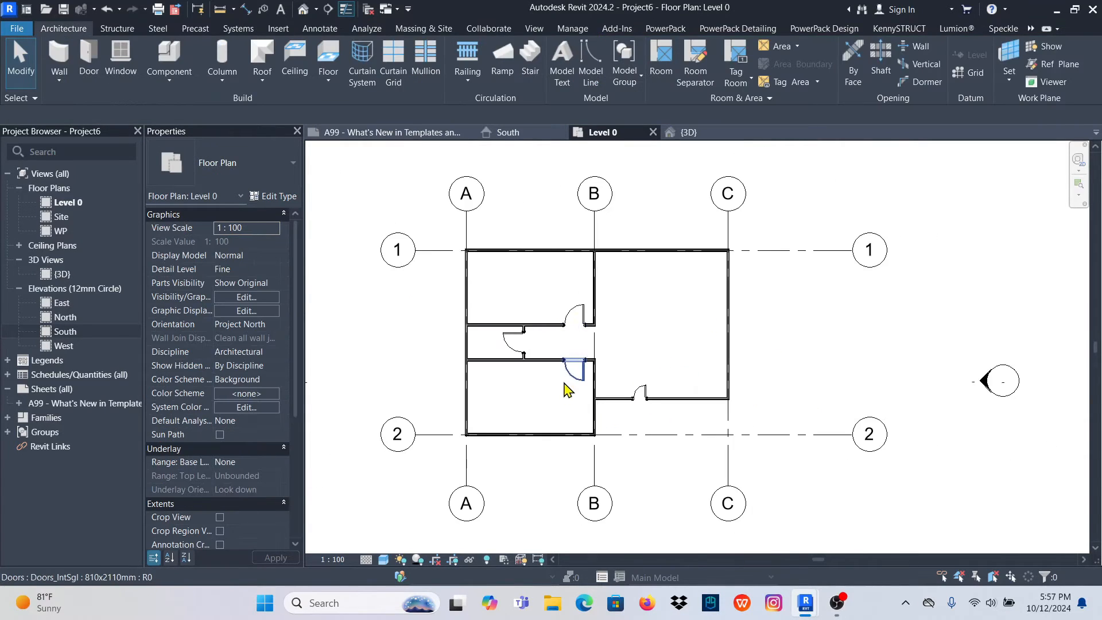
Set the Height of the Door-Interior-Single-6_Panel-Wood 18" x 80" type to 2000 mm
scroll(542, 321, up, 2)
scroll(571, 326, up, 2)
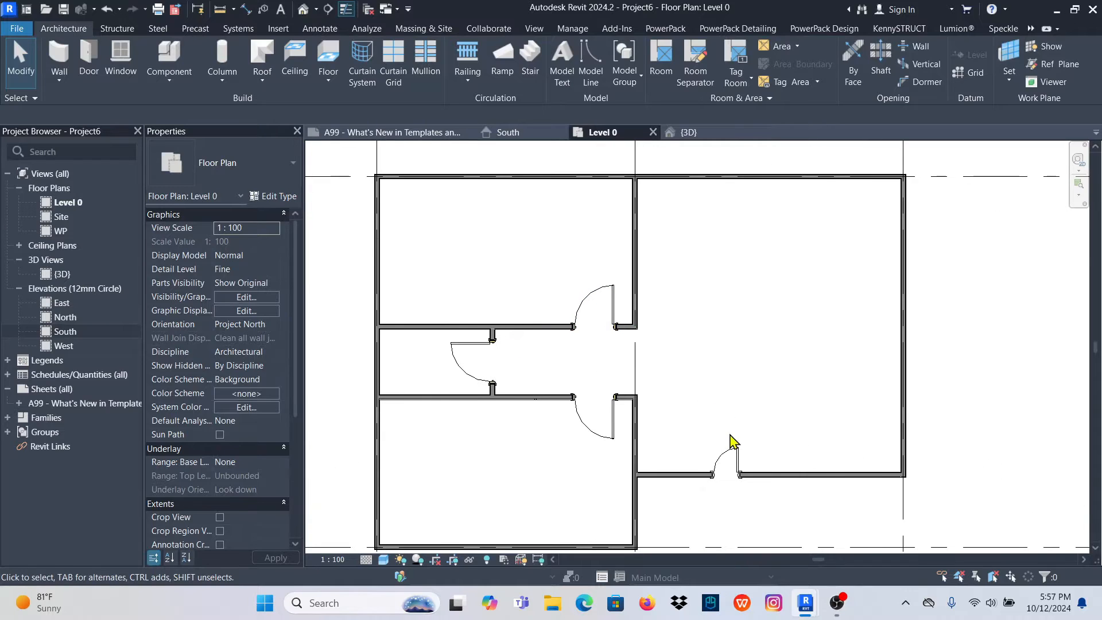
click(733, 444)
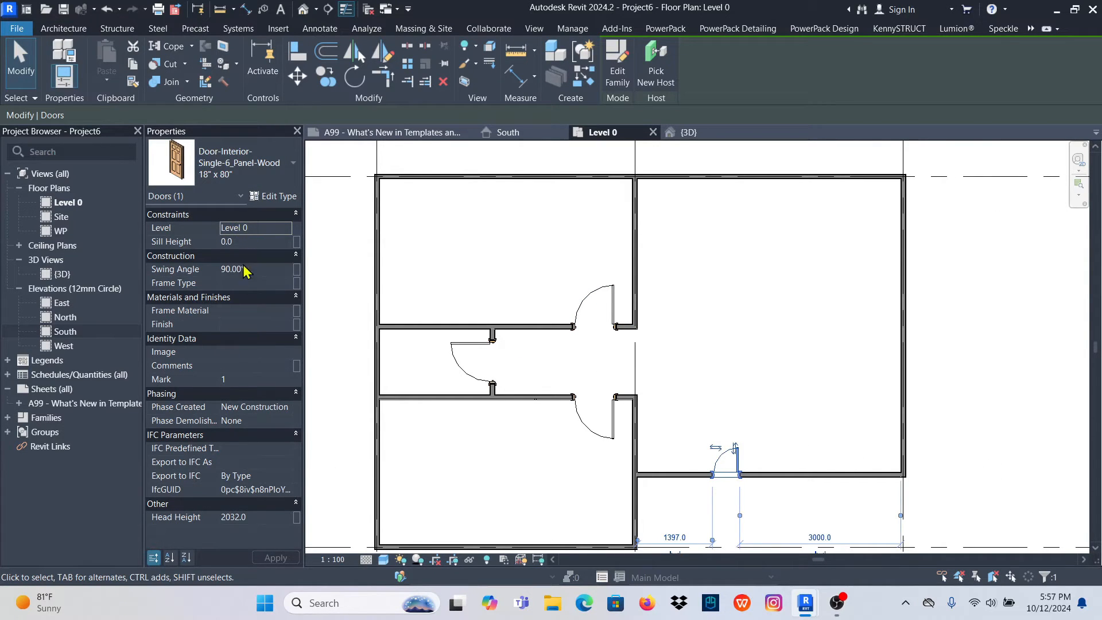
click(278, 197)
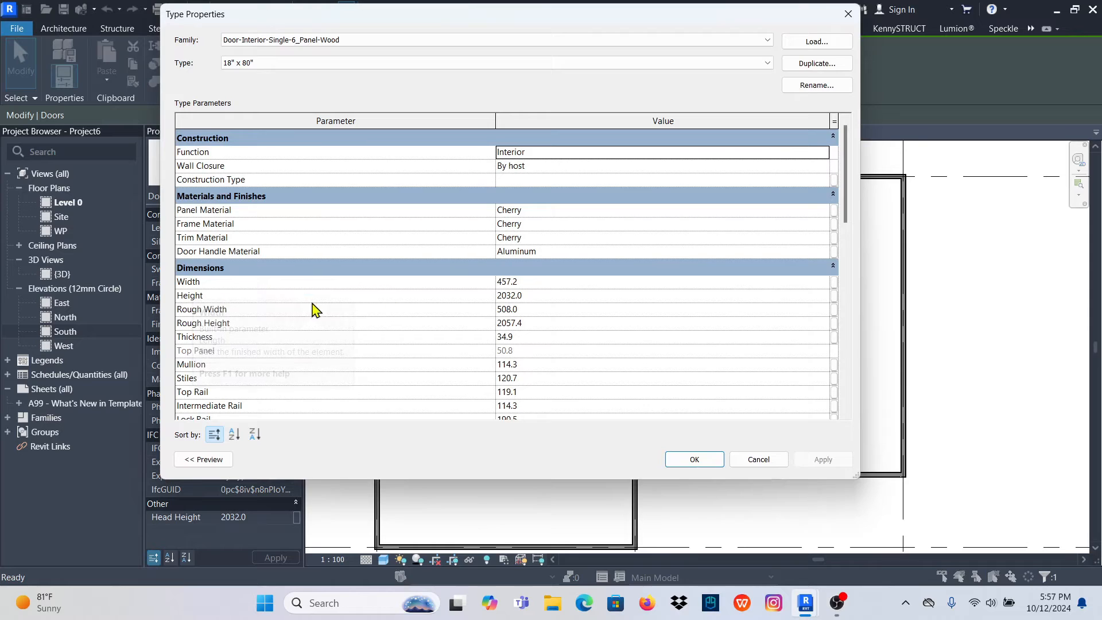
click(535, 294)
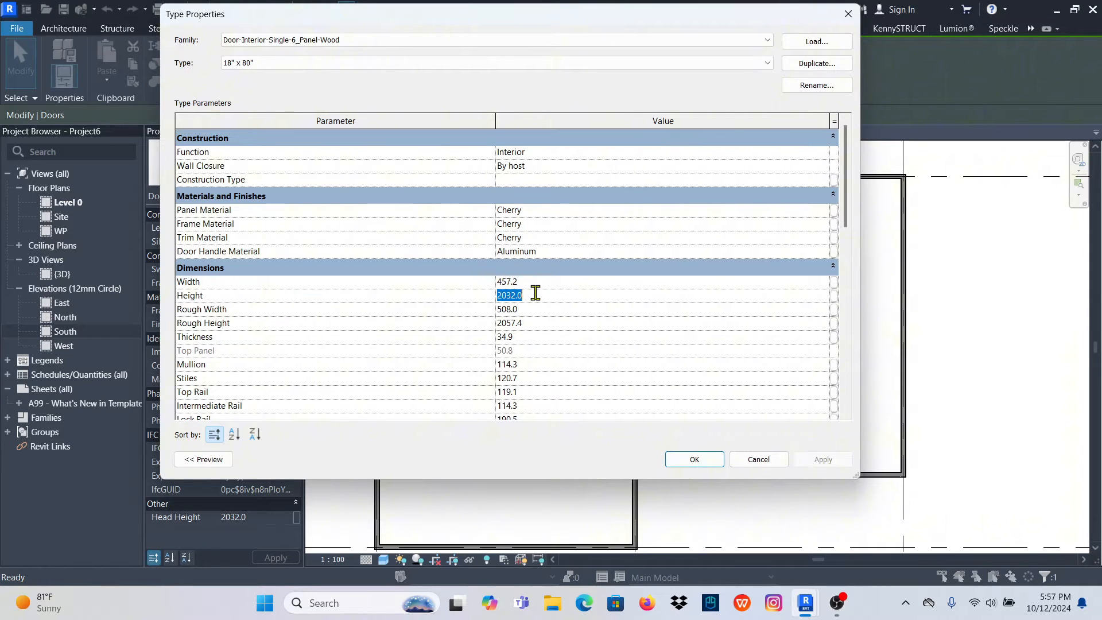
drag(540, 295, 464, 294)
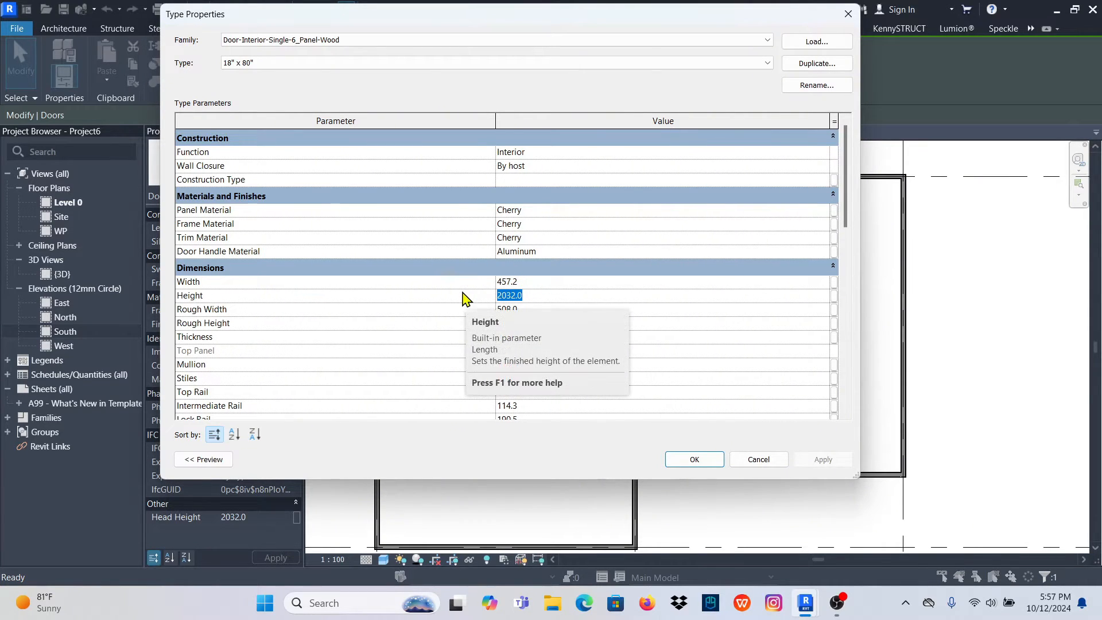
text(200)
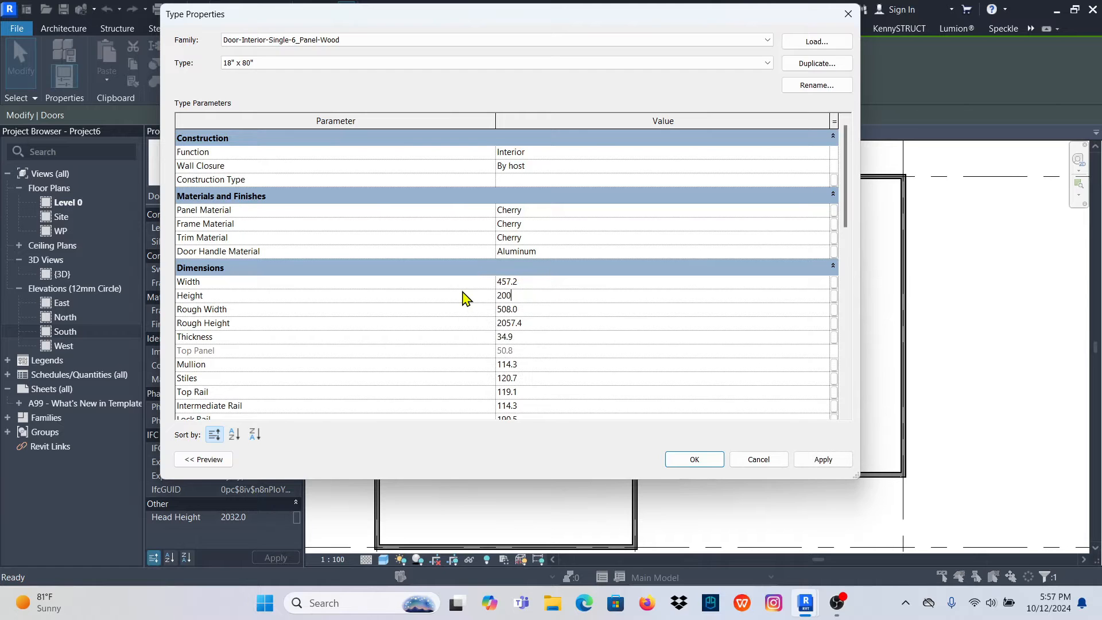
text(0)
click(823, 459)
click(693, 459)
click(699, 323)
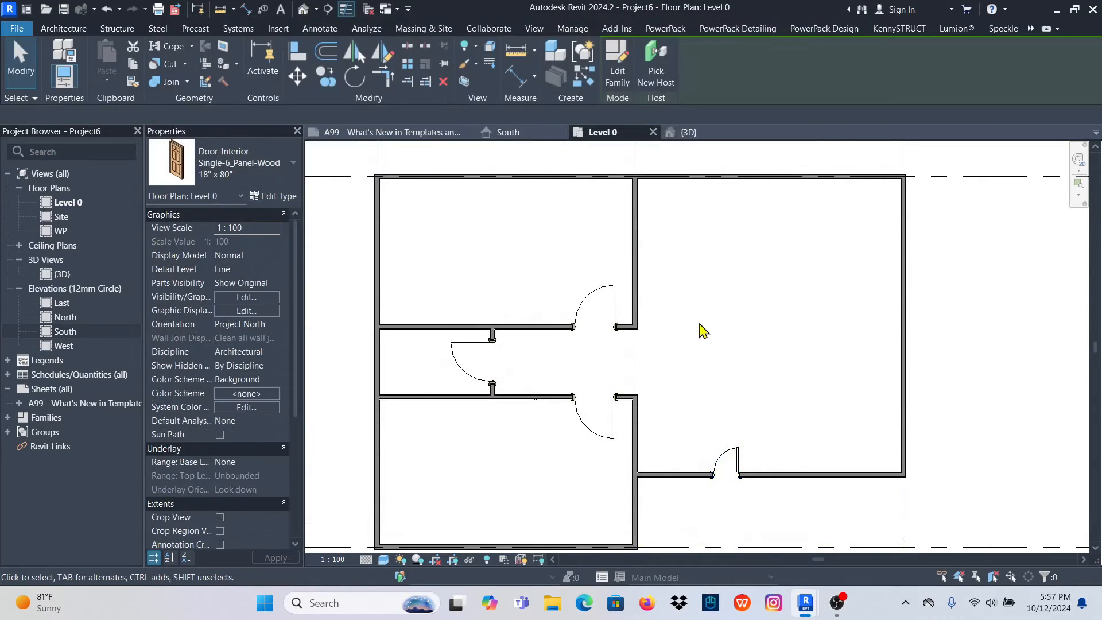
Examine the walls and placed doors in the 3D view and return to the Level 0 plan
scroll(557, 326, down, 2)
scroll(557, 333, down, 2)
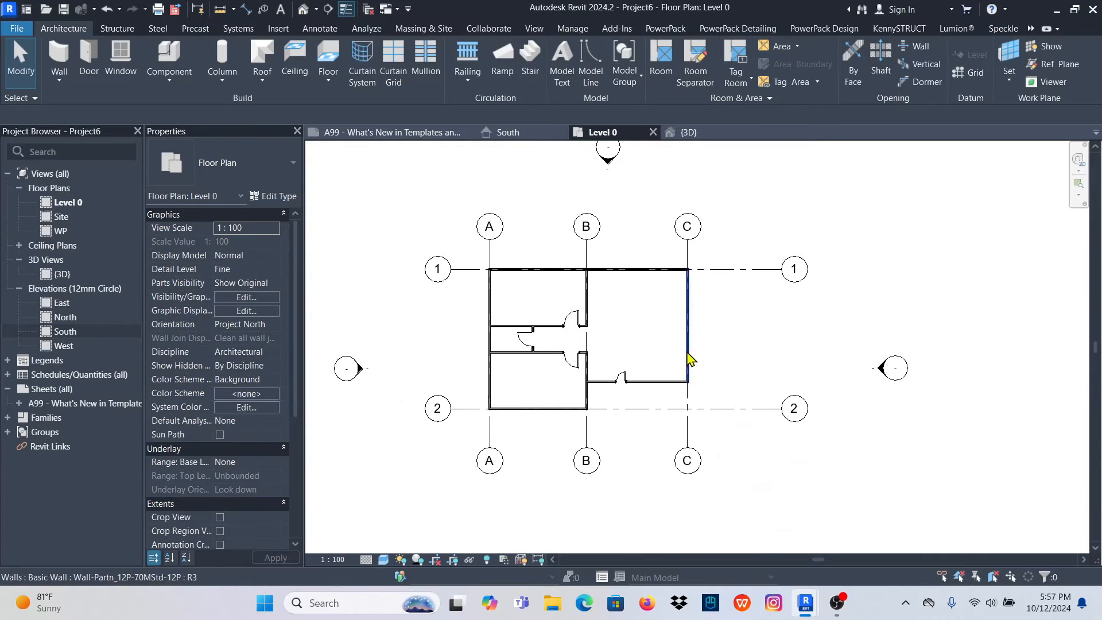
scroll(735, 330, up, 3)
click(688, 133)
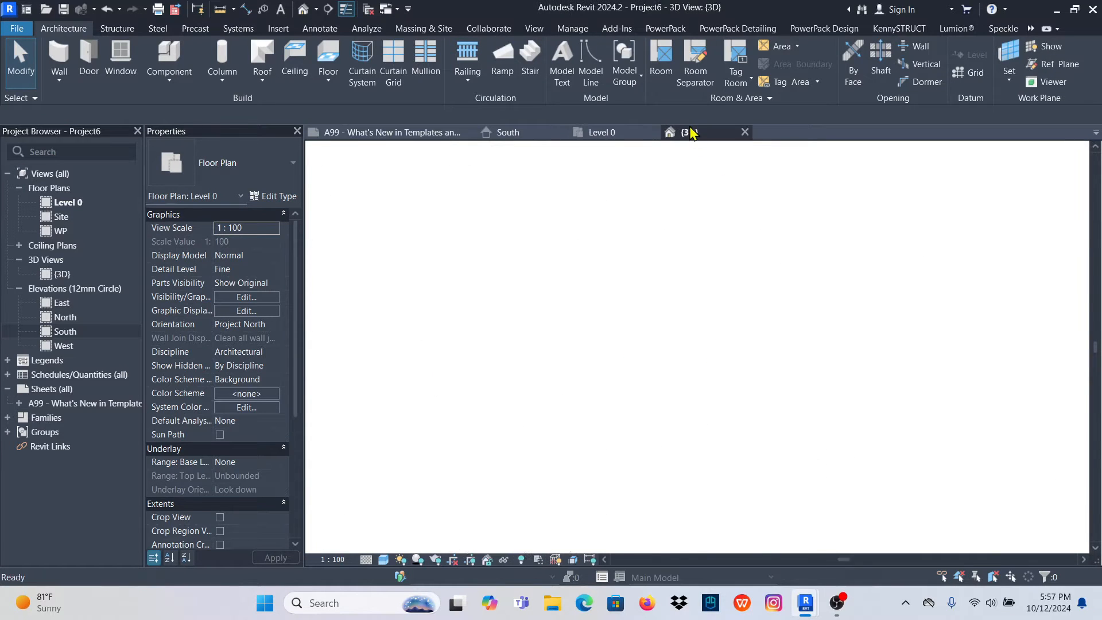
shift+middle_drag(514, 389, 772, 430)
scroll(474, 246, up, 3)
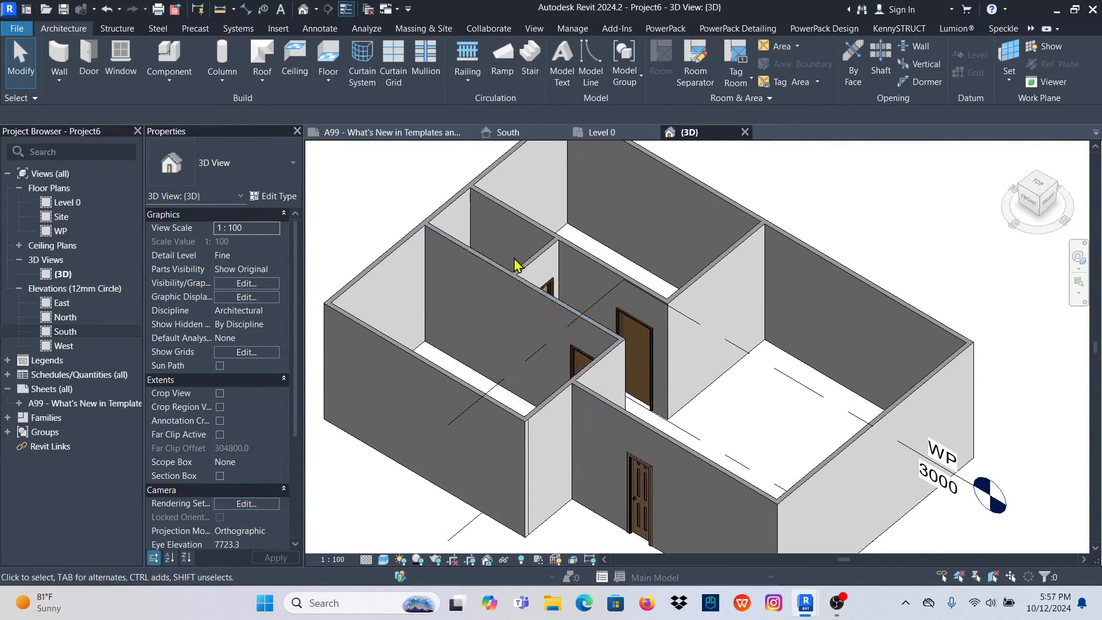
scroll(519, 263, down, 2)
click(603, 138)
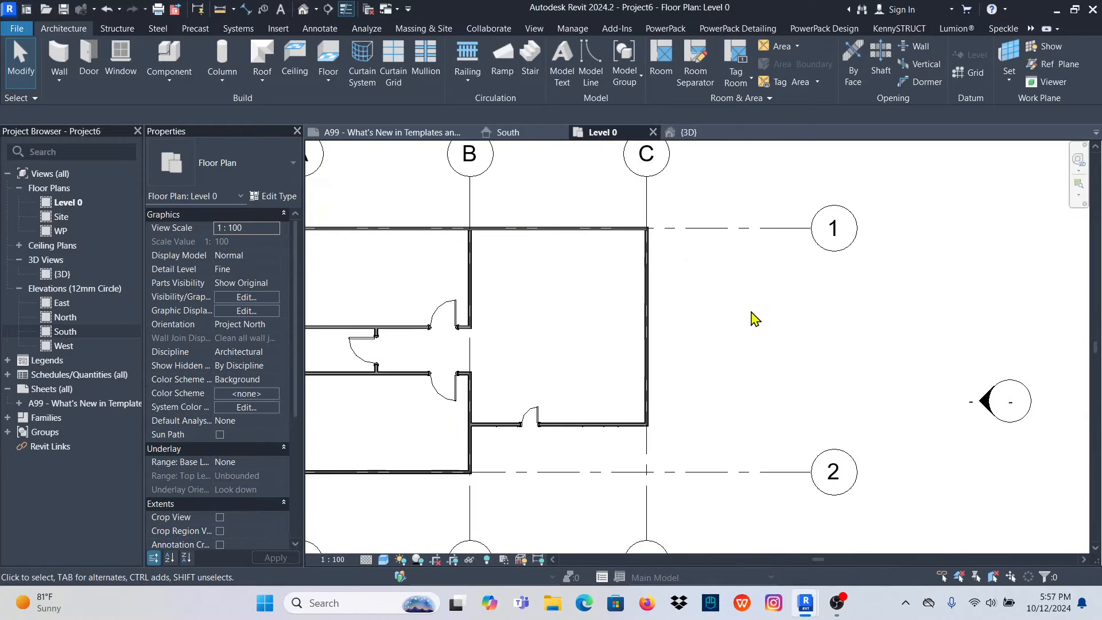
Start placing a window on Level 0 with the Windows_Tpl_Plain 1360x910mm type
scroll(723, 330, down, 3)
scroll(698, 344, up, 4)
scroll(612, 310, down, 1)
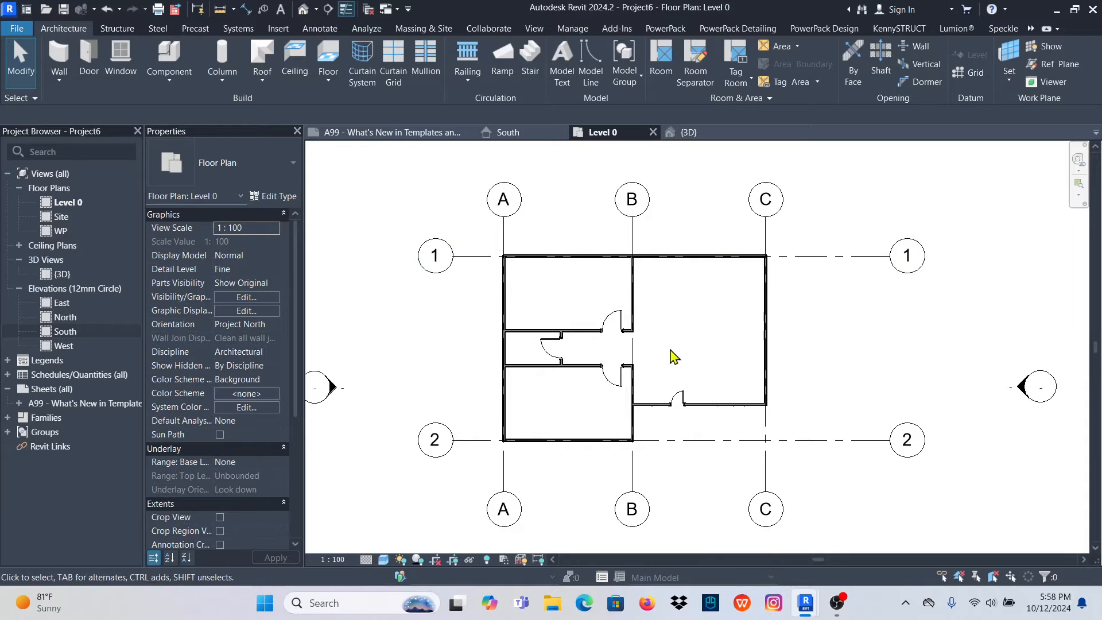
scroll(665, 347, up, 2)
scroll(631, 338, down, 1)
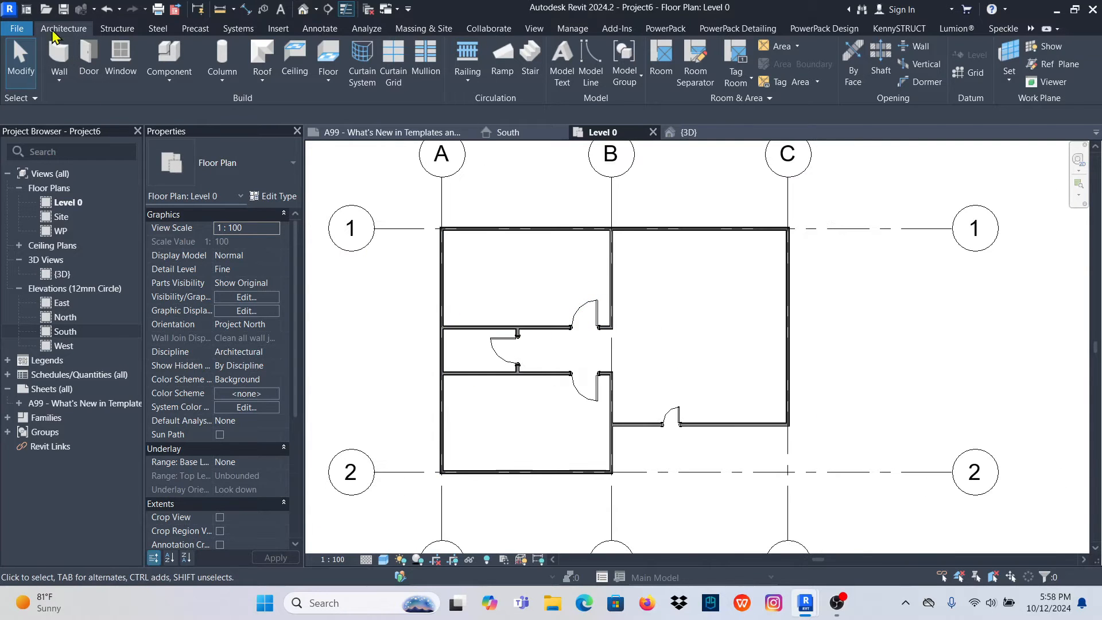
click(120, 58)
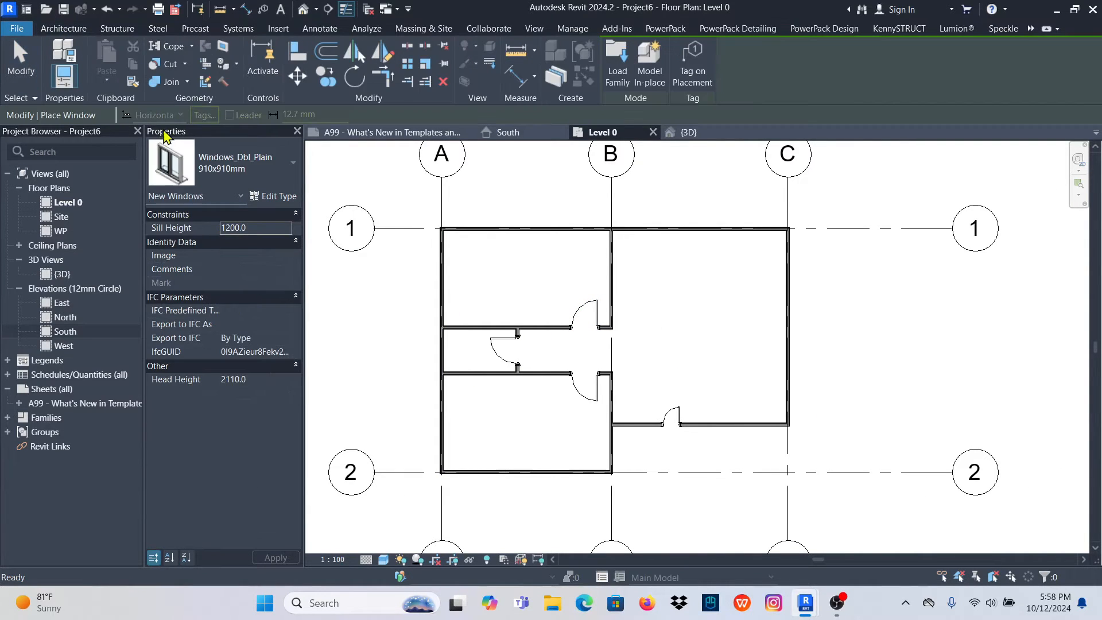
click(278, 171)
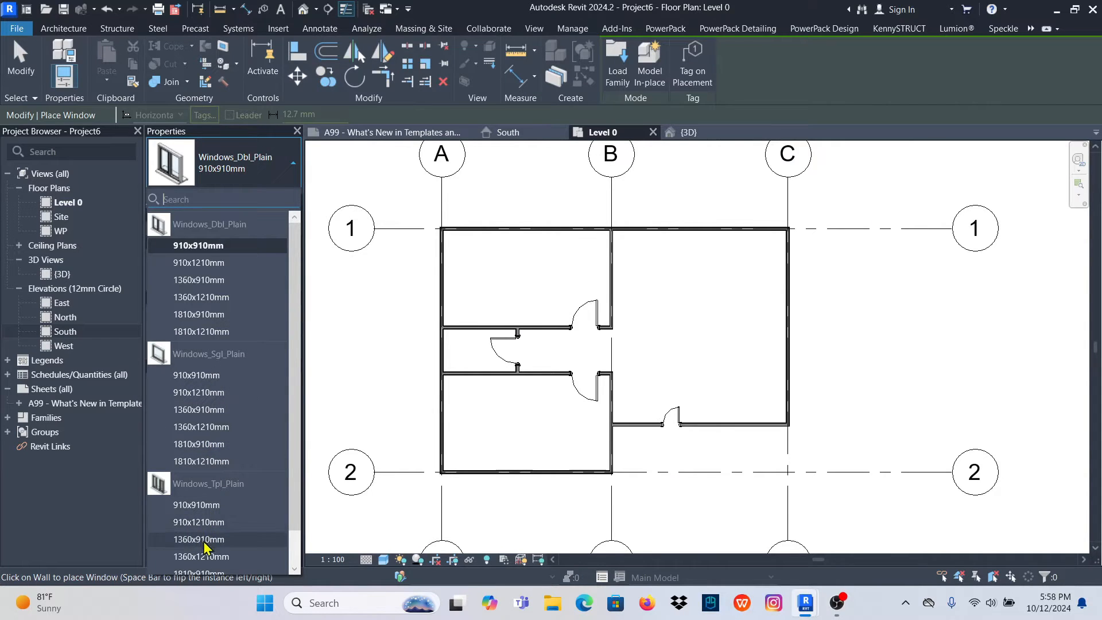
click(194, 540)
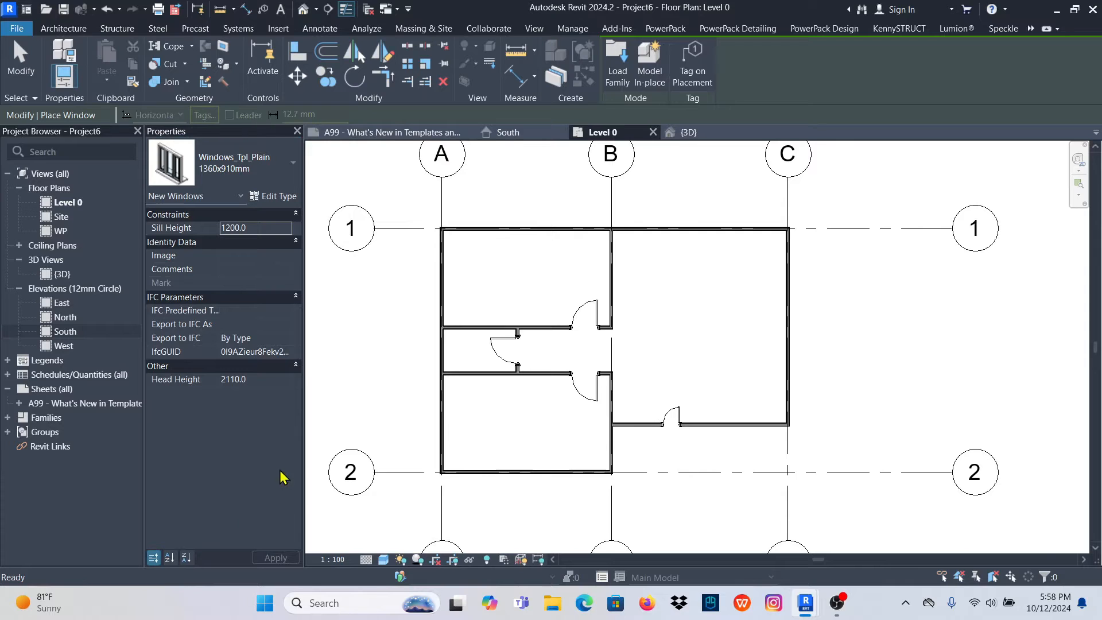
Duplicate the Windows_Tpl_Plain 1360x910mm type as 1360x910mm 2 for the new windows
click(275, 198)
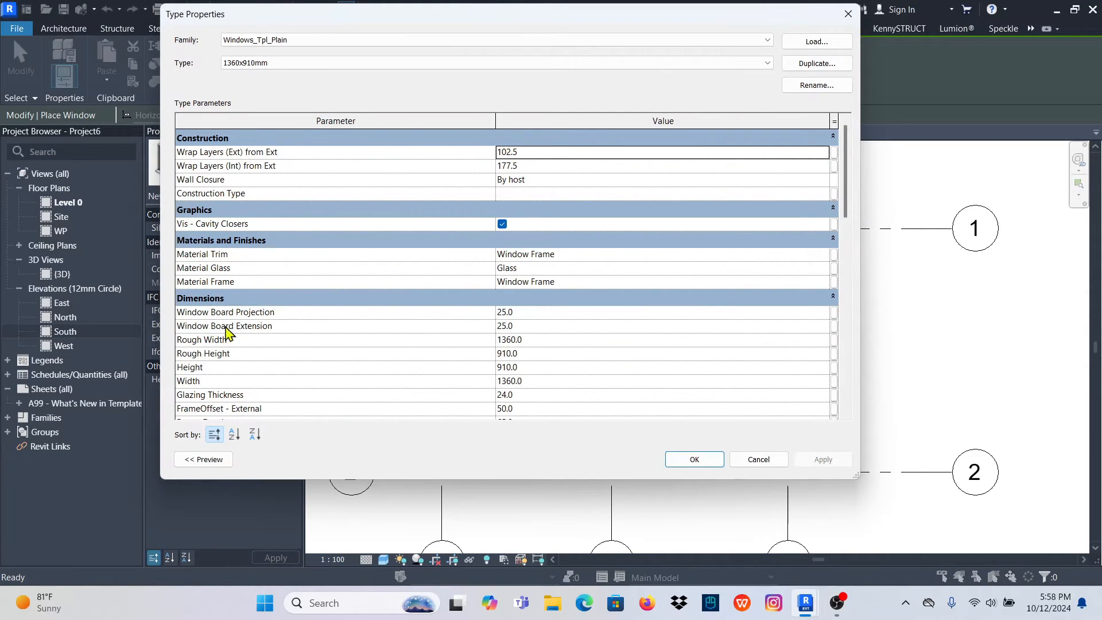
click(538, 339)
scroll(232, 383, down, 1)
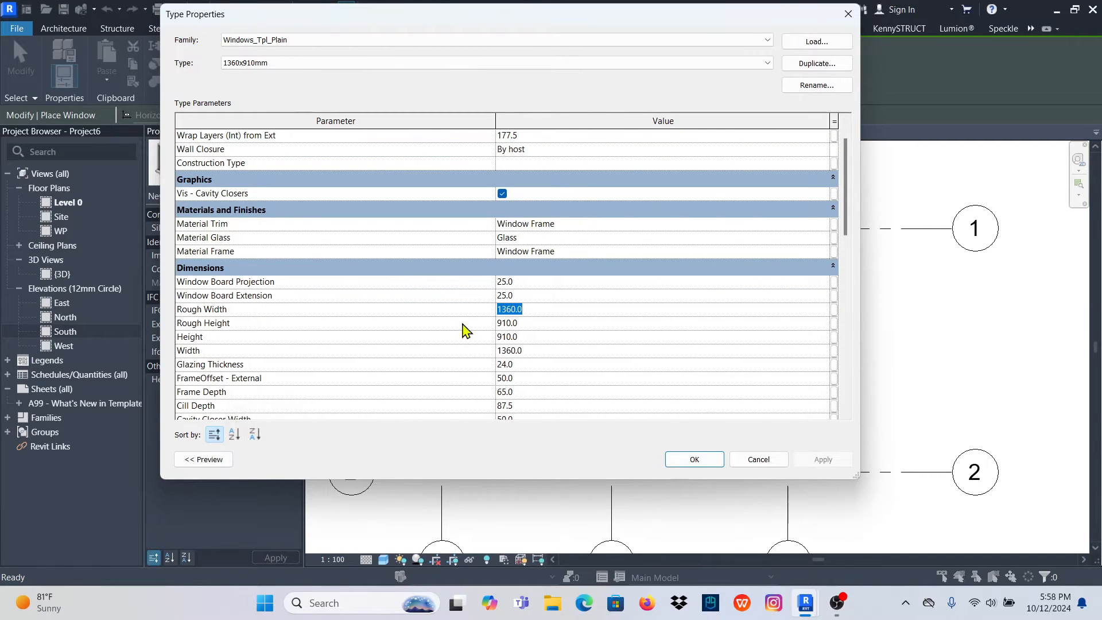
click(524, 339)
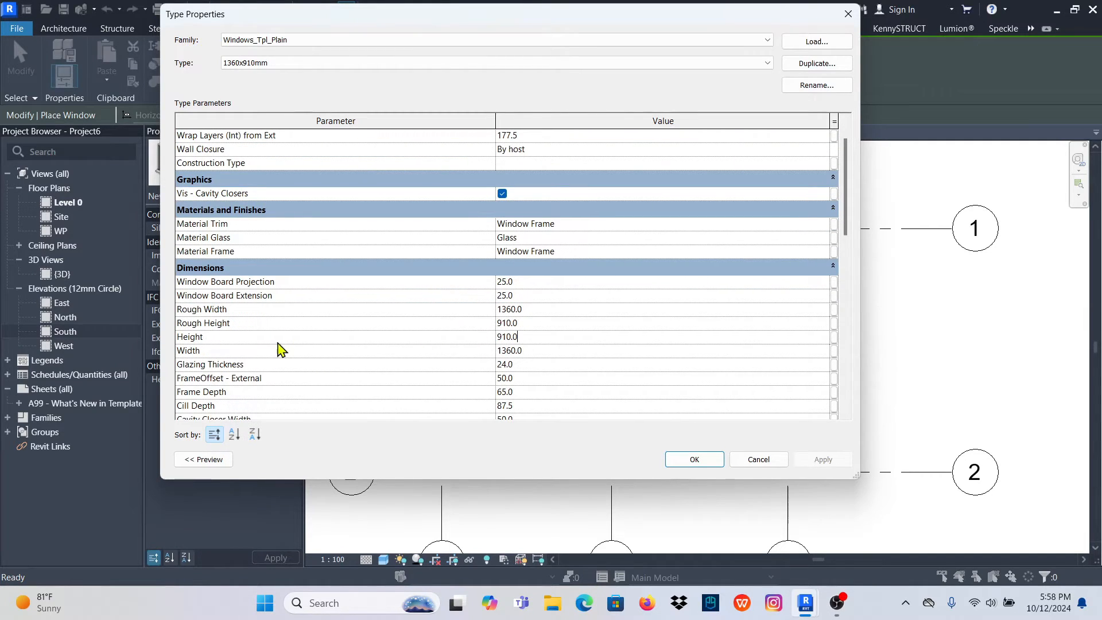
click(534, 353)
click(813, 65)
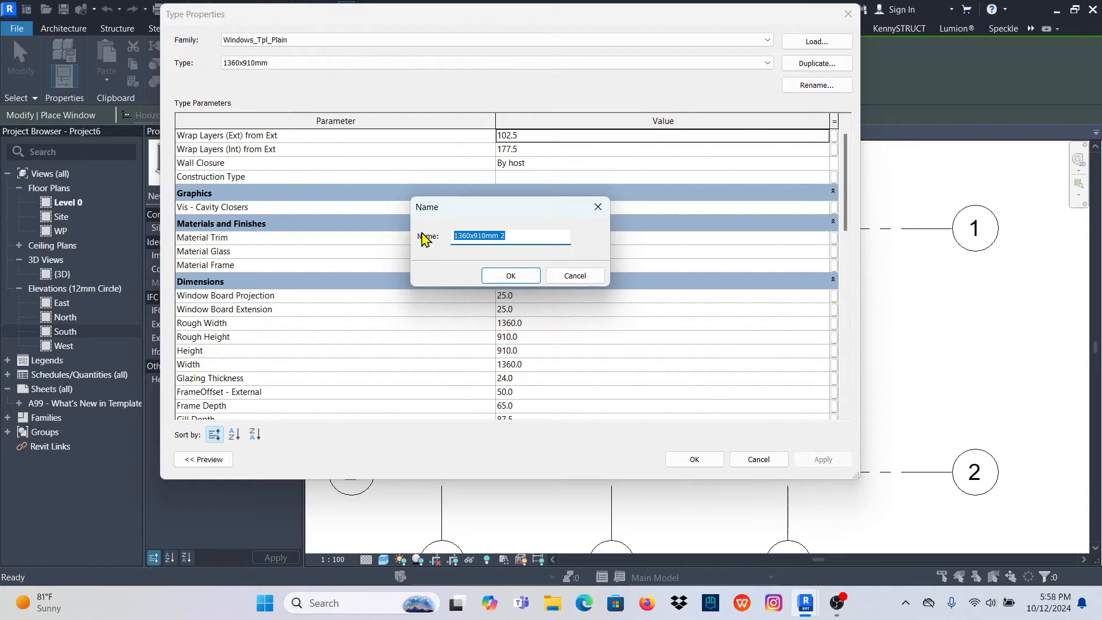
click(509, 276)
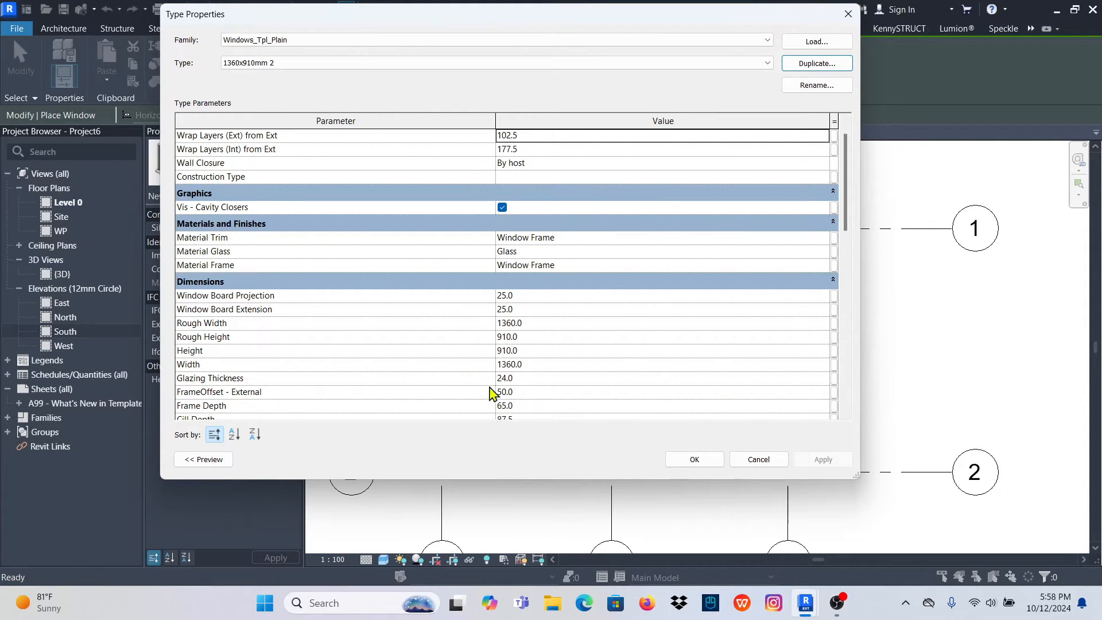
click(695, 459)
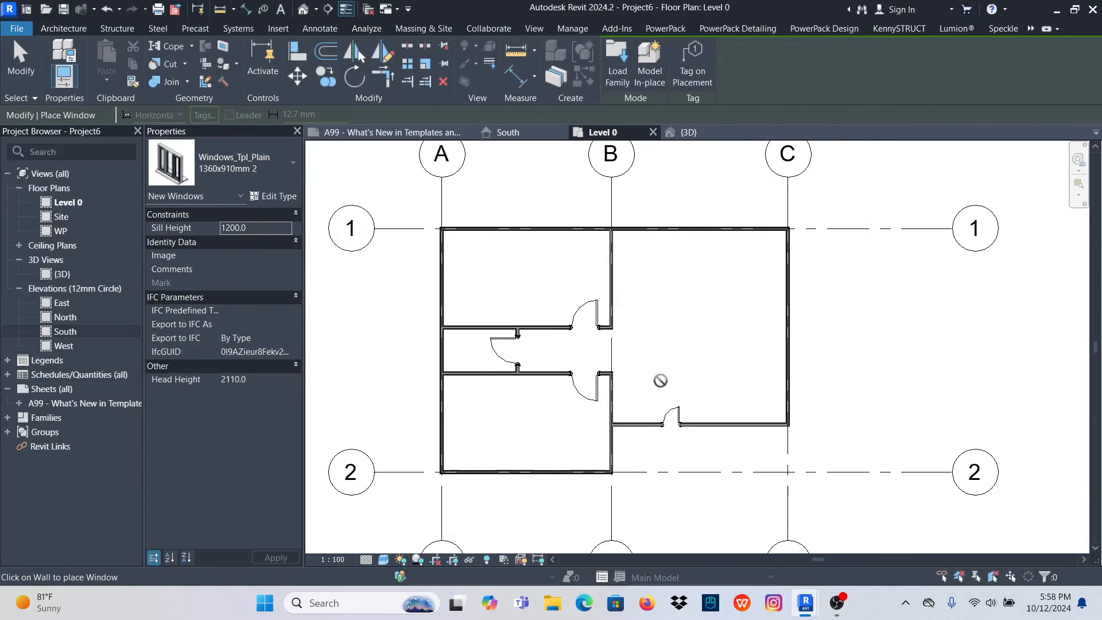
Place a window in the front wall between the entrance door and grid C, 700 mm from the grid C wall
scroll(742, 435, up, 2)
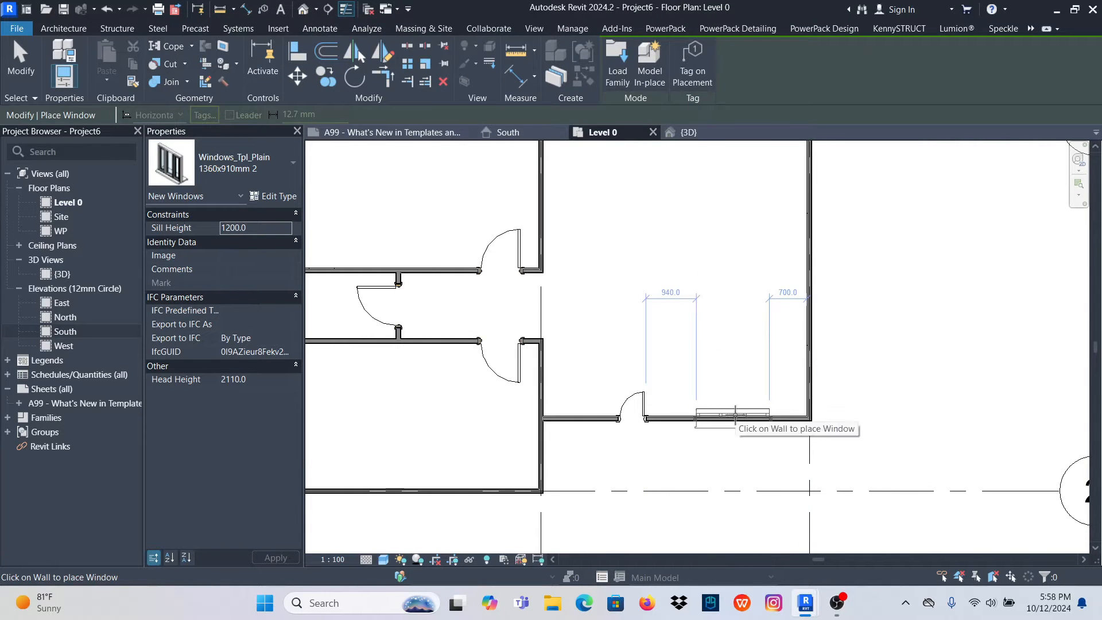
click(735, 414)
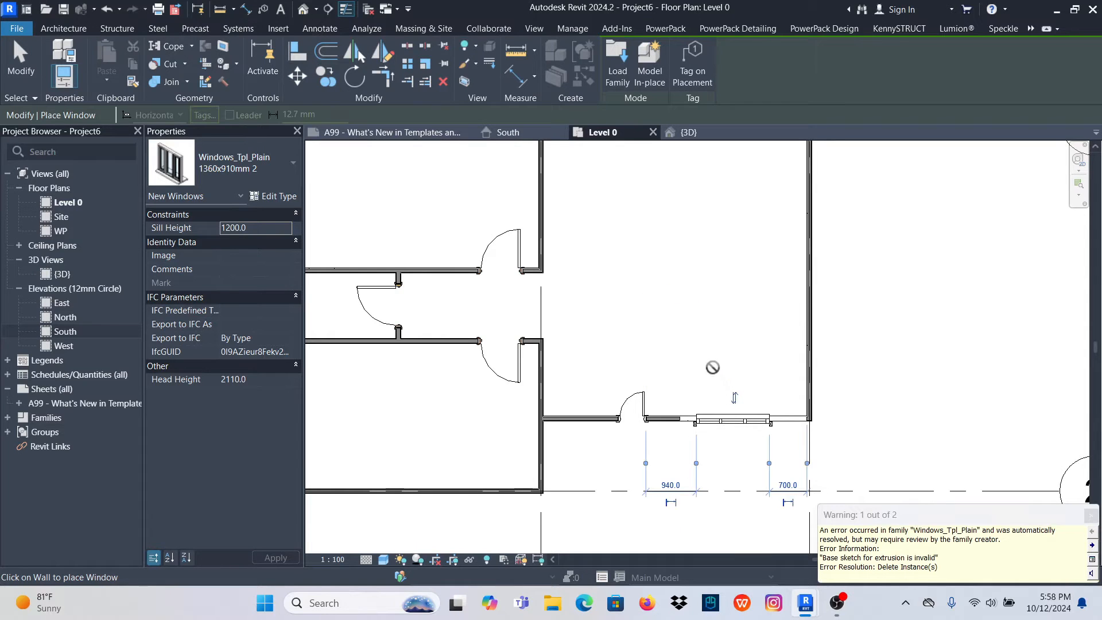
scroll(665, 321, down, 2)
scroll(729, 422, up, 1)
scroll(701, 424, down, 1)
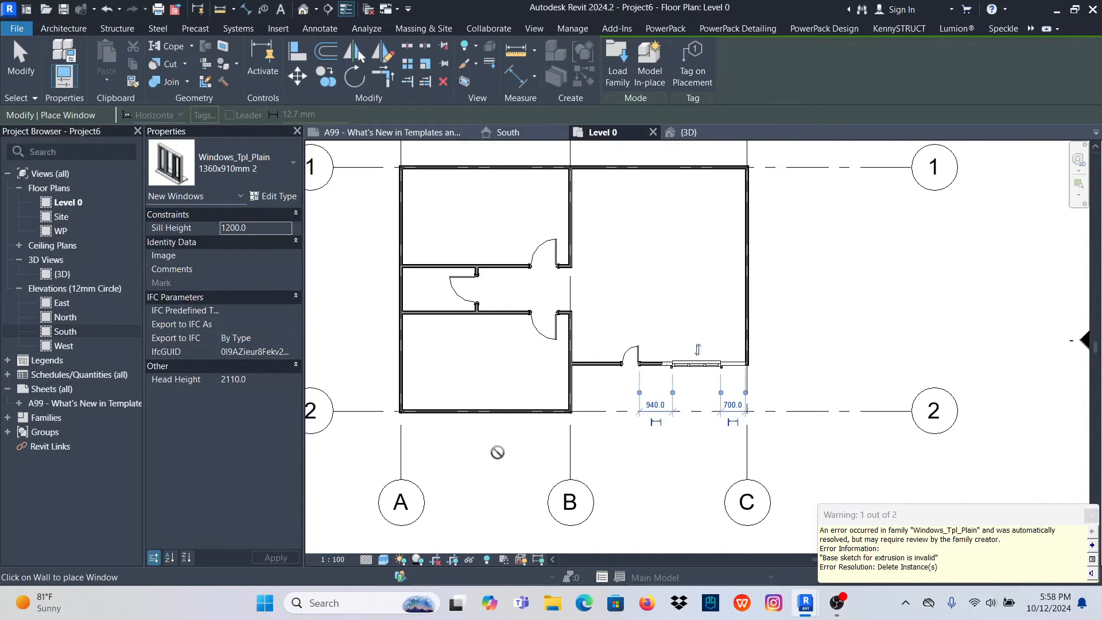
Place a window in the grid 2 wall between grids A and B, 1500 mm from the grid A wall
scroll(485, 419, up, 3)
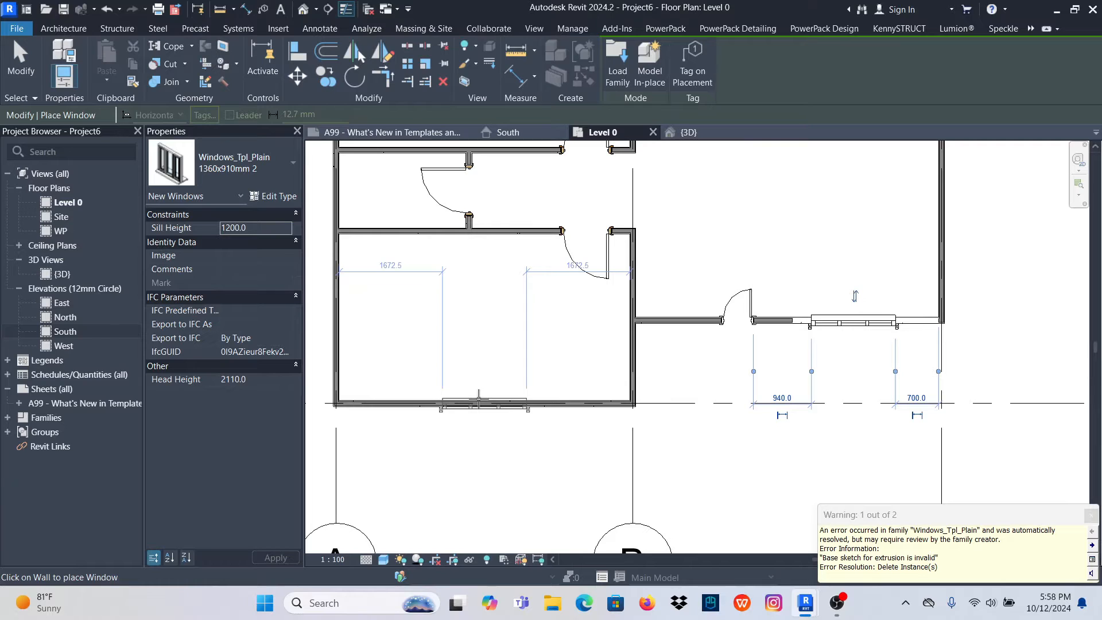
click(474, 404)
scroll(546, 445, down, 1)
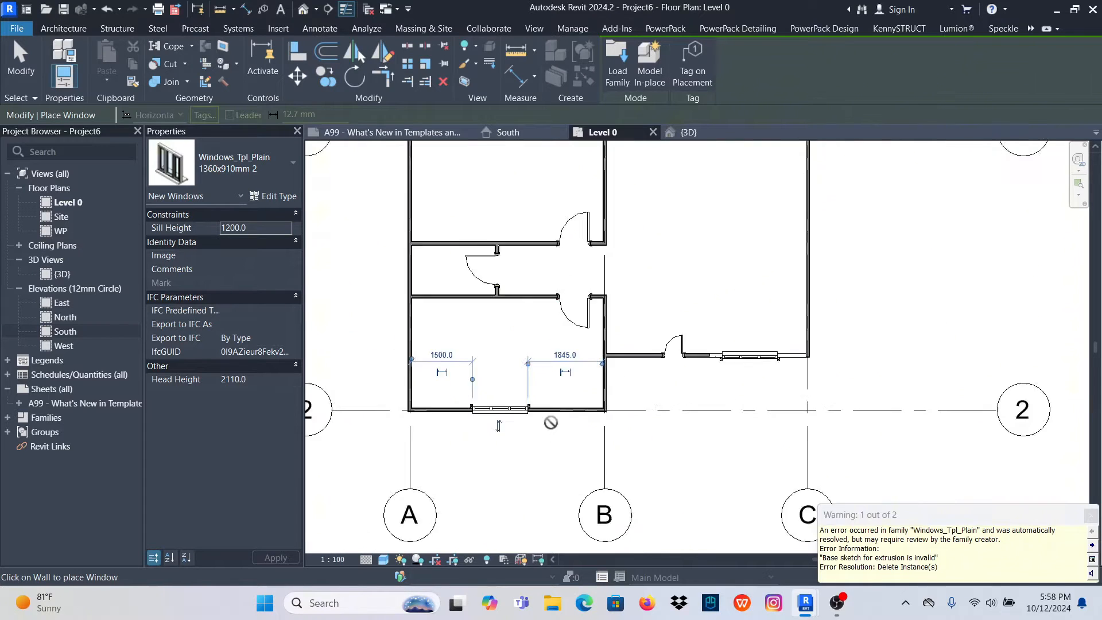
Place a window in the grid A wall of the room beside grid 2, 500 mm from the passage-side wall
scroll(459, 379, up, 2)
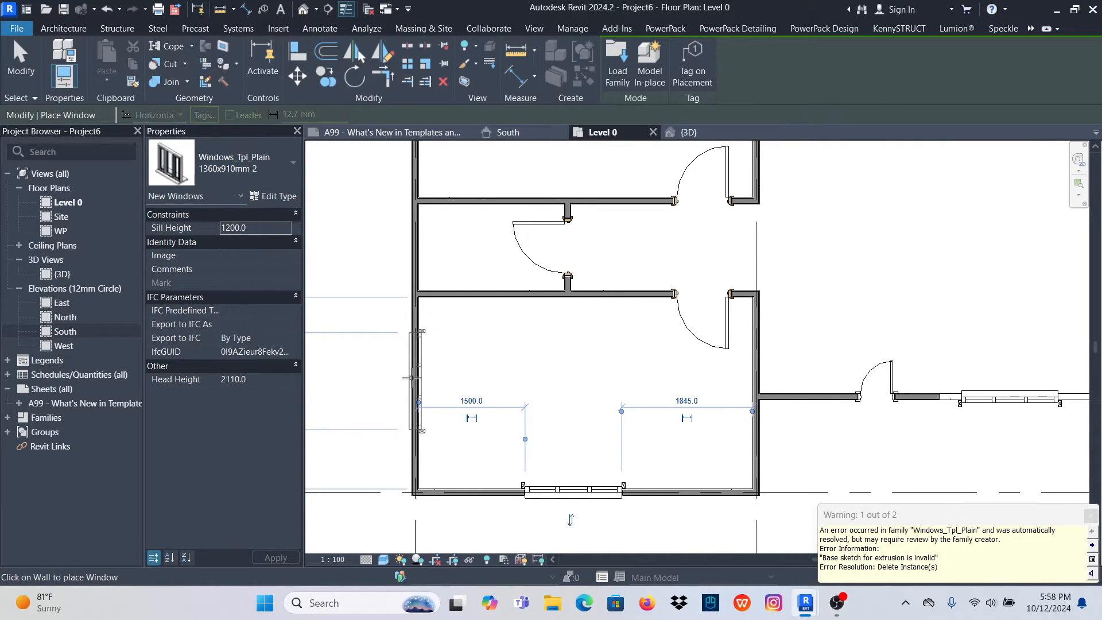
scroll(436, 361, down, 1)
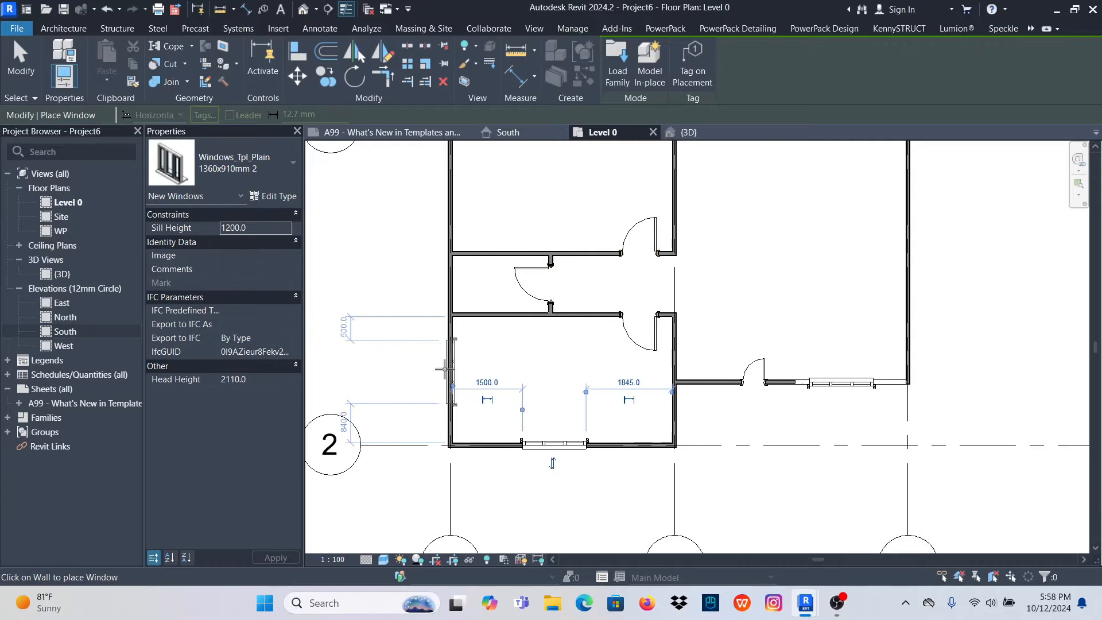
click(448, 370)
scroll(447, 370, down, 2)
scroll(517, 251, up, 1)
scroll(517, 251, up, 1)
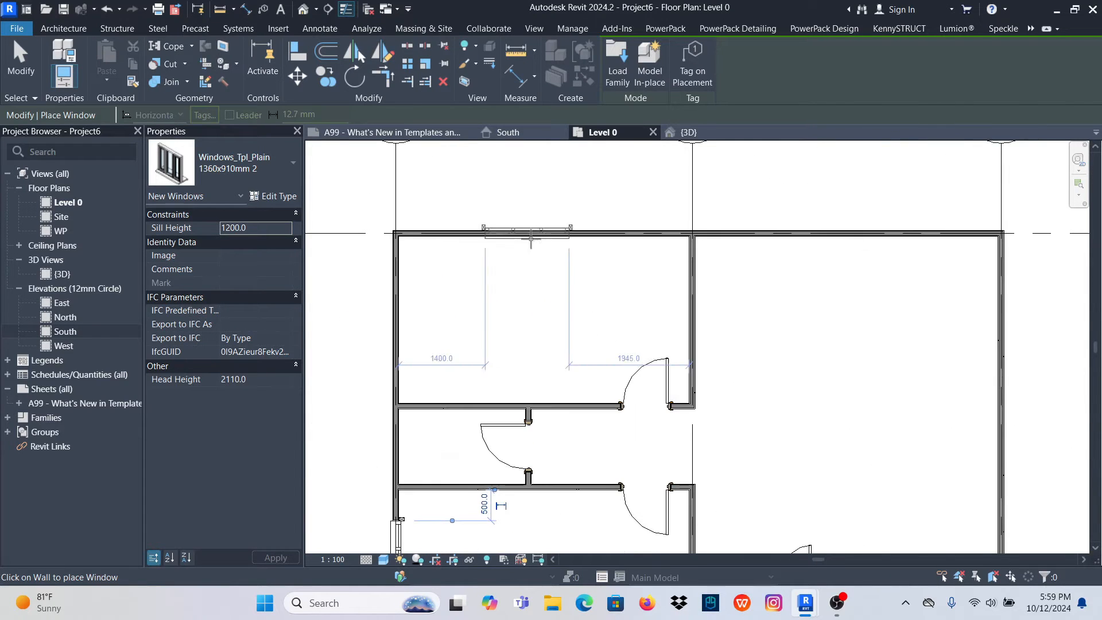
Place windows centred in the grid 1 wall between grids A and B and in the same room's grid A wall
click(538, 228)
scroll(541, 284, down, 1)
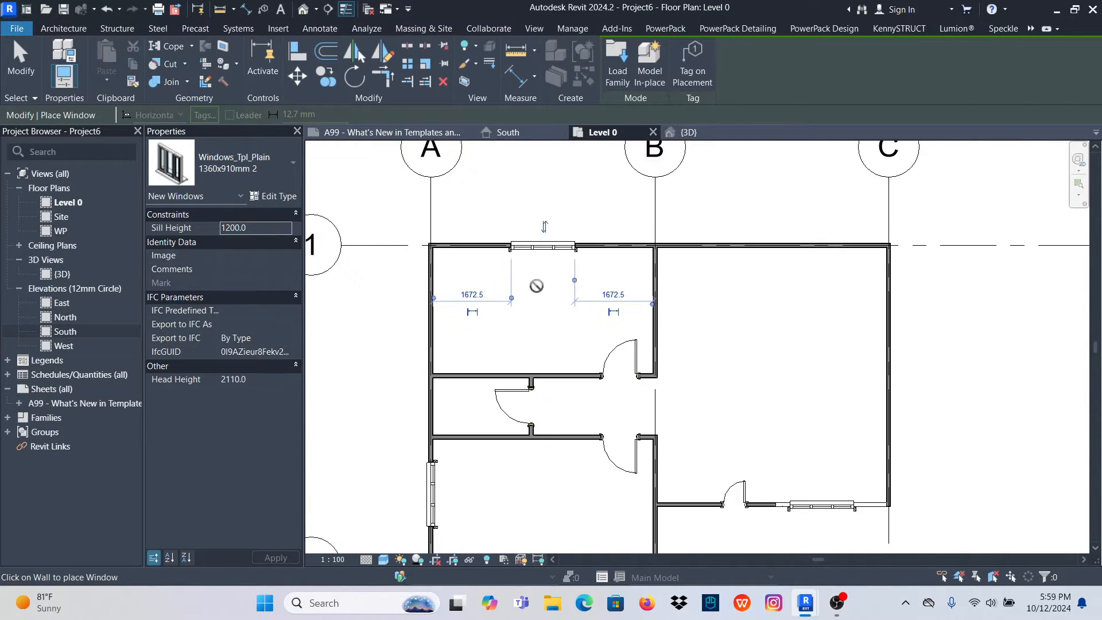
click(424, 309)
scroll(667, 244, down, 1)
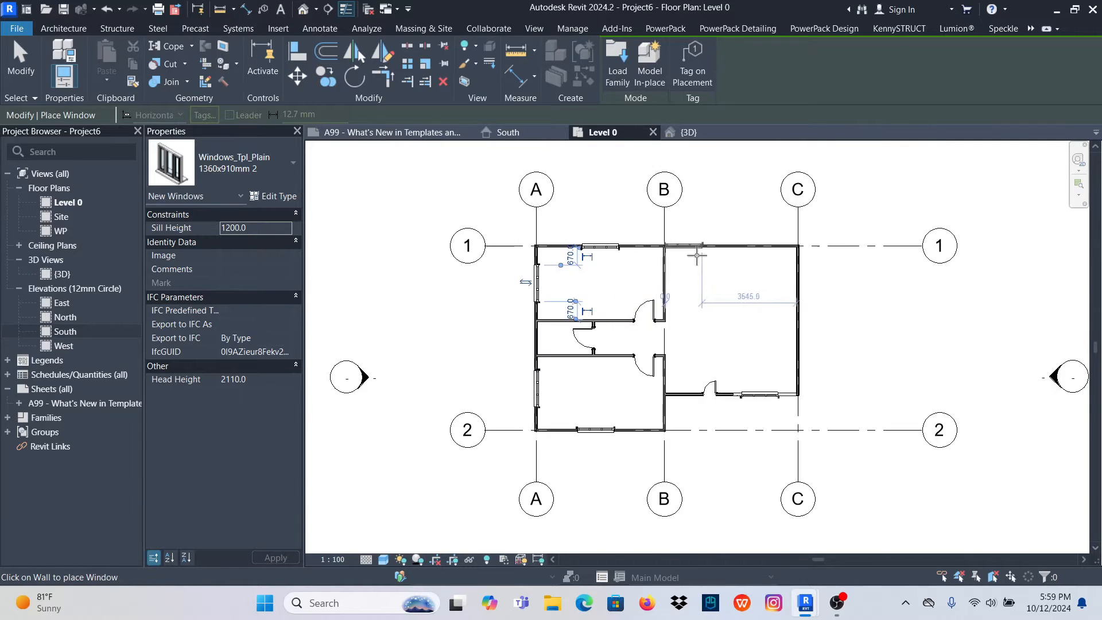
Place two windows in the grid C wall, 300 mm from the grid 1 wall and 600 mm from the front wall, and finish placing windows
scroll(816, 307, up, 1)
scroll(826, 263, up, 1)
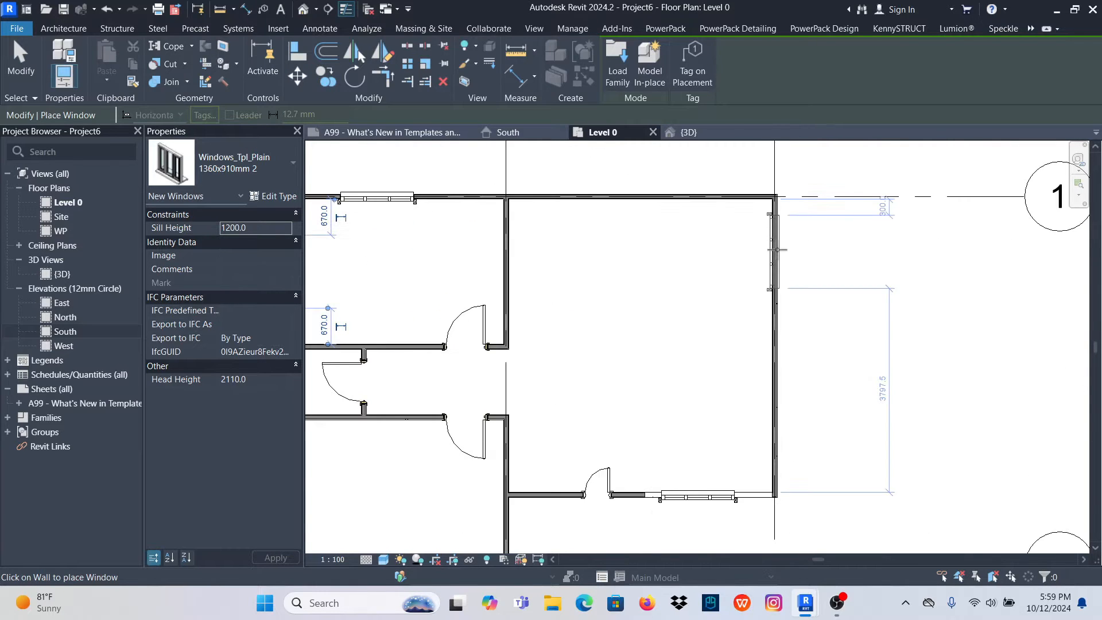
click(776, 250)
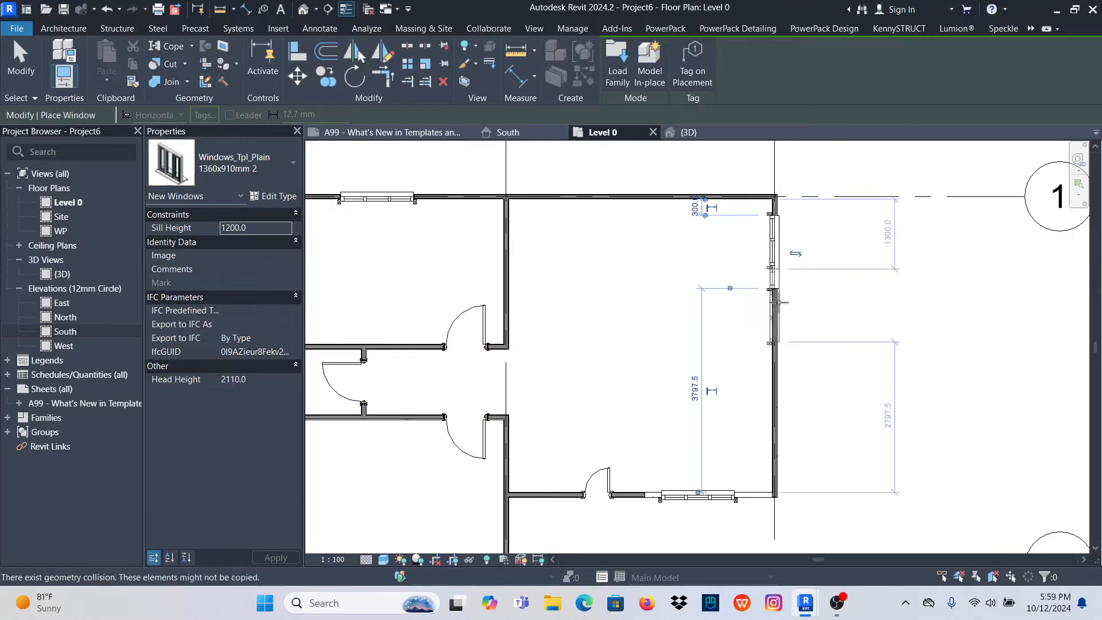
scroll(792, 322, down, 1)
scroll(752, 389, up, 1)
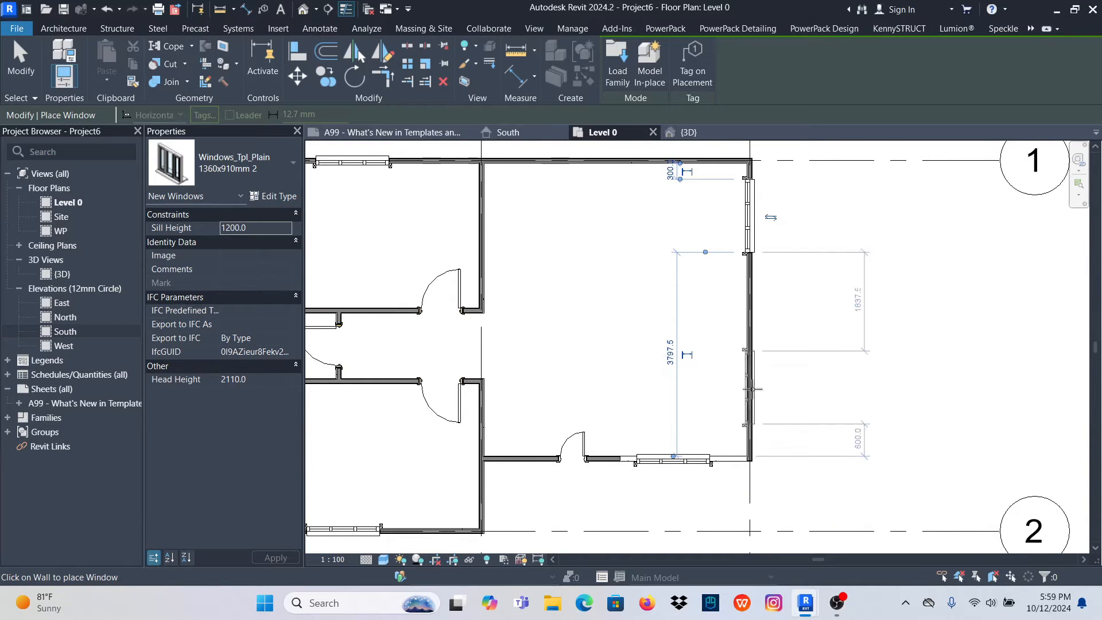
click(752, 389)
scroll(714, 317, down, 2)
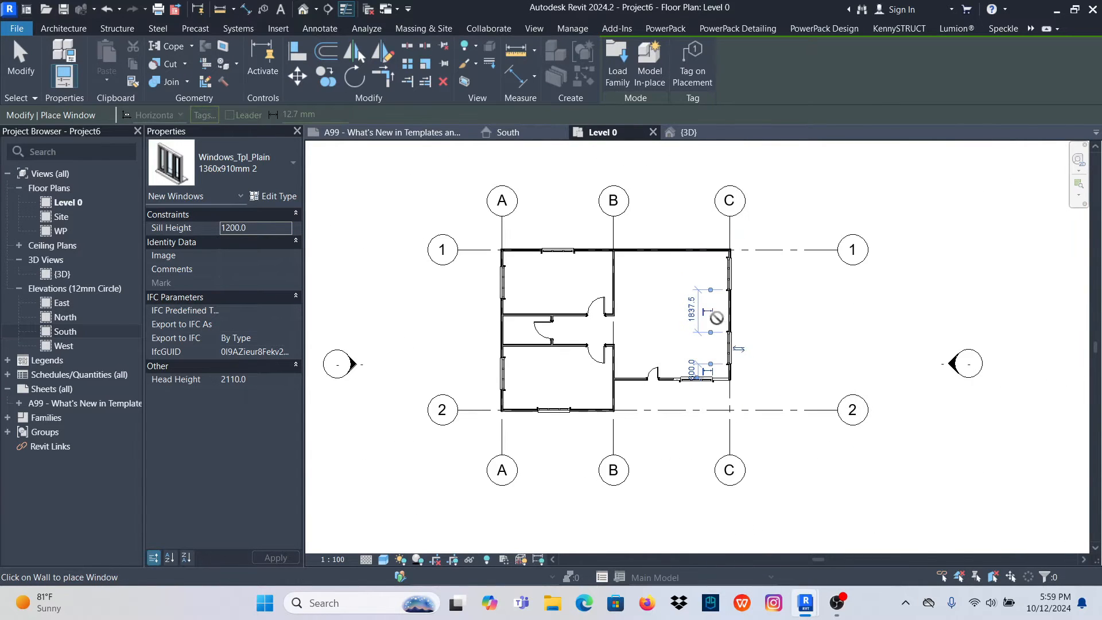
click(21, 58)
scroll(732, 276, up, 3)
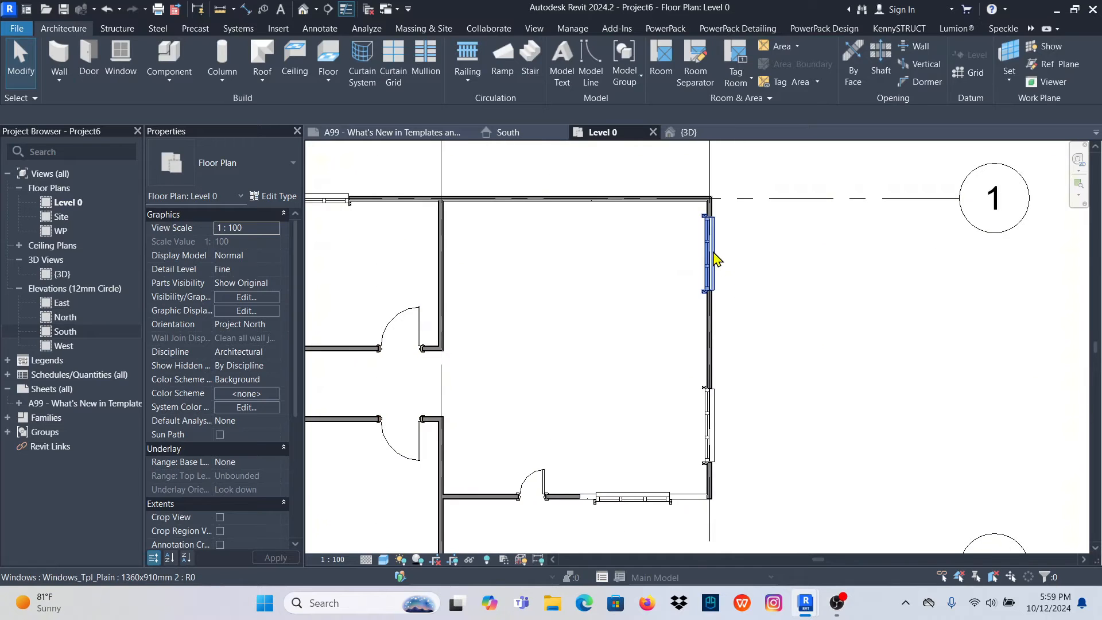
click(714, 254)
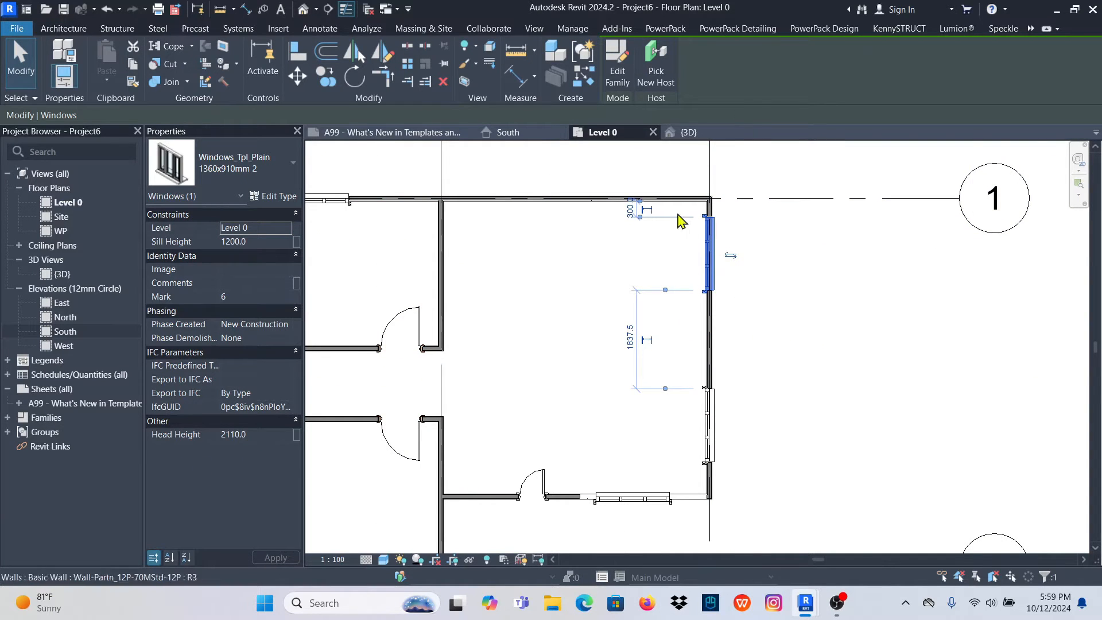
scroll(763, 301, down, 2)
click(771, 343)
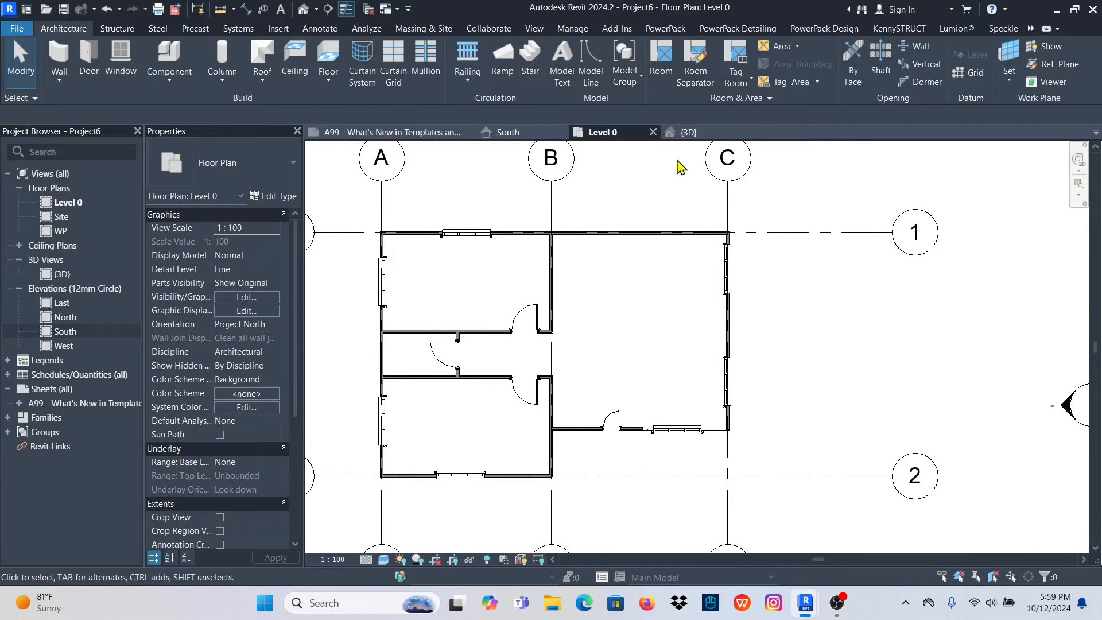
Examine the front six-panel door and its type dimensions in the 3D view
click(686, 132)
shift+middle_drag(619, 433, 757, 318)
scroll(616, 378, up, 6)
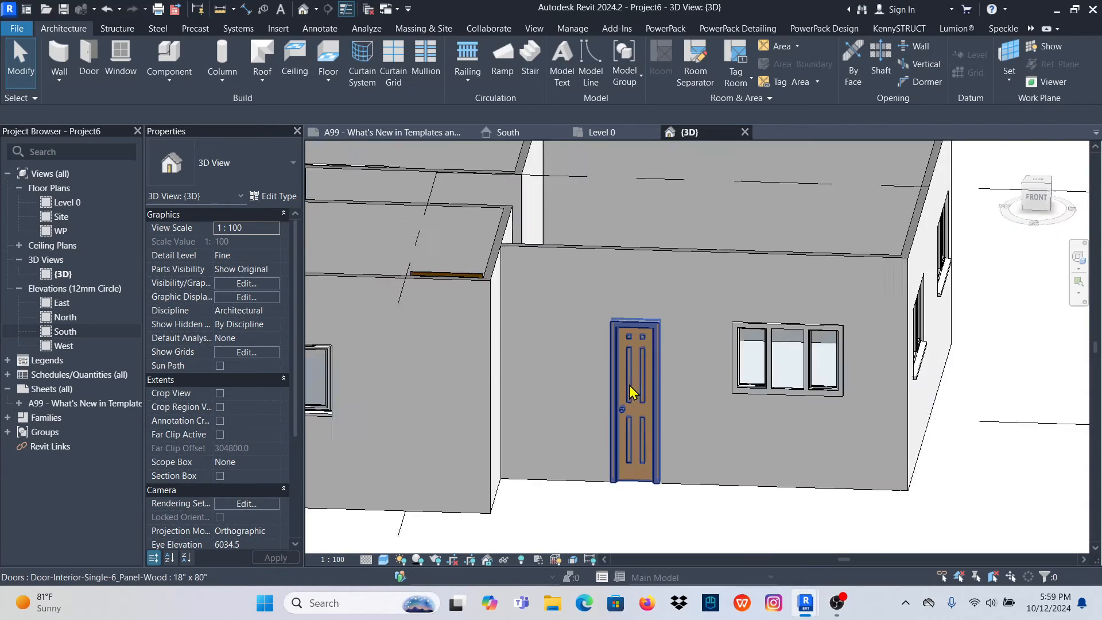
click(635, 398)
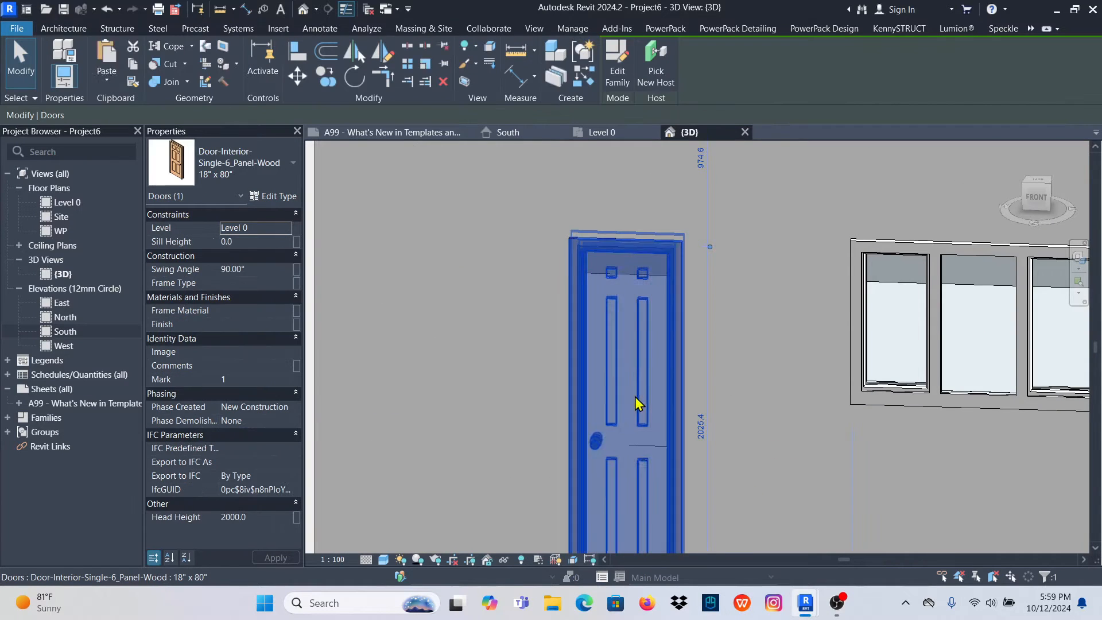
scroll(584, 365, down, 2)
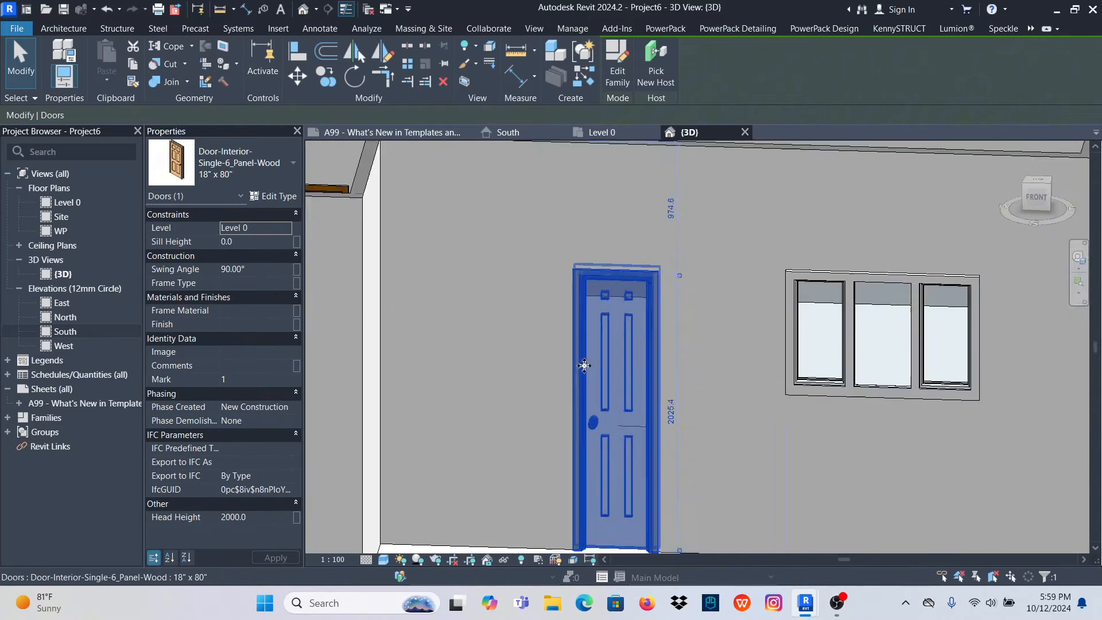
click(272, 197)
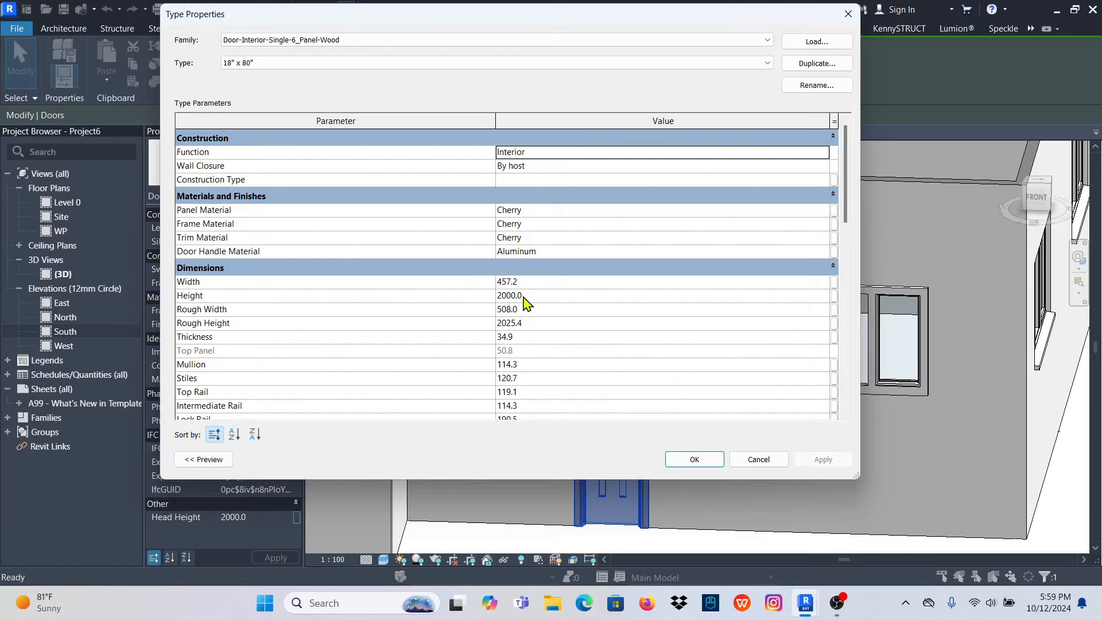
click(847, 13)
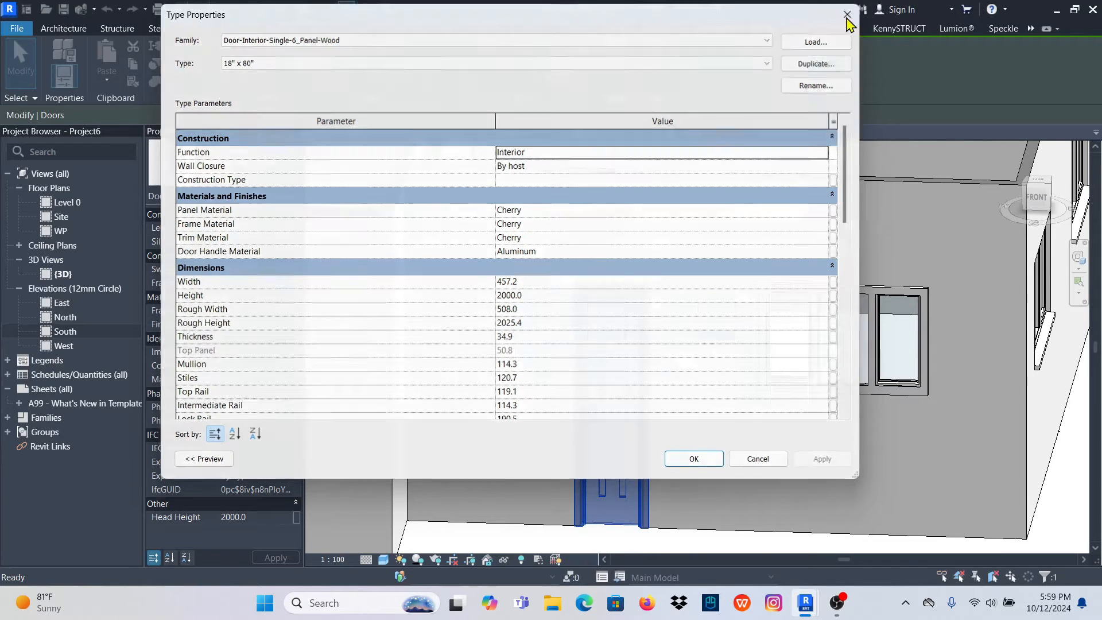
key(Escape)
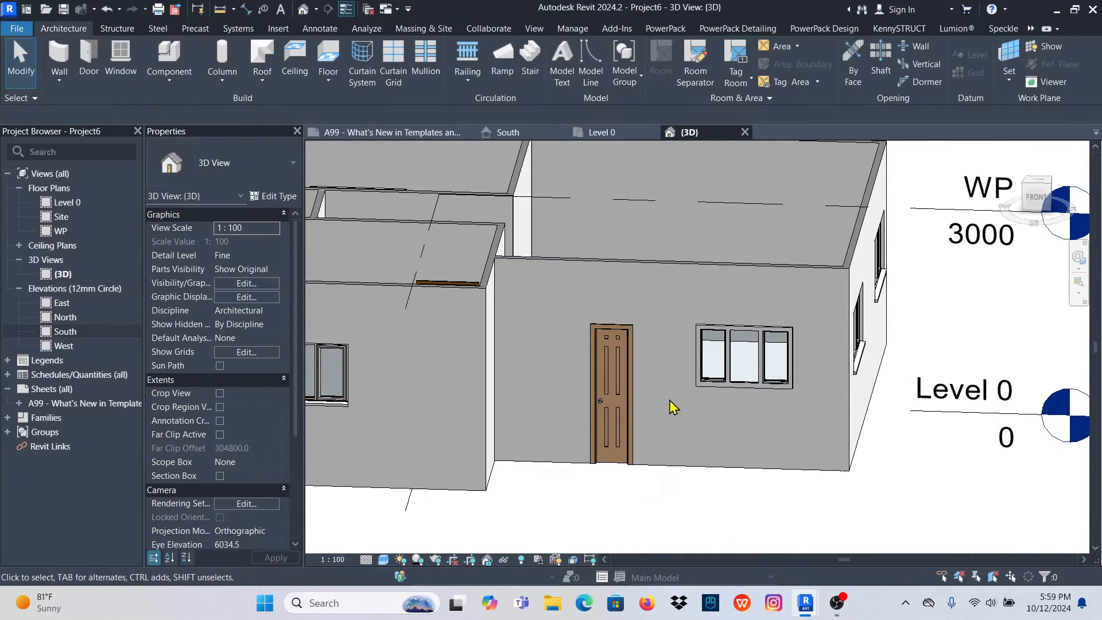
Change the front six-panel door to the Doors_IntSgl 910x2110mm type
click(628, 391)
click(276, 171)
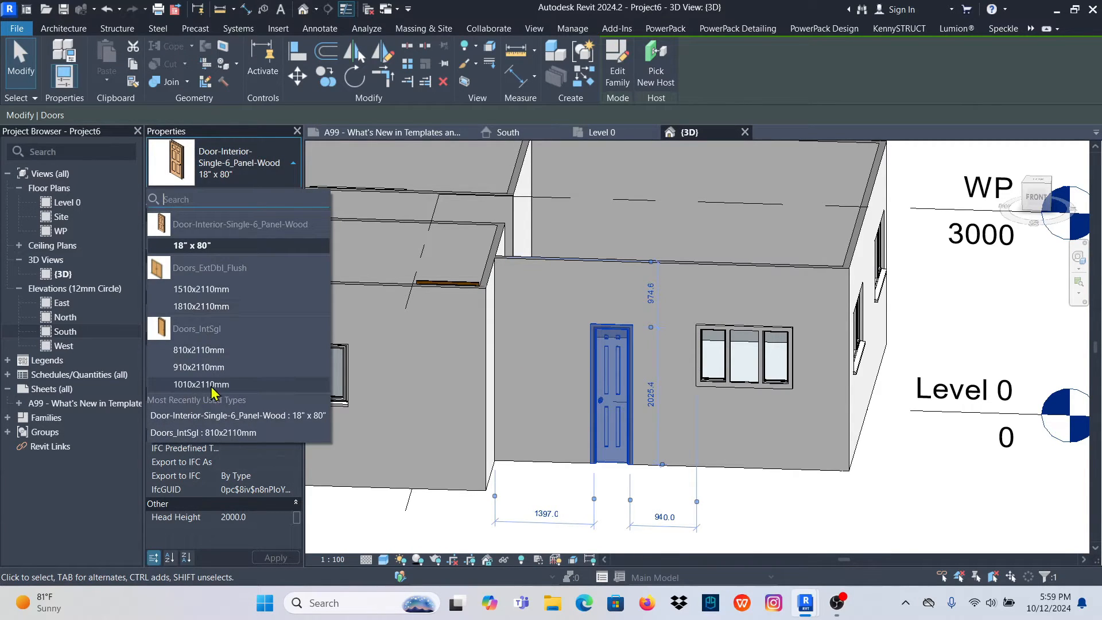
click(198, 367)
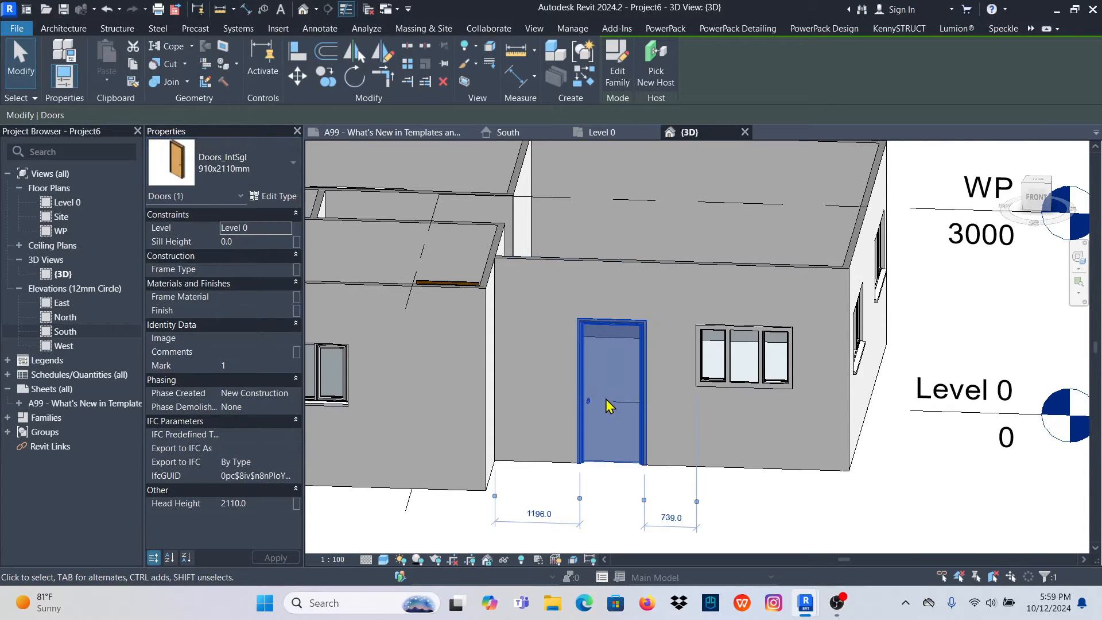
key(Escape)
Examine the building's front door and windows in the 3D view and return to the Level 0 plan
scroll(700, 401, down, 5)
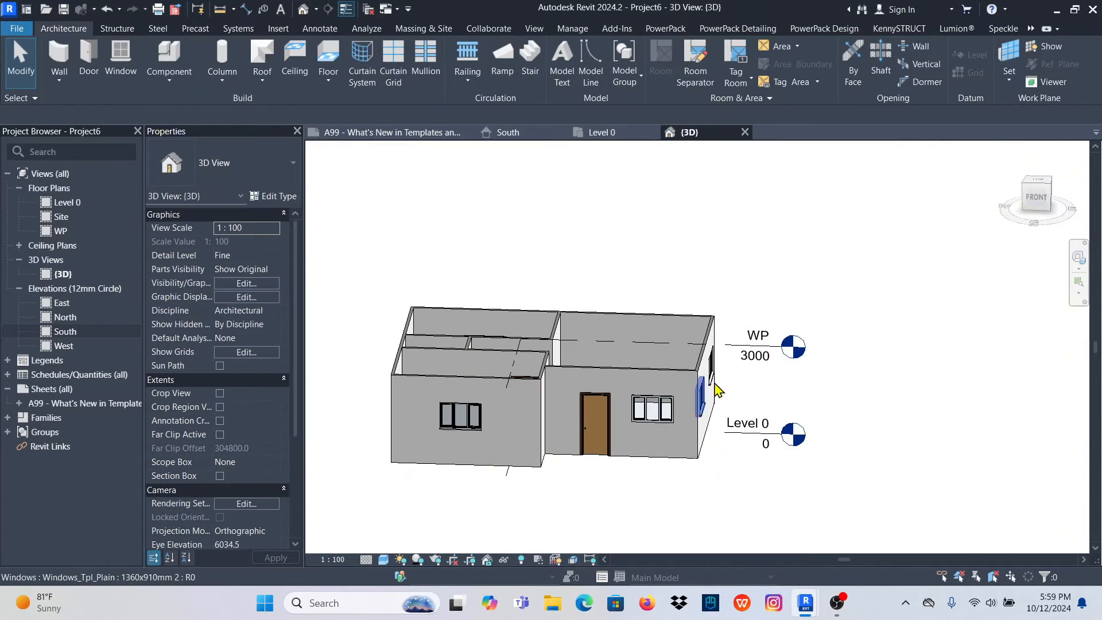
shift+middle_drag(843, 310, 619, 413)
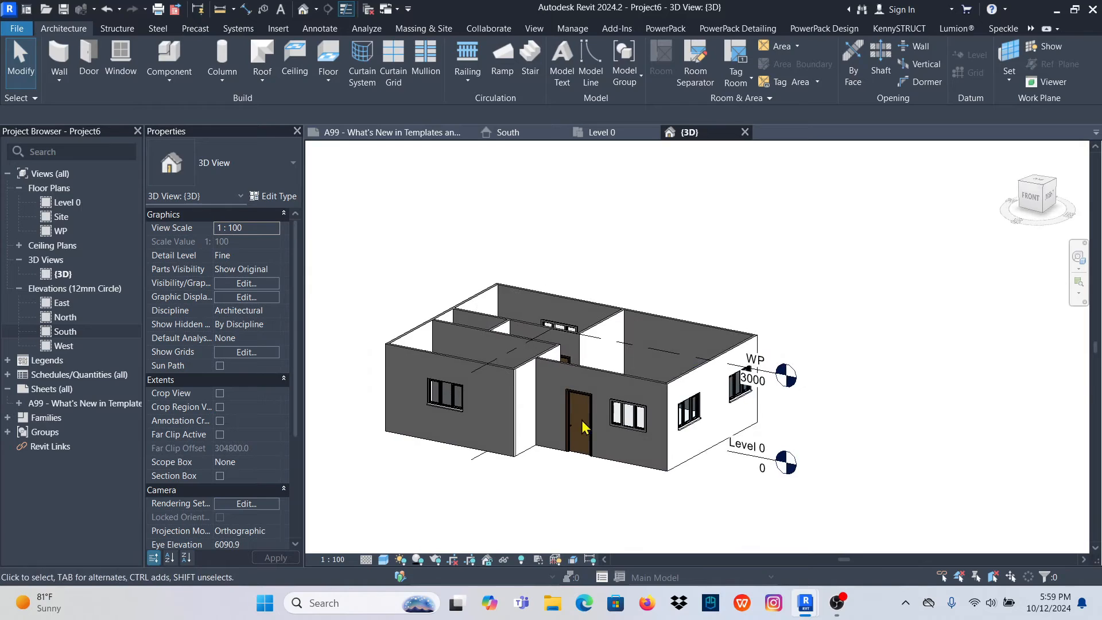
scroll(582, 421, up, 5)
scroll(637, 367, down, 5)
shift+middle_drag(763, 320, 732, 267)
click(604, 132)
scroll(614, 296, down, 3)
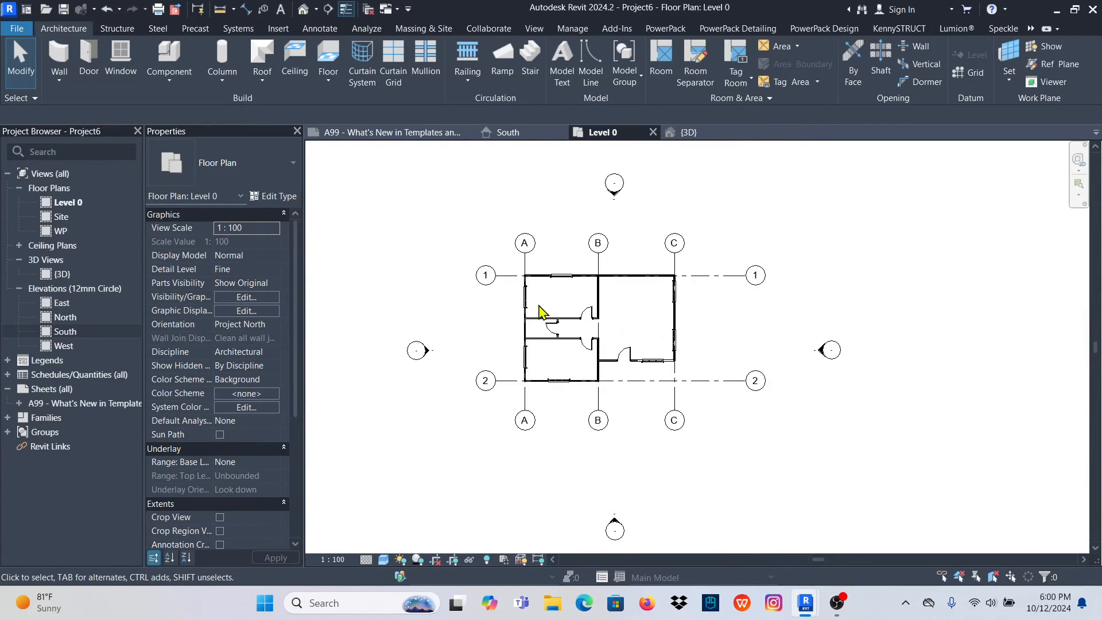
scroll(610, 307, up, 3)
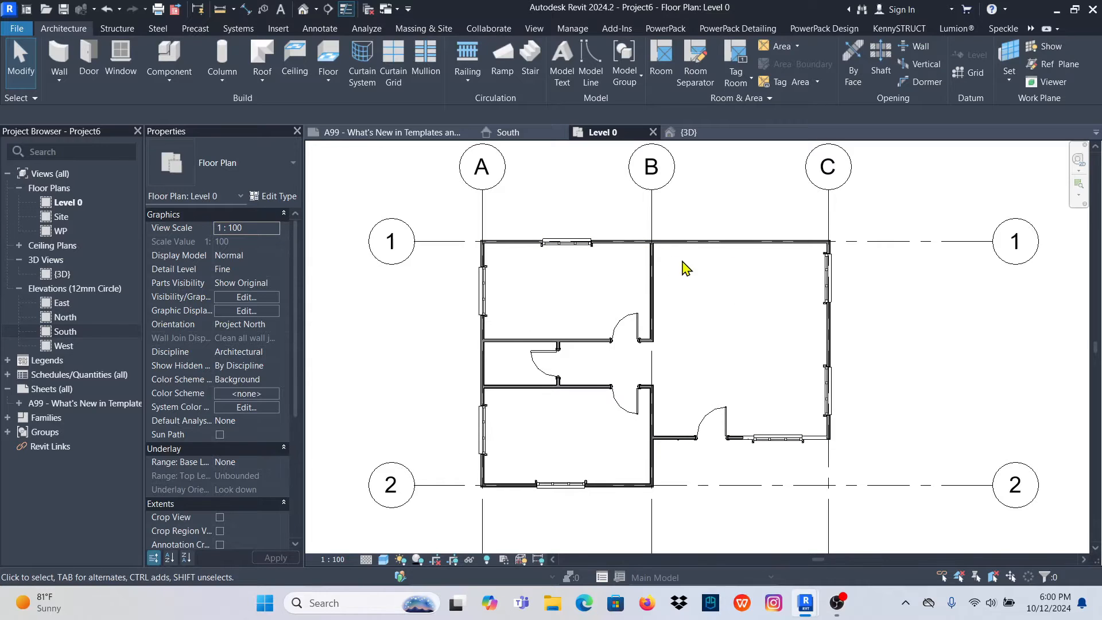
Start a roof by footprint from the Level 0 plan and move it to the WP level
scroll(495, 326, down, 2)
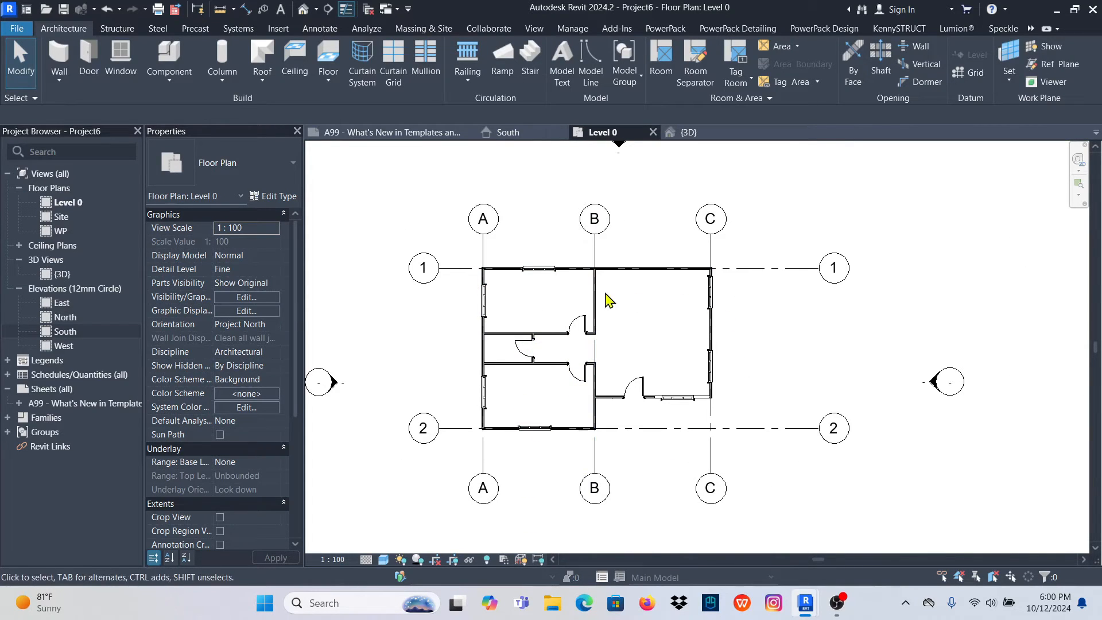
scroll(599, 345, up, 2)
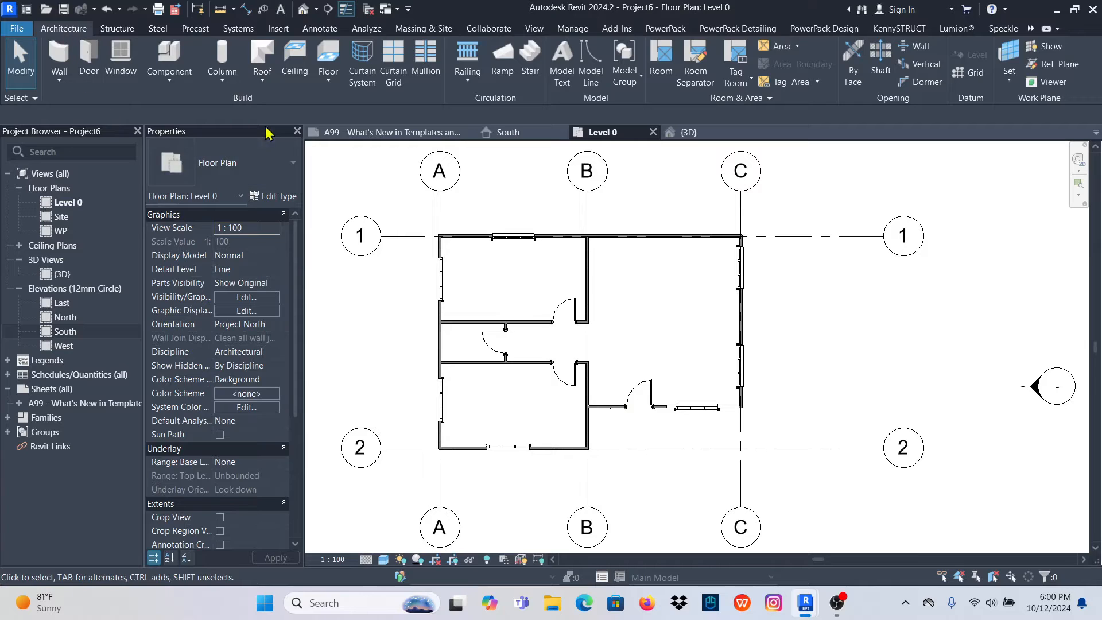
click(262, 83)
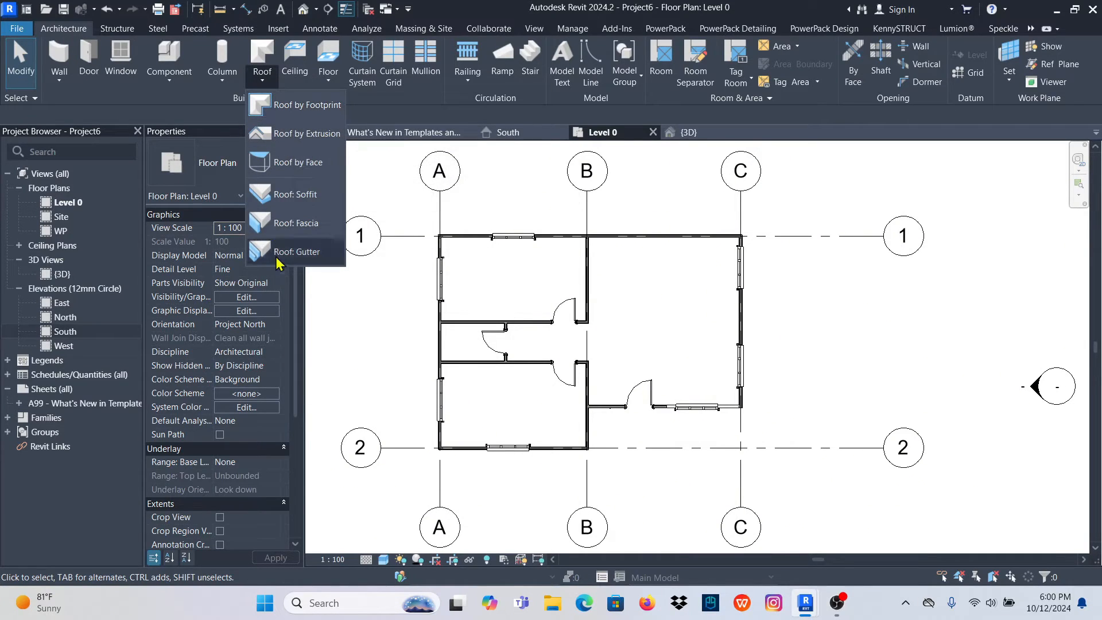
click(290, 105)
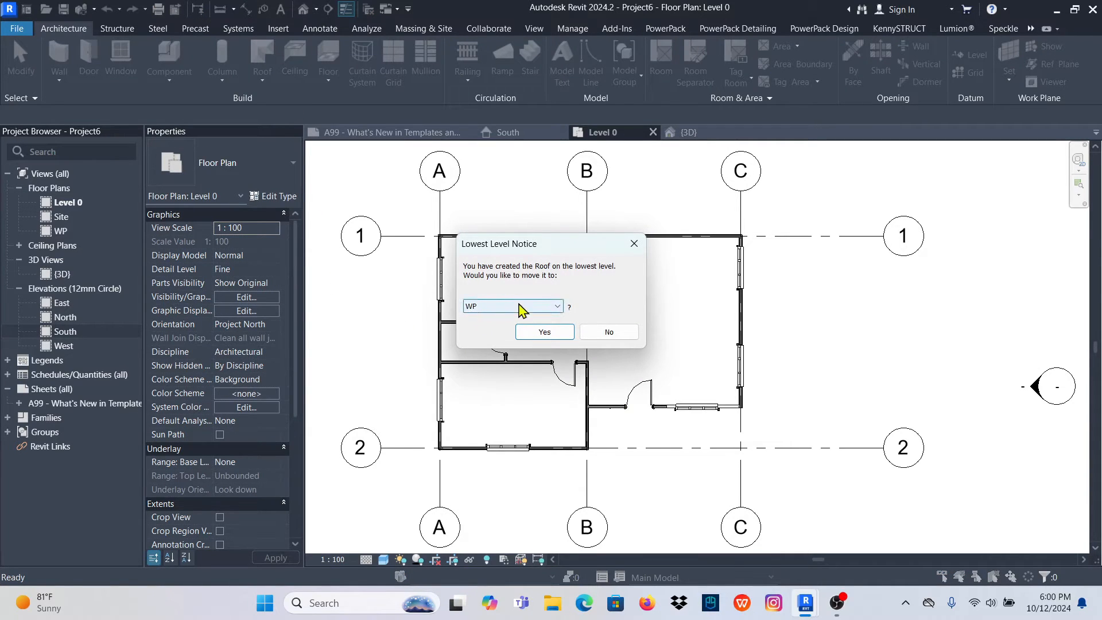
click(542, 331)
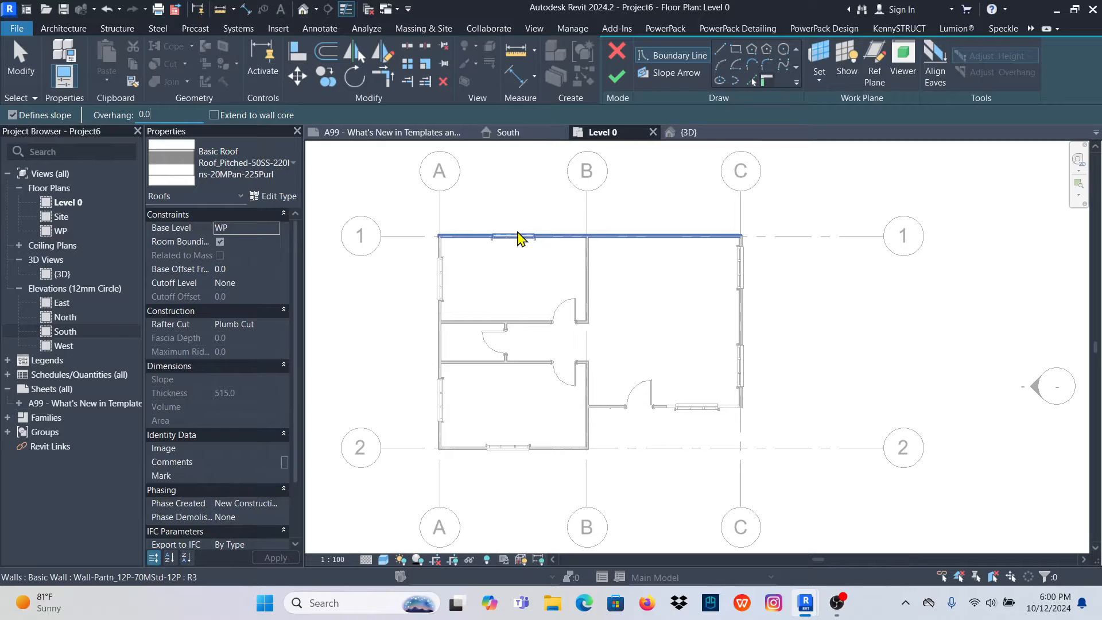
Set the roof type to Roof_Generic-125mm and give its boundary lines a 300 mm offset
click(279, 172)
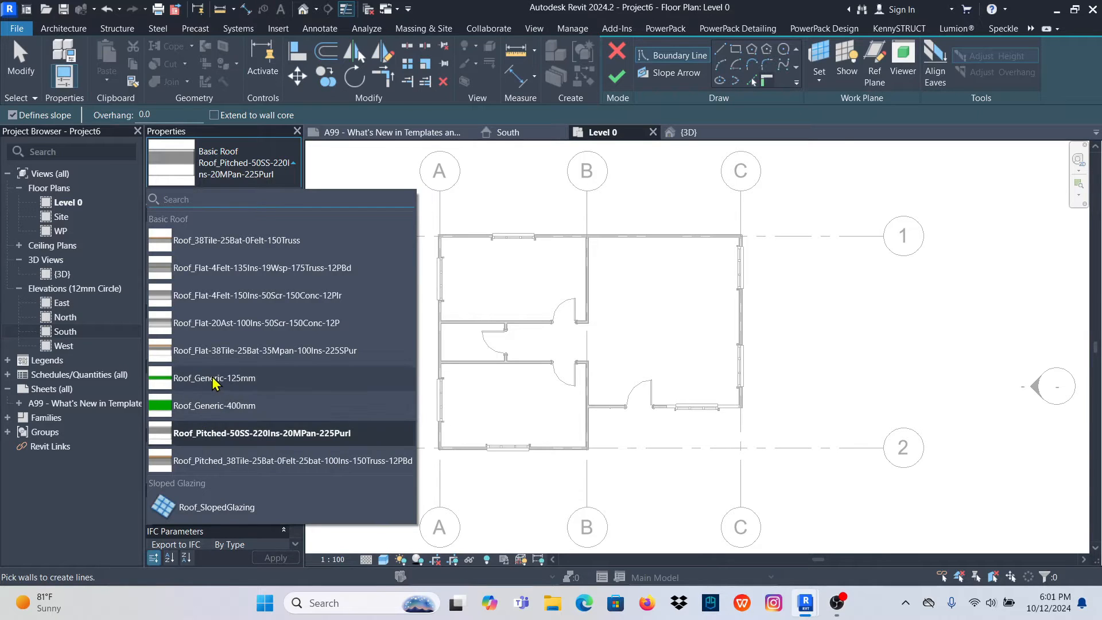
mouse_move(226, 382)
click(214, 381)
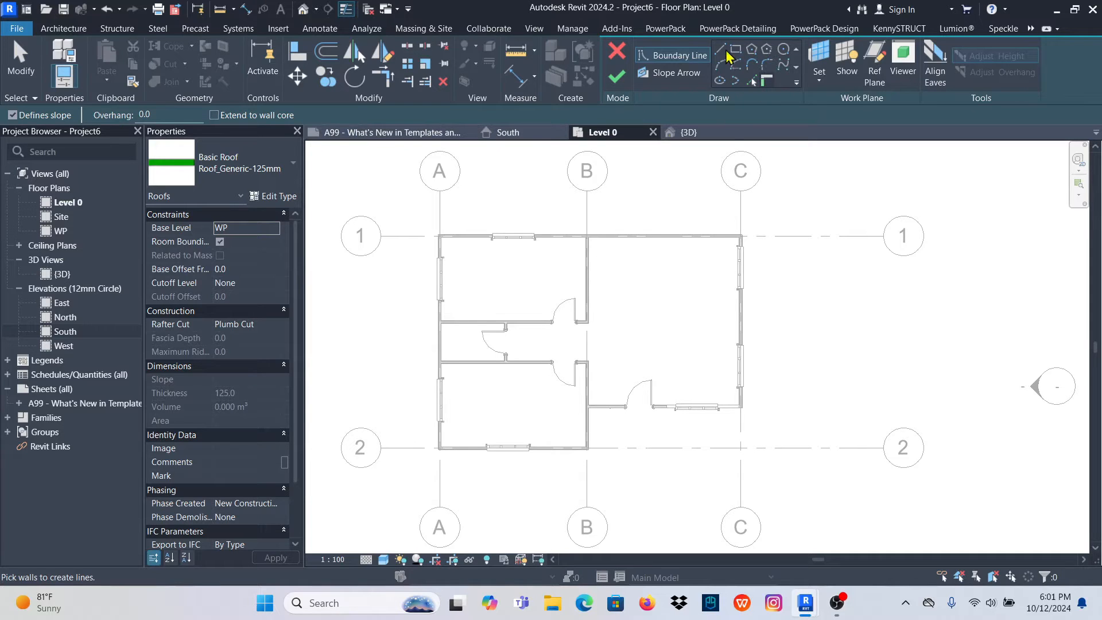
click(670, 55)
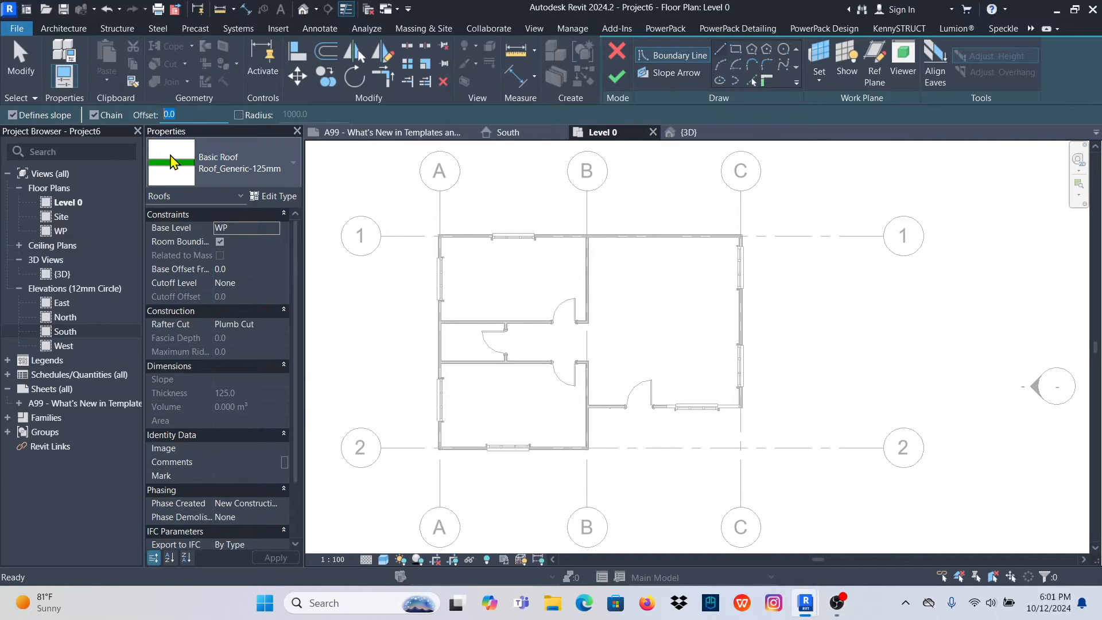
text(30)
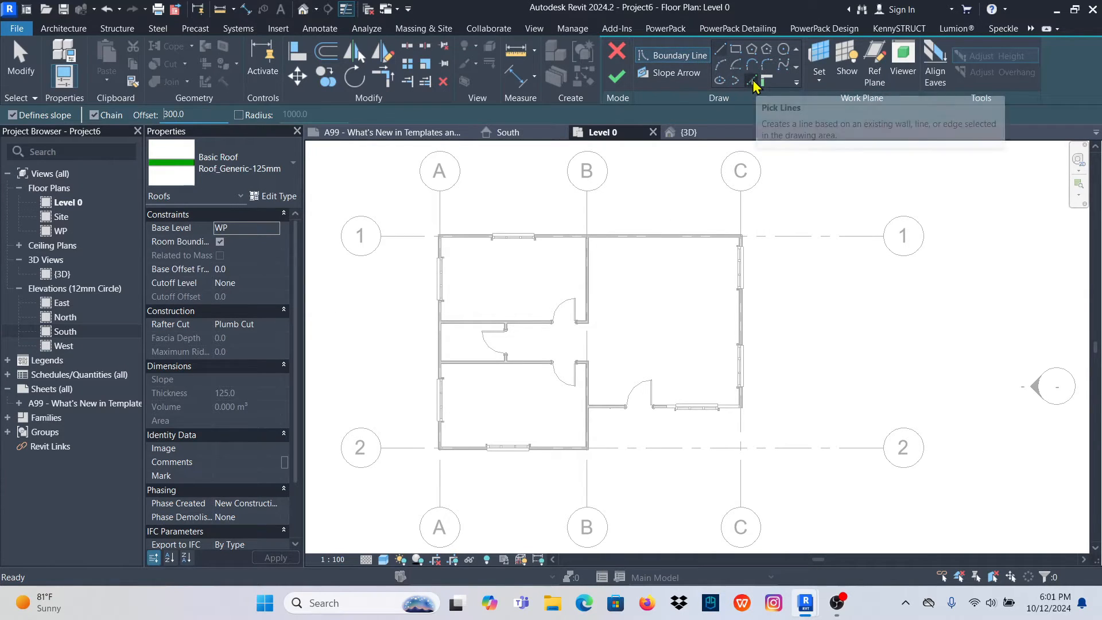
Create slope-defining roof boundary lines offset 300 mm outward from the north and east exterior walls using Pick Lines
click(754, 84)
scroll(654, 223, up, 5)
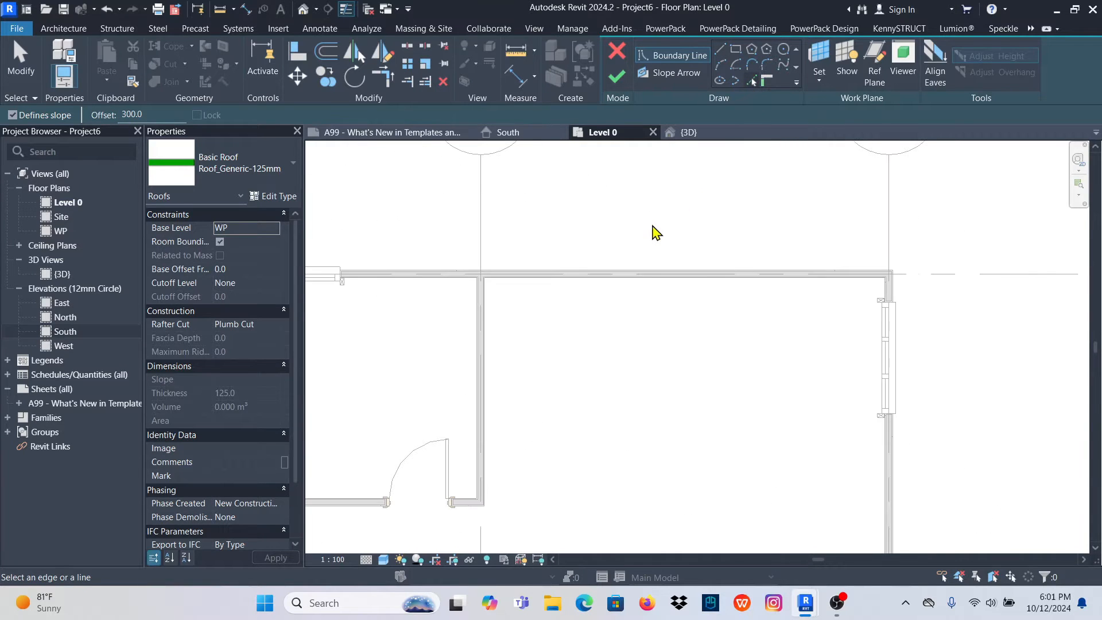
click(648, 274)
scroll(711, 189, down, 3)
scroll(775, 282, up, 4)
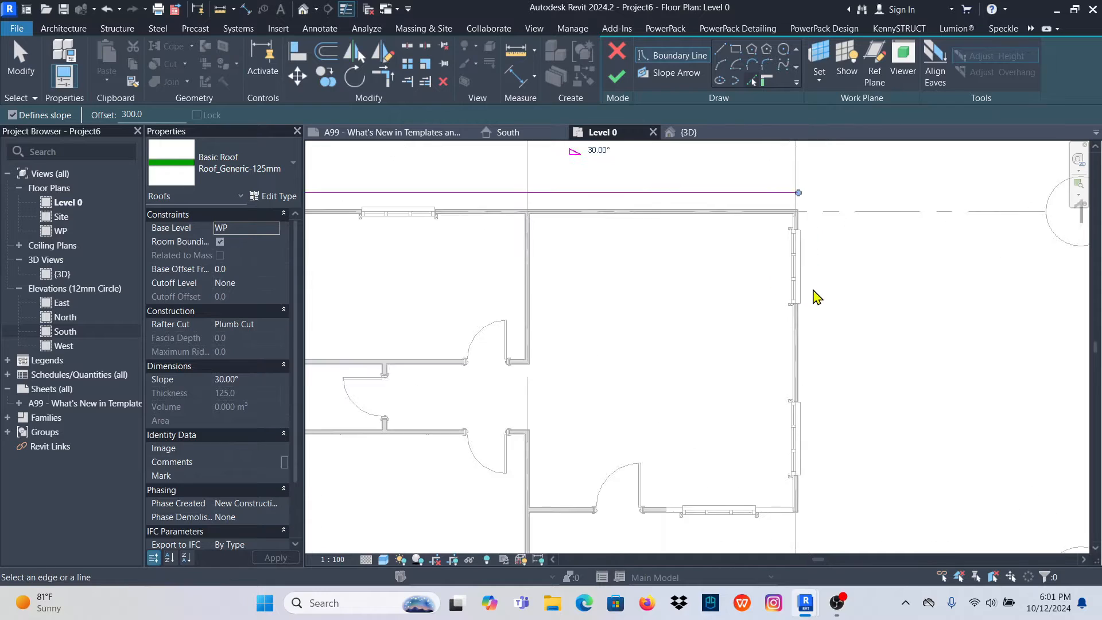
scroll(647, 318, down, 1)
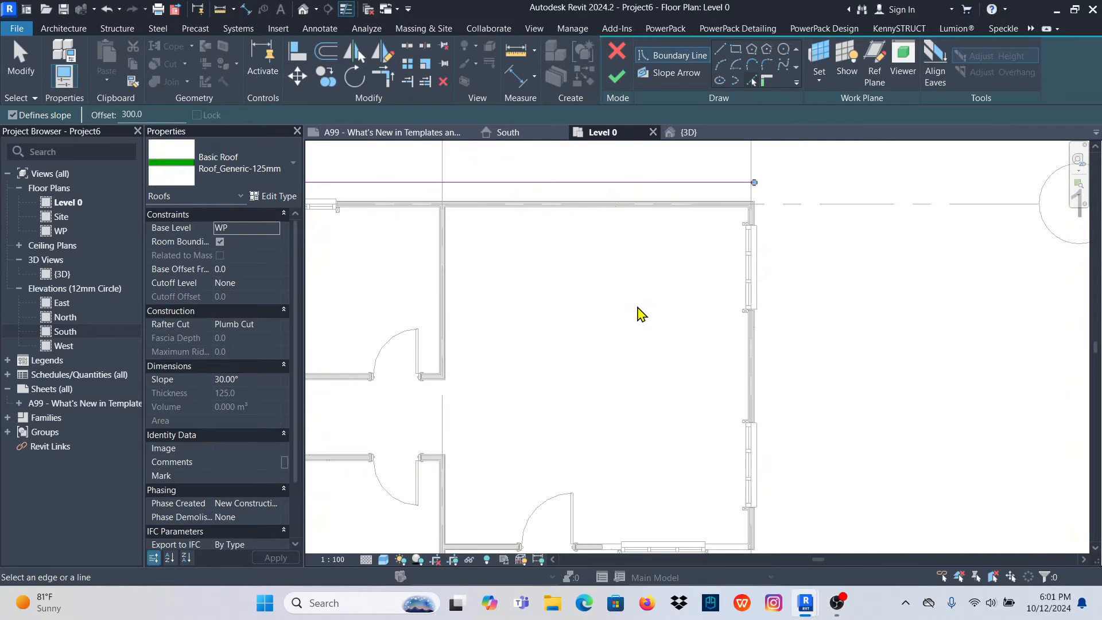
scroll(700, 322, down, 2)
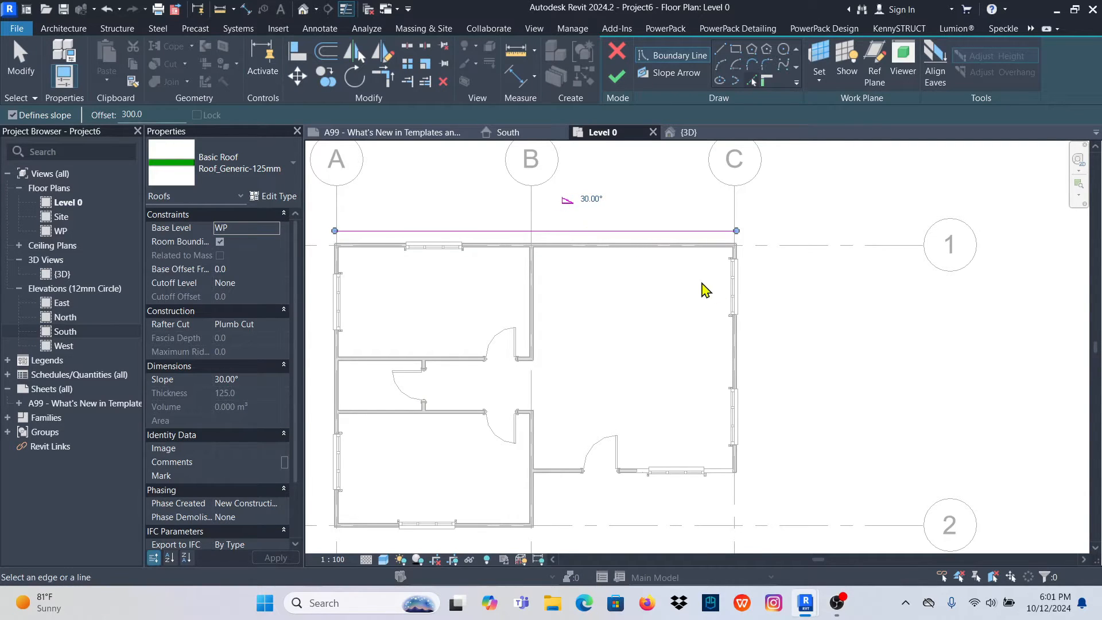
scroll(763, 338, up, 2)
click(730, 351)
scroll(812, 310, down, 3)
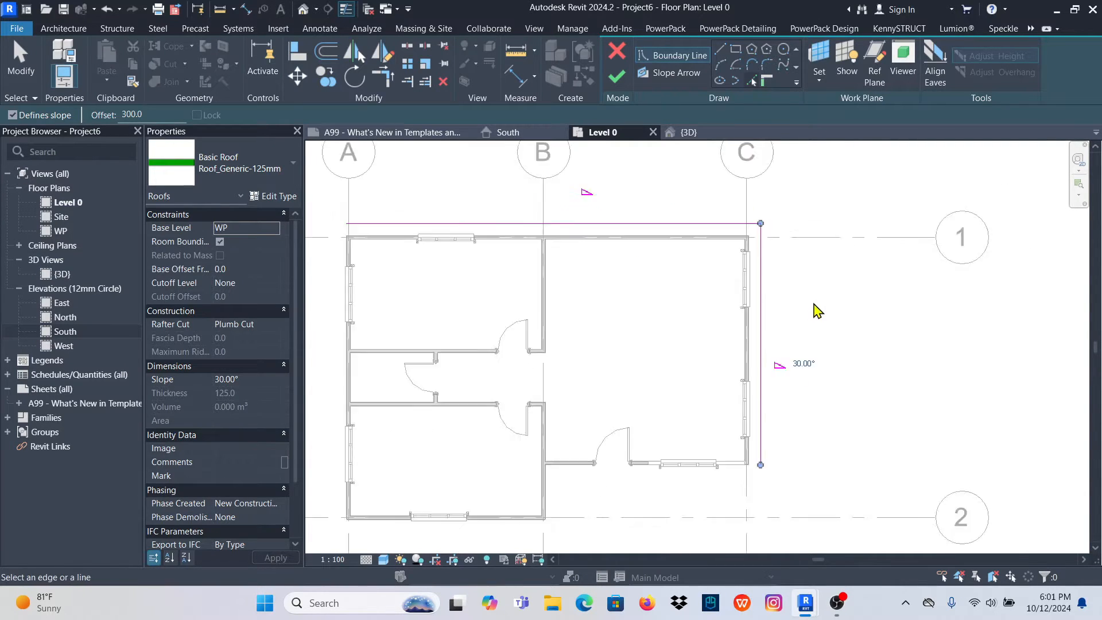
Add slope-defining roof boundary lines offset 300 mm outward from the south wall along grid 2 and the west wall along grid A
scroll(546, 494, up, 4)
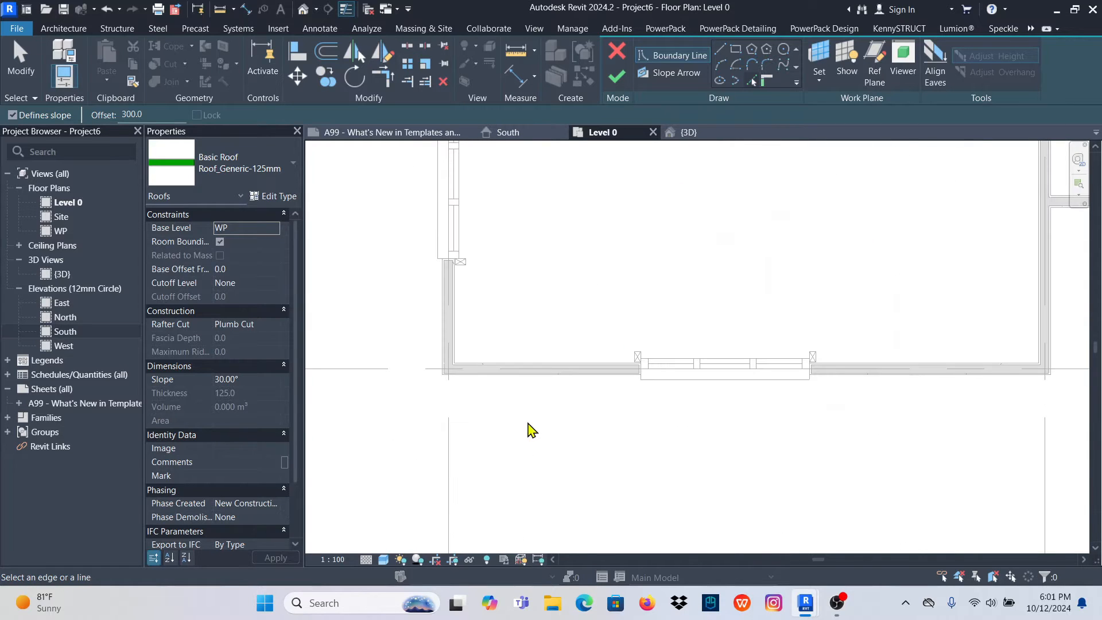
click(544, 385)
scroll(517, 418, down, 3)
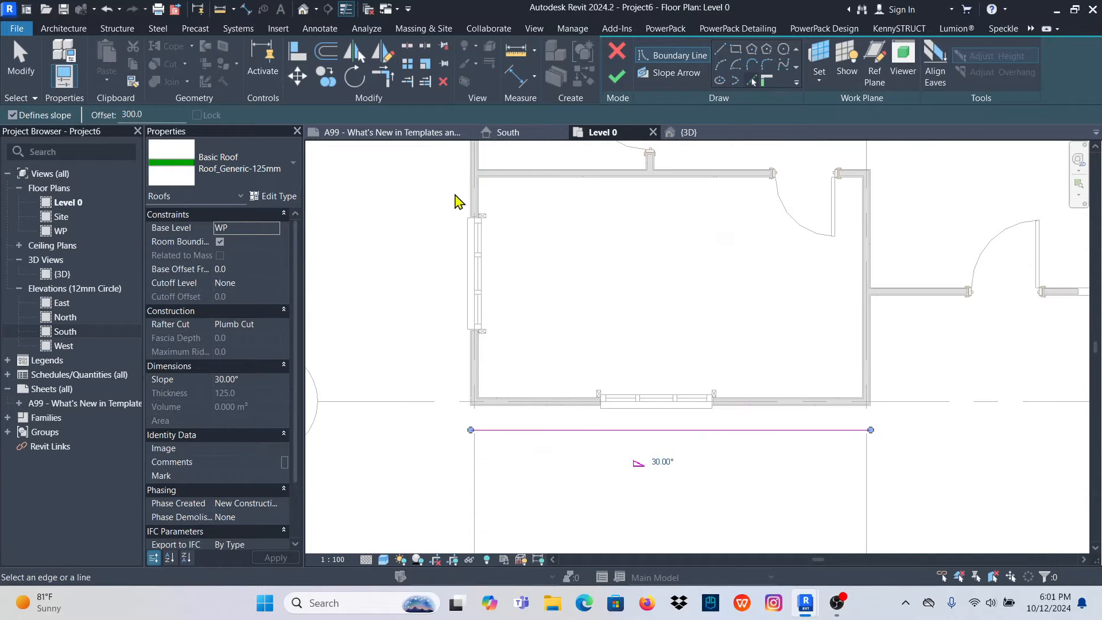
scroll(453, 241, up, 3)
click(492, 239)
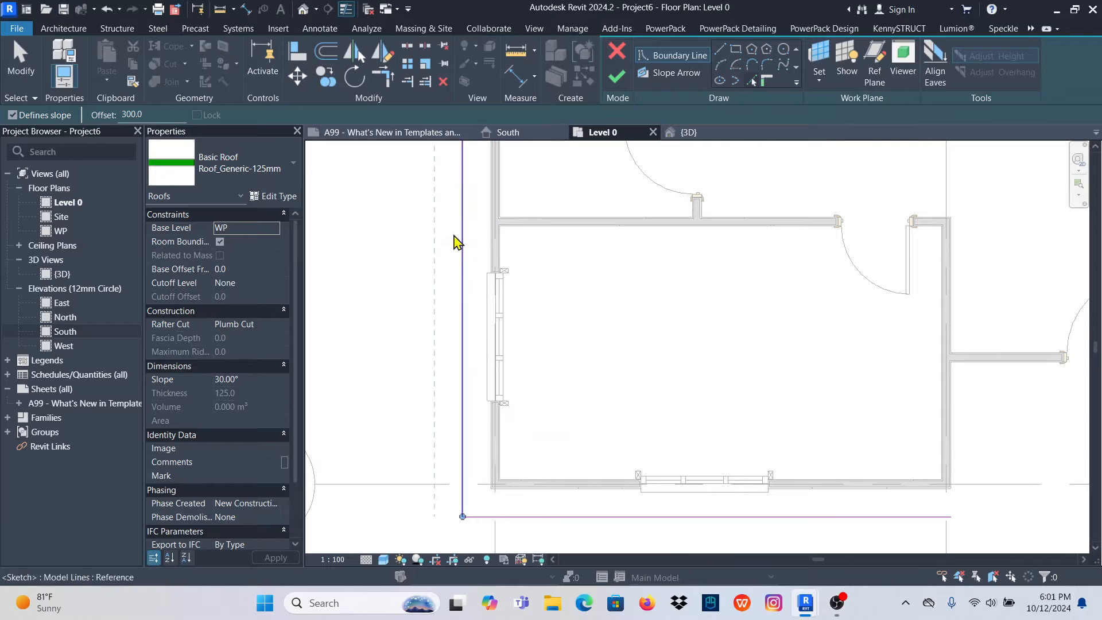
scroll(455, 327, down, 2)
scroll(592, 448, down, 2)
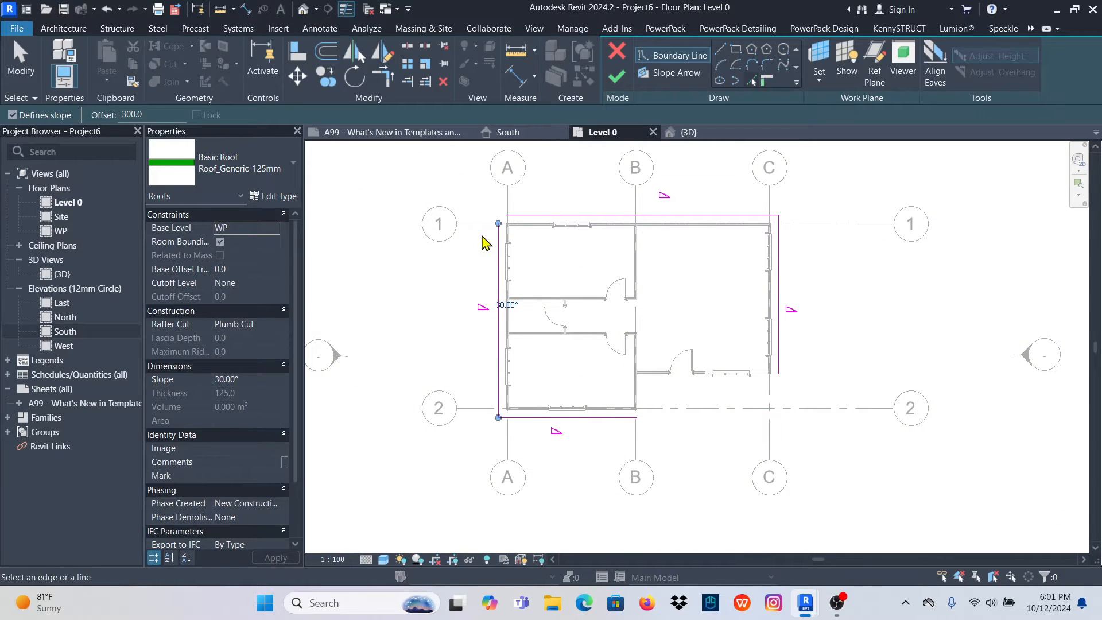
Extend the west roof boundary line to the north boundary line with Trim/Extend Single Element
click(408, 82)
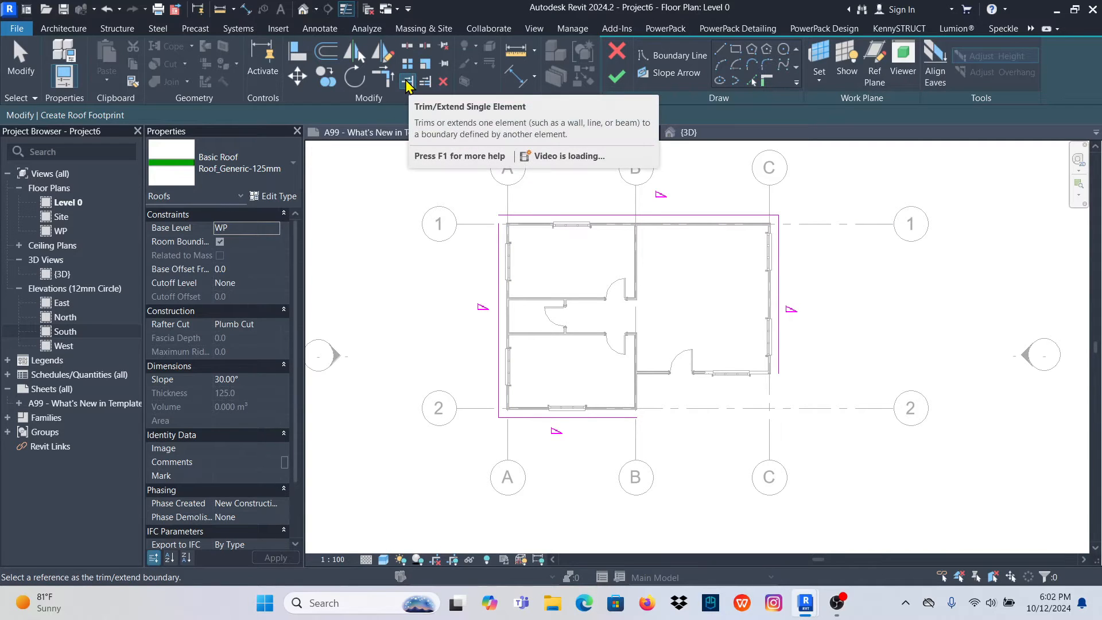
click(563, 217)
click(510, 245)
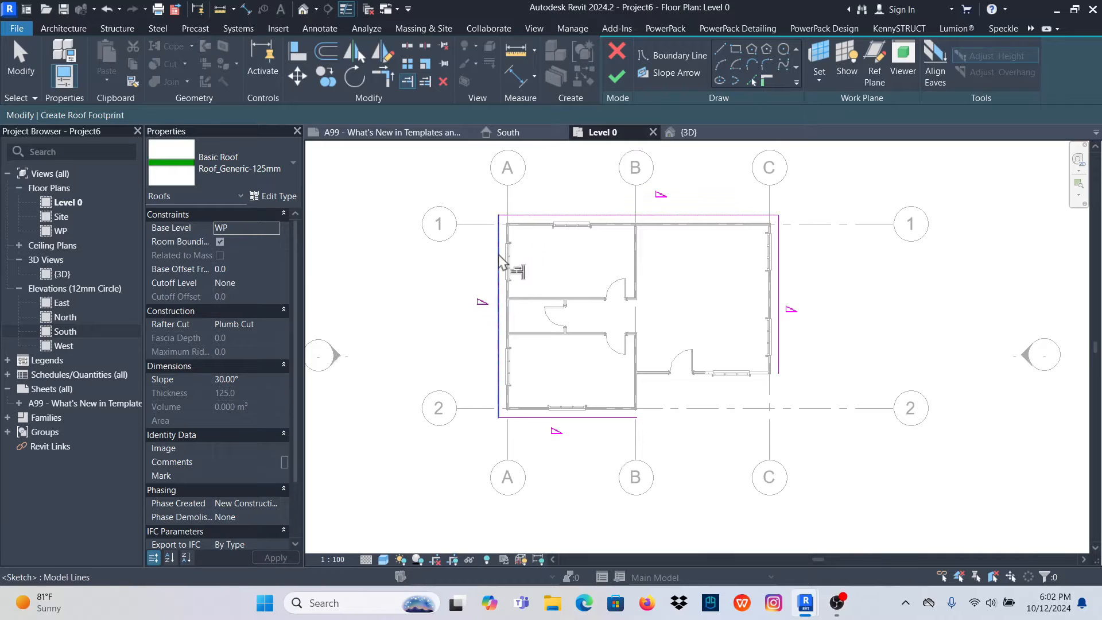
Extend the east and south roof boundary lines so they meet at the southeast corner
click(621, 426)
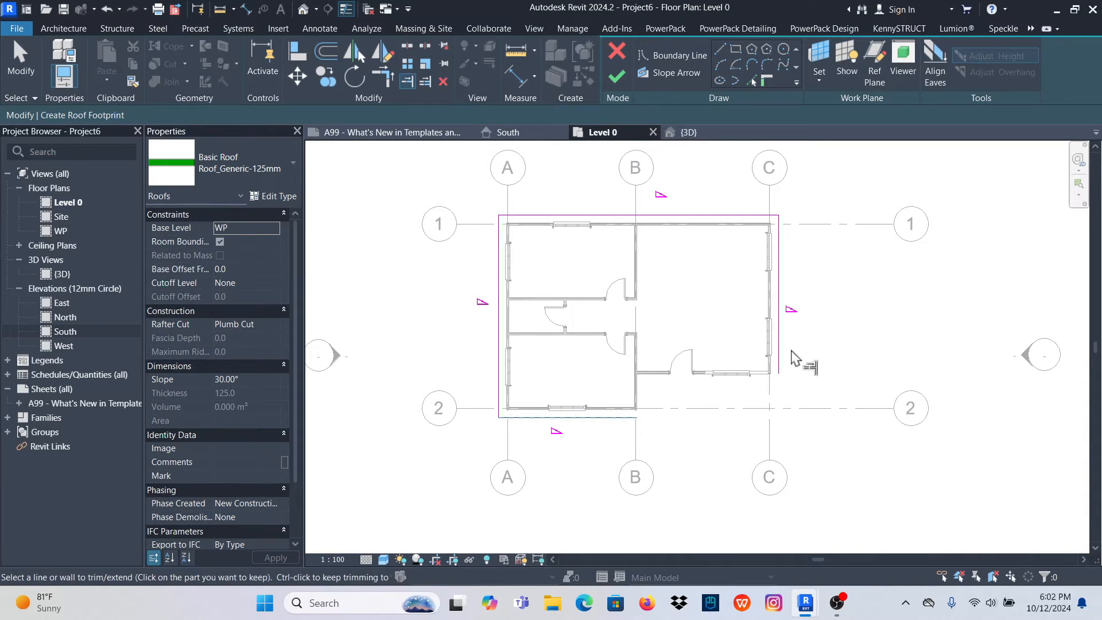
click(778, 358)
click(619, 421)
scroll(826, 398, up, 2)
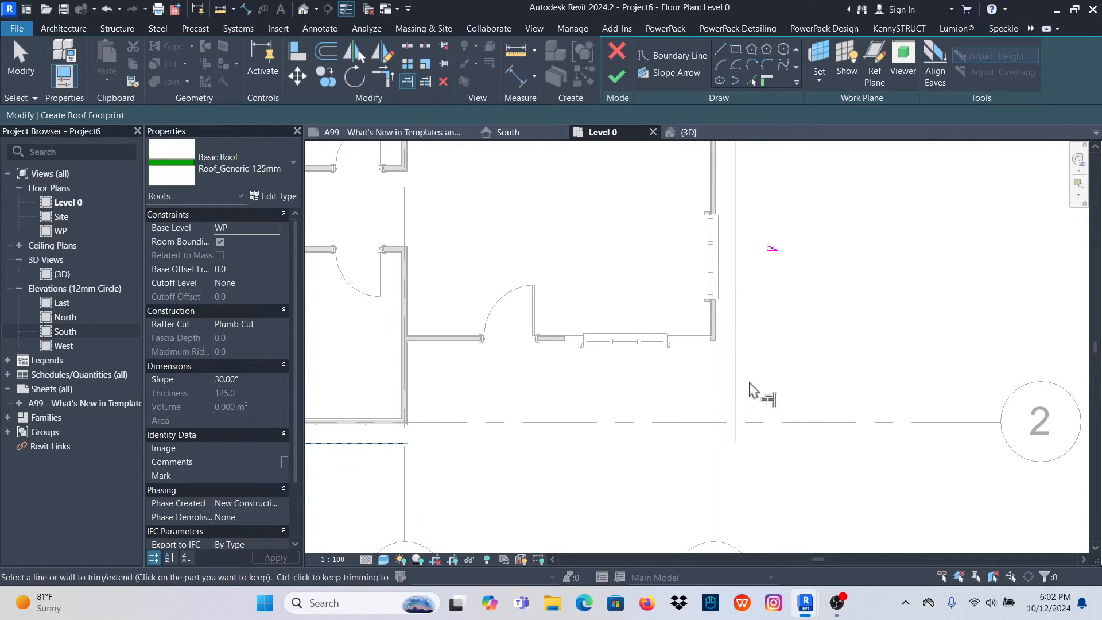
click(734, 377)
scroll(591, 438, down, 2)
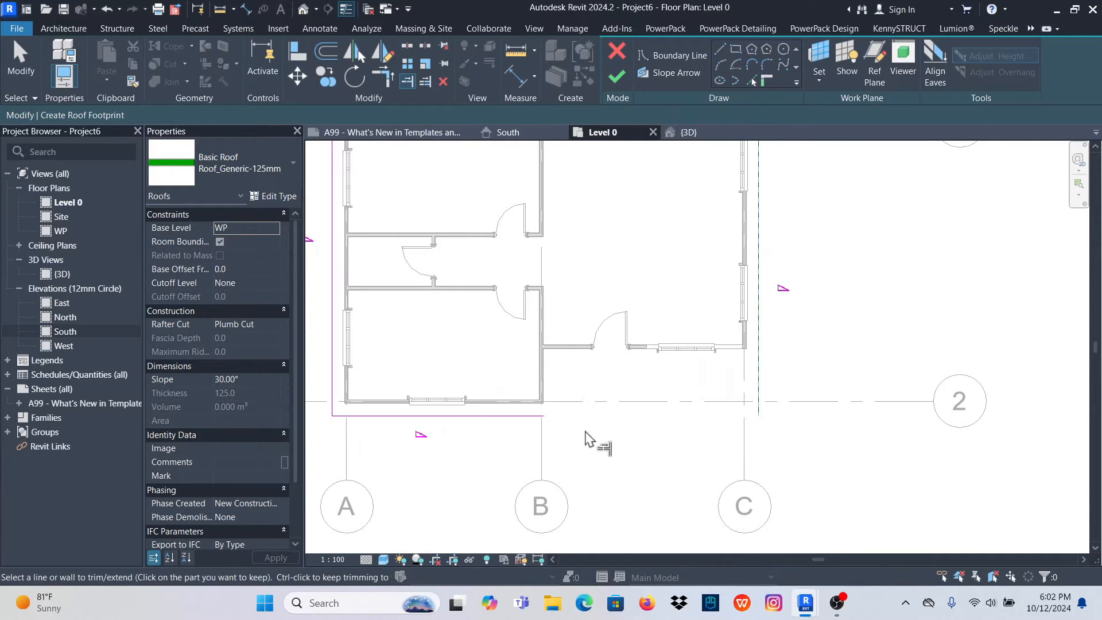
scroll(722, 448, down, 1)
scroll(505, 450, down, 3)
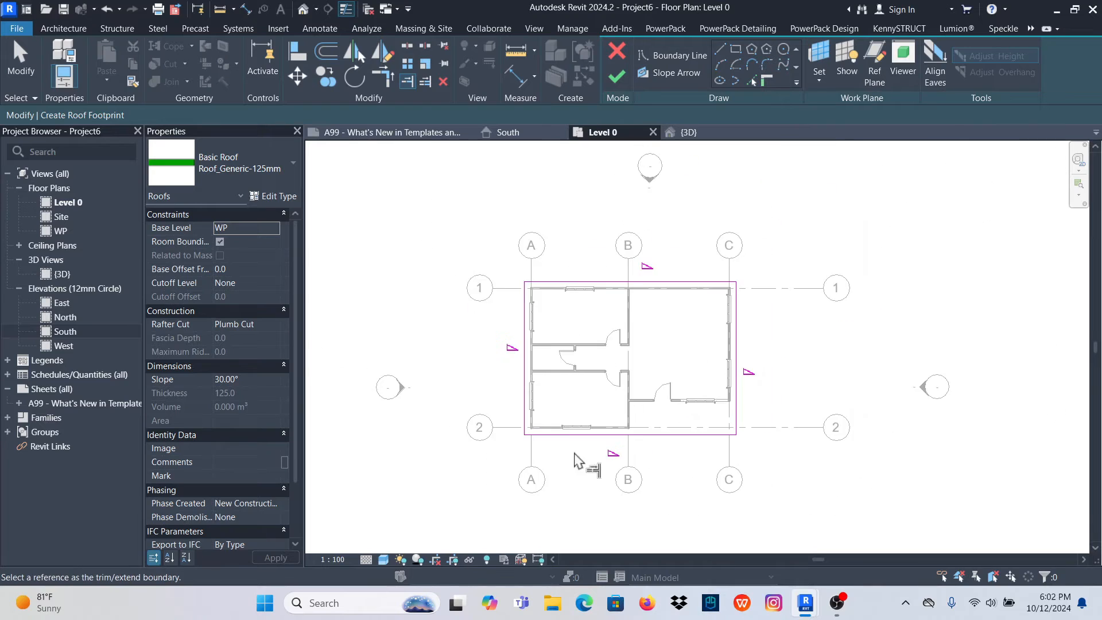
Trim the north roof boundary line to the east line at the northeast corner and leave the trim command
scroll(731, 305, up, 5)
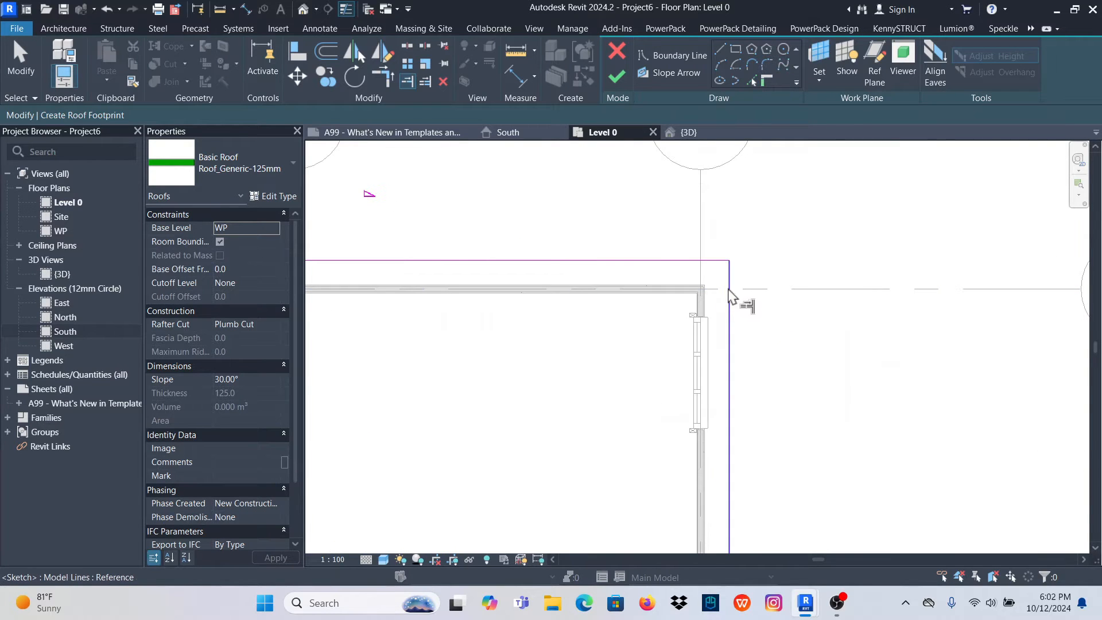
click(730, 300)
click(657, 262)
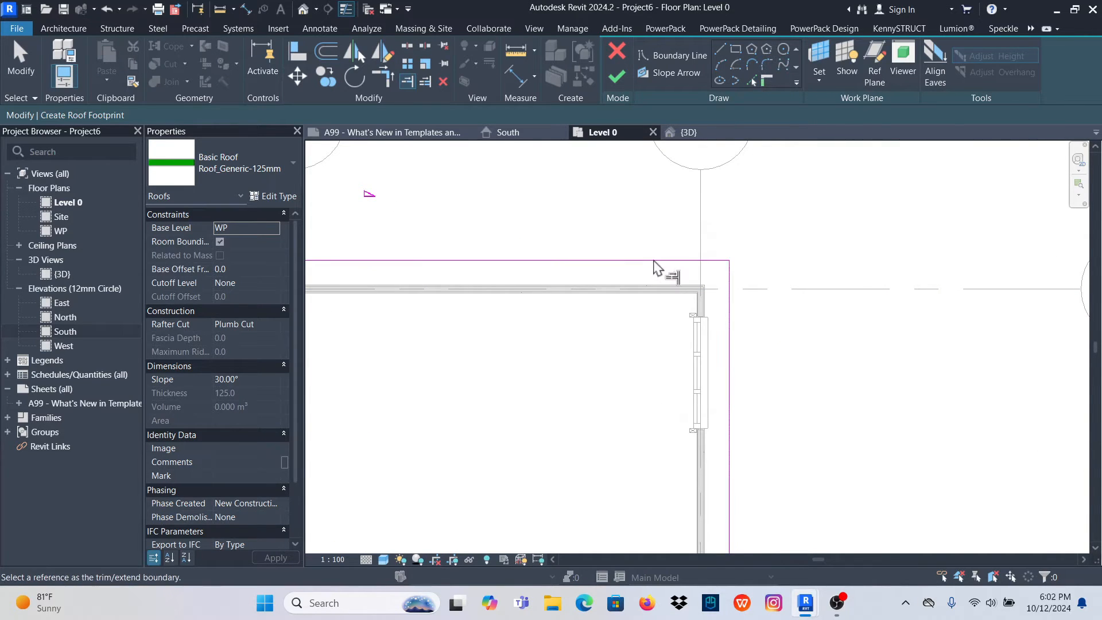
scroll(724, 269, down, 4)
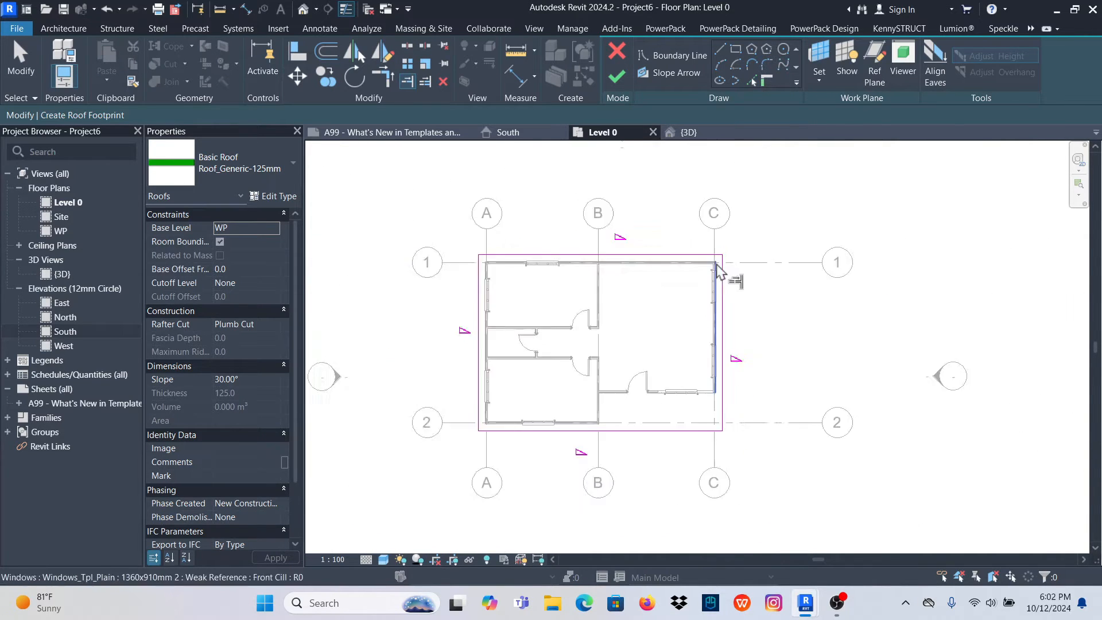
right_click(740, 206)
click(780, 212)
right_click(782, 212)
scroll(713, 386, up, 2)
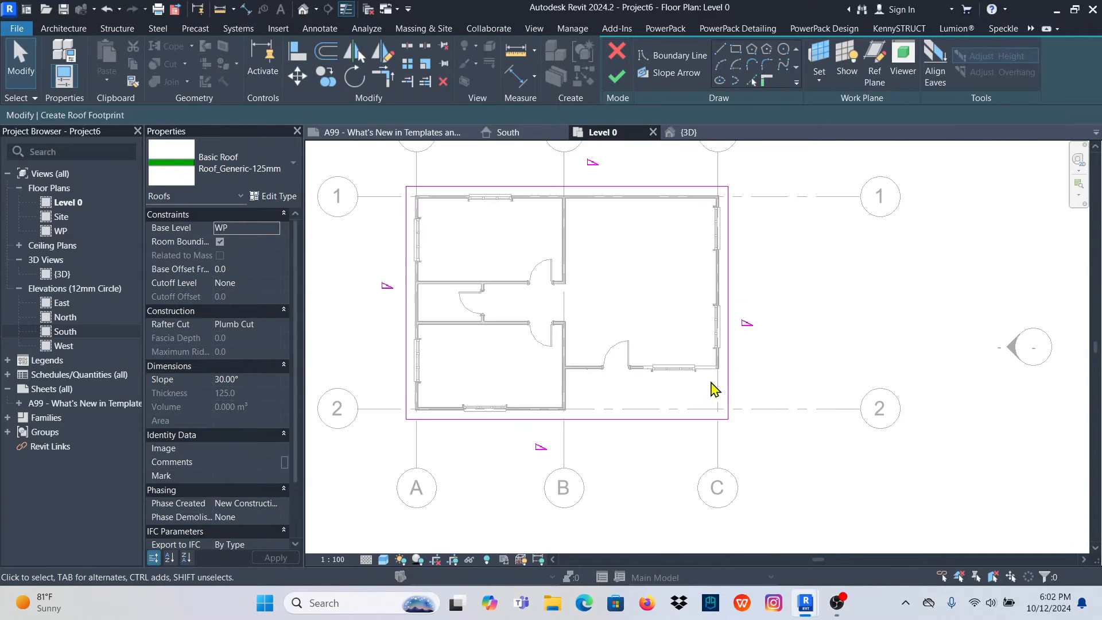
Check the east boundary line and finish the roof footprint sketch to create the roof
click(729, 369)
scroll(599, 404, down, 2)
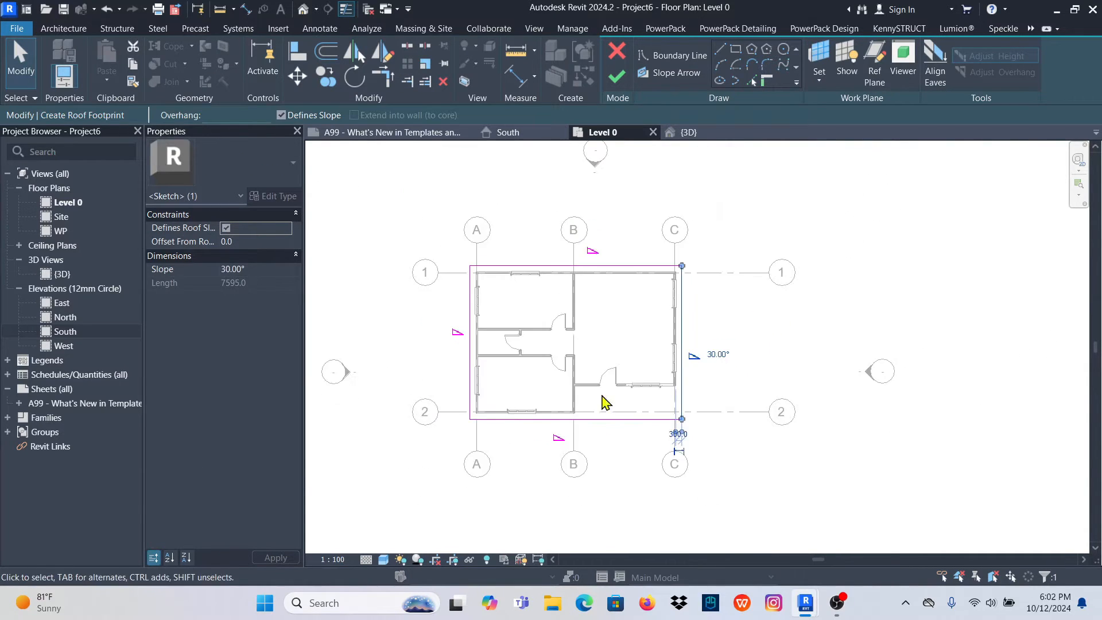
click(795, 317)
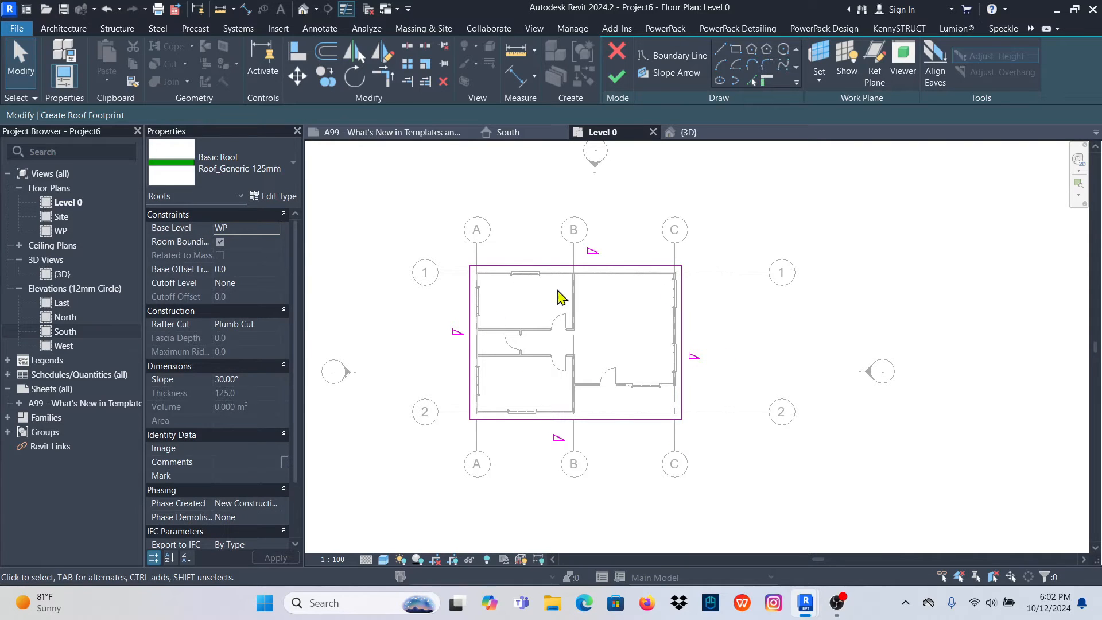
click(617, 80)
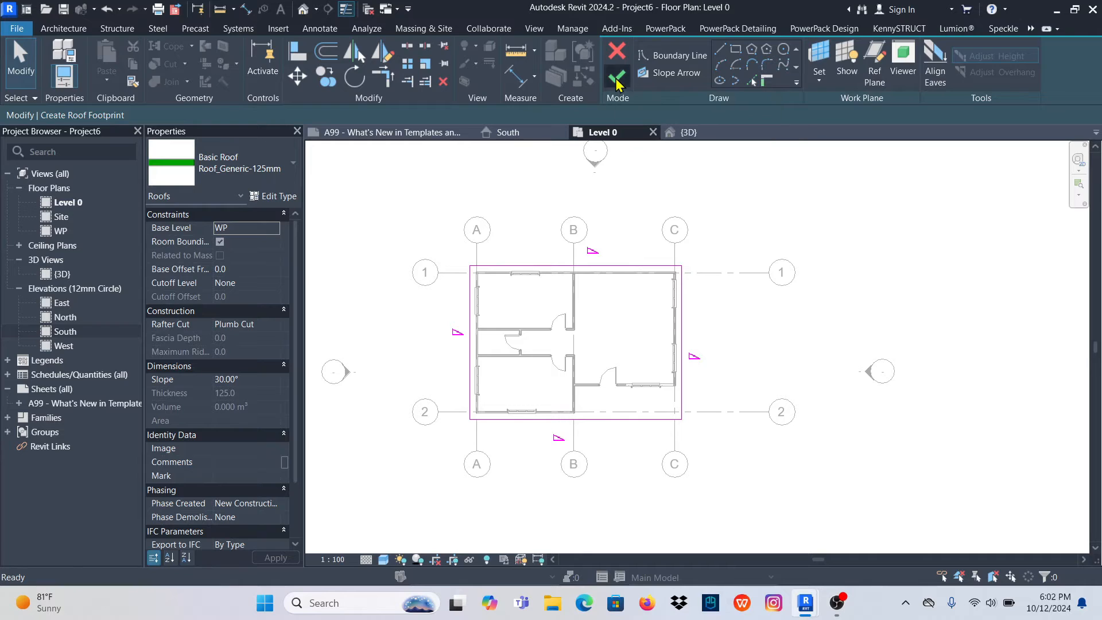
scroll(523, 379, up, 3)
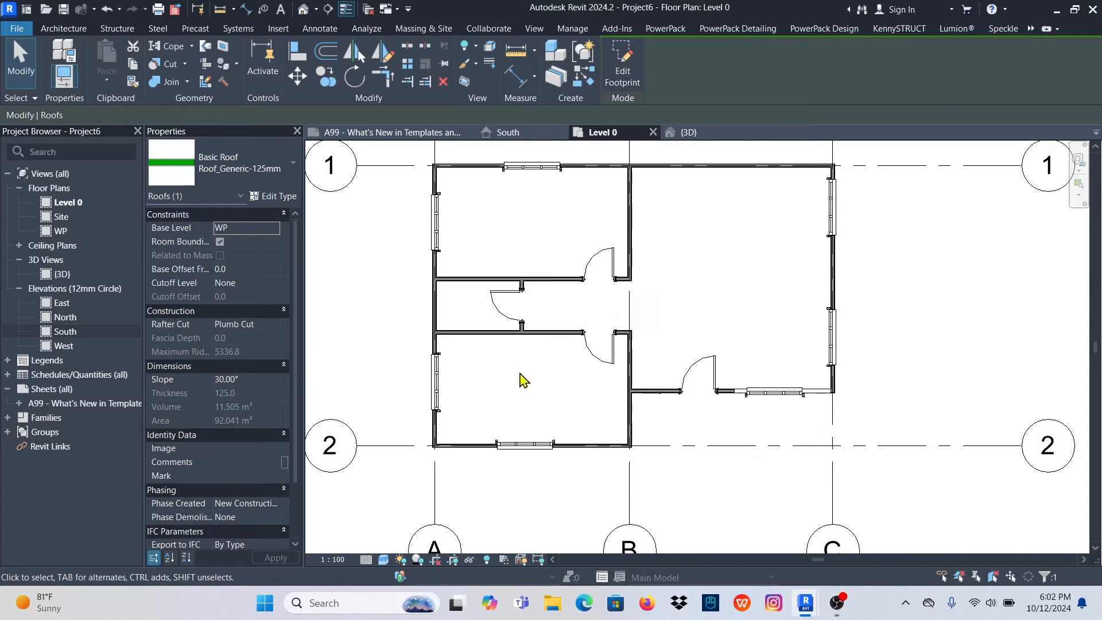
scroll(559, 441, down, 3)
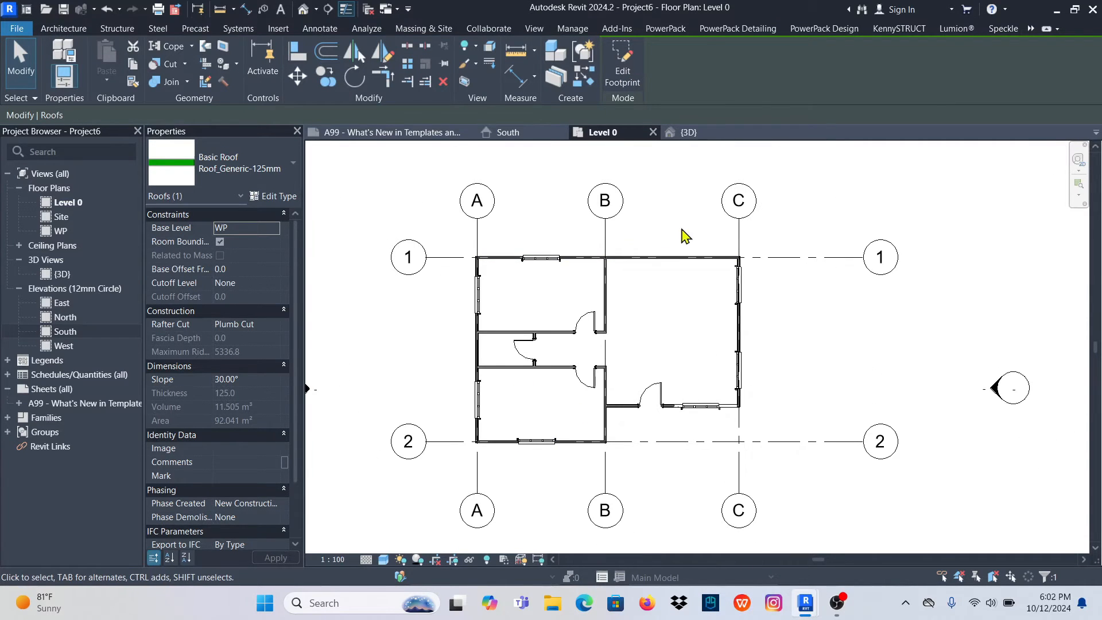
Switch to the {3D} view and examine the new roof and its overhang from the front and right sides
click(689, 131)
click(755, 488)
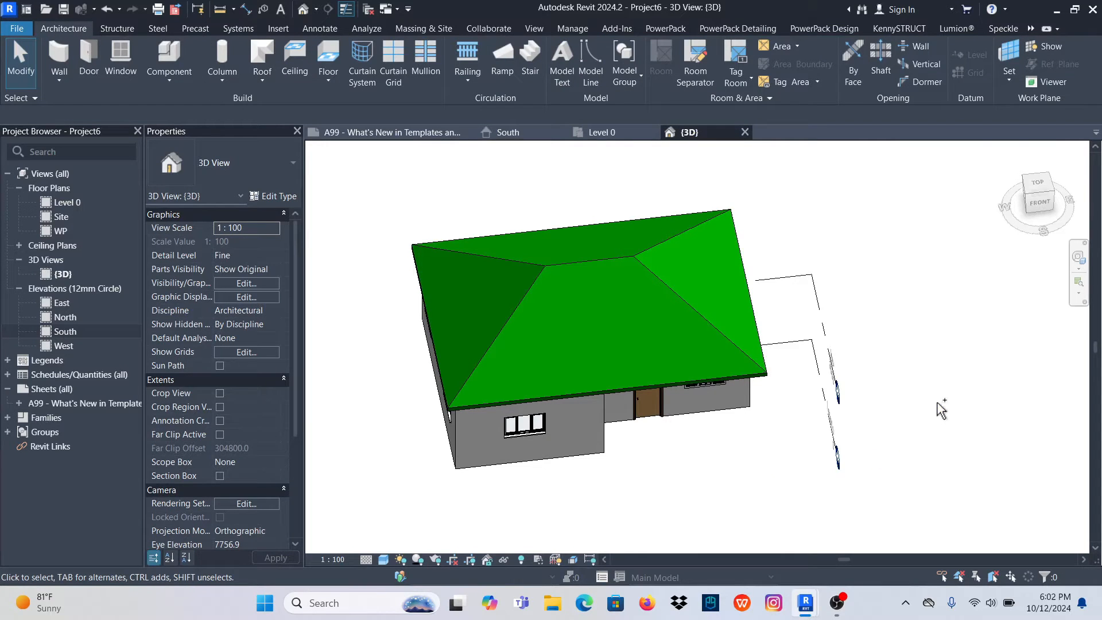
scroll(915, 394, down, 3)
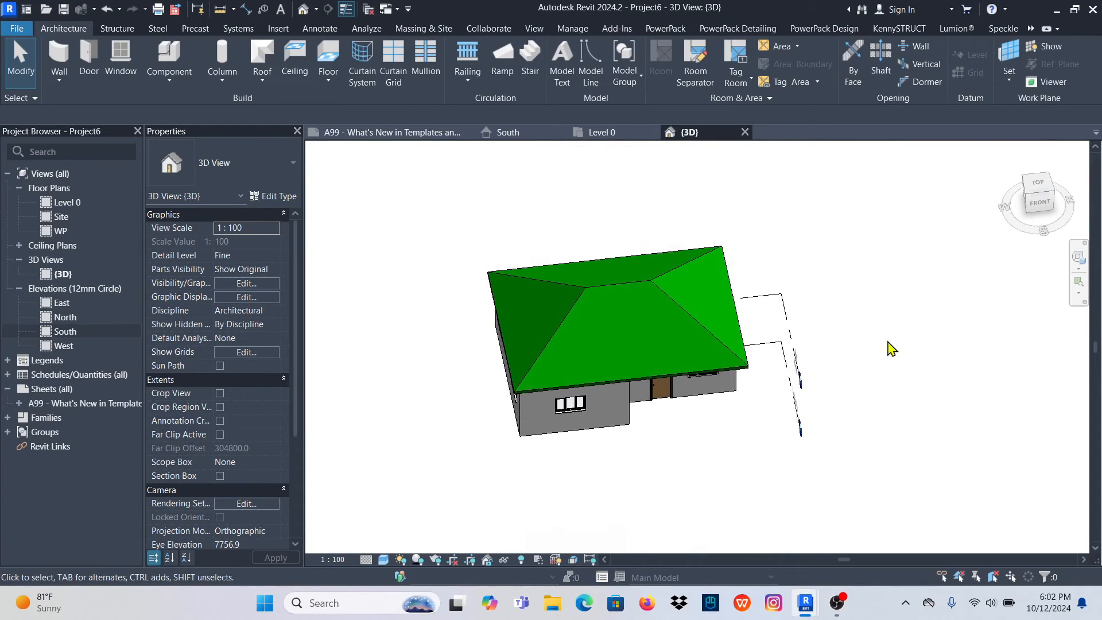
shift+middle_drag(891, 348, 816, 197)
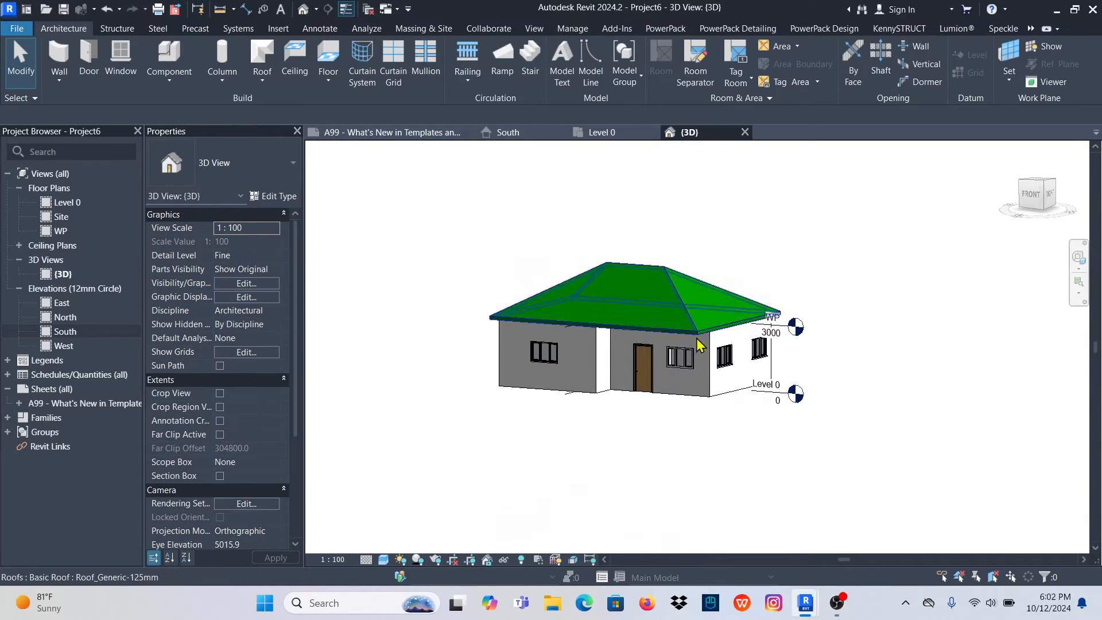
scroll(632, 291, up, 4)
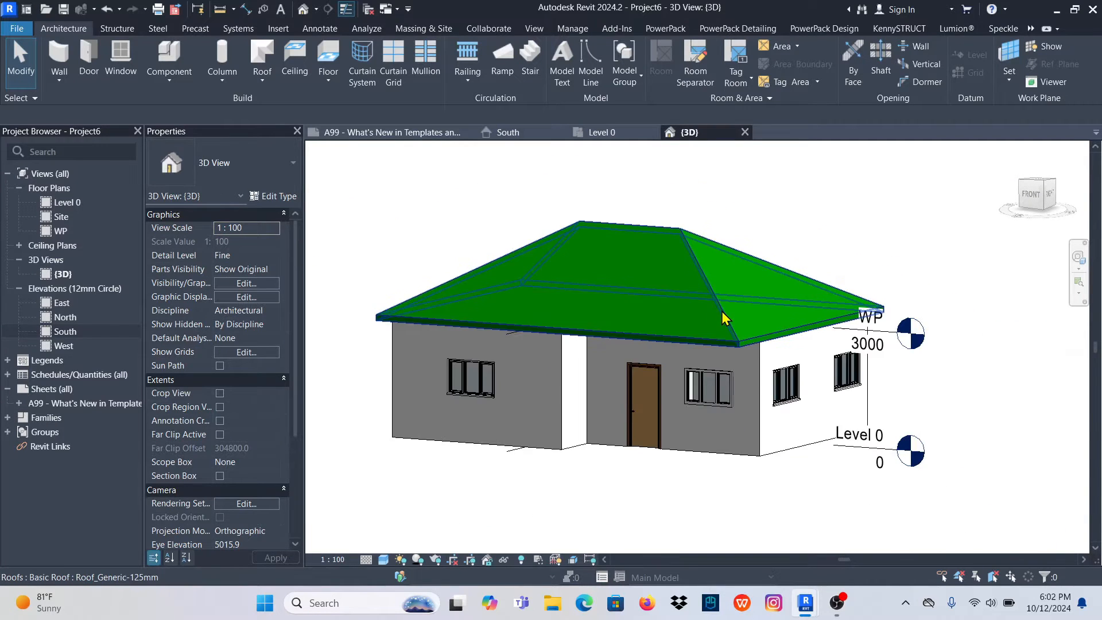
scroll(721, 311, down, 1)
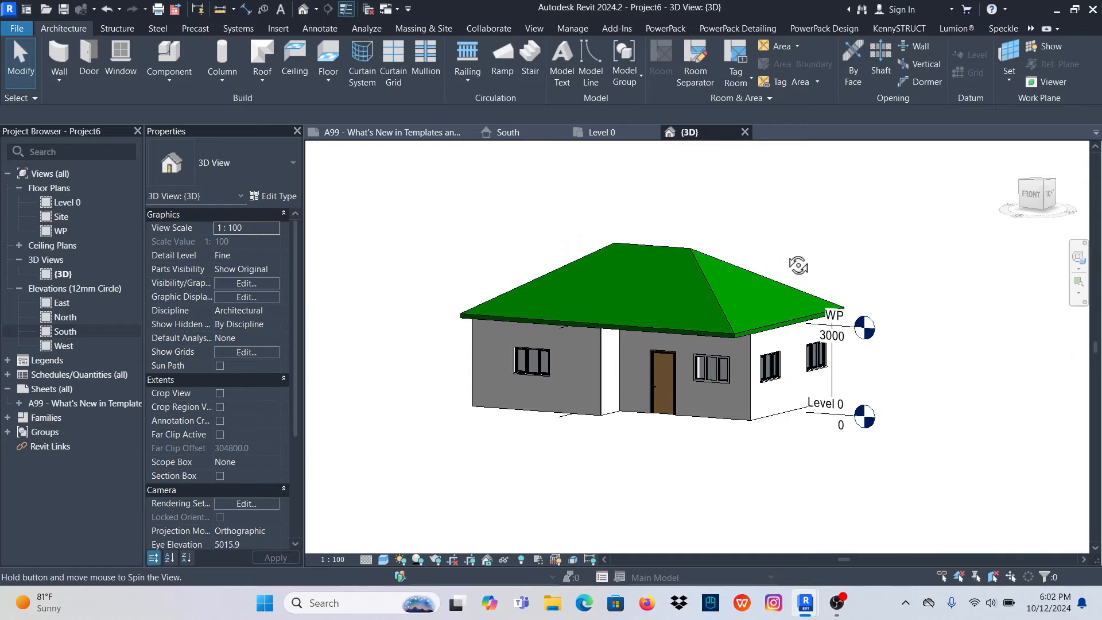
shift+middle_drag(798, 265, 763, 295)
scroll(735, 287, up, 2)
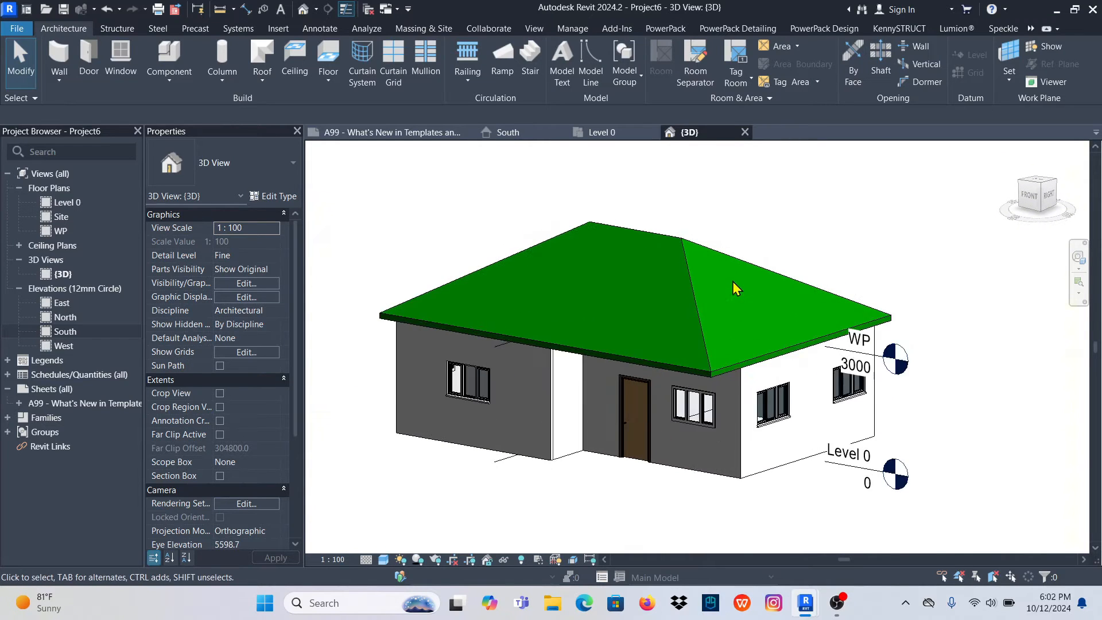
Open the layer structure of the roof's type for editing
scroll(735, 281, up, 2)
click(672, 276)
scroll(666, 294, down, 2)
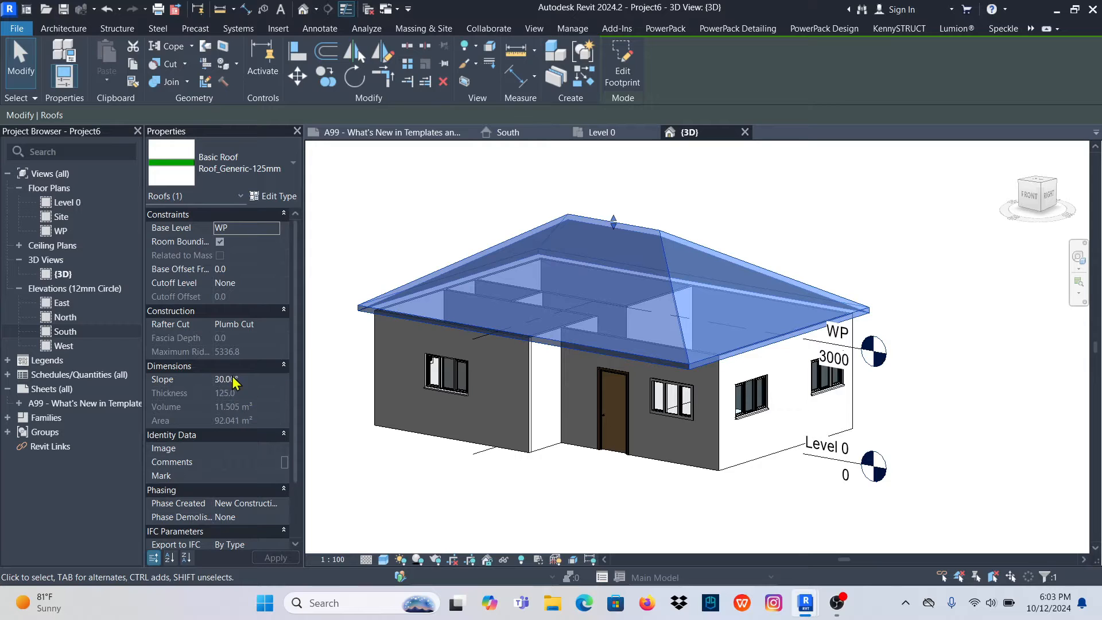
click(274, 196)
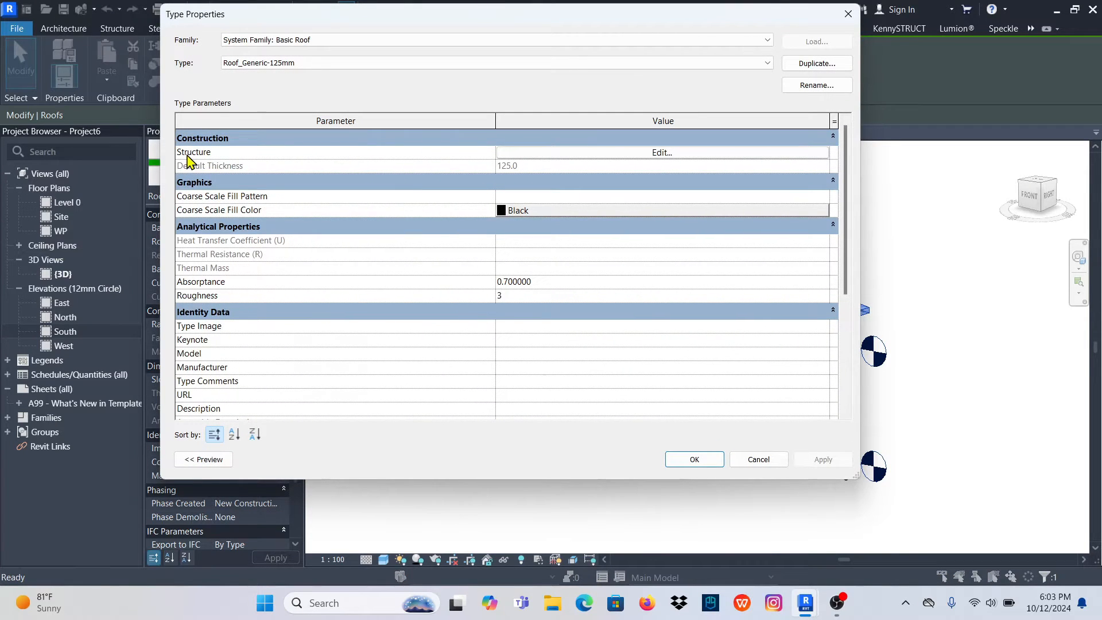
click(661, 153)
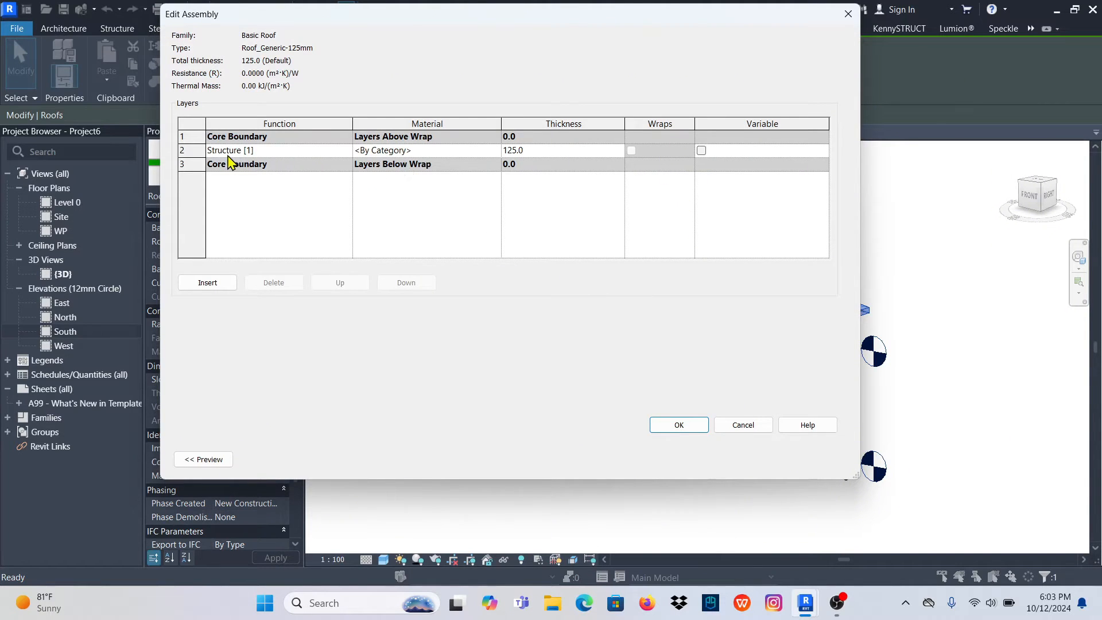
Search the materials for "ROO" and choose Copper for the roof's Structure [1] layer
click(424, 152)
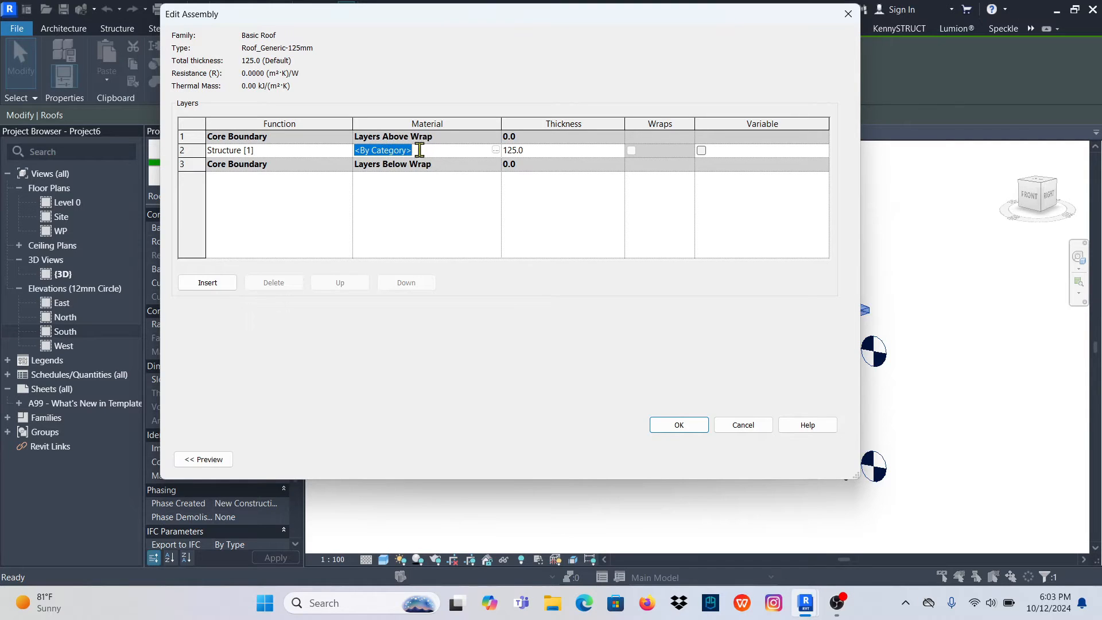
click(495, 150)
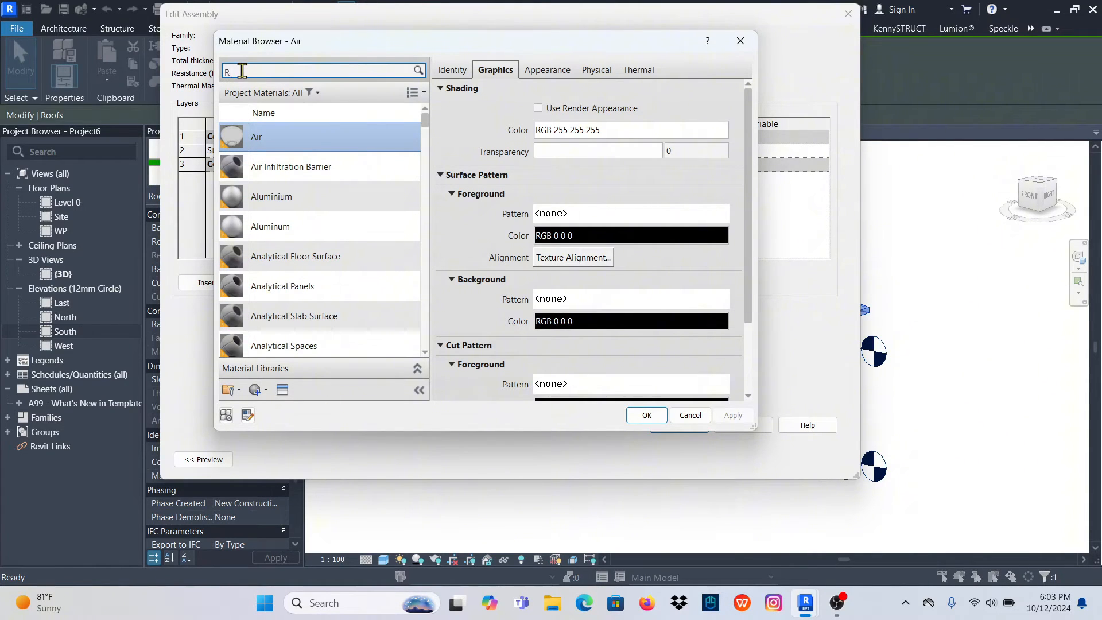
text(OO)
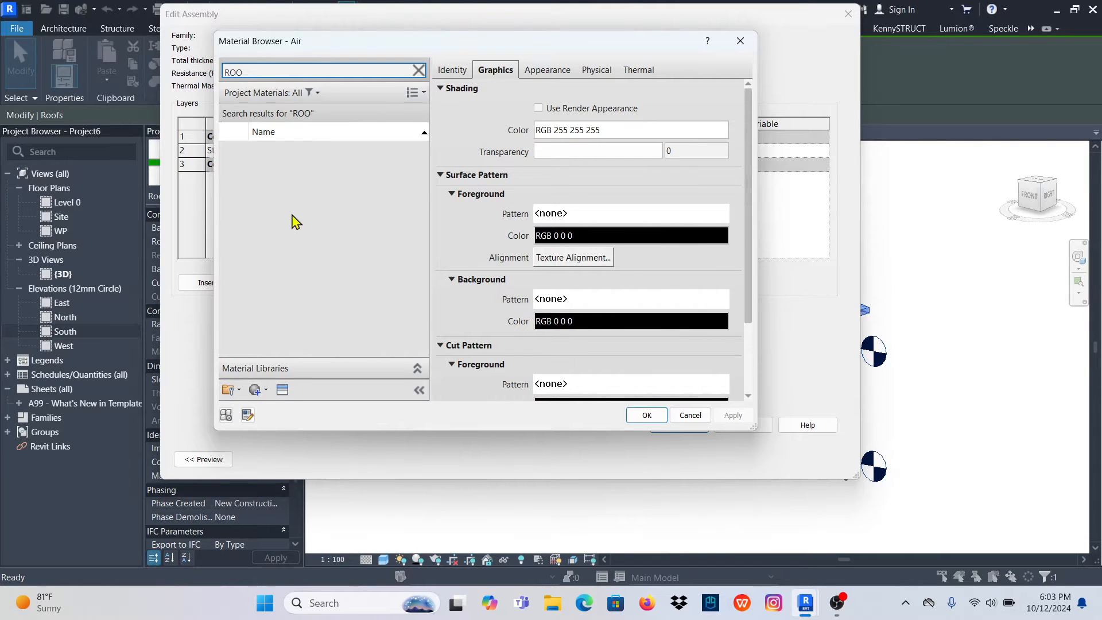
scroll(314, 330, down, 1)
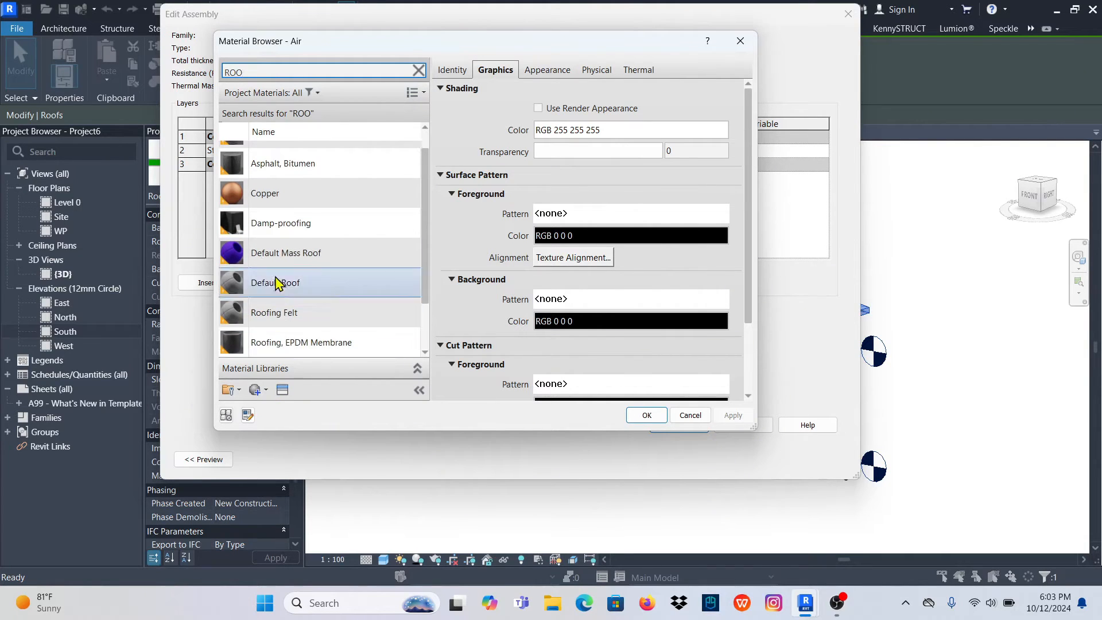
click(293, 196)
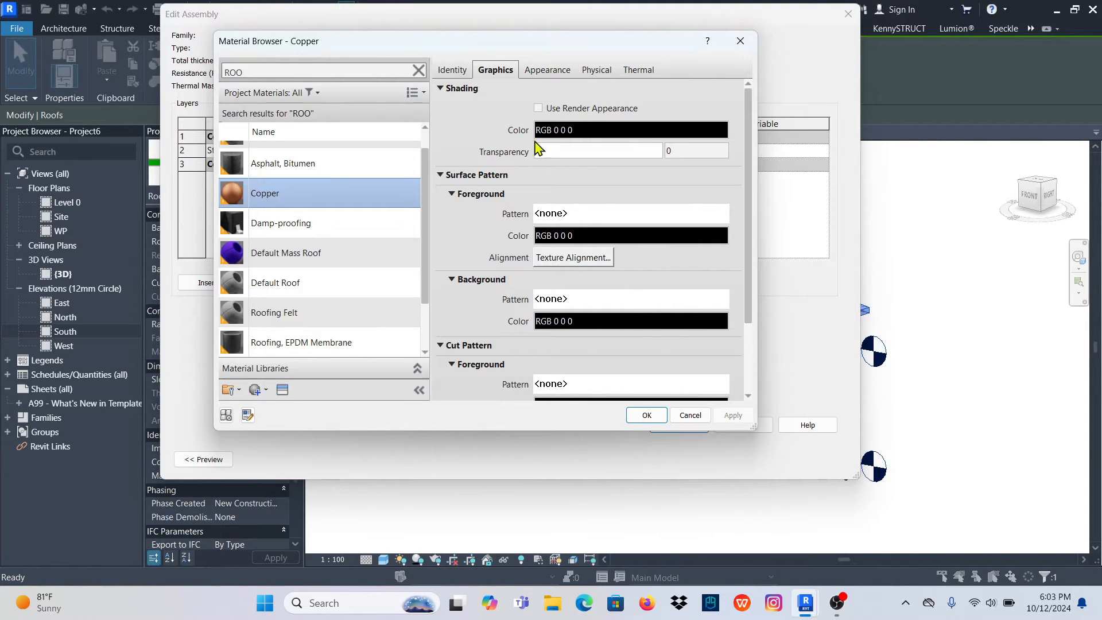
Set the Copper material's shading color to light grey, RGB 182 182 182
click(577, 131)
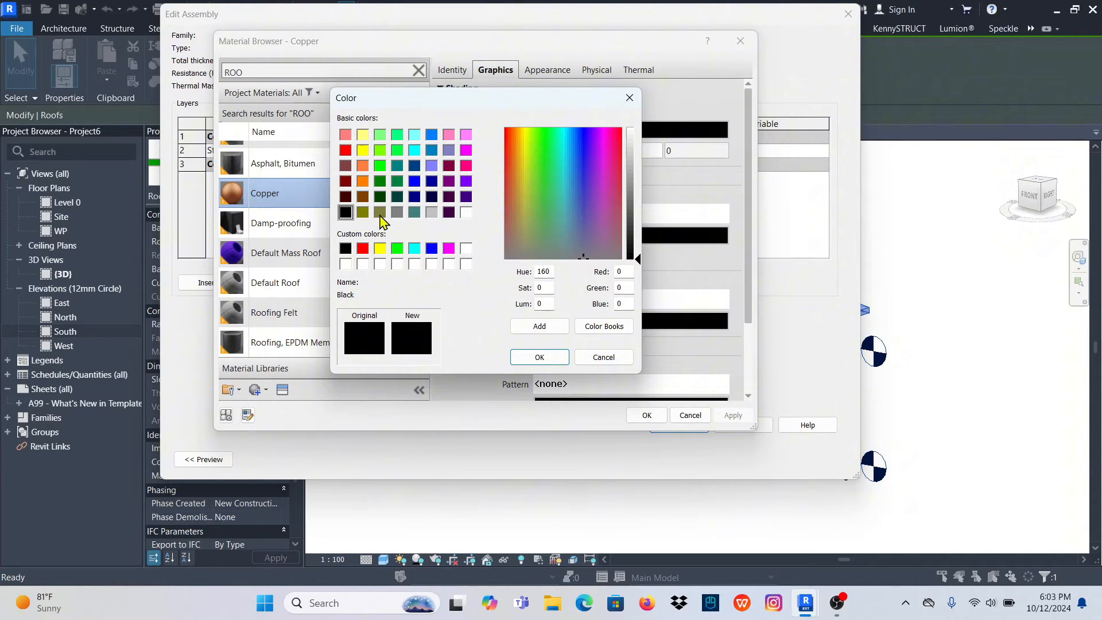
click(397, 212)
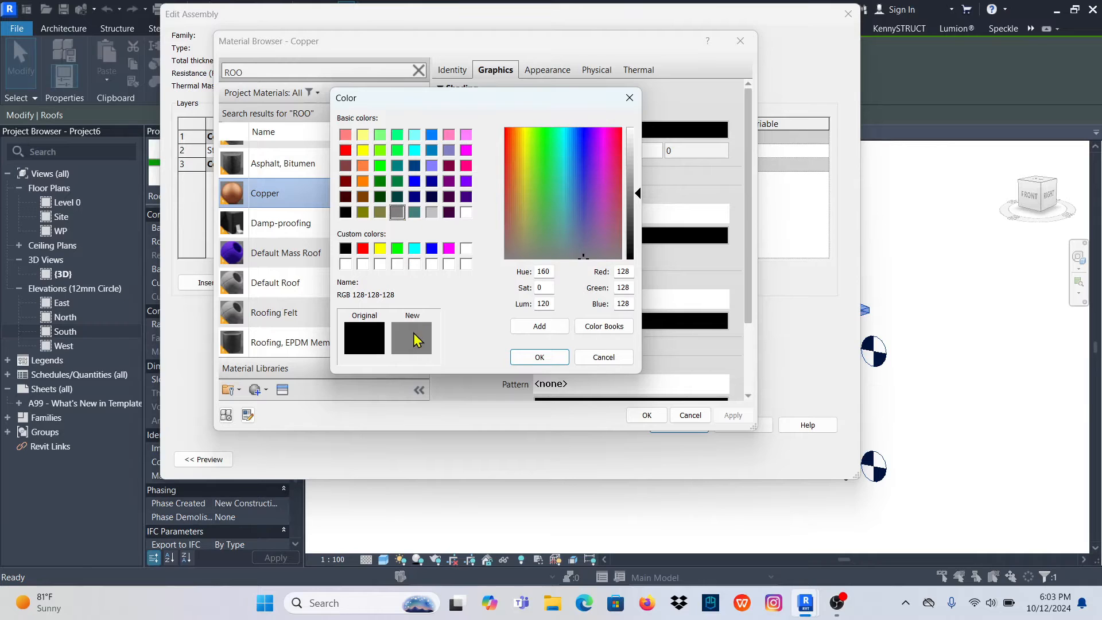
drag(644, 200, 645, 173)
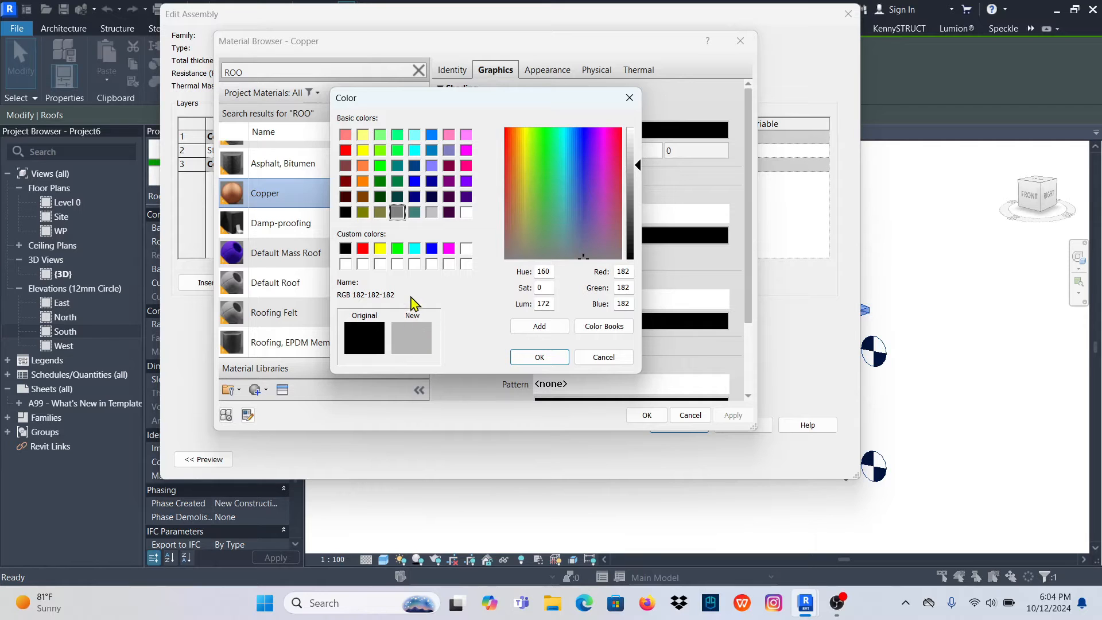
click(537, 359)
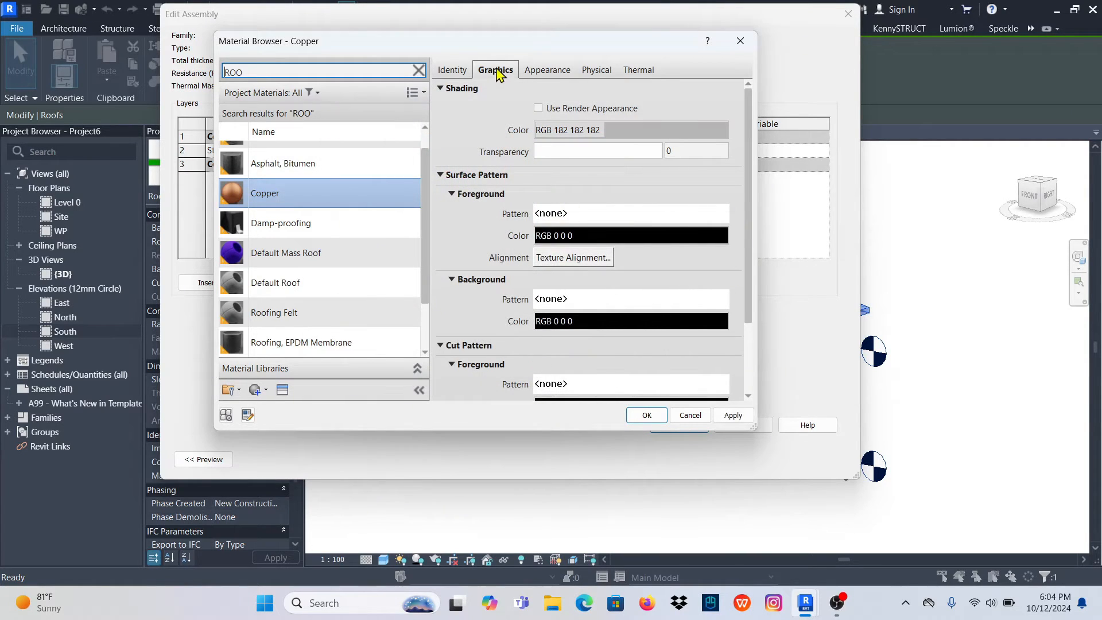
Check the Copper material's appearance settings and accept the material, layer and roof type changes
click(543, 72)
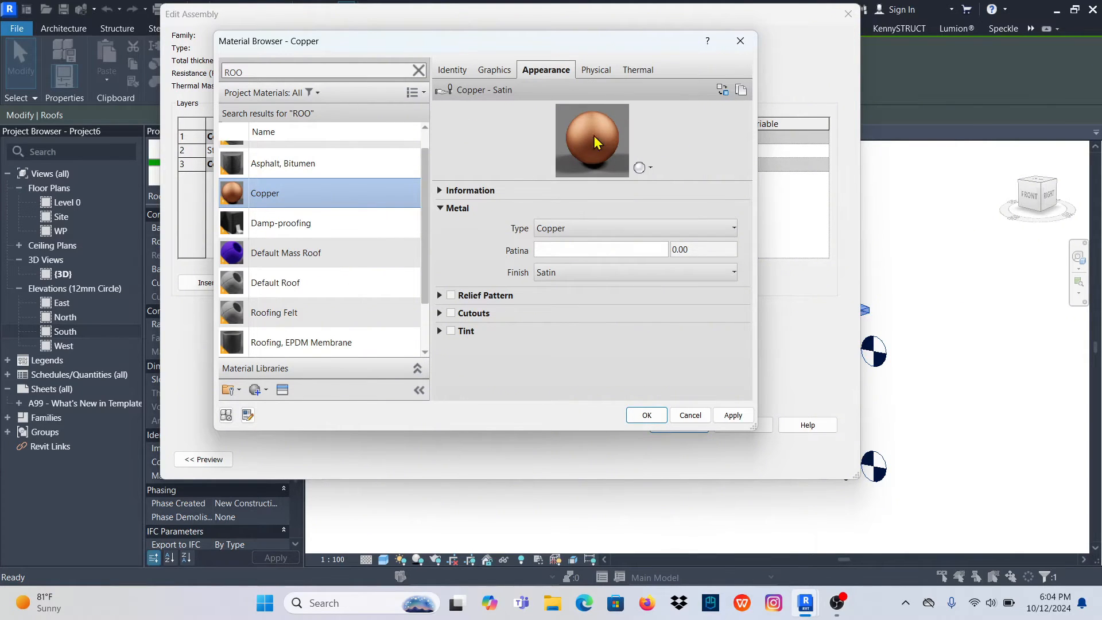
click(494, 71)
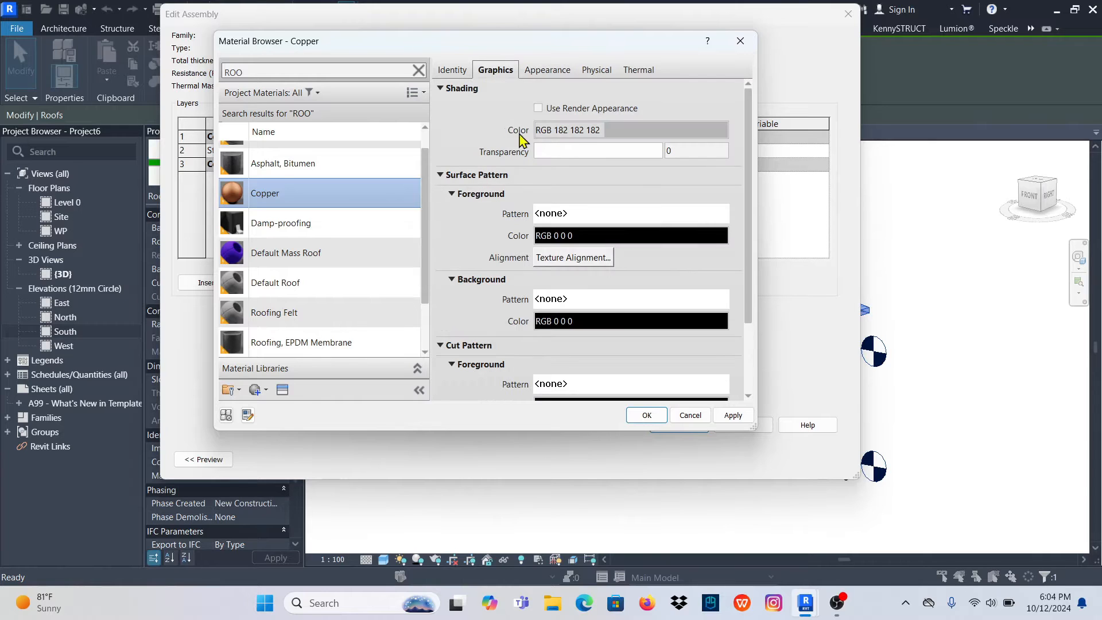
click(645, 415)
click(677, 426)
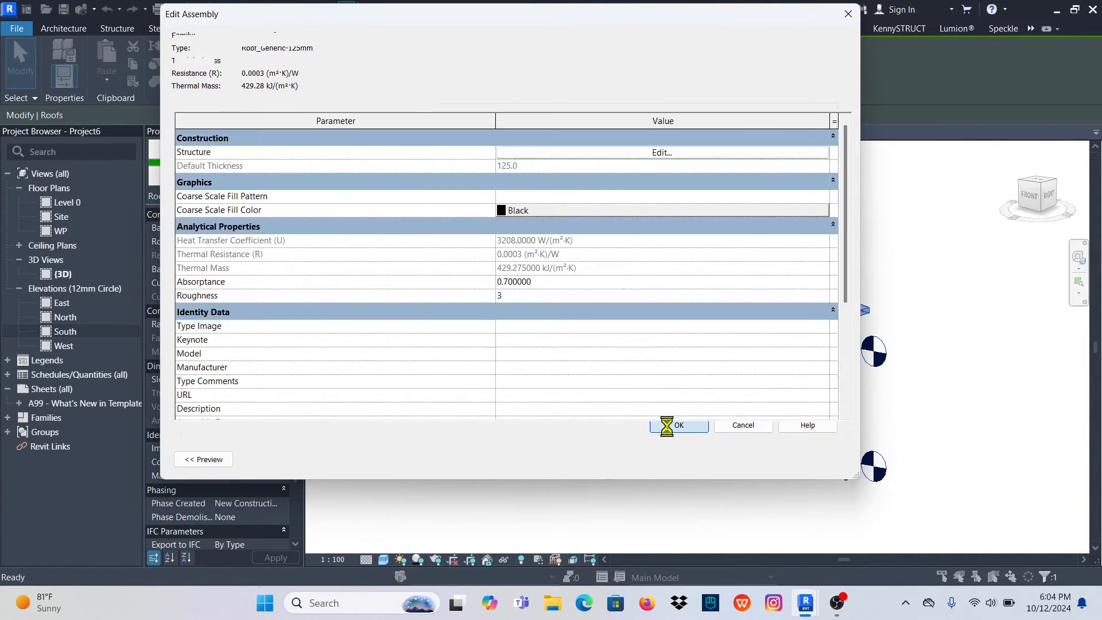
click(692, 460)
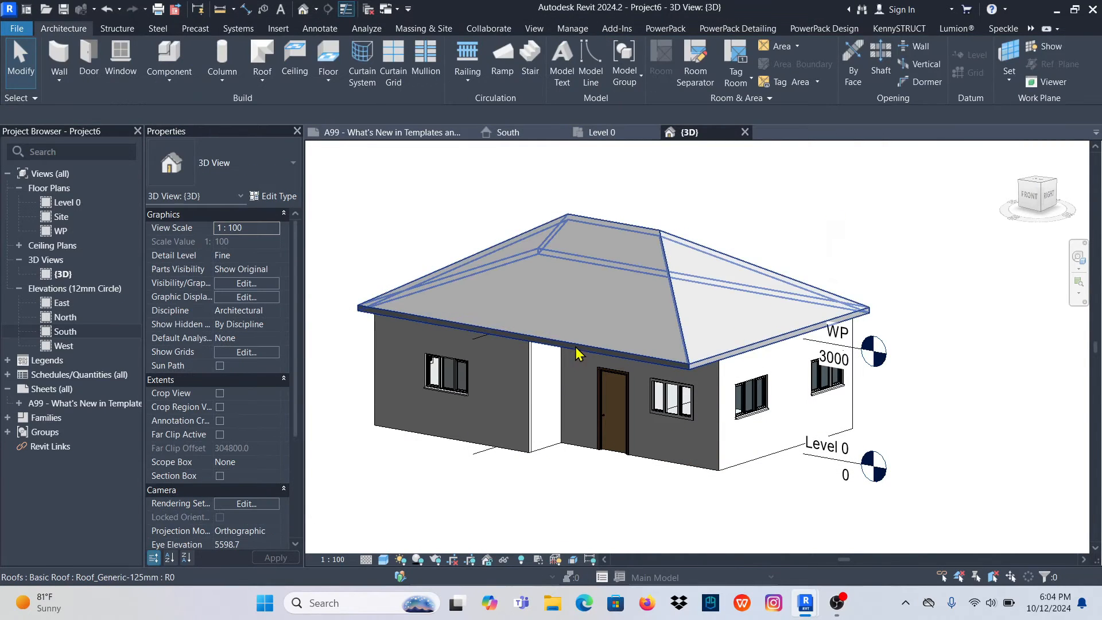
Examine the recolored roof and house walls in 3D, and switch to the Level 0 floor plan
scroll(746, 309, up, 3)
scroll(735, 303, down, 4)
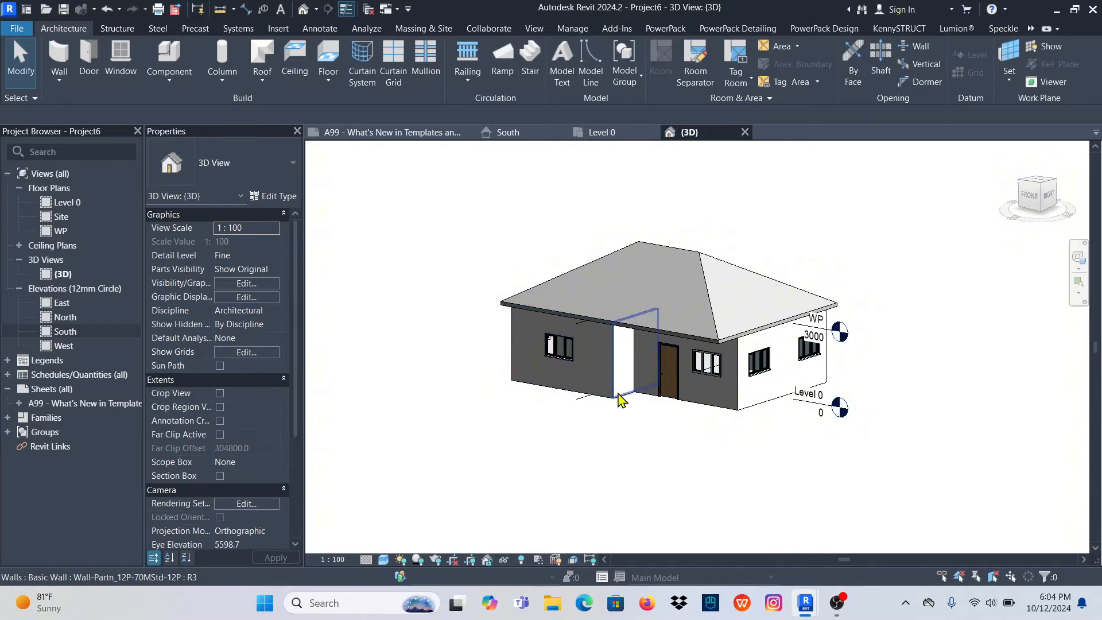
scroll(738, 407, up, 4)
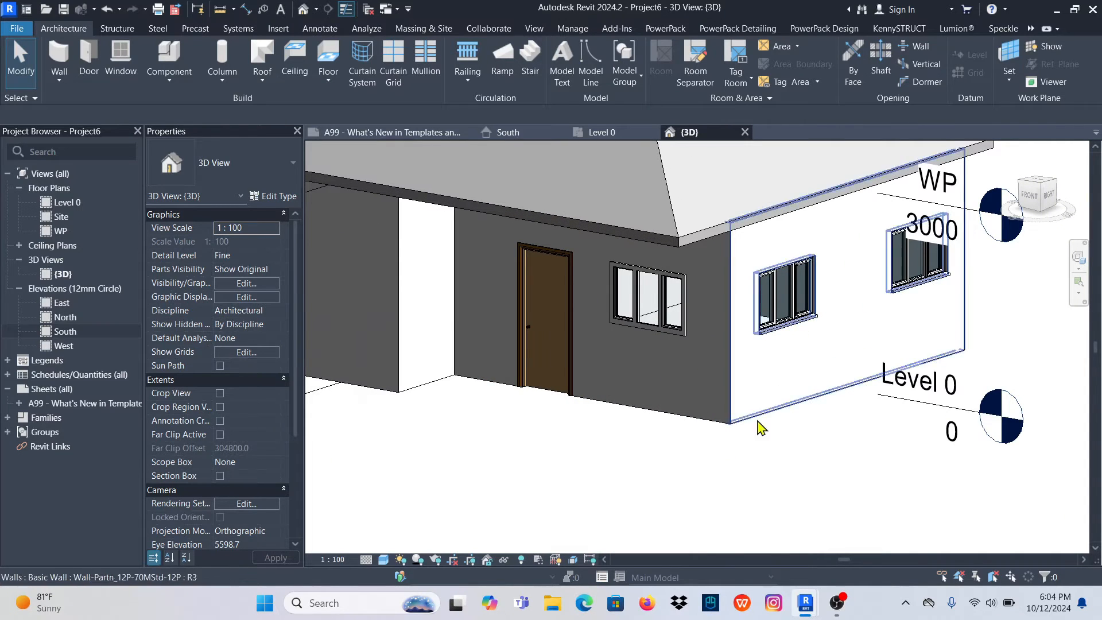
scroll(624, 428, down, 3)
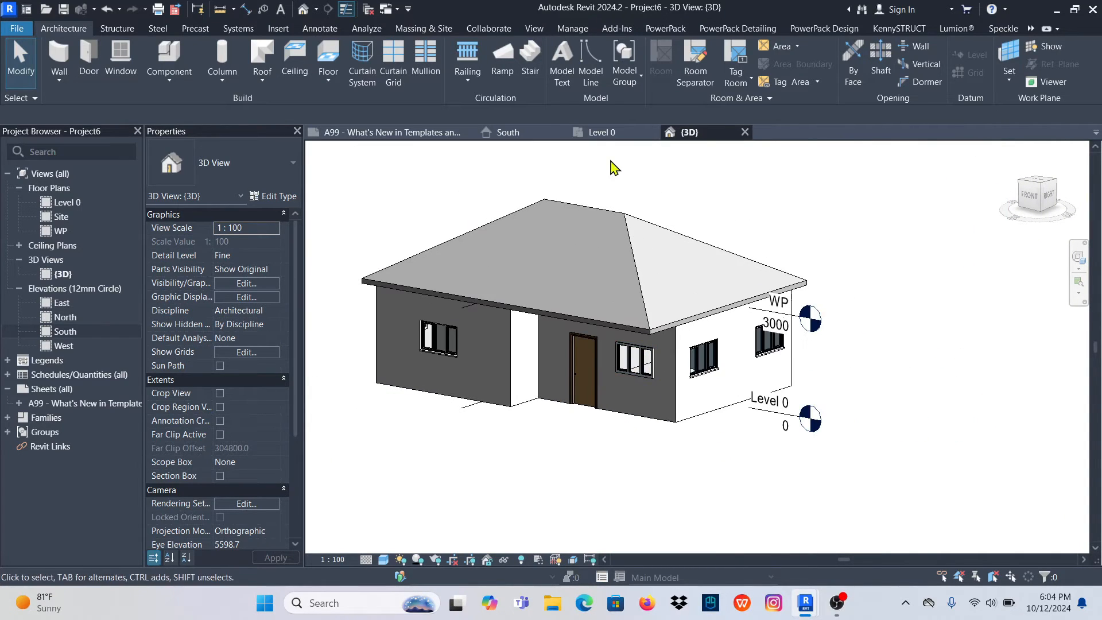
click(601, 132)
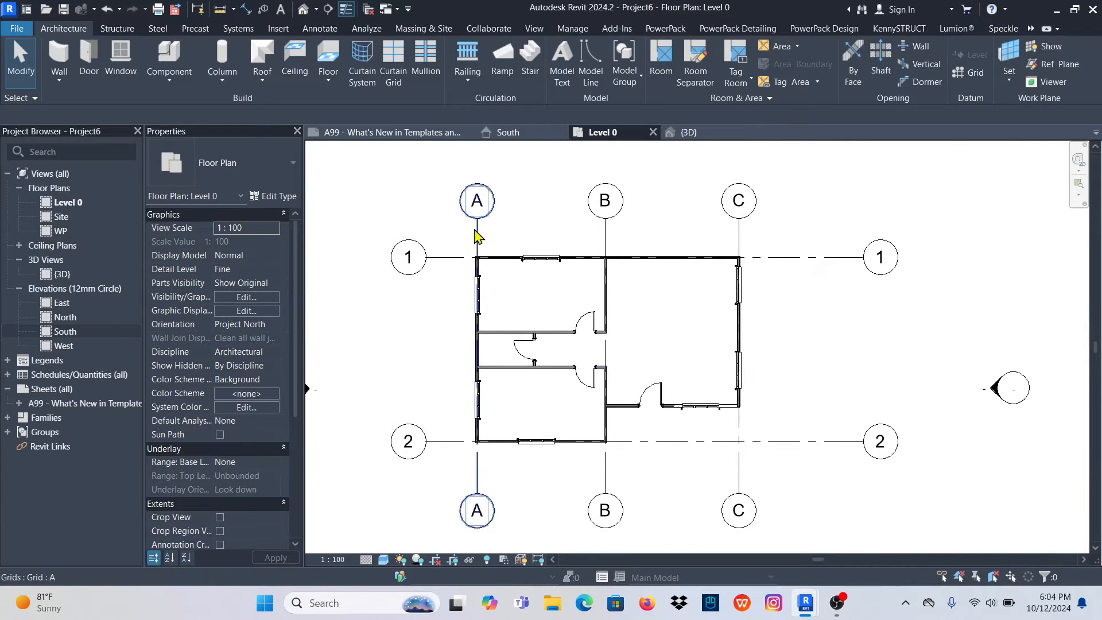
scroll(591, 347, up, 3)
scroll(591, 347, down, 2)
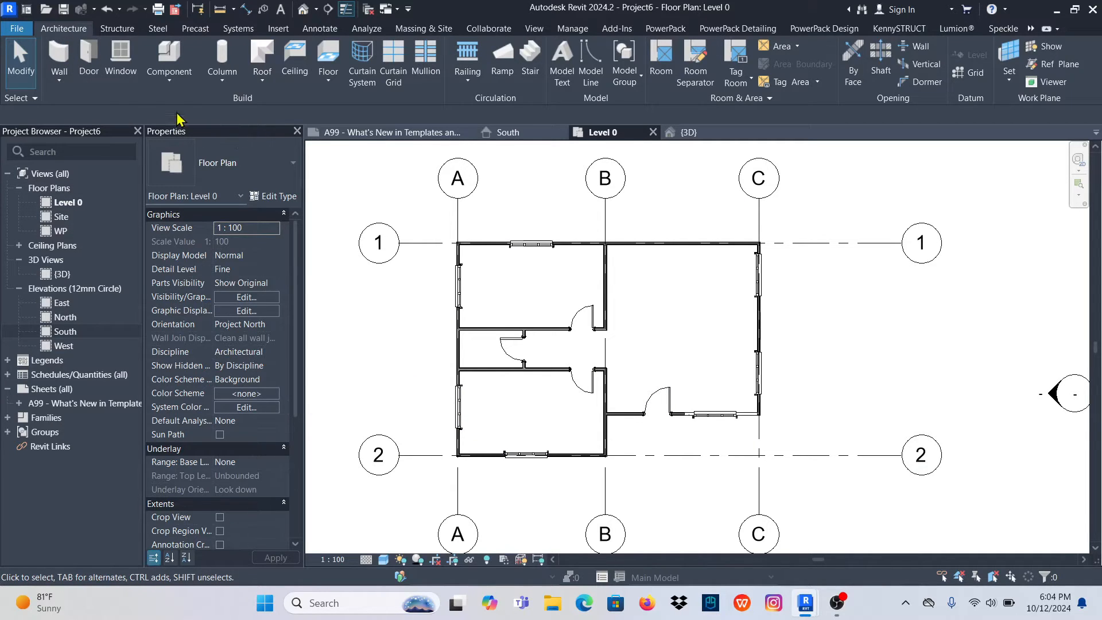
Start an architectural floor on Level 0 with the type Floor-Upper-Susp_50Scr-100Blk-75PC
click(327, 81)
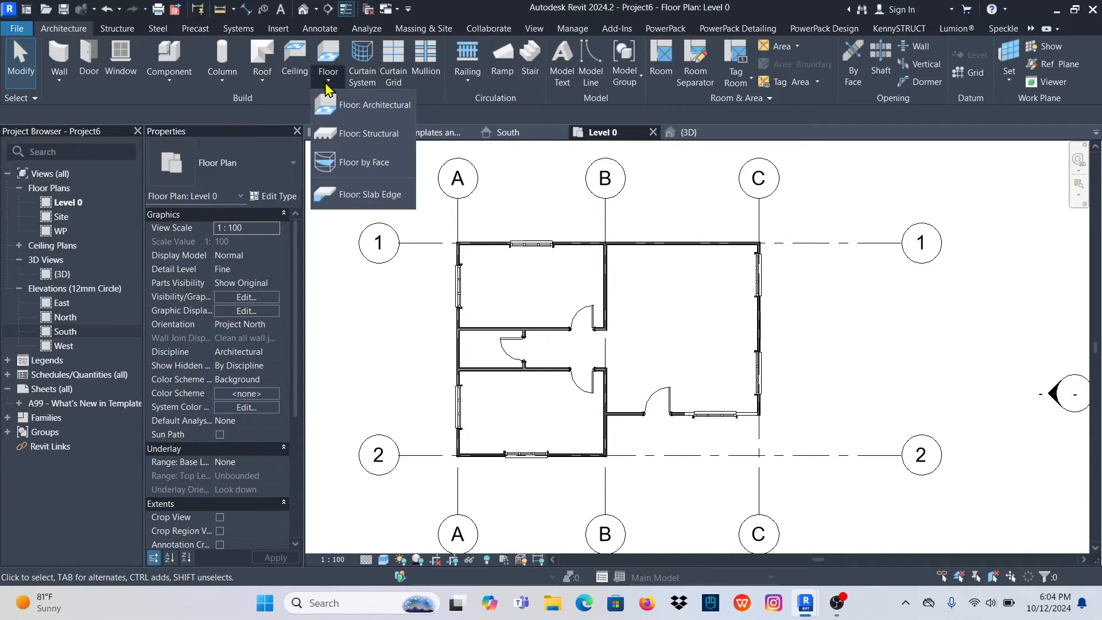
click(371, 107)
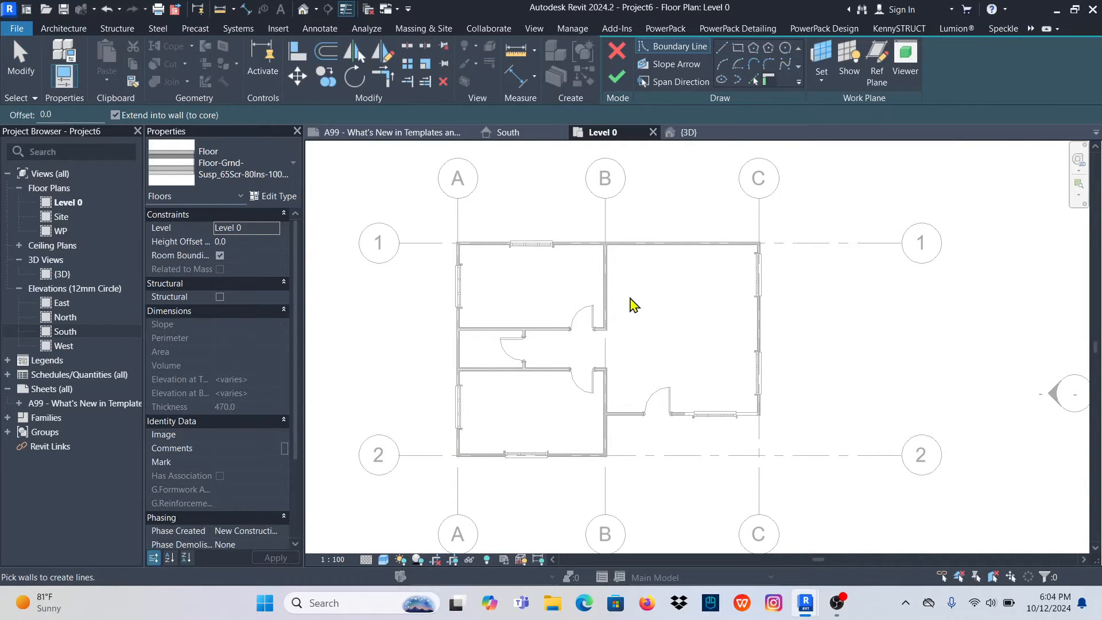
click(270, 166)
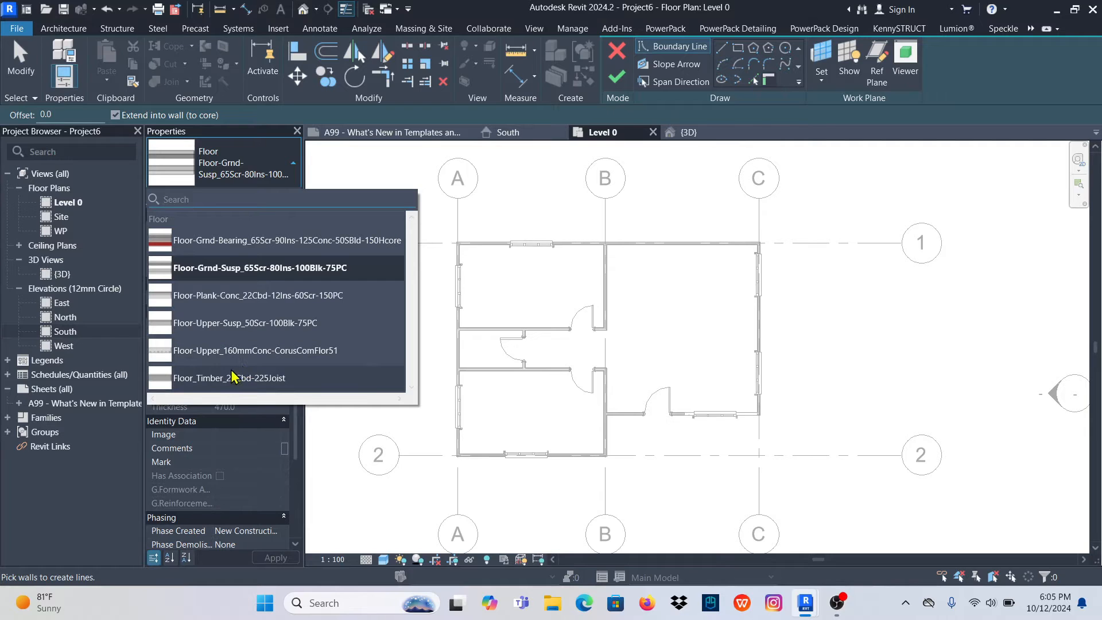
click(217, 323)
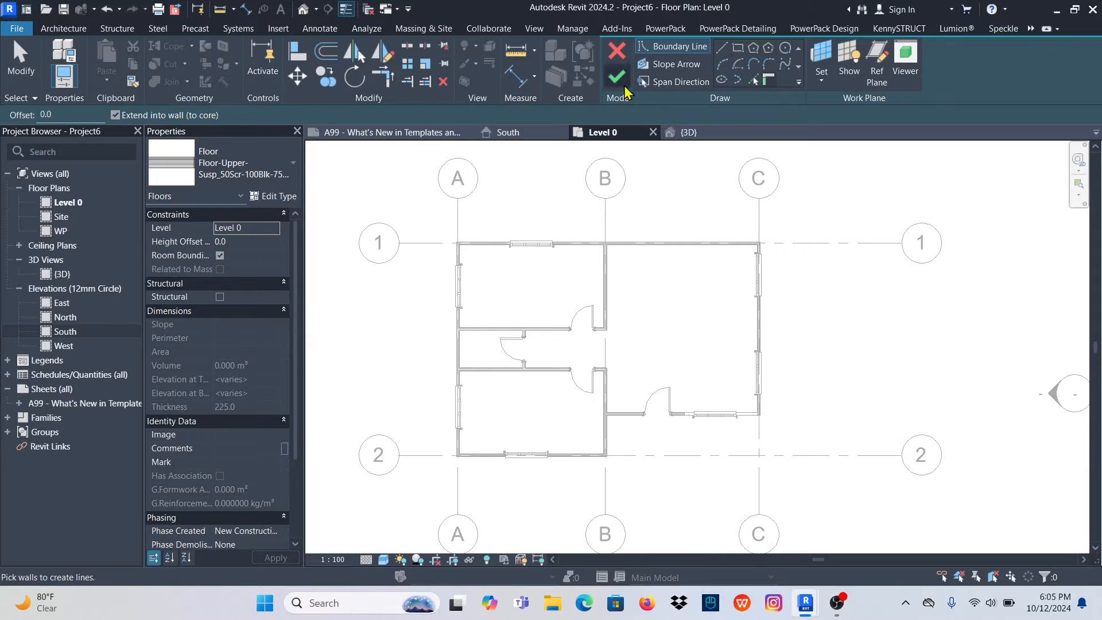
Add a floor boundary line along the outer face of the north wall by picking its edge
click(681, 49)
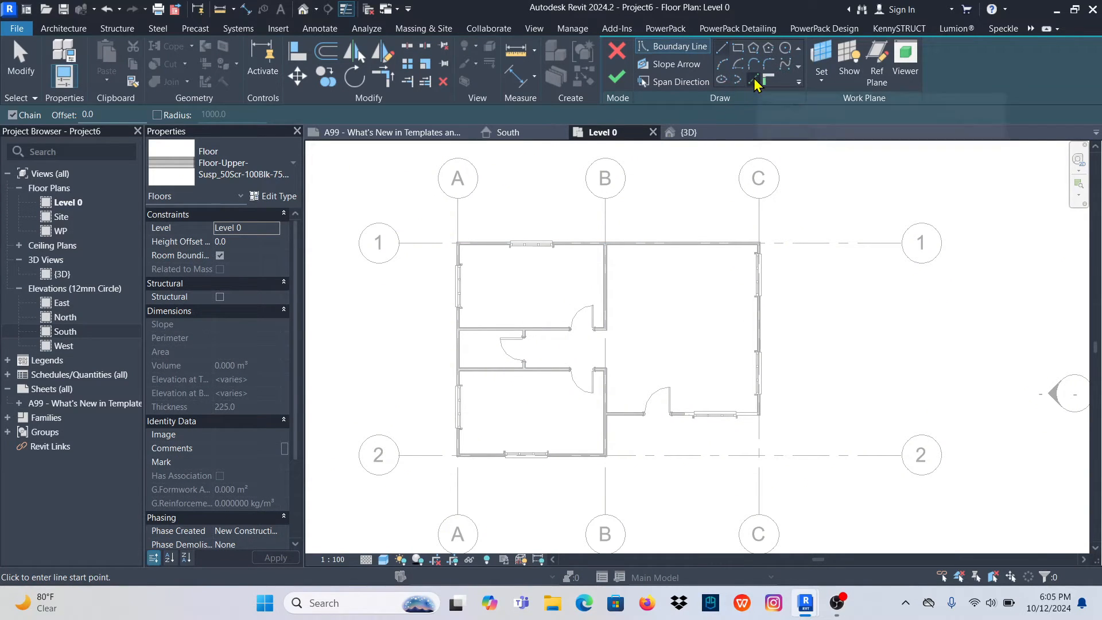
click(755, 82)
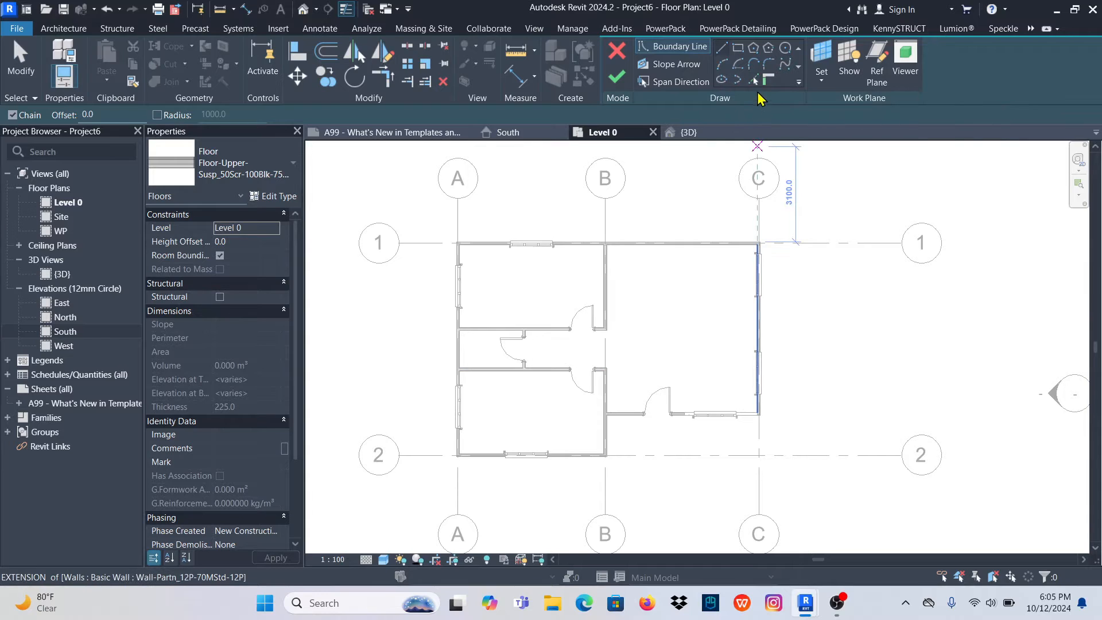
click(755, 82)
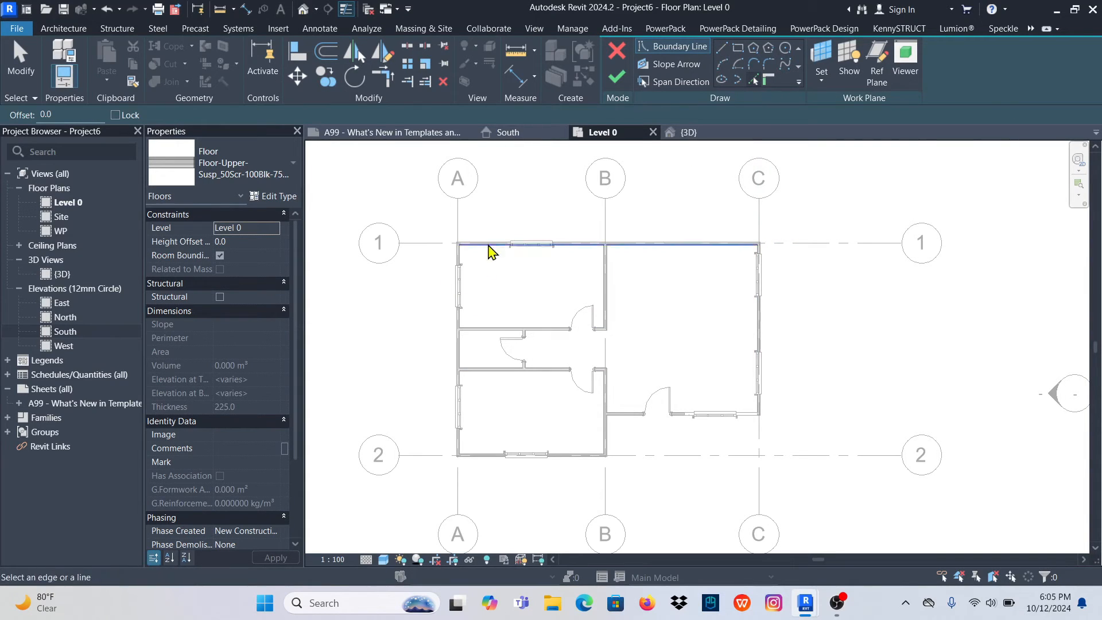
scroll(618, 217, up, 6)
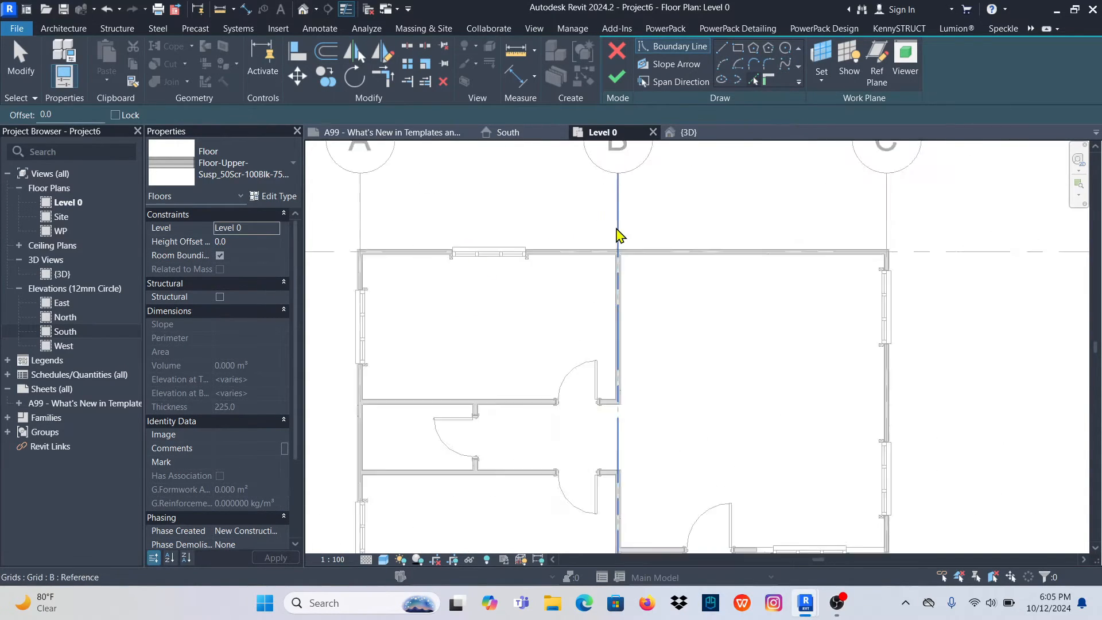
click(728, 296)
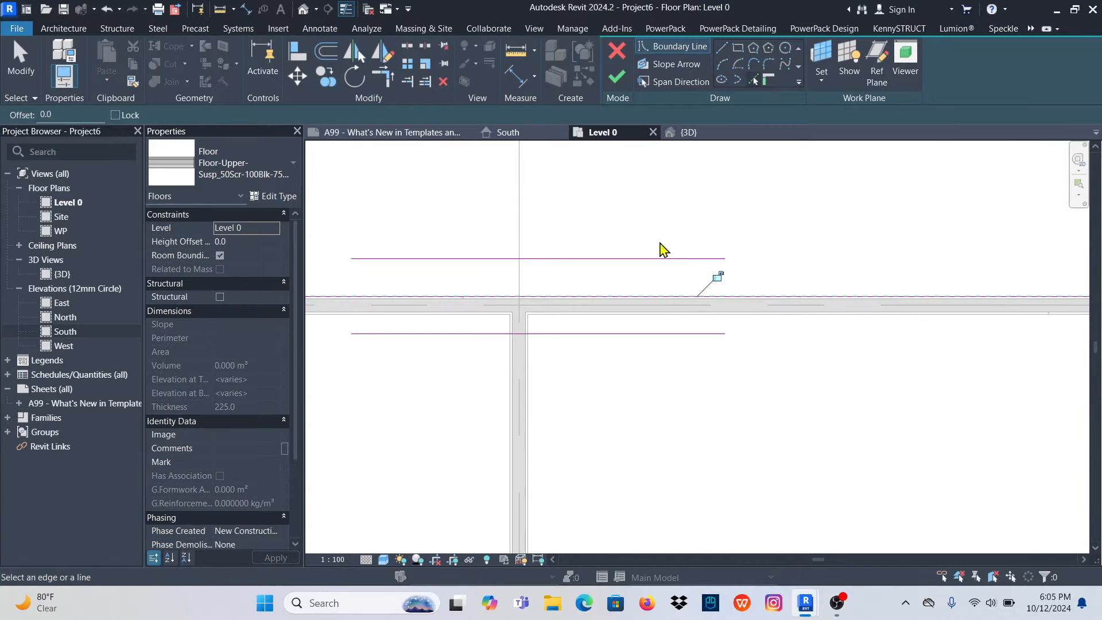
Add a floor boundary line along the outer face of the east wall by grid C
scroll(659, 248, down, 6)
scroll(783, 313, up, 6)
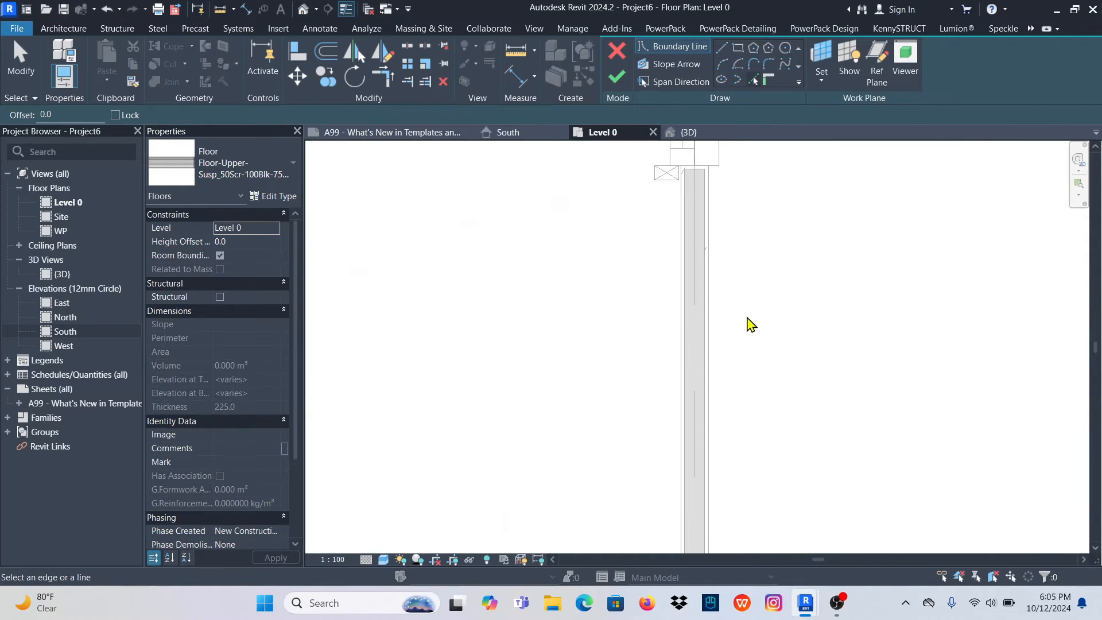
click(718, 335)
scroll(803, 287, down, 3)
scroll(804, 281, down, 3)
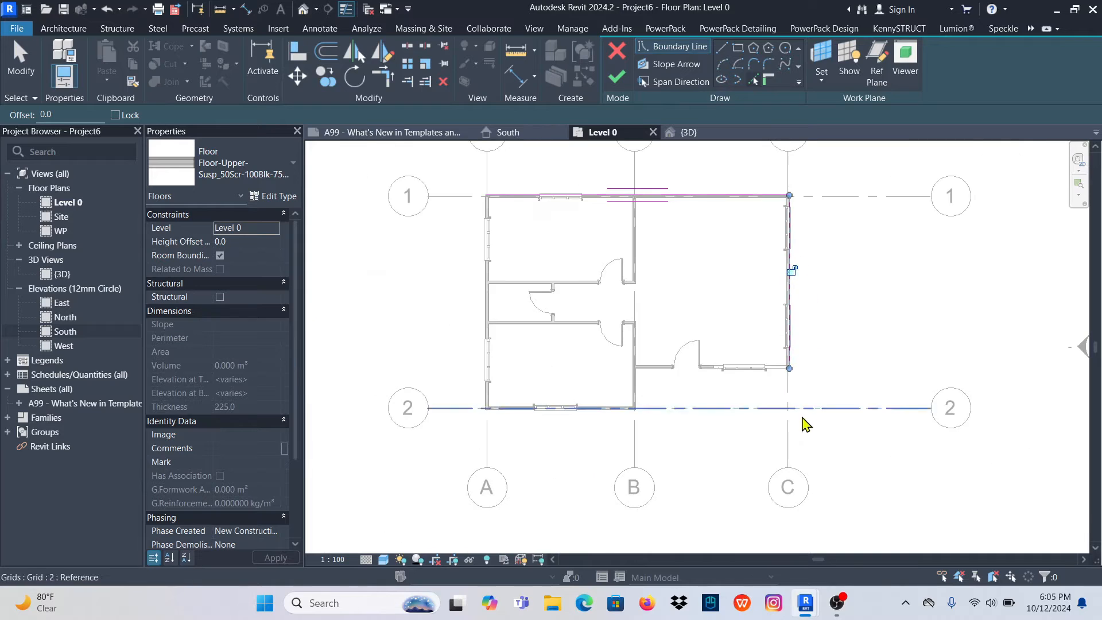
Add a floor boundary line along the outer face of the south wall between grids A and B
scroll(711, 433, up, 2)
scroll(532, 421, up, 6)
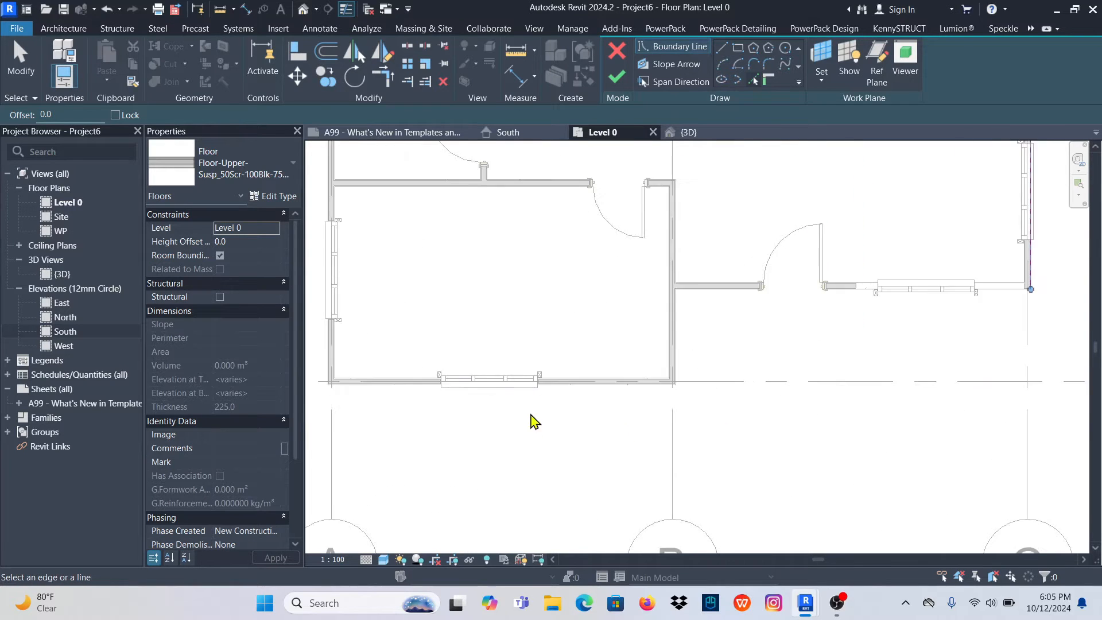
scroll(702, 424, down, 5)
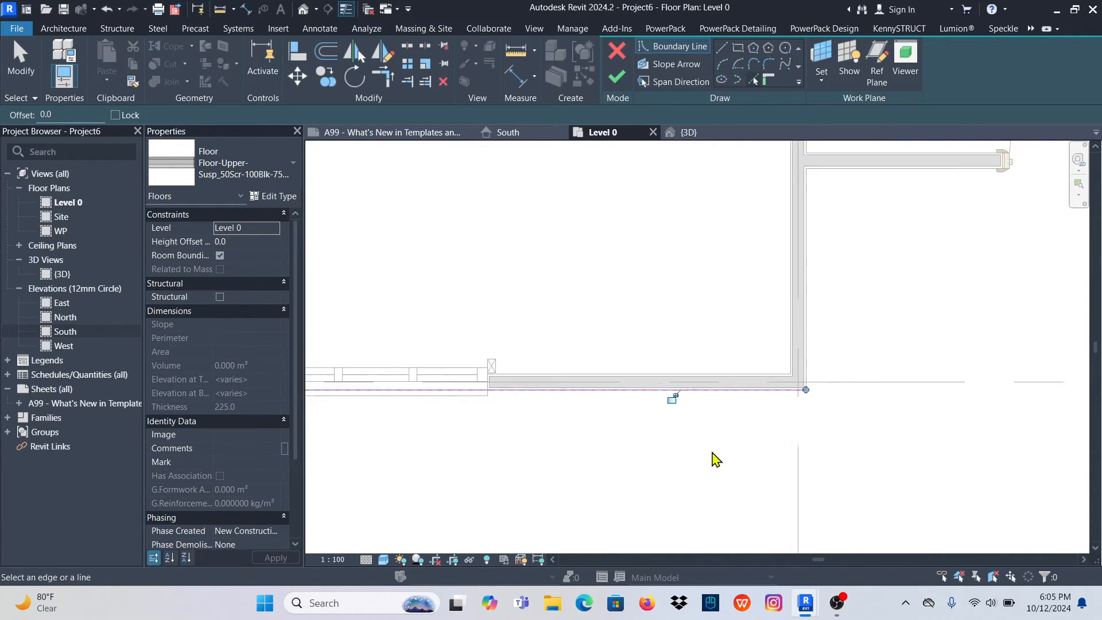
Add a floor boundary line along the outer face of the west wall by grid A
scroll(485, 241, up, 3)
scroll(485, 241, up, 3)
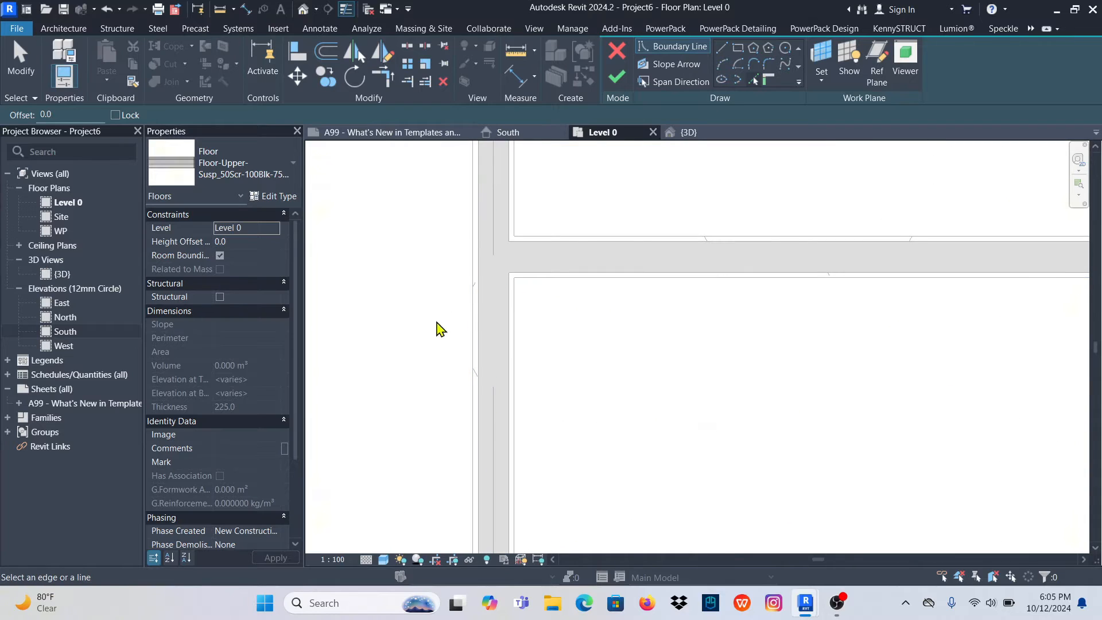
scroll(479, 332, up, 1)
scroll(484, 358, down, 4)
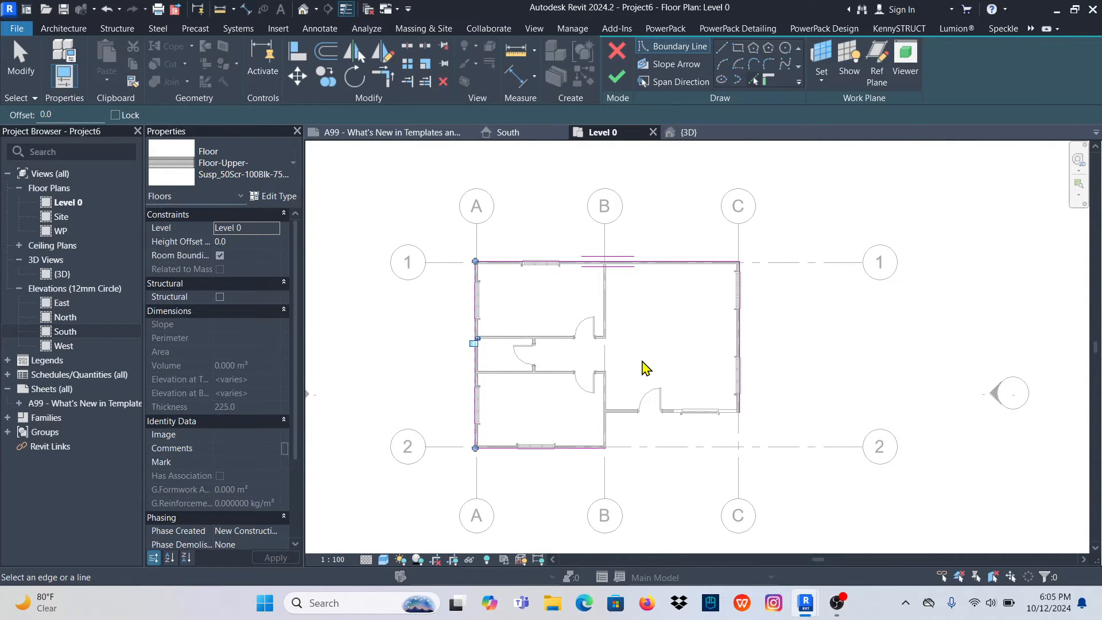
Trim/extend the south and east floor boundary lines to meet at a corner near grids C and 2
key(t)
key(r)
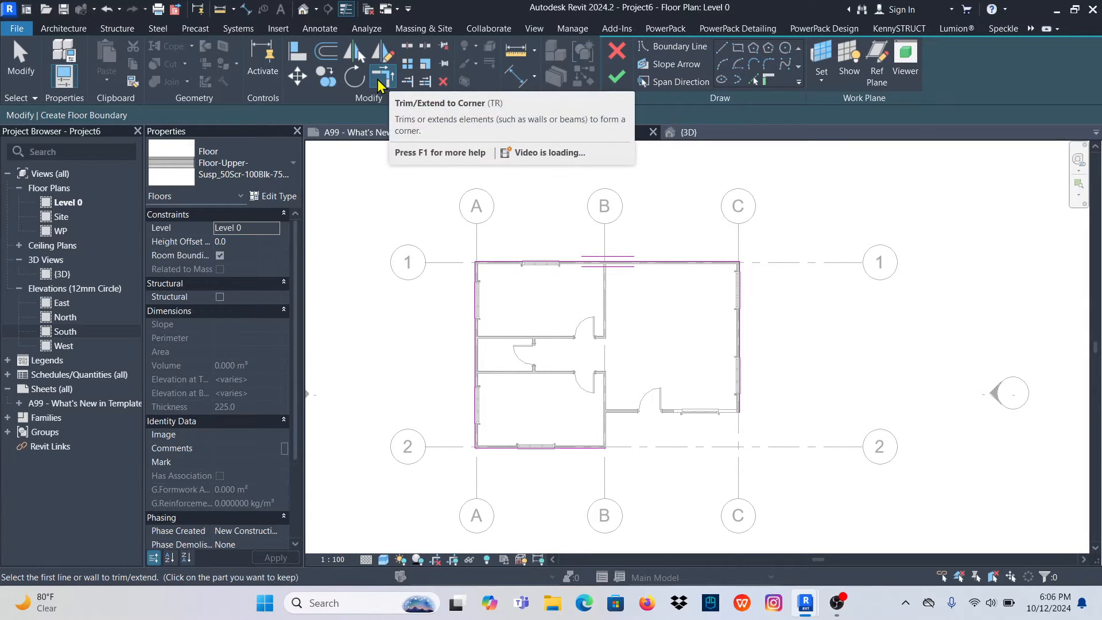
scroll(623, 436, up, 2)
click(588, 457)
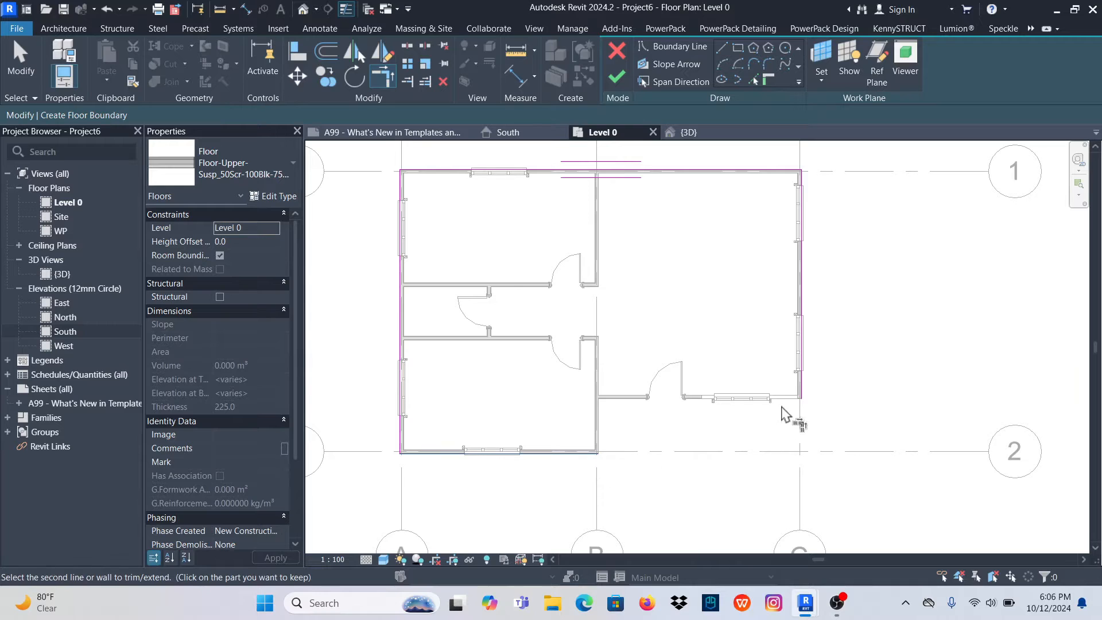
click(801, 381)
scroll(774, 471, down, 2)
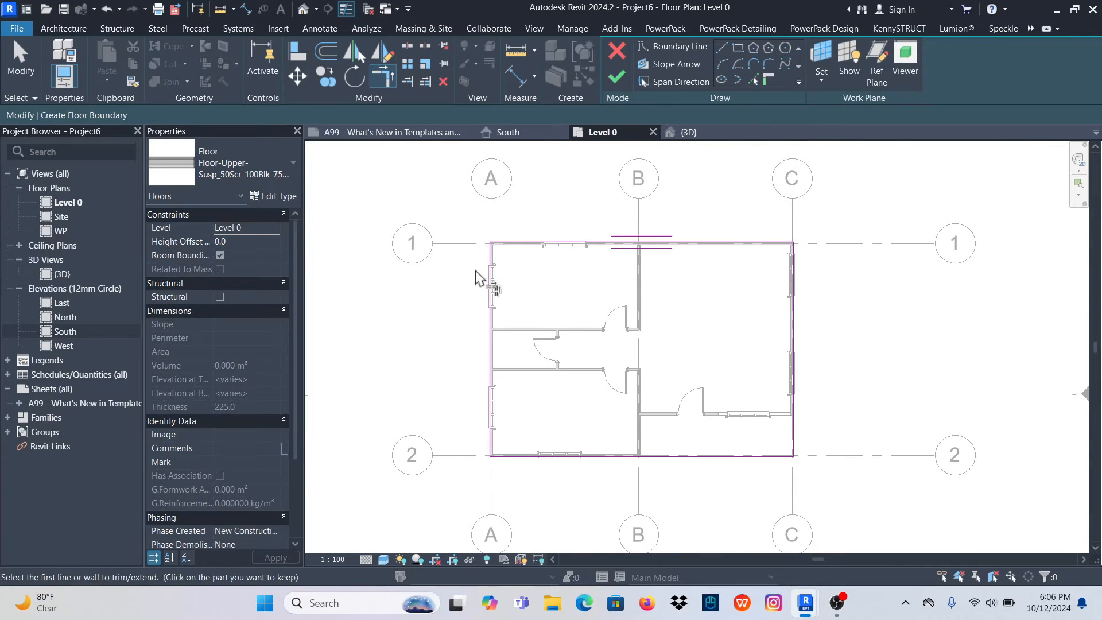
Trim/extend the west boundary line to corners with the north and south boundary lines
scroll(479, 279, up, 2)
click(499, 307)
click(525, 227)
scroll(574, 188, down, 3)
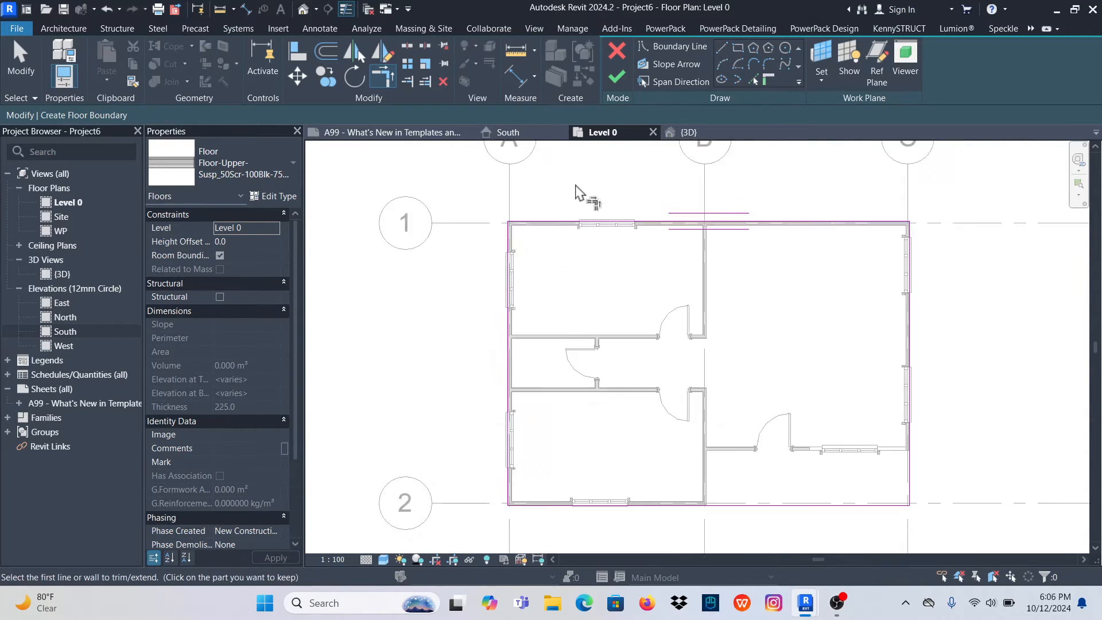
scroll(545, 421, up, 3)
click(552, 272)
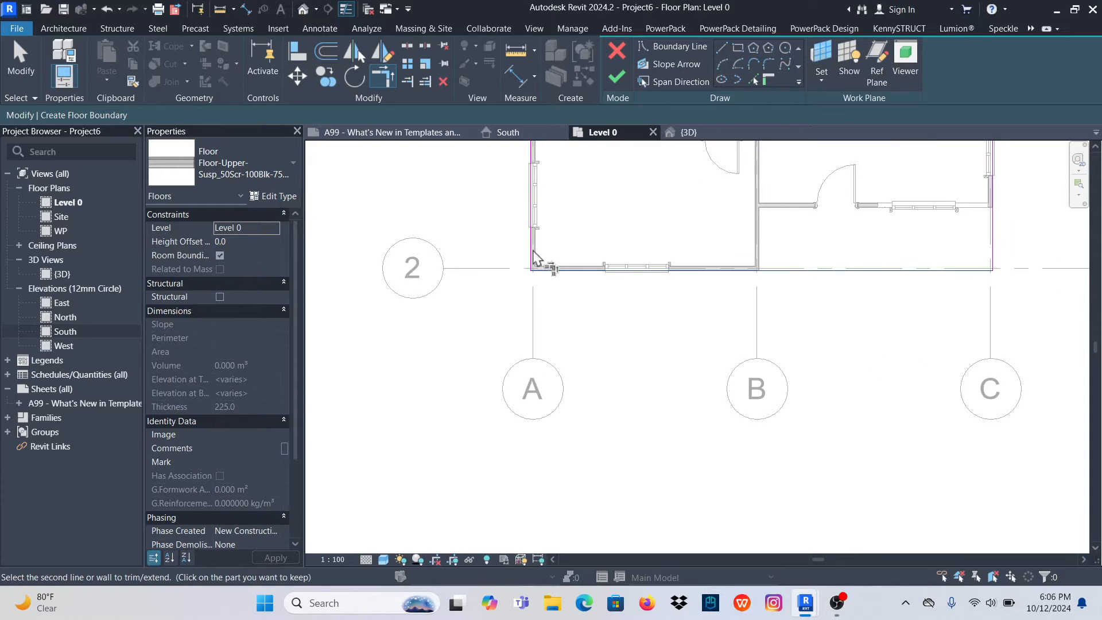
click(532, 251)
scroll(595, 422, down, 3)
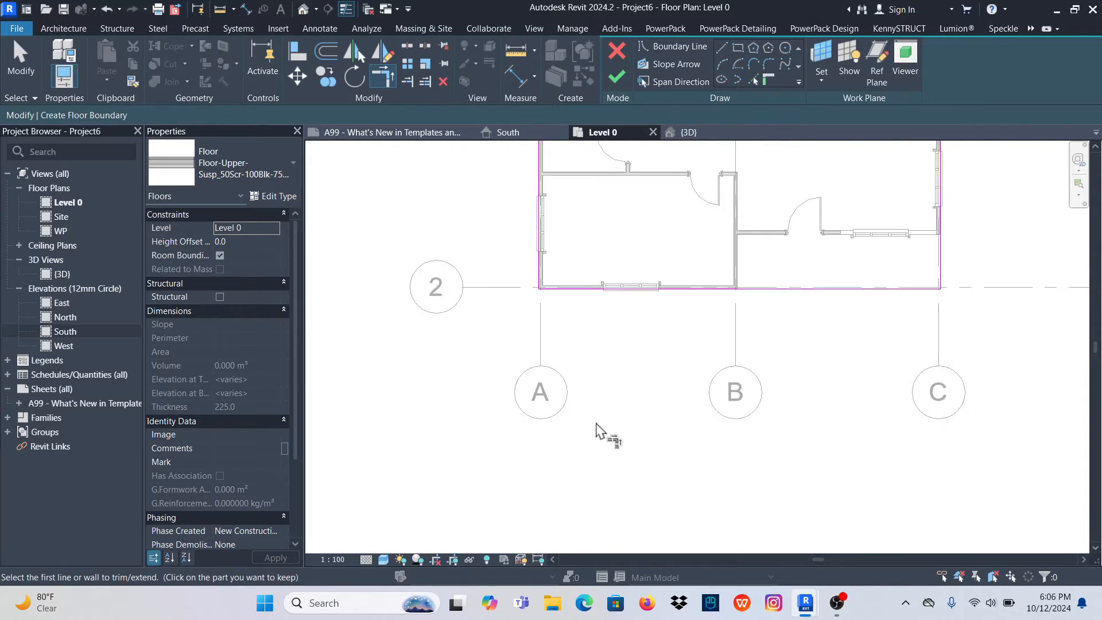
Finish the floor boundary sketch to create the Level 0 floor and deselect it
click(618, 81)
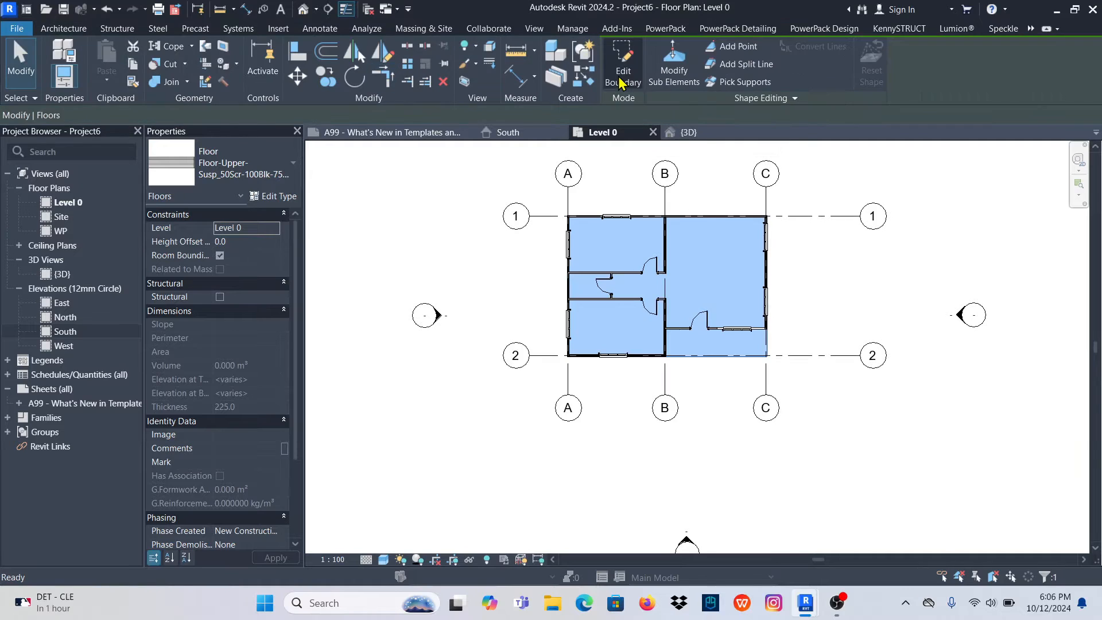
click(829, 292)
scroll(740, 247, up, 4)
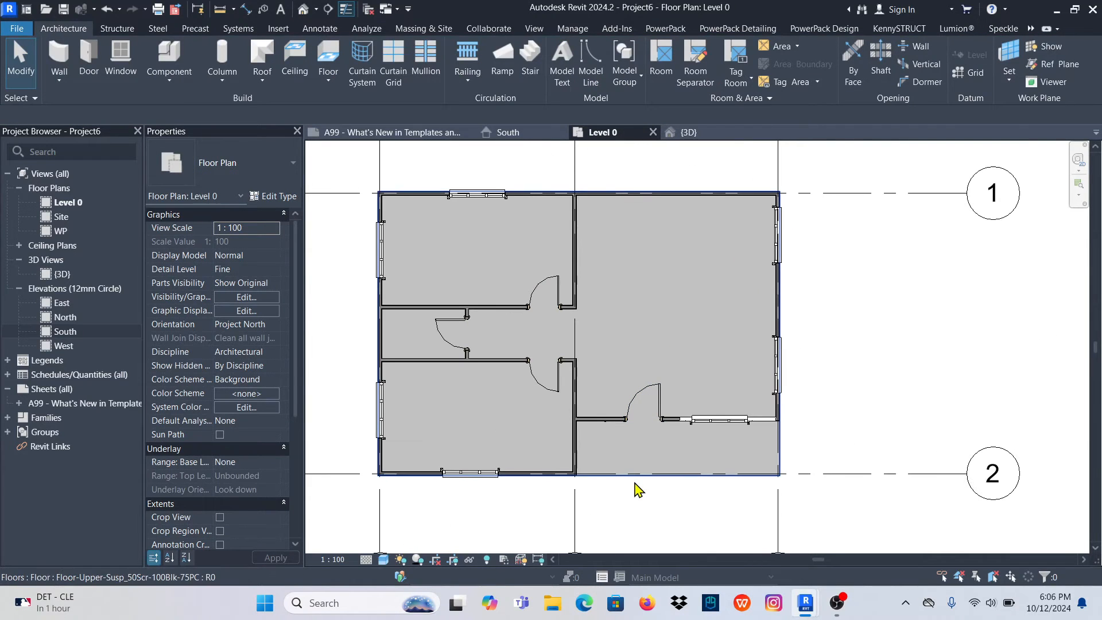
Examine the new floor around the house in the 3D view and return to the Level 0 plan
scroll(563, 462, down, 3)
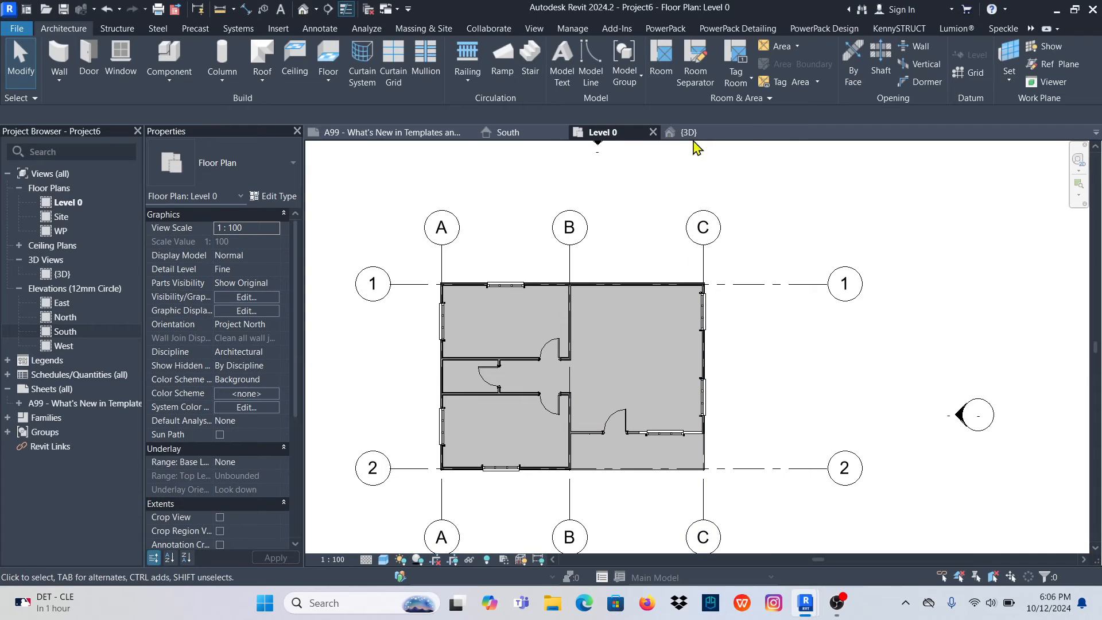
click(693, 132)
scroll(696, 415, up, 2)
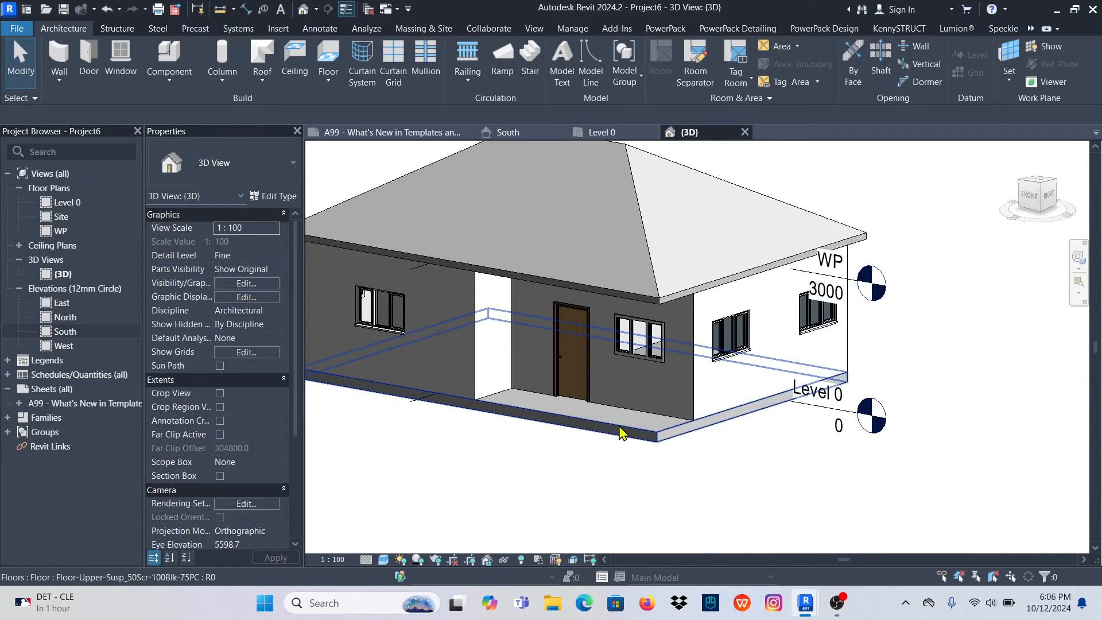
scroll(634, 423, down, 4)
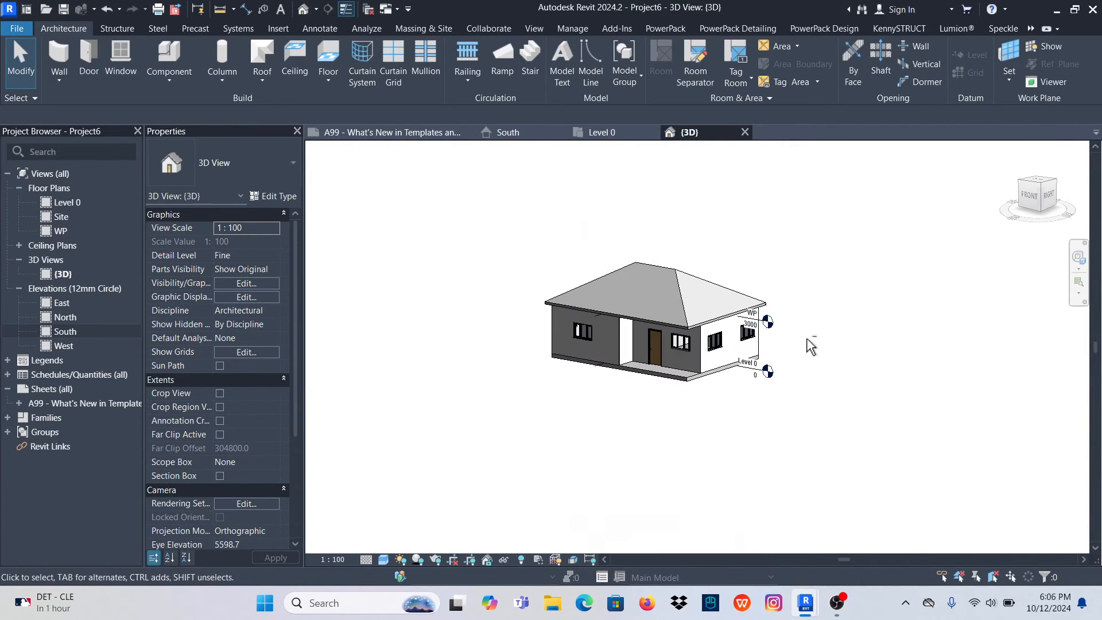
shift+middle_drag(826, 345, 849, 360)
scroll(682, 327, up, 4)
scroll(681, 327, down, 1)
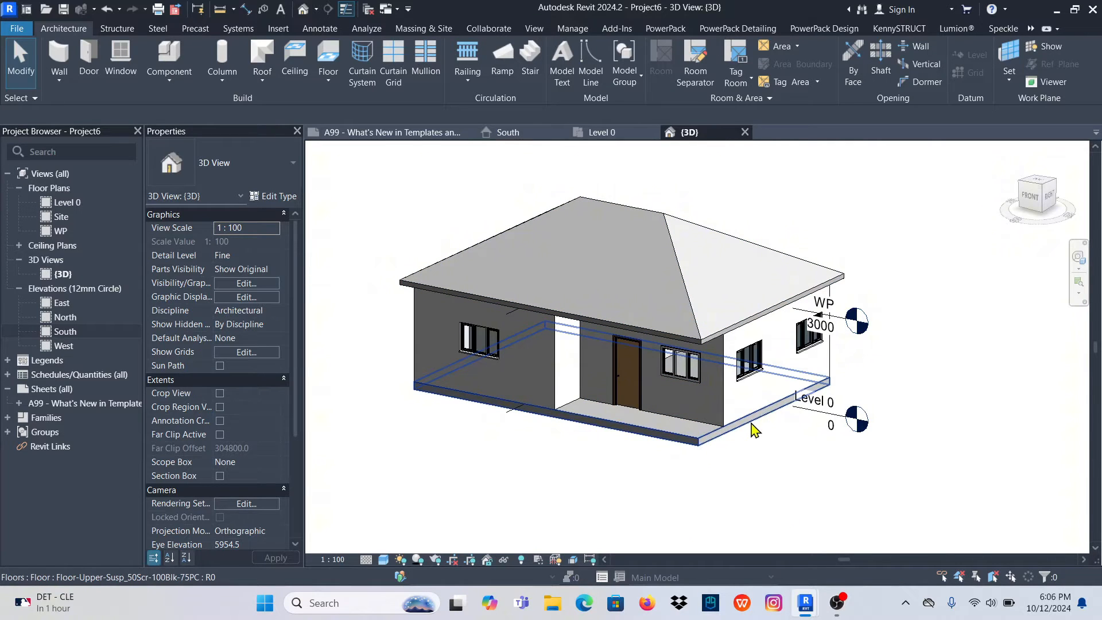
click(606, 135)
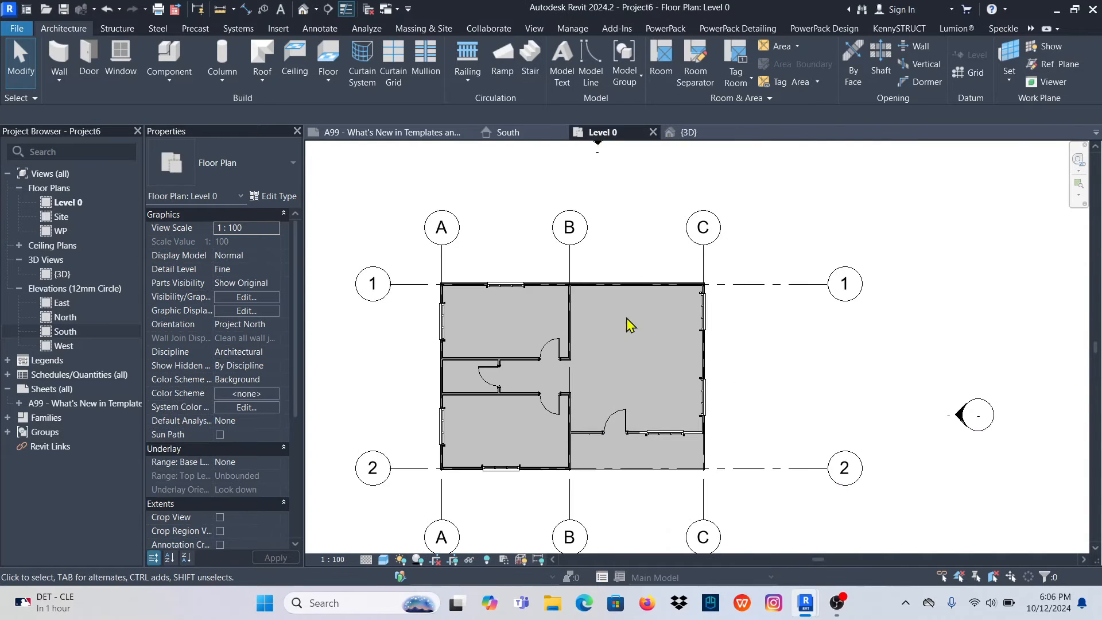
Place a Columns_Rectangular 450x450mm architectural column up to WP at the porch's outer corner near grids C and 2
scroll(610, 482, down, 2)
scroll(654, 444, up, 5)
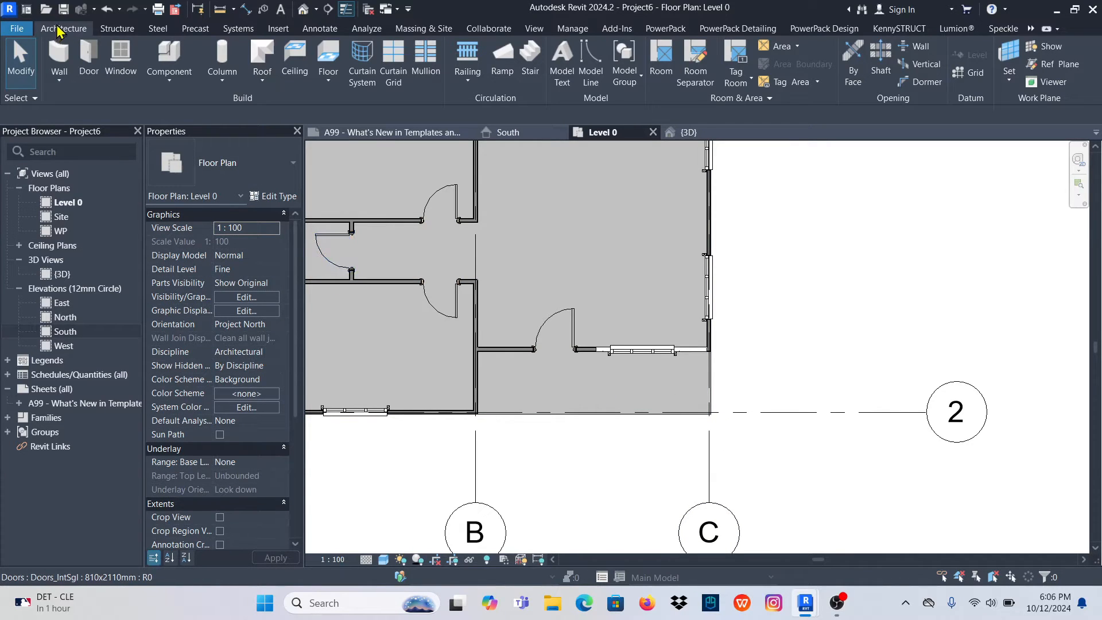
click(223, 82)
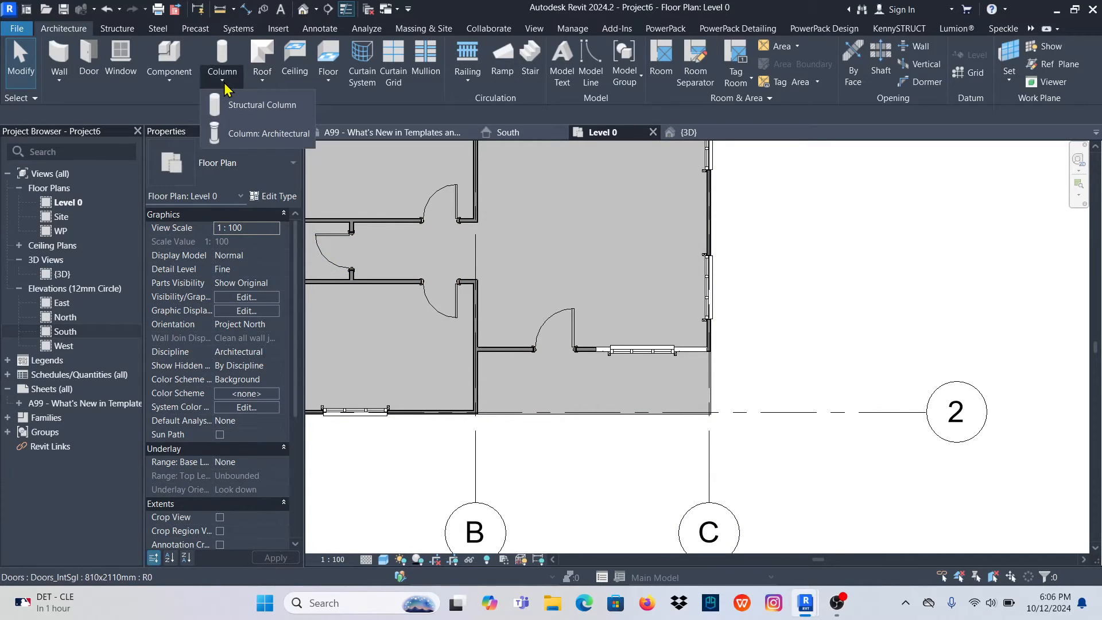
click(268, 135)
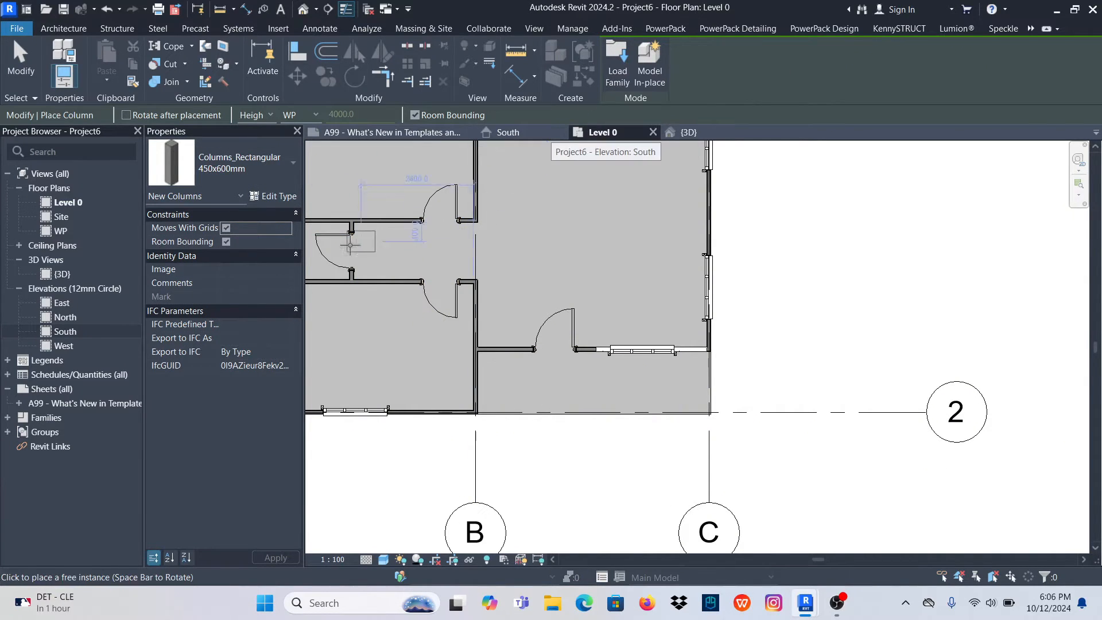
click(278, 166)
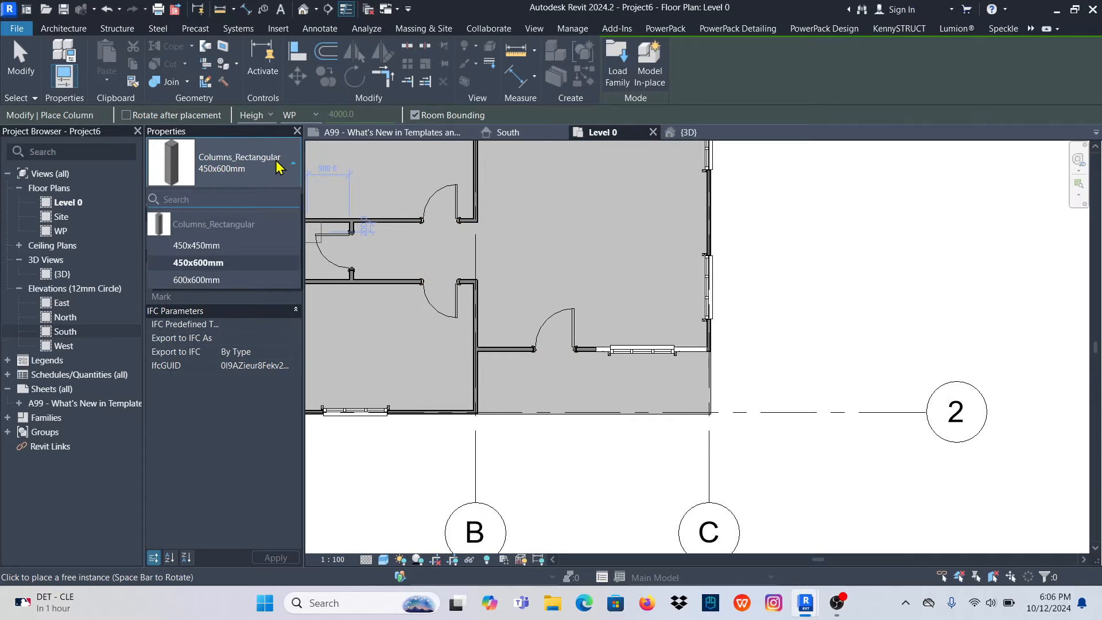
click(196, 246)
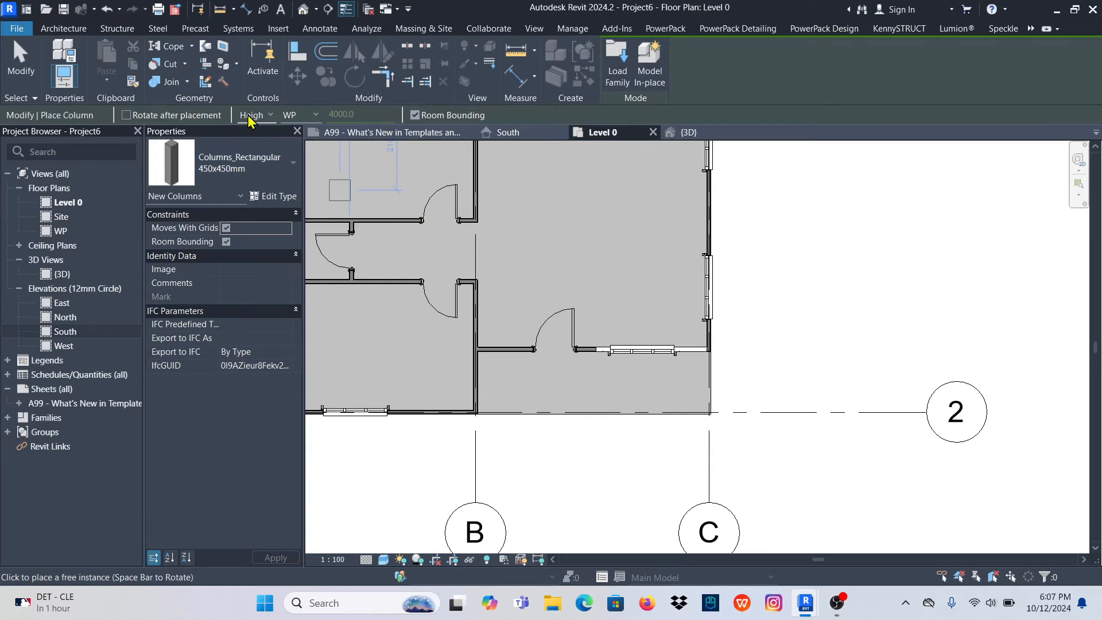
scroll(707, 433, down, 3)
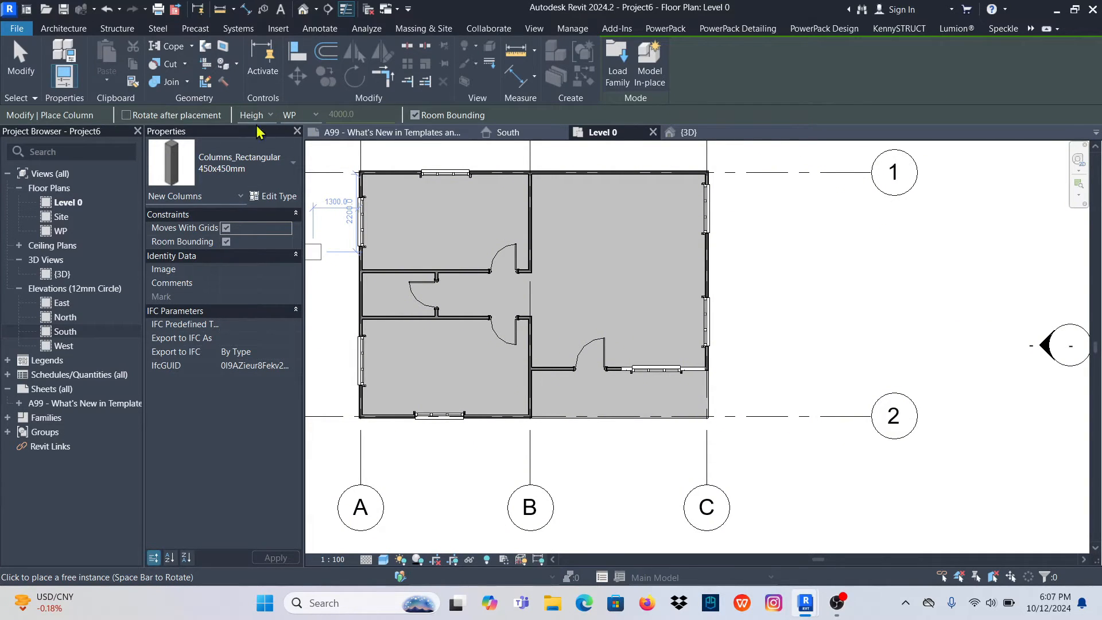
scroll(706, 414, up, 2)
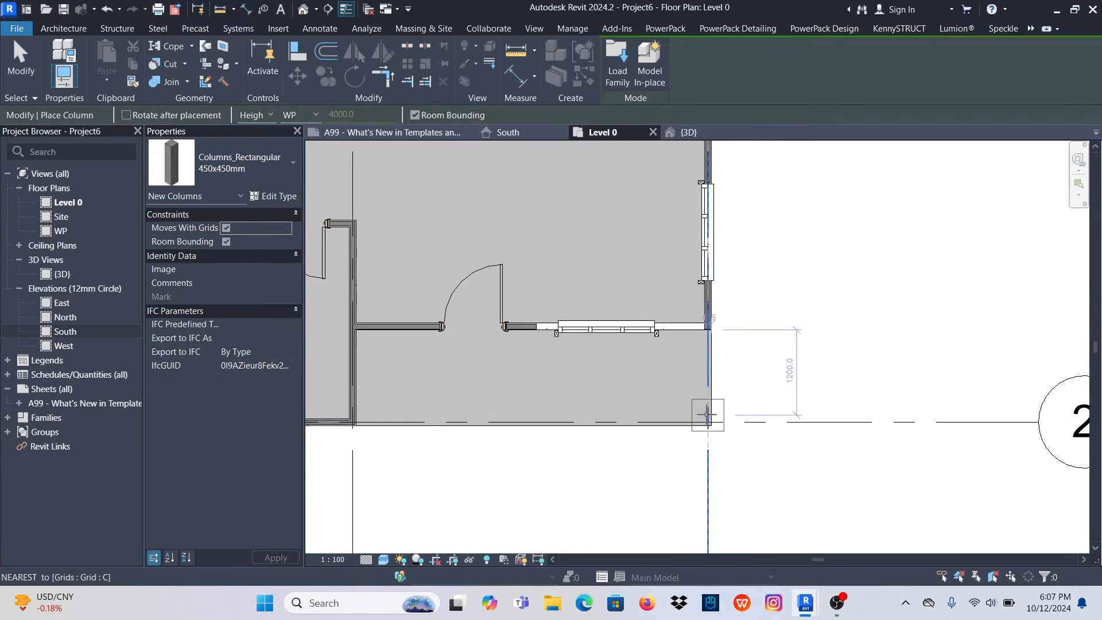
scroll(707, 415, up, 2)
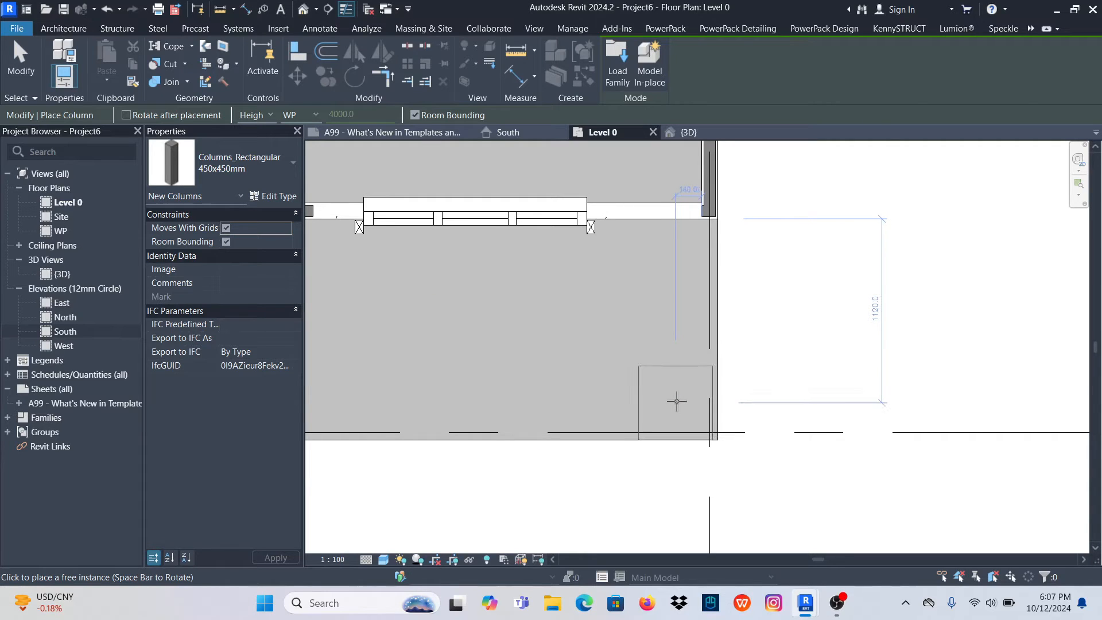
click(599, 408)
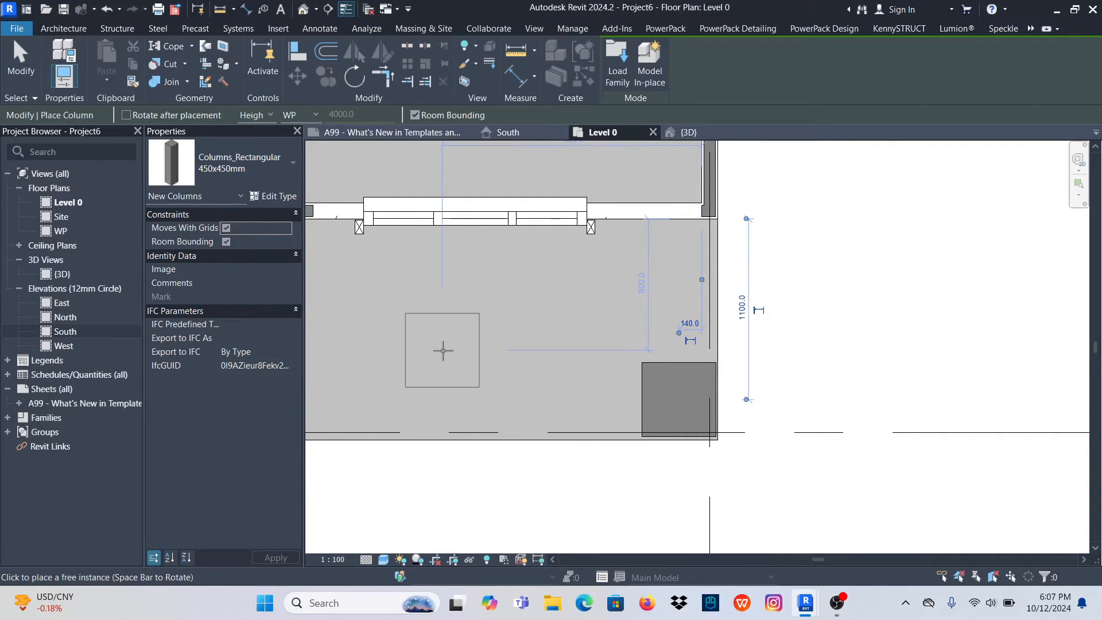
click(21, 57)
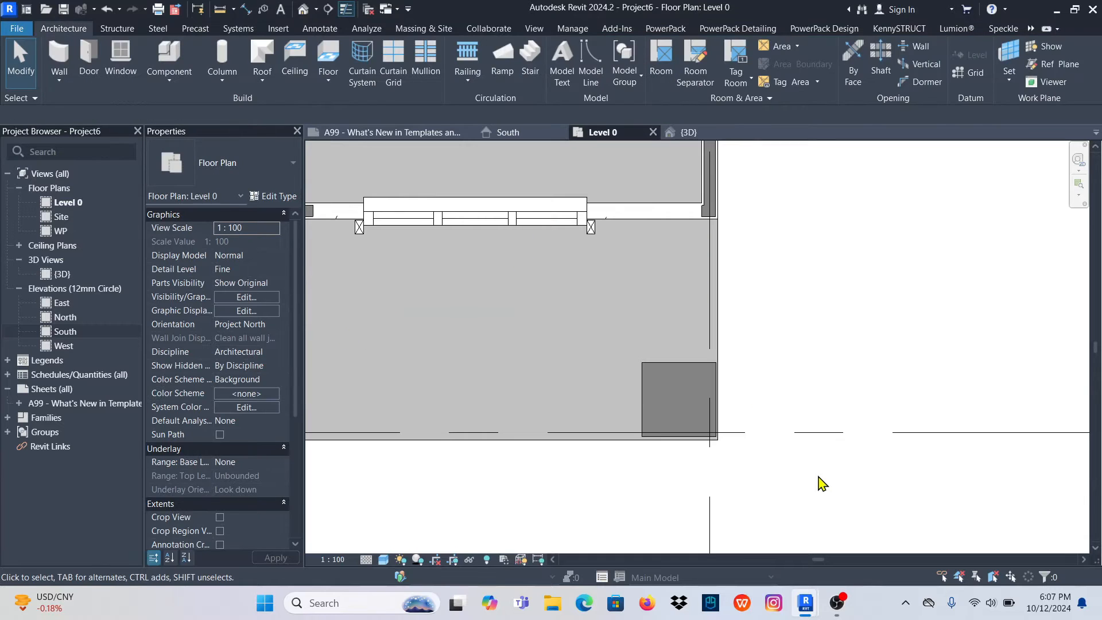
Check the porch corner column in the 3D view and return to the Level 0 plan
scroll(696, 443, down, 2)
scroll(696, 433, up, 2)
scroll(696, 432, down, 2)
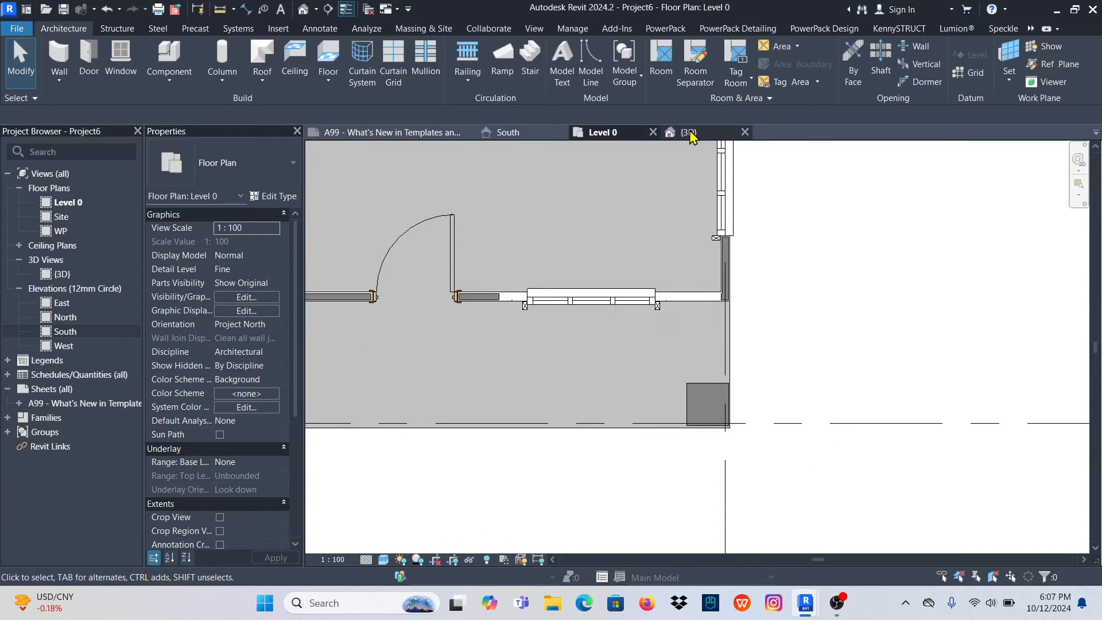
click(691, 133)
scroll(707, 383, up, 2)
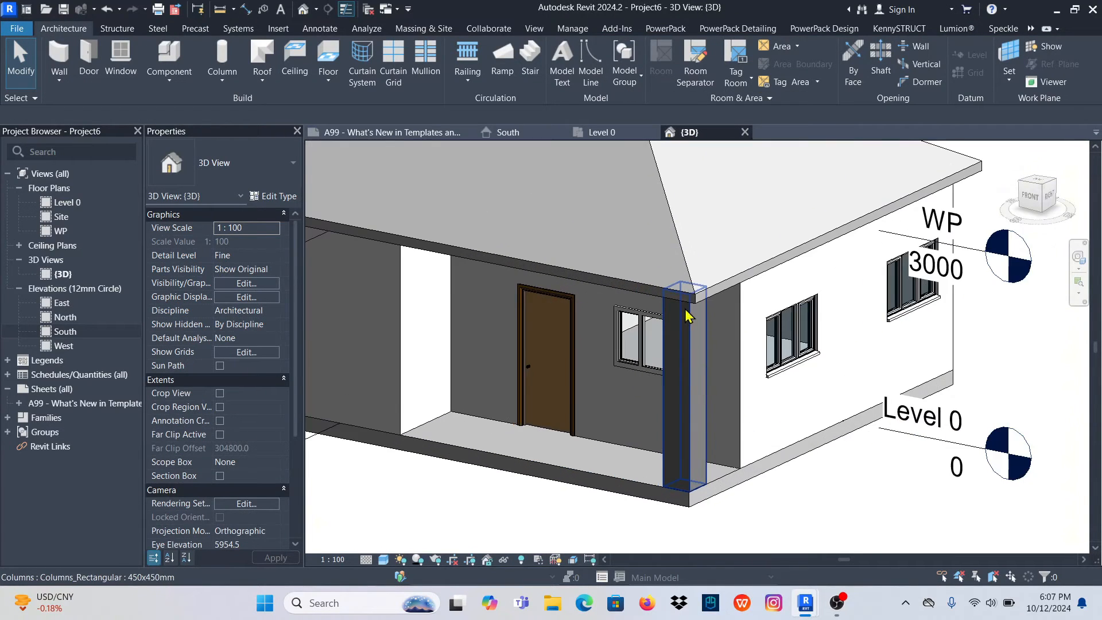
scroll(687, 421, down, 5)
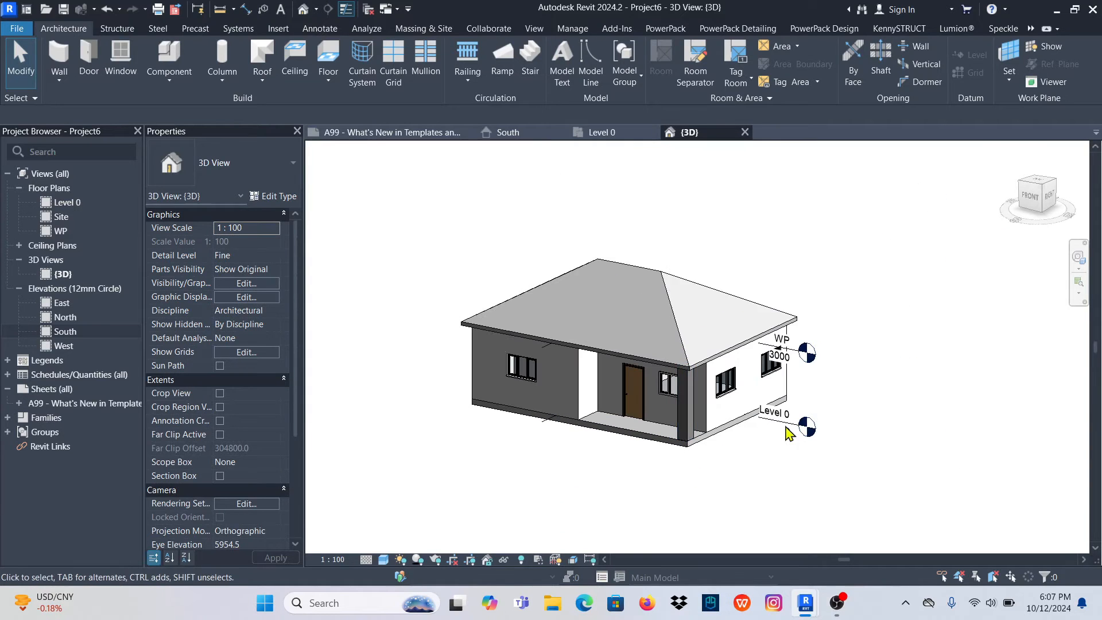
click(602, 133)
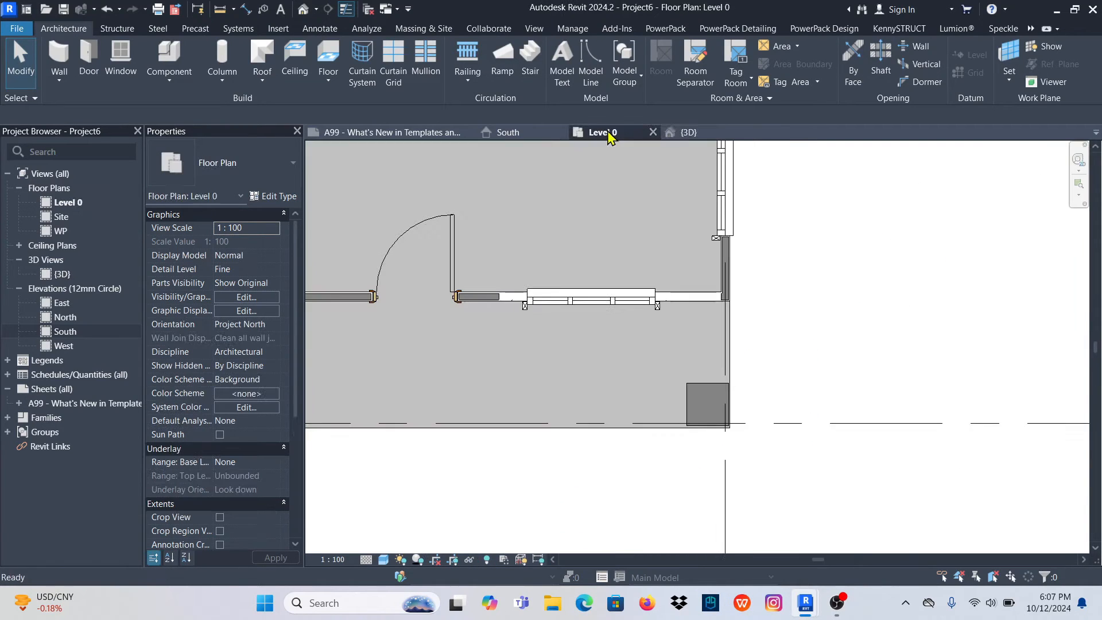
click(693, 399)
click(284, 163)
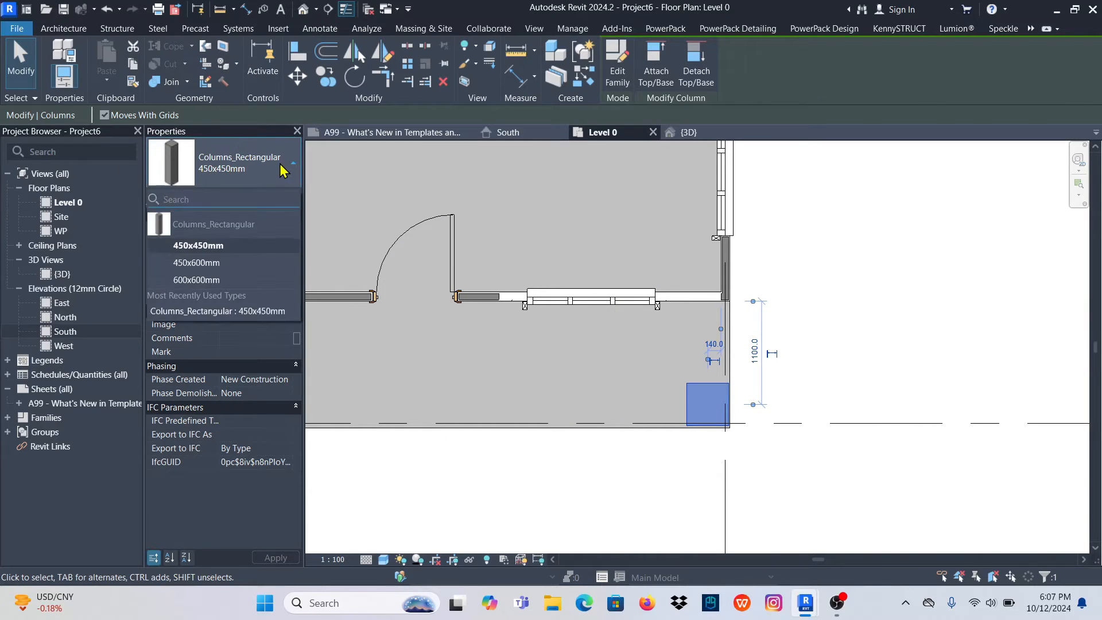
click(284, 166)
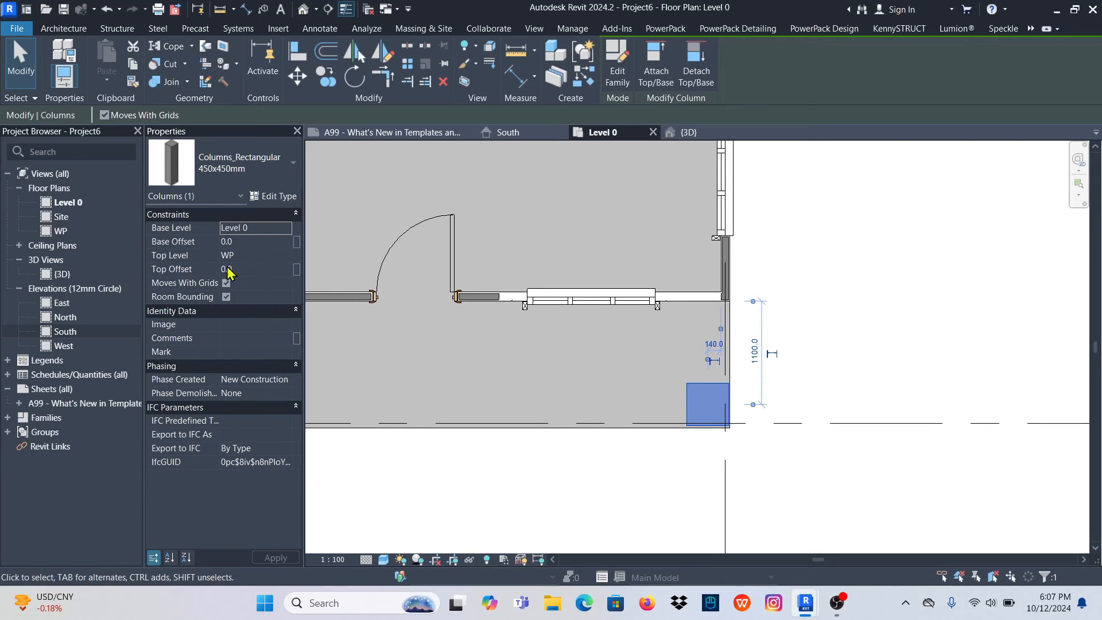
click(273, 173)
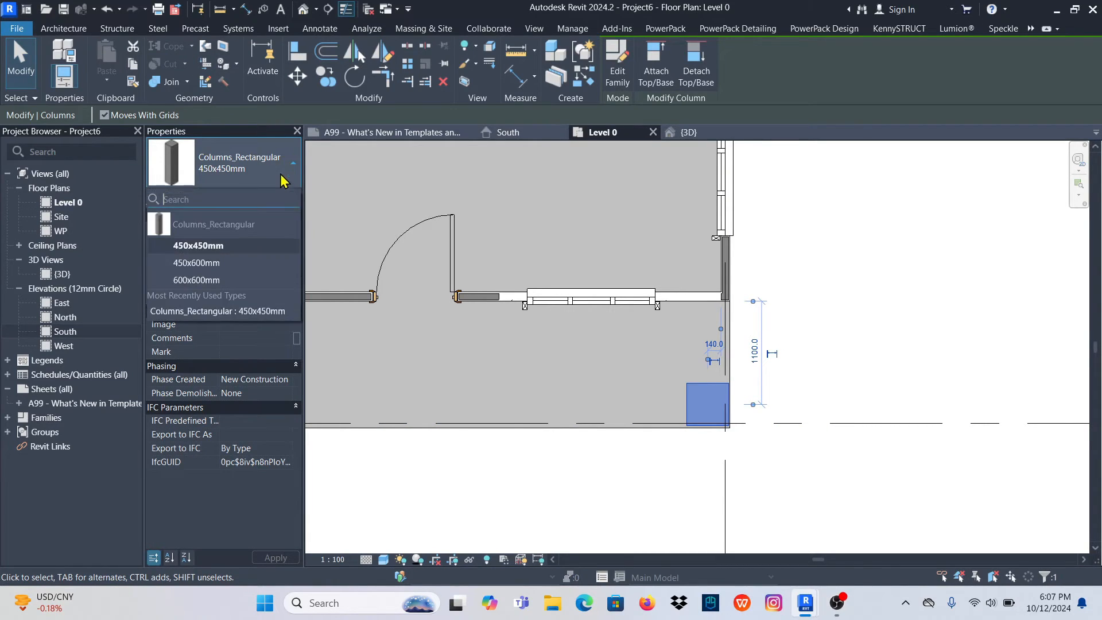
click(855, 339)
click(859, 325)
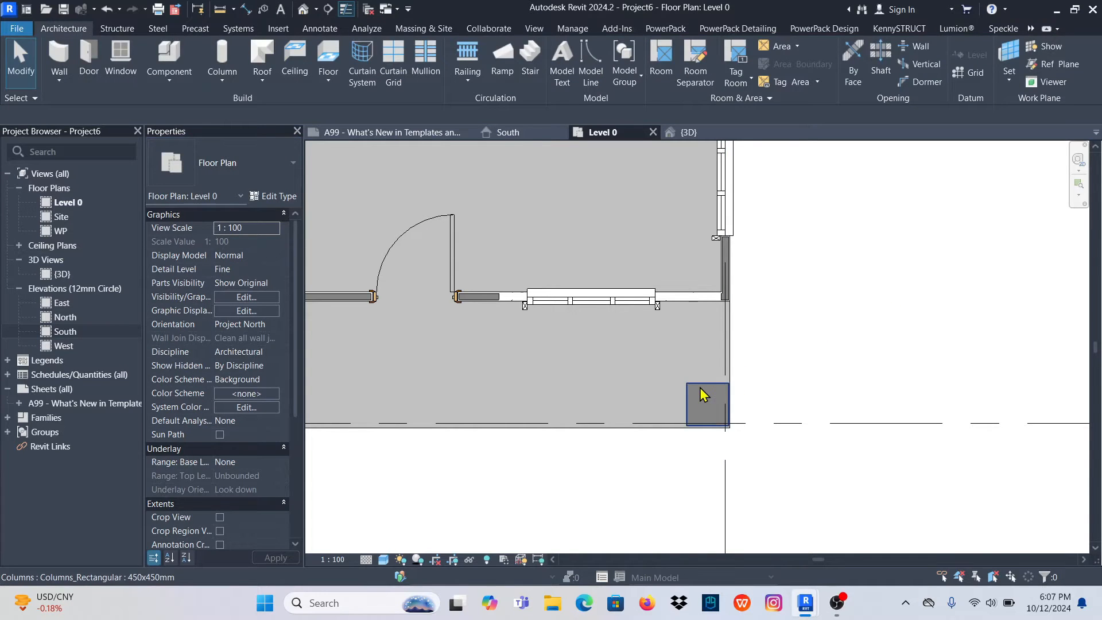
Duplicate the type of the porch corner column, keeping the suggested type name
click(703, 396)
click(287, 200)
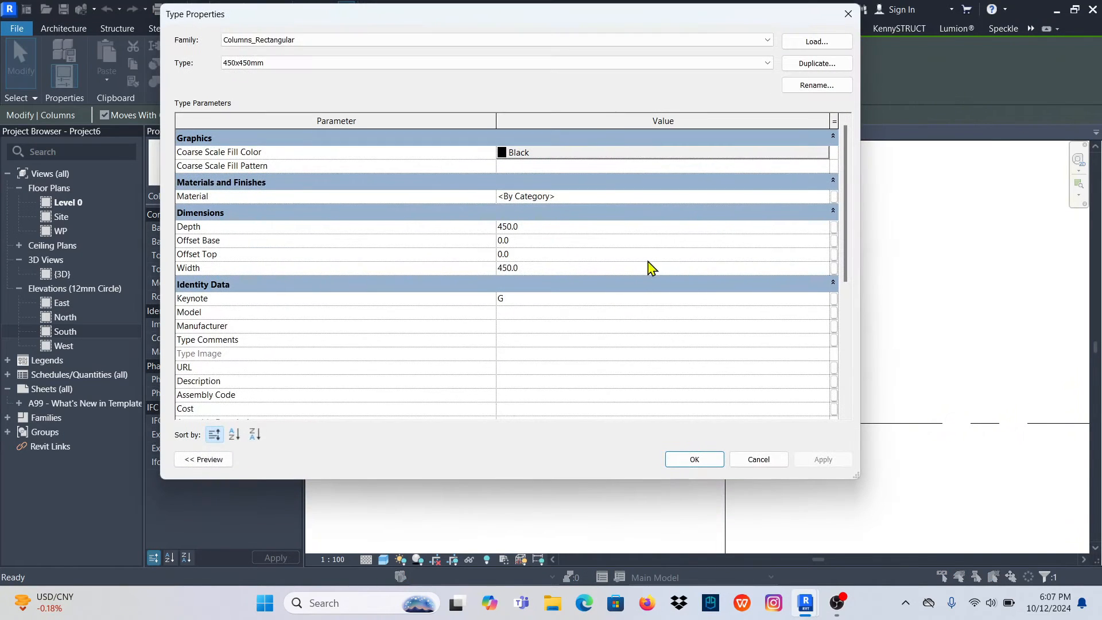
click(806, 64)
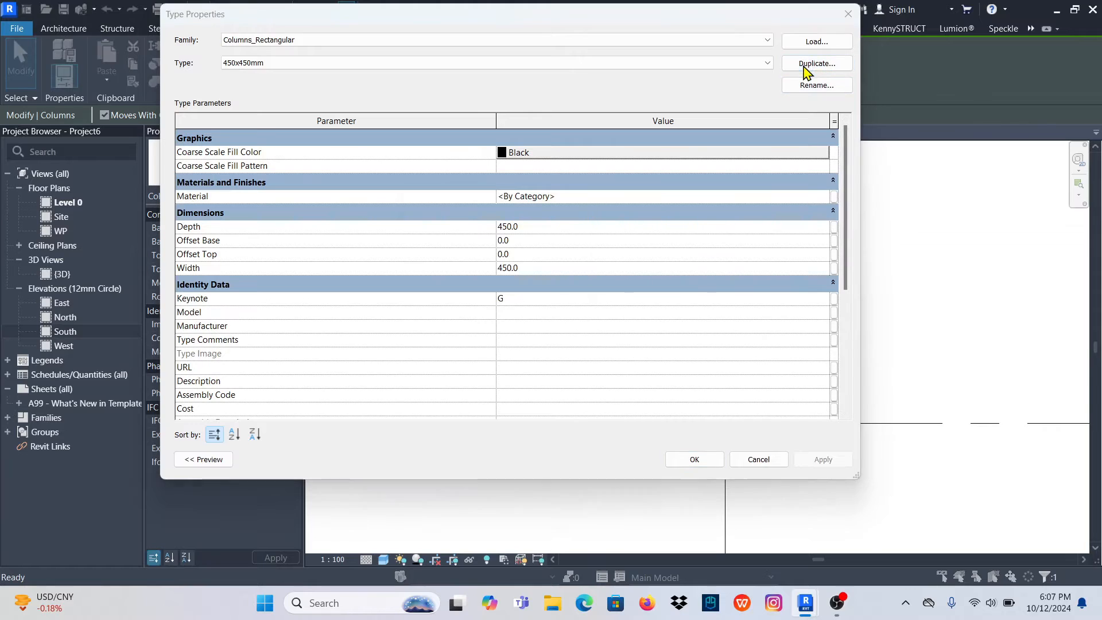
click(498, 276)
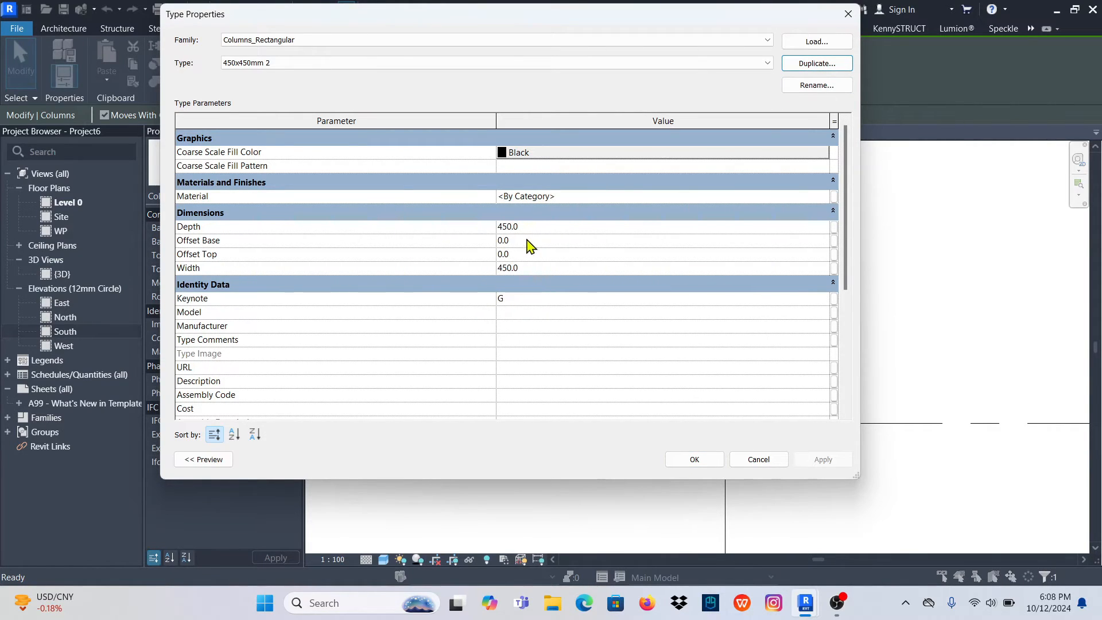
Set the duplicated column type's depth and width to 200 mm, apply it to the porch column and deselect it
click(535, 215)
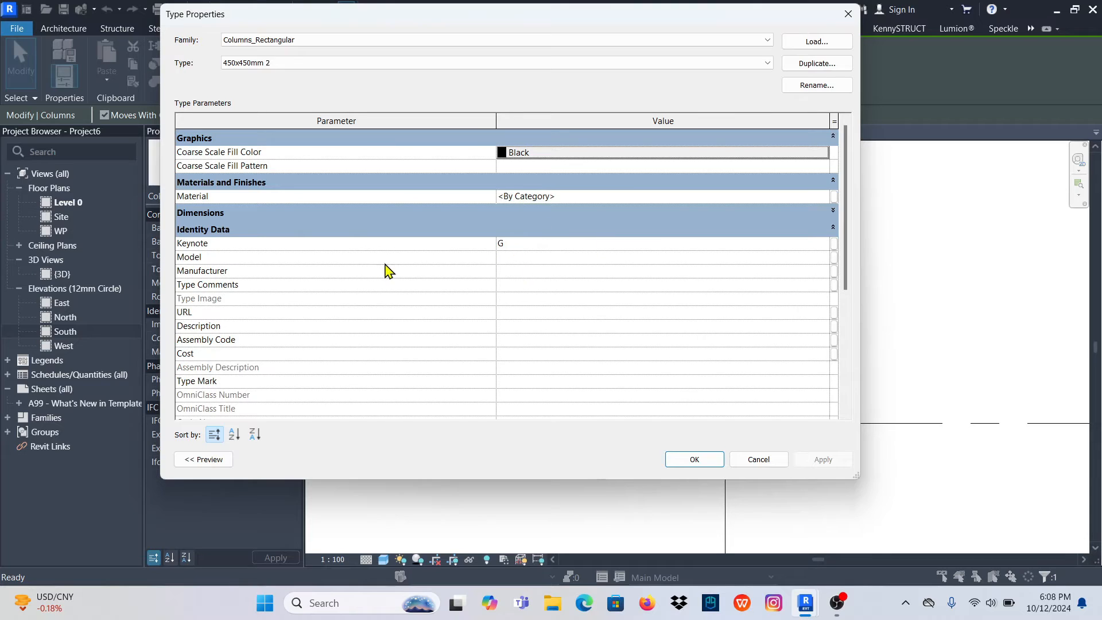
click(833, 229)
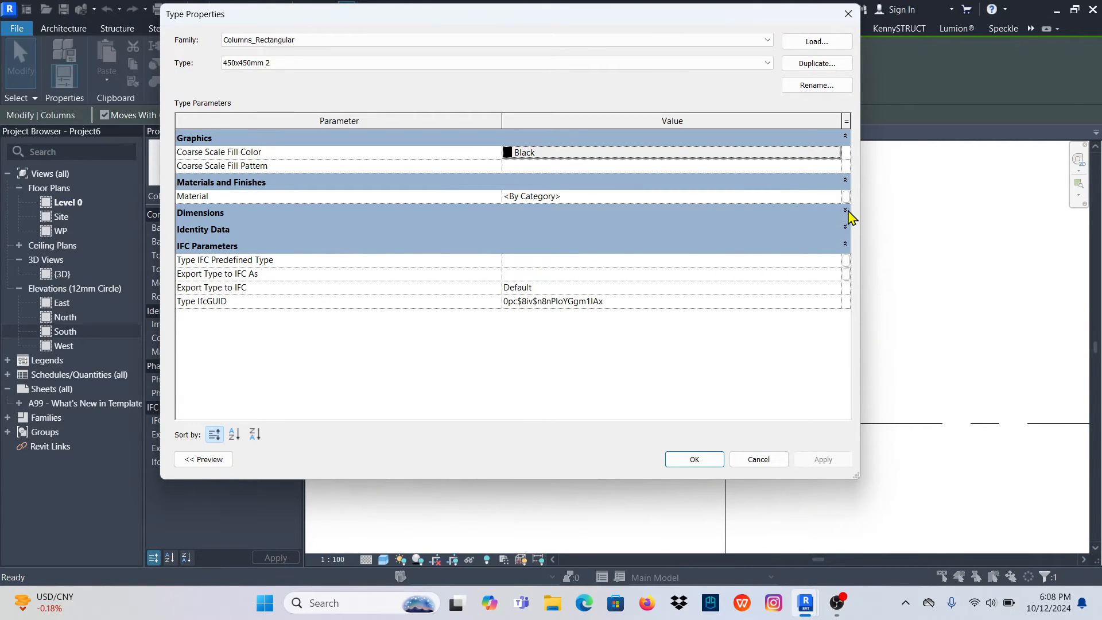
click(845, 246)
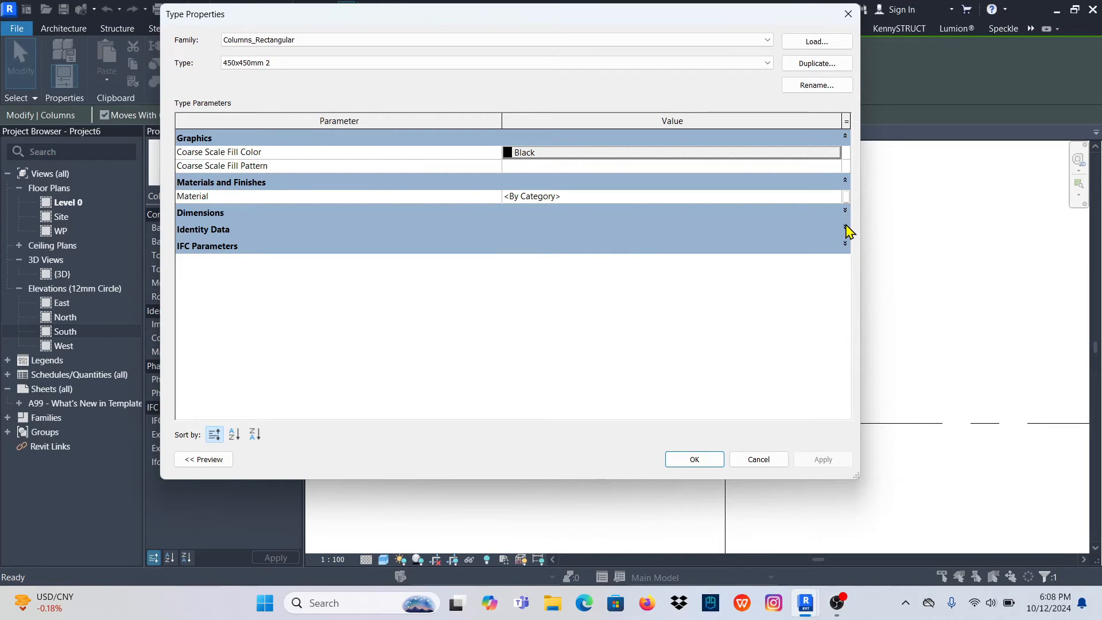
click(845, 228)
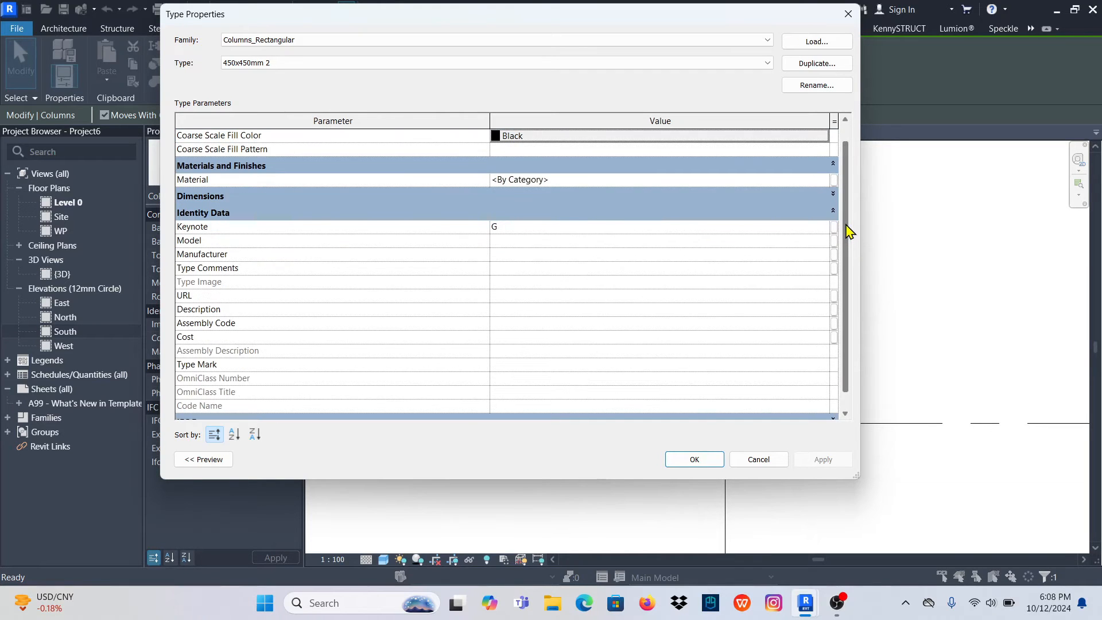
click(833, 196)
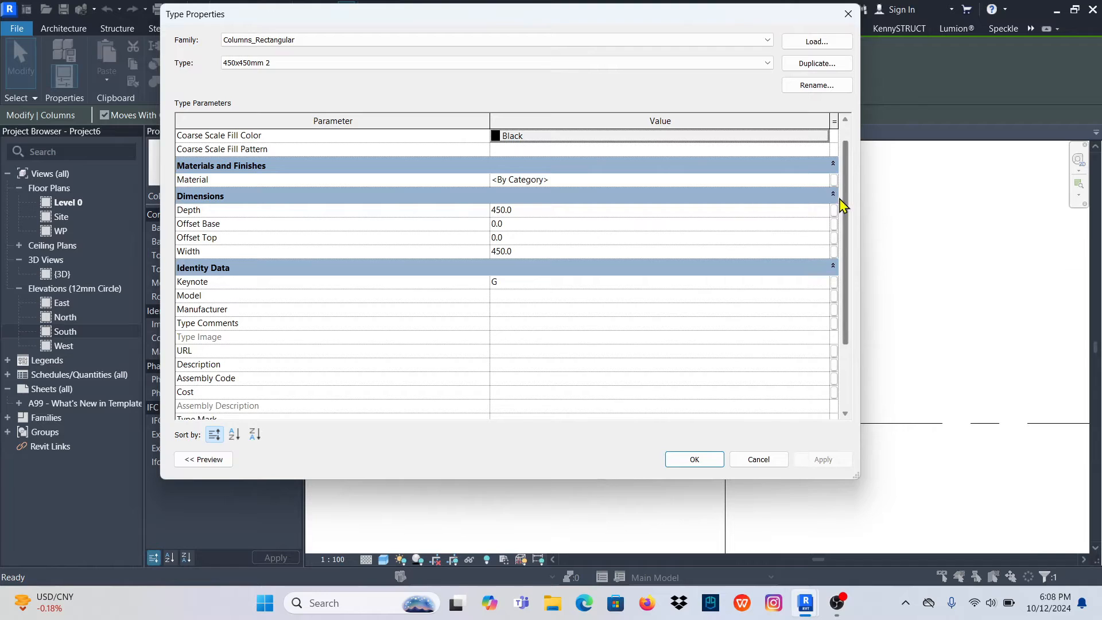
click(531, 208)
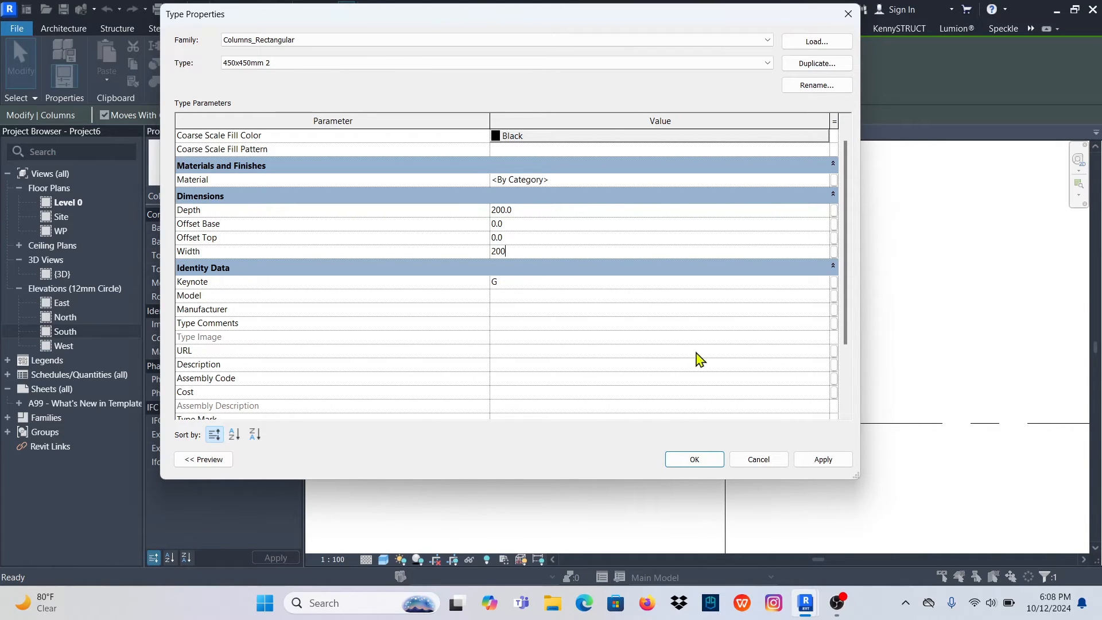
click(694, 462)
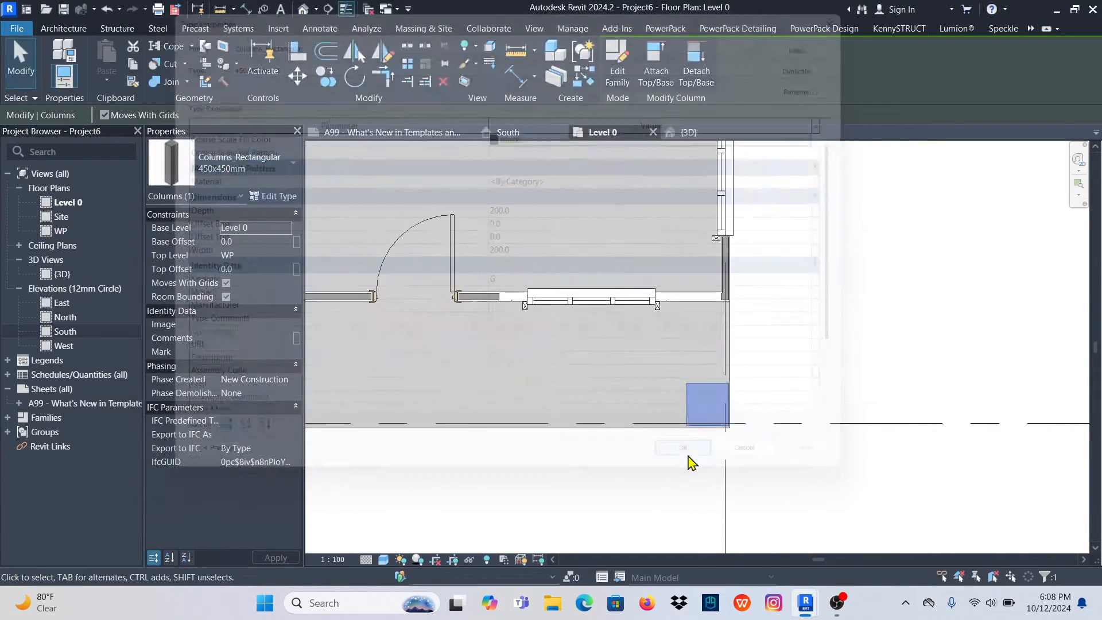
scroll(712, 426, up, 3)
click(950, 363)
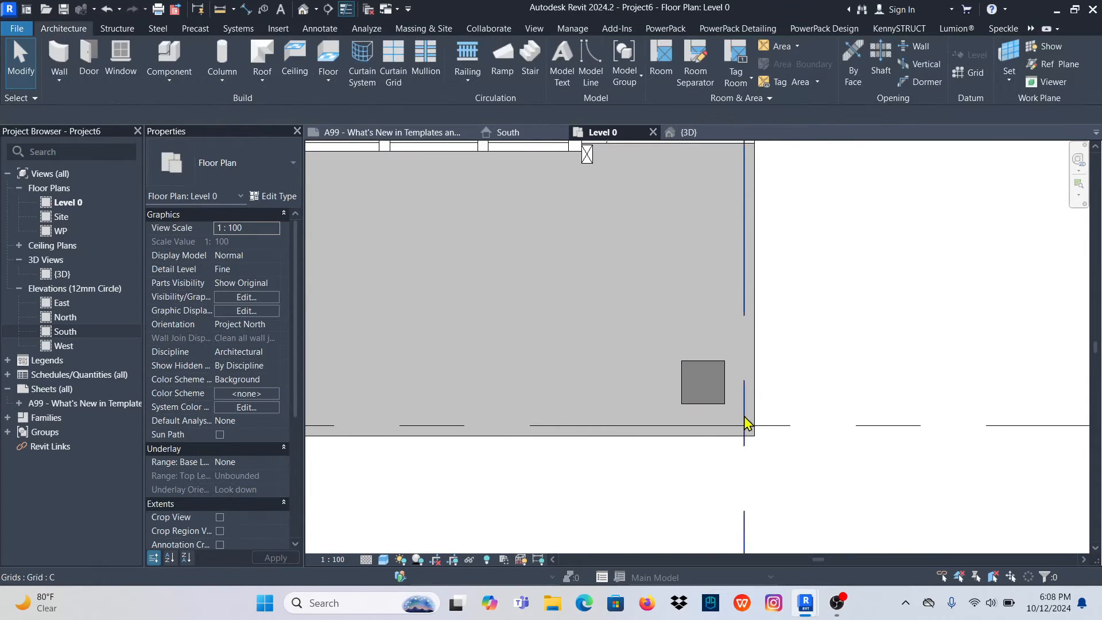
Align the porch column's two outer faces with the floor's edges at the corner near grids C and 2
scroll(743, 419, up, 2)
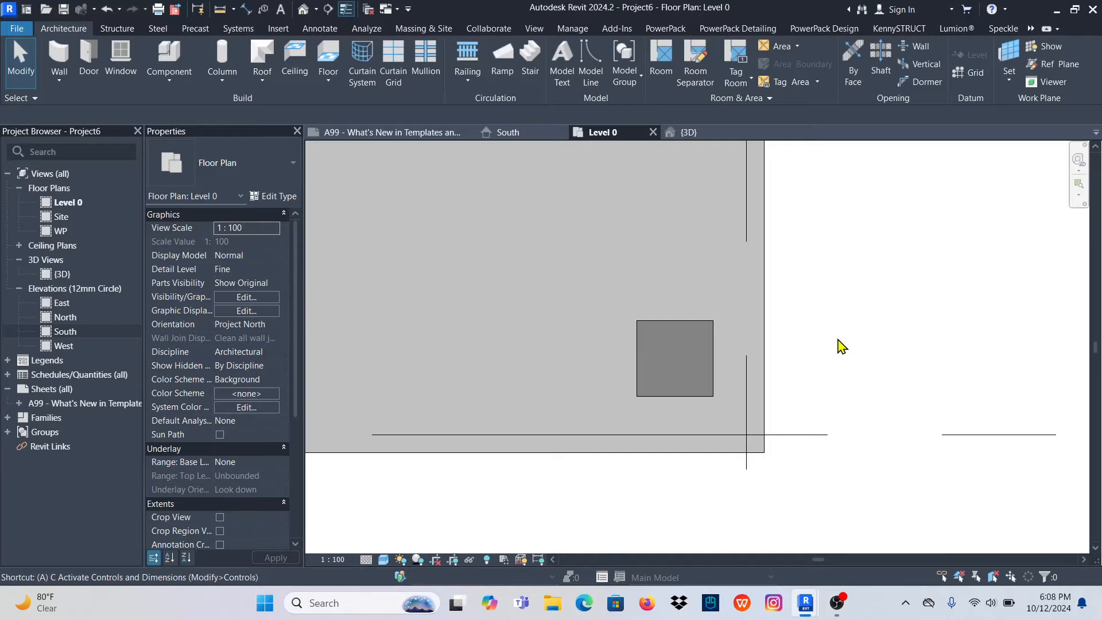
key(l)
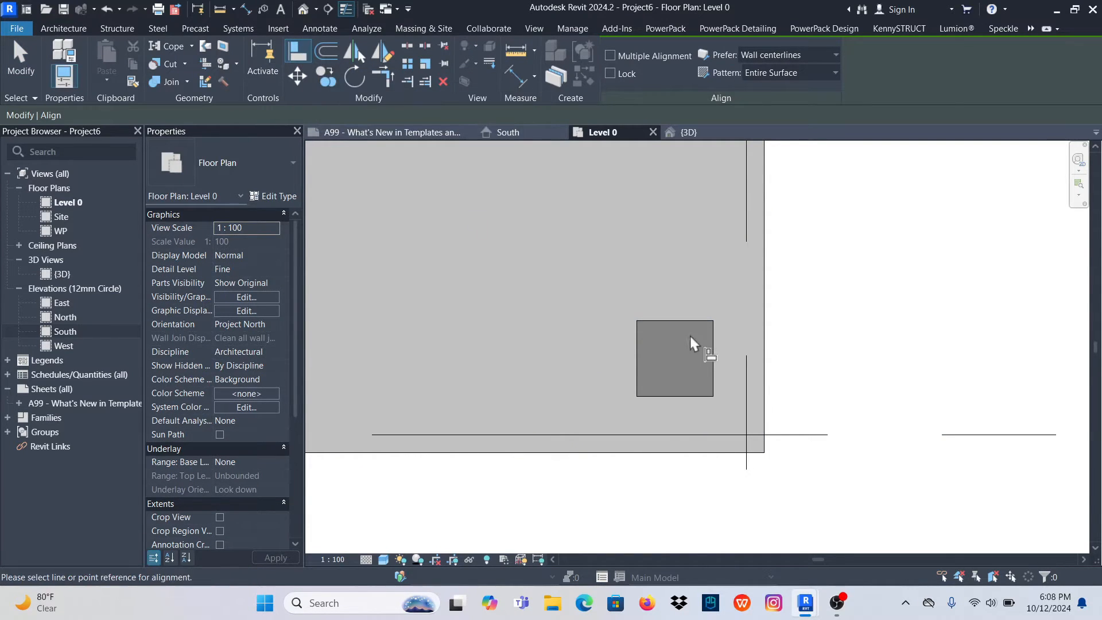
click(767, 345)
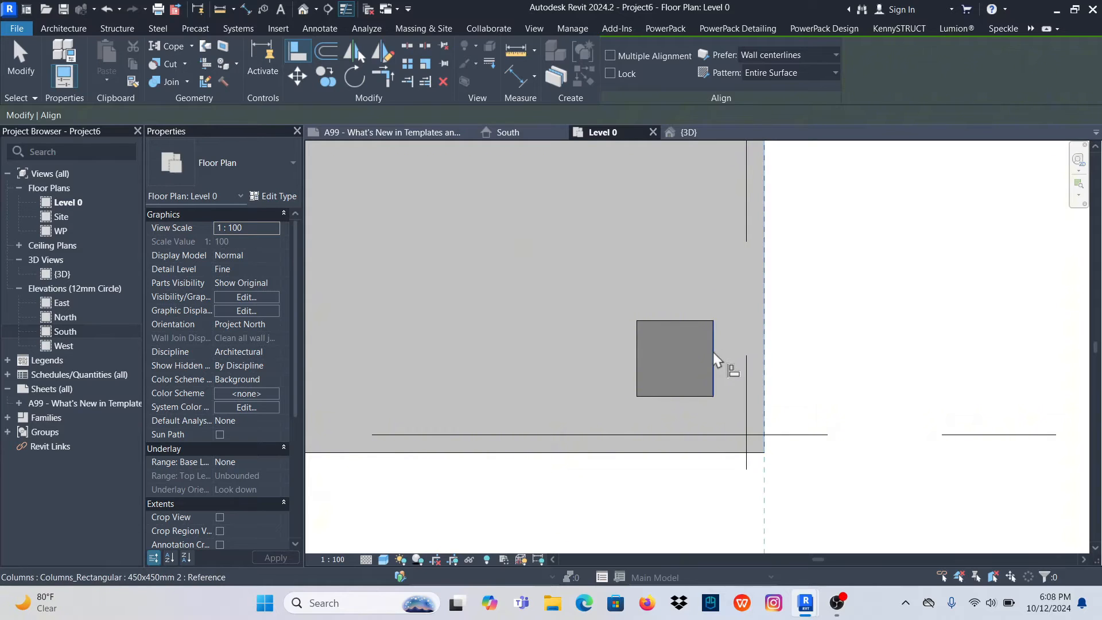
click(713, 352)
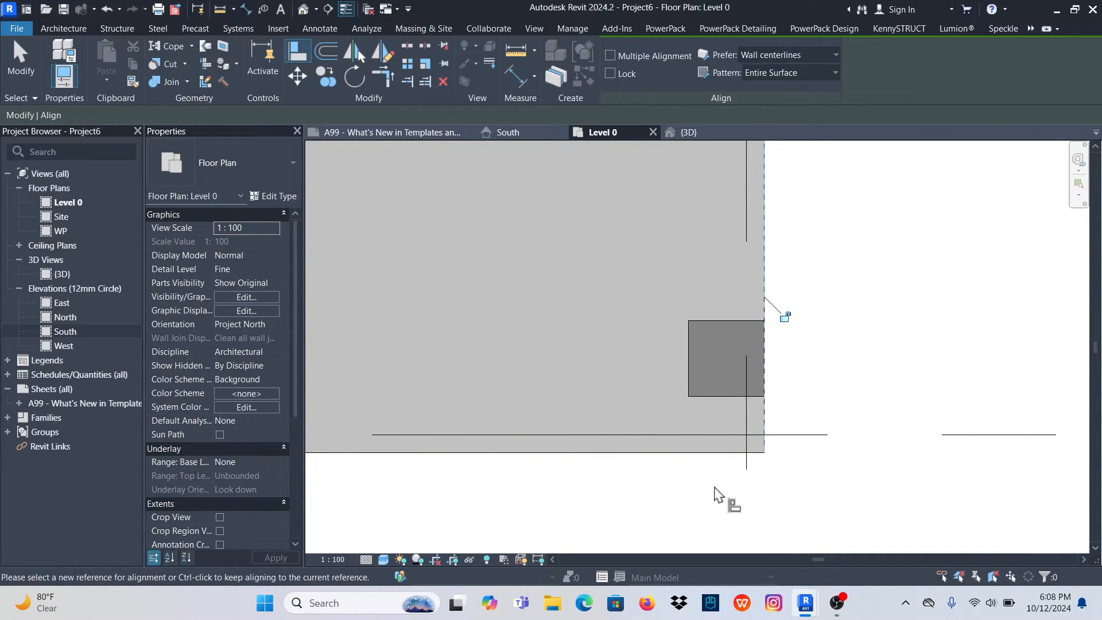
click(713, 455)
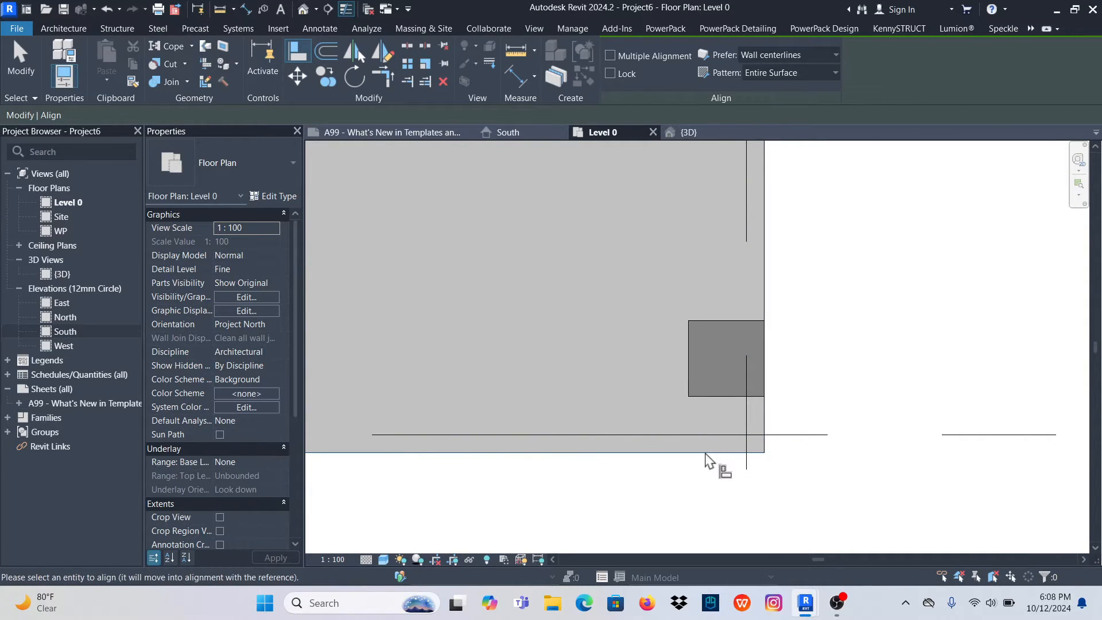
click(724, 396)
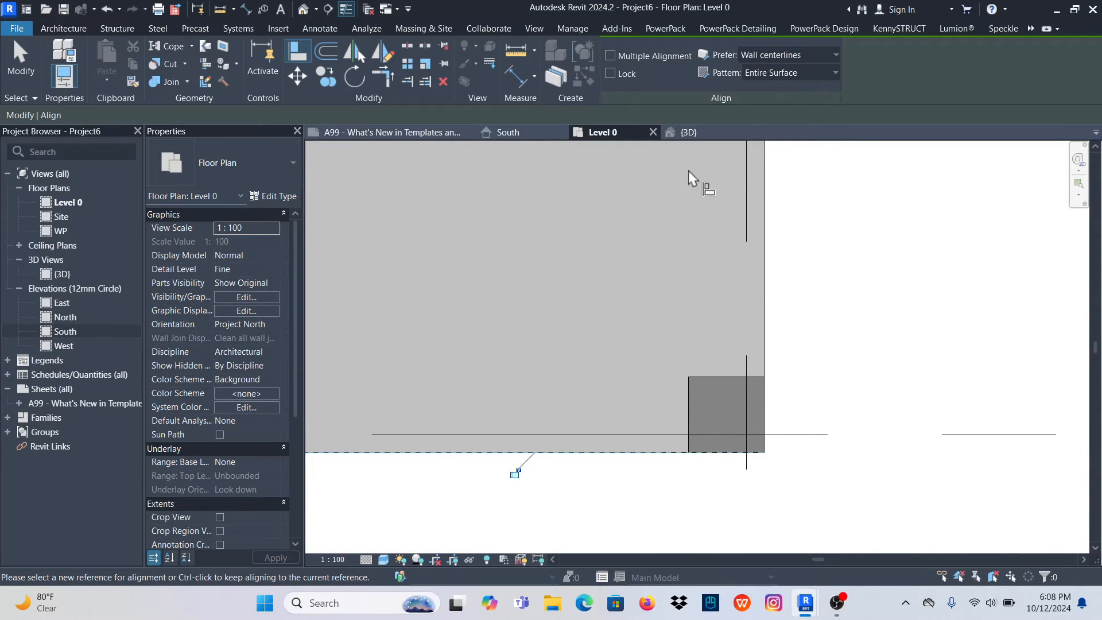
Check the aligned porch column in the 3D view, end the Align command and return to the Level 0 plan
click(683, 133)
scroll(688, 356, up, 4)
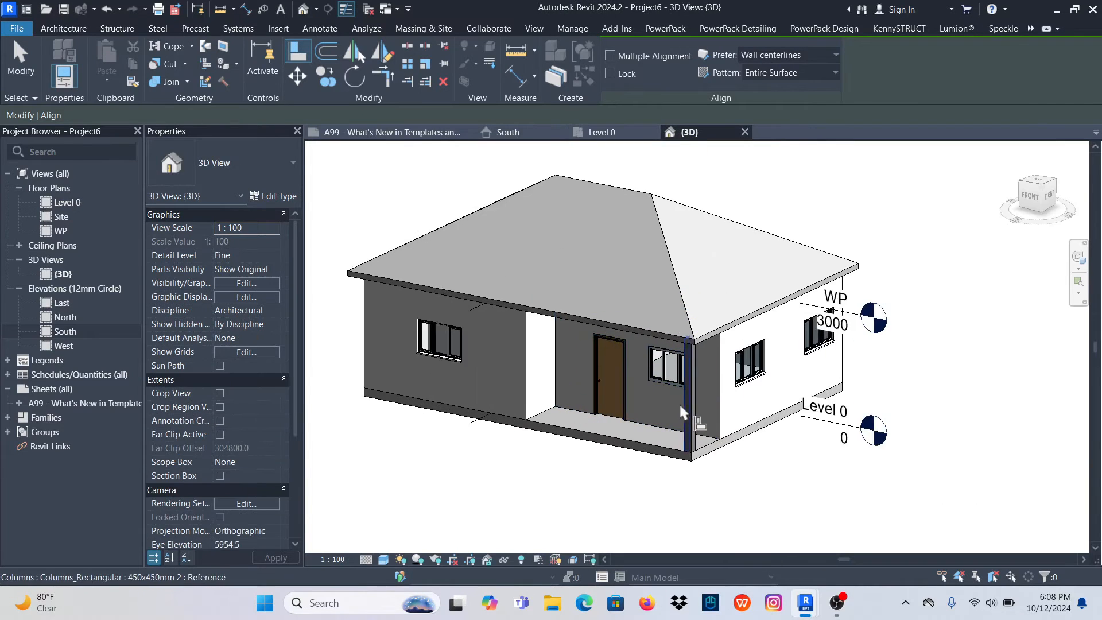
scroll(643, 422, down, 2)
right_click(800, 167)
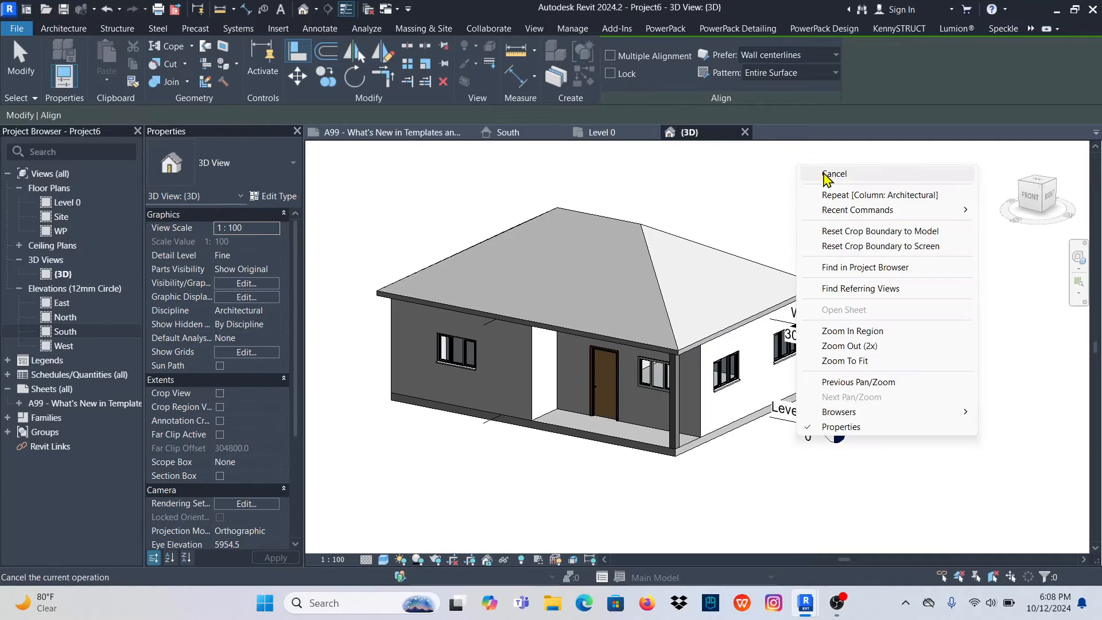
click(826, 174)
right_click(822, 173)
click(837, 175)
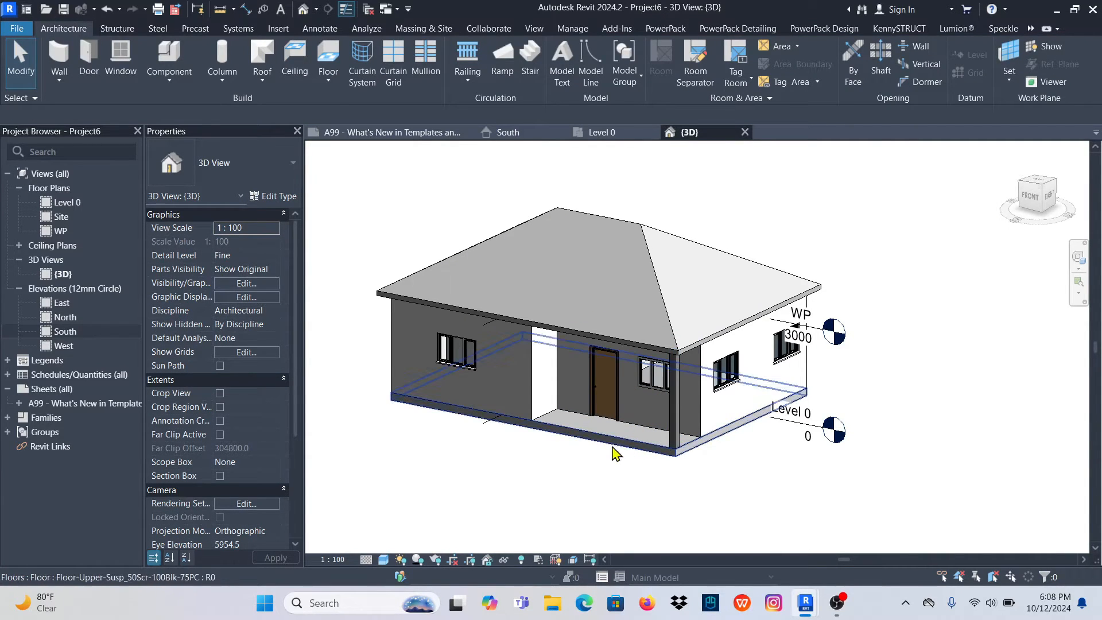
click(593, 135)
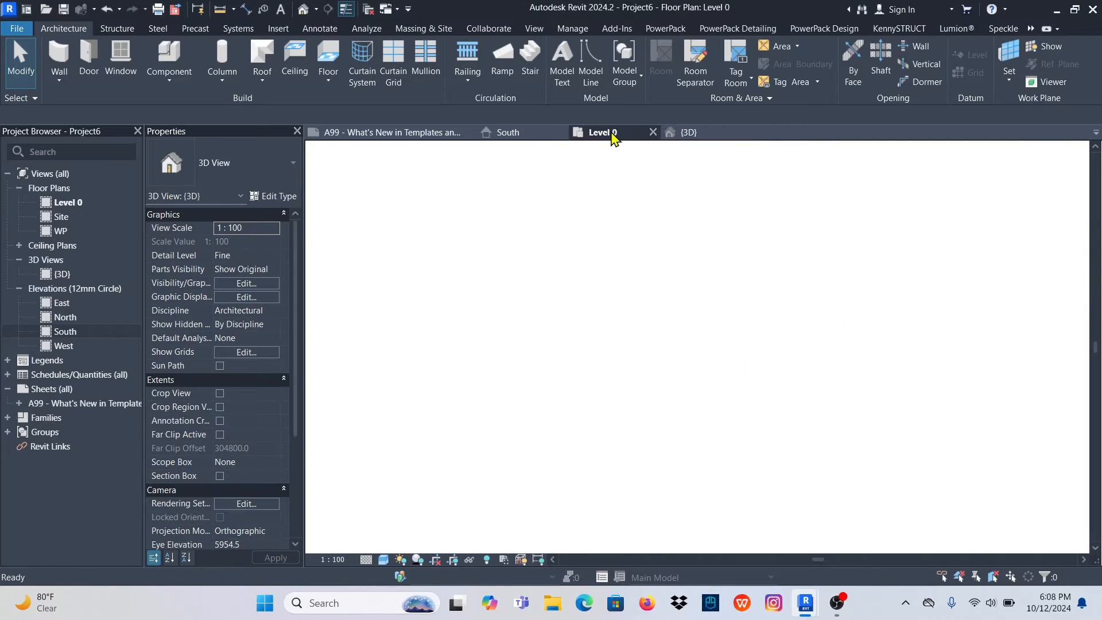
Create an 1100mm railing with a straight path about 1150 mm long along the porch floor's edge near grid C, from house wall to corner column
scroll(662, 388, down, 5)
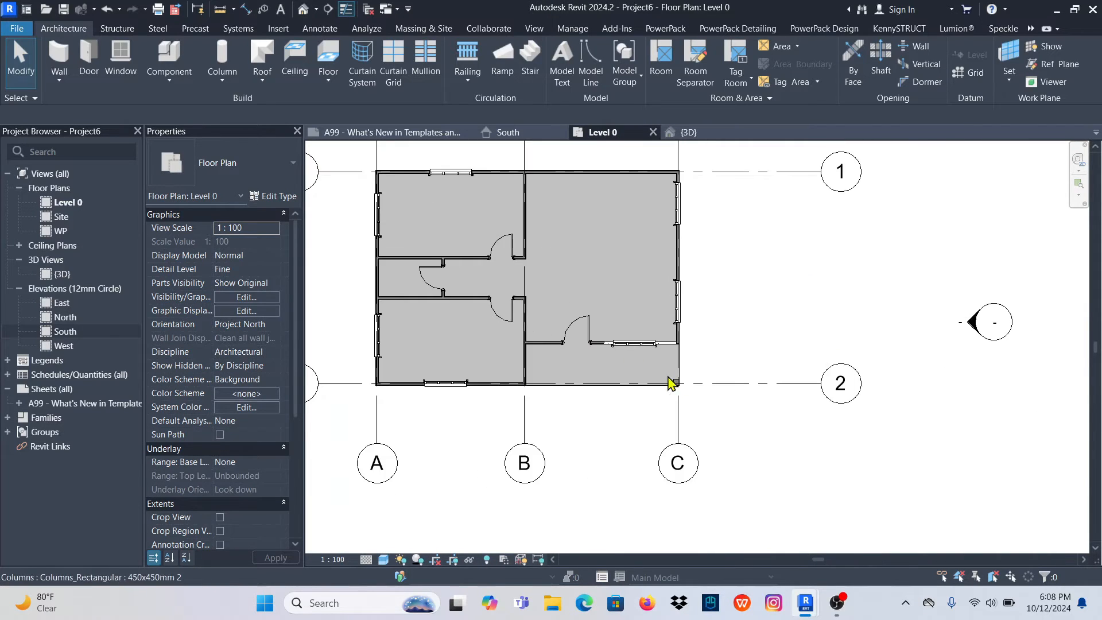
scroll(524, 315, up, 2)
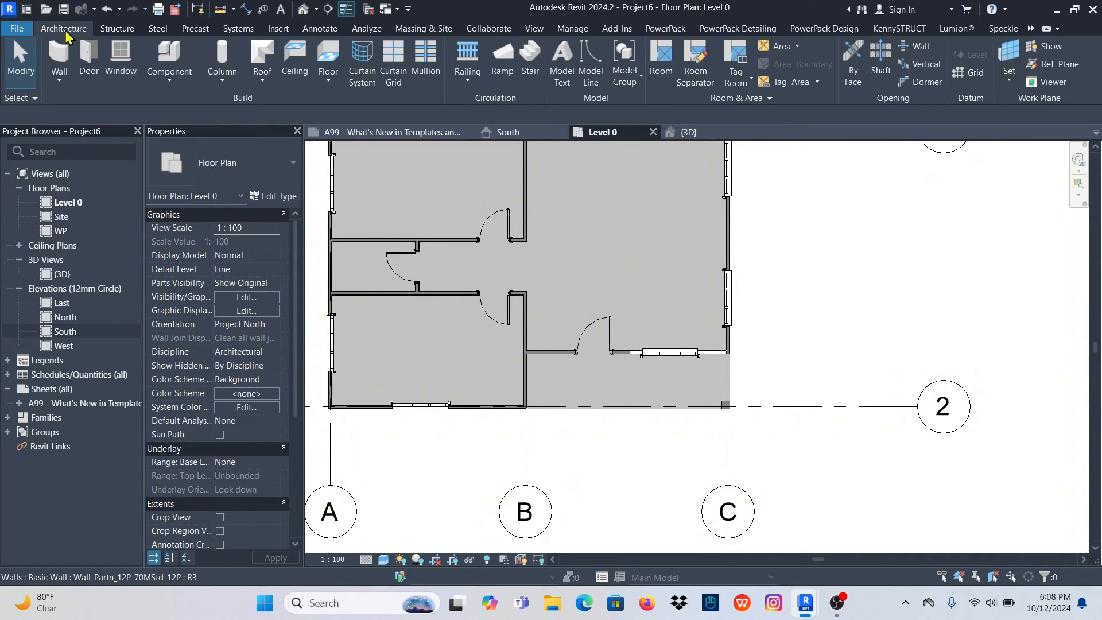
click(468, 81)
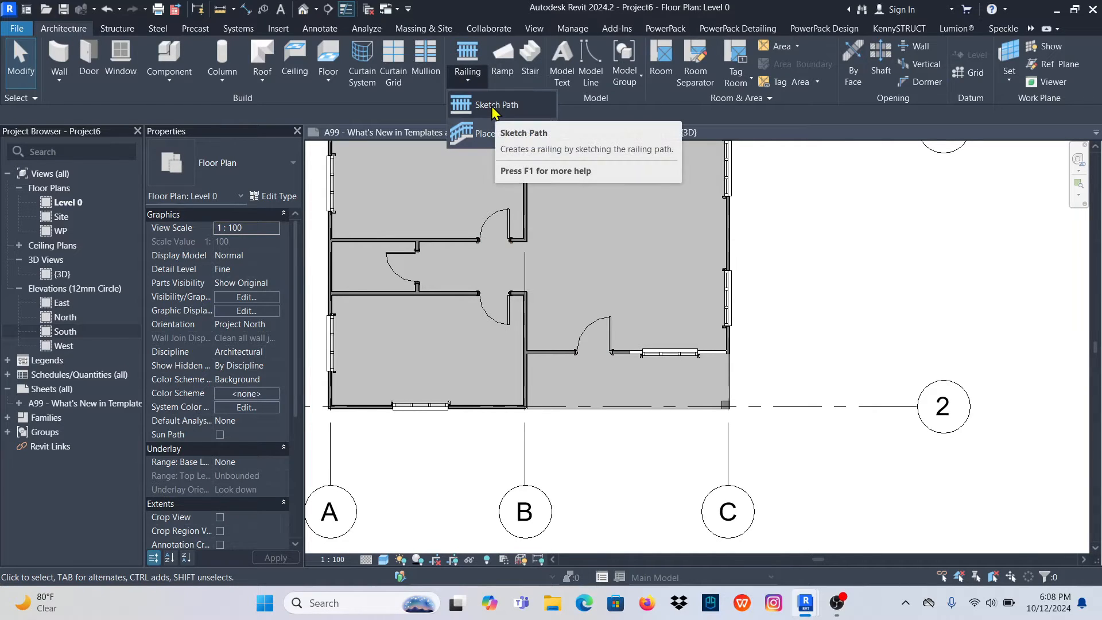
click(495, 106)
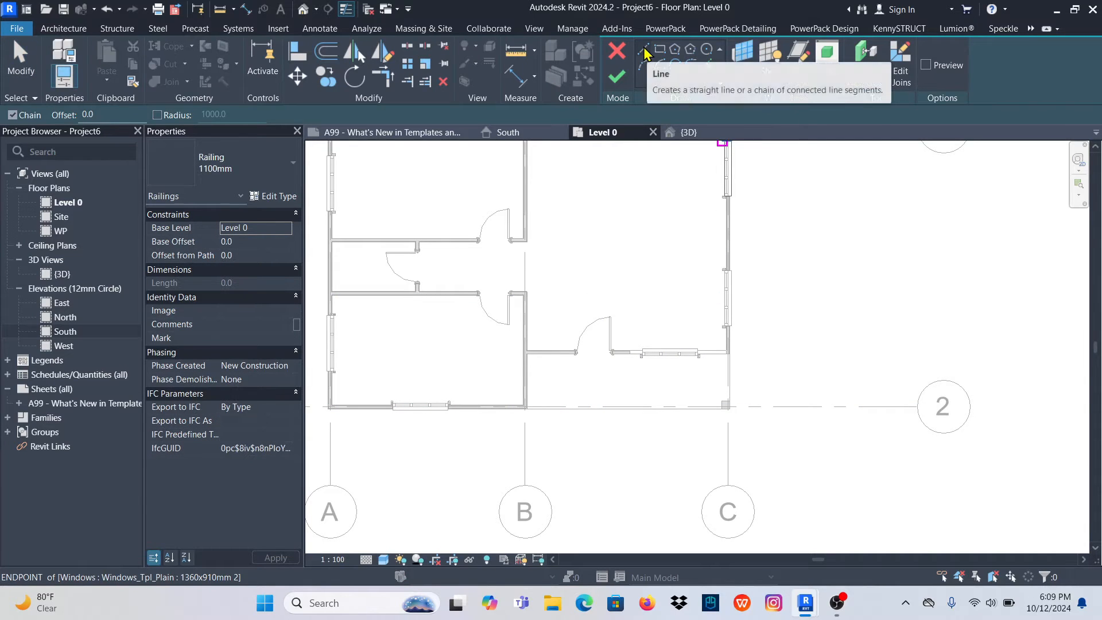
scroll(729, 362, up, 6)
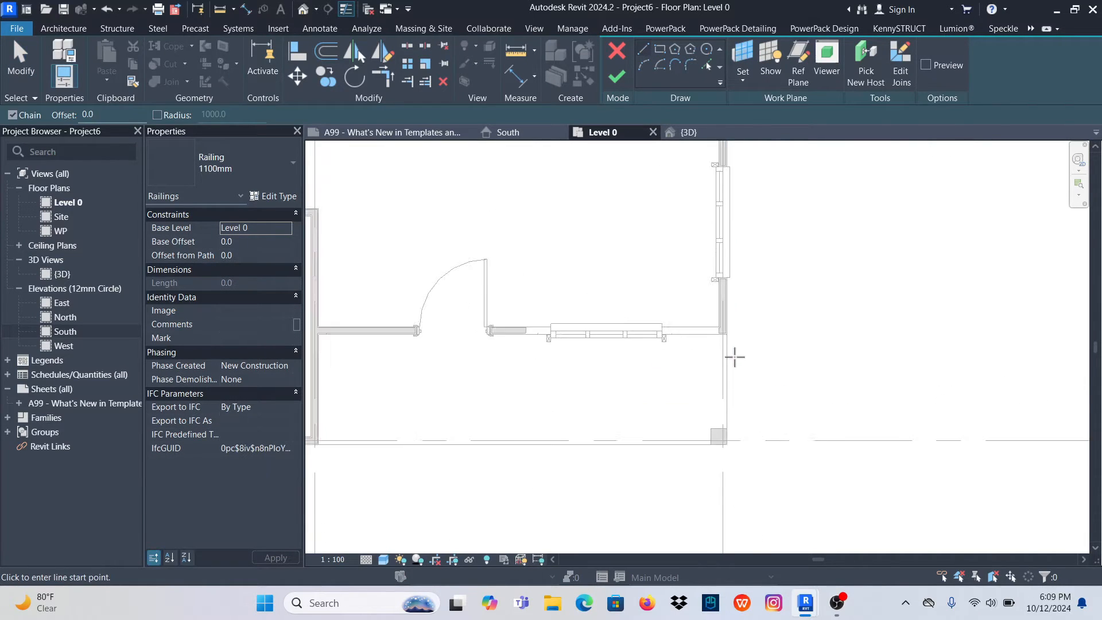
scroll(722, 331, up, 3)
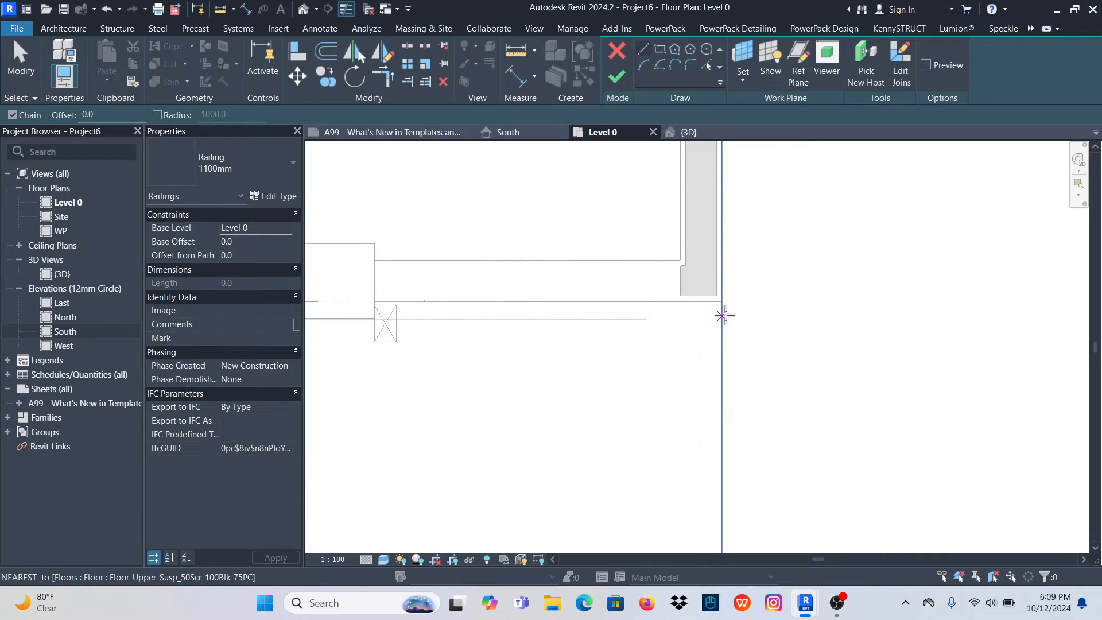
click(722, 300)
scroll(723, 264, down, 6)
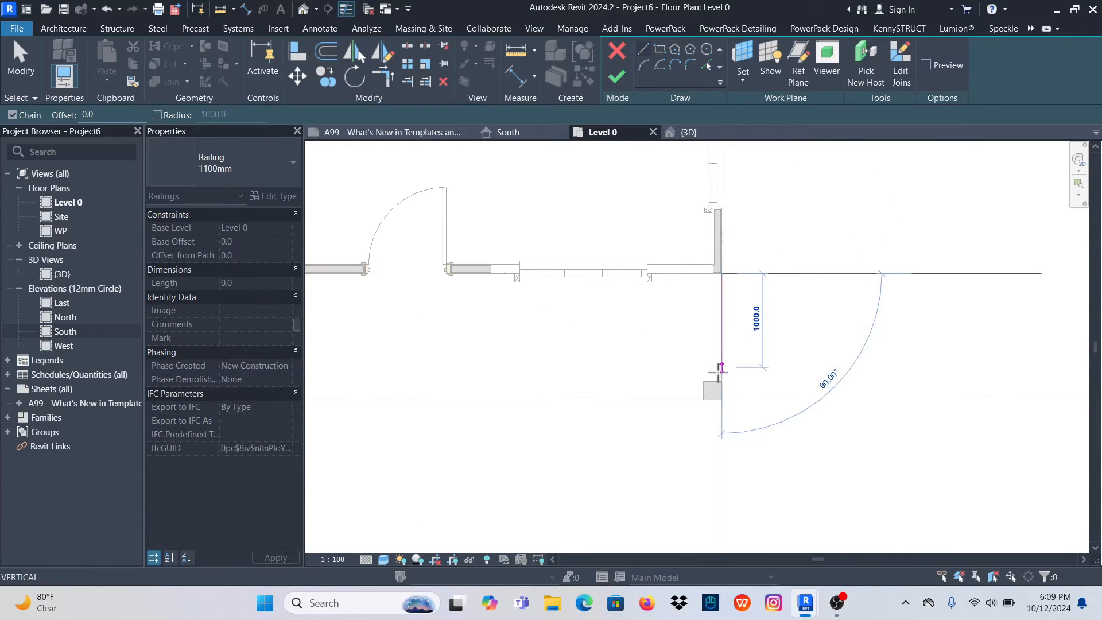
scroll(723, 371, up, 4)
click(722, 387)
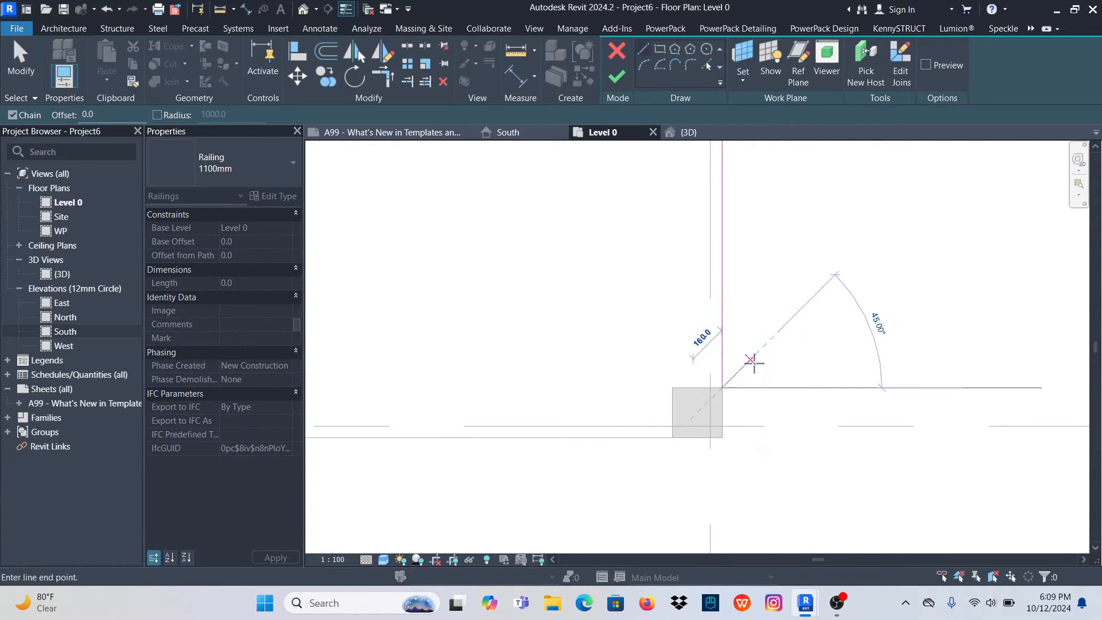
scroll(748, 360, down, 2)
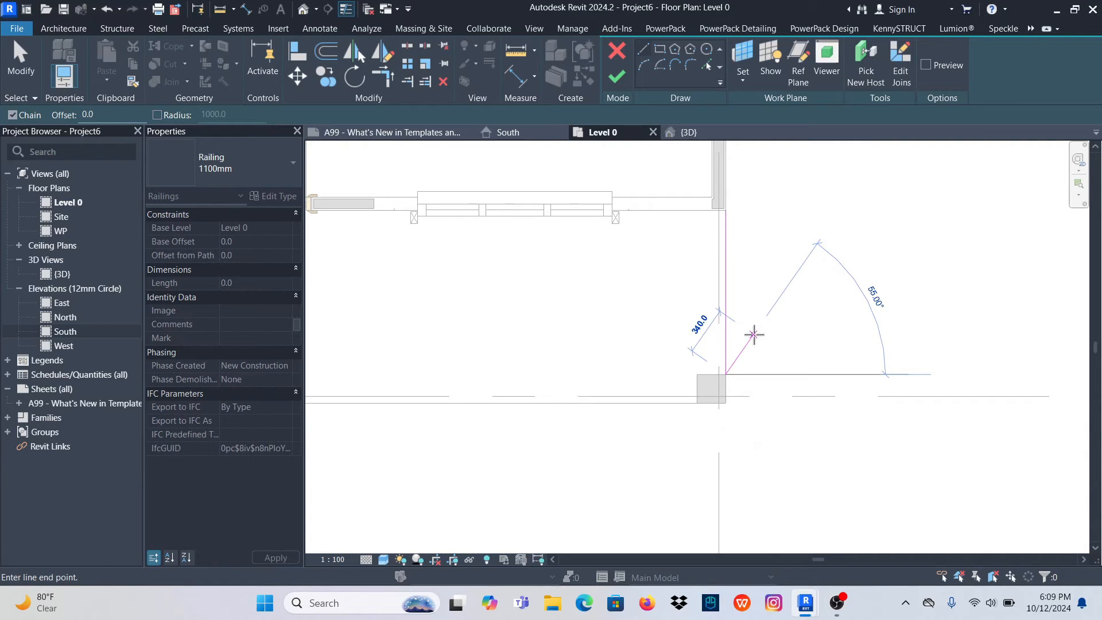
key(Escape)
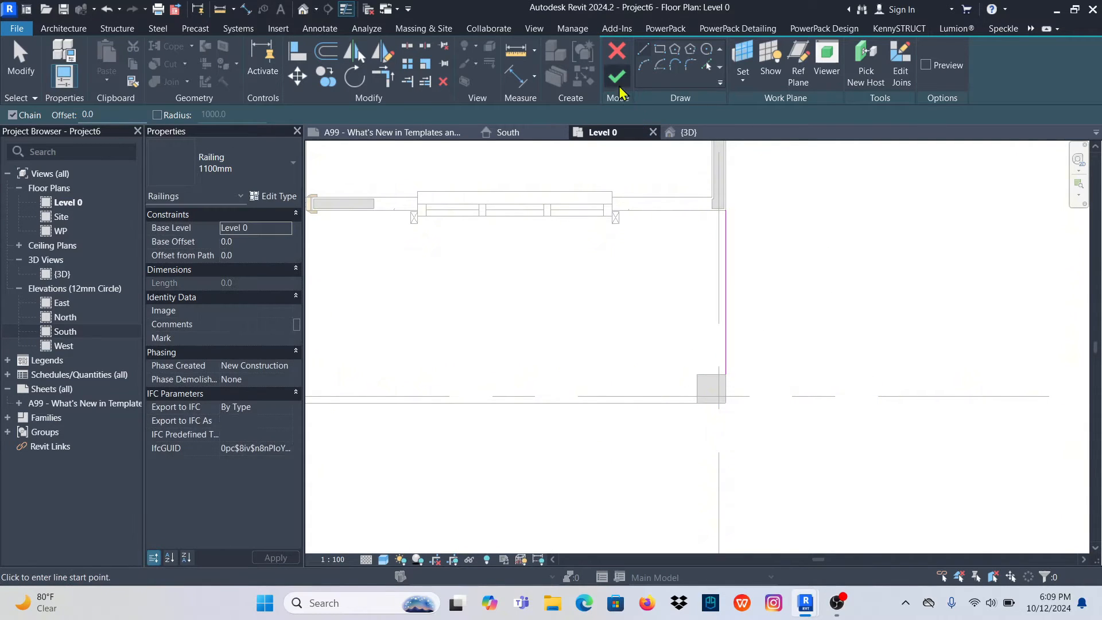
click(617, 81)
scroll(726, 450, down, 2)
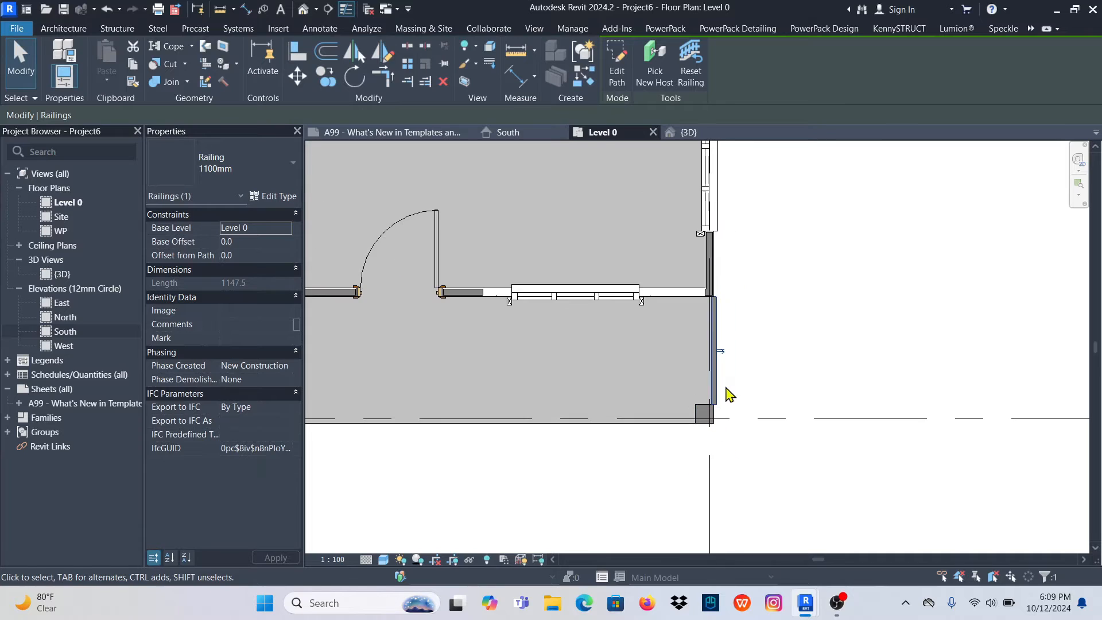
Change the porch railing's type to 900mm_Pipe
scroll(728, 394, up, 4)
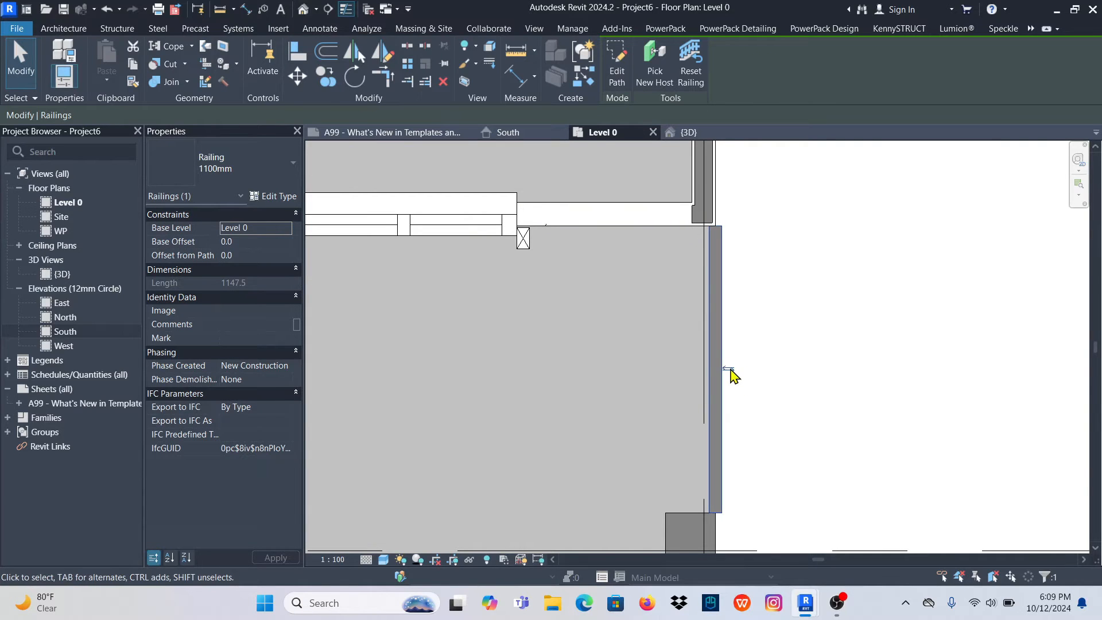
key(Escape)
click(724, 384)
key(Escape)
click(724, 385)
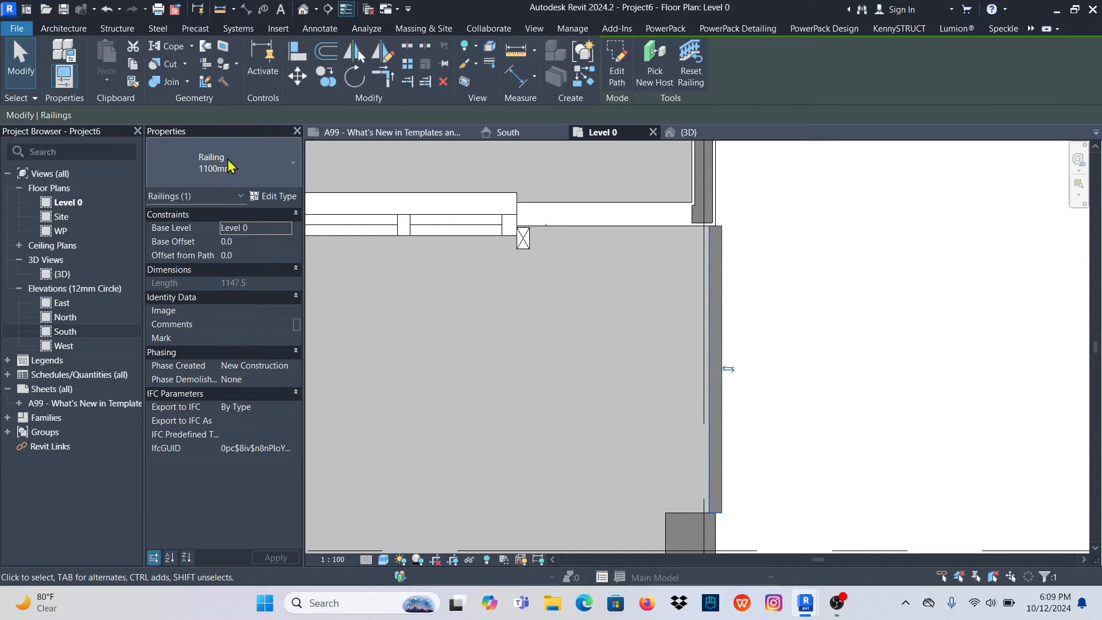
click(256, 168)
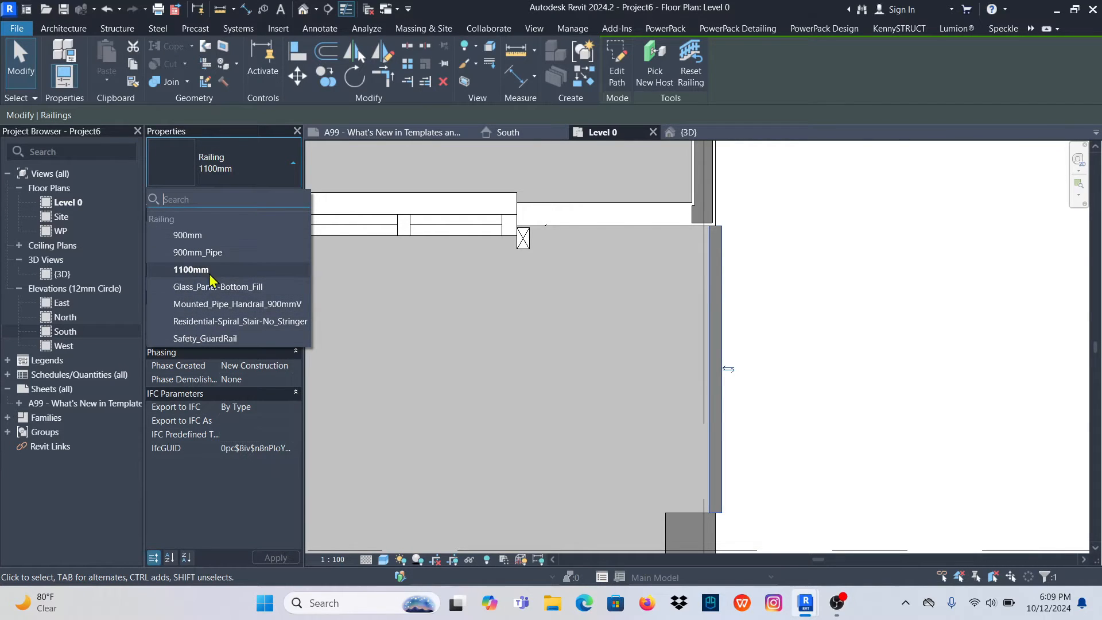
click(196, 253)
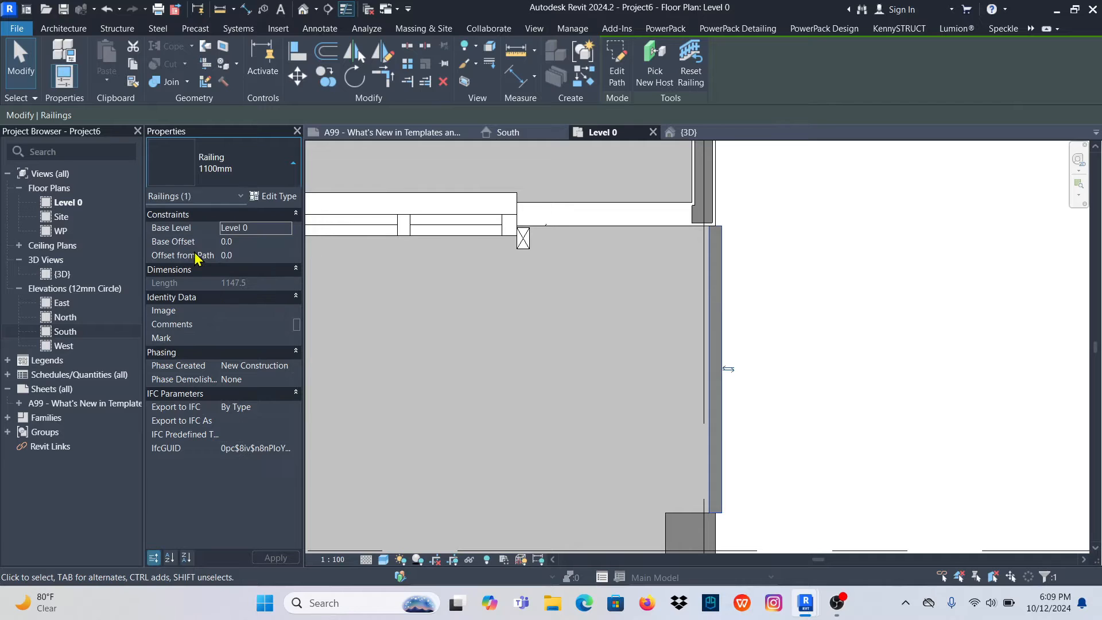
scroll(631, 373, down, 3)
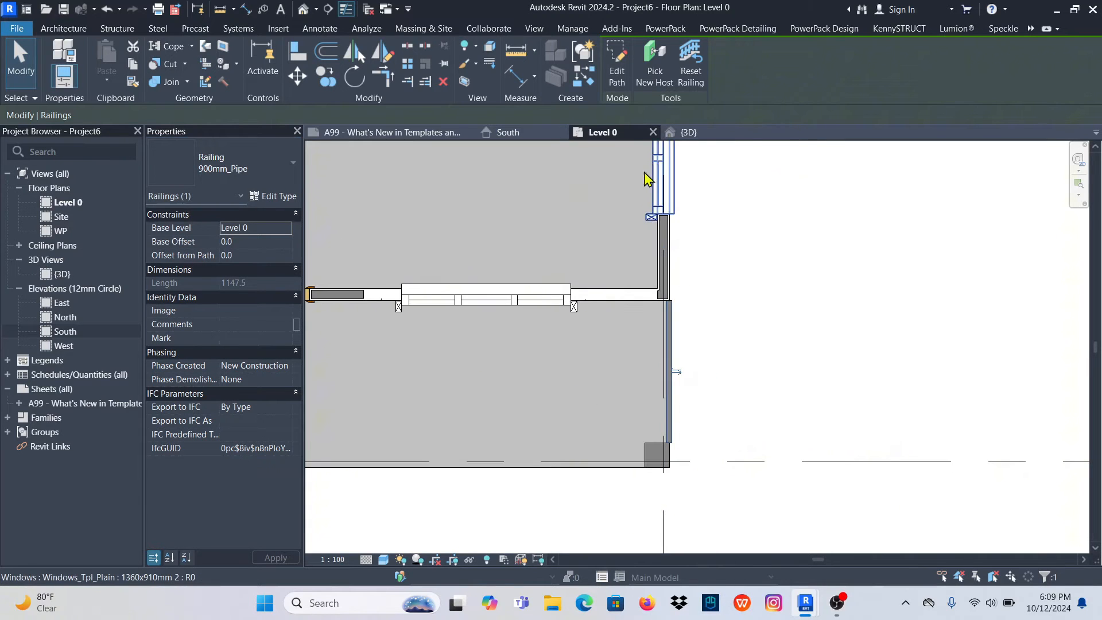
Inspect the pipe railing and the corner column in the 3D view from several sides, with the railing deselected
click(691, 133)
scroll(697, 447, up, 5)
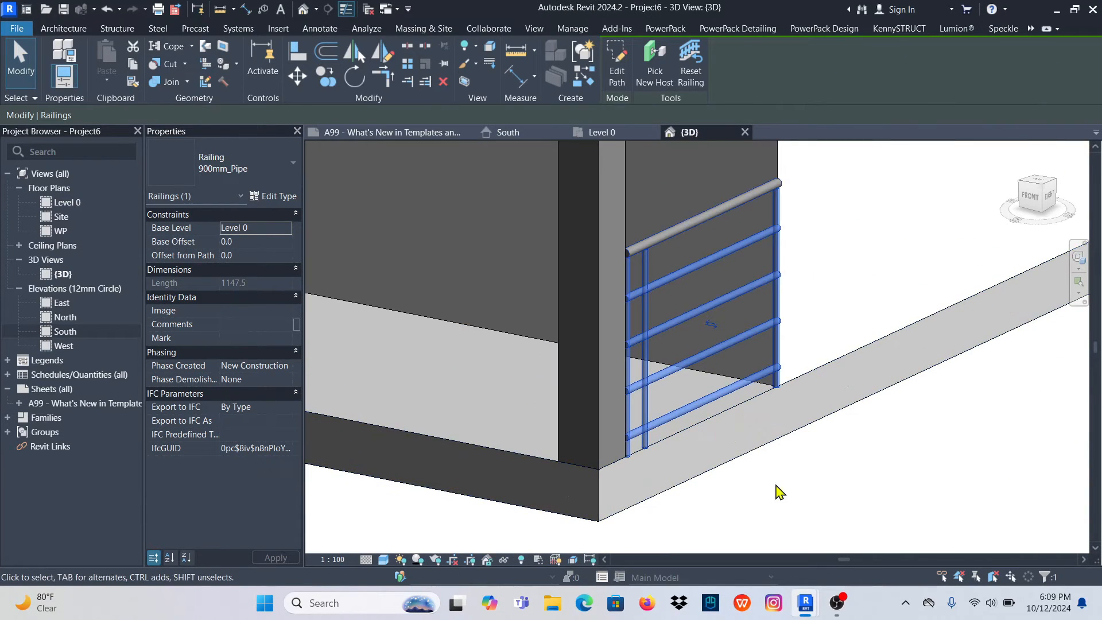
click(883, 498)
scroll(807, 450, down, 3)
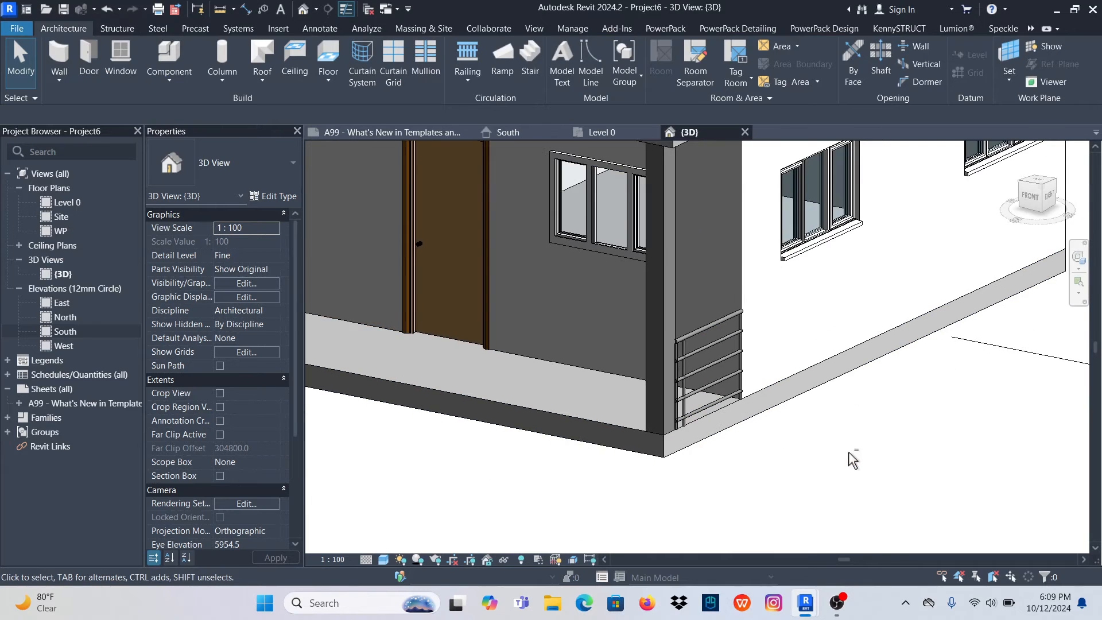
mouse_move(849, 457)
shift+middle_down()
mouse_move(848, 430)
mouse_move(838, 449)
shift+middle_up()
scroll(572, 336, up, 6)
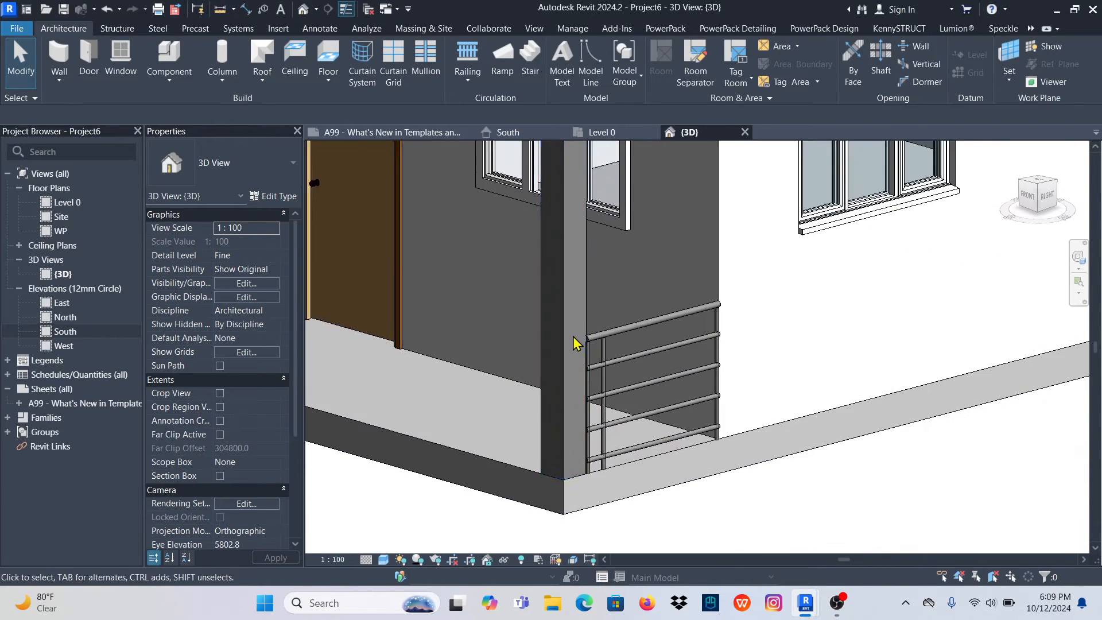
scroll(608, 380, down, 2)
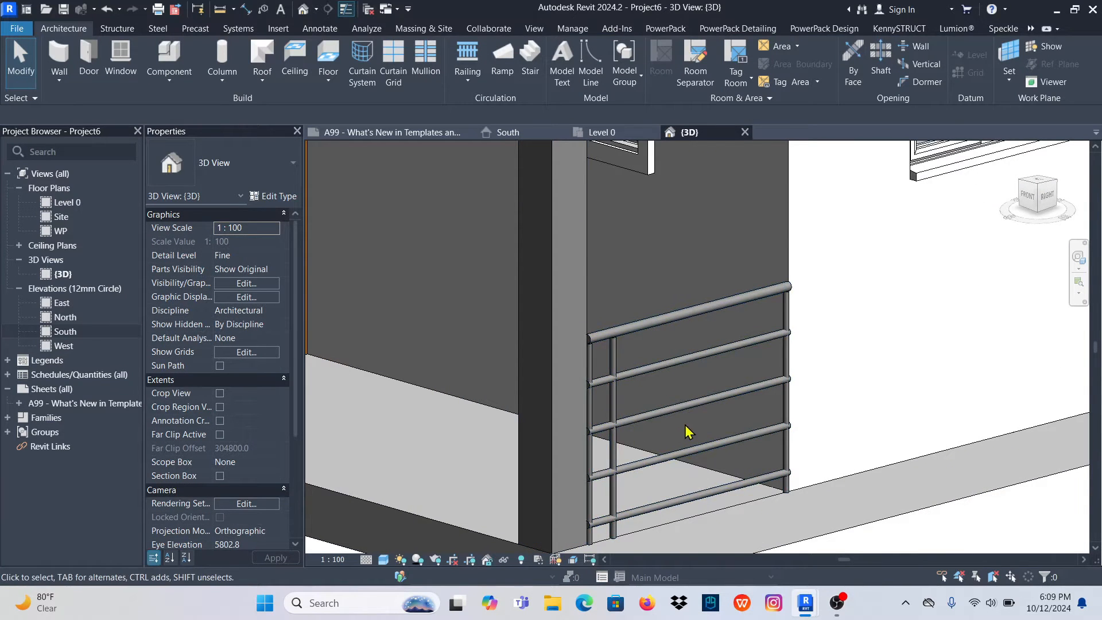
scroll(700, 396, down, 4)
scroll(634, 410, down, 4)
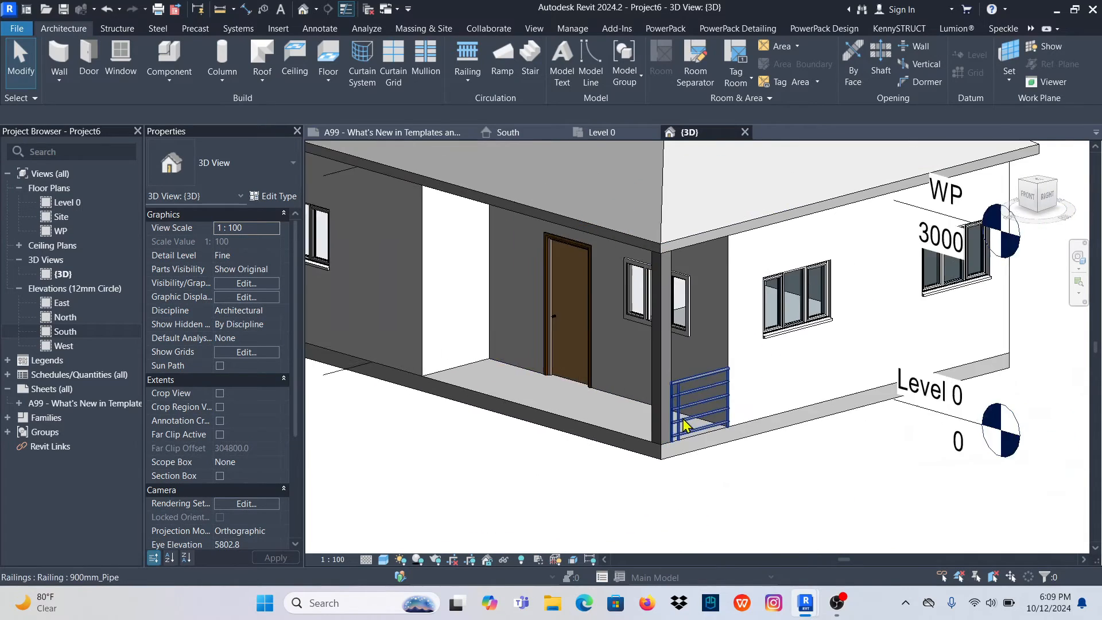
shift+middle_drag(524, 484, 733, 474)
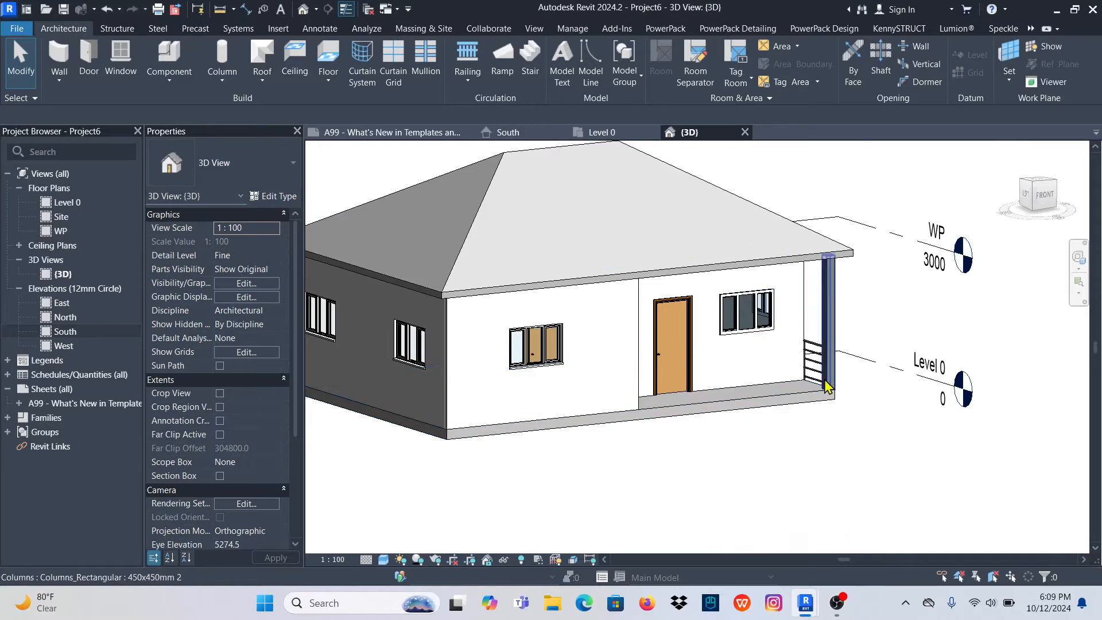
scroll(826, 373, down, 2)
shift+middle_drag(857, 401, 666, 500)
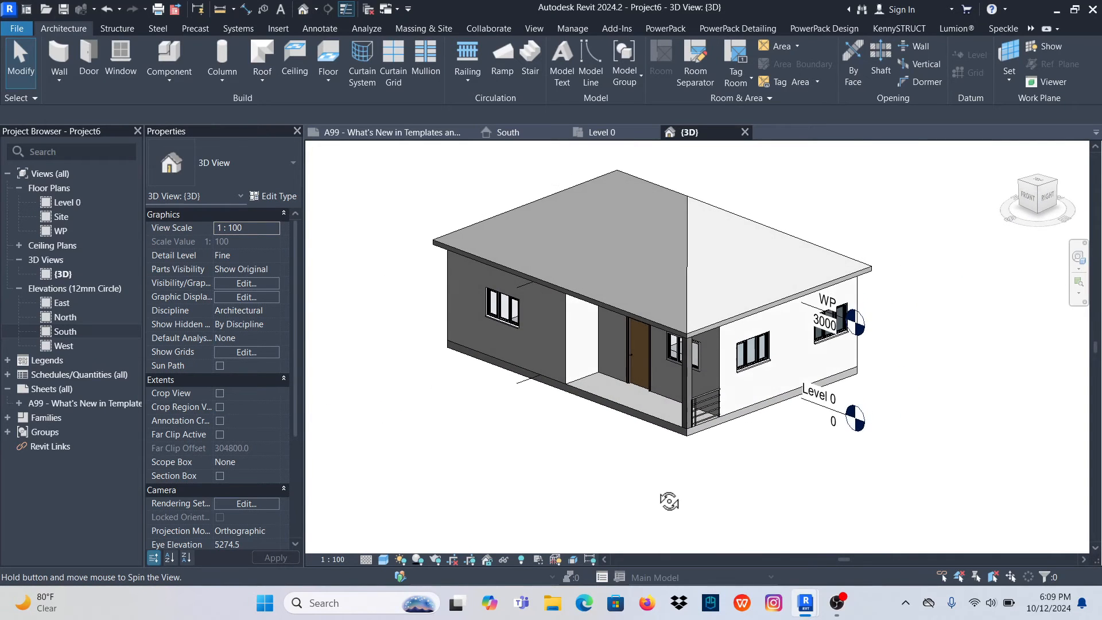
Review the porch area in the Level 0 plan and the house's front and roof in the 3D view
click(607, 137)
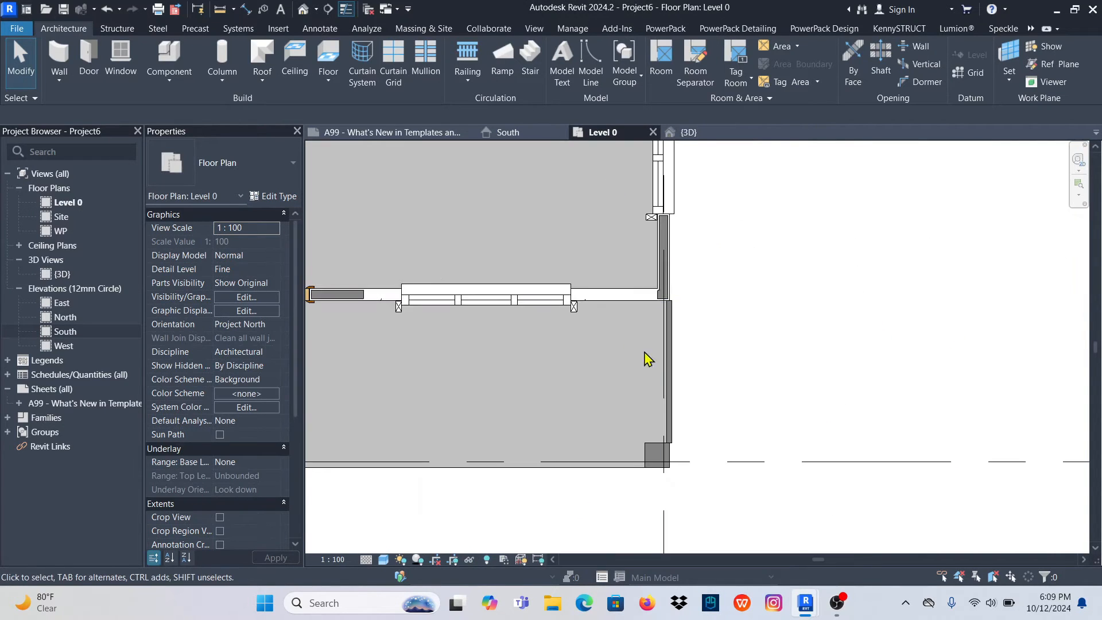
scroll(643, 356, down, 5)
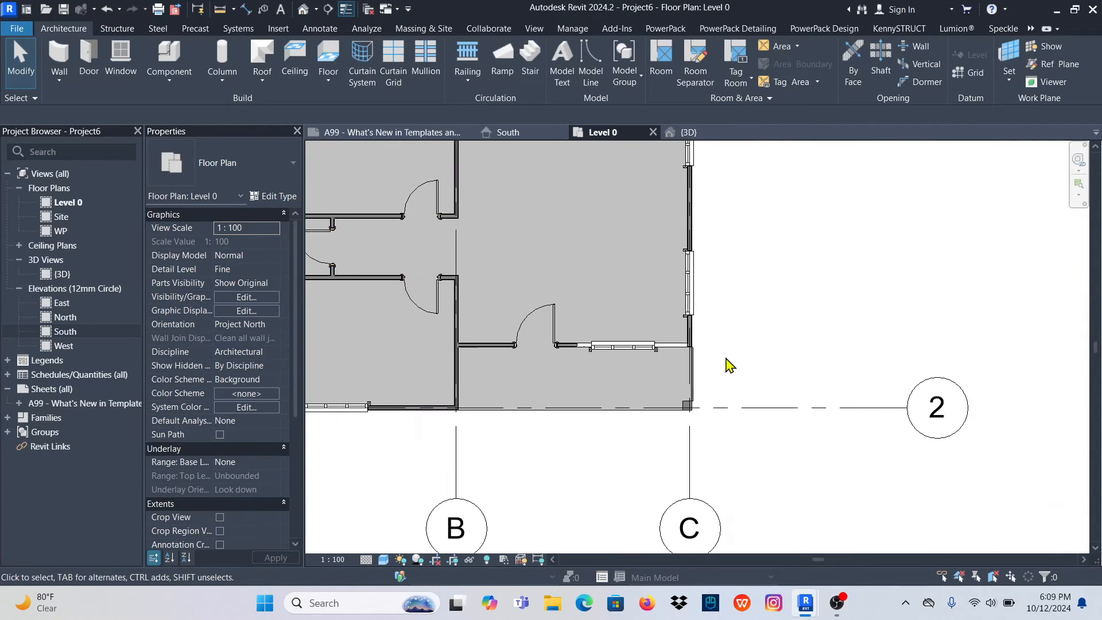
click(688, 133)
scroll(752, 361, up, 3)
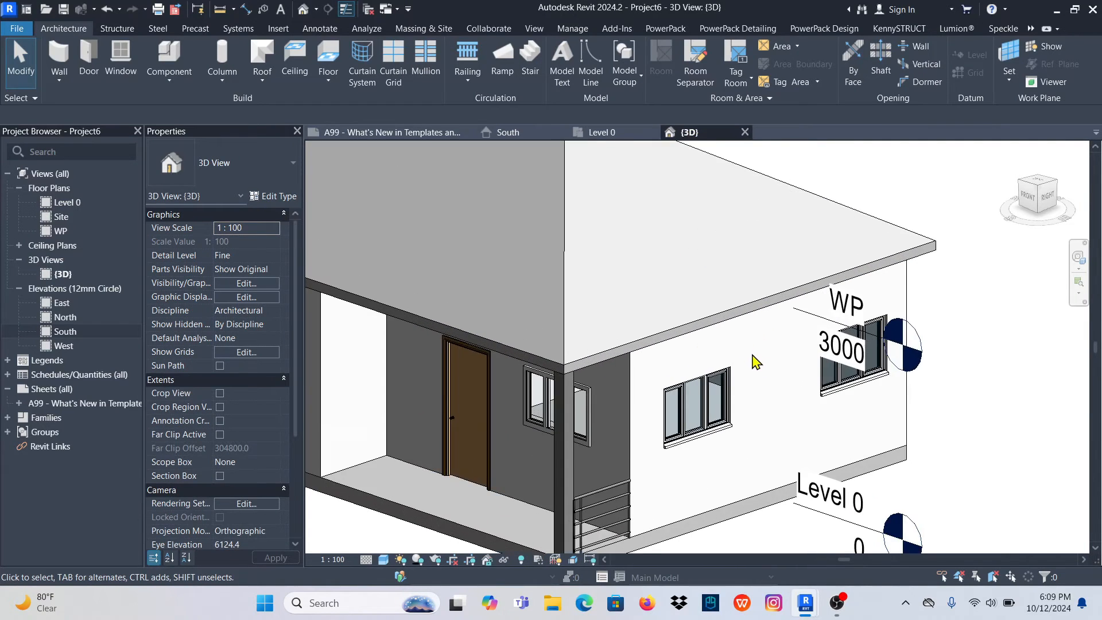
scroll(503, 387, down, 1)
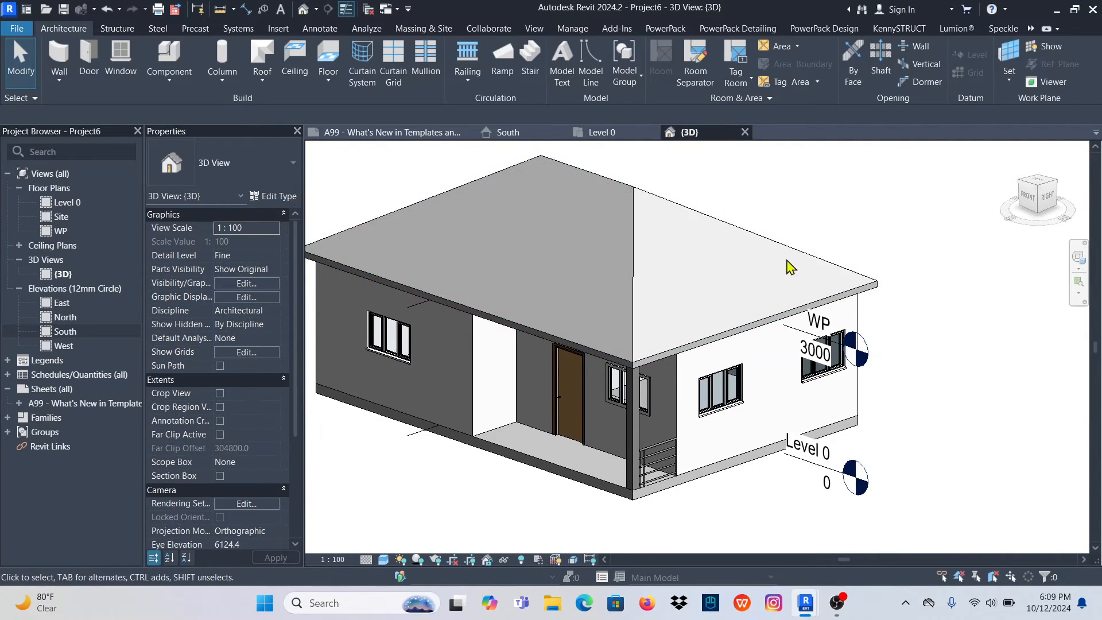
scroll(672, 369, up, 2)
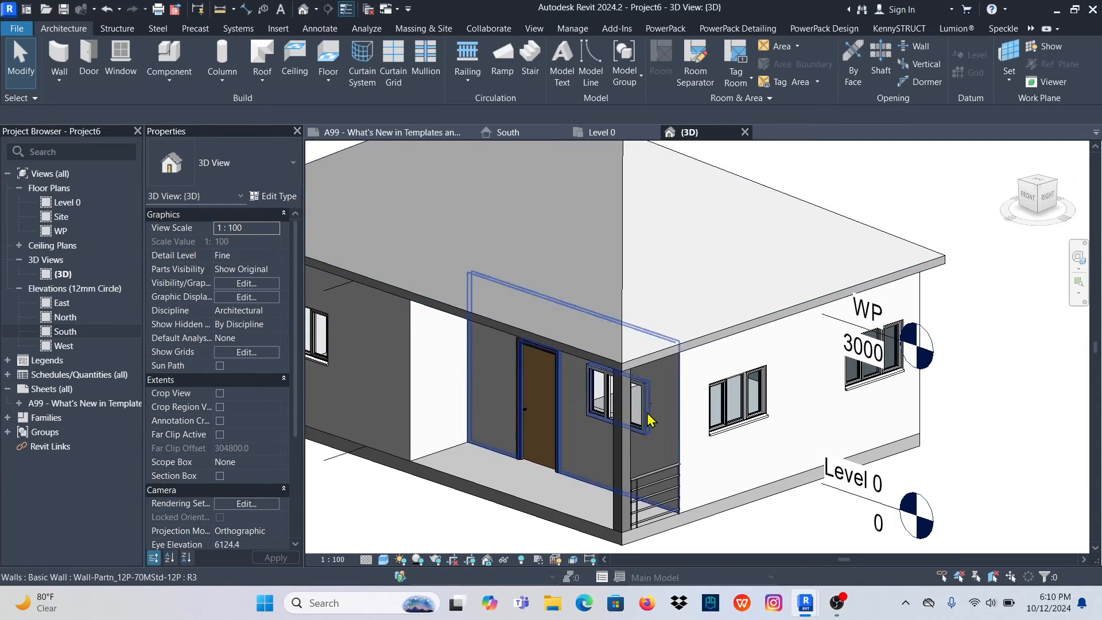
scroll(633, 376, down, 3)
scroll(633, 376, down, 2)
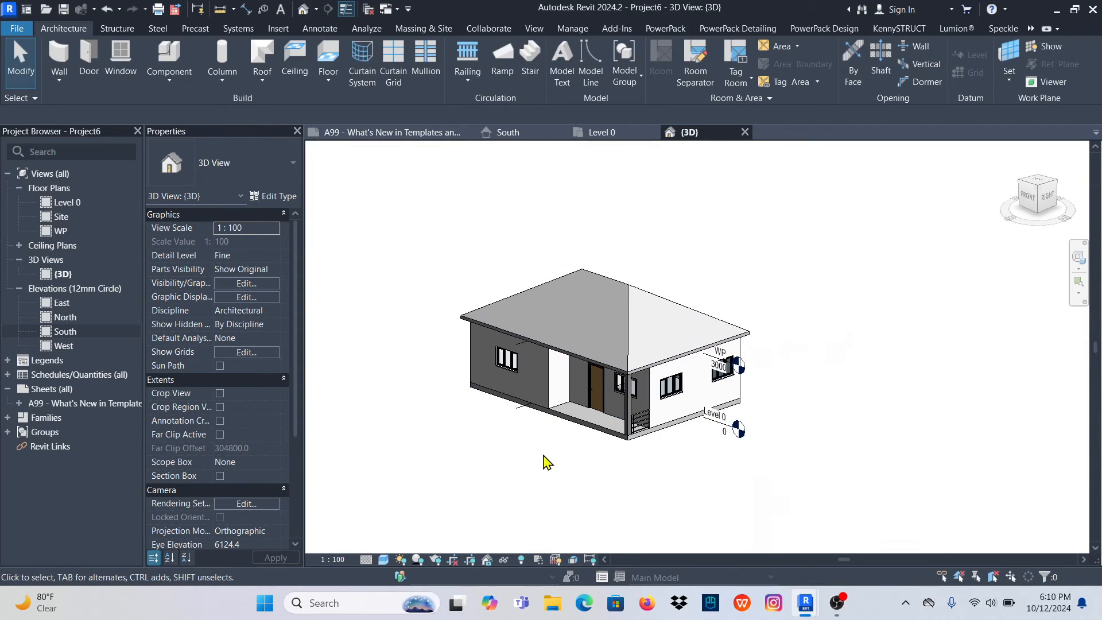
shift+middle_drag(544, 461, 566, 469)
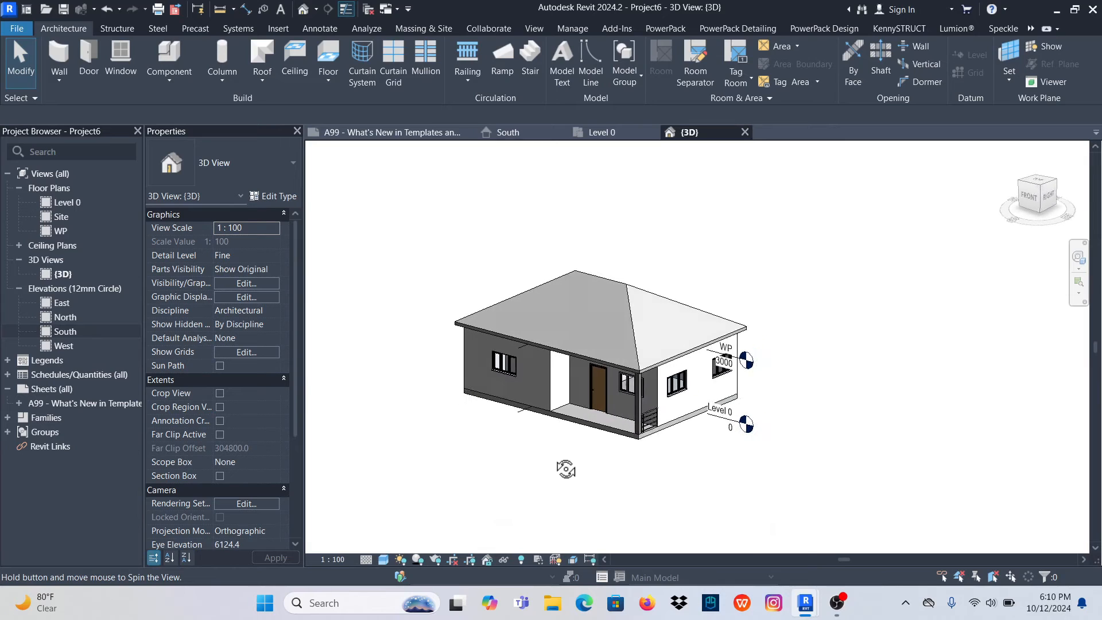
Start Roof: Fascia with the Standard type and add a fascia to the upper roof edge on the house's right side
scroll(640, 361, up, 5)
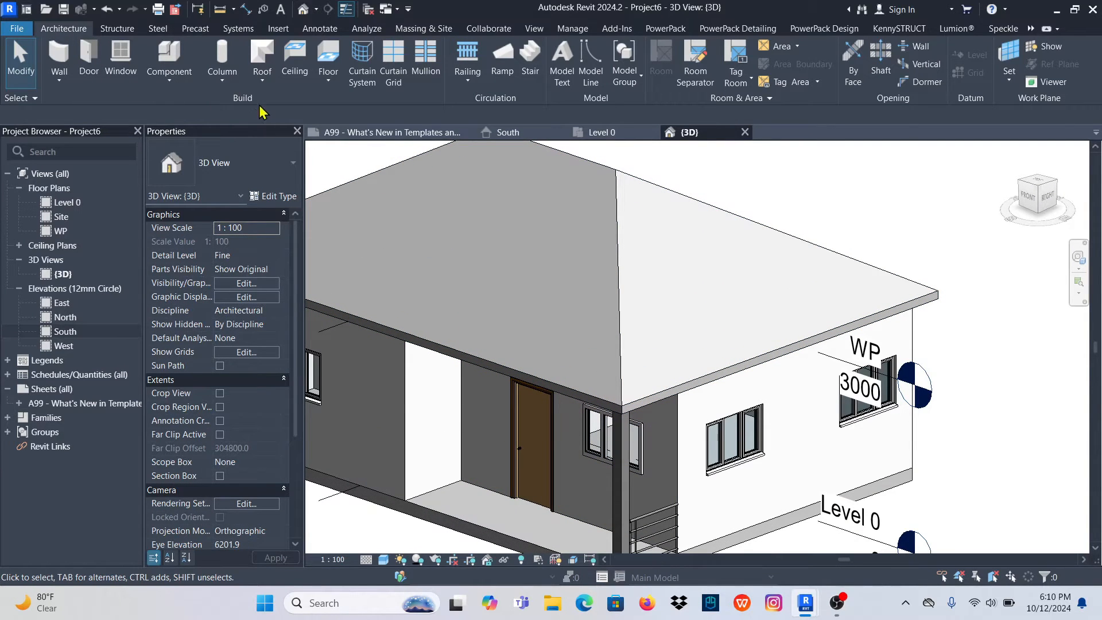
click(262, 86)
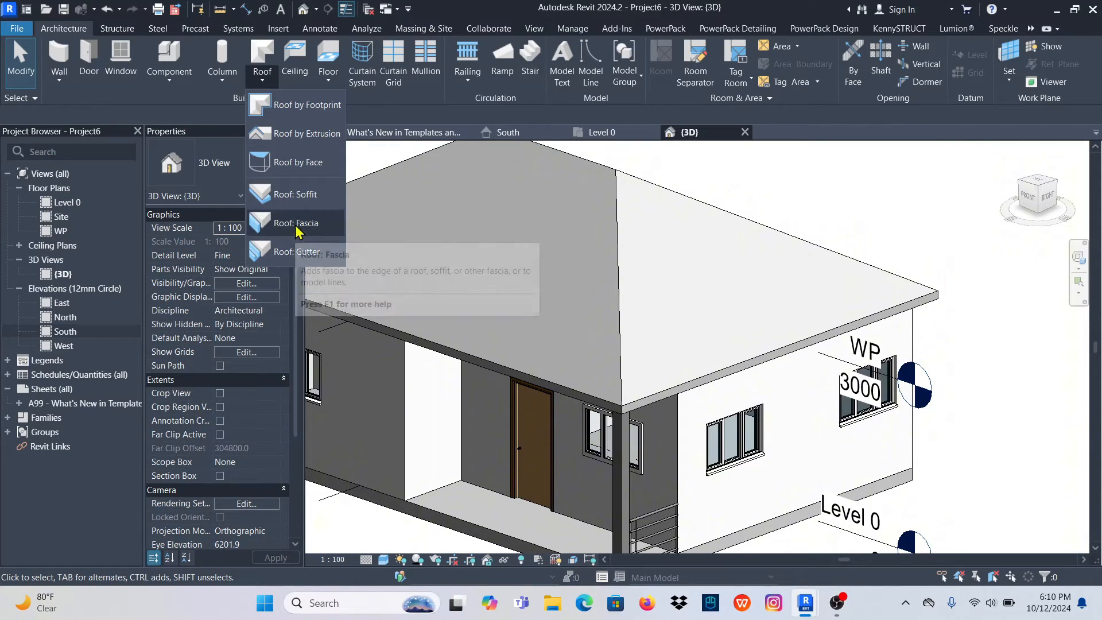
click(274, 223)
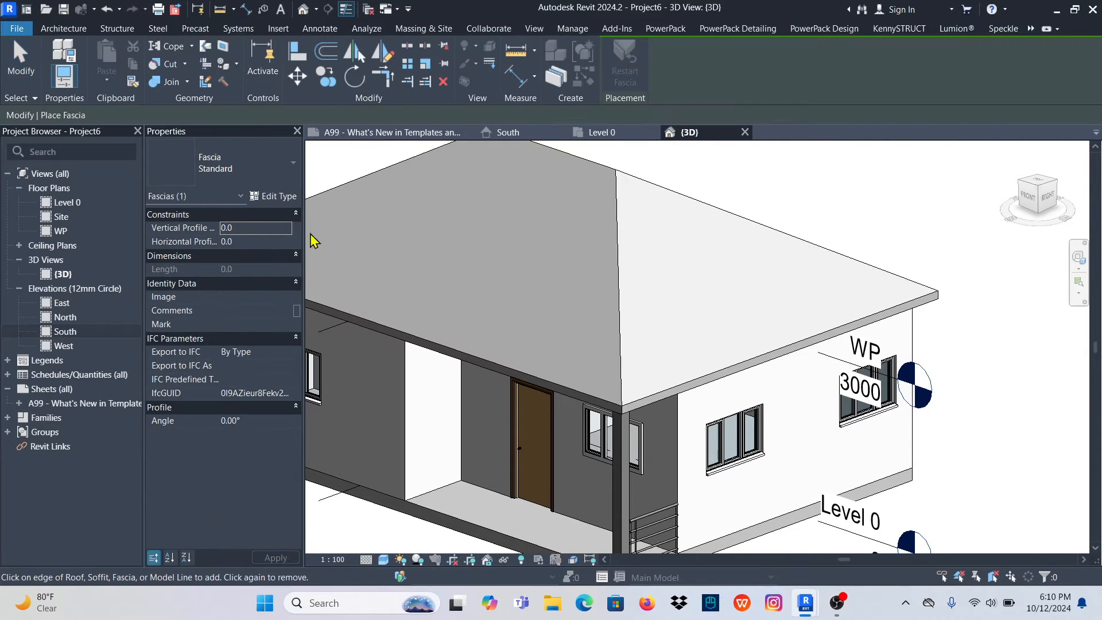
scroll(700, 315, down, 3)
scroll(700, 315, down, 1)
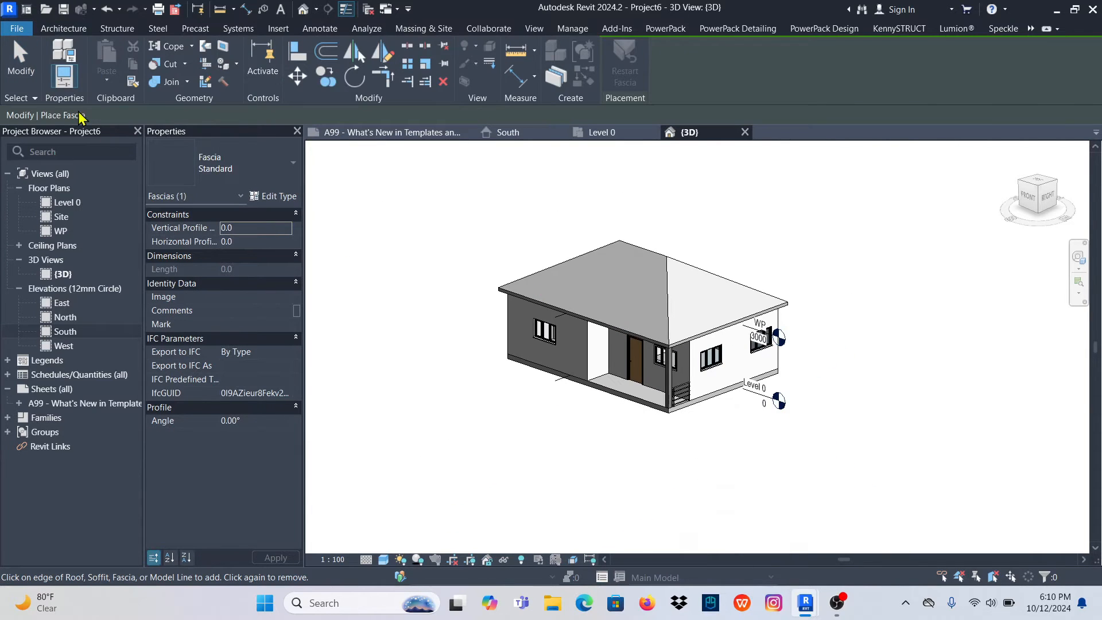
scroll(711, 345, up, 2)
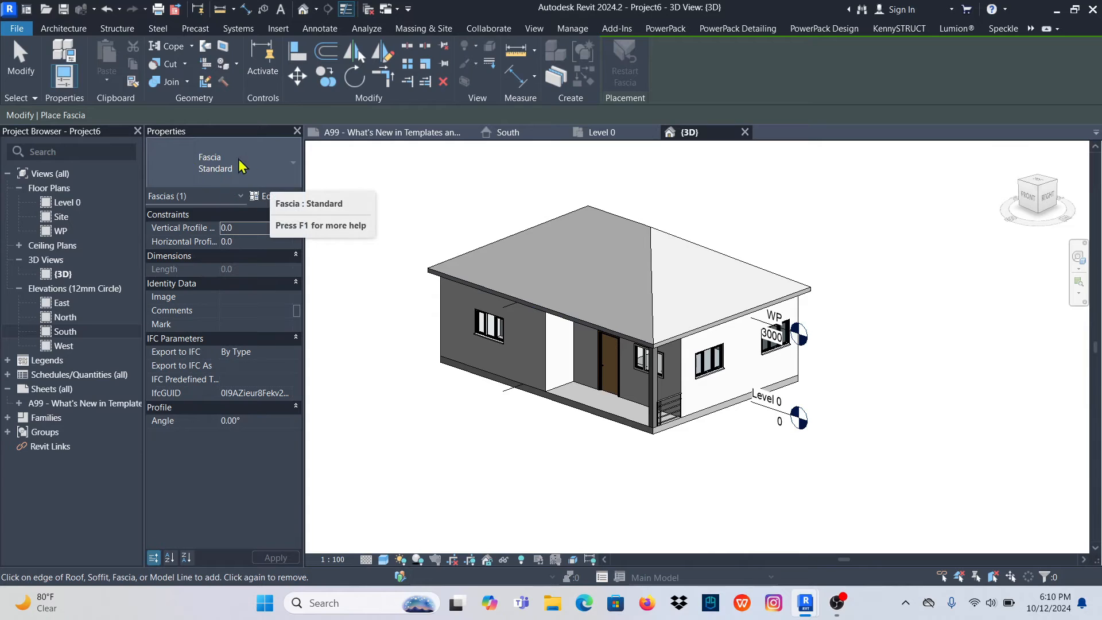
click(270, 166)
click(269, 167)
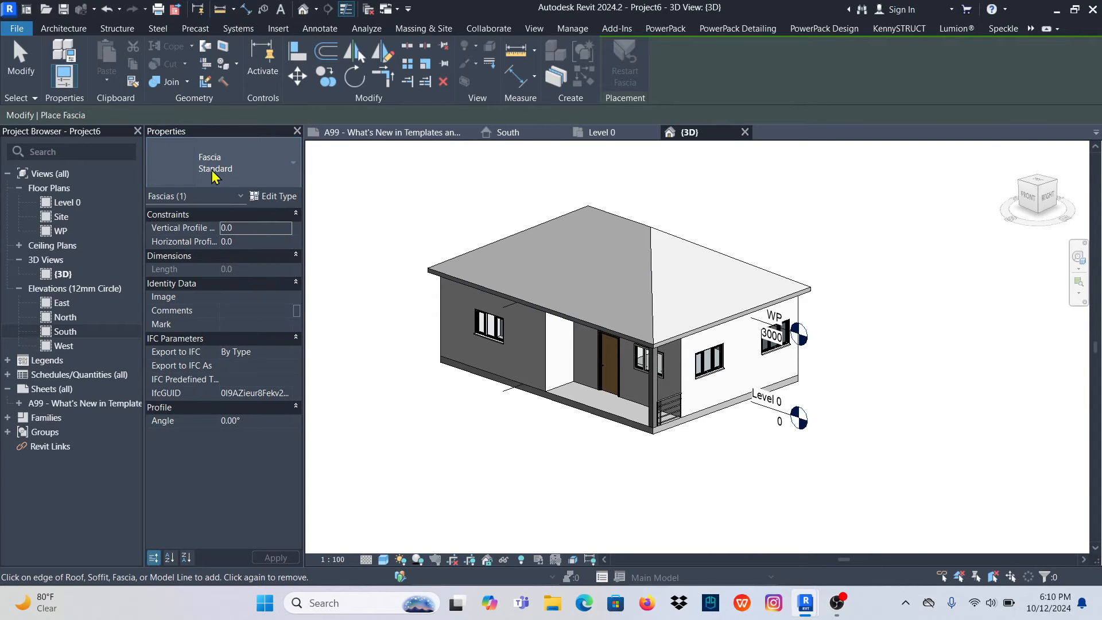
scroll(711, 341, up, 5)
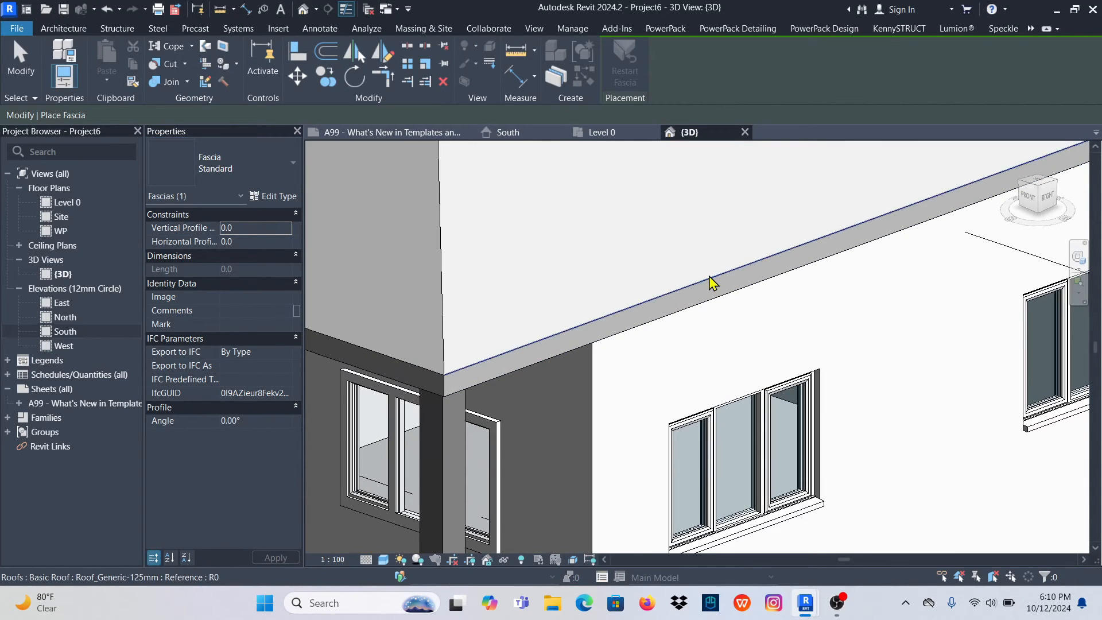
click(709, 290)
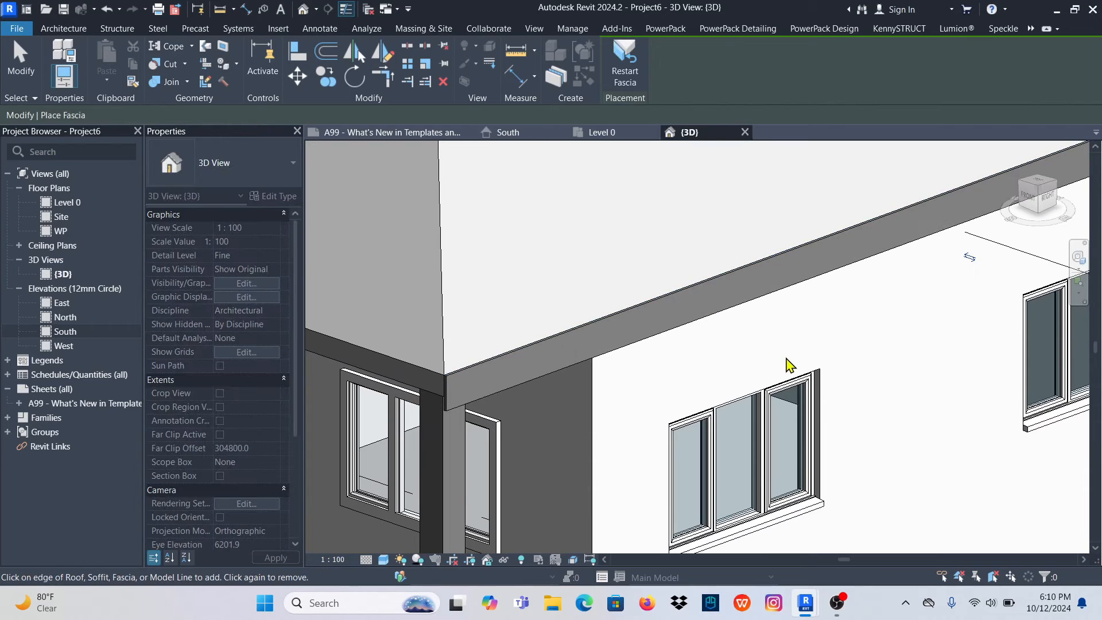
Add the Standard fascia to the upper roof edges on the house's front and back sides
scroll(733, 357, down, 3)
scroll(597, 369, up, 5)
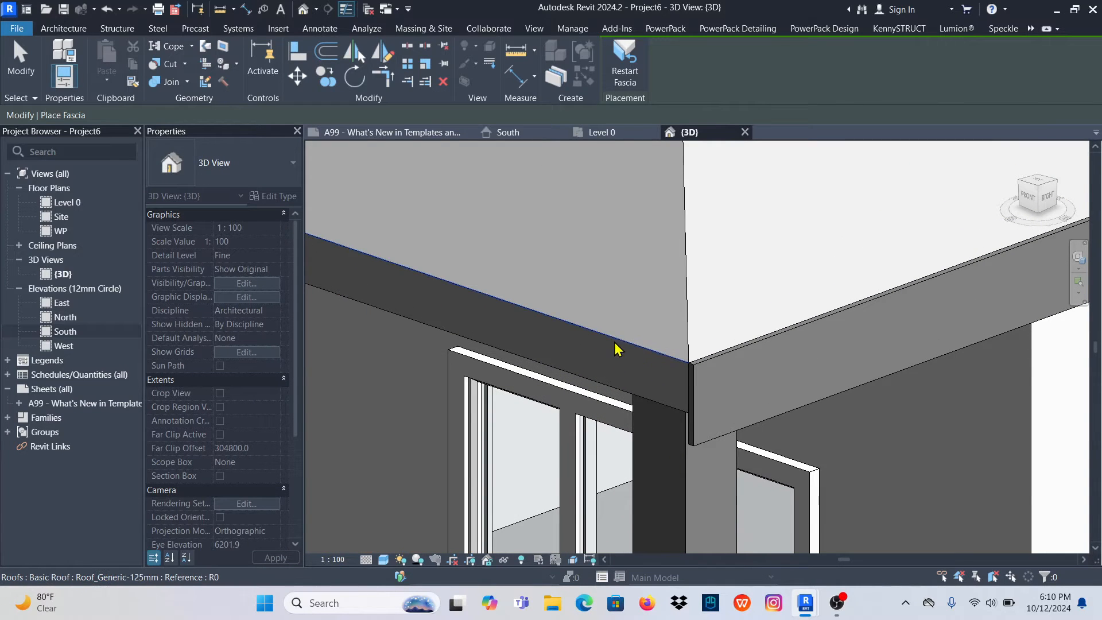
click(615, 346)
scroll(752, 397, down, 6)
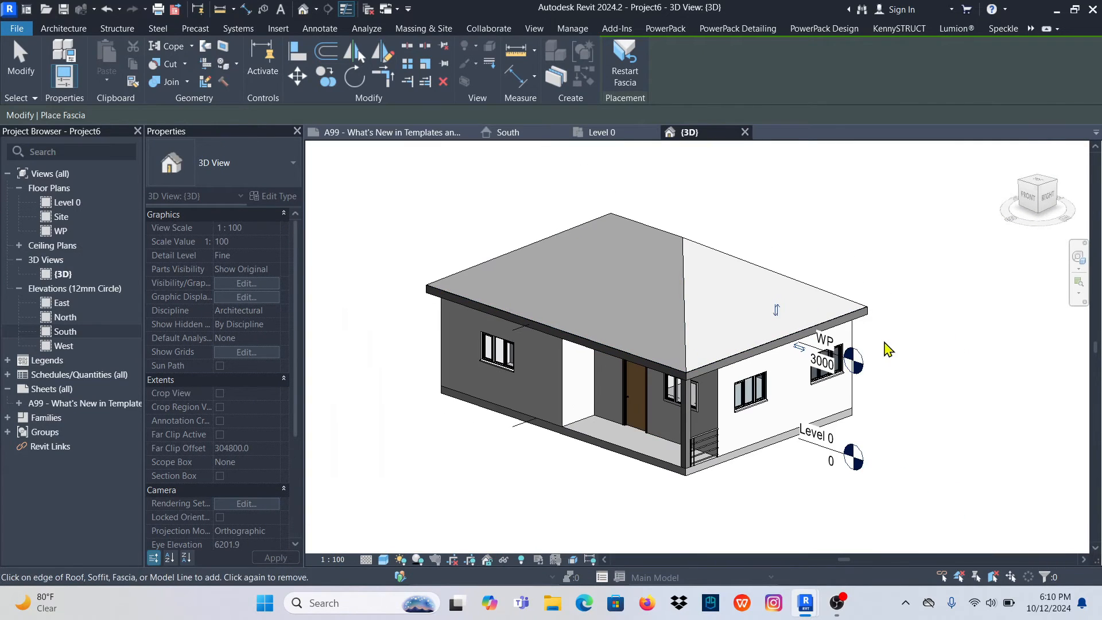
shift+middle_drag(933, 341, 710, 363)
scroll(662, 386, up, 6)
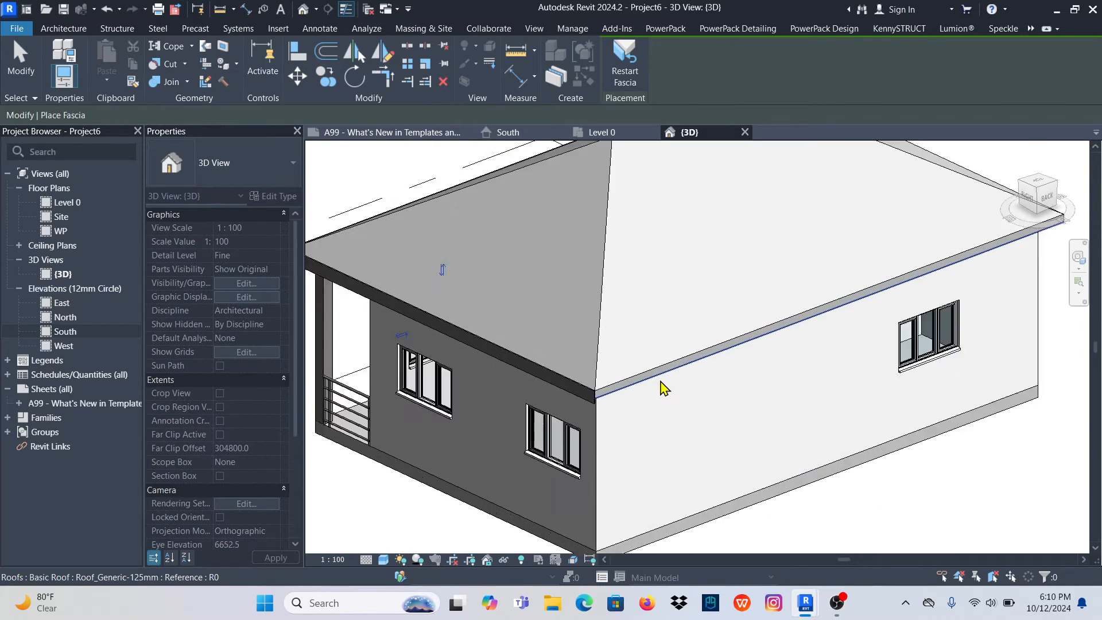
click(663, 356)
scroll(622, 377, down, 6)
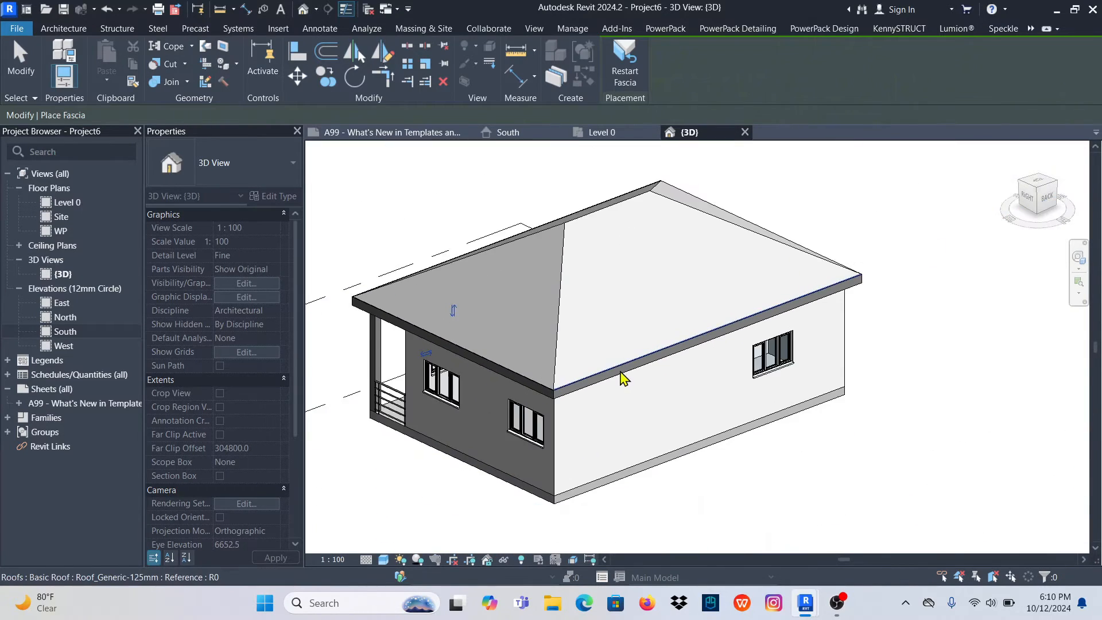
Add the Standard fascia to the upper roof edge on the house's left side and check the eaves from the front
shift+middle_drag(893, 347, 700, 347)
scroll(729, 379, up, 6)
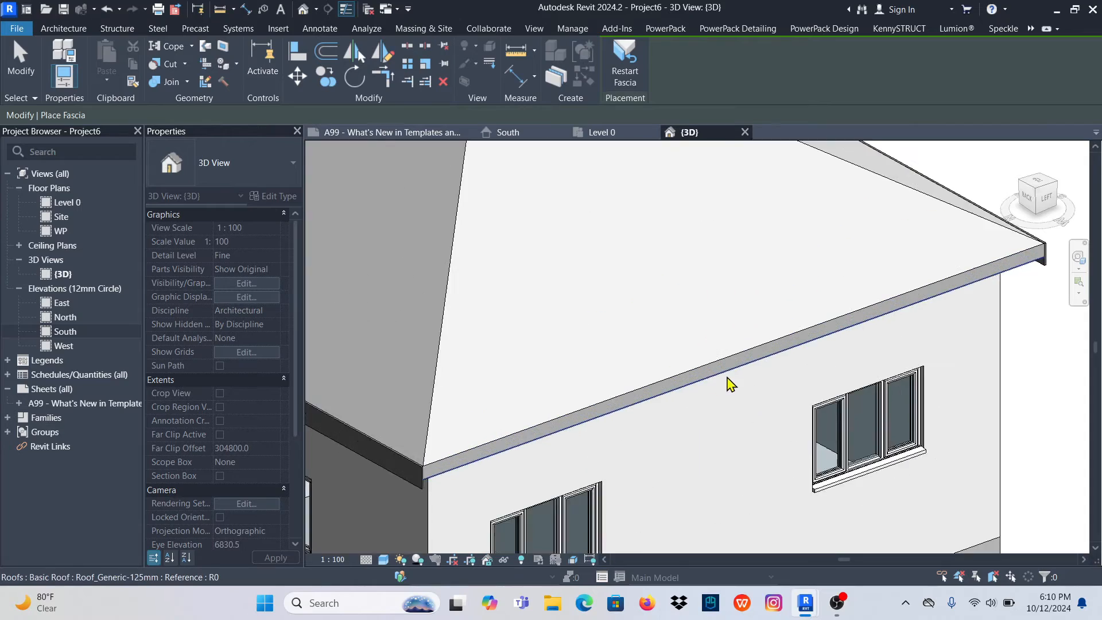
click(723, 366)
scroll(729, 386, down, 6)
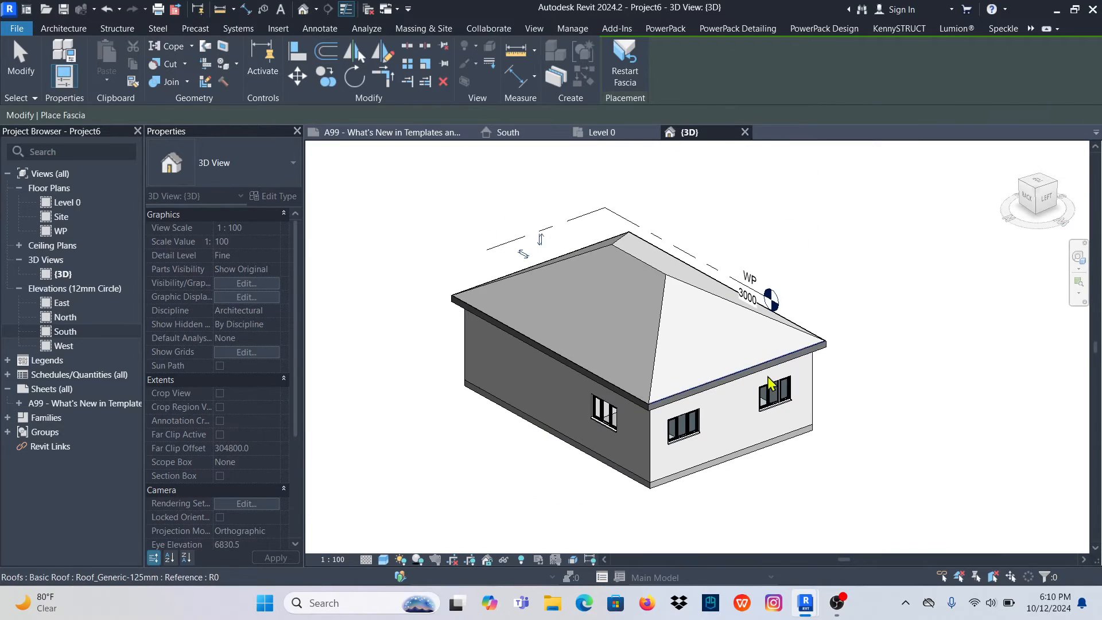
shift+middle_drag(931, 385, 519, 322)
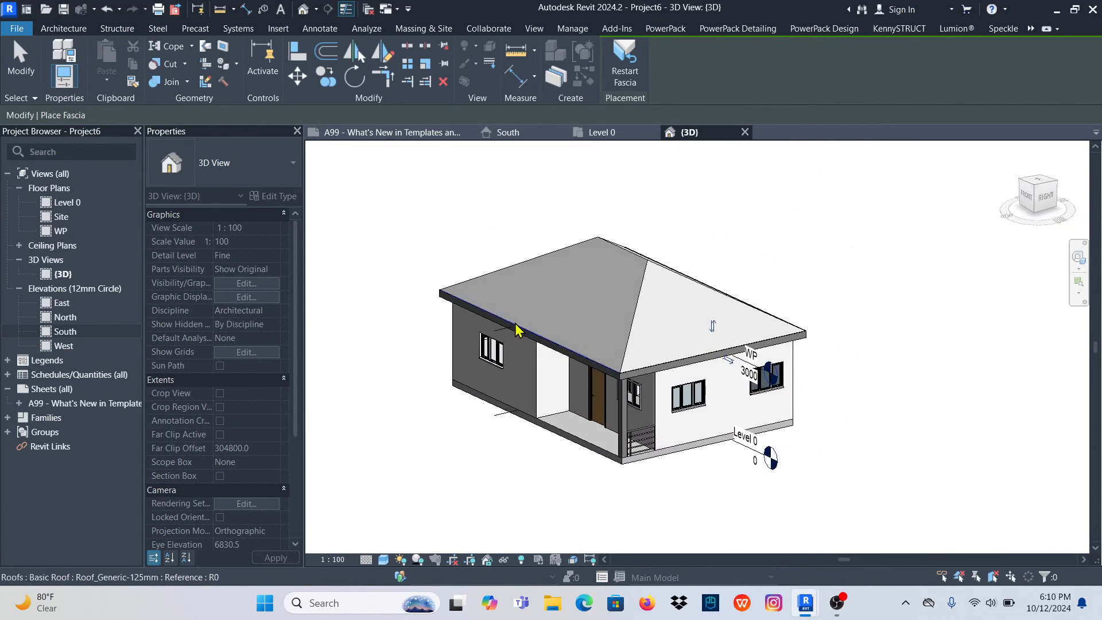
scroll(626, 388, up, 3)
scroll(626, 388, up, 1)
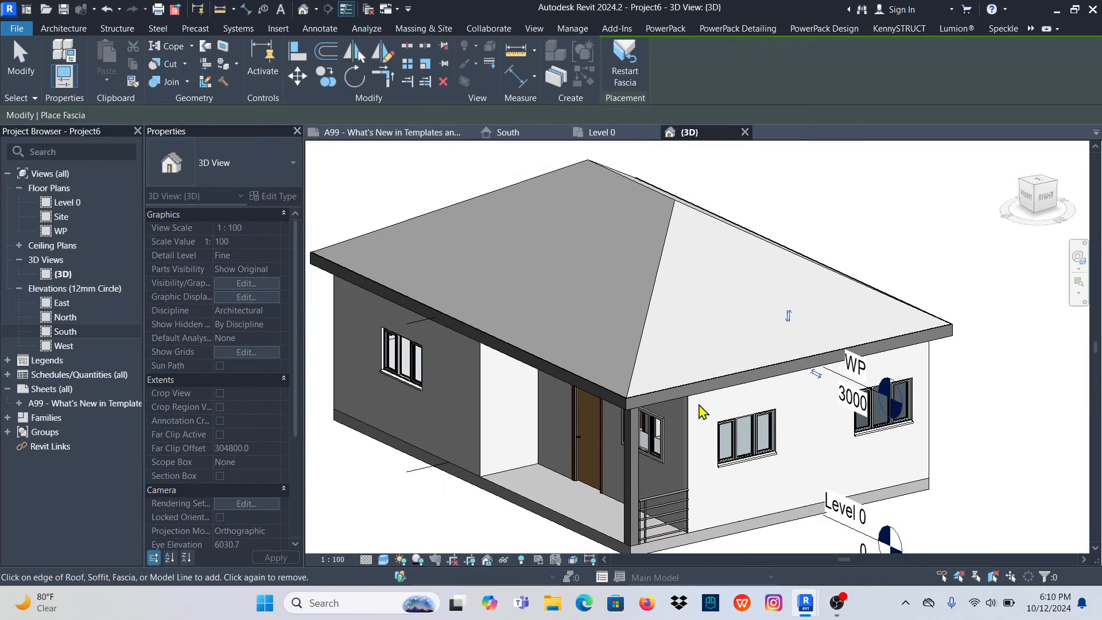
Start Roof: Gutter with the Standard type and add a gutter along the upper fascia edge on the house's right side
click(60, 30)
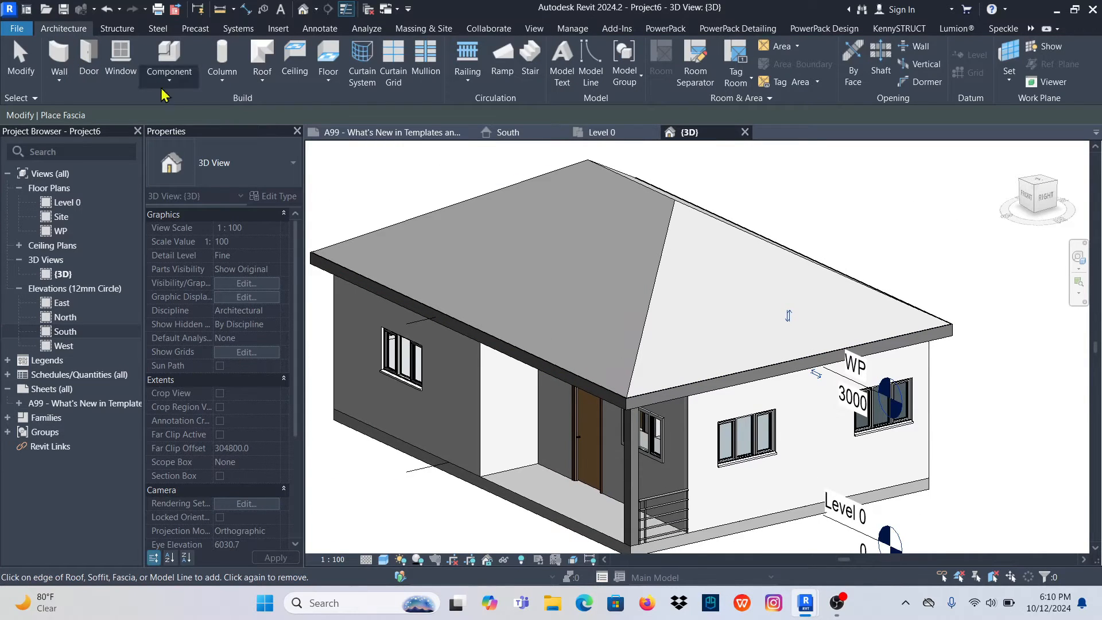
click(265, 84)
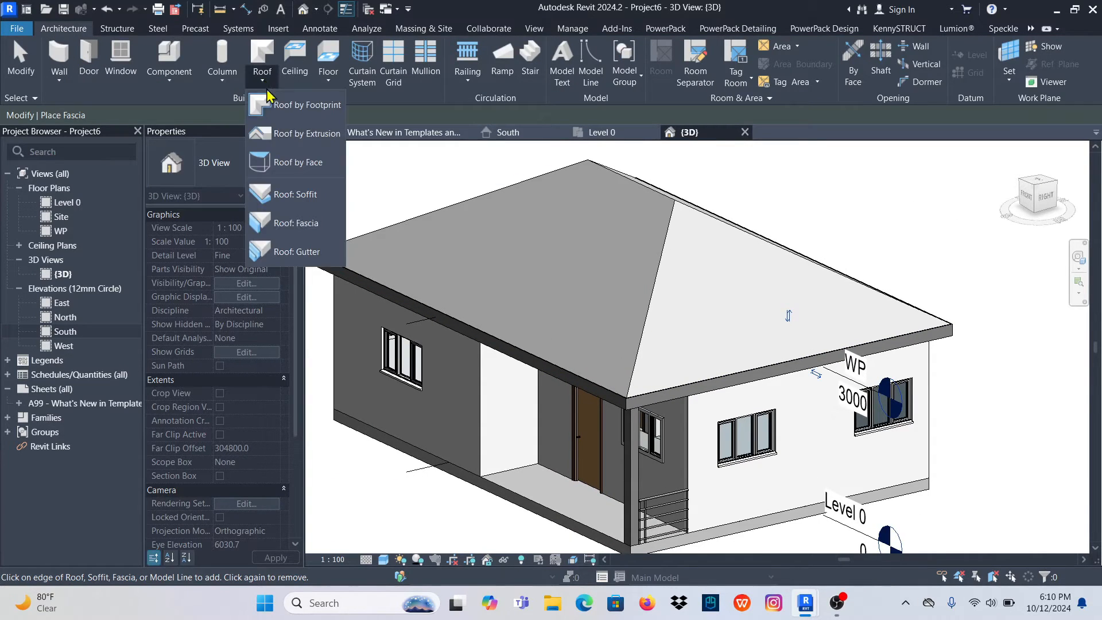
click(281, 260)
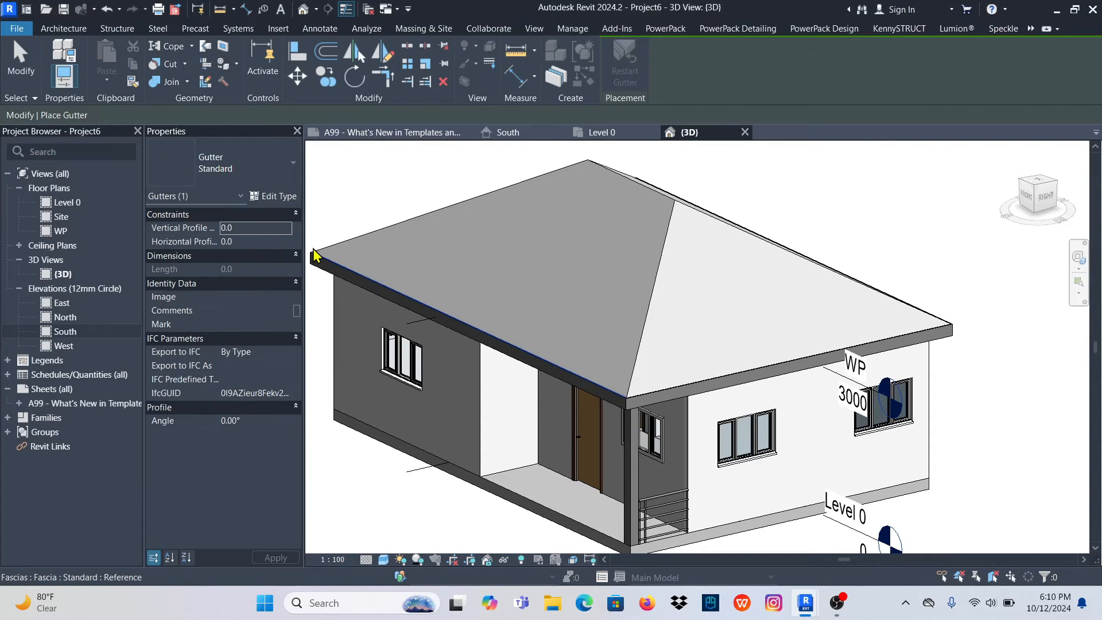
click(257, 170)
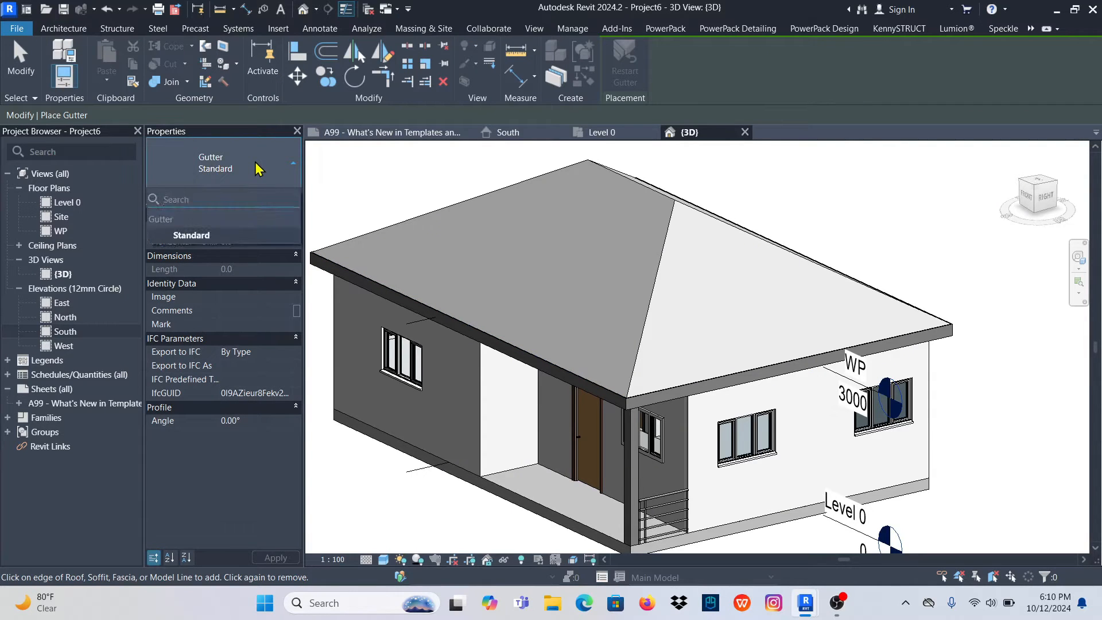
click(220, 233)
scroll(727, 421, up, 5)
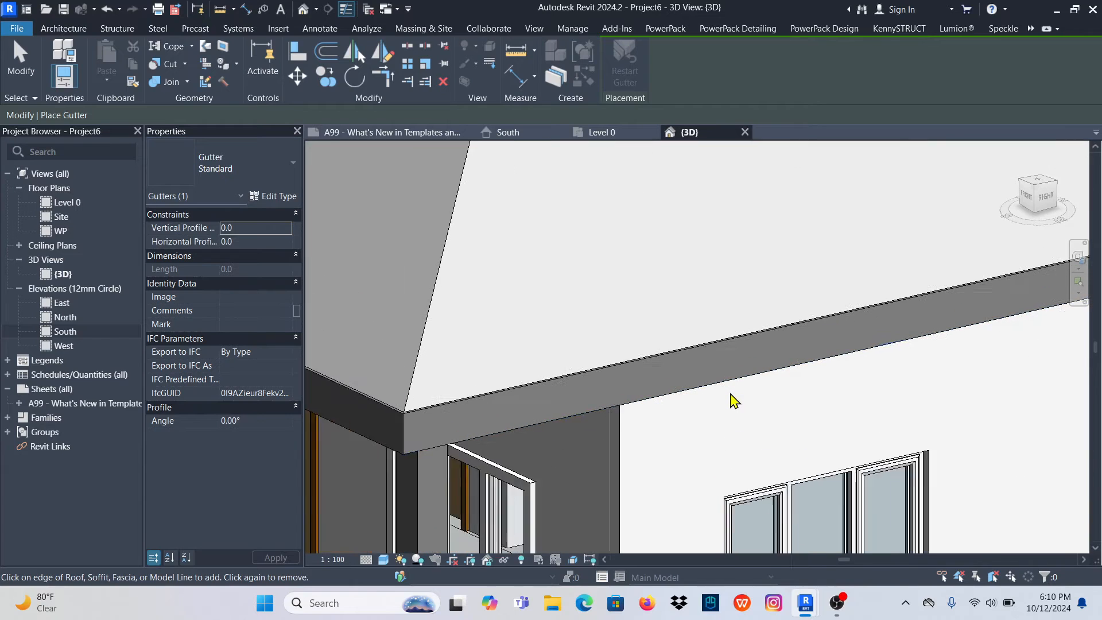
click(738, 328)
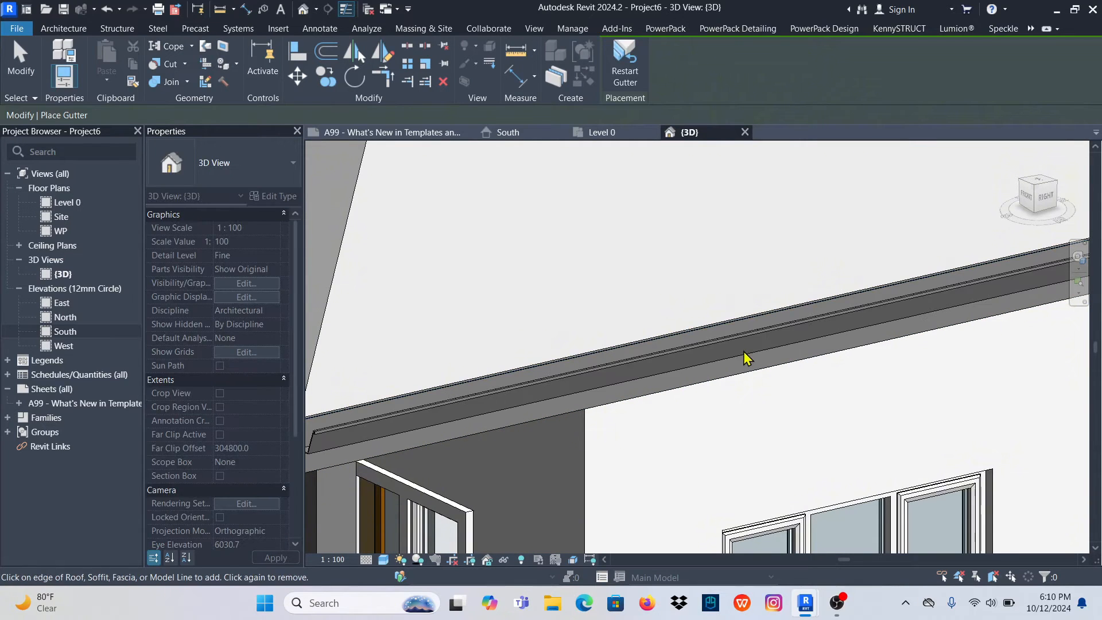
scroll(844, 333, down, 2)
scroll(491, 411, up, 6)
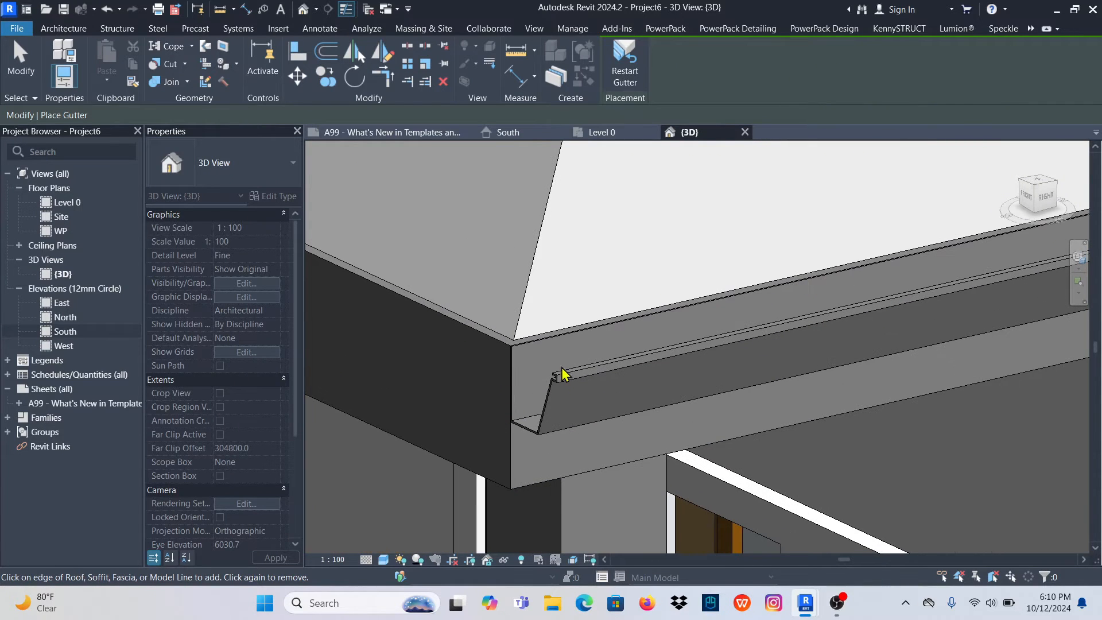
Add the Standard gutter along the upper fascia edge on the house's front side
scroll(786, 386, down, 3)
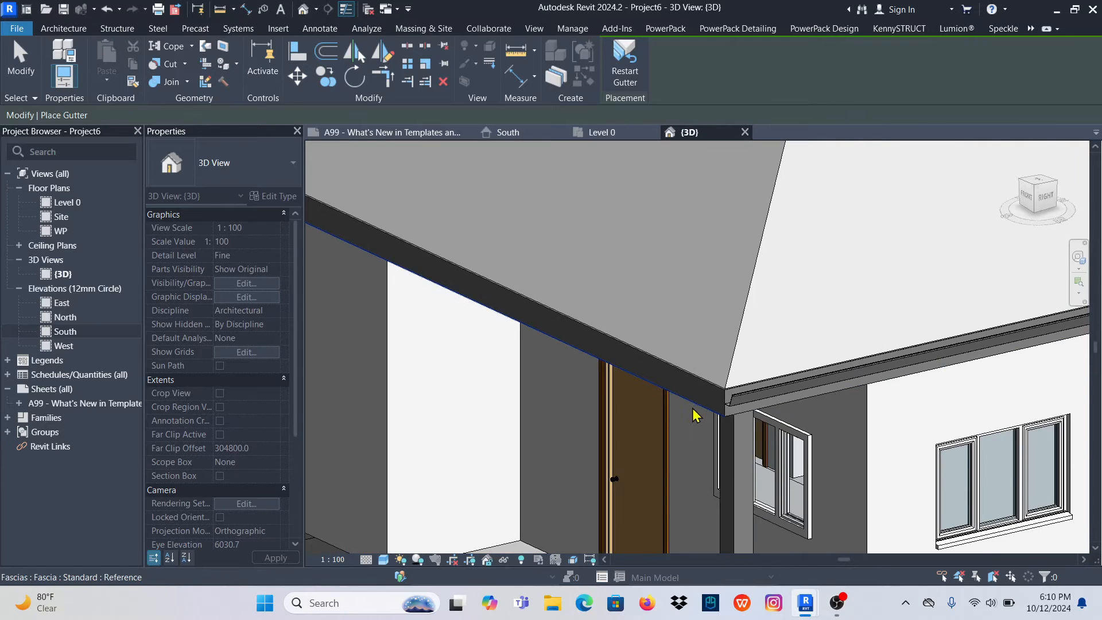
scroll(669, 381, up, 5)
scroll(685, 380, up, 2)
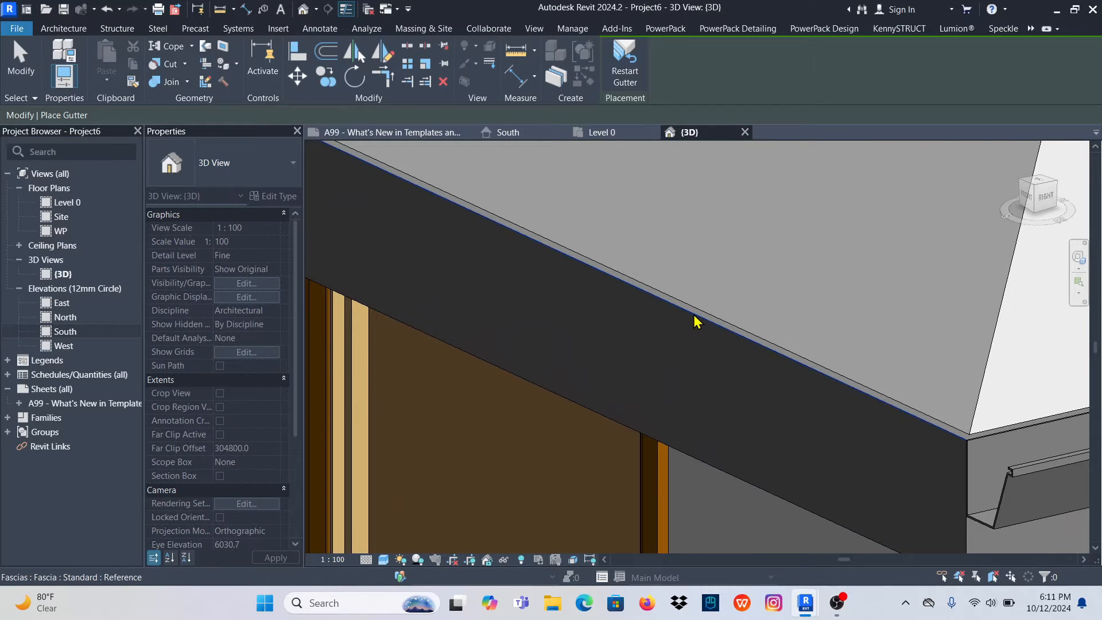
scroll(696, 321, down, 6)
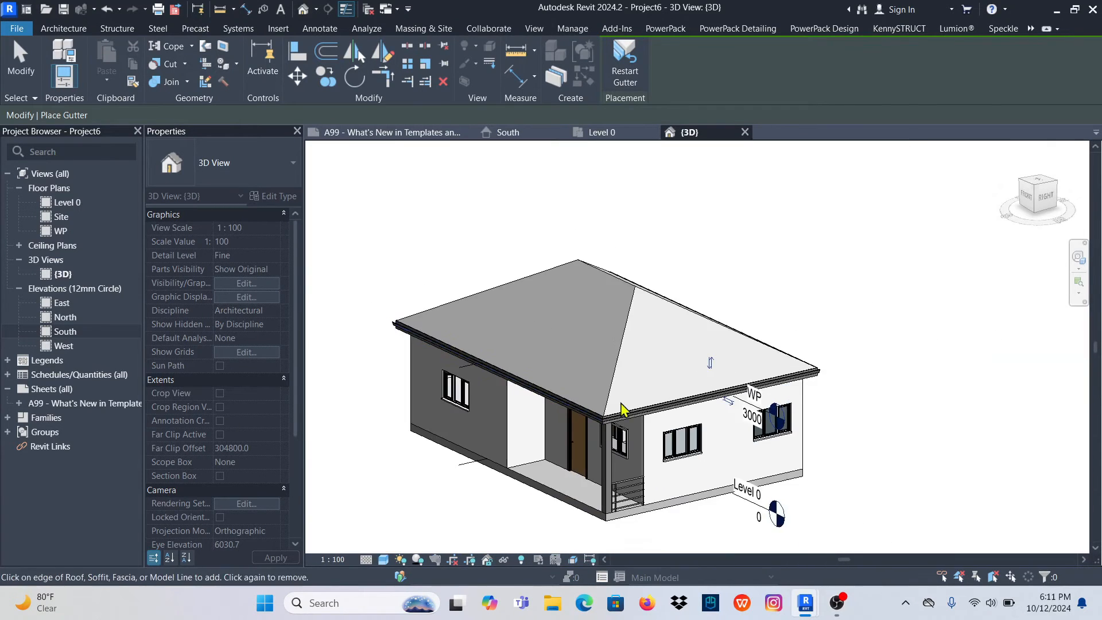
Add the Standard gutter to the upper fascia edges on the house's back and left sides and end gutter placement
shift+middle_drag(929, 377, 727, 380)
scroll(676, 405, up, 5)
scroll(675, 396, down, 6)
scroll(696, 420, up, 5)
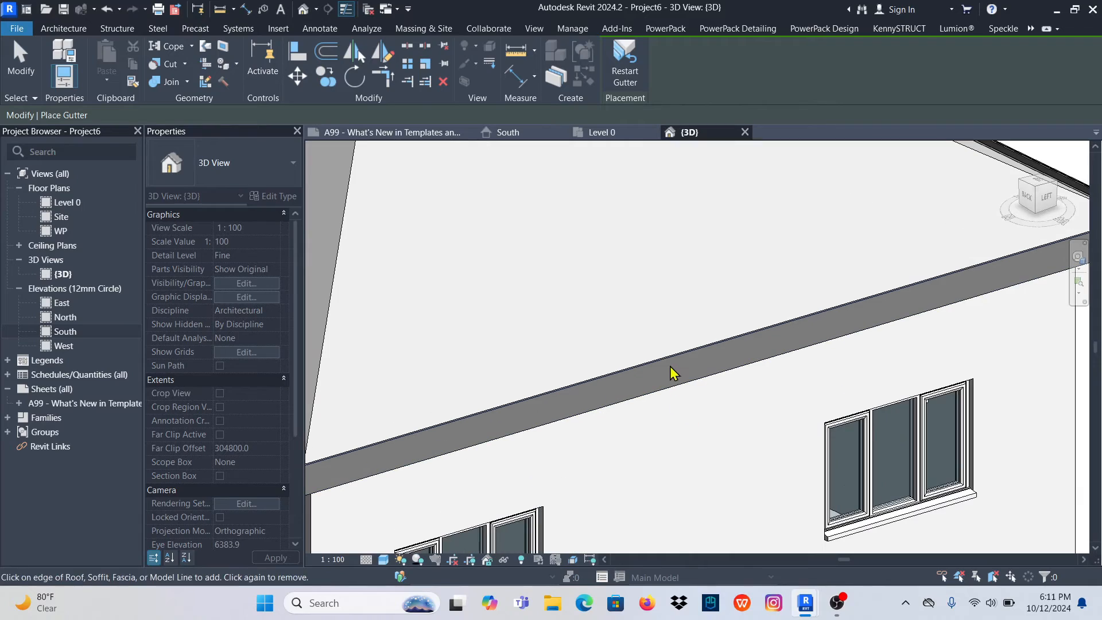
scroll(674, 366, down, 6)
shift+middle_drag(956, 384, 706, 385)
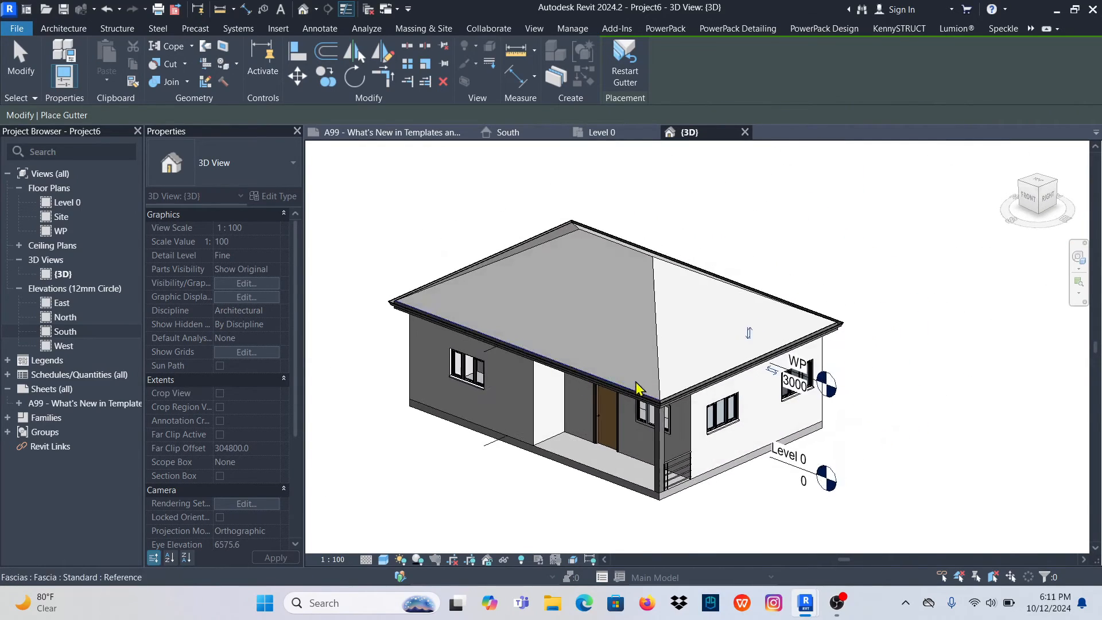
scroll(706, 384, up, 5)
scroll(705, 384, down, 4)
right_click(828, 185)
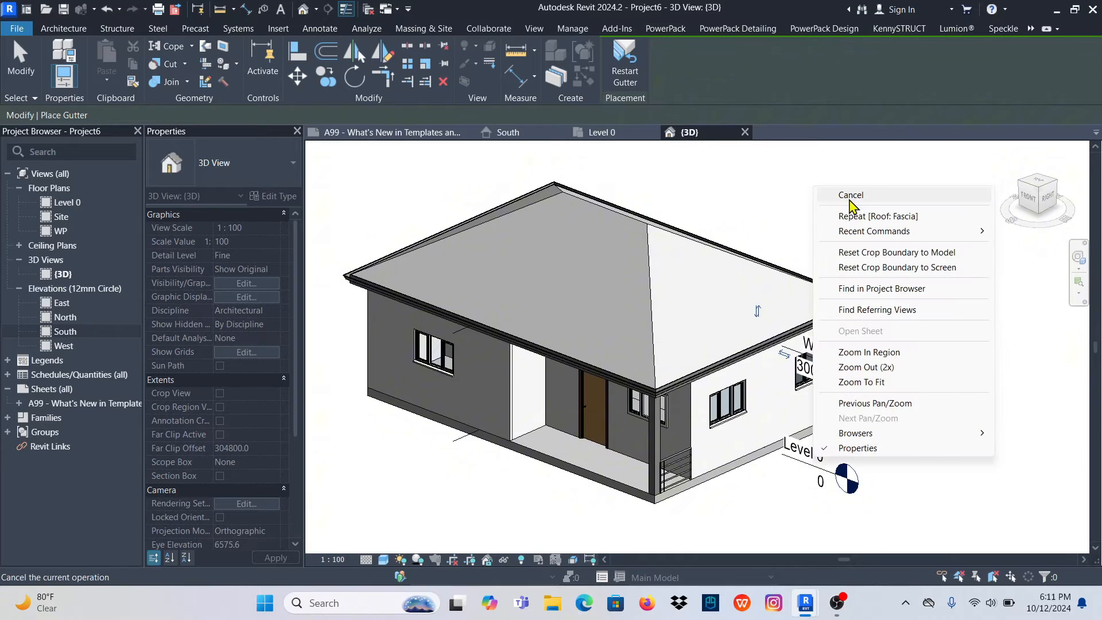
click(850, 194)
right_click(831, 184)
click(849, 194)
Examine the gutter and fascia joint at the roof's front-right corner and the overall house in the 3D view
scroll(625, 423, up, 3)
scroll(643, 390, up, 2)
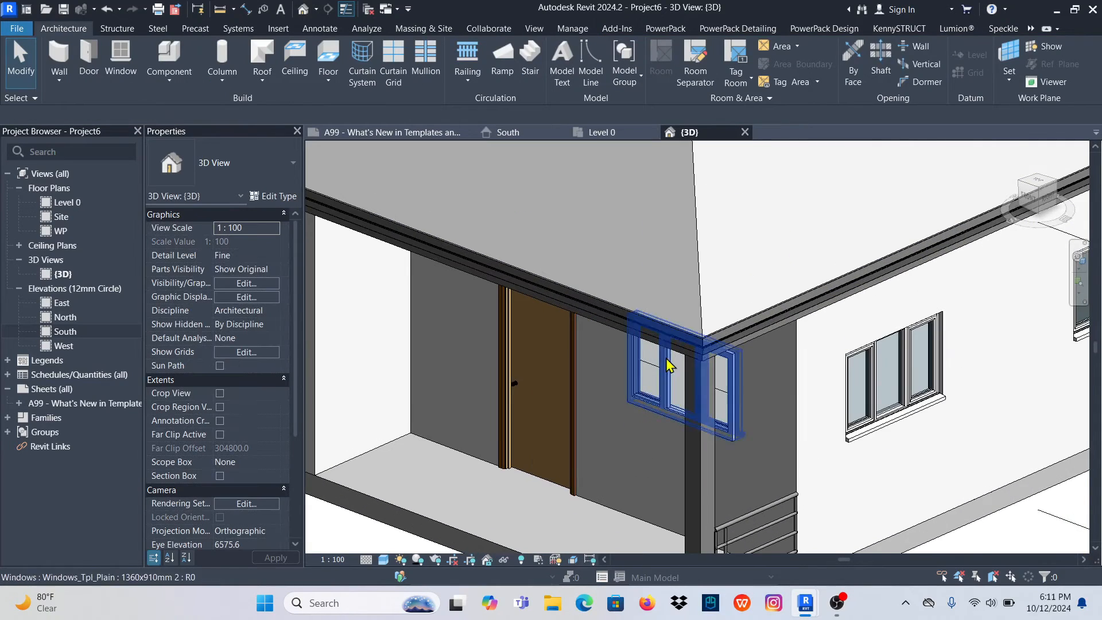
scroll(700, 364, up, 4)
scroll(684, 400, down, 2)
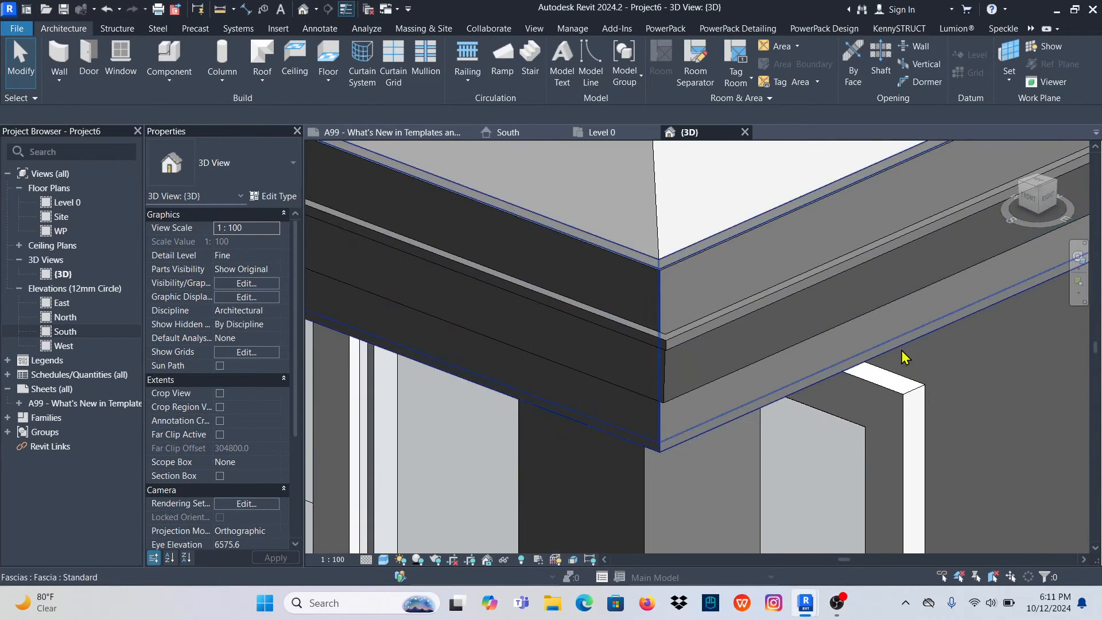
scroll(688, 352, down, 4)
scroll(674, 453, down, 5)
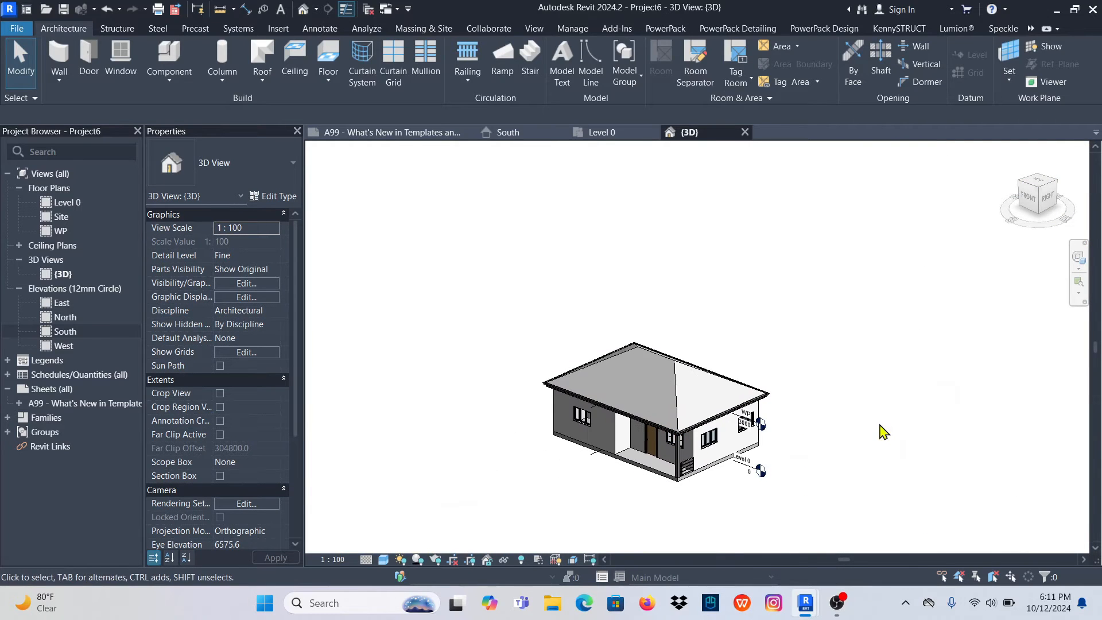
scroll(651, 472, up, 2)
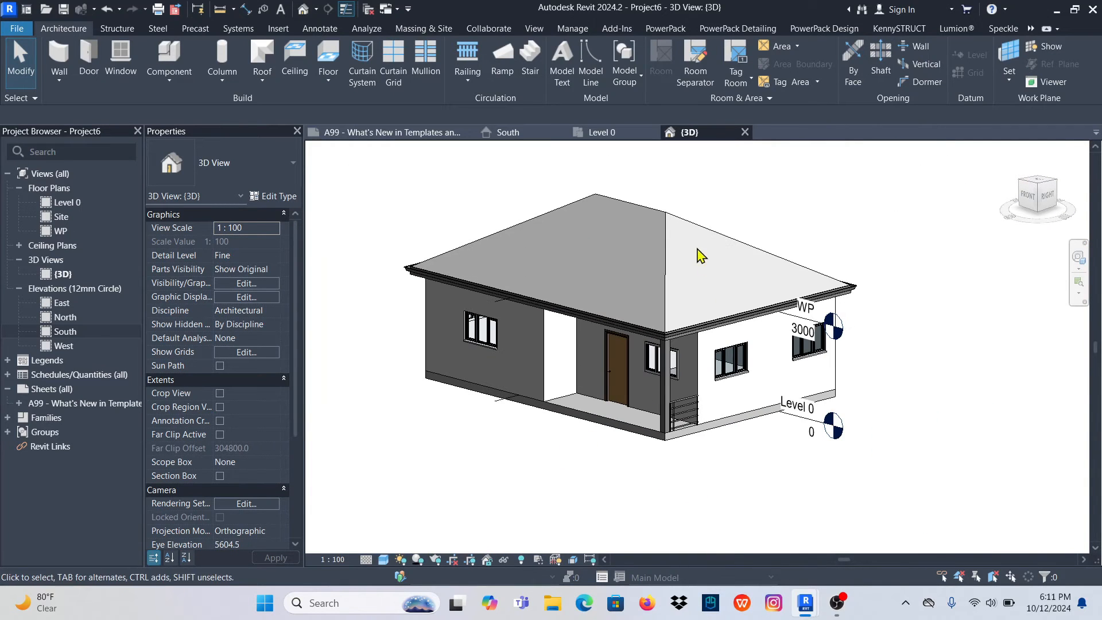
Review the room layout in the Level 0 plan and the finished house exterior in the 3D view
click(612, 136)
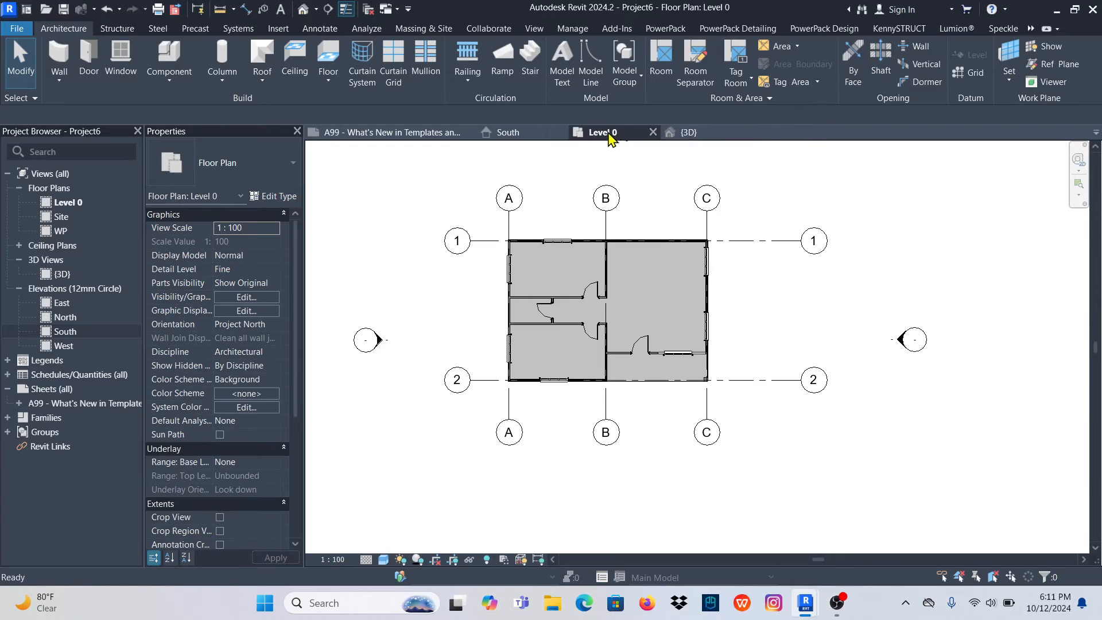
scroll(541, 248, up, 4)
scroll(574, 321, down, 4)
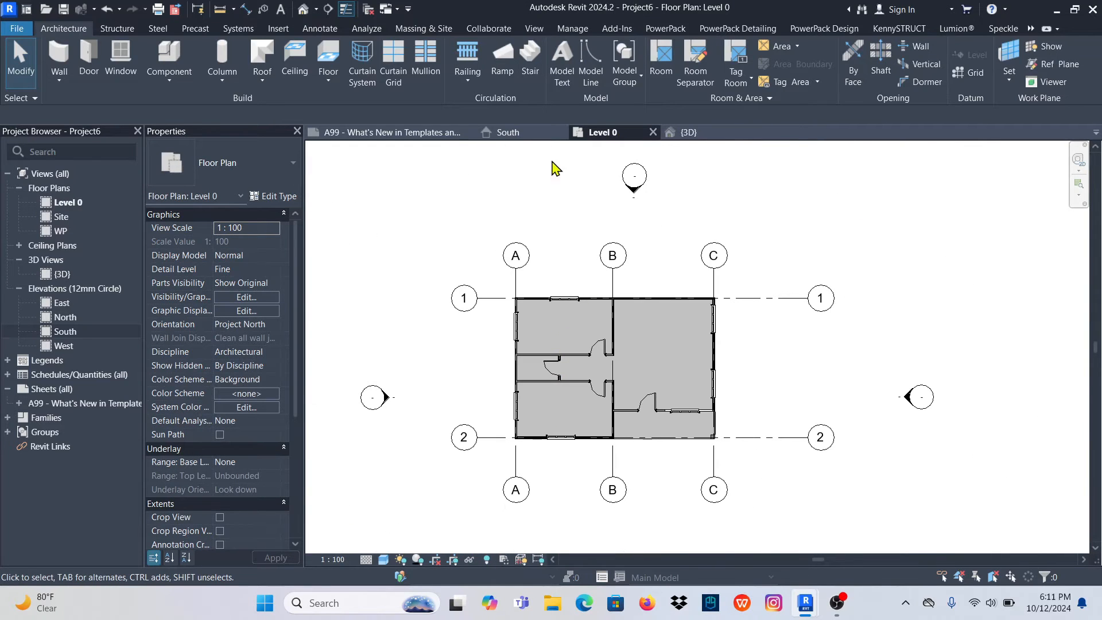
scroll(596, 380, up, 1)
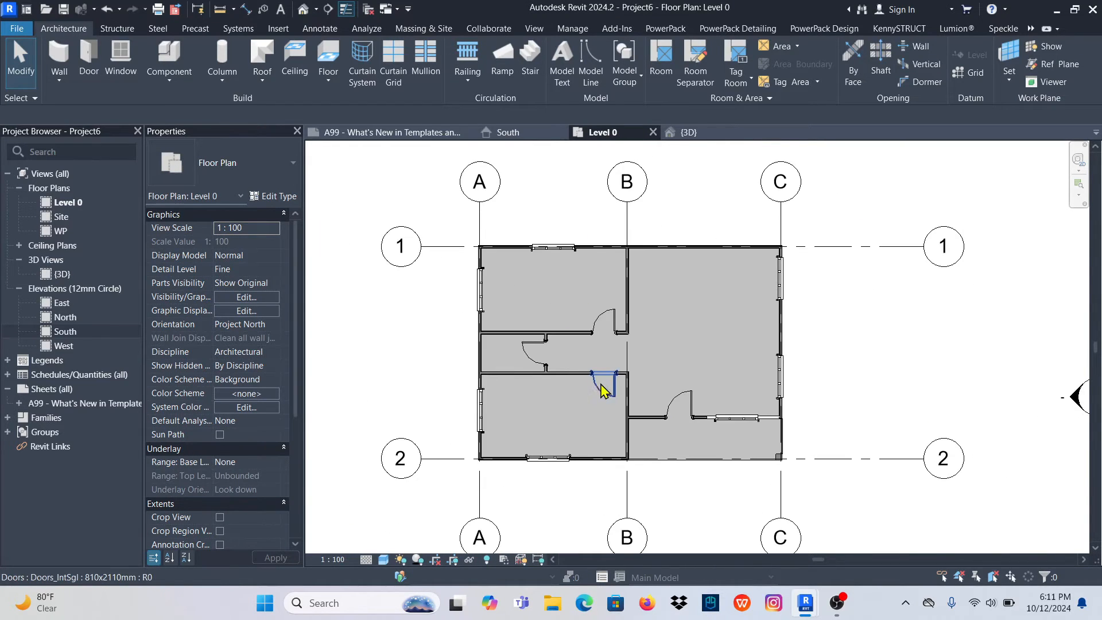
click(697, 135)
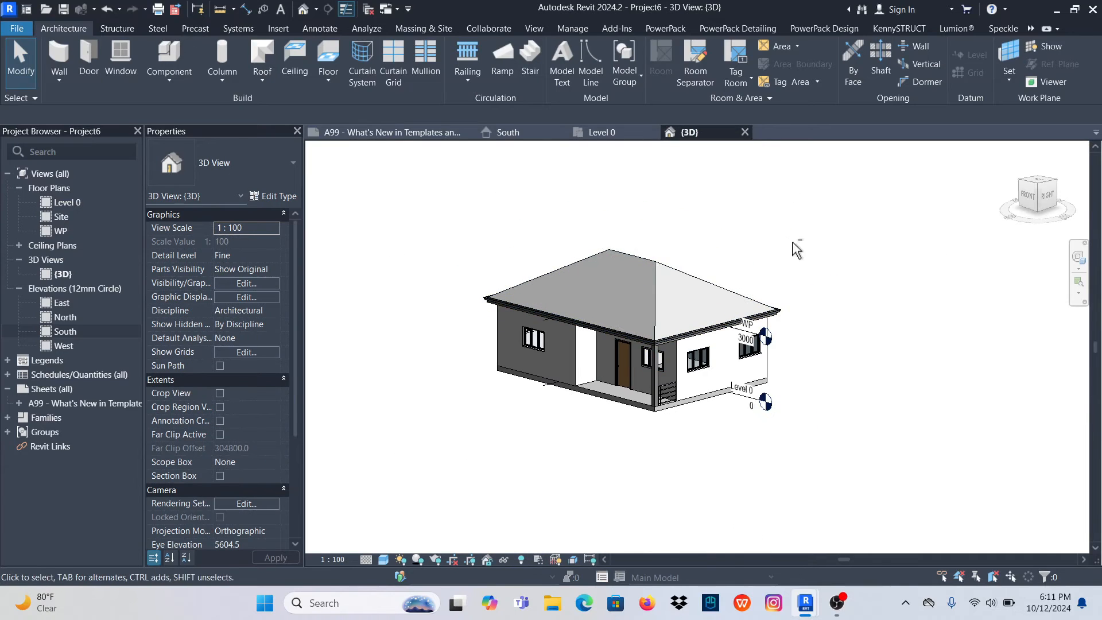
shift+middle_drag(794, 243, 762, 280)
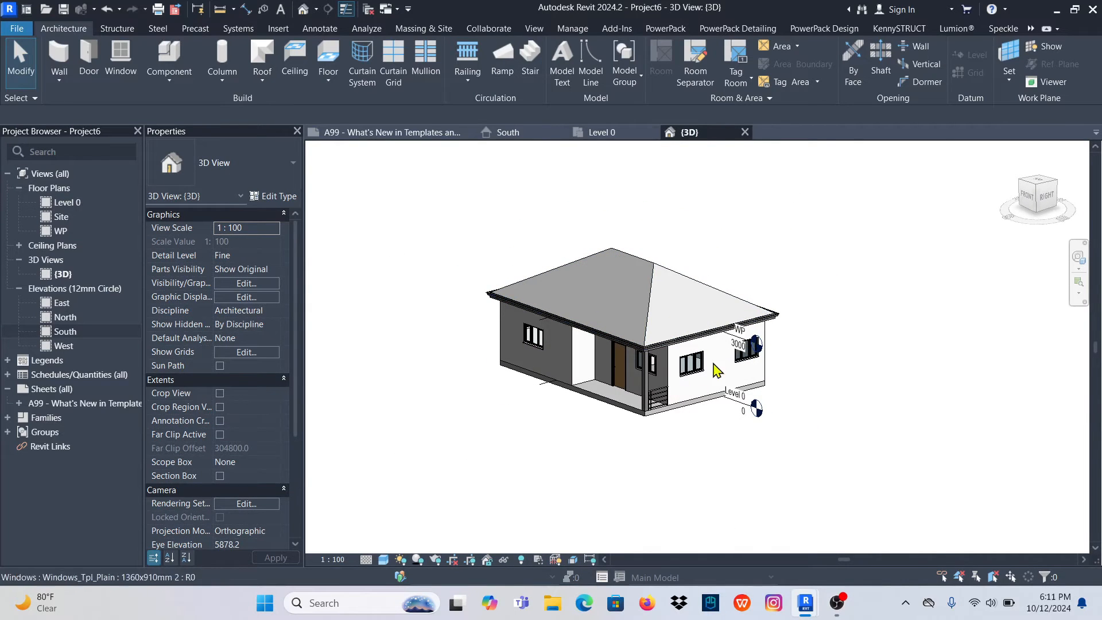
scroll(666, 304, up, 3)
scroll(578, 340, down, 1)
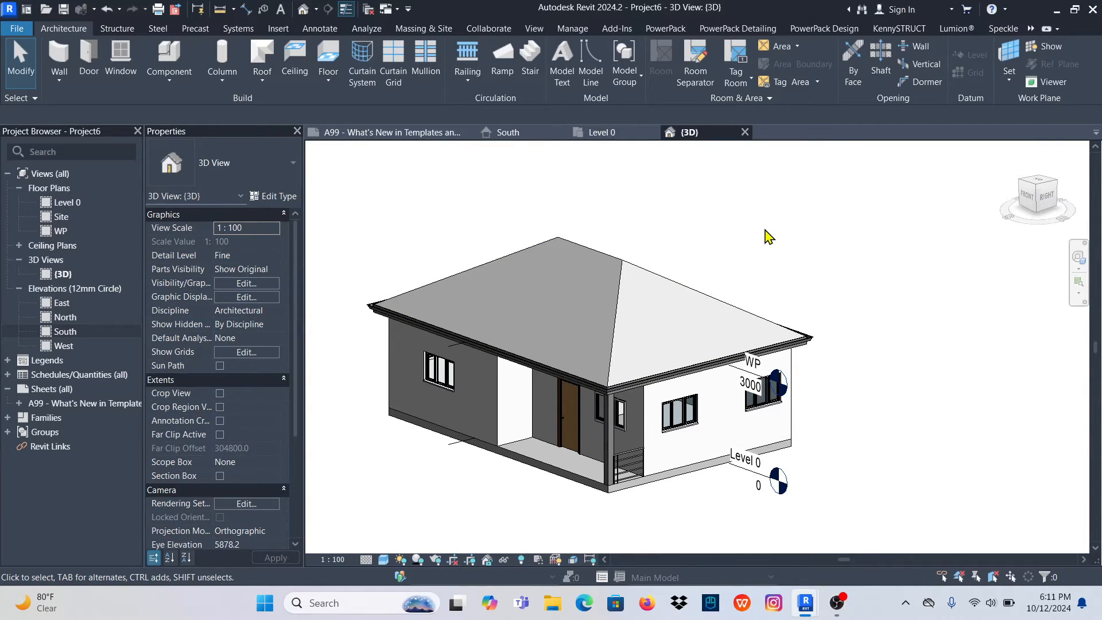
middle_drag(630, 322, 648, 313)
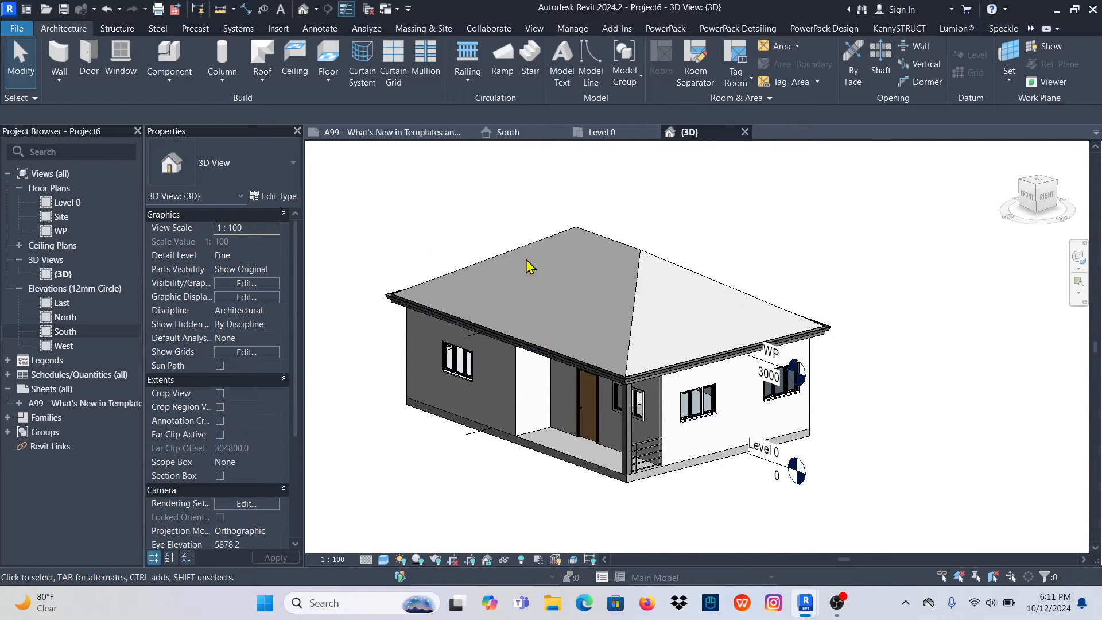
Save the project as a Revit project file named Architect model in the Youtube Videos folder under Documents
click(117, 29)
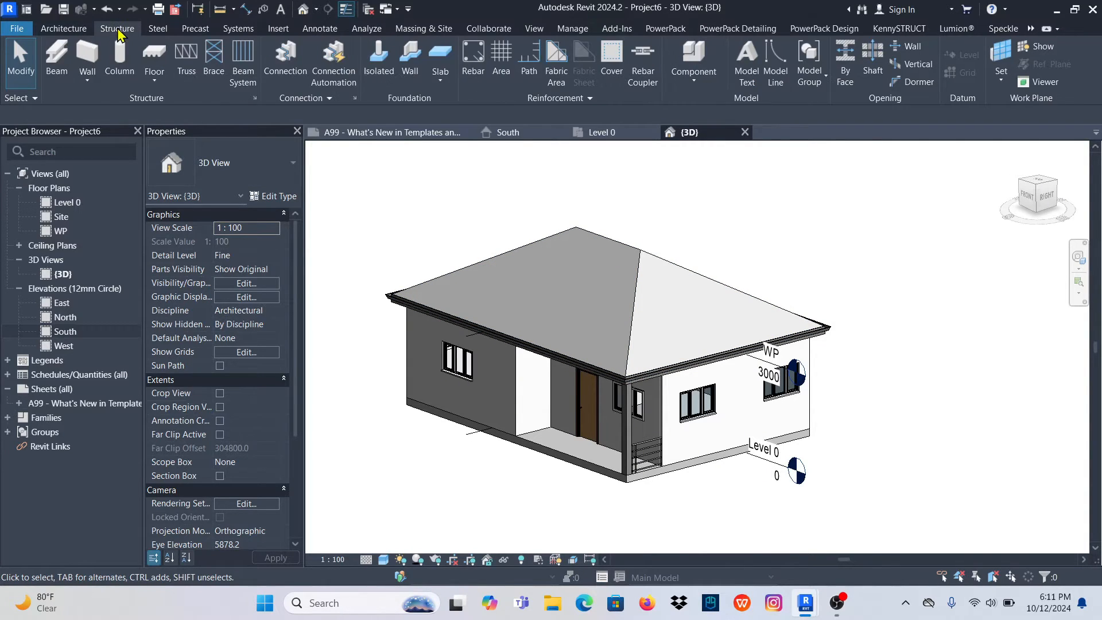
click(17, 30)
mouse_move(72, 216)
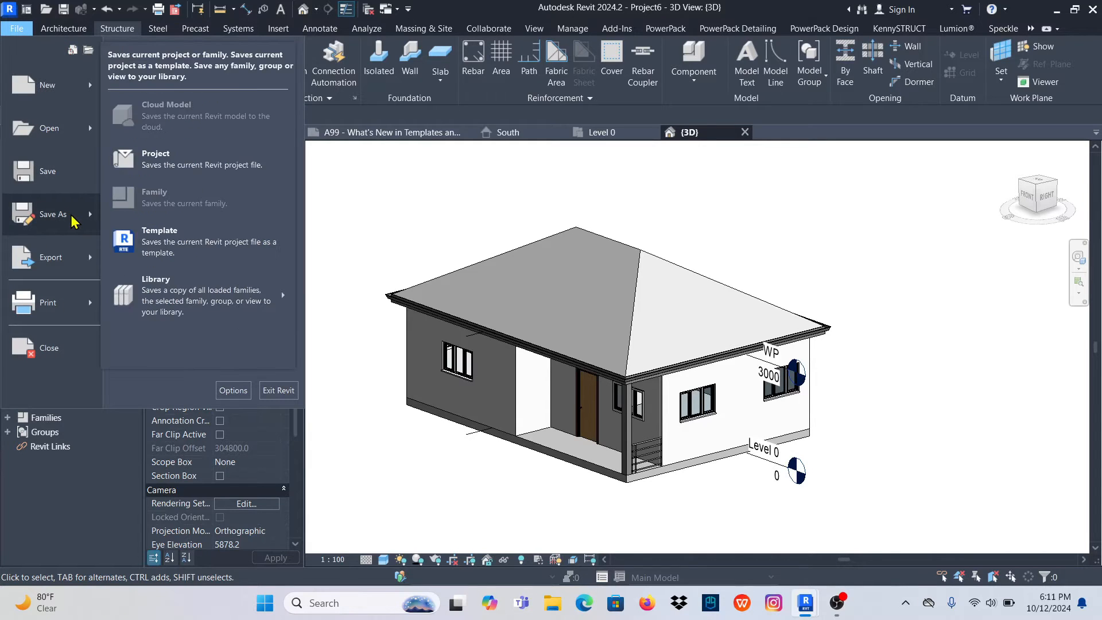
click(172, 157)
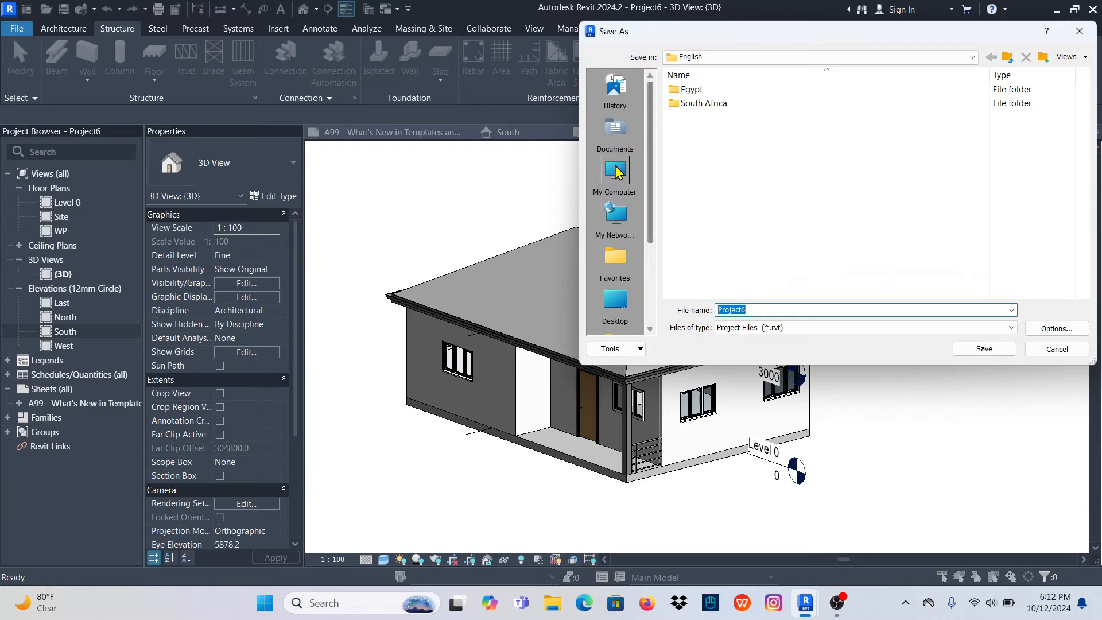
click(614, 131)
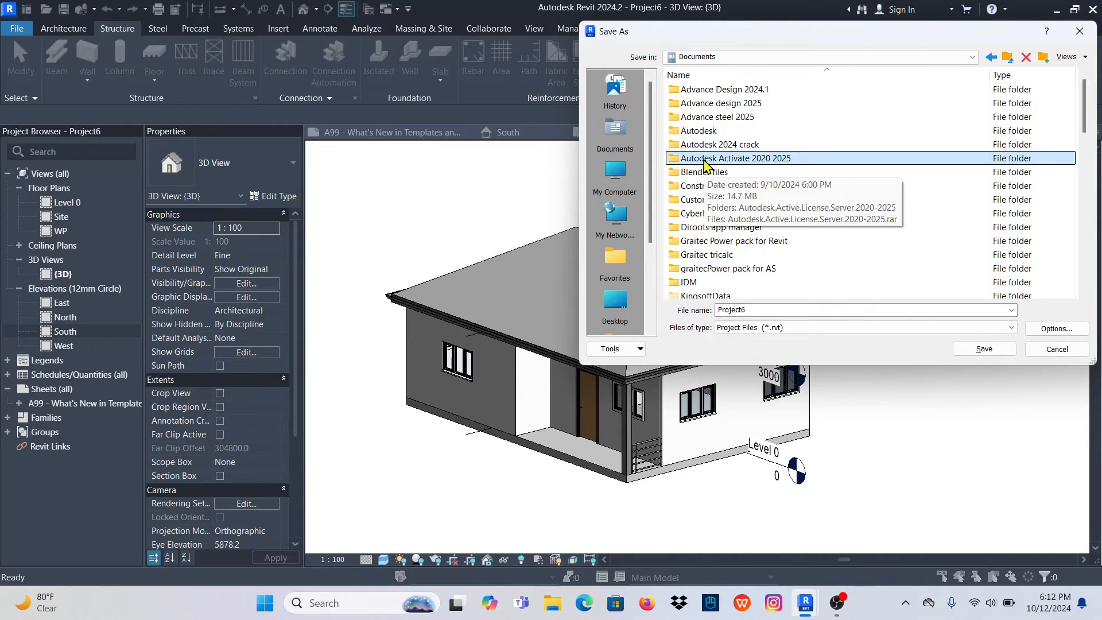
scroll(704, 165, down, 10)
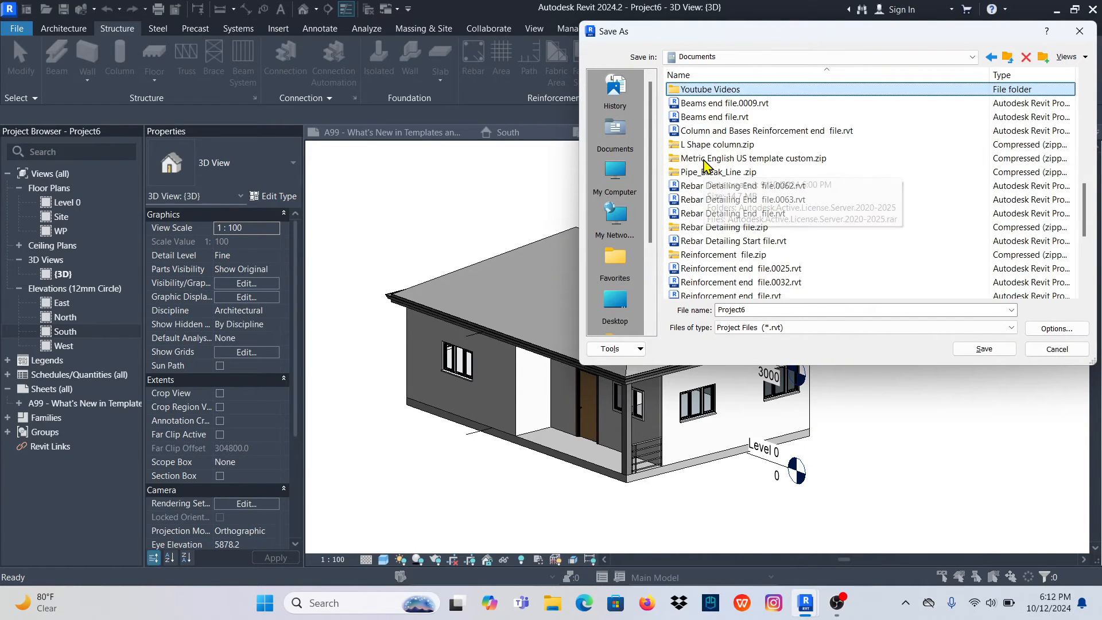
double_click(705, 90)
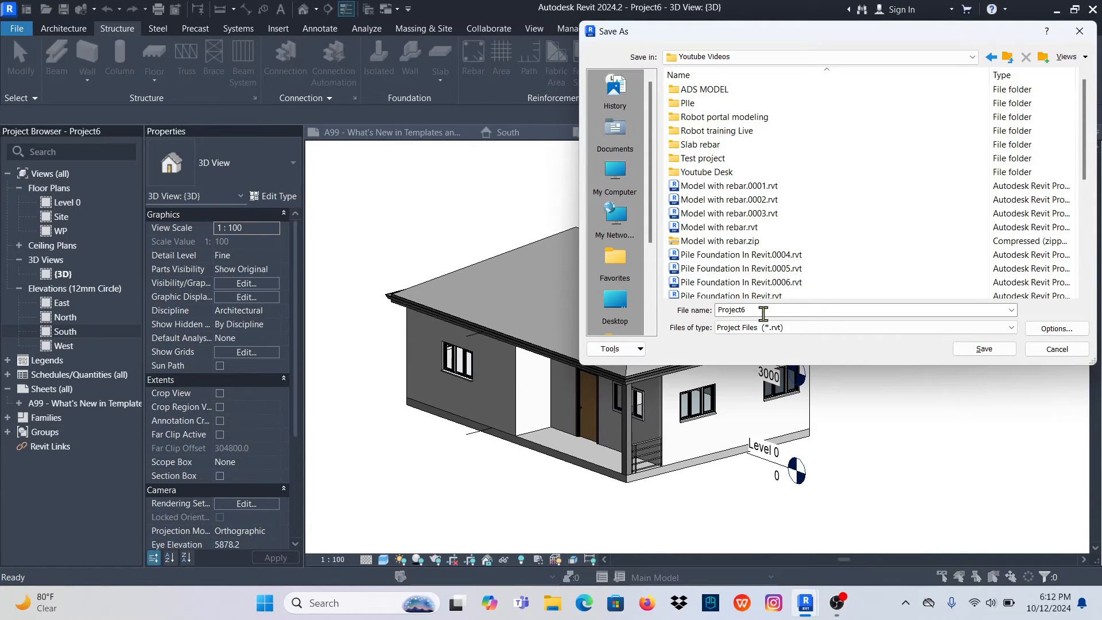
double_click(759, 309)
key(Caps_Lock)
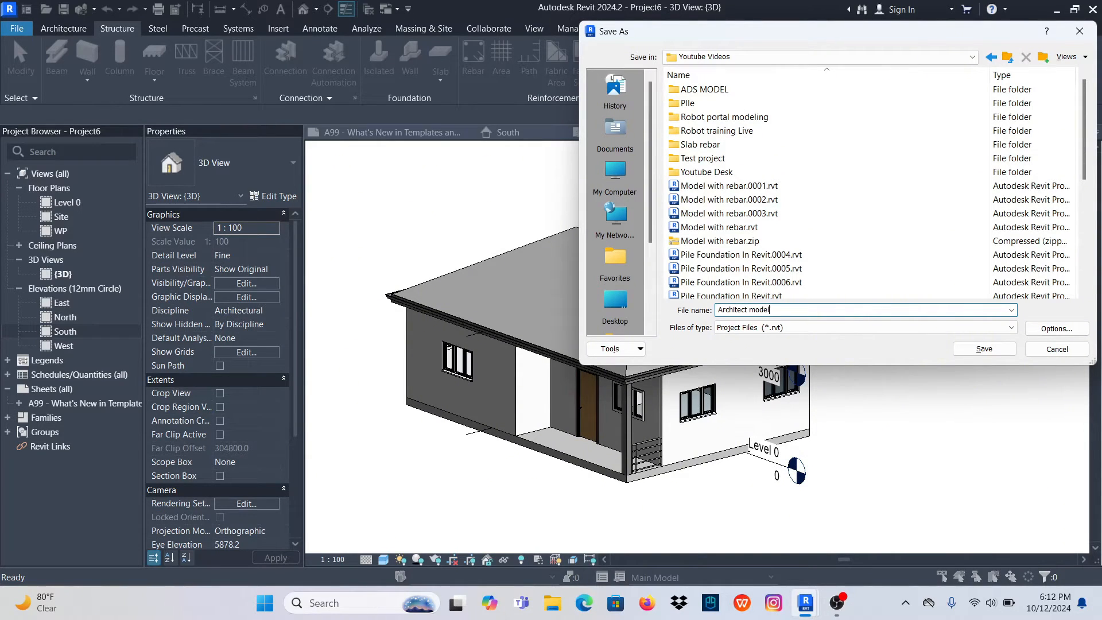
click(976, 352)
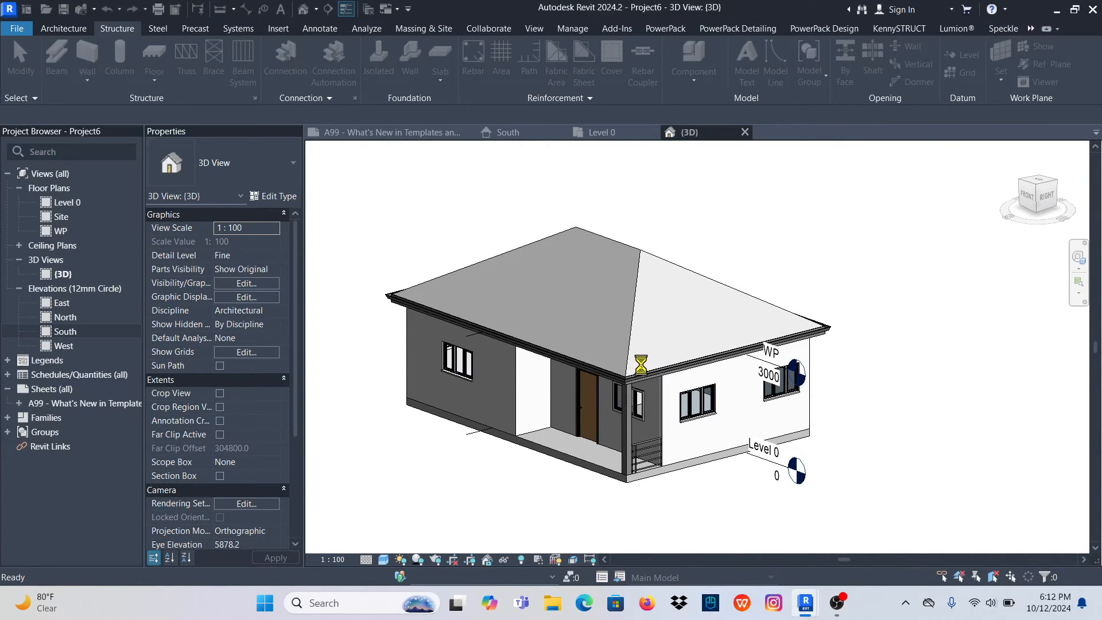
Check the saved house model once more and close the 3D view
scroll(703, 298, down, 3)
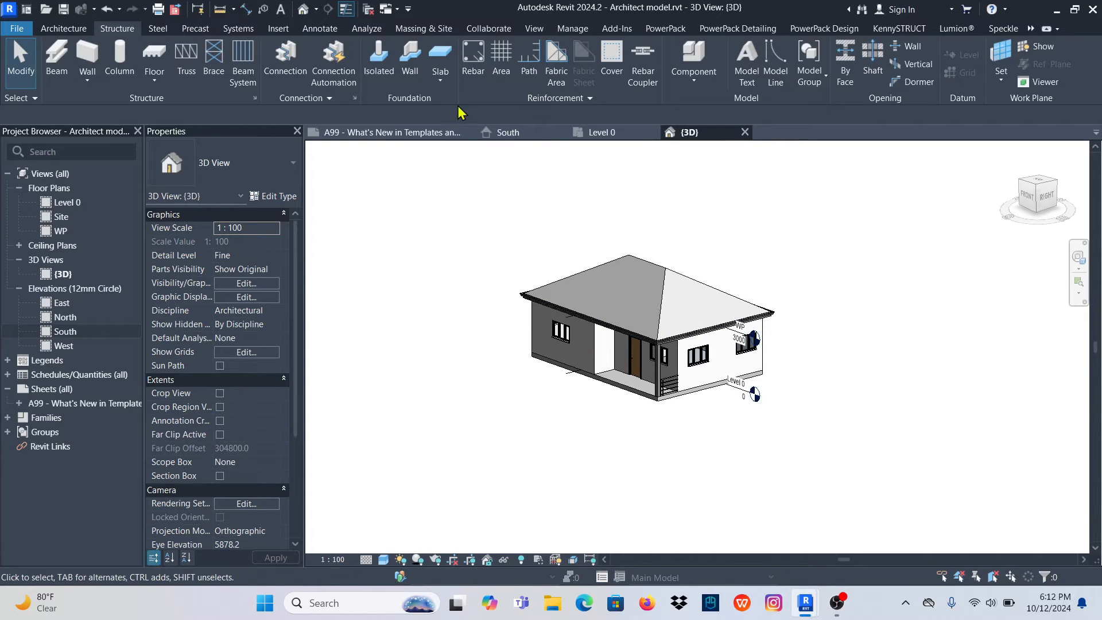
scroll(664, 307, up, 2)
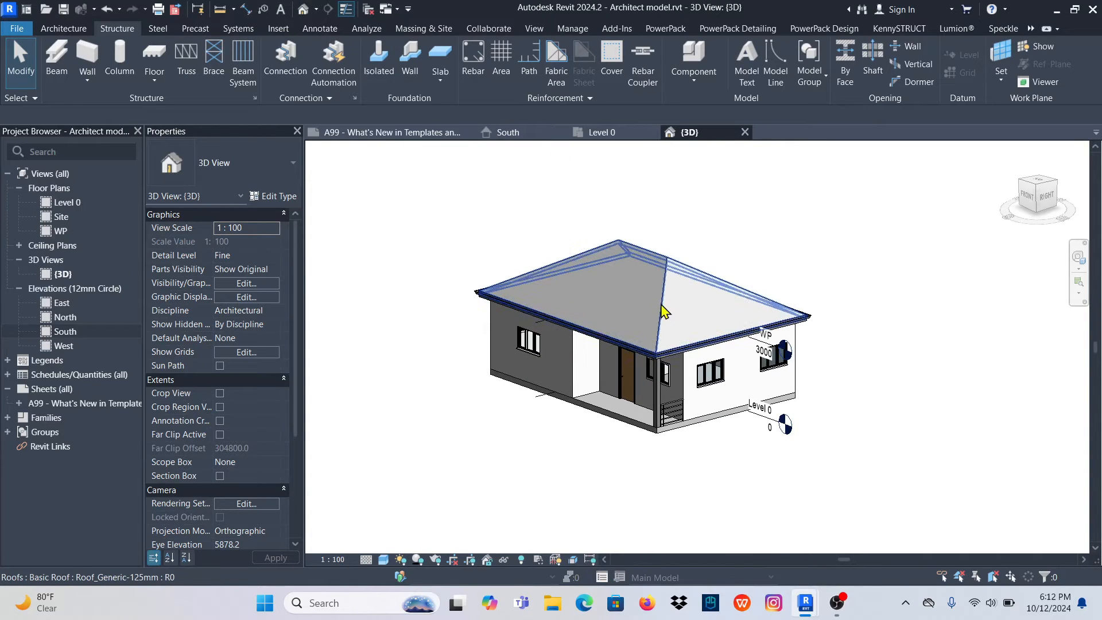
click(744, 133)
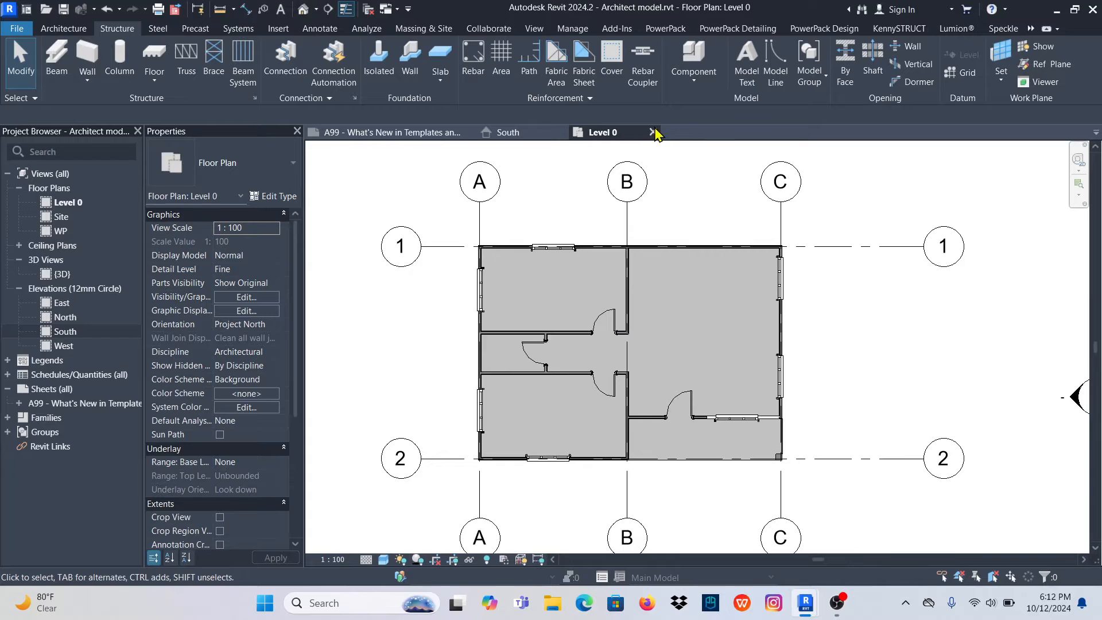
Close the Level 0 plan, the South elevation and the remaining template sheet view of the house project
click(653, 132)
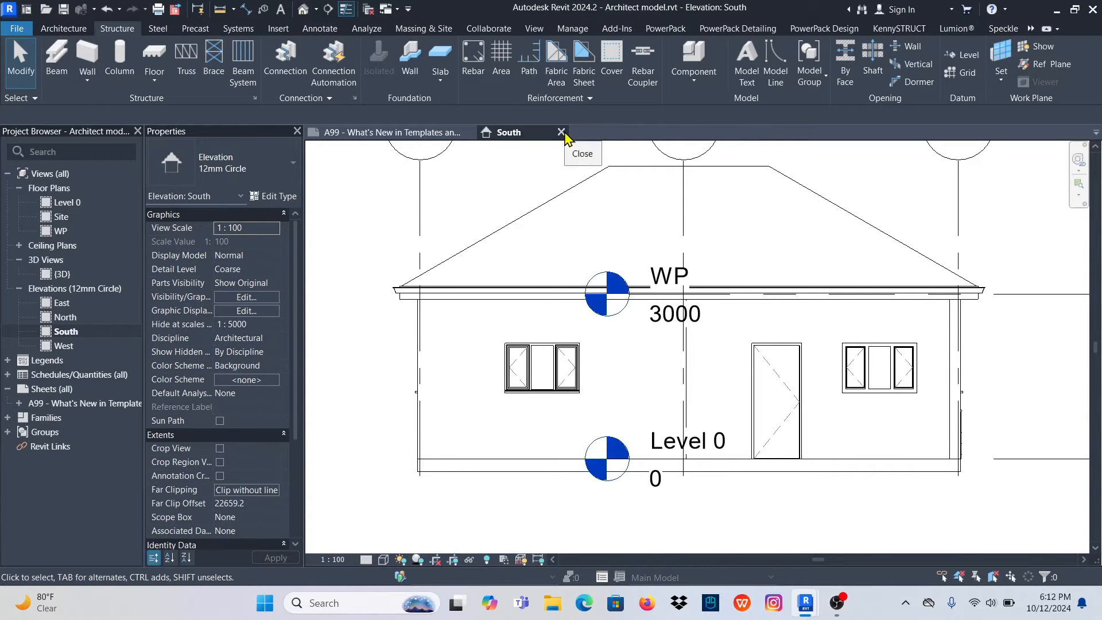
click(562, 133)
click(474, 133)
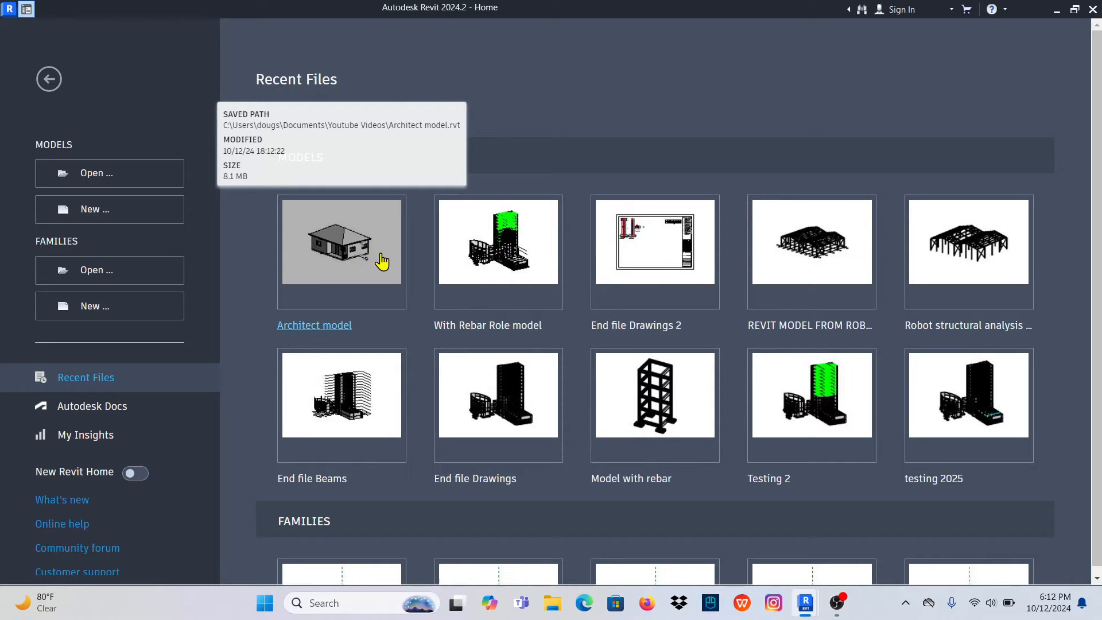
Create a new project from the Structural Analysis-DefaultGBRENU.rte template in the English templates folder
click(99, 220)
click(706, 105)
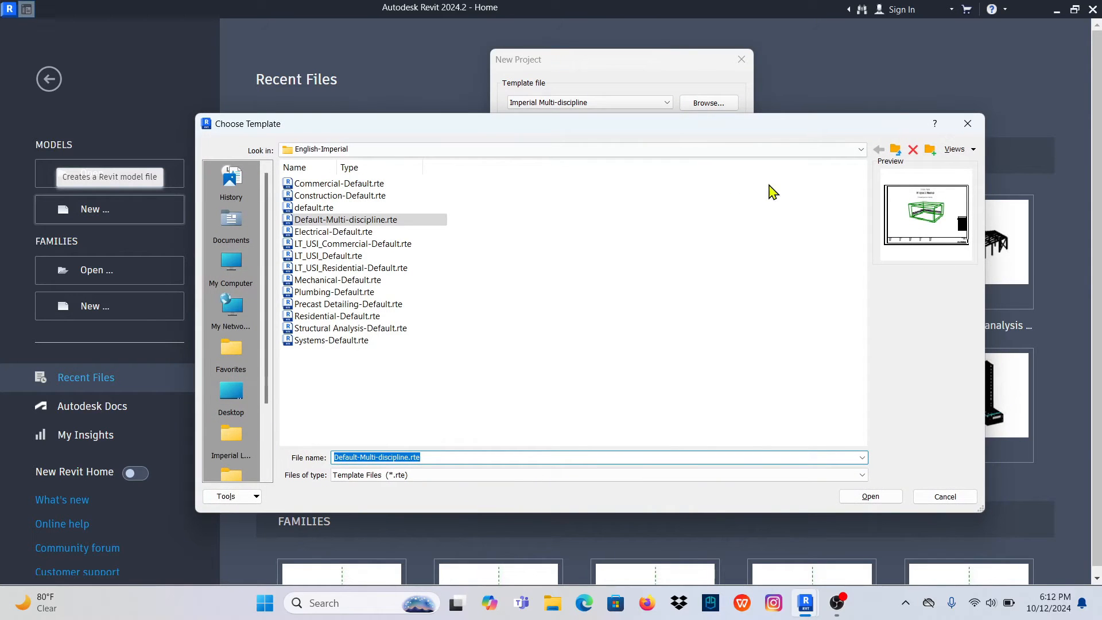
click(860, 150)
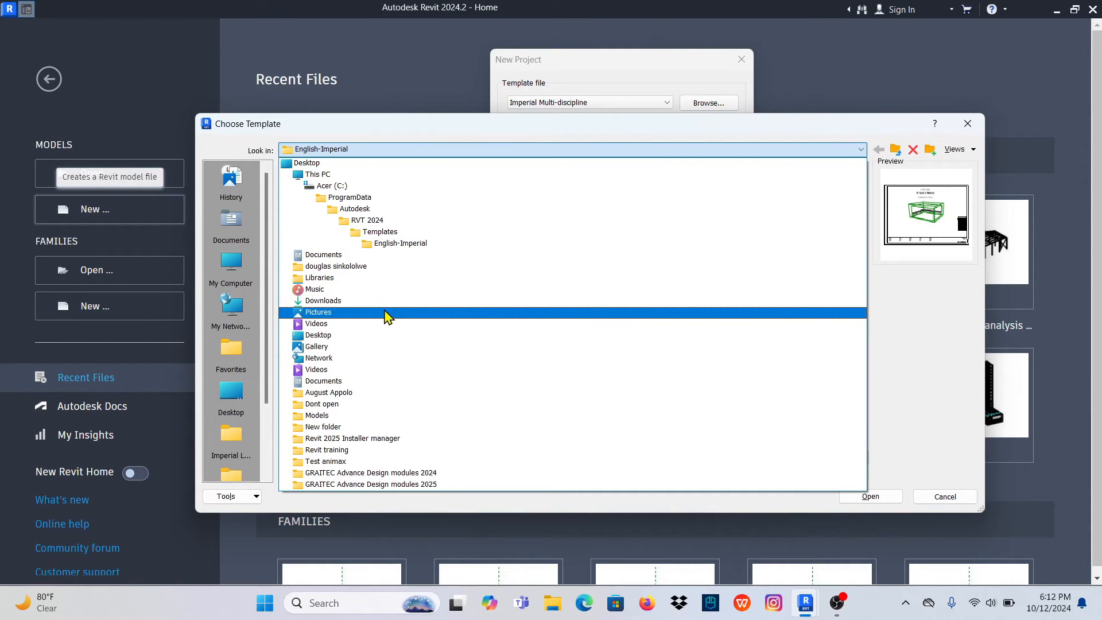
click(399, 233)
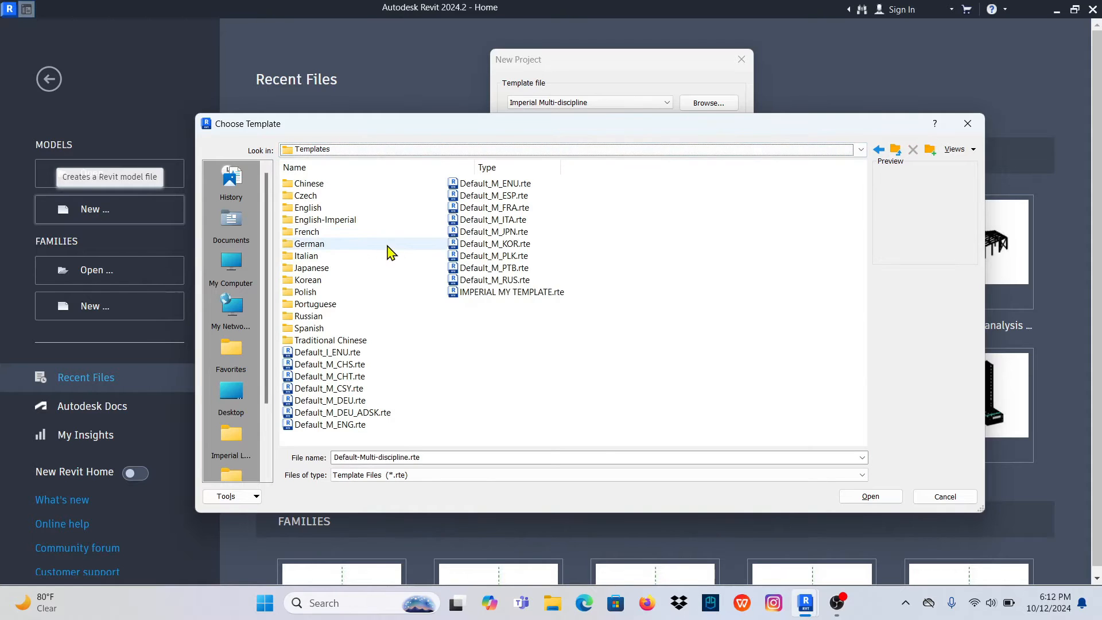
double_click(308, 208)
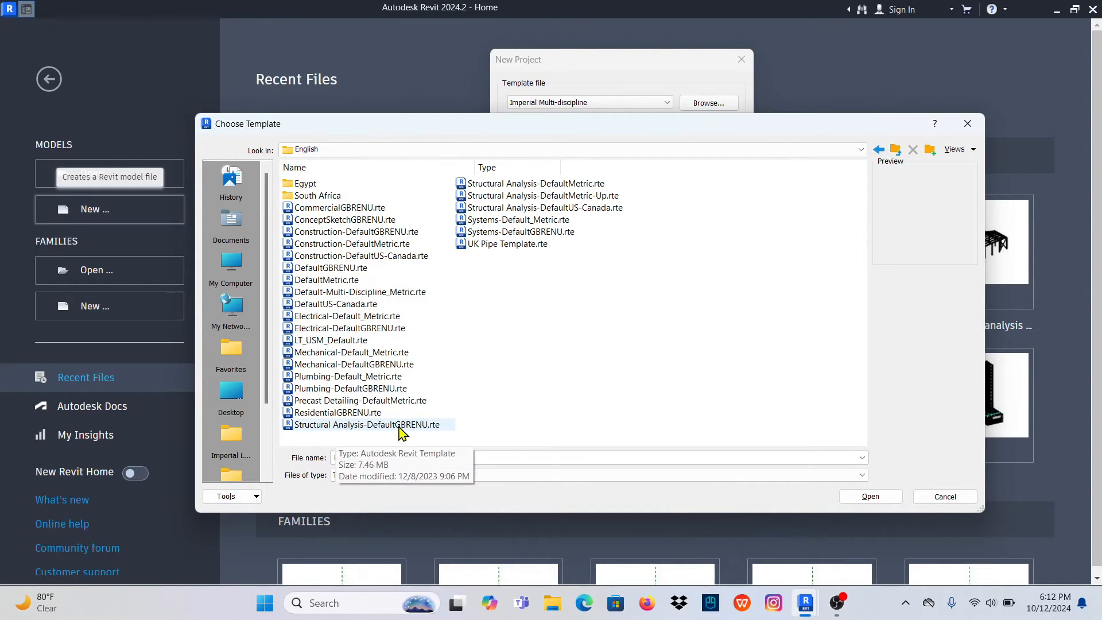
click(351, 425)
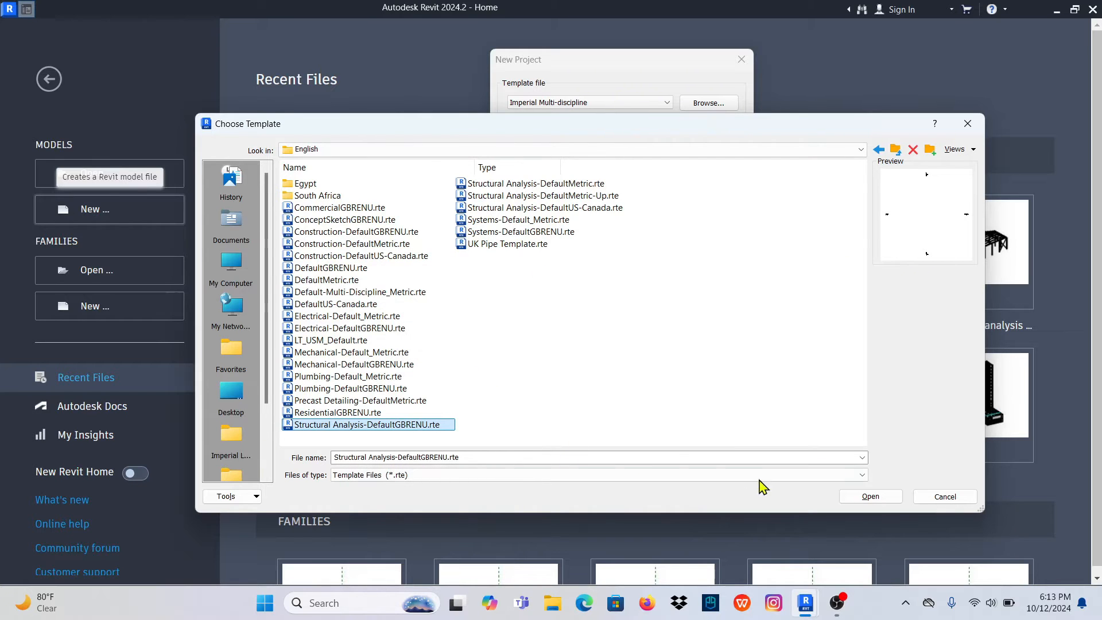
click(874, 497)
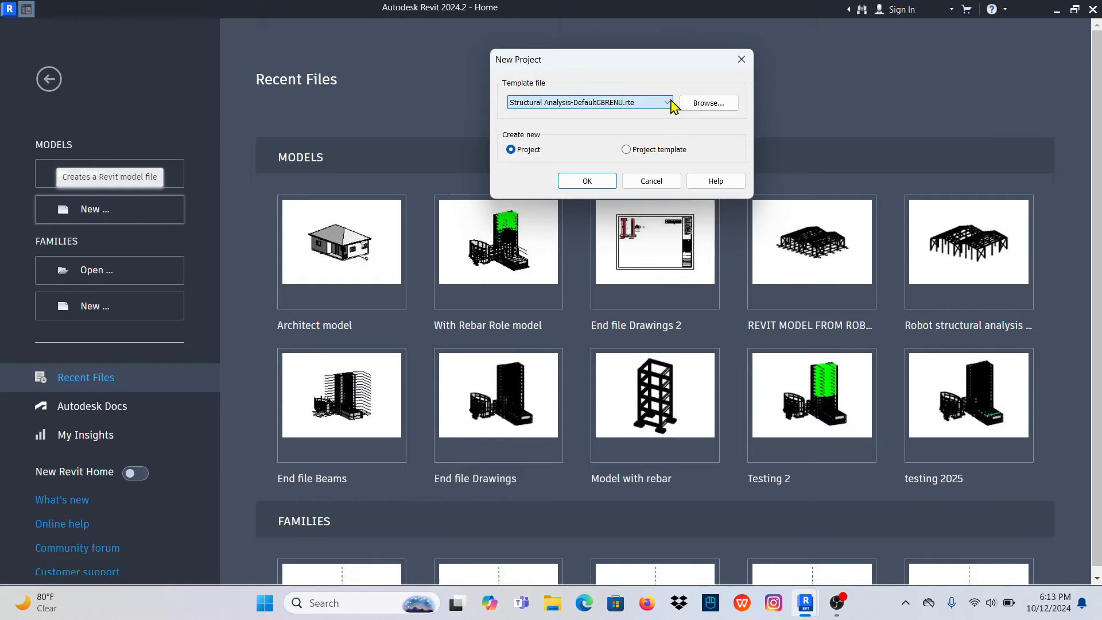
click(596, 182)
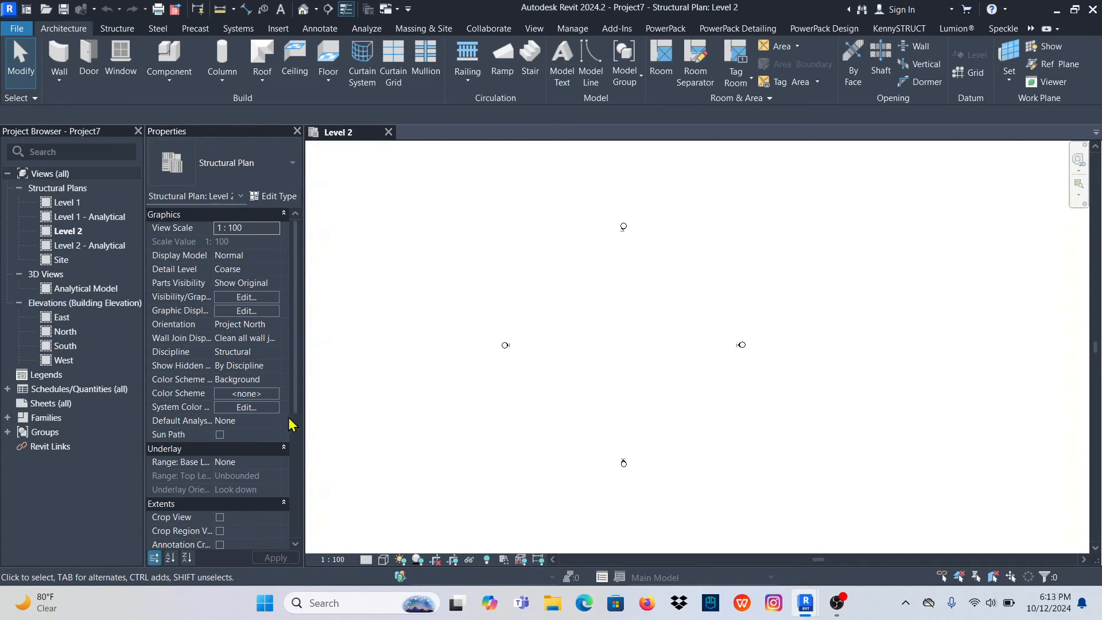
Open the South elevation and examine the height difference between Level 1 and Level 2
double_click(80, 347)
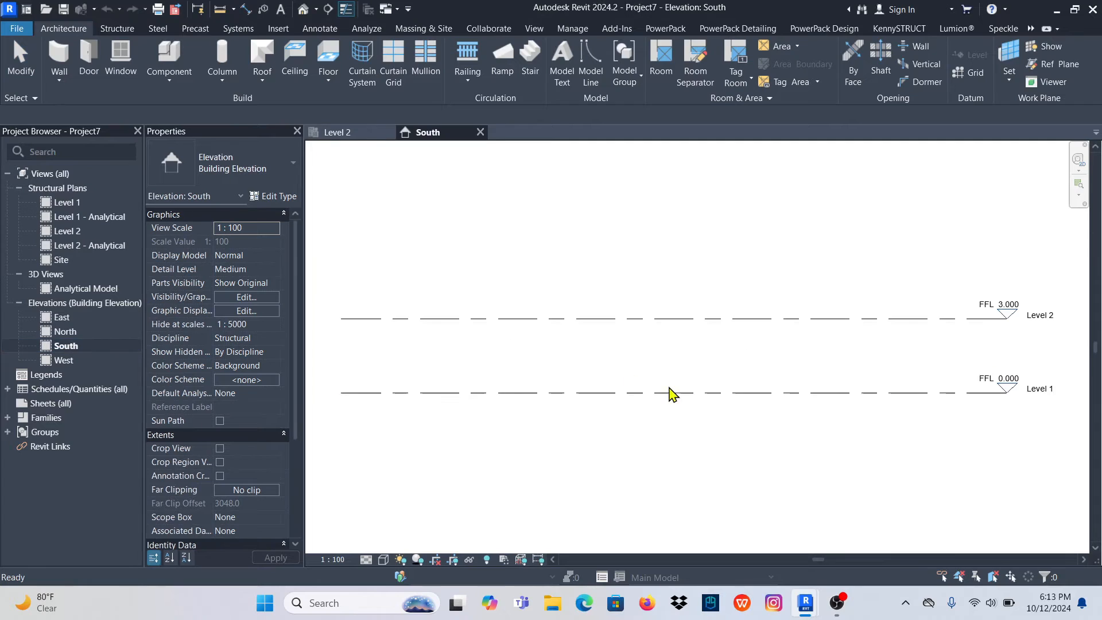
scroll(918, 379, up, 3)
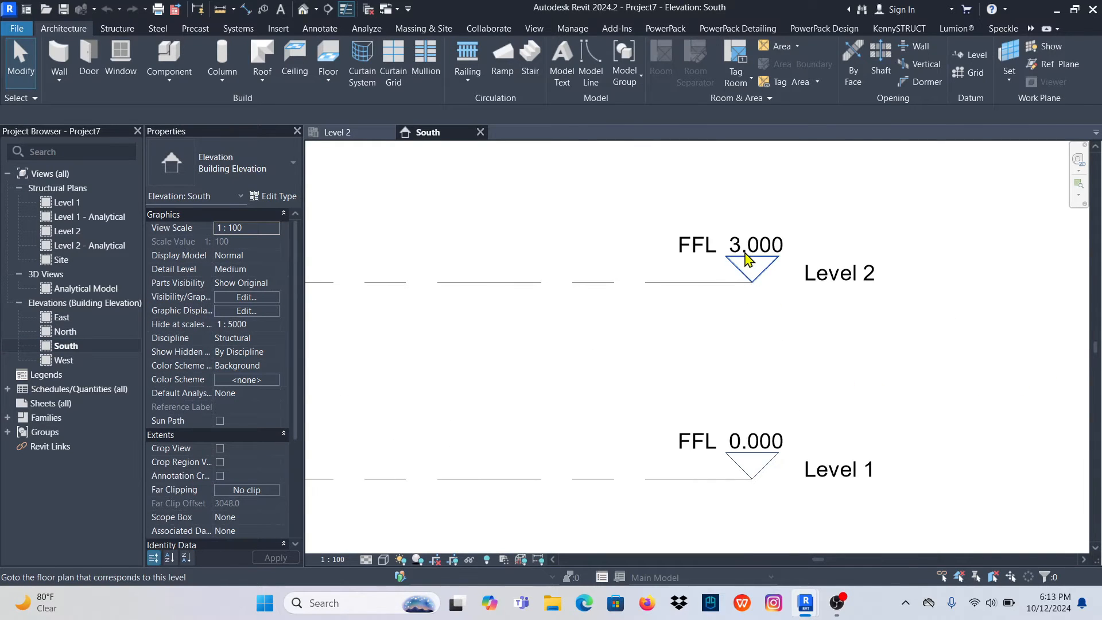
scroll(930, 317, down, 1)
scroll(930, 317, down, 1)
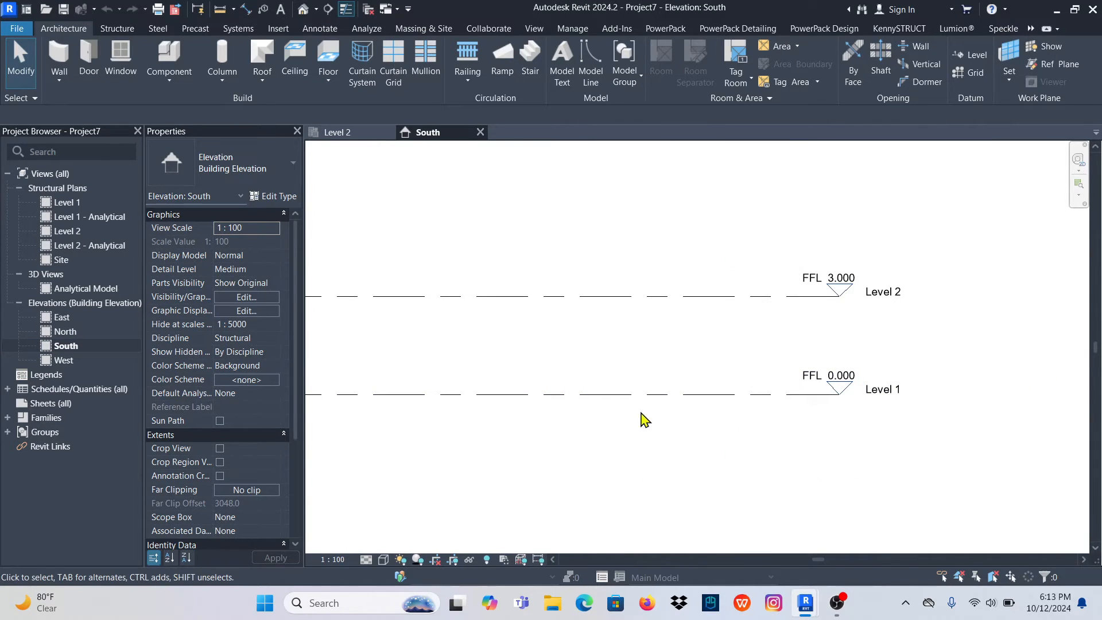
click(624, 298)
scroll(713, 376, down, 3)
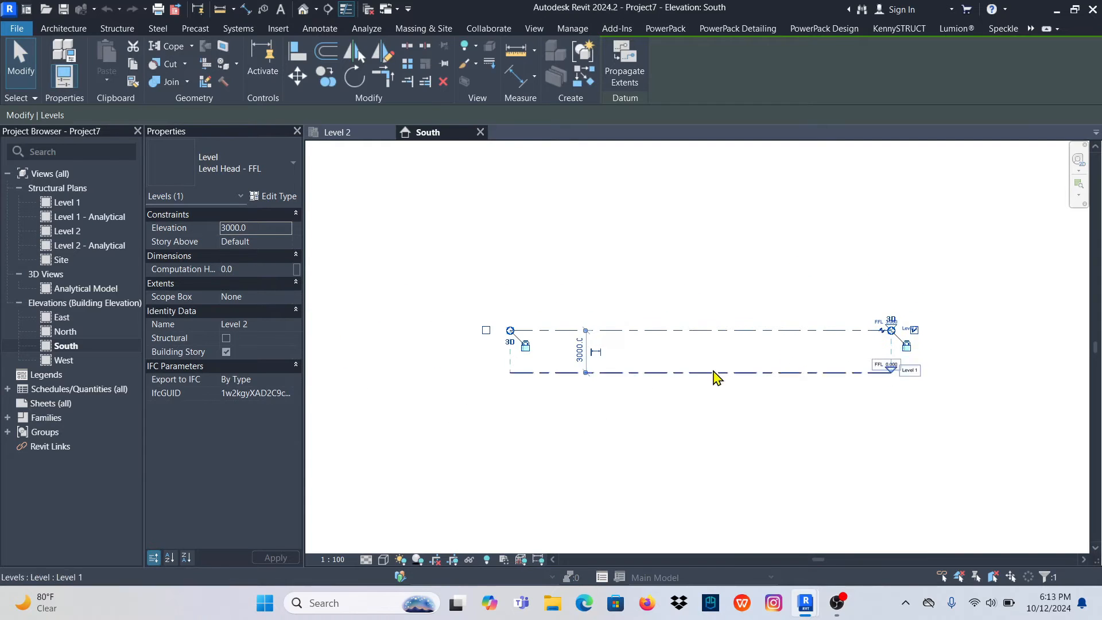
scroll(582, 364, up, 6)
scroll(503, 384, down, 4)
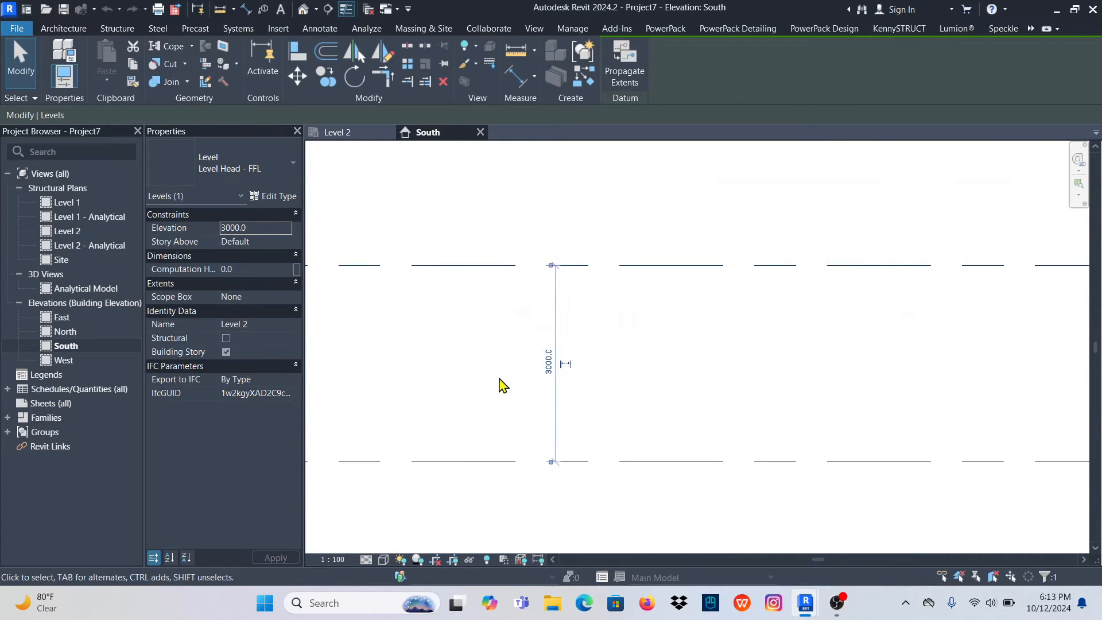
click(583, 374)
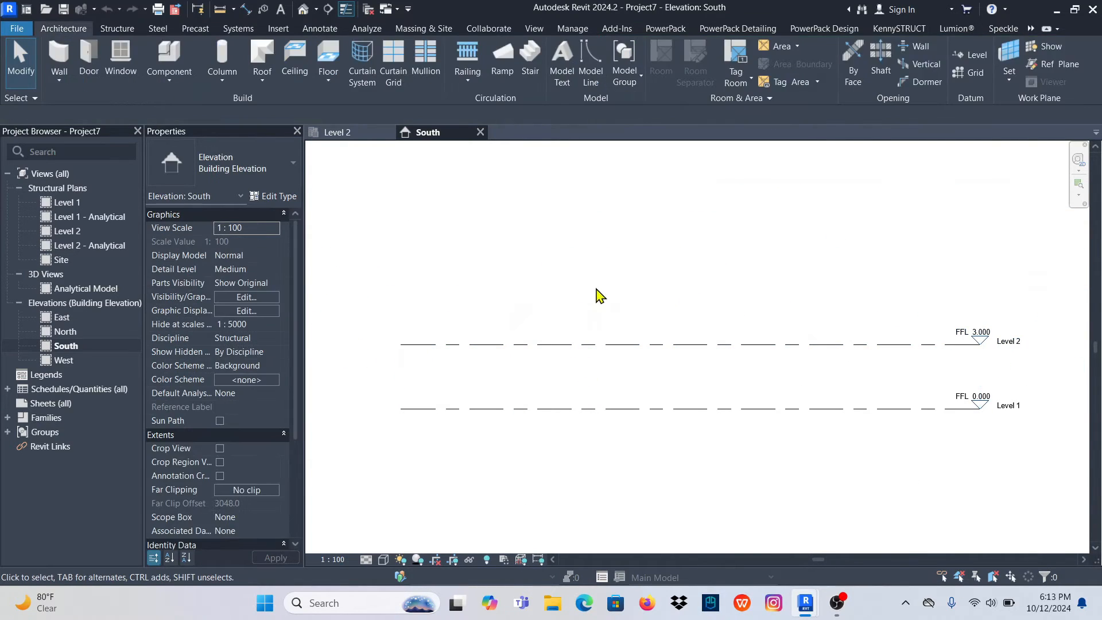
Add a third level 3000 mm above Level 2, matching the existing levels' type and length
click(698, 344)
right_click(700, 276)
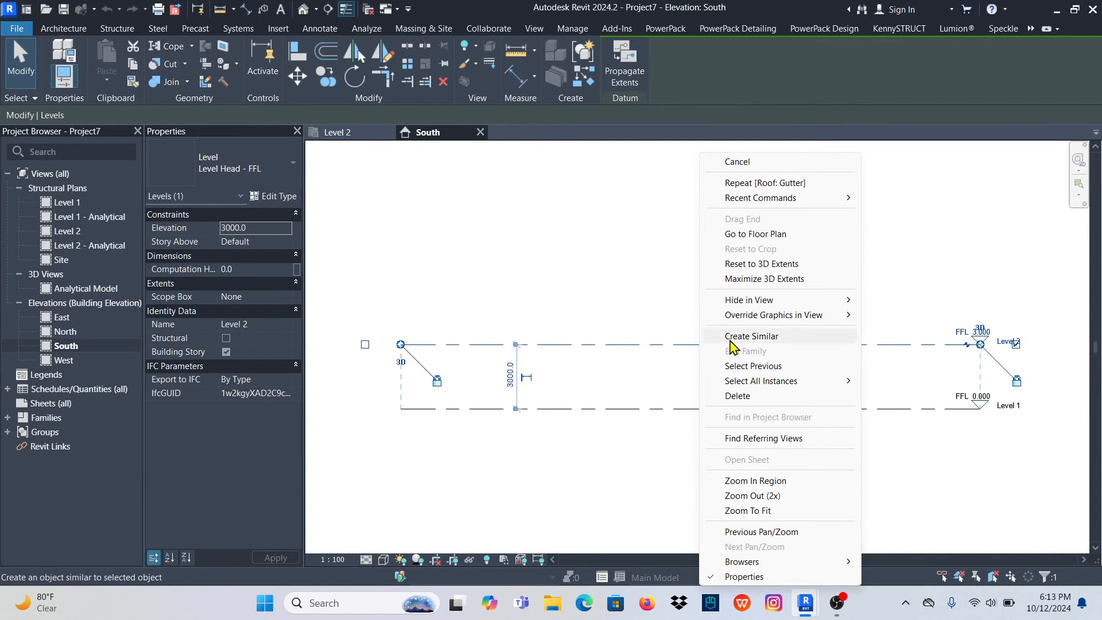
click(763, 337)
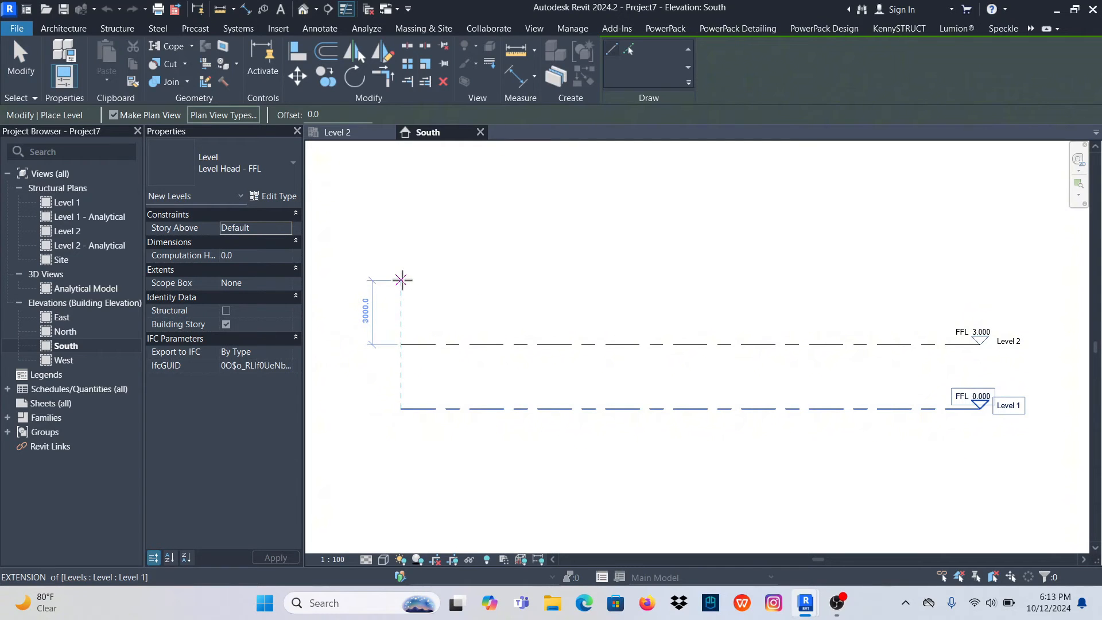
click(402, 280)
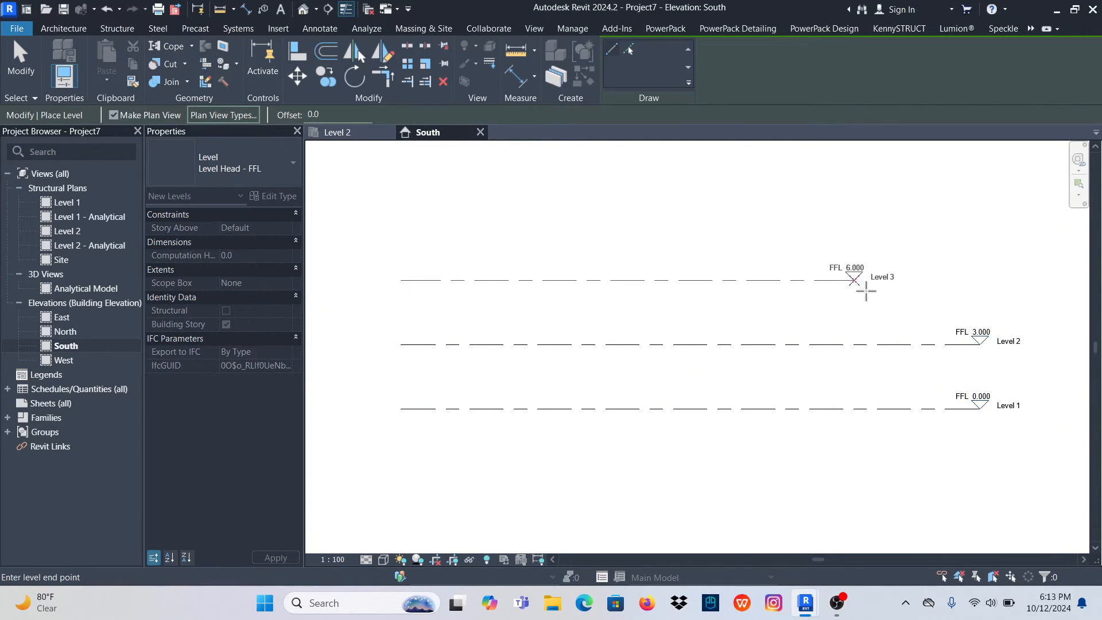
click(979, 279)
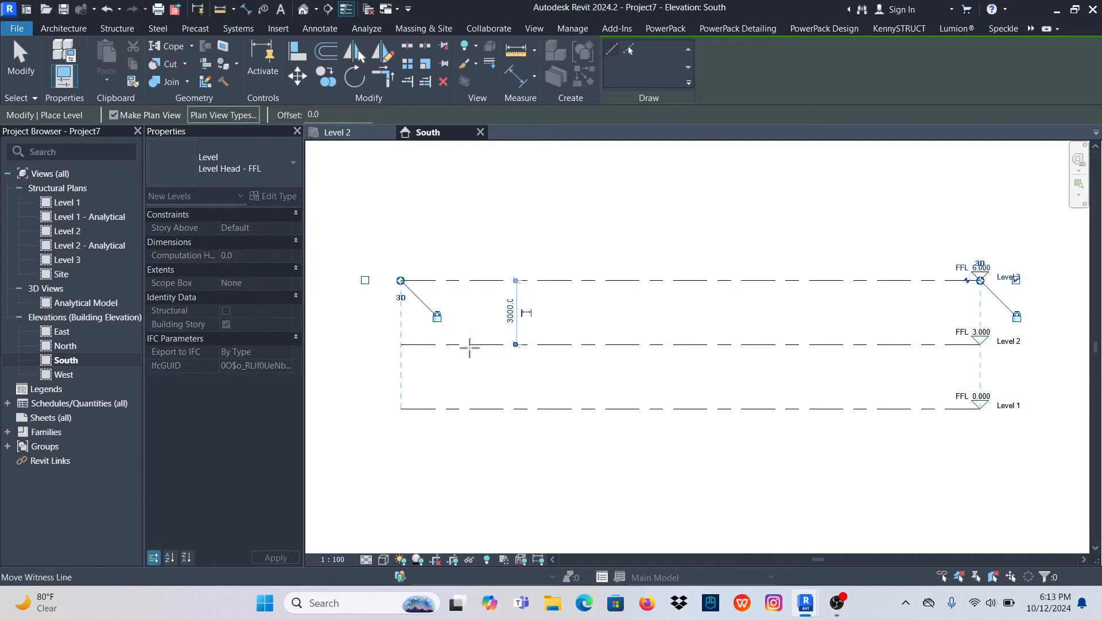
scroll(468, 345, down, 1)
right_click(741, 201)
click(775, 209)
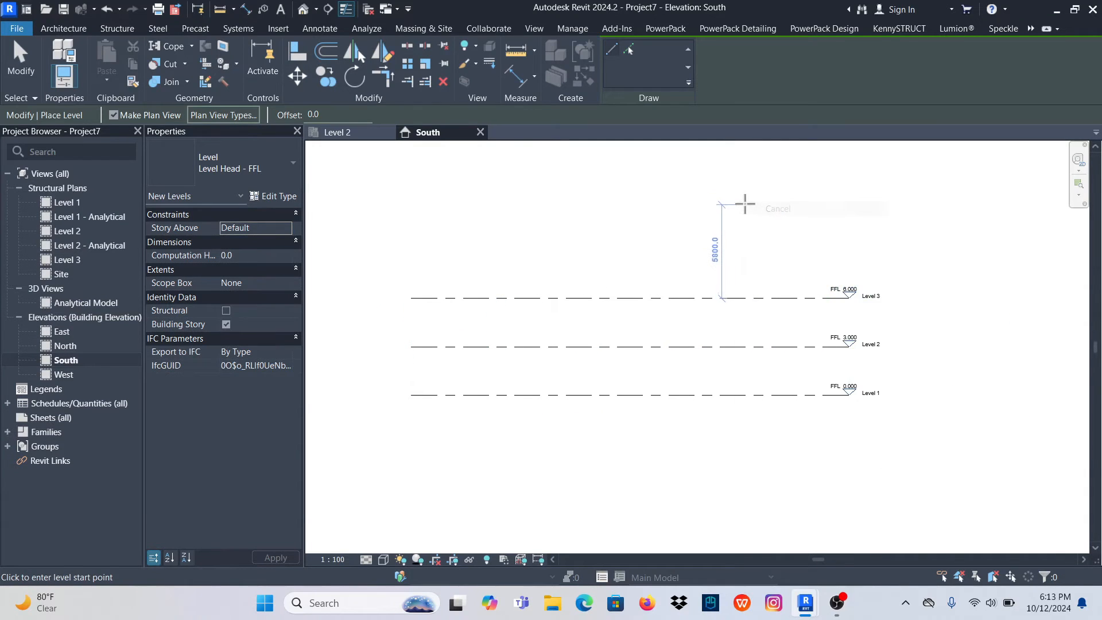
right_click(744, 200)
click(774, 214)
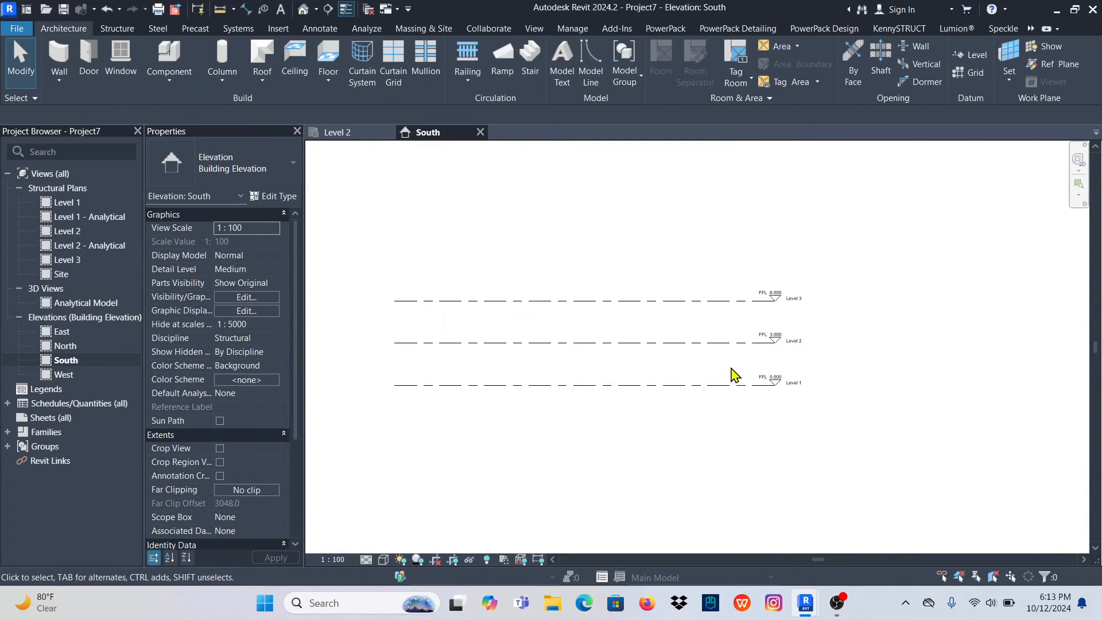
scroll(782, 324, up, 4)
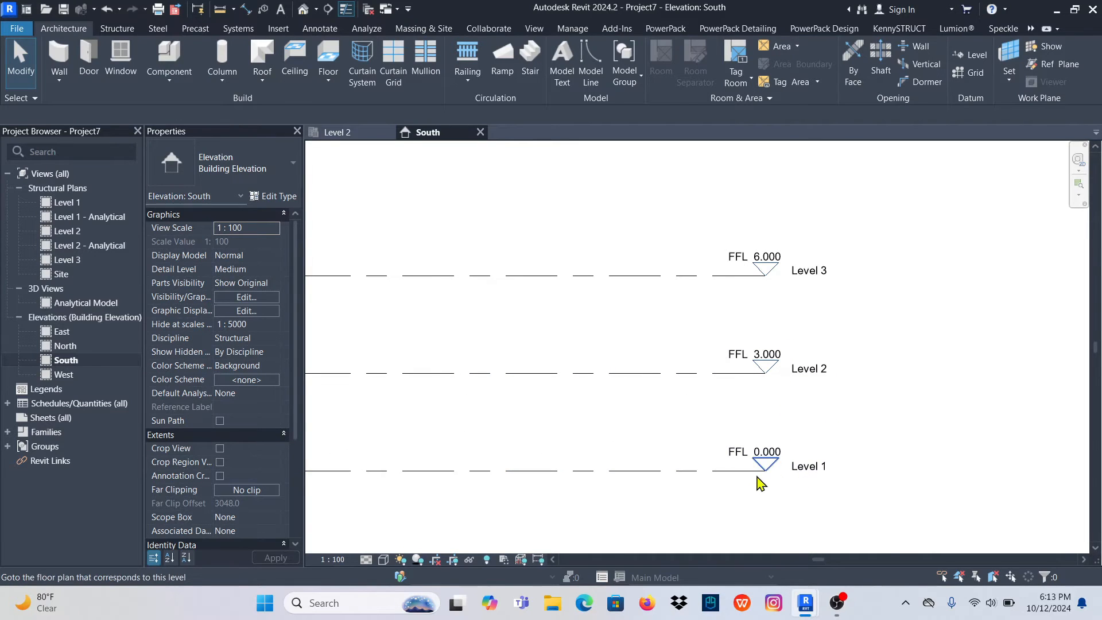
scroll(738, 411, down, 2)
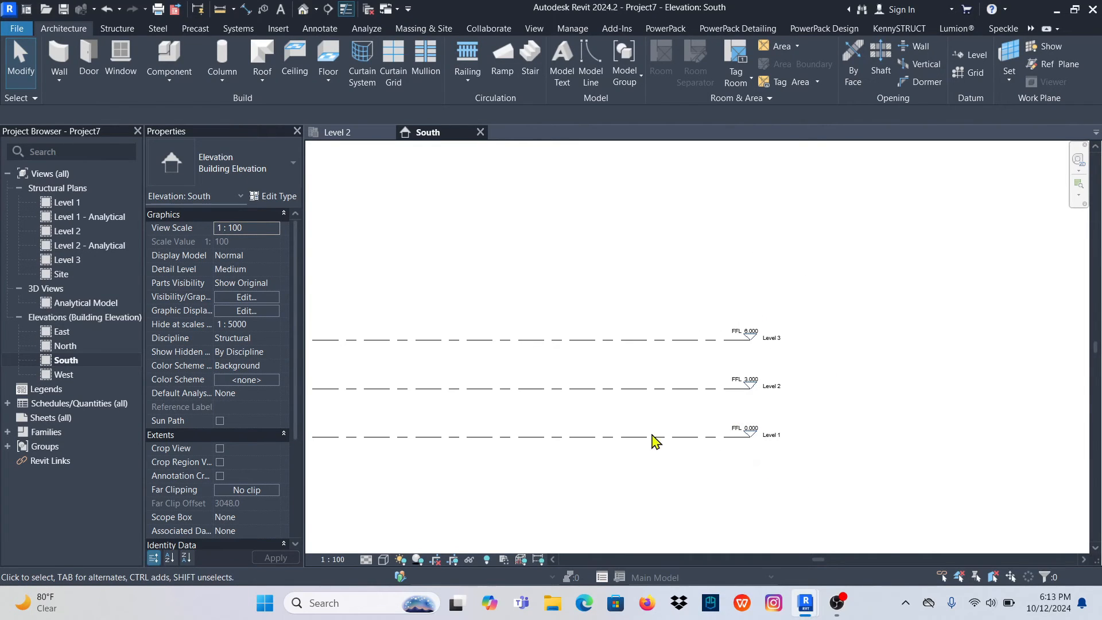
In the Level 1 structural plan, draw three aligned horizontal grid lines, spaced about 11000 mm and 7000 mm apart downward
double_click(76, 204)
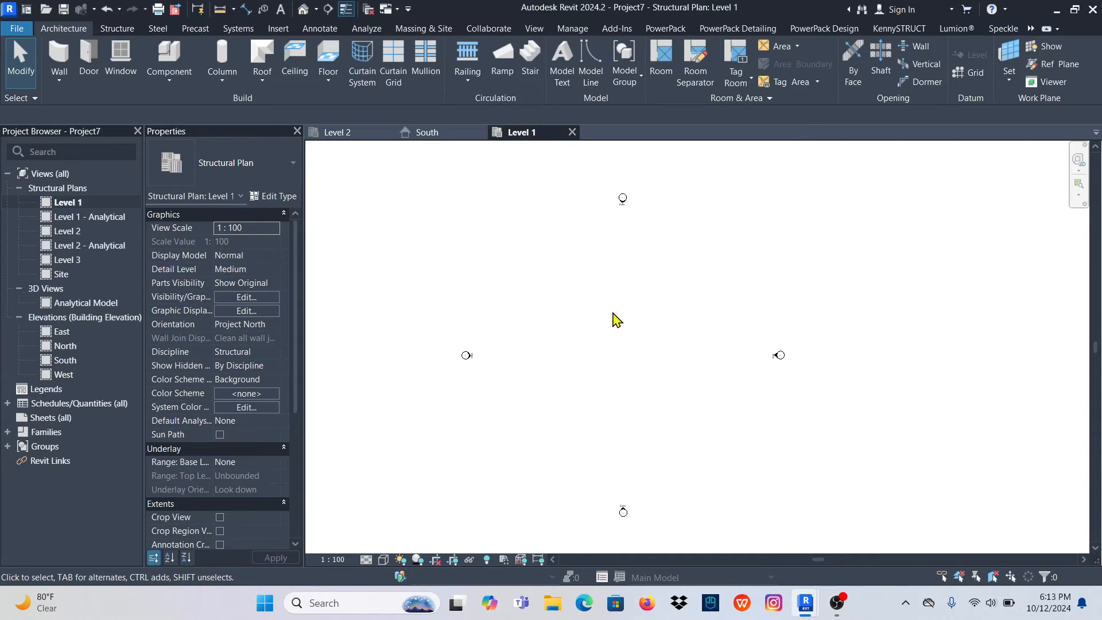
click(118, 30)
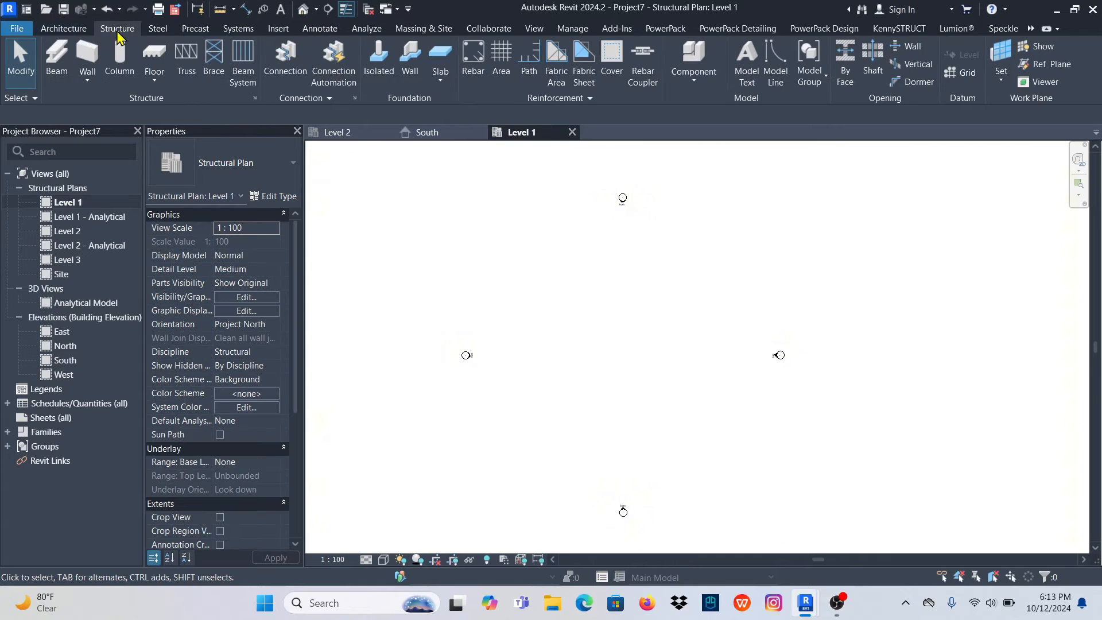
click(966, 73)
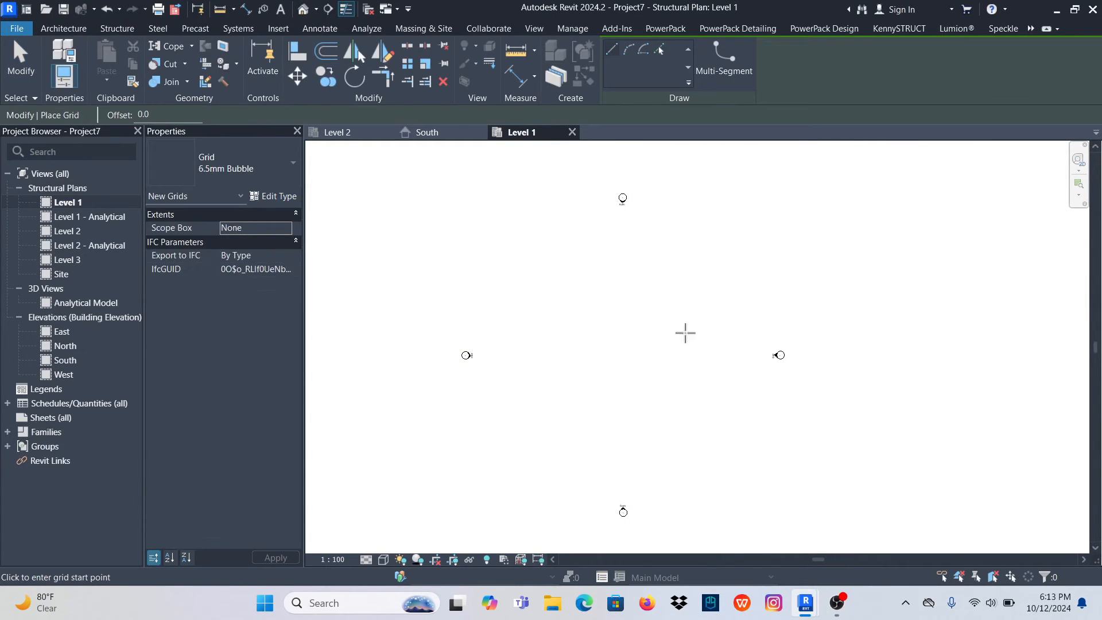
click(551, 305)
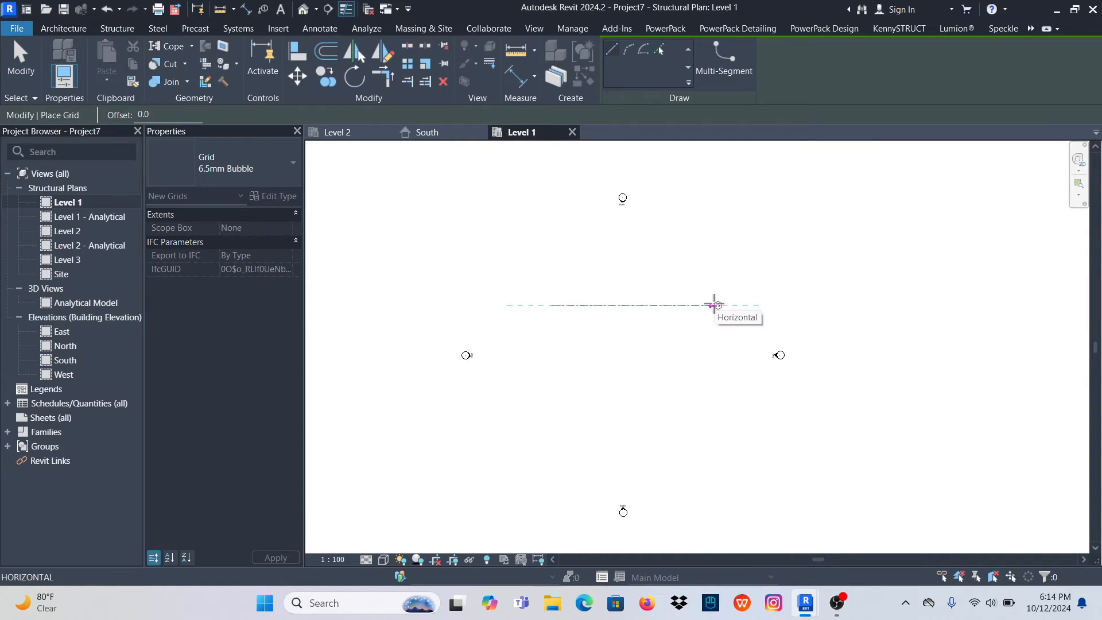
click(714, 305)
click(565, 374)
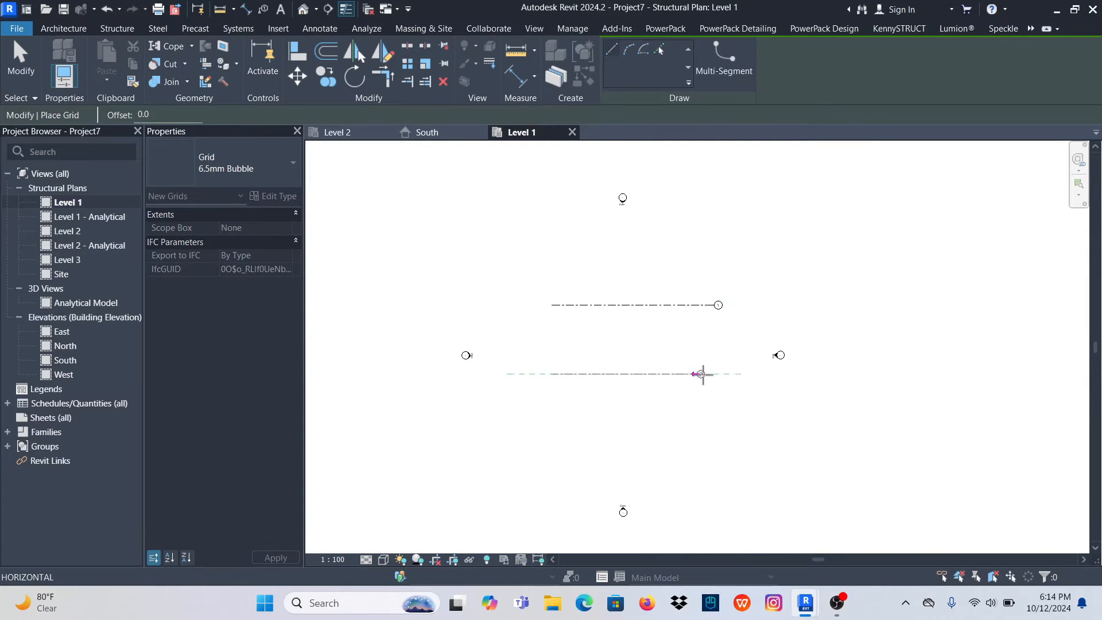
click(714, 374)
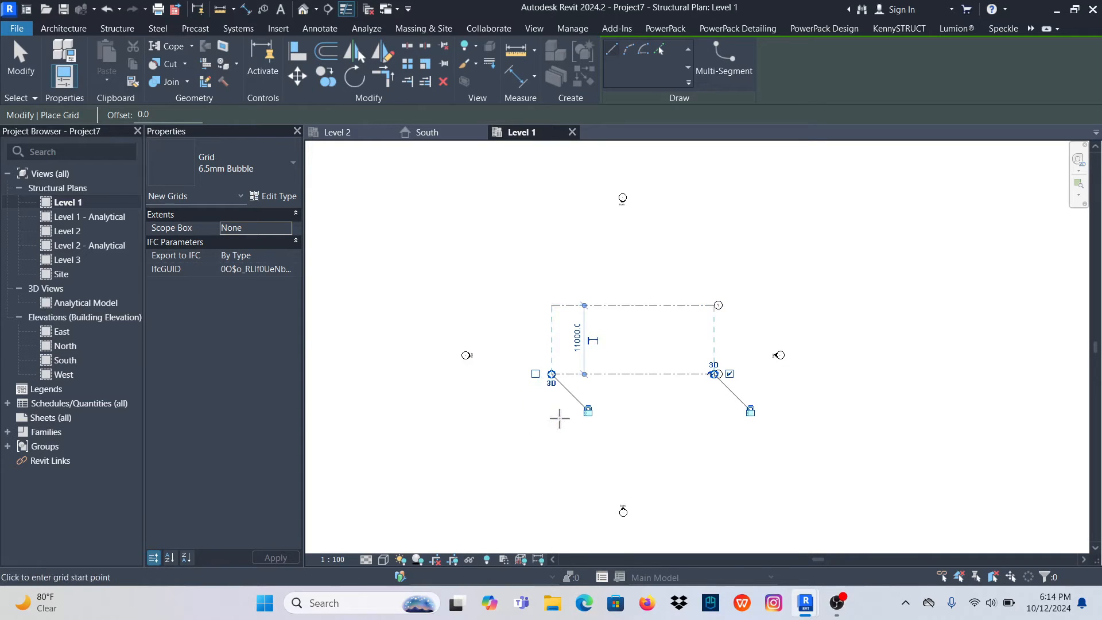
click(550, 419)
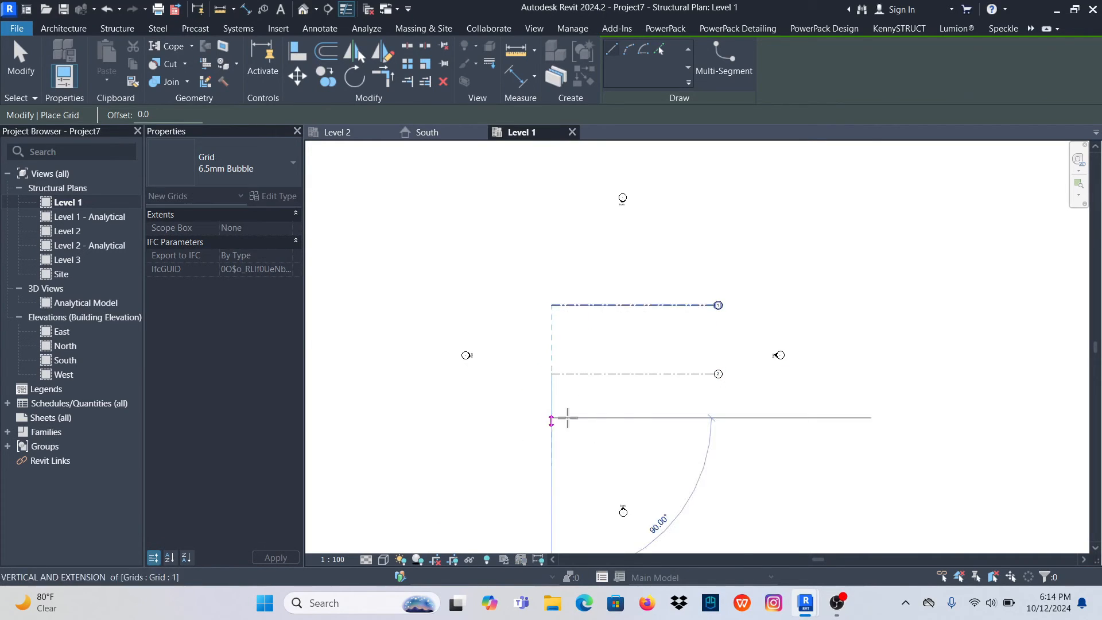
click(715, 417)
Draw two vertical grid lines about 7000 mm apart across the three horizontal grids, starting near their left ends
scroll(674, 310, up, 3)
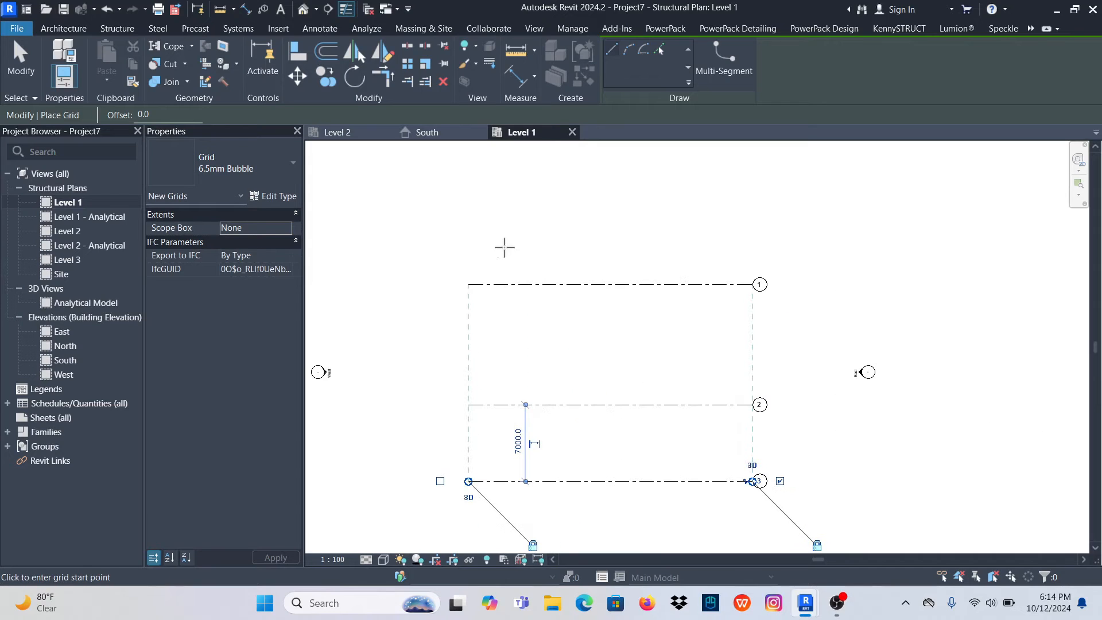
click(517, 253)
scroll(514, 275, down, 2)
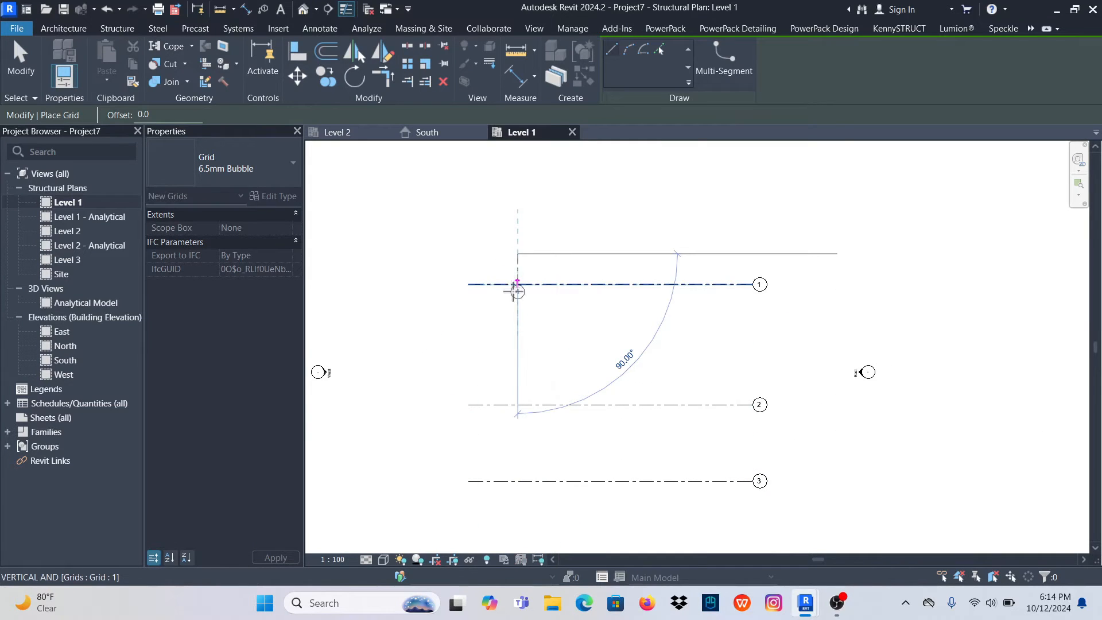
click(516, 451)
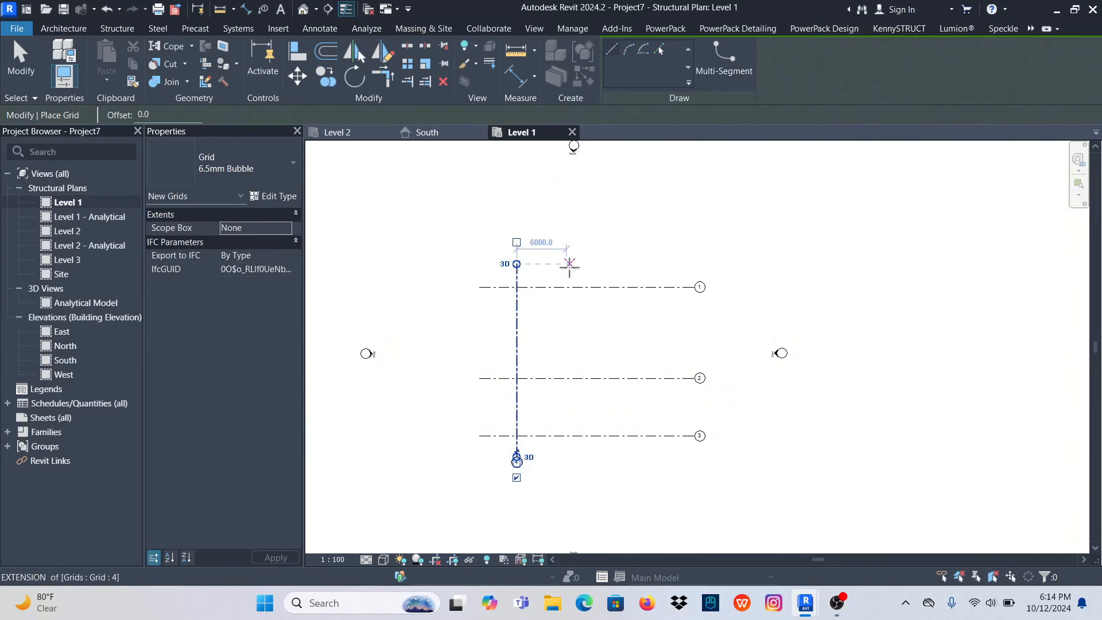
click(574, 264)
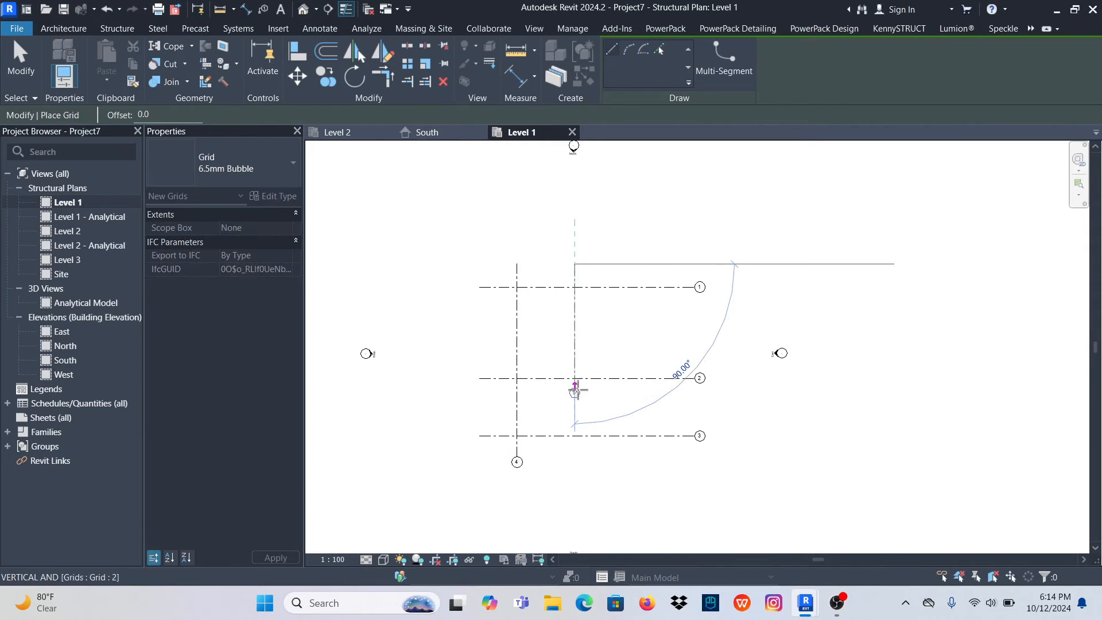
click(574, 457)
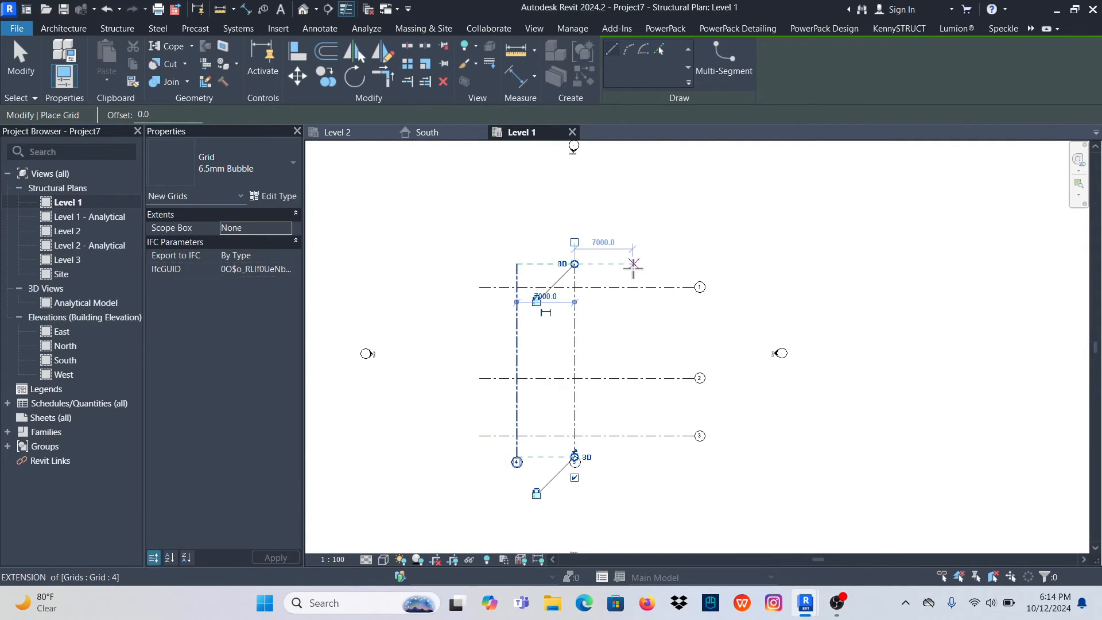
Draw a third vertical grid line 7000 mm beyond the second, aligned with the ends of the other vertical grids
click(633, 263)
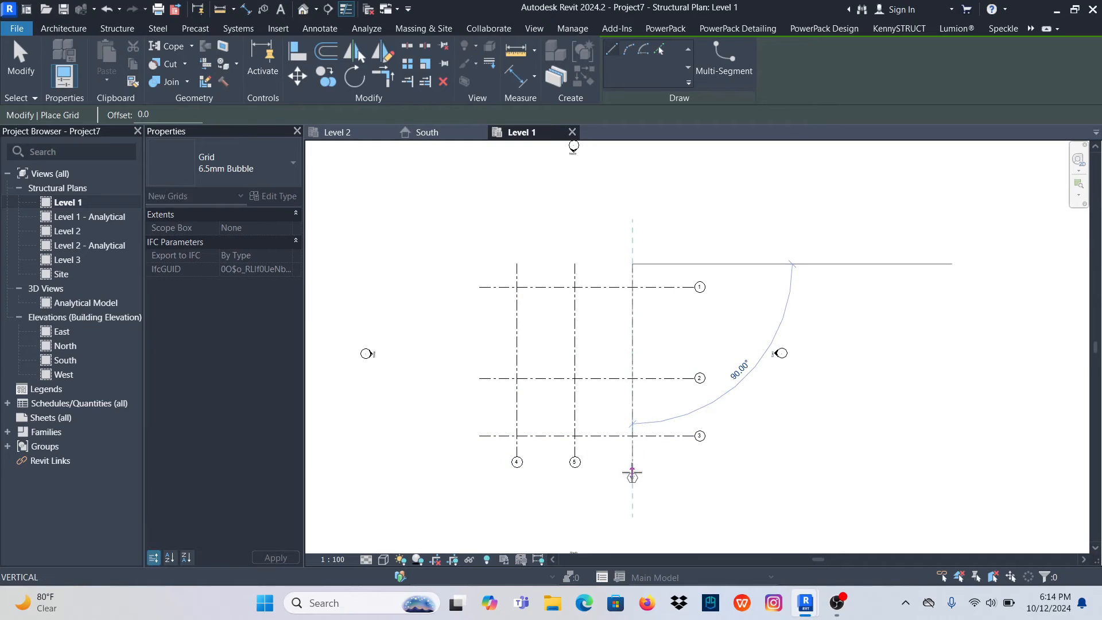
click(632, 458)
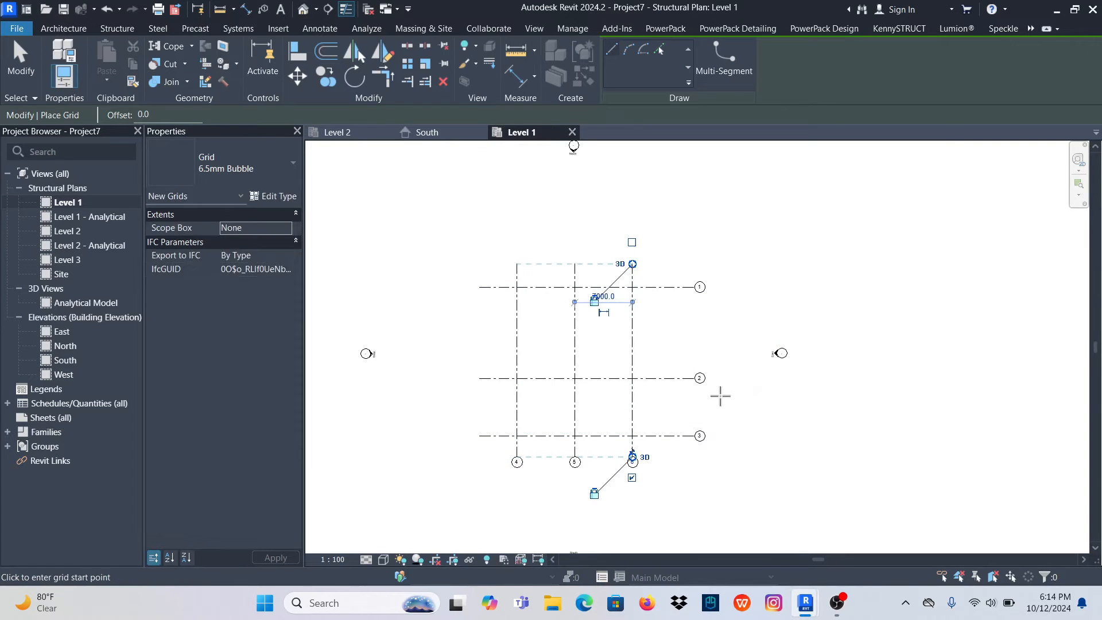
key(Escape)
key(Escape)
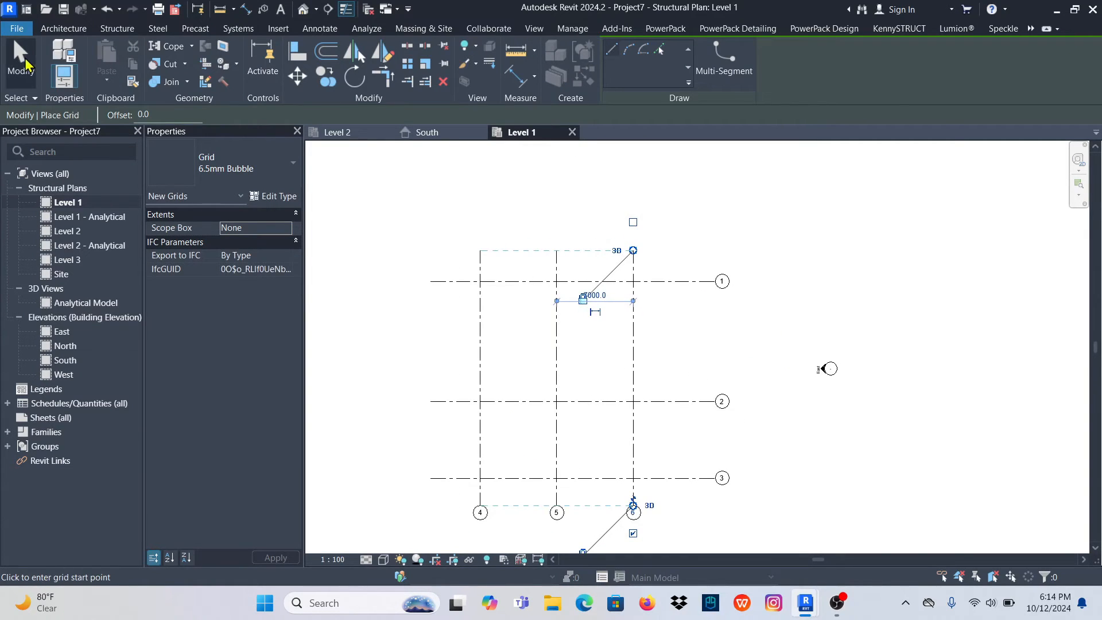
Shorten the bubble ends of the three horizontal grid lines, bringing them closer to the third vertical grid
scroll(681, 287, up, 2)
click(708, 265)
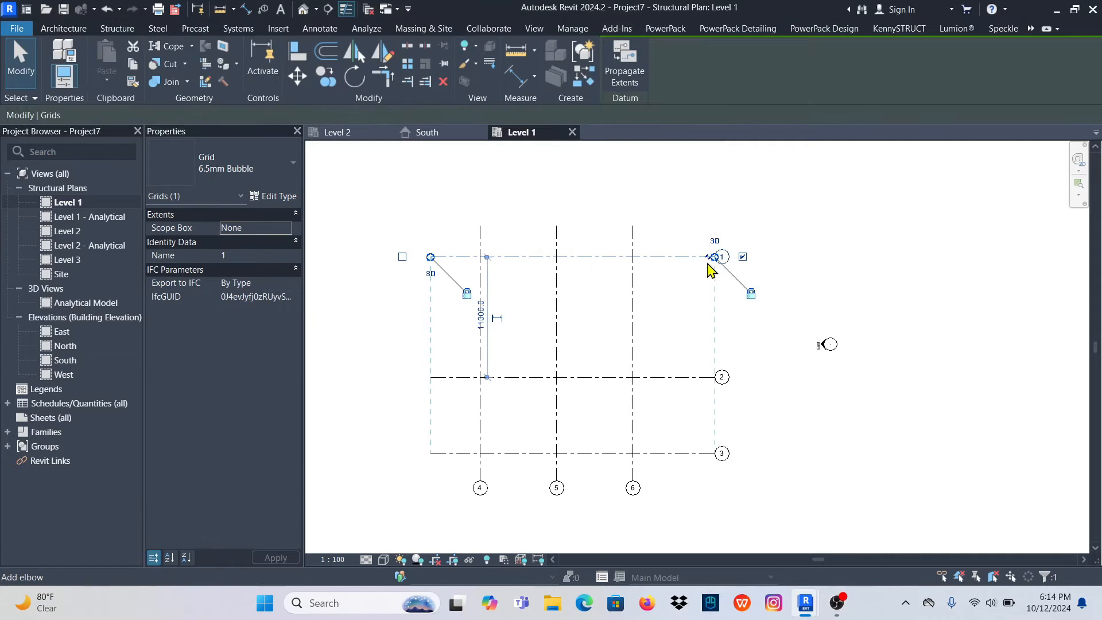
drag(717, 264, 680, 256)
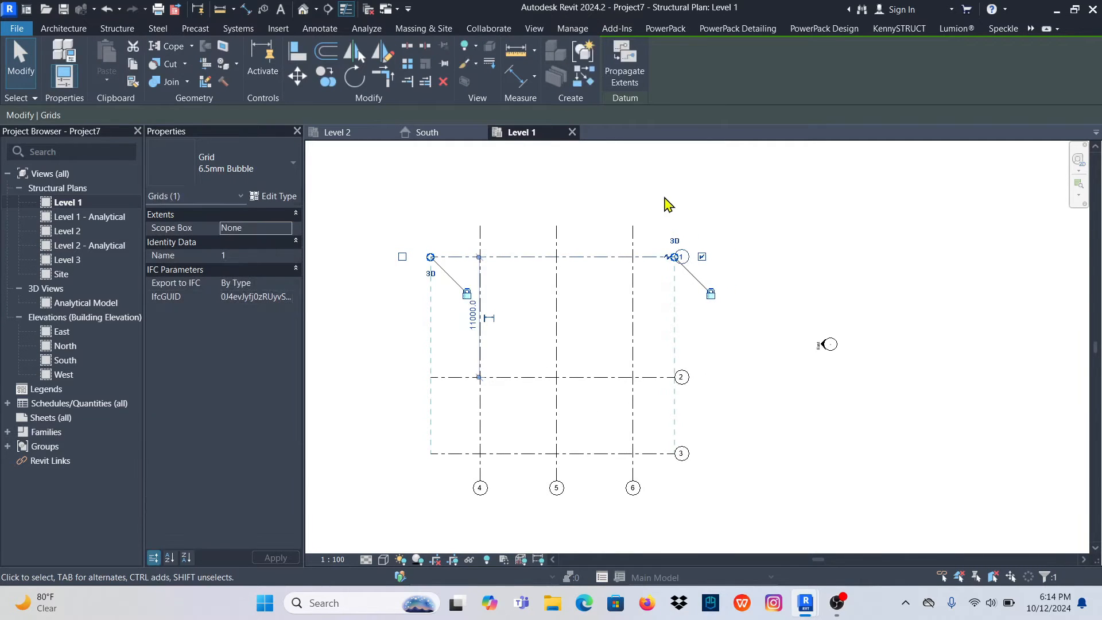
Set the spacing between horizontal grids 1 and 2 to 9 m
click(538, 287)
scroll(536, 281, down, 1)
click(534, 261)
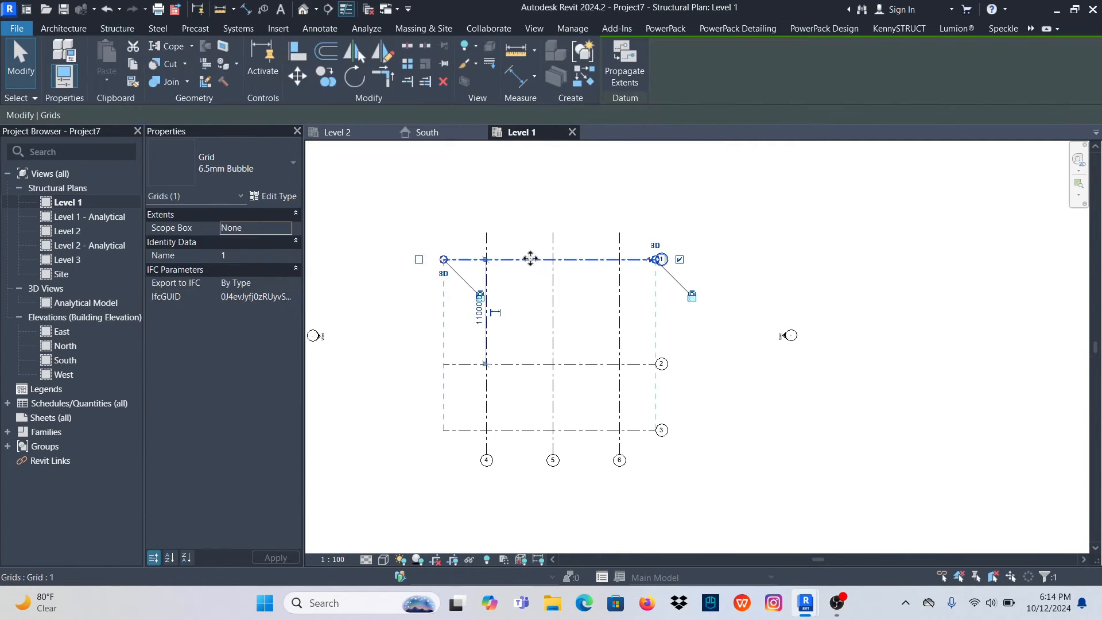
scroll(467, 295, up, 5)
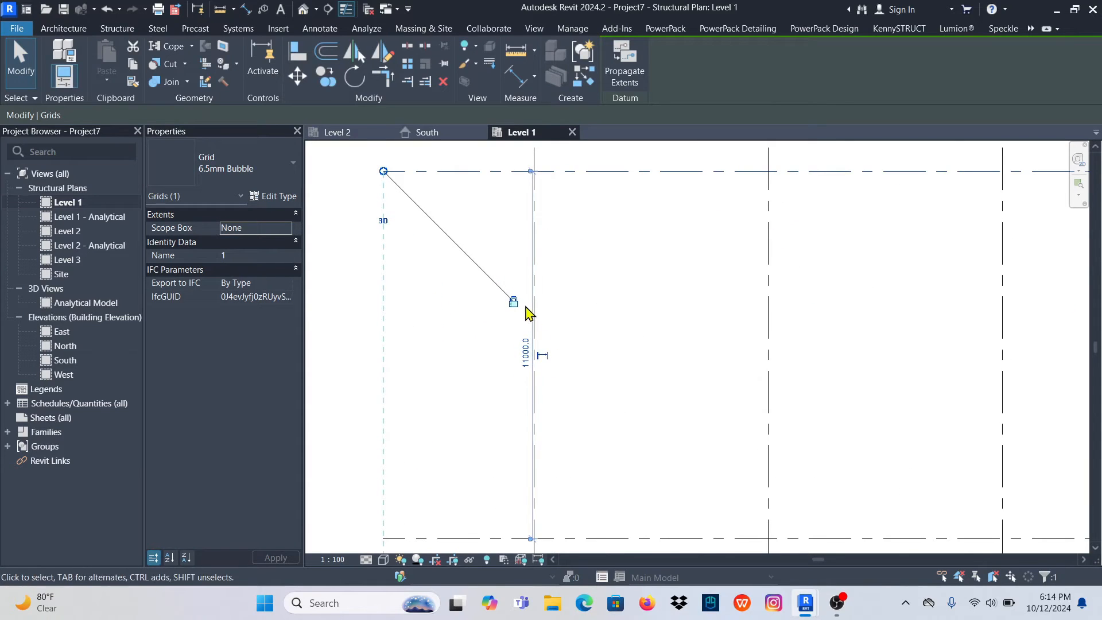
scroll(524, 312, down, 1)
scroll(521, 360, up, 3)
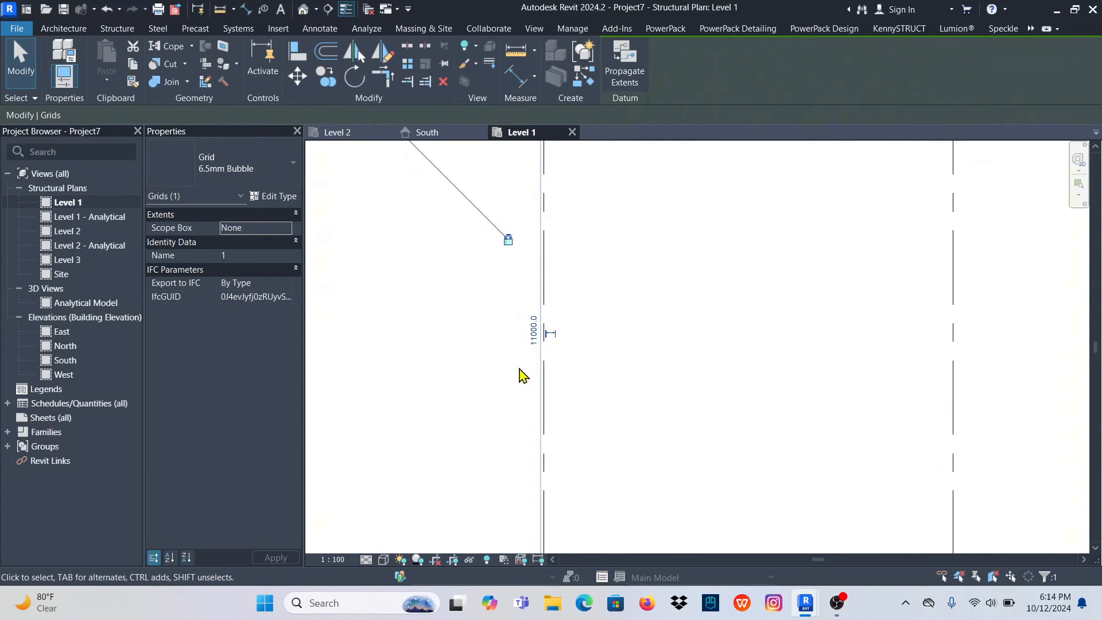
click(535, 332)
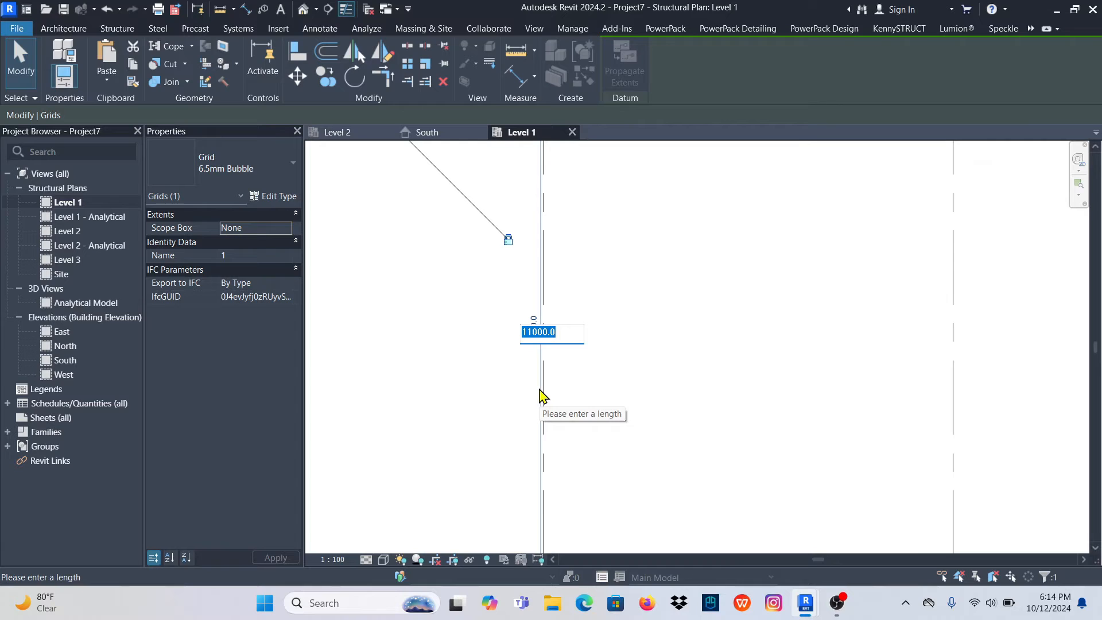
text(9m)
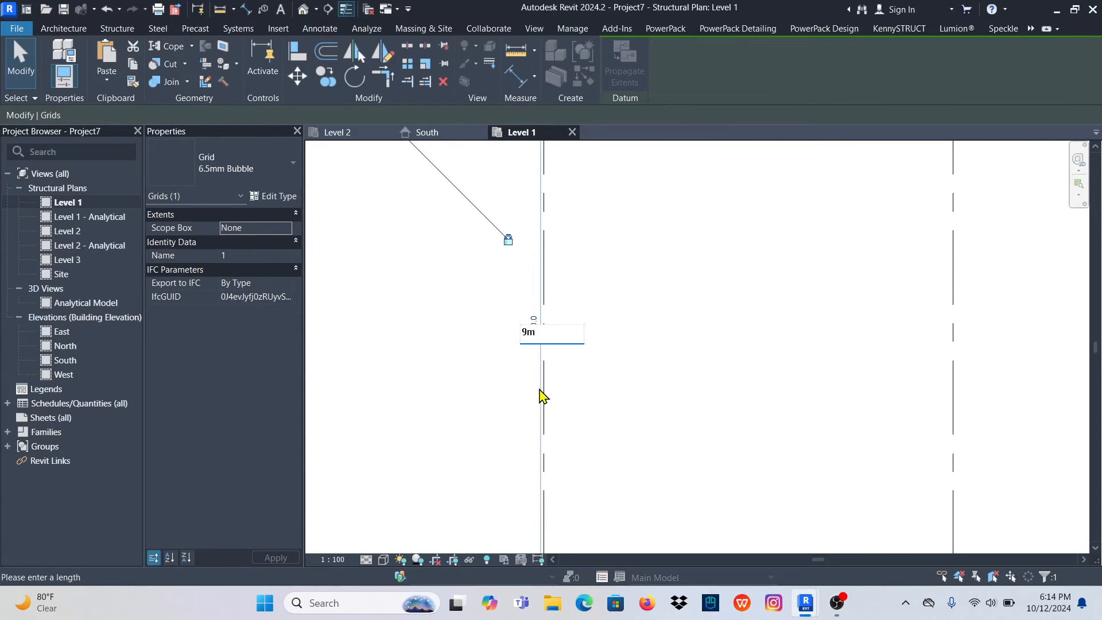
key(Return)
scroll(536, 379, down, 3)
key(Escape)
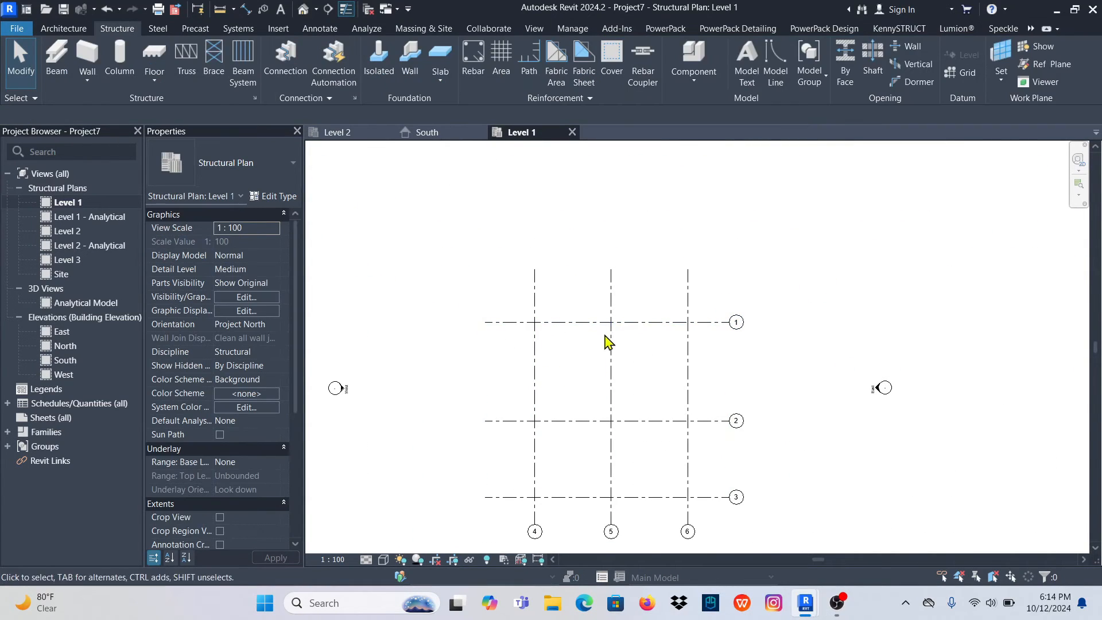
scroll(571, 294, down, 5)
scroll(613, 370, up, 7)
scroll(616, 373, down, 2)
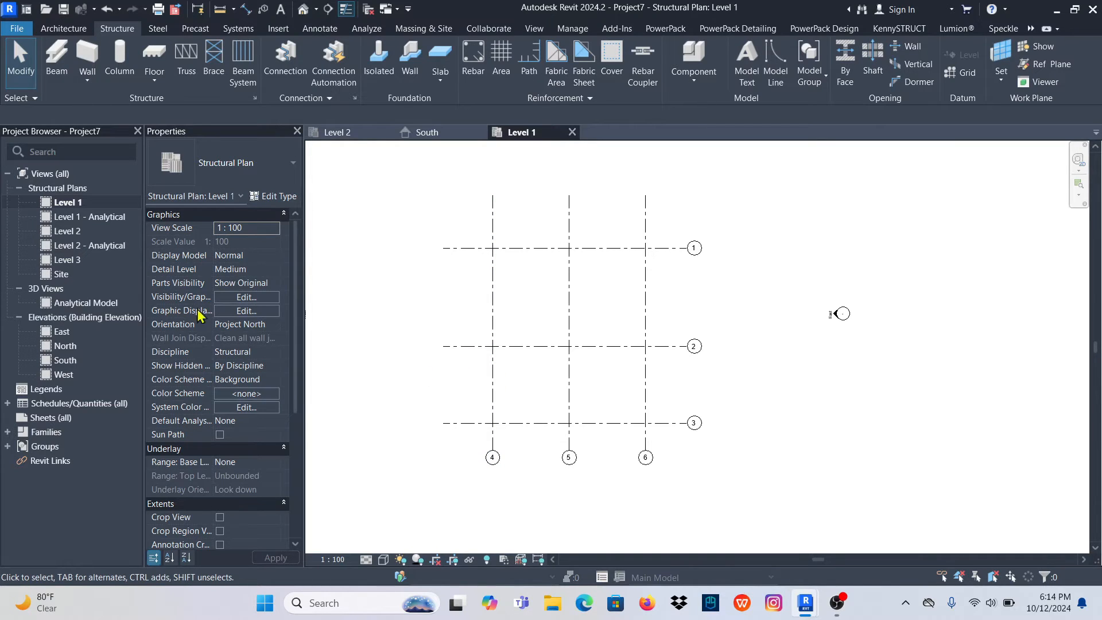
Start placing a vertical structural column and review the column types already loaded in the project
click(116, 68)
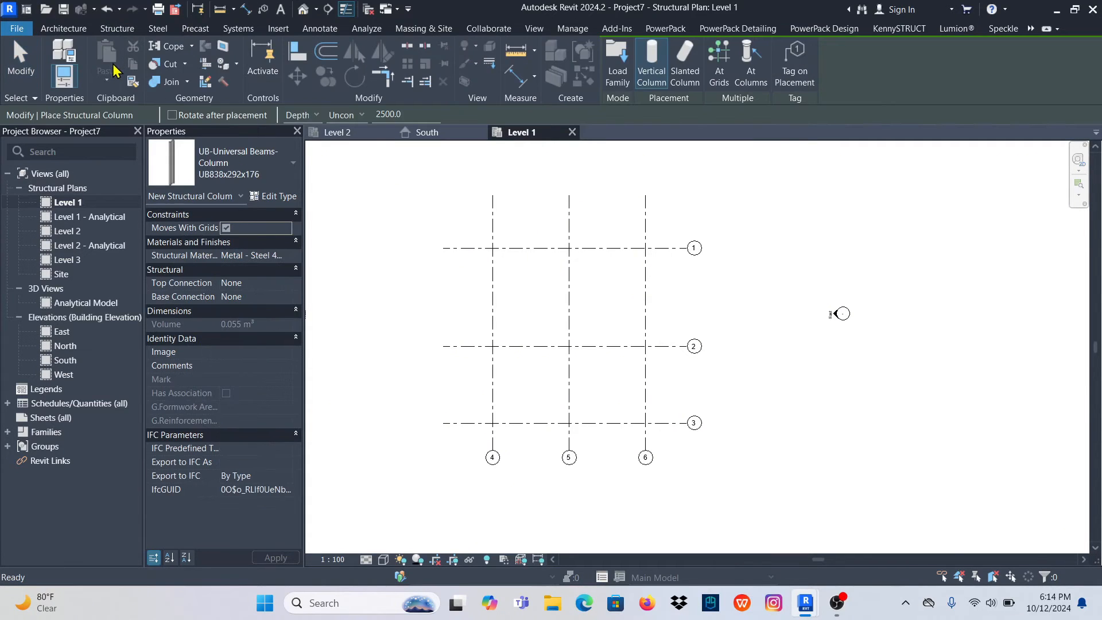
click(269, 174)
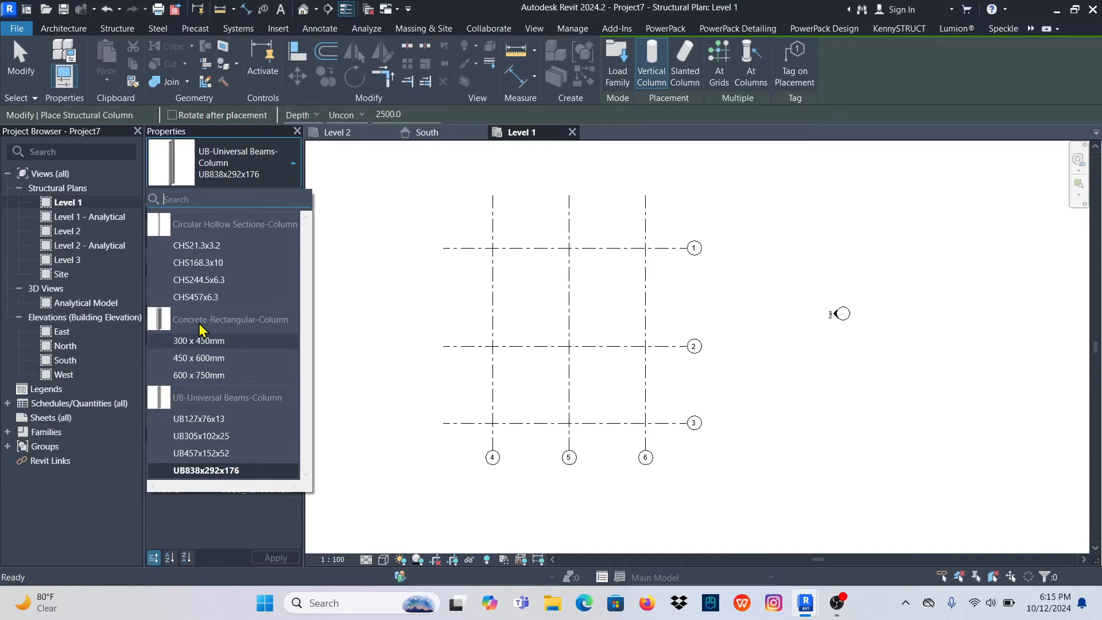
mouse_move(199, 330)
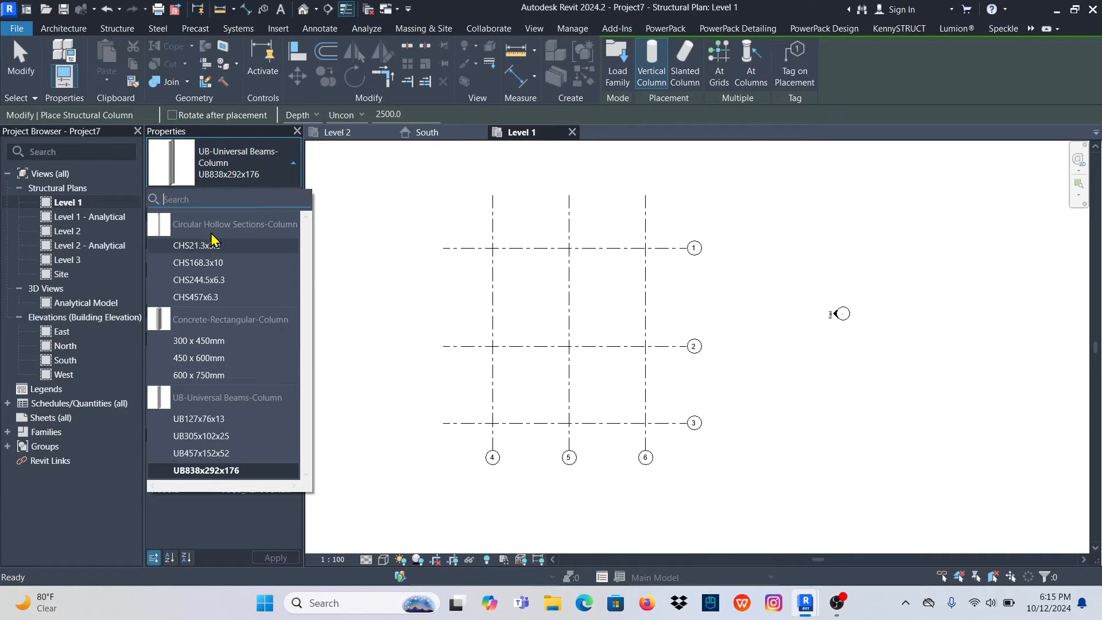
click(269, 169)
click(271, 171)
click(272, 172)
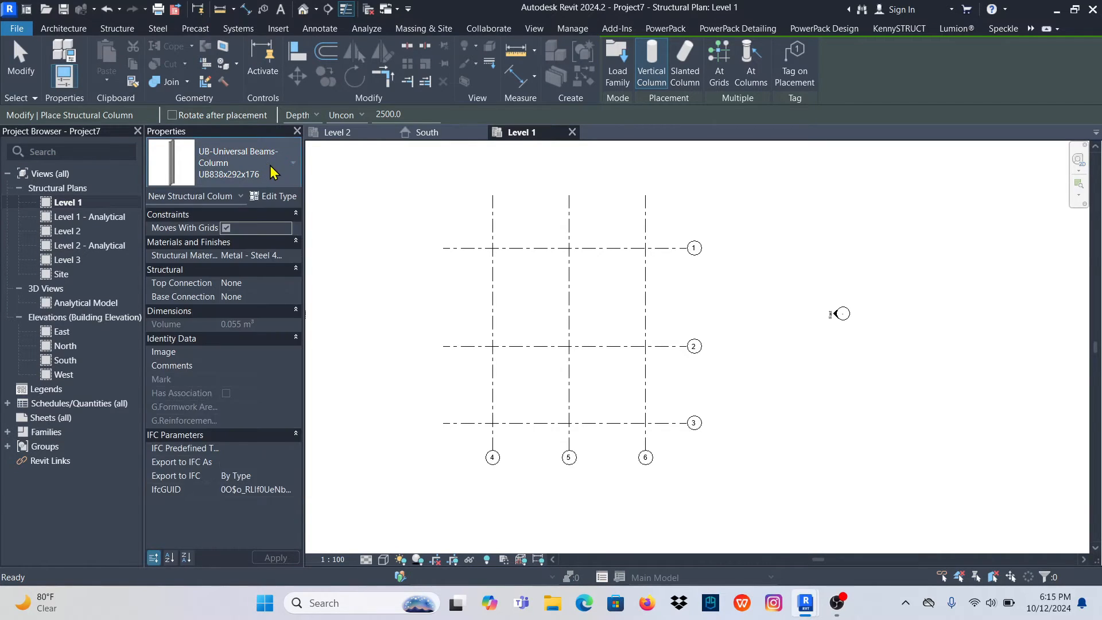
click(273, 172)
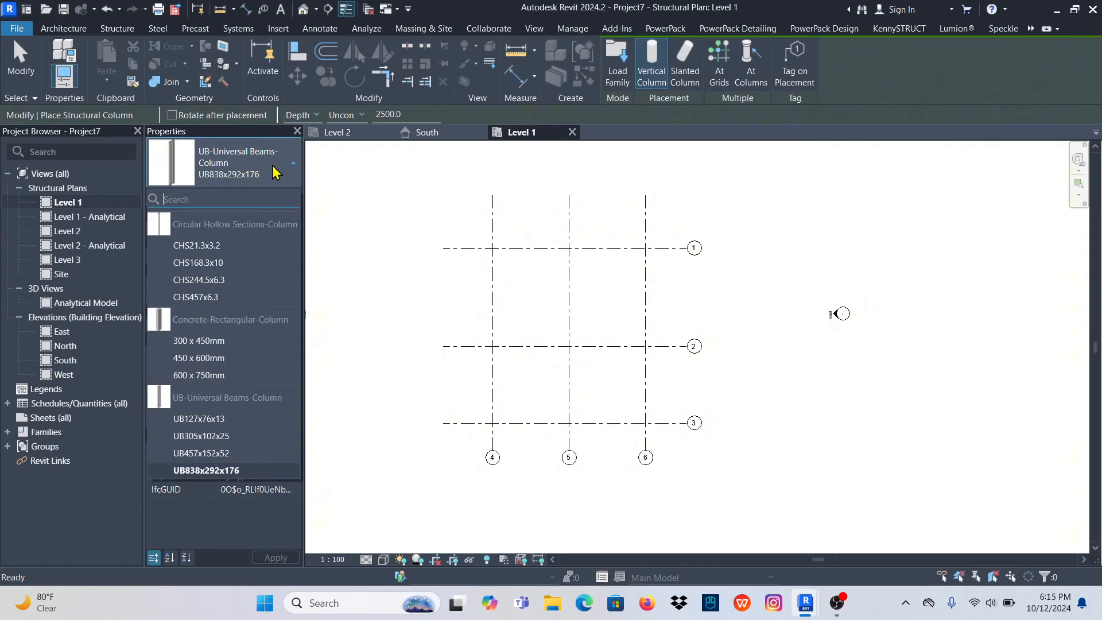
mouse_move(281, 402)
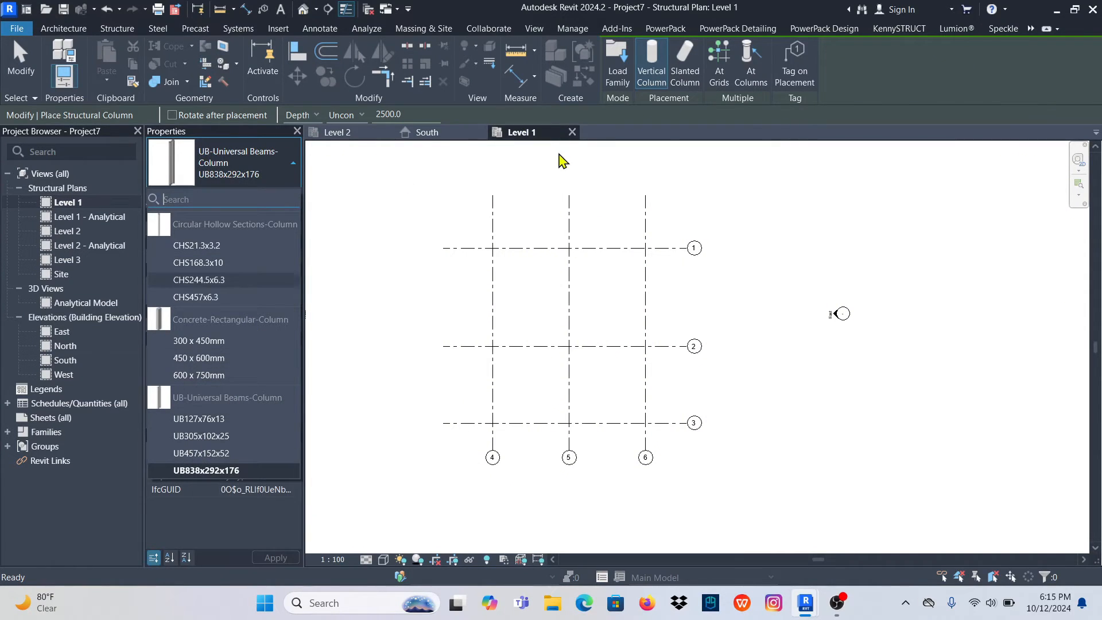
Begin loading a column family and browse the Libraries folder to English, UK, Structural Columns, Steel, British Standard
click(617, 60)
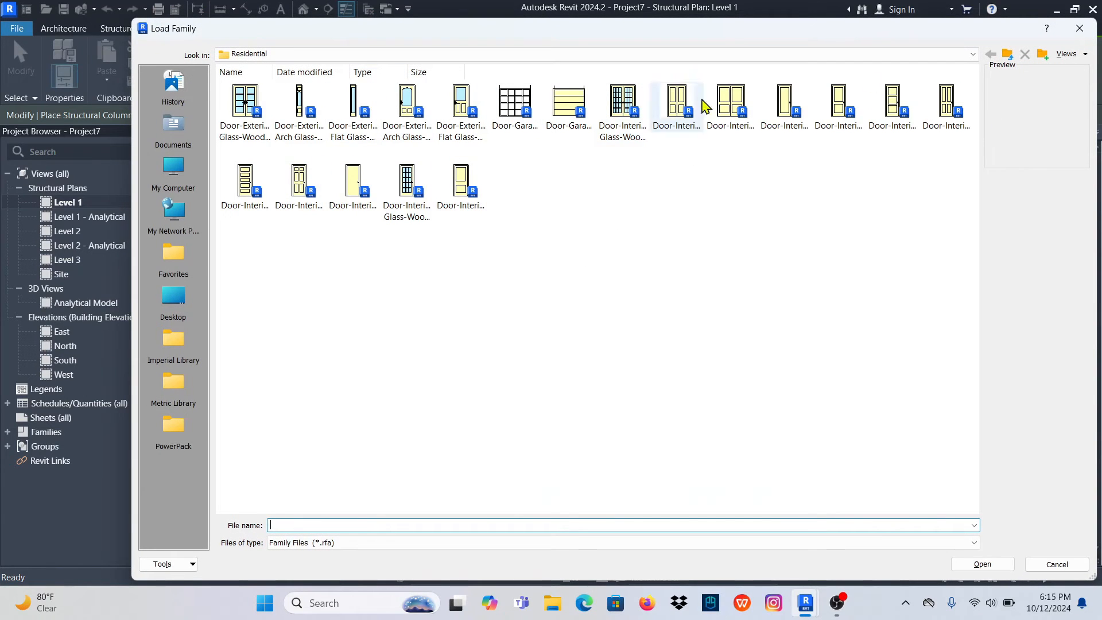
click(972, 54)
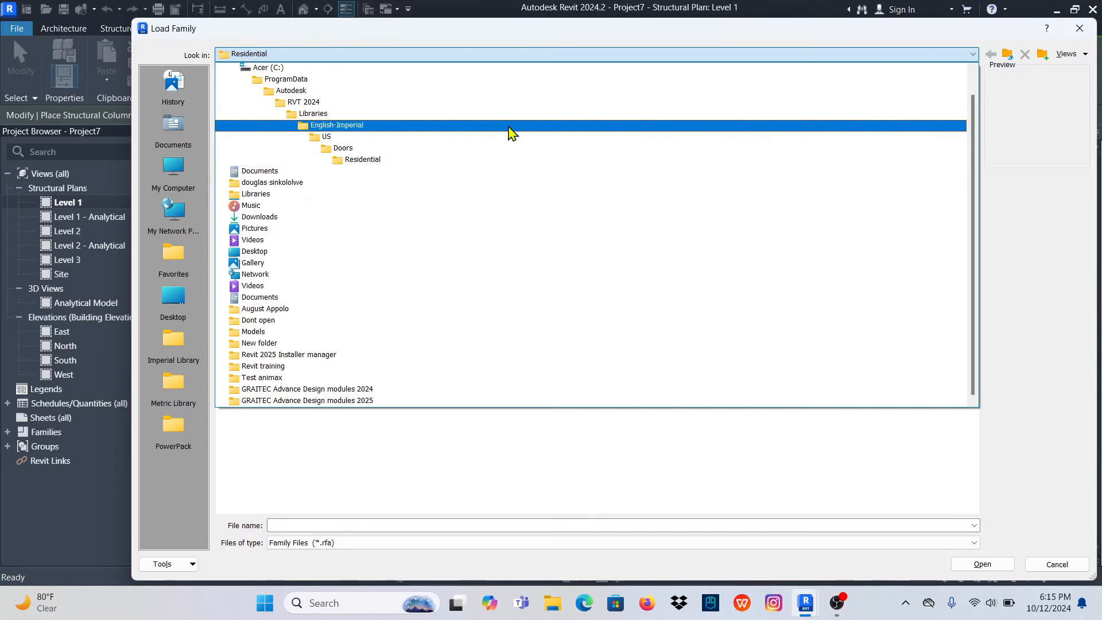
click(331, 114)
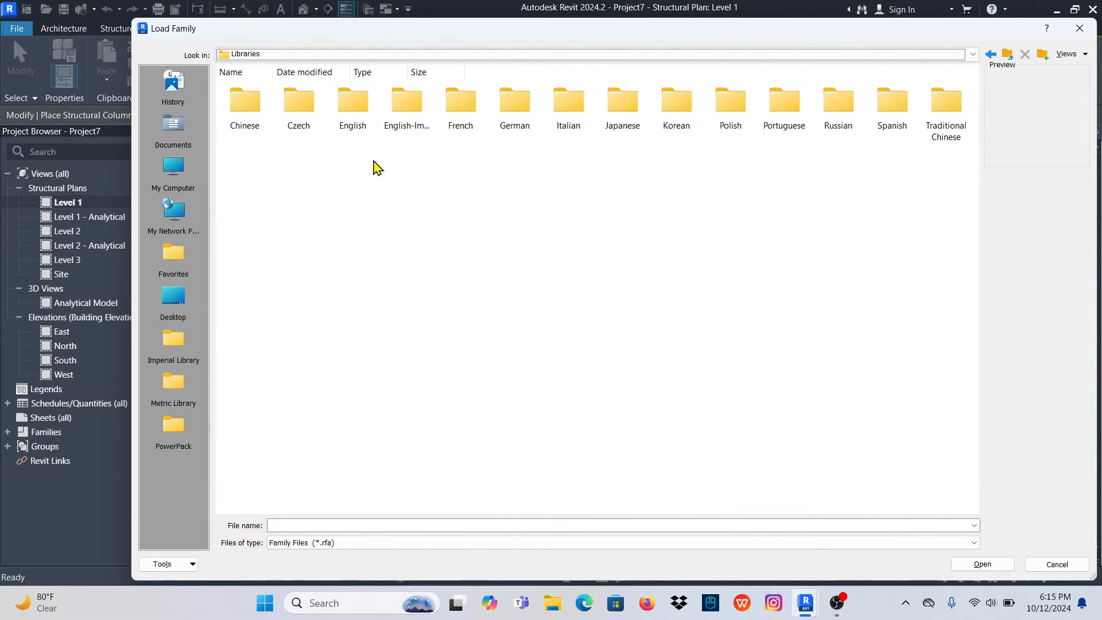
double_click(352, 101)
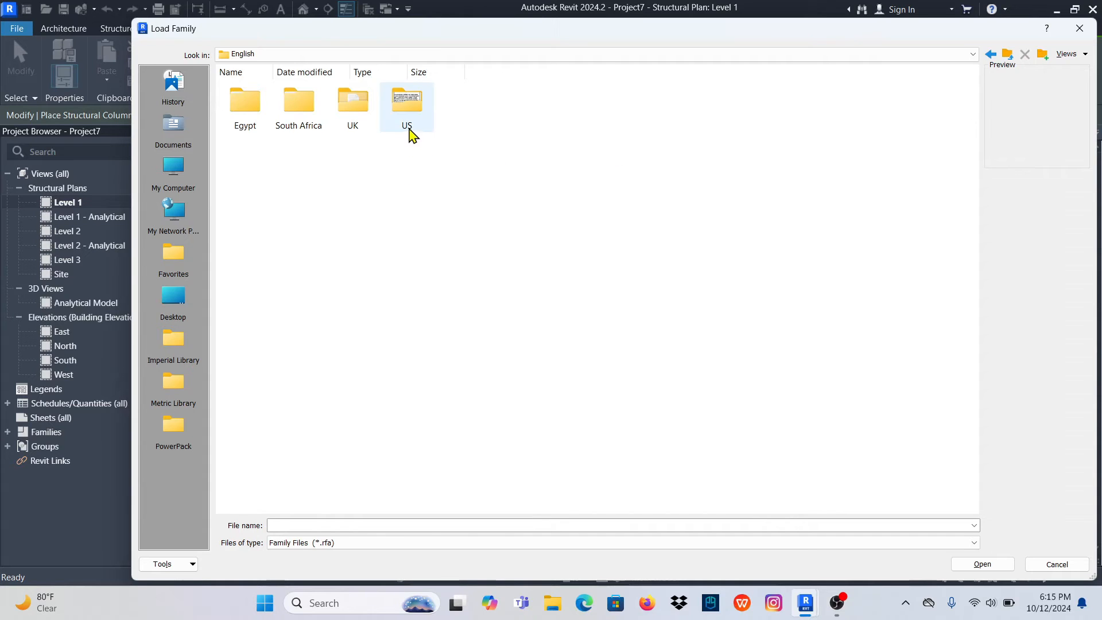
double_click(358, 108)
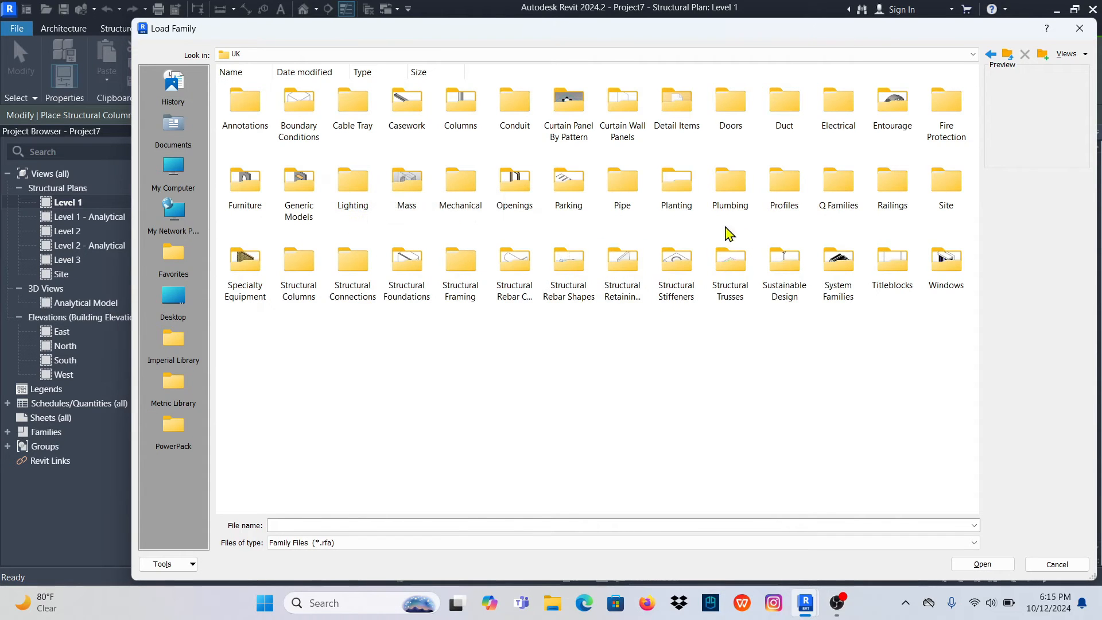
click(686, 189)
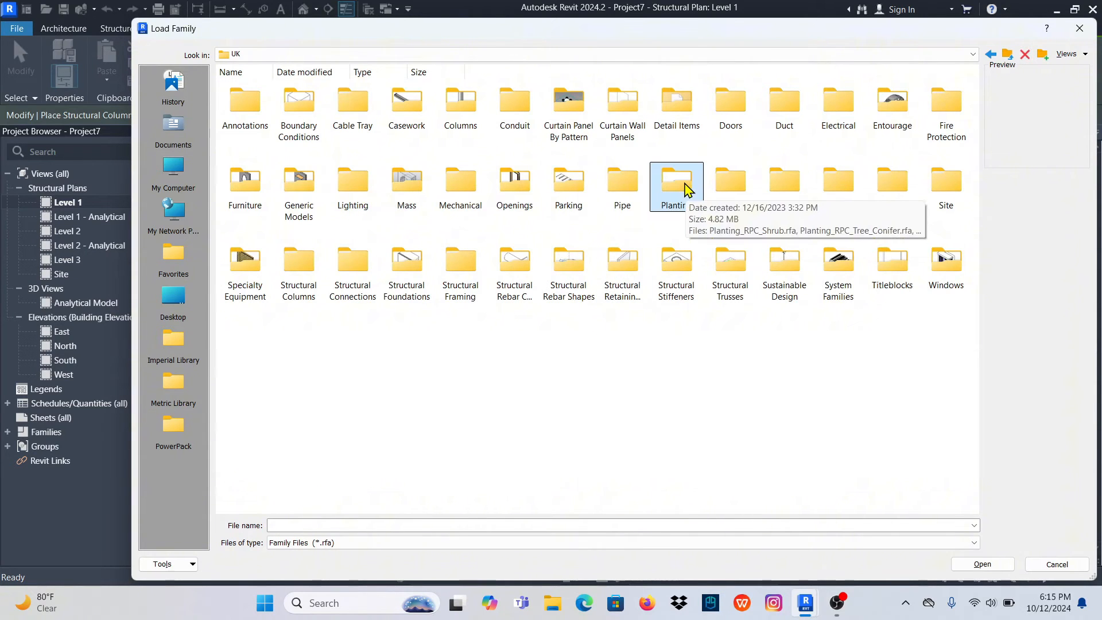
key(s)
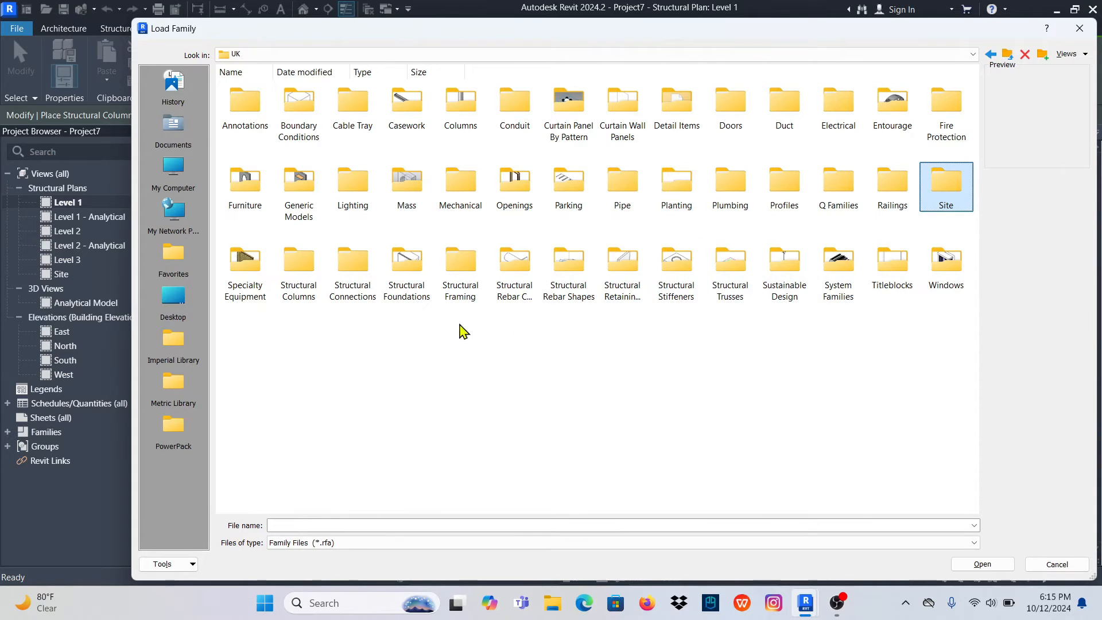
double_click(302, 261)
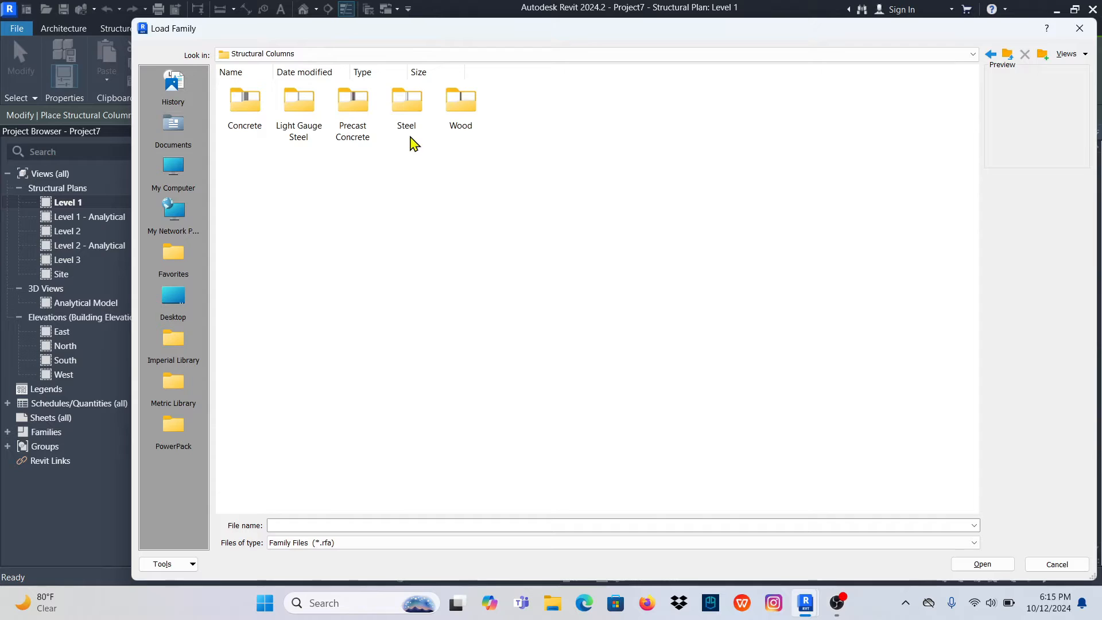
double_click(418, 109)
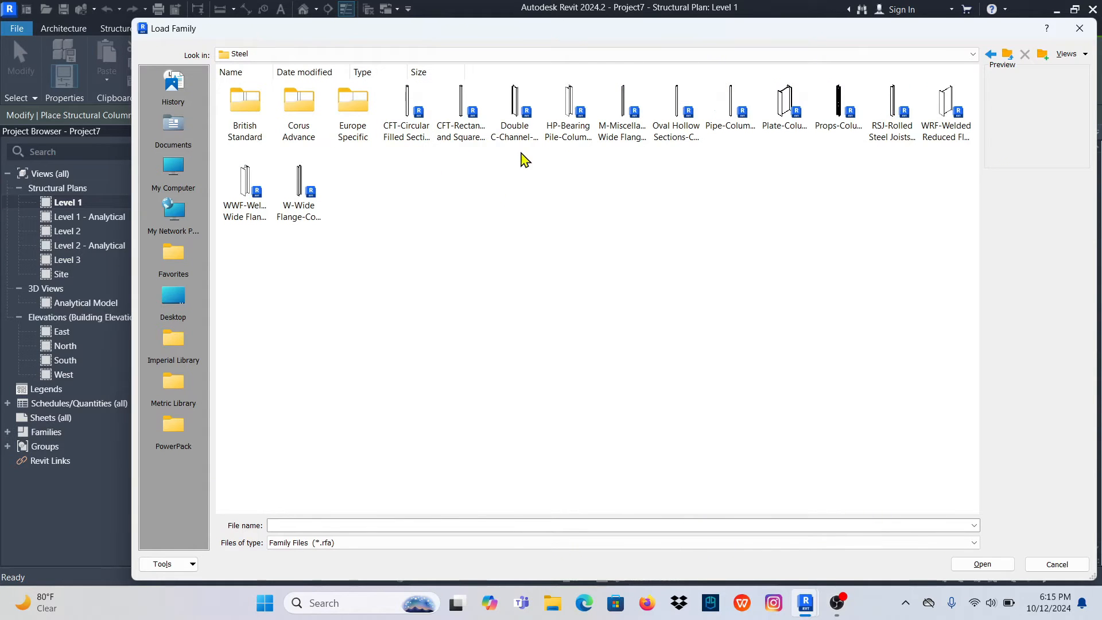
click(568, 113)
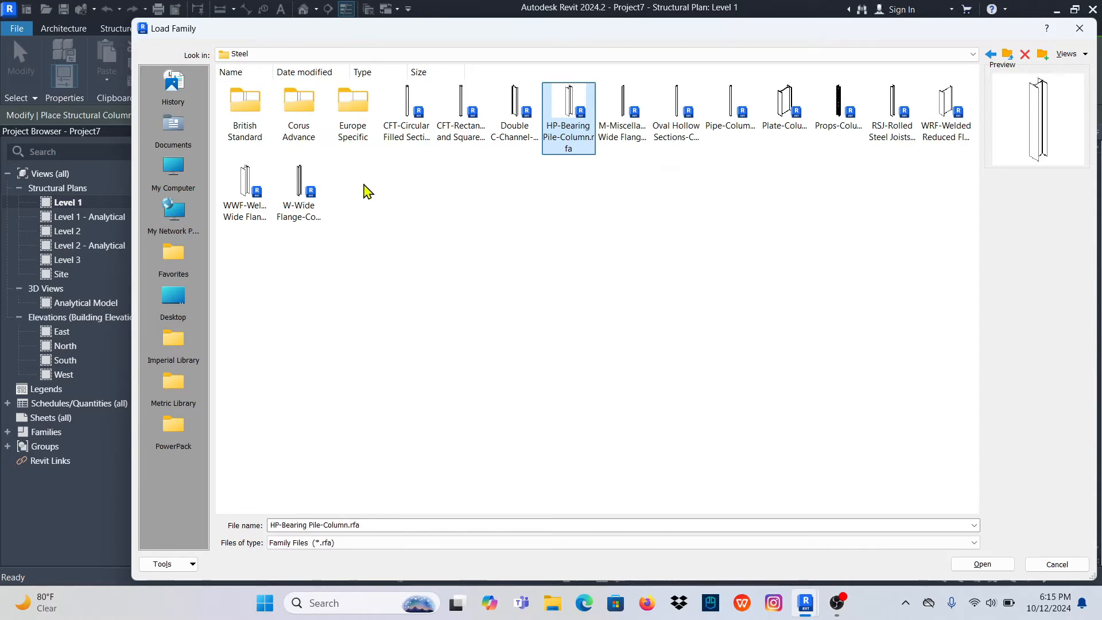
double_click(271, 126)
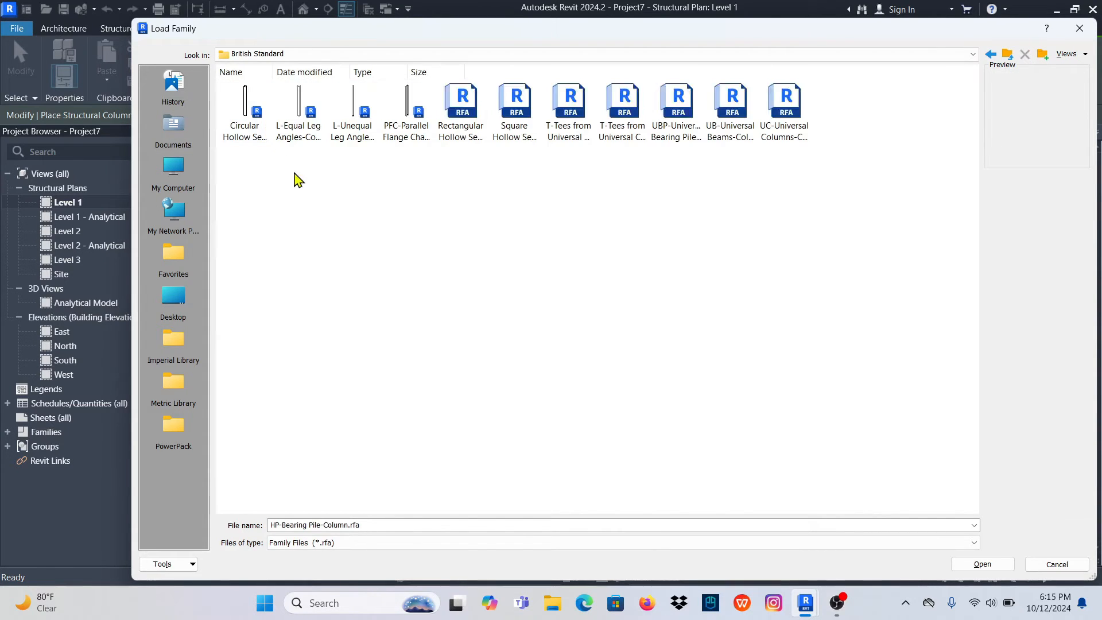
Load the UC-Universal Columns-Column family from the British Standard folder with the UC152x152x23 type
click(321, 124)
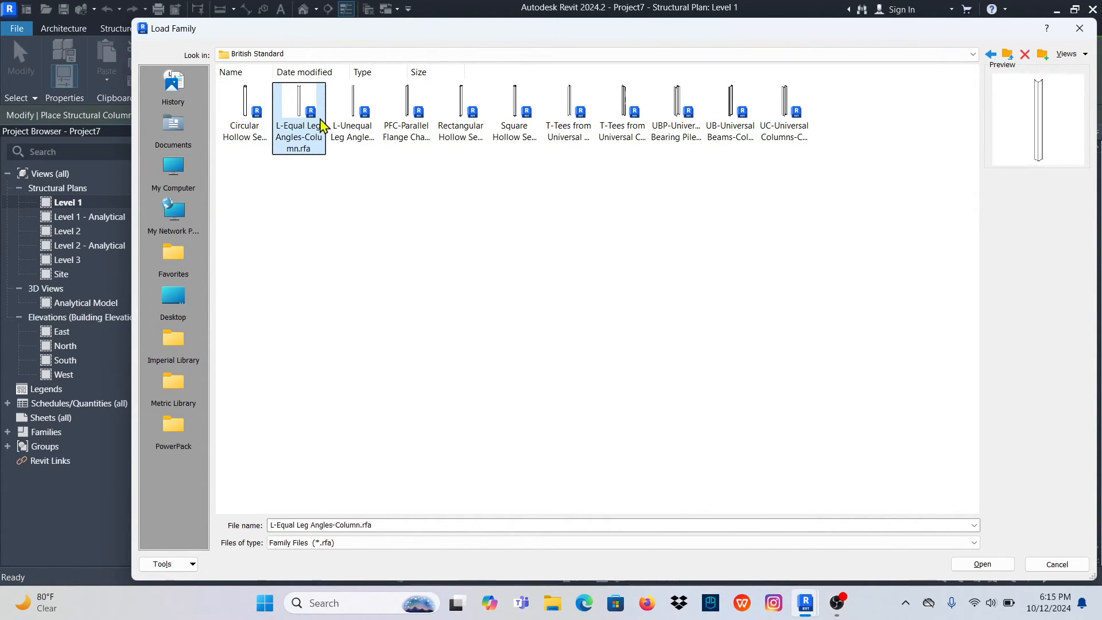
click(352, 129)
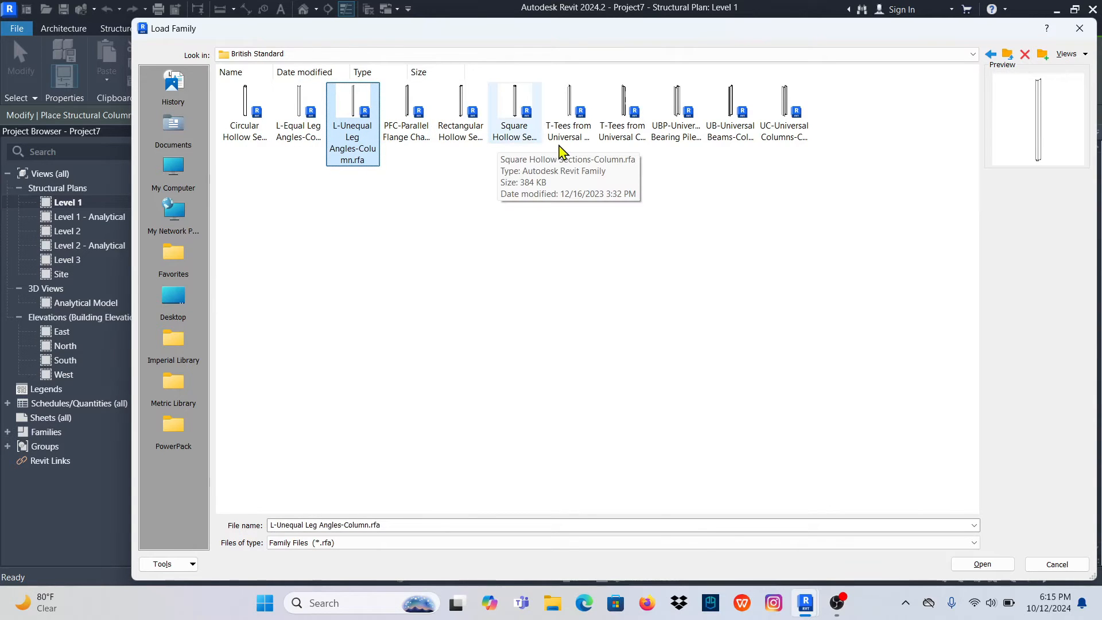
click(734, 126)
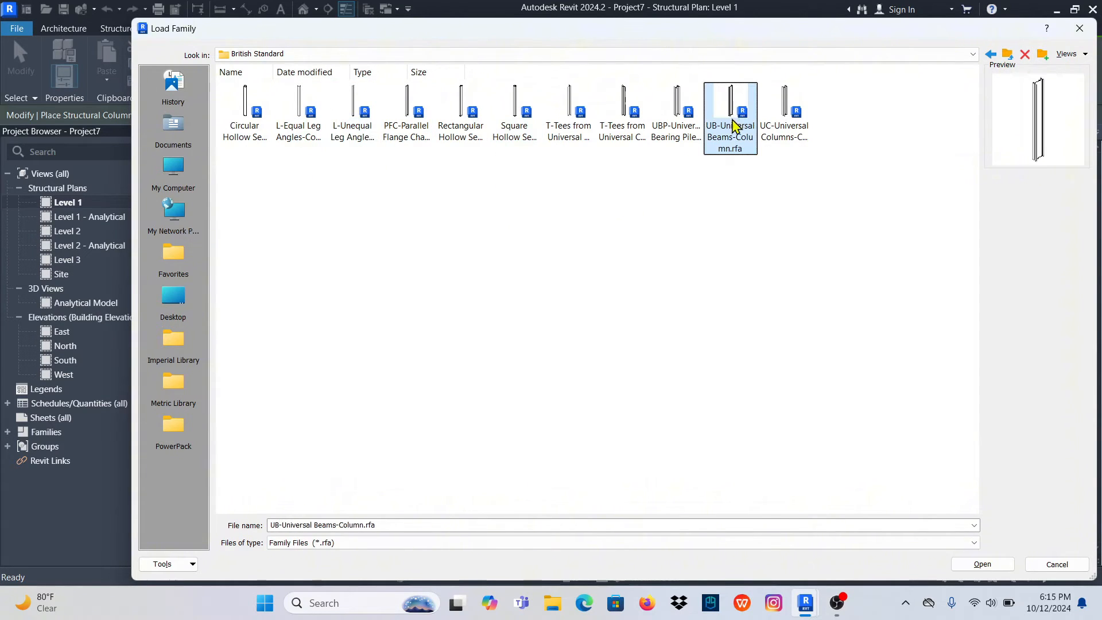
click(782, 109)
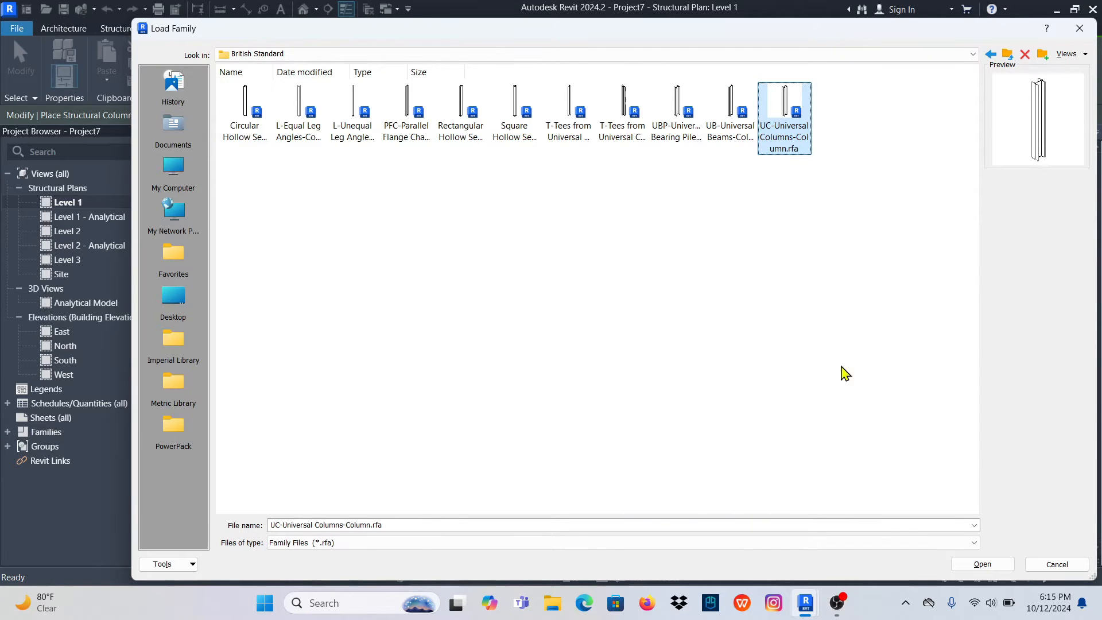
click(986, 564)
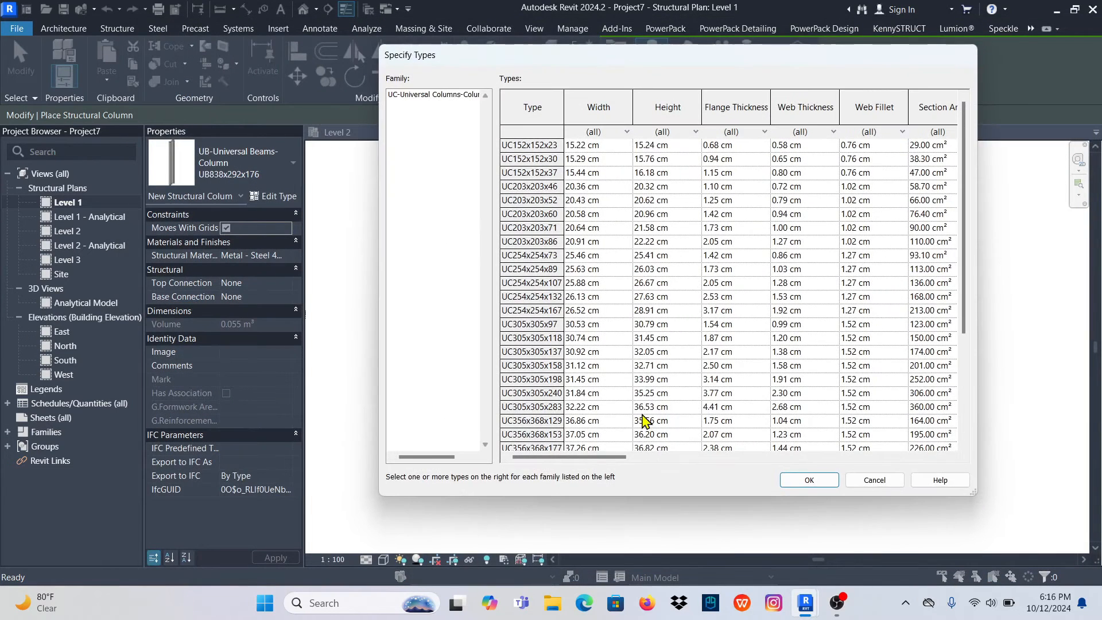
click(519, 147)
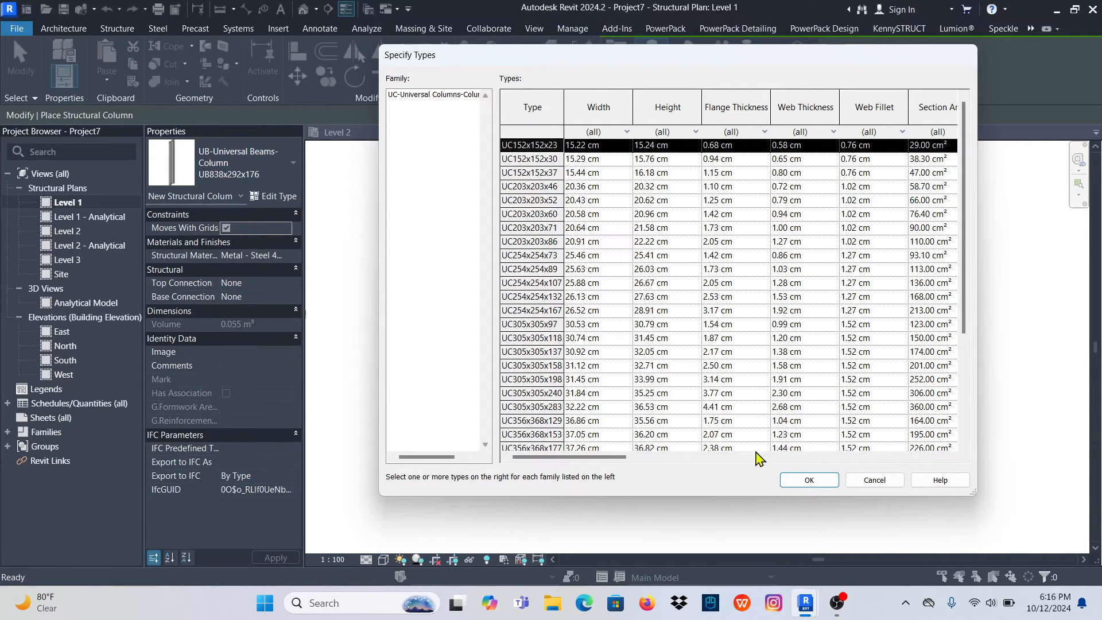
click(806, 481)
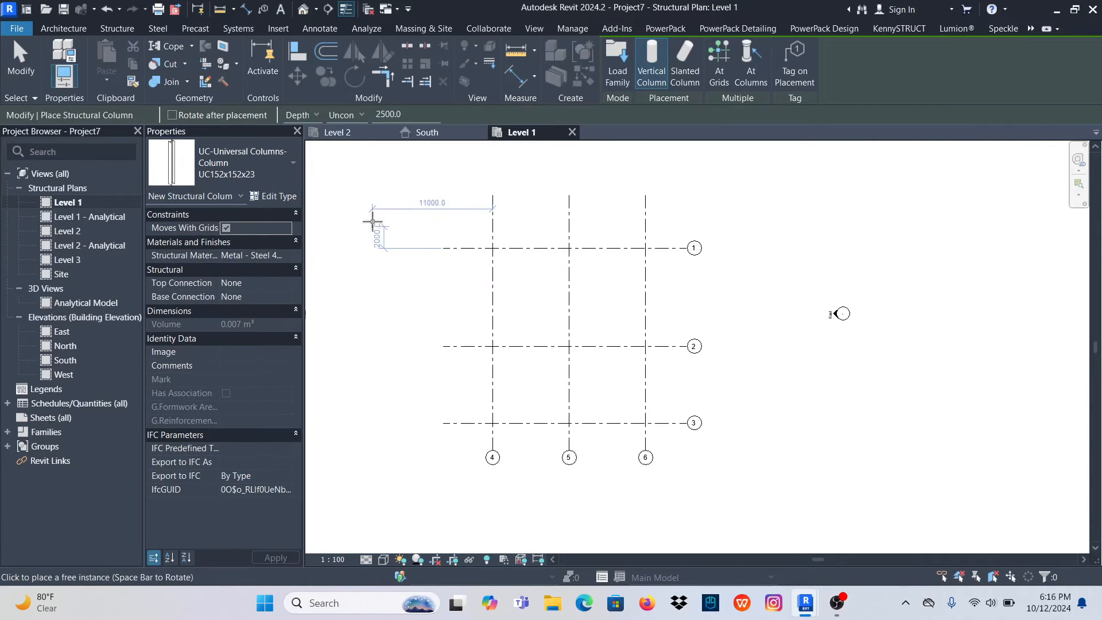
Choose UC152x152x23 from the UC-Universal Columns-Column family as the column type for placement
scroll(372, 222, up, 6)
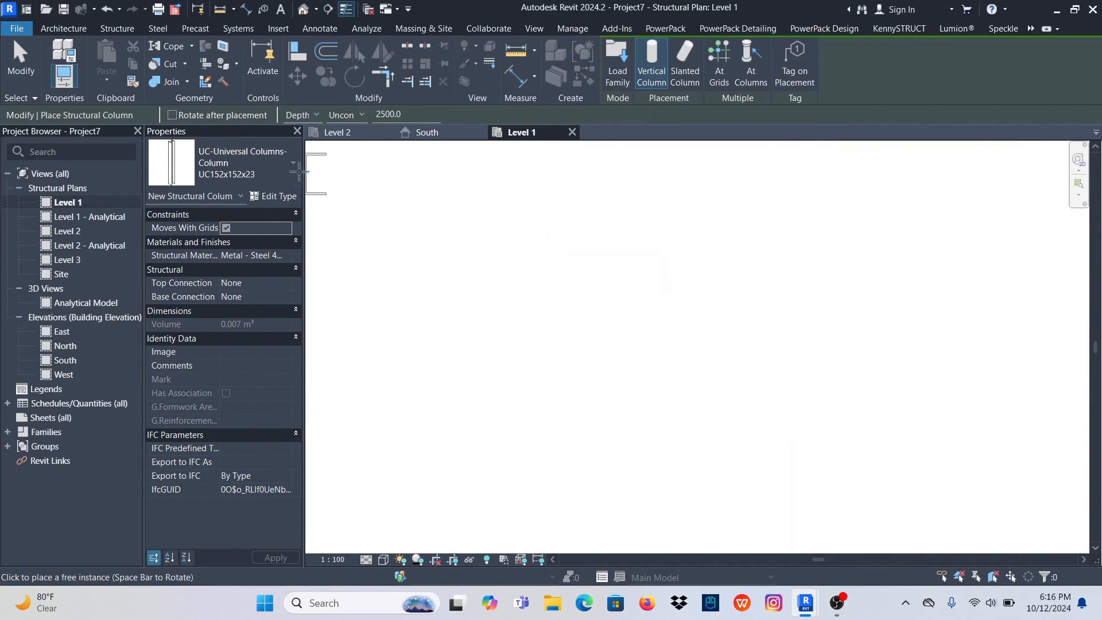
click(261, 166)
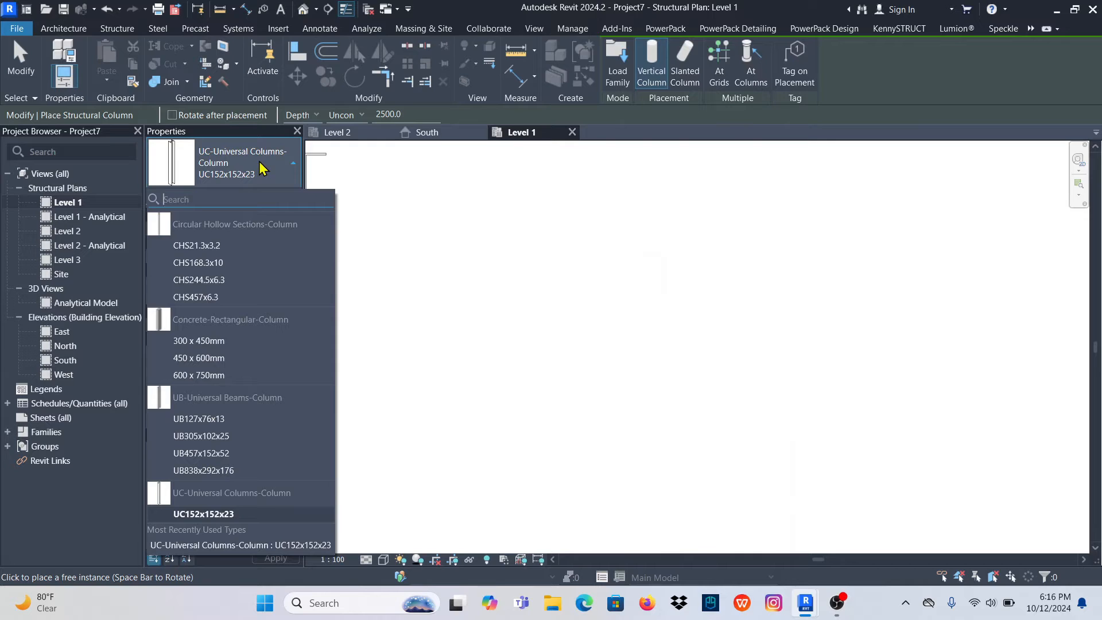
click(206, 515)
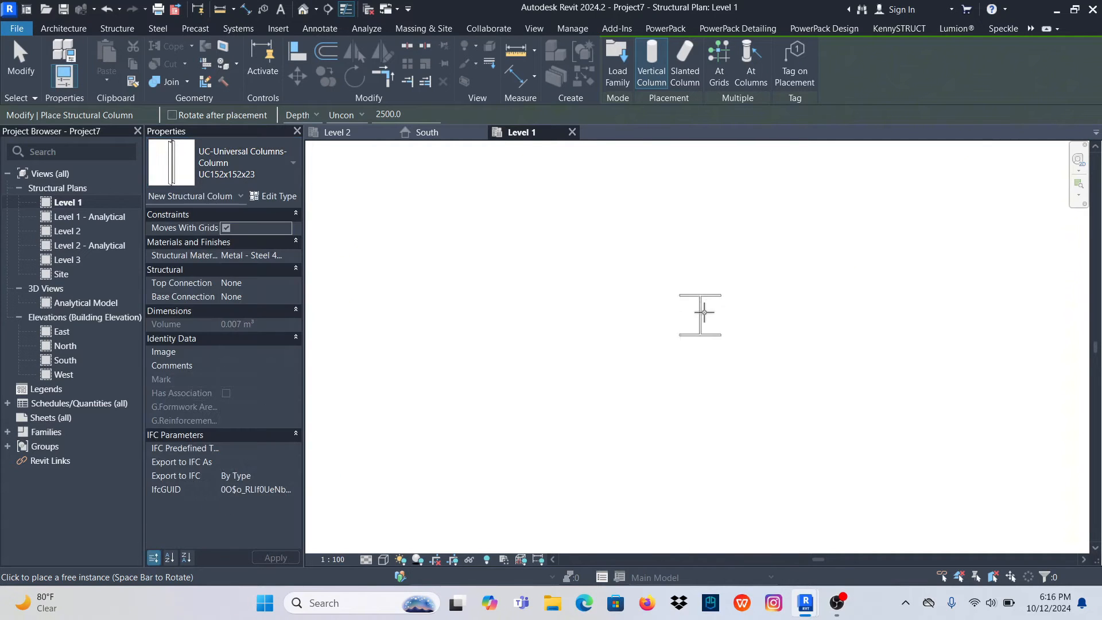
scroll(535, 300, down, 6)
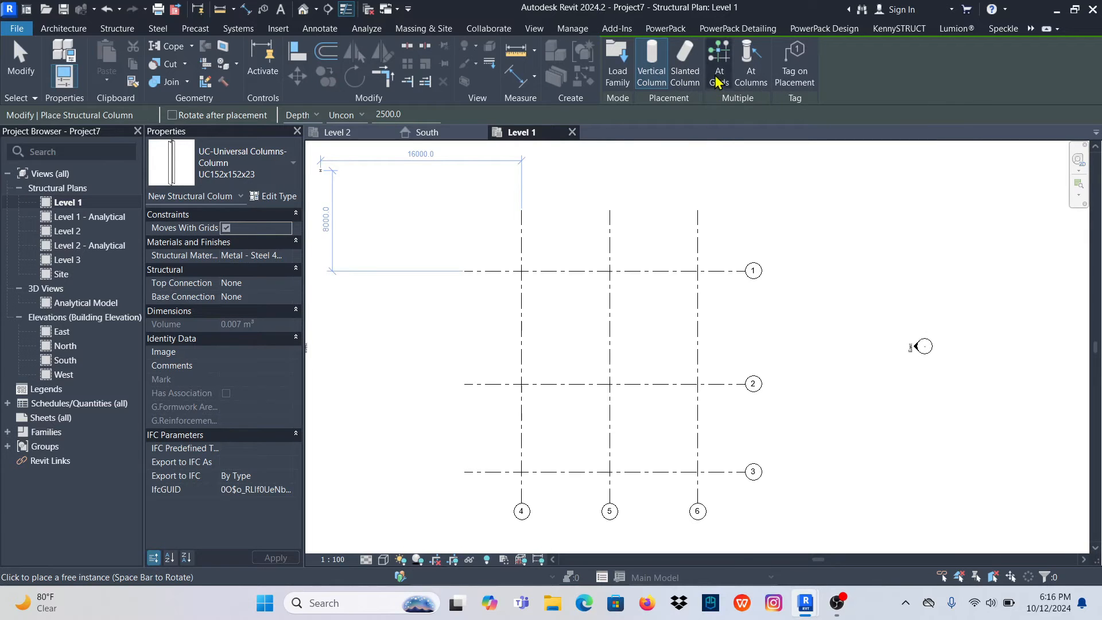
Set the new columns to be placed by Height, reaching up to Level 3
scroll(507, 287, up, 1)
scroll(517, 269, up, 5)
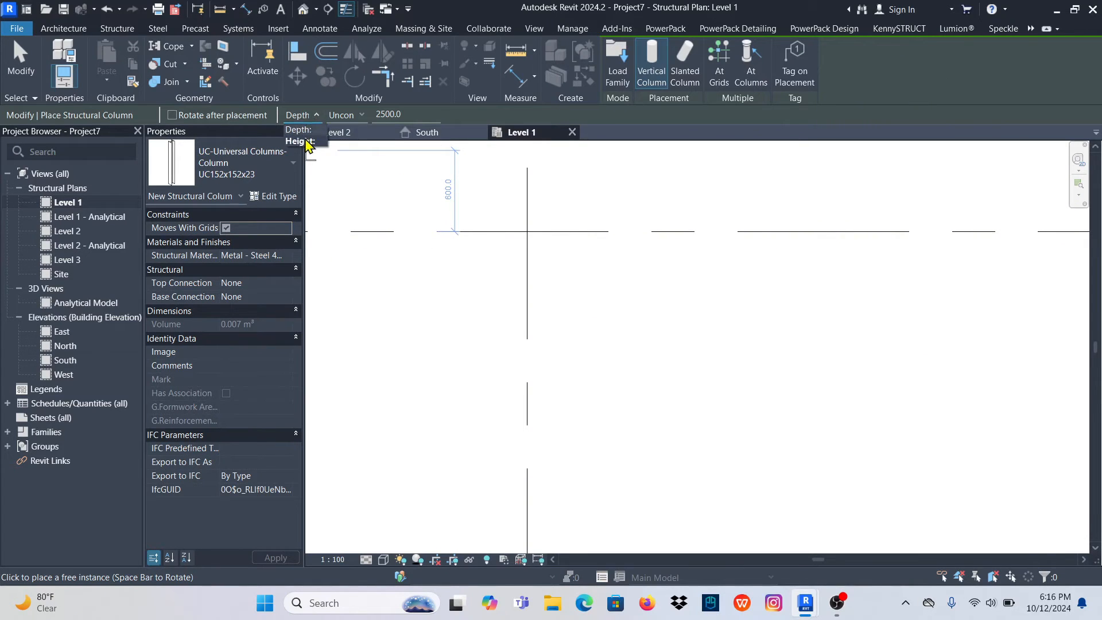
click(301, 141)
click(361, 115)
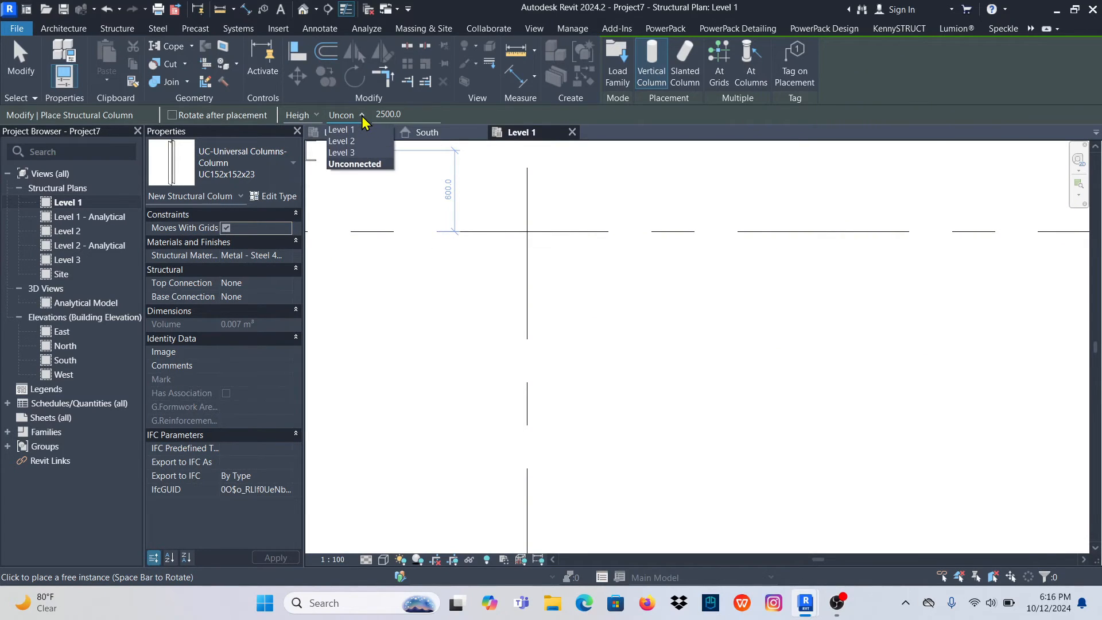
click(359, 151)
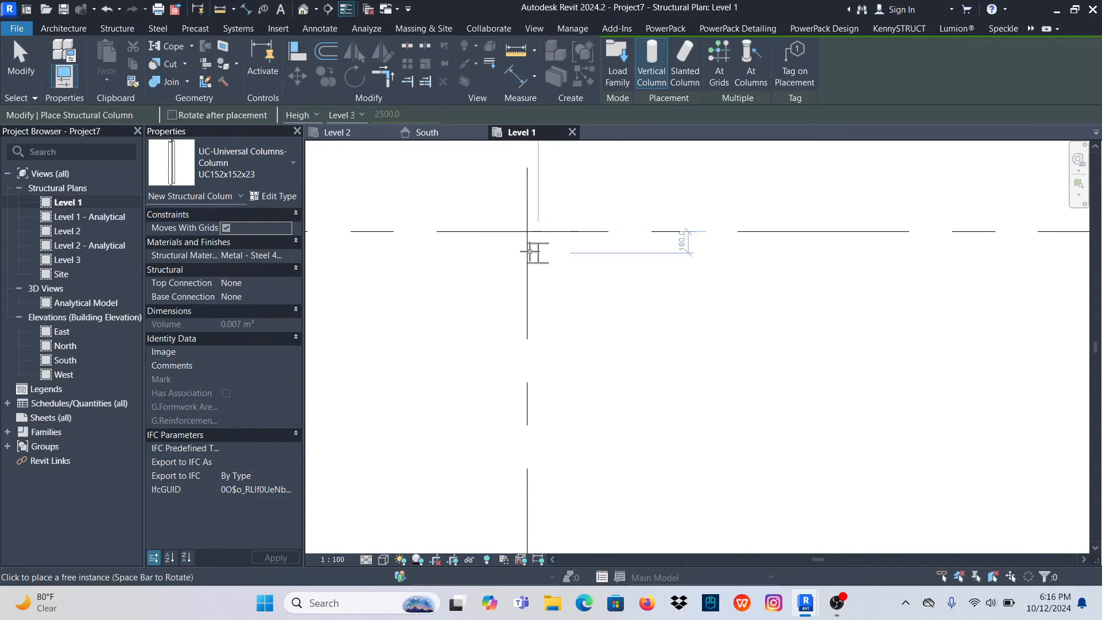
Place one UC152x152x23 column at the intersection of grids 1 and 4
scroll(524, 246, up, 4)
scroll(497, 264, down, 1)
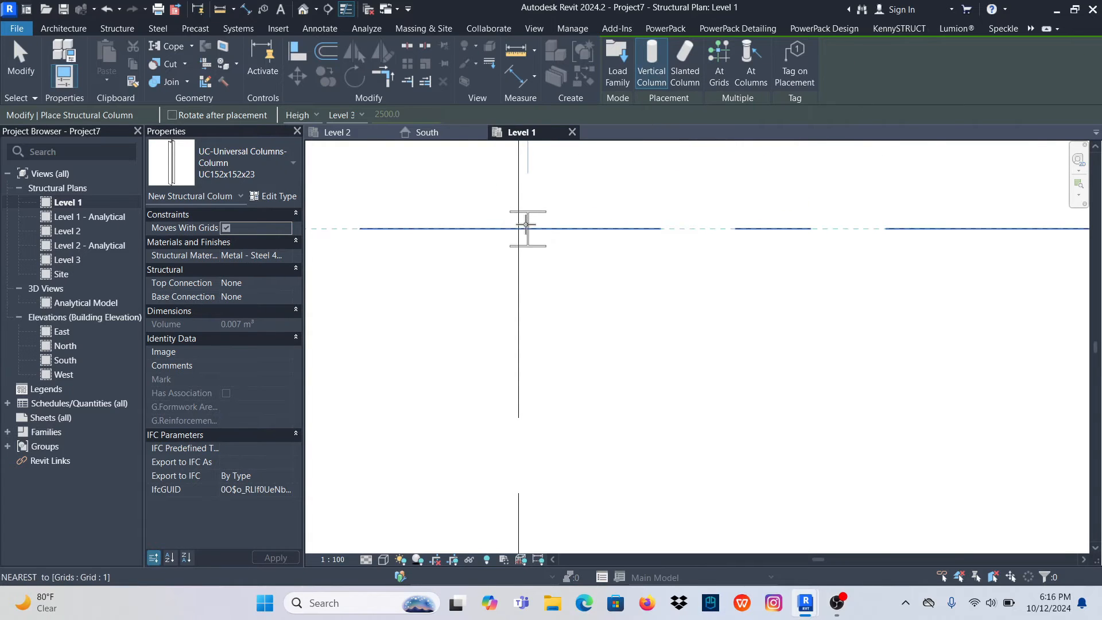
click(518, 228)
scroll(579, 239, down, 2)
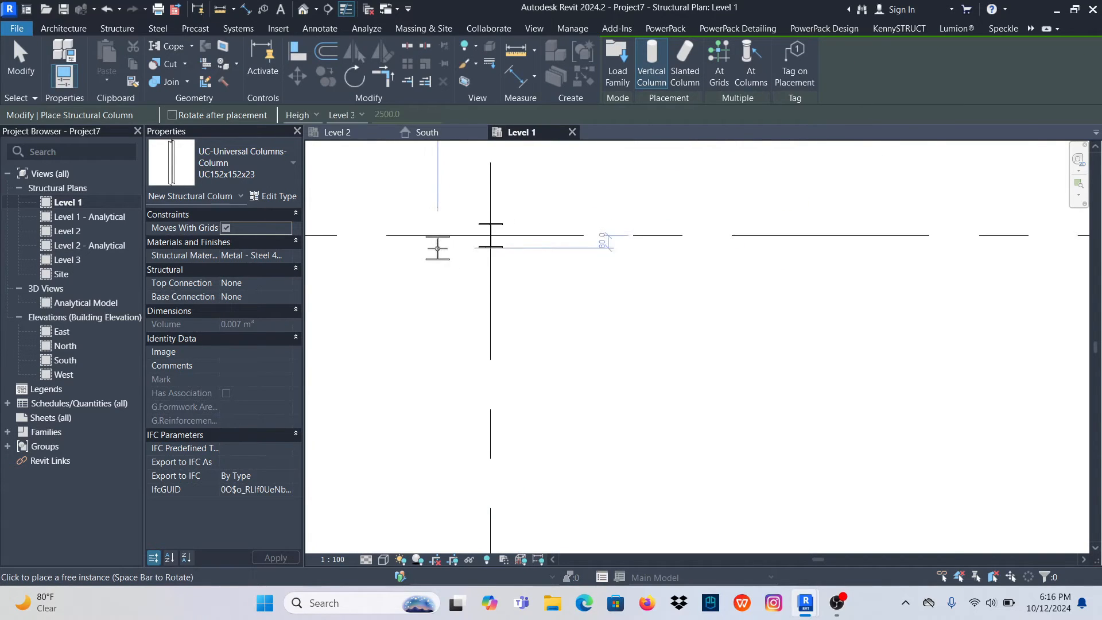
Place UC152x152x23 columns at all intersections of grids 1 to 3 with grids 4 to 6 using At Grids, and end column placement
click(719, 63)
scroll(505, 236, down, 4)
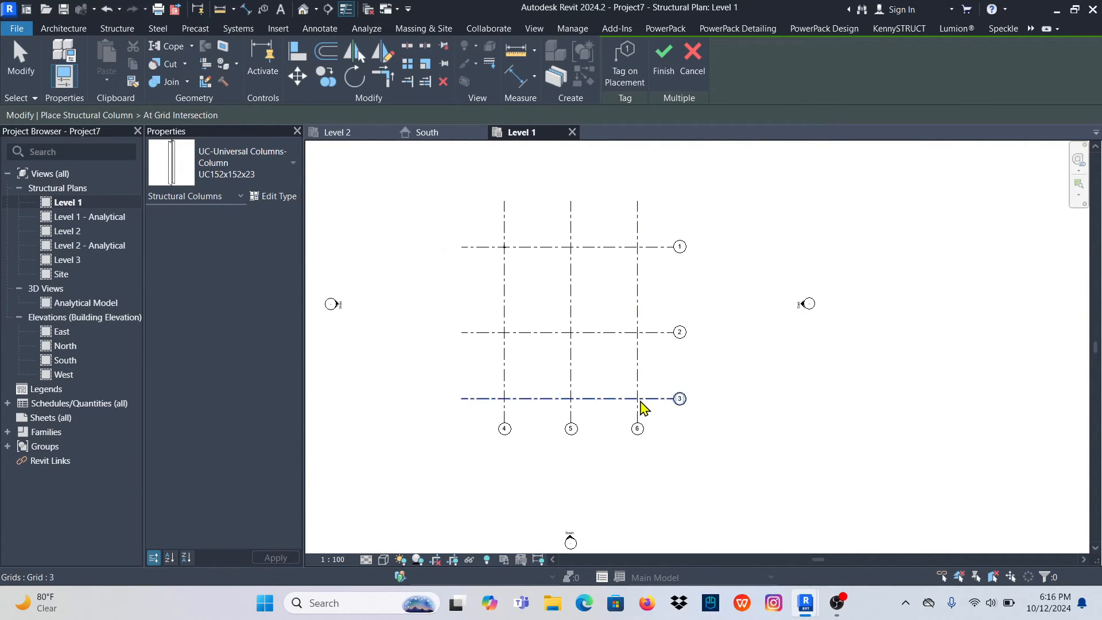
scroll(648, 412, up, 1)
drag(653, 411, 608, 341)
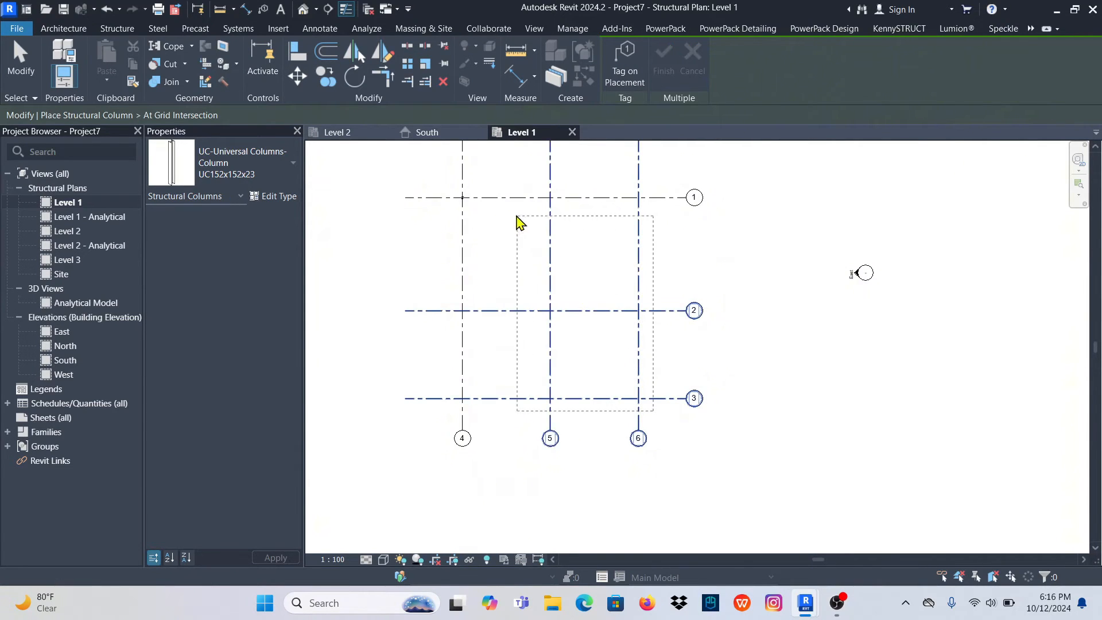
drag(520, 222, 437, 180)
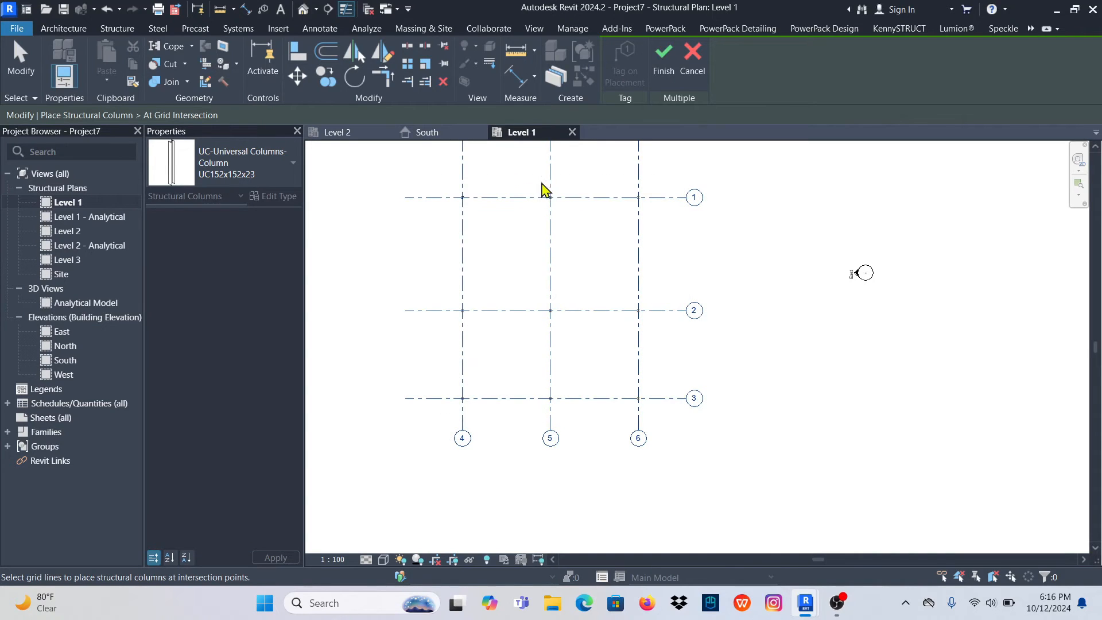
scroll(543, 185, up, 6)
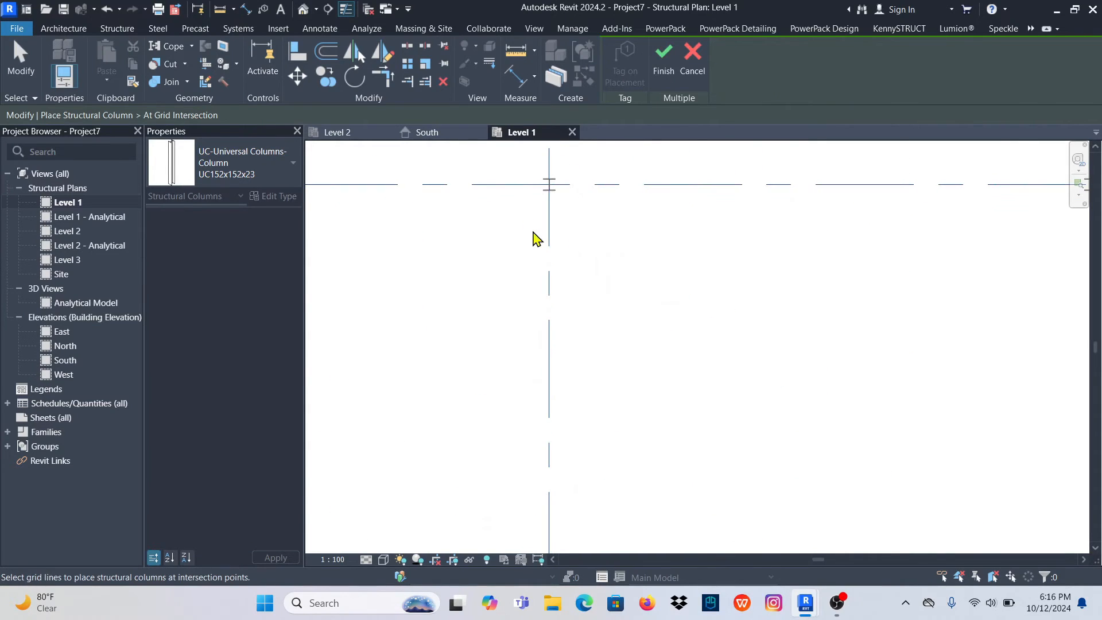
scroll(570, 310, down, 5)
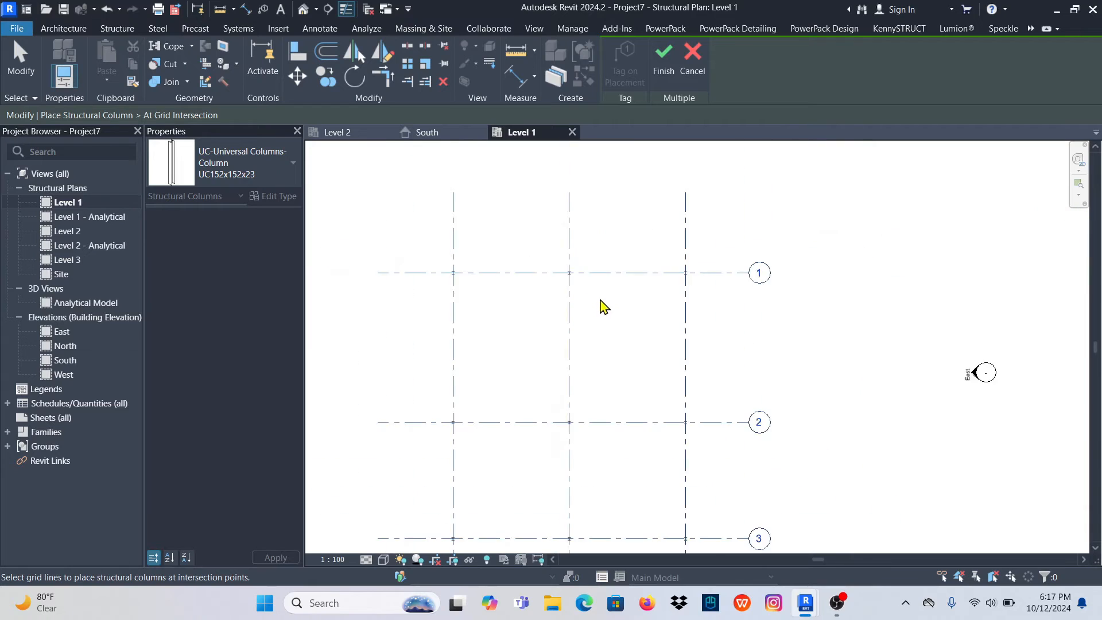
scroll(604, 307, down, 2)
click(663, 58)
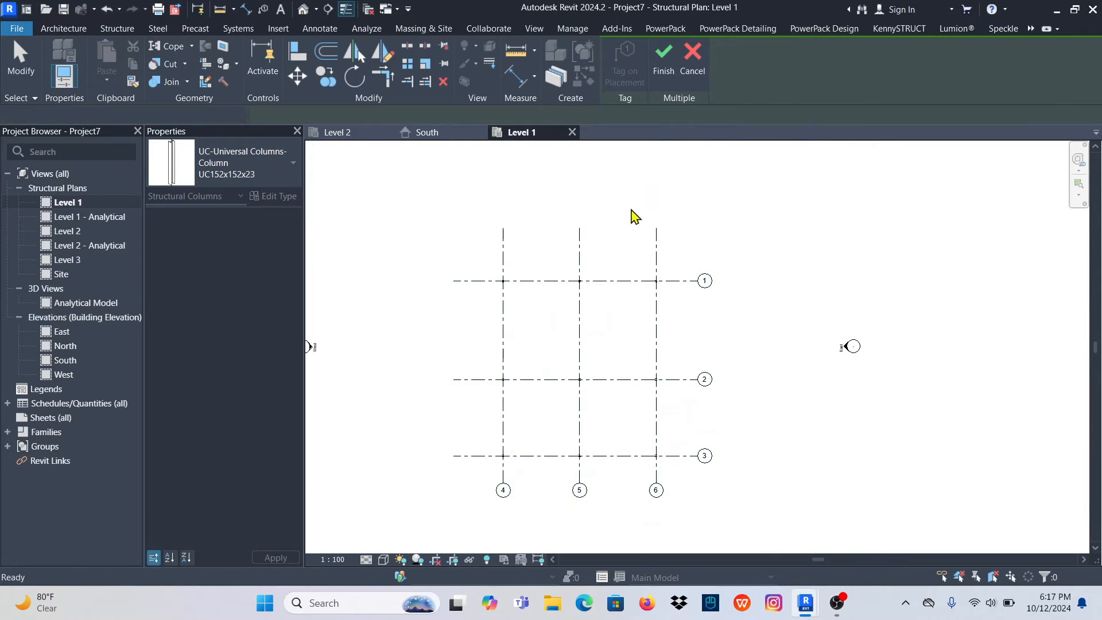
key(c)
key(l)
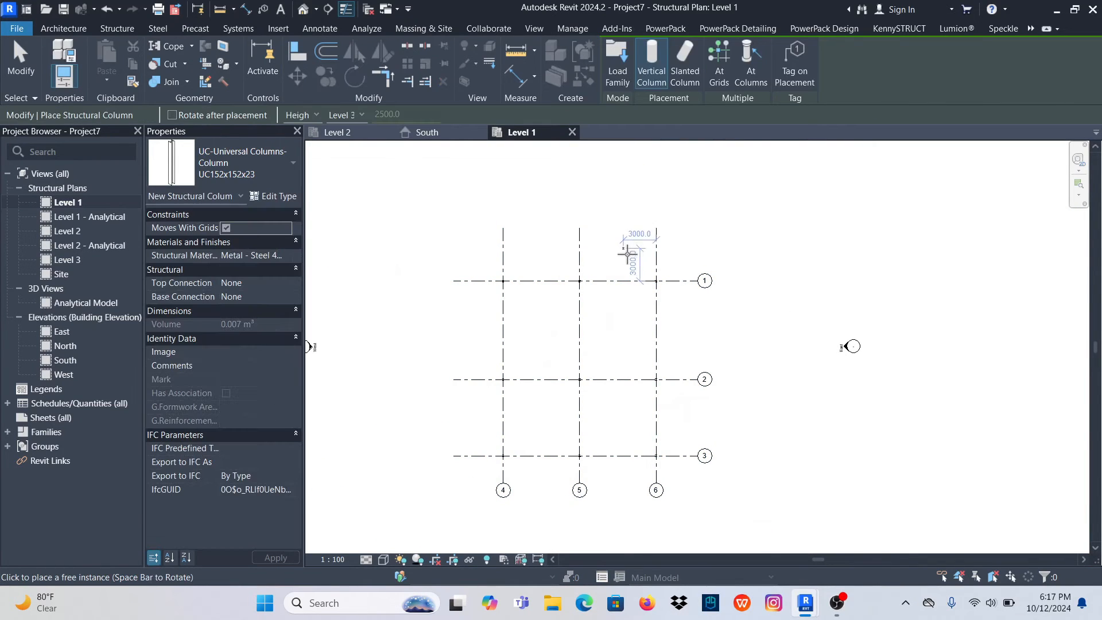
click(19, 63)
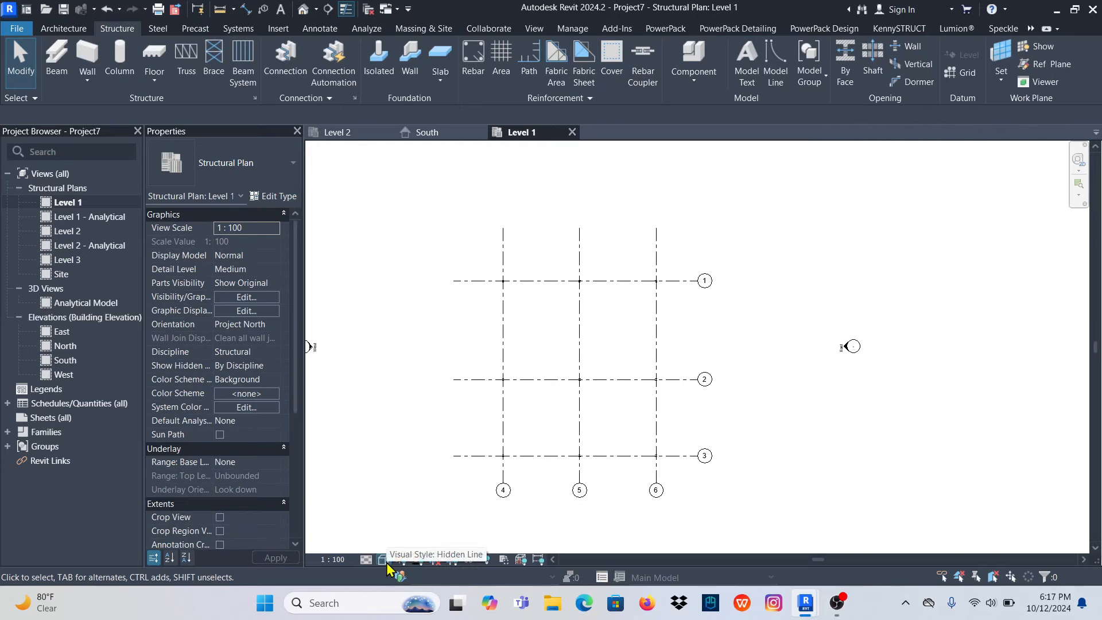
Set the visual style of the Level 1 plan to Shaded, viewing a column's section up close
scroll(505, 482, up, 5)
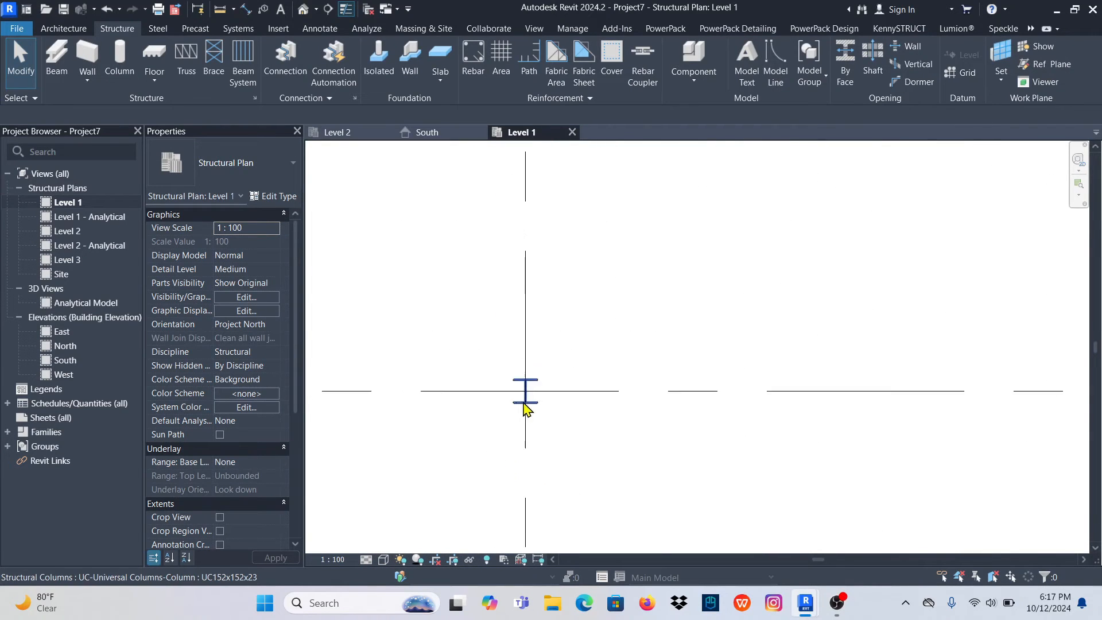
scroll(524, 407, up, 5)
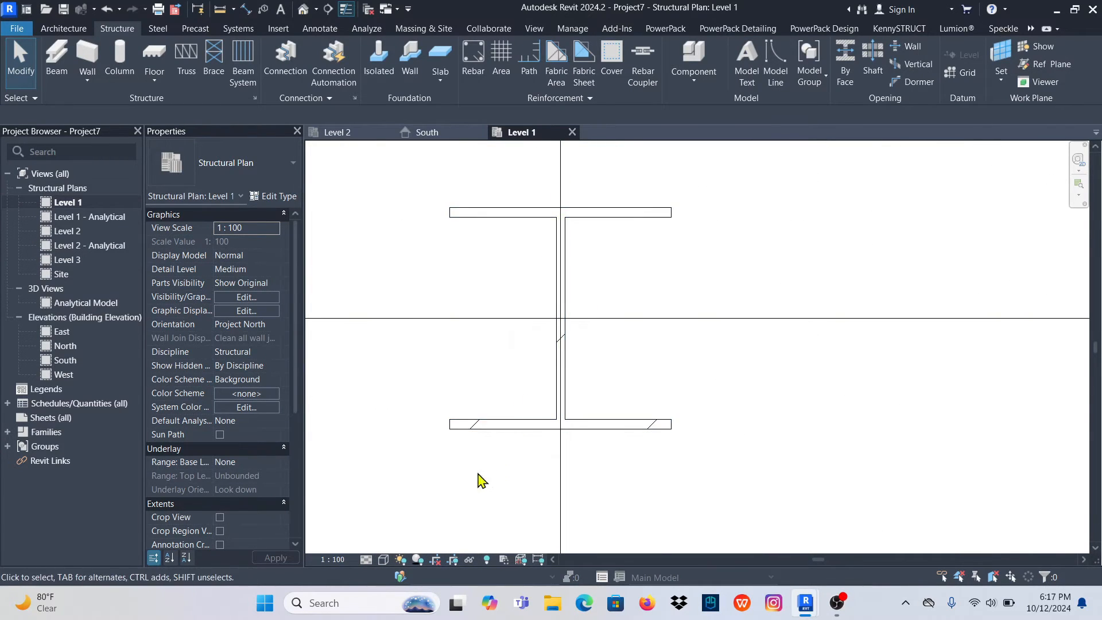
click(384, 561)
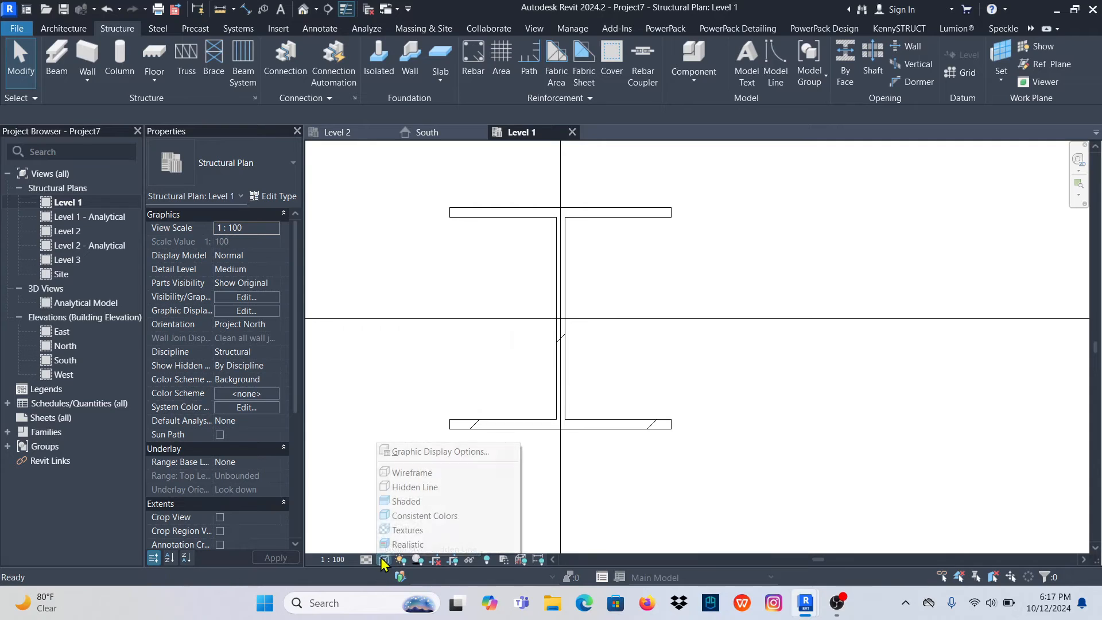
click(425, 501)
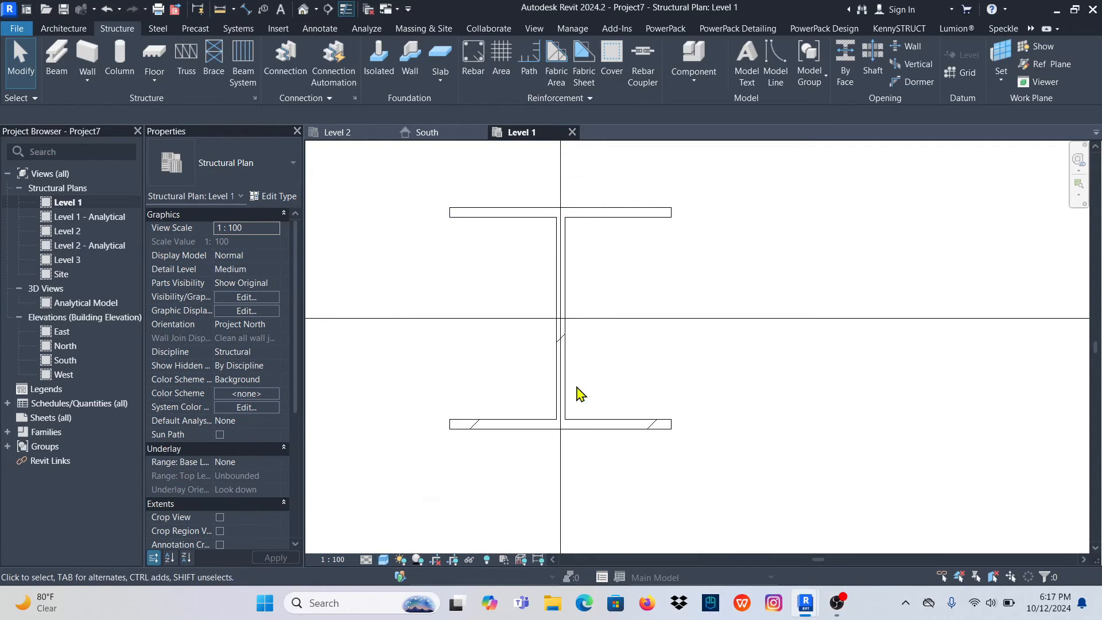
click(384, 559)
click(410, 500)
Preview the column section at Coarse detail and set the Level 1 plan's detail level to Fine
click(366, 559)
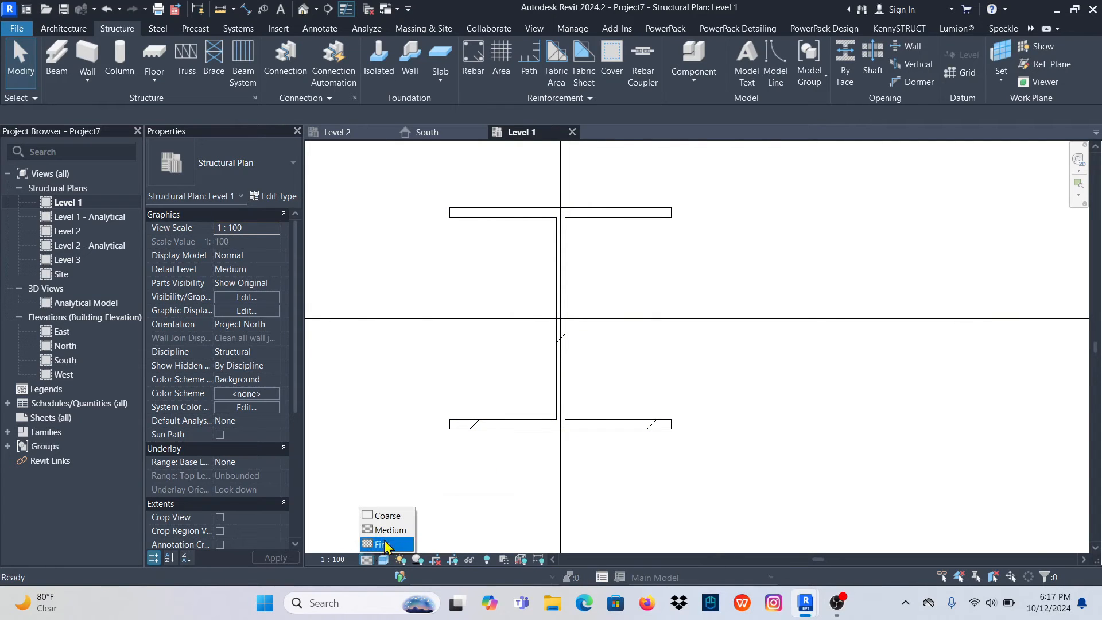
click(388, 515)
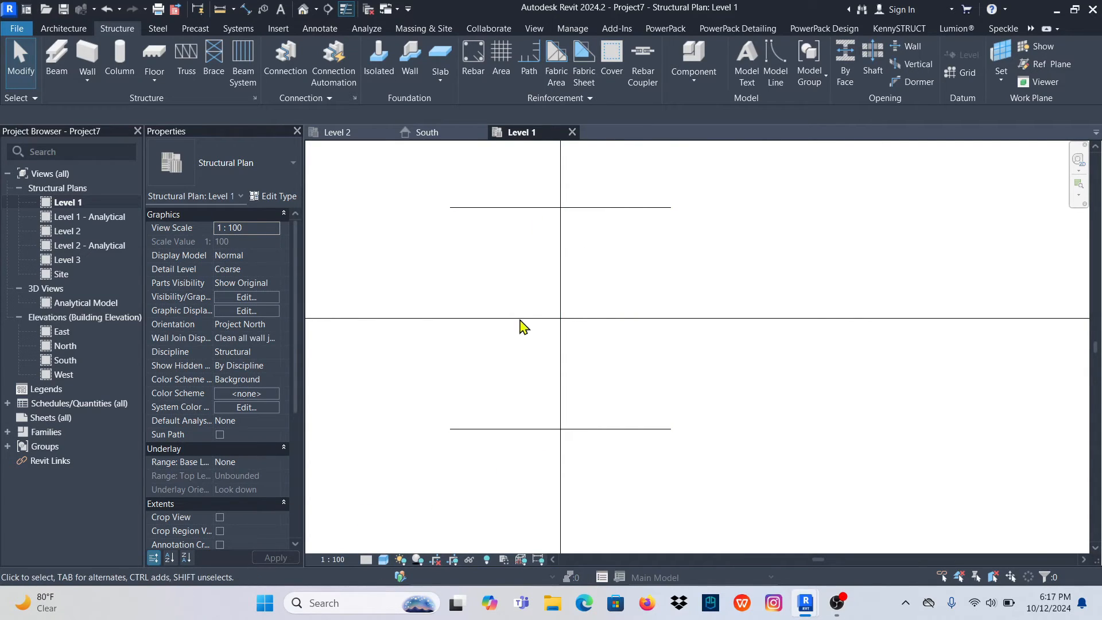
click(366, 559)
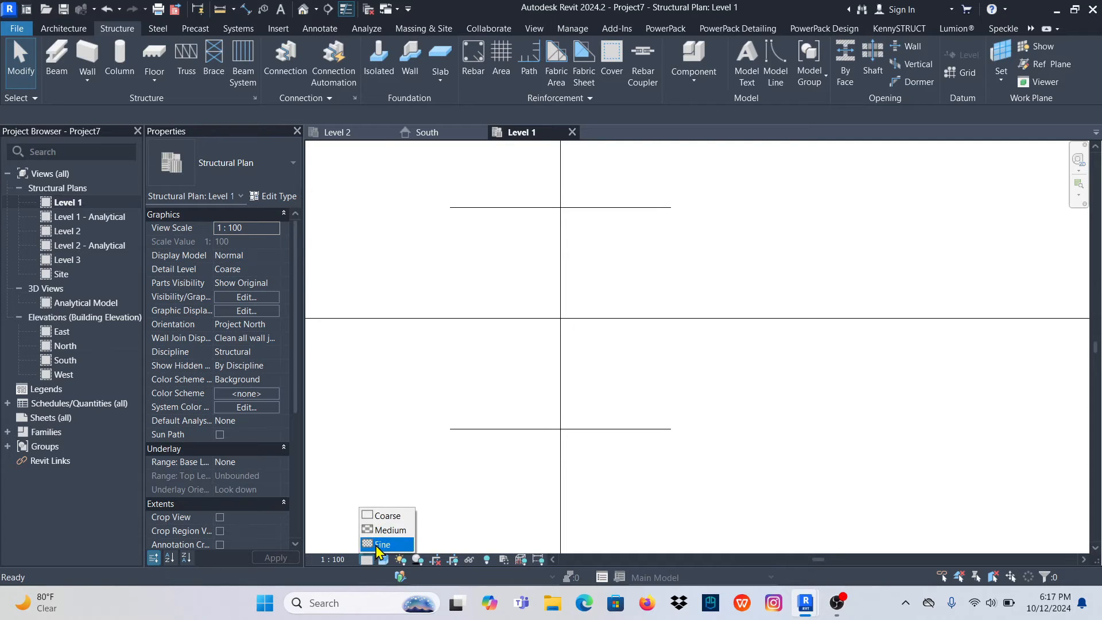
click(380, 543)
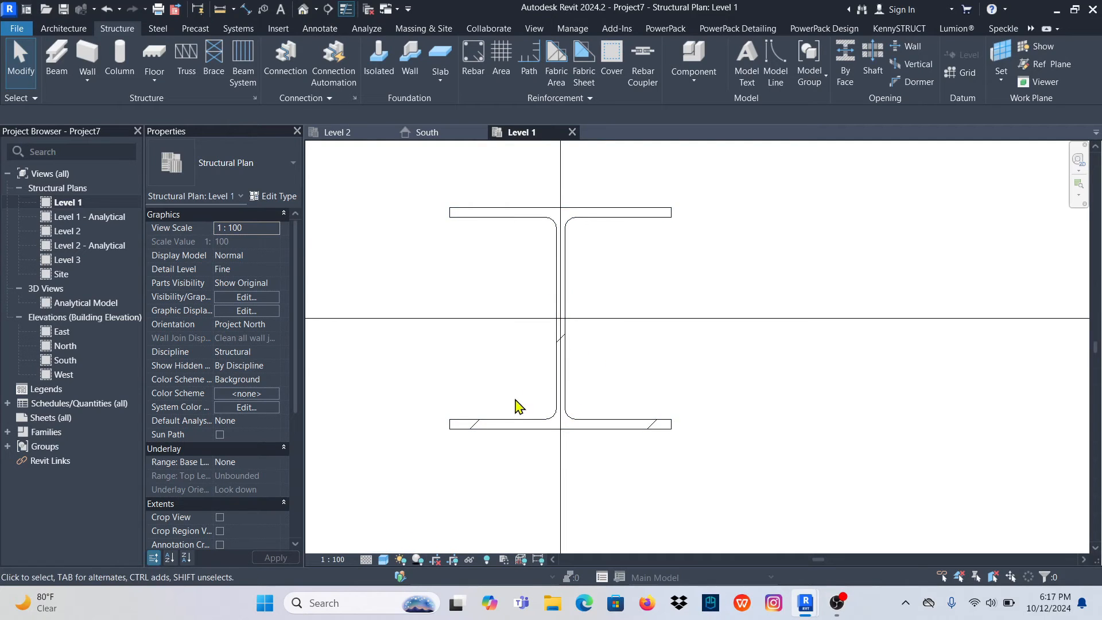
Review the whole grid with its columns in plan and open the default 3D view
scroll(517, 406, down, 10)
scroll(522, 450, down, 10)
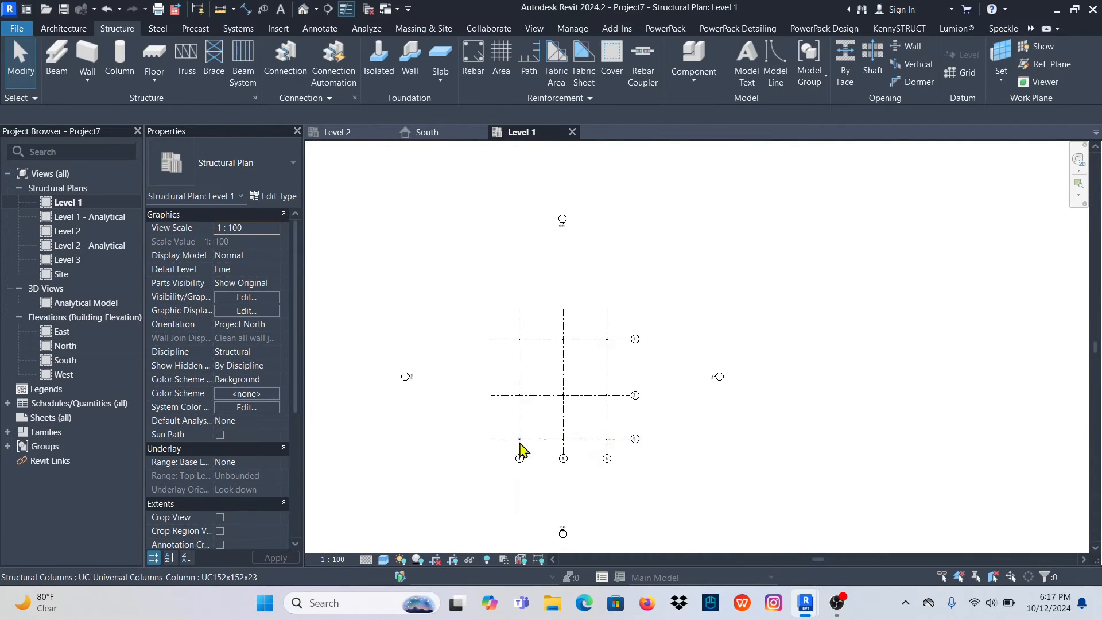
scroll(555, 423, up, 6)
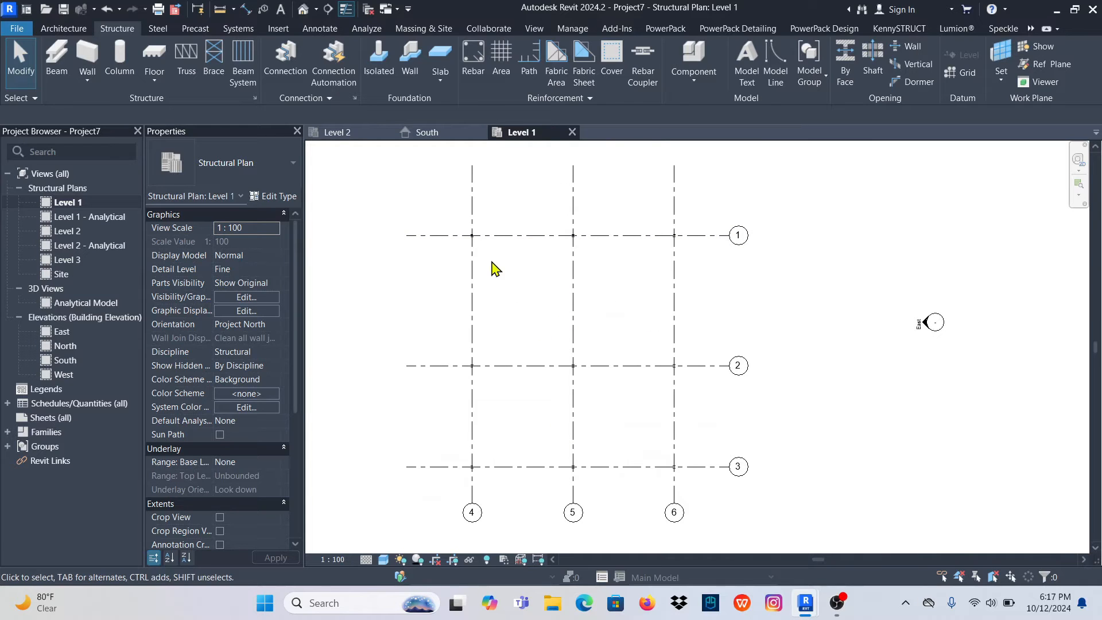
click(304, 9)
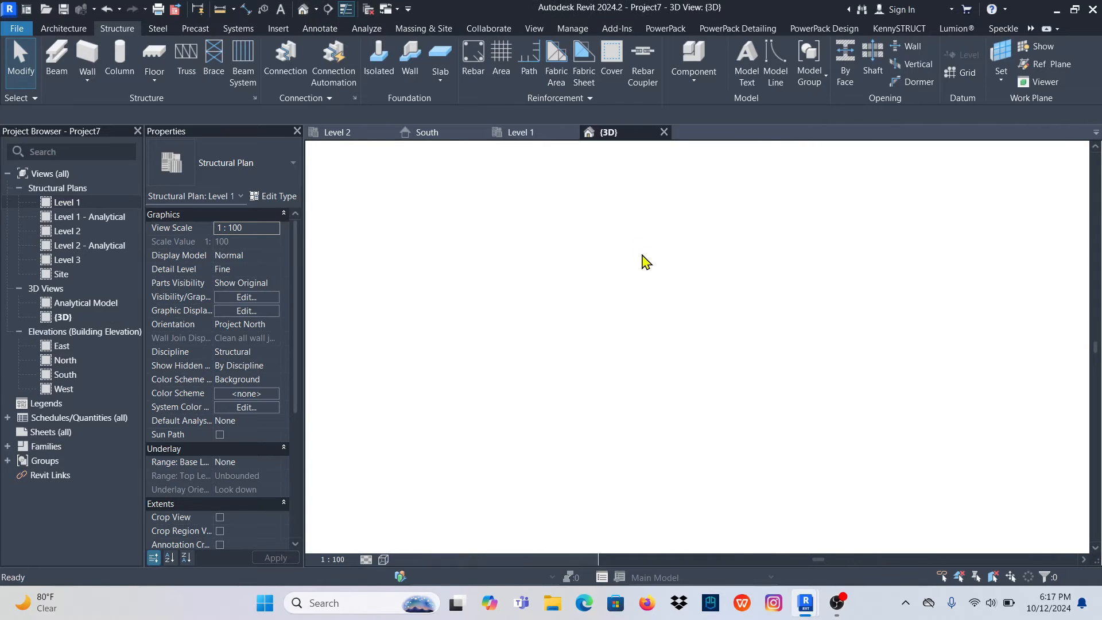
Set the 3D view's visual style to Shaded and review the columns on the full grid
scroll(730, 450, up, 5)
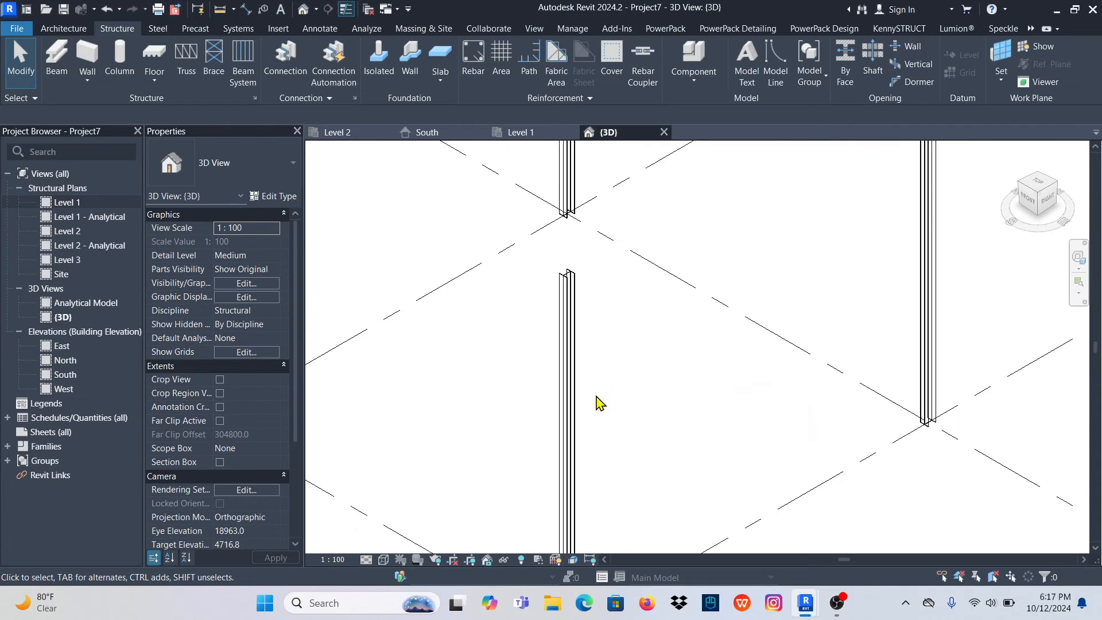
scroll(595, 401, up, 6)
click(383, 561)
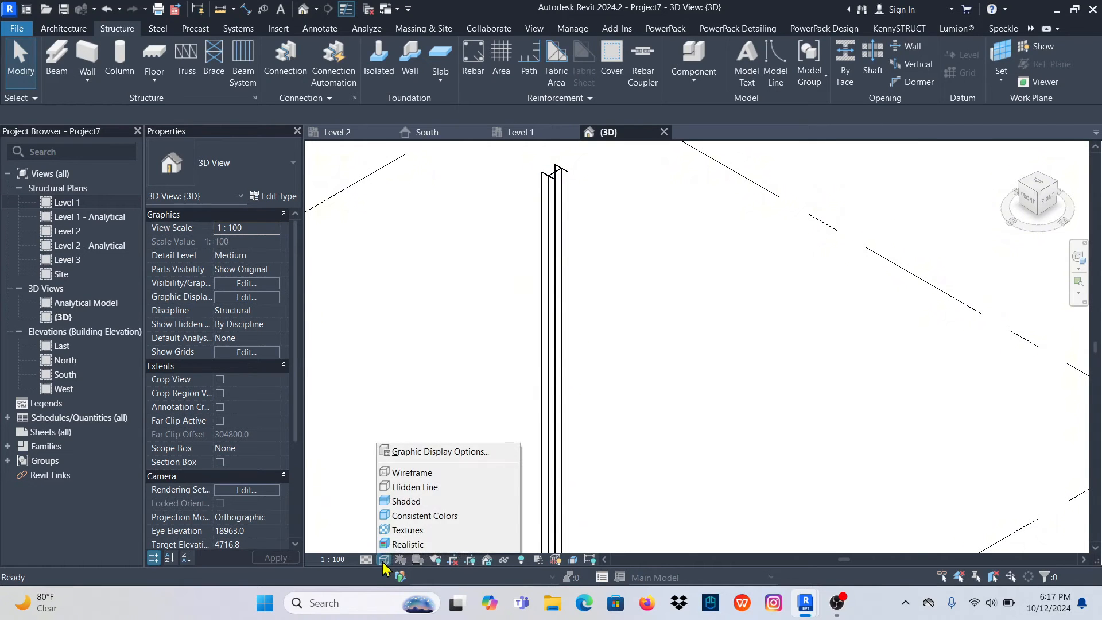
click(410, 505)
scroll(631, 430, down, 8)
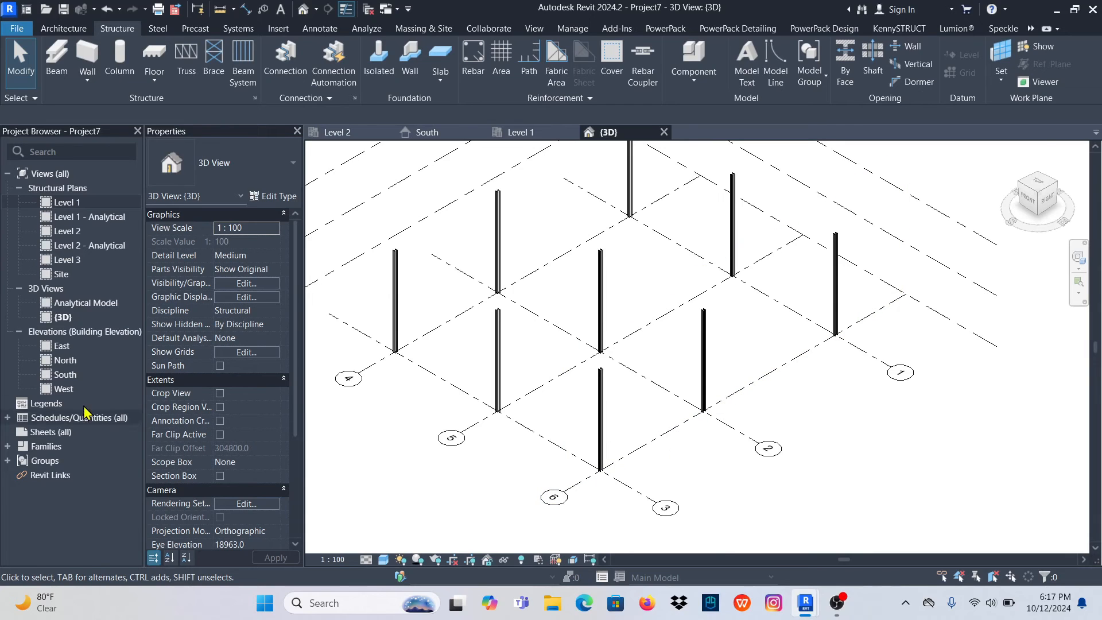
Open the South elevation and examine how the columns run between the levels
double_click(65, 374)
scroll(550, 390, up, 4)
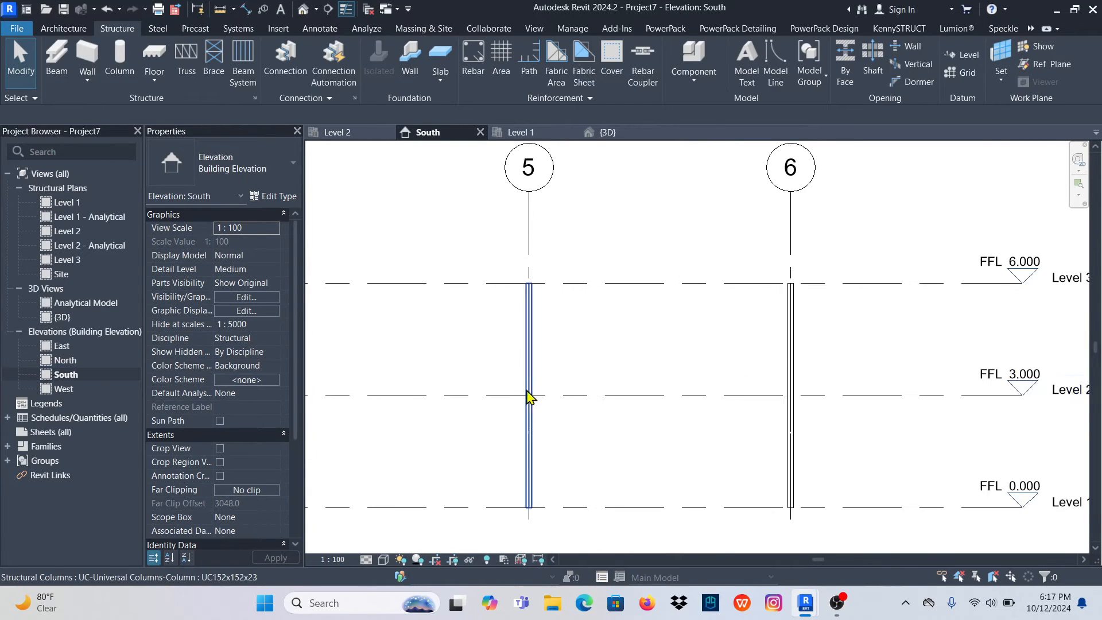
scroll(609, 411, down, 5)
scroll(551, 407, up, 5)
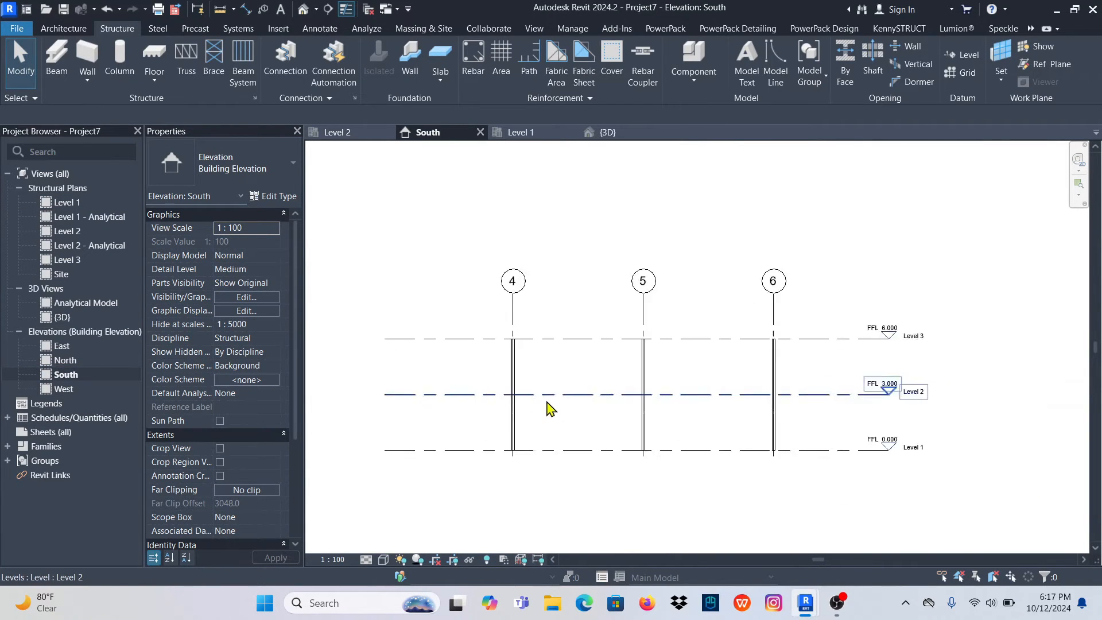
scroll(466, 370, down, 2)
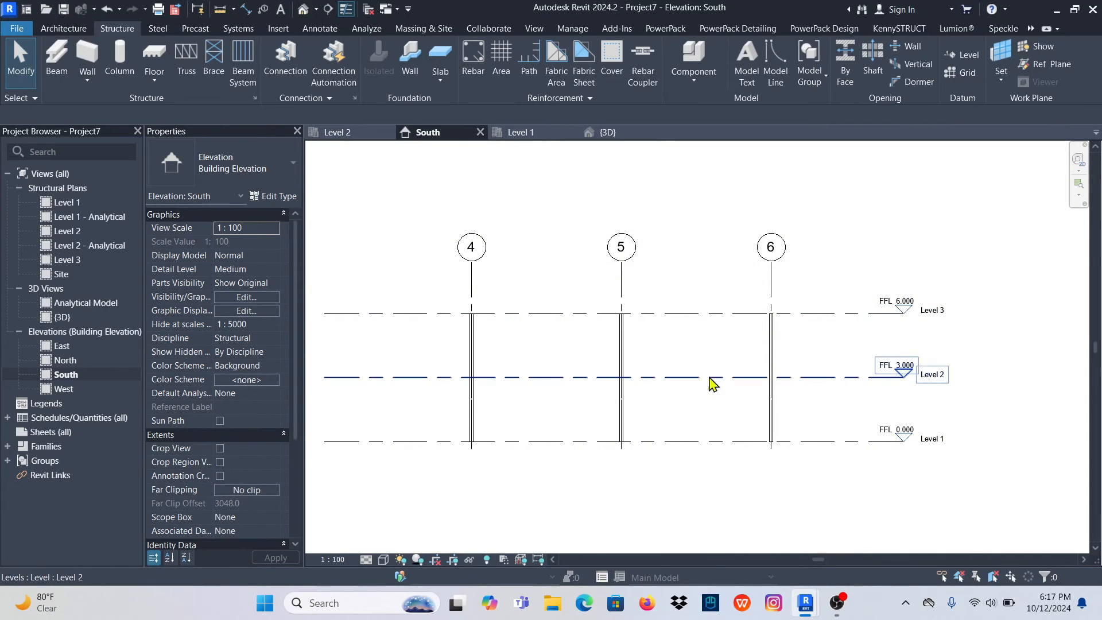
Open the Level 2 structural plan and set its detail level to Fine
double_click(78, 234)
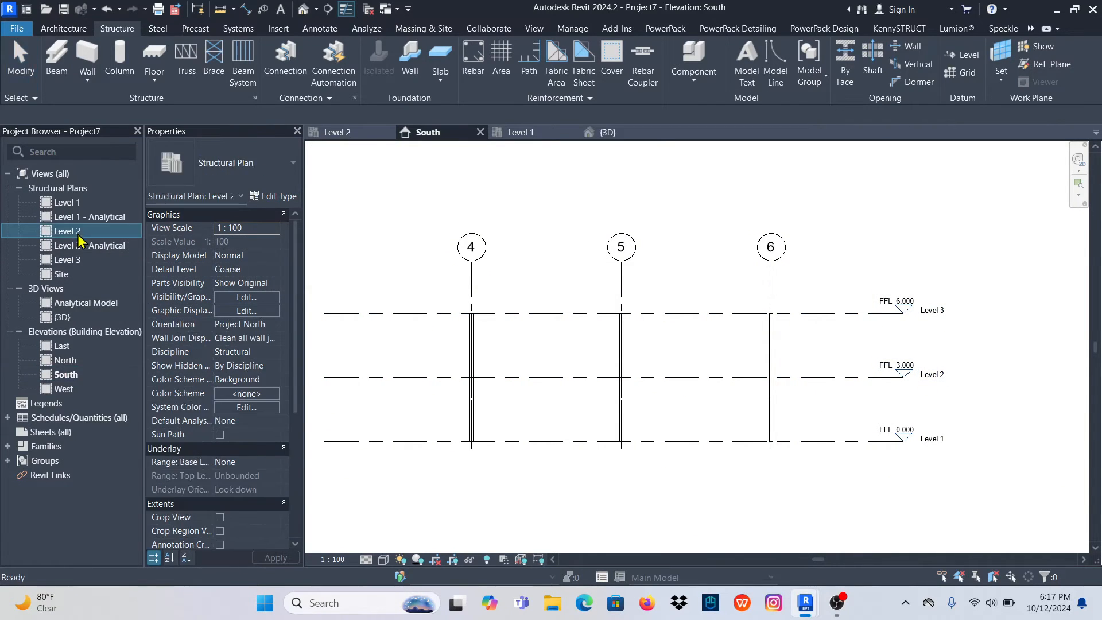
scroll(657, 305, up, 2)
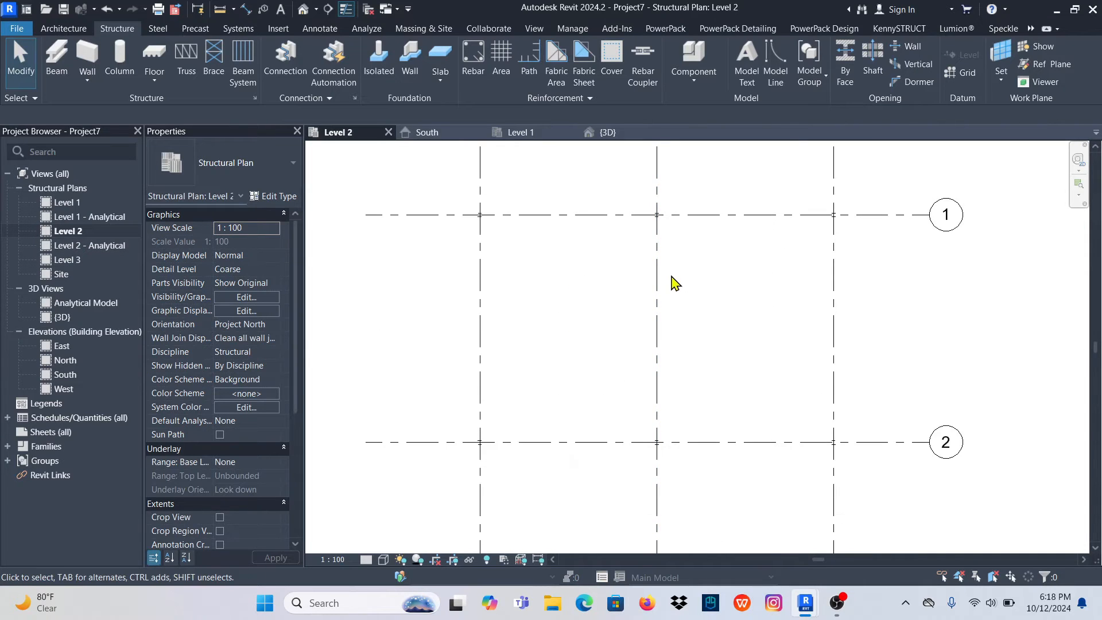
scroll(491, 189, up, 5)
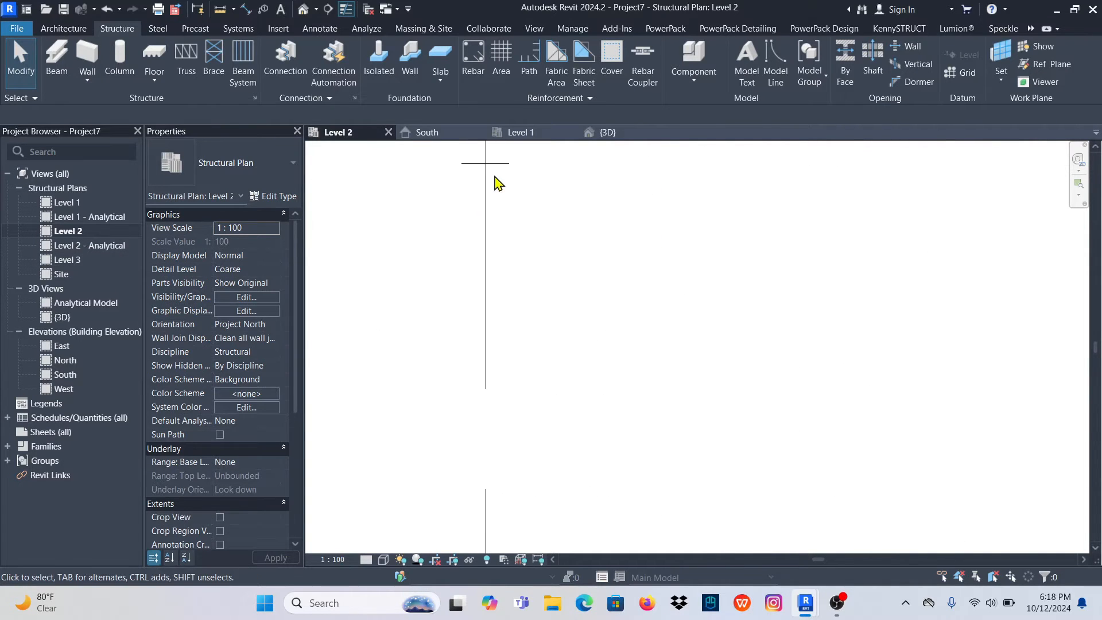
scroll(467, 234, up, 4)
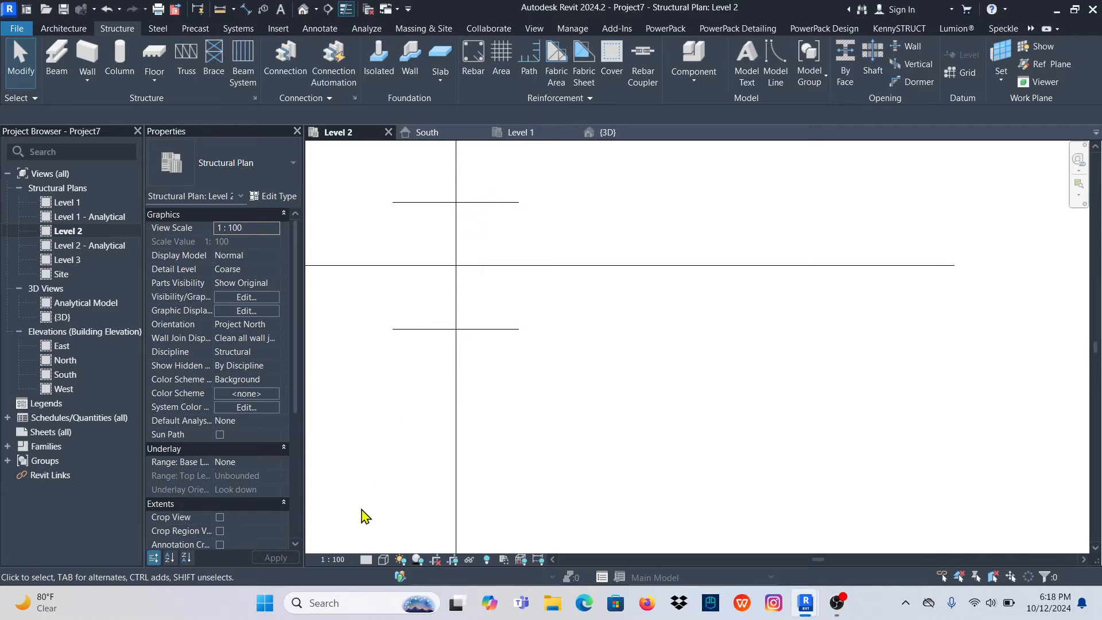
click(366, 560)
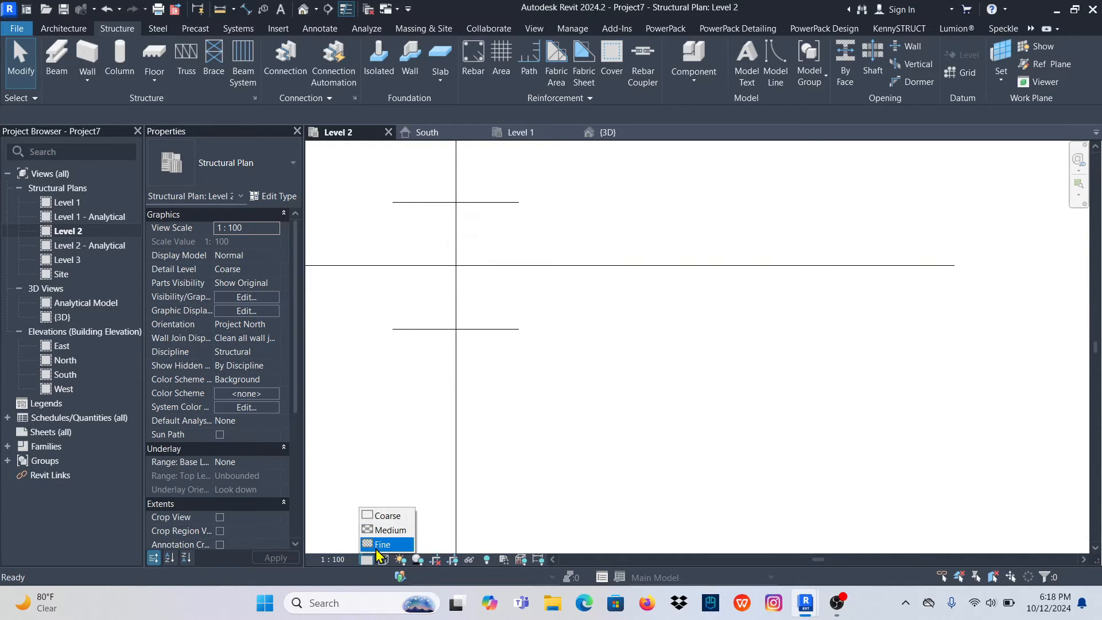
click(379, 545)
scroll(437, 251, down, 6)
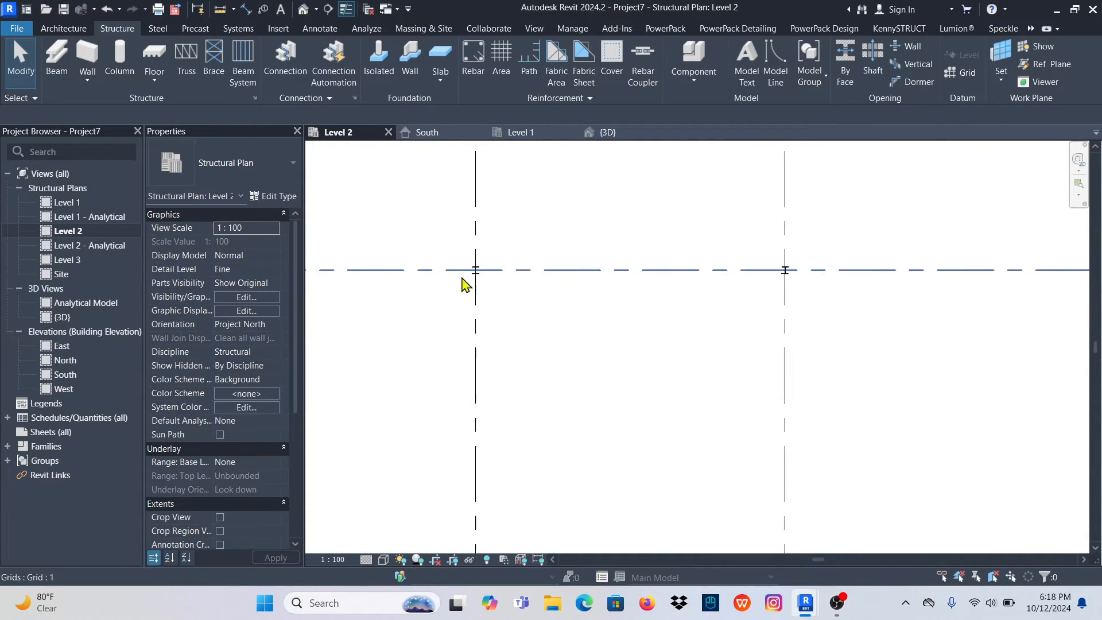
scroll(526, 332, down, 3)
scroll(524, 418, up, 1)
scroll(597, 266, down, 1)
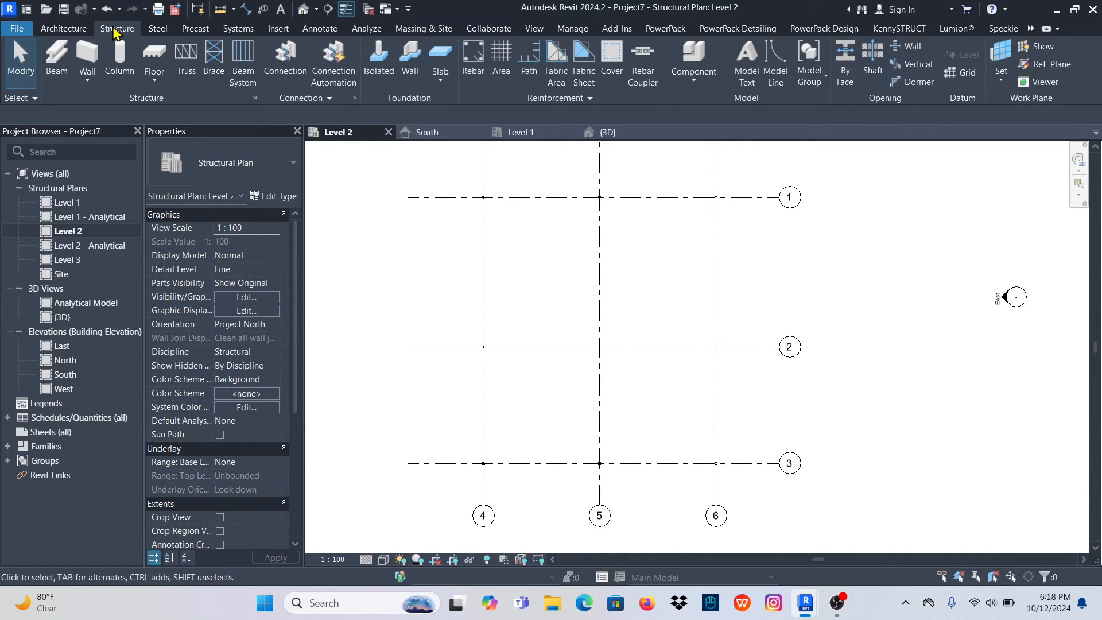
Start the Beam command with universal beam type UB127x76x13 and Level 2 as the placement plane
click(56, 61)
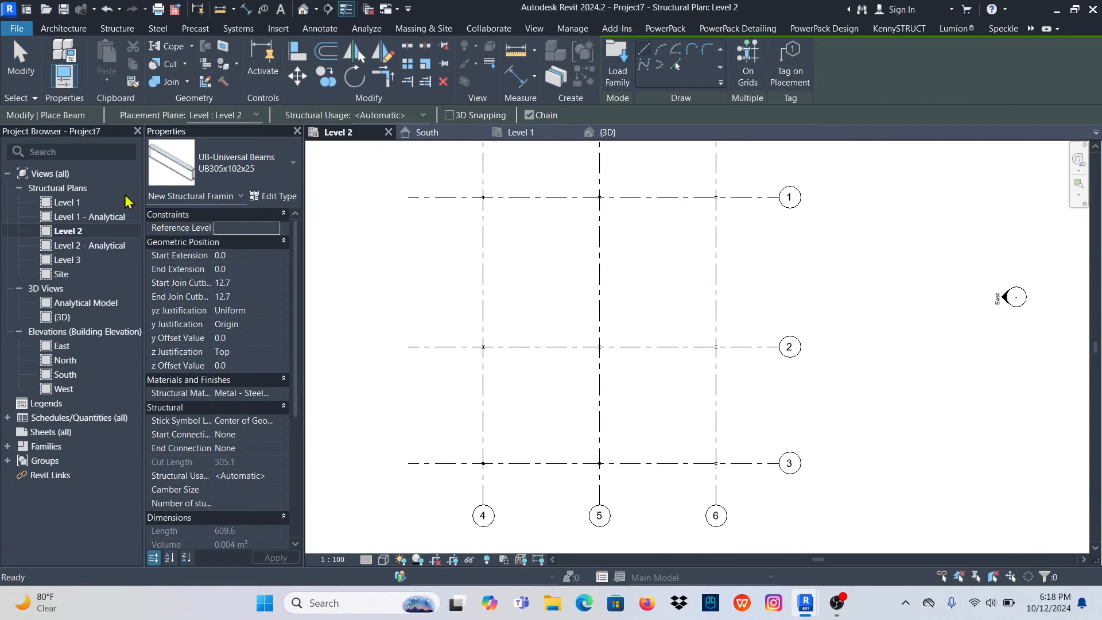
click(280, 171)
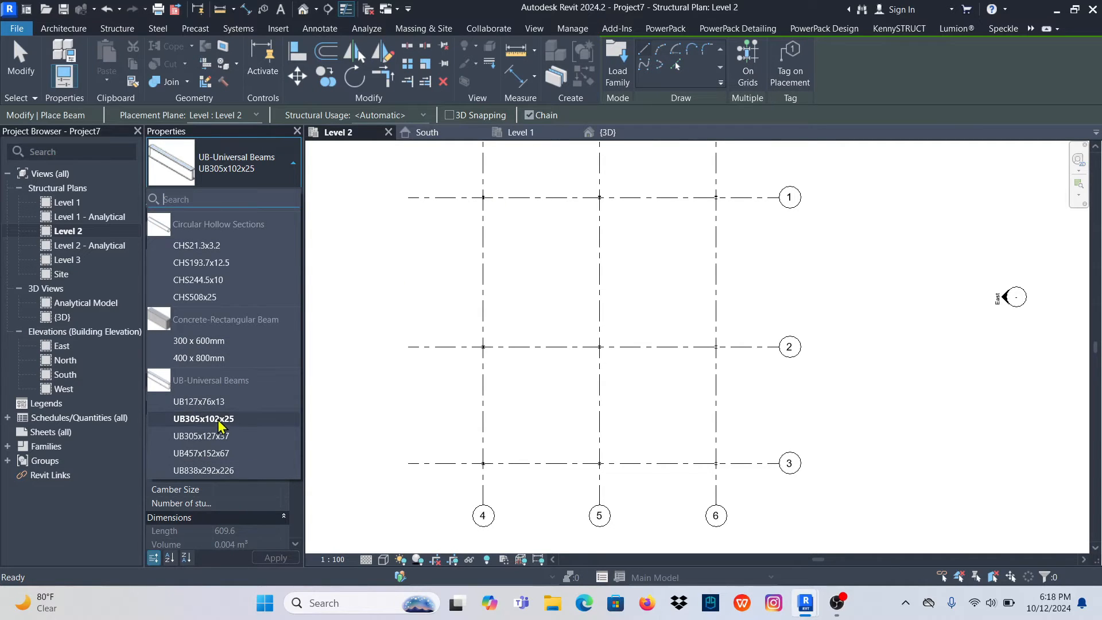
click(192, 401)
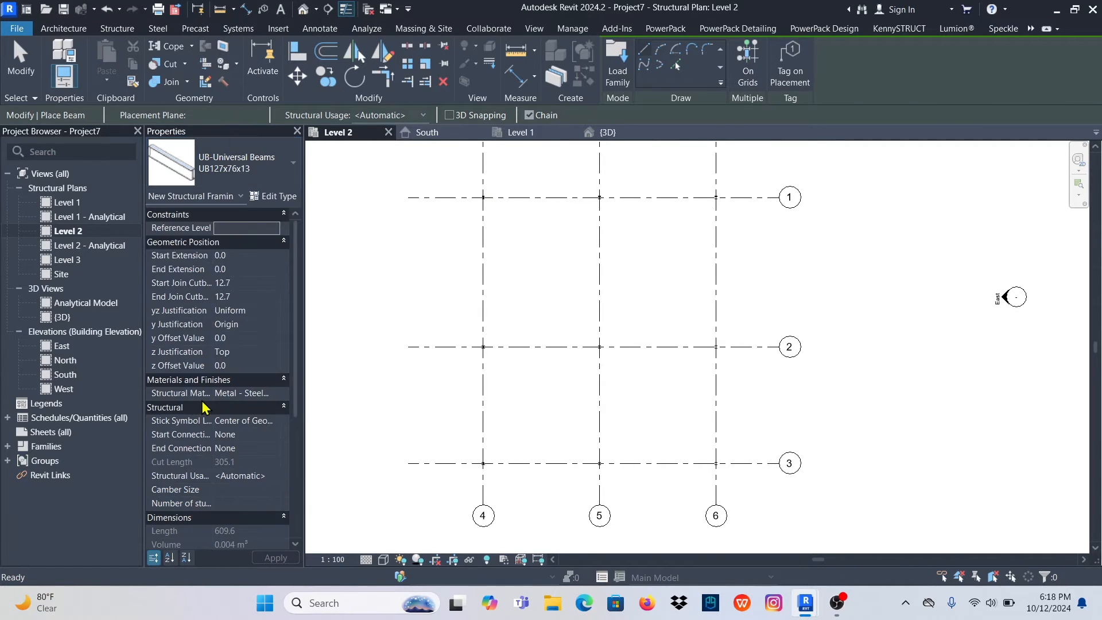
scroll(698, 329, down, 3)
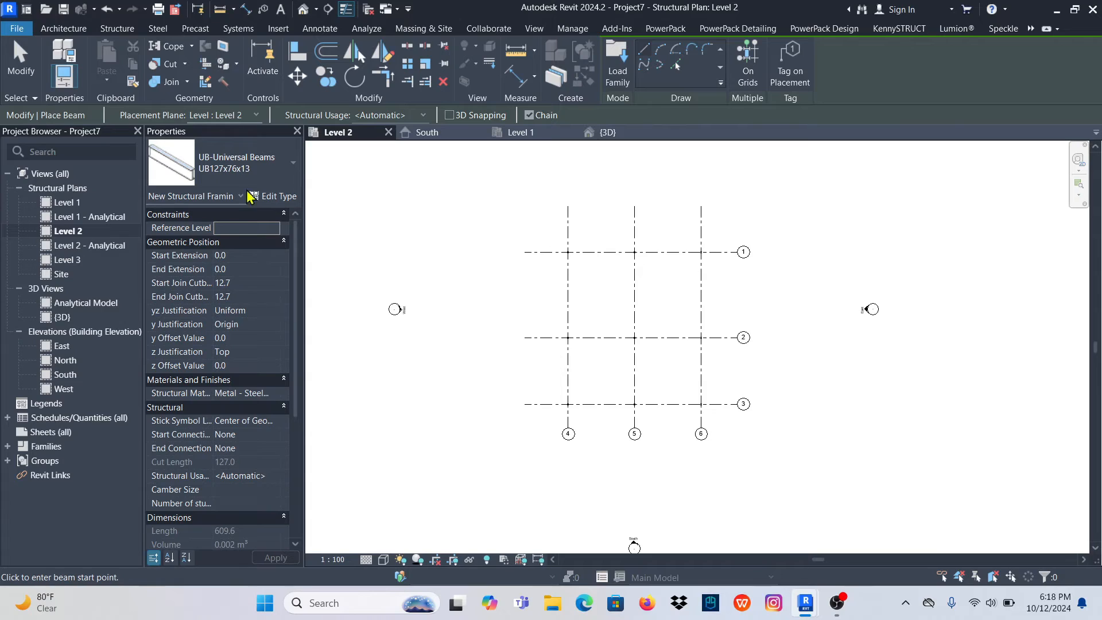
click(256, 116)
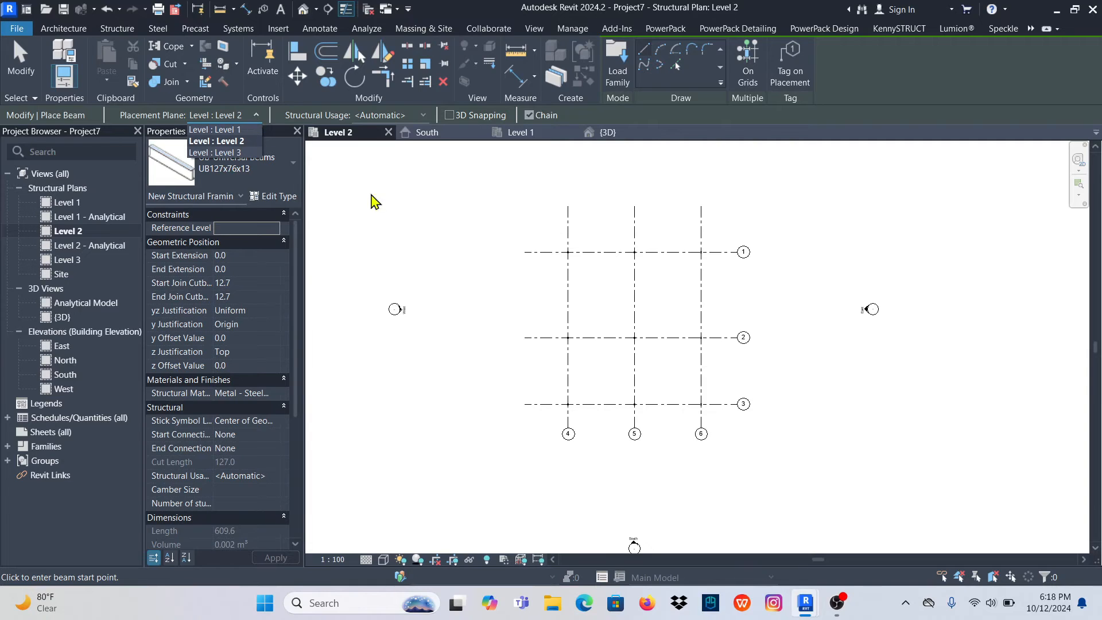
click(241, 142)
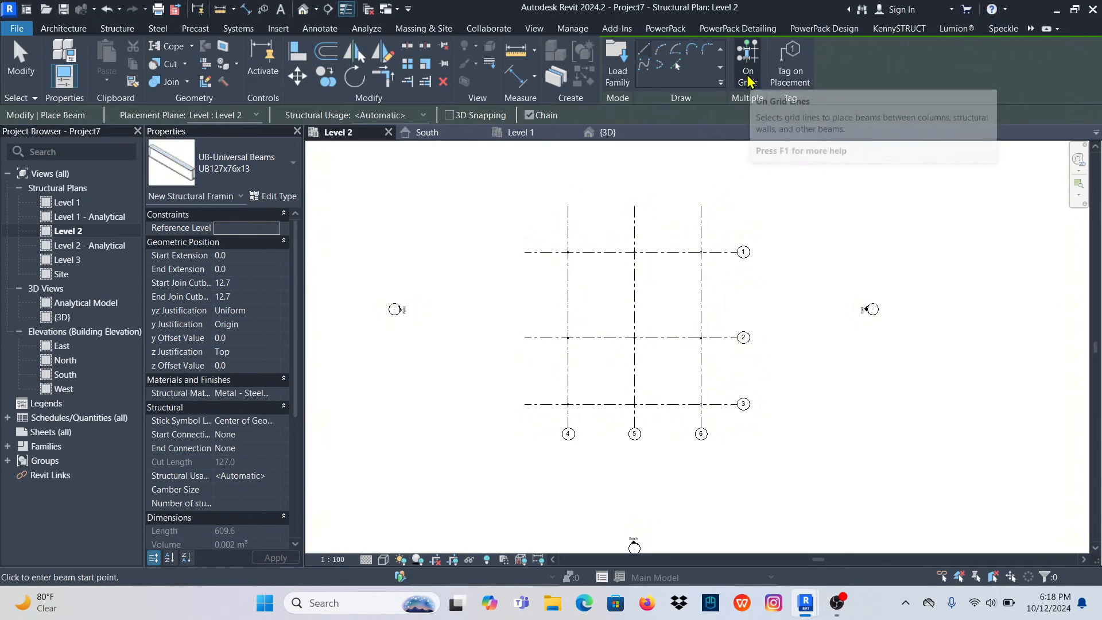
Draw a UB127x76x13 beam along grid 1 between the column centres at grids 4 and 5, and end the command
scroll(573, 256, up, 4)
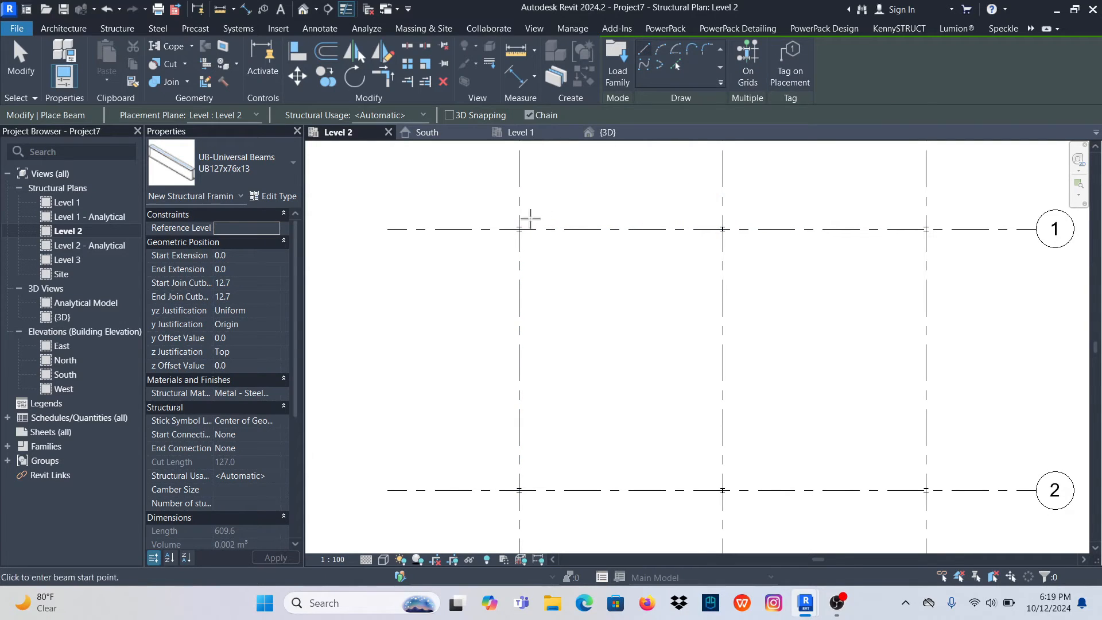
scroll(530, 218, up, 10)
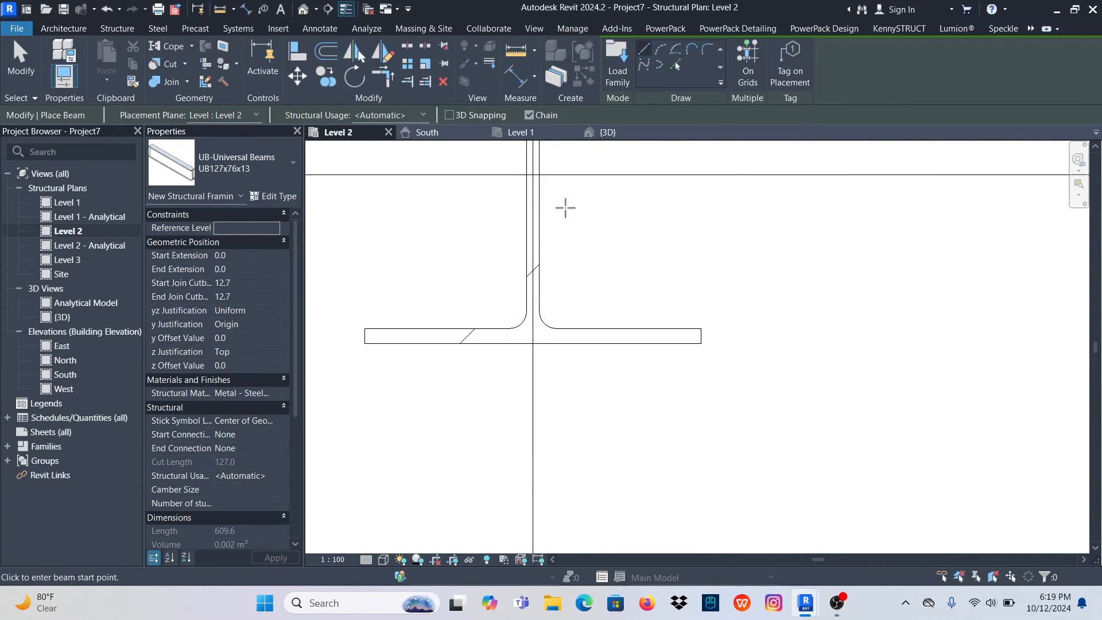
click(532, 174)
scroll(395, 305, down, 6)
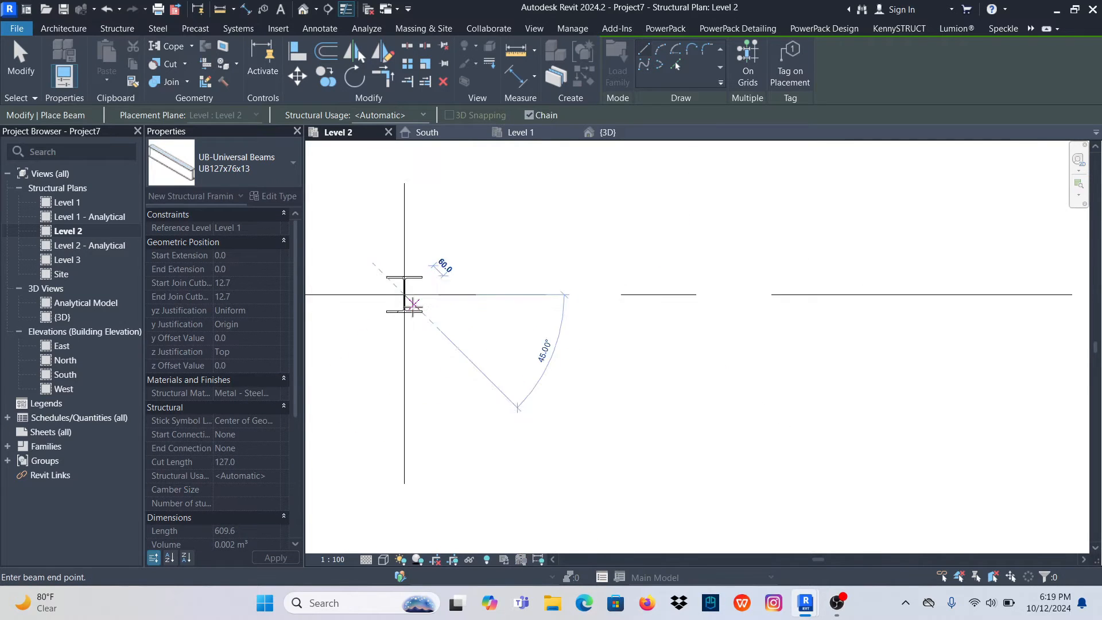
scroll(442, 303, down, 3)
scroll(720, 289, up, 5)
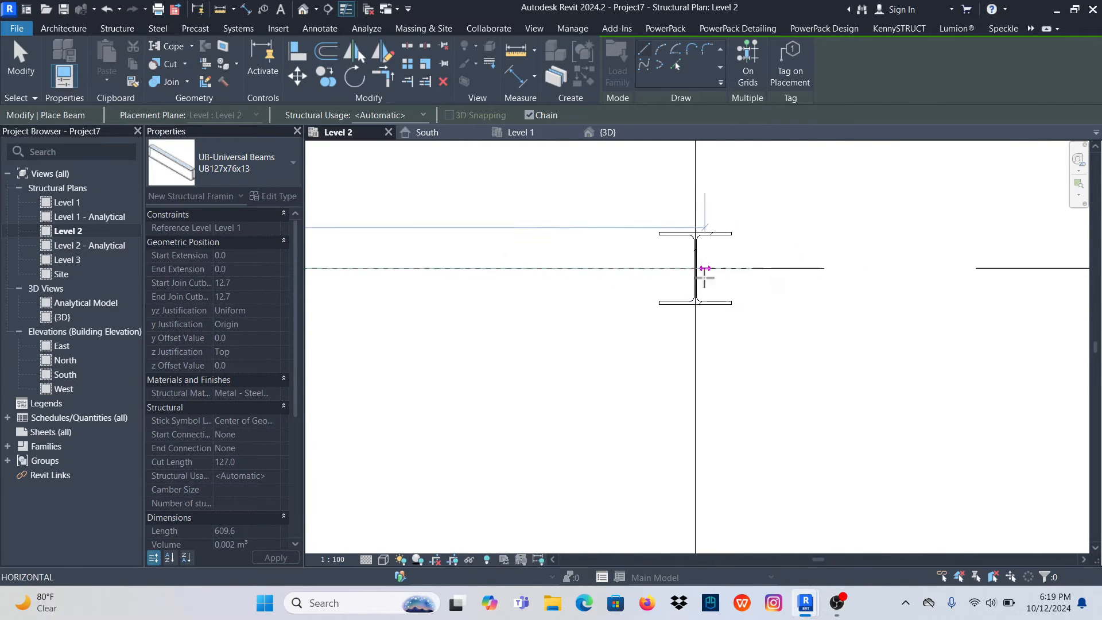
scroll(702, 270, up, 6)
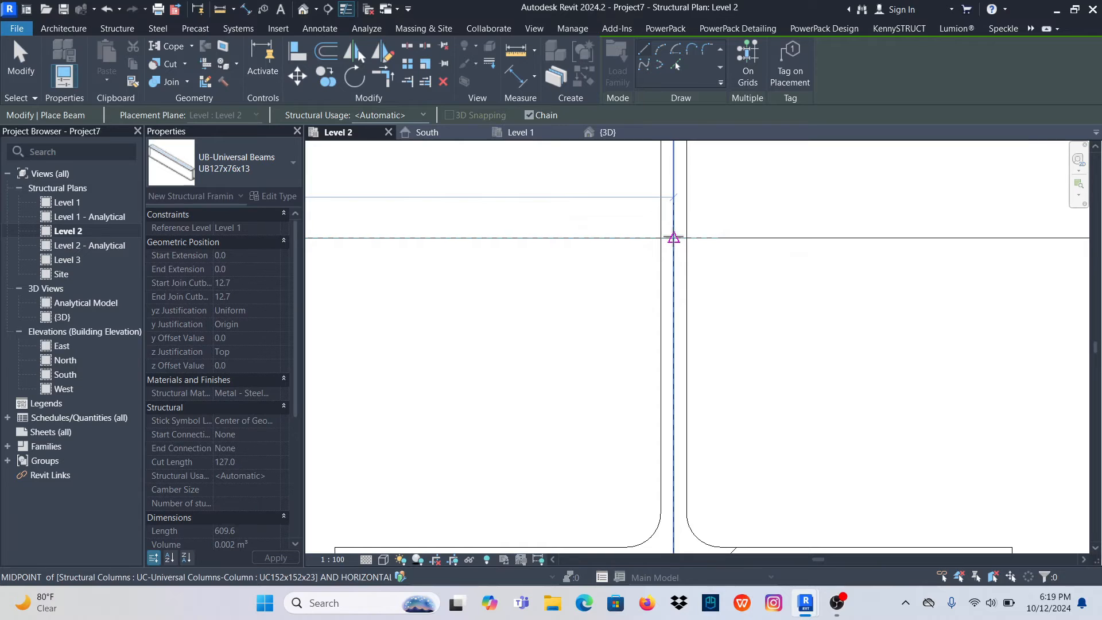
click(674, 237)
scroll(579, 278, down, 5)
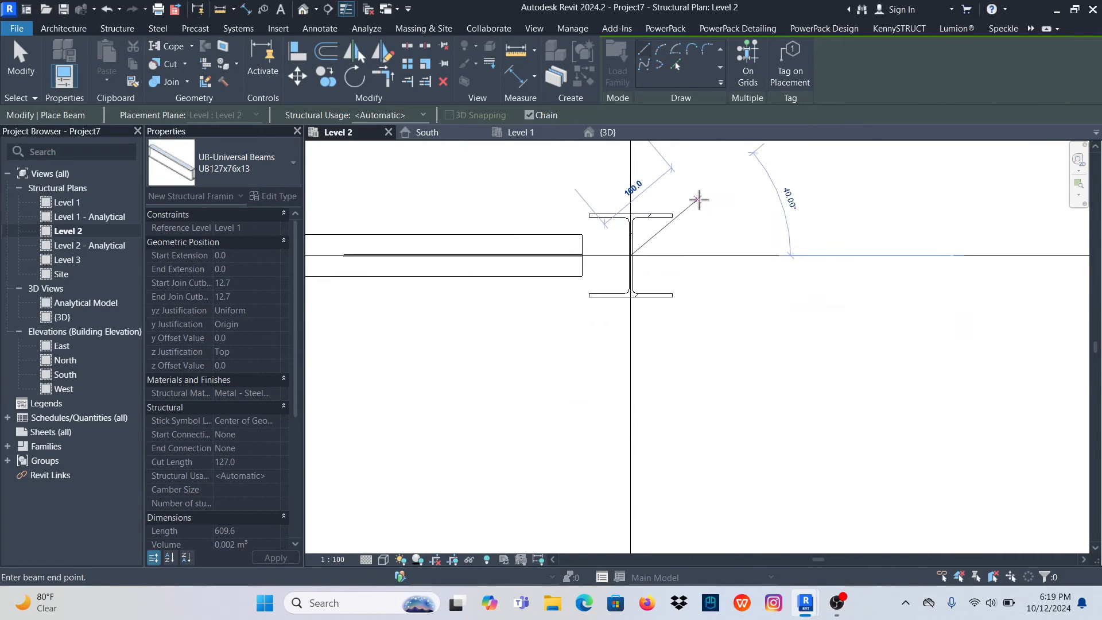
right_click(698, 200)
click(733, 210)
right_click(725, 195)
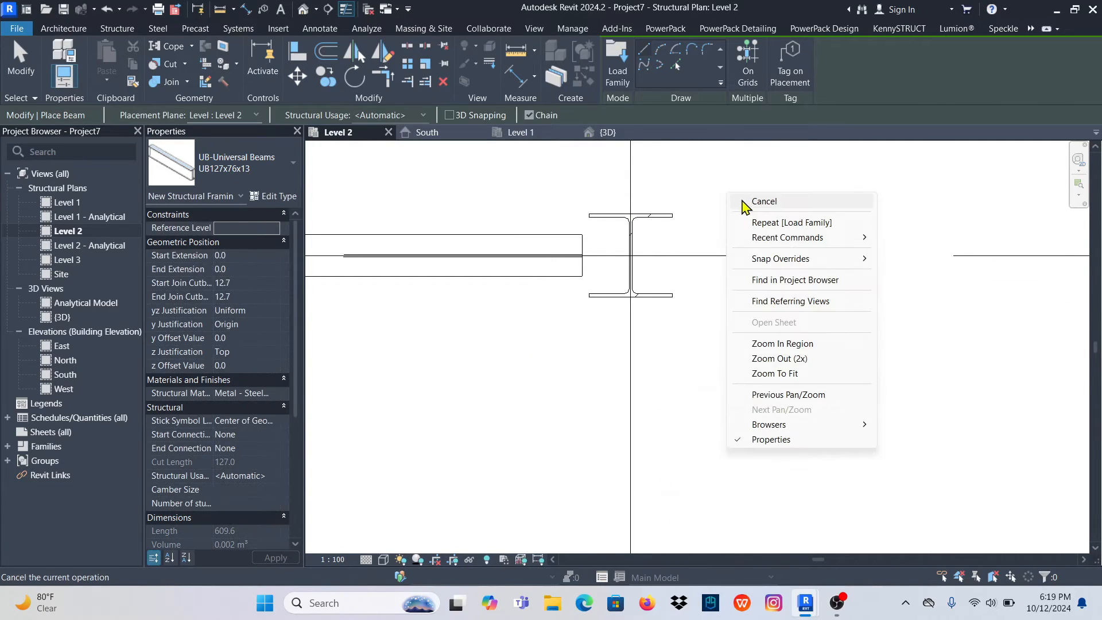
click(746, 208)
Start beam placement with On Grids and select grids 1 to 3 and 4 to 6 for UB127x76x13 beams
scroll(551, 284, down, 4)
scroll(567, 267, down, 4)
scroll(495, 284, up, 3)
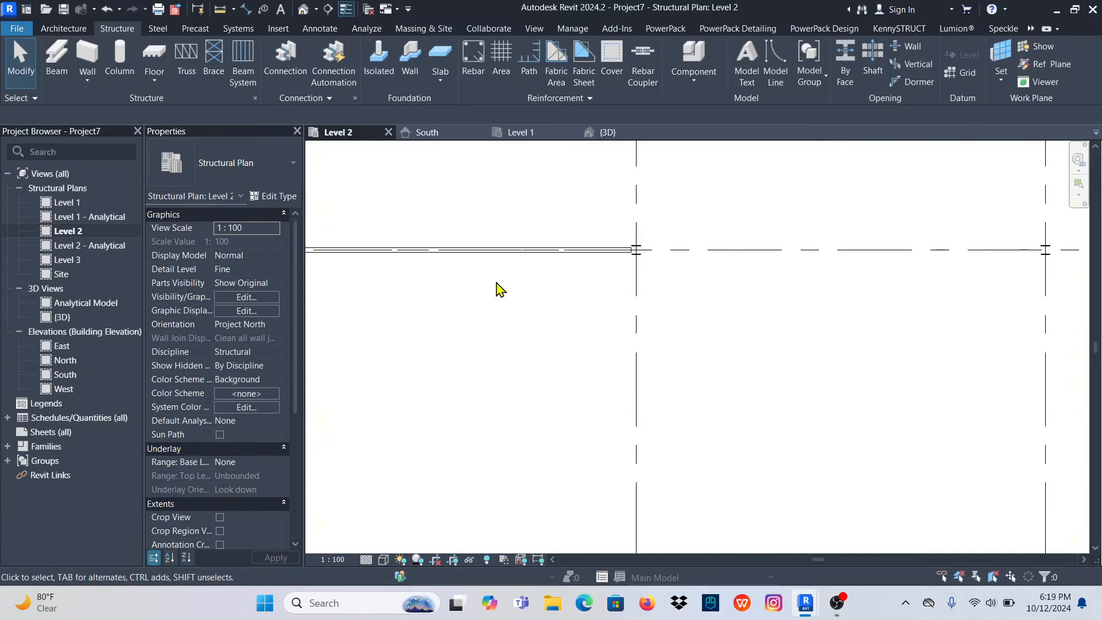
click(56, 57)
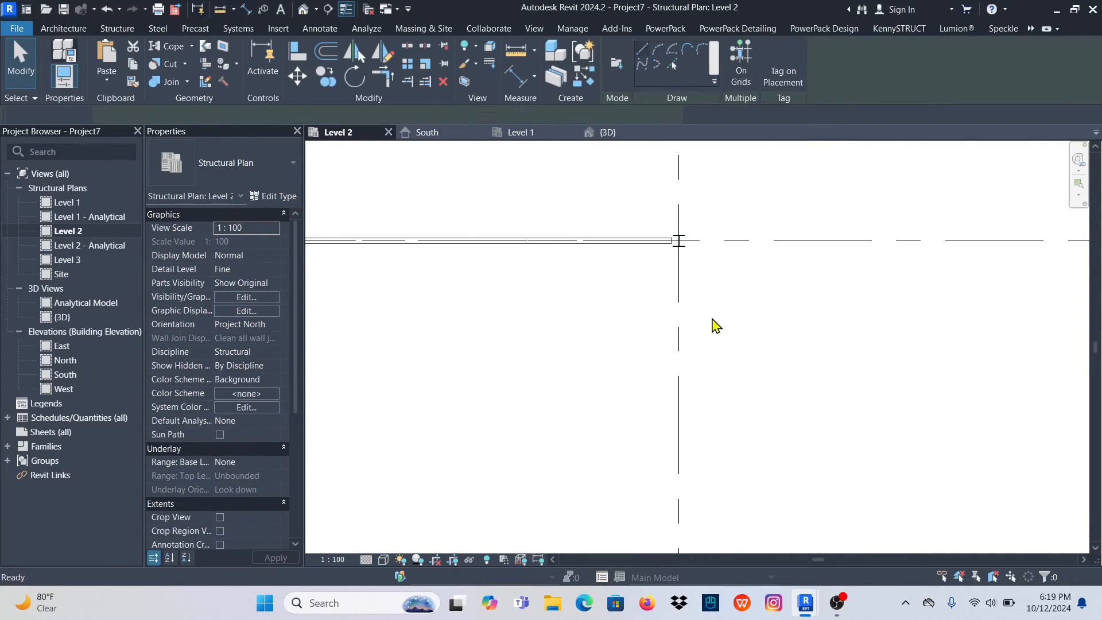
click(748, 58)
scroll(622, 290, down, 6)
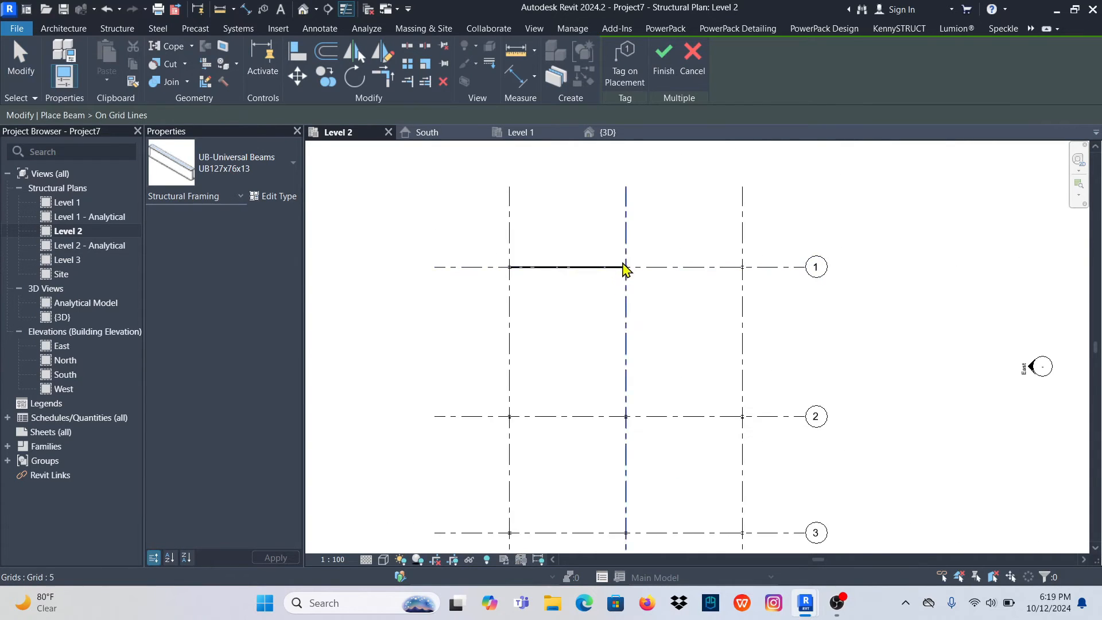
drag(691, 406, 664, 365)
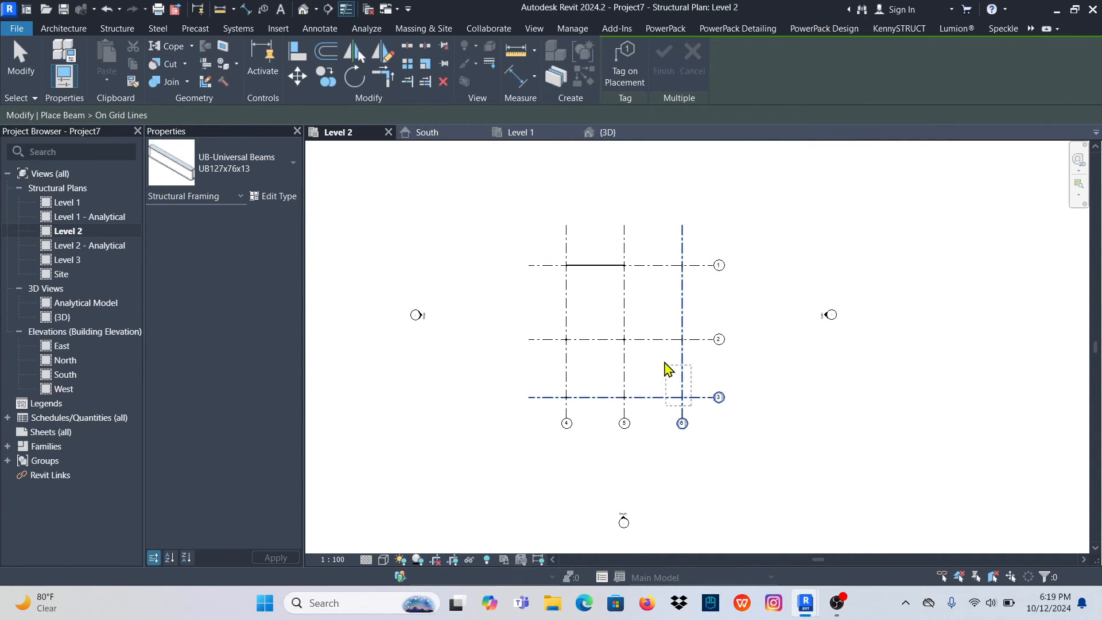
drag(589, 276, 561, 260)
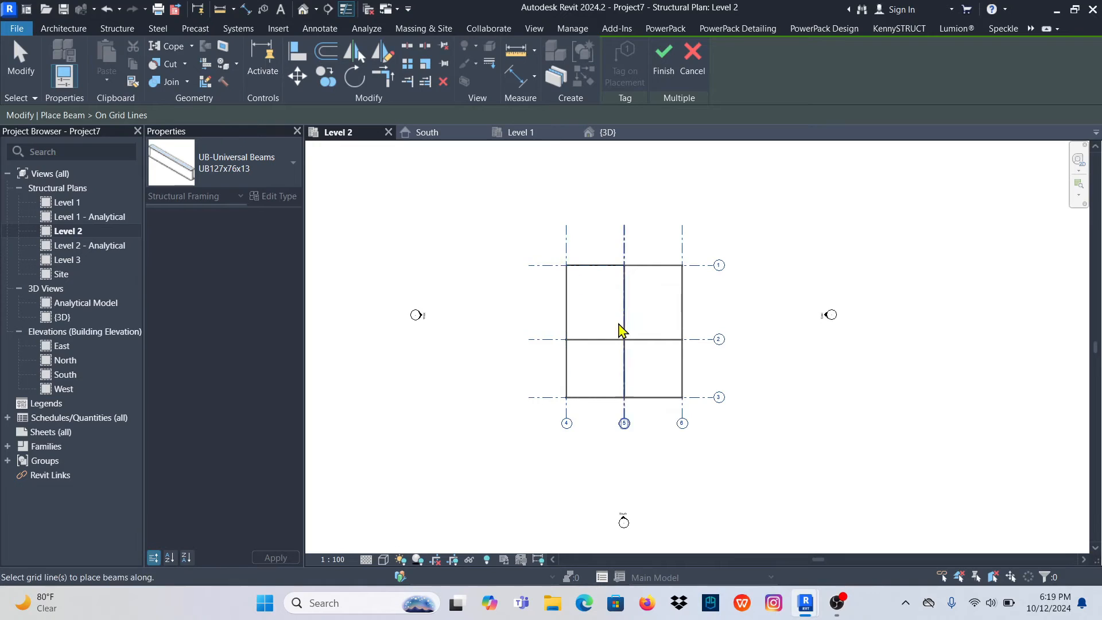
Check the previewed beams at the columns, finish the On Grids placement, and exit the Beam command
scroll(622, 327, up, 4)
scroll(624, 367, up, 2)
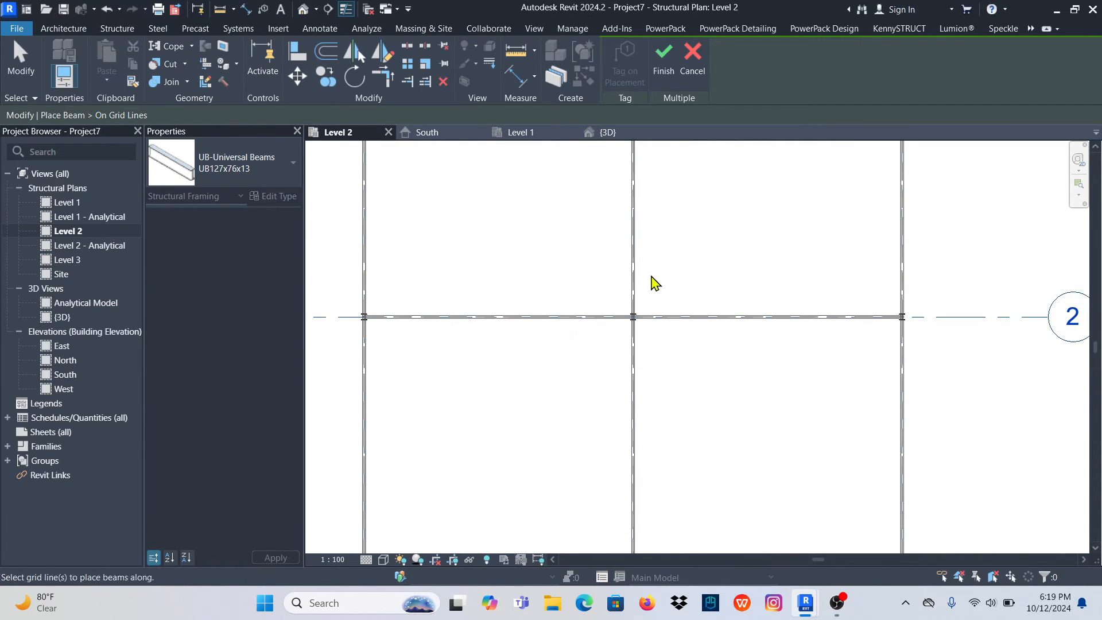
scroll(622, 344, down, 4)
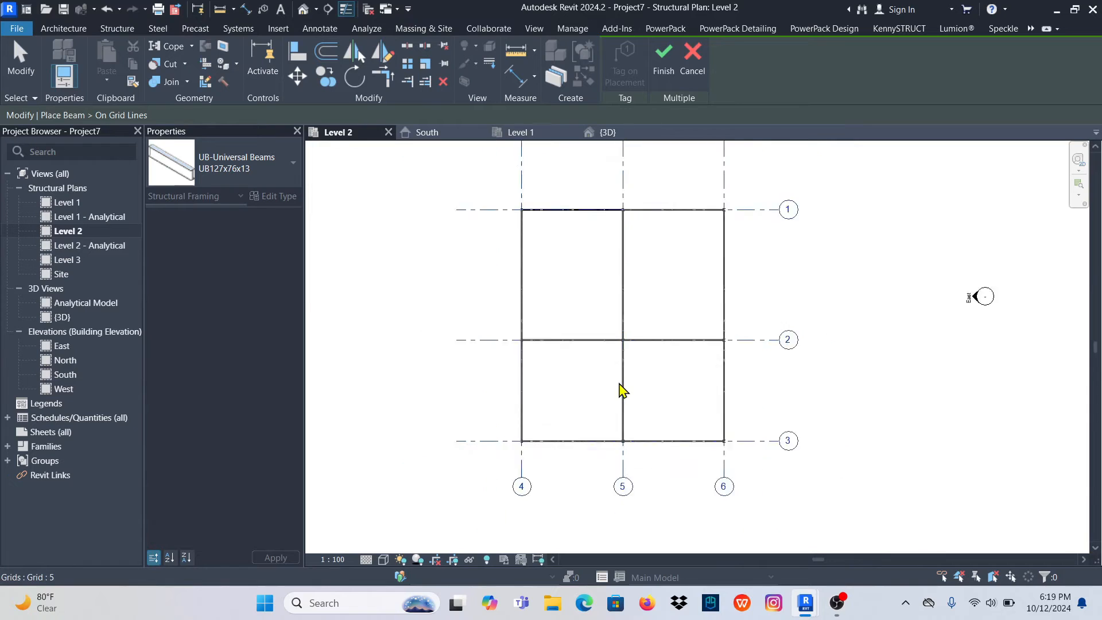
click(664, 80)
scroll(641, 231, up, 2)
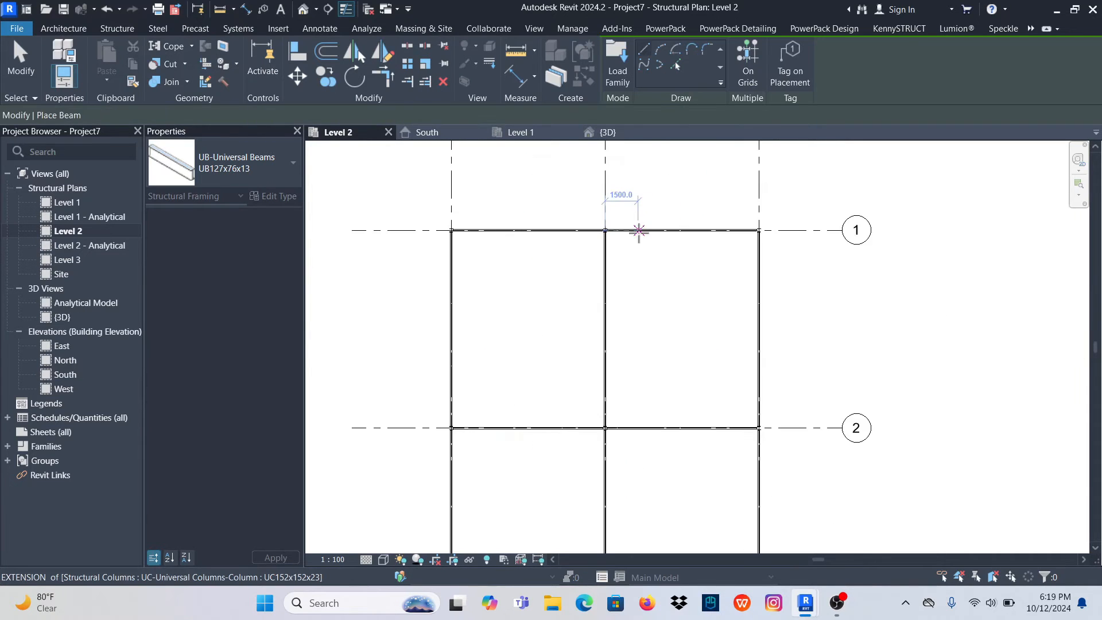
scroll(595, 273, up, 2)
click(6, 70)
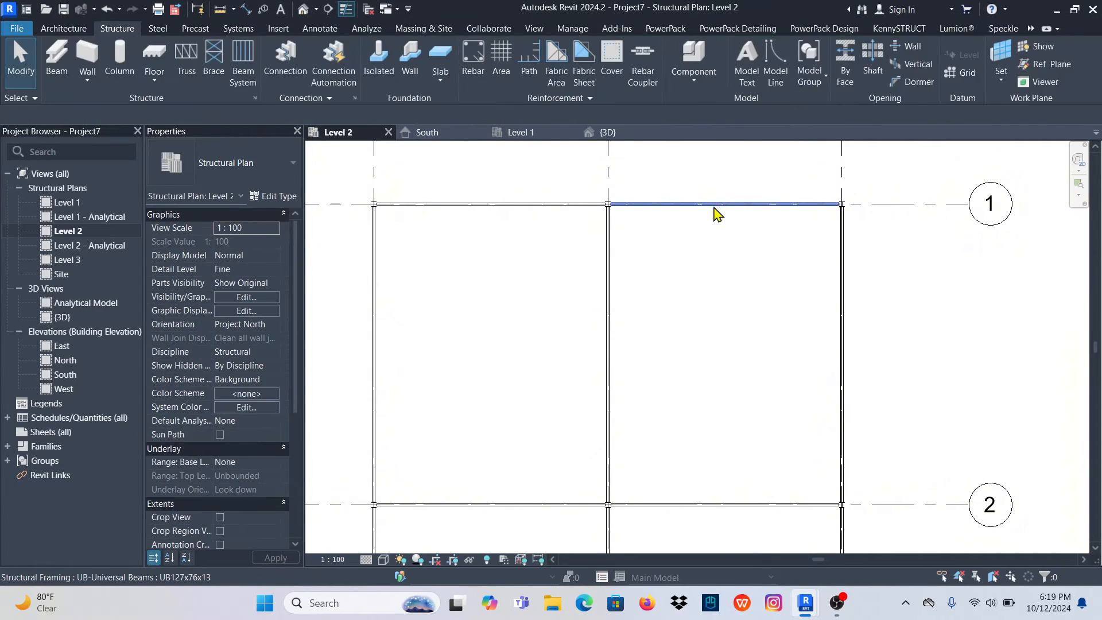
Inspect the beams on grids 5 and 6 between grids 1 and 2, and the beam ends around the column at grids 2 and 6
click(610, 326)
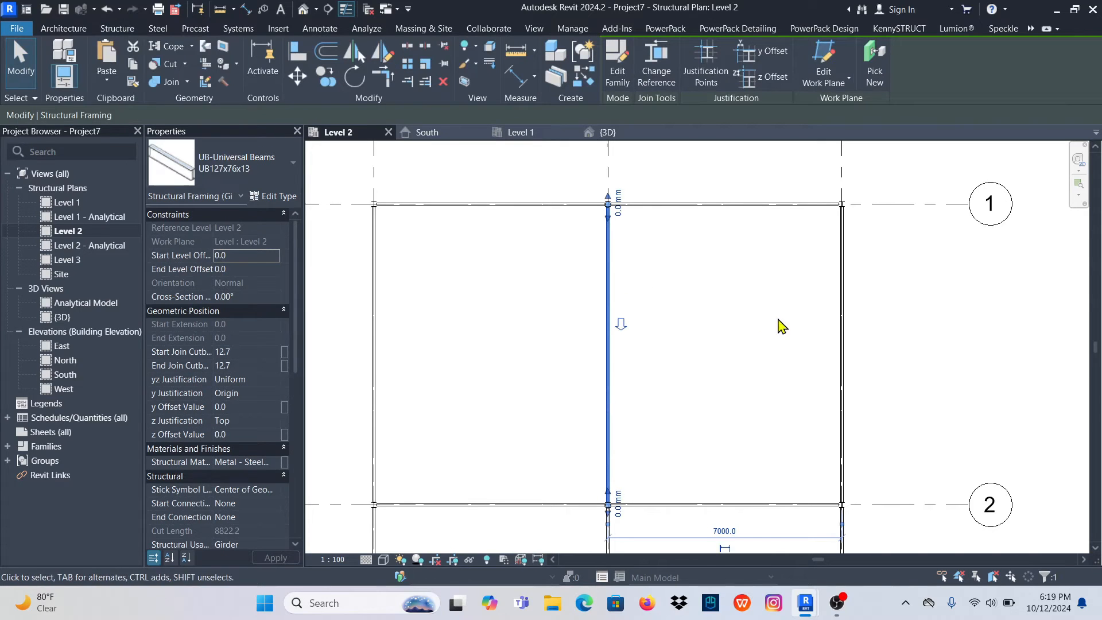
click(842, 325)
scroll(797, 344, up, 2)
scroll(794, 435, up, 10)
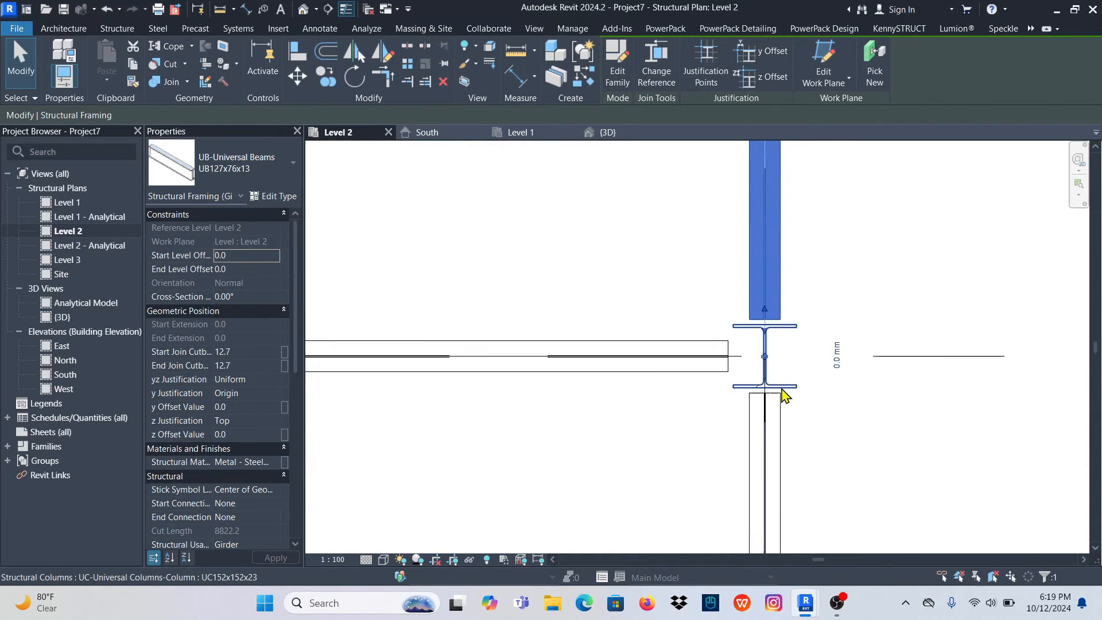
scroll(726, 270, down, 2)
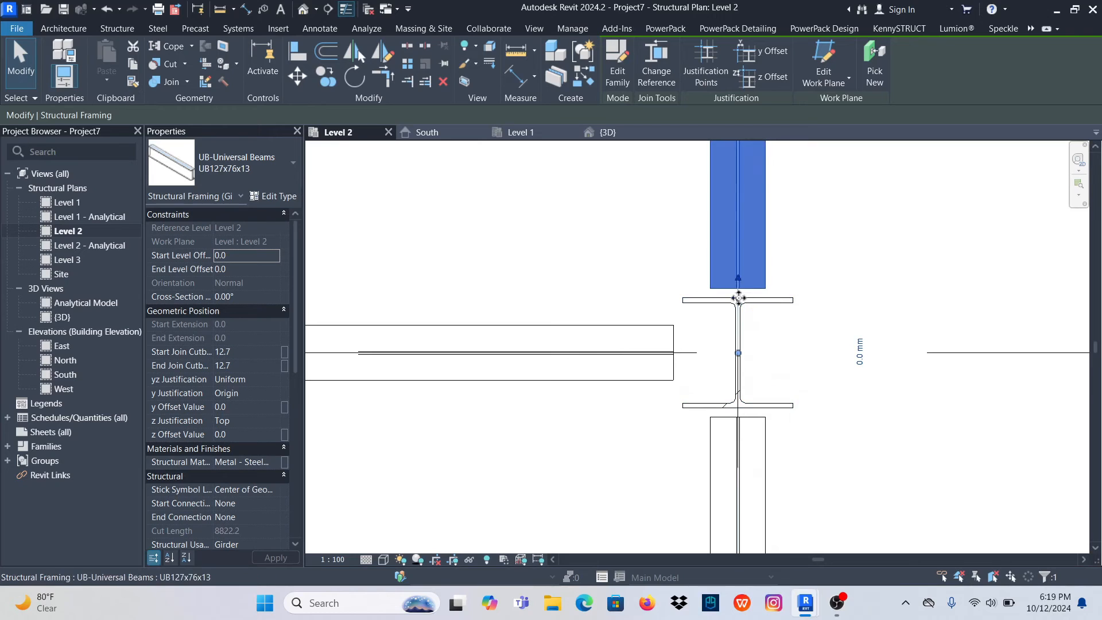
scroll(752, 402, down, 2)
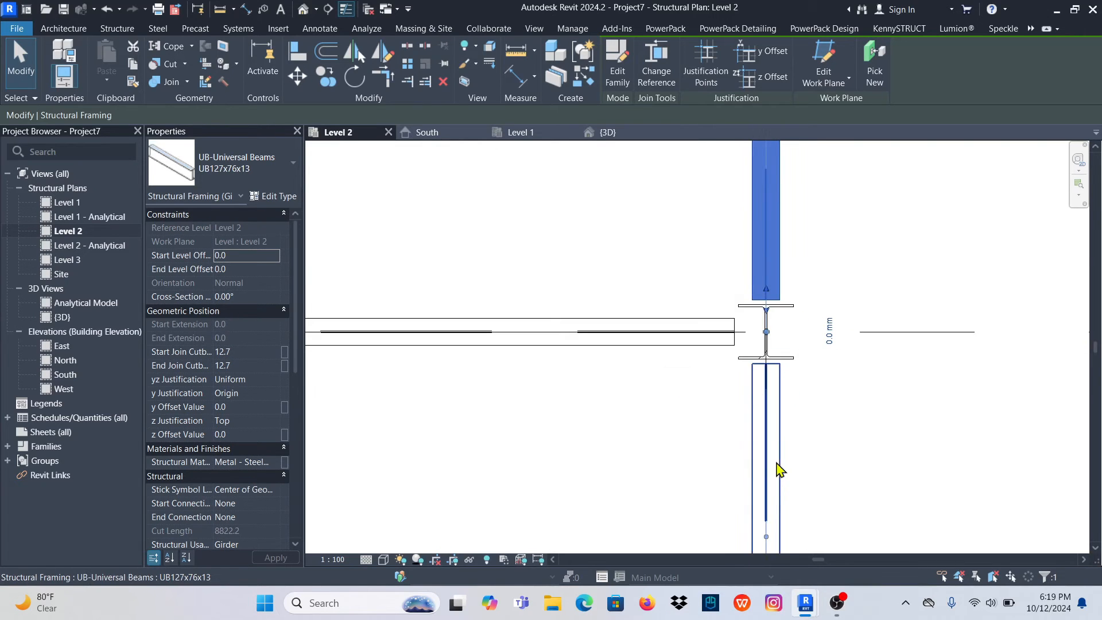
scroll(728, 374, down, 5)
click(804, 310)
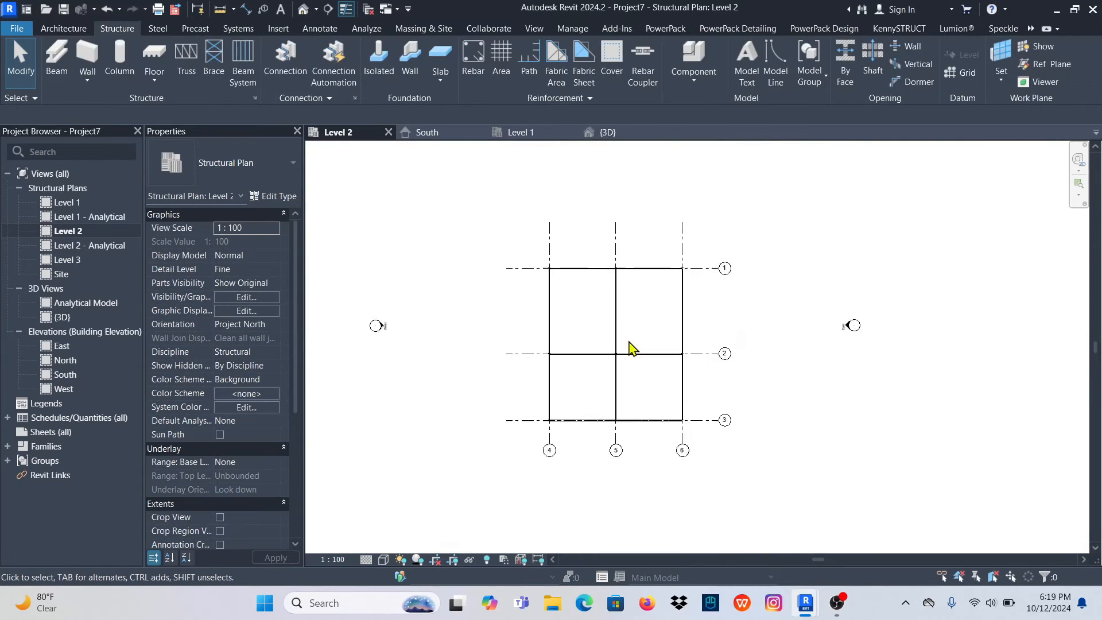
Start an automatic beam system on Level 2, keep the Fixed Distance layout rule after reviewing its alternatives, and open the beam type choices
scroll(631, 348, up, 3)
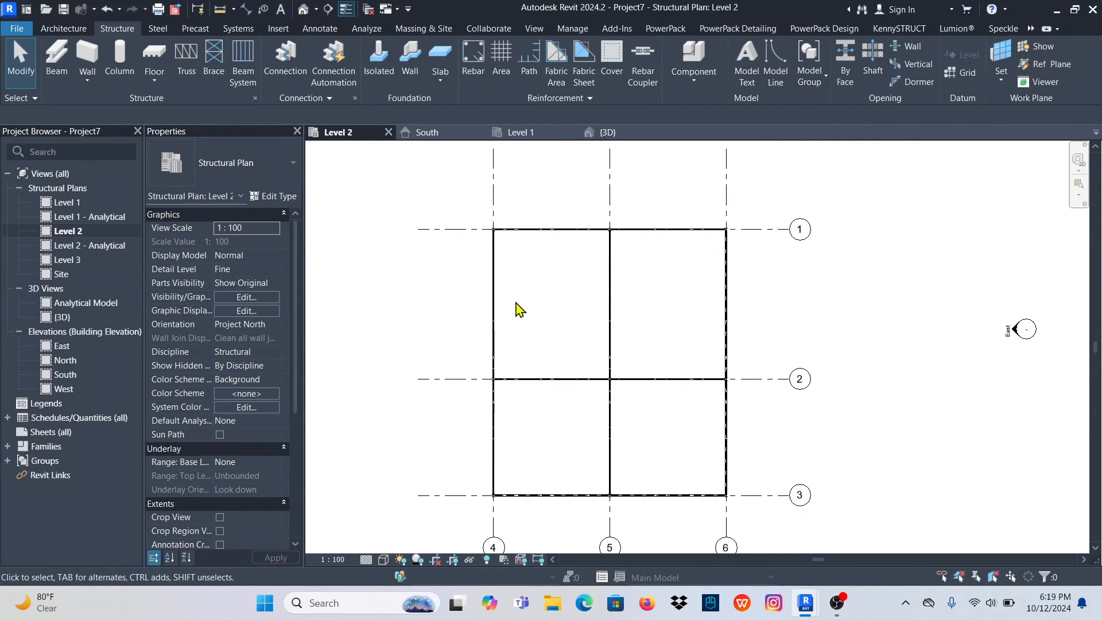
scroll(519, 310, up, 2)
scroll(522, 307, down, 1)
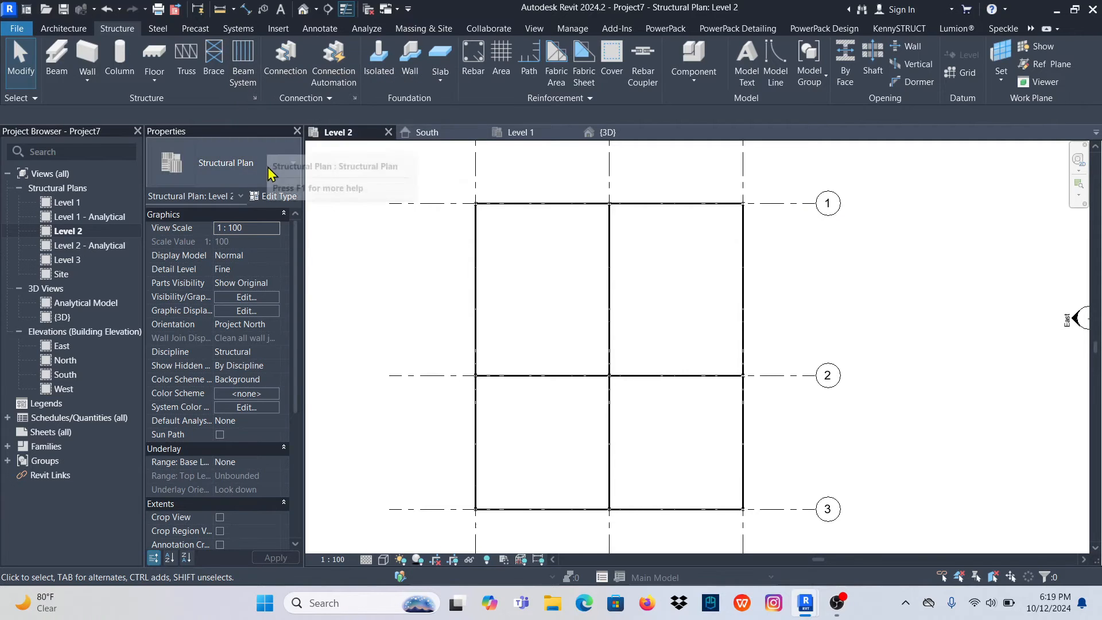
click(242, 79)
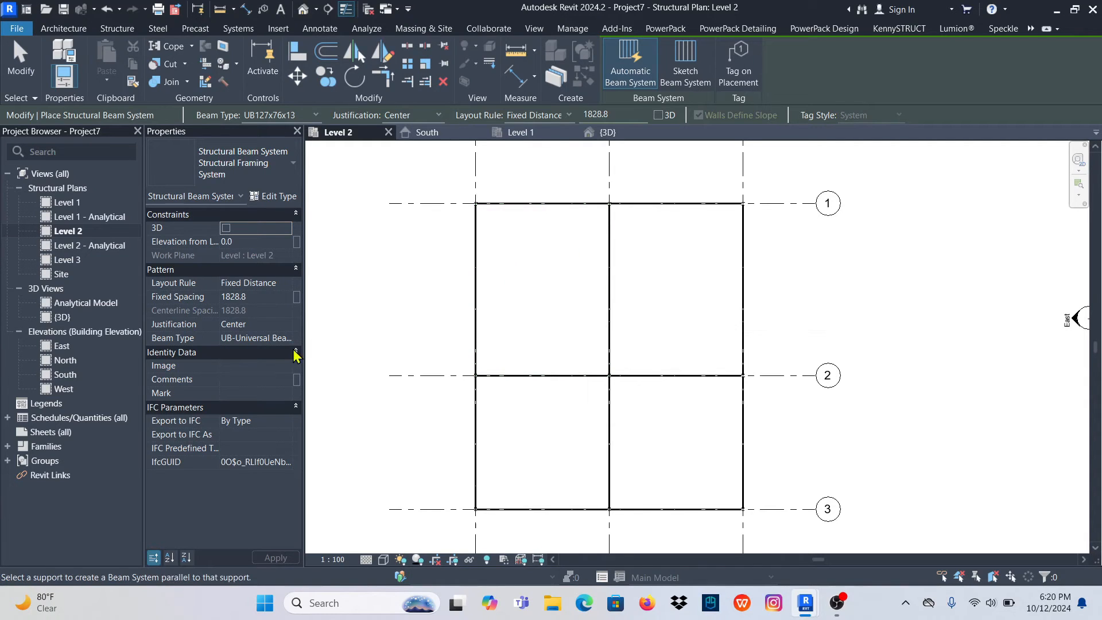
click(289, 286)
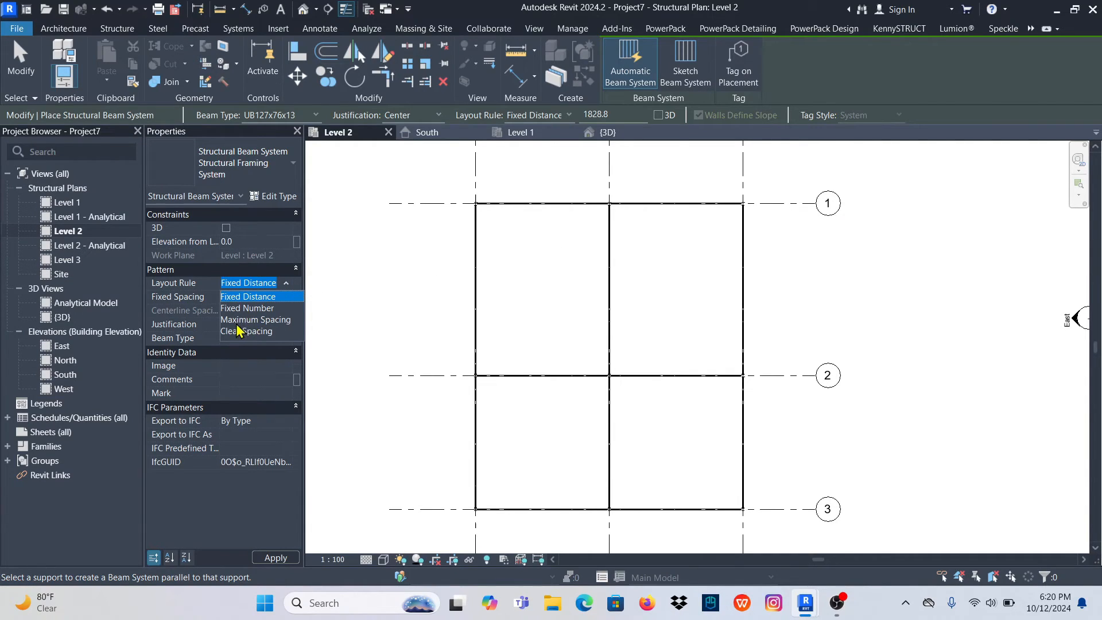
click(287, 284)
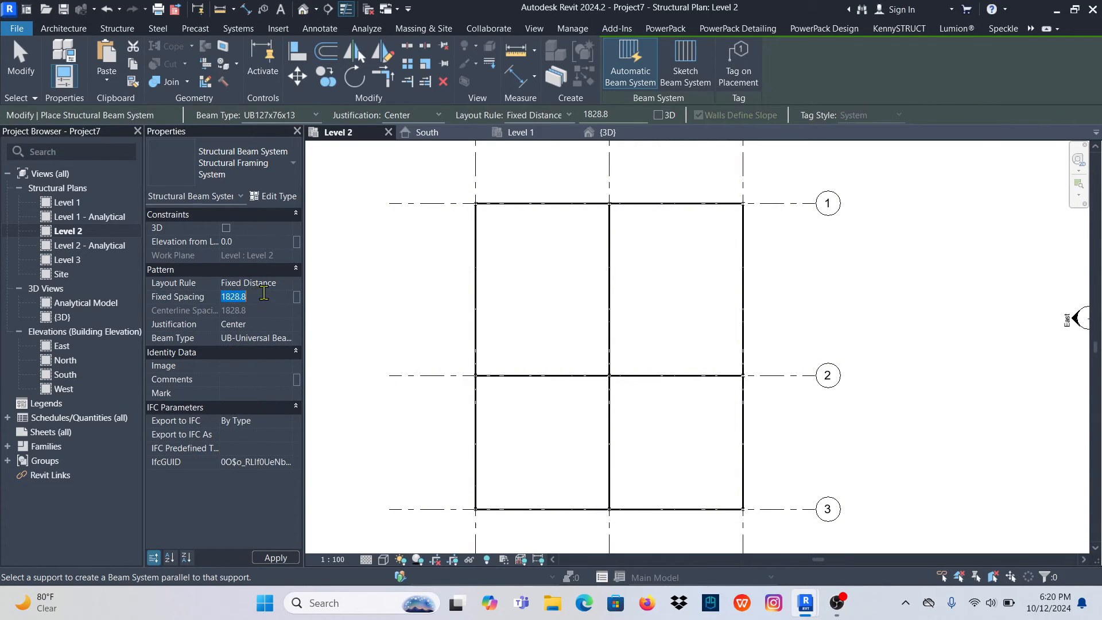
click(286, 284)
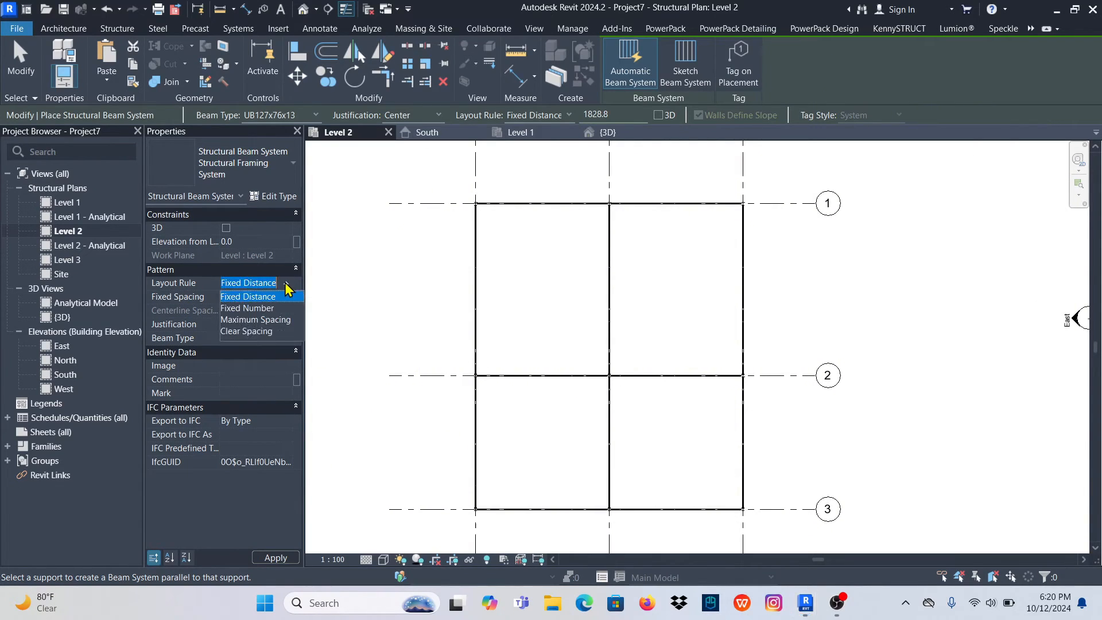
click(286, 284)
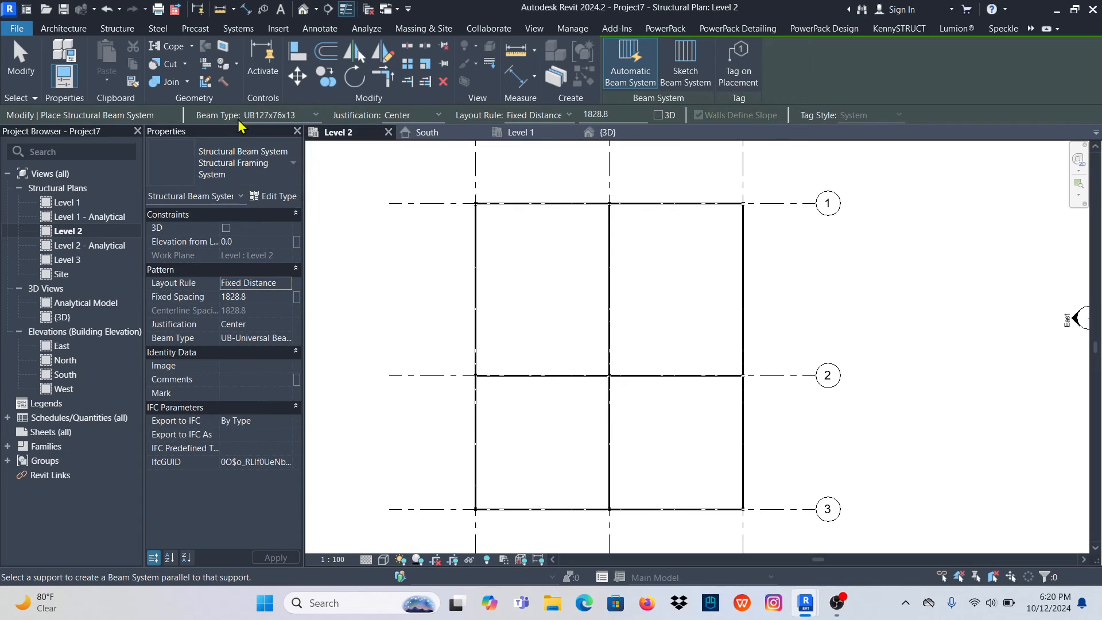
click(315, 116)
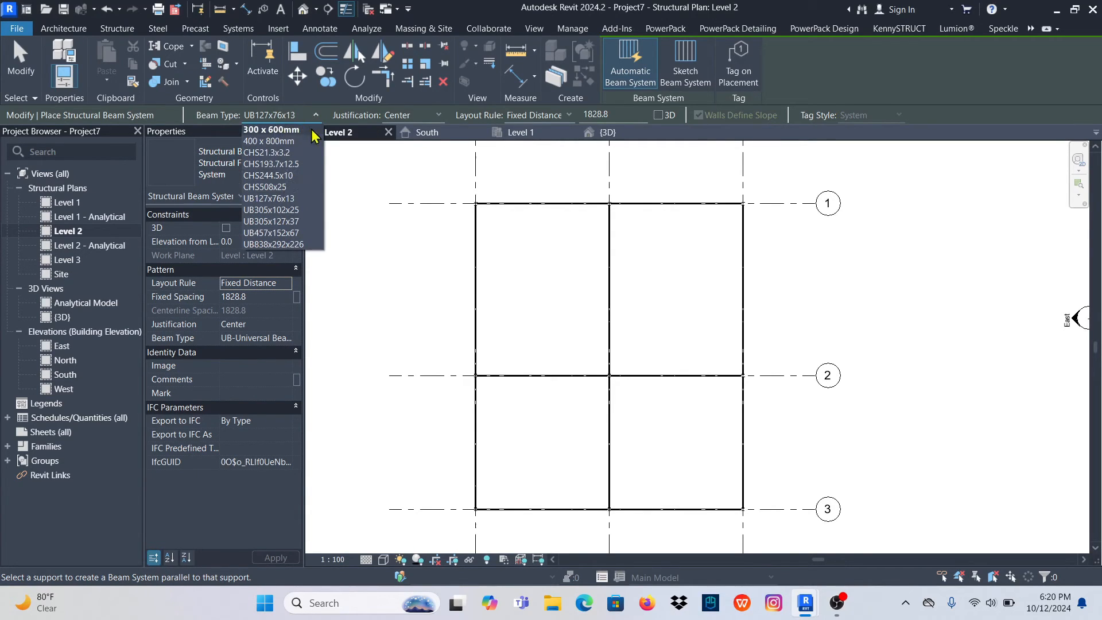
Place UB127x76x13 beam systems at 1828.8 fixed spacing in all four Level 2 bays, parallel to grid 4 between grids 4-5 and to grid 1 between 5-6
click(316, 115)
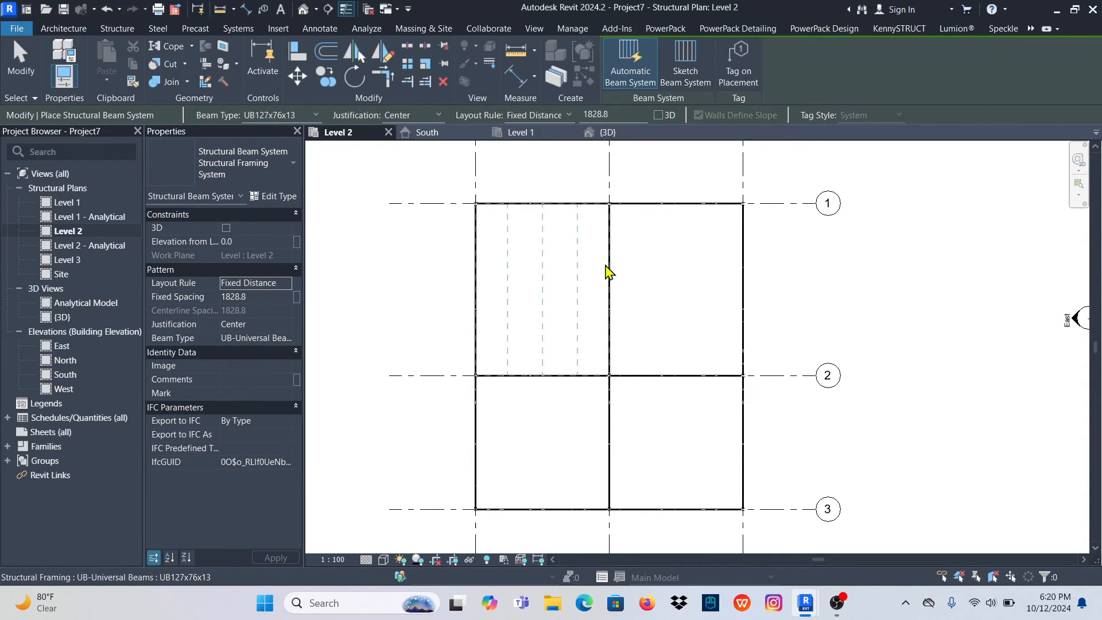
click(609, 265)
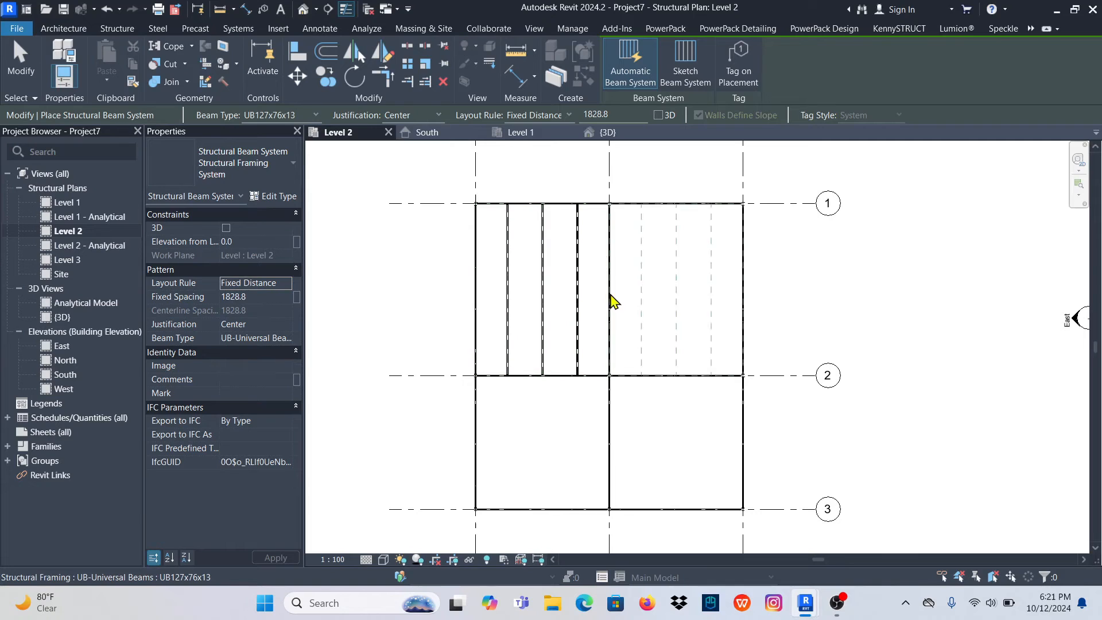
click(654, 212)
scroll(669, 261, down, 2)
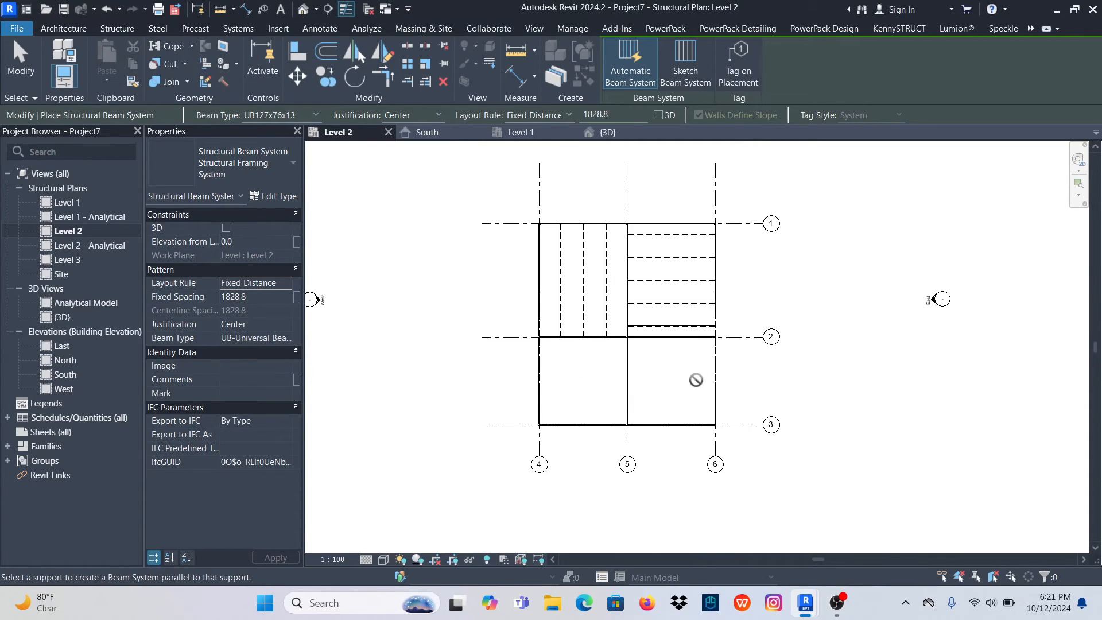
click(670, 431)
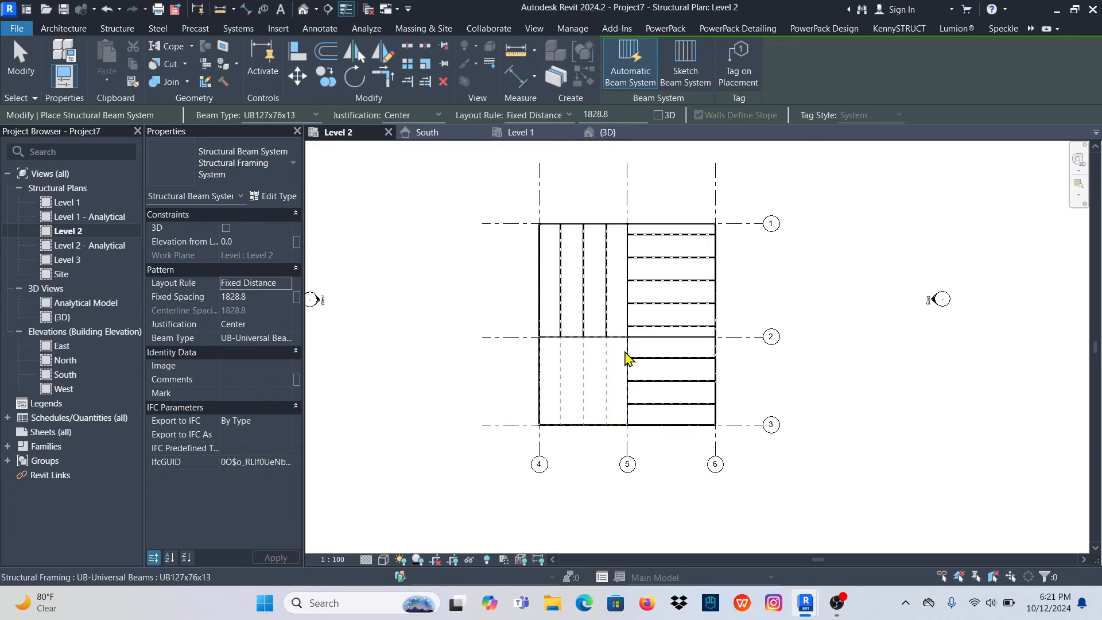
click(559, 386)
scroll(637, 298, up, 2)
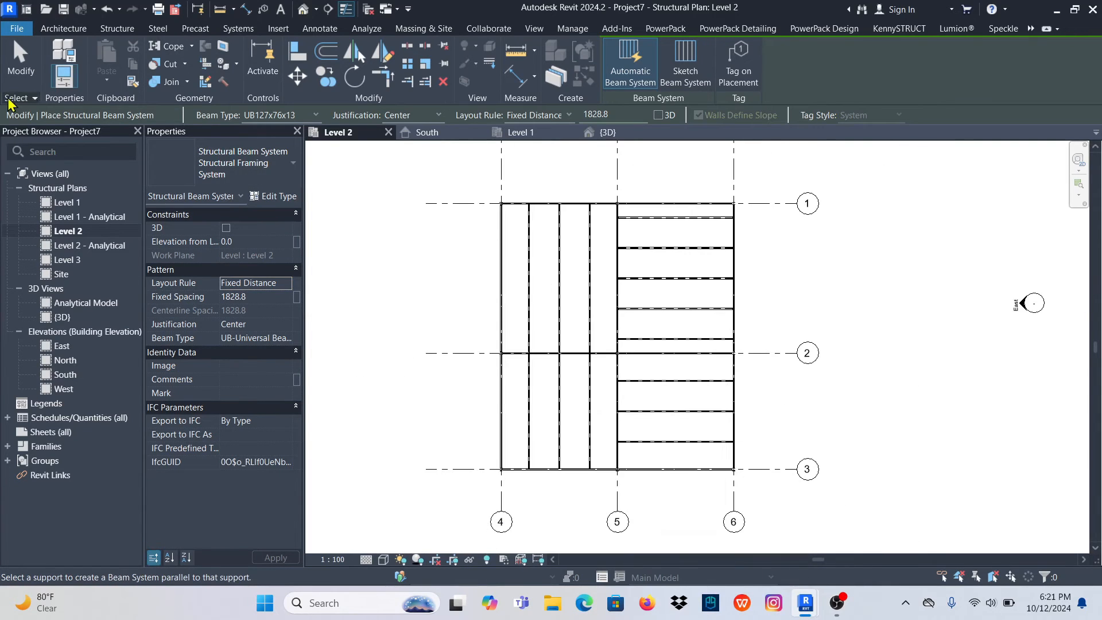
click(21, 58)
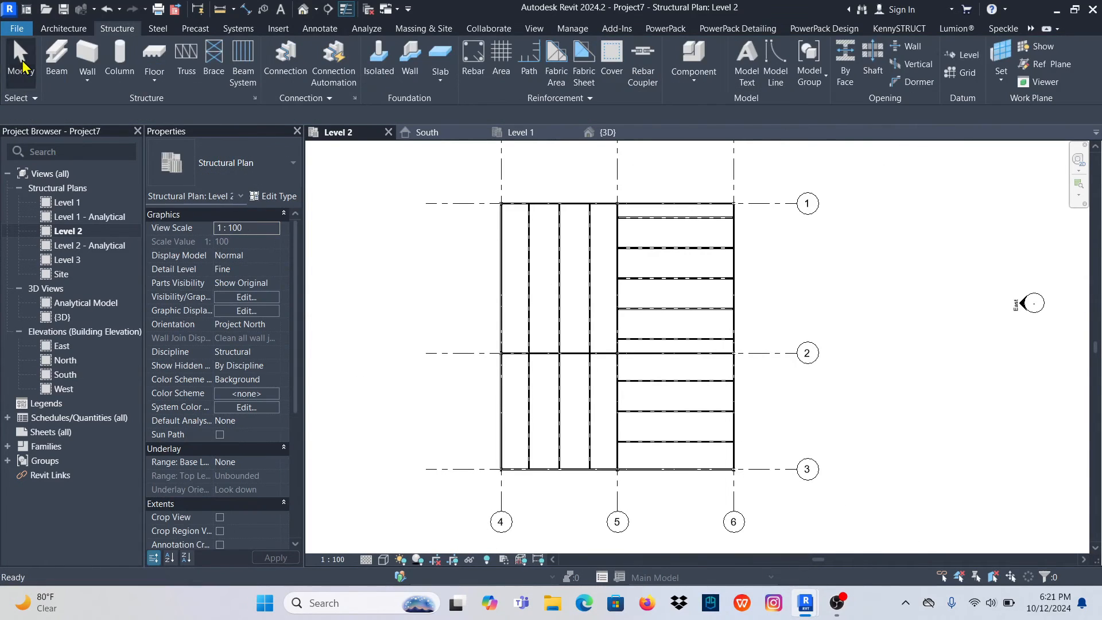
Examine the Level 2 beam systems and their connections to the main beams in the 3D view
click(617, 137)
scroll(487, 352, up, 5)
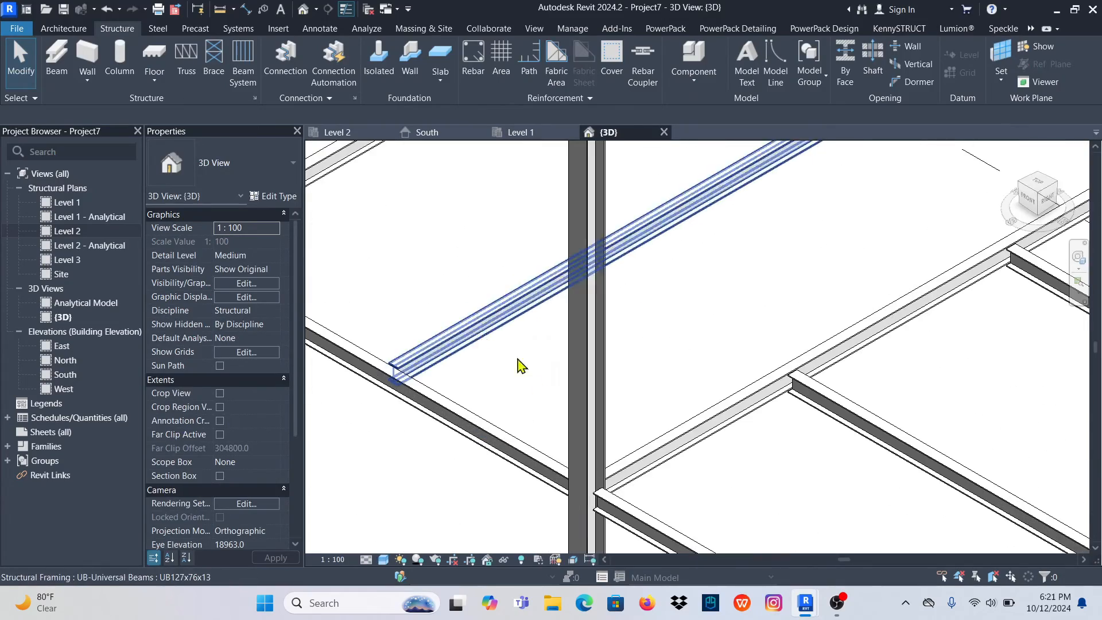
scroll(528, 453, down, 5)
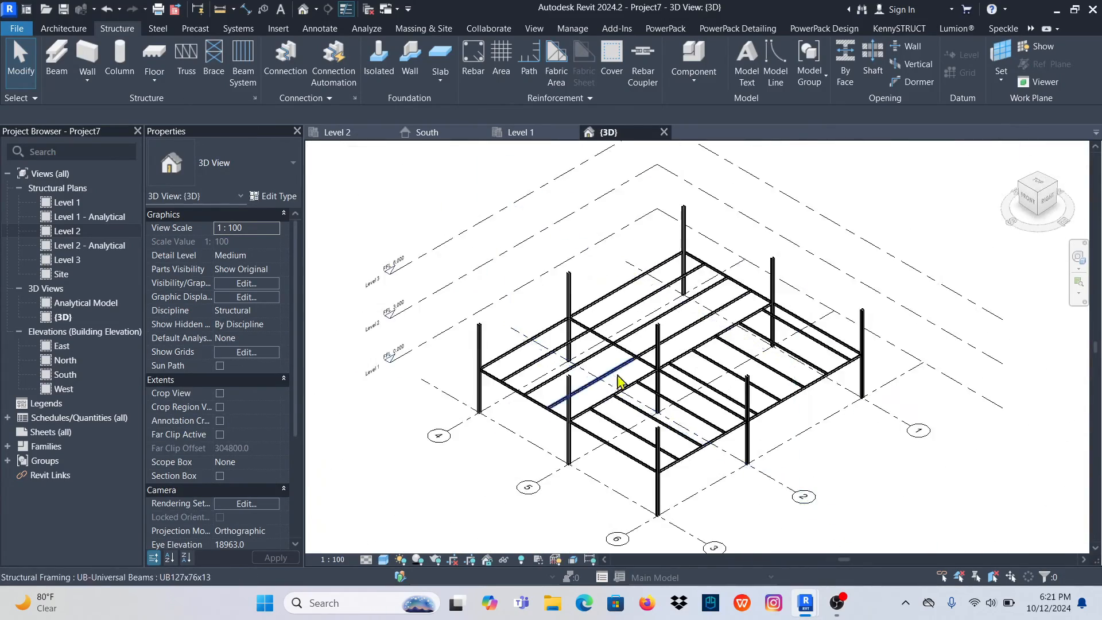
scroll(619, 381, down, 2)
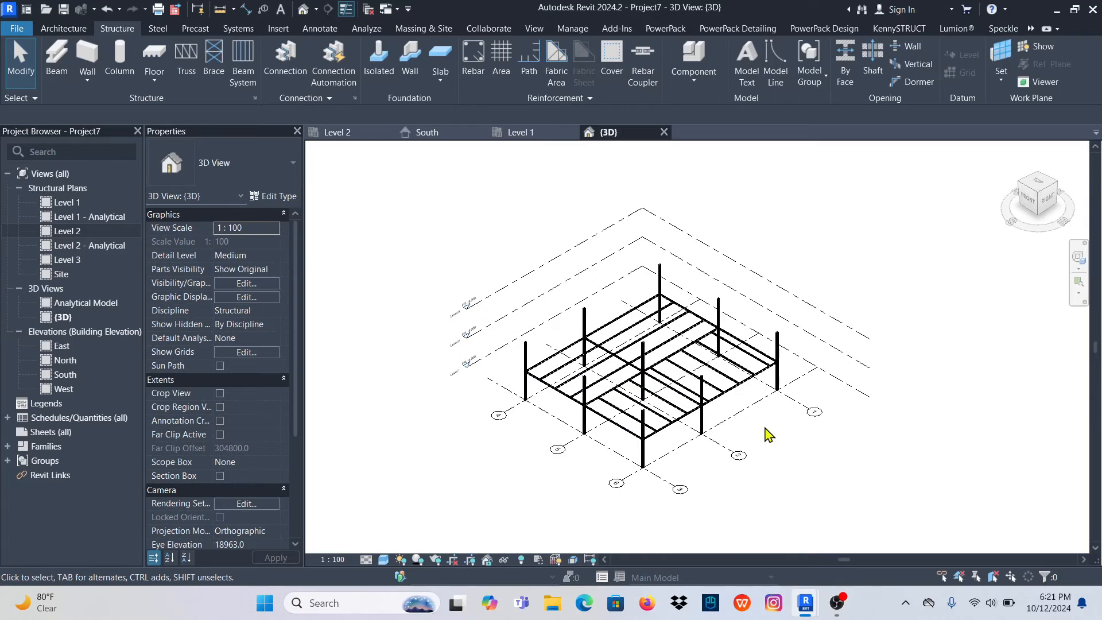
scroll(561, 352, up, 5)
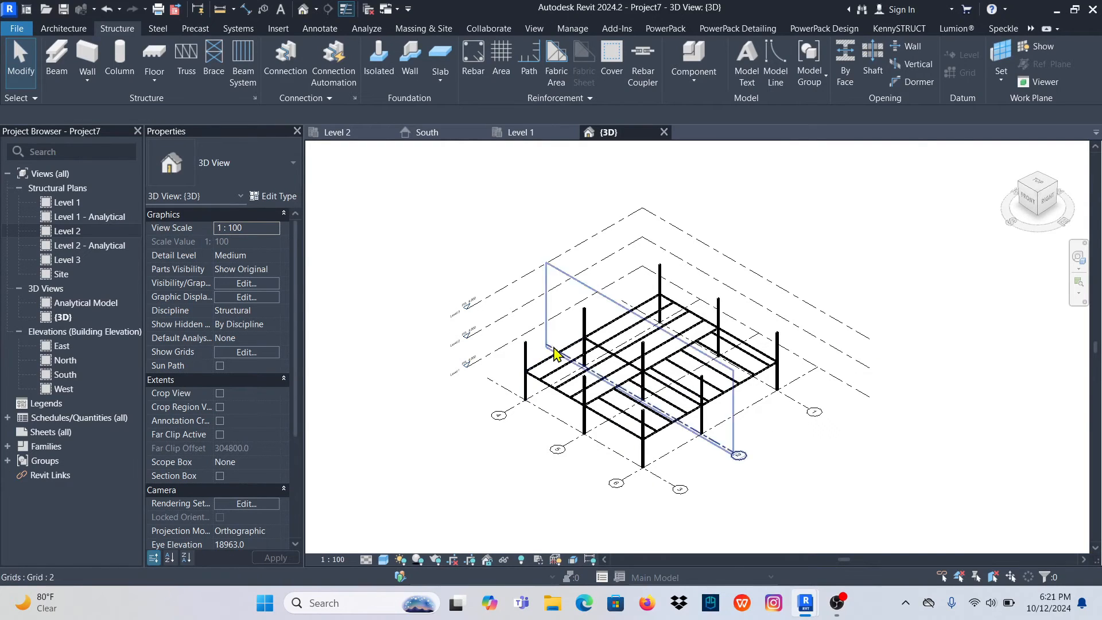
scroll(573, 386, down, 3)
scroll(595, 275, down, 1)
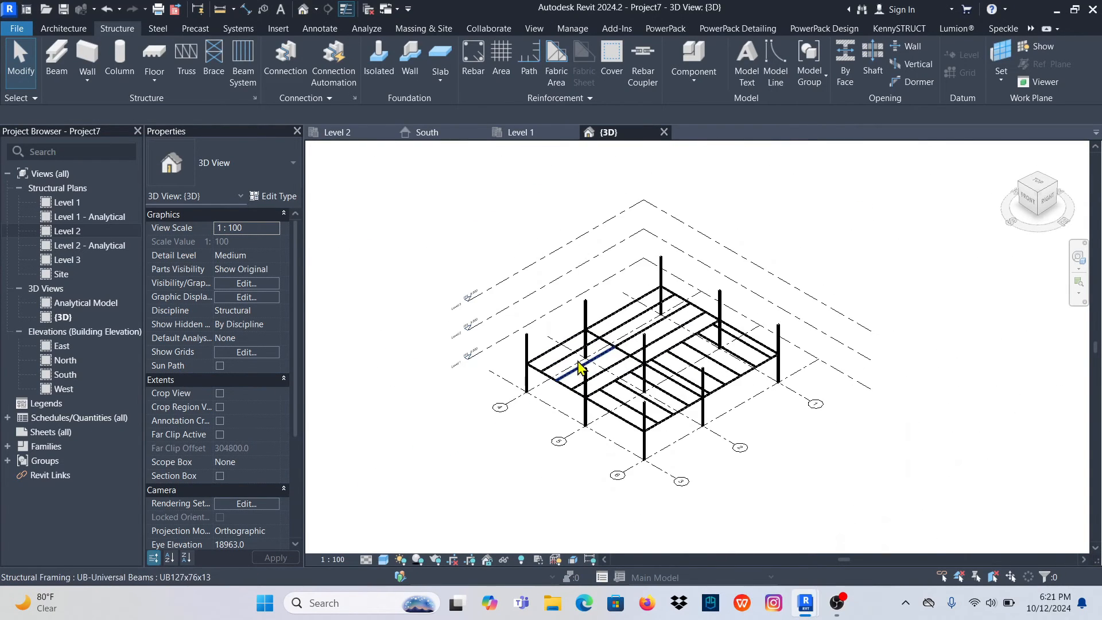
scroll(583, 373, up, 5)
scroll(591, 209, down, 5)
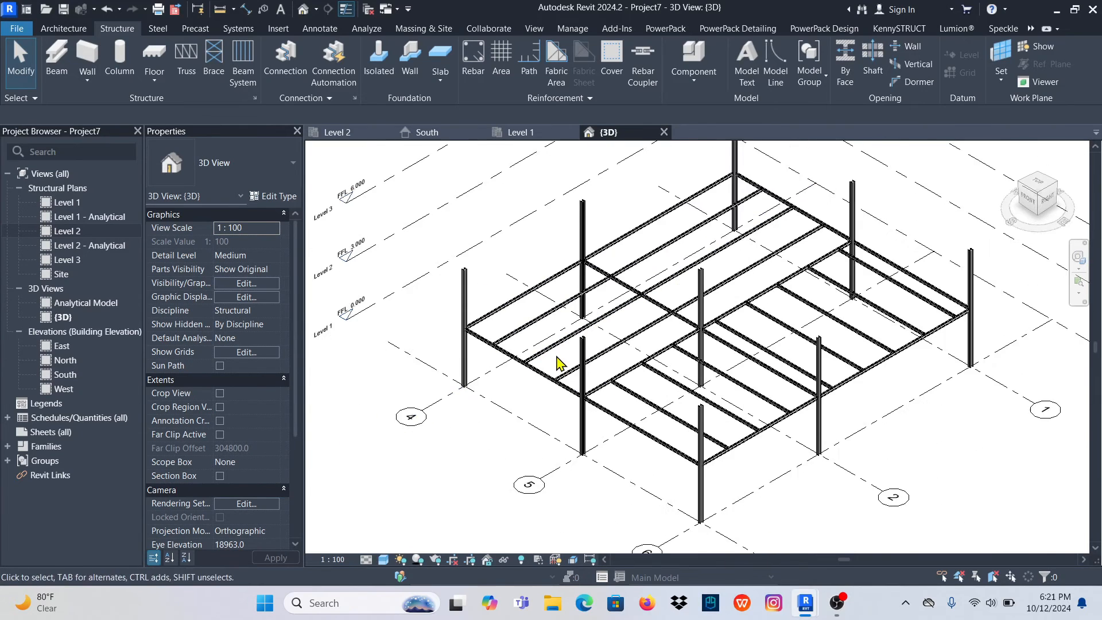
Select all the grids, columns and framing in the Level 2 structural plan
click(523, 133)
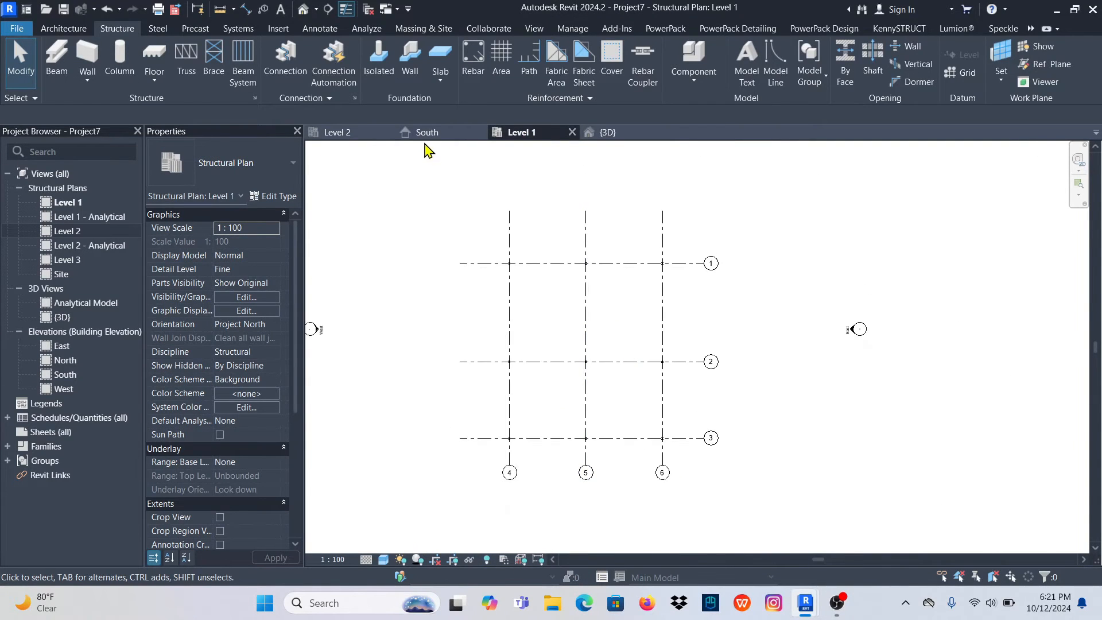
click(342, 133)
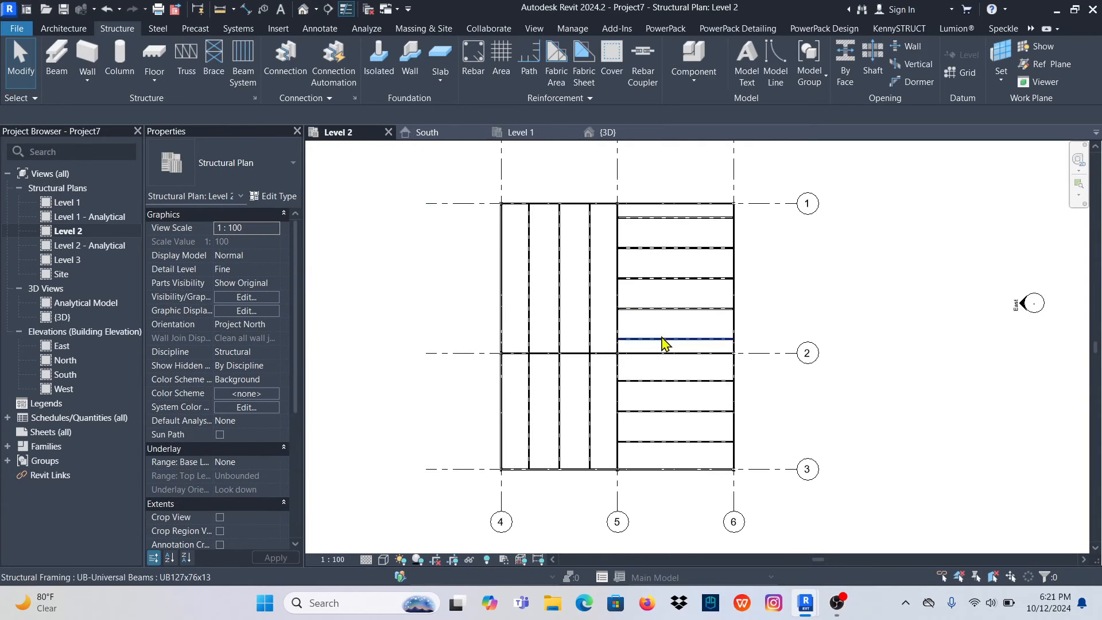
scroll(549, 250, down, 2)
scroll(541, 238, up, 3)
scroll(541, 236, down, 2)
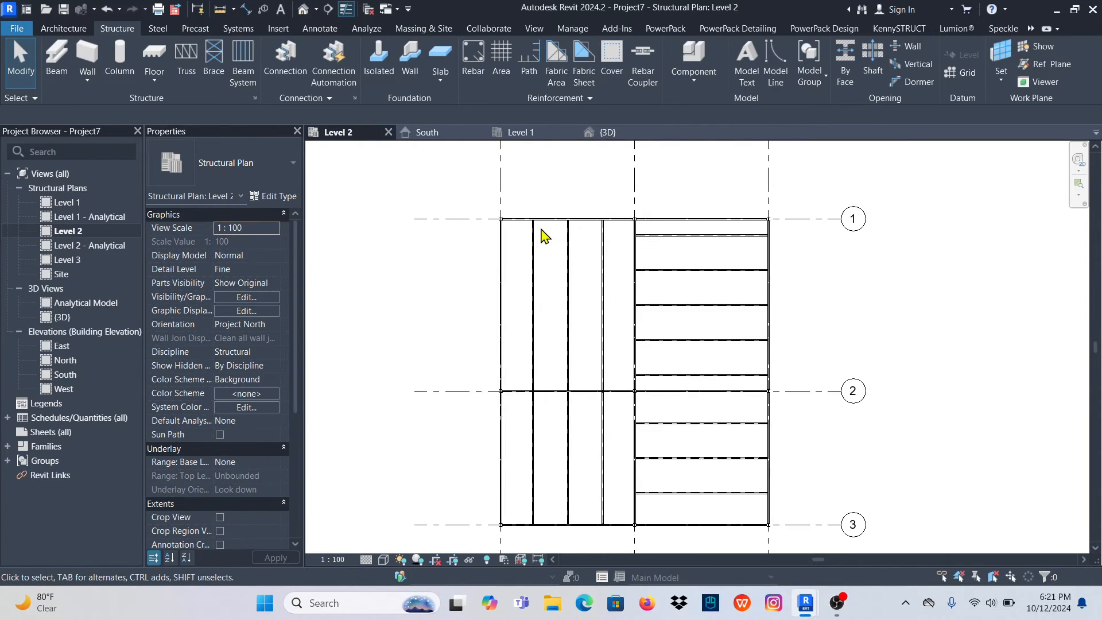
drag(739, 480, 503, 230)
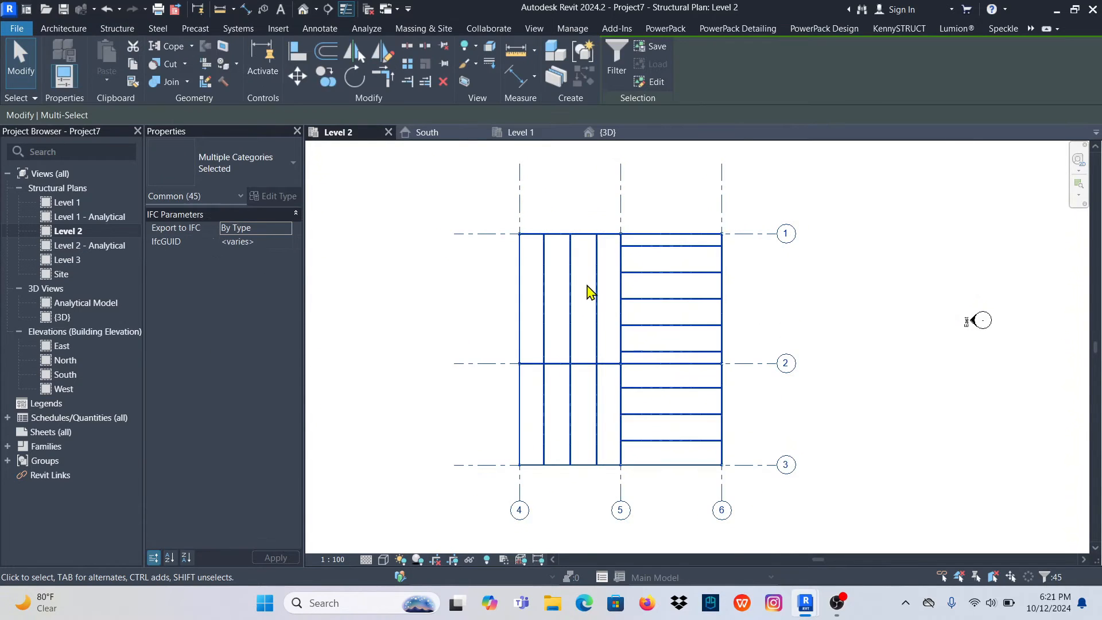
scroll(587, 287, up, 1)
scroll(591, 291, down, 1)
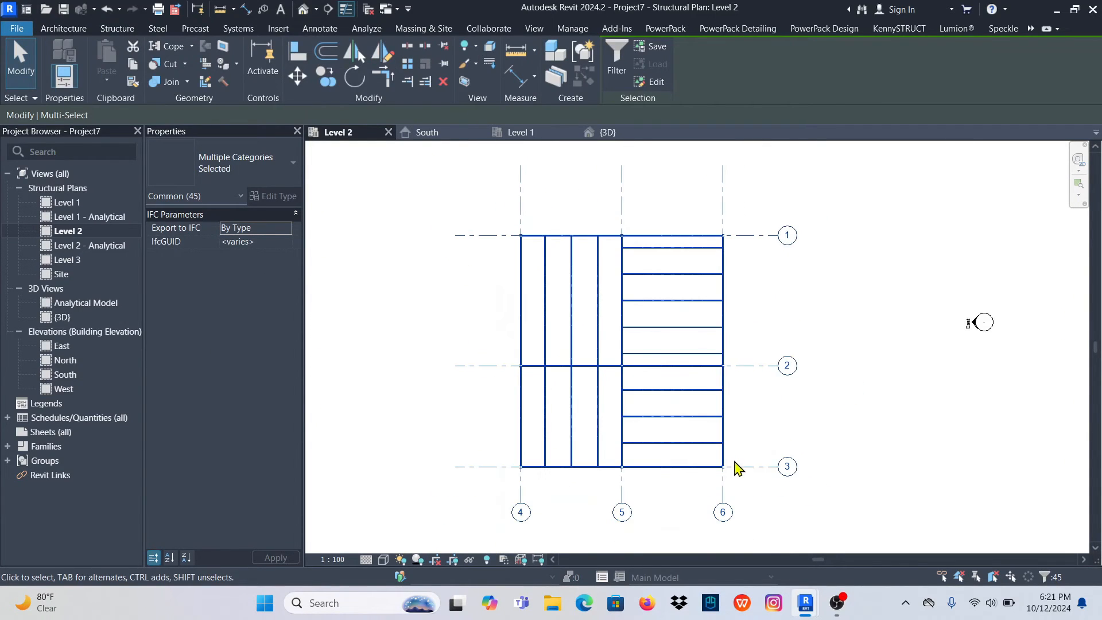
Filter the selection to only Structural Beam Systems, Structural Framing (Girder) and Structural Framing (Joist)
click(617, 55)
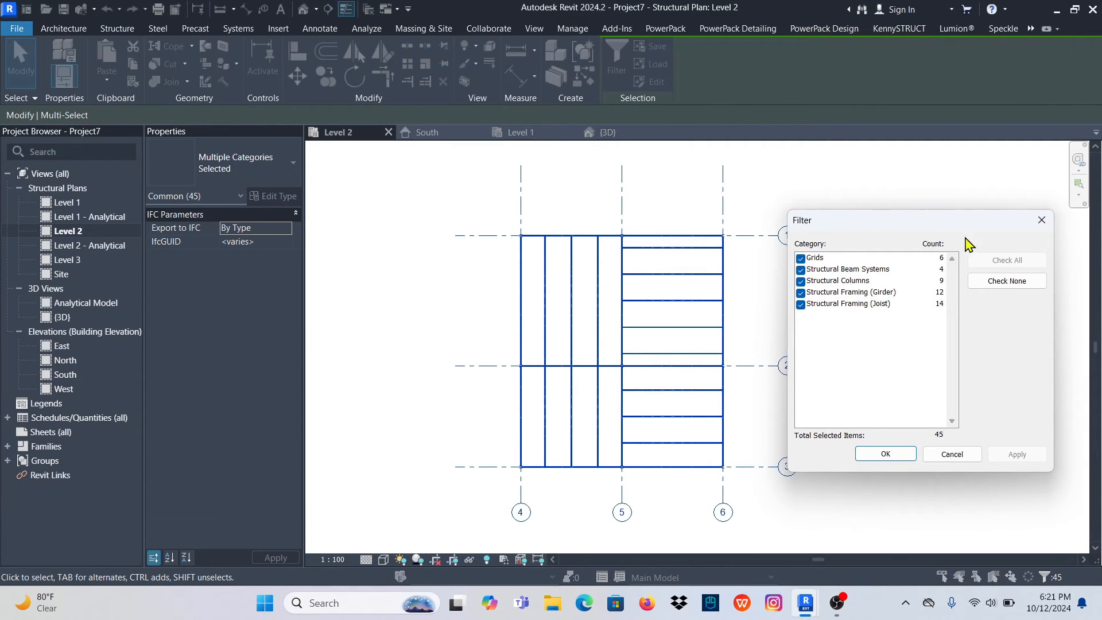
click(995, 282)
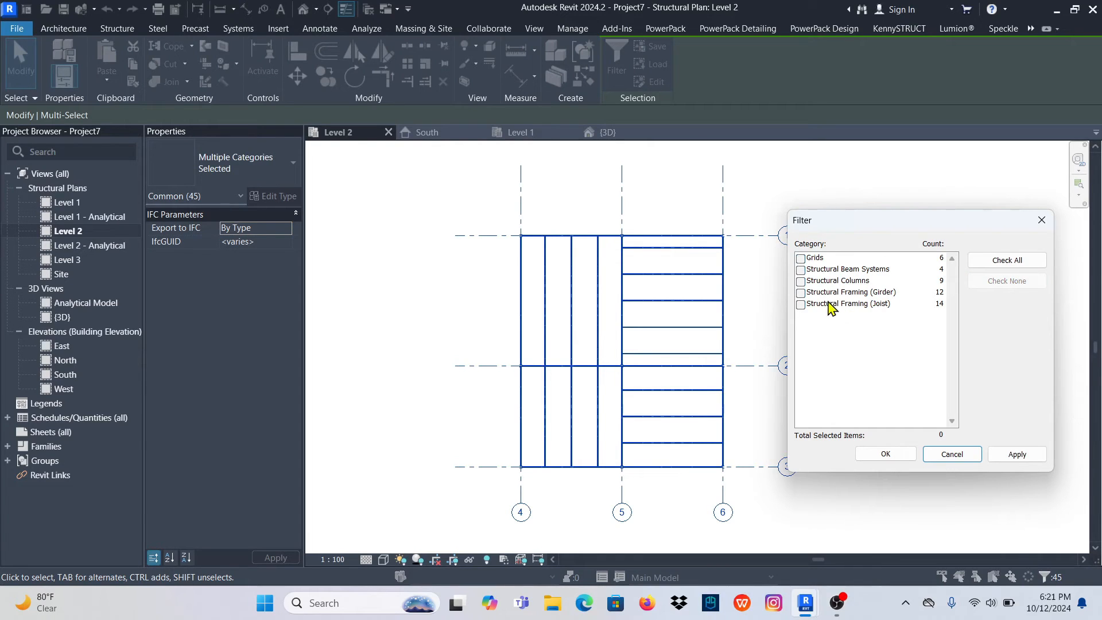
click(801, 269)
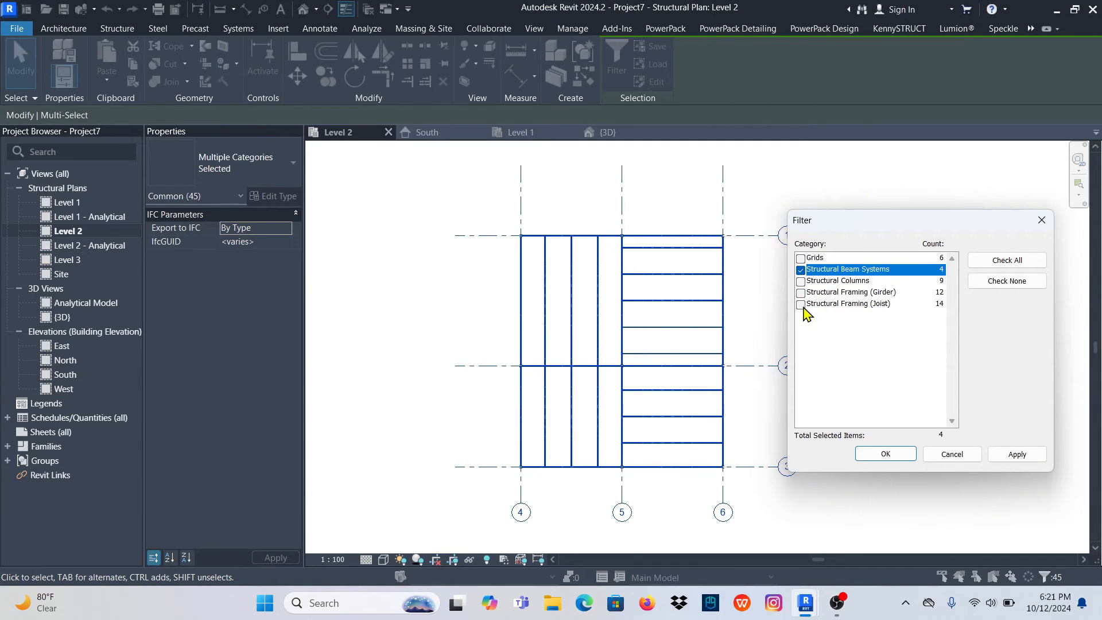
click(801, 305)
click(801, 293)
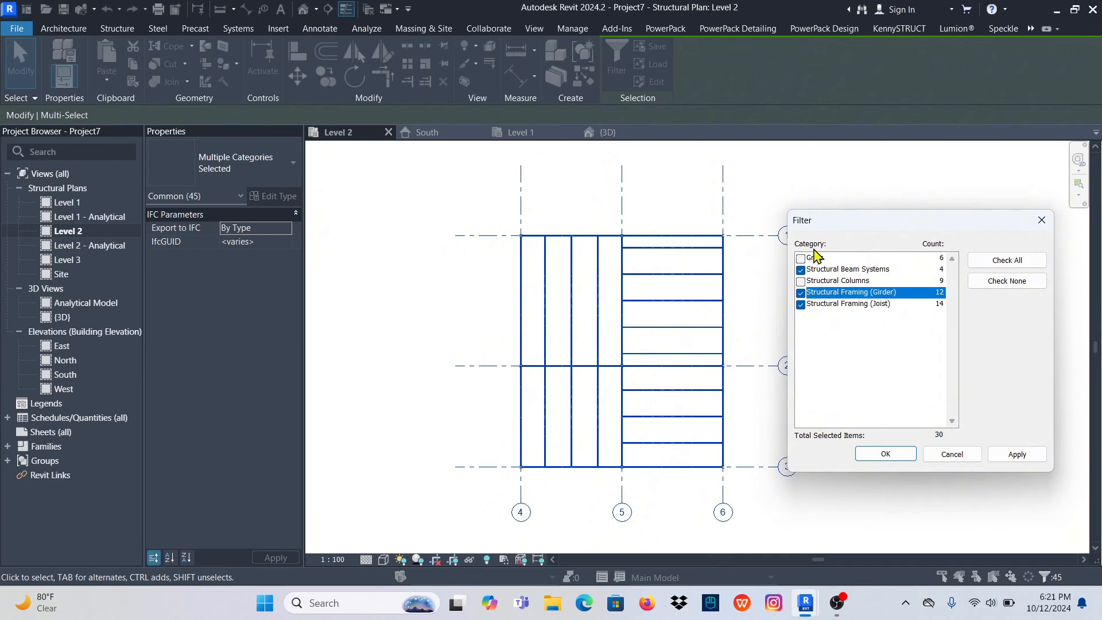
click(1016, 454)
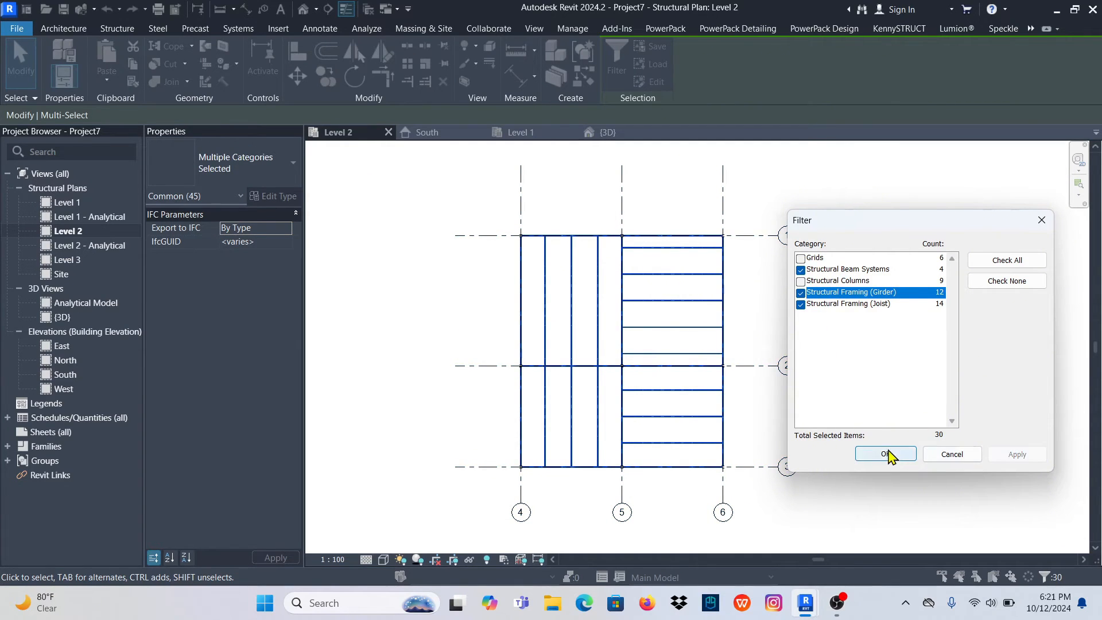
click(886, 454)
Copy the selected beams and beam systems and paste them aligned to Level 3
scroll(578, 265, up, 2)
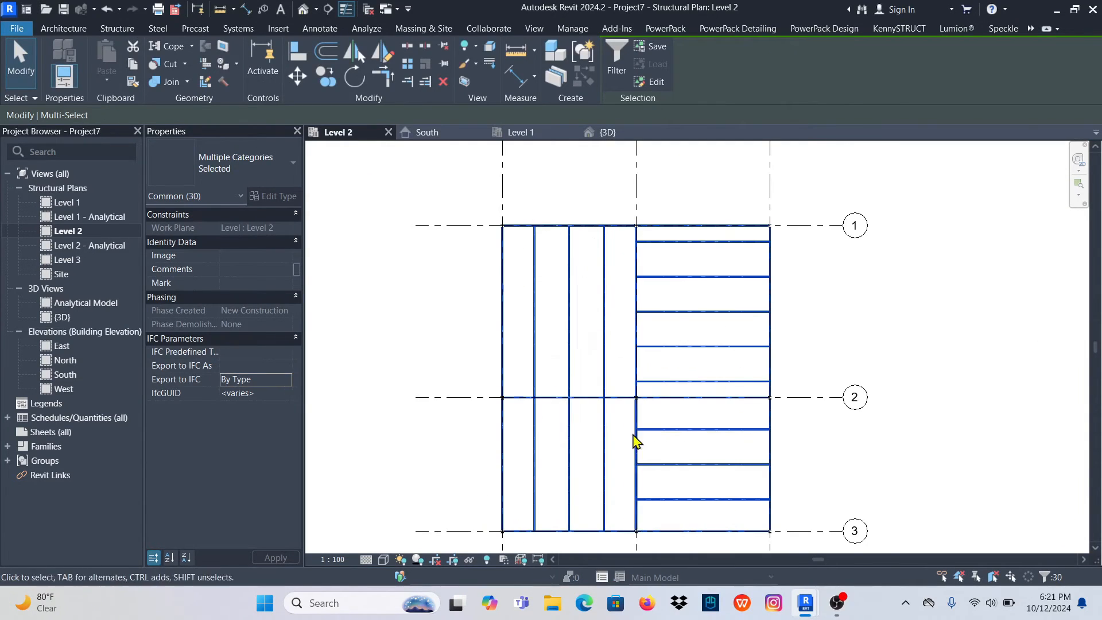
scroll(586, 304, down, 1)
scroll(584, 296, down, 1)
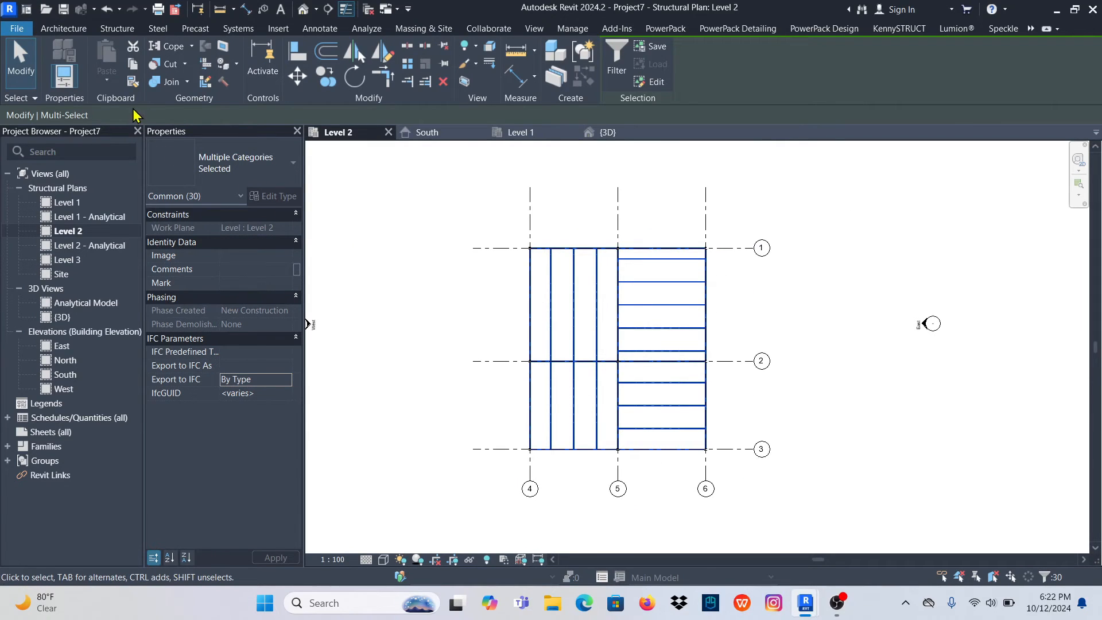
click(133, 67)
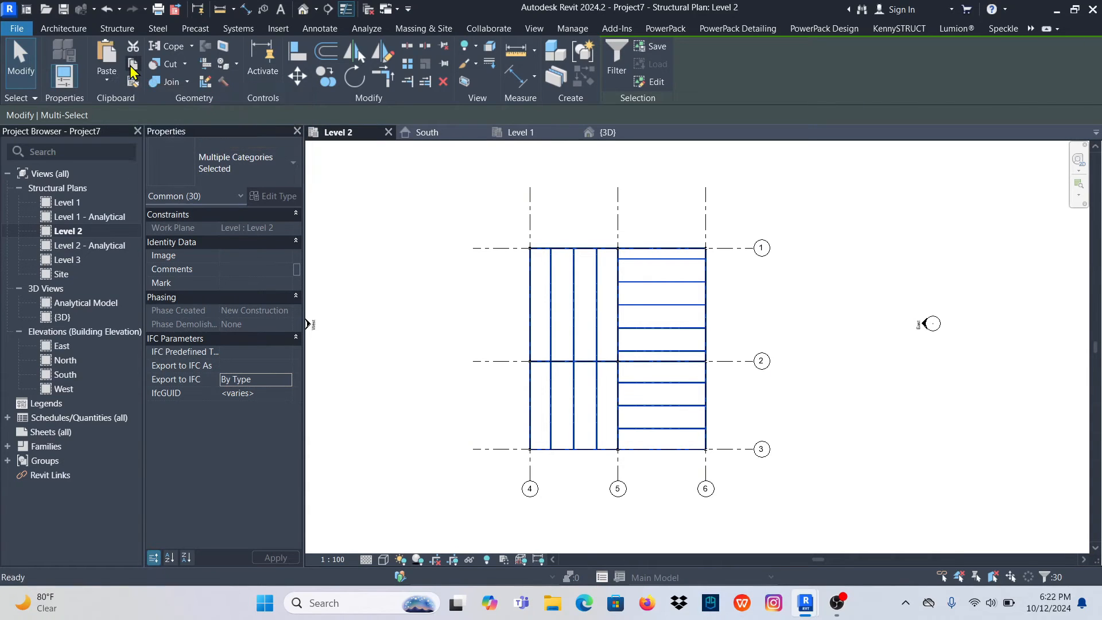
click(106, 83)
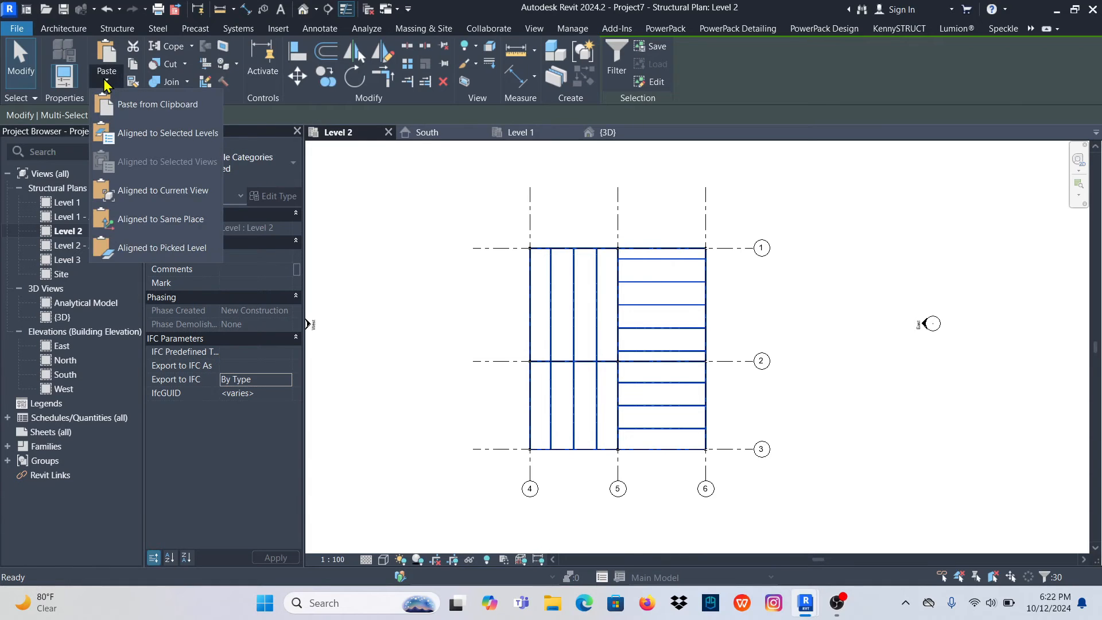
click(164, 133)
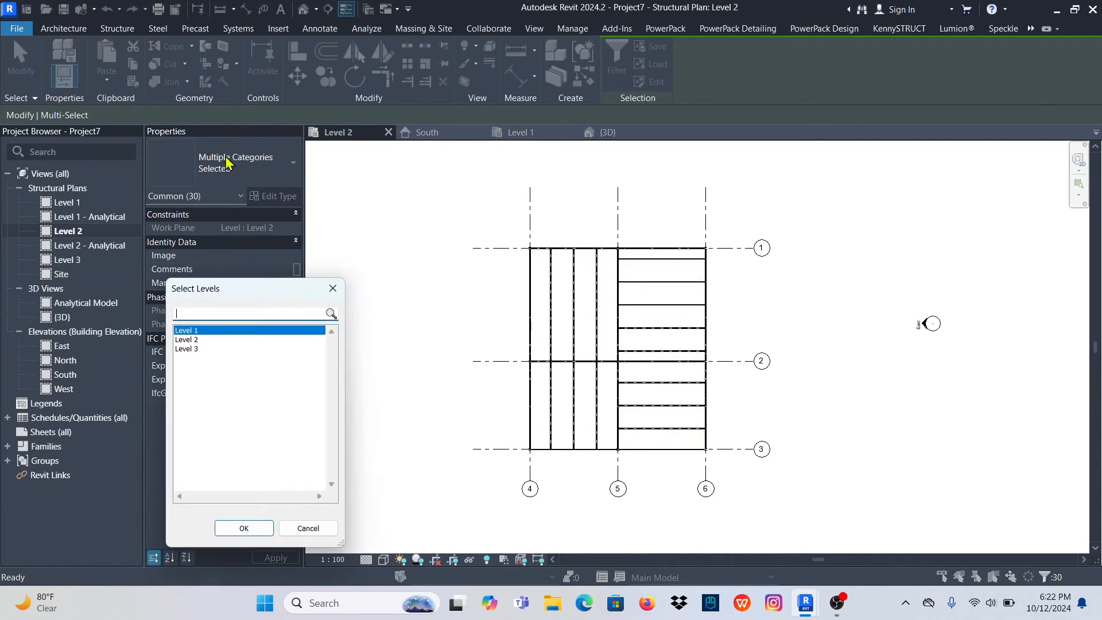
click(190, 349)
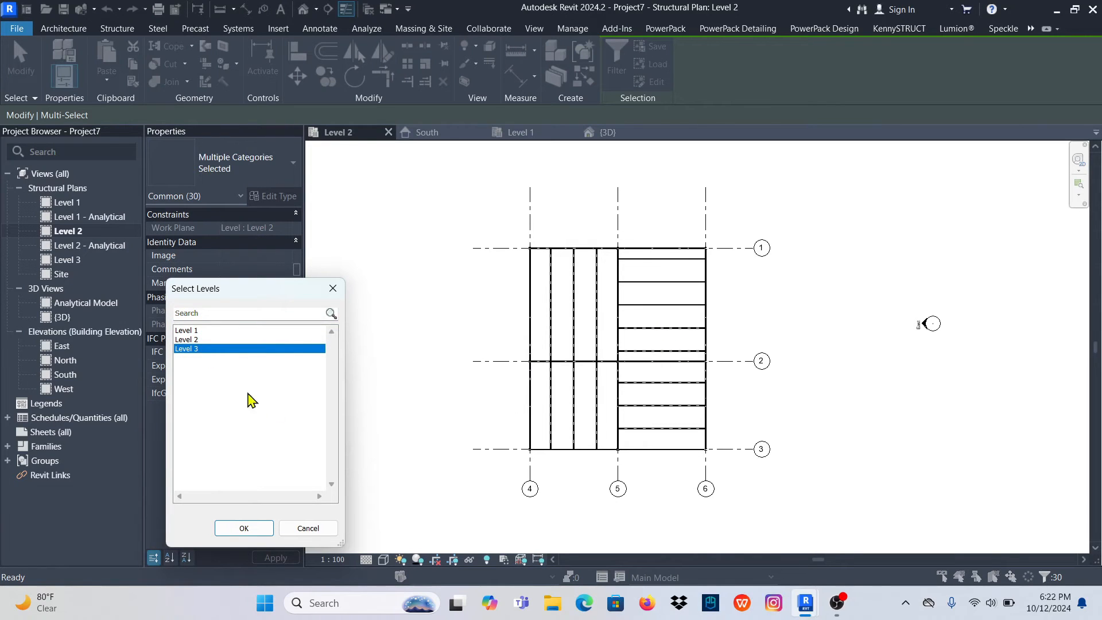
click(243, 529)
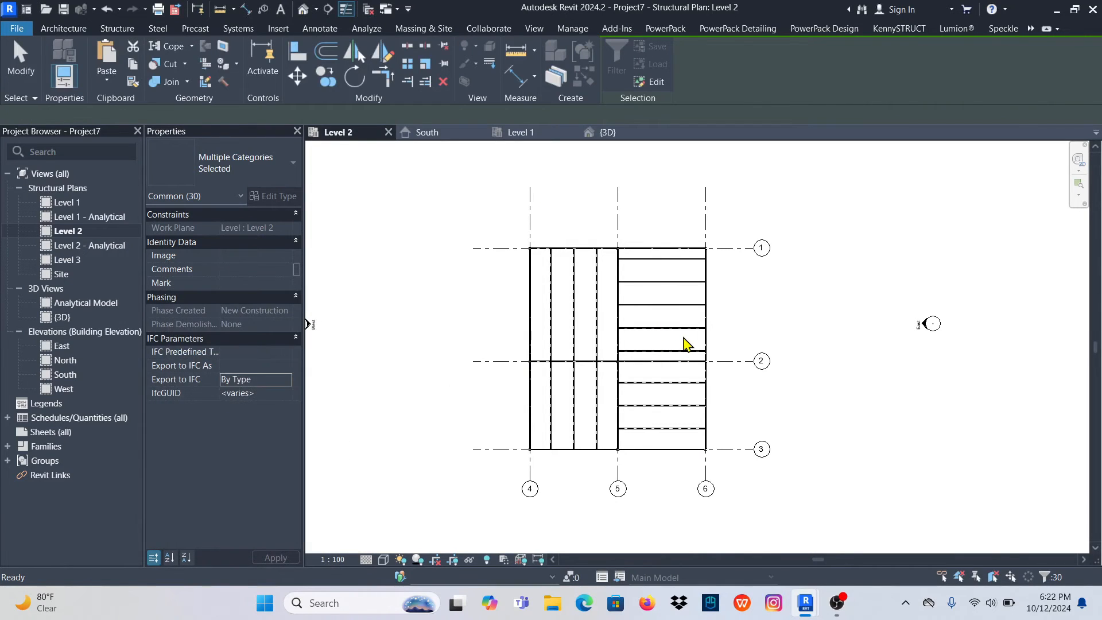
Inspect the framing on Level 2 and Level 3 from several angles in the 3D view
click(609, 132)
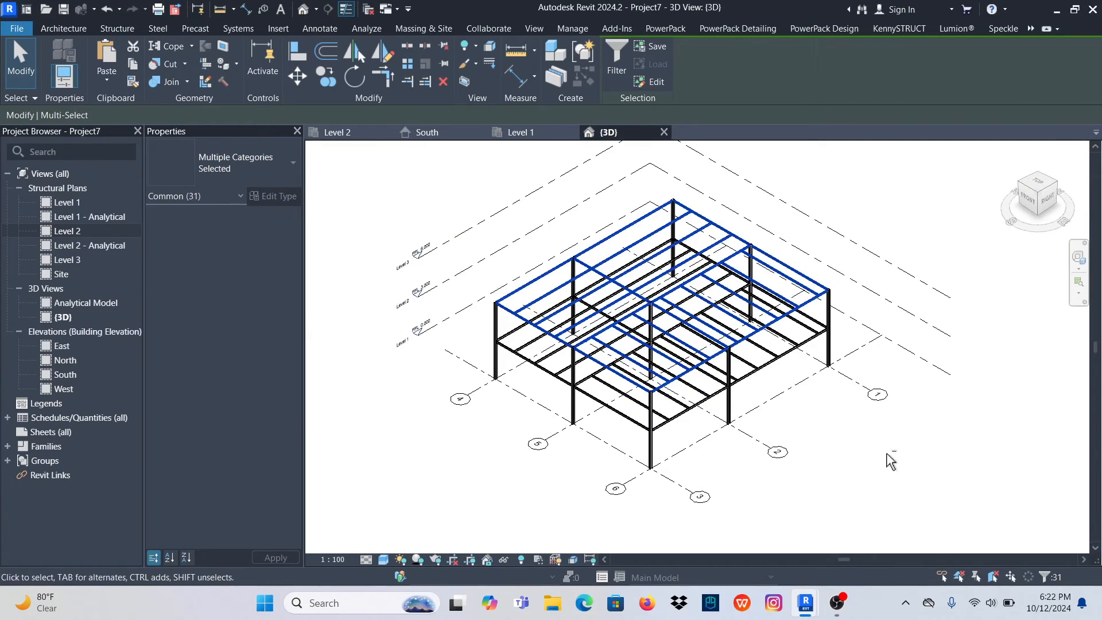
shift+middle_drag(889, 459, 876, 395)
click(952, 325)
scroll(650, 394, up, 5)
scroll(658, 394, down, 2)
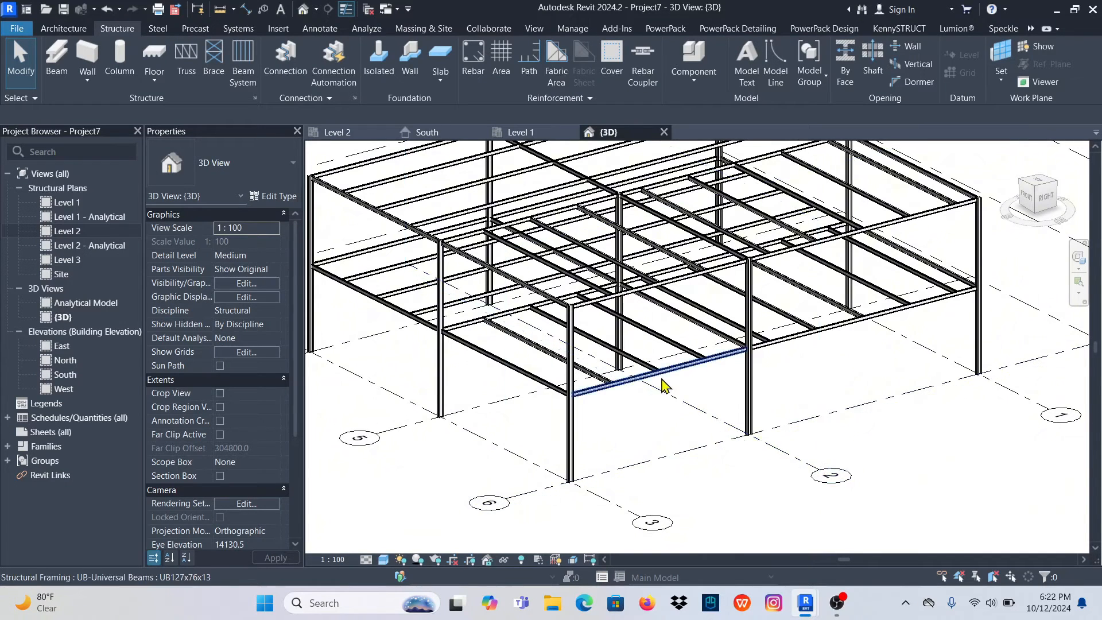
scroll(627, 418, down, 4)
shift+middle_drag(517, 472, 717, 487)
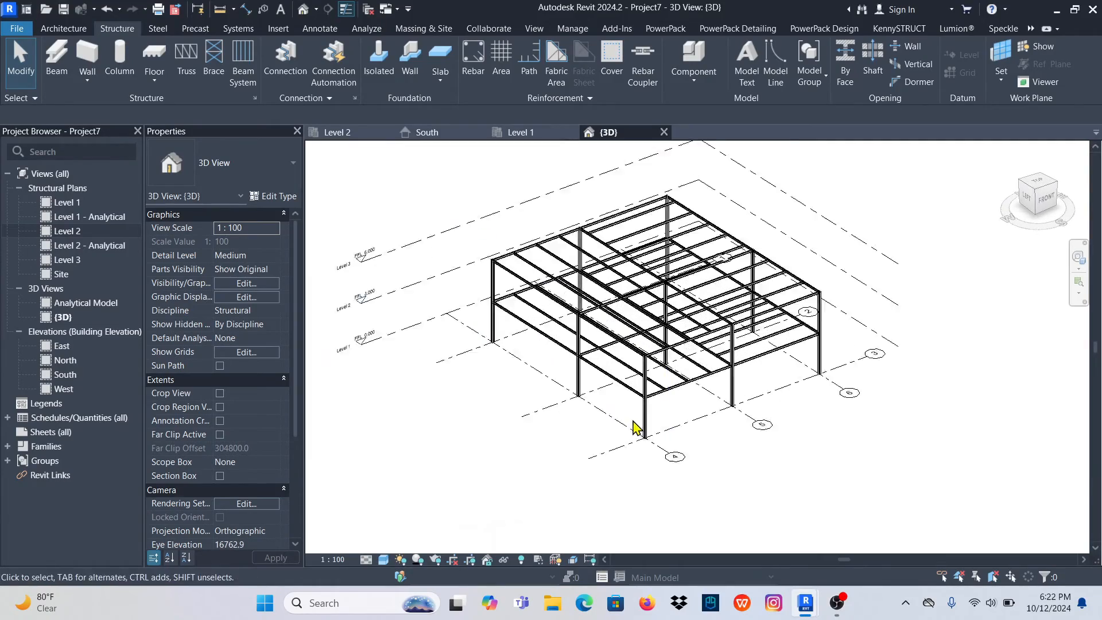
scroll(635, 423, up, 6)
scroll(637, 405, down, 4)
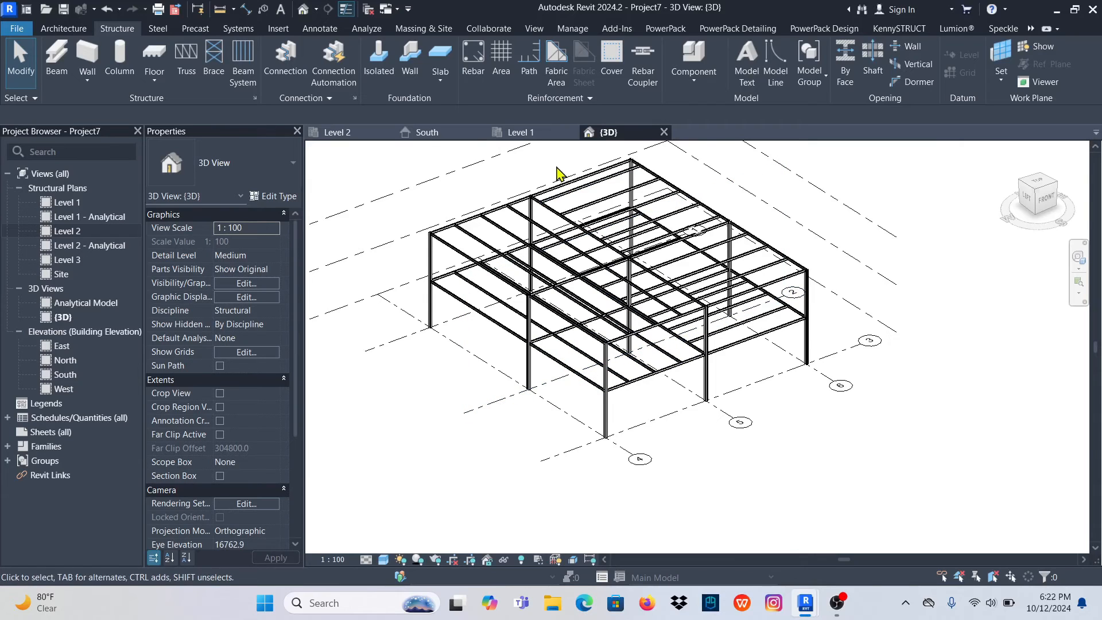
In the Level 1 plan, place a framing elevation attached to grid 3 between grids 4 and 5
click(520, 133)
scroll(568, 402, down, 2)
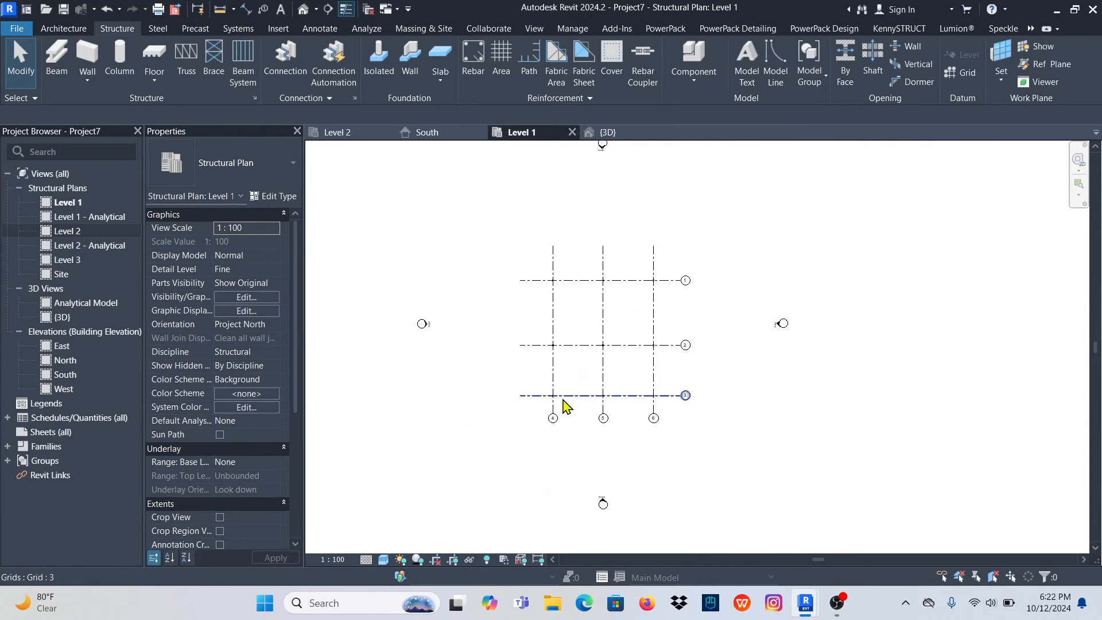
scroll(607, 417, up, 5)
scroll(604, 411, up, 2)
scroll(475, 440, down, 2)
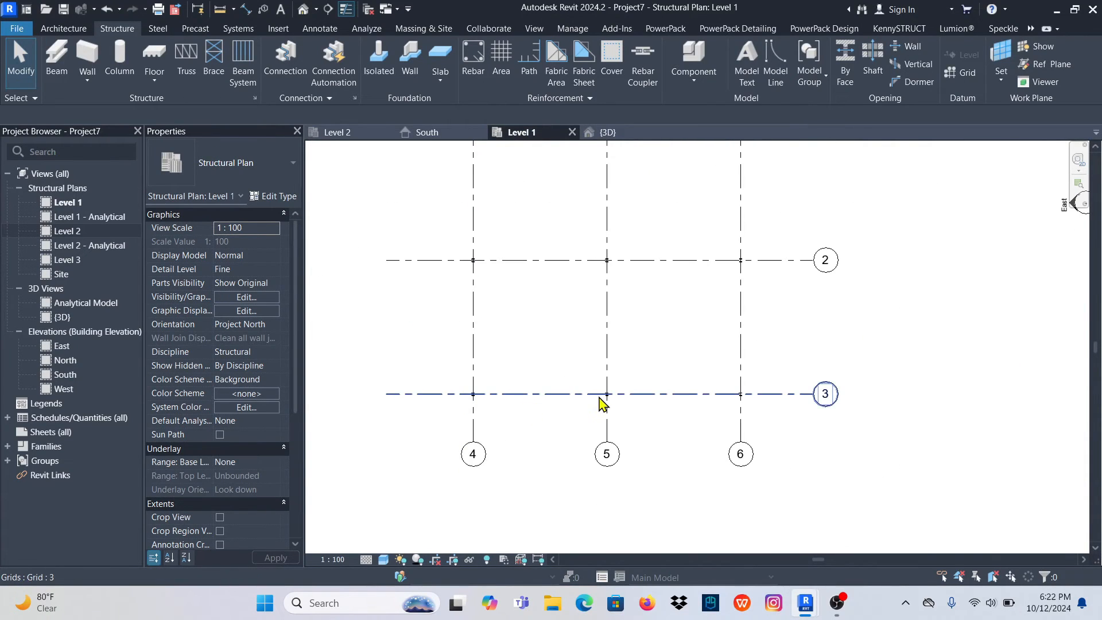
click(534, 32)
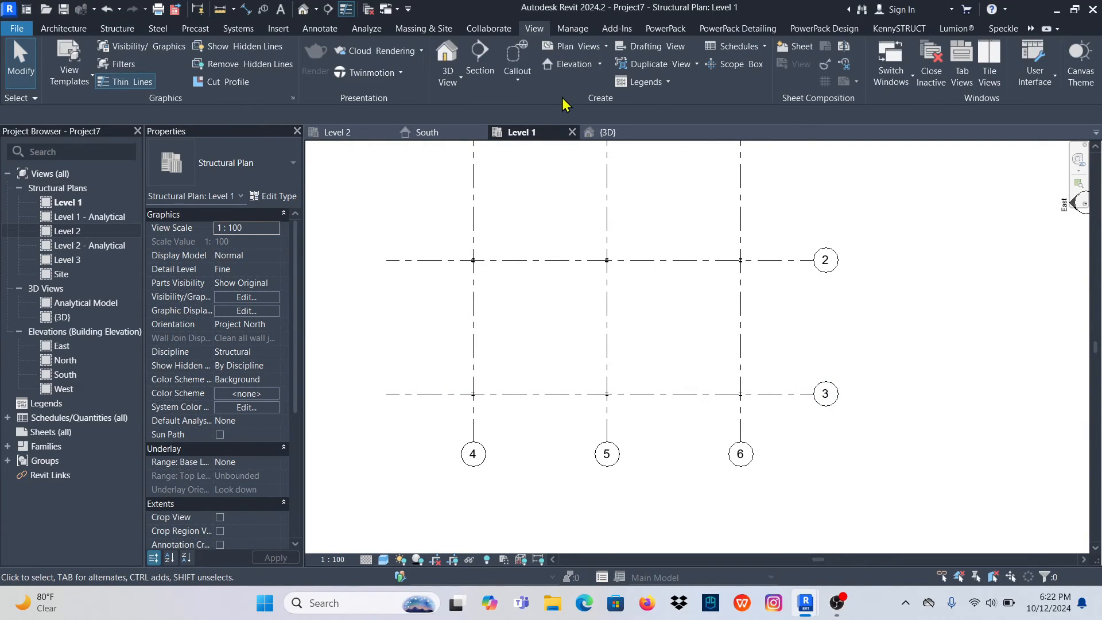
click(601, 65)
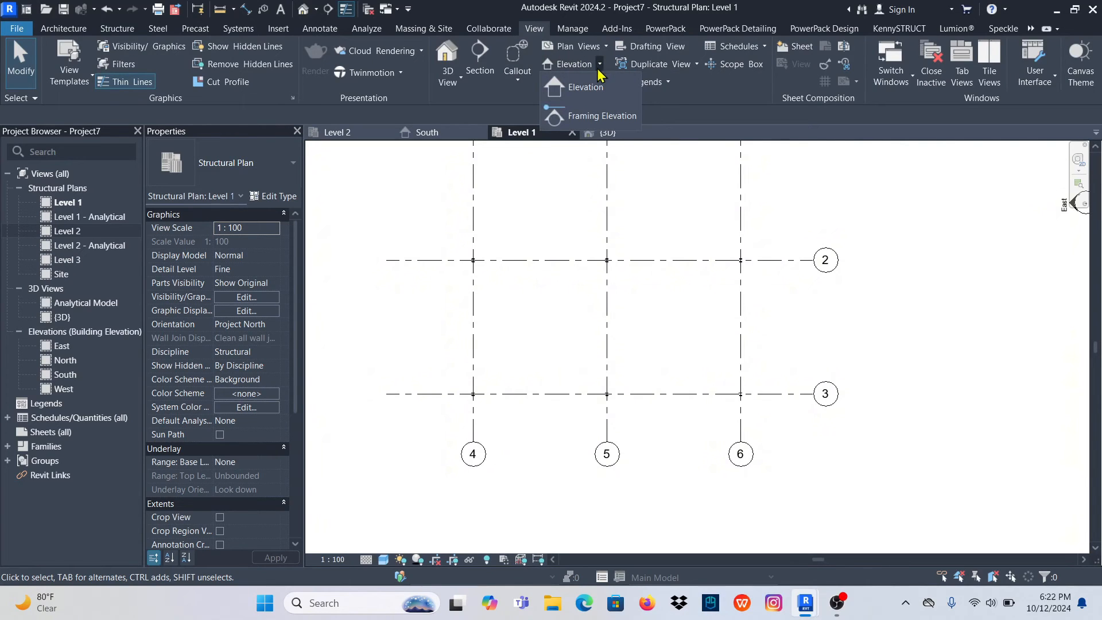
click(581, 116)
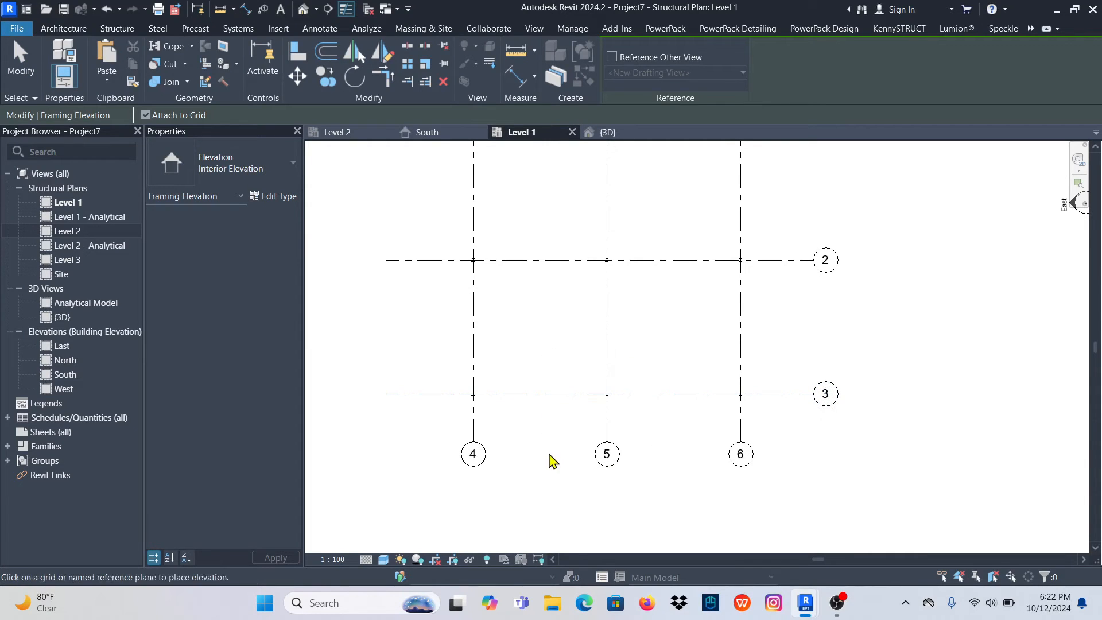
click(555, 405)
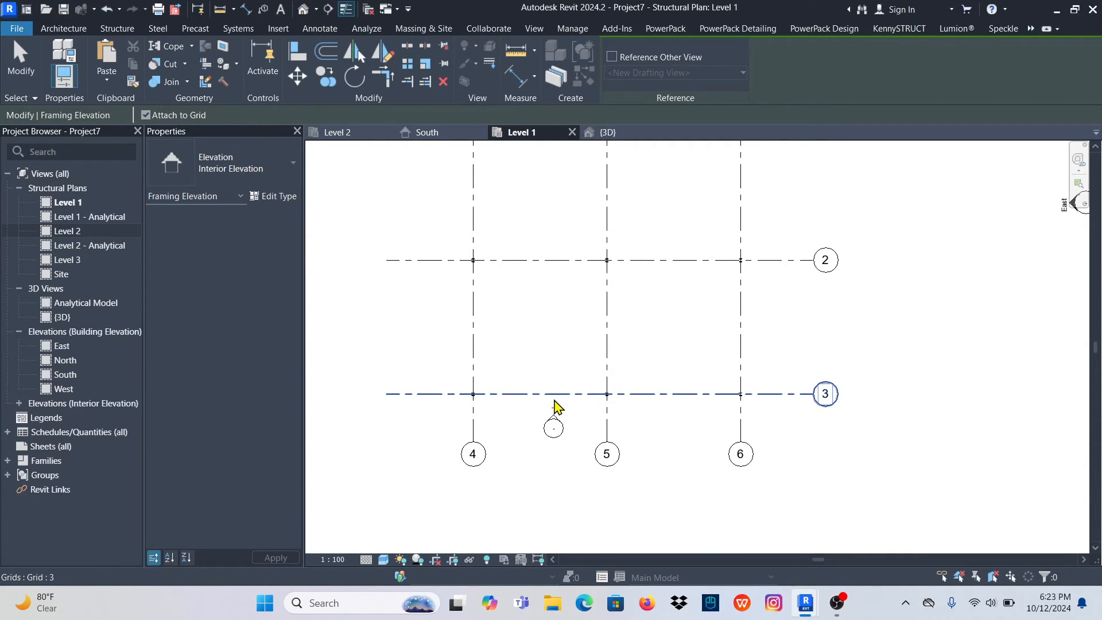
key(Escape)
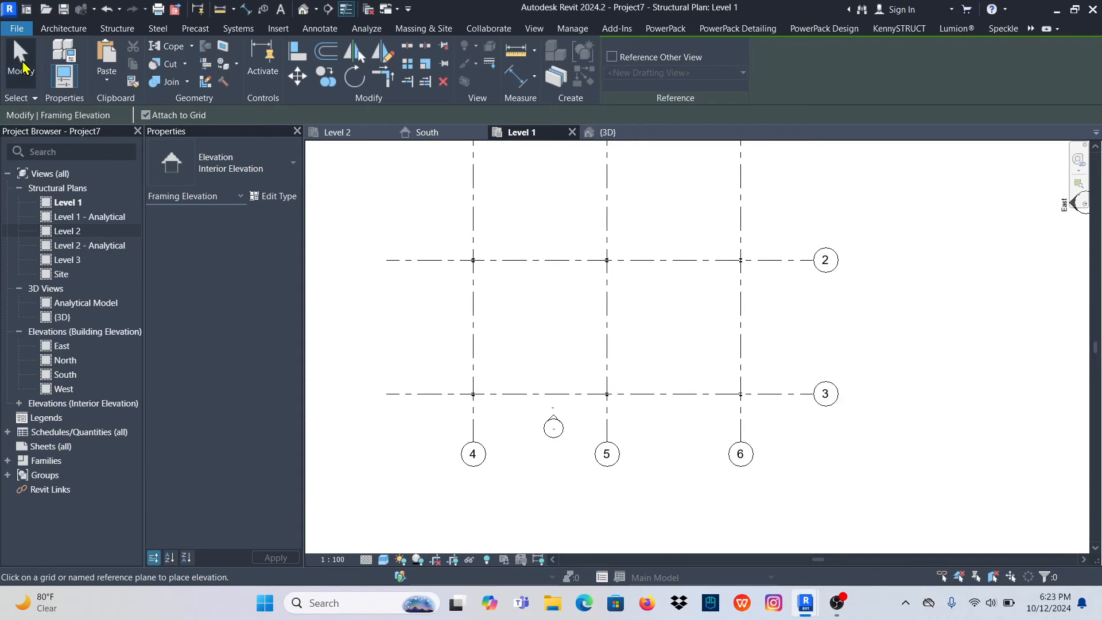
Open the new framing elevation and widen its crop region past grid 4 and beyond grid 6
scroll(568, 445, up, 5)
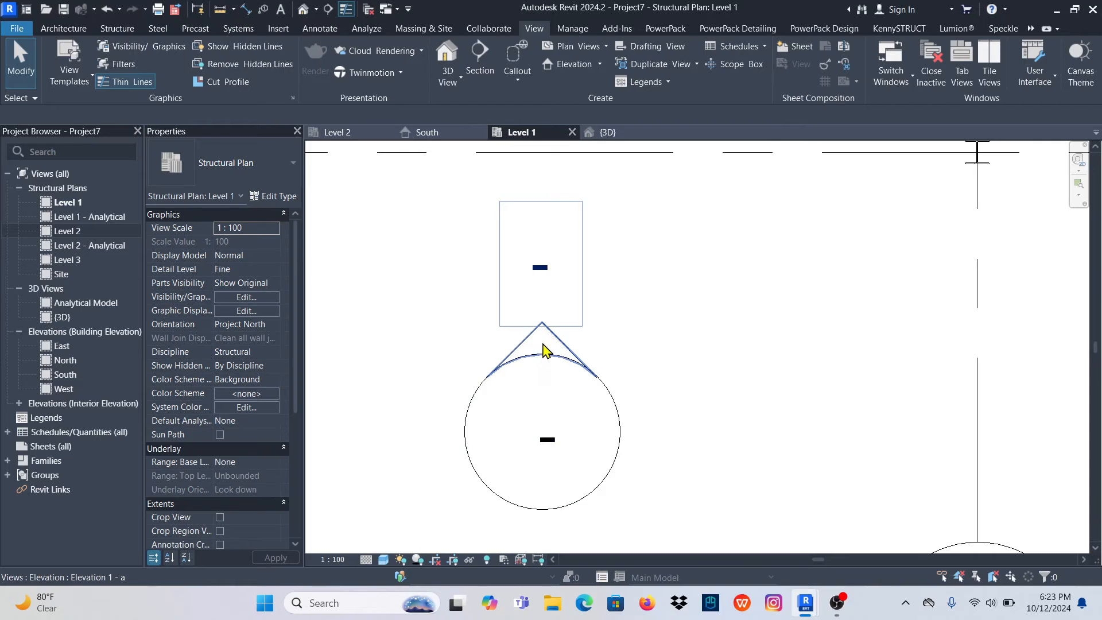
double_click(542, 344)
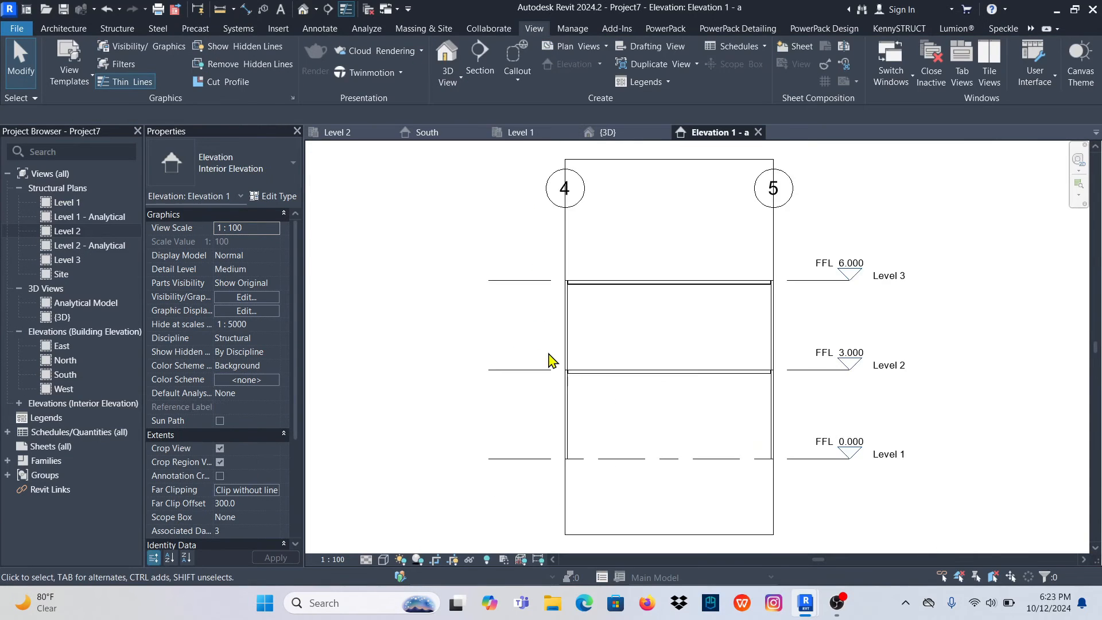
scroll(570, 380, down, 2)
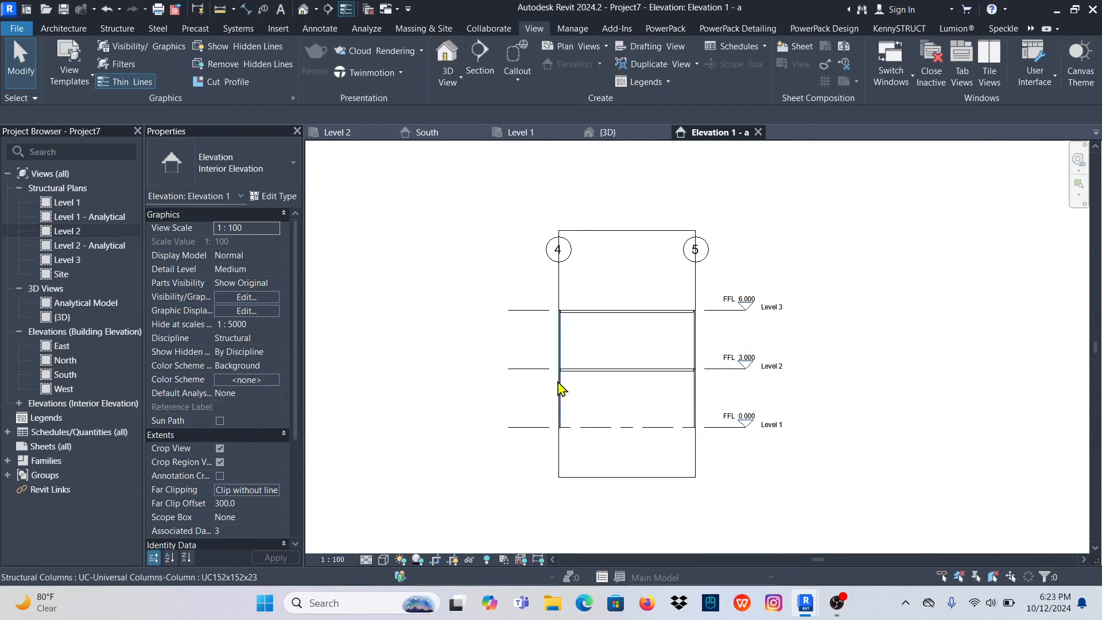
click(602, 477)
drag(559, 355, 531, 354)
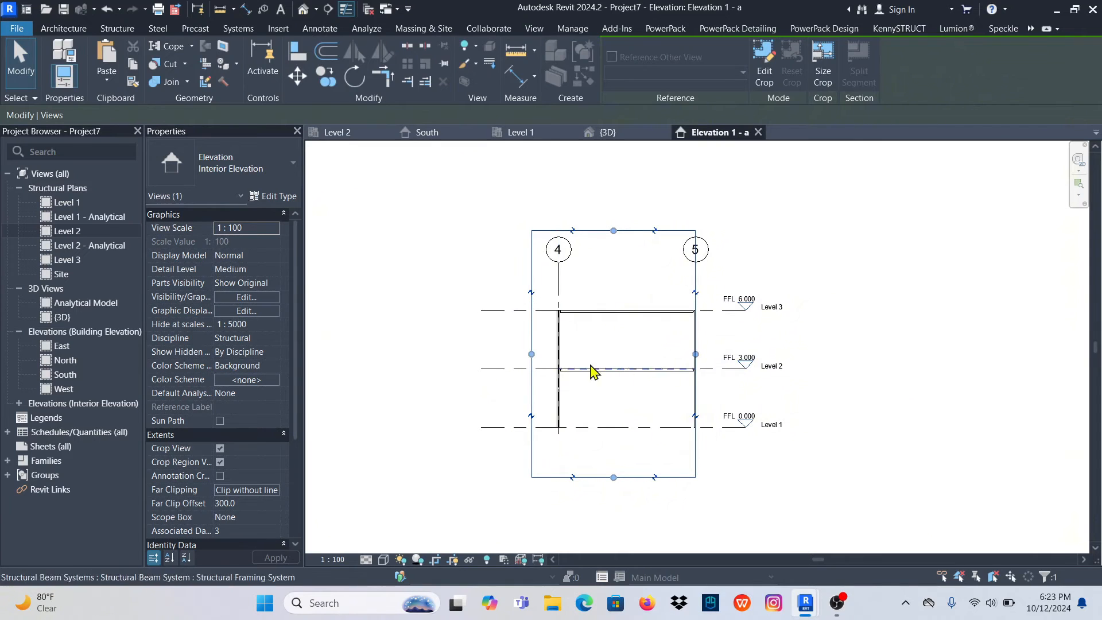
drag(695, 354, 921, 354)
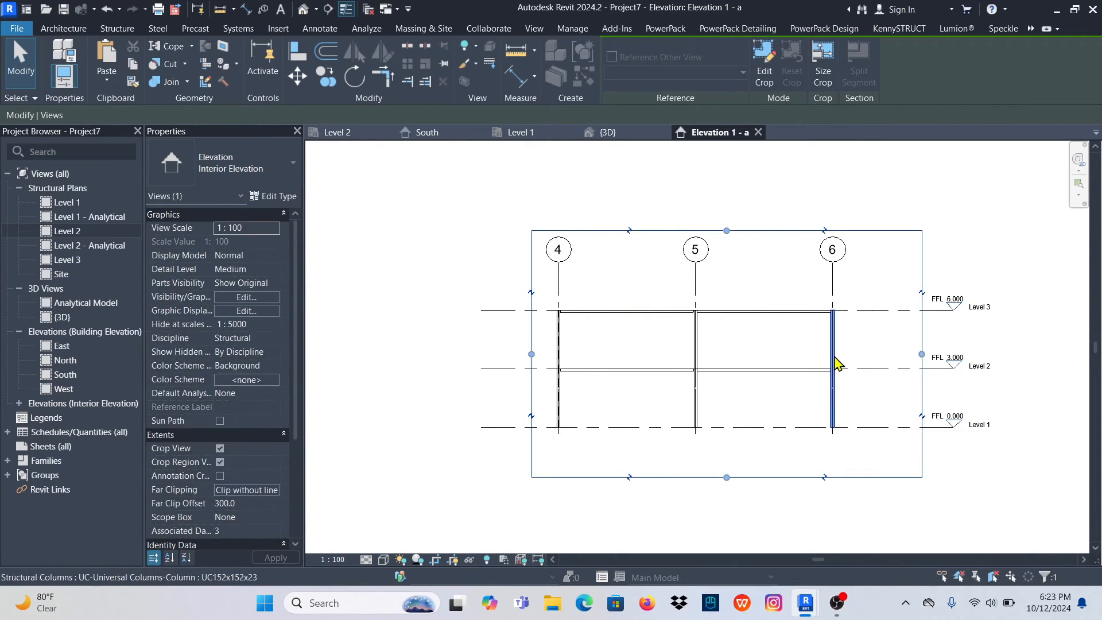
Check the framing elevation's extent along grid 3 in the Level 1 plan and return to the elevation
click(517, 132)
scroll(606, 375, down, 6)
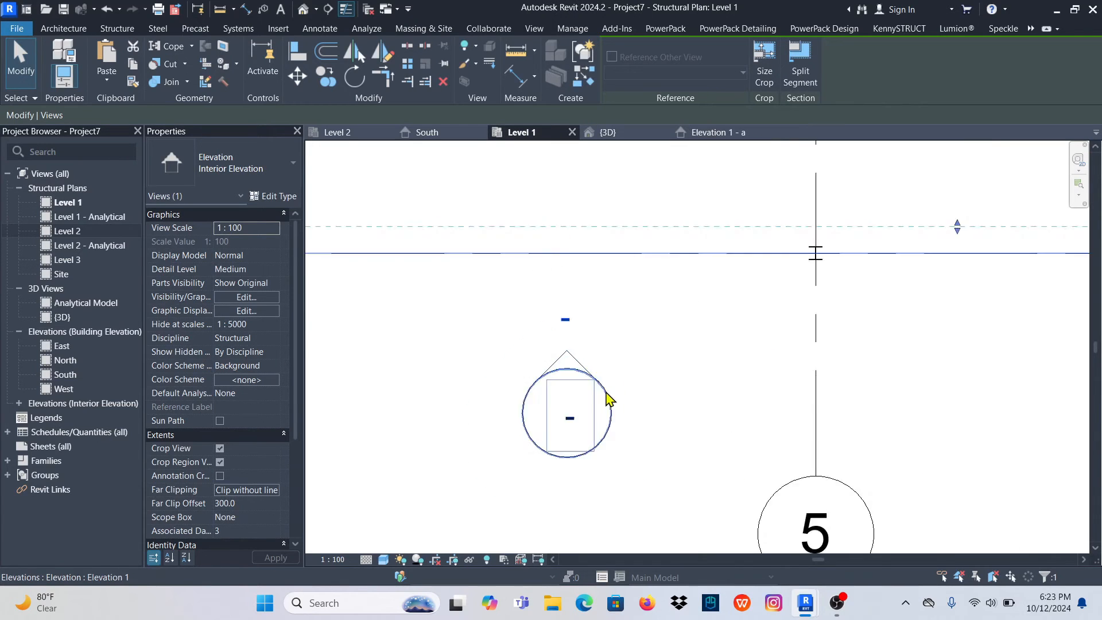
scroll(605, 375, down, 2)
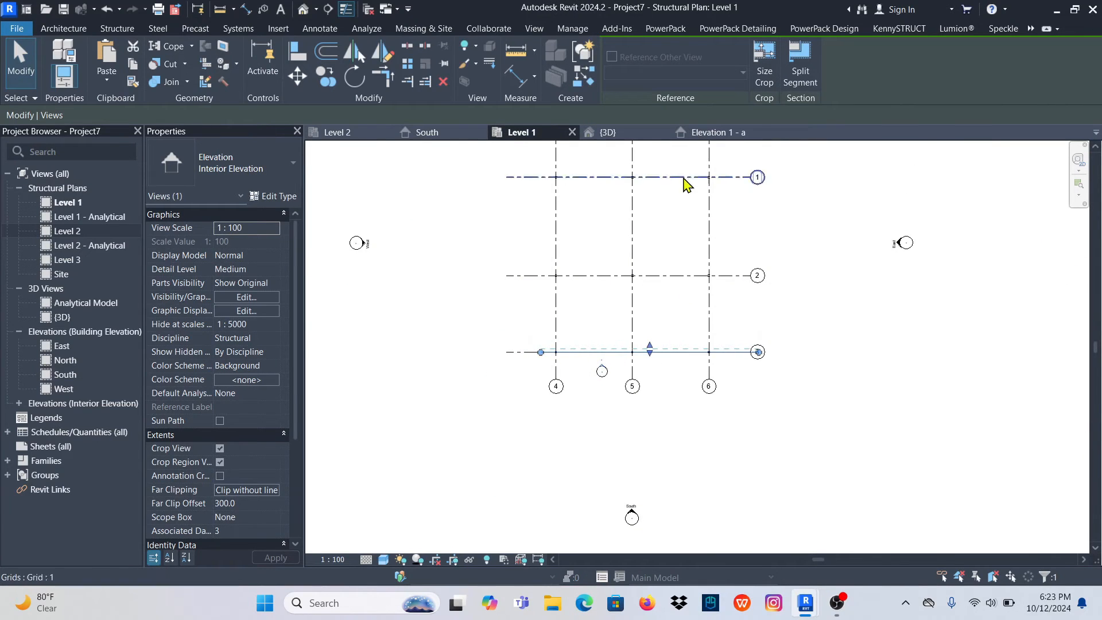
click(715, 132)
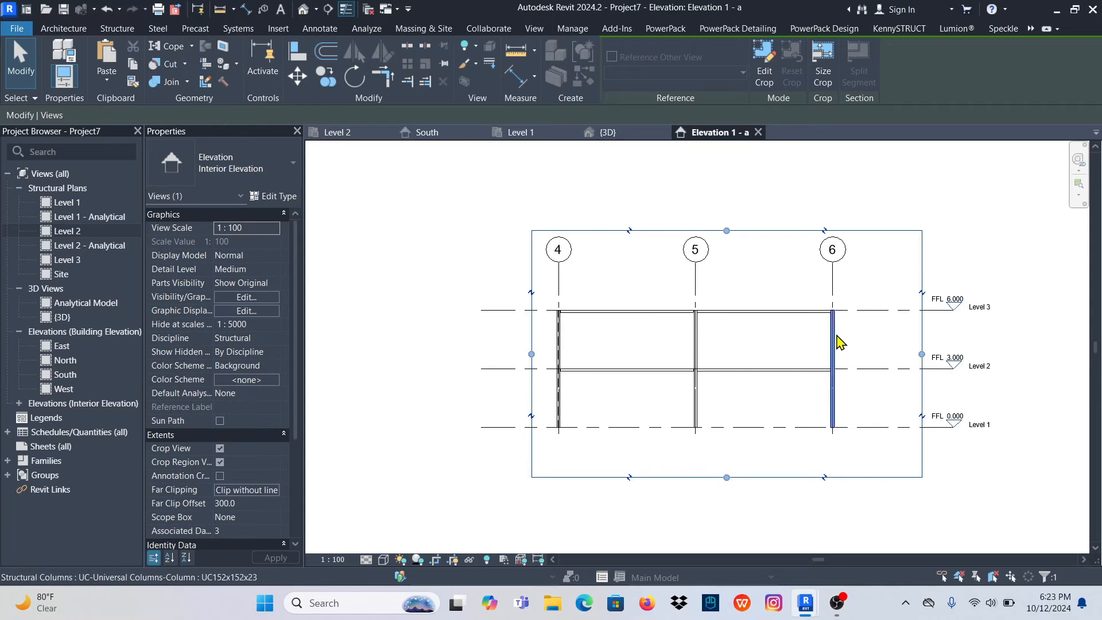
scroll(574, 345, down, 1)
click(571, 343)
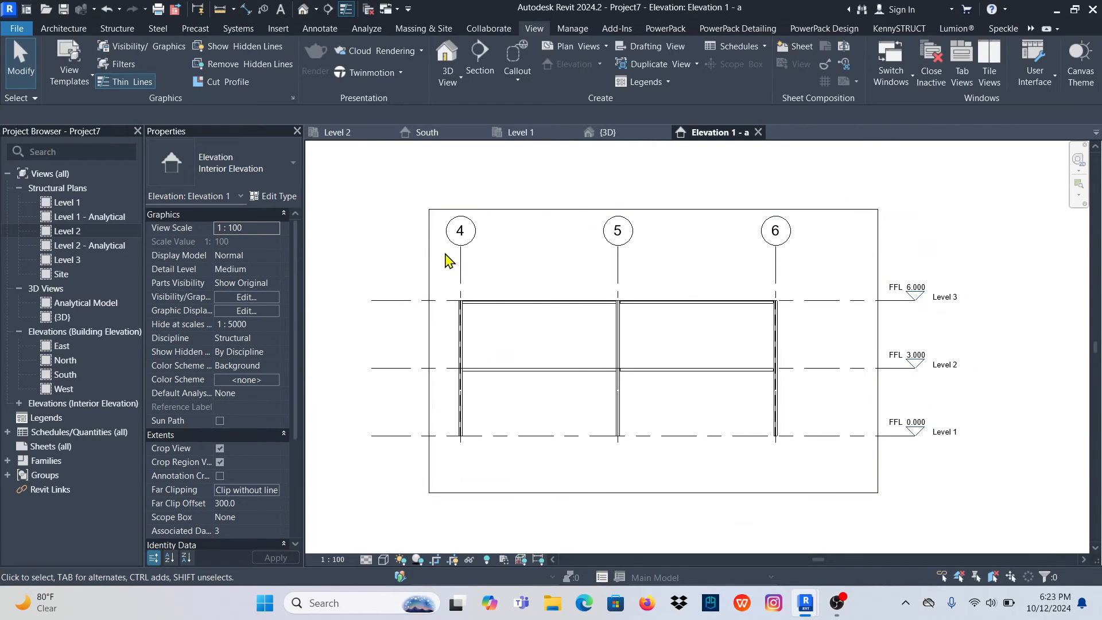
Draw a CHS21.3x3.2 brace from the base of the grid 5 column to the Level 2 beam end at grid 4
click(116, 29)
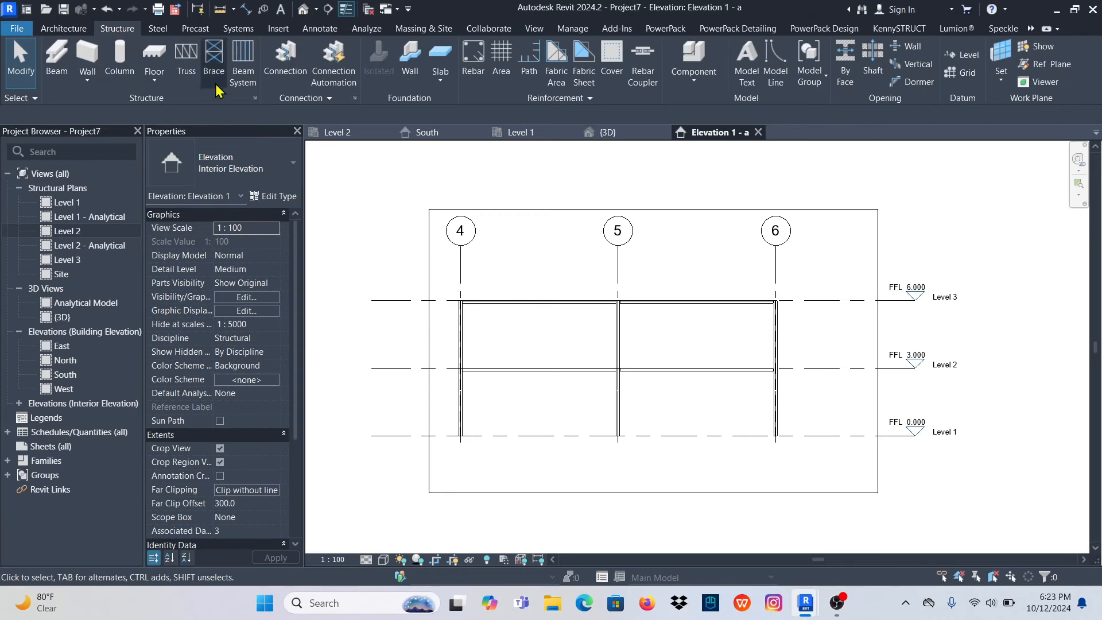
click(218, 55)
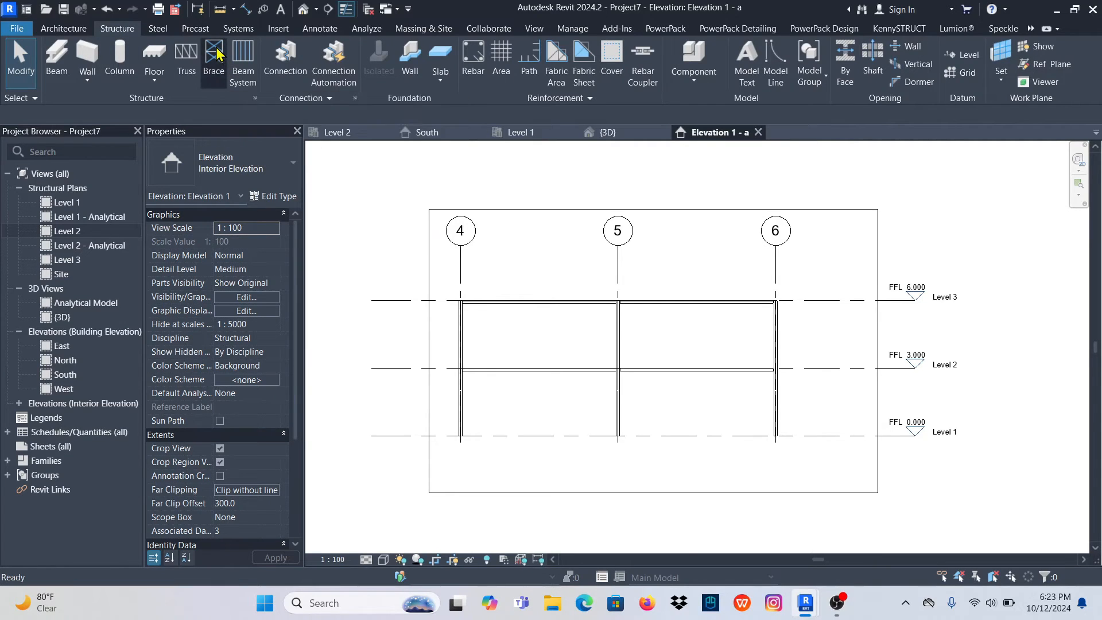
click(290, 180)
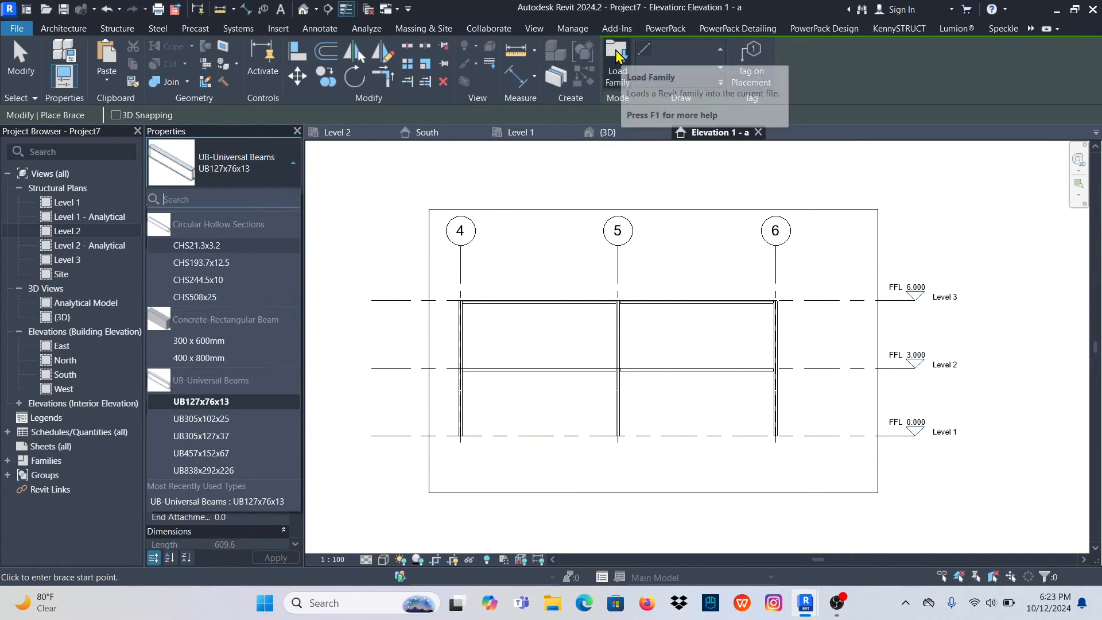
click(194, 246)
scroll(611, 433, up, 2)
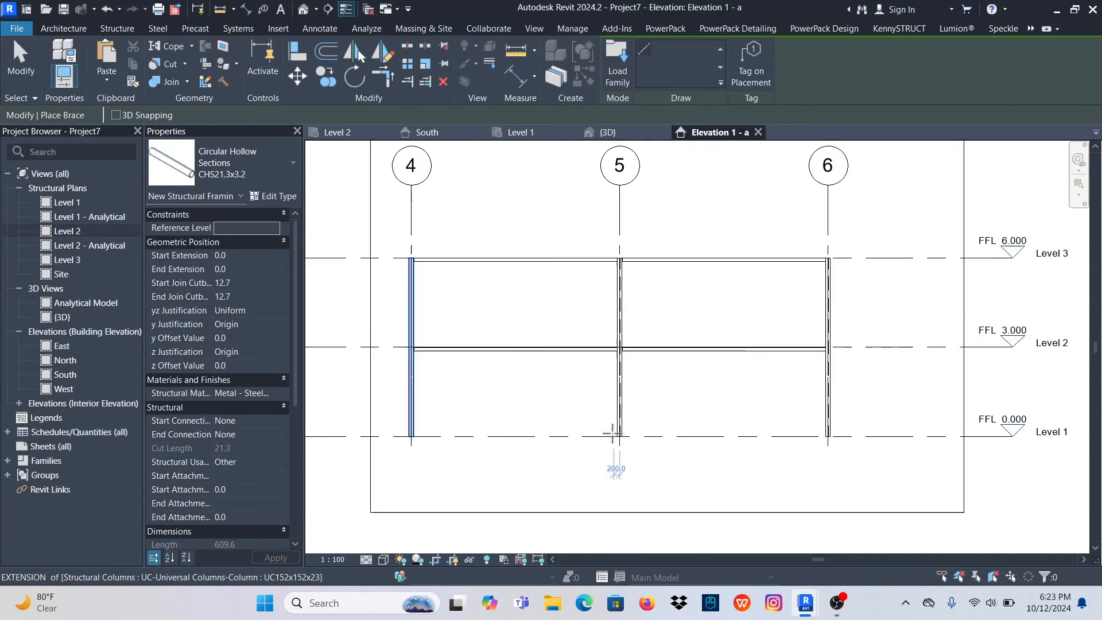
scroll(611, 433, up, 3)
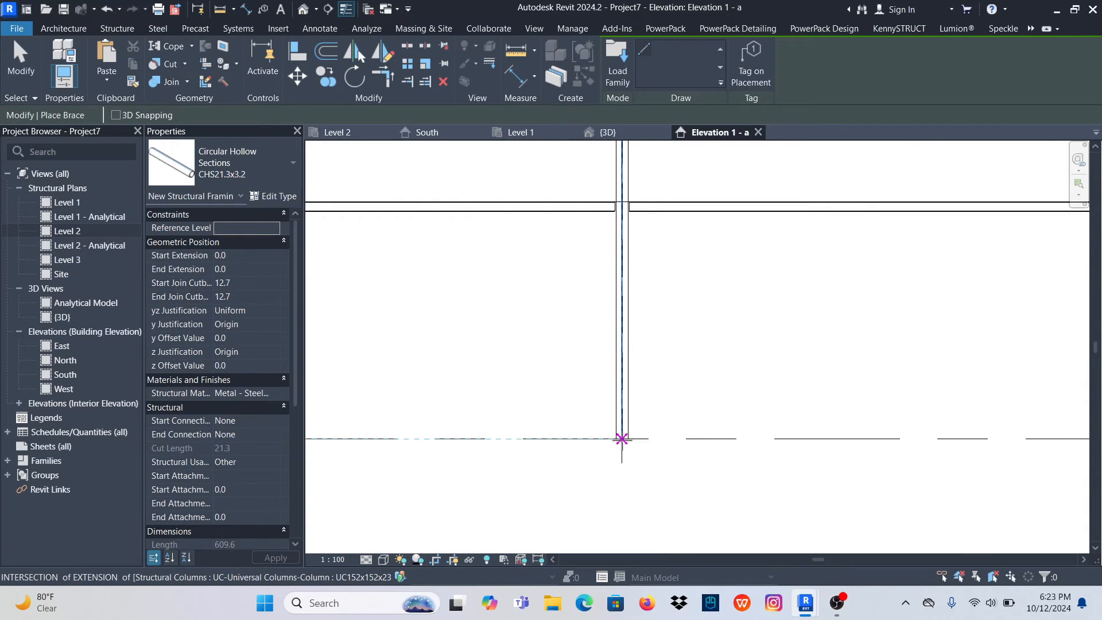
click(621, 439)
scroll(643, 402, down, 4)
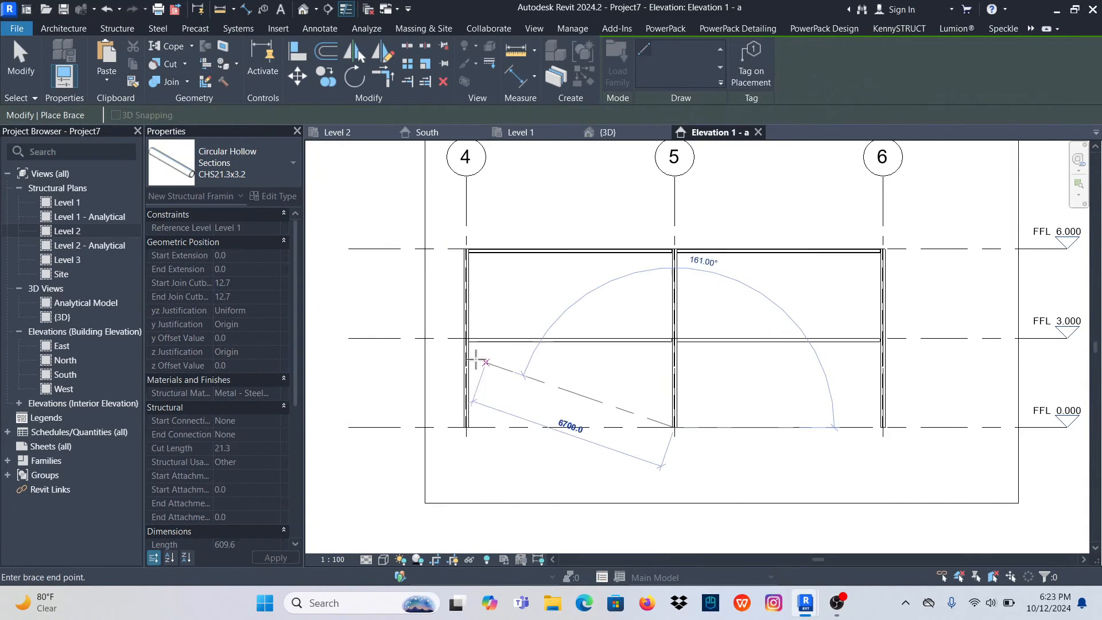
scroll(466, 339, up, 3)
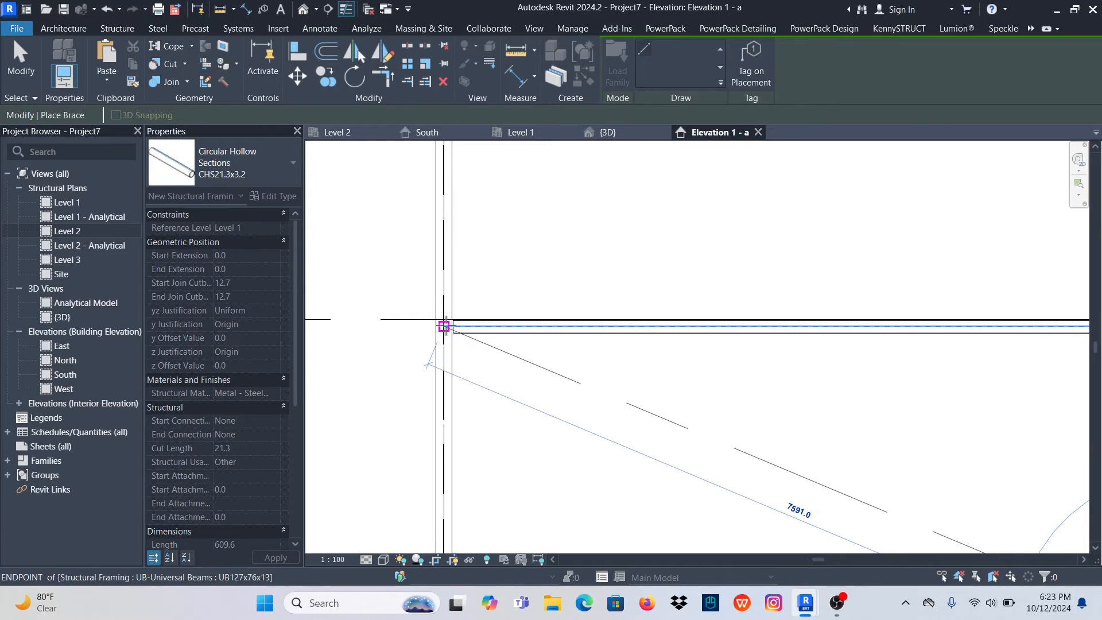
click(444, 326)
Draw the crossing brace from the Level 2 beam end at grid 5 to the base of the grid 4 column
scroll(574, 320, down, 2)
scroll(771, 327, up, 4)
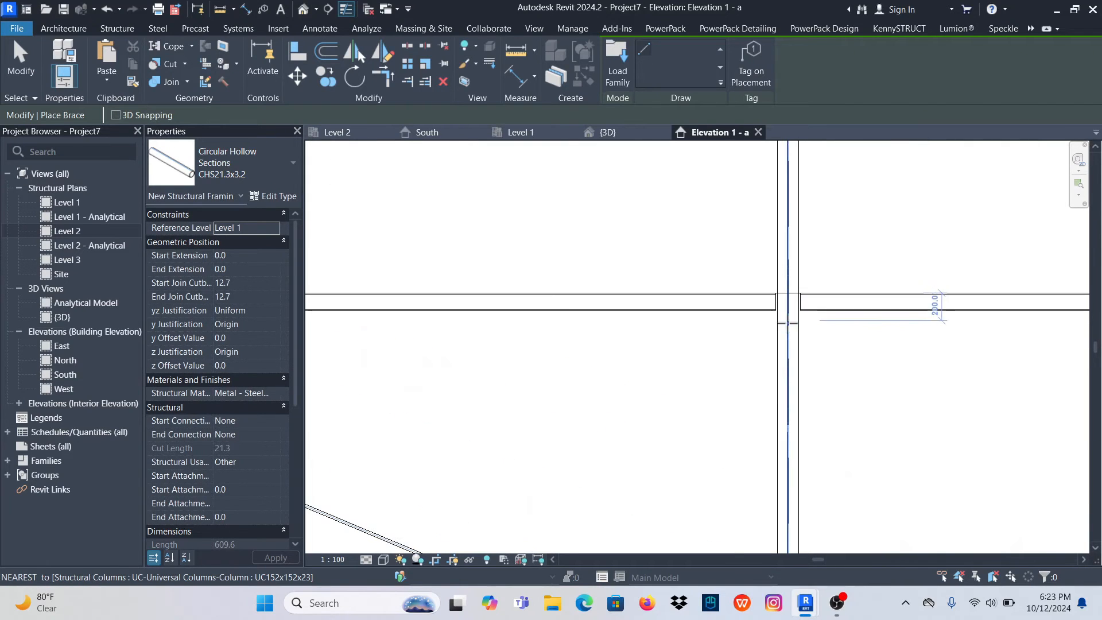
click(787, 301)
scroll(609, 386, down, 3)
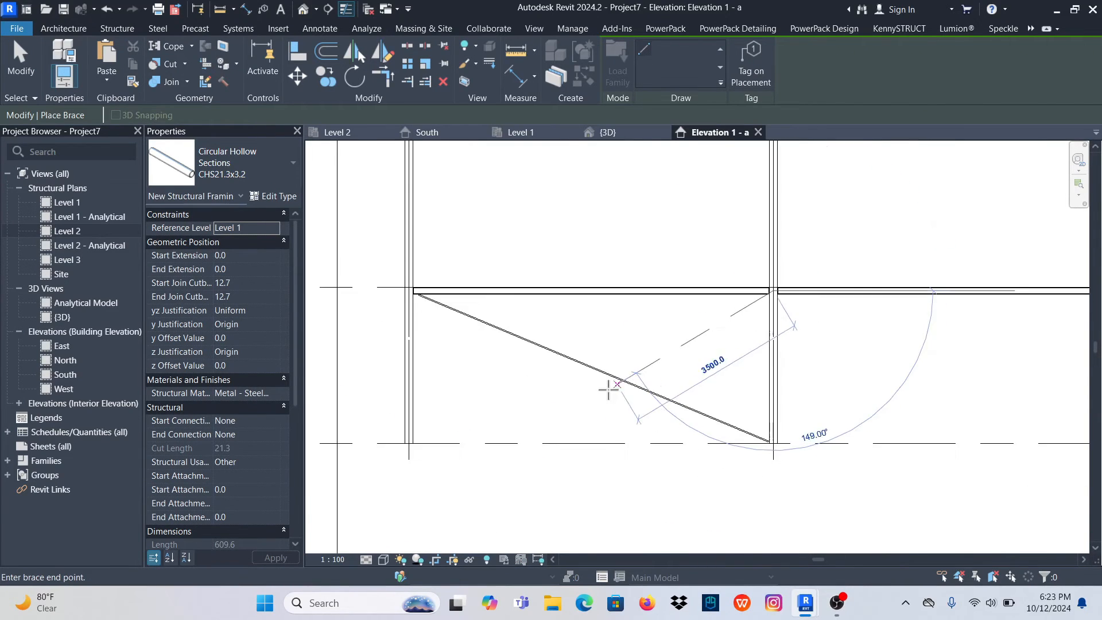
scroll(502, 400, up, 2)
click(501, 400)
scroll(499, 404, up, 3)
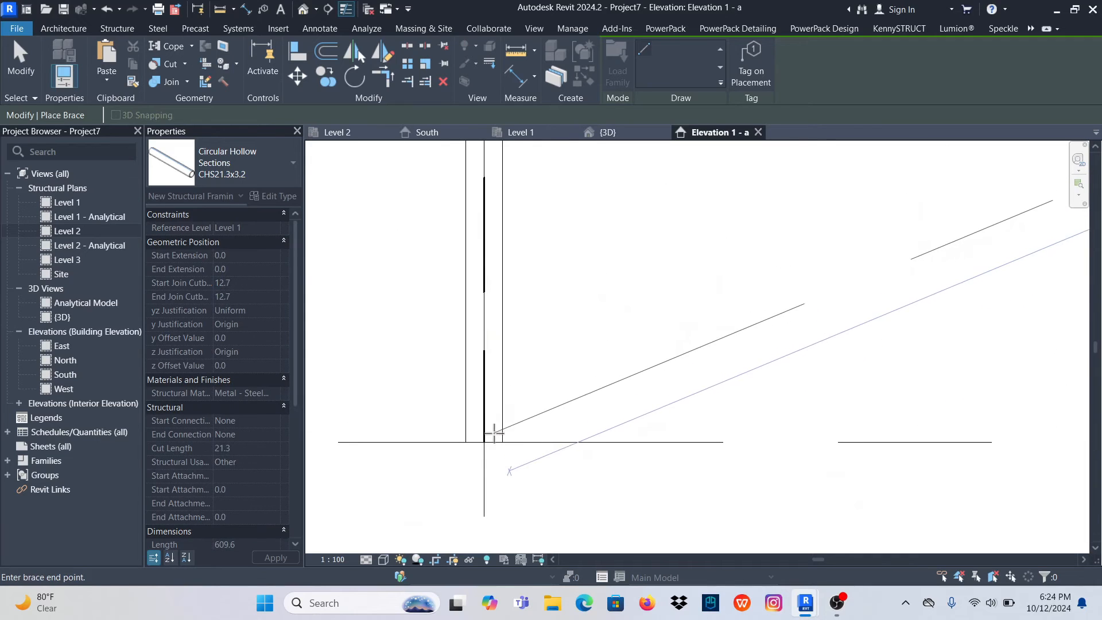
scroll(531, 441, down, 3)
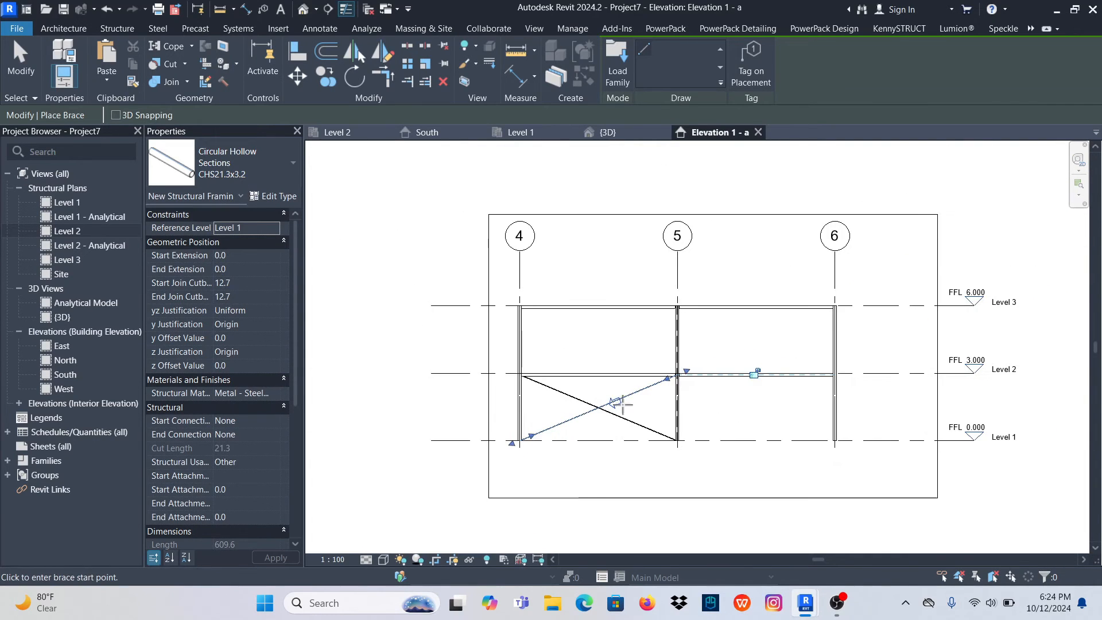
Draw an upper-storey brace from the Level 3 beam end at grid 5 down to Level 2 at grid 4
scroll(663, 380, up, 10)
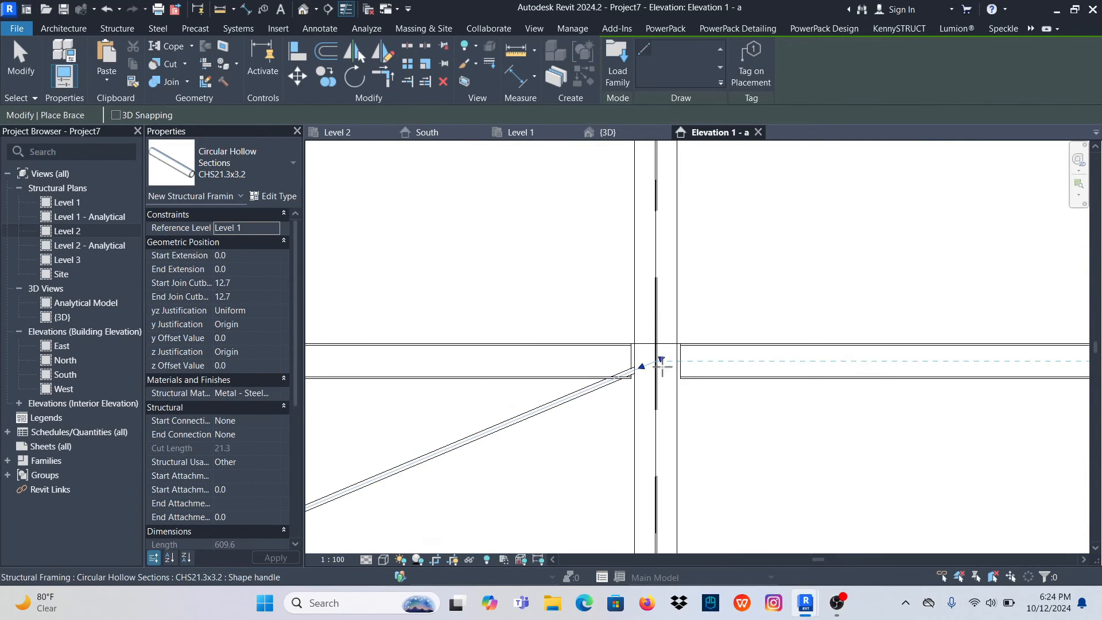
scroll(674, 318, down, 5)
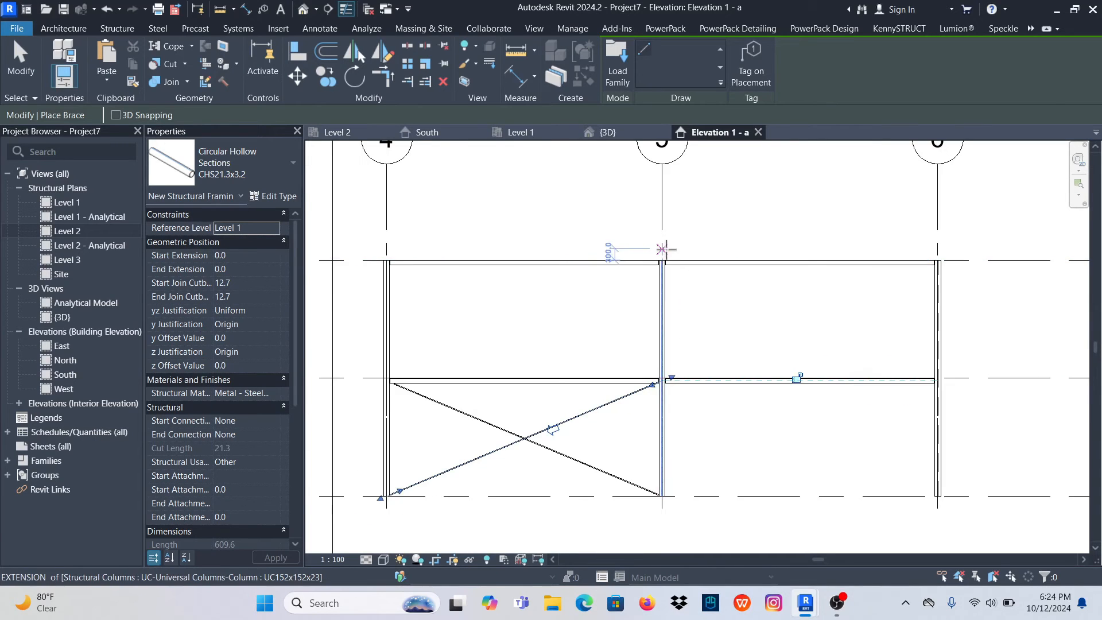
scroll(666, 275, up, 5)
scroll(666, 274, up, 3)
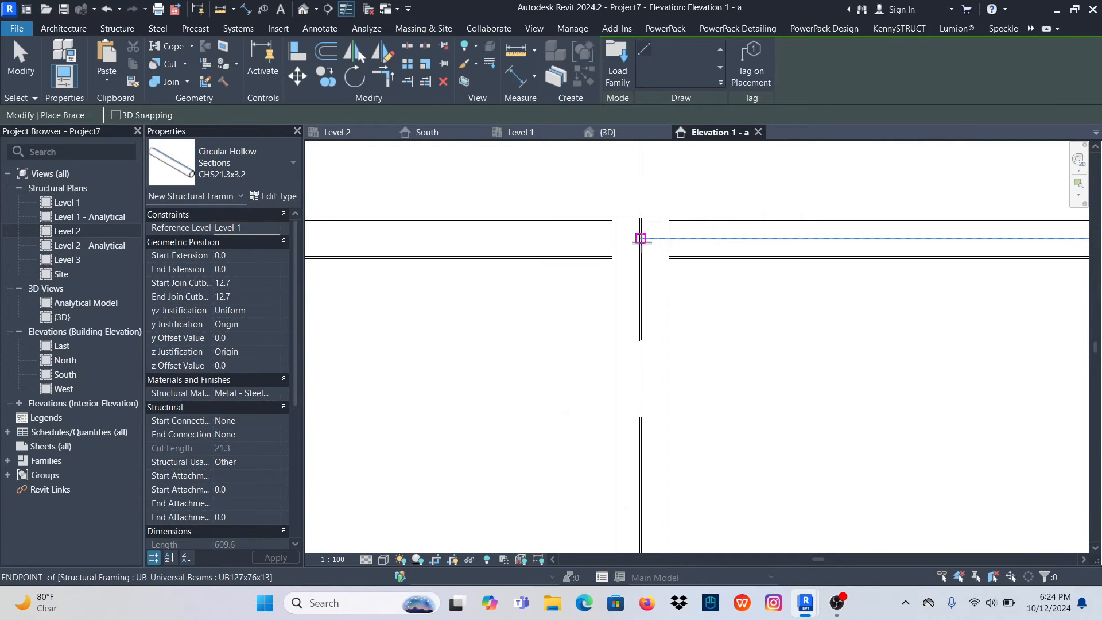
click(641, 238)
scroll(641, 238, down, 5)
scroll(487, 332, up, 4)
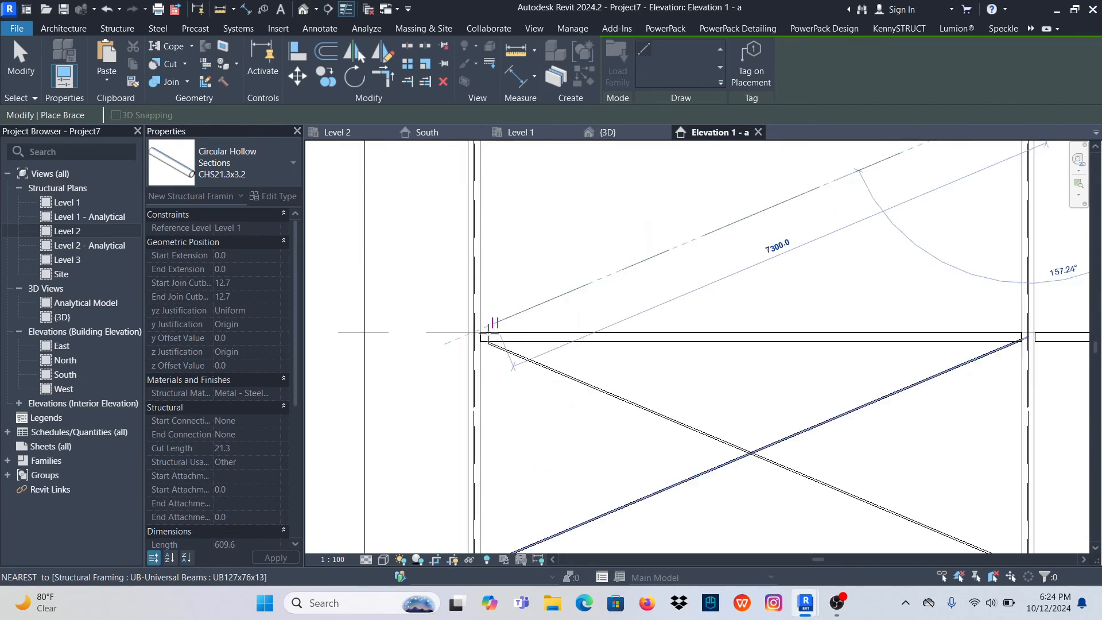
scroll(487, 331, up, 5)
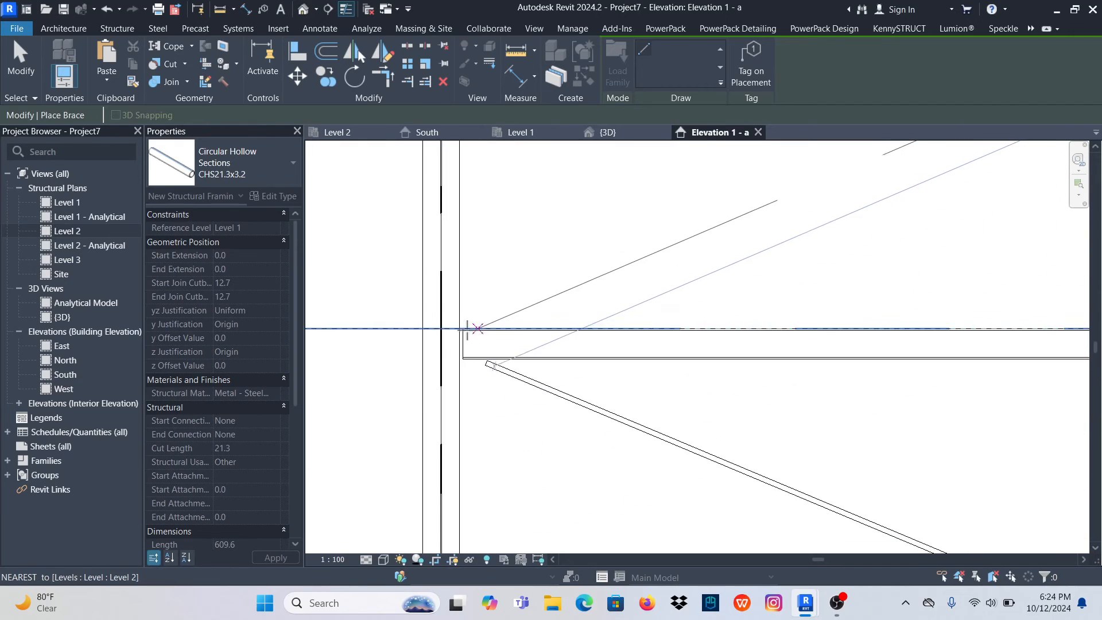
click(475, 341)
Draw the crossing upper-storey CHS21.3x3.2 brace from Level 2 at grid 5 to the Level 3 beam end at grid 4, and end brace placement
scroll(474, 341, down, 5)
scroll(853, 338, up, 5)
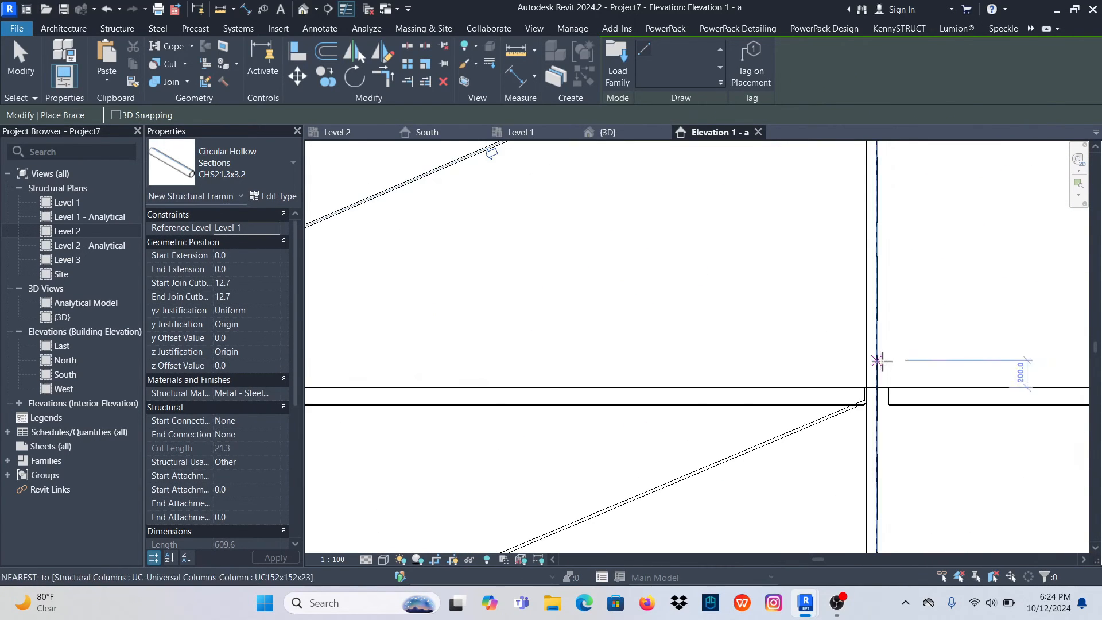
click(876, 401)
scroll(590, 352, down, 5)
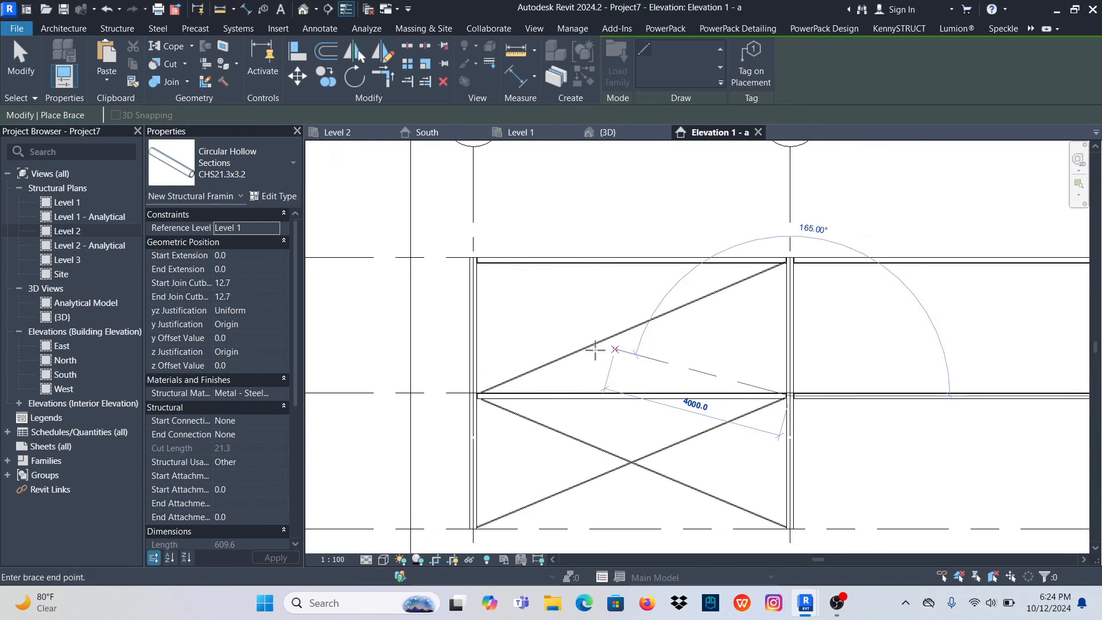
scroll(516, 290, up, 5)
scroll(503, 283, up, 3)
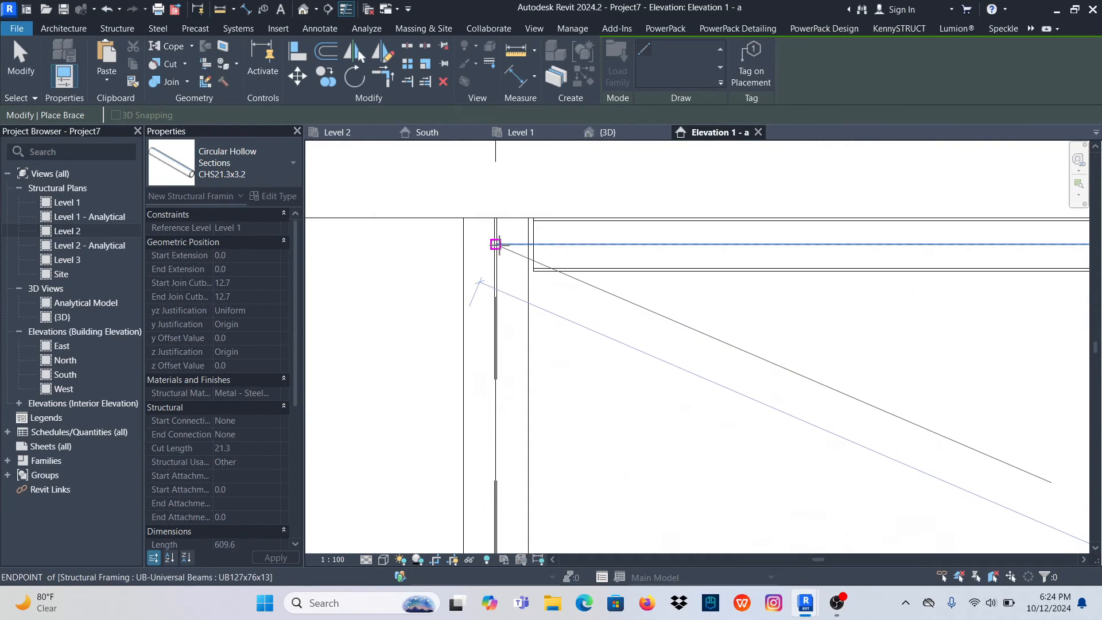
click(494, 243)
scroll(485, 266, down, 1)
scroll(485, 266, down, 2)
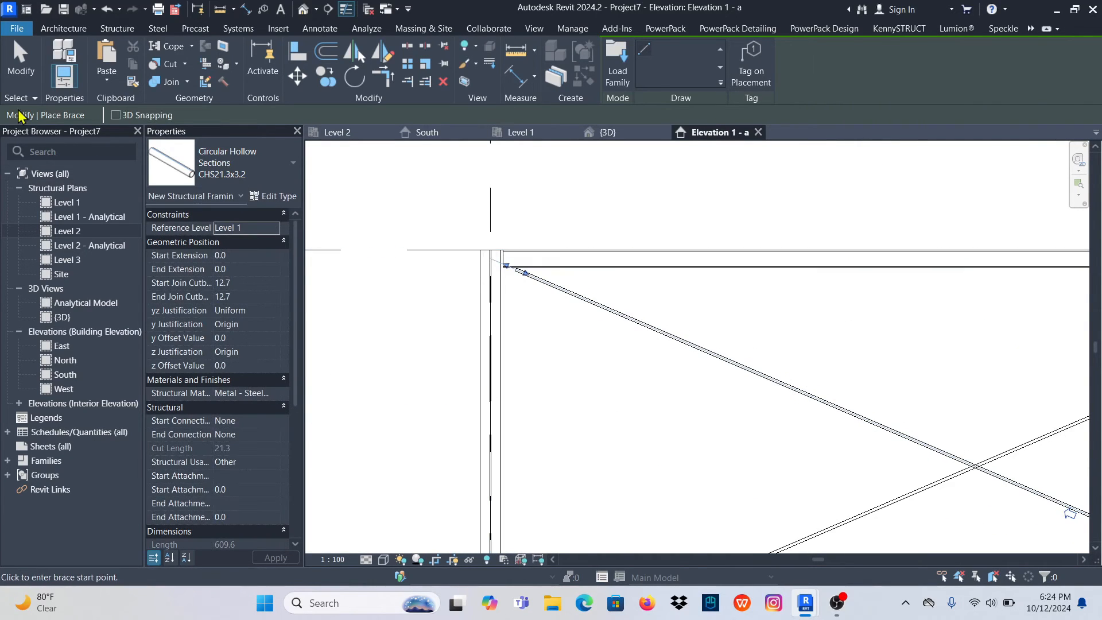
click(16, 70)
scroll(556, 297, down, 5)
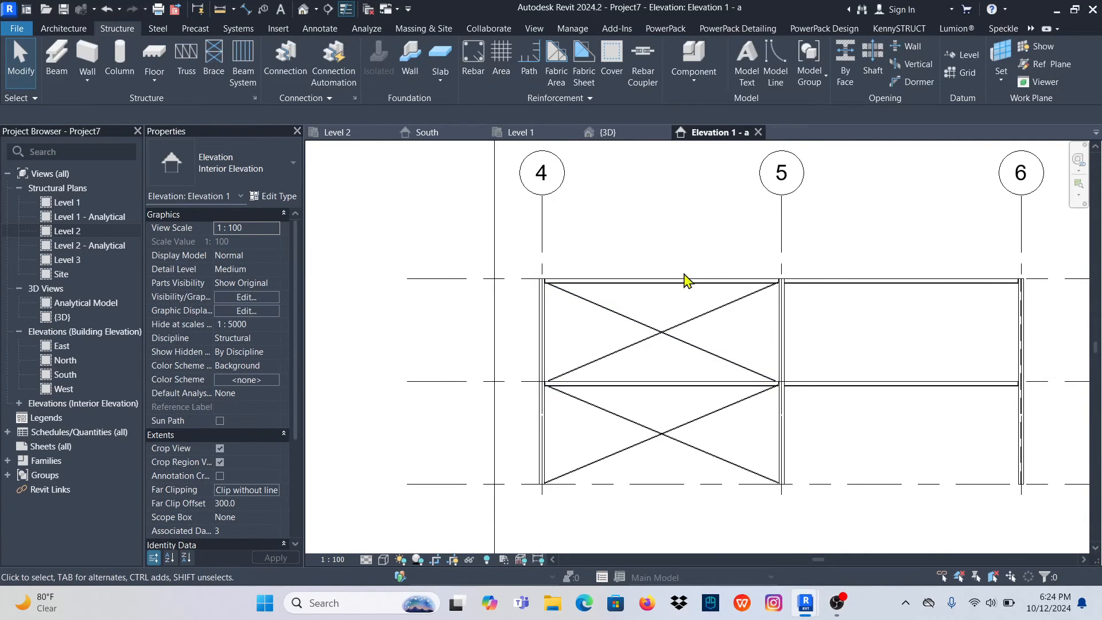
Inspect the cross bracing between grids 4 and 5 in the 3D view and open the Level 1 plan
click(607, 133)
scroll(654, 425, up, 4)
scroll(664, 361, up, 5)
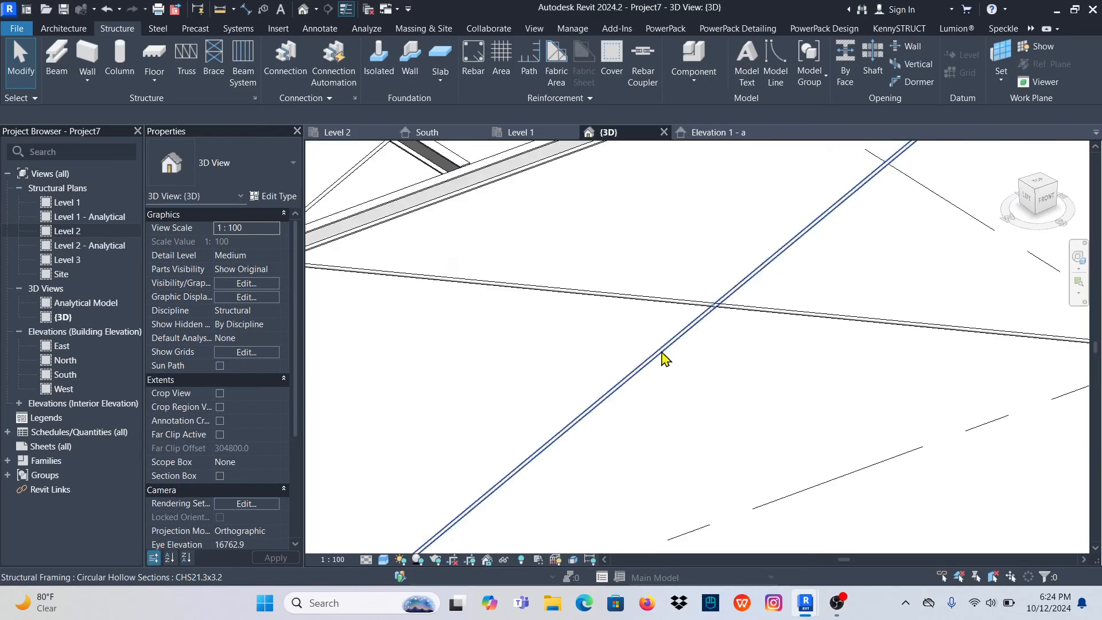
scroll(745, 300, down, 5)
scroll(711, 406, down, 5)
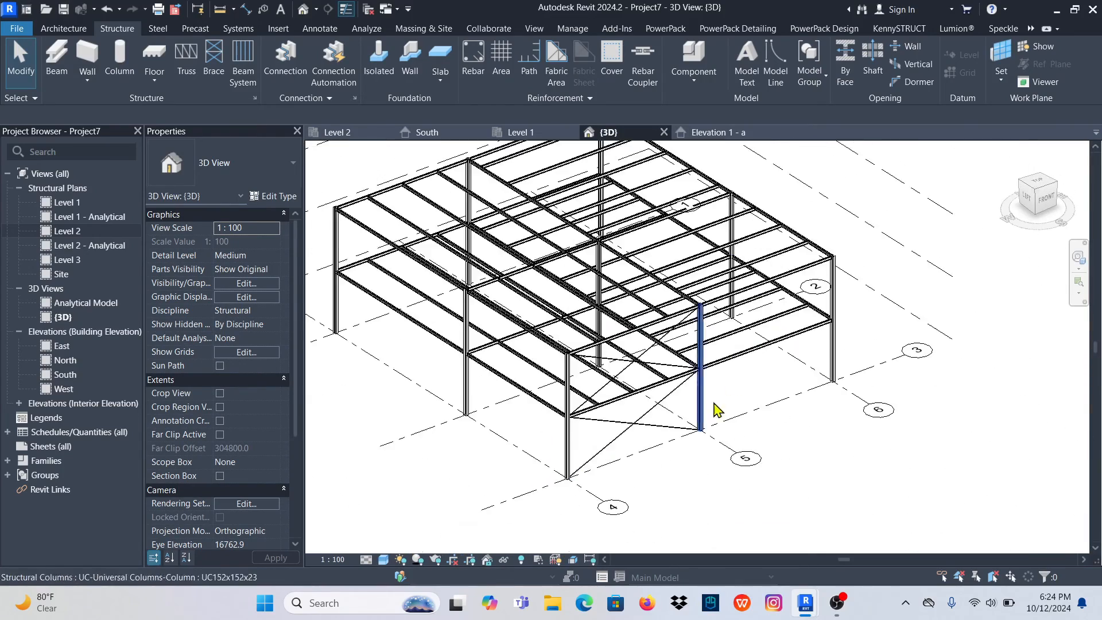
scroll(695, 405, up, 5)
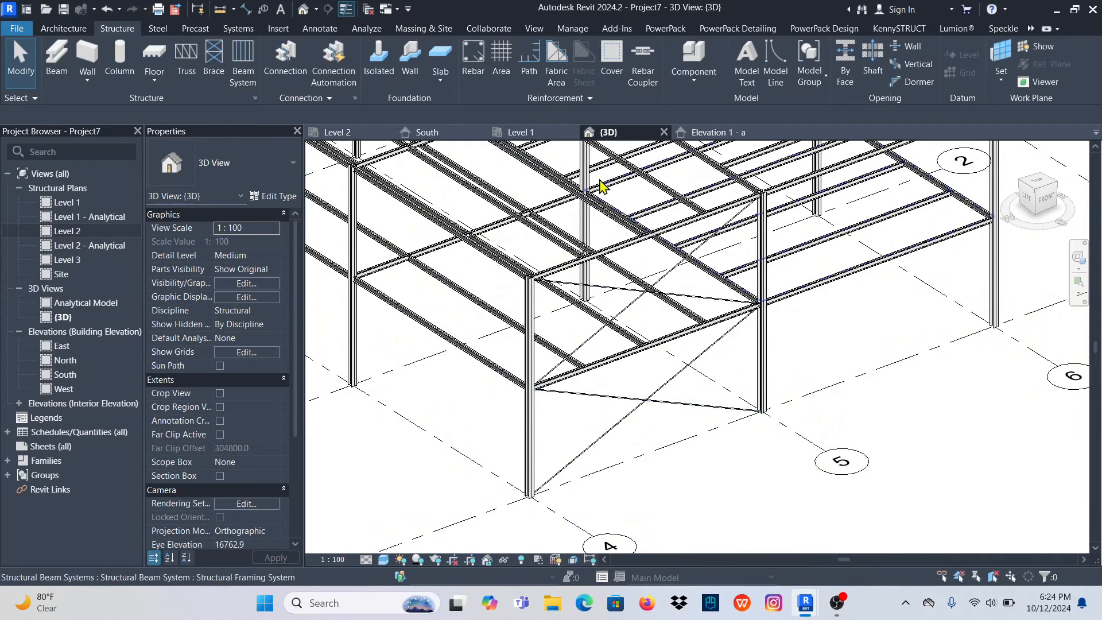
click(532, 138)
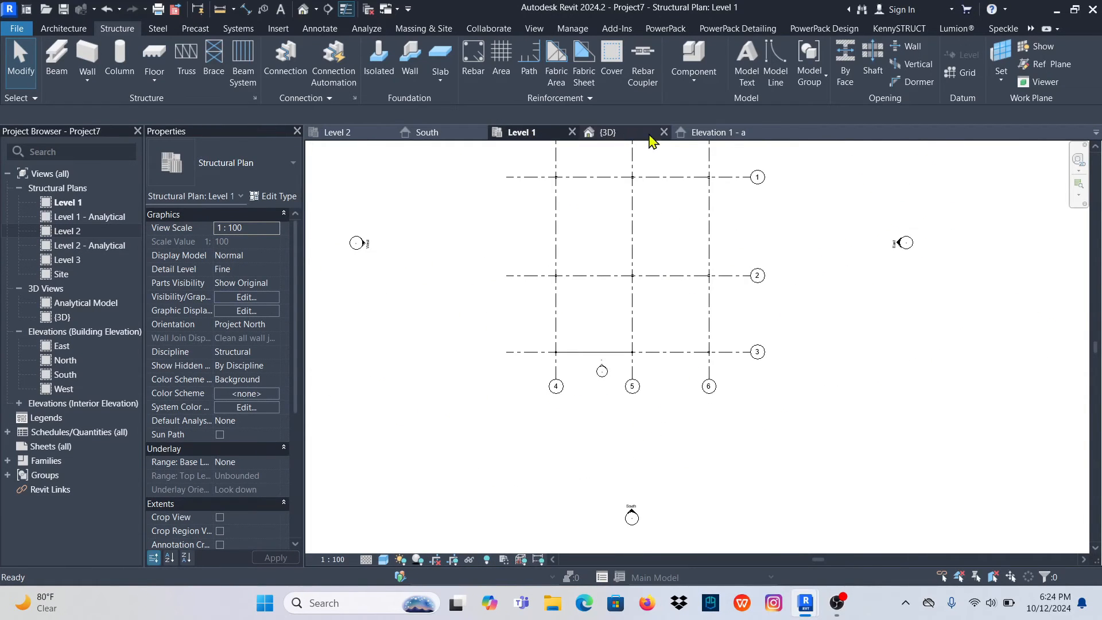
In the framing elevation, create a similar CHS21.3x3.2 brace from the base of the grid 6 column to the Level 2 beam end at grid 5
click(719, 133)
scroll(557, 371, down, 4)
scroll(731, 368, up, 3)
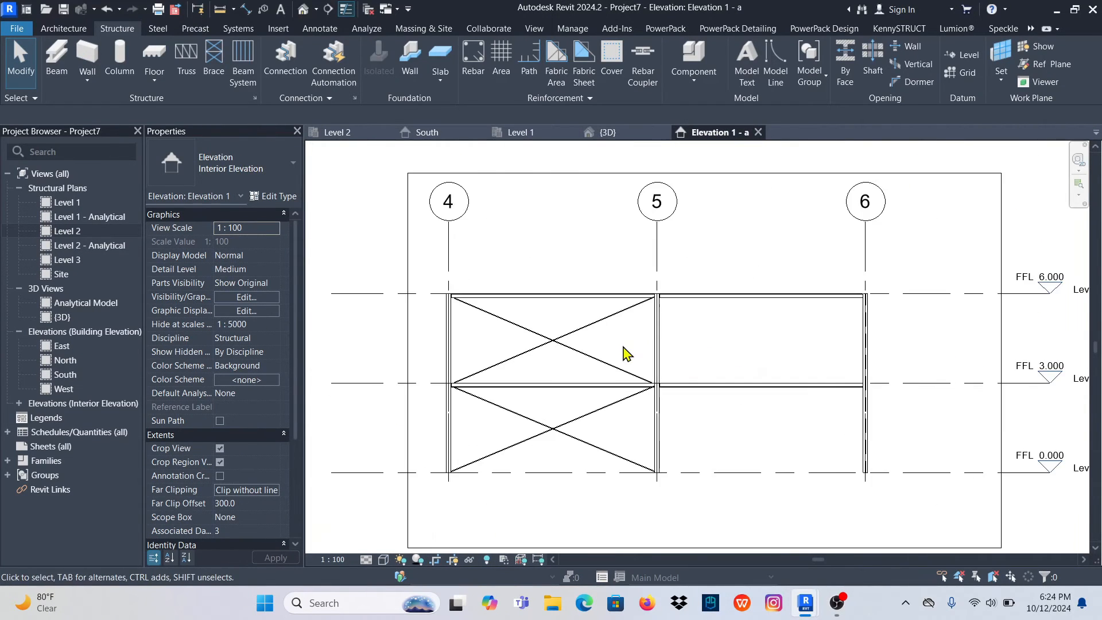
click(592, 363)
right_click(574, 360)
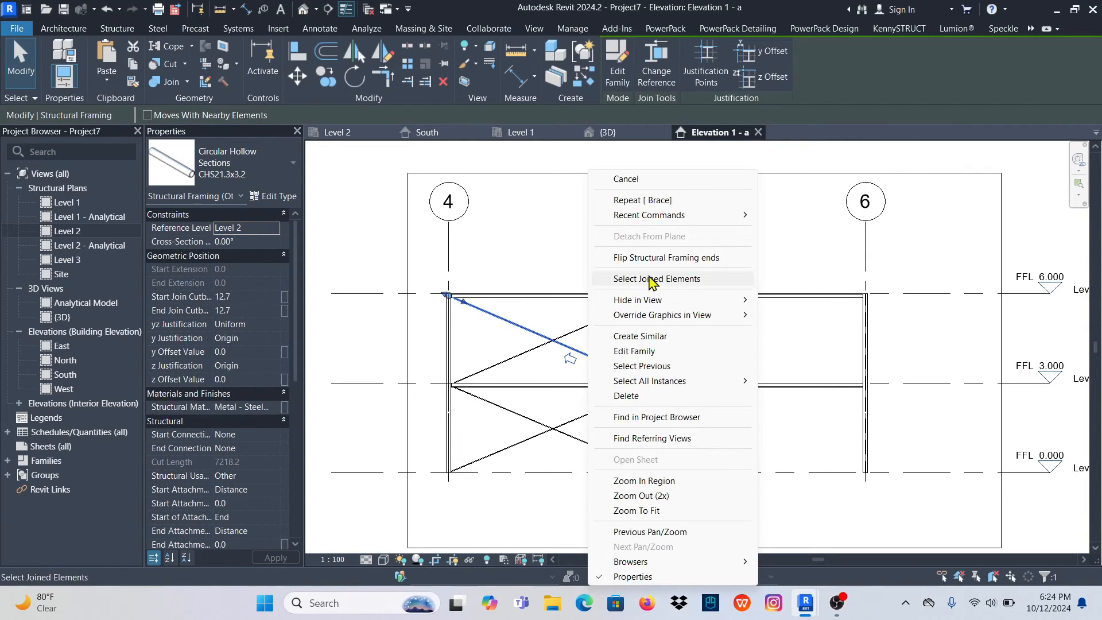
click(642, 337)
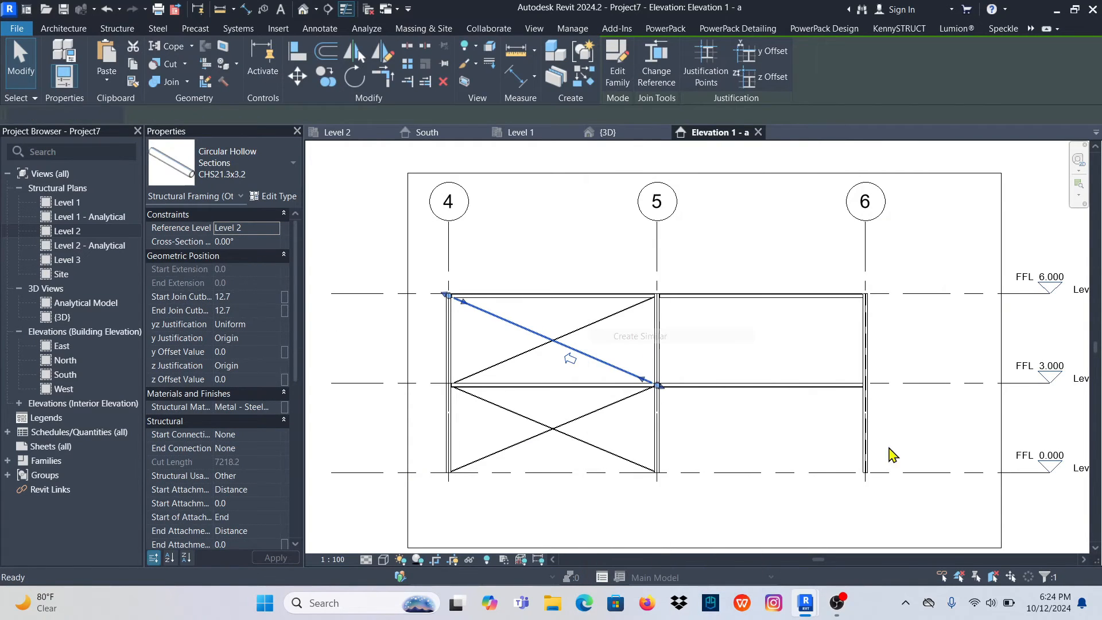
scroll(859, 466, up, 2)
scroll(860, 465, up, 2)
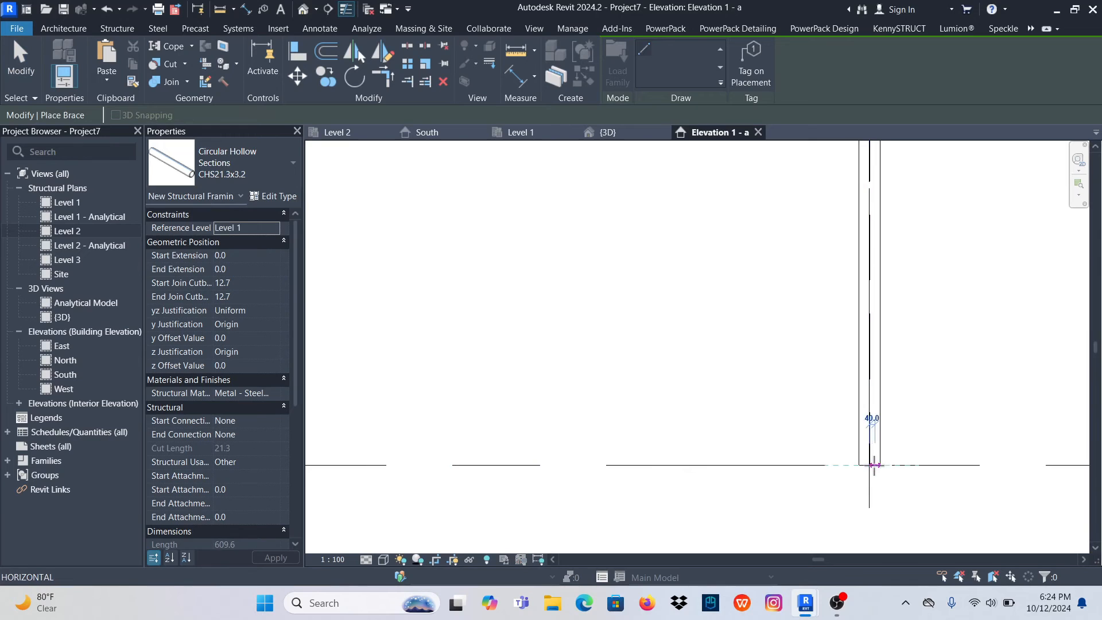
click(859, 465)
scroll(856, 466, down, 4)
scroll(580, 347, up, 4)
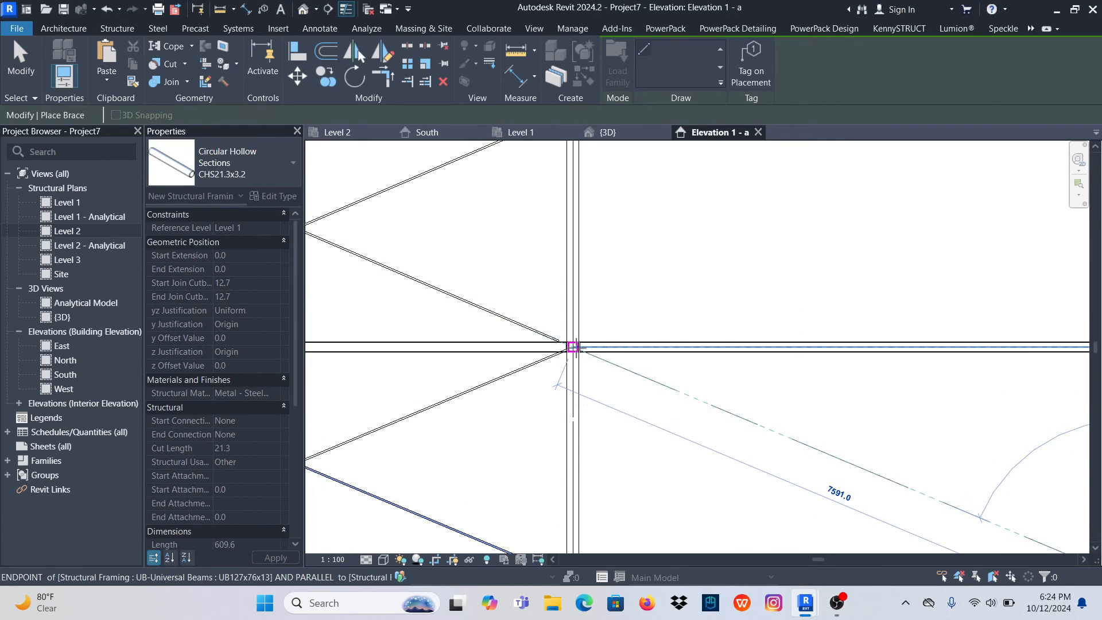
click(576, 347)
scroll(616, 328, down, 5)
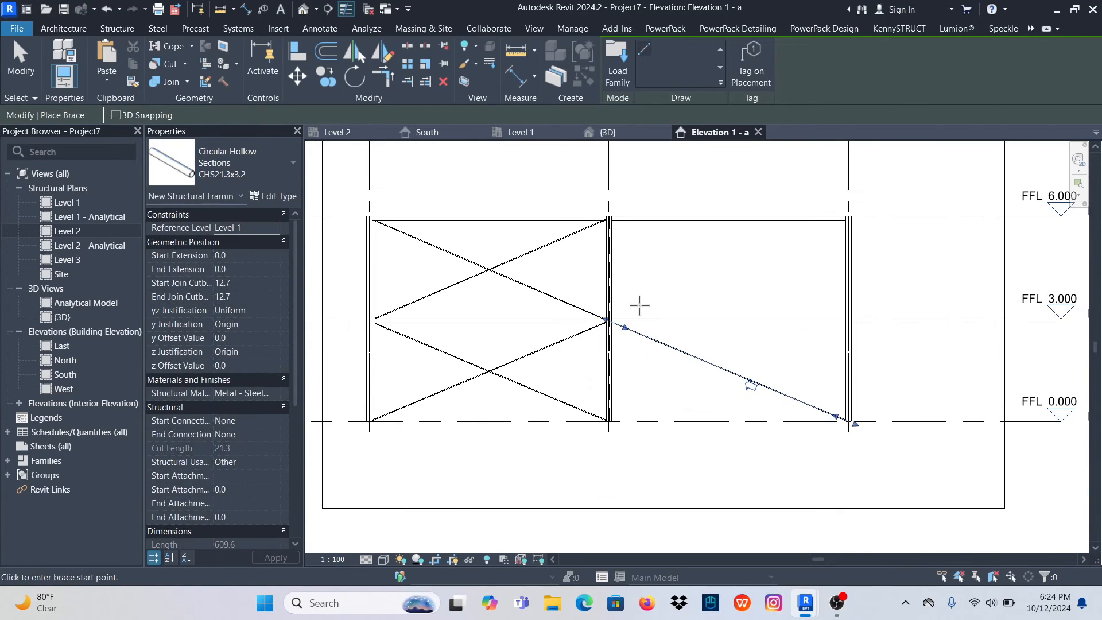
Draw the crossing lower-storey brace from the Level 2 beam end at grid 6 to the base of the grid 5 column
click(848, 320)
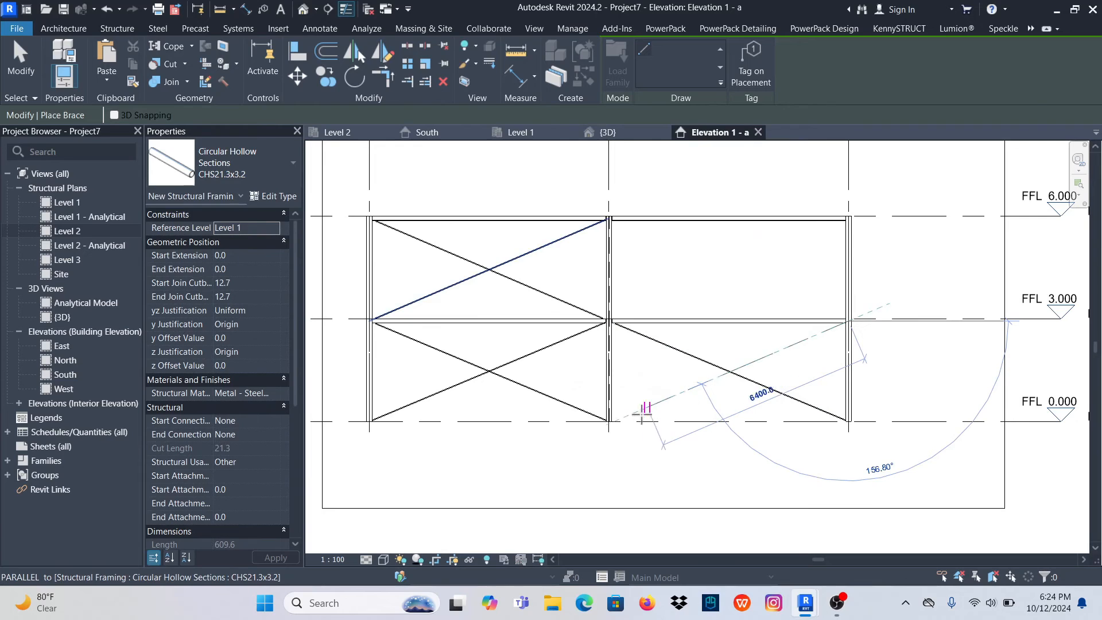
click(610, 420)
scroll(852, 320, up, 6)
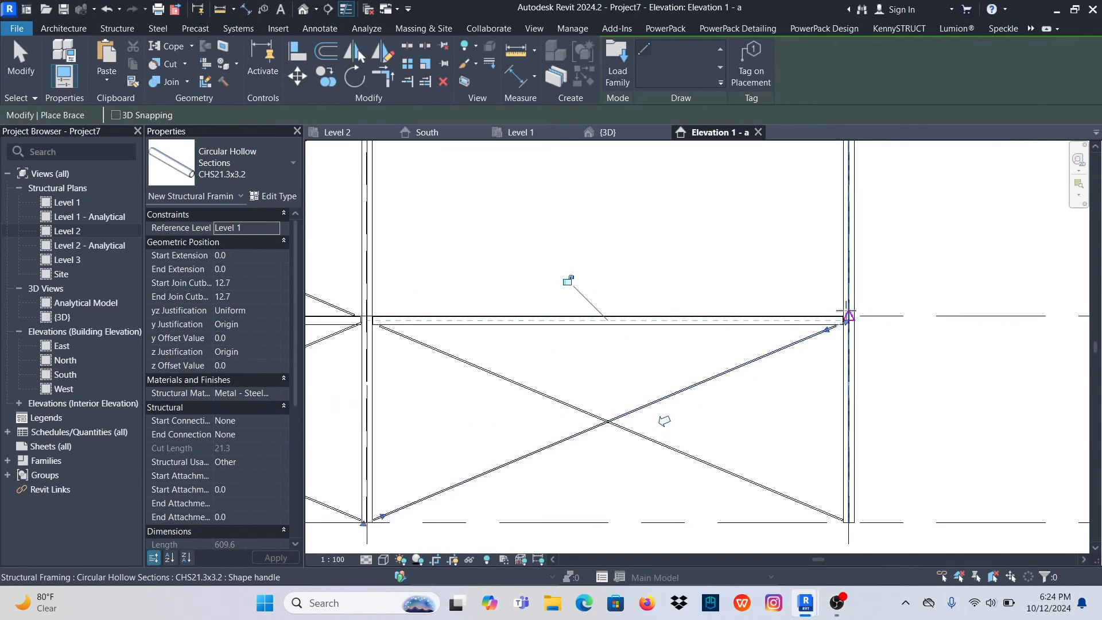
Draw an upper-storey brace from Level 2 at grid 6 up to the Level 3 beam end at grid 5
click(848, 320)
scroll(872, 376, down, 5)
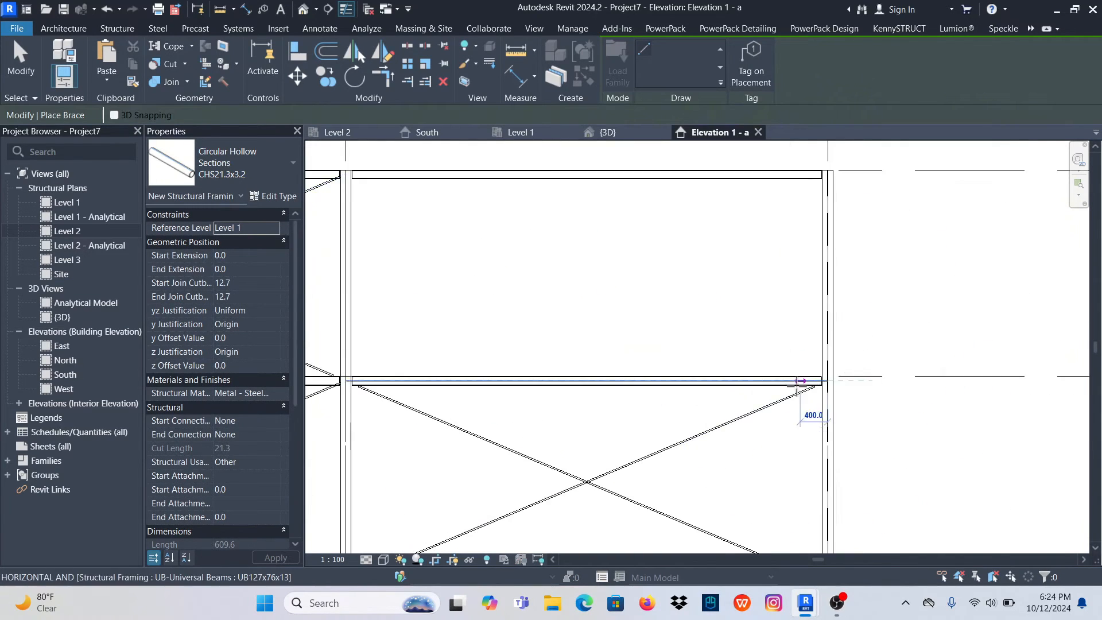
scroll(516, 241, up, 6)
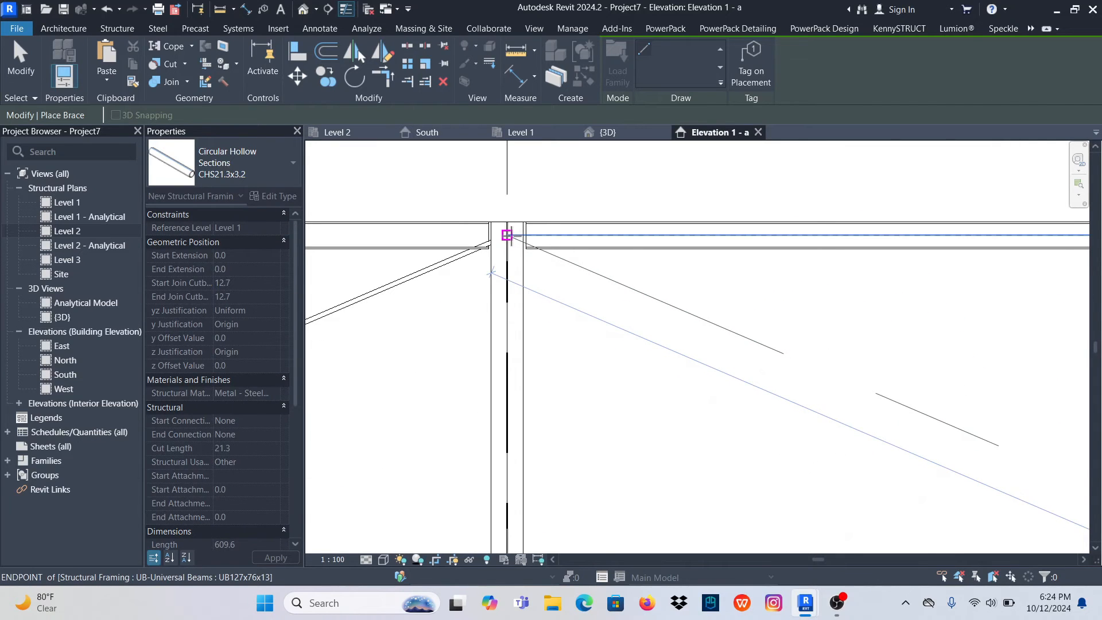
click(507, 235)
Draw the crossing upper-storey brace from Level 2 at grid 5 to Level 3 at grid 6, and end brace placement
scroll(507, 235, down, 4)
scroll(545, 397, up, 4)
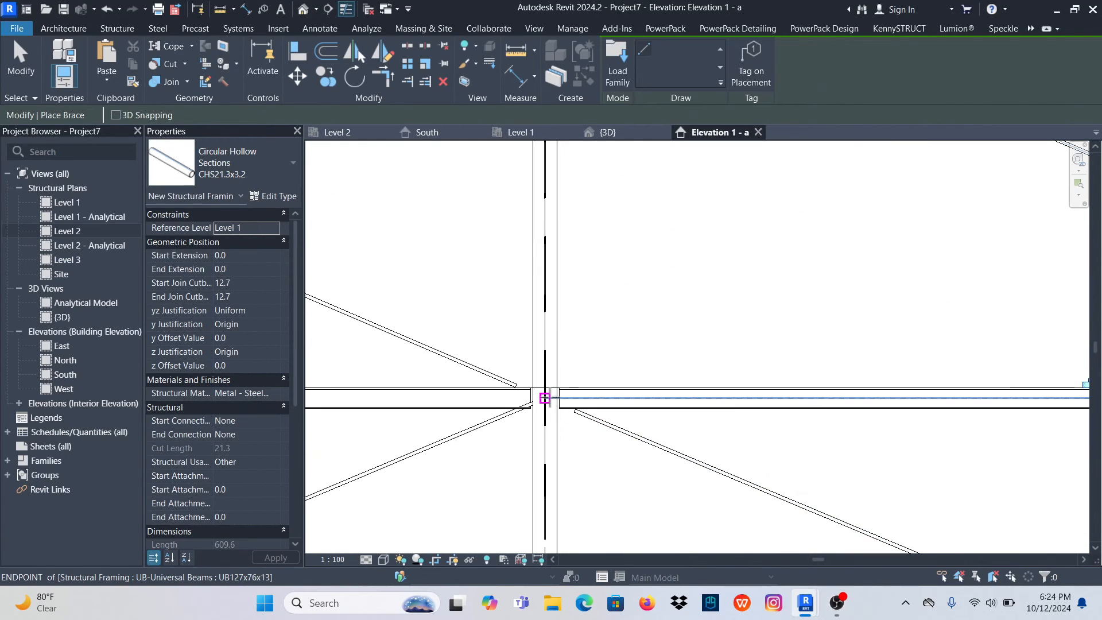
click(544, 397)
scroll(560, 394, down, 5)
scroll(746, 321, up, 3)
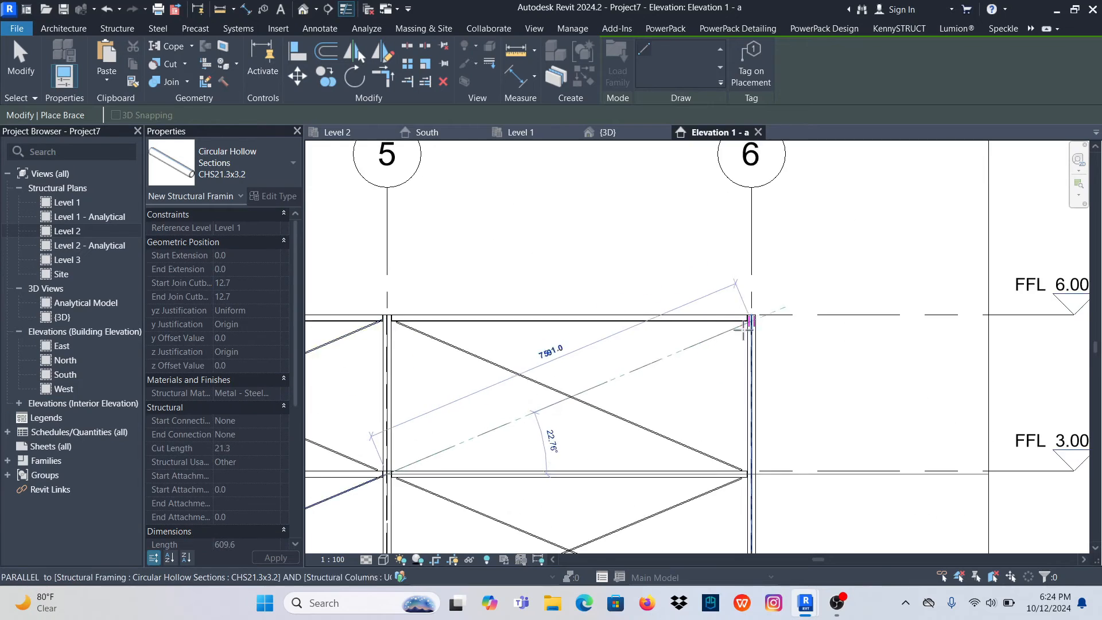
scroll(743, 330, up, 3)
click(747, 322)
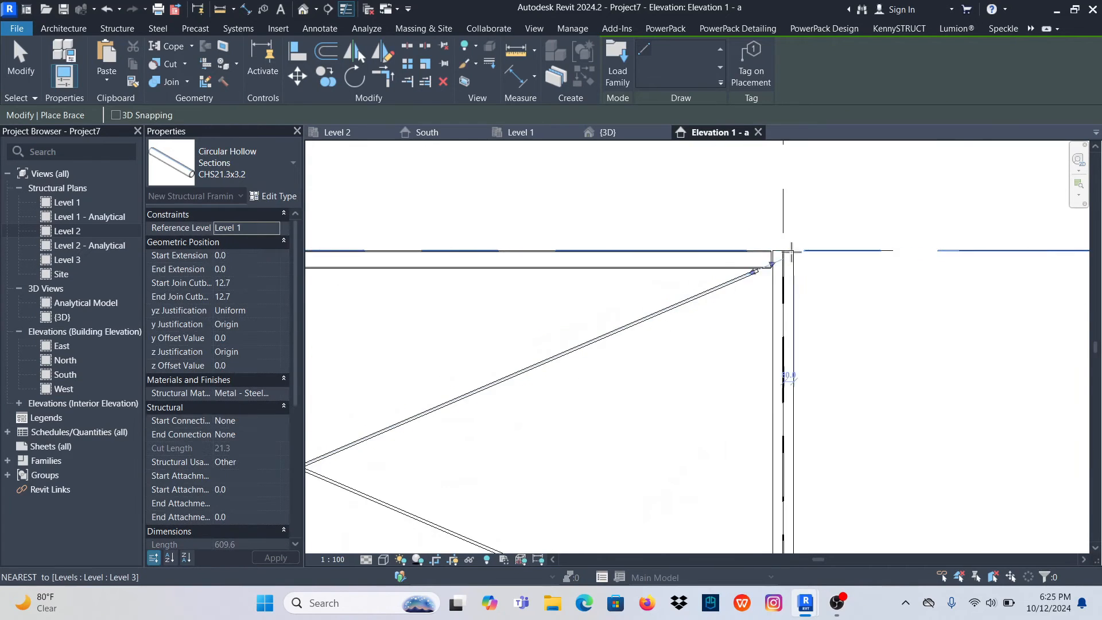
scroll(791, 251, down, 4)
click(27, 59)
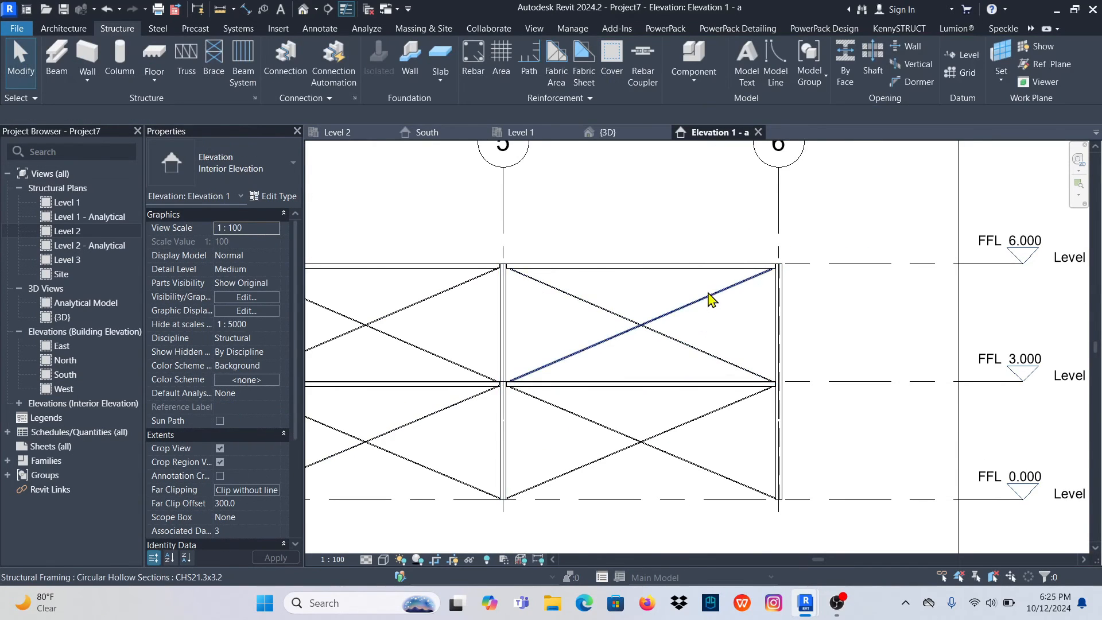
Select all eight CHS21.3x3.2 braces across both storeys and both bays of the framing elevation
scroll(677, 279, down, 4)
scroll(661, 264, up, 4)
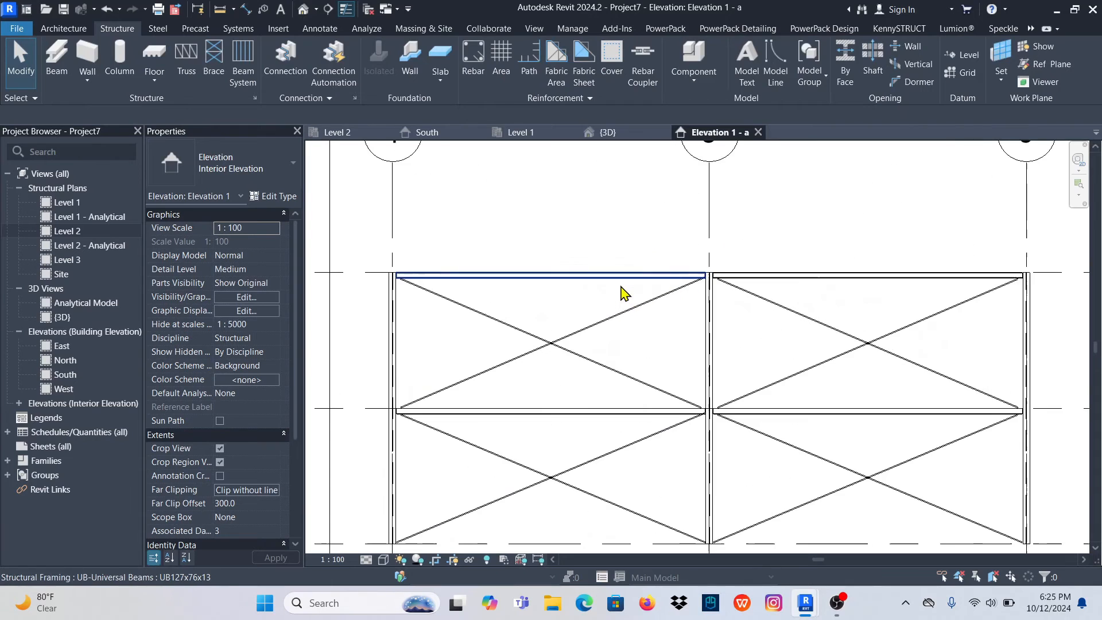
click(602, 320)
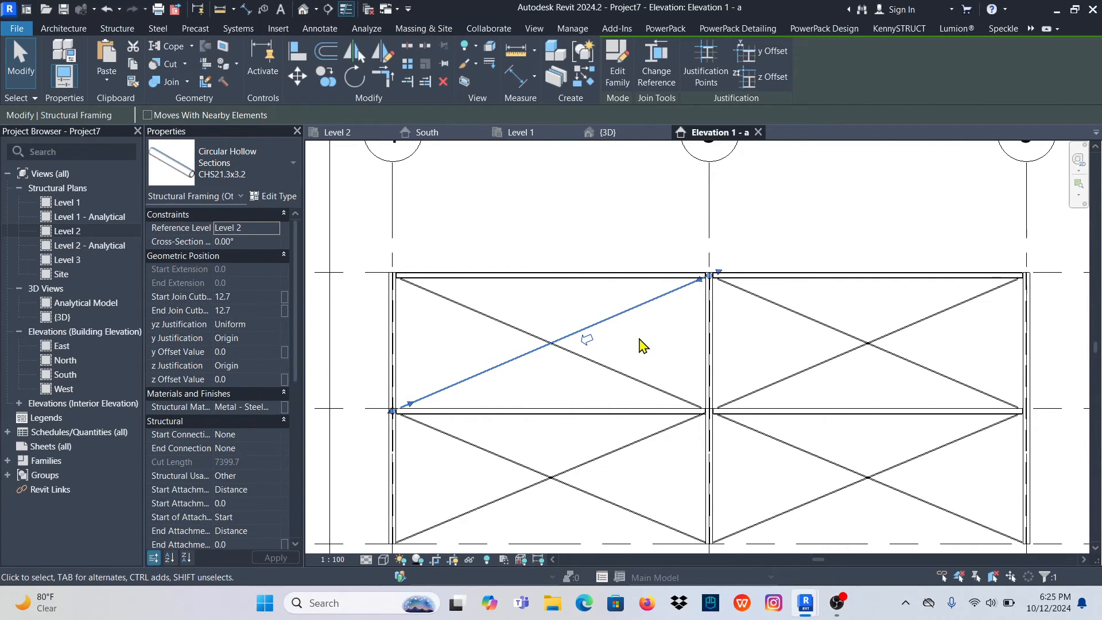
ctrl+click(613, 370)
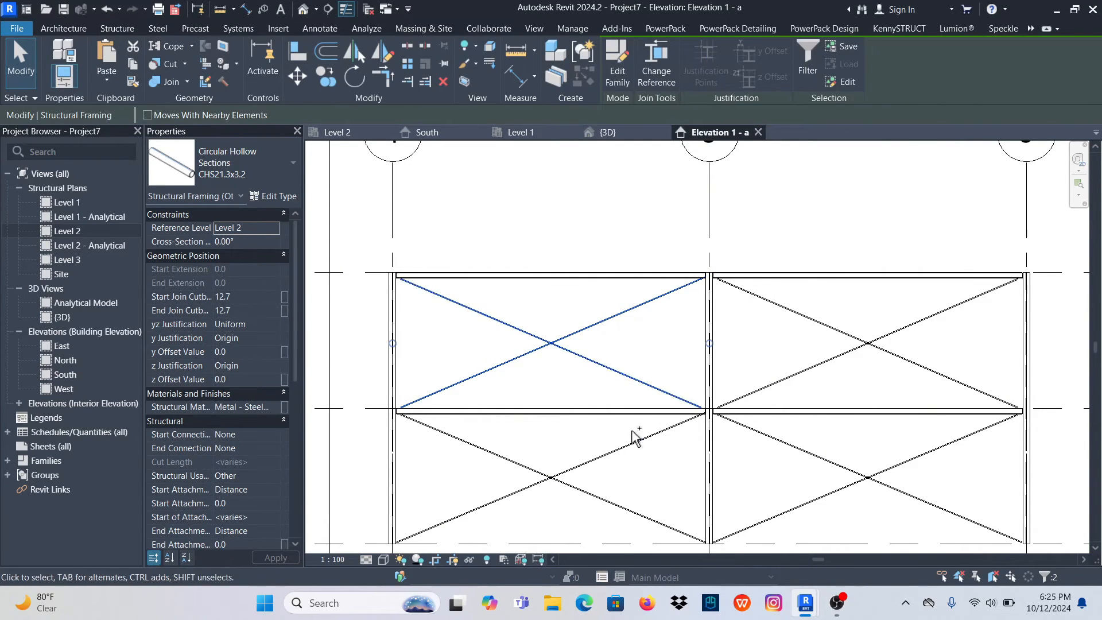
ctrl+click(634, 441)
ctrl+click(512, 460)
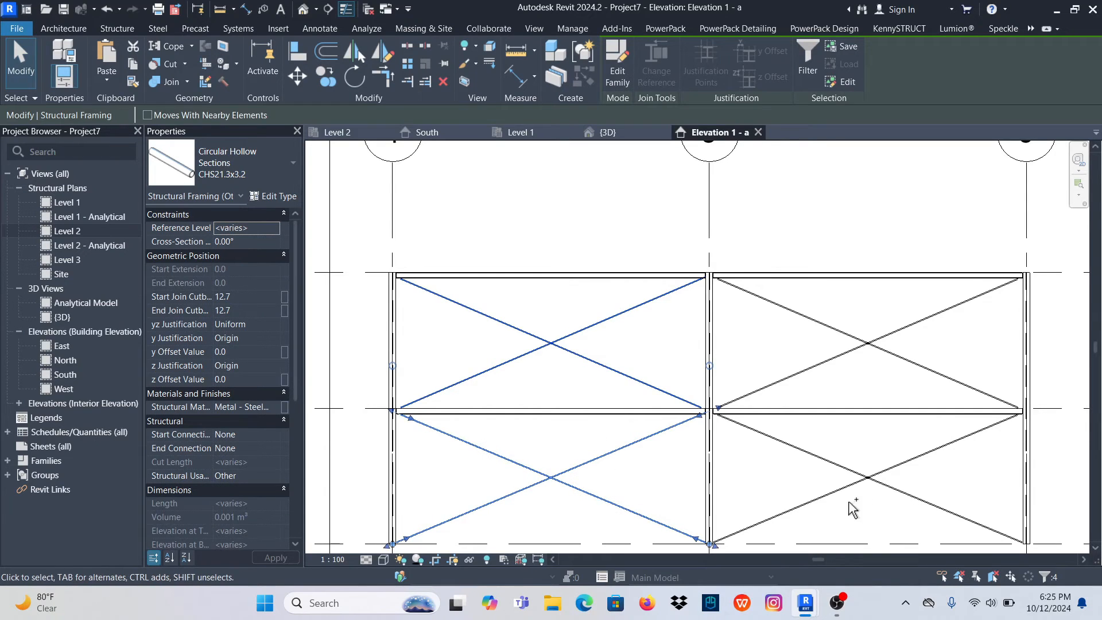
ctrl+click(827, 495)
ctrl+click(820, 458)
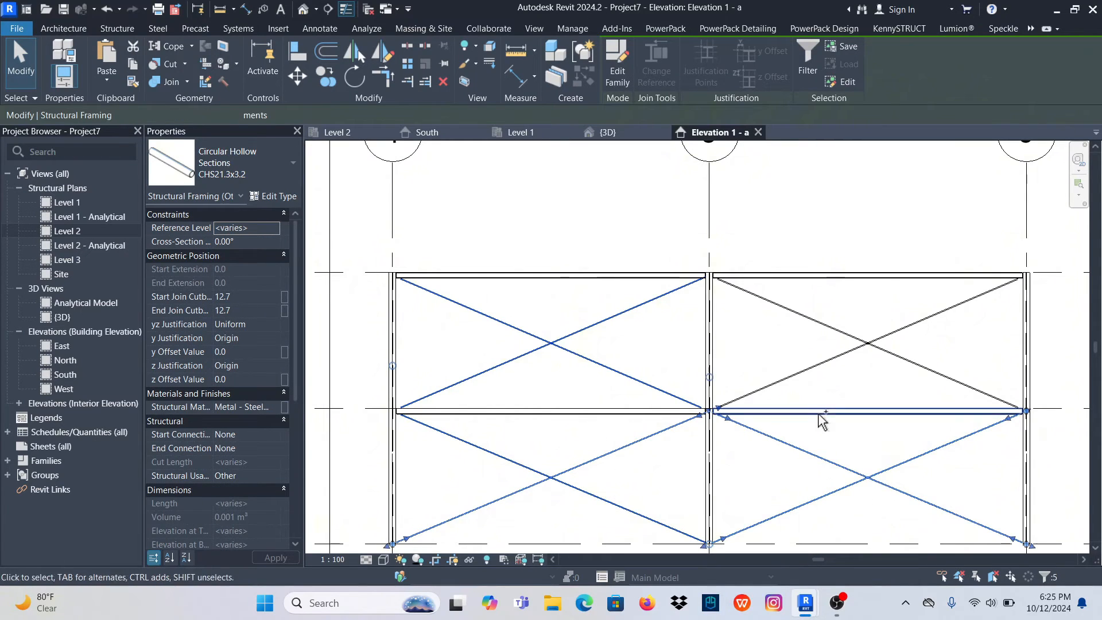
ctrl+click(809, 366)
ctrl+click(819, 322)
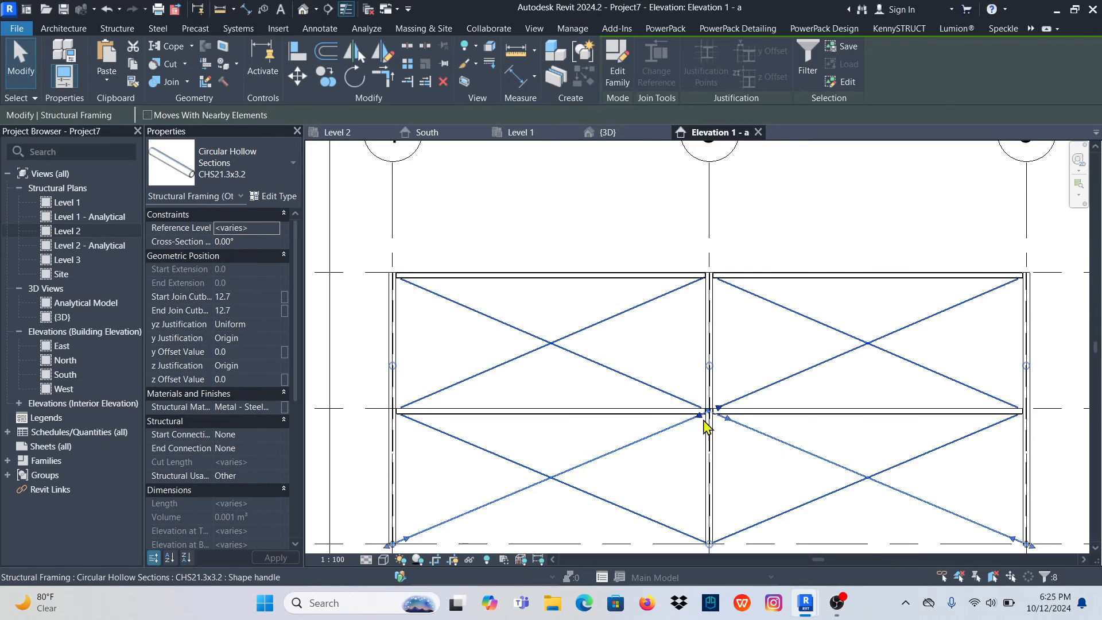
Copy the eight selected CHS21.3x3.2 braces from grid 3 to grid 1 in the Level 1 plan, with multiple copies enabled
scroll(706, 422, down, 2)
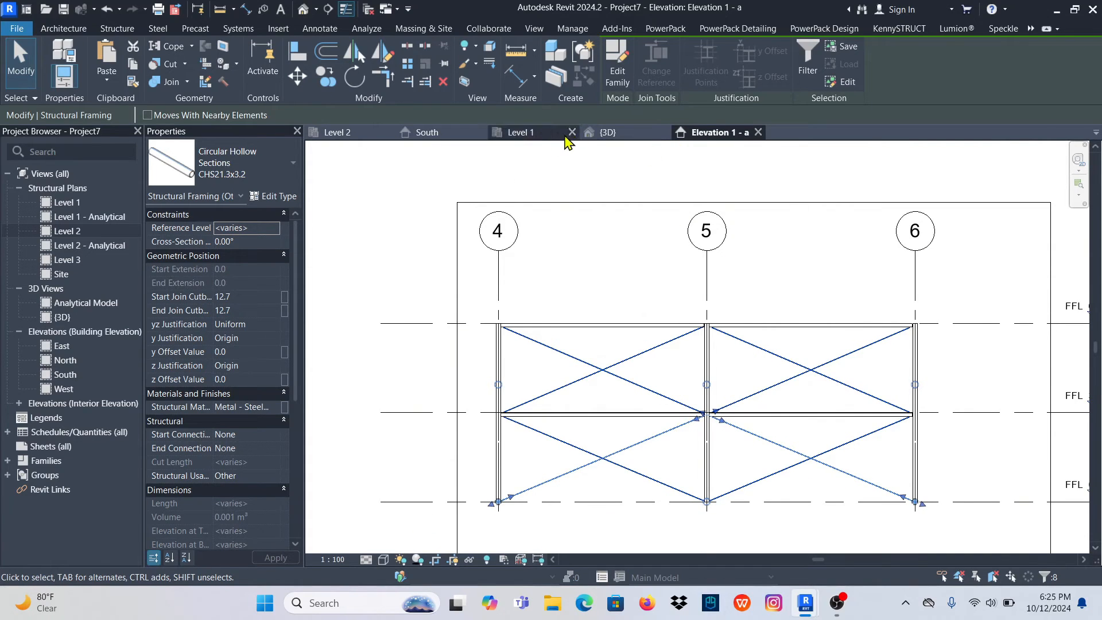
click(538, 136)
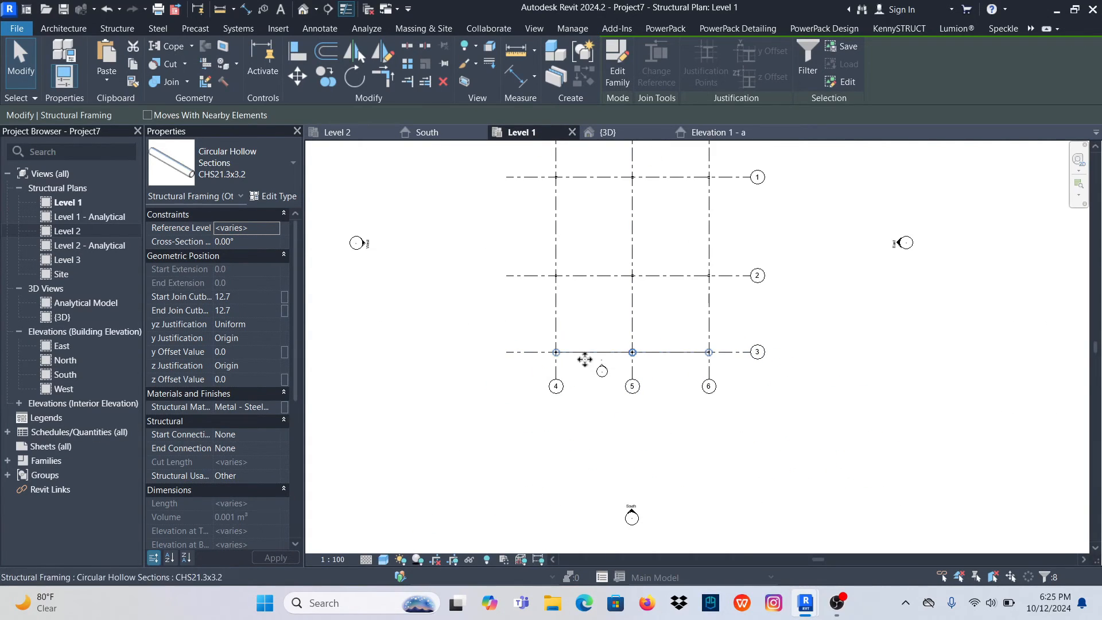
scroll(626, 435, down, 1)
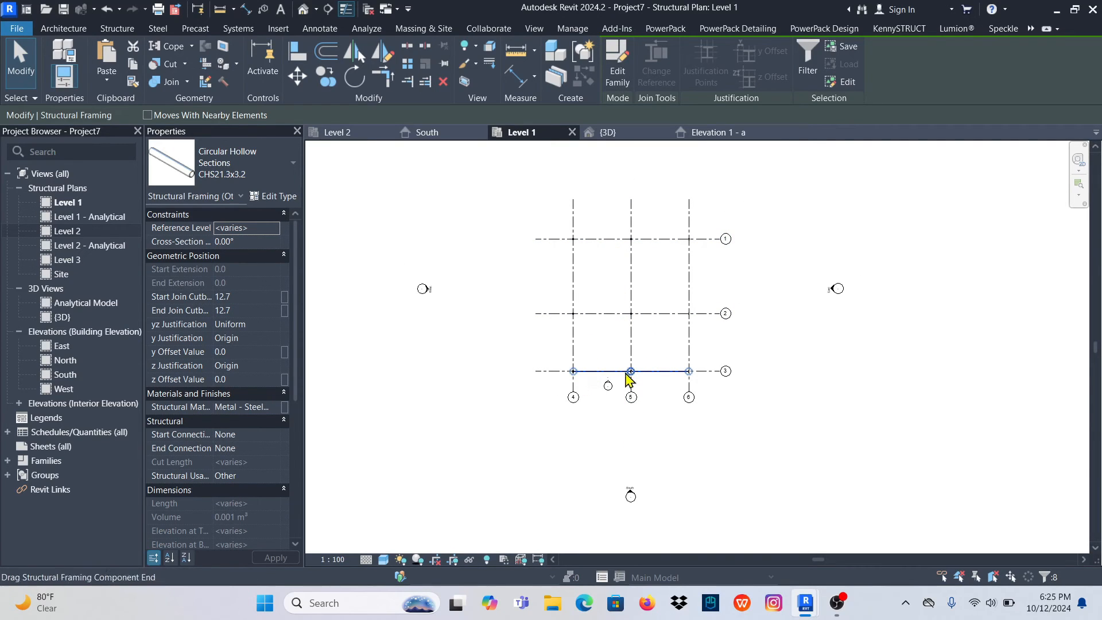
click(325, 77)
scroll(551, 381, up, 2)
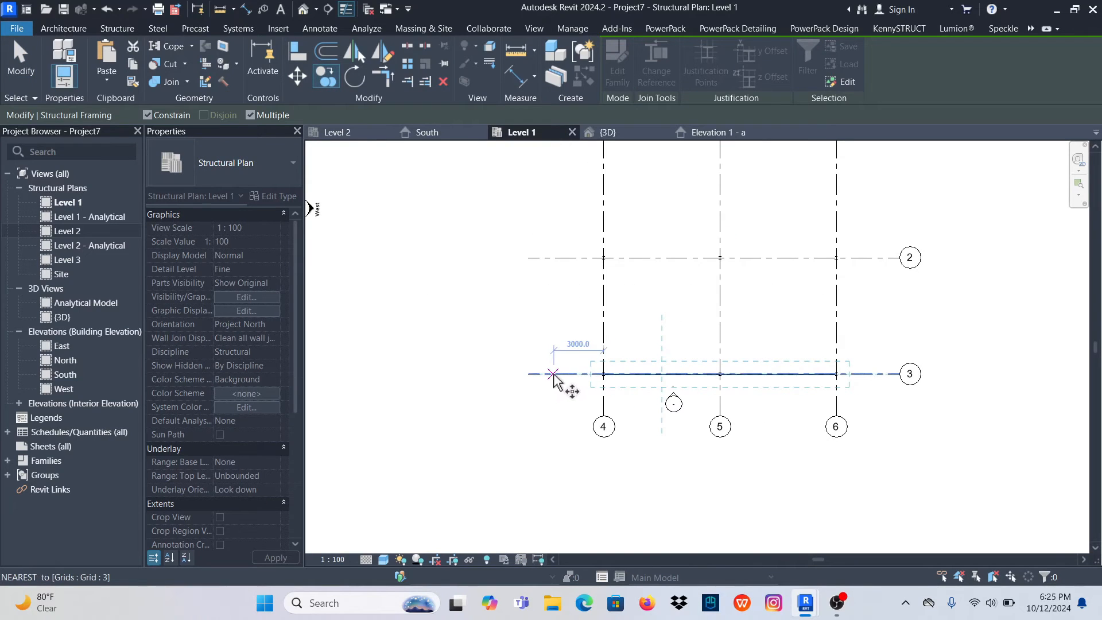
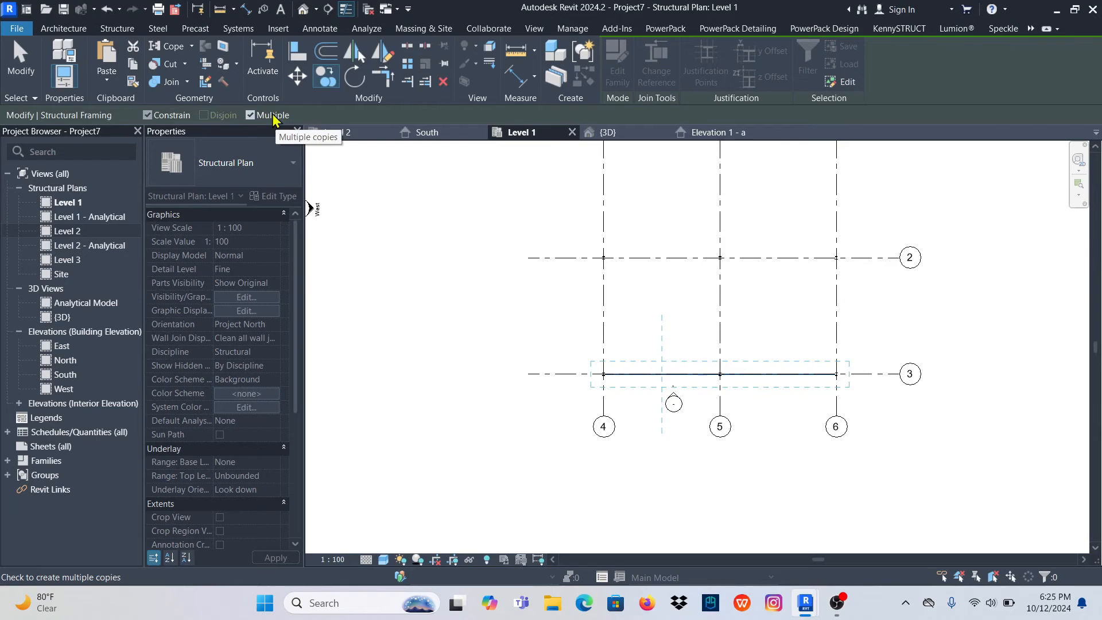
click(557, 374)
scroll(557, 413, down, 3)
scroll(562, 325, up, 3)
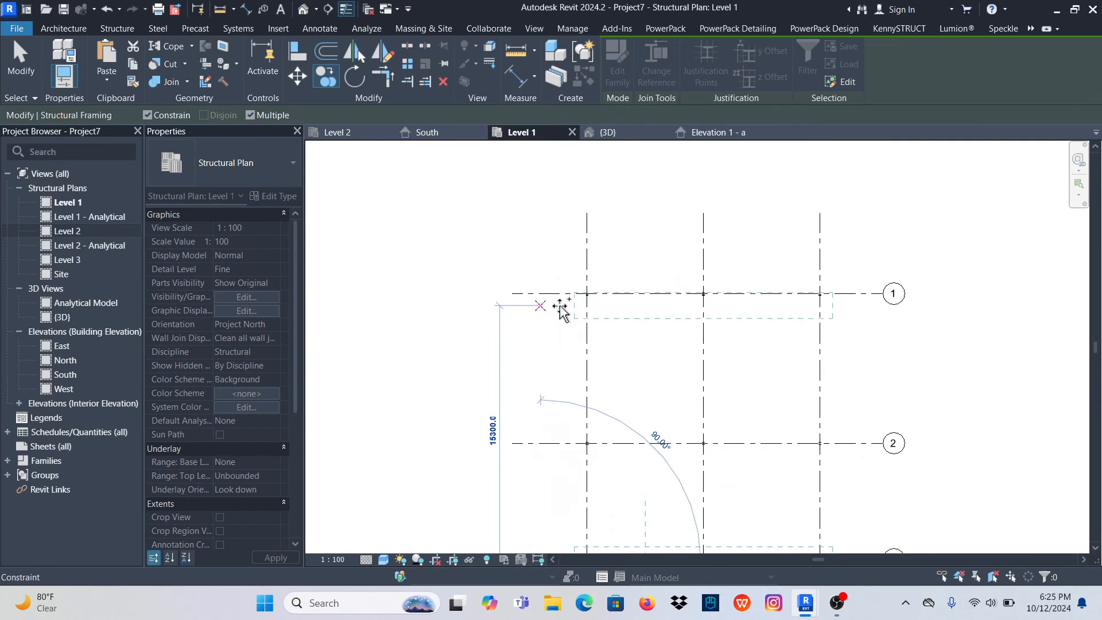
click(615, 332)
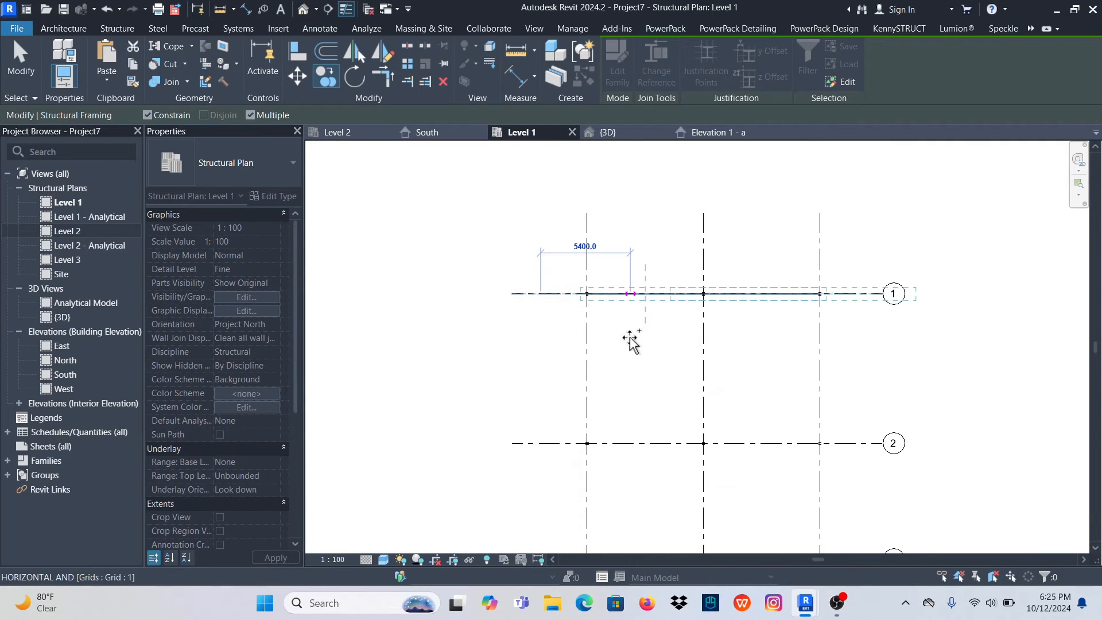
End the Copy command and examine the copied bracing and the grid 4 column base in the 3D view
click(608, 132)
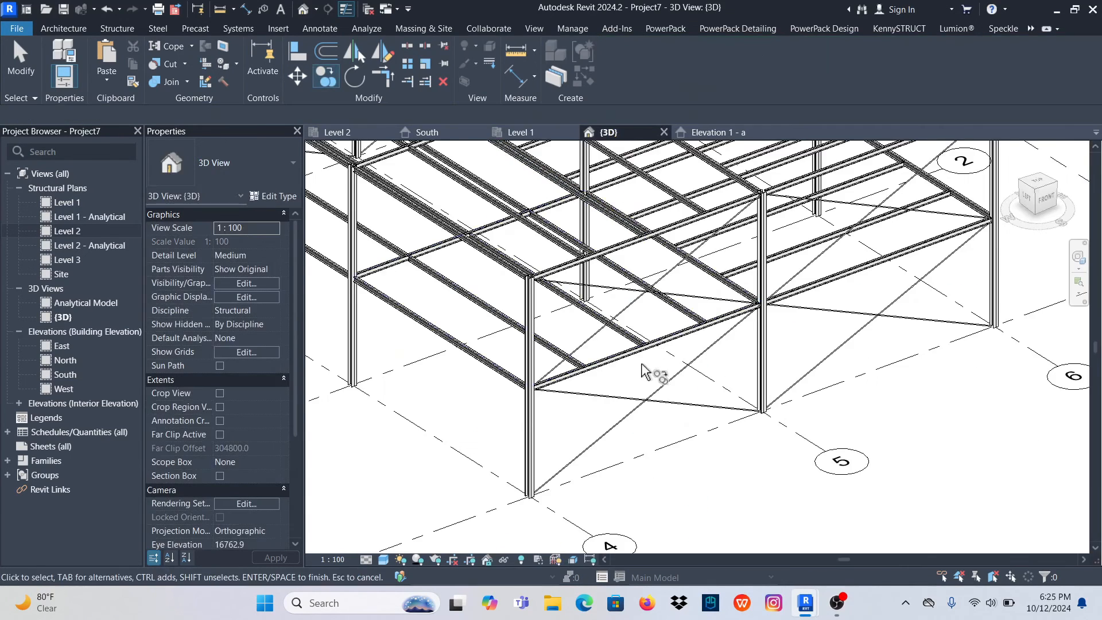
scroll(654, 395, down, 3)
shift+middle_drag(577, 440, 733, 445)
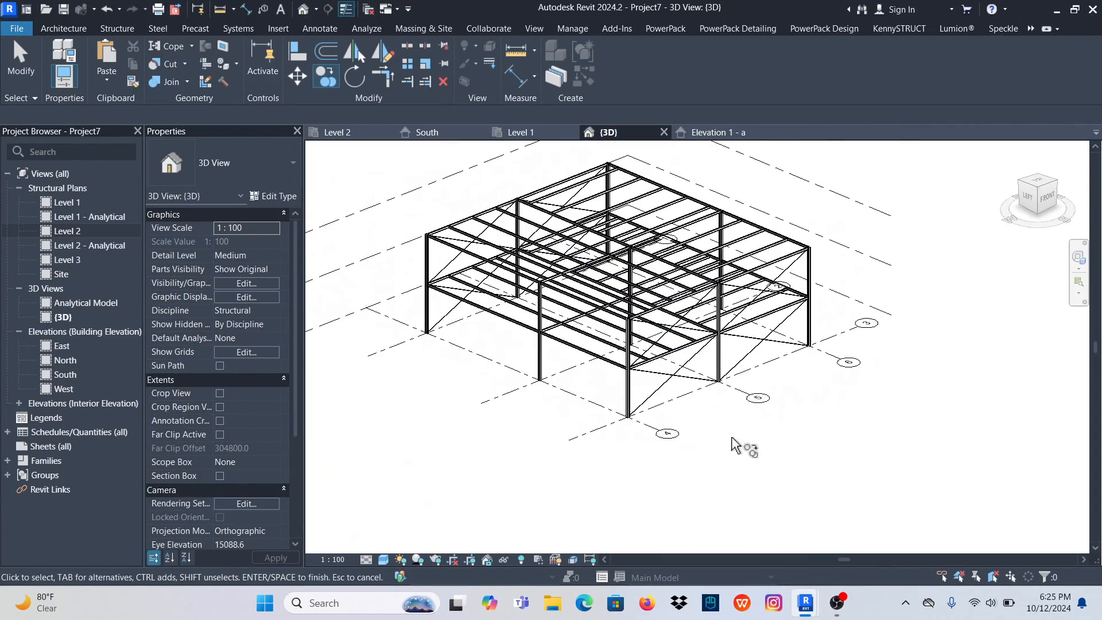
scroll(593, 444, up, 2)
scroll(694, 325, down, 3)
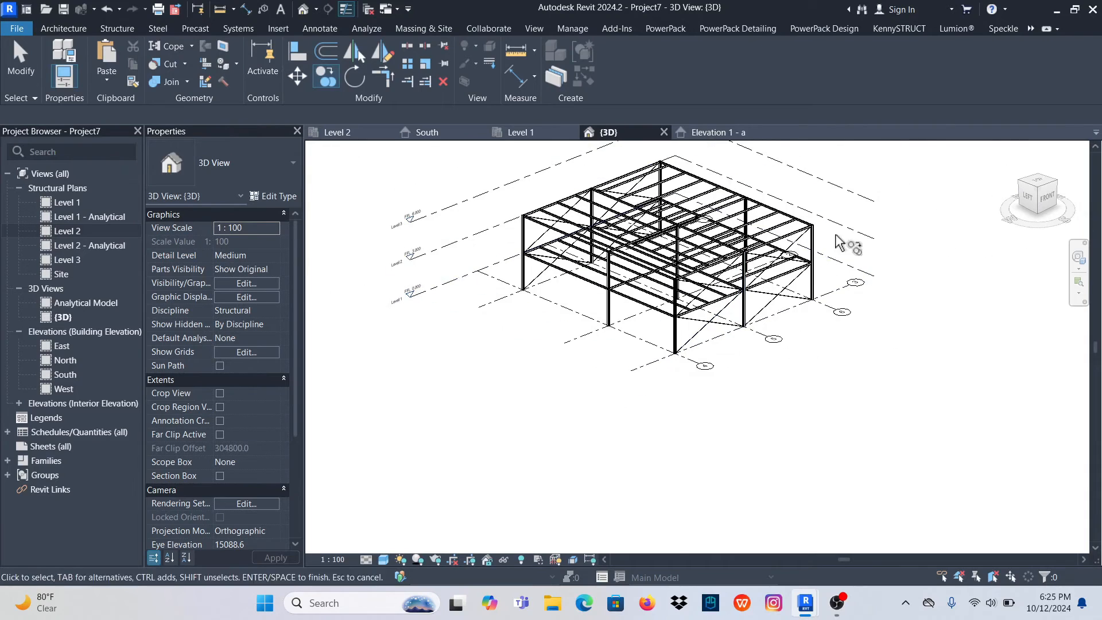
right_click(865, 148)
click(900, 179)
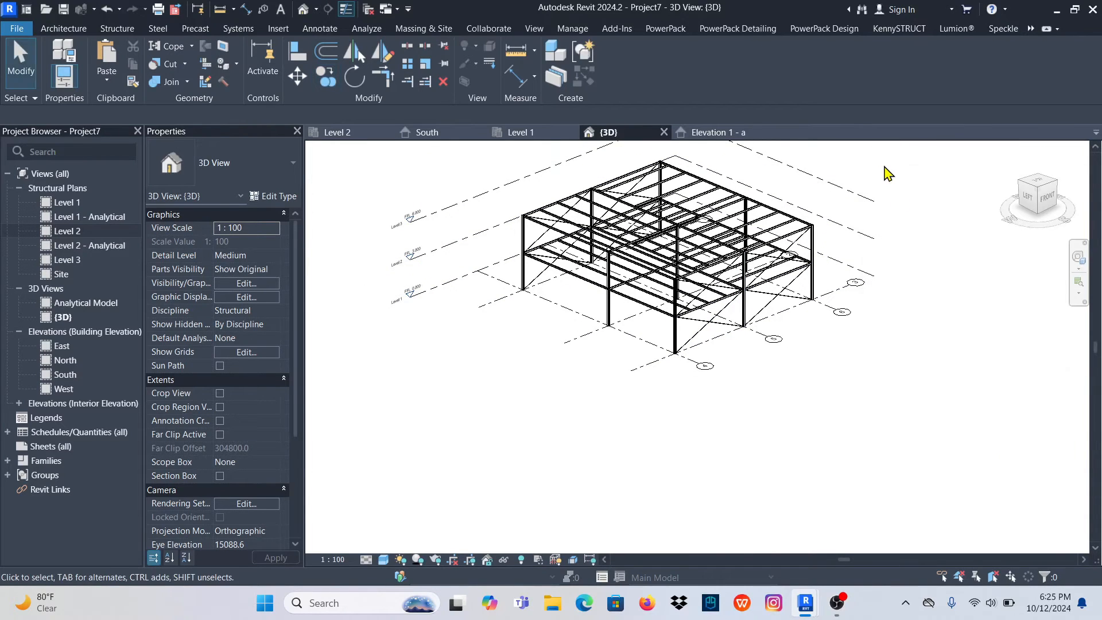
right_click(885, 167)
click(923, 176)
scroll(696, 339, up, 4)
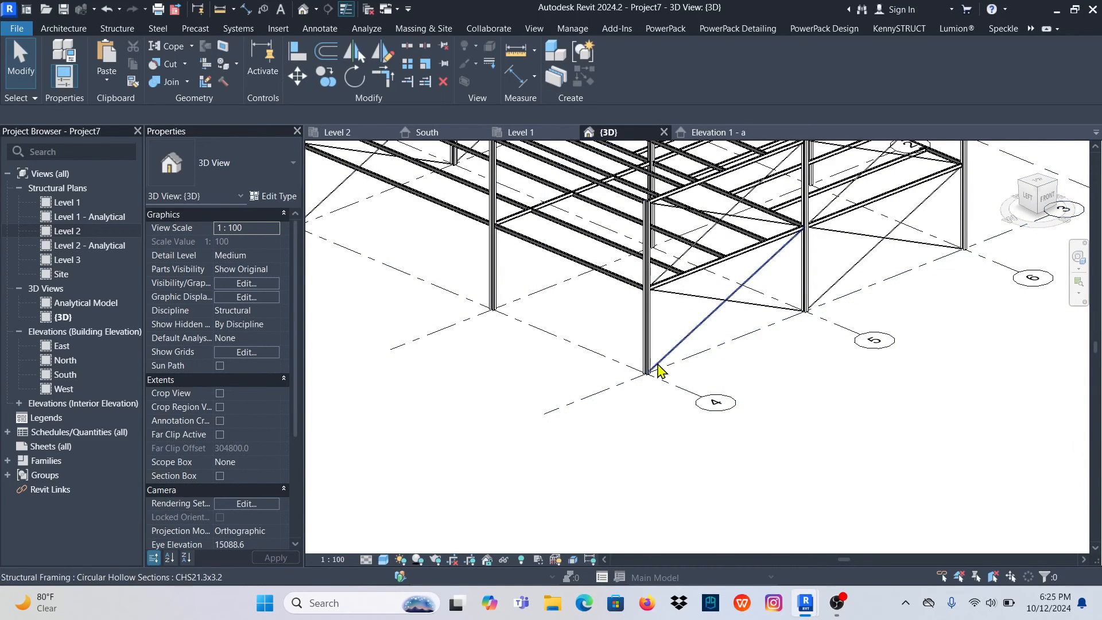
scroll(657, 374, up, 3)
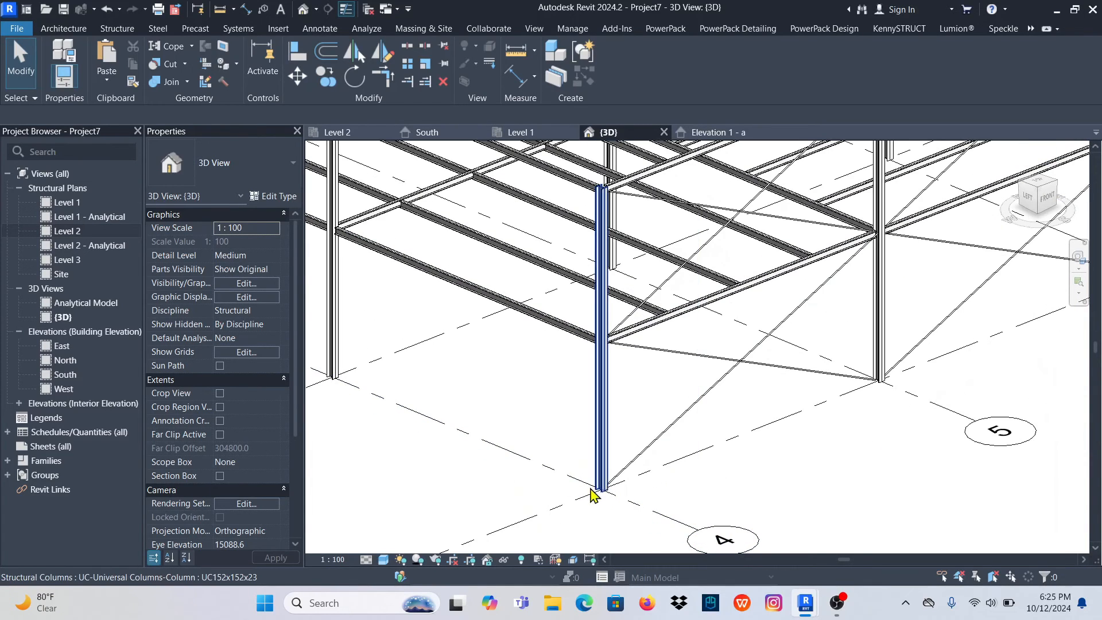
scroll(592, 494, down, 6)
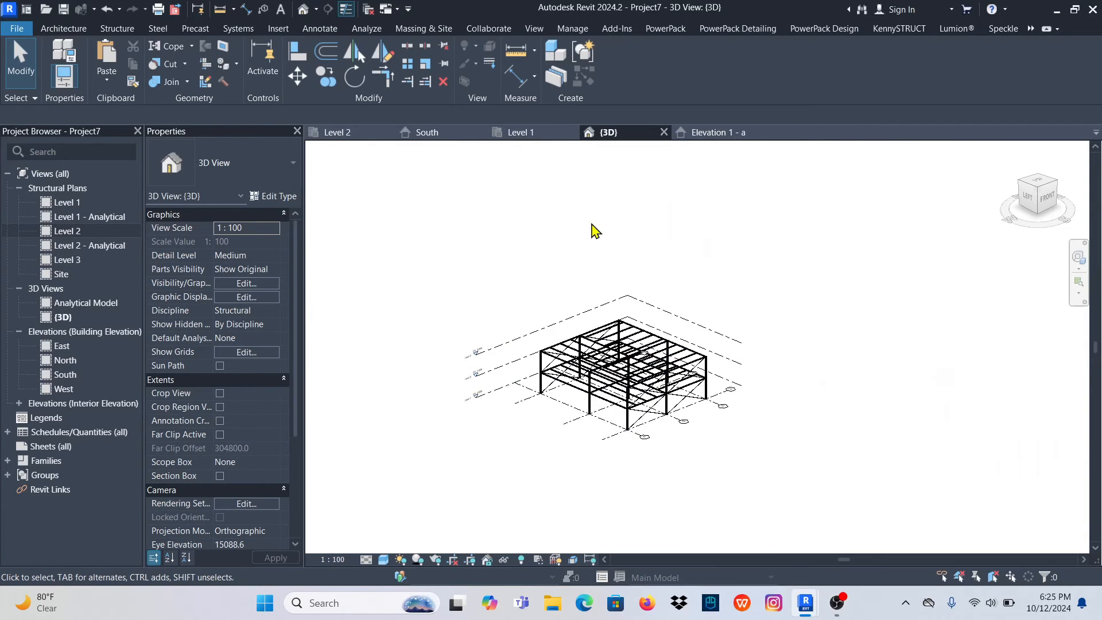
Select all visible instances of the UC152x152x23 column in the Level 1 structural plan
click(522, 136)
scroll(582, 289, down, 4)
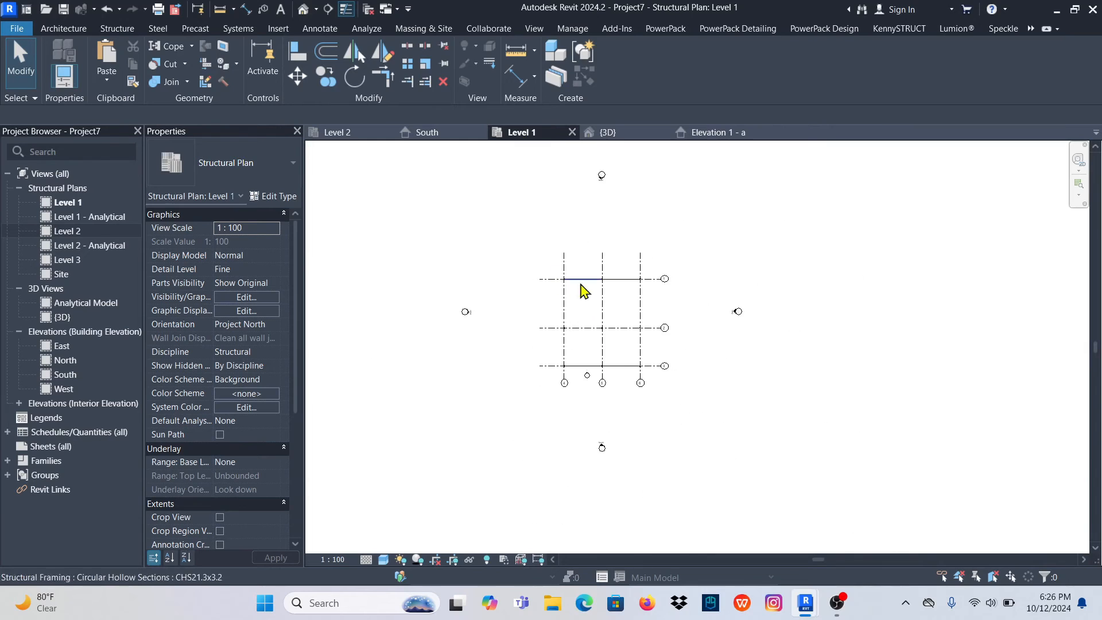
scroll(569, 346, up, 5)
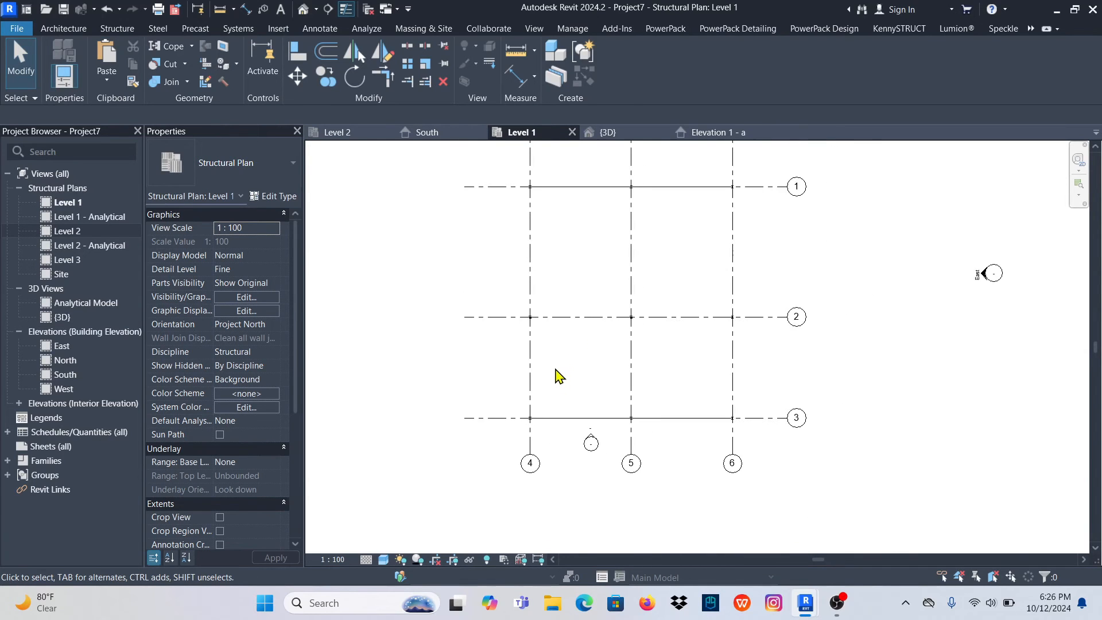
scroll(533, 424, up, 3)
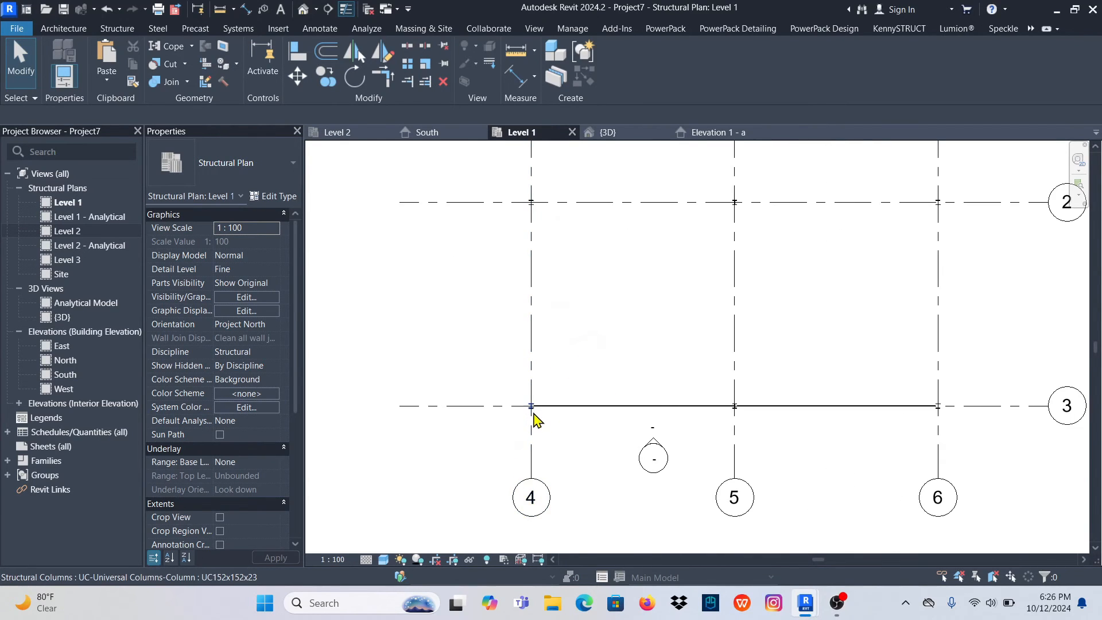
scroll(536, 409, up, 5)
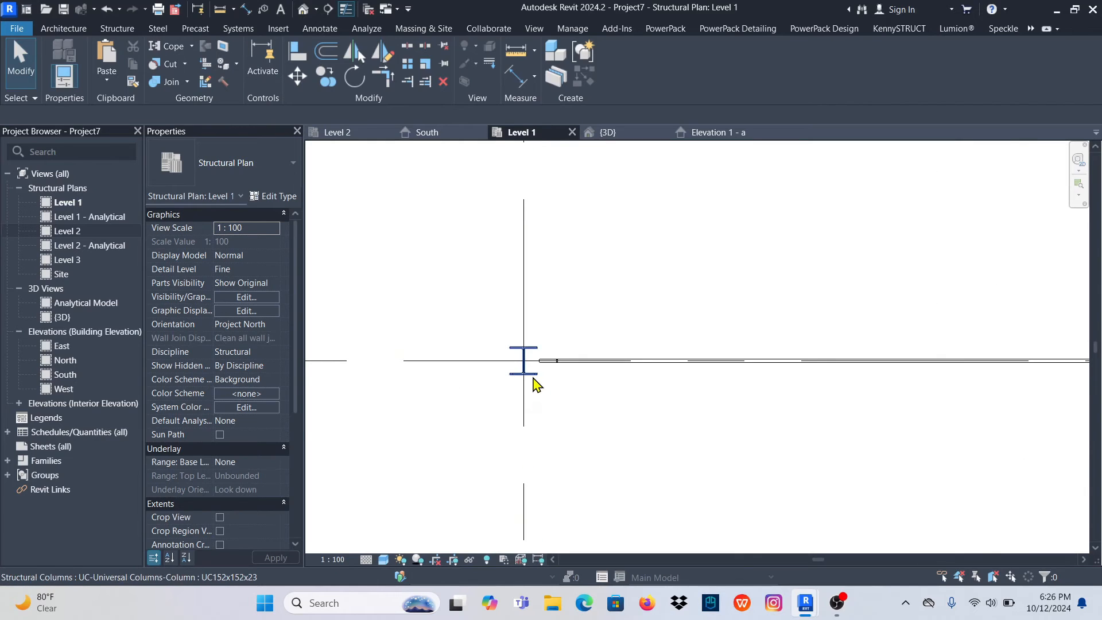
click(533, 376)
right_click(533, 380)
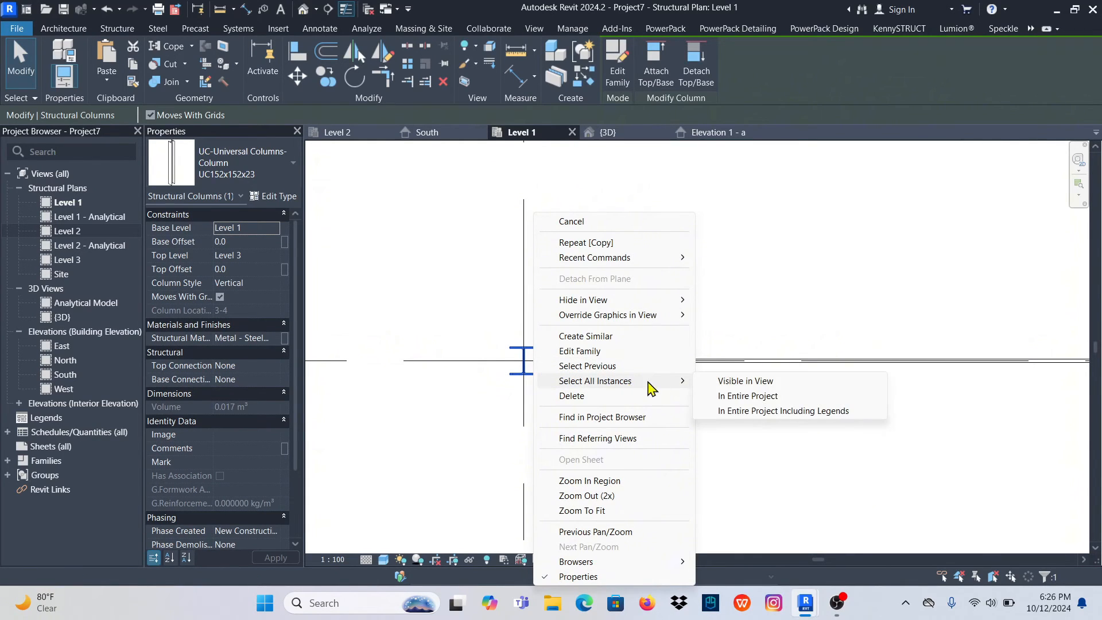
click(728, 381)
scroll(545, 436, down, 4)
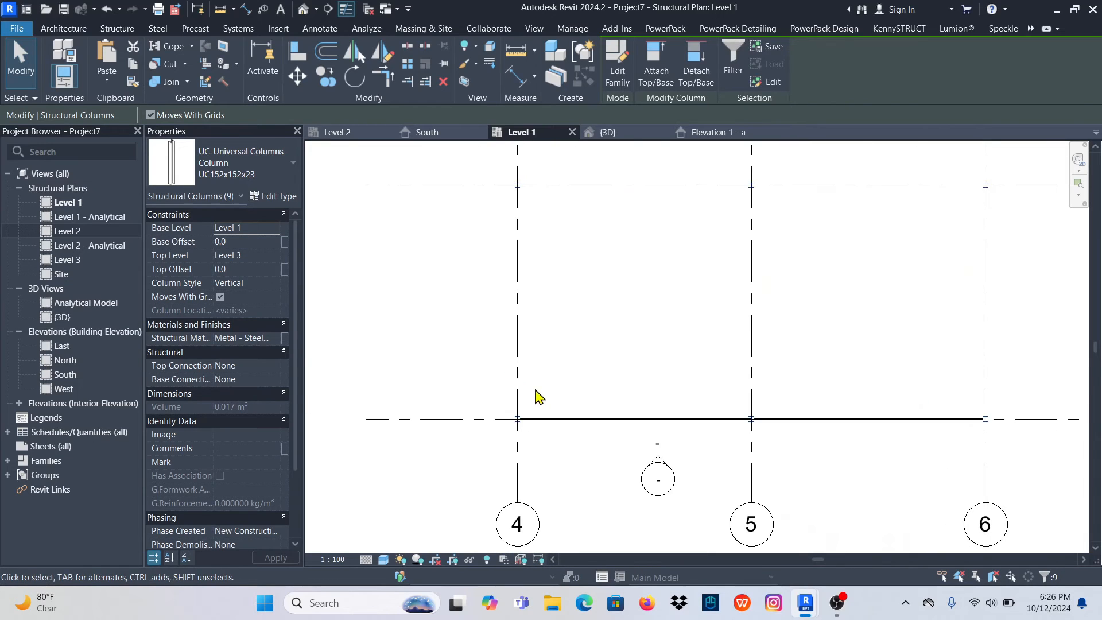
scroll(520, 367, down, 3)
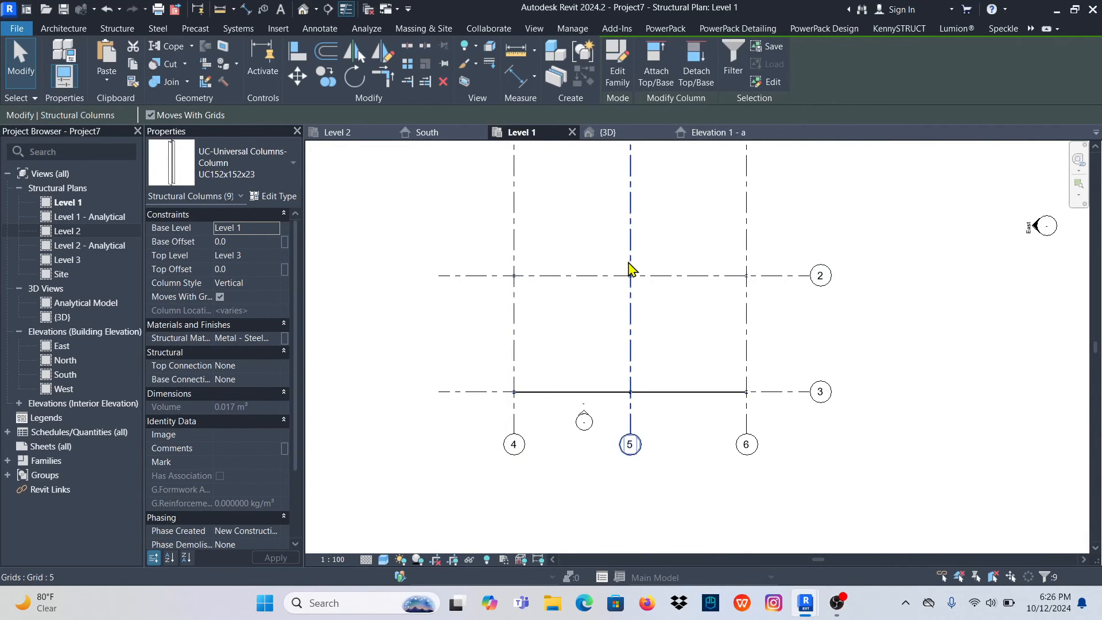
scroll(631, 270, up, 6)
scroll(625, 325, down, 6)
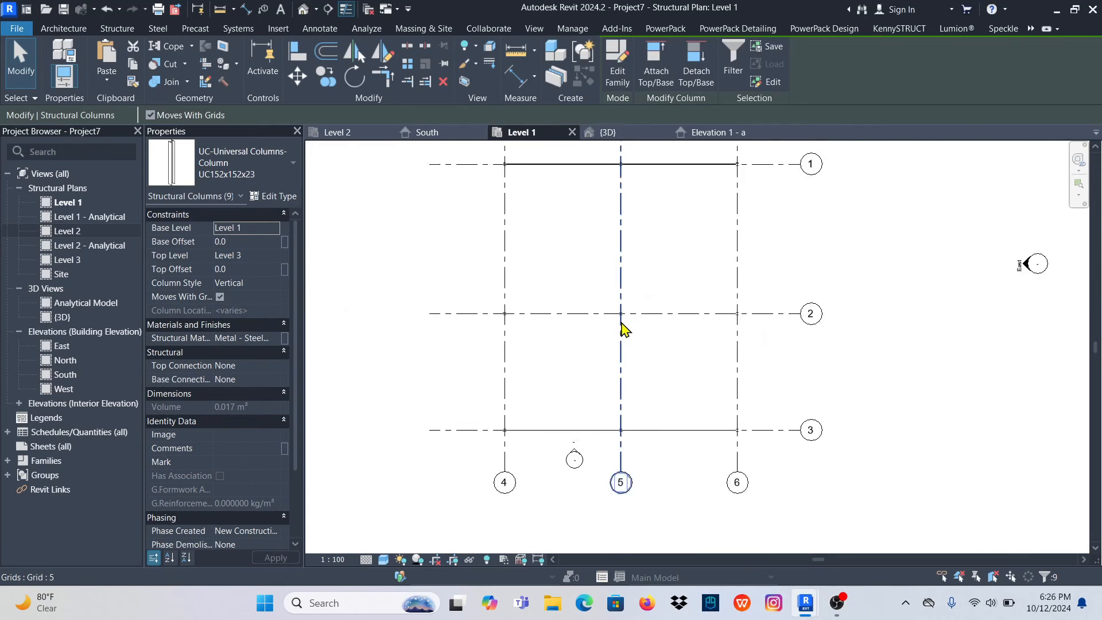
Set the base offset of all selected UC152x152x23 columns to -500.0, check their bases in 3D, and clear the selection
click(606, 133)
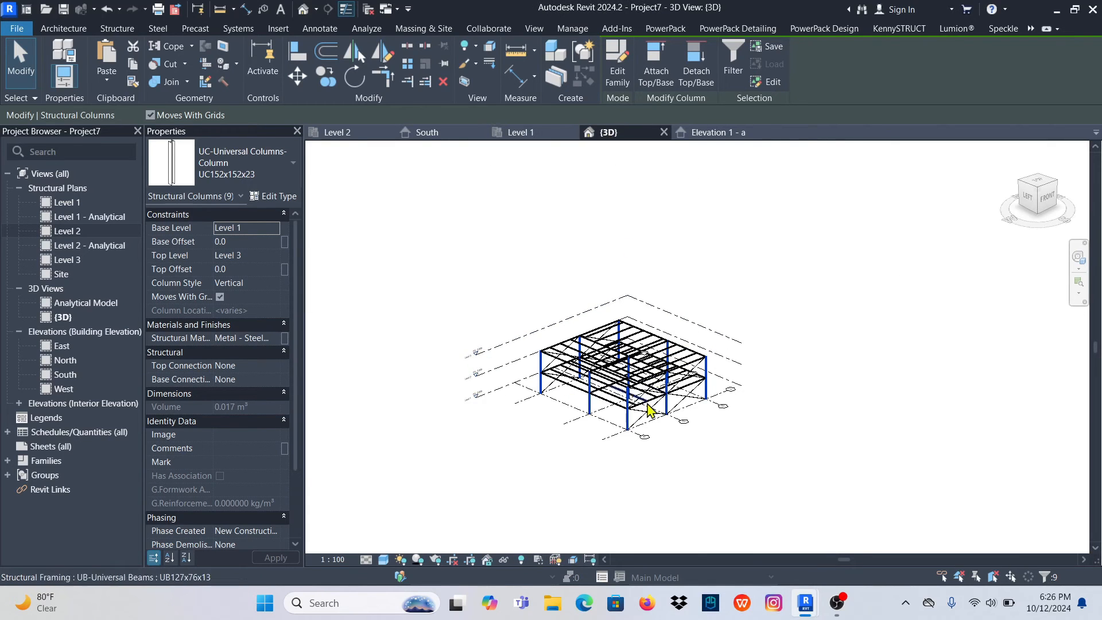
scroll(631, 449, up, 10)
scroll(642, 426, up, 4)
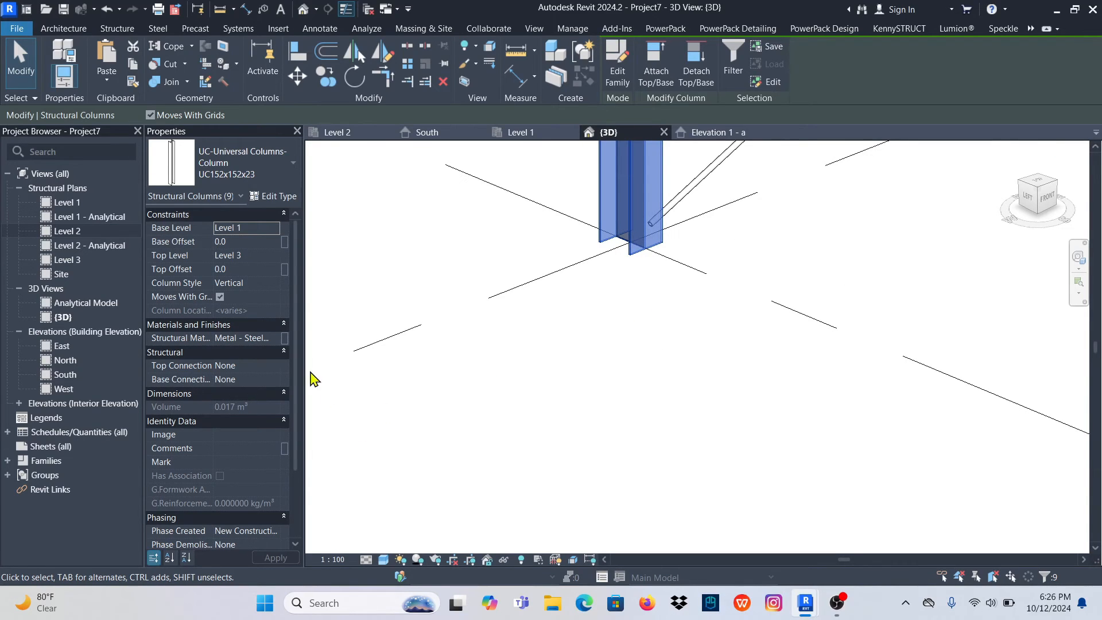
click(240, 242)
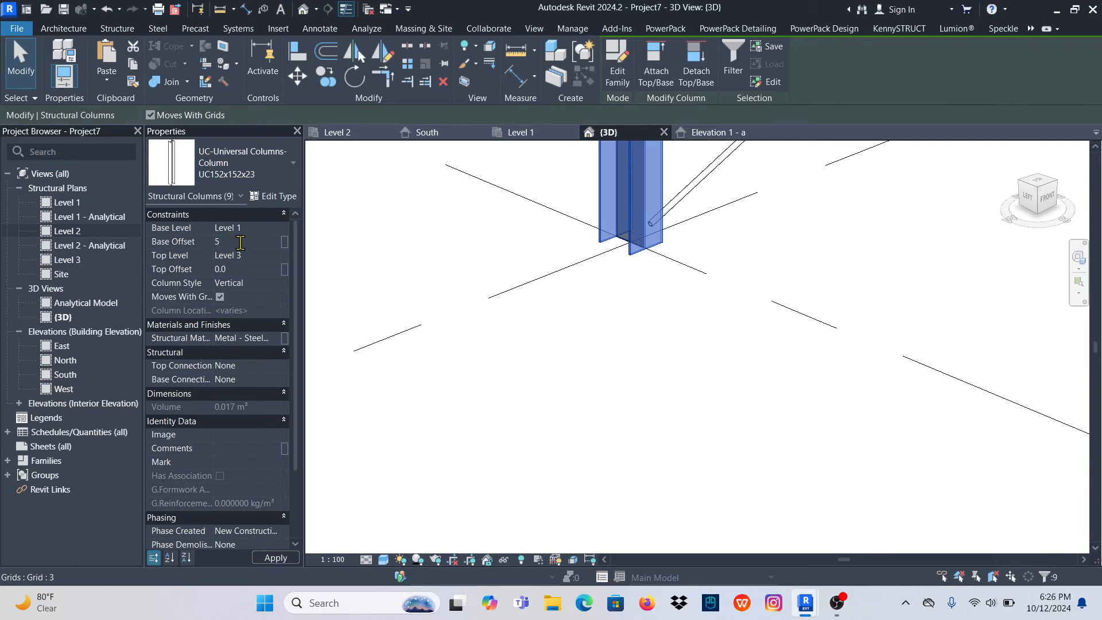
text(-500.0)
scroll(646, 339, down, 5)
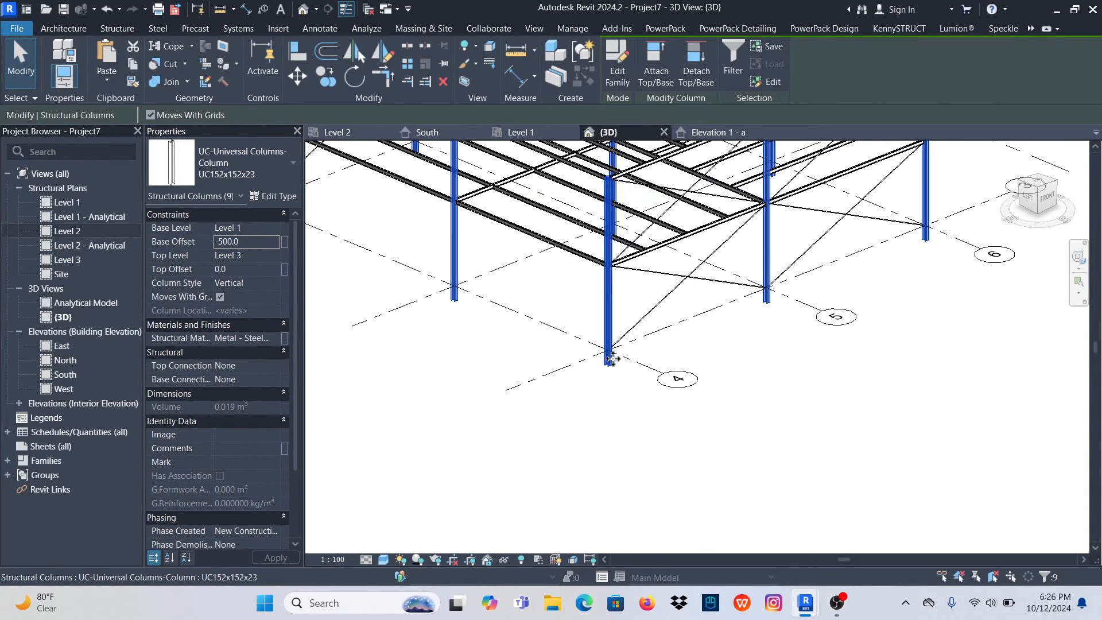
click(635, 419)
scroll(608, 364, up, 4)
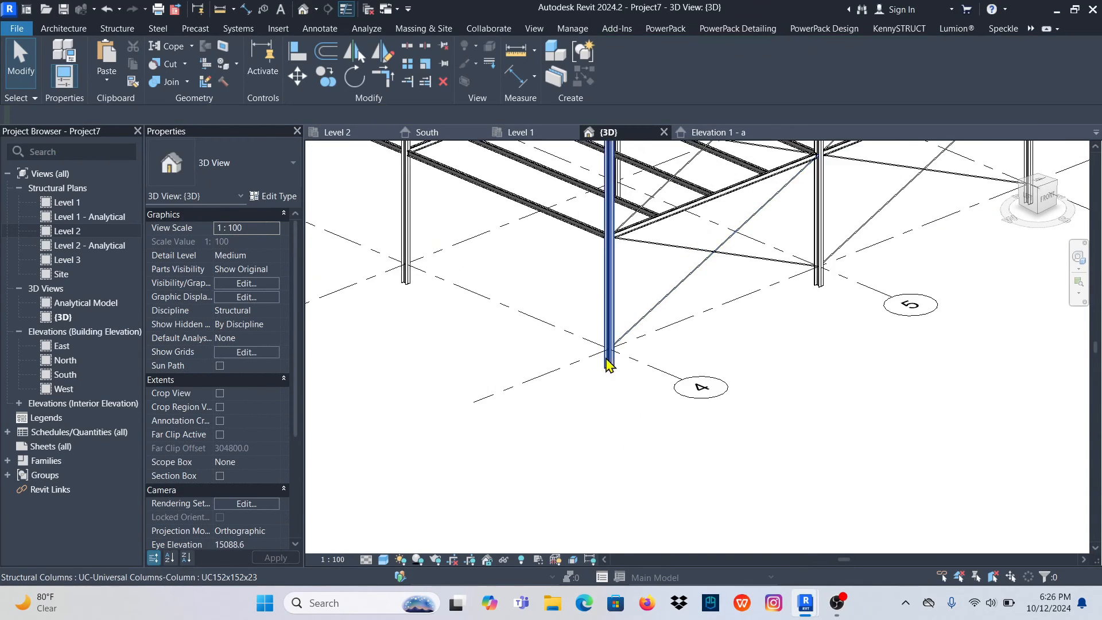
scroll(622, 380, down, 3)
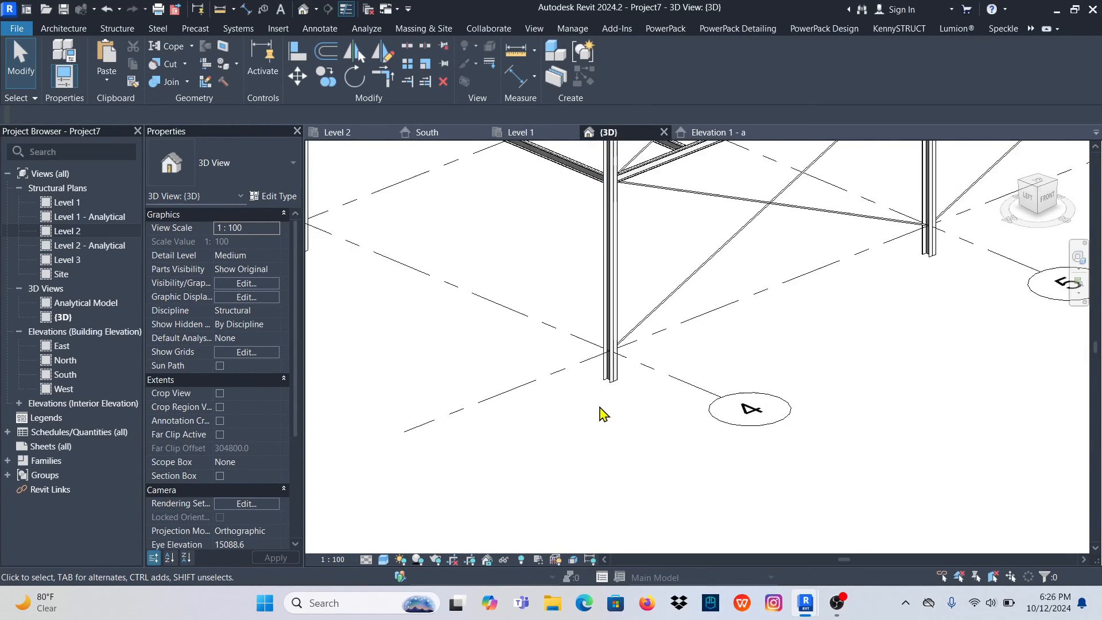
Start an isolated foundation using Footing-Rectangular 1800 x 1200 x 450mm and review its type dimensions without changing them
click(117, 28)
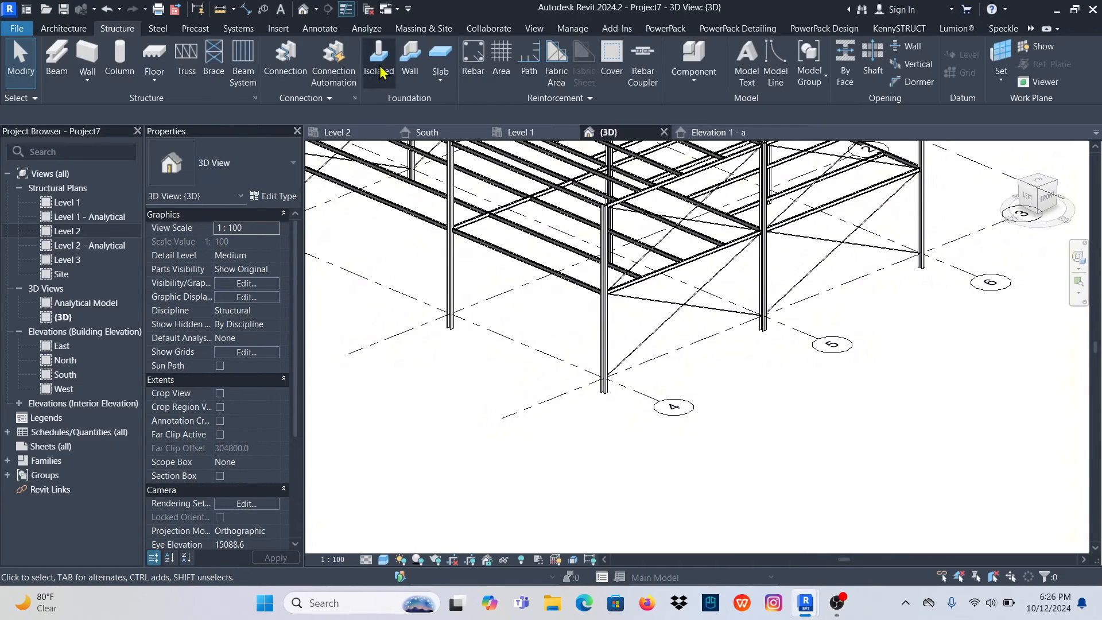
click(378, 55)
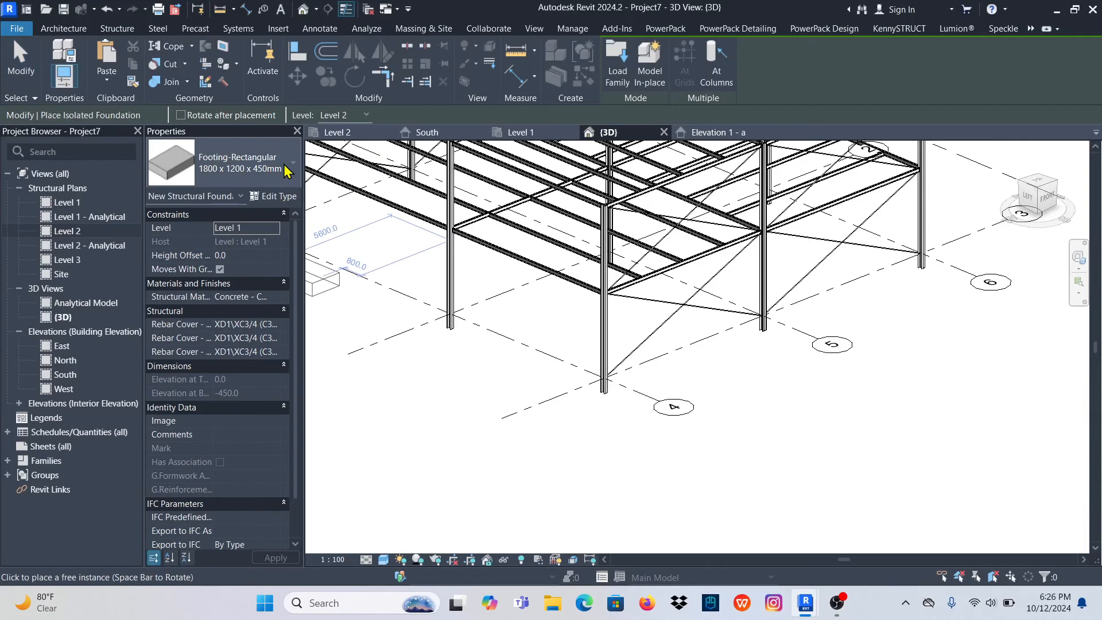
click(285, 165)
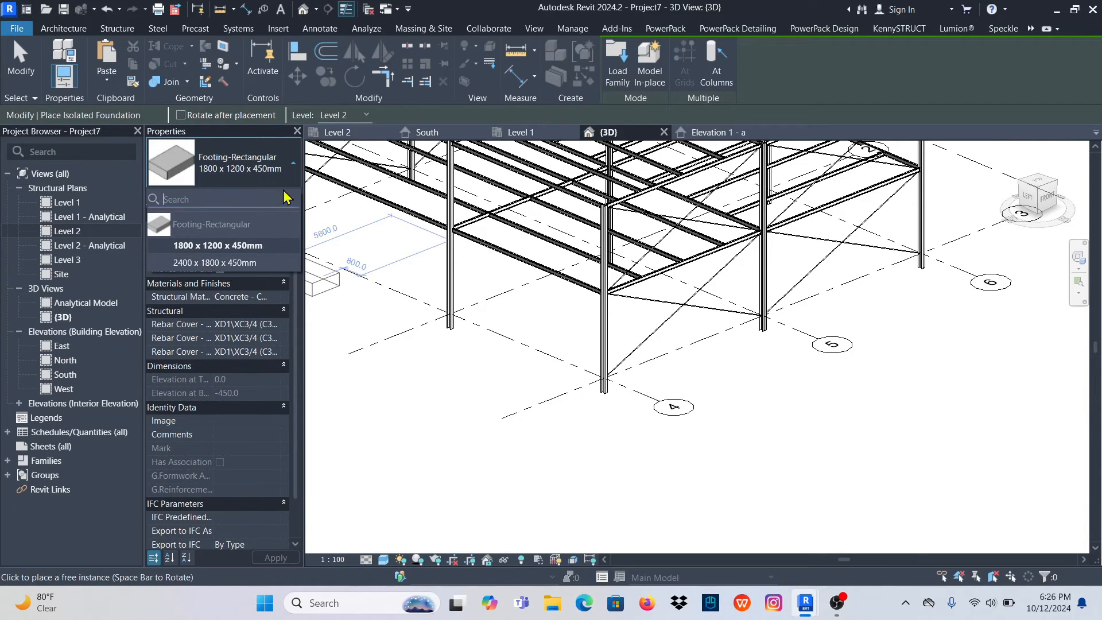
click(291, 166)
click(272, 196)
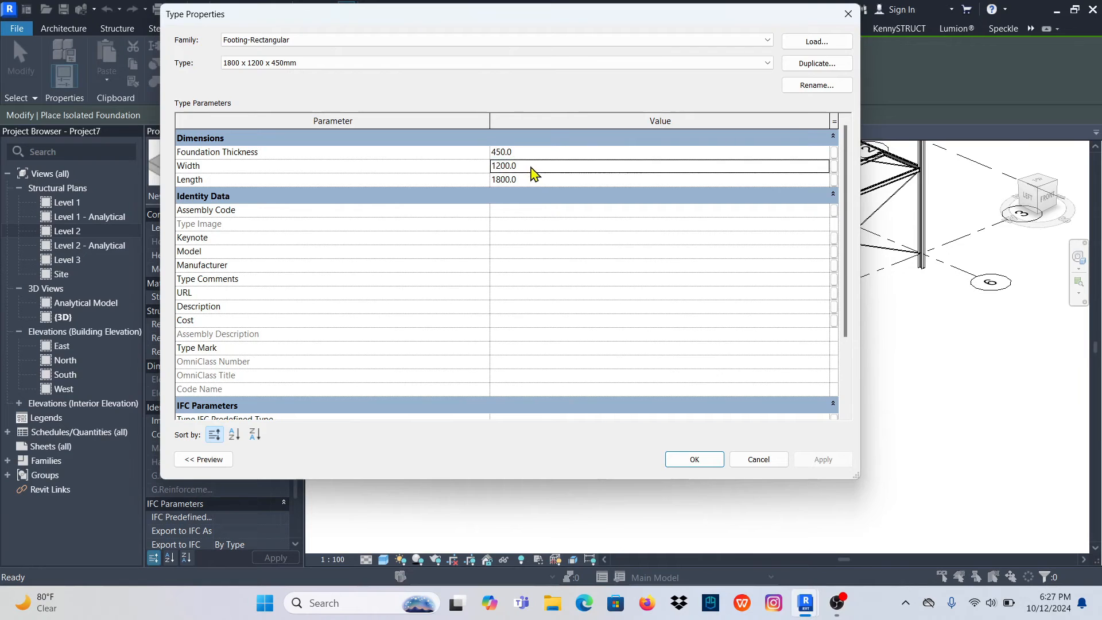
click(846, 15)
In the Level 1 plan, set the new rectangular footing's height offset from level to -500.0
scroll(602, 393, up, 5)
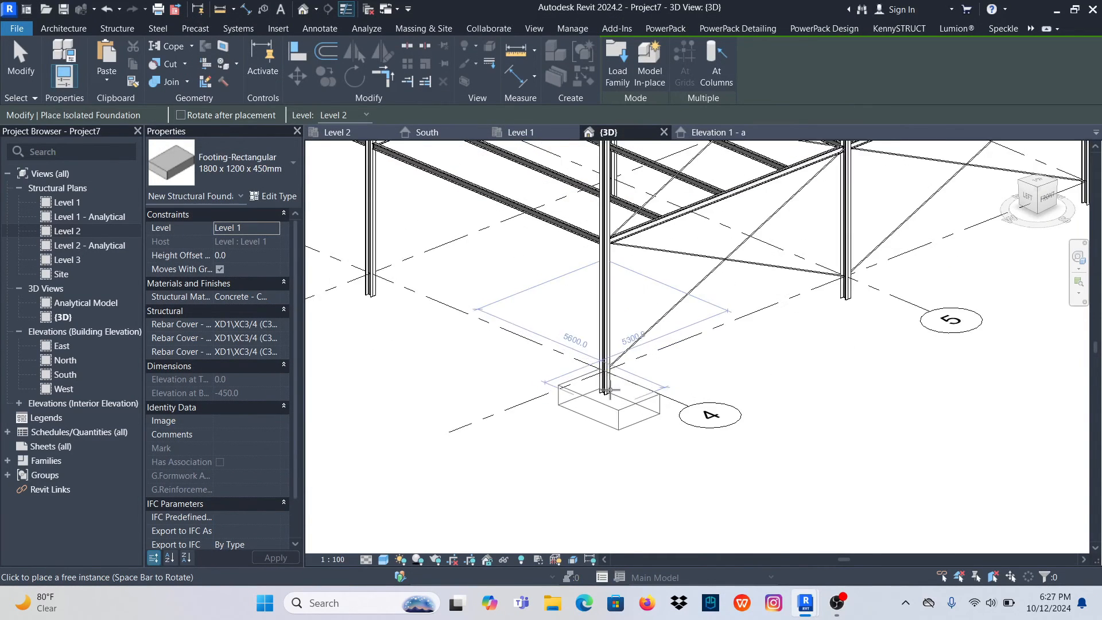
scroll(603, 394, down, 5)
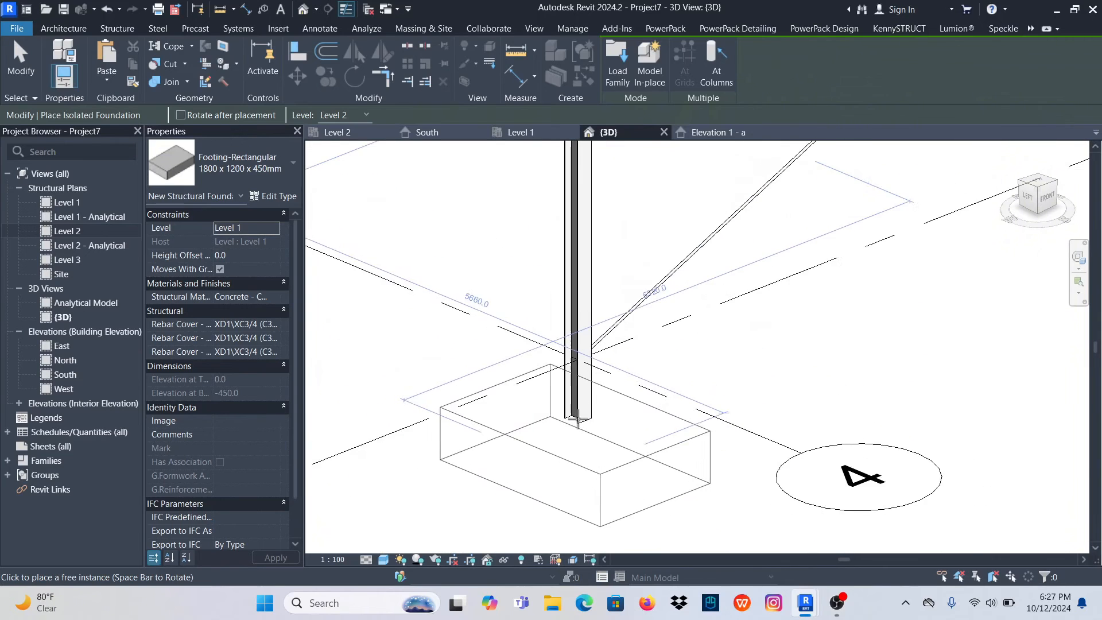
click(521, 132)
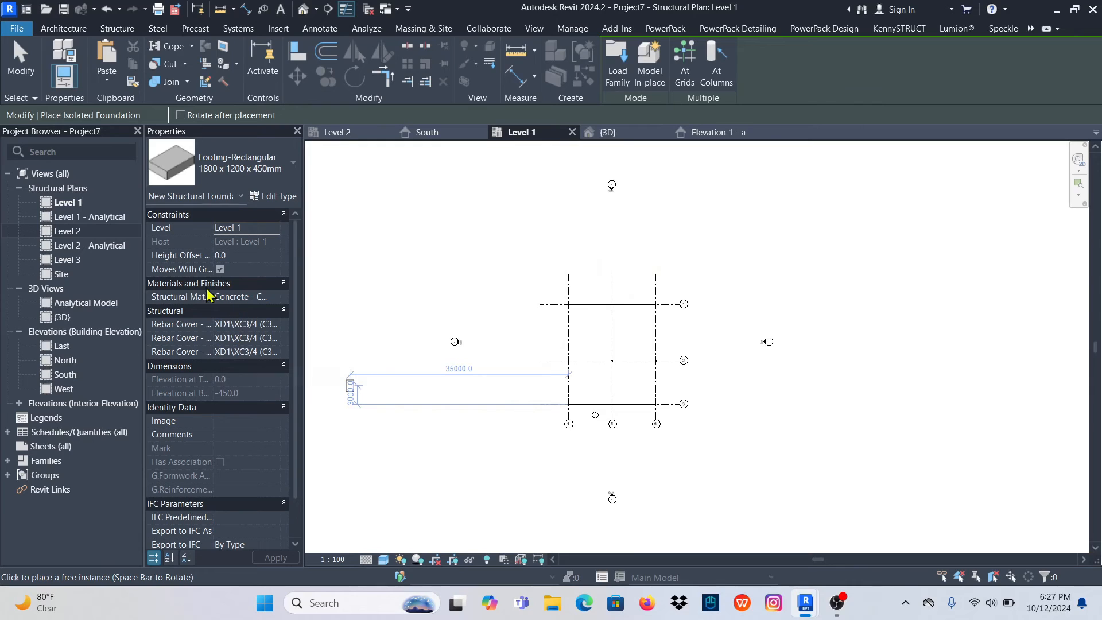
click(246, 256)
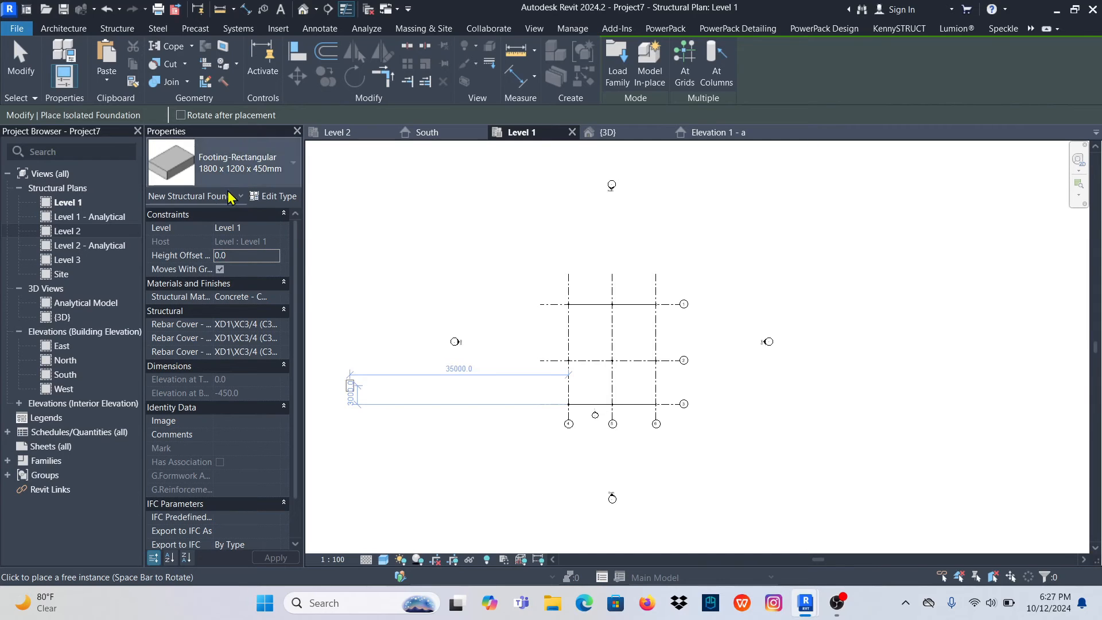
scroll(571, 309, up, 4)
scroll(575, 311, up, 1)
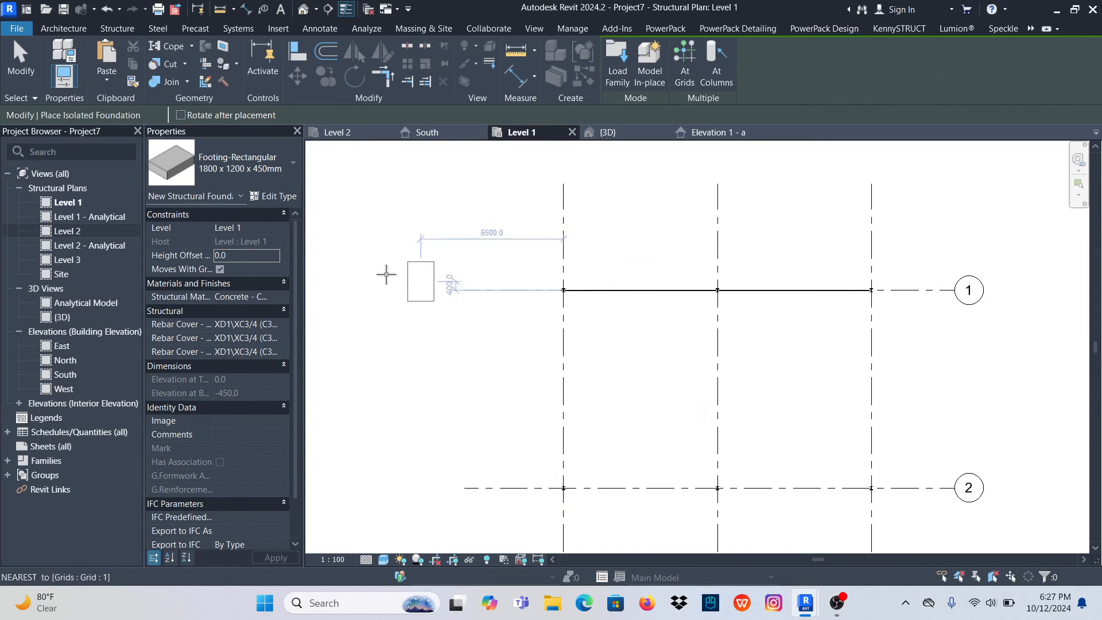
click(241, 259)
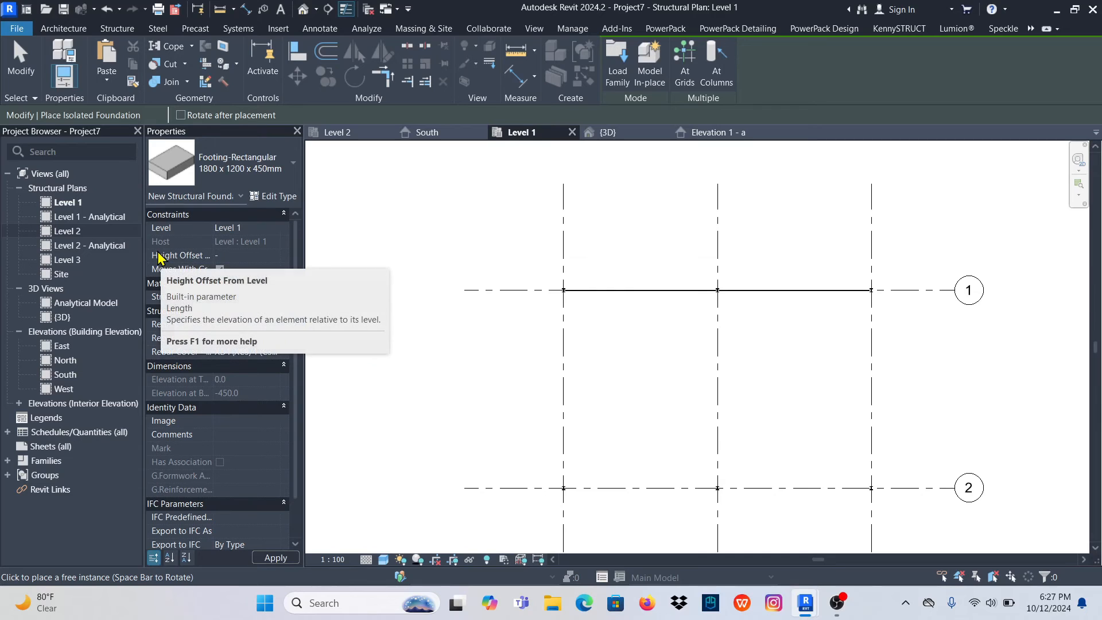
text(500.0)
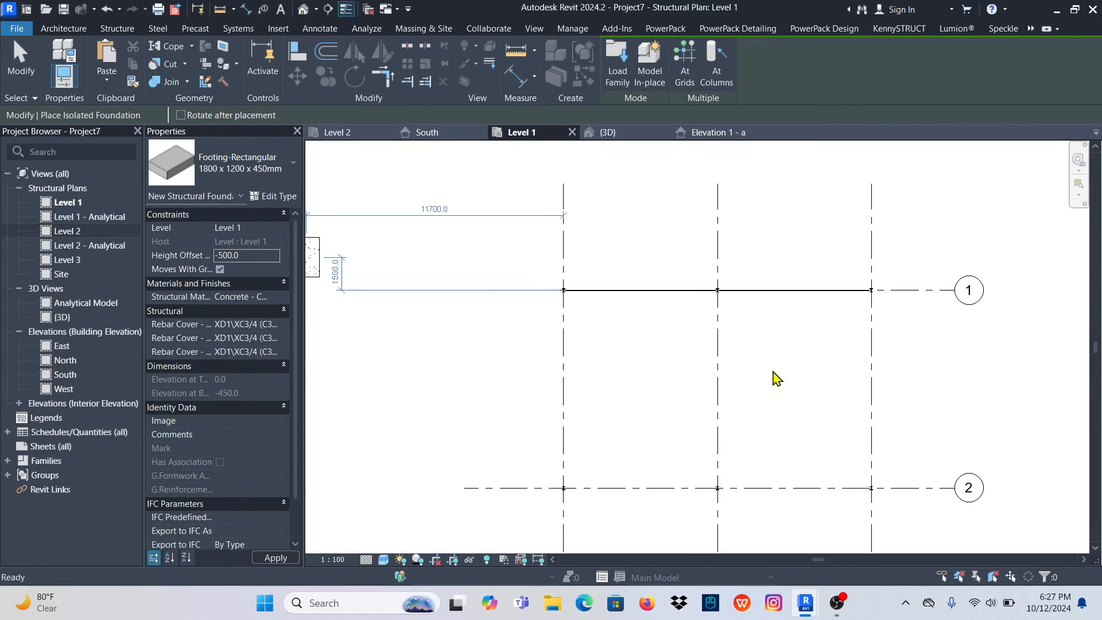
Place 1800 x 1200 x 450mm footings centred on the columns at grid intersections 4/1 and 5/1
scroll(600, 327, down, 5)
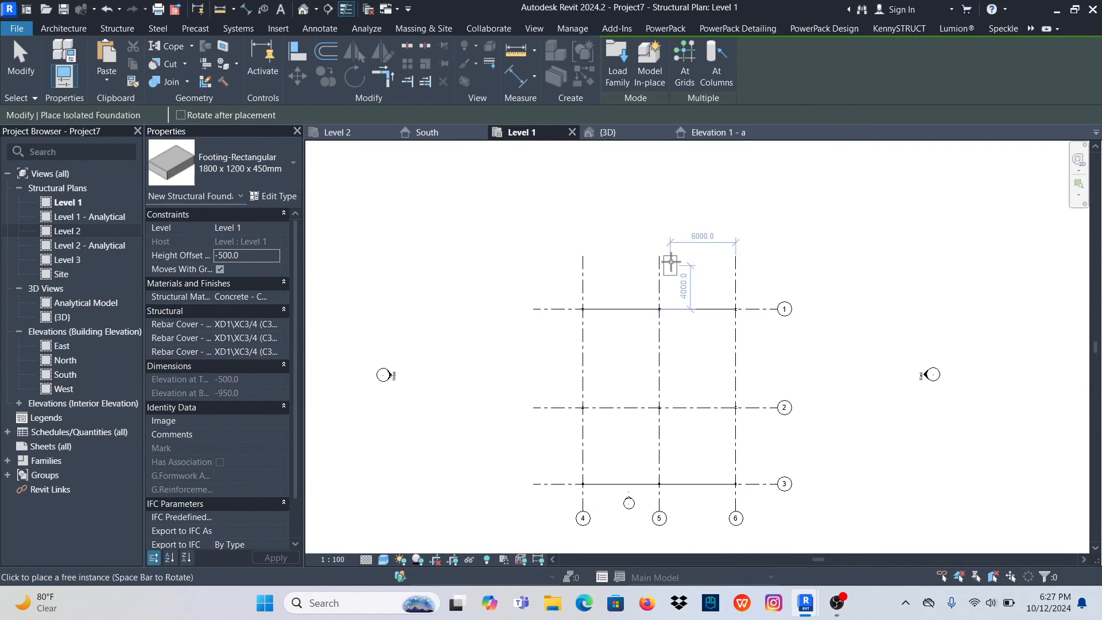
scroll(585, 307, up, 3)
scroll(570, 304, up, 5)
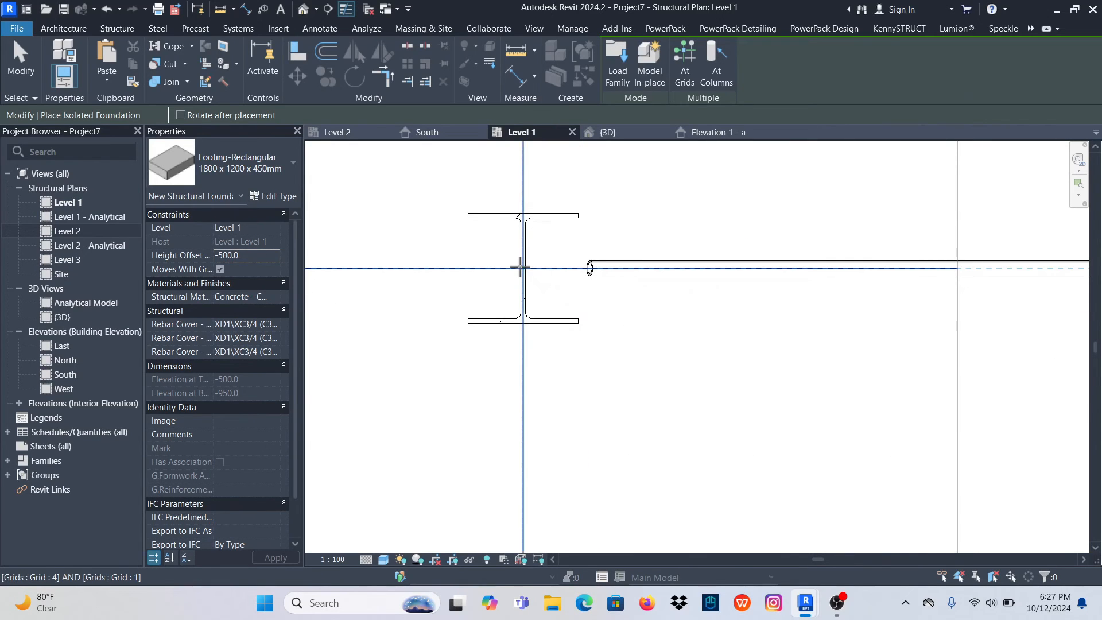
scroll(553, 294, down, 8)
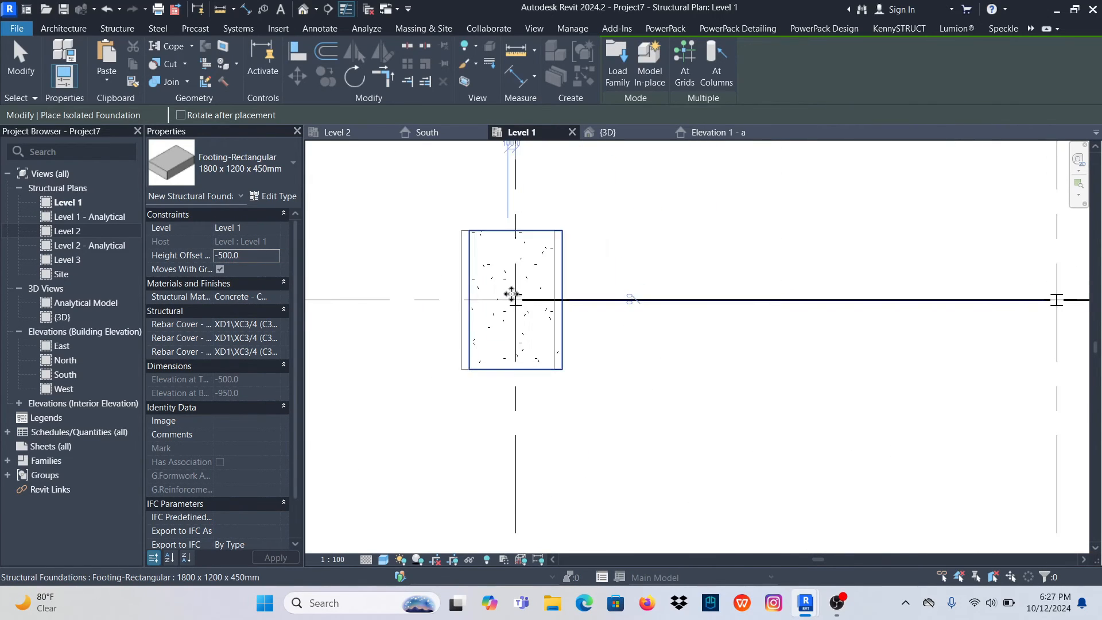
scroll(582, 304, up, 6)
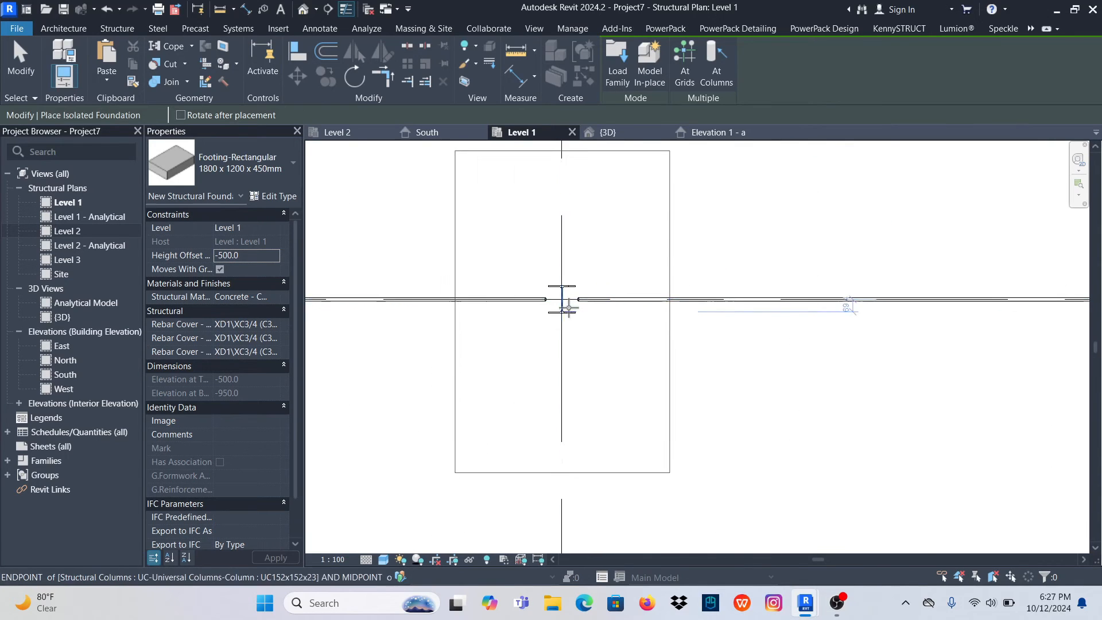
scroll(562, 297, down, 5)
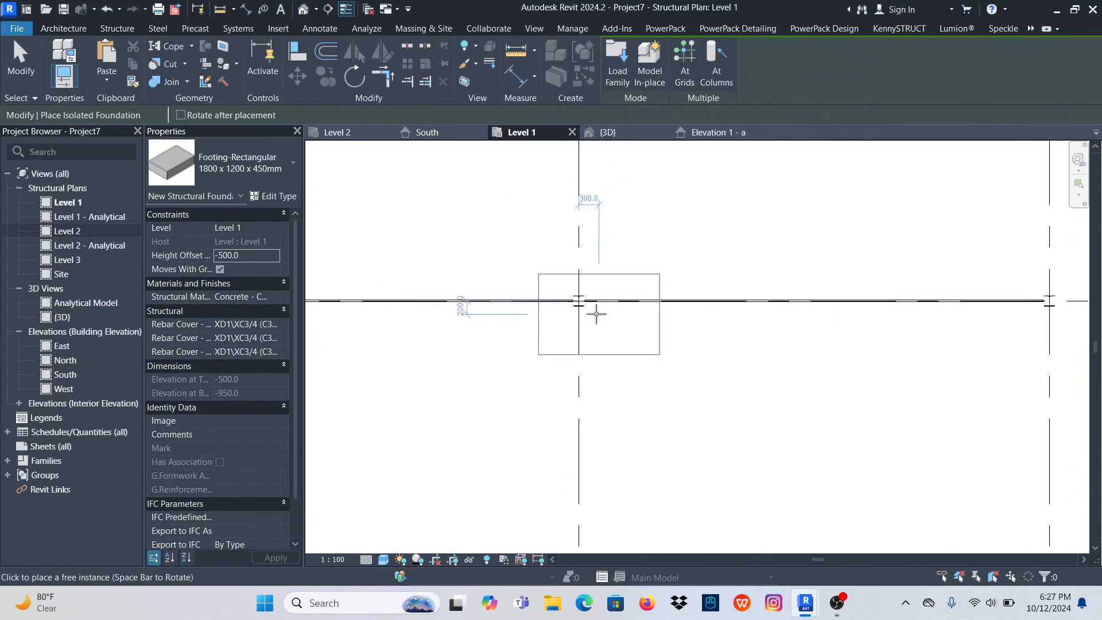
scroll(577, 299, up, 5)
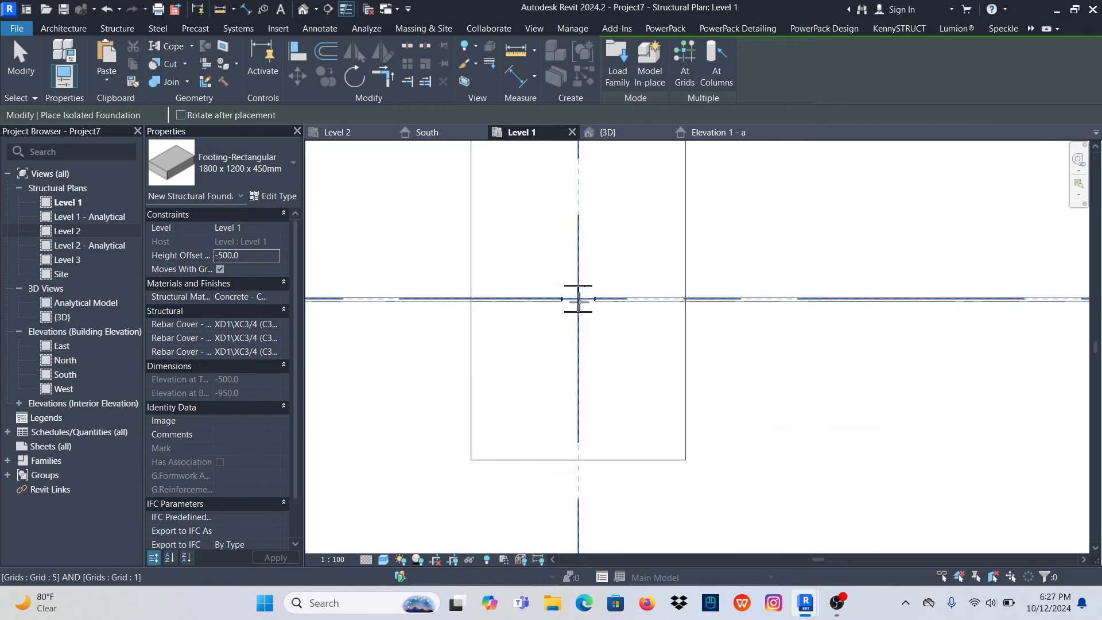
scroll(577, 299, up, 2)
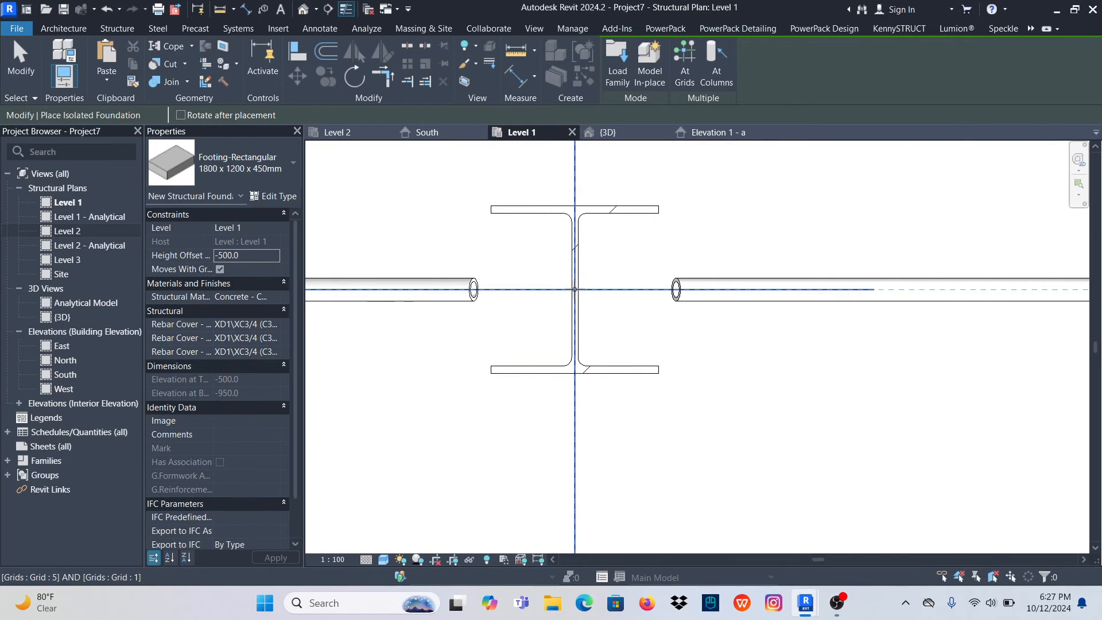
scroll(643, 313, down, 5)
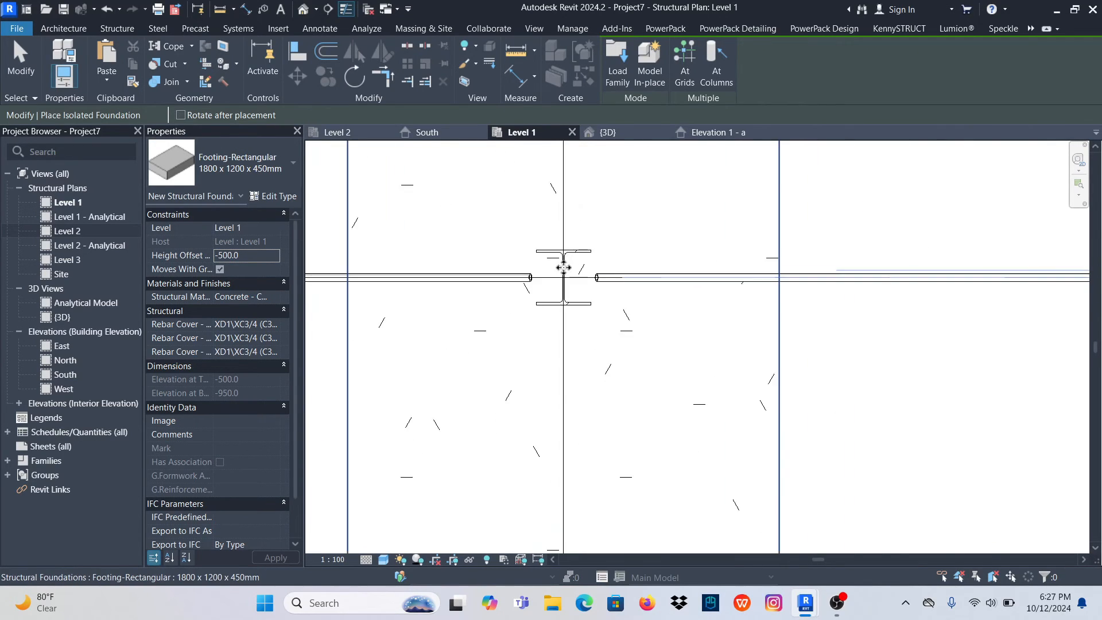
Place footings at the remaining grid intersections with the At Grids option and finish the multiple placement
click(684, 63)
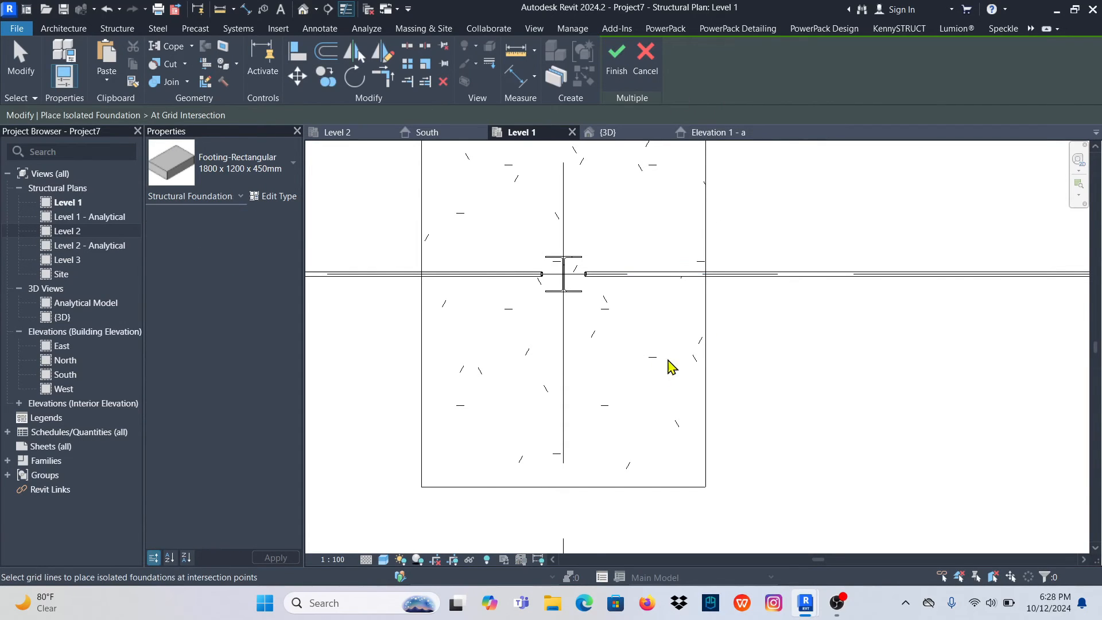
scroll(607, 305, down, 4)
scroll(635, 281, down, 5)
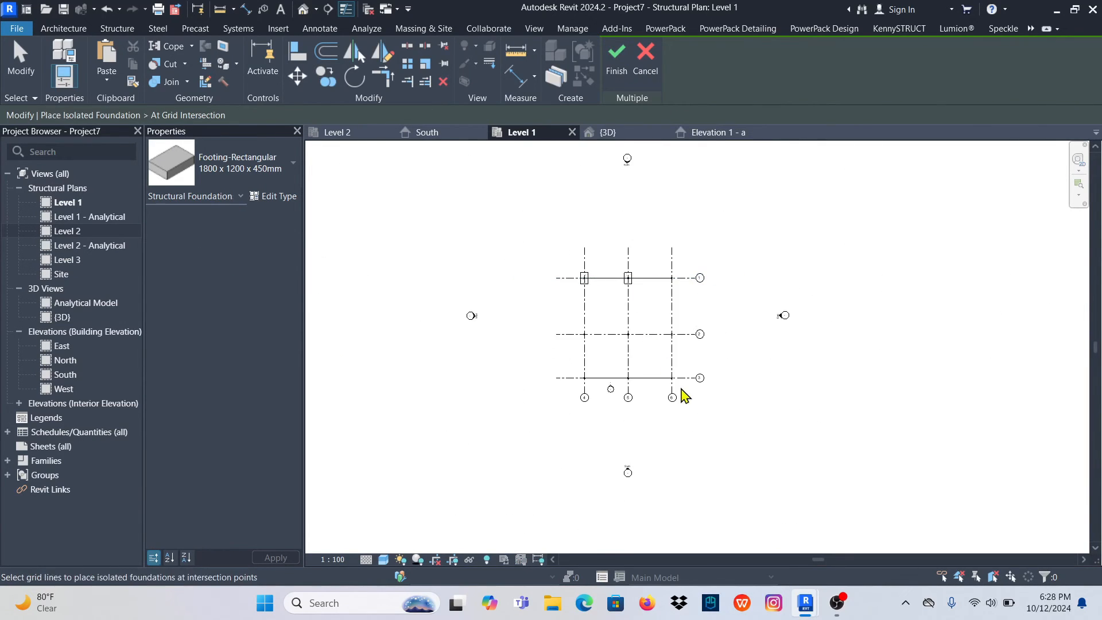
scroll(656, 394, up, 2)
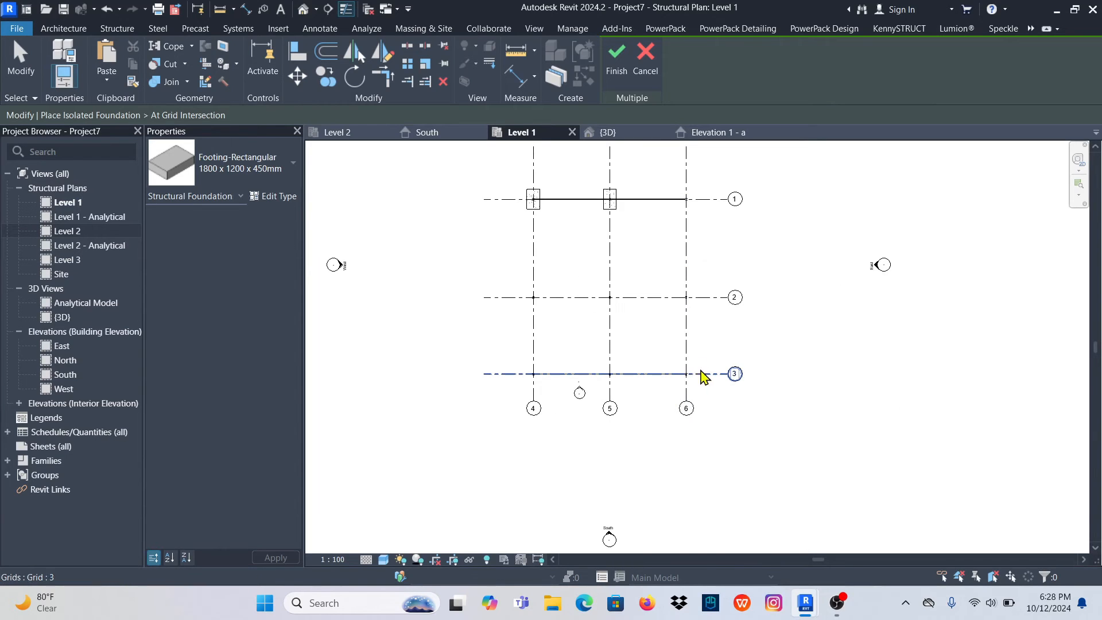
drag(539, 189, 491, 175)
scroll(581, 278, up, 5)
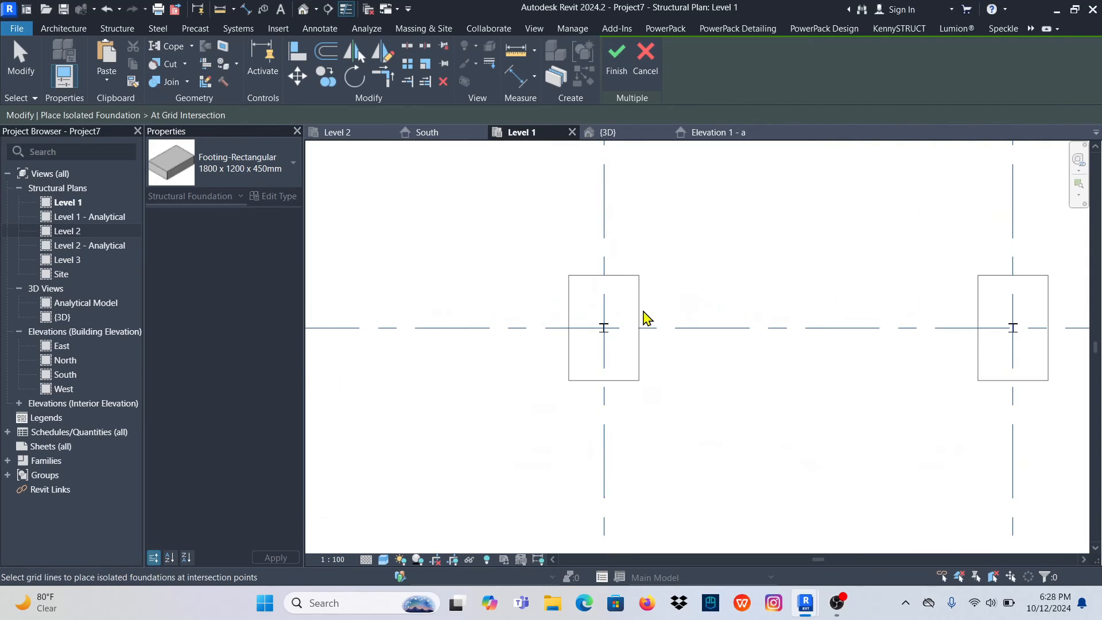
click(617, 60)
scroll(631, 379, down, 6)
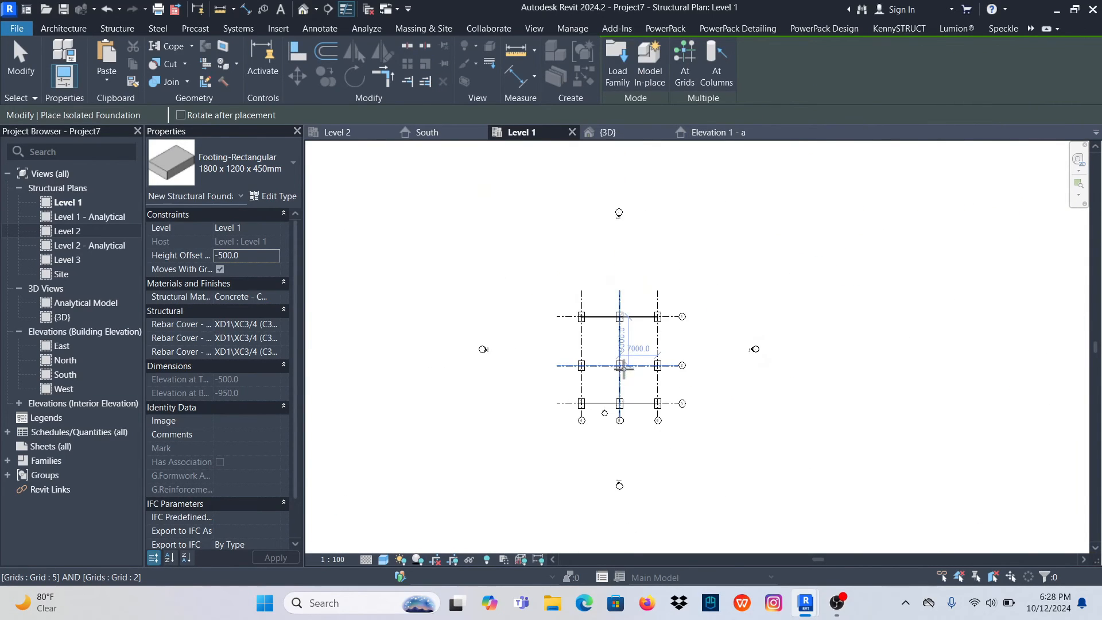
End the isolated foundation command in the 3D view and check the footings under the columns
click(607, 132)
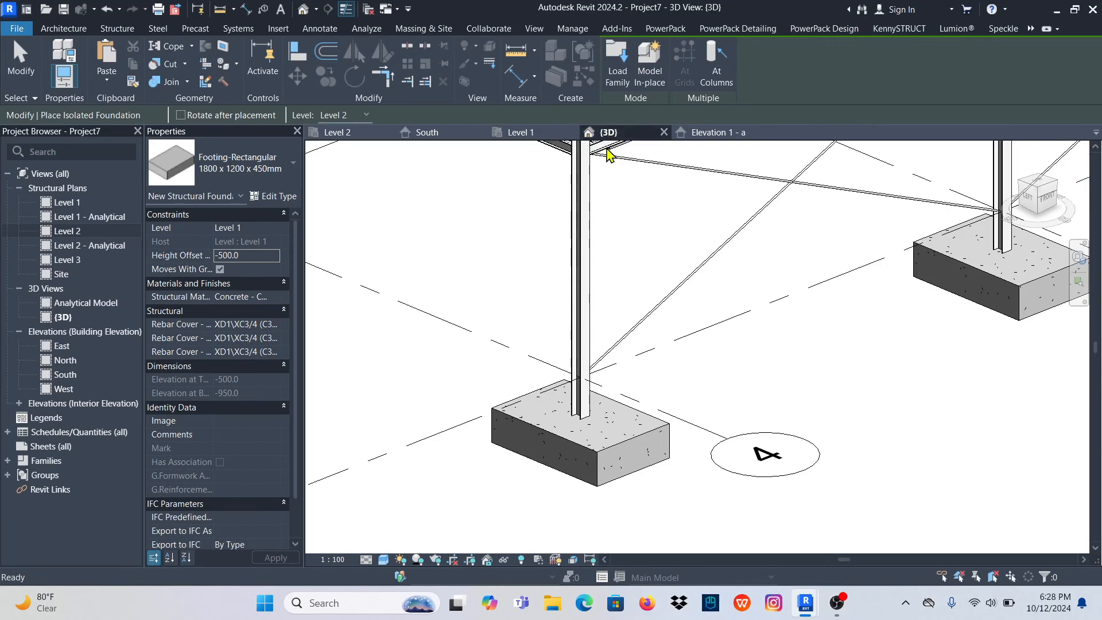
scroll(665, 385, down, 5)
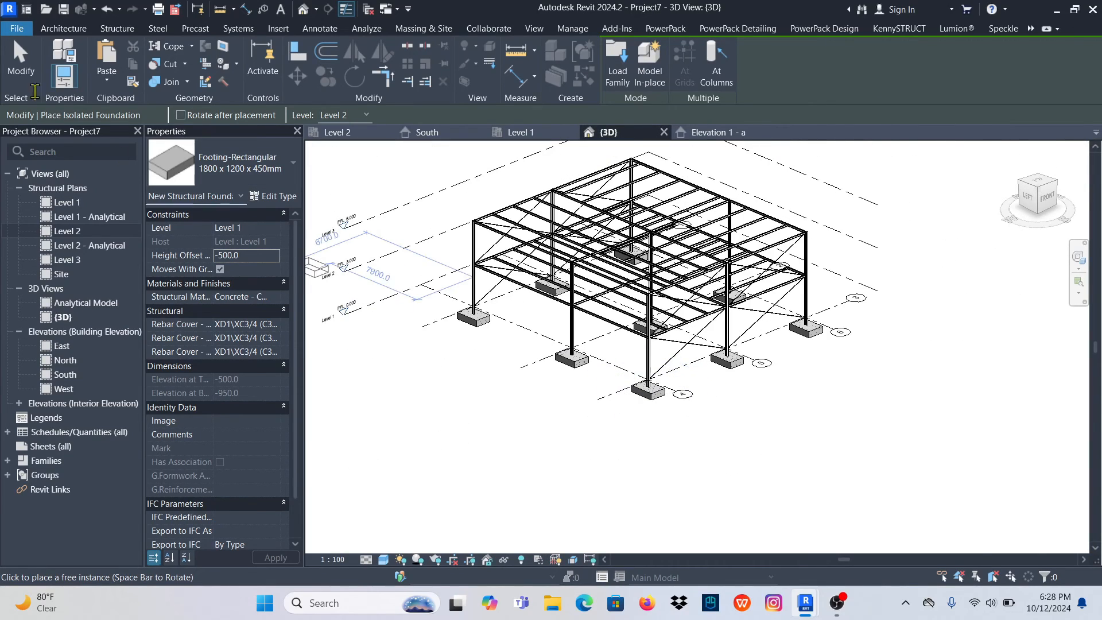
click(21, 61)
scroll(716, 278, up, 5)
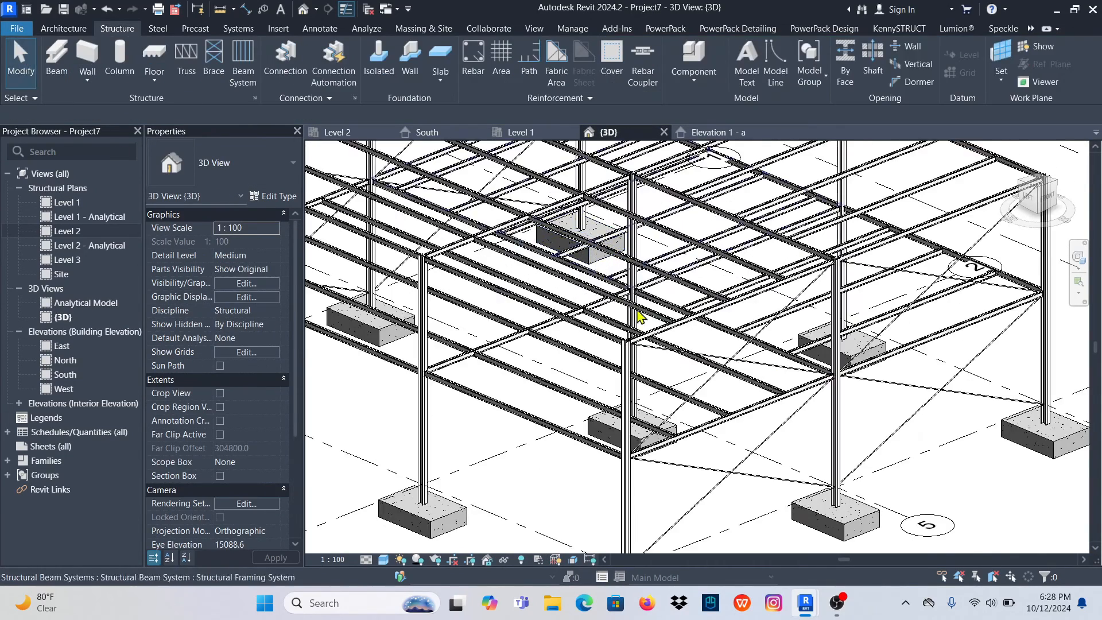
scroll(639, 315, down, 4)
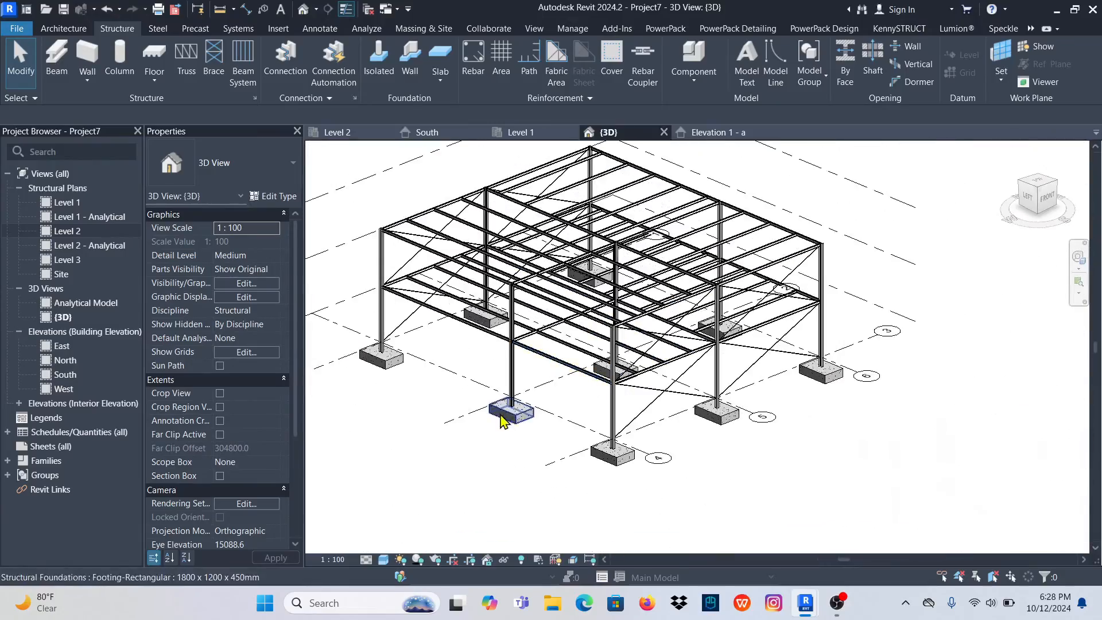
shift+middle_drag(504, 407, 469, 510)
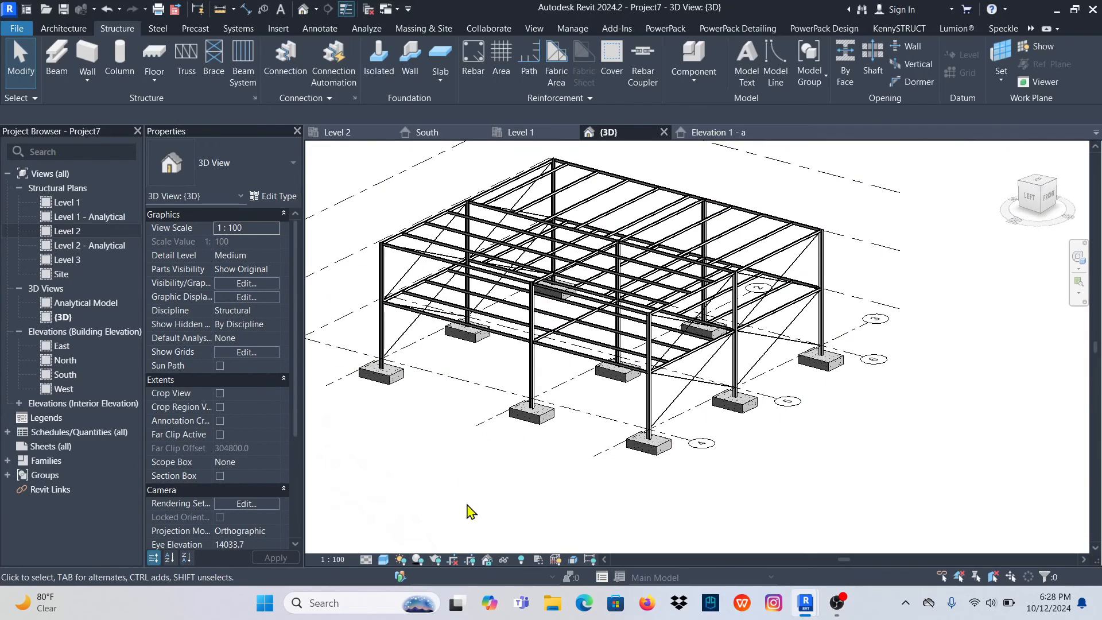
Set the 3D view's visual style to Shaded, with anti-aliased smooth lines and ambient shadows applied
click(390, 559)
click(418, 512)
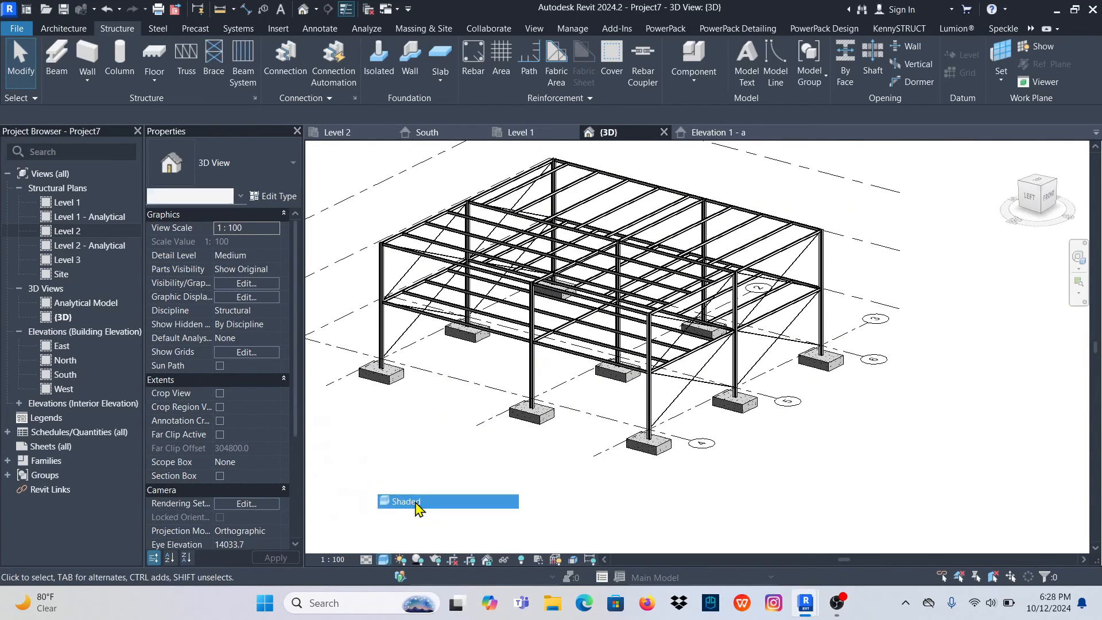
click(383, 559)
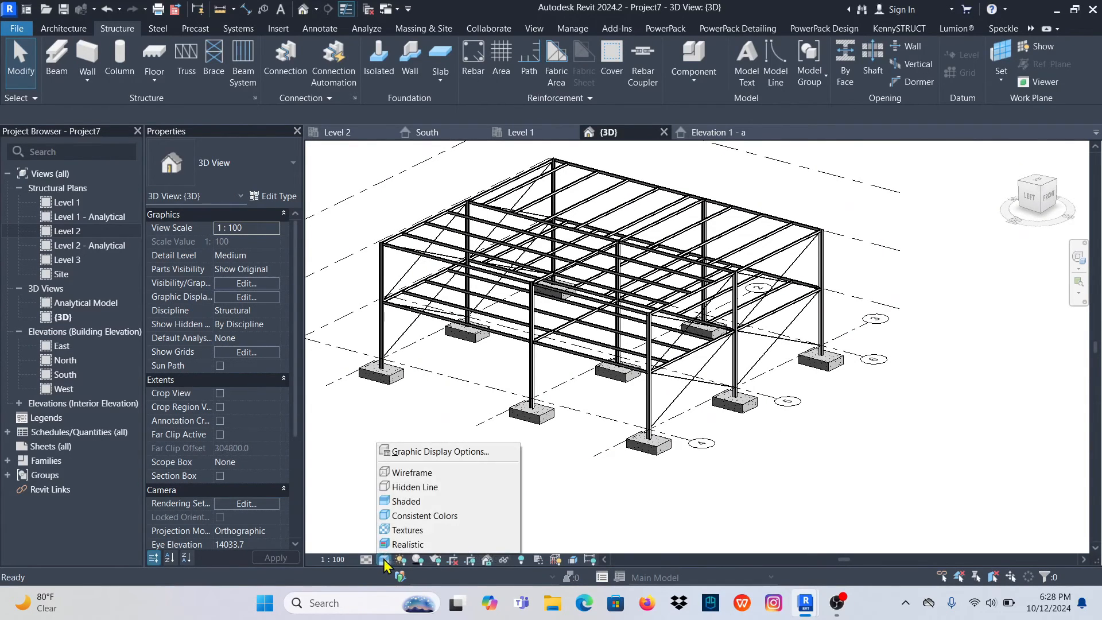
click(411, 456)
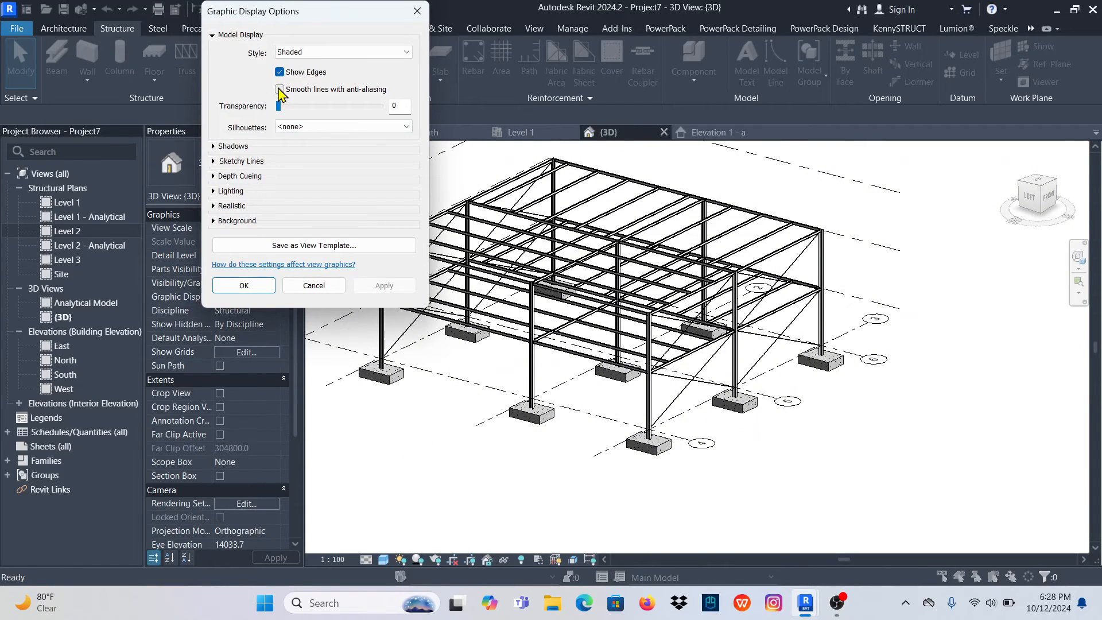
click(214, 147)
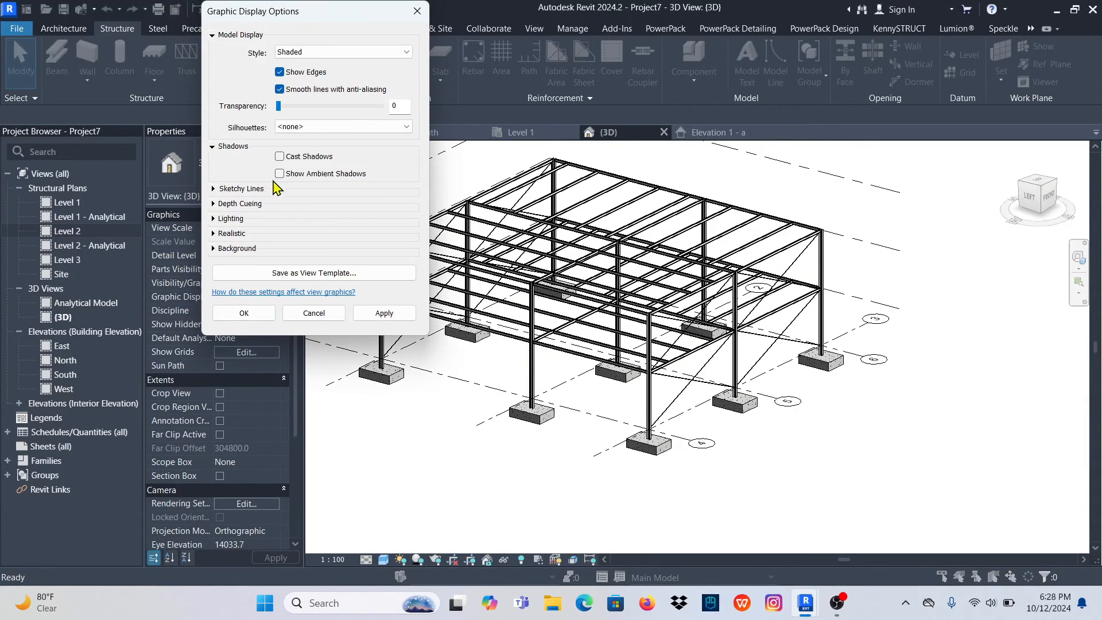
click(383, 314)
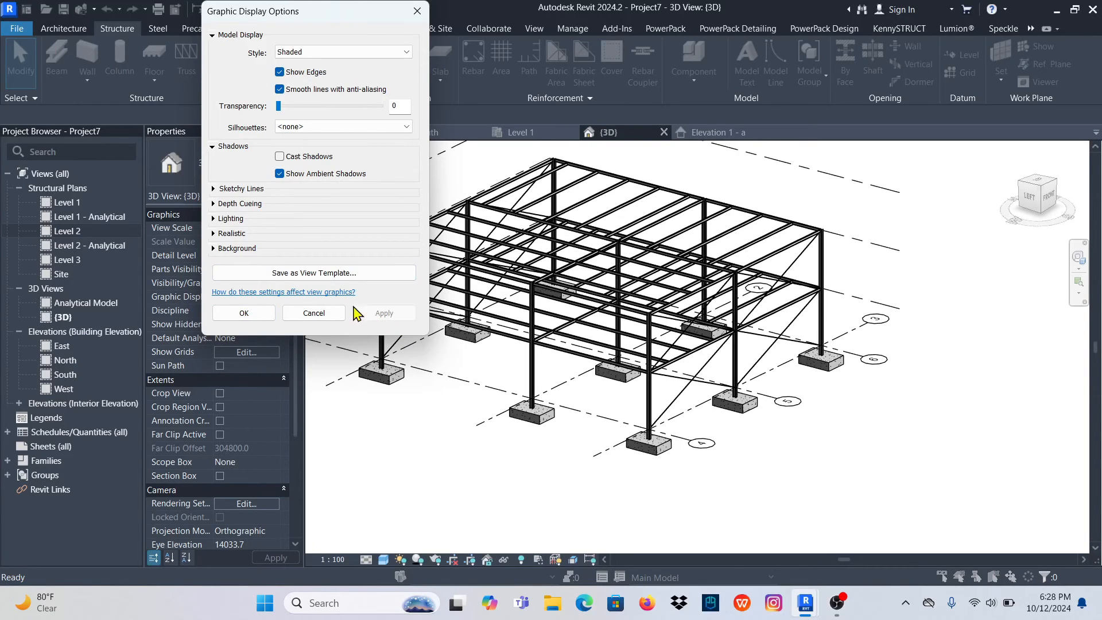
Set the view's sun, ambient light and shadows lighting values to 0, accept the display options, and review the frame
click(213, 219)
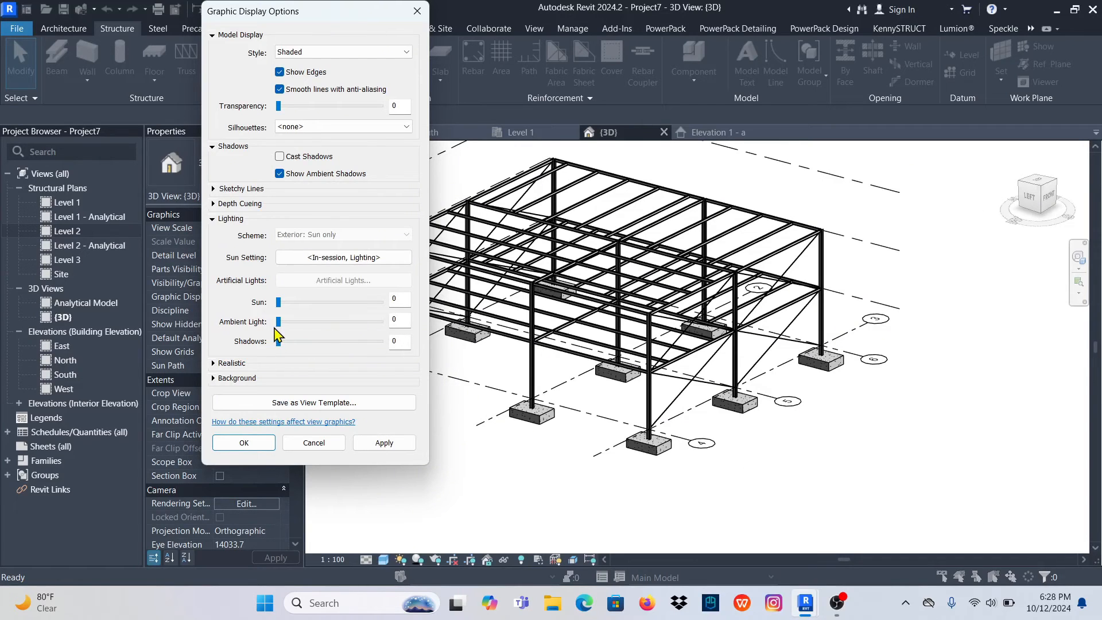
click(382, 445)
click(244, 443)
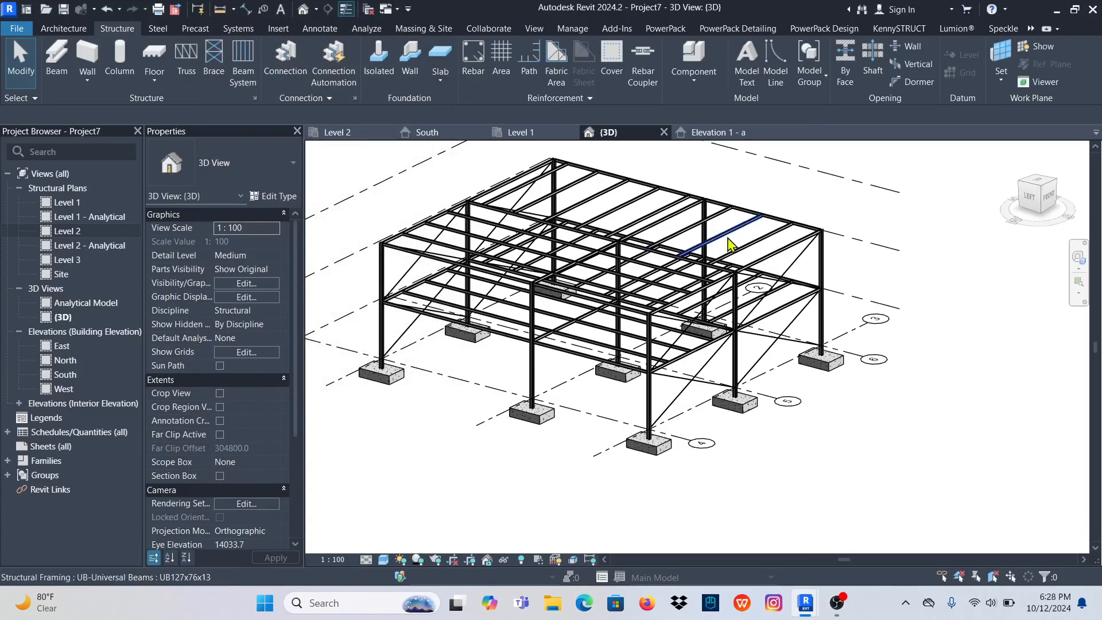
scroll(727, 238, up, 6)
scroll(662, 357, down, 8)
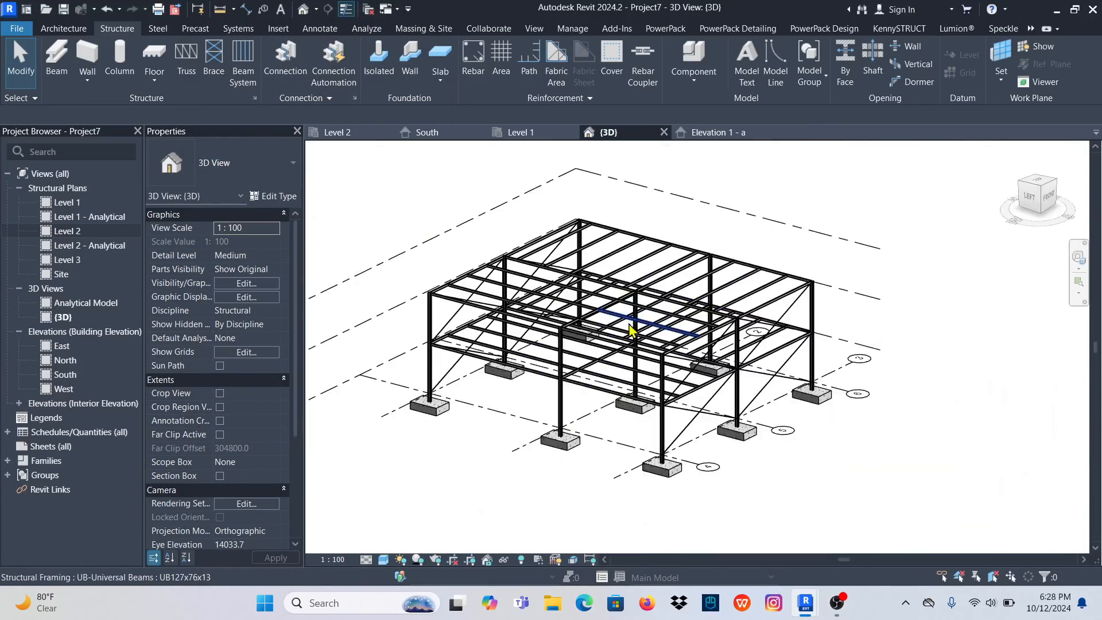
scroll(635, 327, up, 2)
scroll(696, 276, down, 2)
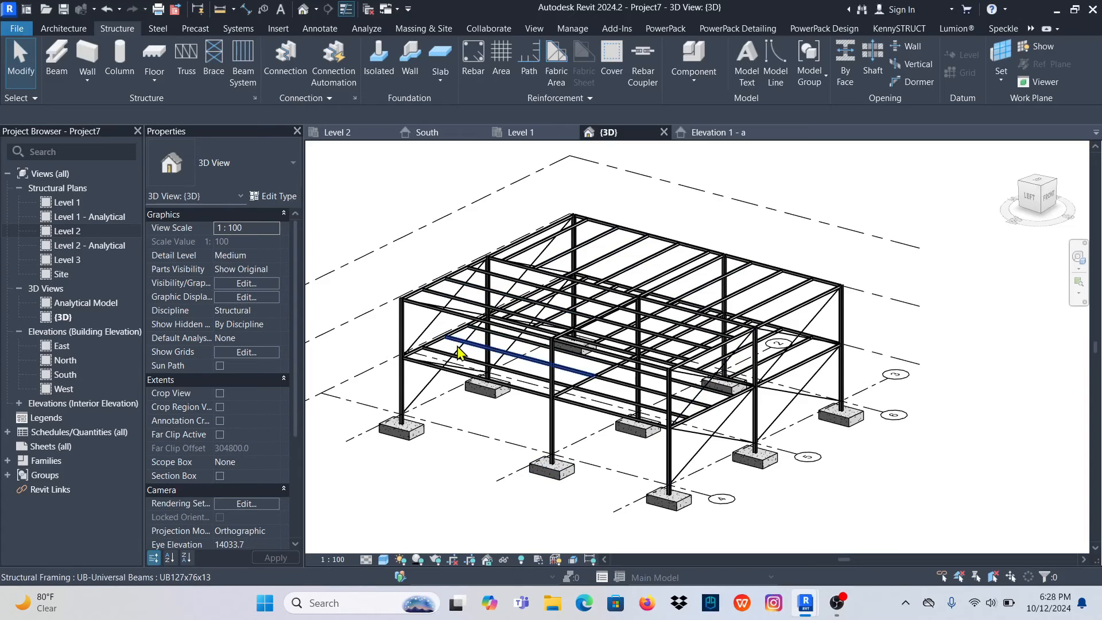
scroll(572, 271, down, 3)
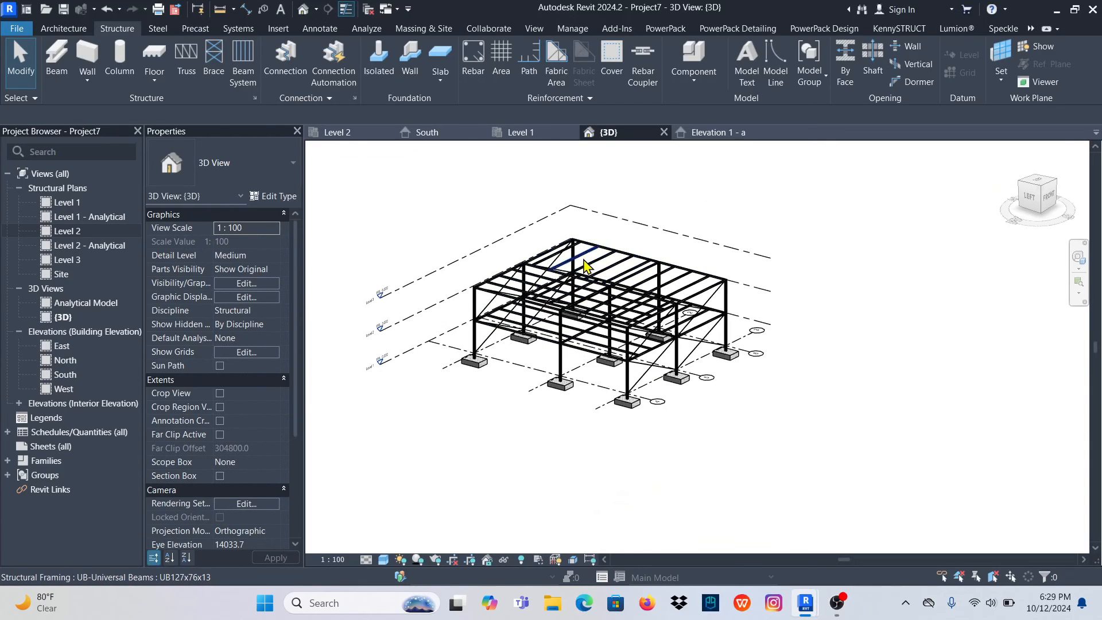
Save the project as "stell frame 22" in the Youtube Videos folder under Documents
scroll(584, 260, up, 5)
scroll(683, 286, down, 3)
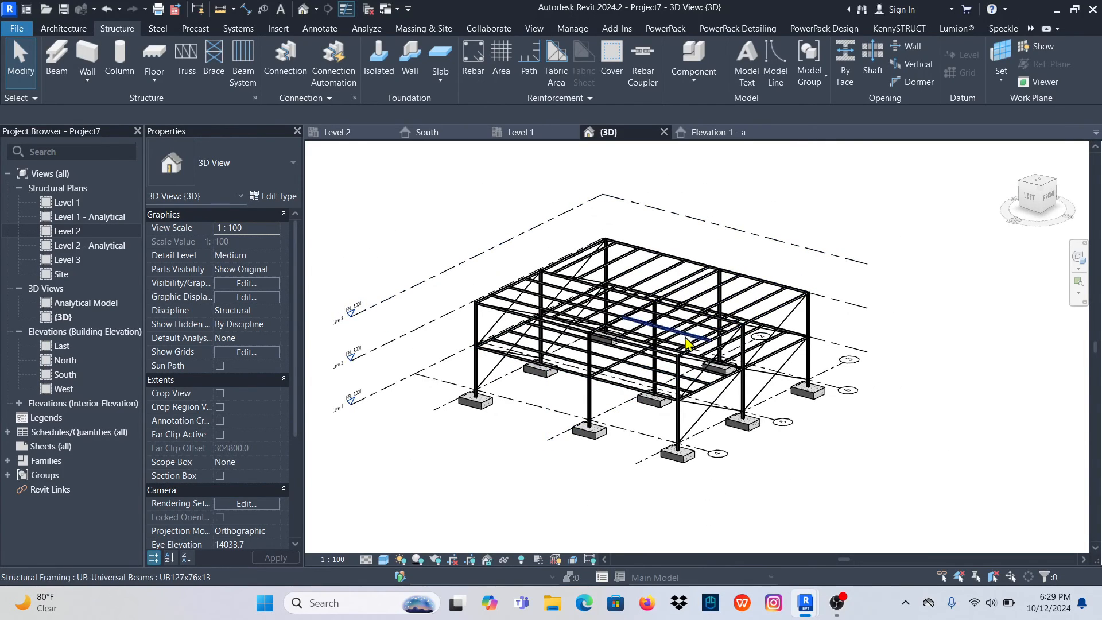
scroll(686, 343, up, 2)
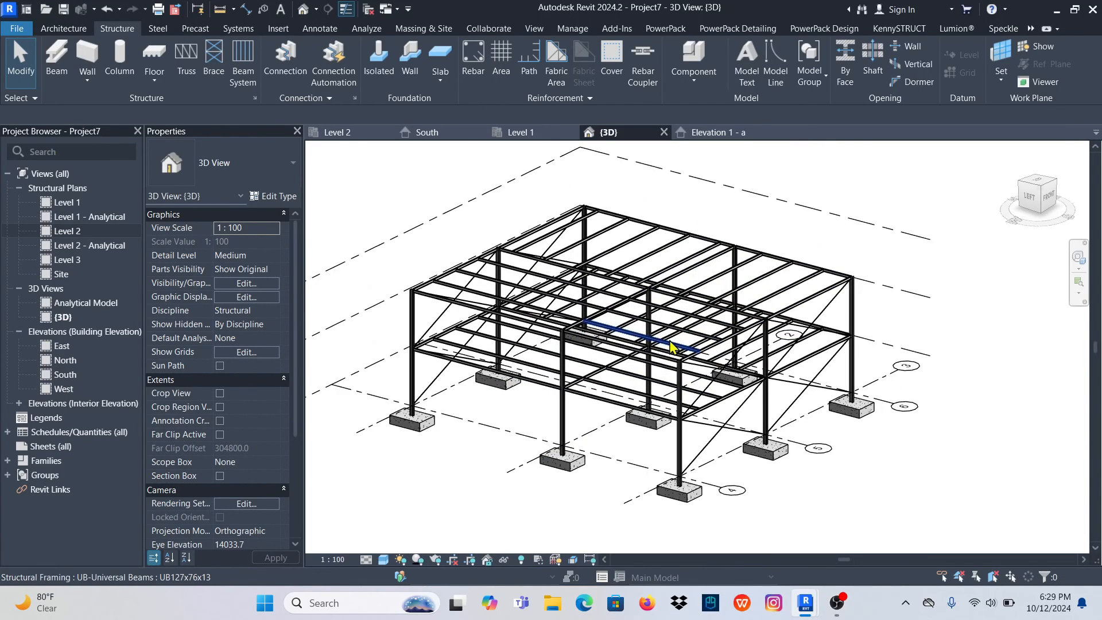
click(17, 30)
mouse_move(78, 224)
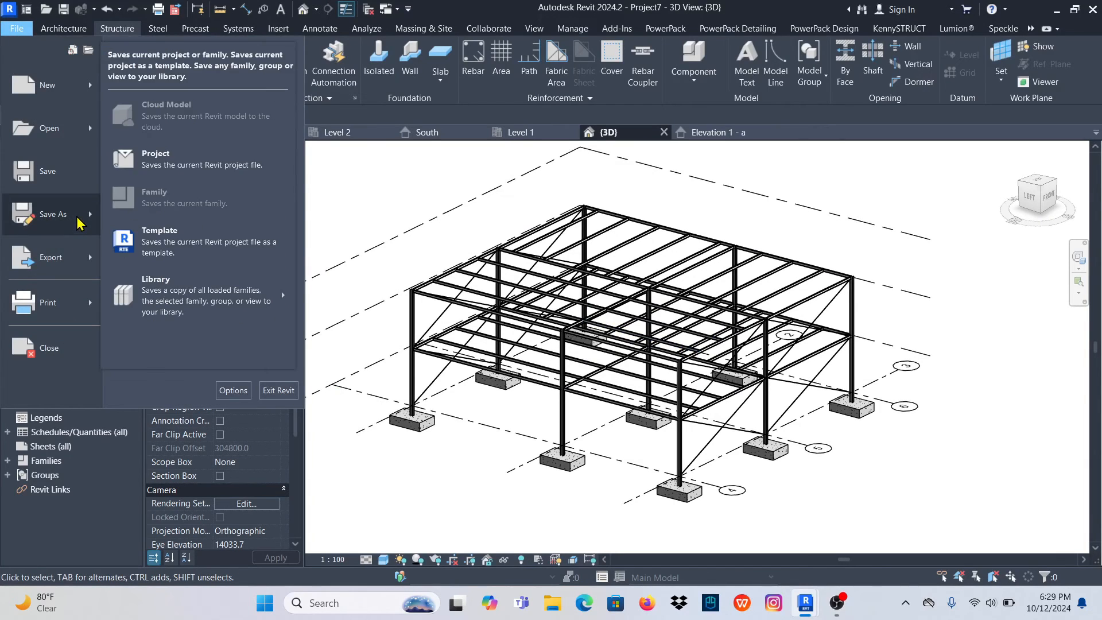
click(164, 156)
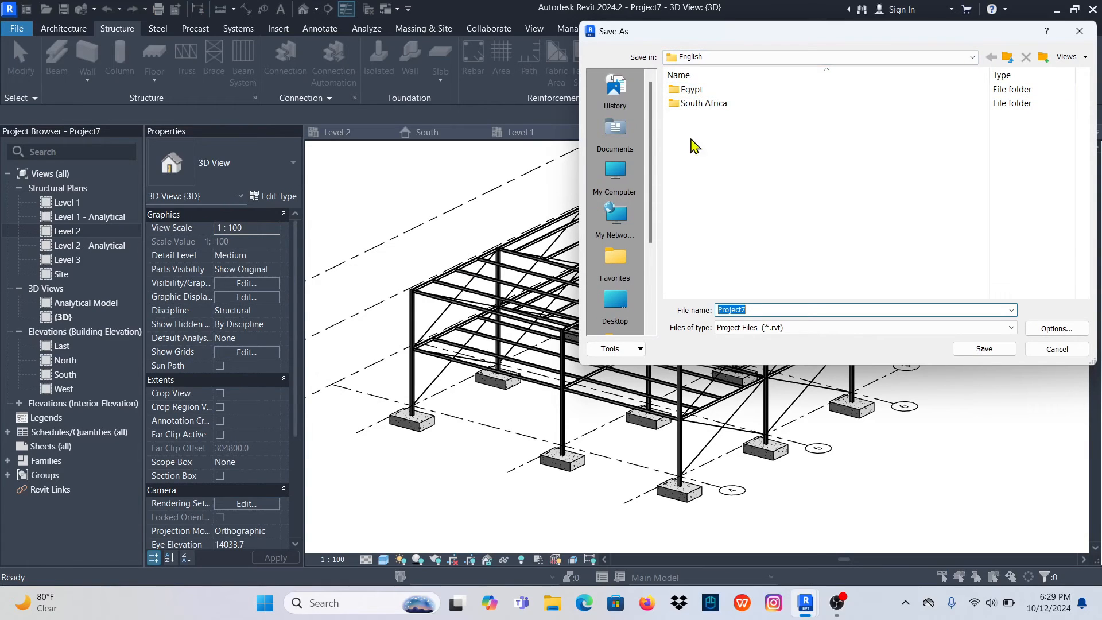
click(616, 130)
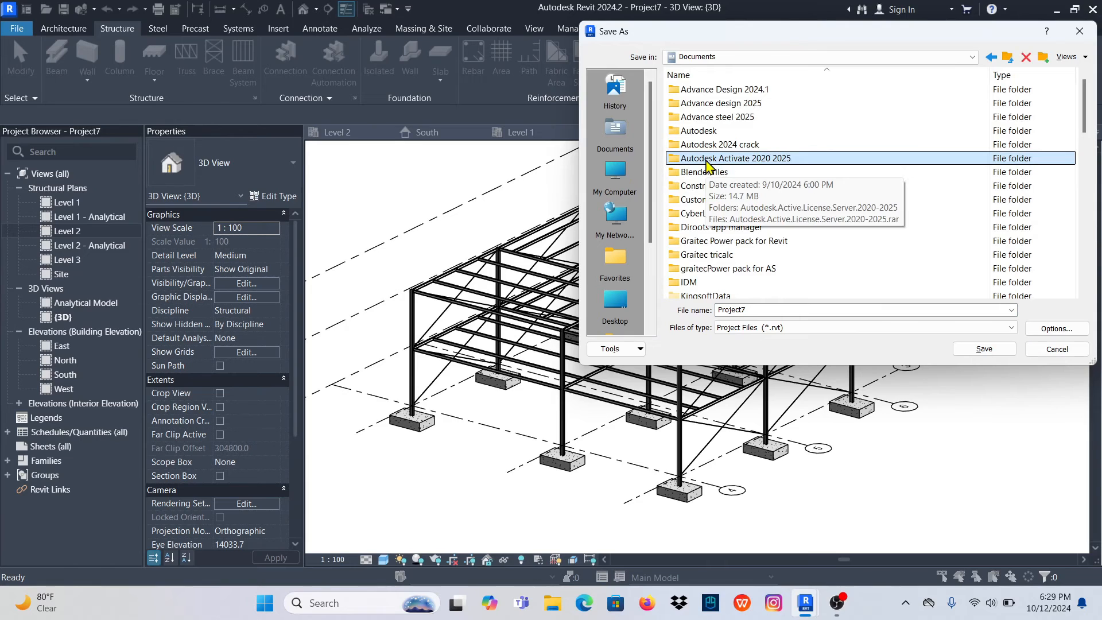
scroll(707, 166, down, 10)
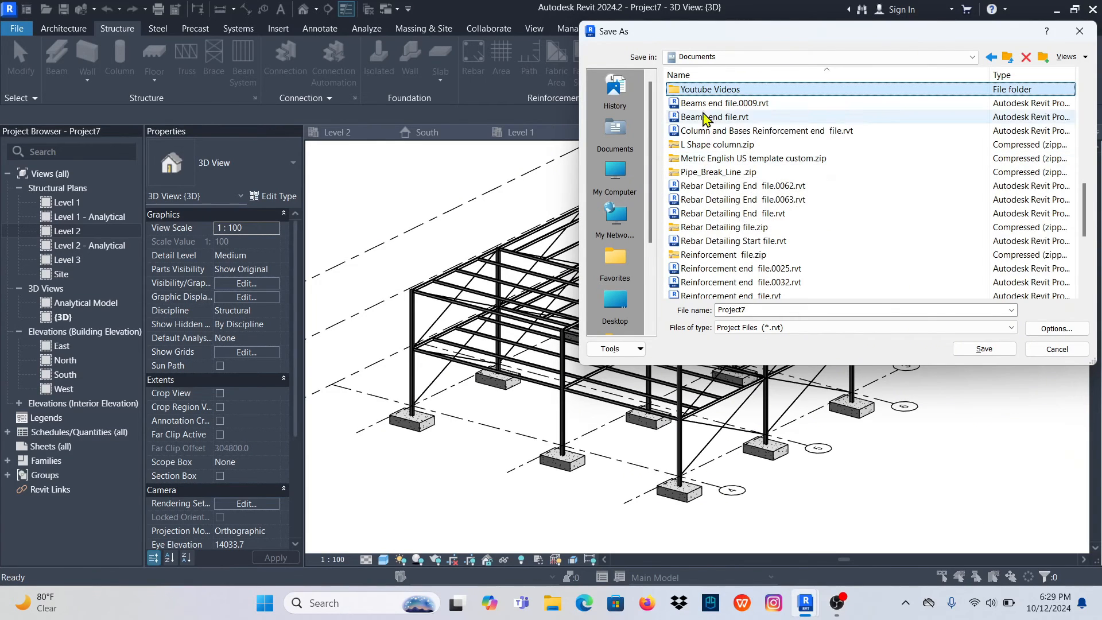
double_click(697, 87)
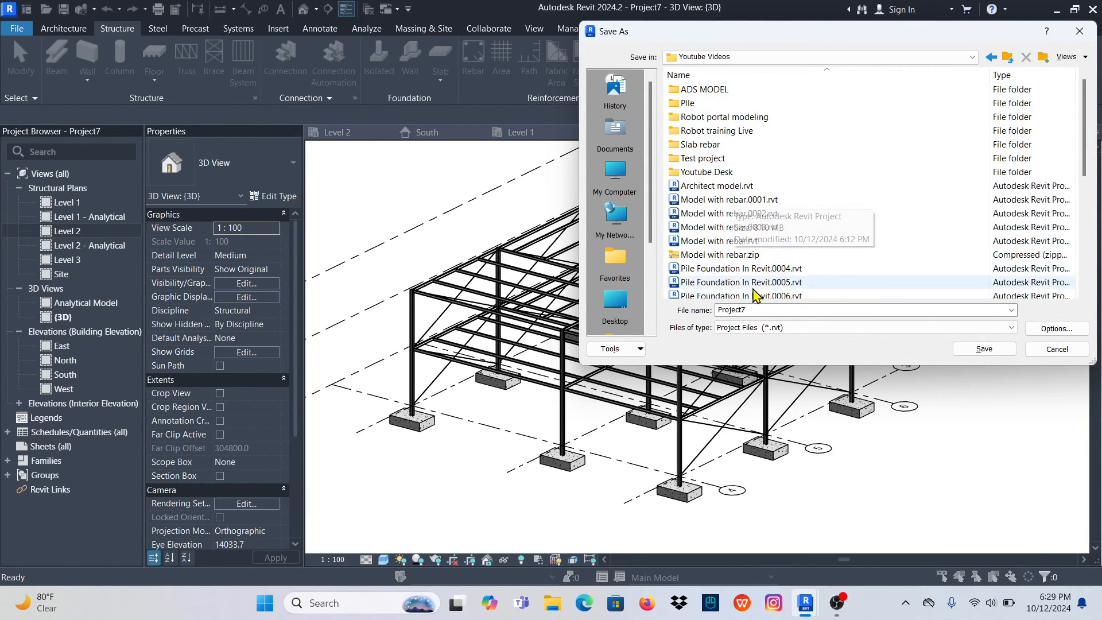
text(stell frame 22)
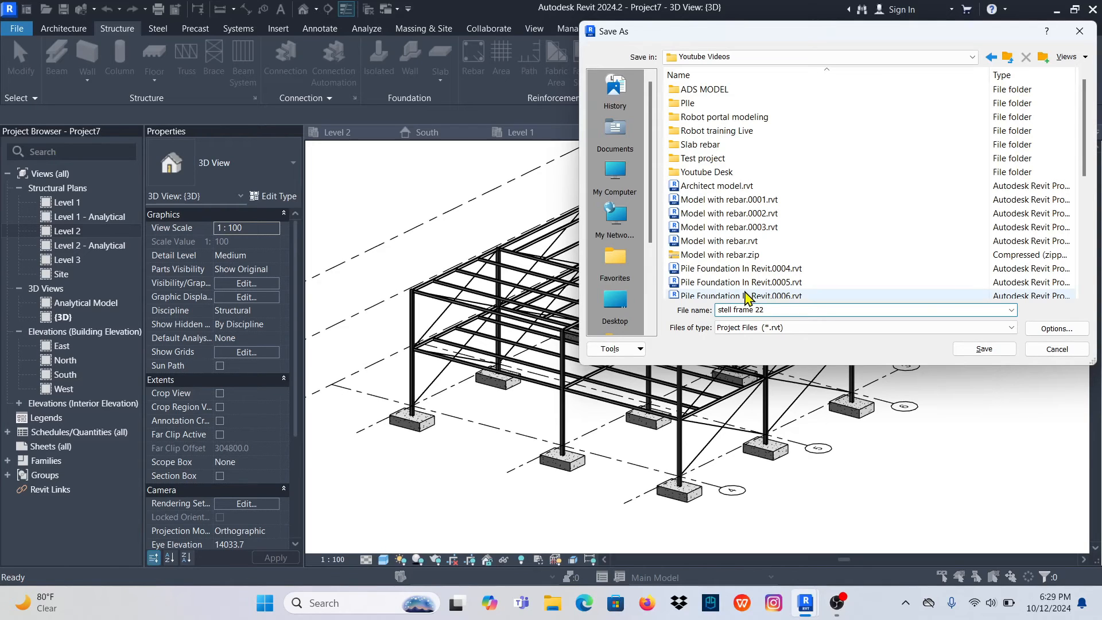
click(979, 351)
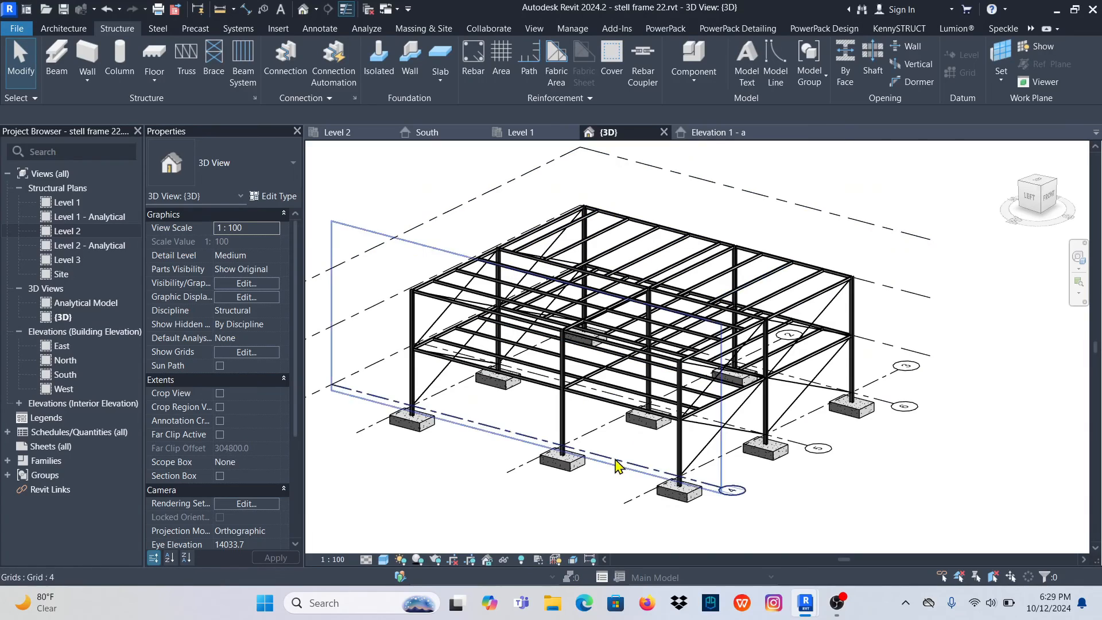
Close all open views of the saved steel frame project, including the interior elevation, 3D, Level 1, South and Level 2 views
scroll(461, 344, up, 3)
scroll(460, 344, down, 5)
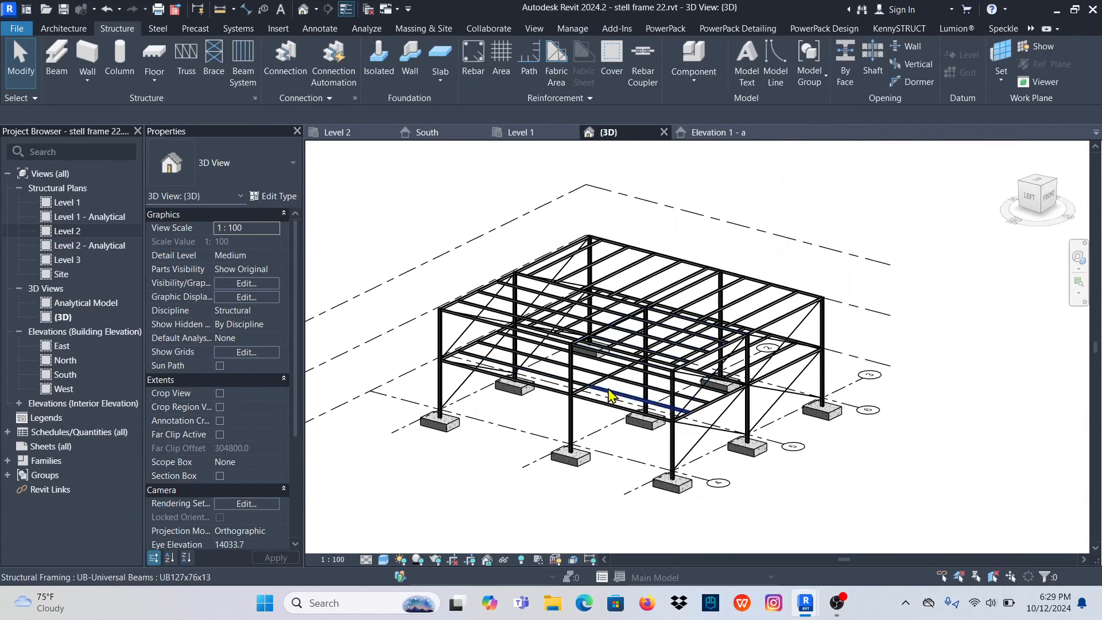
click(755, 133)
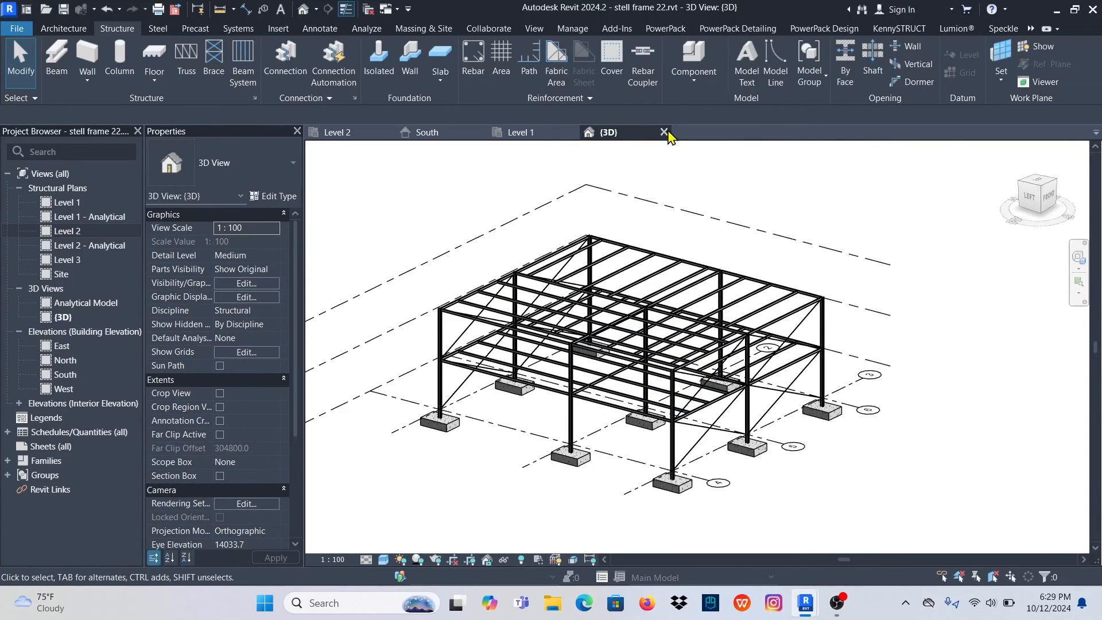
click(663, 132)
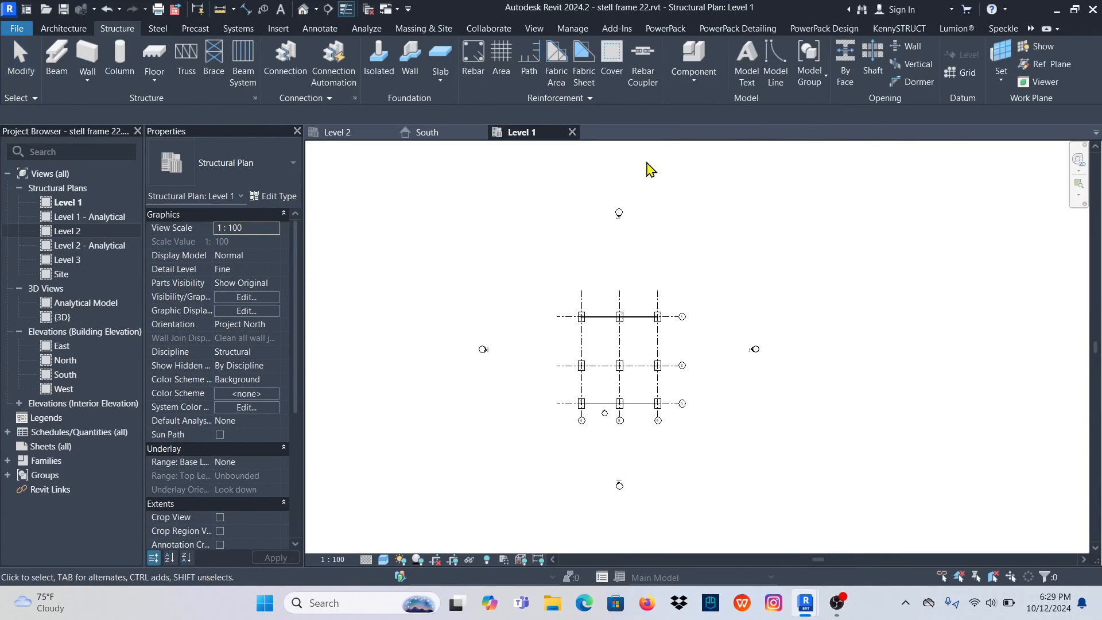
click(572, 131)
click(480, 133)
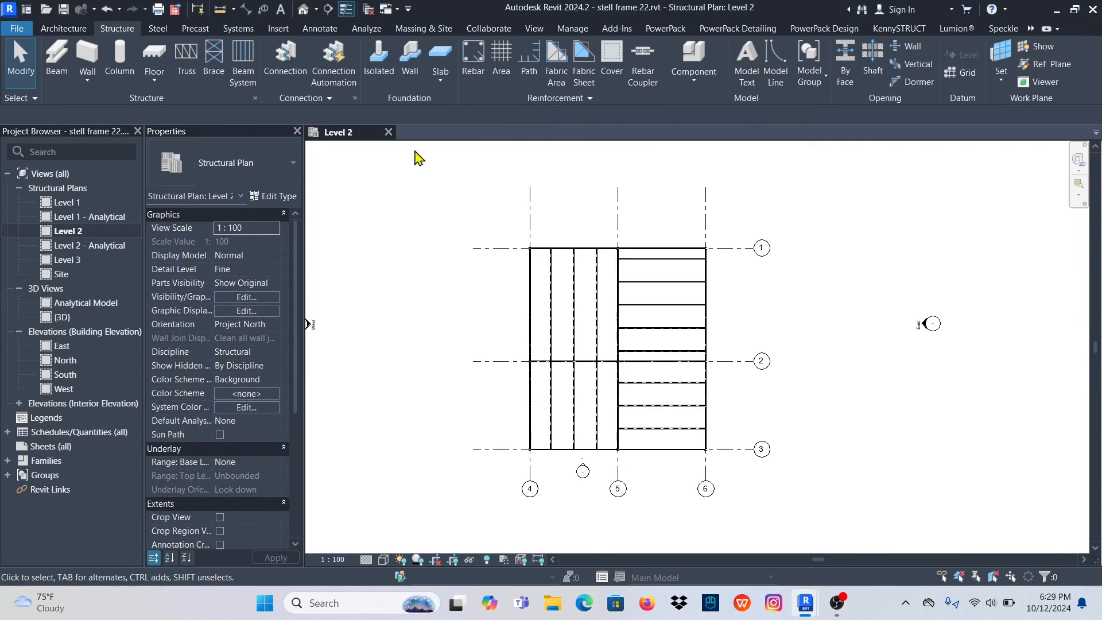
click(389, 133)
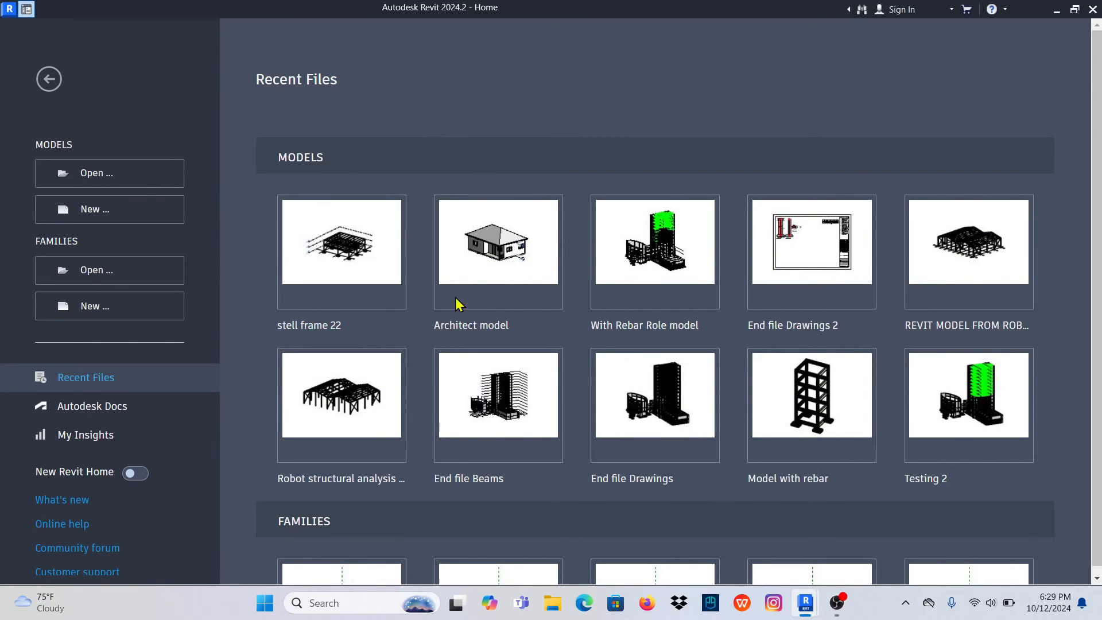
Create a new project from the Structural Analysis-DefaultGBRENU.rte template in the English templates folder
click(87, 218)
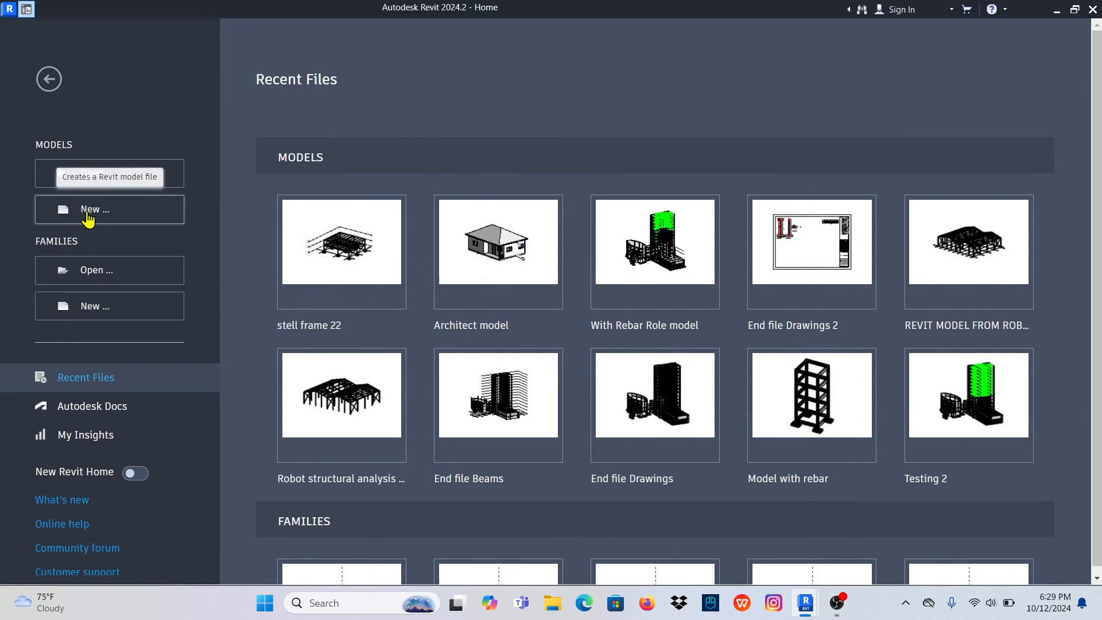
click(720, 108)
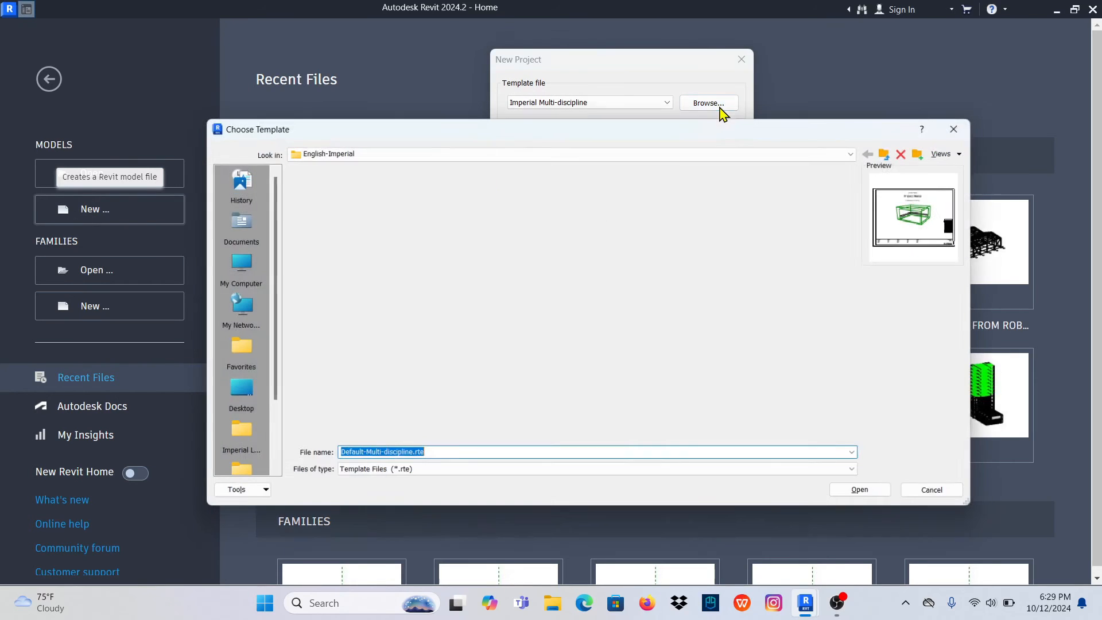
click(861, 149)
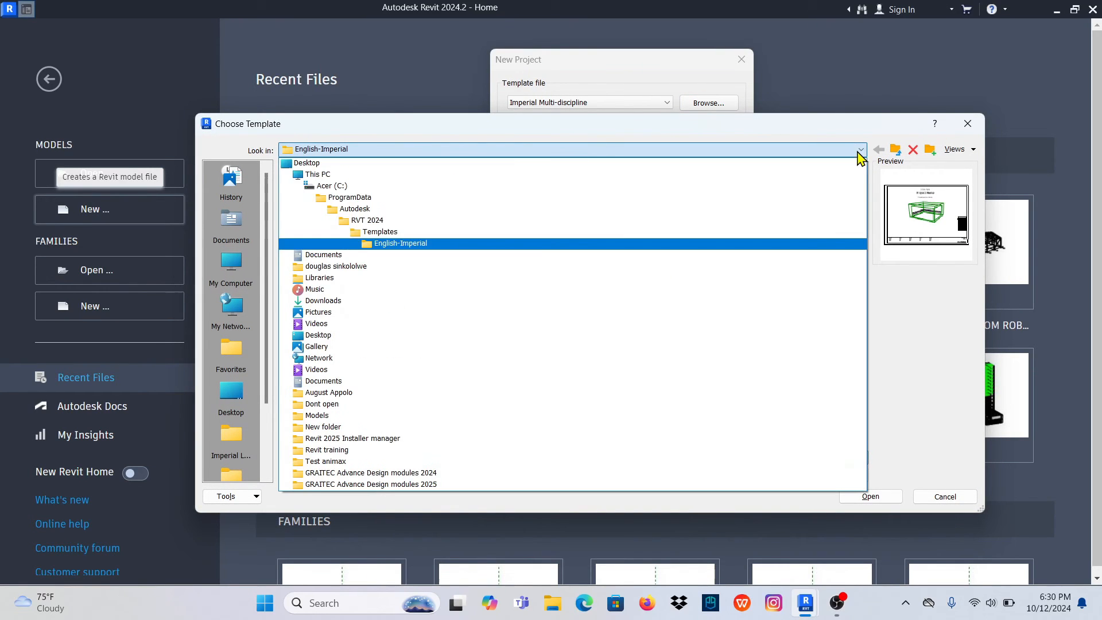
click(390, 232)
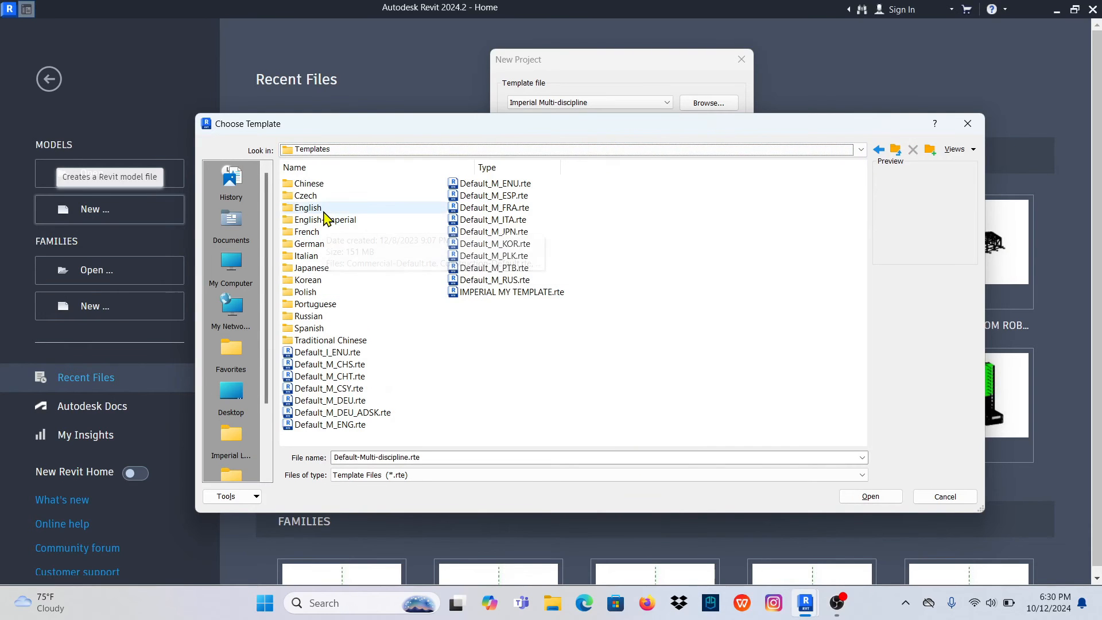
double_click(315, 209)
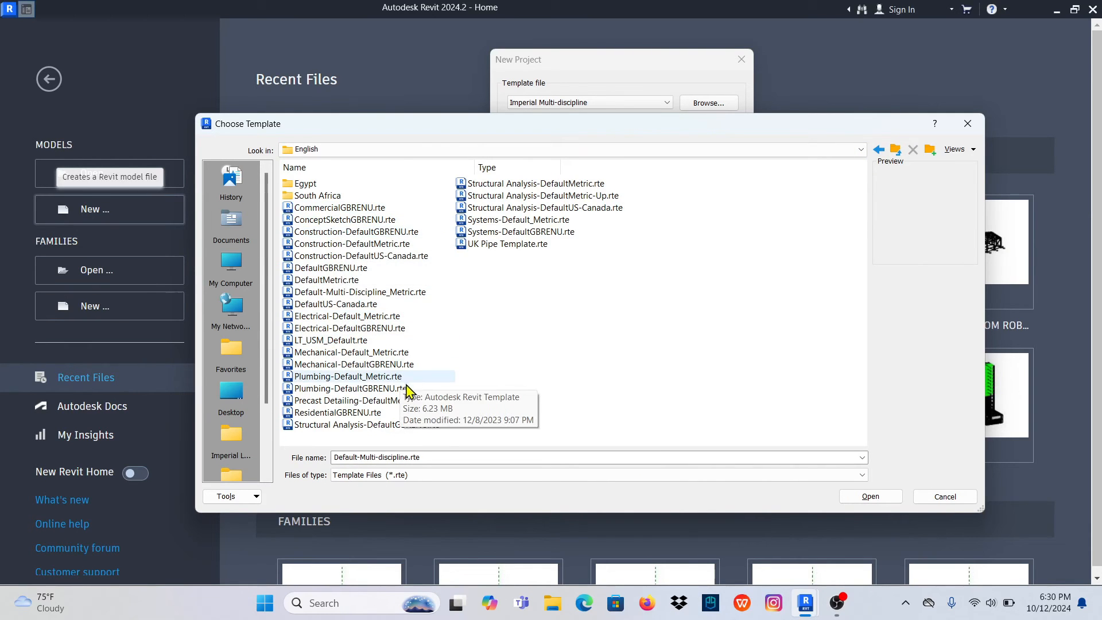
click(367, 424)
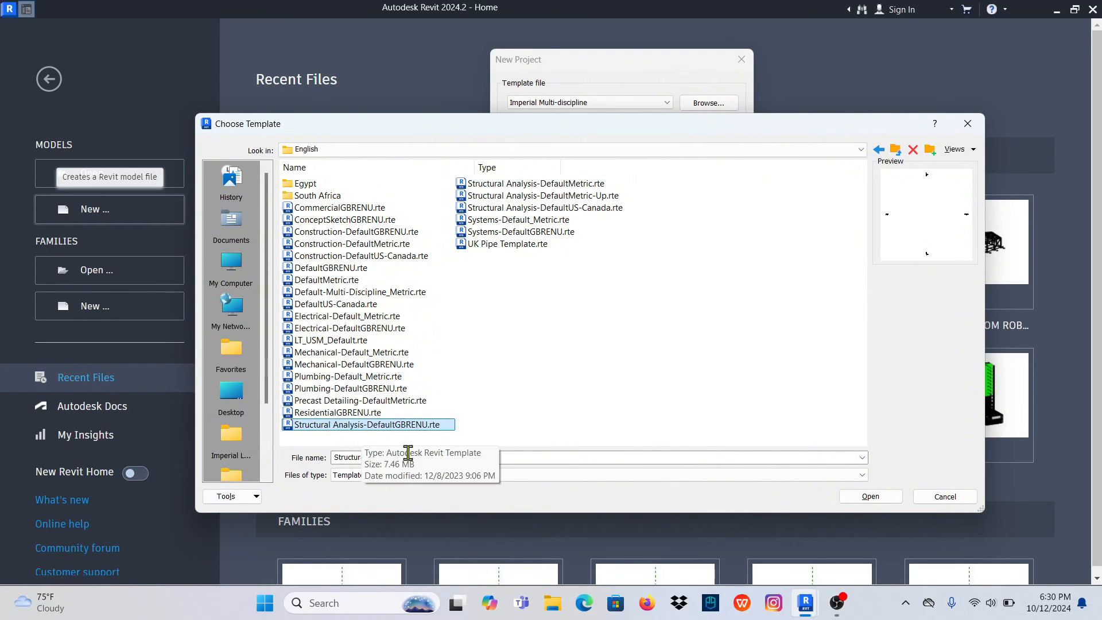
click(875, 497)
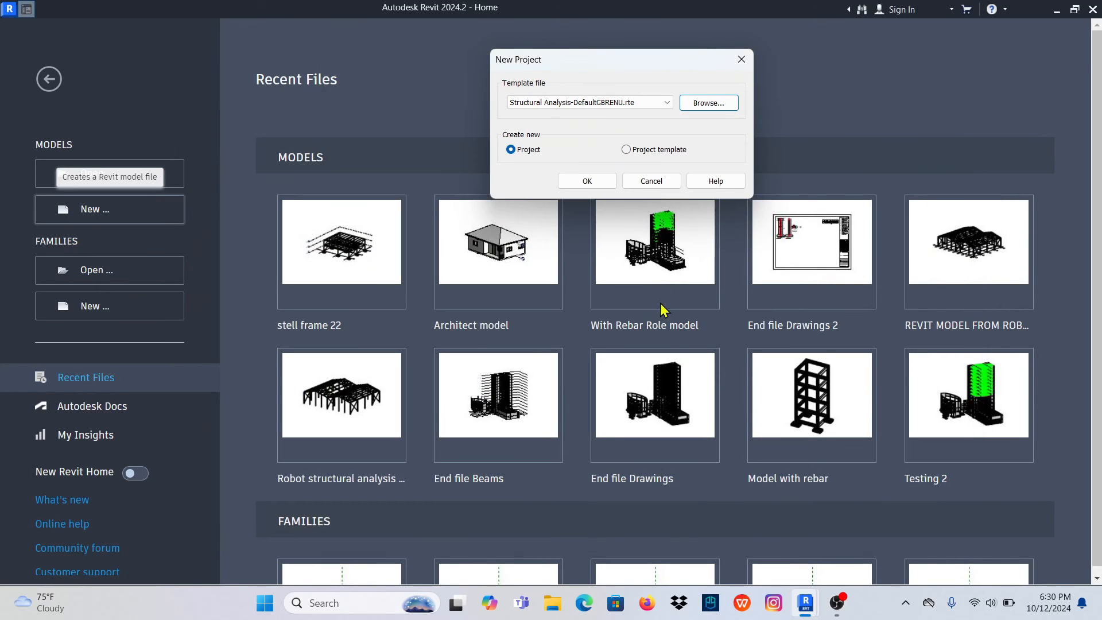
click(588, 181)
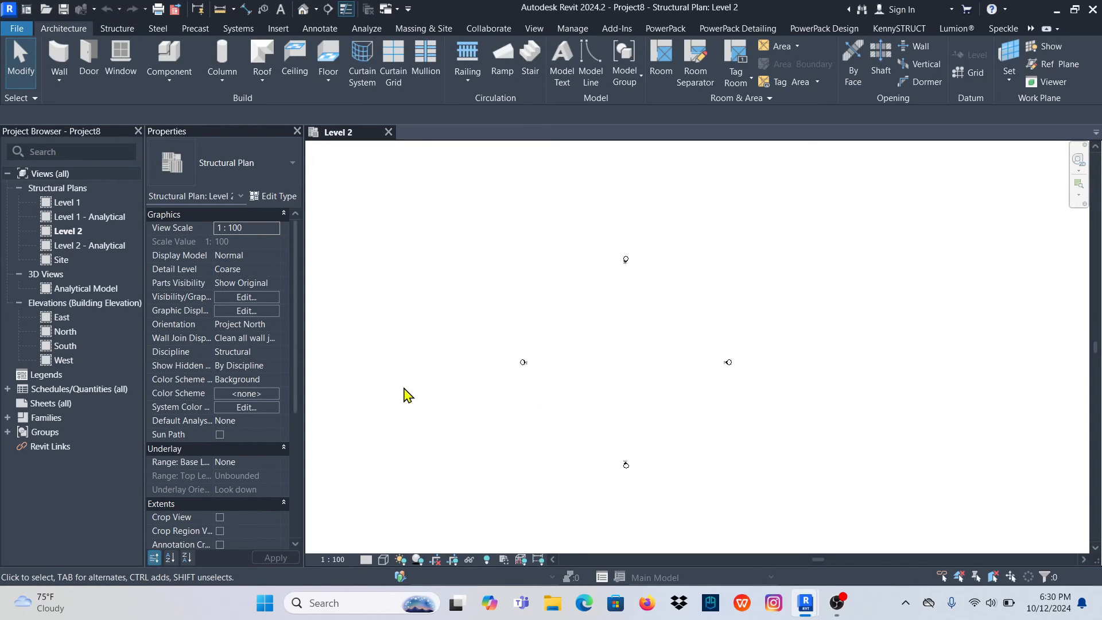
Open the South elevation and draw a new level above Level 2 at an elevation of about 6.300, aligned with the existing levels
double_click(75, 347)
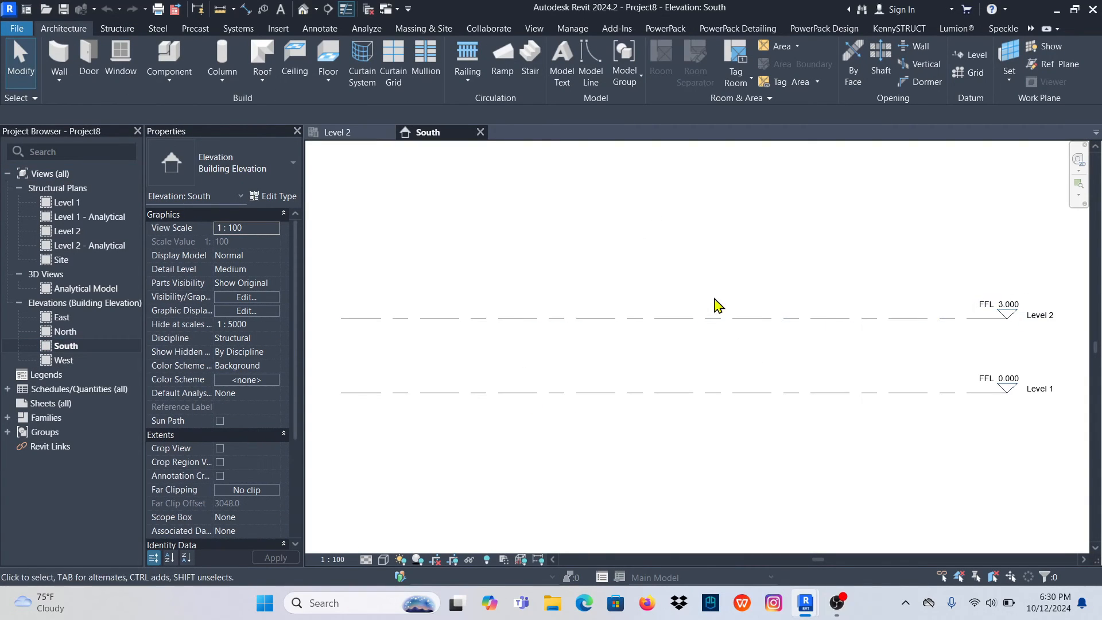
scroll(886, 311, down, 2)
scroll(878, 328, up, 1)
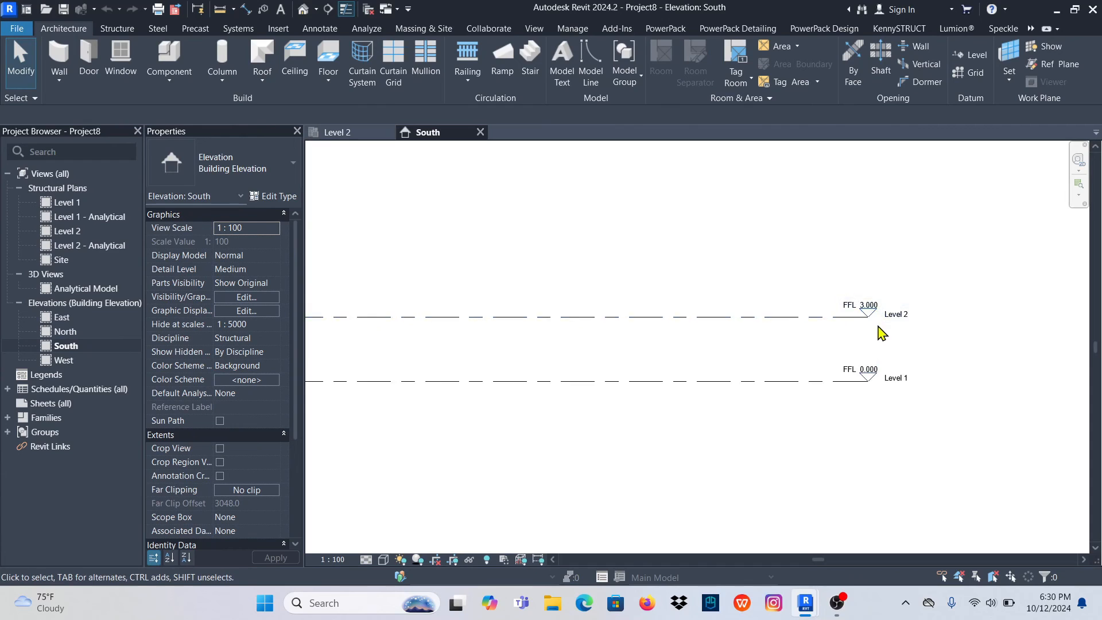
click(666, 325)
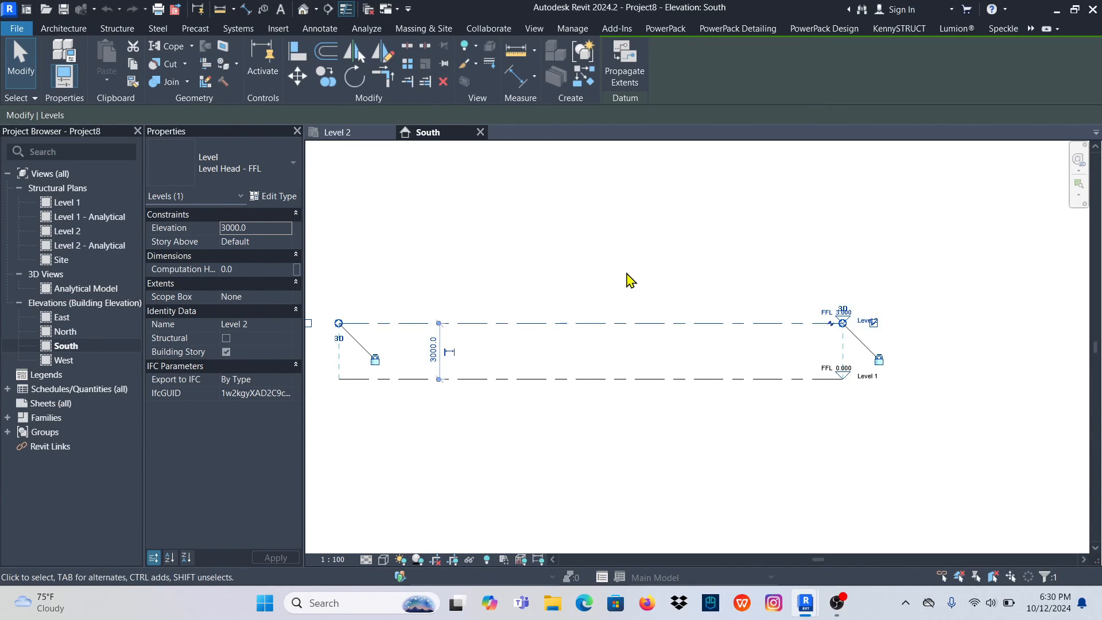
click(646, 313)
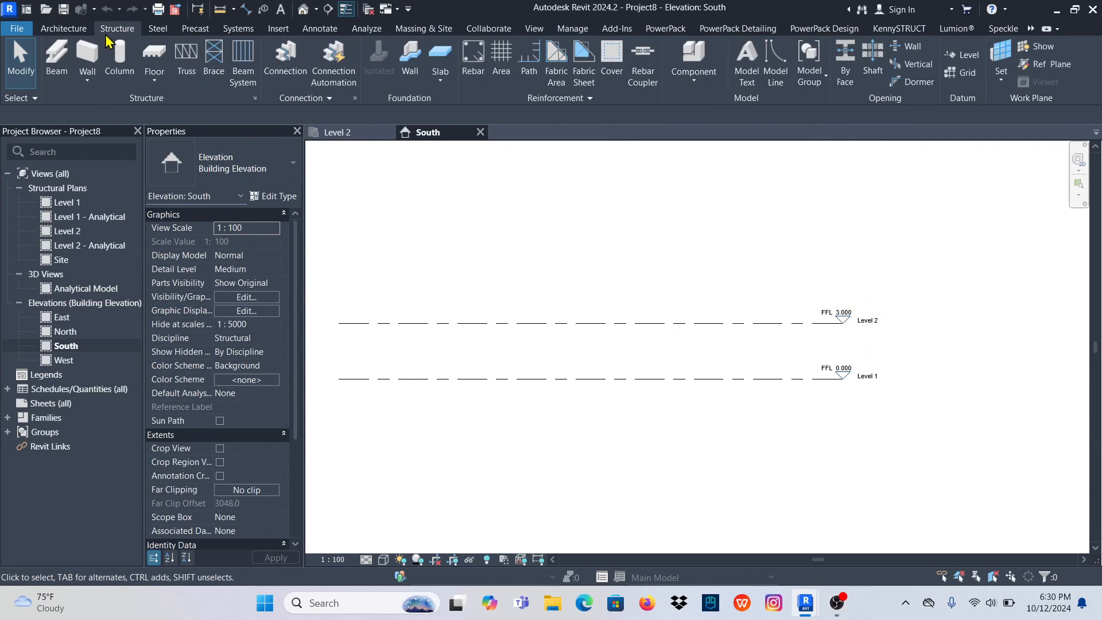
click(968, 55)
scroll(534, 303, down, 1)
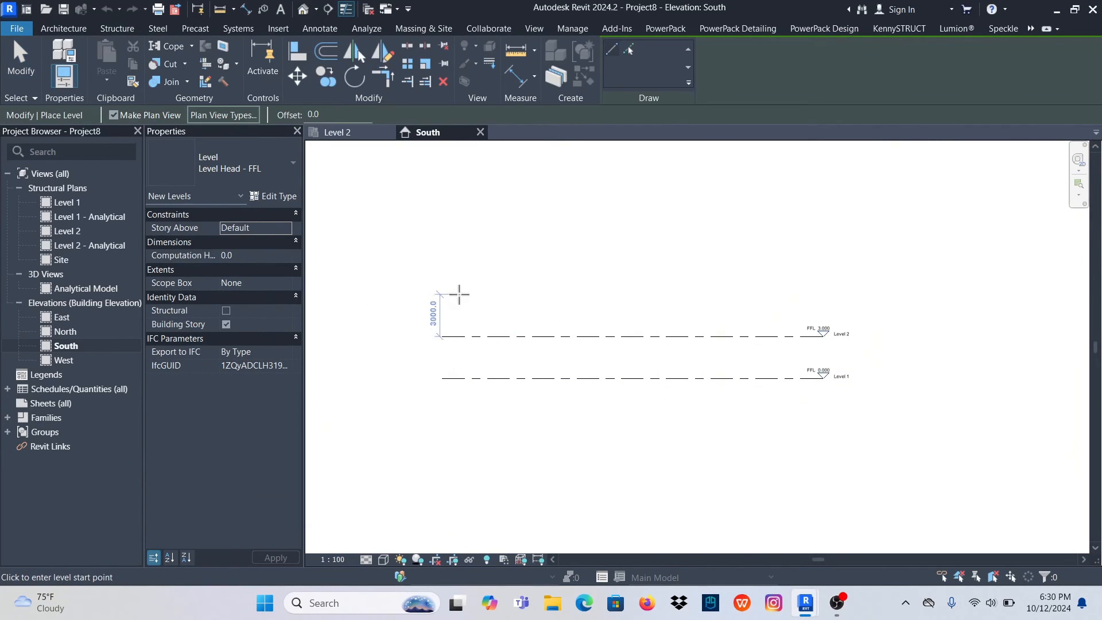
click(444, 290)
click(823, 290)
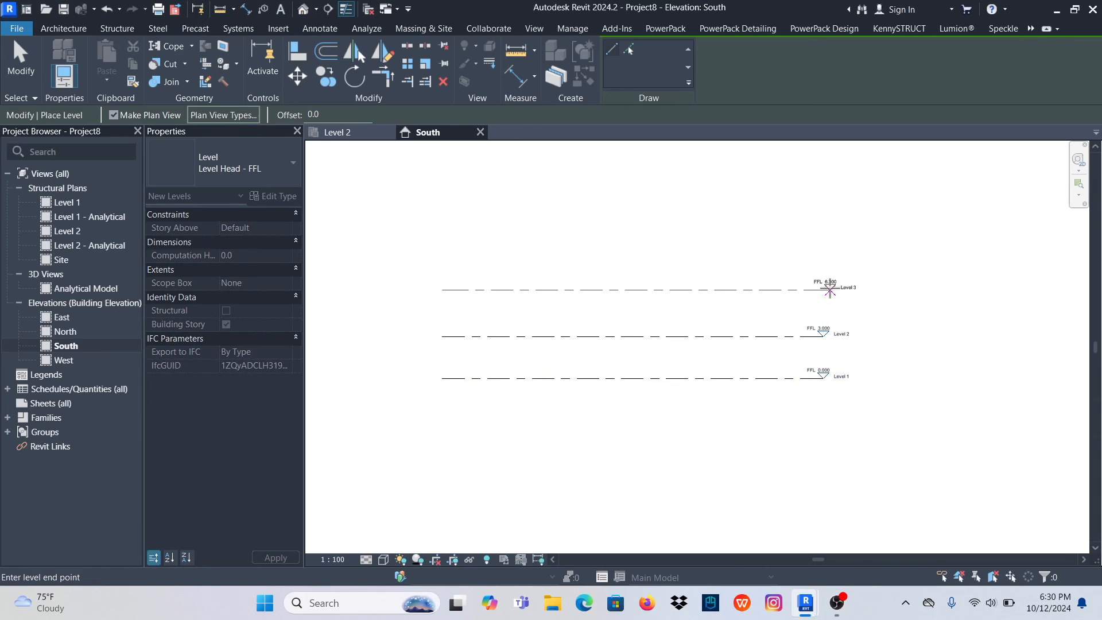
click(18, 67)
scroll(568, 301, up, 2)
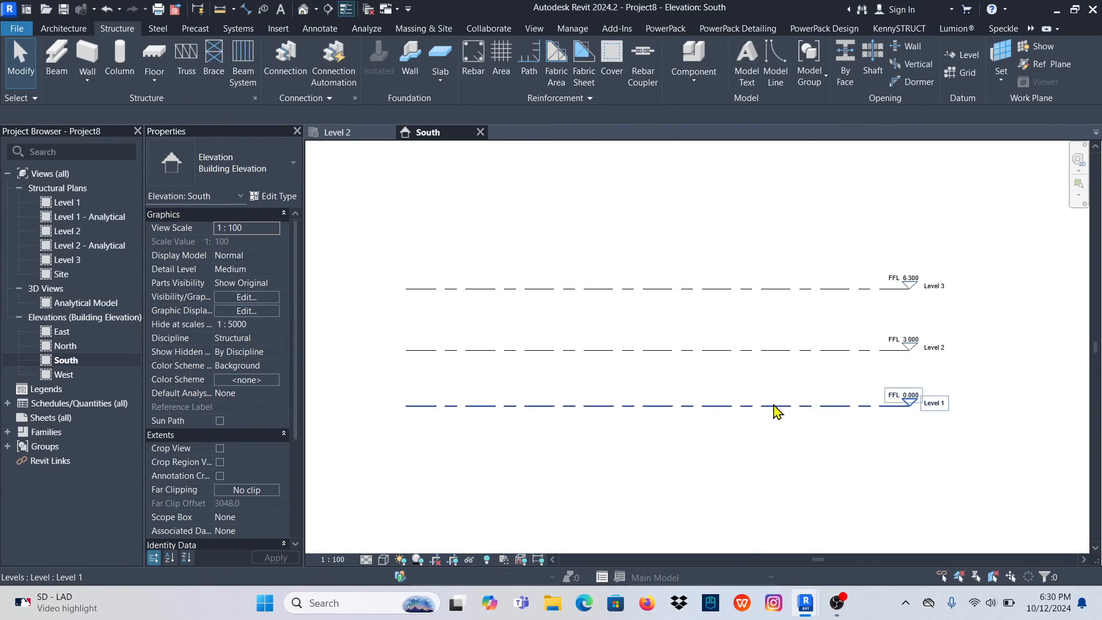
Draw another level 1200 mm below Level 1, aligned with the existing level ends, and end the level command
scroll(588, 338, down, 2)
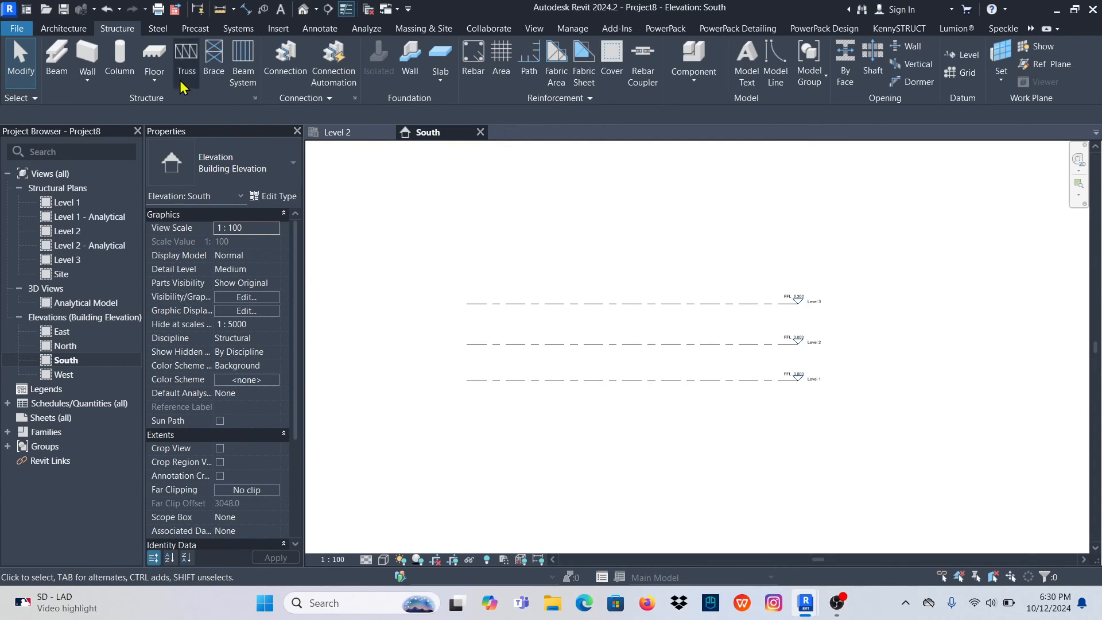
click(961, 55)
scroll(459, 393, up, 2)
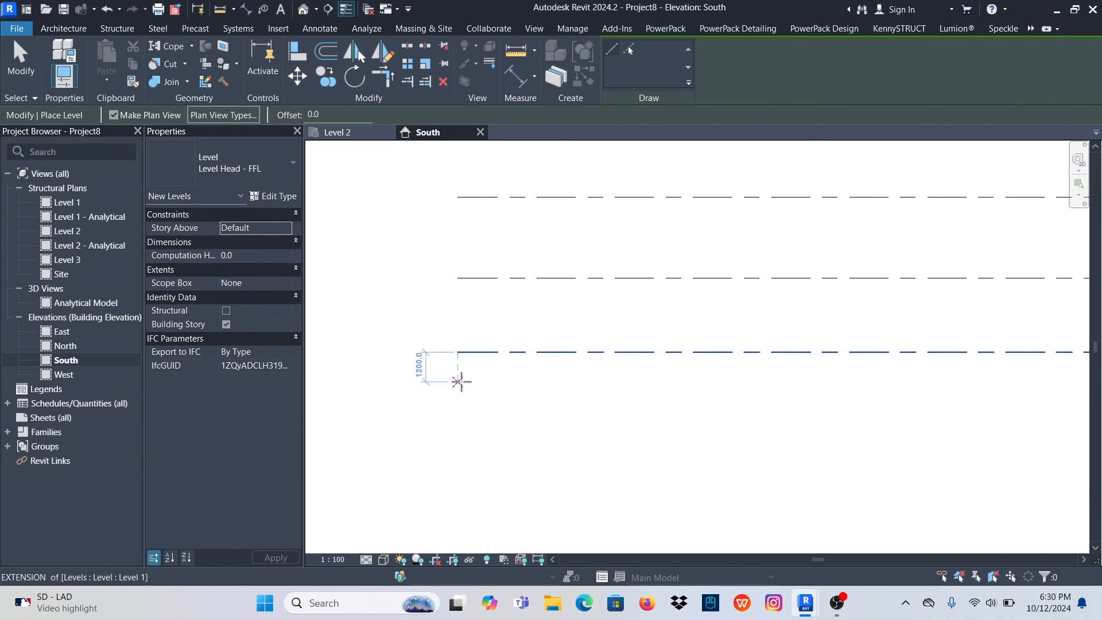
scroll(436, 383, down, 1)
click(449, 383)
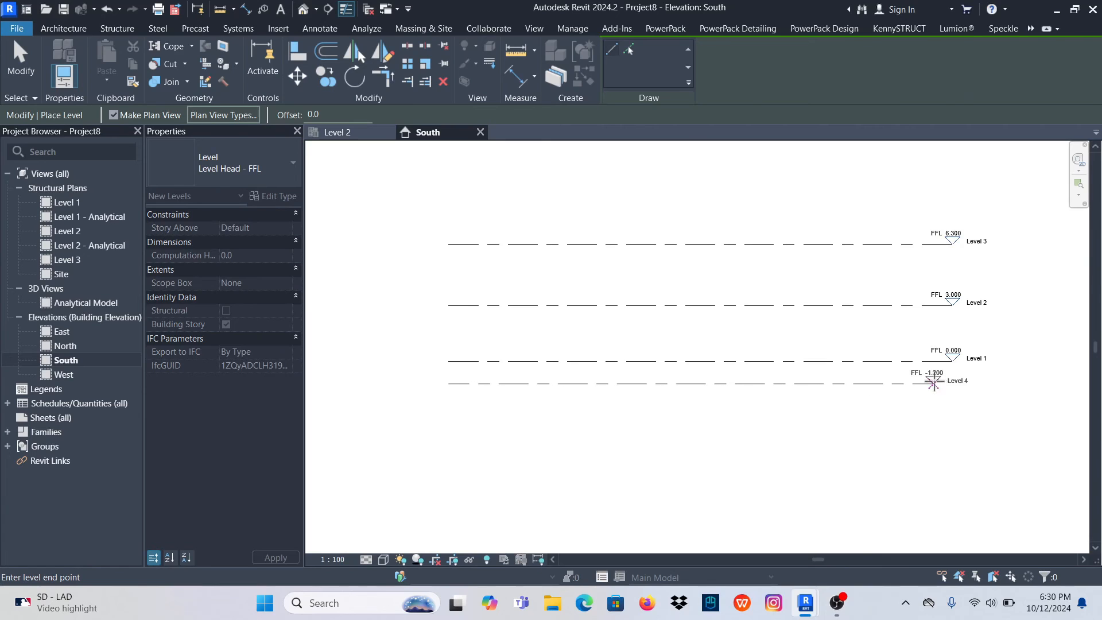
click(944, 382)
scroll(952, 375, up, 4)
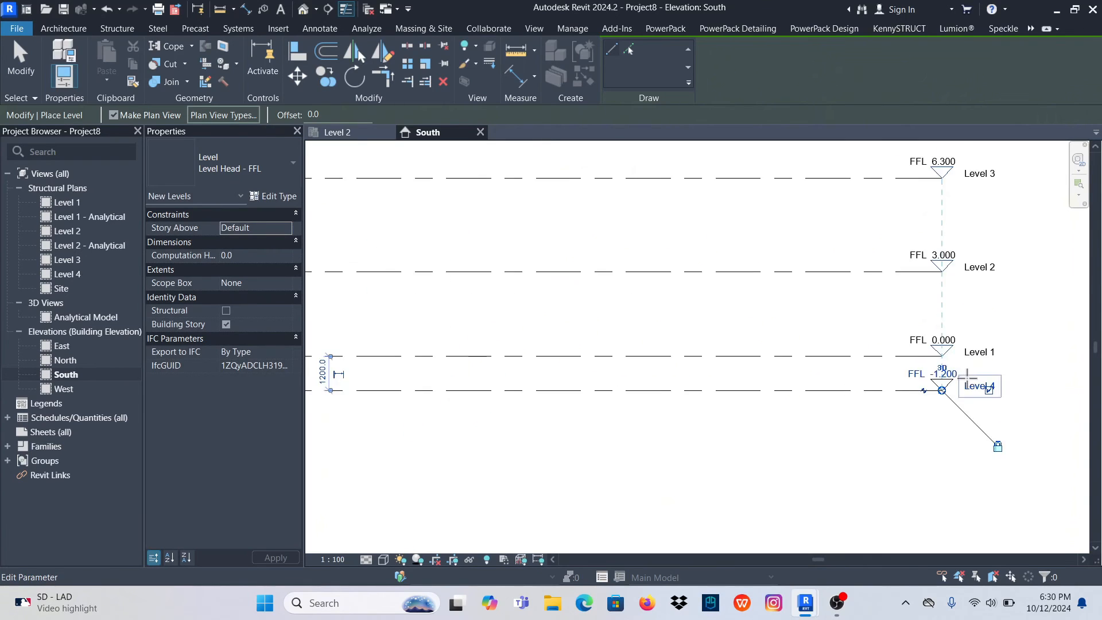
scroll(947, 377, up, 1)
scroll(847, 368, down, 5)
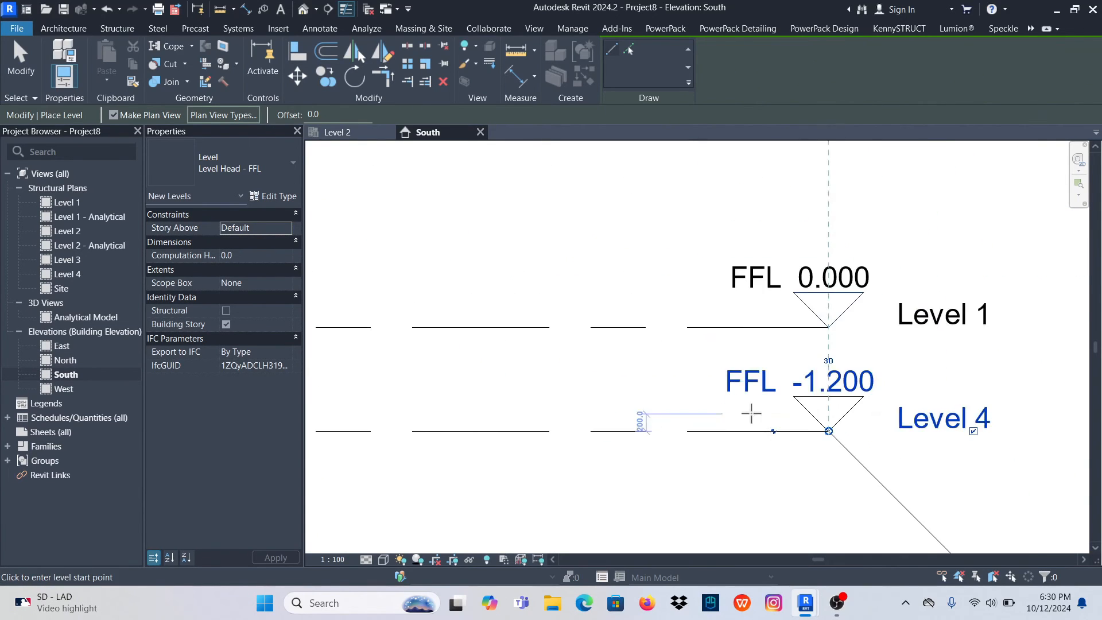
click(22, 65)
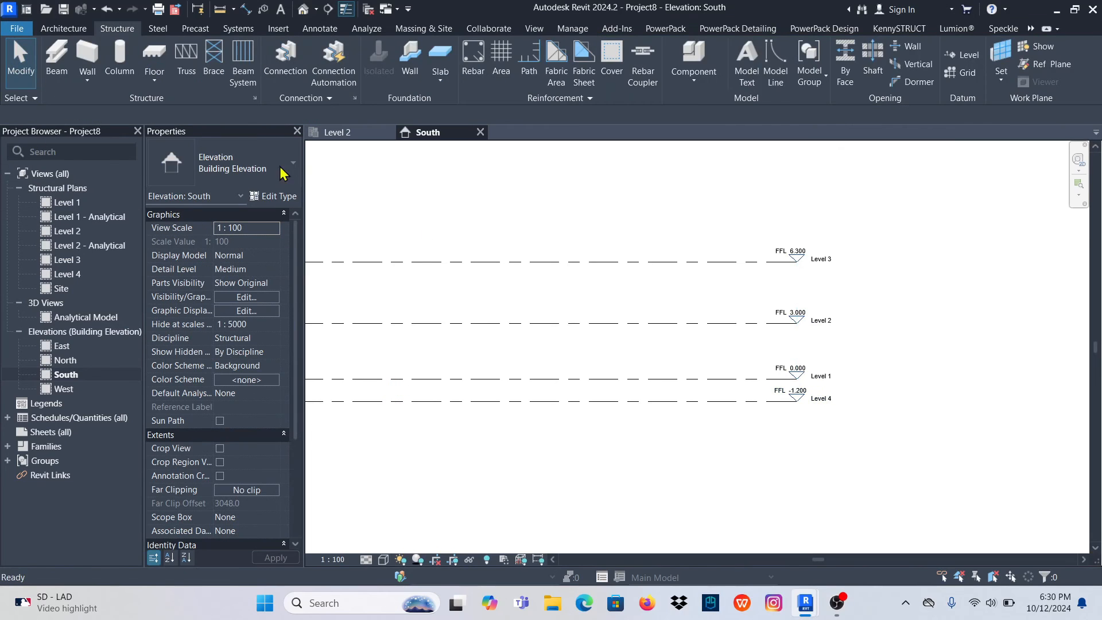
Examine the four levels in the South elevation and the spacing between Level 2 and its neighbouring levels
scroll(812, 408, up, 2)
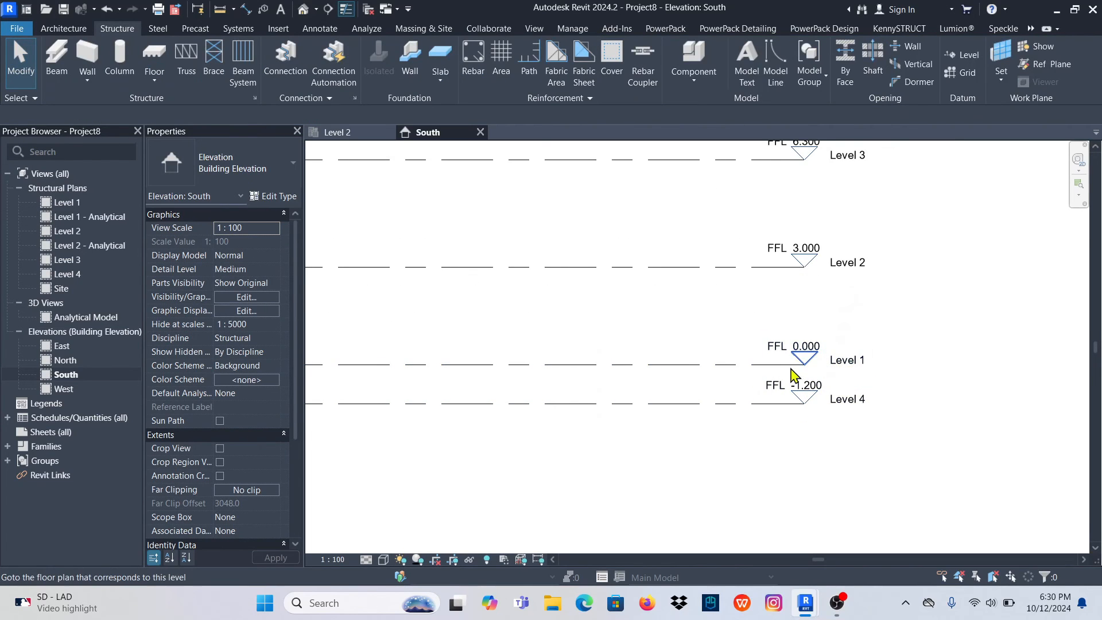
scroll(947, 419, down, 3)
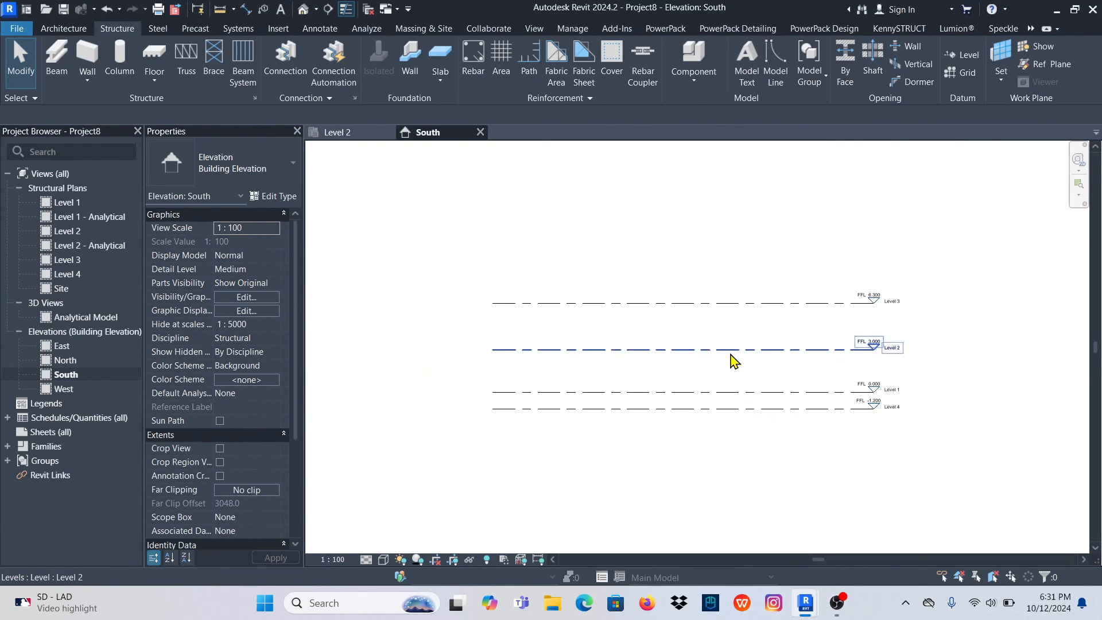
click(731, 349)
scroll(552, 374, up, 1)
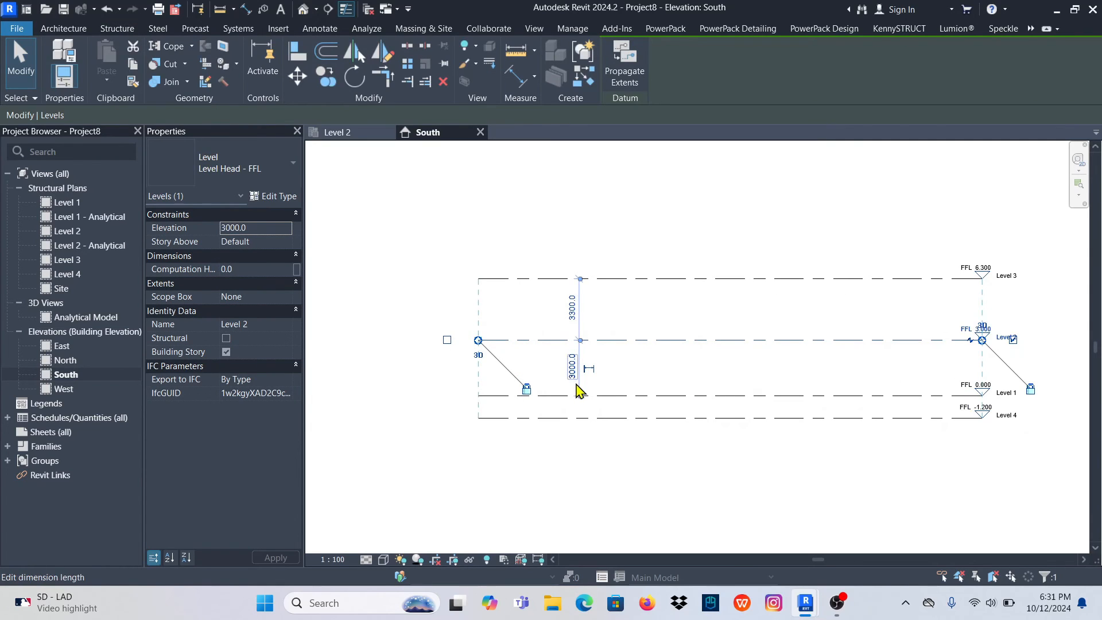
scroll(642, 332, down, 1)
click(782, 224)
scroll(731, 348, up, 3)
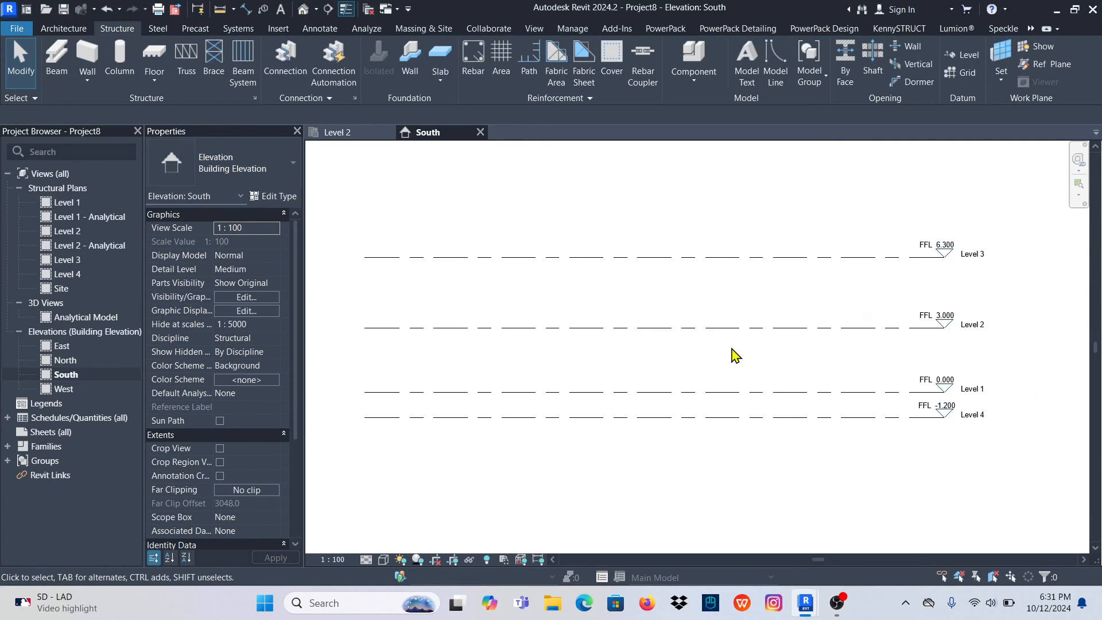
scroll(610, 323, down, 2)
scroll(921, 402, up, 3)
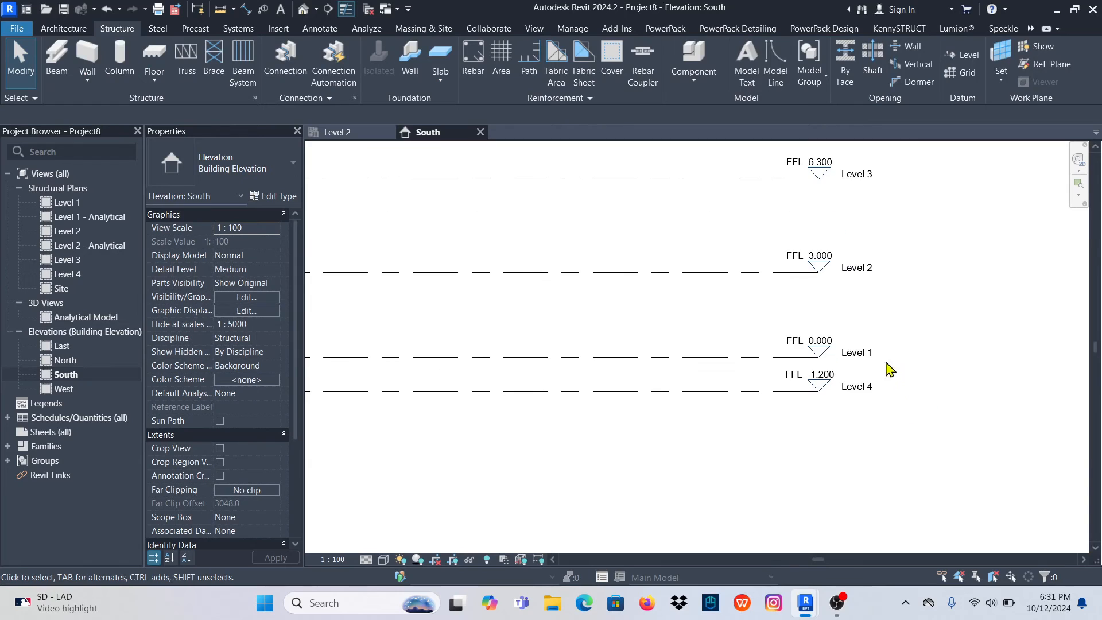
Open the Level 1 structural plan and draw a horizontal grid line above the middle of the area between the elevation markers
double_click(82, 204)
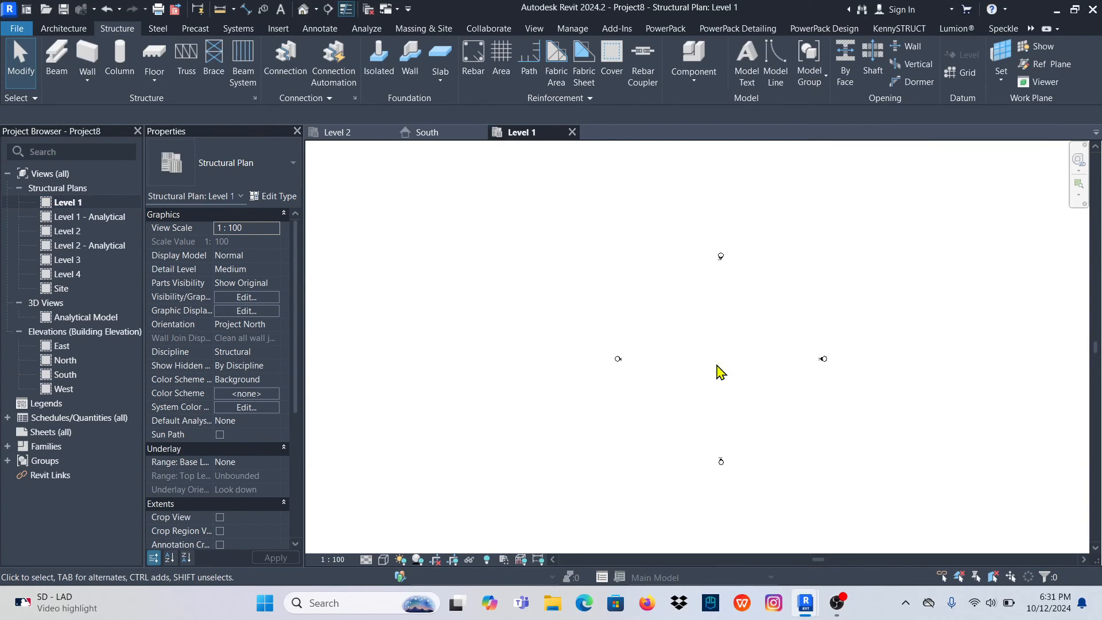
scroll(745, 367, up, 3)
scroll(525, 351, down, 1)
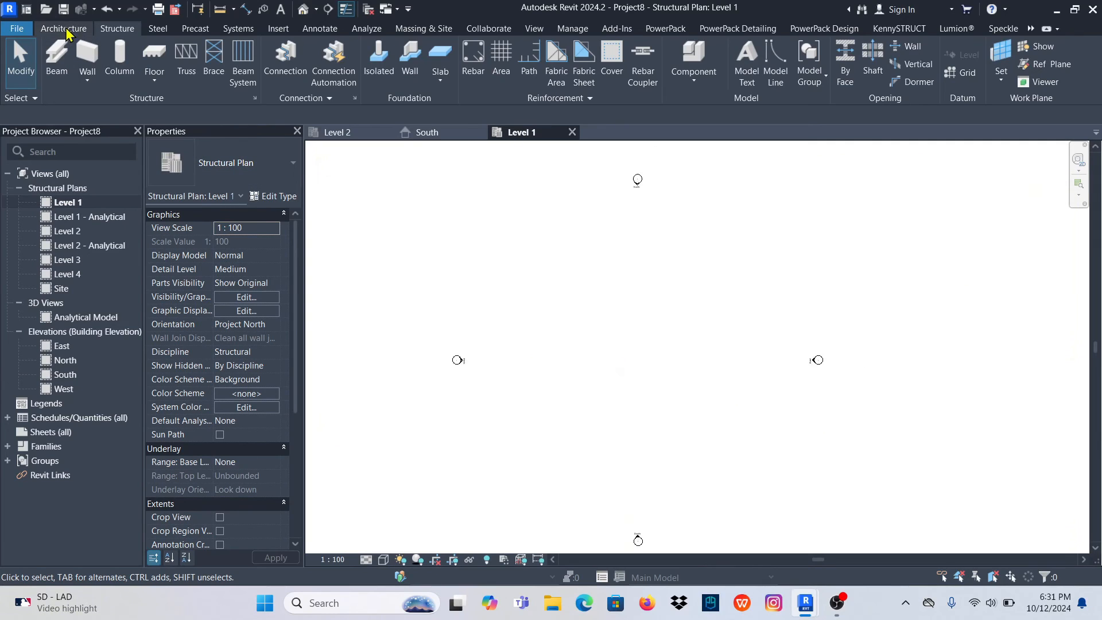
click(962, 73)
scroll(619, 317, up, 2)
scroll(637, 300, down, 1)
scroll(637, 299, down, 1)
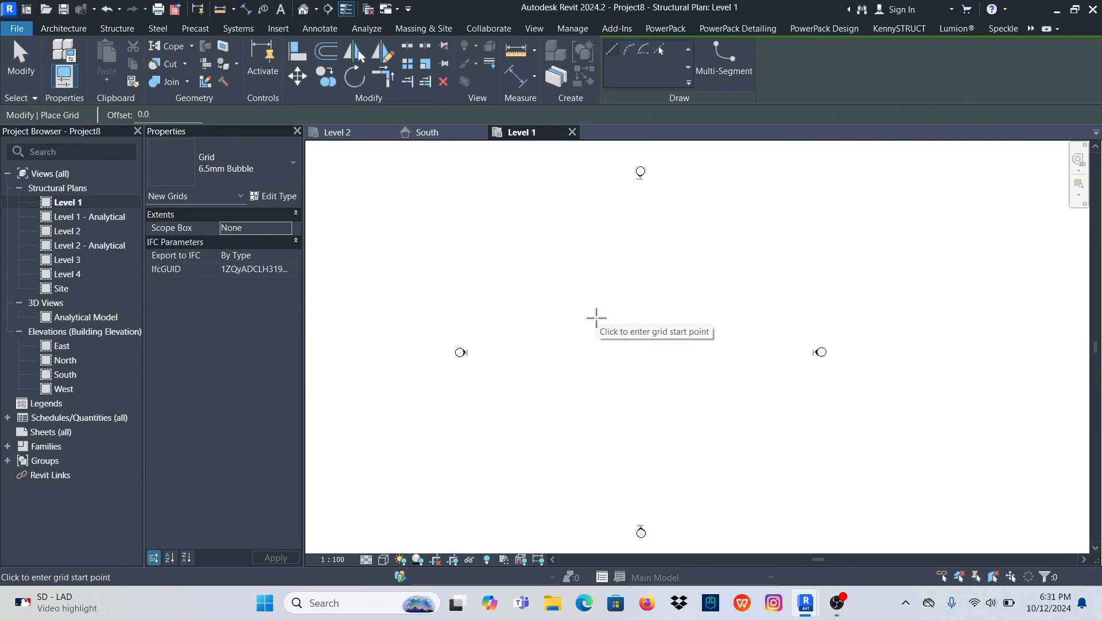
click(591, 312)
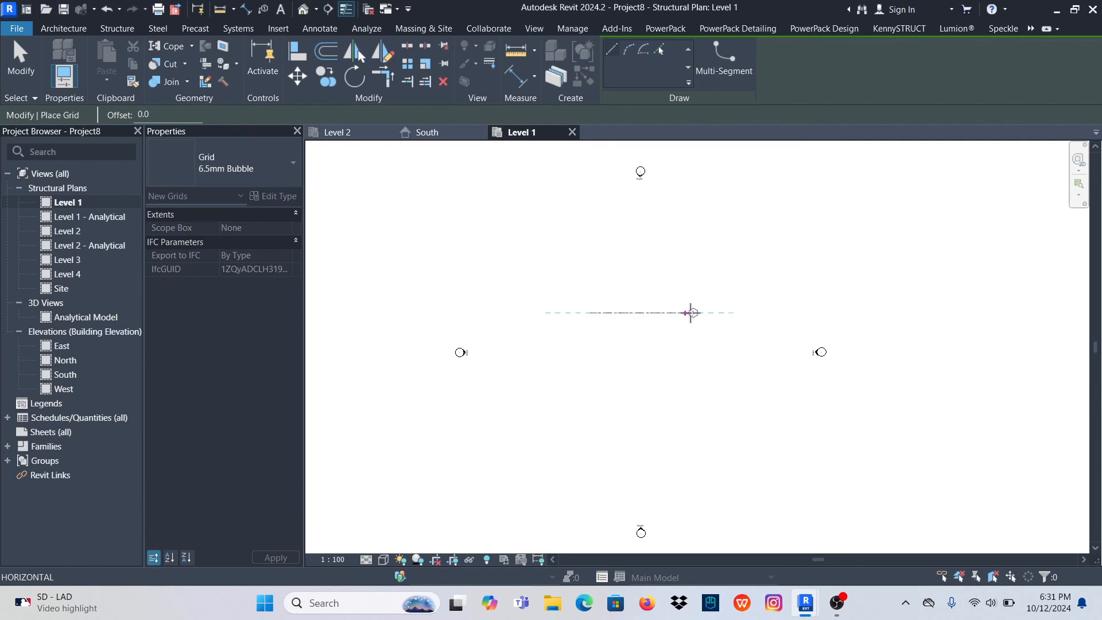
click(709, 313)
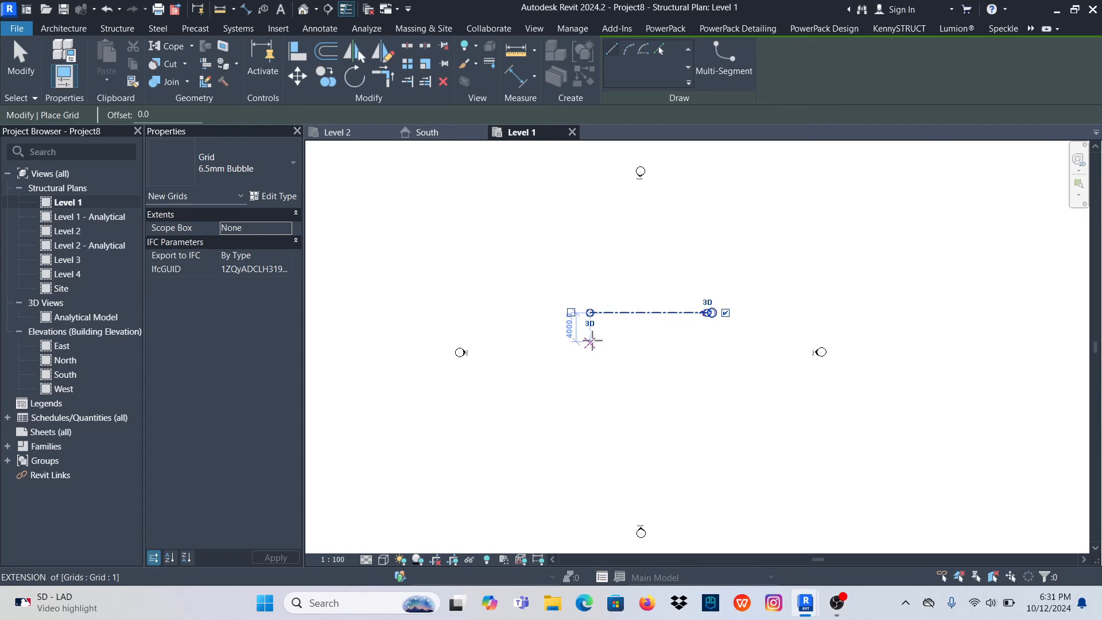
Draw two more horizontal grid lines below the first, spaced about 4000 mm apart and aligned with its ends
click(590, 341)
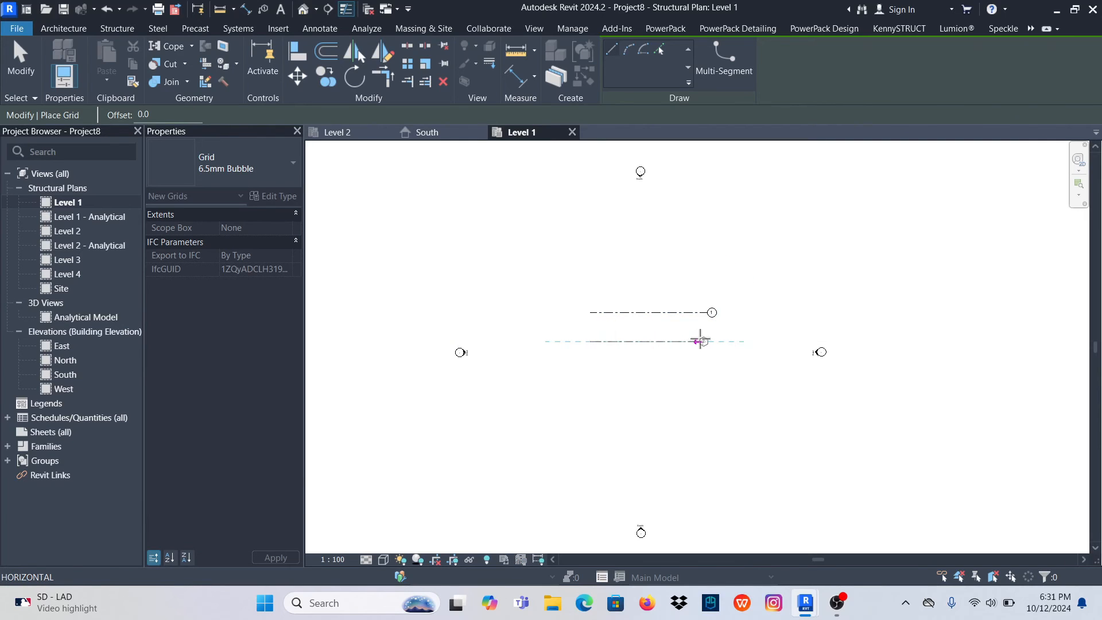
click(709, 342)
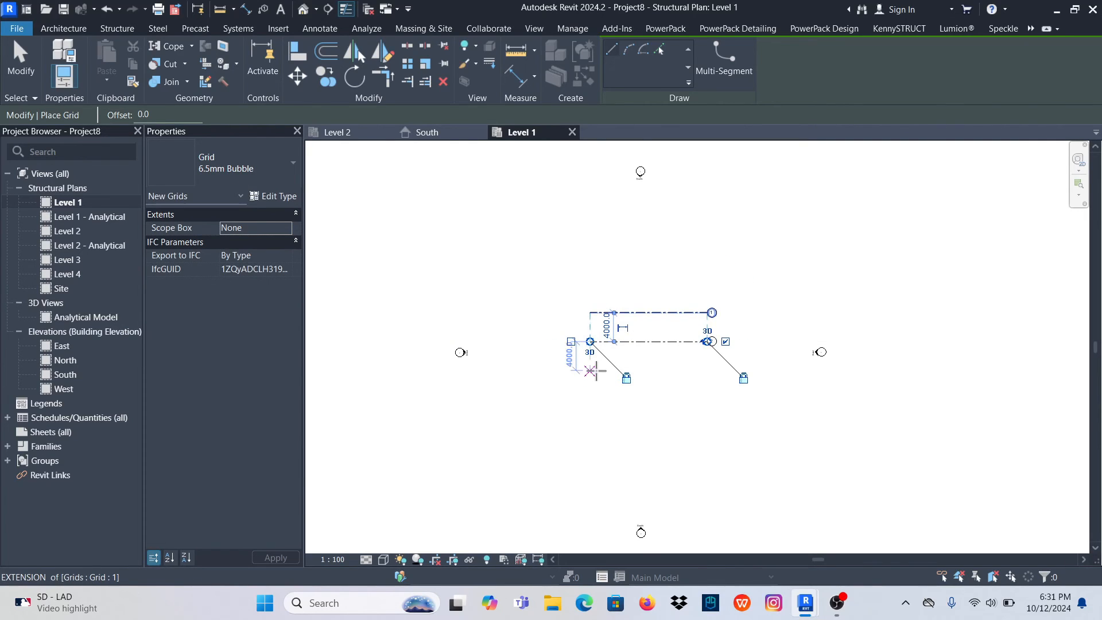
scroll(593, 372, up, 2)
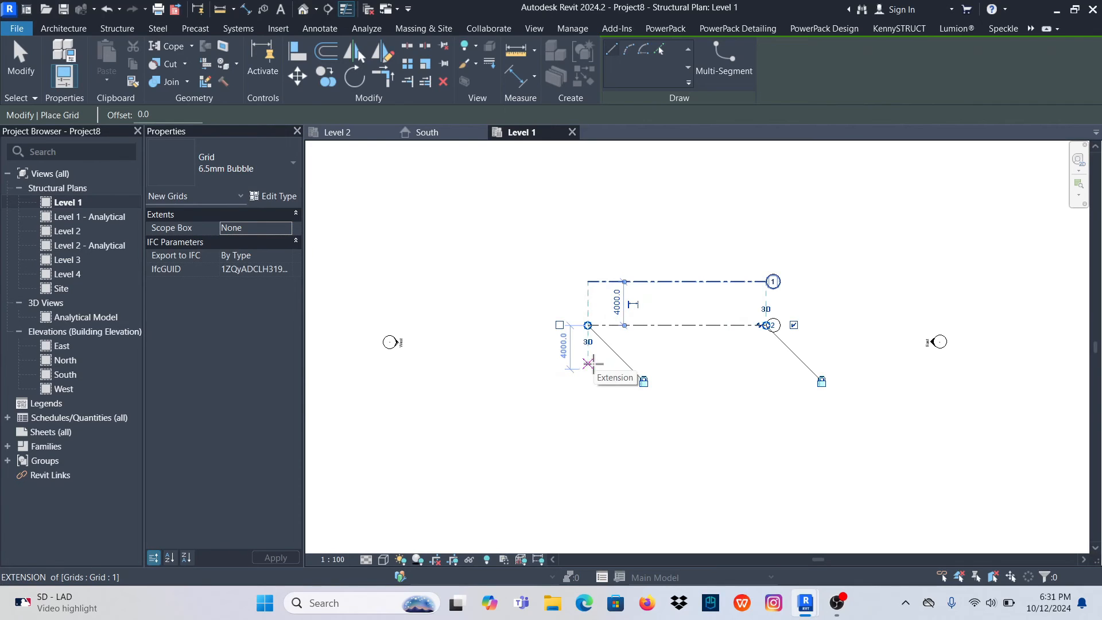
click(588, 368)
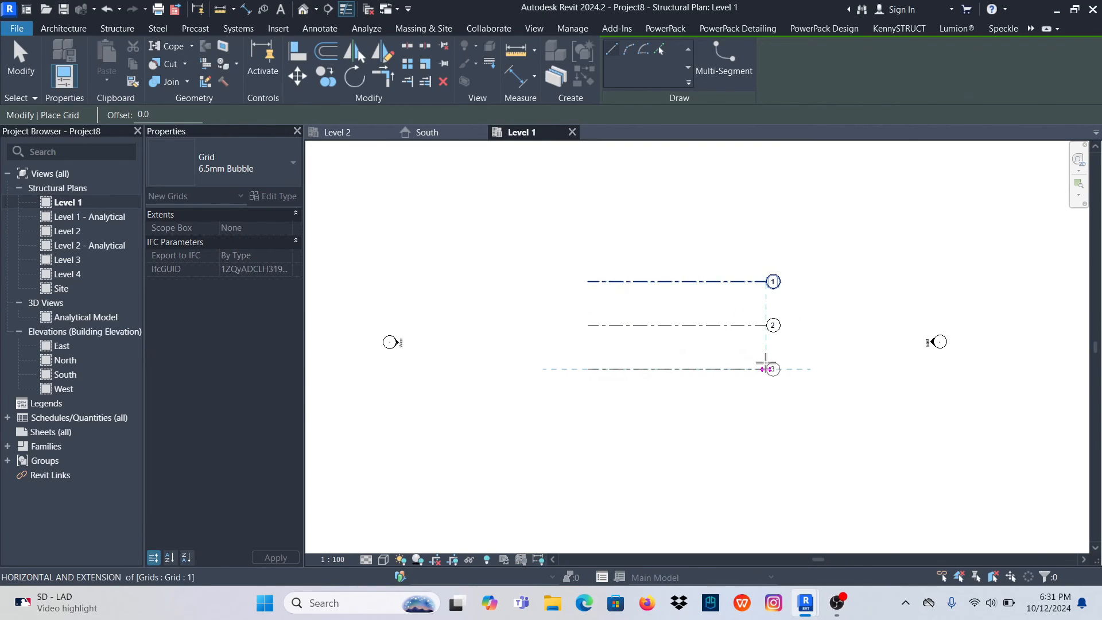
click(766, 369)
Draw a vertical grid line downwards across the three horizontal grids near their unnumbered ends, and end the grid command
scroll(634, 275, up, 2)
click(616, 244)
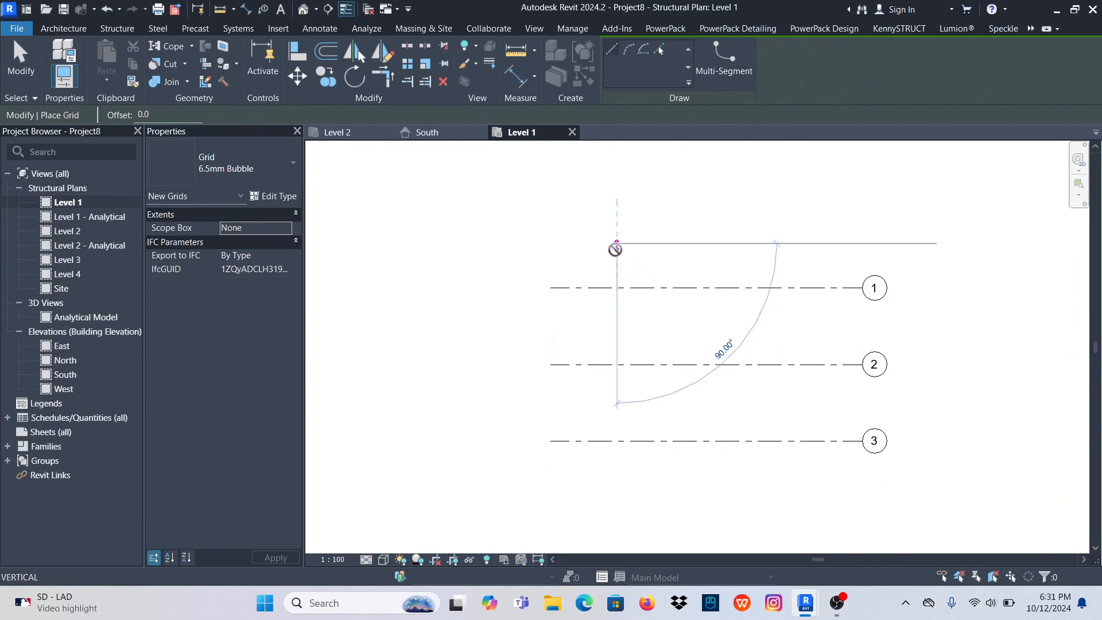
click(616, 477)
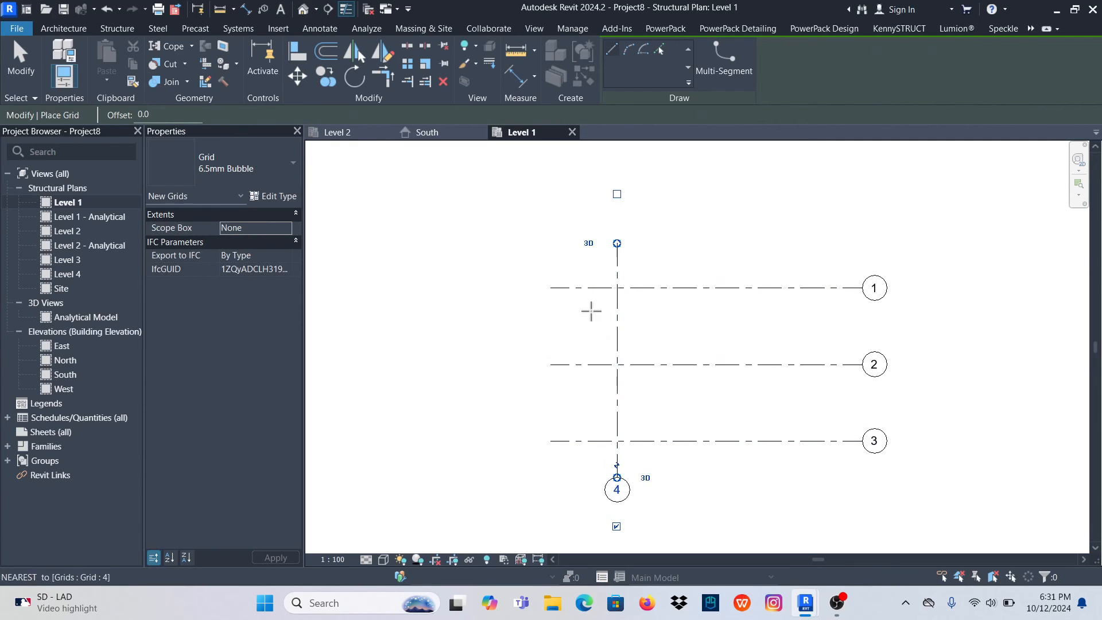
click(28, 72)
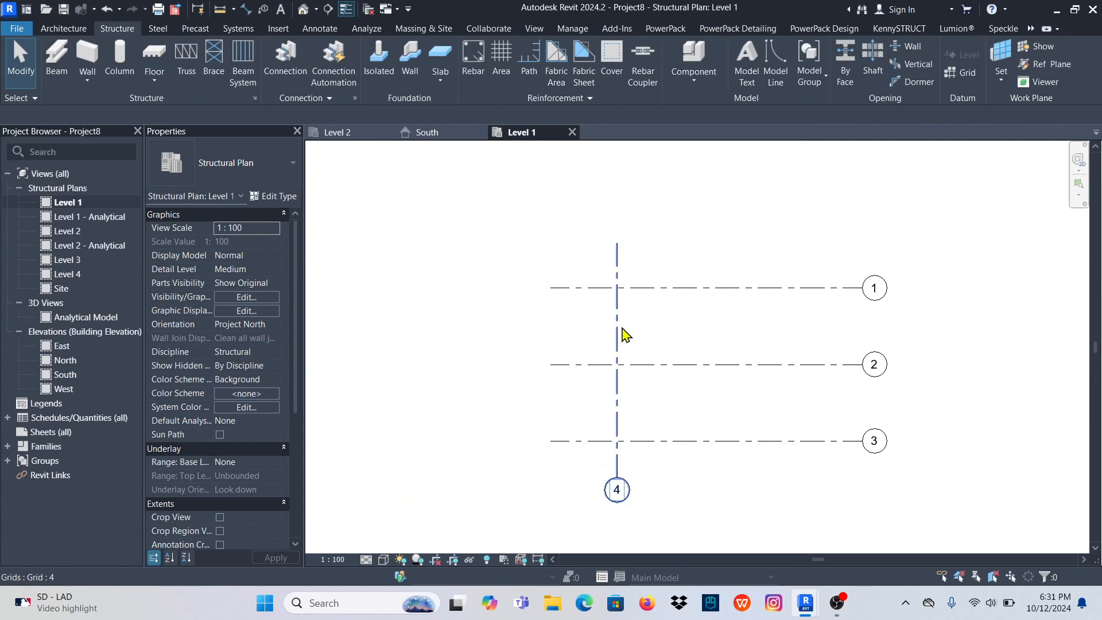
Rename the vertical grid line as A
click(621, 325)
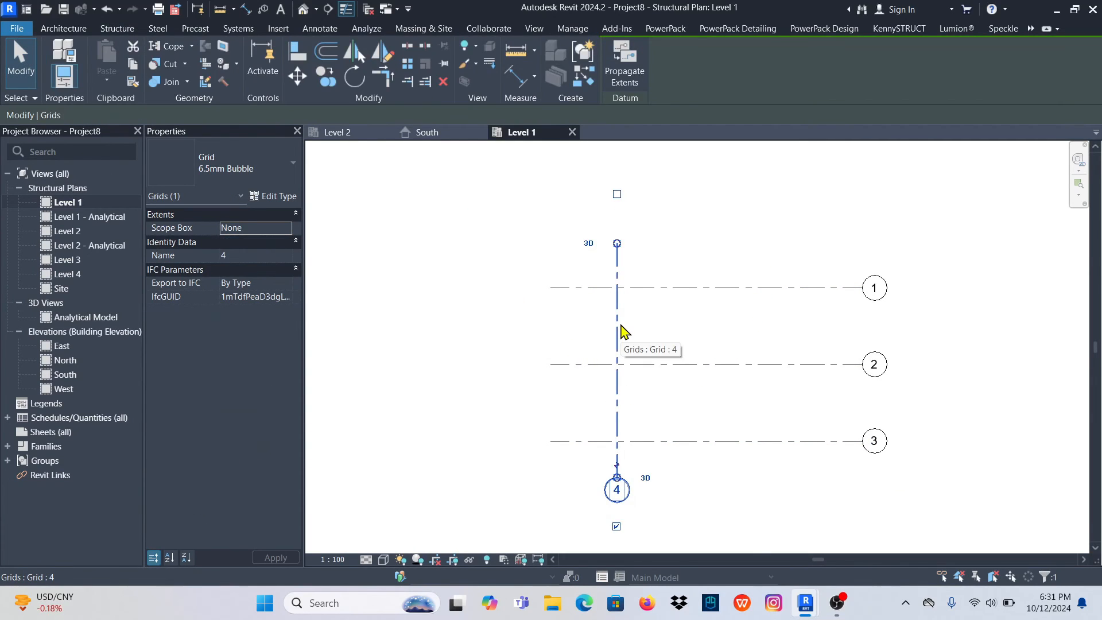
click(617, 488)
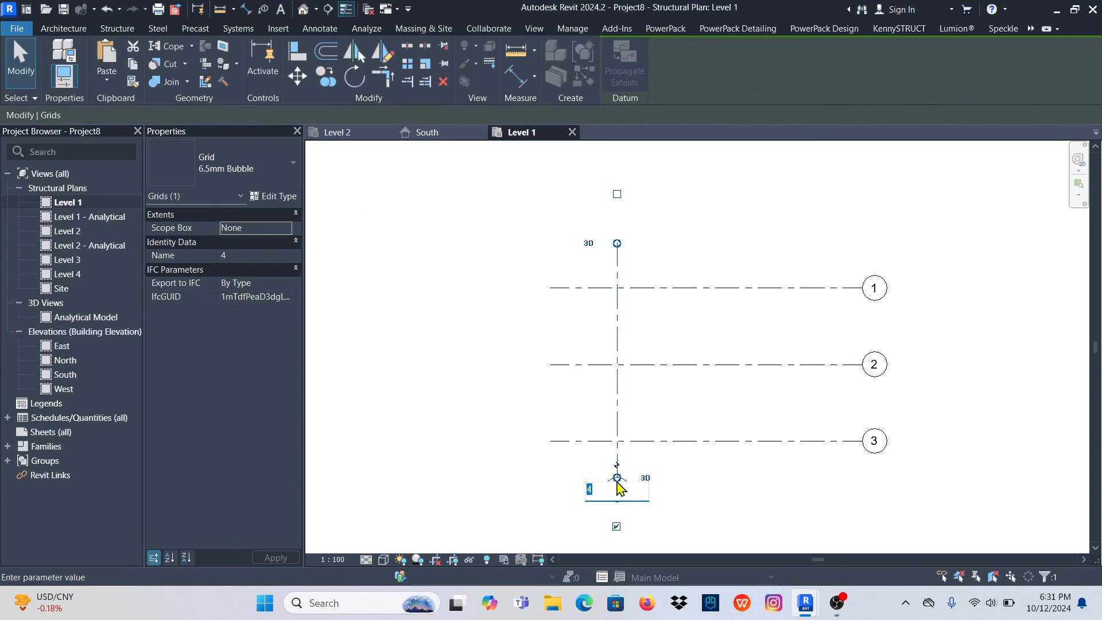
text(a)
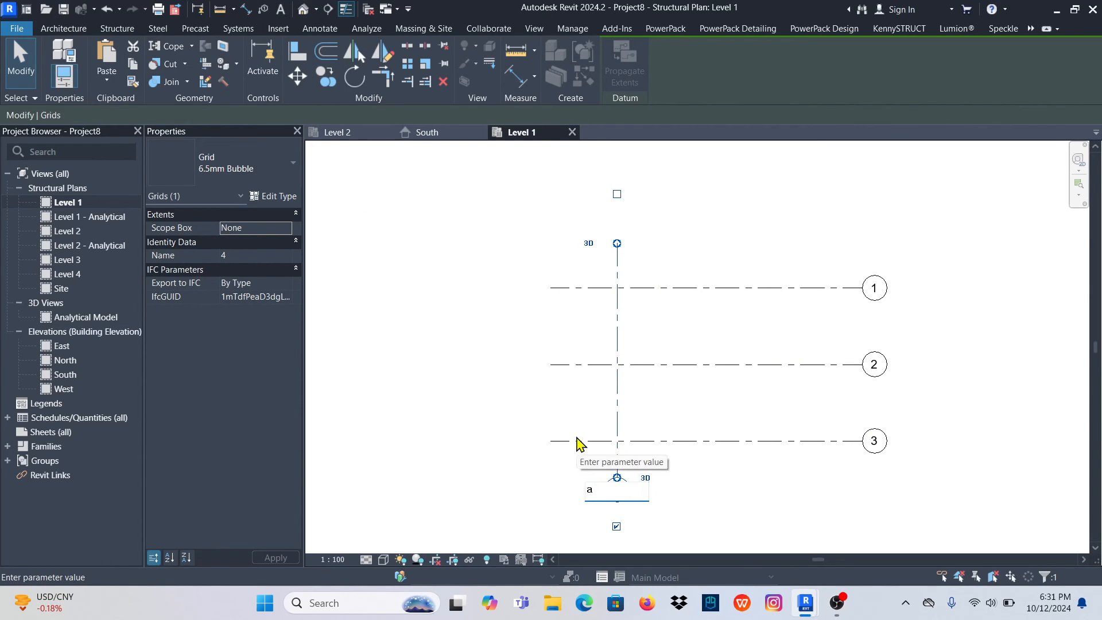
key(BackSpace)
key(Caps_Lock)
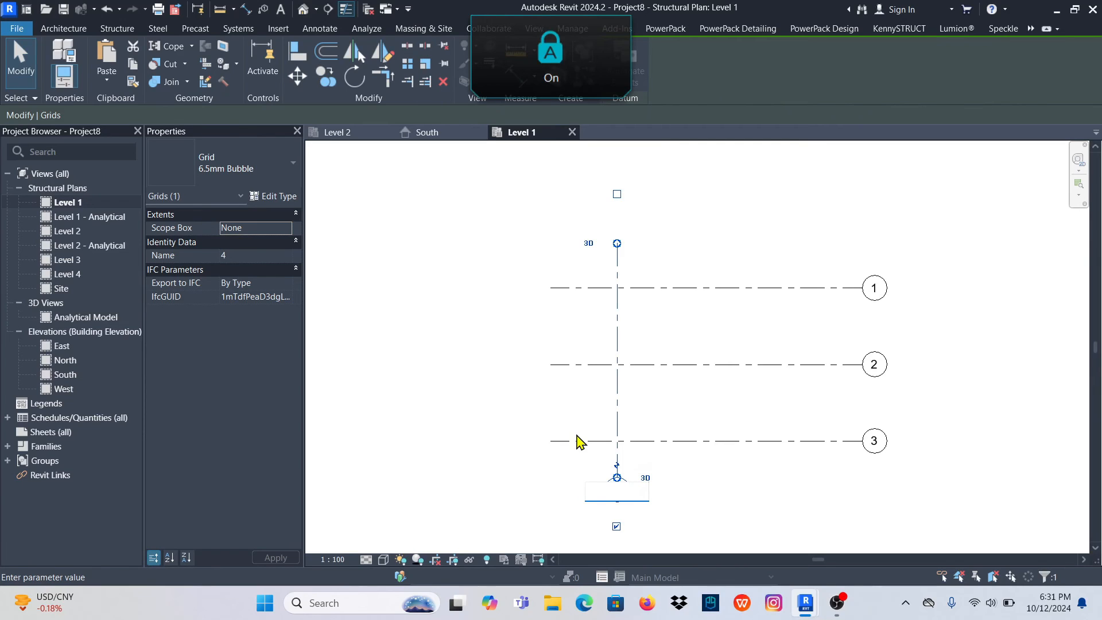
text(A)
key(Return)
Draw two more vertical grids aligned with grid A's ends, about 3500 mm from A and a further 3700 mm on, and end the command
scroll(631, 327, down, 4)
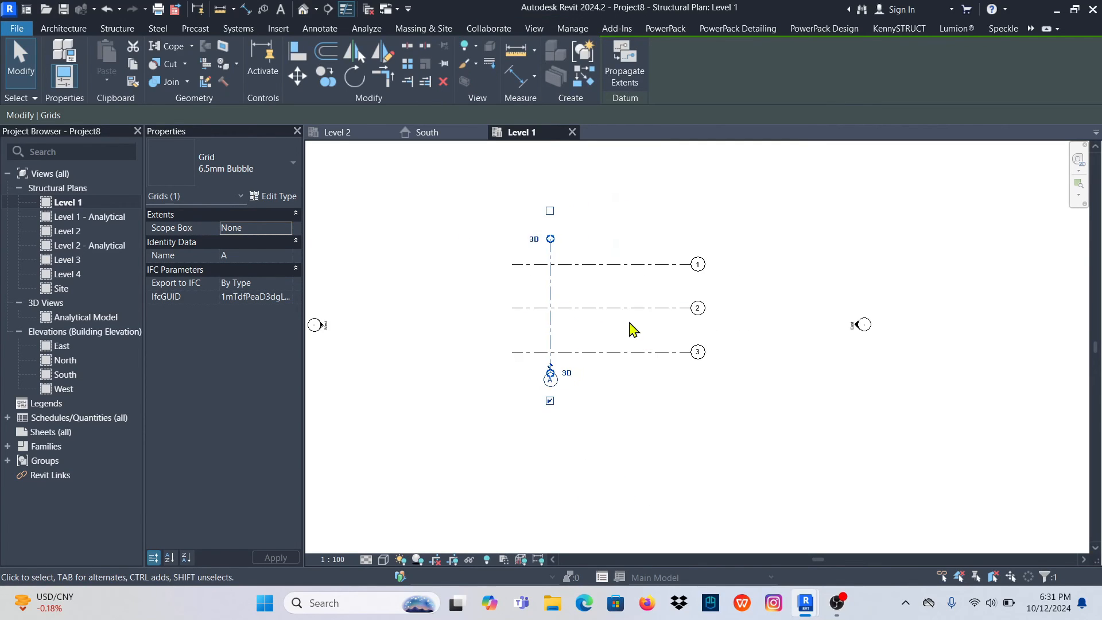
scroll(549, 283, up, 5)
right_click(548, 283)
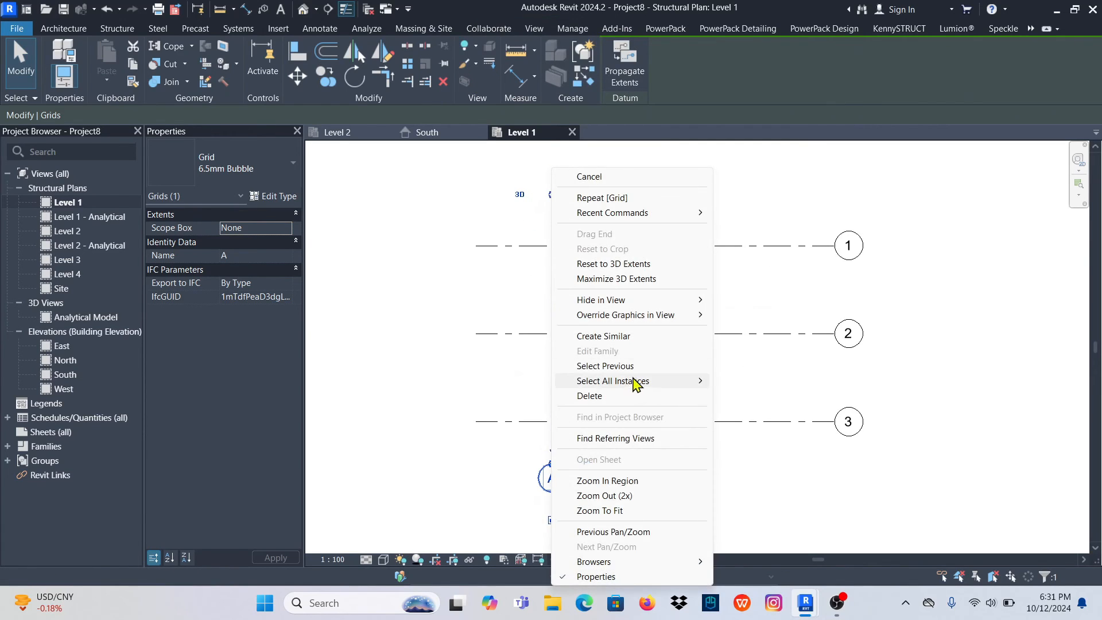
click(624, 338)
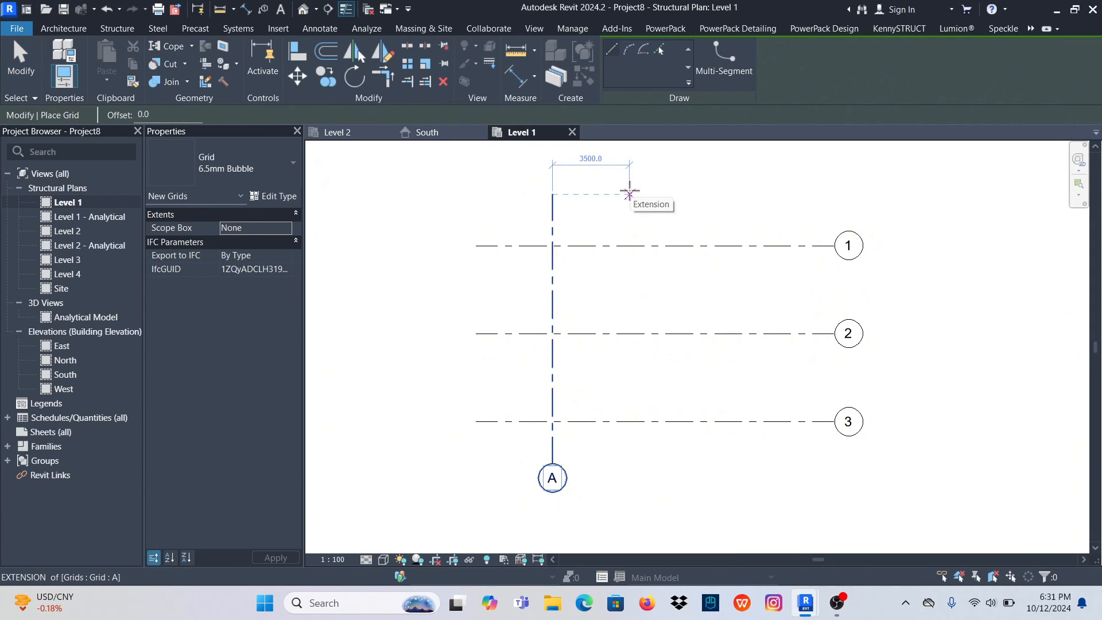
click(629, 193)
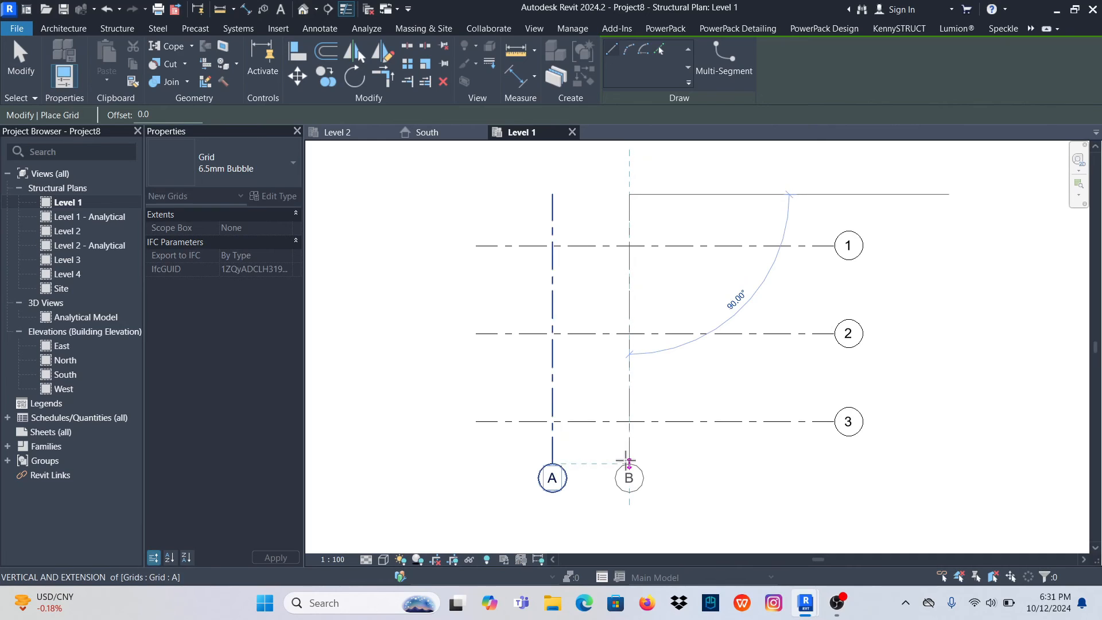
click(628, 463)
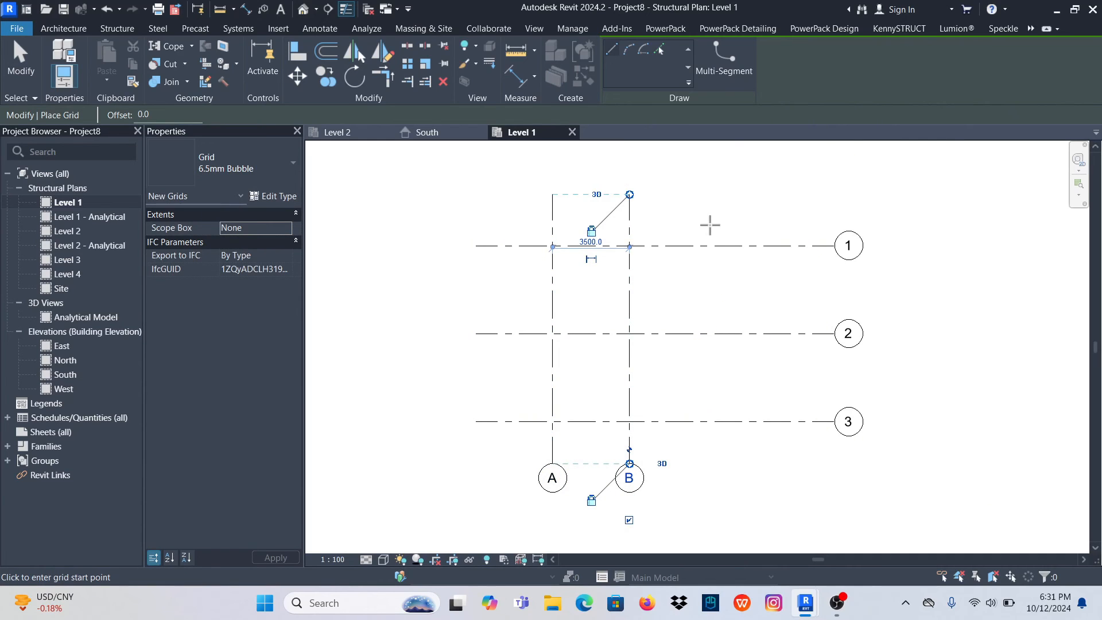
click(710, 194)
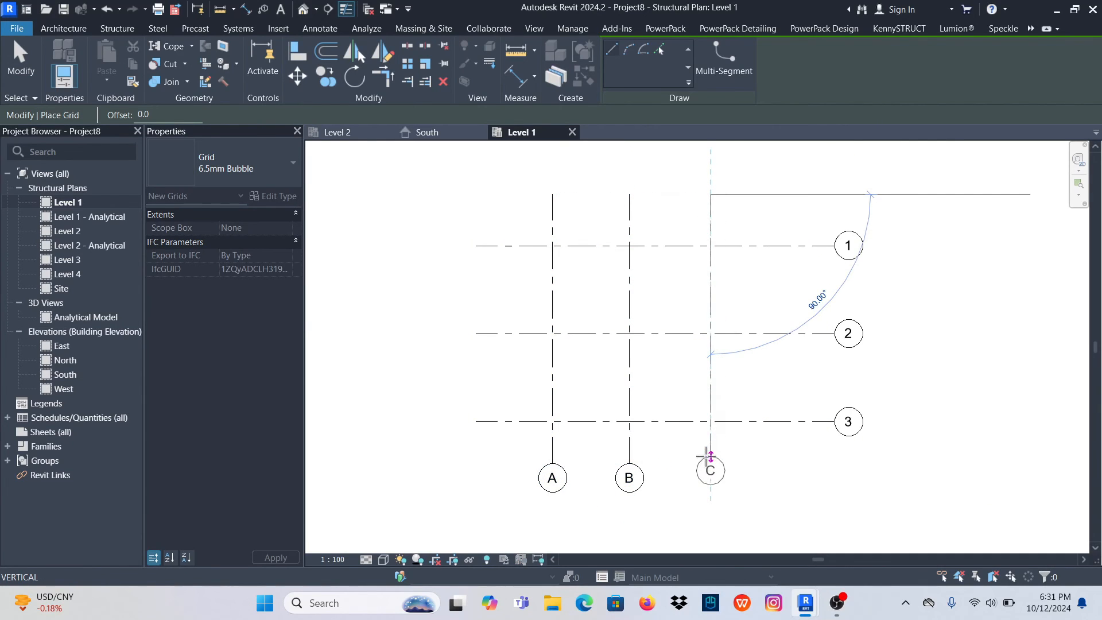
click(710, 462)
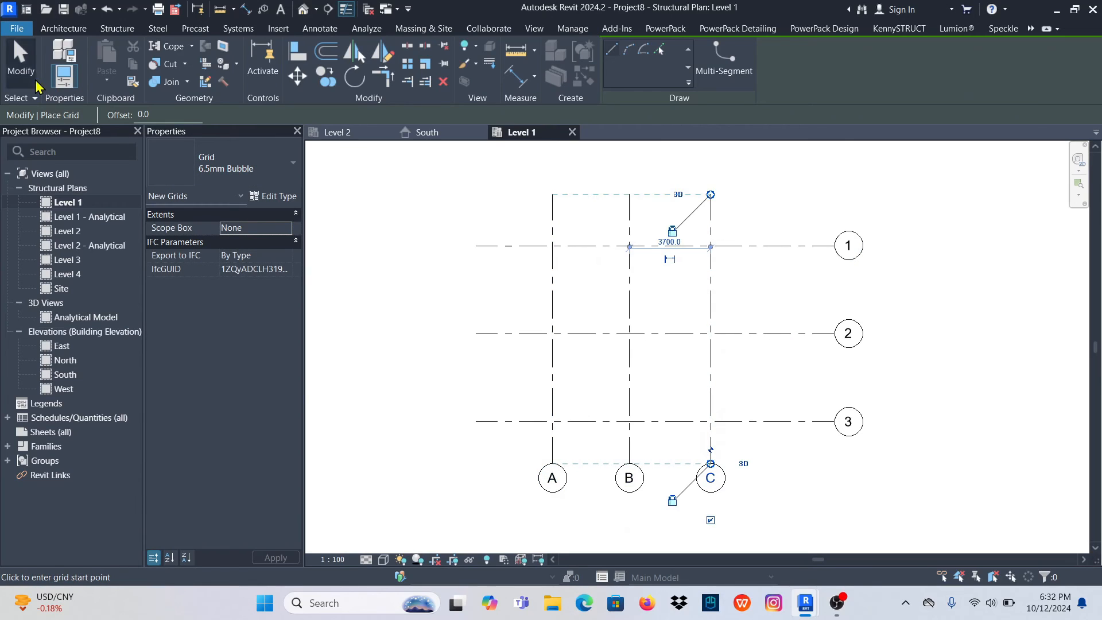
click(20, 65)
Shorten the three horizontal grid lines together so their numbered bubbles sit just beyond grid C
scroll(610, 373, down, 2)
scroll(676, 350, up, 3)
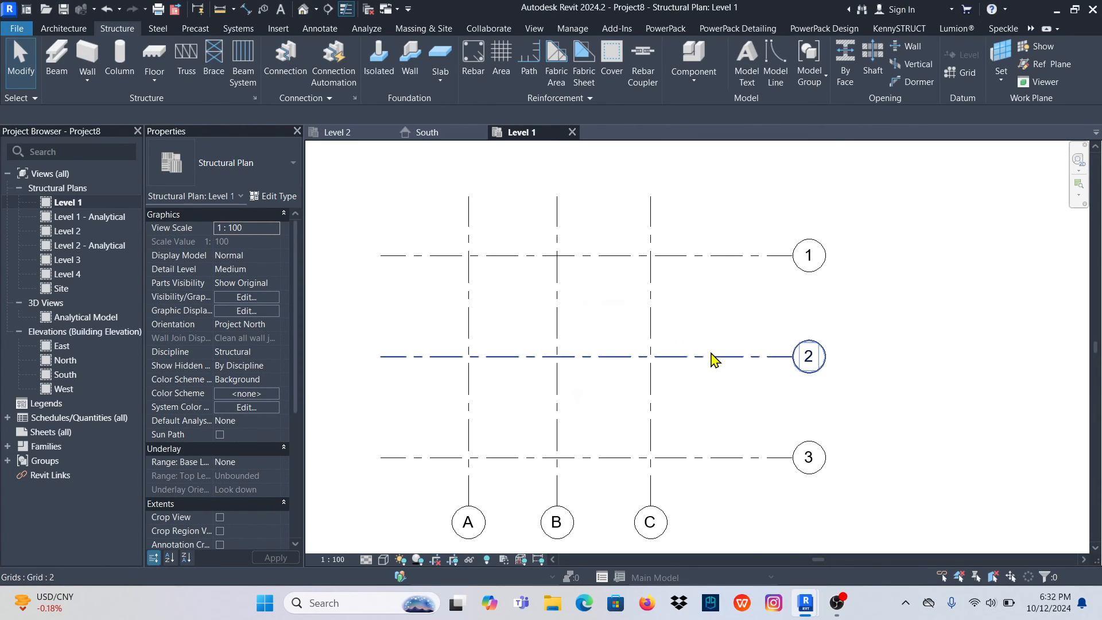
click(714, 361)
drag(793, 356, 684, 357)
scroll(546, 218, down, 2)
click(849, 327)
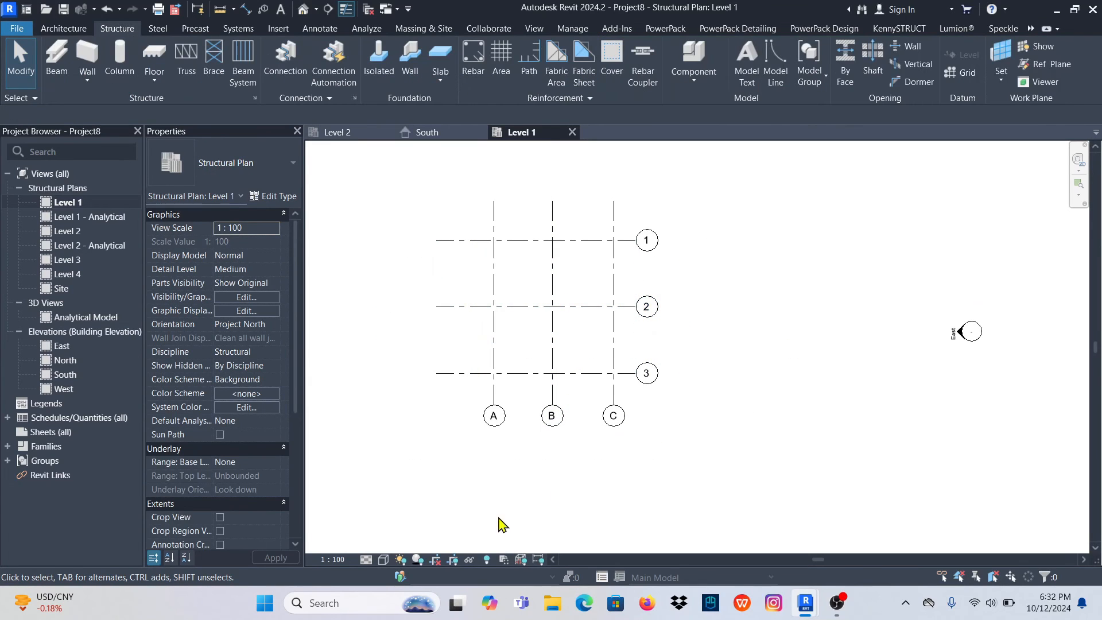
Start placing a vertical structural column using the Concrete-Rectangular-Column 300 x 450mm type
scroll(541, 263, up, 3)
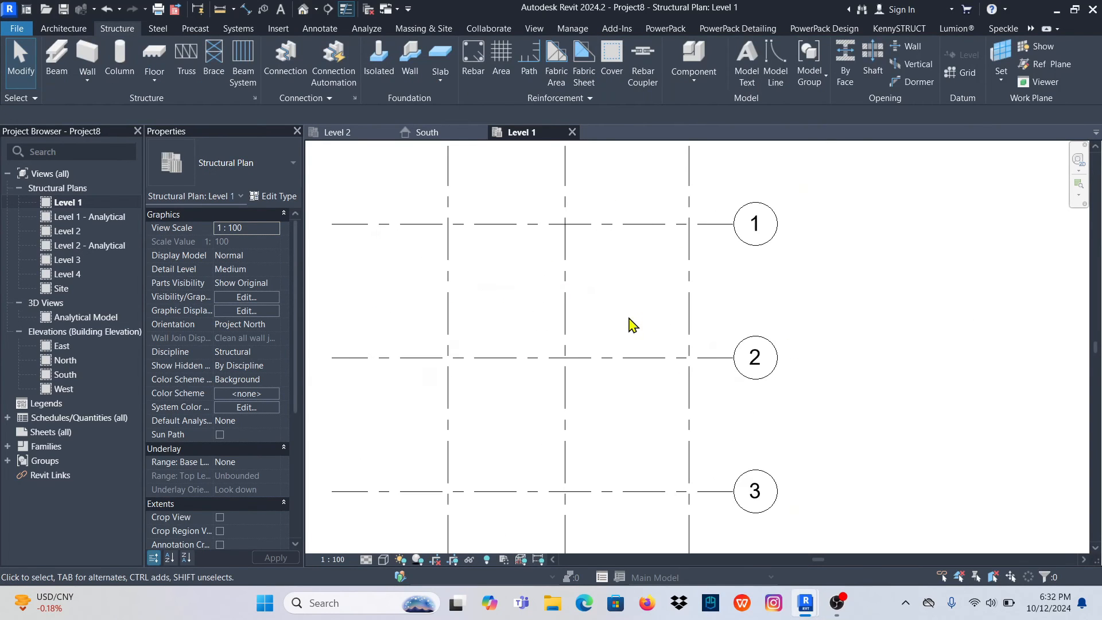
scroll(631, 324, down, 2)
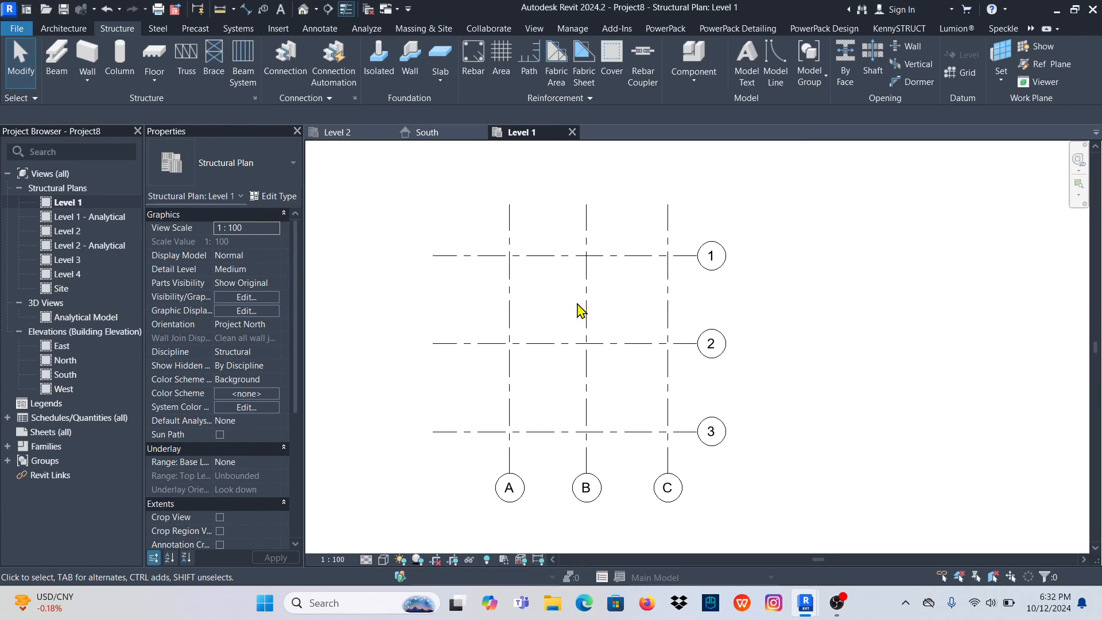
click(122, 60)
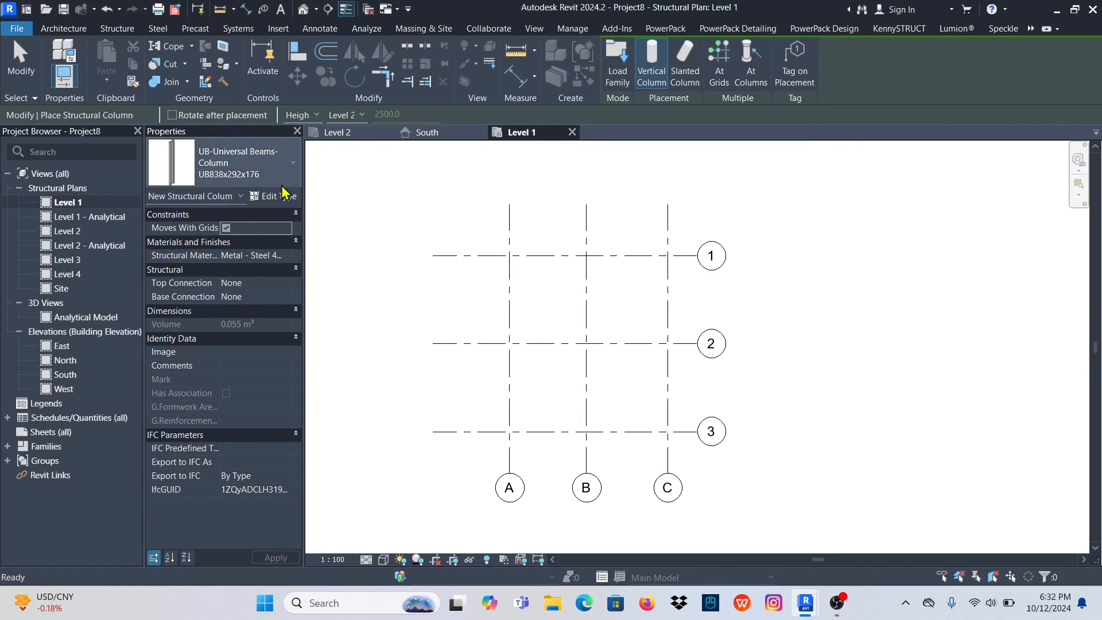
click(285, 167)
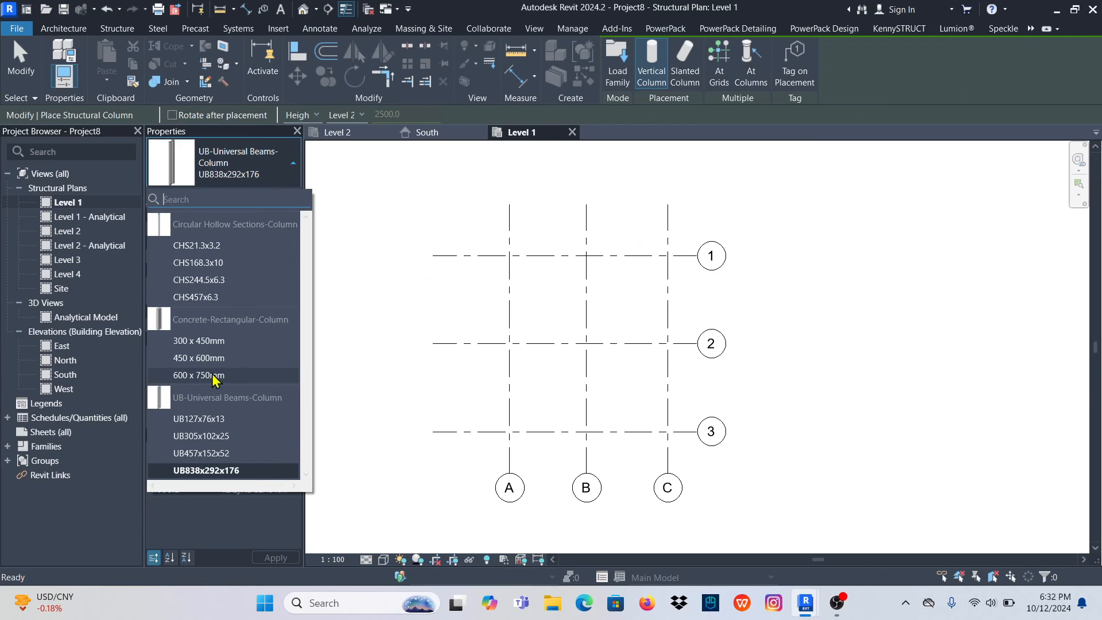
click(200, 341)
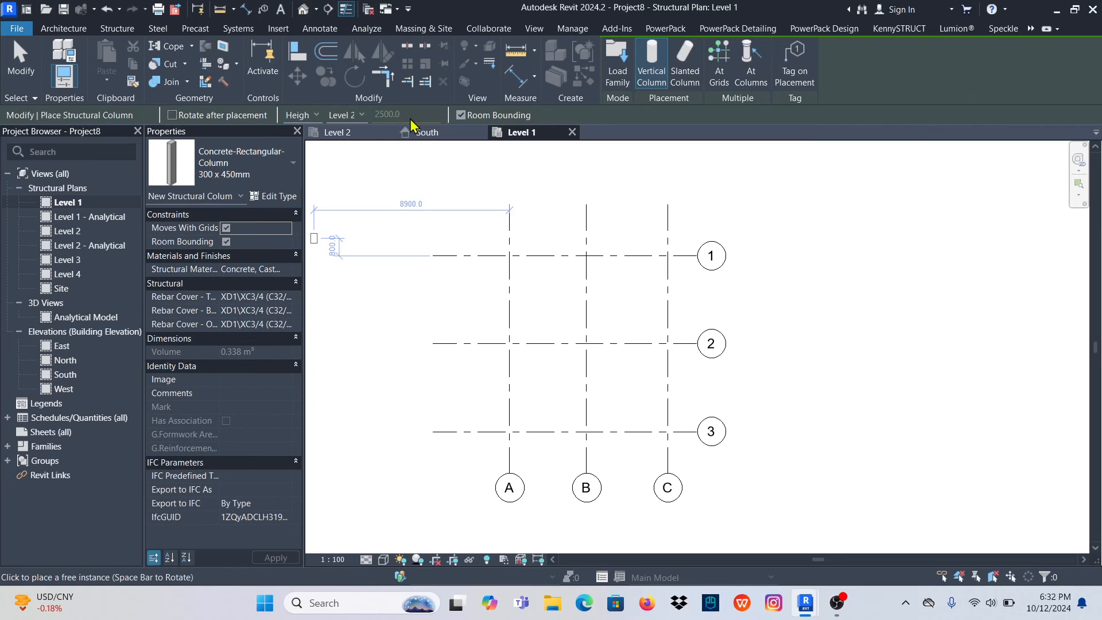
Set the column's height constraint so that it extends up to Level 2
click(315, 116)
click(316, 116)
click(362, 116)
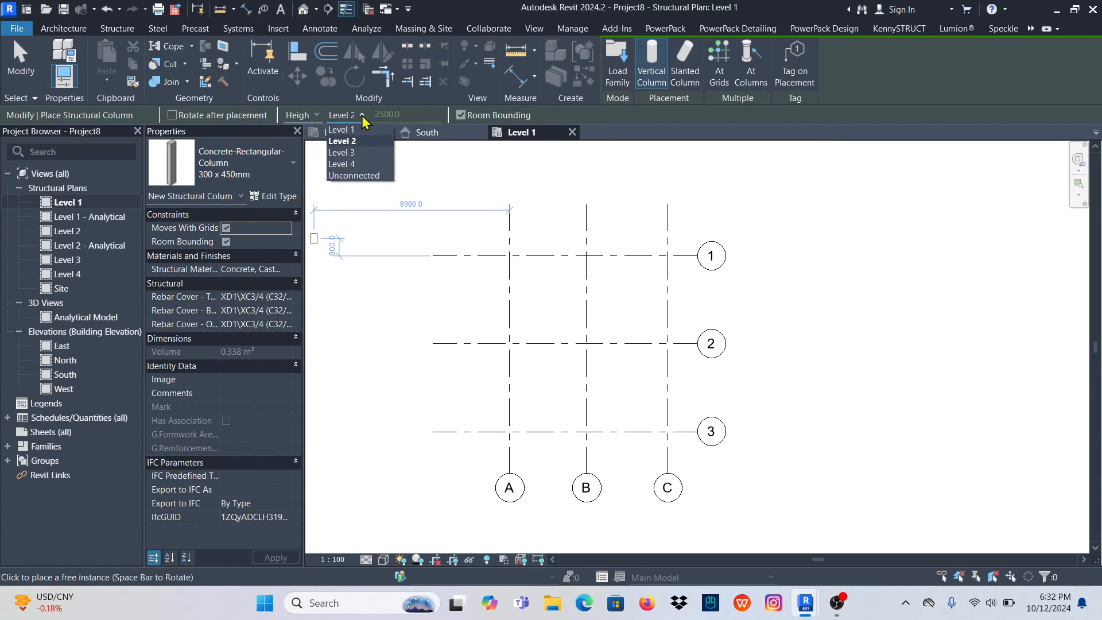
click(349, 141)
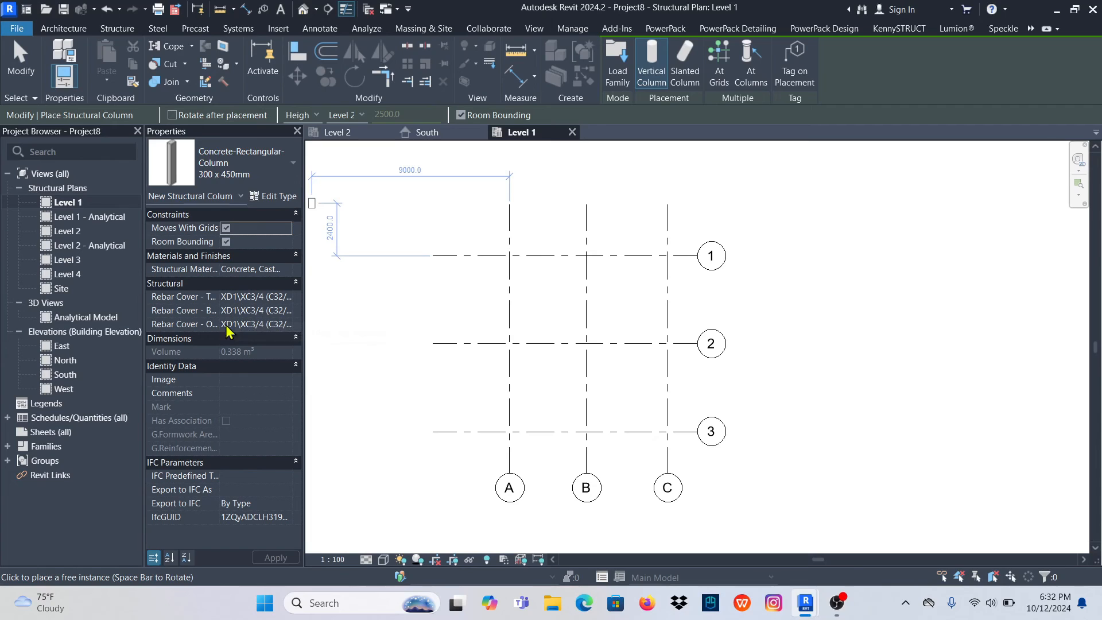
Duplicate the 300 x 450mm column type as a new type named 300 x 400, with its h dimension set to 400
click(270, 197)
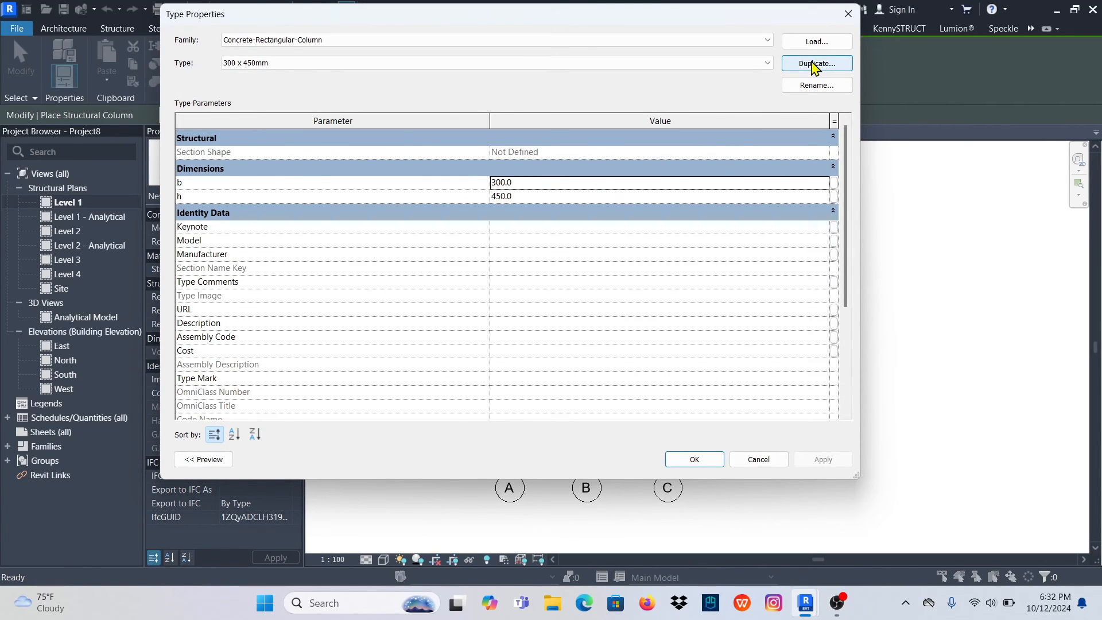
click(812, 64)
click(503, 275)
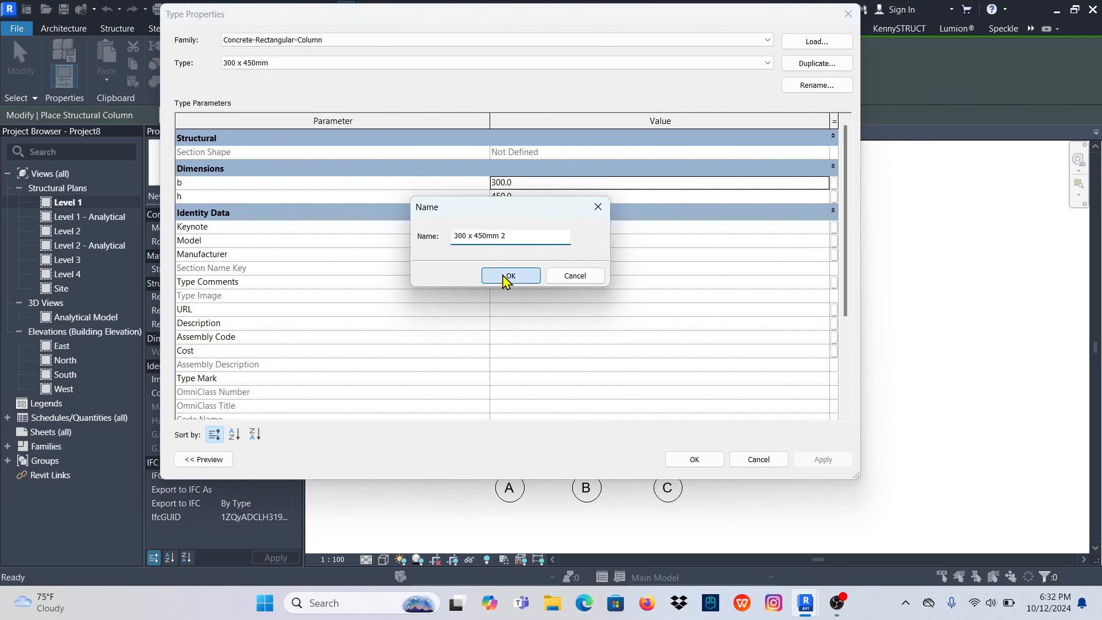
click(527, 197)
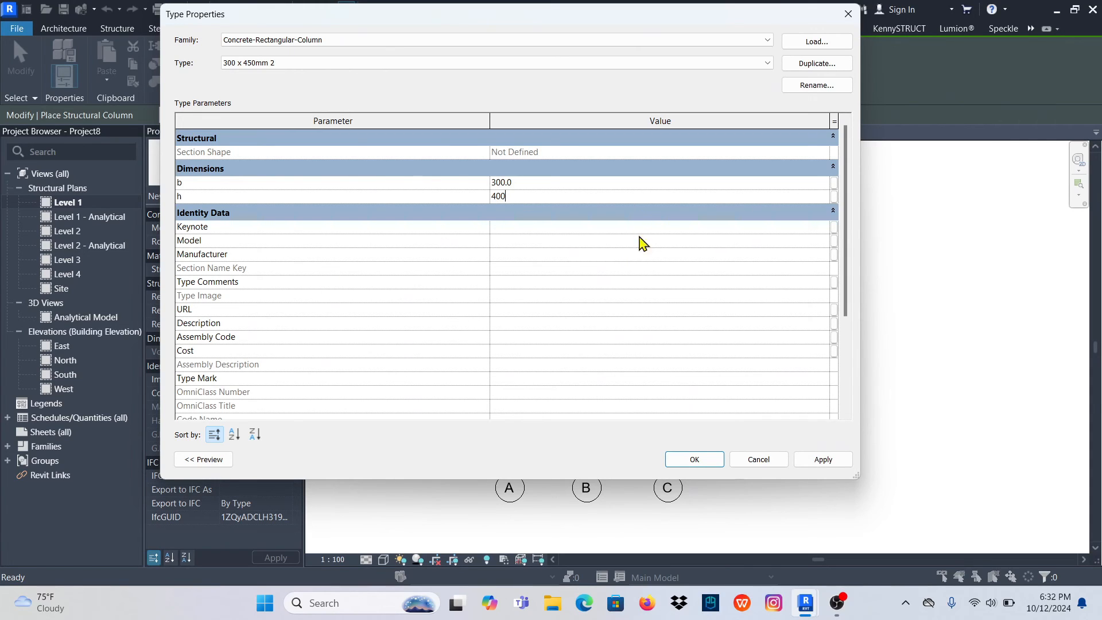
click(809, 86)
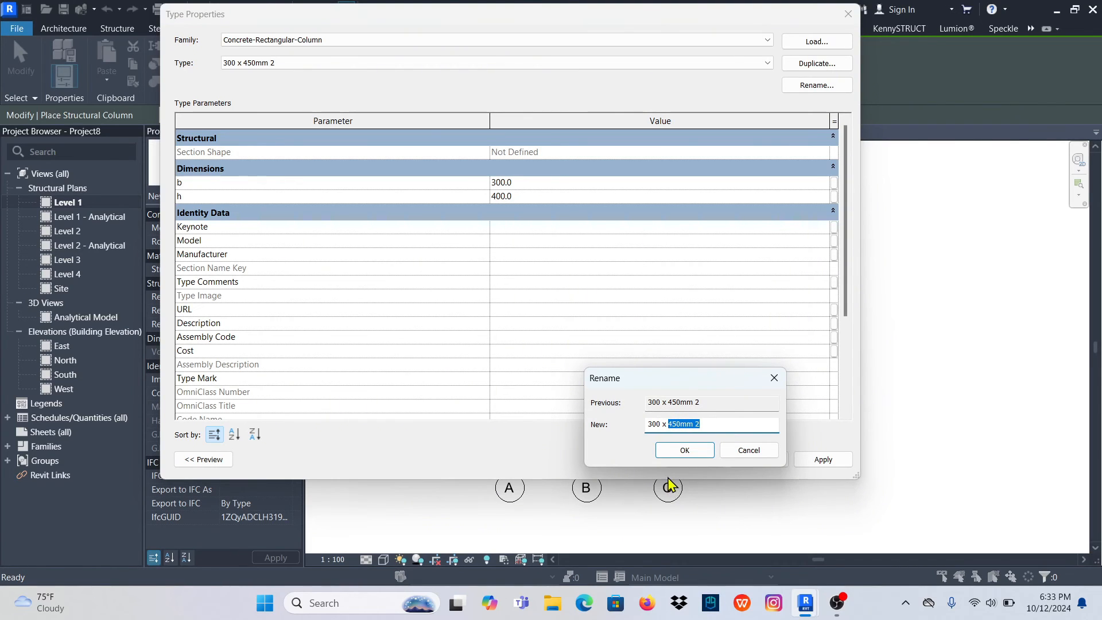
text(400)
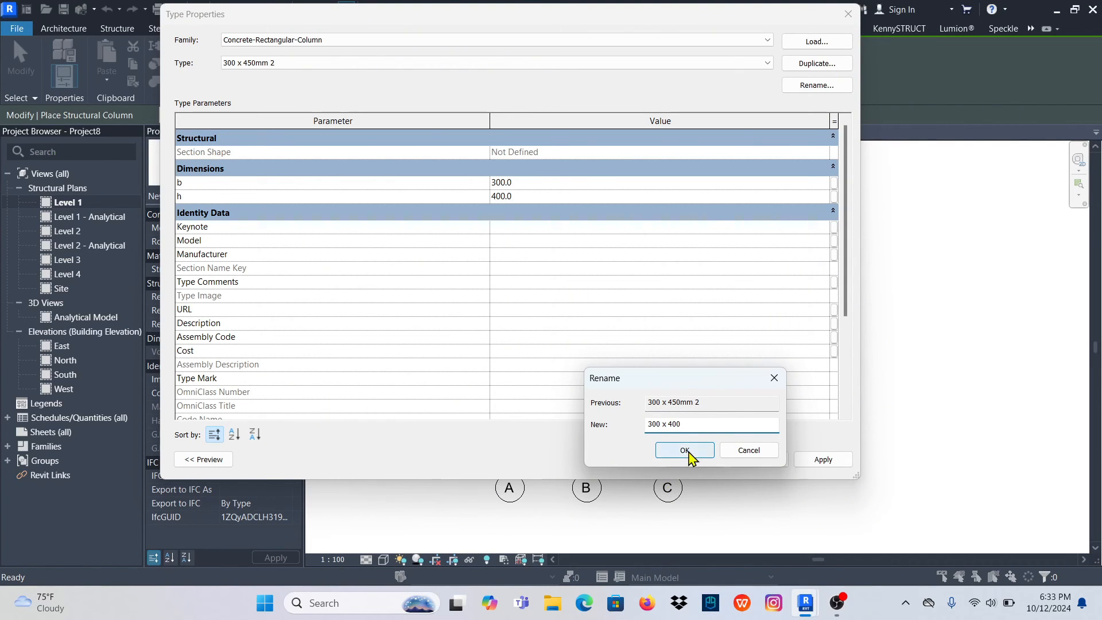
click(684, 451)
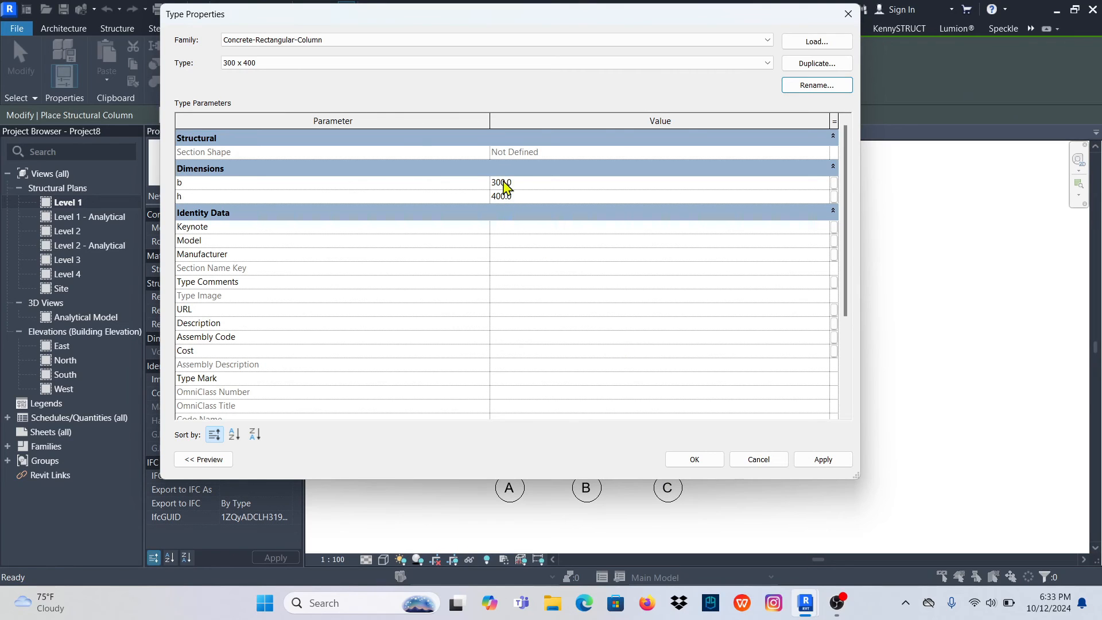
click(823, 460)
click(695, 459)
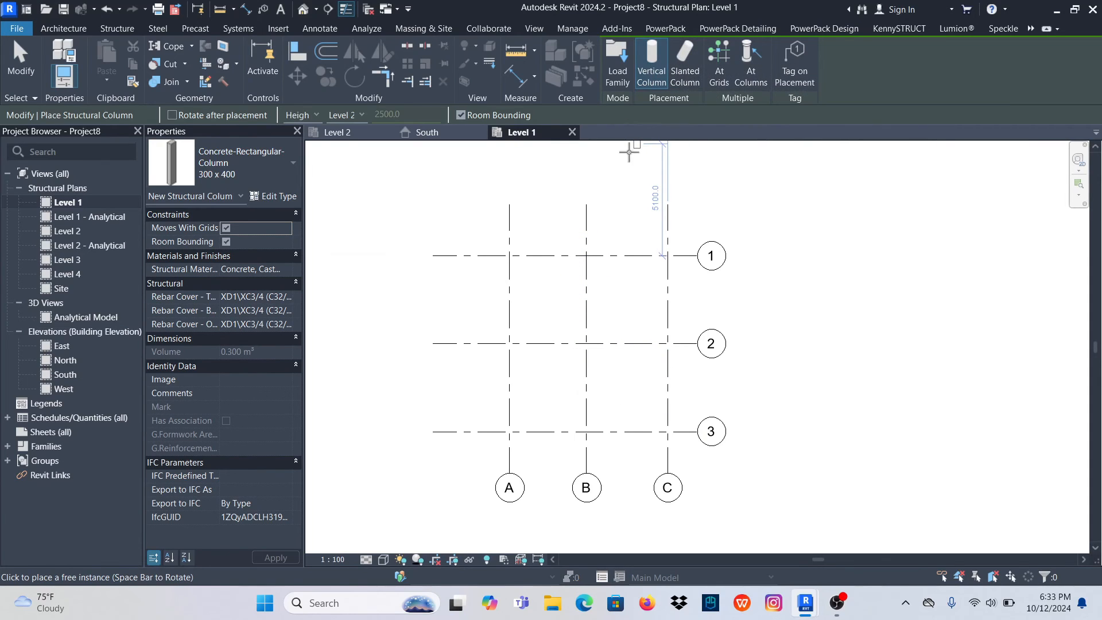
Place a 300 x 400 column at the intersection of grids A and 1
scroll(509, 255, up, 4)
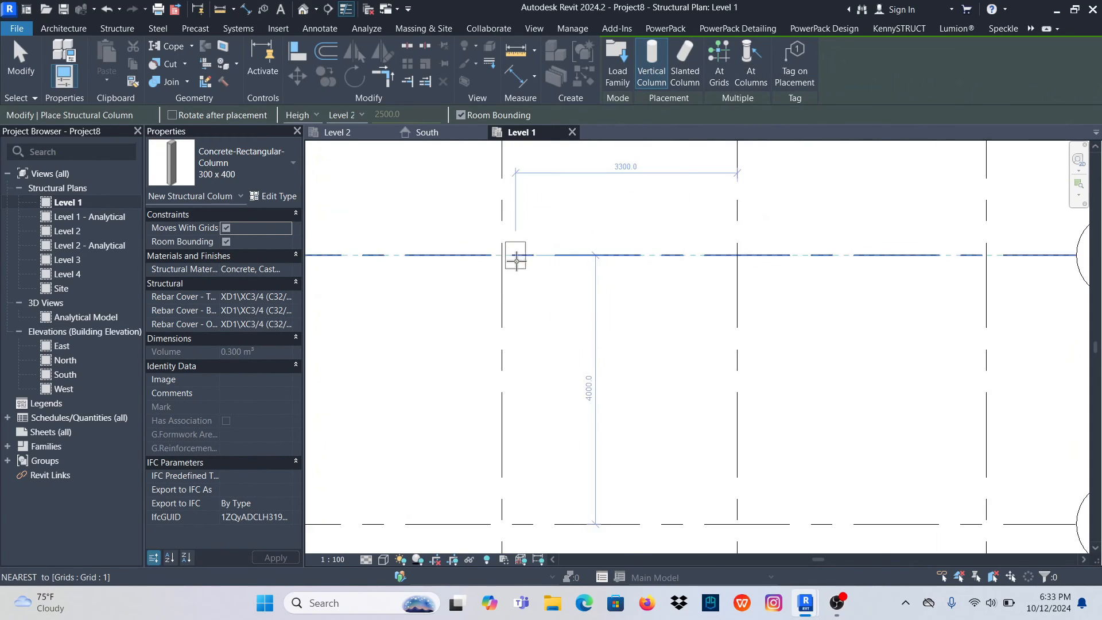
scroll(516, 261, up, 4)
click(477, 243)
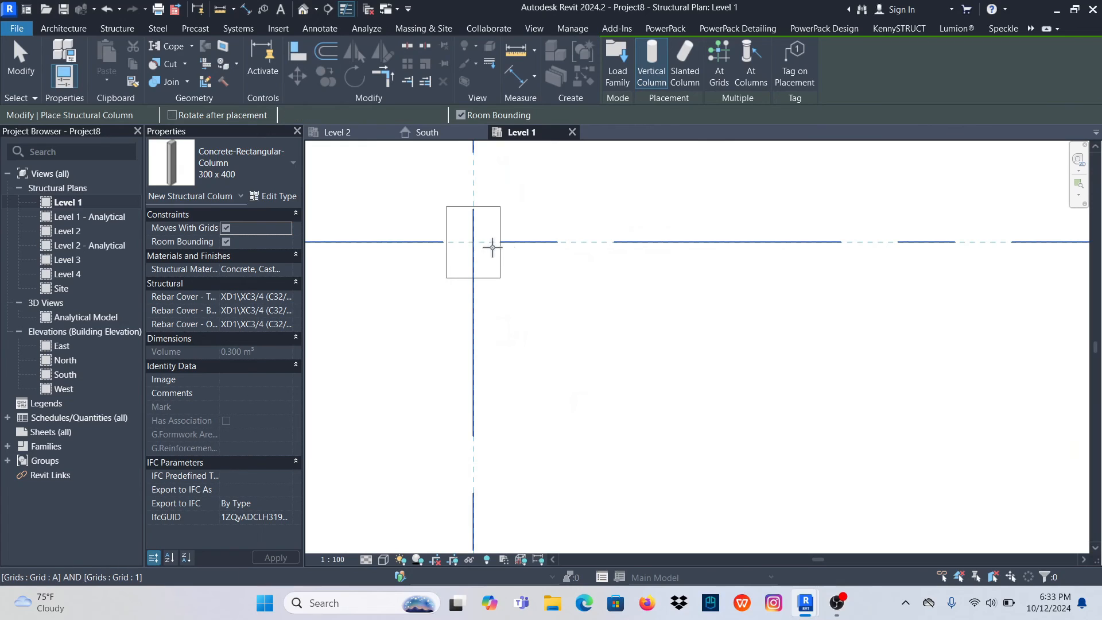
scroll(513, 298, down, 3)
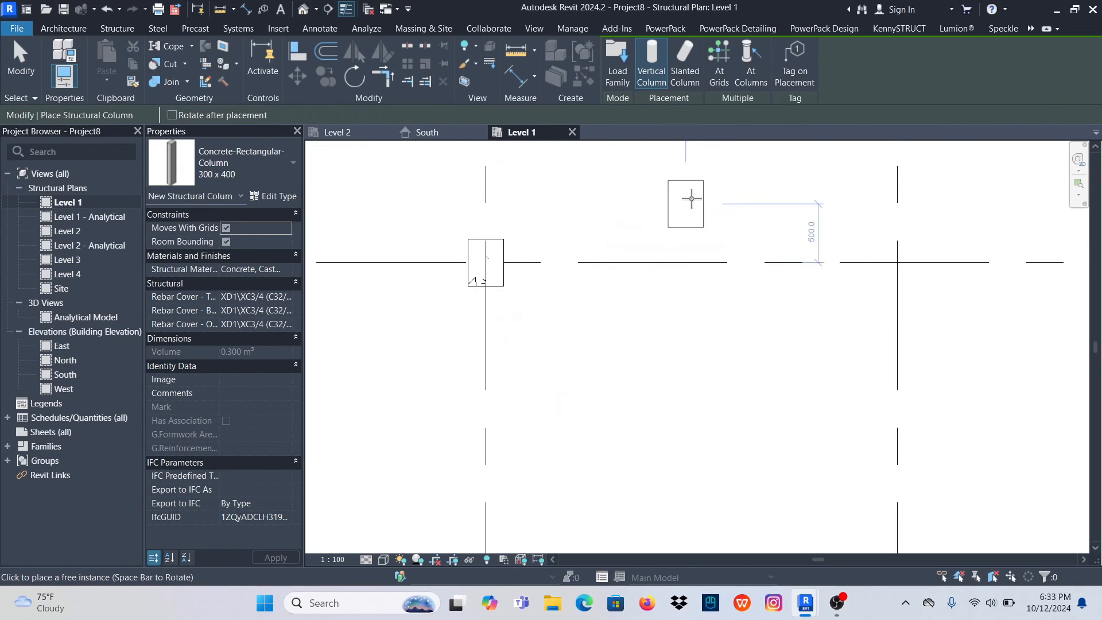
Place columns at the intersections of grids A to C and 1 to 3 using At Grids, and finish the placement
click(721, 63)
scroll(532, 266, down, 5)
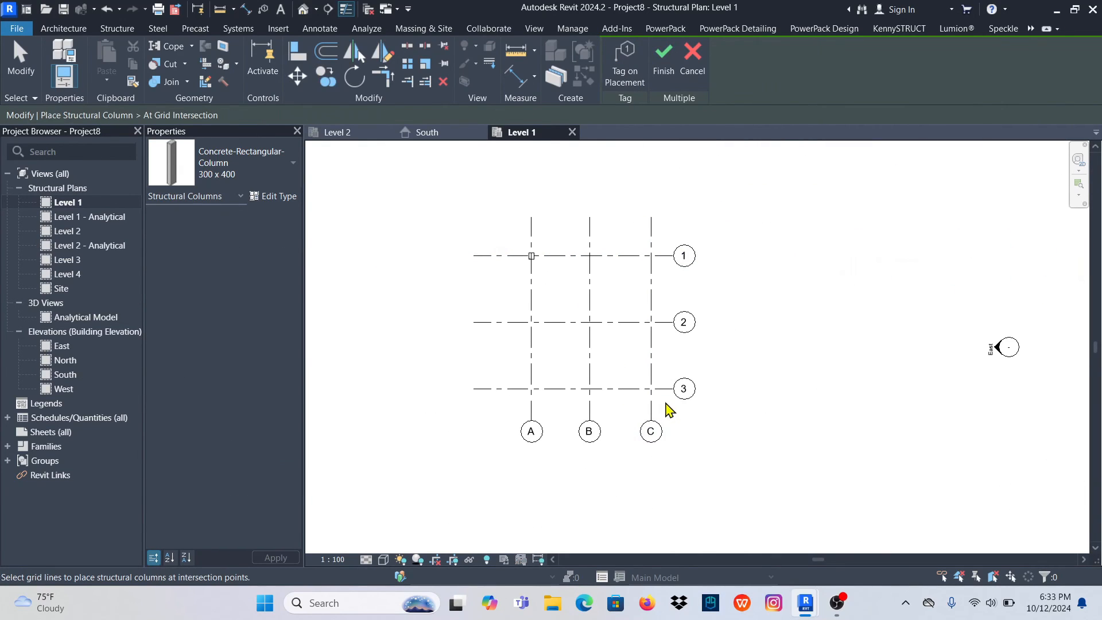
drag(668, 409, 514, 253)
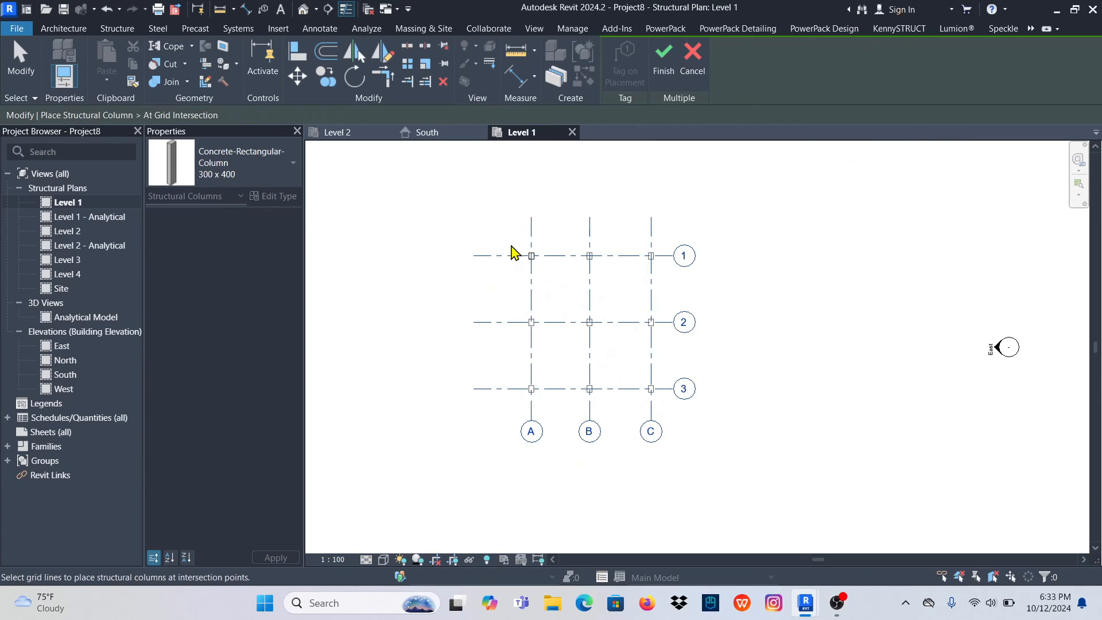
click(663, 60)
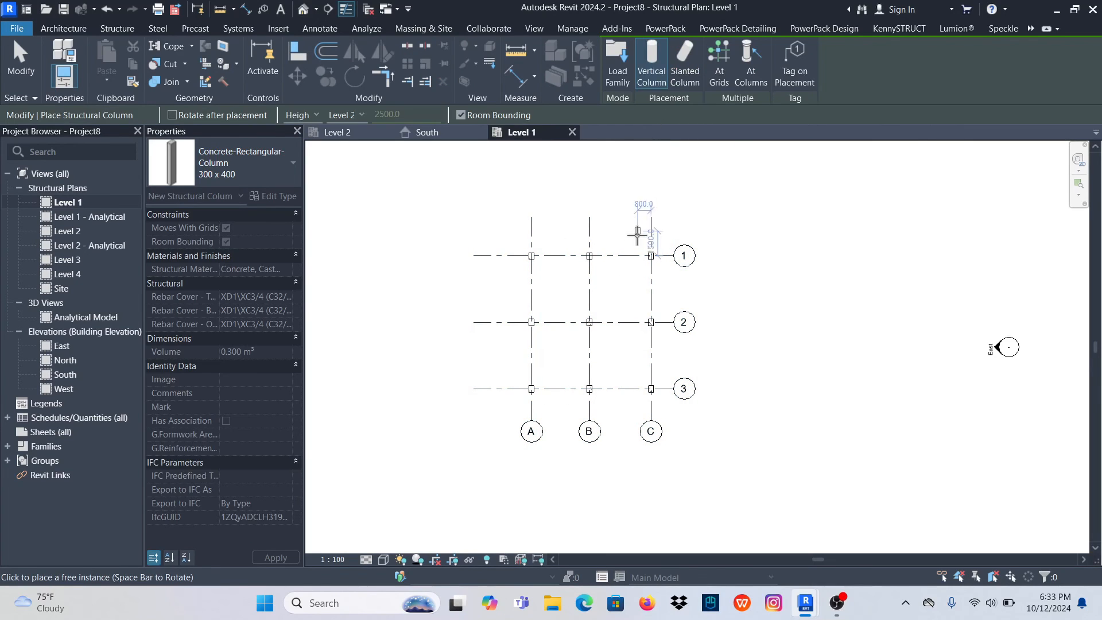
Open the default 3D view of the columns and end the column placement command
click(305, 11)
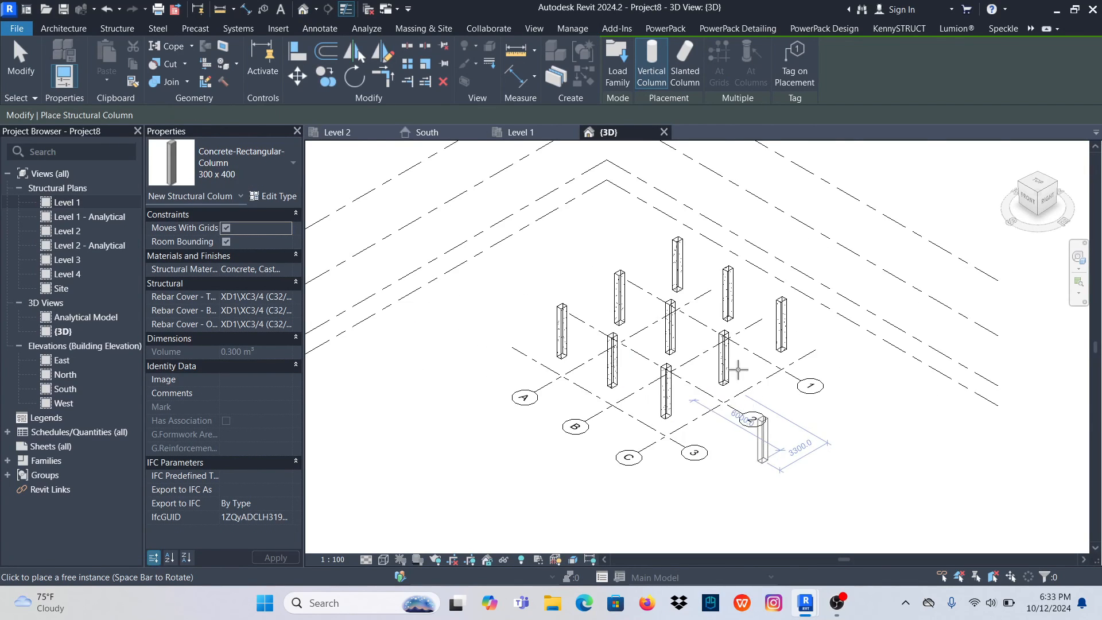
scroll(738, 368, up, 3)
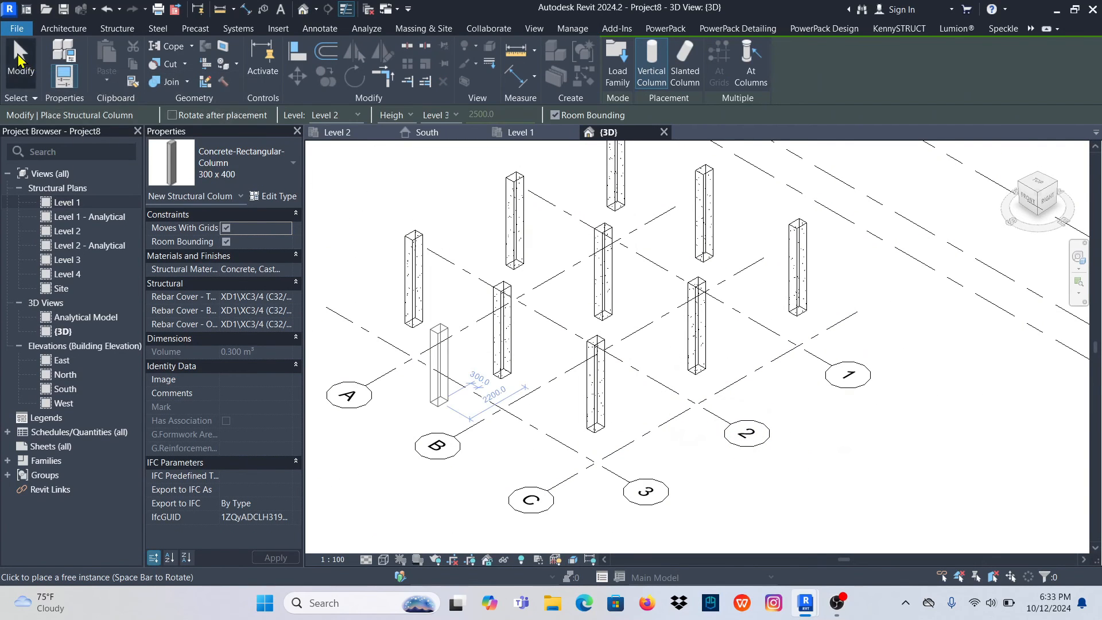
click(19, 58)
scroll(592, 384, up, 6)
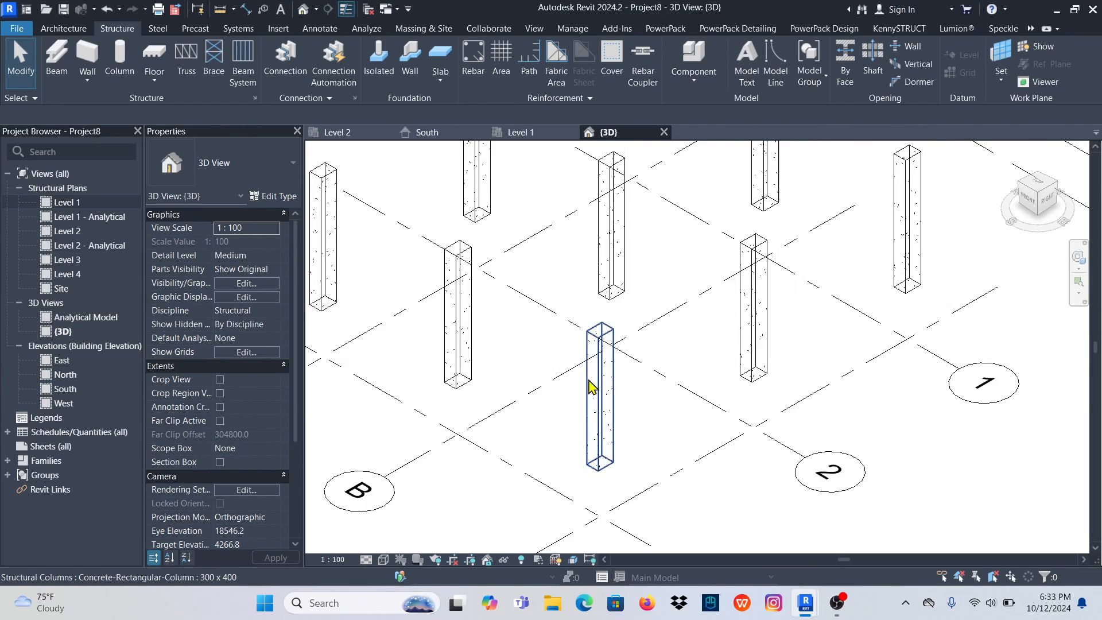
Apply a shaded visual style to the 3D view and look over the columns
click(384, 559)
click(420, 502)
scroll(606, 381, down, 7)
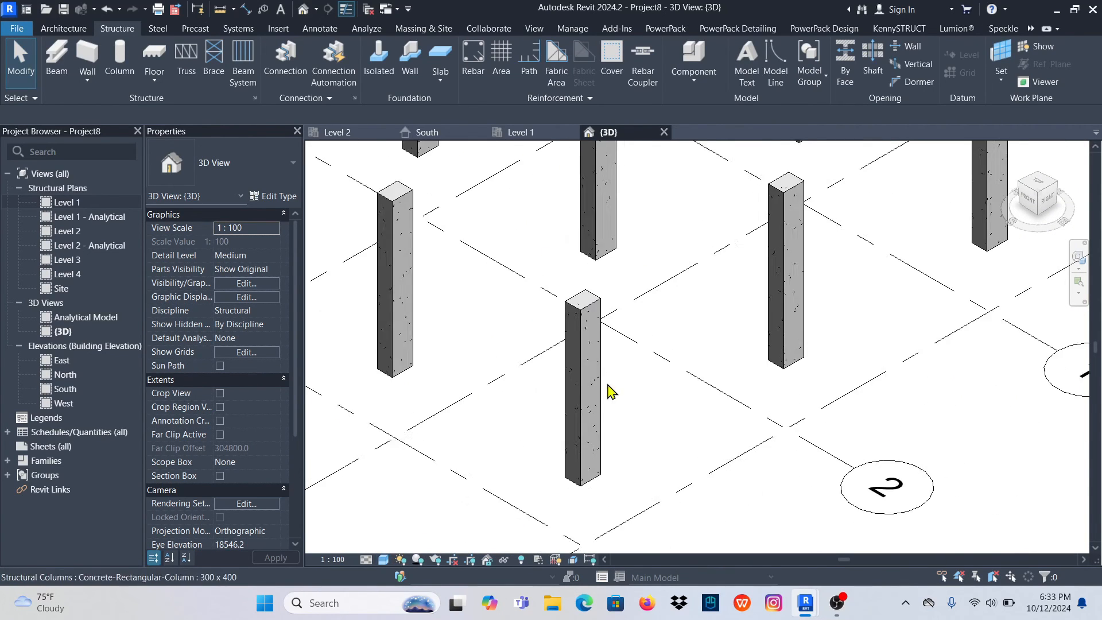
scroll(593, 335, down, 3)
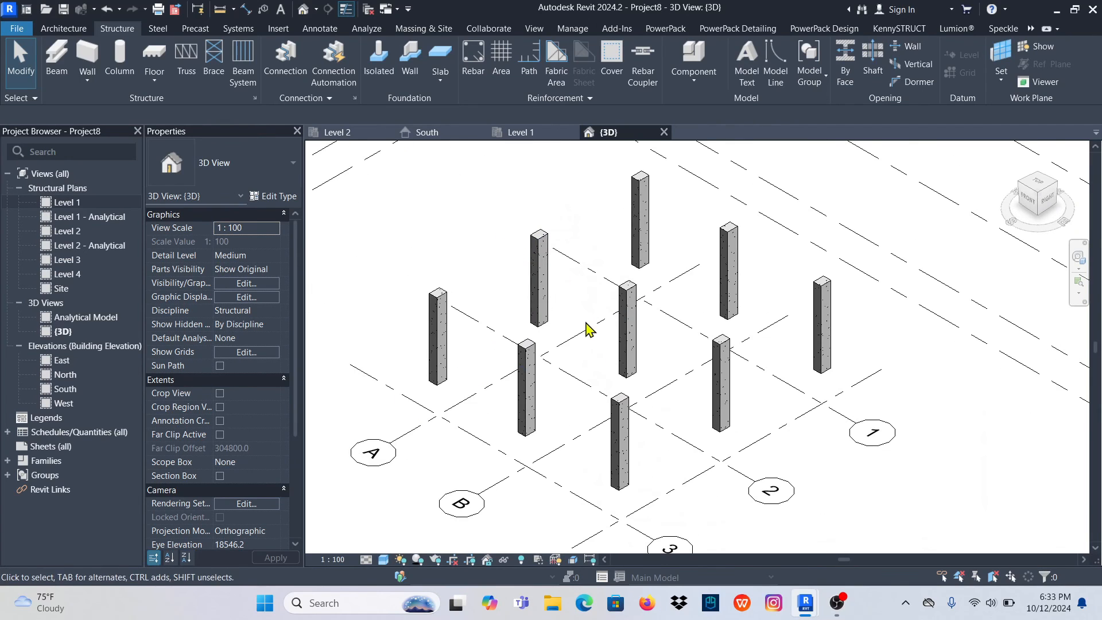
scroll(638, 434, up, 5)
scroll(634, 453, down, 4)
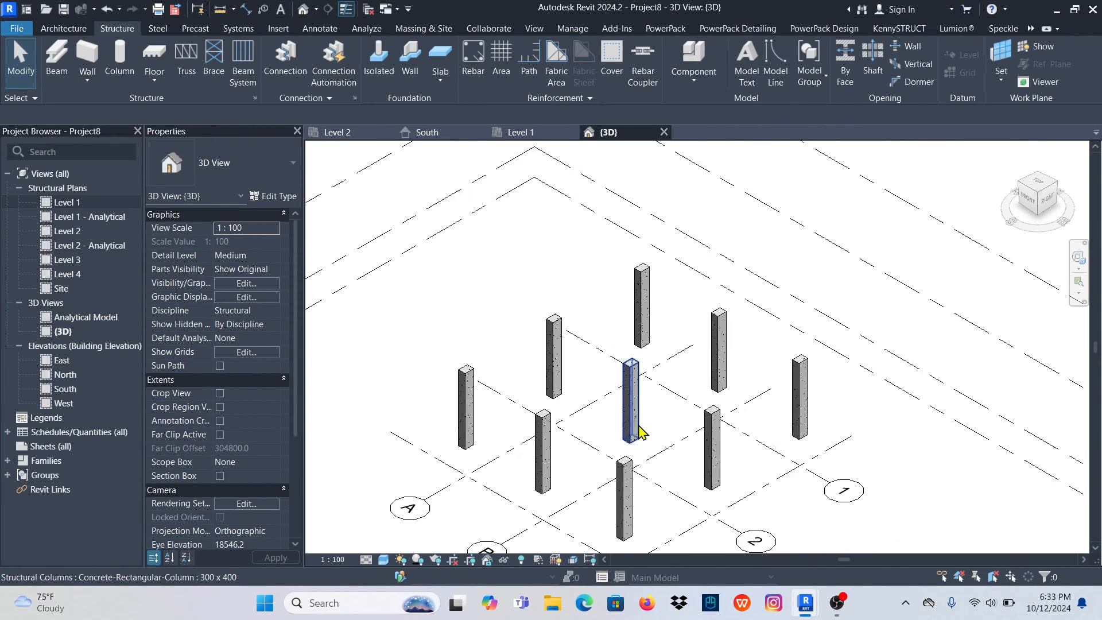
Go back to the plans and open the Level 2 structural plan, framed on the column grid
click(523, 137)
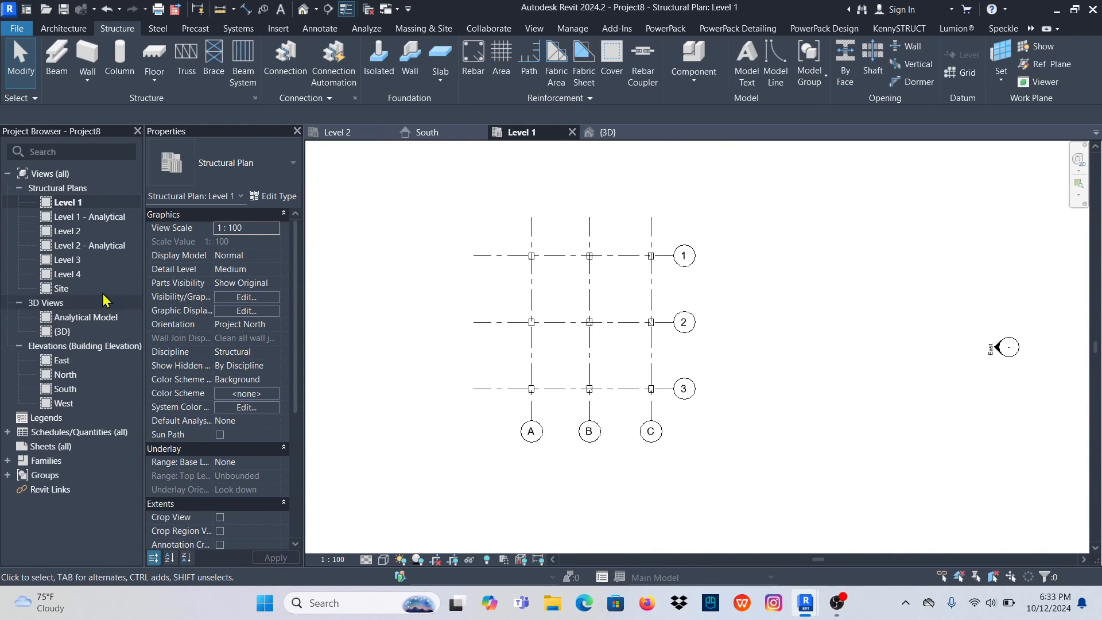
click(78, 233)
double_click(78, 232)
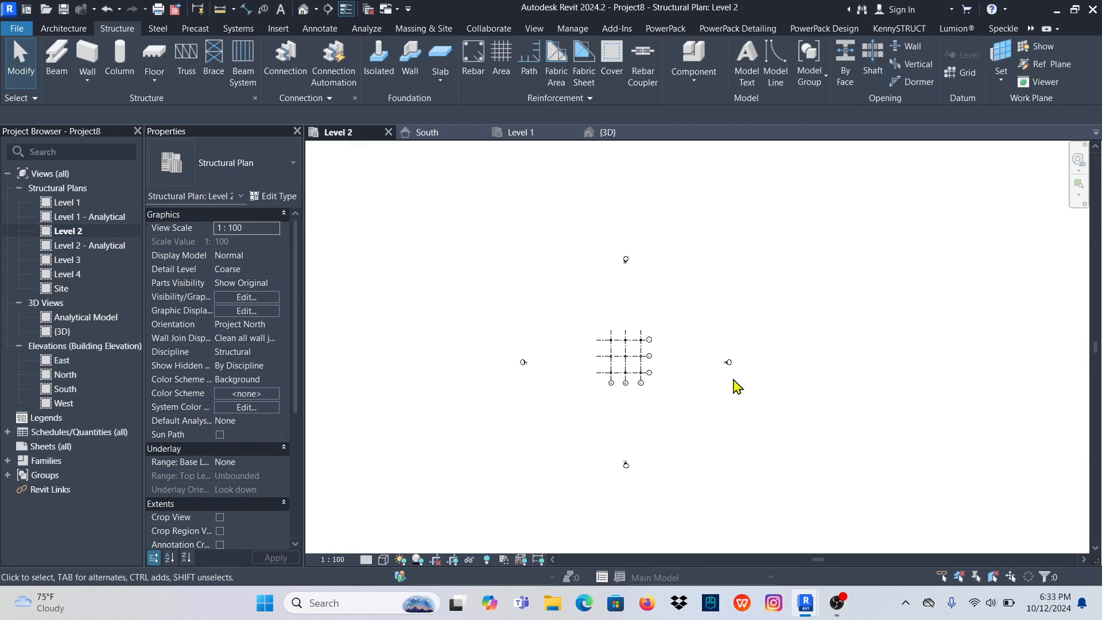
scroll(619, 356, up, 4)
scroll(549, 315, up, 1)
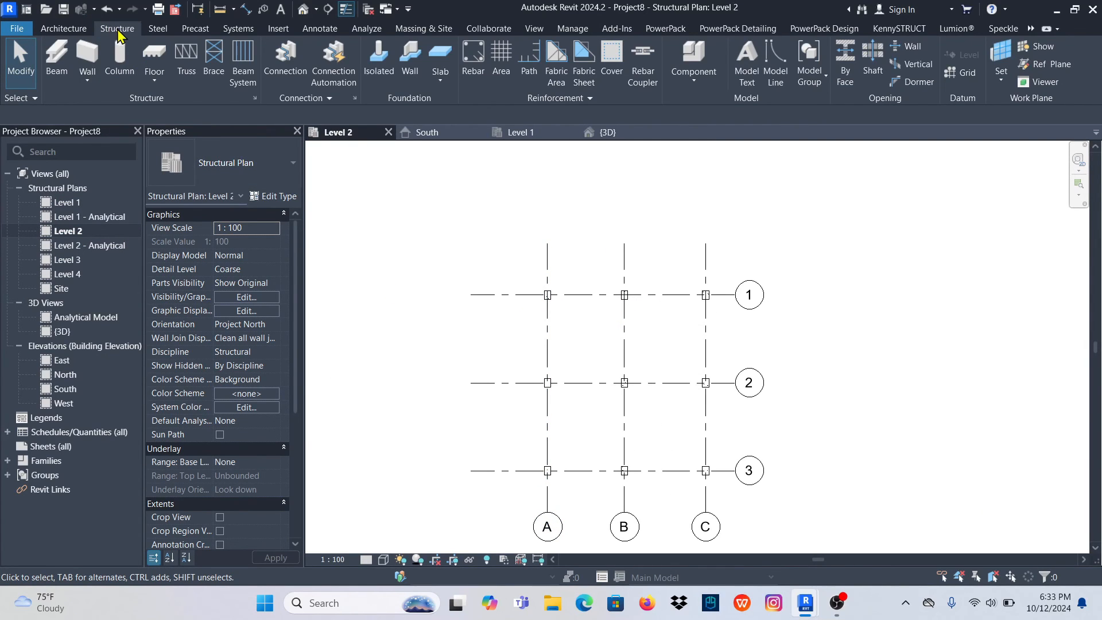
Start placing a structural beam using the Concrete-Rectangular Beam 300 x 600mm type
click(56, 57)
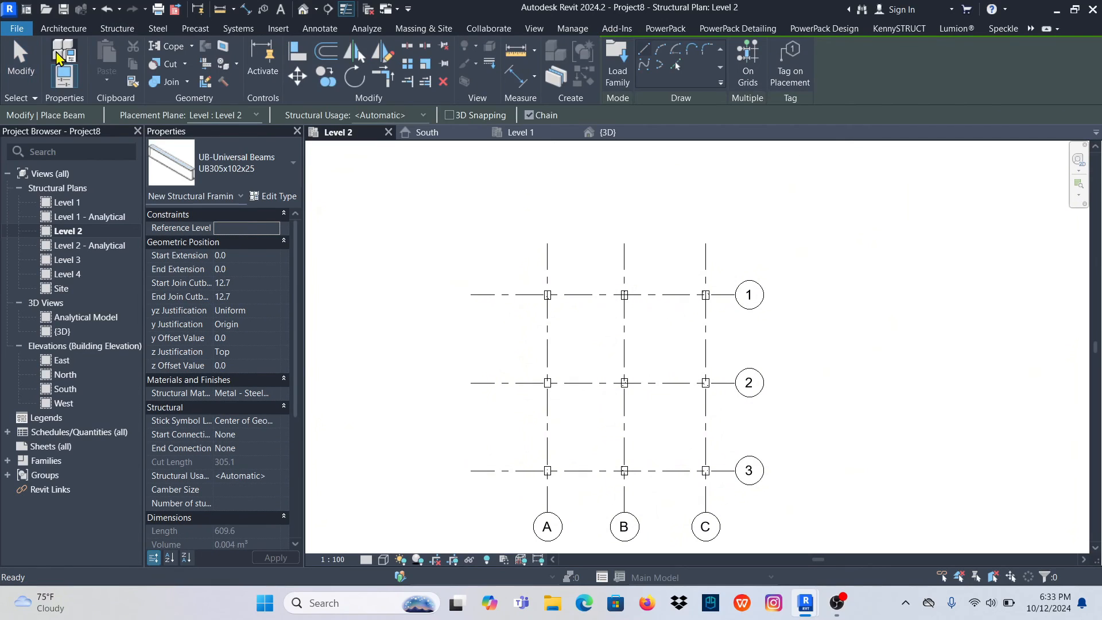
click(268, 173)
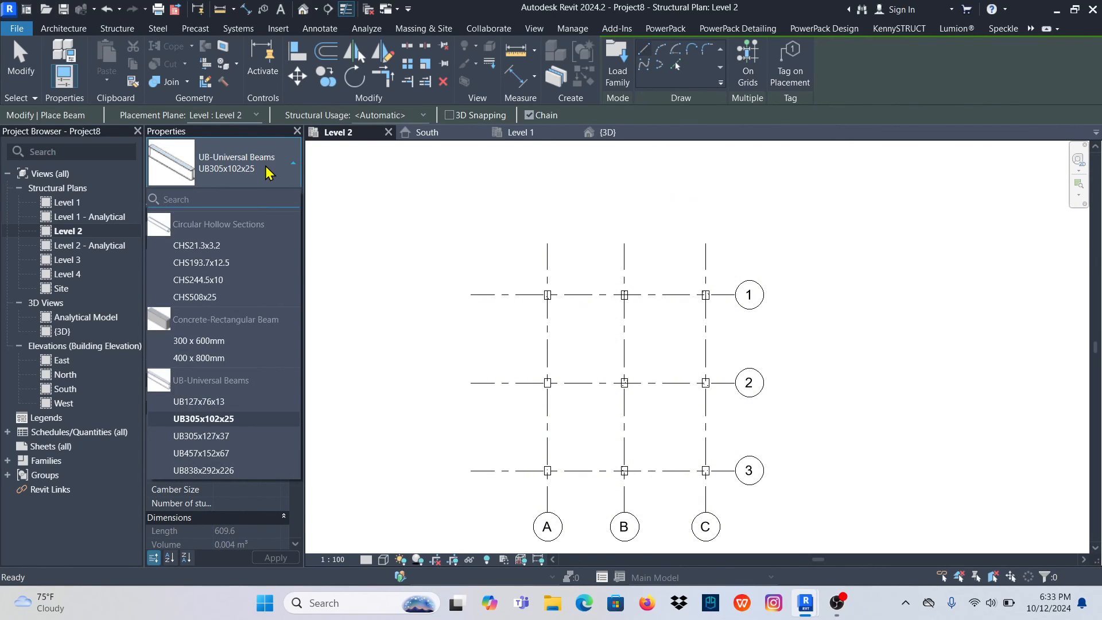
click(197, 344)
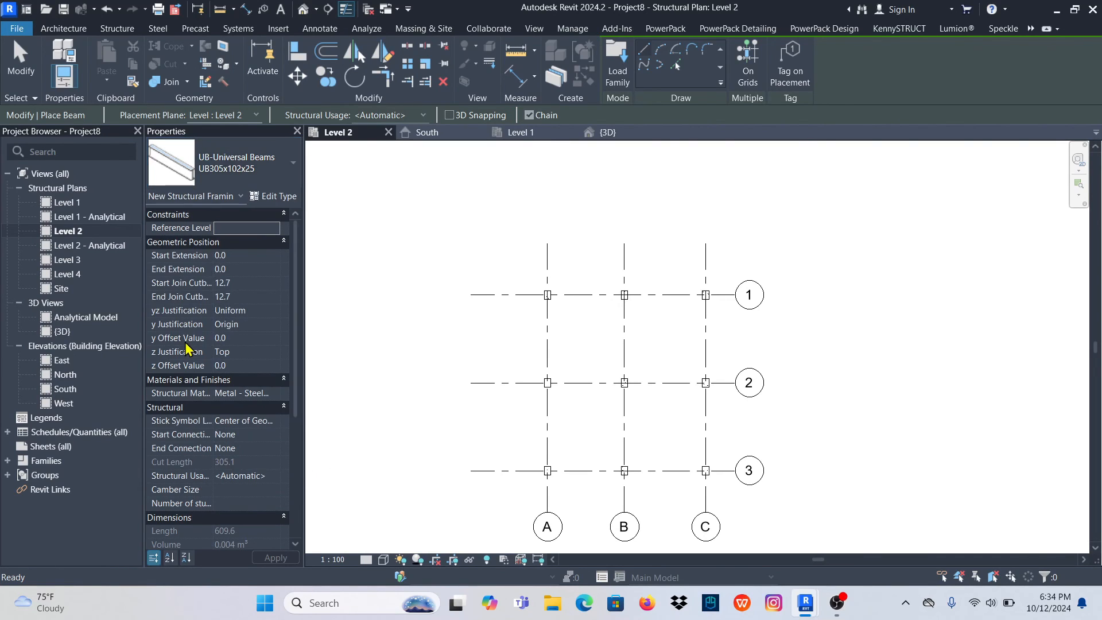
Duplicate the 300 x 600mm beam type as 300 x 400 and set its h dimension to 400
click(275, 196)
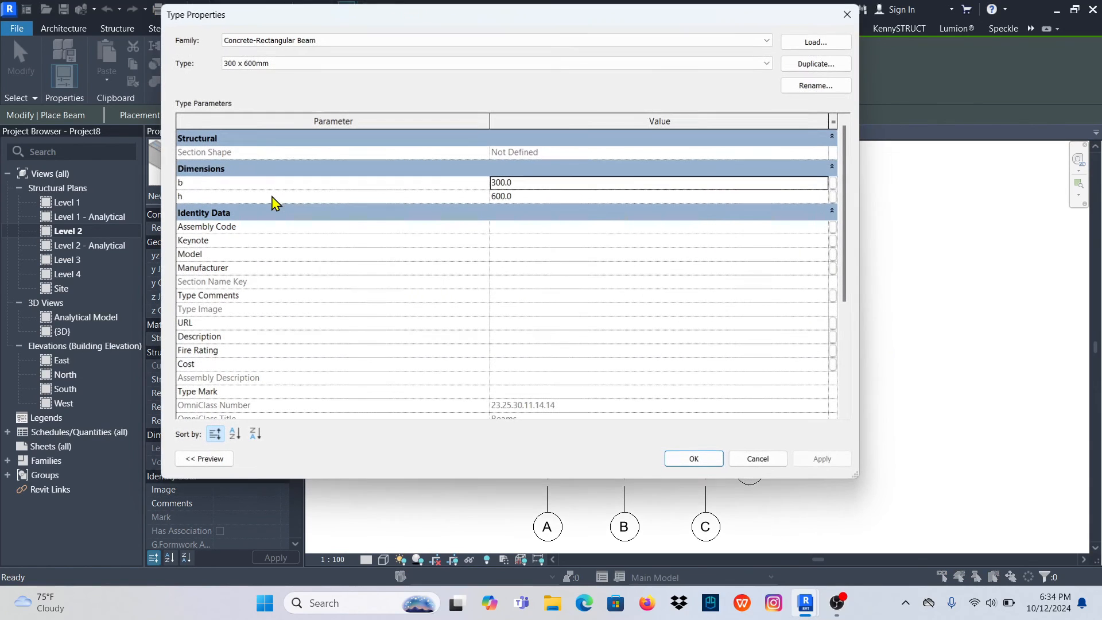
click(528, 196)
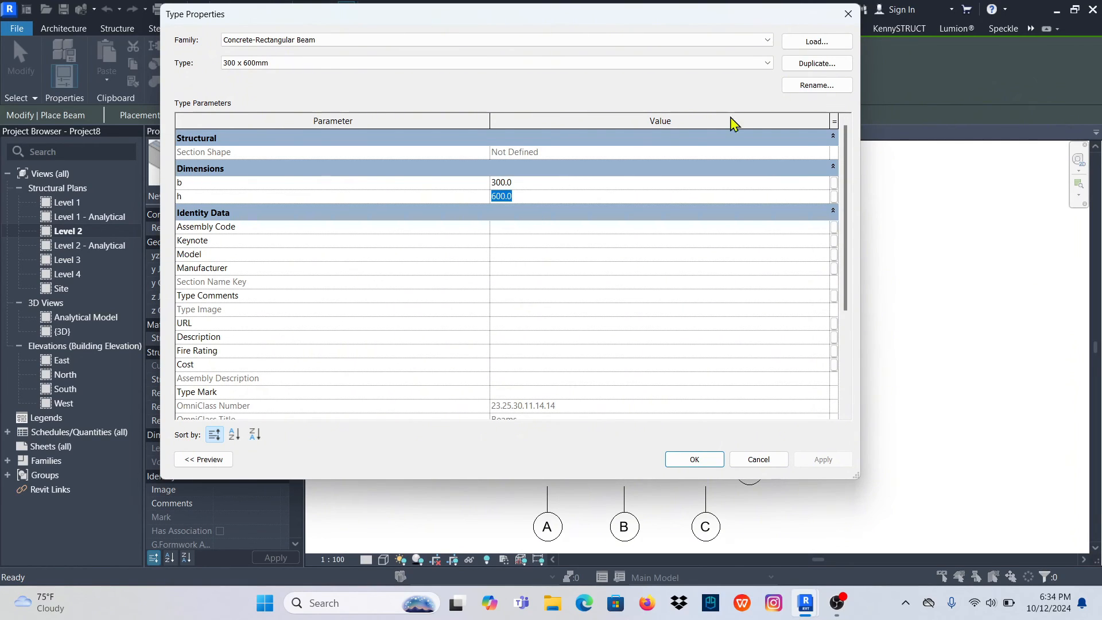
click(816, 64)
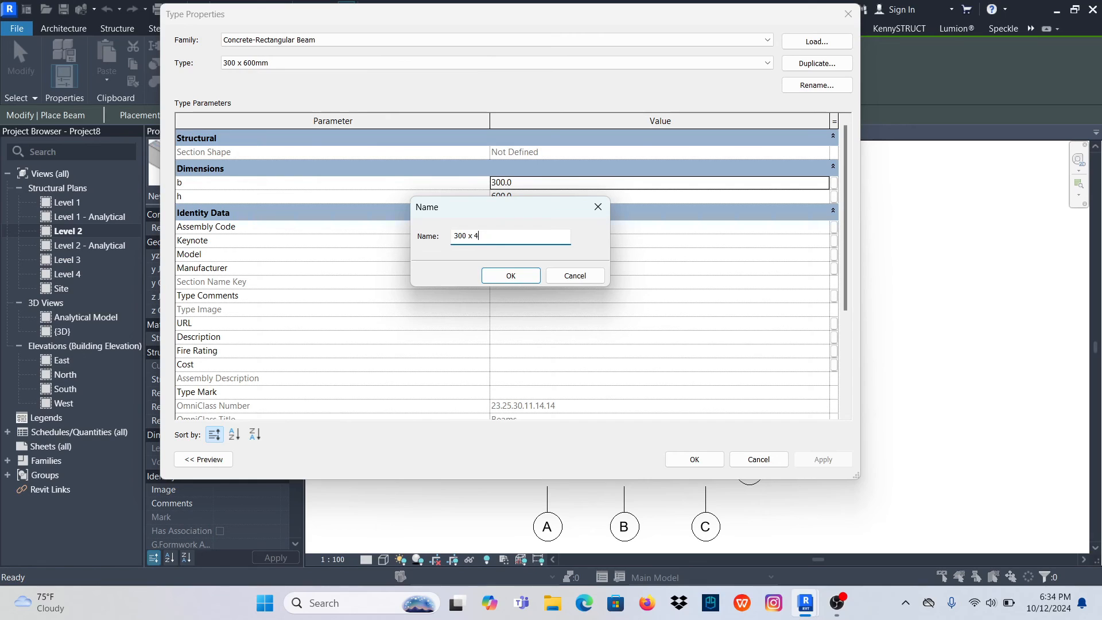
click(510, 276)
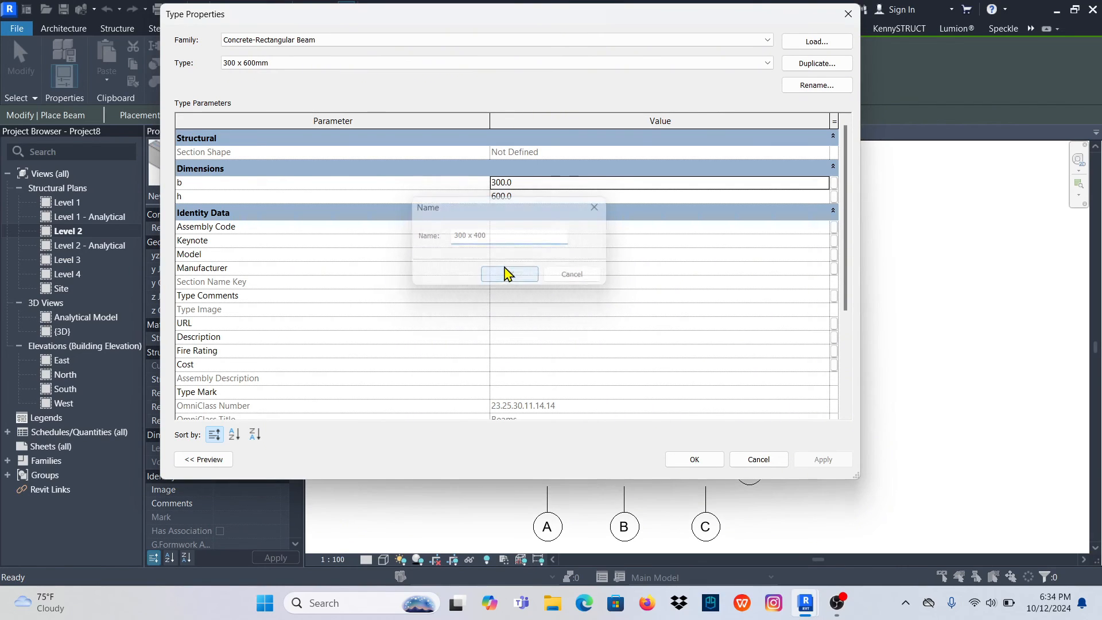
click(530, 197)
drag(530, 197, 188, 213)
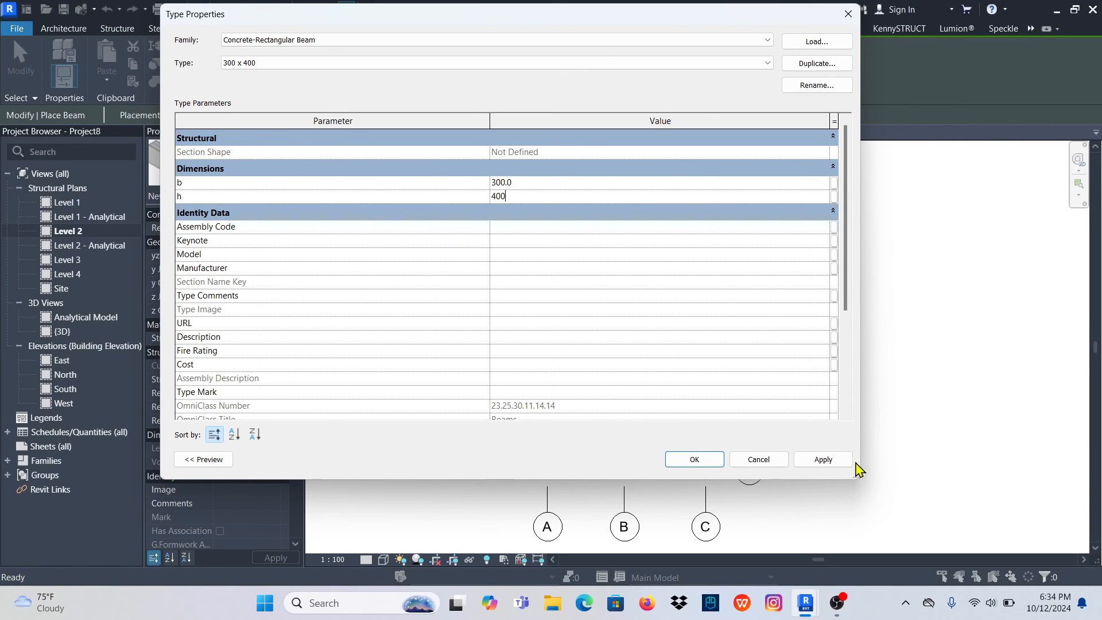
click(820, 462)
click(695, 460)
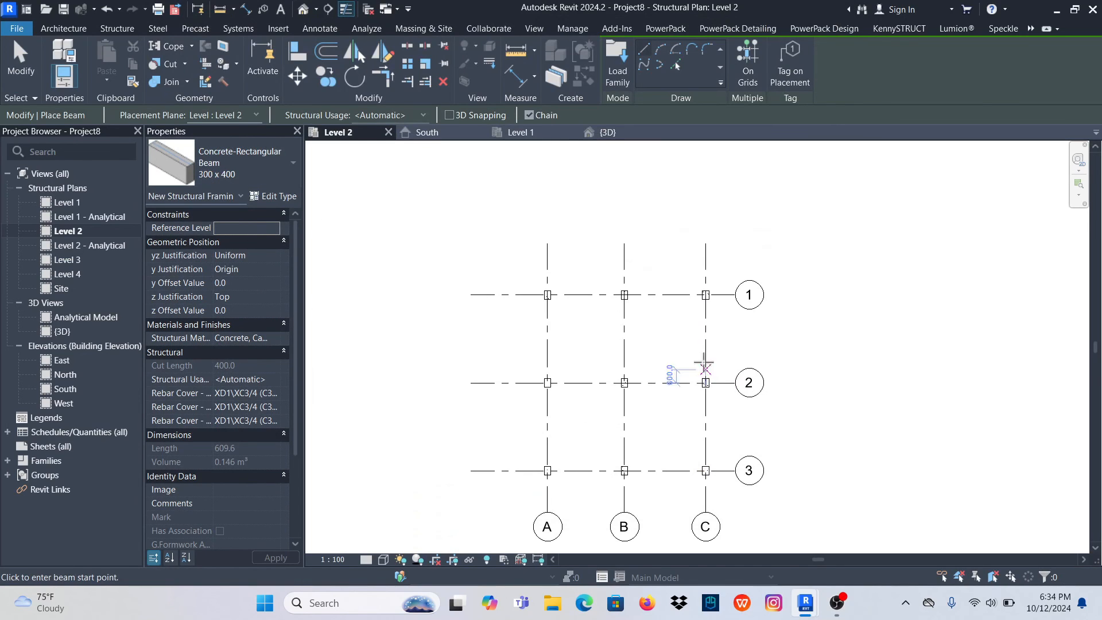
Draw 300 x 400 beams along grid 1 between the columns, from grid A through B to C
scroll(565, 289, up, 3)
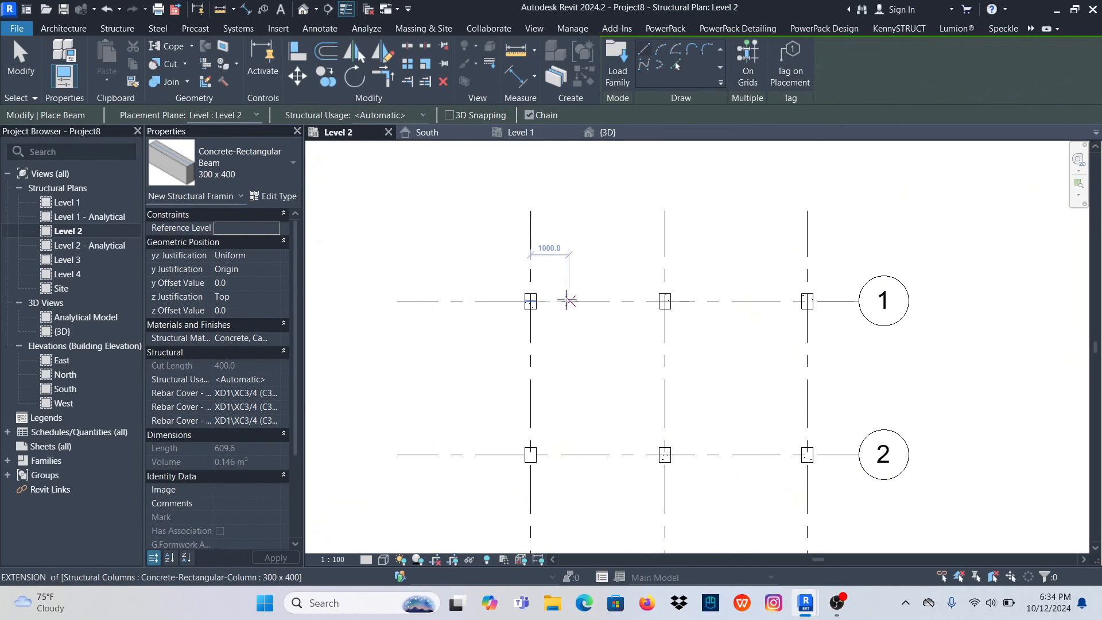
scroll(557, 299, up, 3)
click(531, 300)
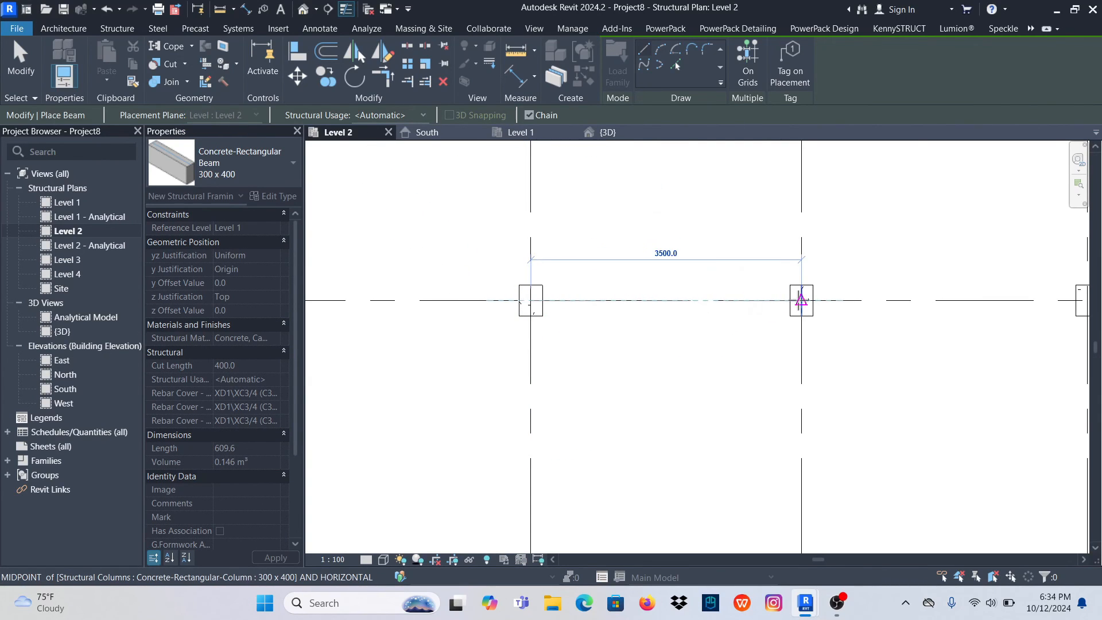
click(798, 300)
scroll(455, 313, down, 2)
scroll(877, 325, up, 1)
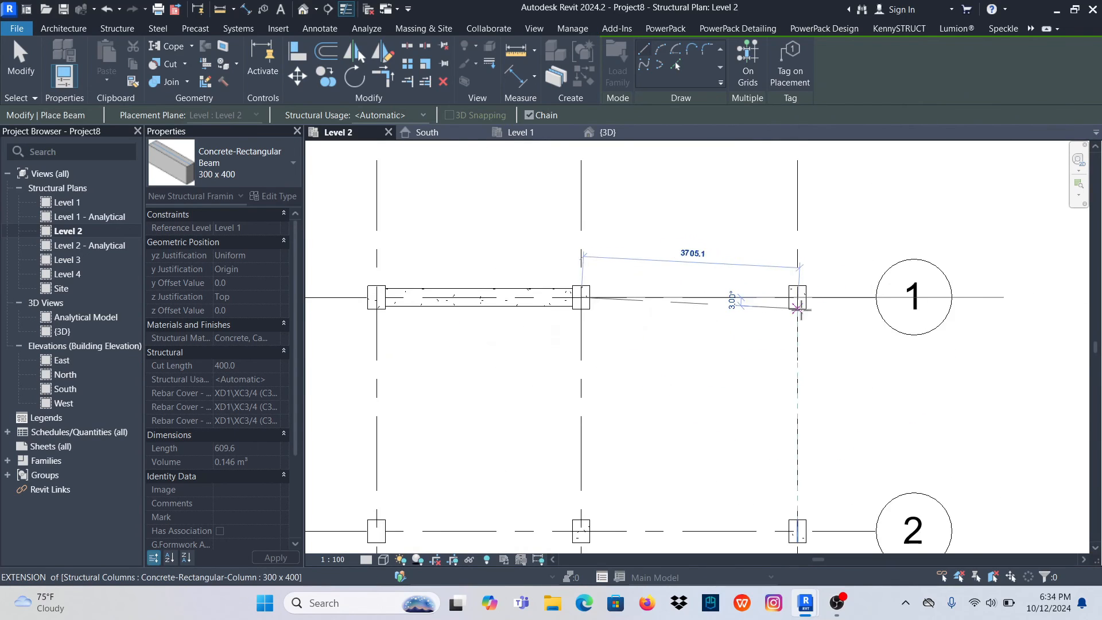
scroll(798, 310, up, 4)
click(797, 297)
scroll(766, 303, down, 1)
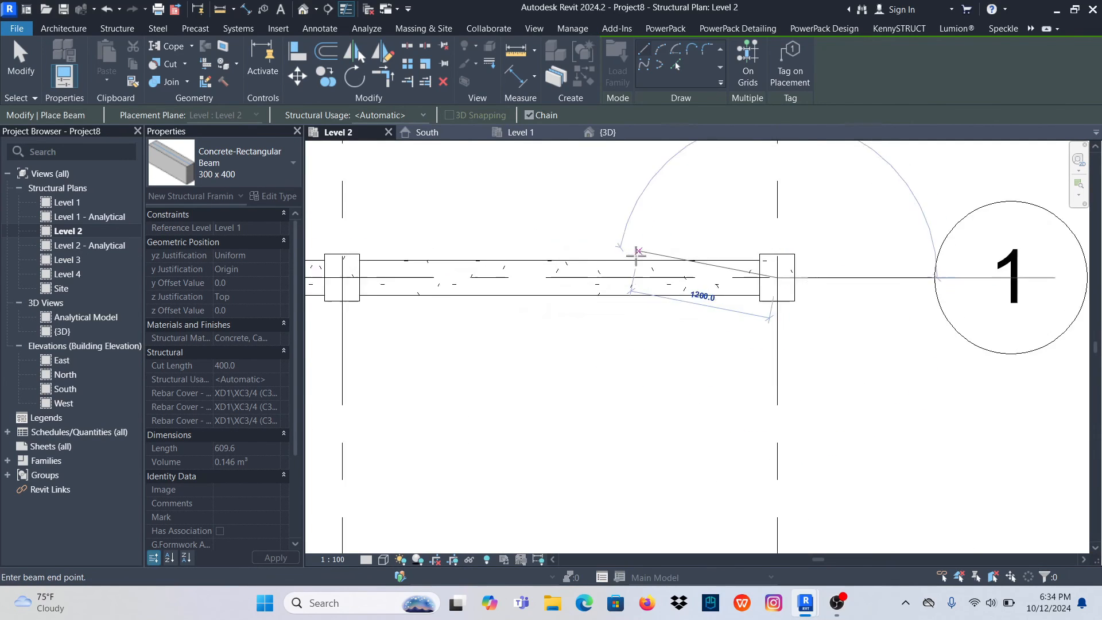
scroll(636, 253, down, 5)
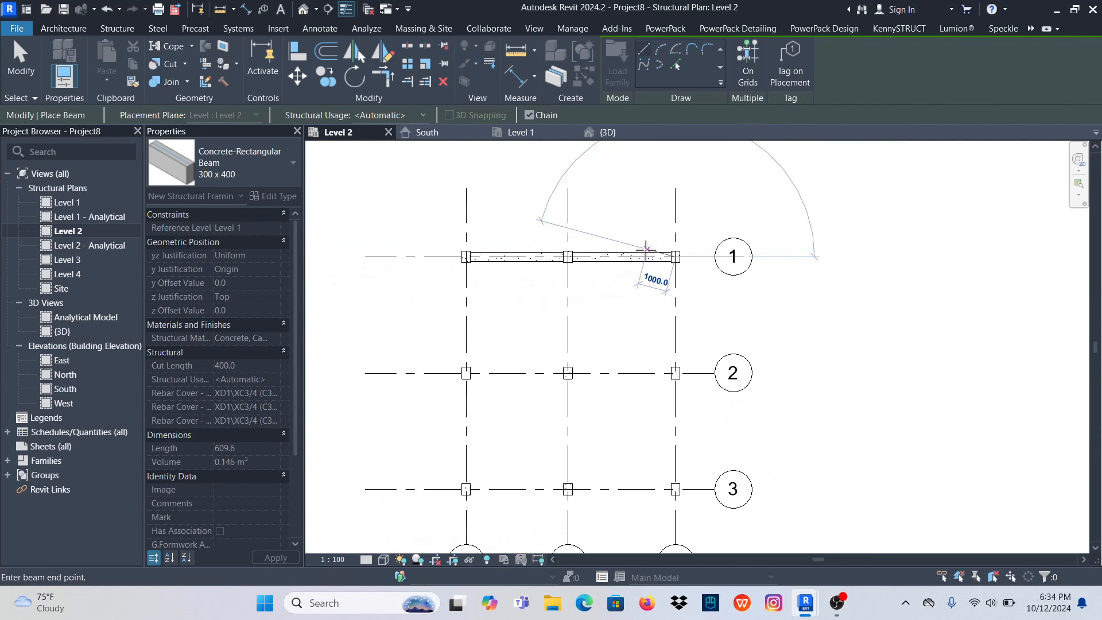
Place 300 x 400 beams along all the grid lines at once with the On Grids option and finish the placement
click(745, 55)
scroll(683, 310, down, 2)
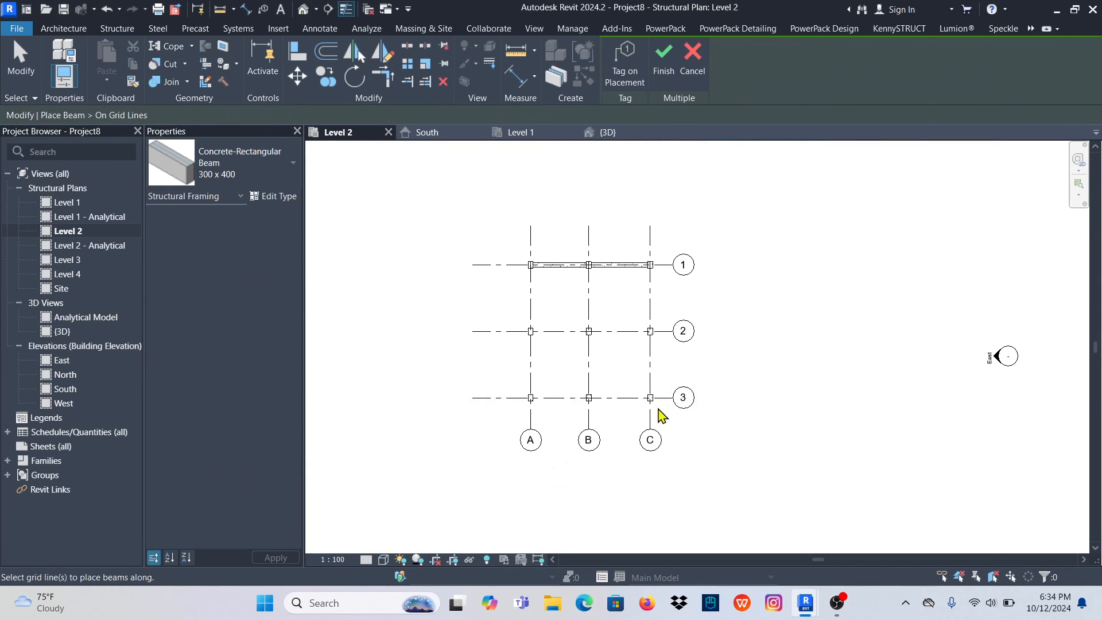
drag(659, 410, 515, 250)
scroll(610, 331, up, 4)
click(662, 57)
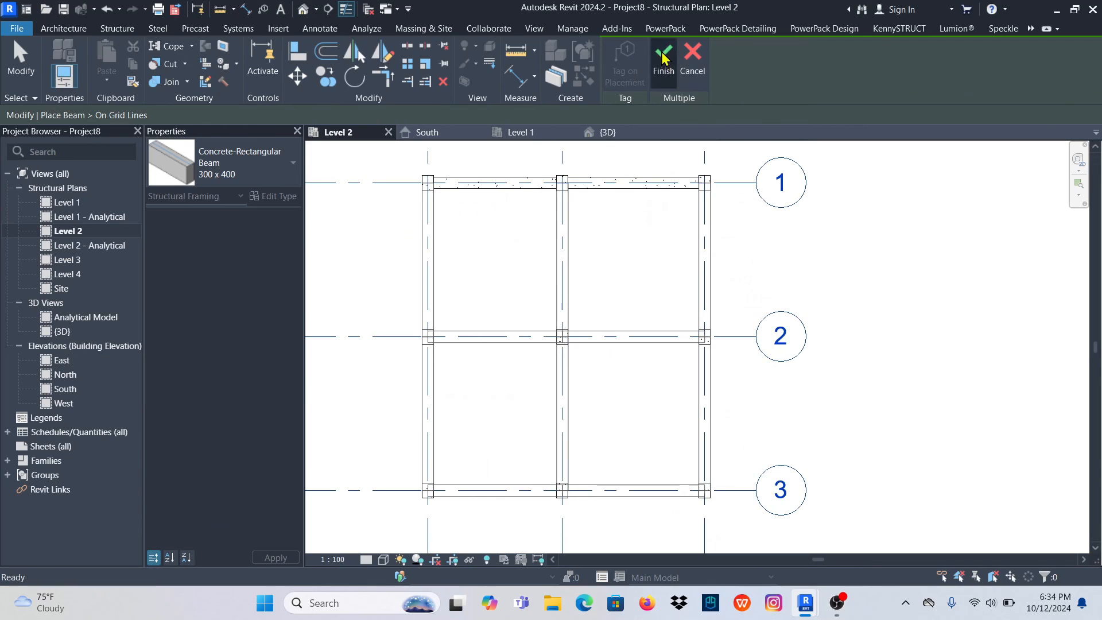
Open the 3D view to check the beams and end the beam placement command
click(610, 136)
scroll(673, 343, up, 2)
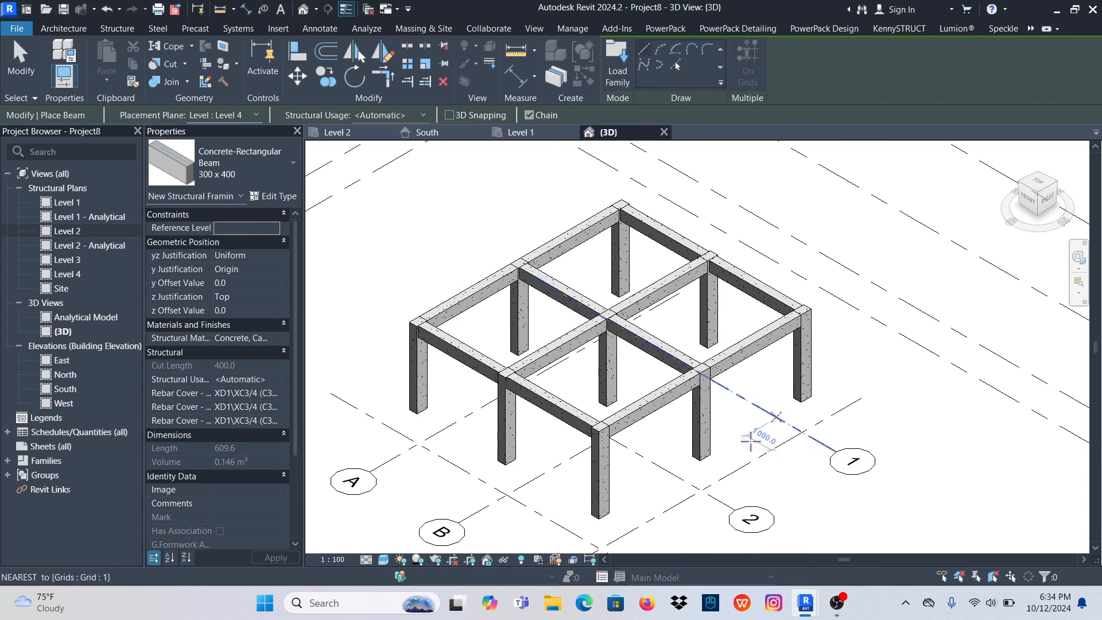
scroll(564, 416, down, 2)
right_click(465, 227)
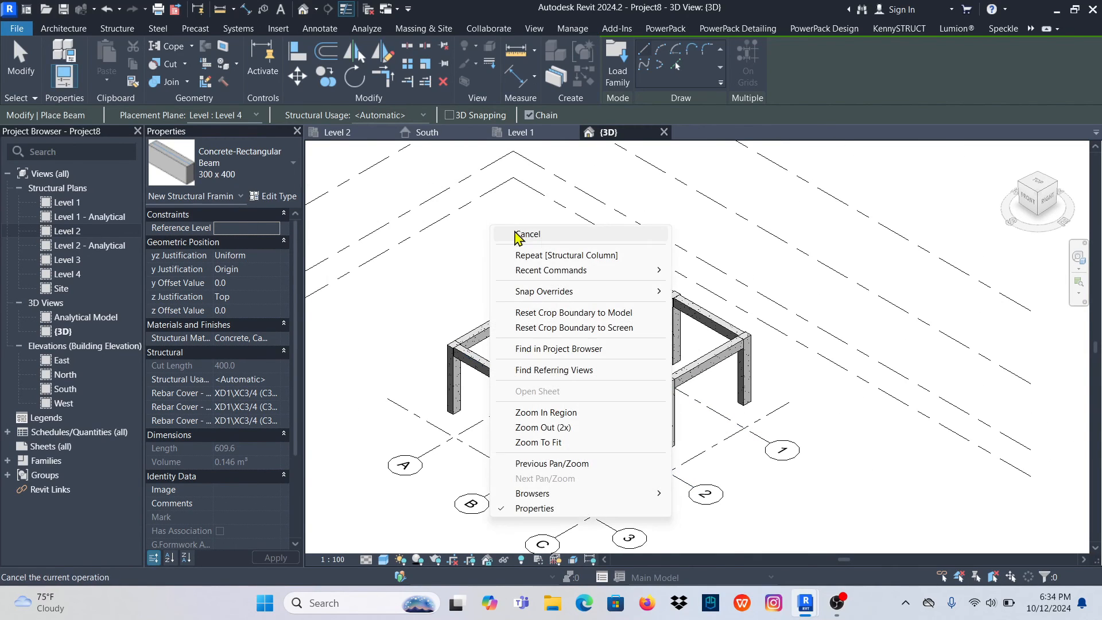
click(514, 231)
right_click(510, 227)
click(516, 230)
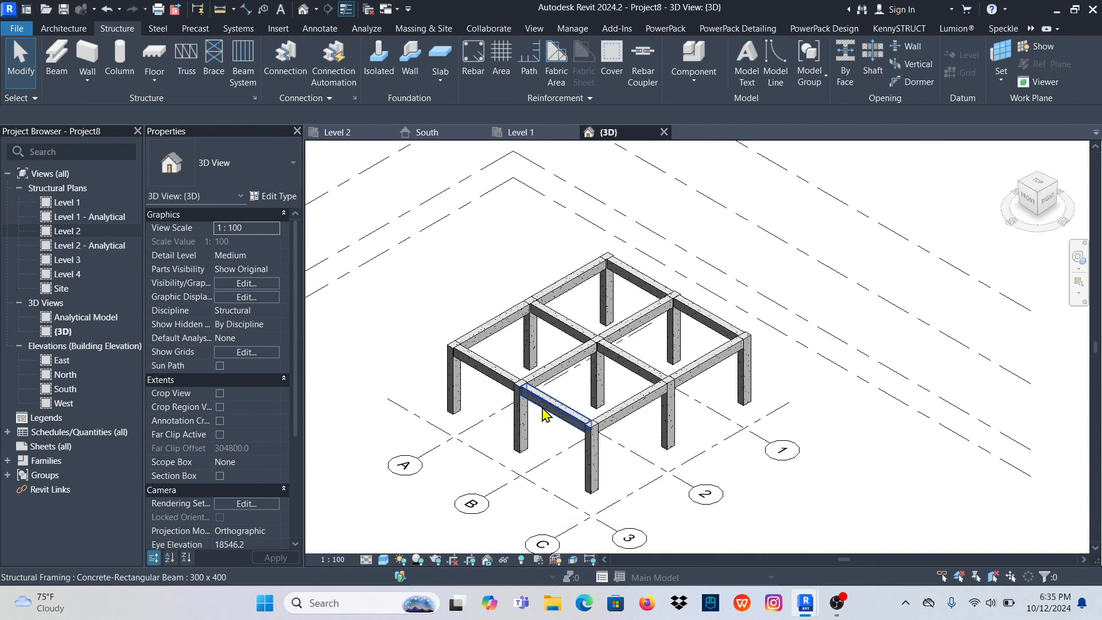
scroll(560, 382, down, 1)
scroll(560, 381, down, 1)
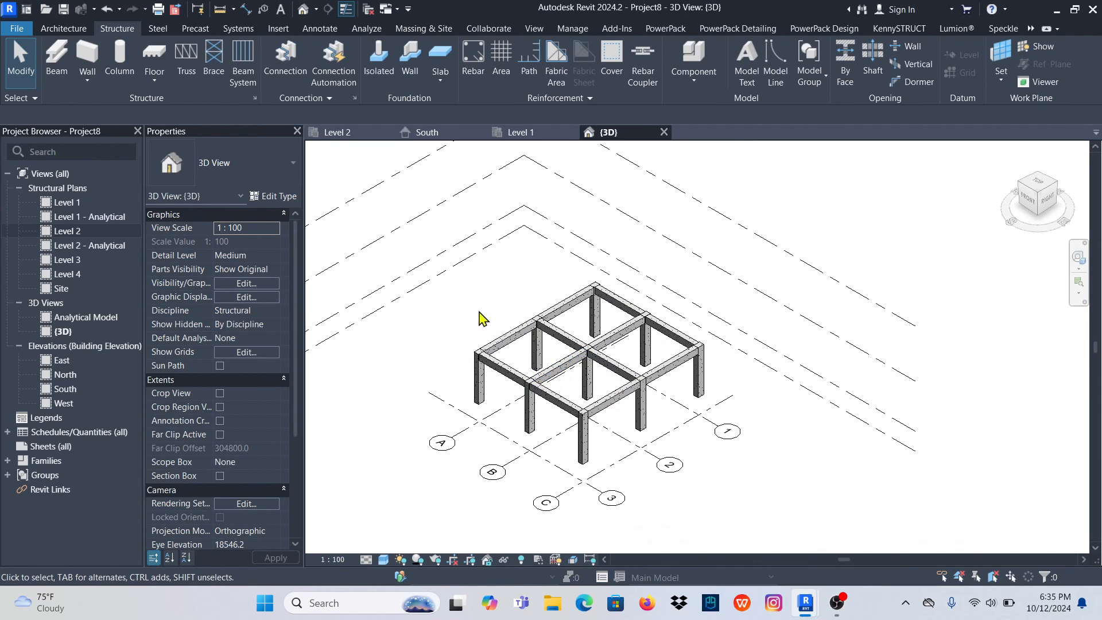
drag(446, 280, 744, 497)
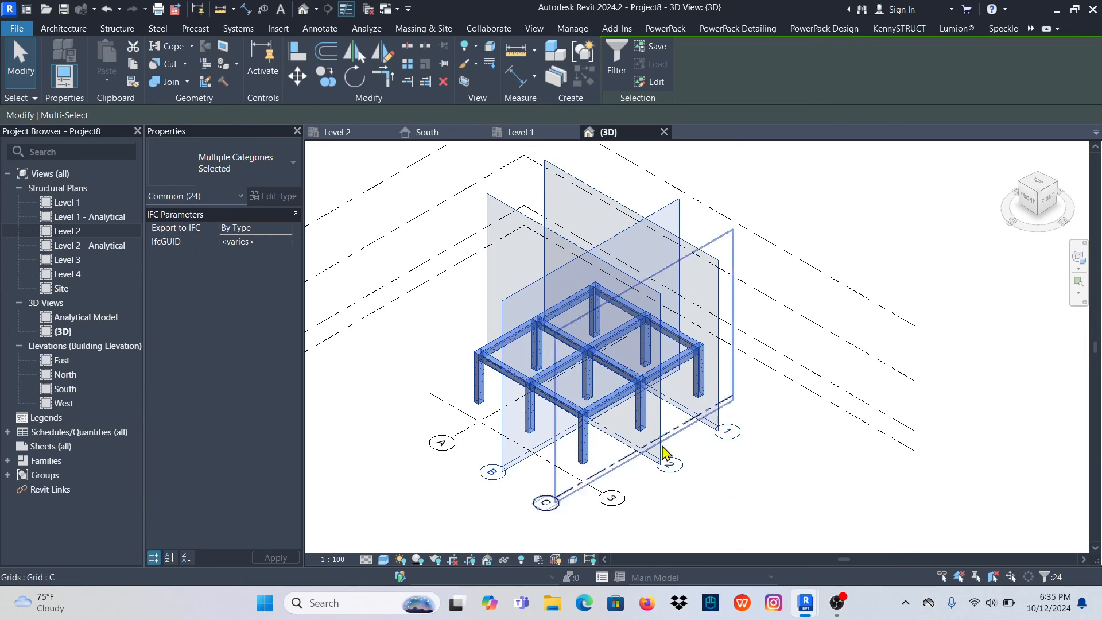
click(781, 433)
scroll(703, 370, up, 2)
click(704, 371)
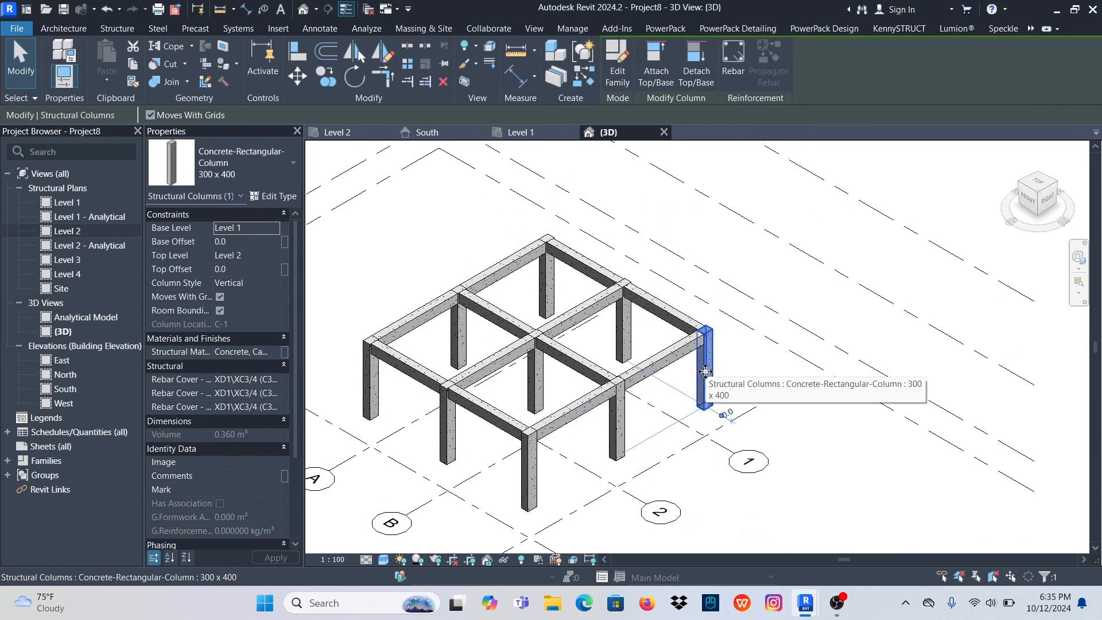
ctrl+click(616, 418)
ctrl+click(660, 370)
scroll(660, 370, down, 3)
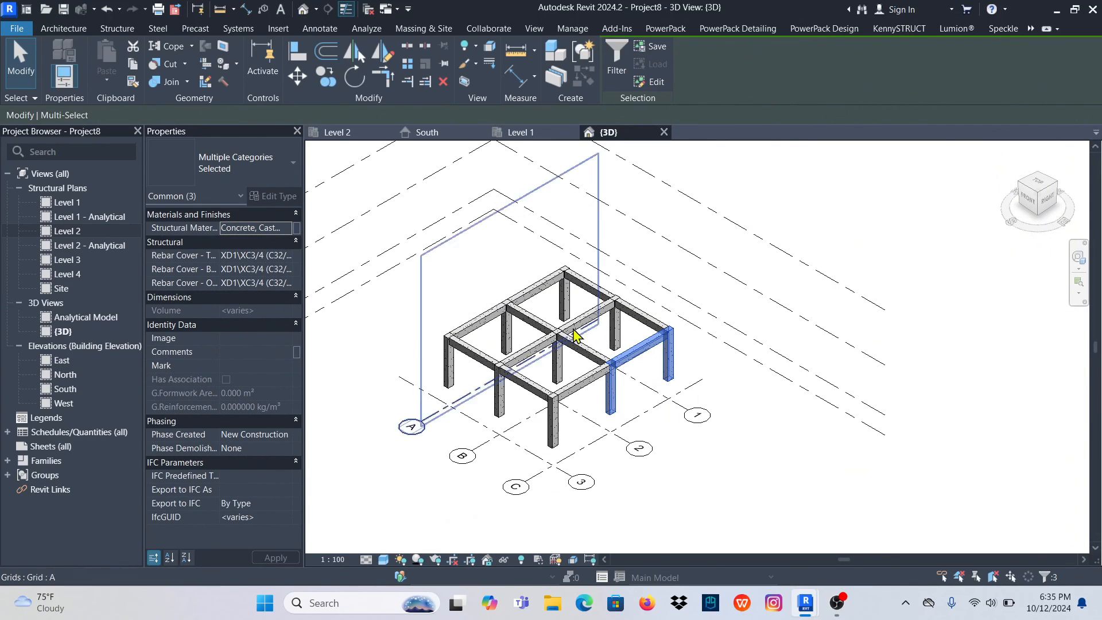
click(447, 287)
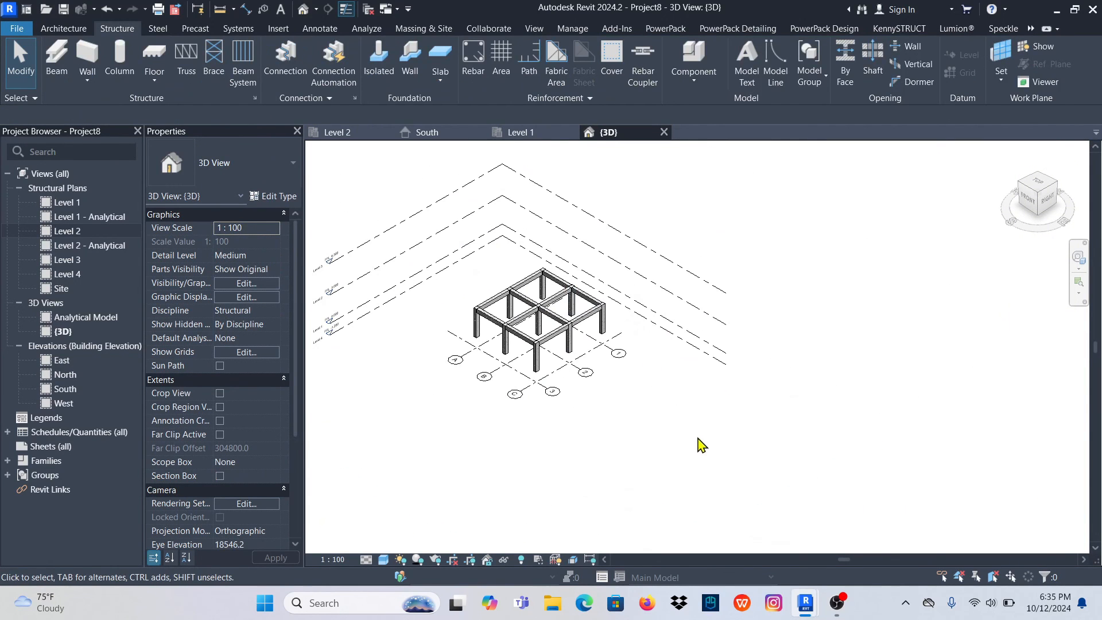
Select the whole model and filter the selection down to Structural Columns and Structural Framing (Girder)
drag(701, 444, 433, 259)
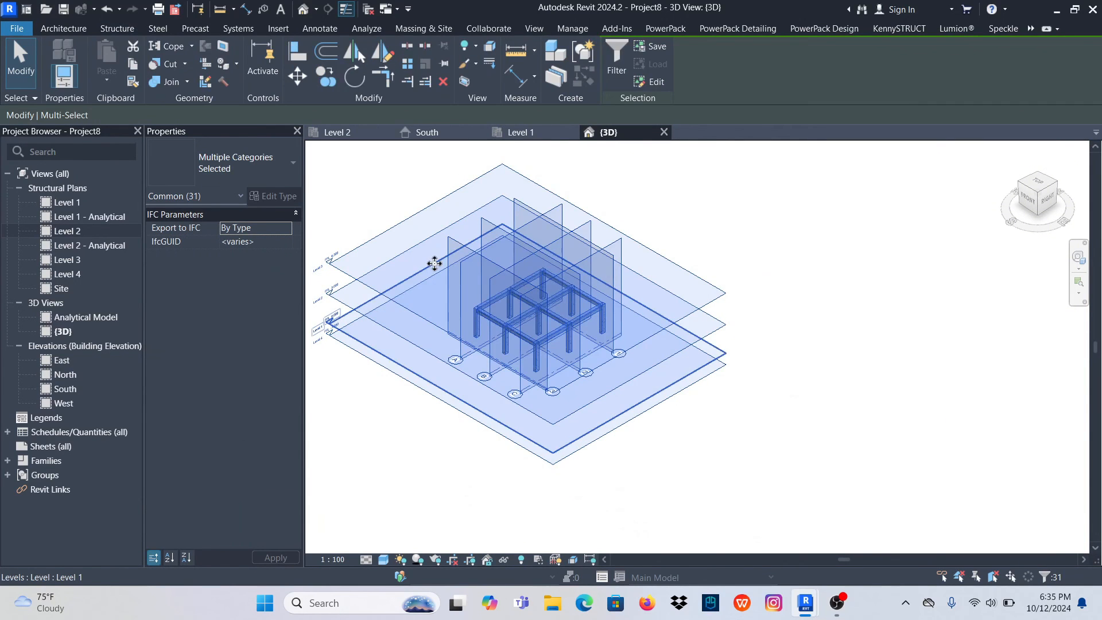
click(617, 58)
click(1014, 281)
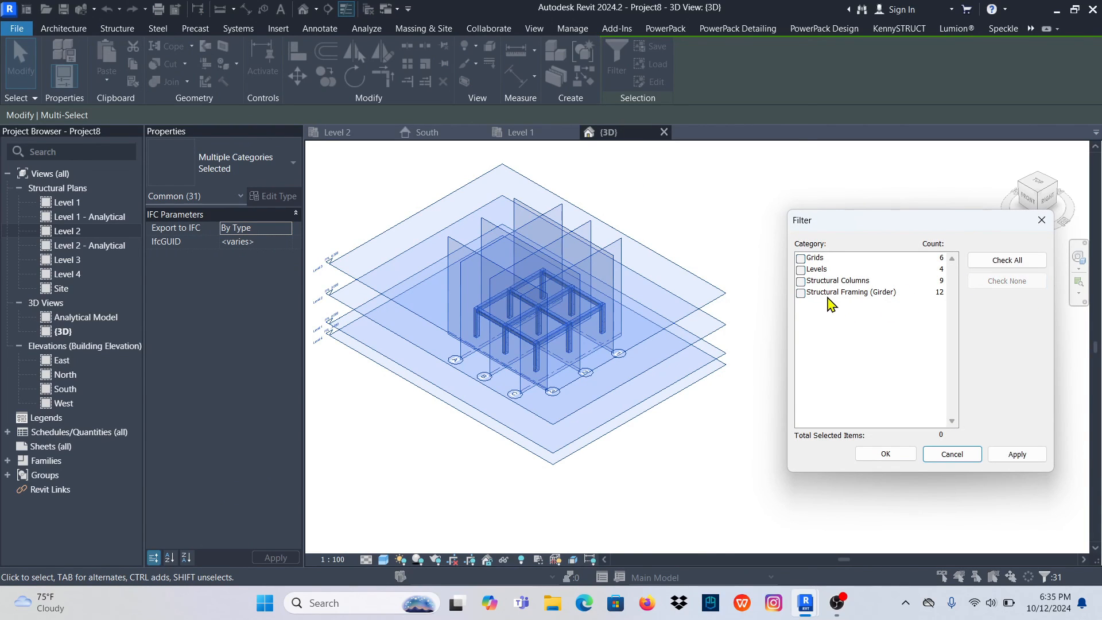
click(801, 281)
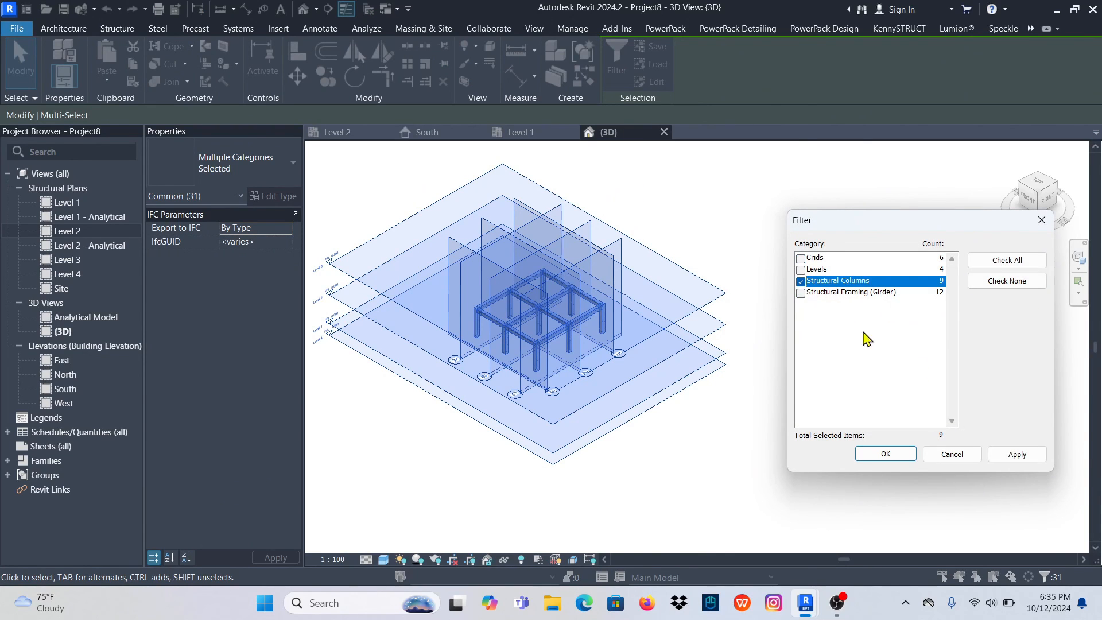
click(801, 294)
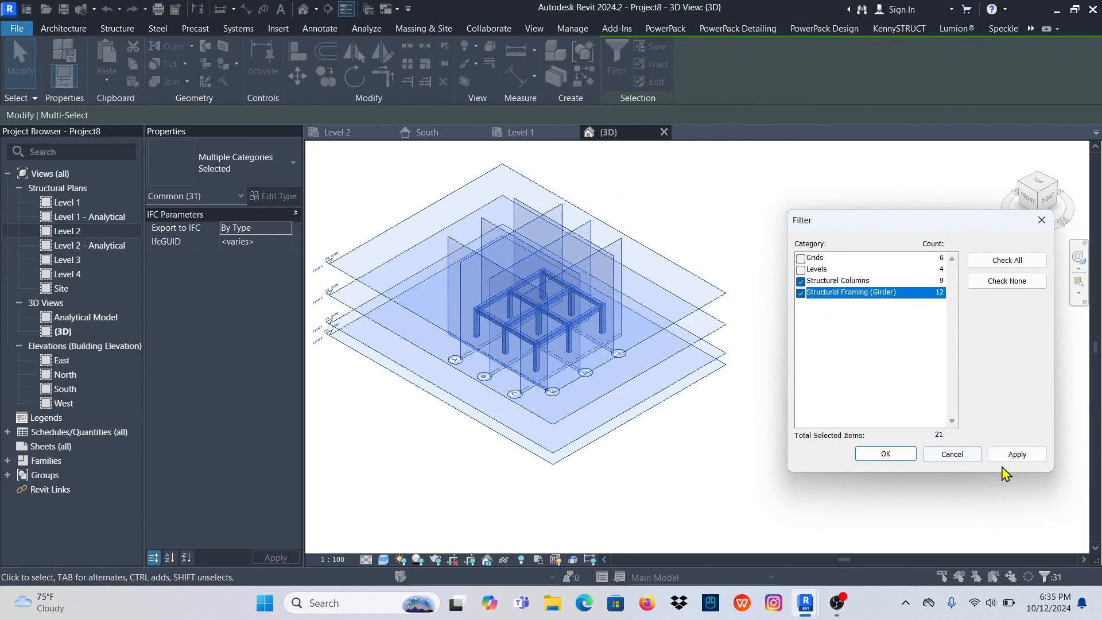
click(1014, 454)
click(886, 454)
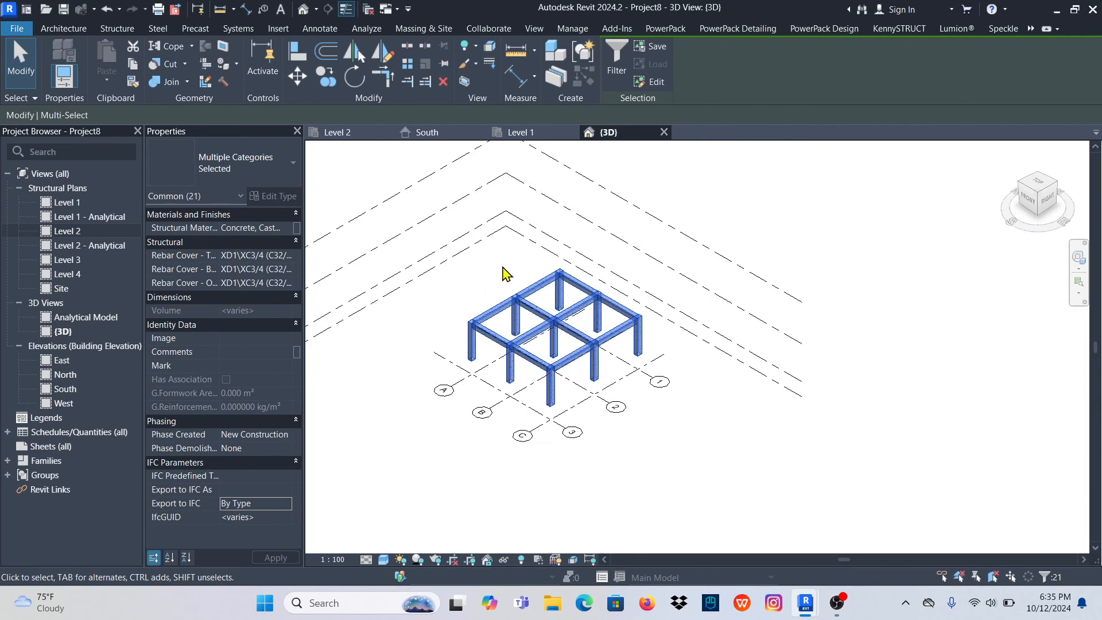
Copy the selected columns and beams to the clipboard and paste them aligned to Level 3
scroll(504, 284, up, 2)
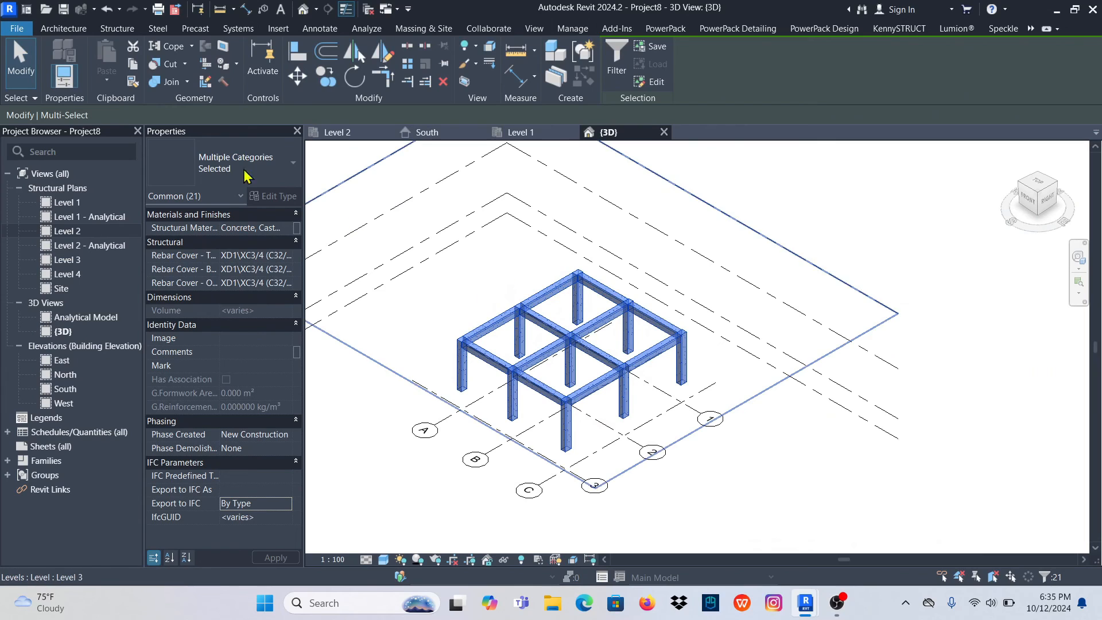
click(132, 66)
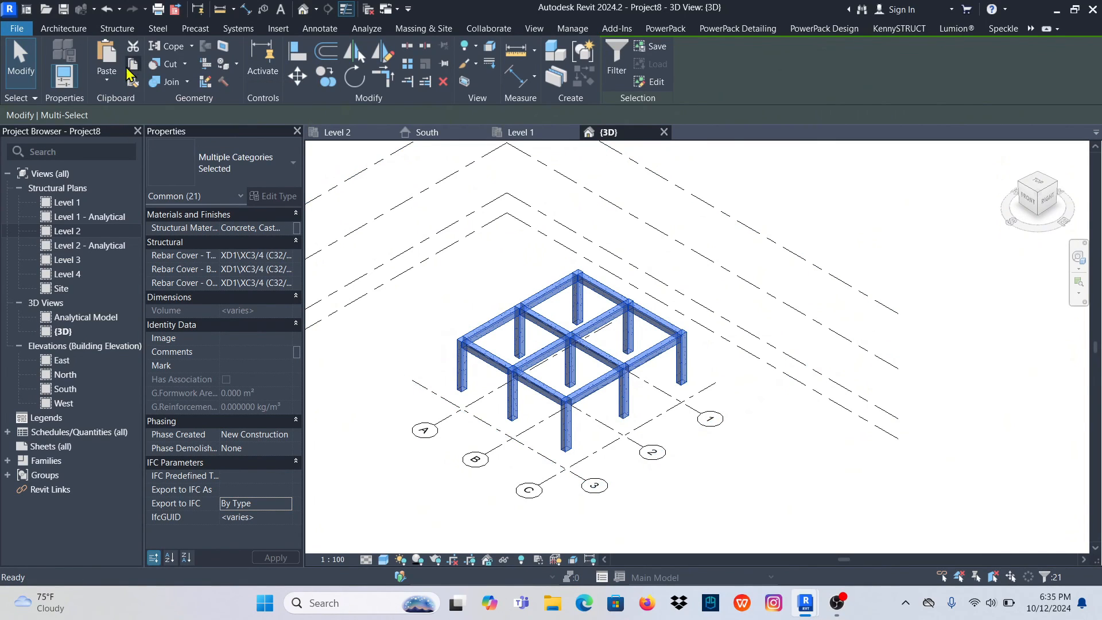
click(108, 81)
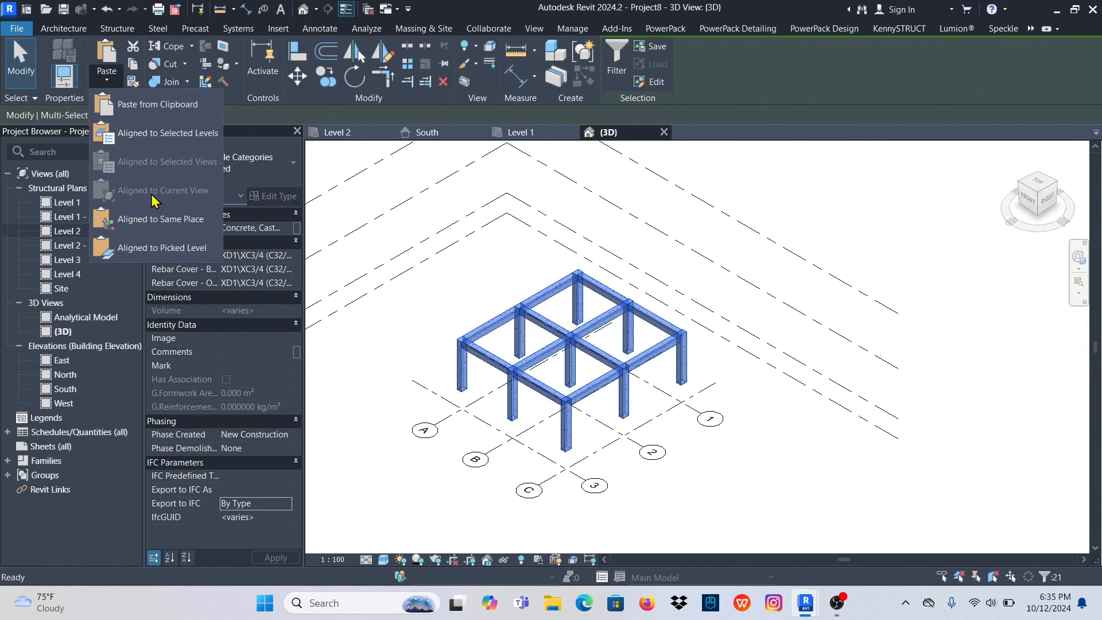
click(167, 134)
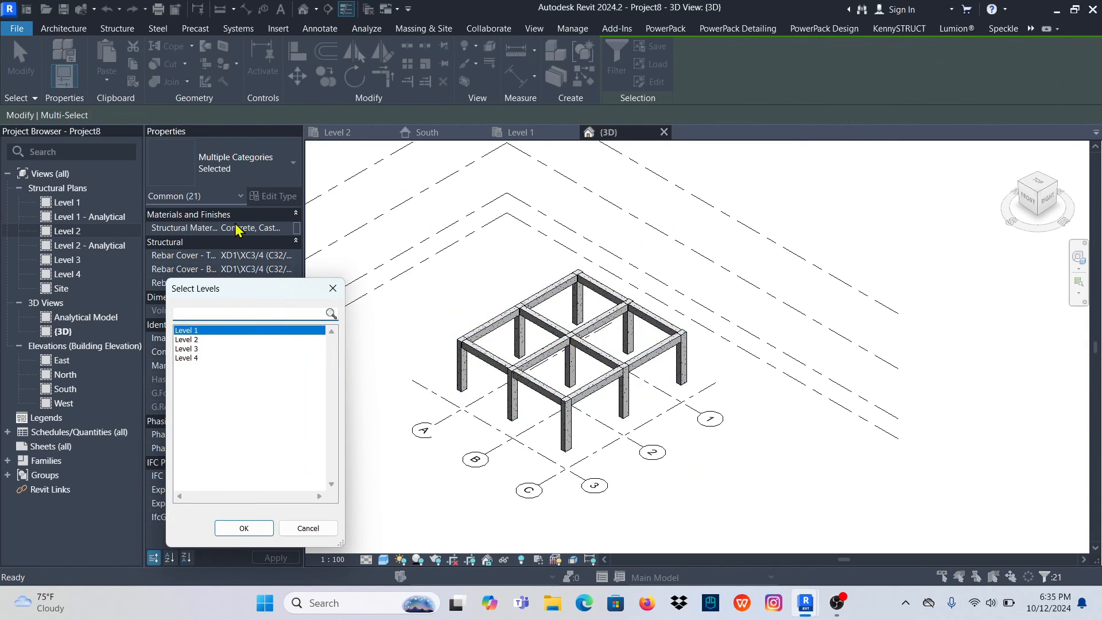
click(189, 349)
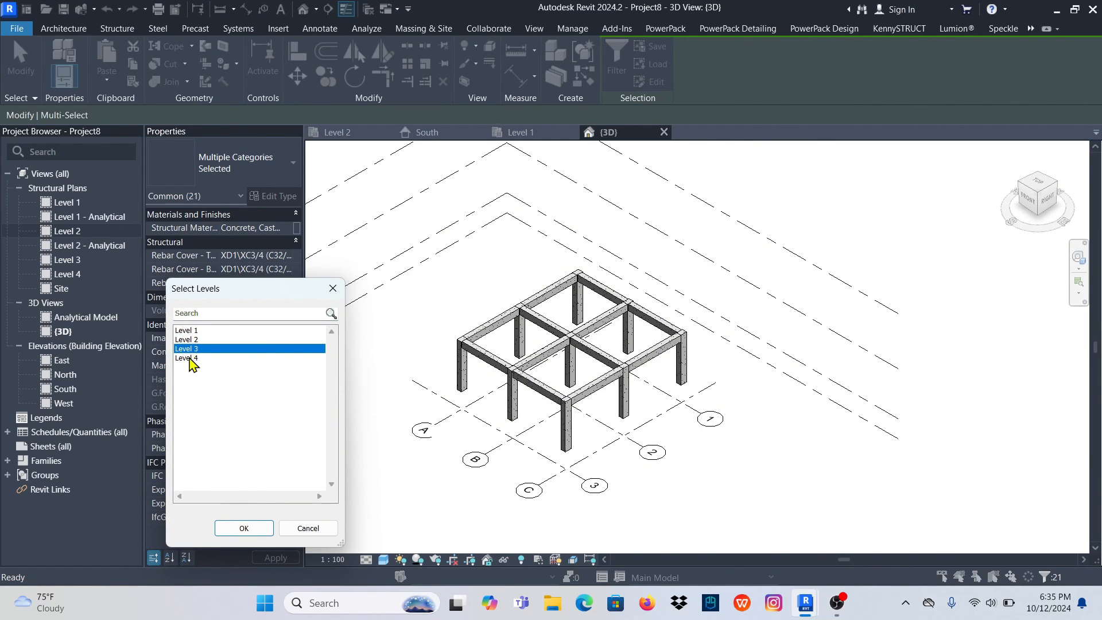
click(256, 527)
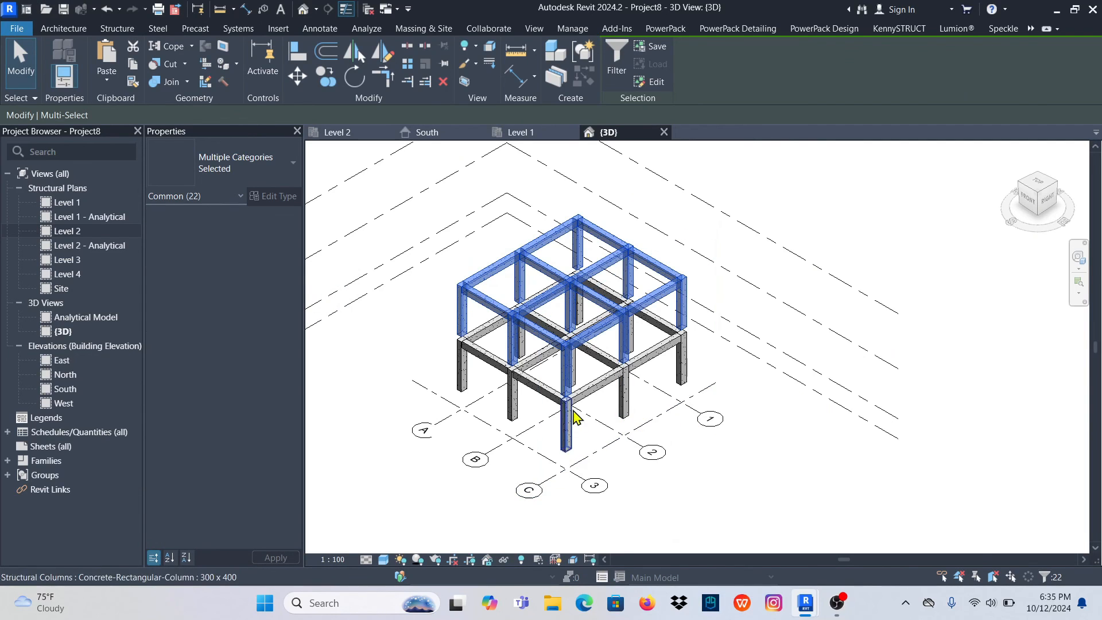
Examine where the copied upper columns meet the Level 2 beams, viewing the frame from the front
scroll(465, 359, up, 6)
scroll(482, 364, down, 6)
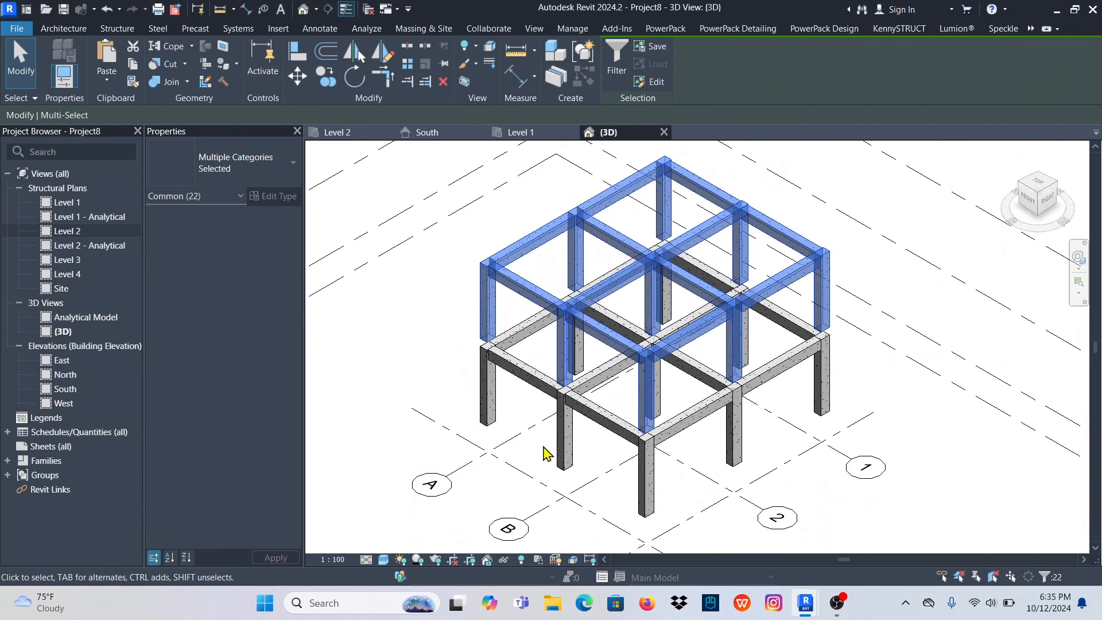
scroll(580, 450, down, 3)
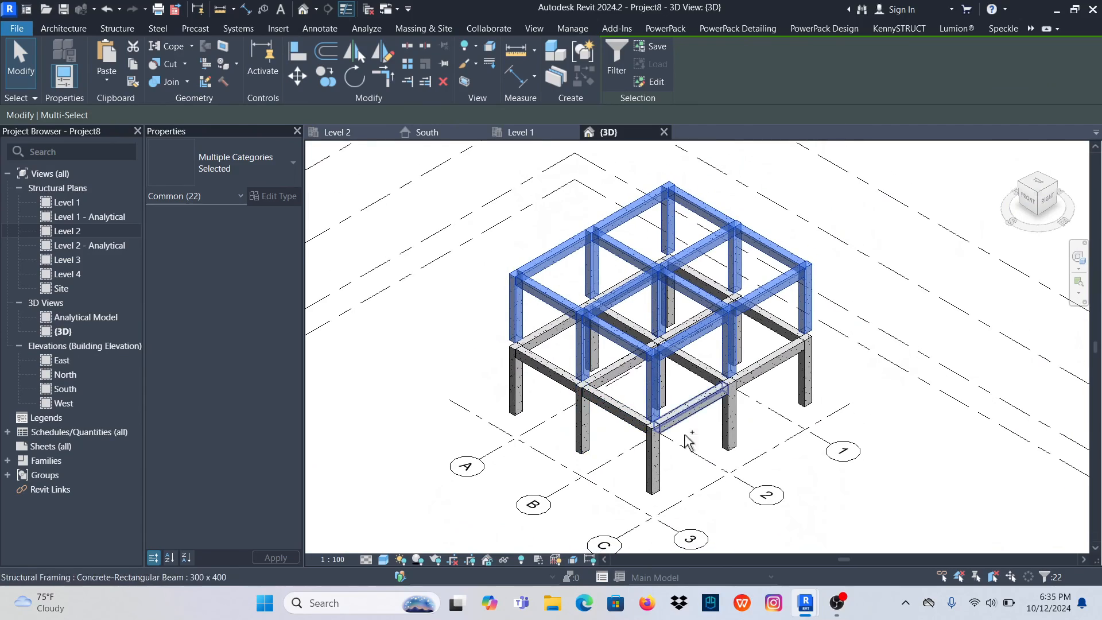
shift+middle_drag(806, 466, 893, 327)
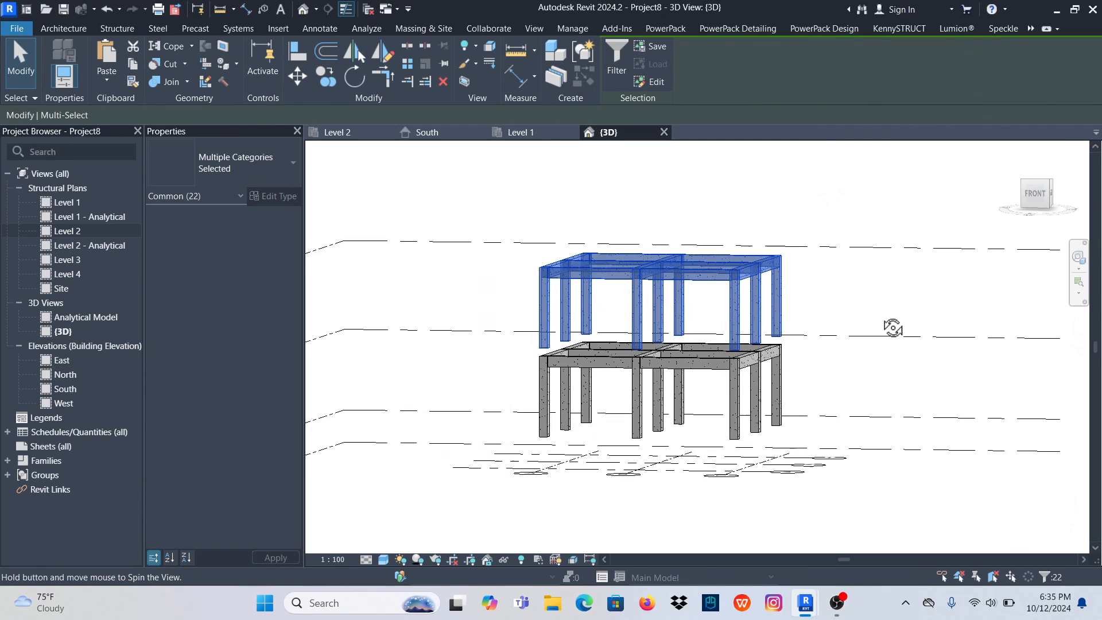
scroll(529, 352, up, 5)
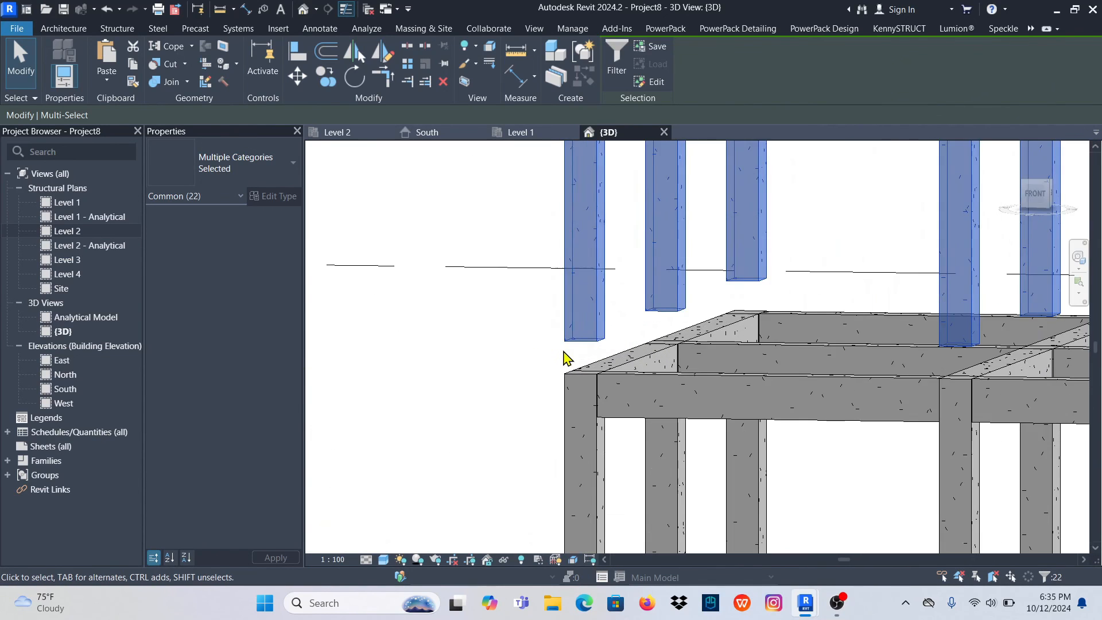
scroll(499, 376, down, 1)
scroll(494, 378, down, 5)
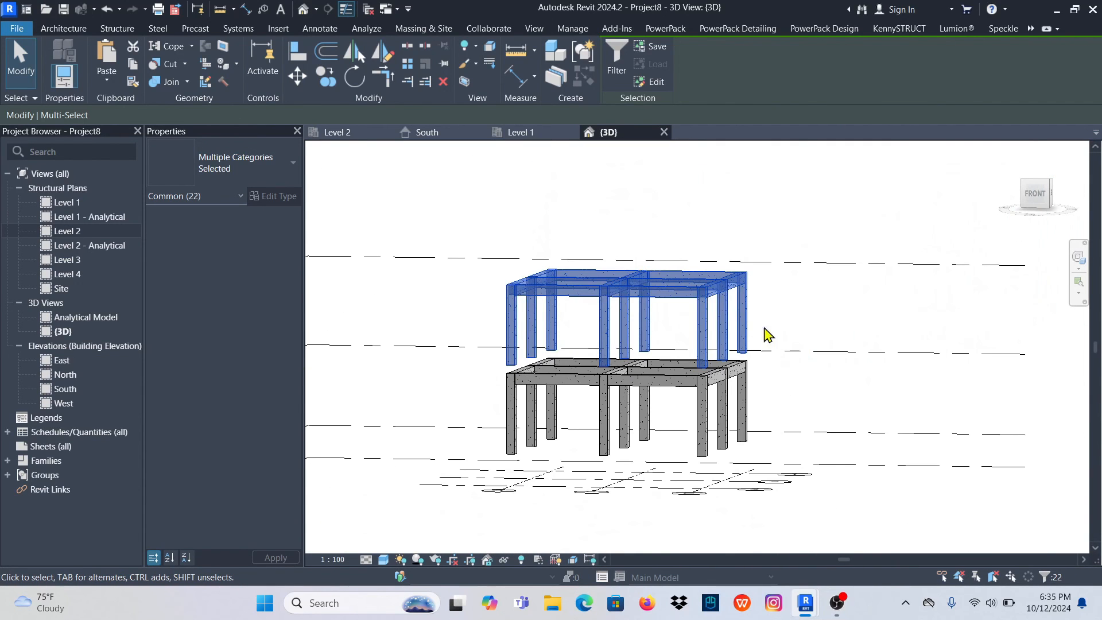
click(818, 302)
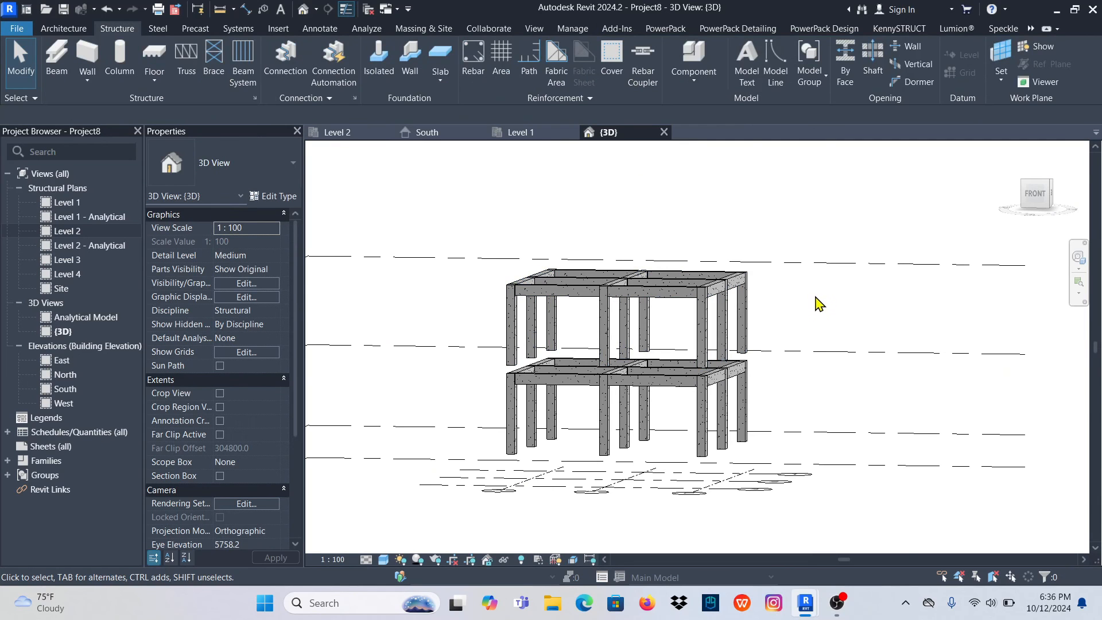
Select all the upper-storey columns and set their base offset to 0
shift+middle_drag(809, 336, 862, 320)
drag(793, 336, 492, 328)
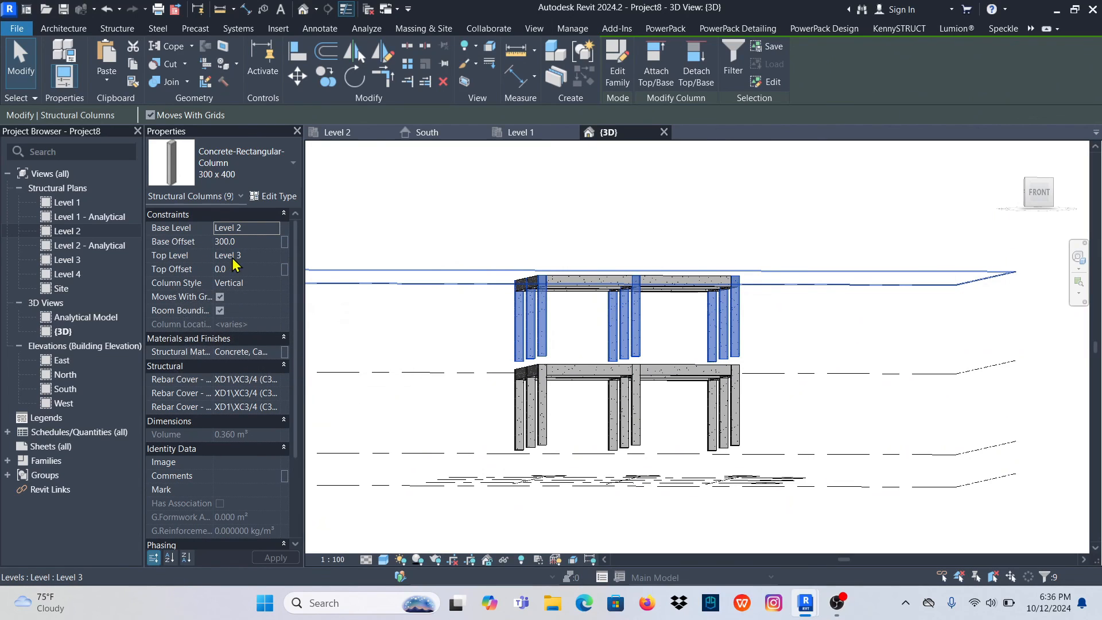
click(251, 241)
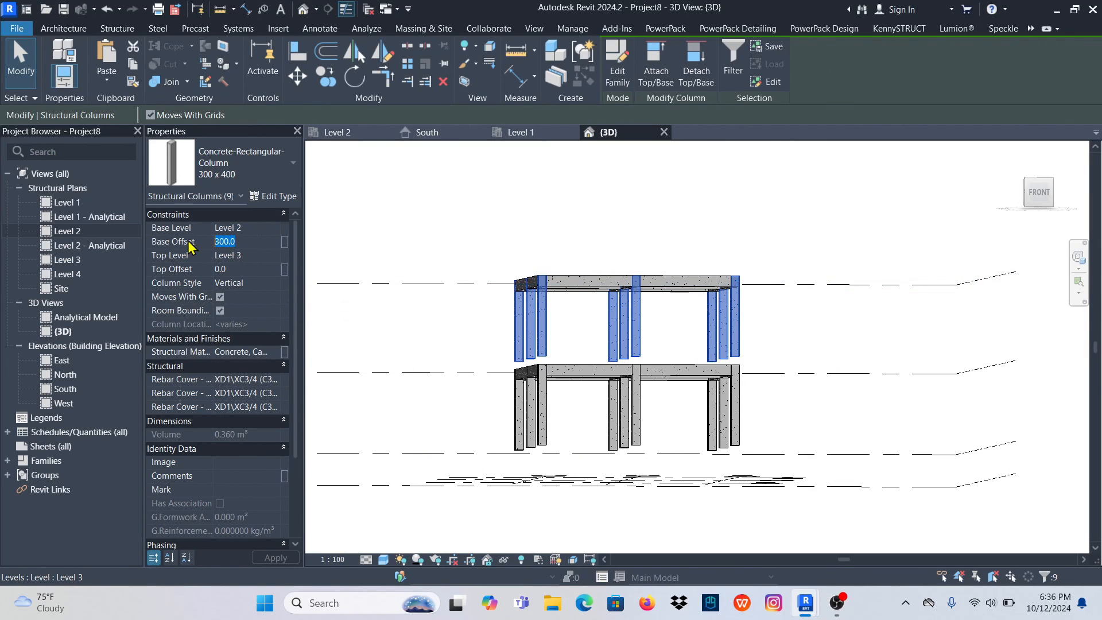
text(0)
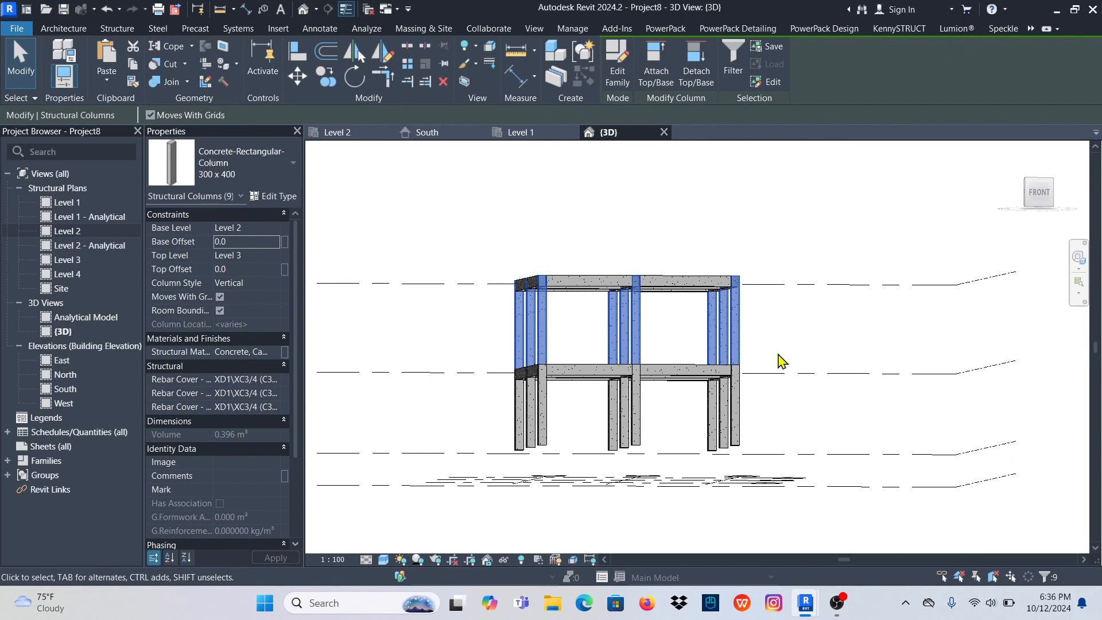
Delete the upper-storey columns and beams of the end bay between grids B and C
click(898, 313)
mouse_move(848, 229)
shift+middle_down()
mouse_move(860, 278)
mouse_move(815, 287)
mouse_move(806, 264)
mouse_move(832, 275)
mouse_move(816, 268)
mouse_move(804, 297)
mouse_move(833, 285)
mouse_move(846, 255)
mouse_move(836, 248)
shift+middle_up()
shift+middle_drag(797, 320, 782, 317)
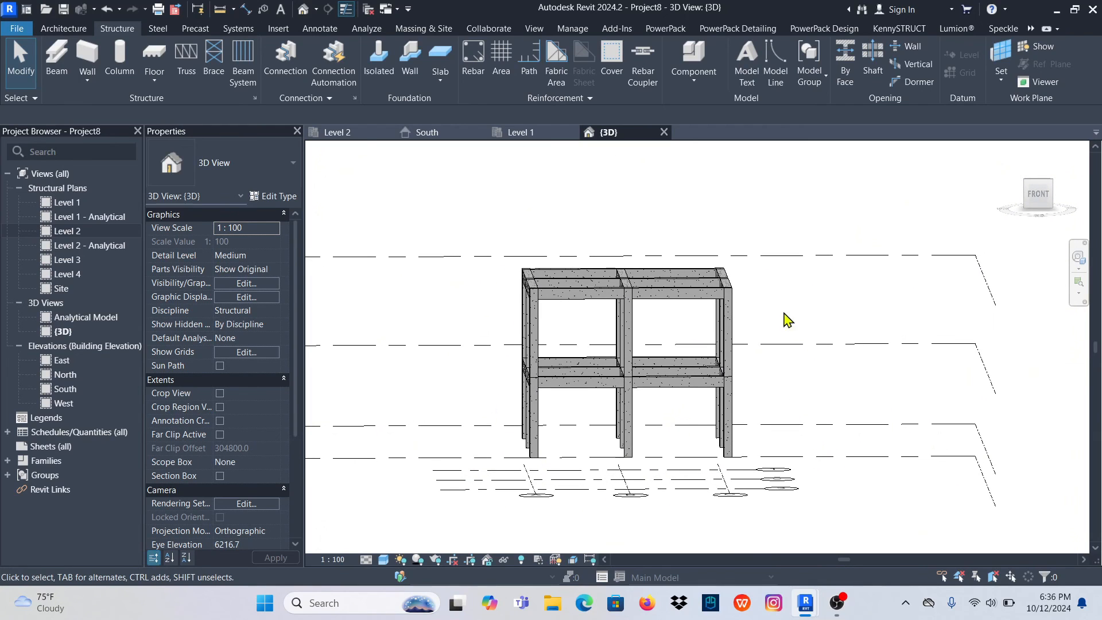
drag(710, 274, 710, 274)
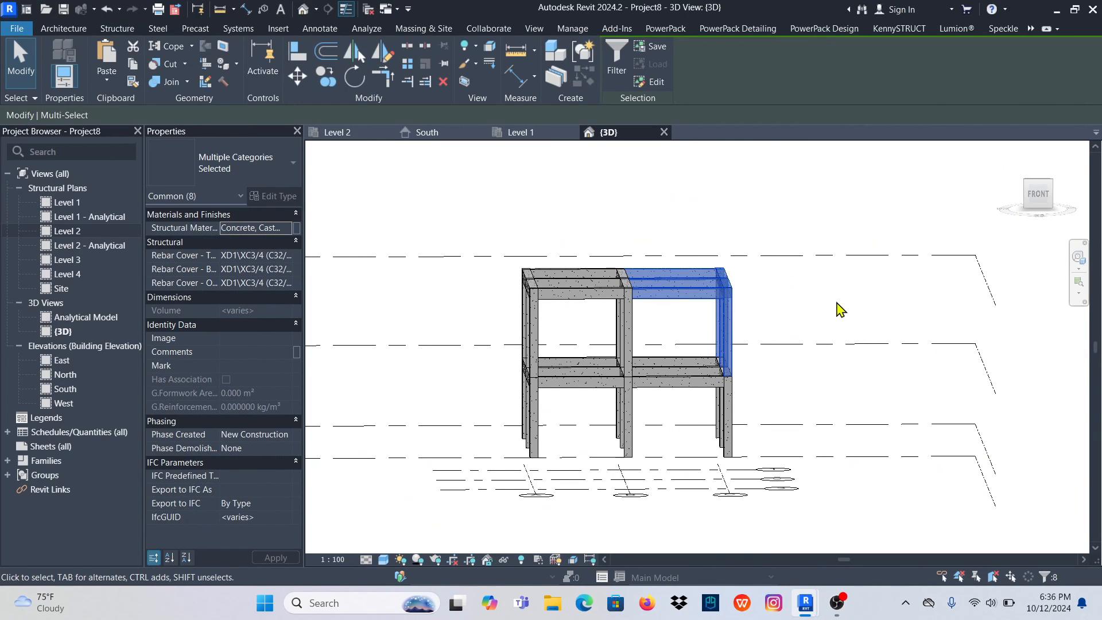
click(442, 81)
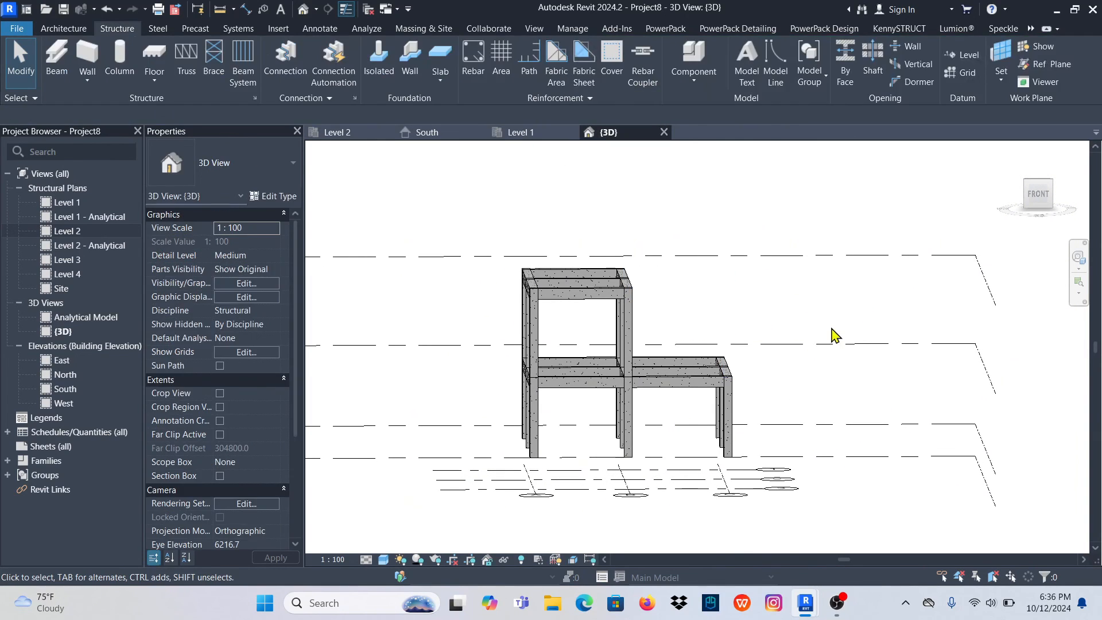
Examine the stepped frame from several distances in 3D, and check the column bases against Levels 1 and 4 in the South elevation
shift+middle_drag(901, 307, 797, 390)
scroll(614, 436, up, 3)
scroll(631, 442, down, 5)
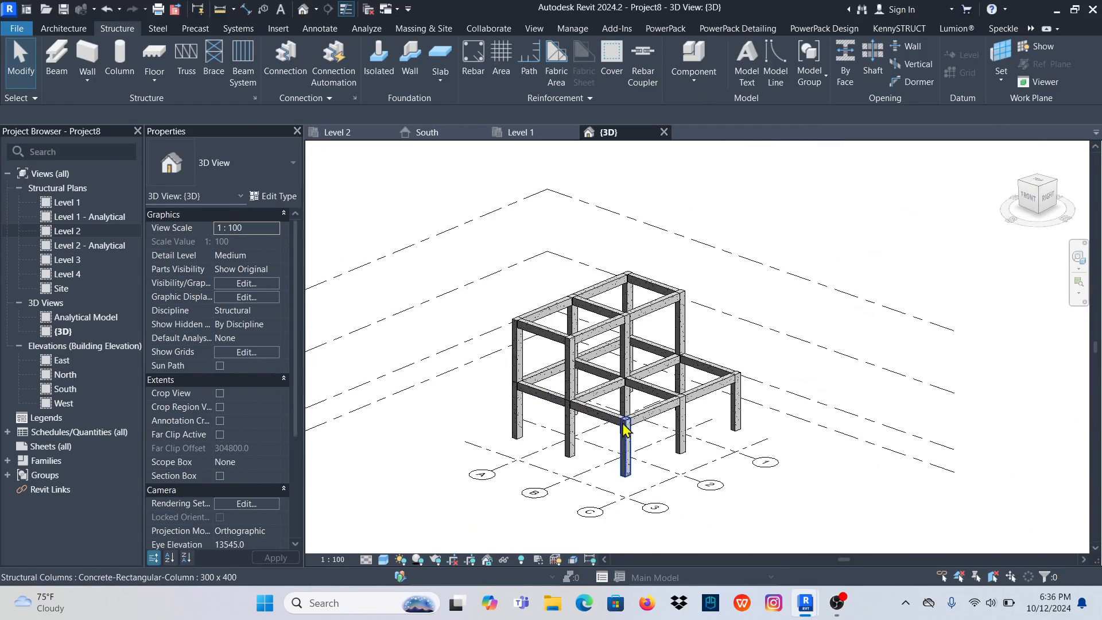
scroll(627, 396, up, 4)
scroll(542, 356, down, 5)
scroll(580, 376, up, 4)
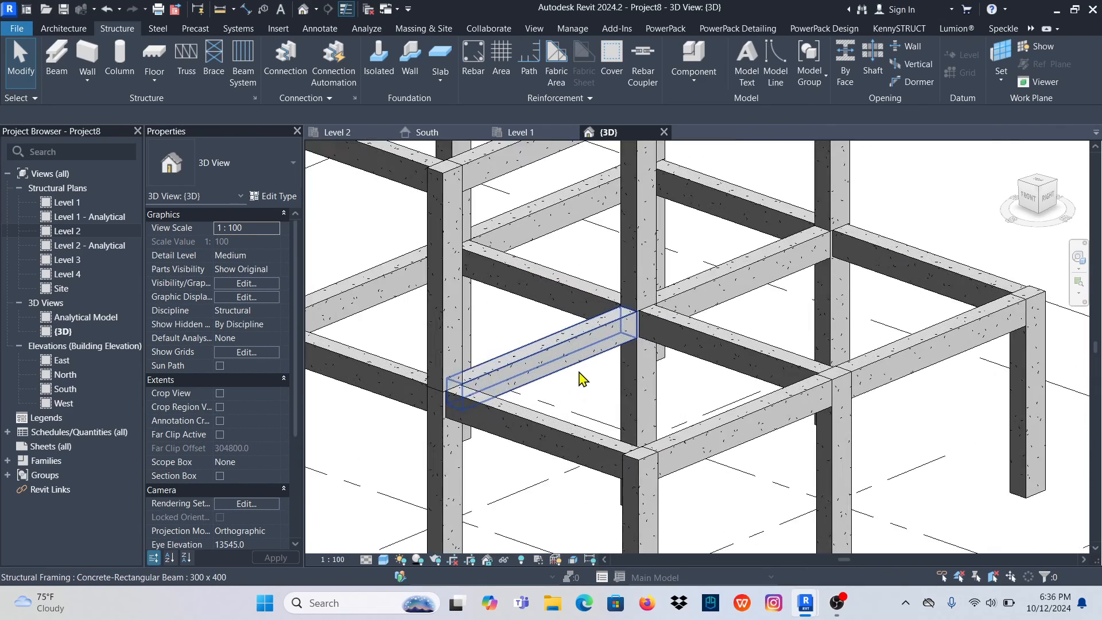
scroll(580, 374, down, 4)
scroll(582, 476, down, 1)
scroll(583, 475, up, 2)
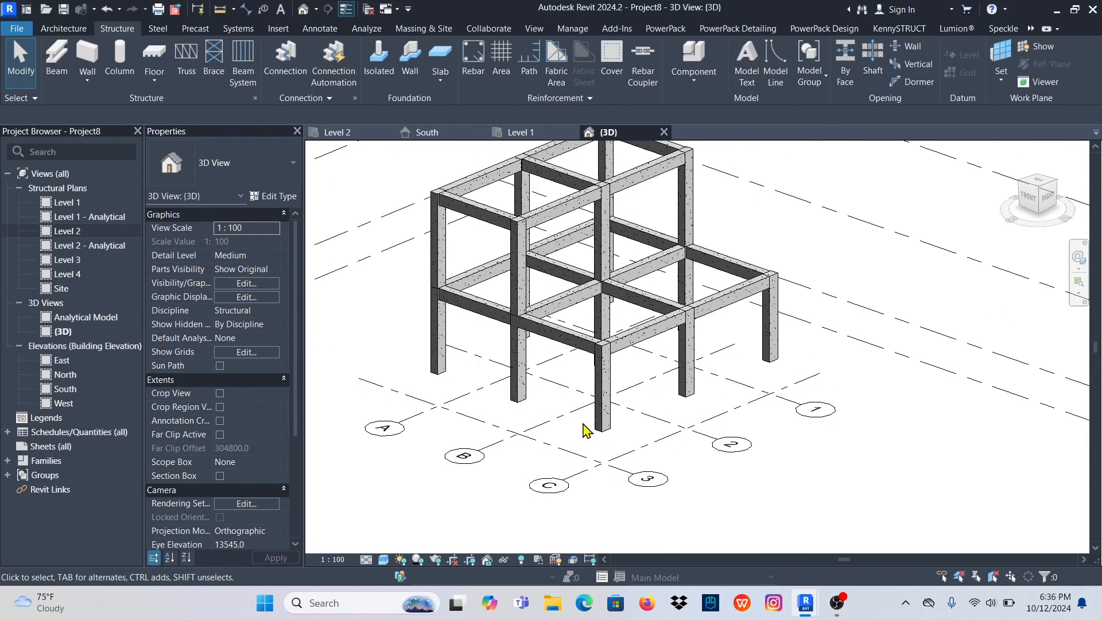
scroll(570, 368, down, 4)
scroll(581, 319, up, 3)
scroll(581, 319, down, 1)
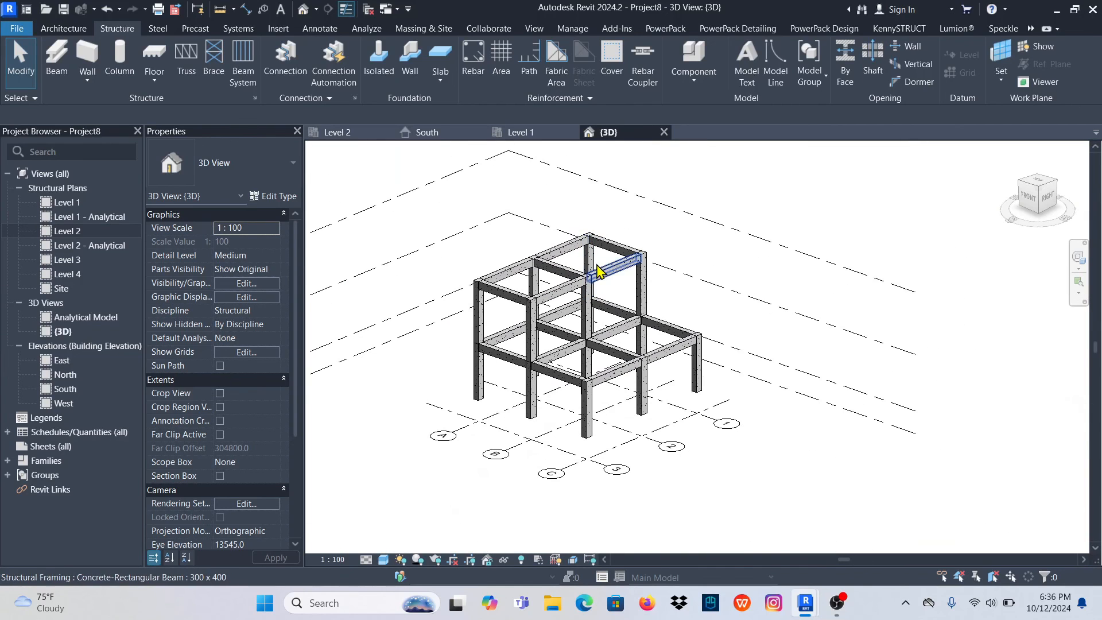
click(523, 133)
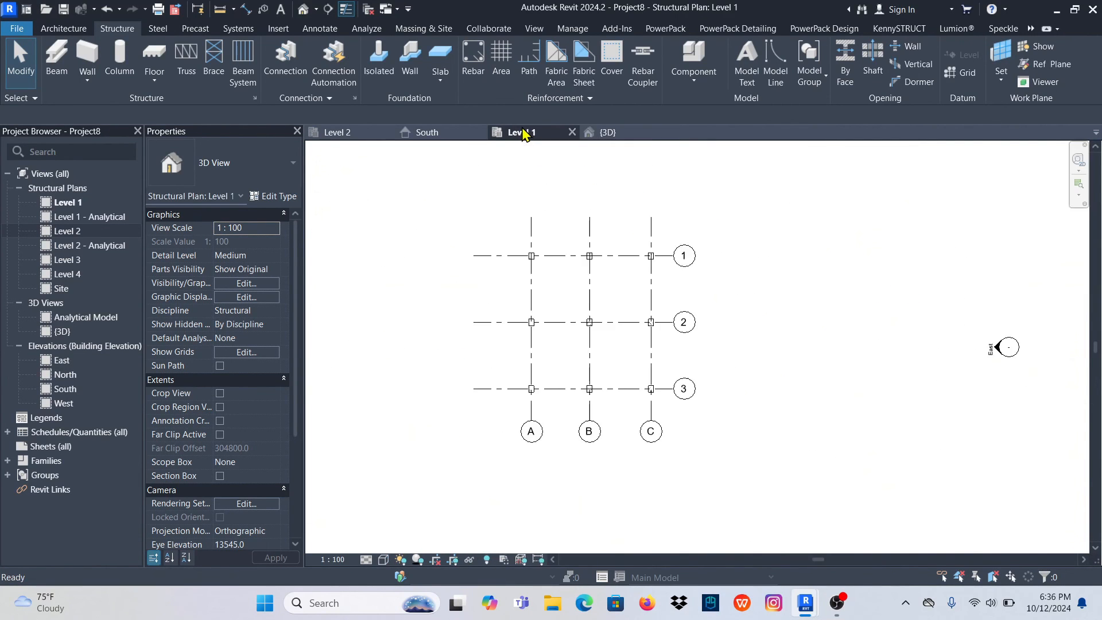
click(443, 135)
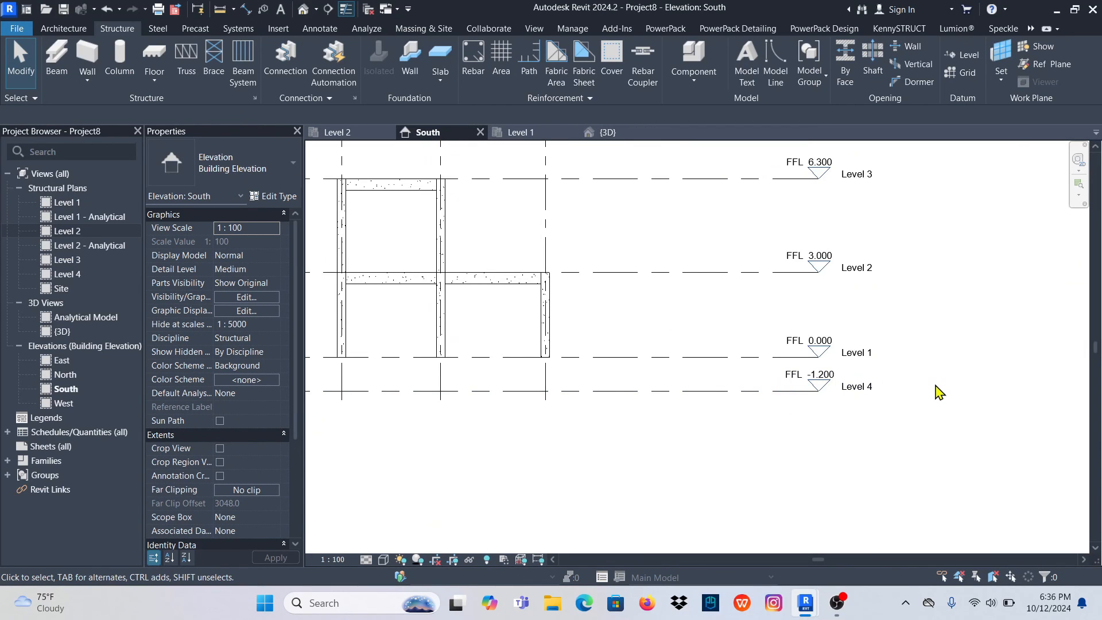
scroll(939, 392, down, 2)
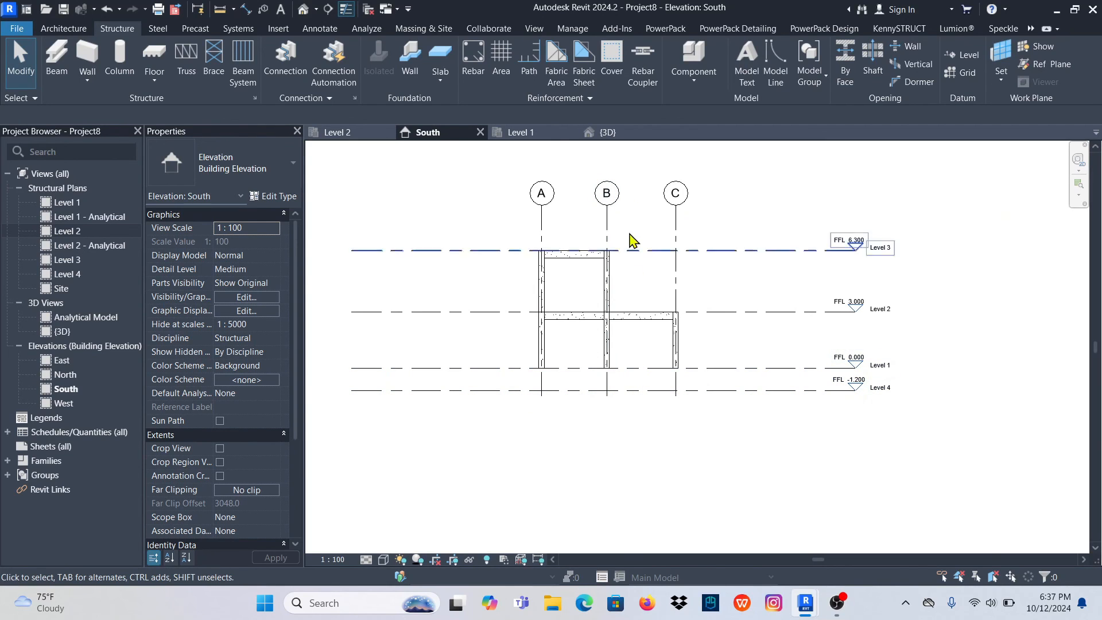
In the Level 1 plan, create columns similar to an existing 300 x 400 one, with depth to Level 4, at all intersections of grids A–C and 1–3
click(521, 138)
scroll(580, 394, up, 8)
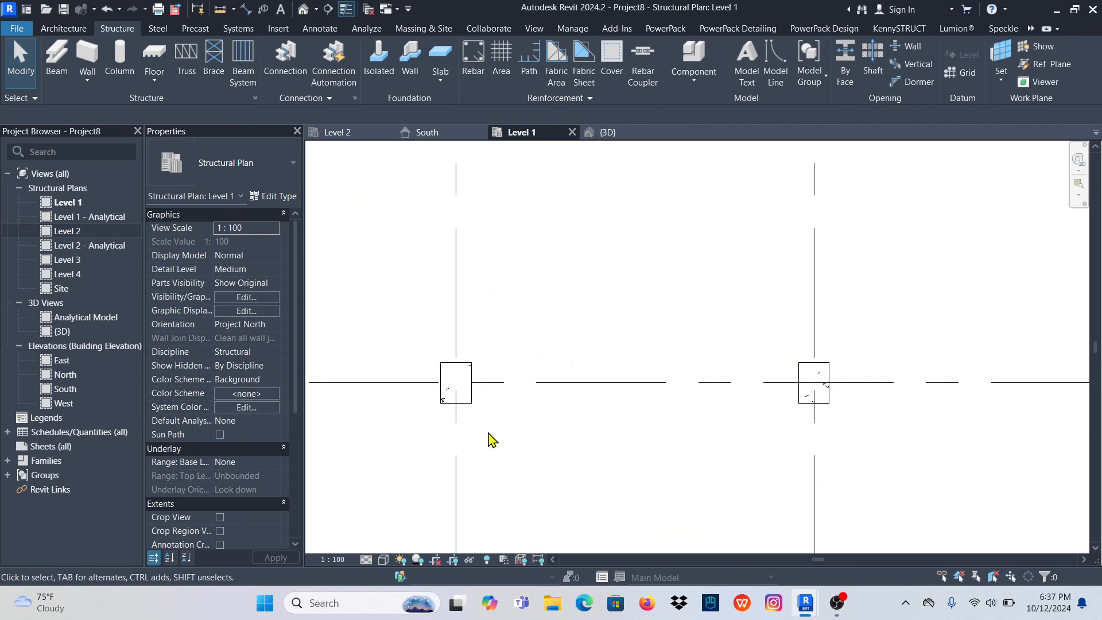
click(473, 402)
right_click(551, 237)
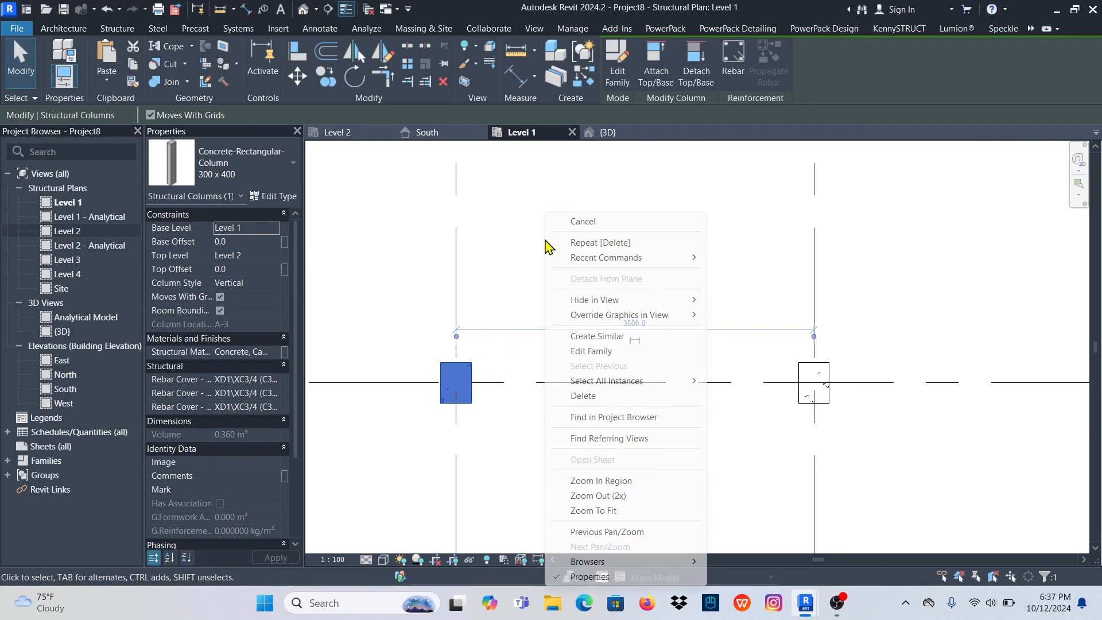
click(596, 336)
scroll(550, 401, down, 3)
scroll(453, 373, down, 3)
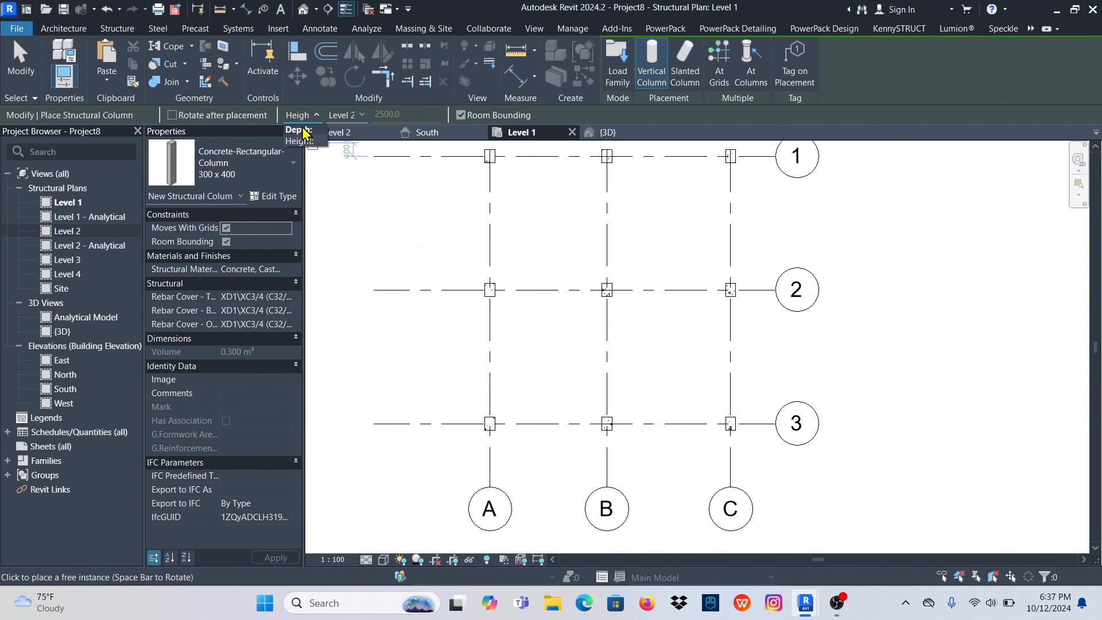
click(299, 129)
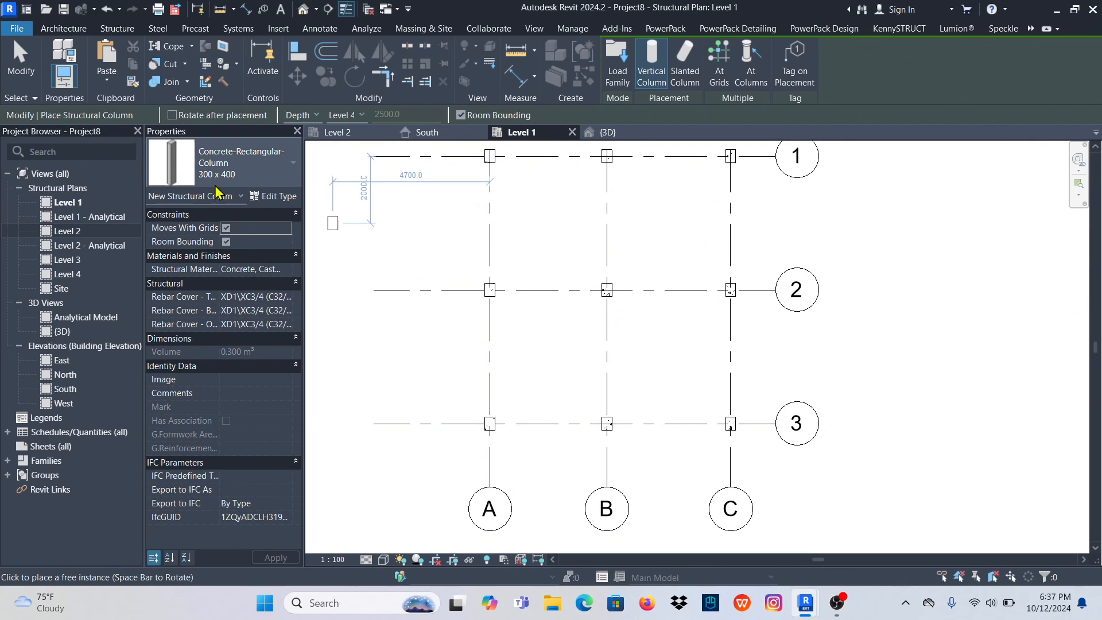
click(718, 66)
scroll(658, 417, down, 2)
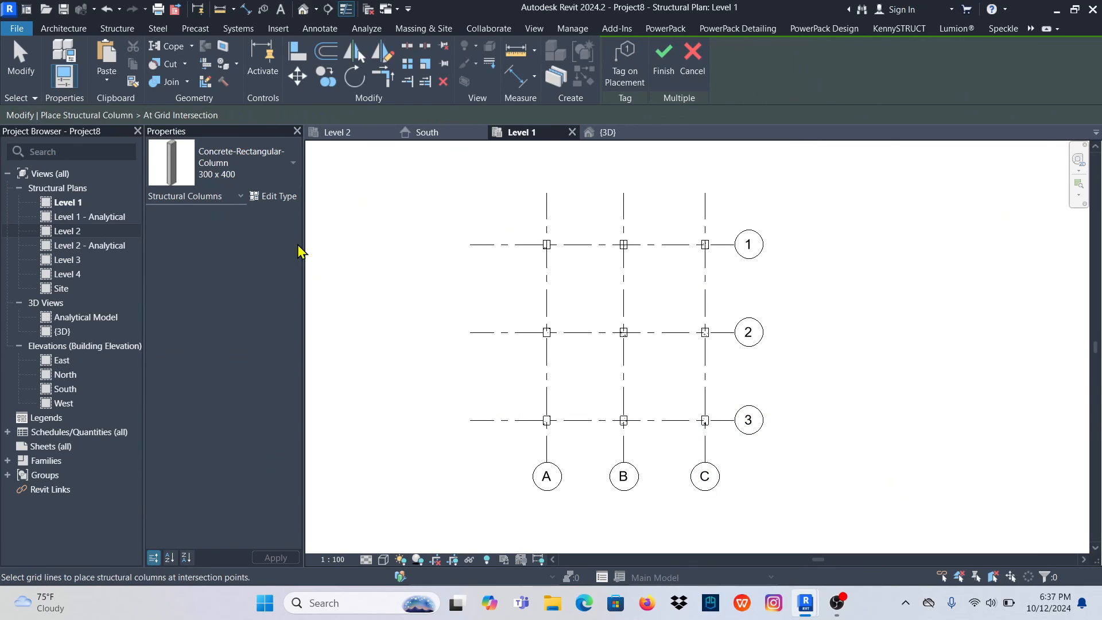
scroll(729, 446, up, 3)
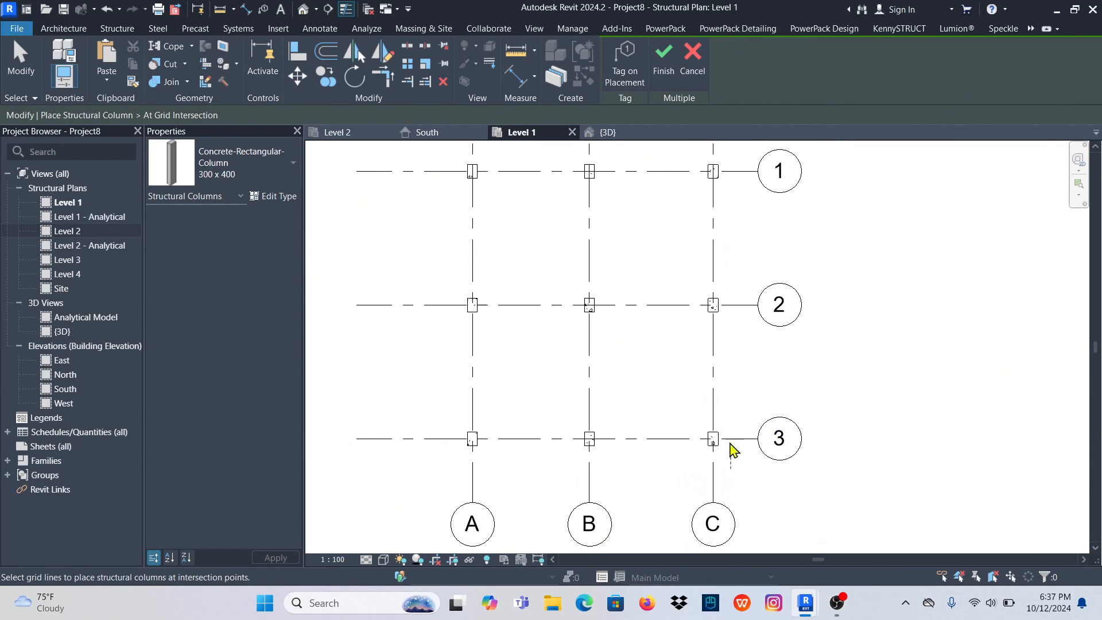
drag(730, 466, 449, 165)
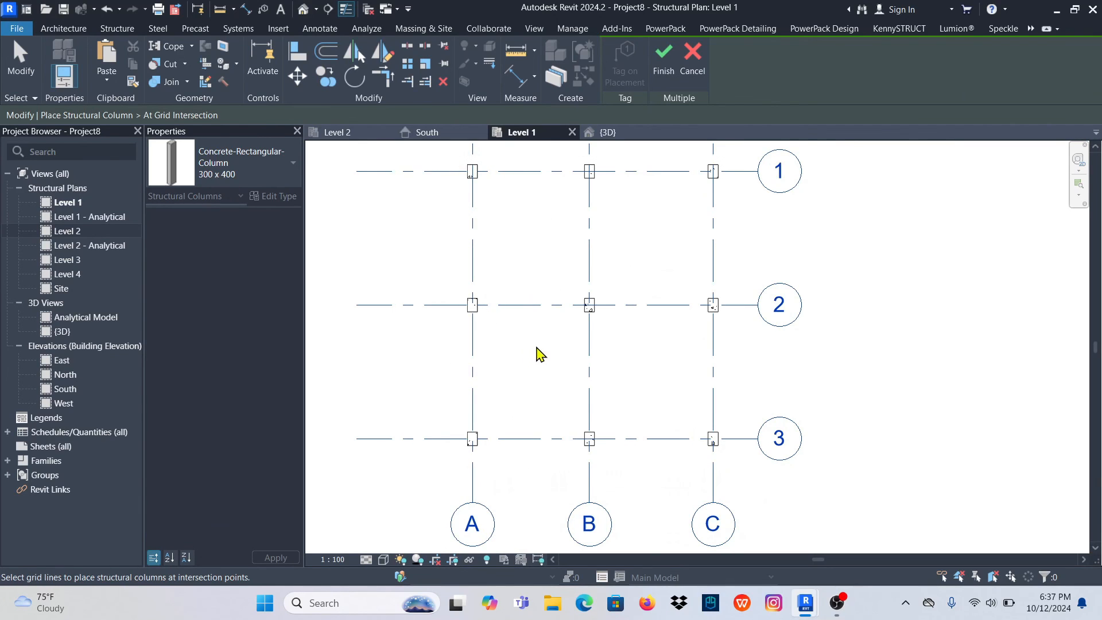
scroll(539, 352, down, 2)
click(663, 57)
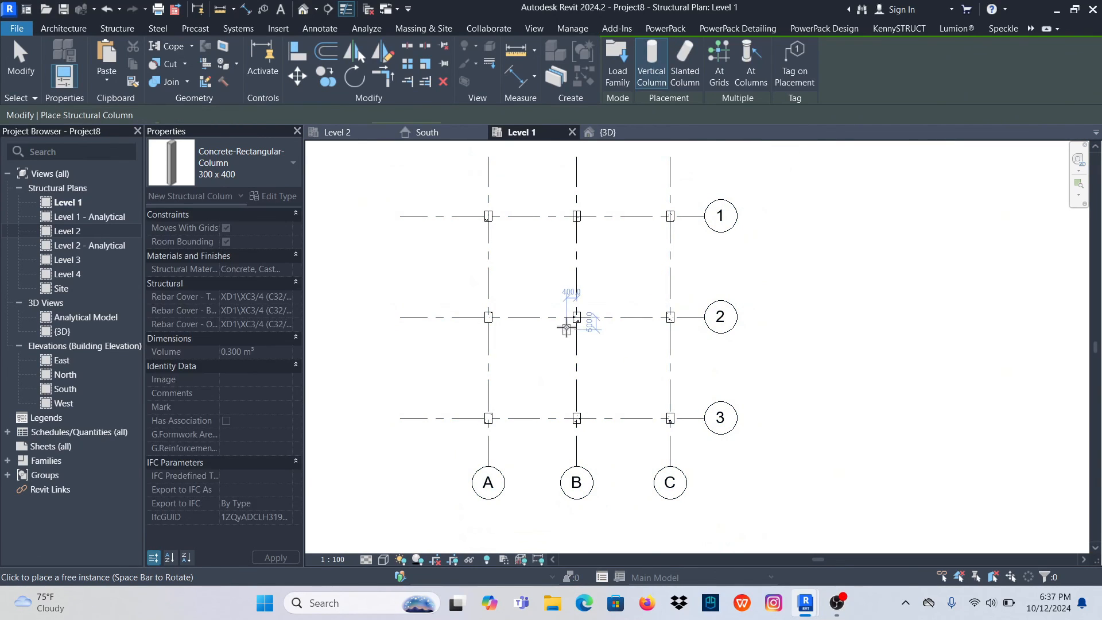
Examine the new columns below Level 1 in the 3D view and check the properties of the one at grid C-3
click(608, 132)
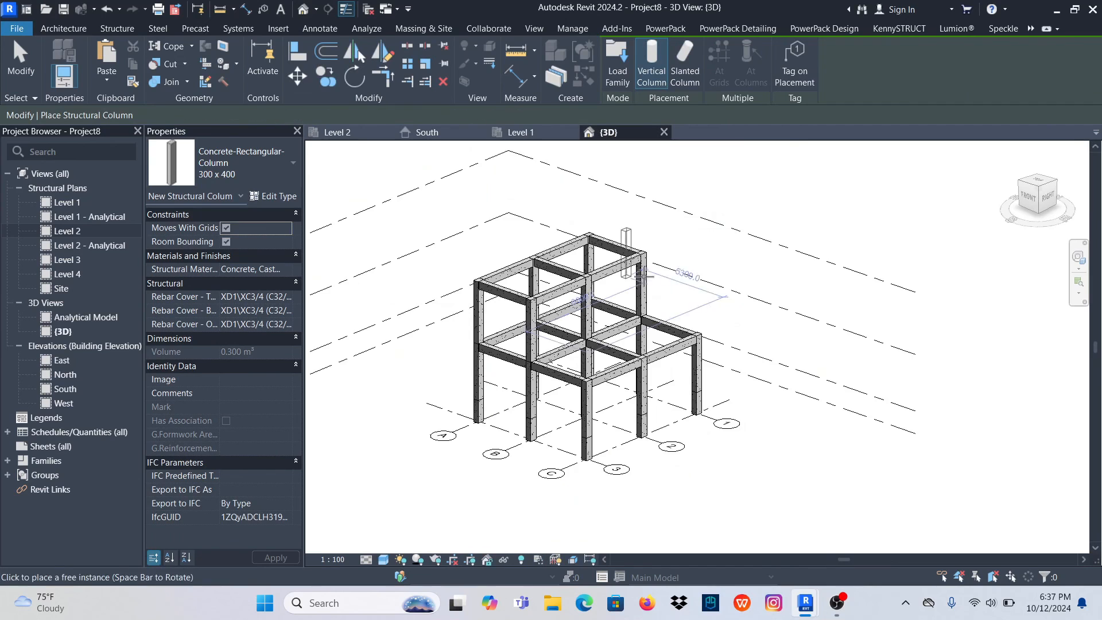
scroll(652, 430, up, 5)
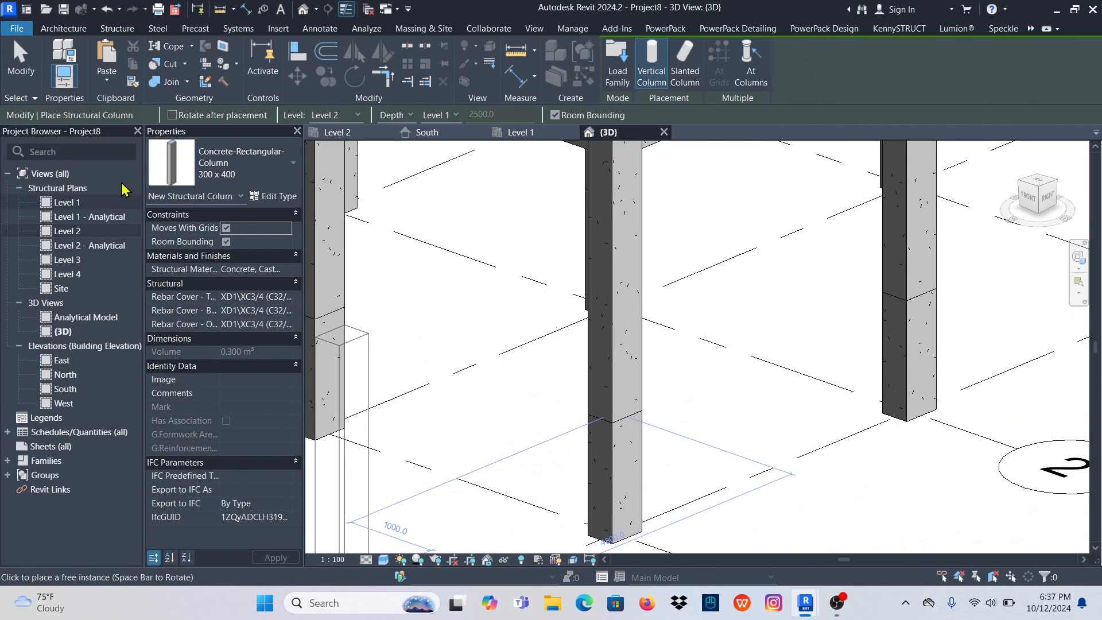
click(21, 60)
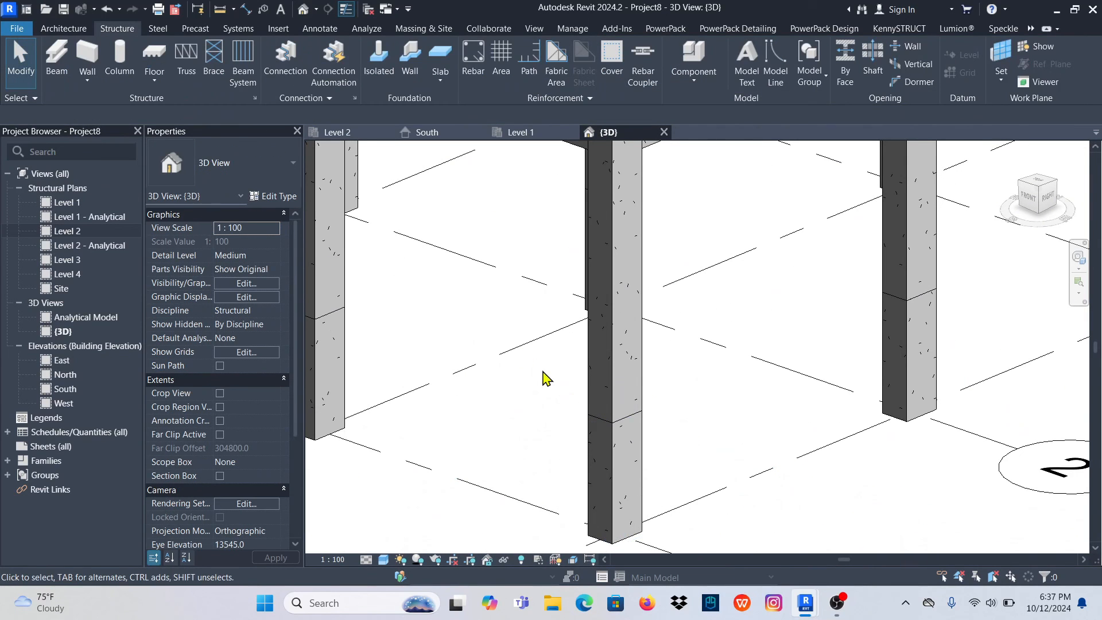
click(621, 468)
scroll(625, 459, down, 6)
click(738, 509)
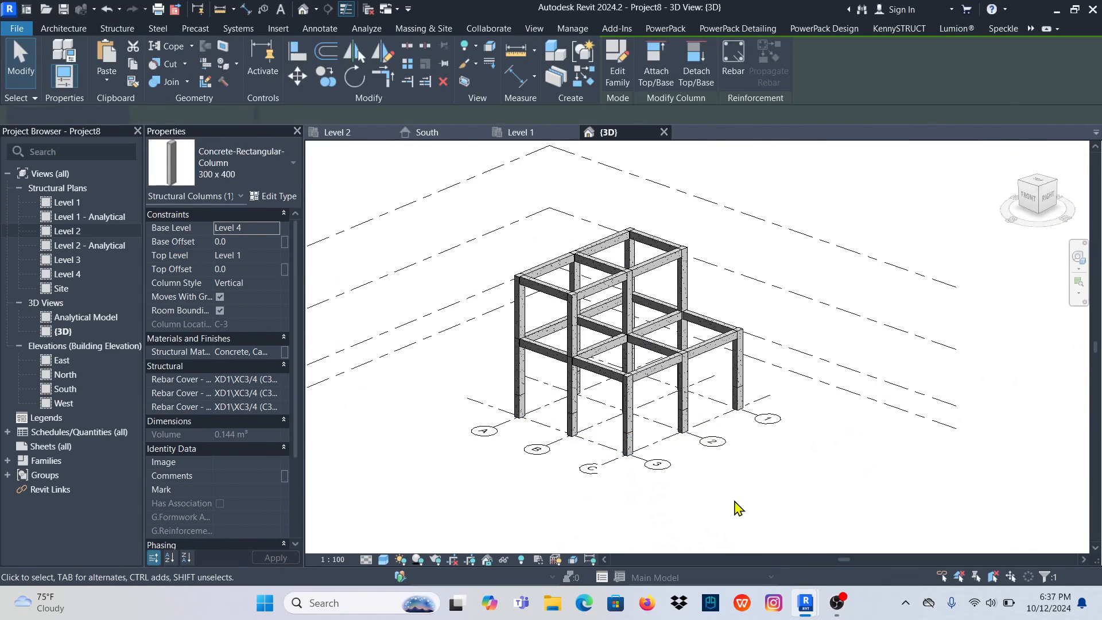
scroll(634, 467, up, 4)
click(636, 435)
scroll(636, 435, down, 4)
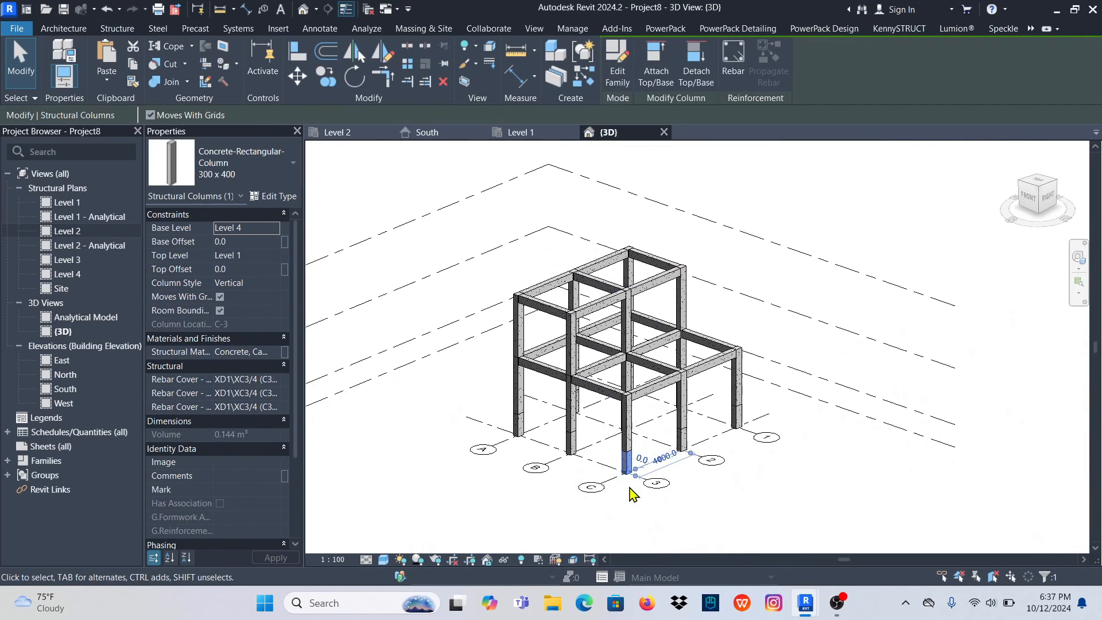
Rename Level 4 to TOF in the South elevation, and rename its corresponding views as well
click(426, 133)
scroll(578, 294, down, 2)
scroll(737, 364, up, 2)
scroll(740, 367, up, 6)
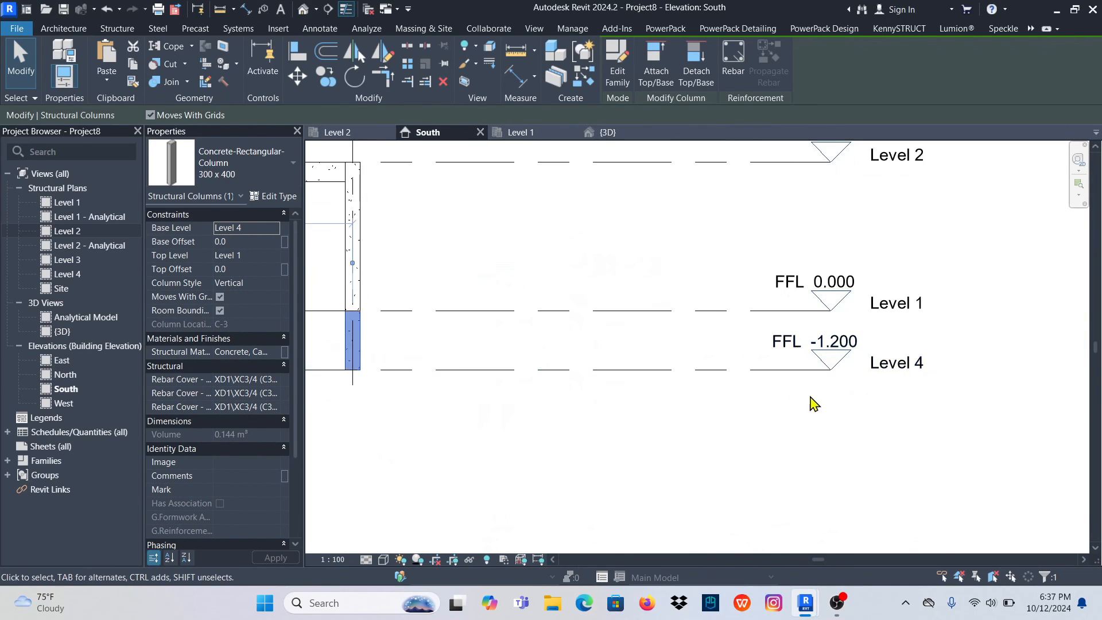
click(877, 368)
click(880, 369)
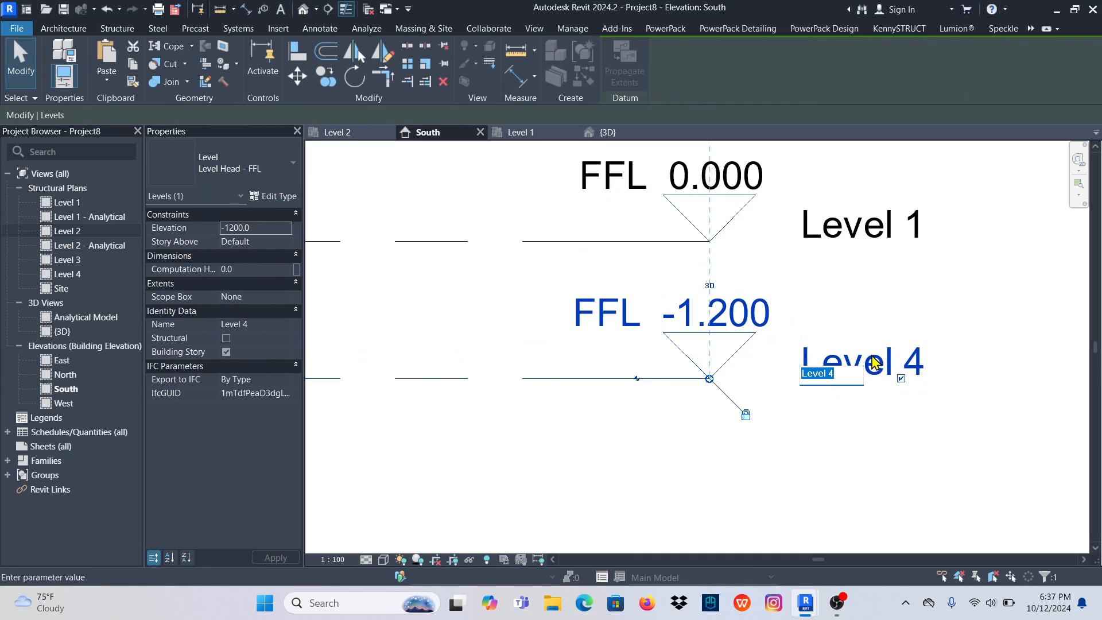
text(TOF)
key(Return)
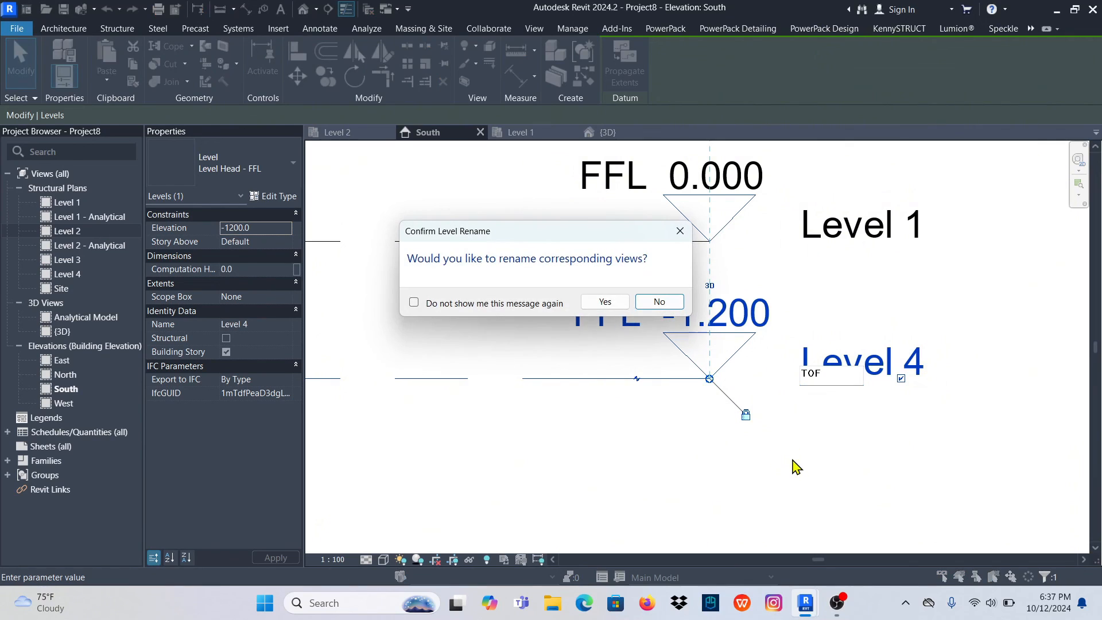
click(604, 302)
scroll(738, 405, down, 4)
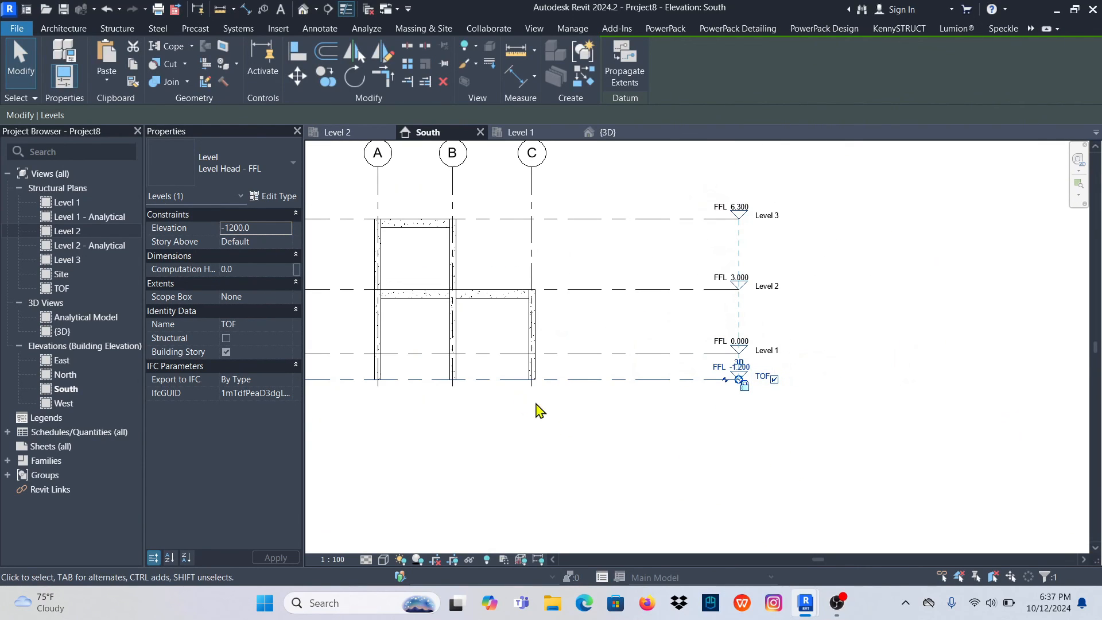
click(539, 426)
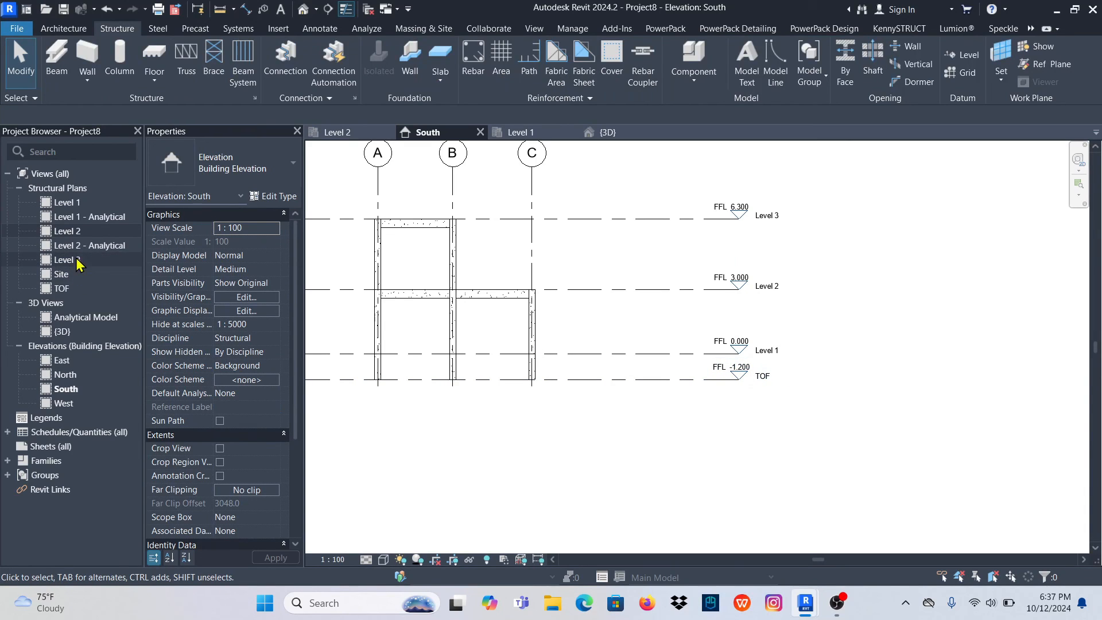
Place 1800 x 1200 x 450mm rectangular isolated footings at all intersections of grids A–C and 1–3 in the TOF structural plan
click(63, 289)
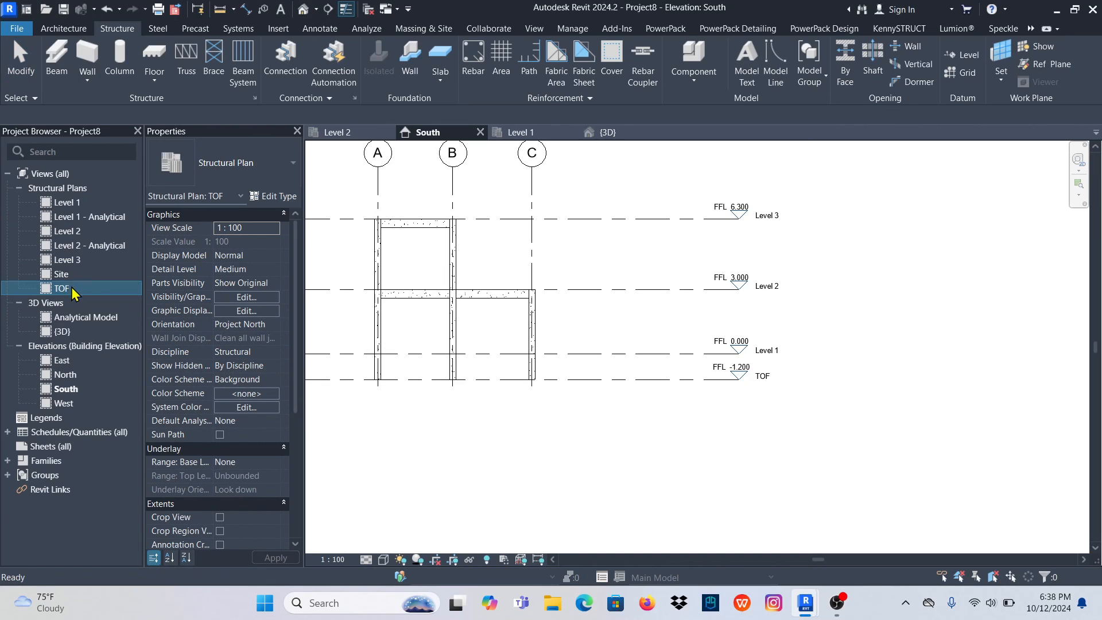
double_click(64, 289)
scroll(725, 336, up, 5)
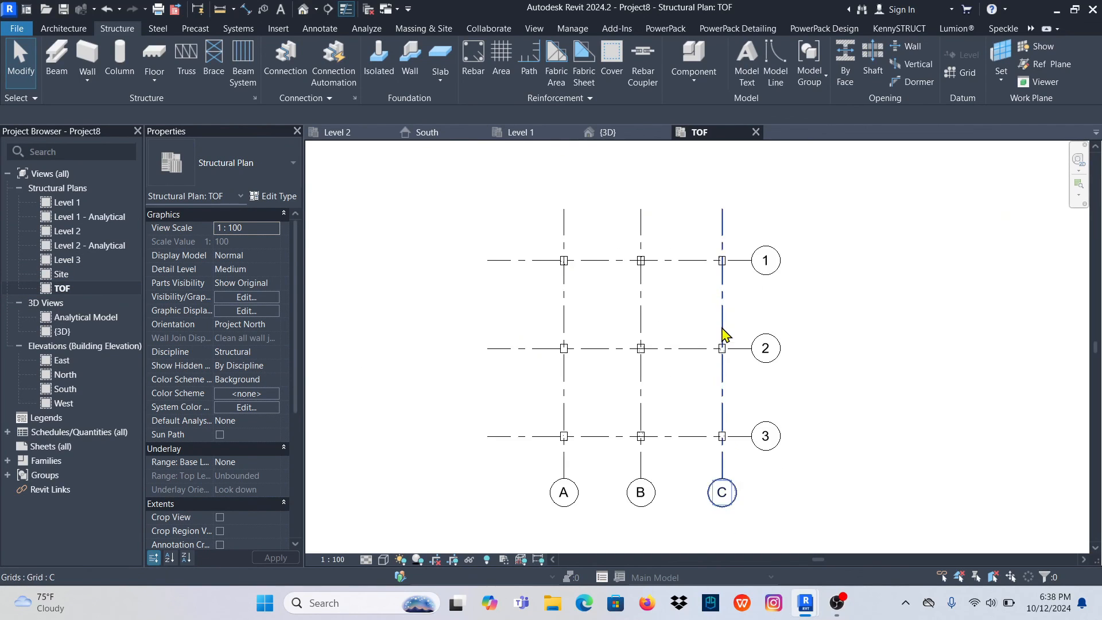
scroll(505, 318, down, 2)
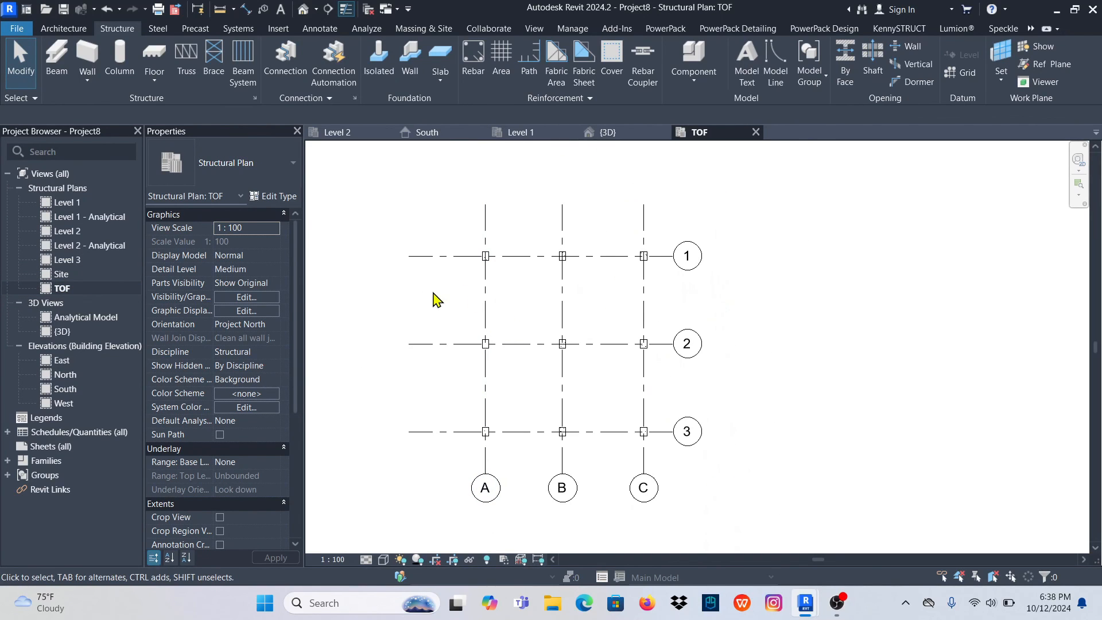
click(374, 54)
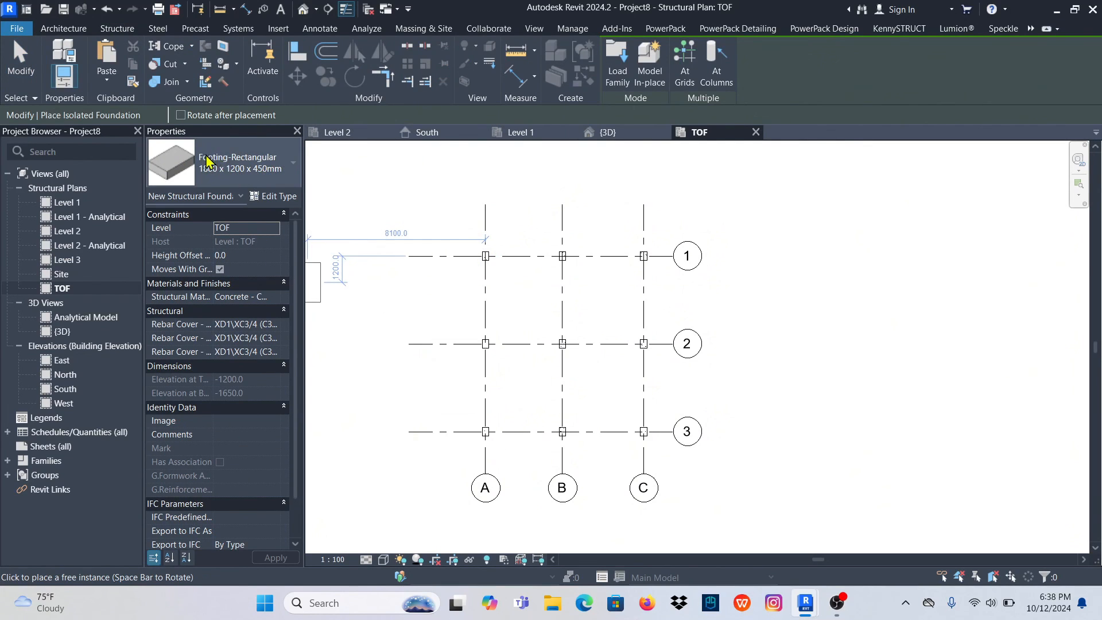
click(685, 64)
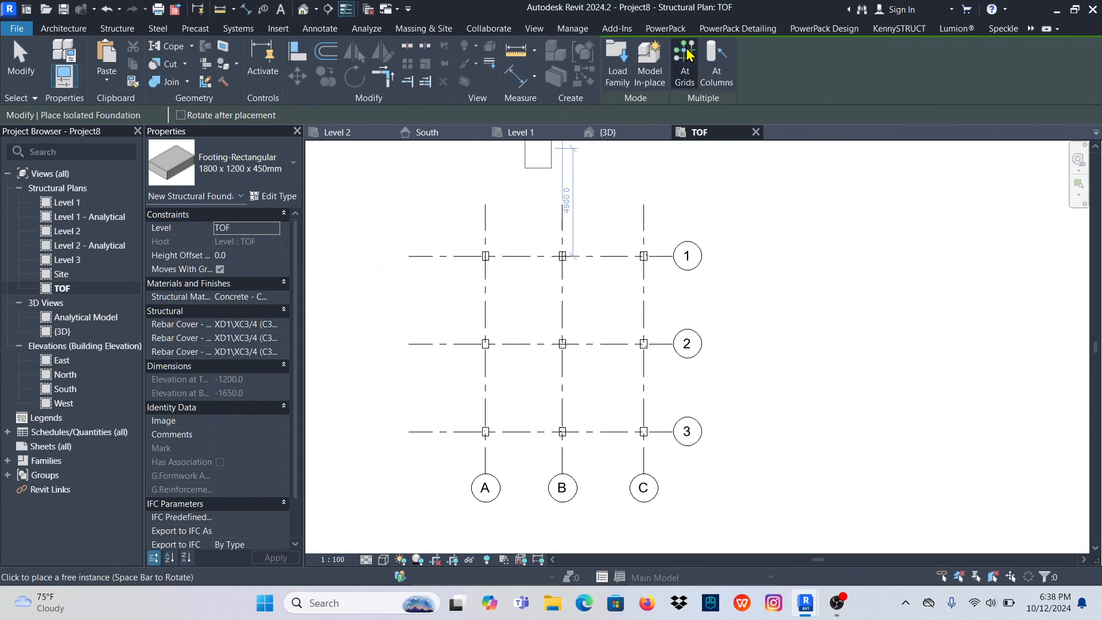
drag(656, 457, 462, 245)
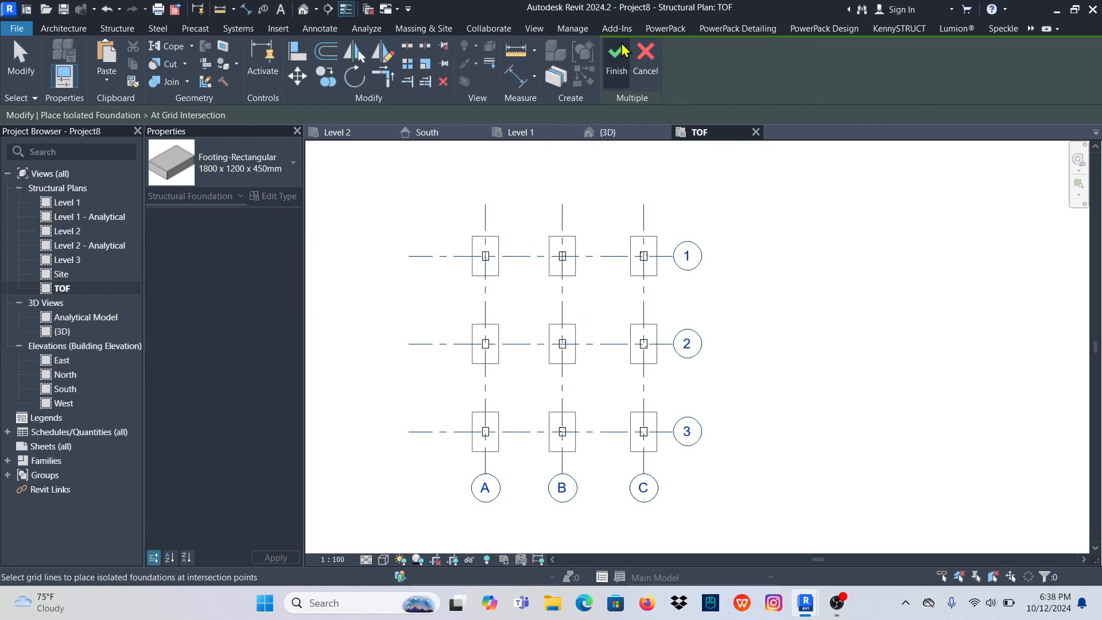
click(617, 57)
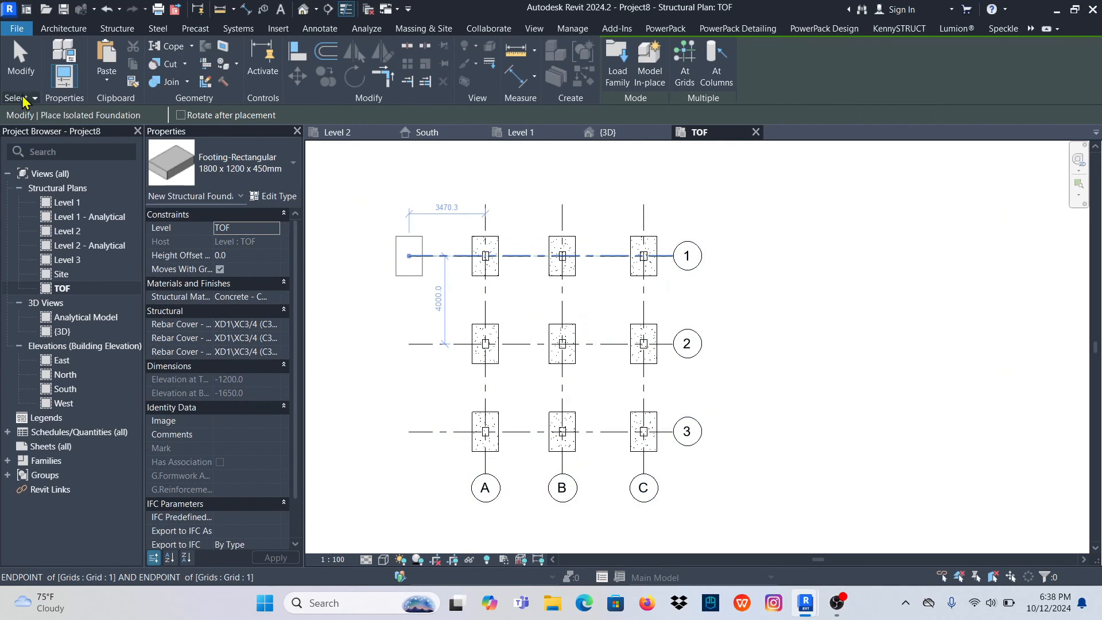
Finish placing footings and rotate the ones at grid intersections B-1 and C-1 by 90 degrees
click(20, 61)
scroll(561, 253, up, 4)
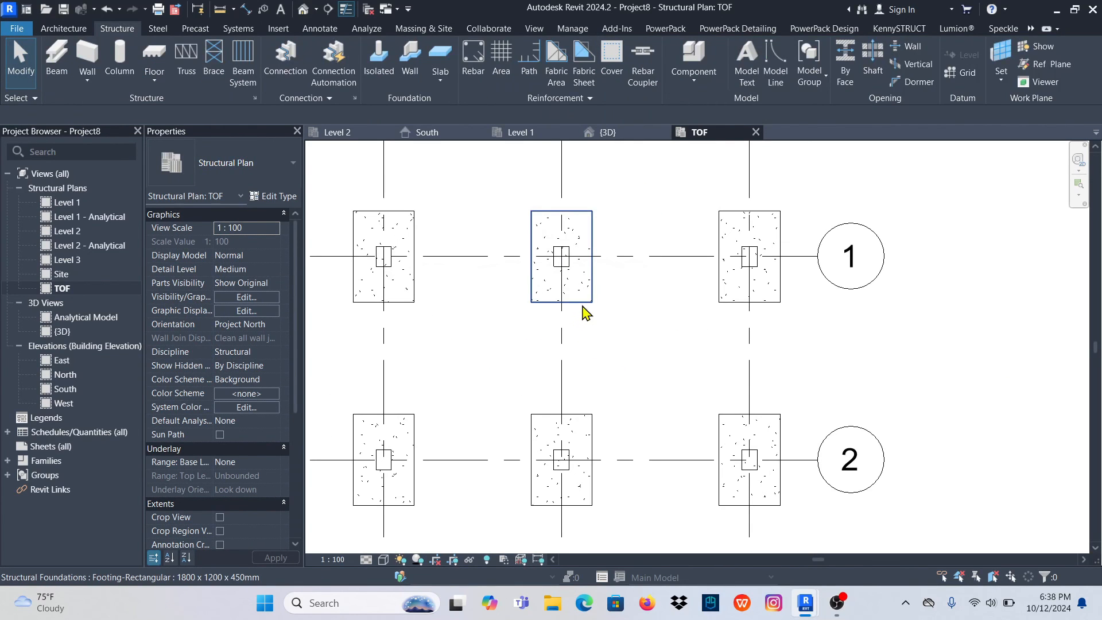
click(583, 309)
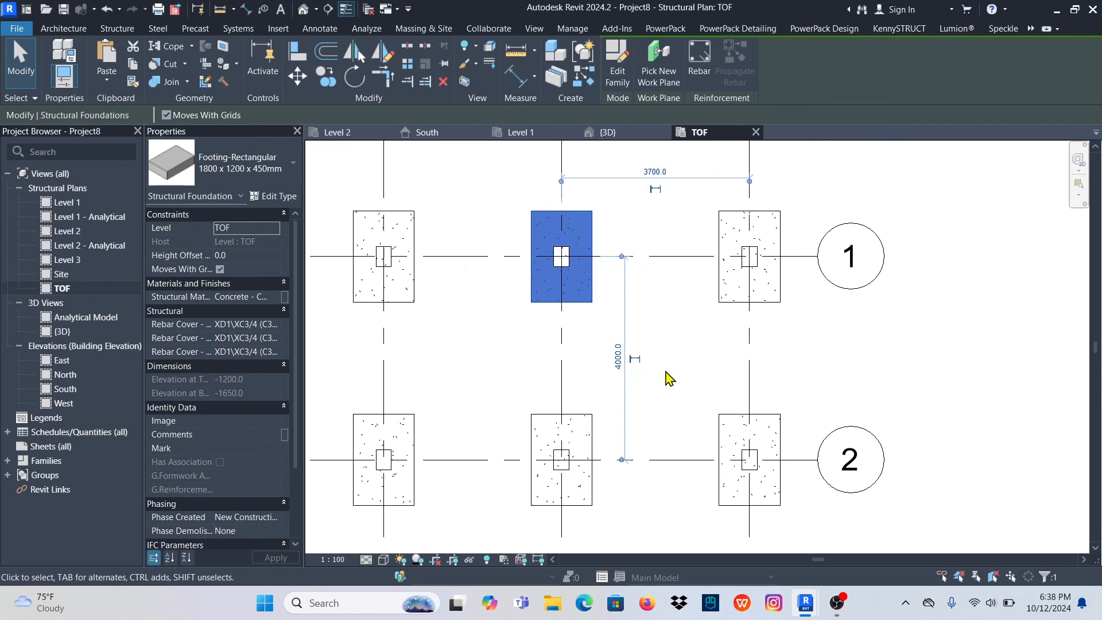
key(space)
click(733, 313)
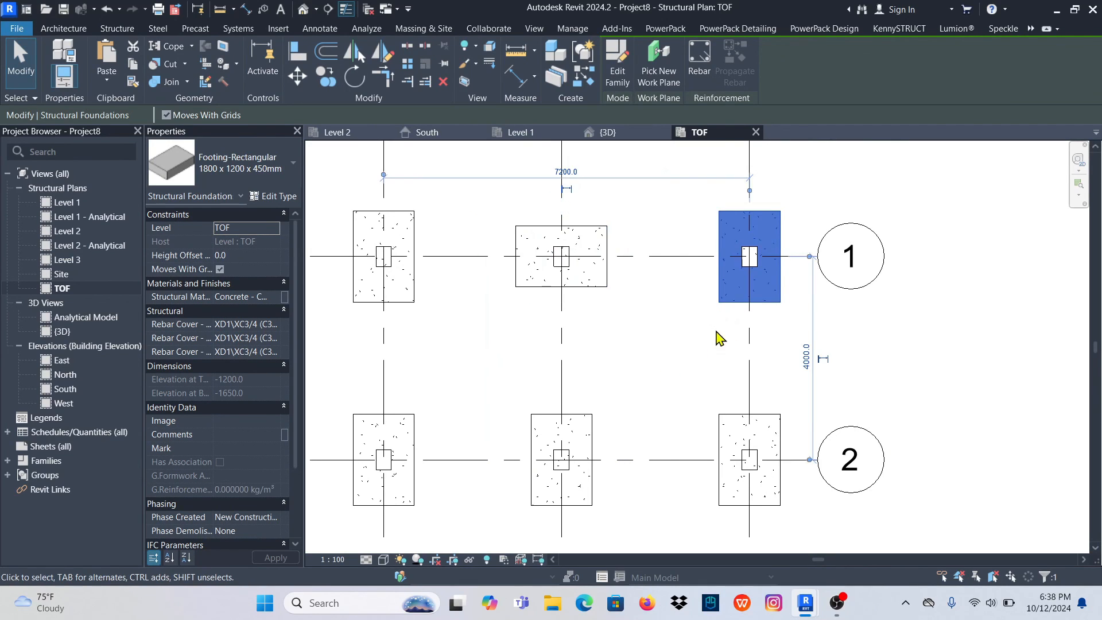
key(space)
Rotate the footings at grid intersections B-2 and B-3 by 90 degrees and clear the selection
click(586, 503)
key(space)
scroll(595, 321, down, 2)
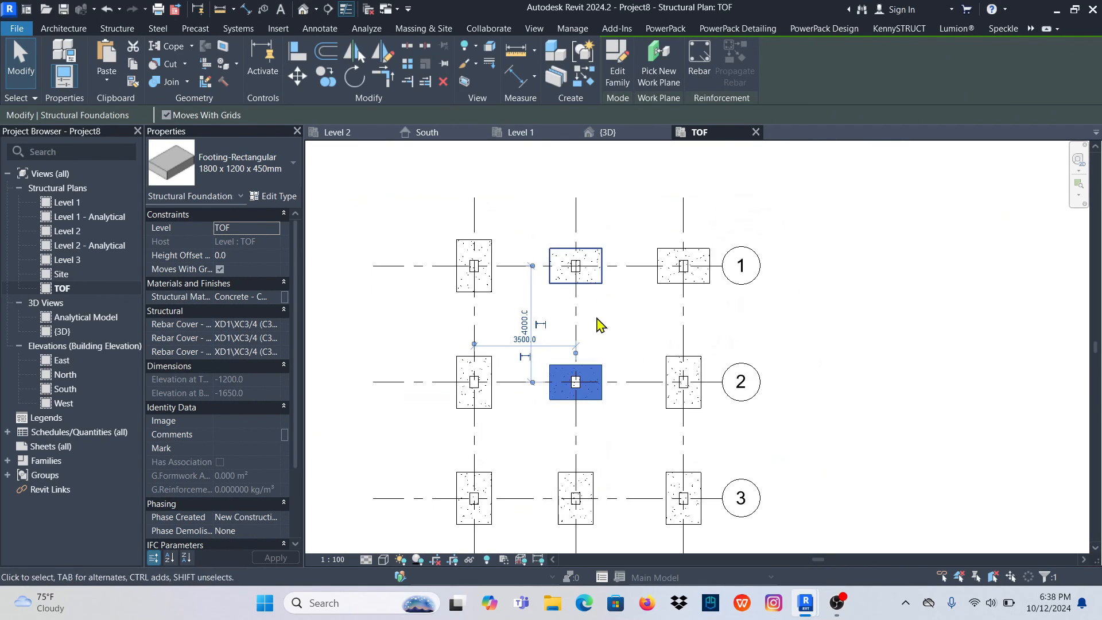
scroll(583, 455, up, 2)
click(584, 460)
key(space)
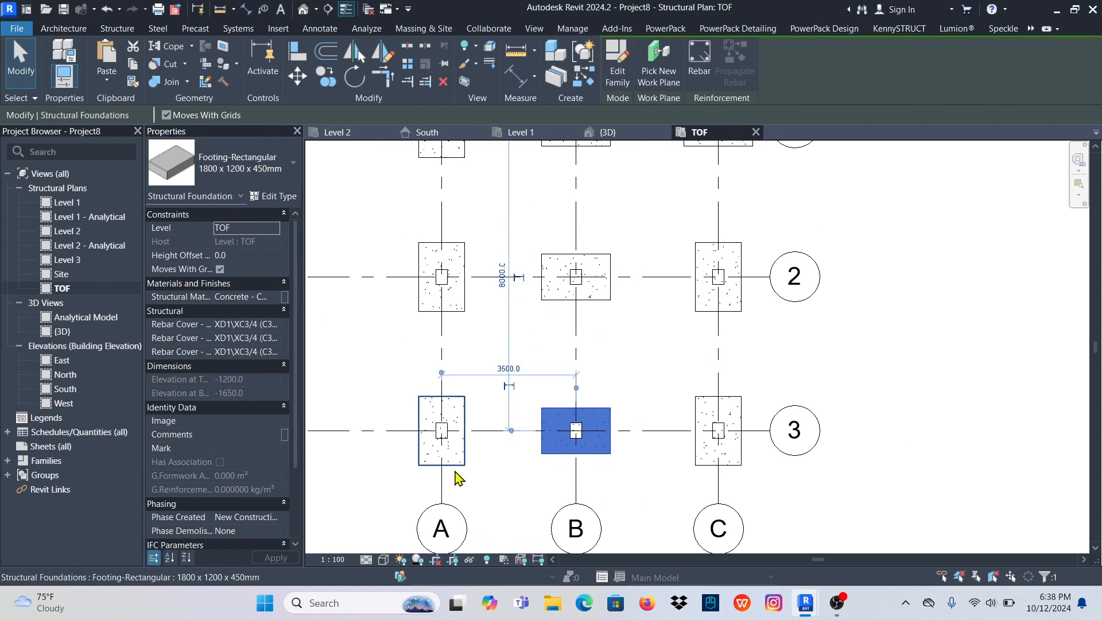
click(473, 475)
scroll(641, 425, down, 2)
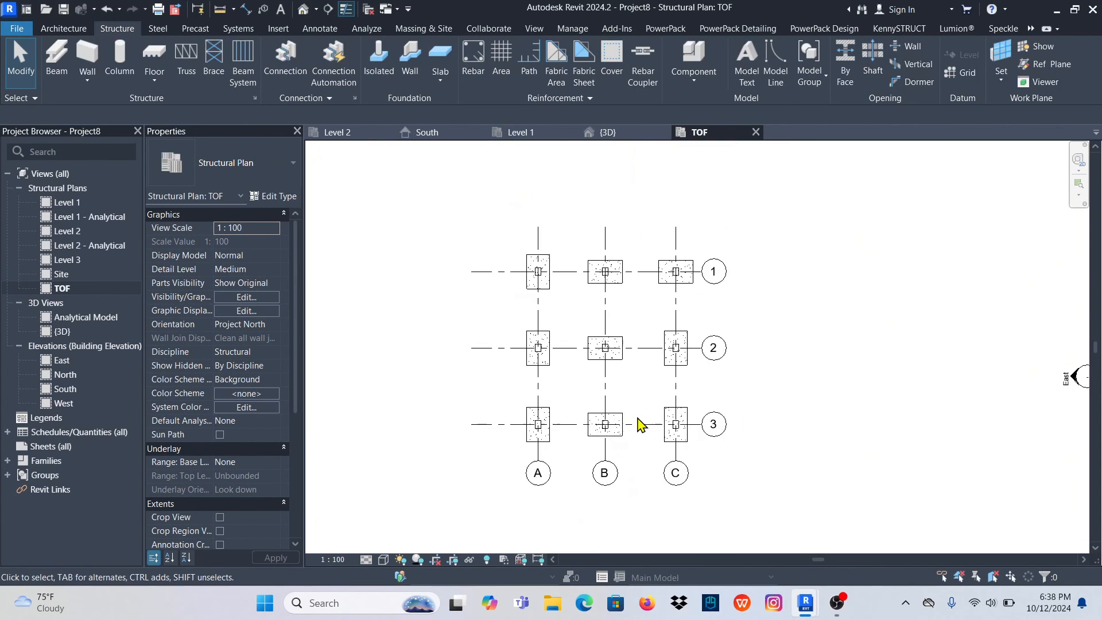
Examine the concrete frame and the rotated isolated footings under its columns in the 3D view
click(609, 133)
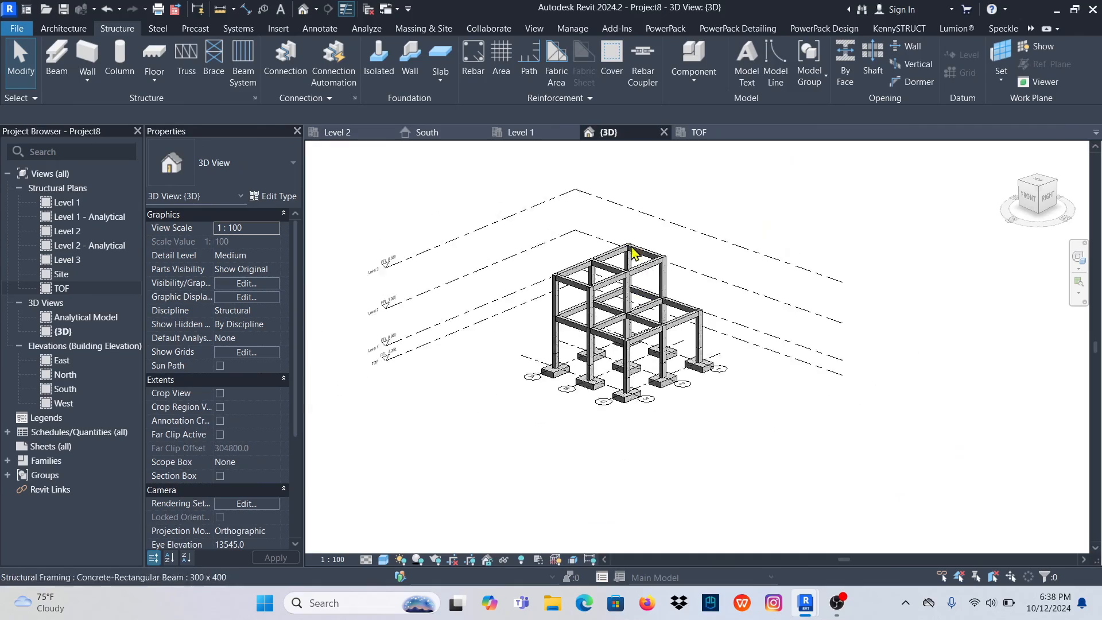
scroll(631, 253, up, 5)
scroll(565, 394, down, 1)
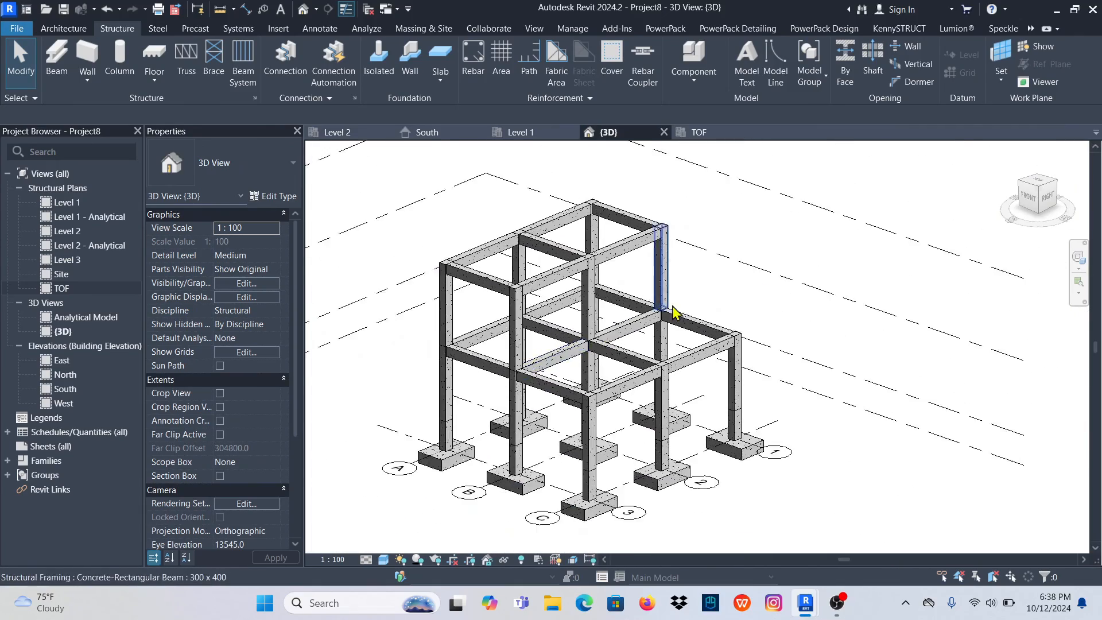
scroll(672, 313, down, 1)
scroll(689, 270, up, 2)
scroll(694, 276, down, 2)
scroll(730, 280, up, 3)
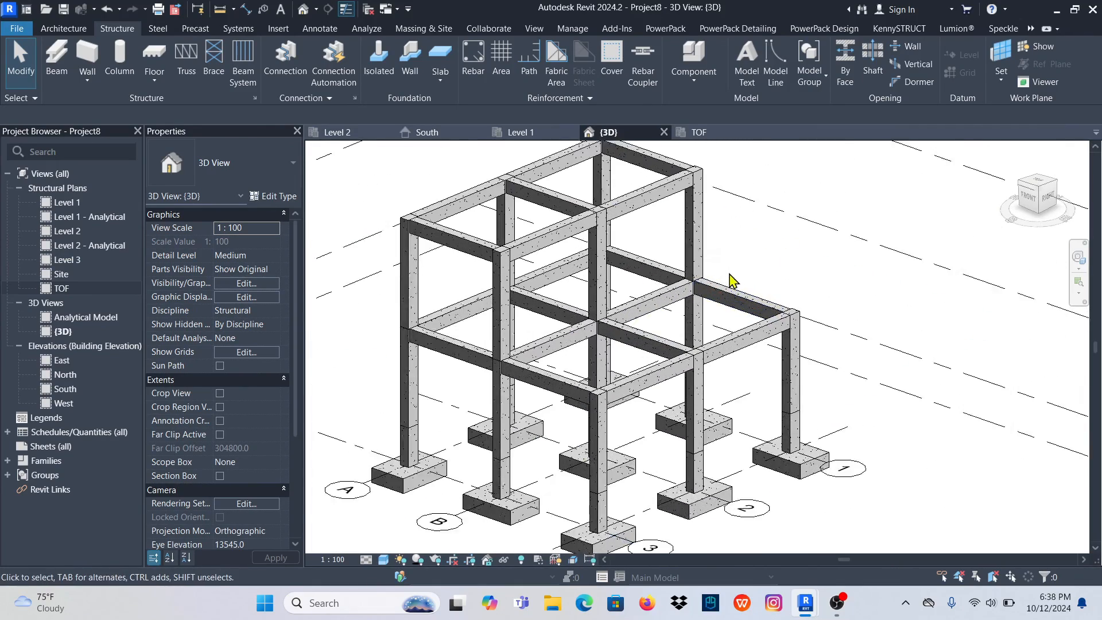
scroll(735, 281, up, 1)
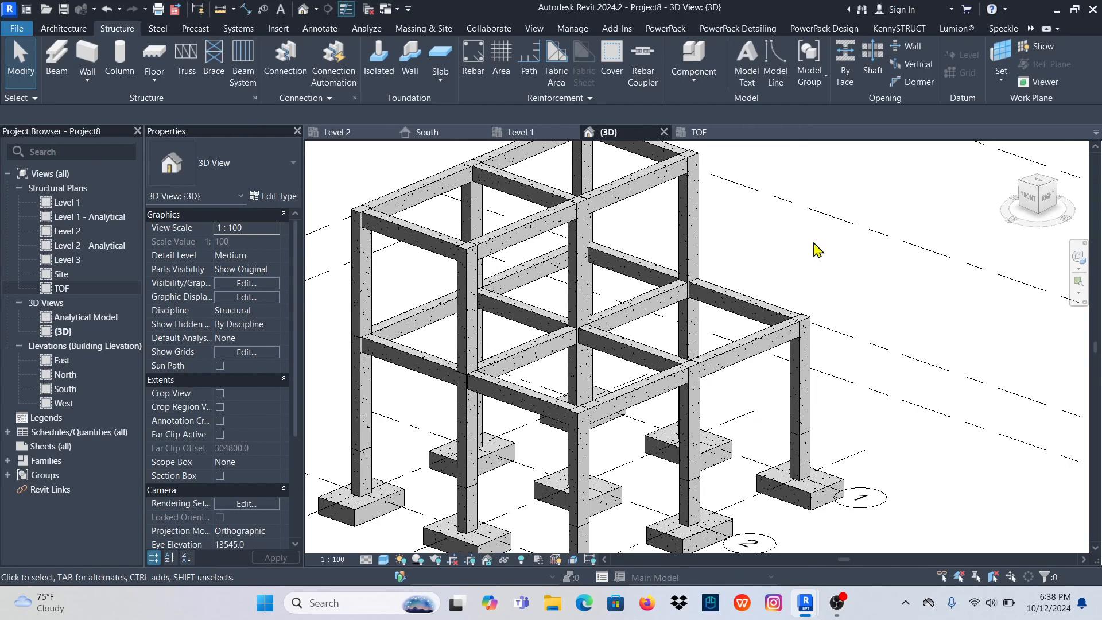
scroll(680, 282, down, 1)
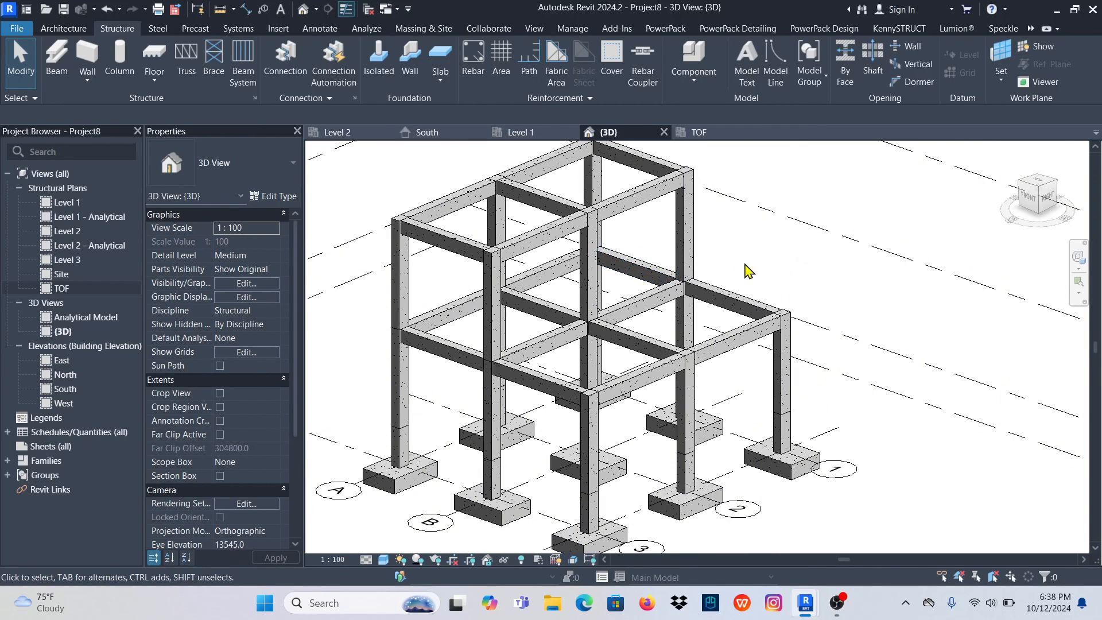